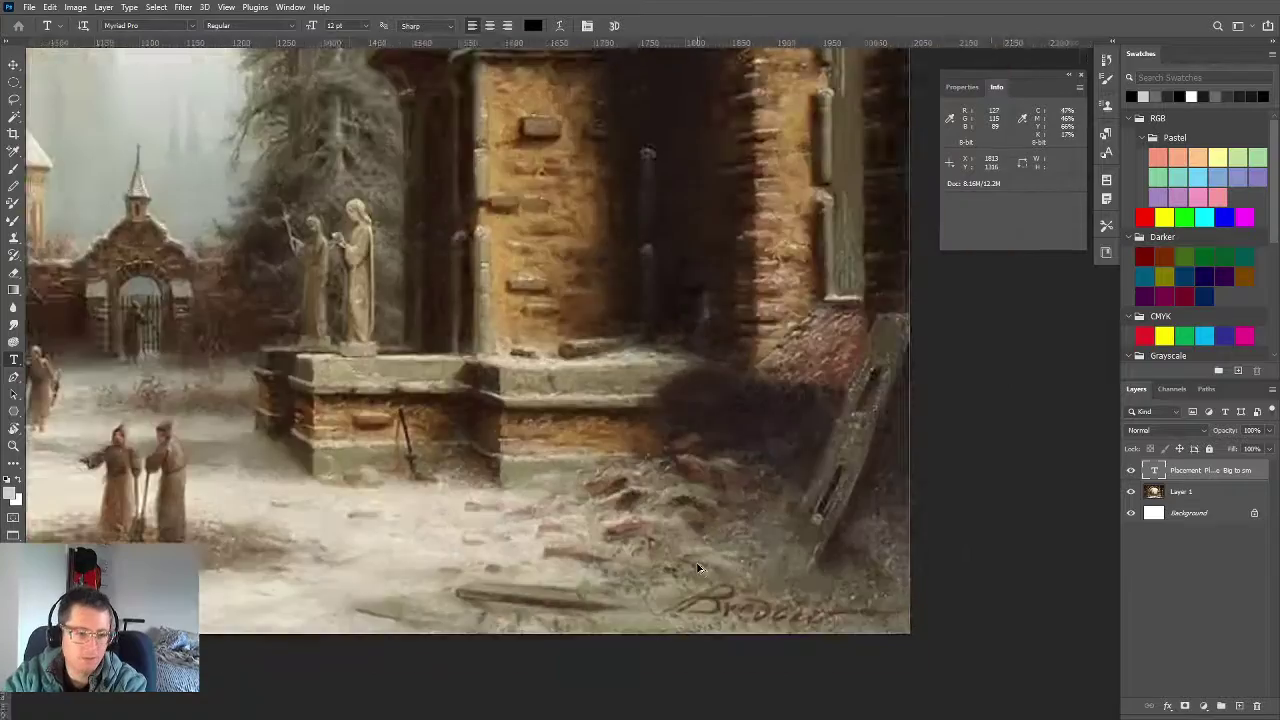
pyautogui.moveTo(476, 444); pyautogui.dragTo(791, 537)
pyautogui.scroll(1, 790, 537)
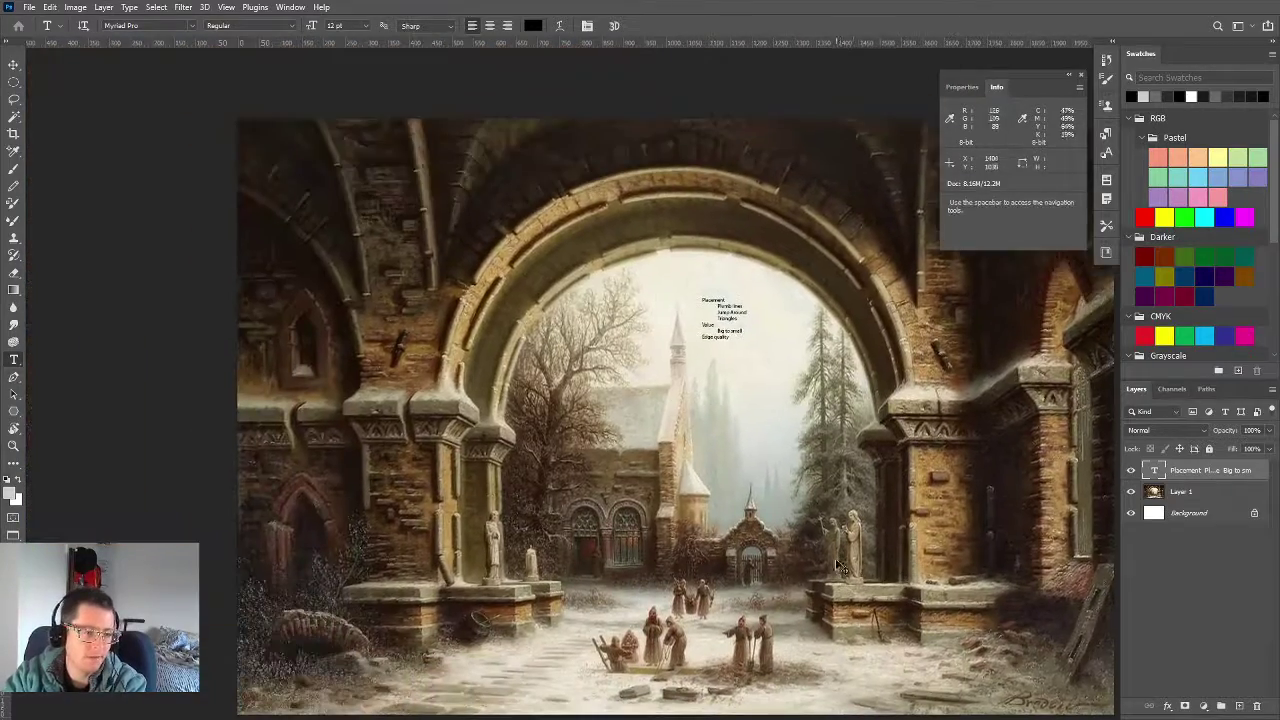
pyautogui.scroll(-2, 790, 537)
pyautogui.scroll(1, 830, 560)
pyautogui.scroll(2, 868, 580)
pyautogui.scroll(-1, 868, 580)
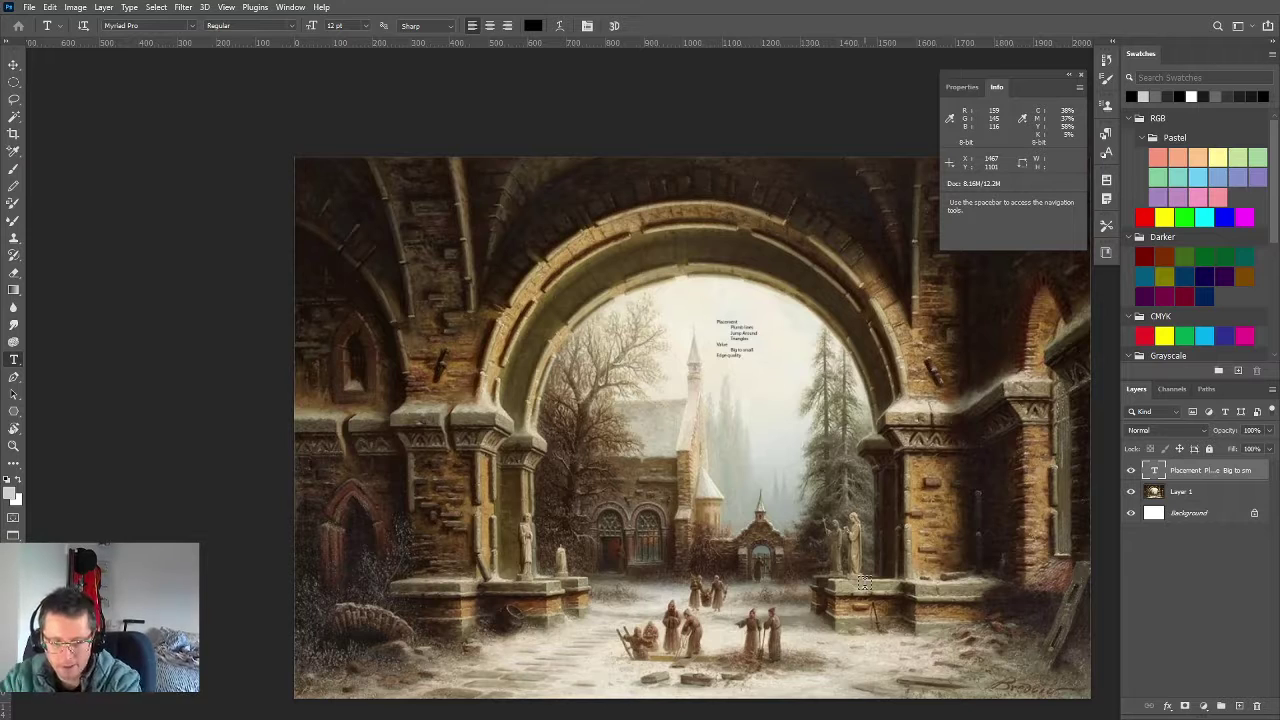
pyautogui.scroll(-1, 976, 487)
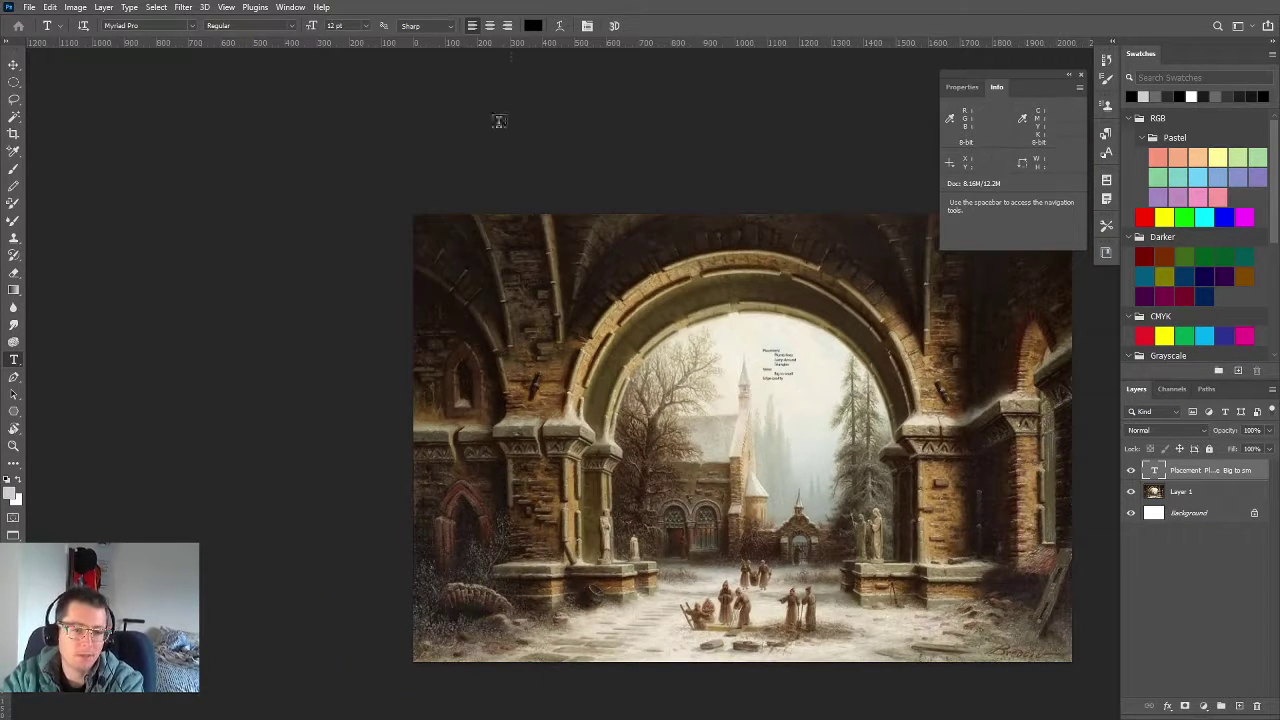
# Double the canvas width, anchoring the painting at the right edge so white space is added on its left
pyautogui.click(75, 7)
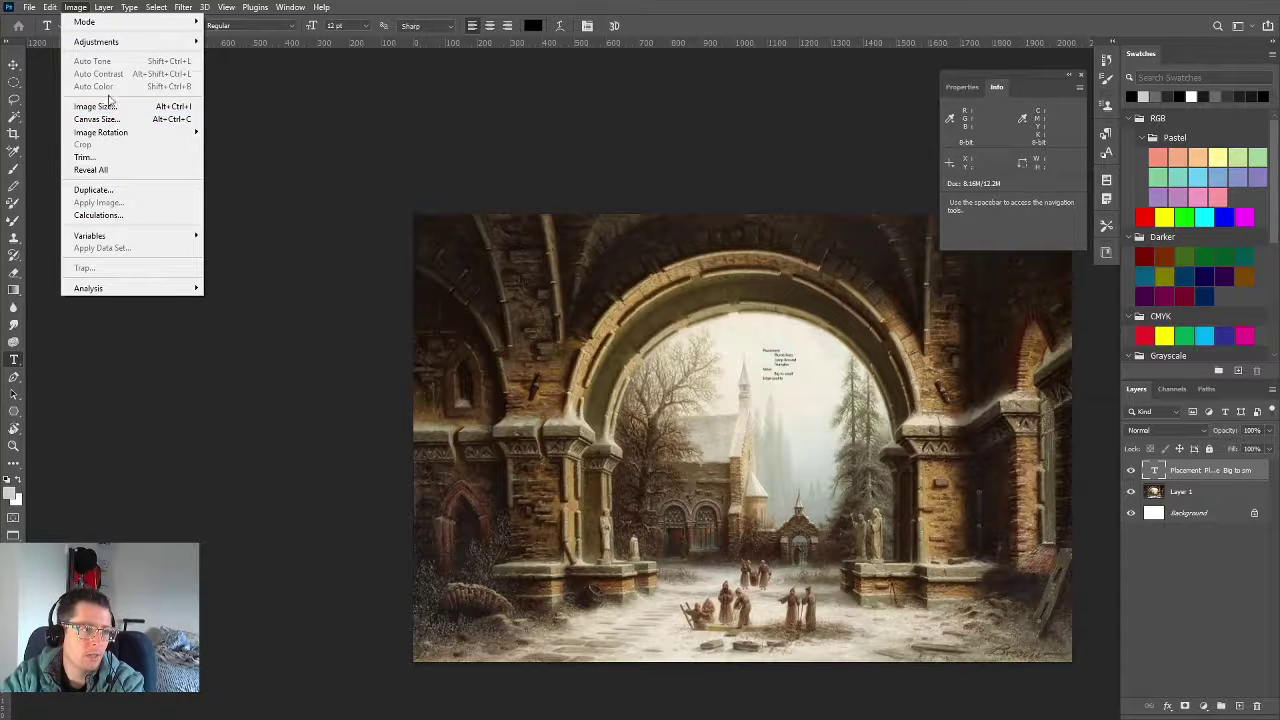
pyautogui.click(104, 119)
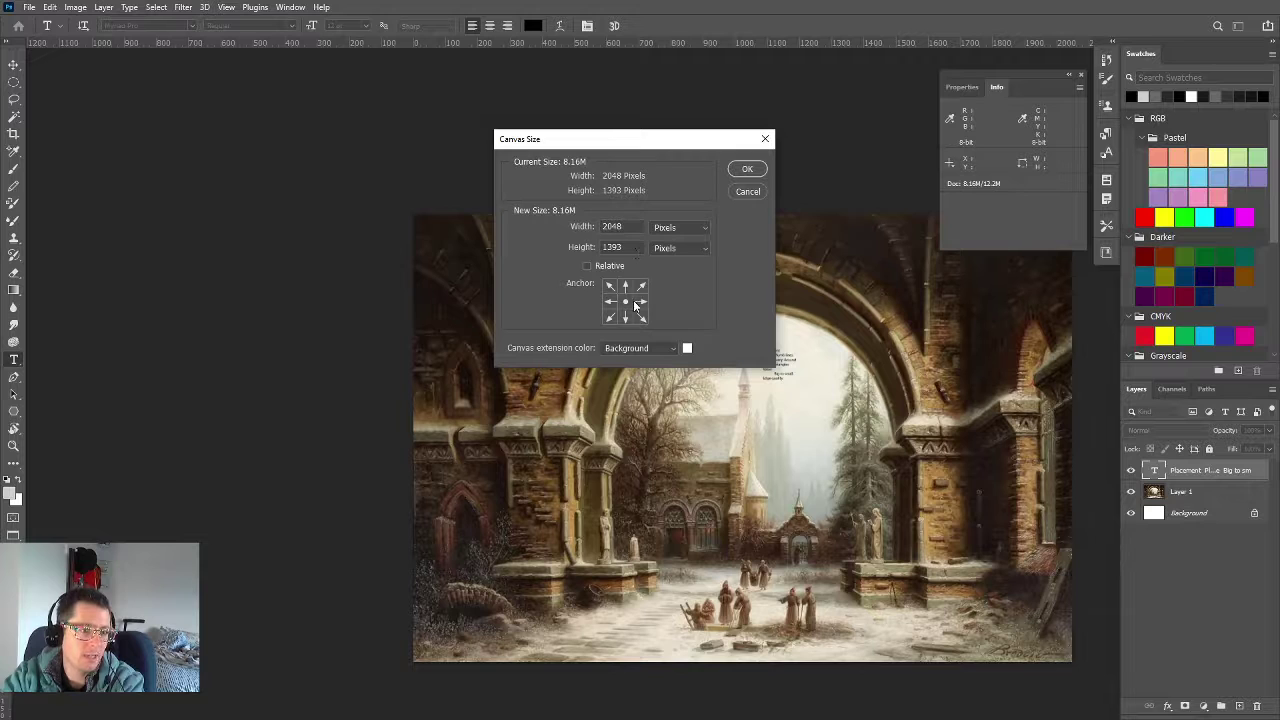
pyautogui.click(640, 302)
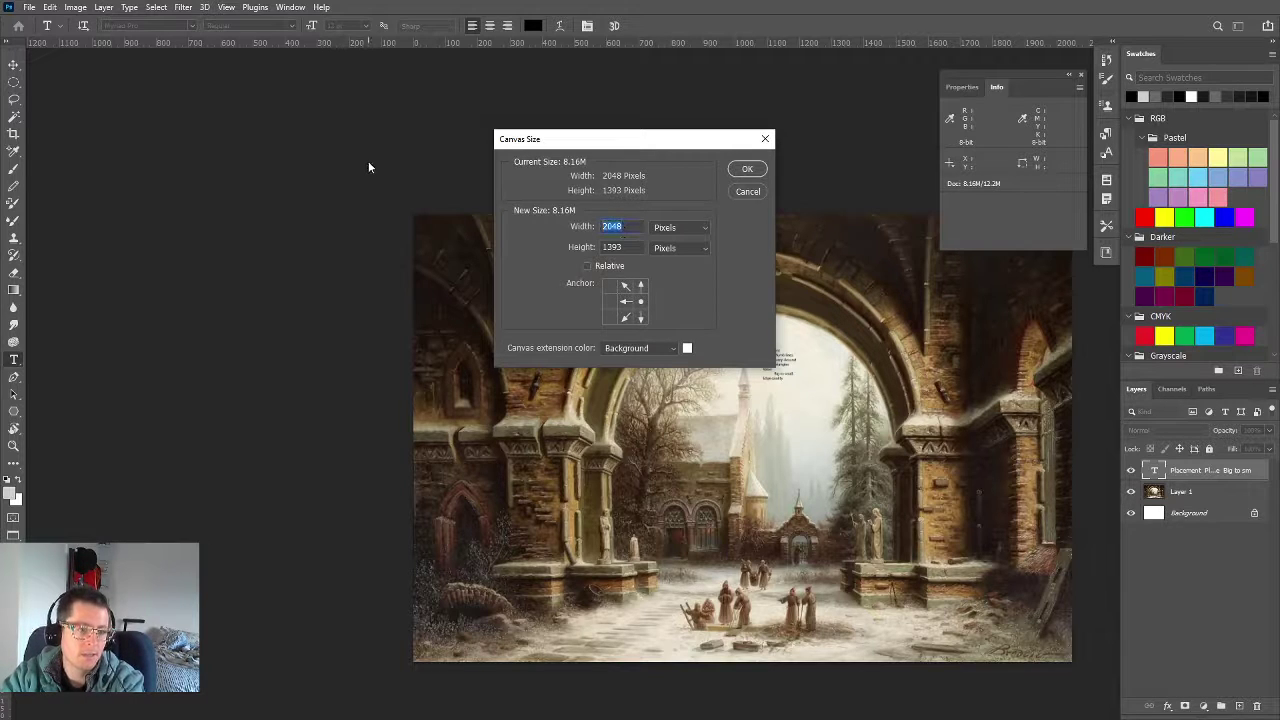
pyautogui.press('Right')
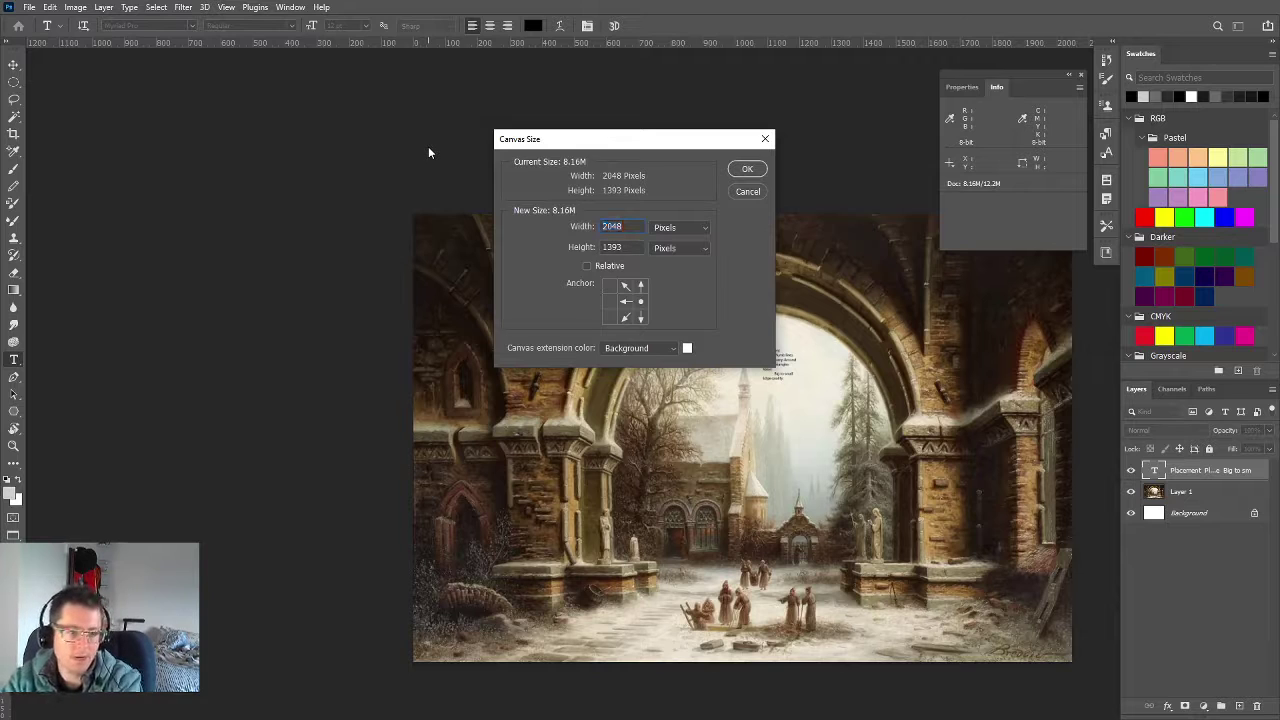
pyautogui.press('Tab')
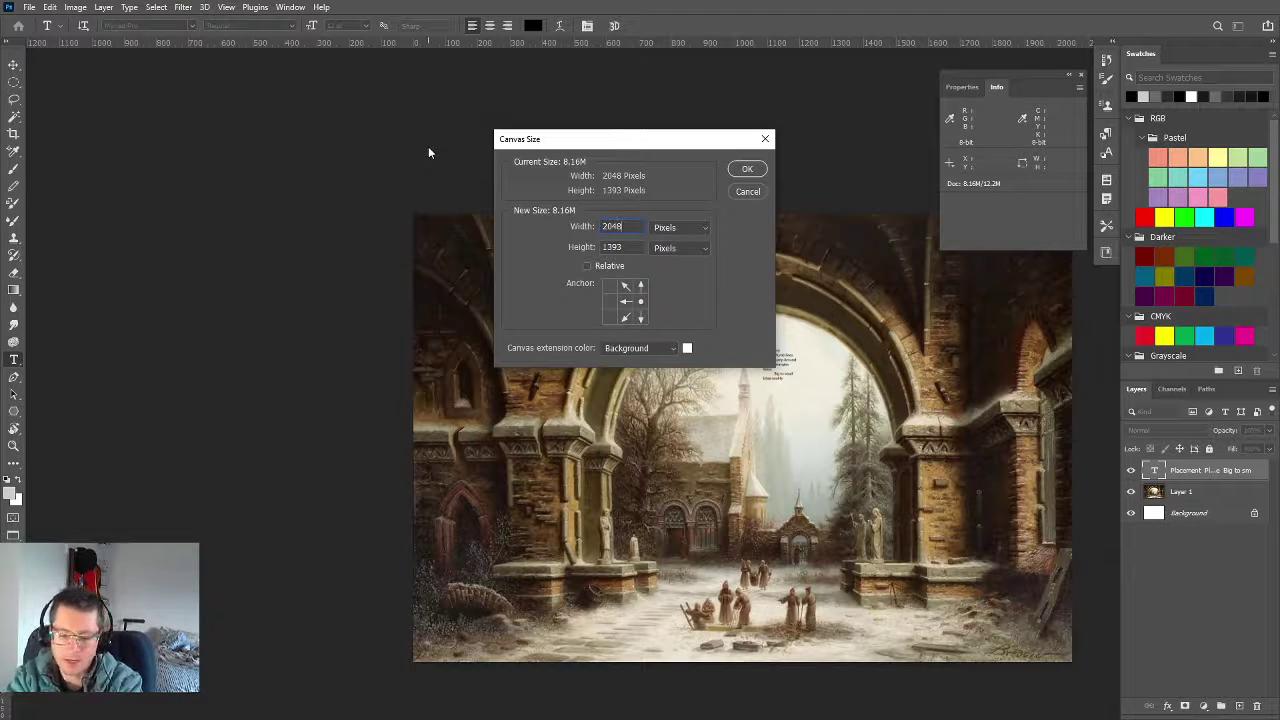
pyautogui.write('*')
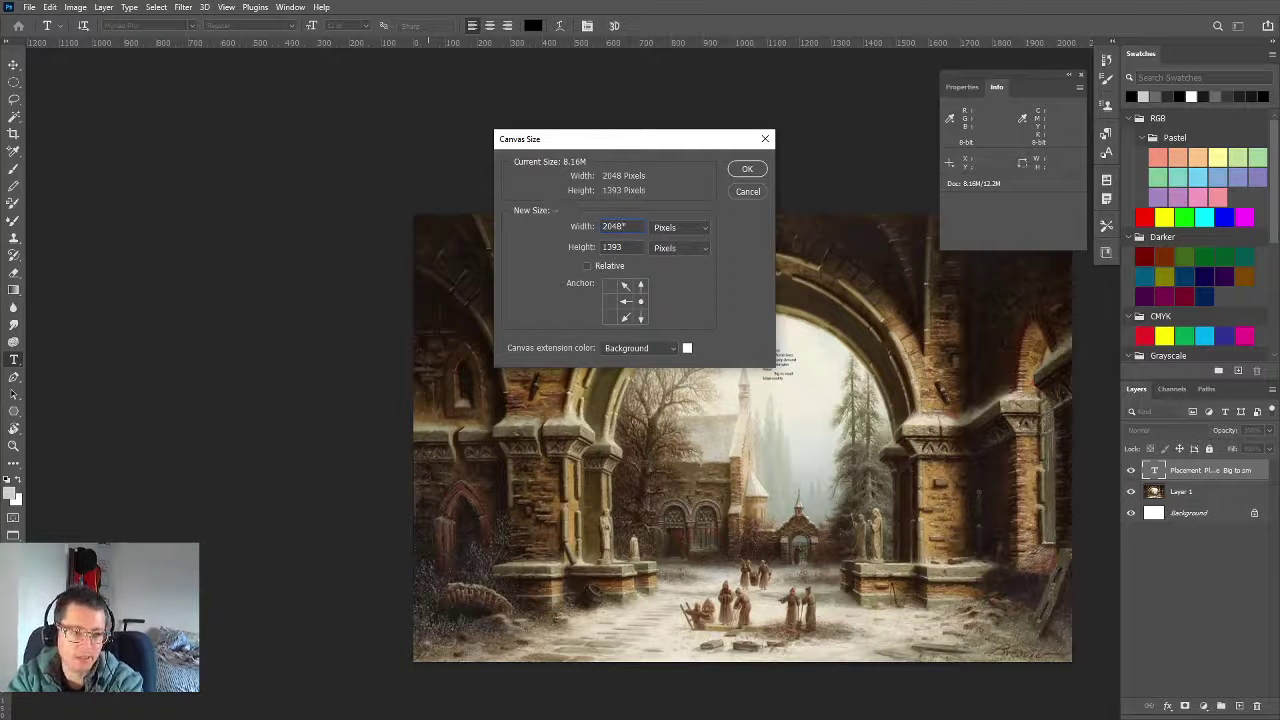
pyautogui.press('Return')
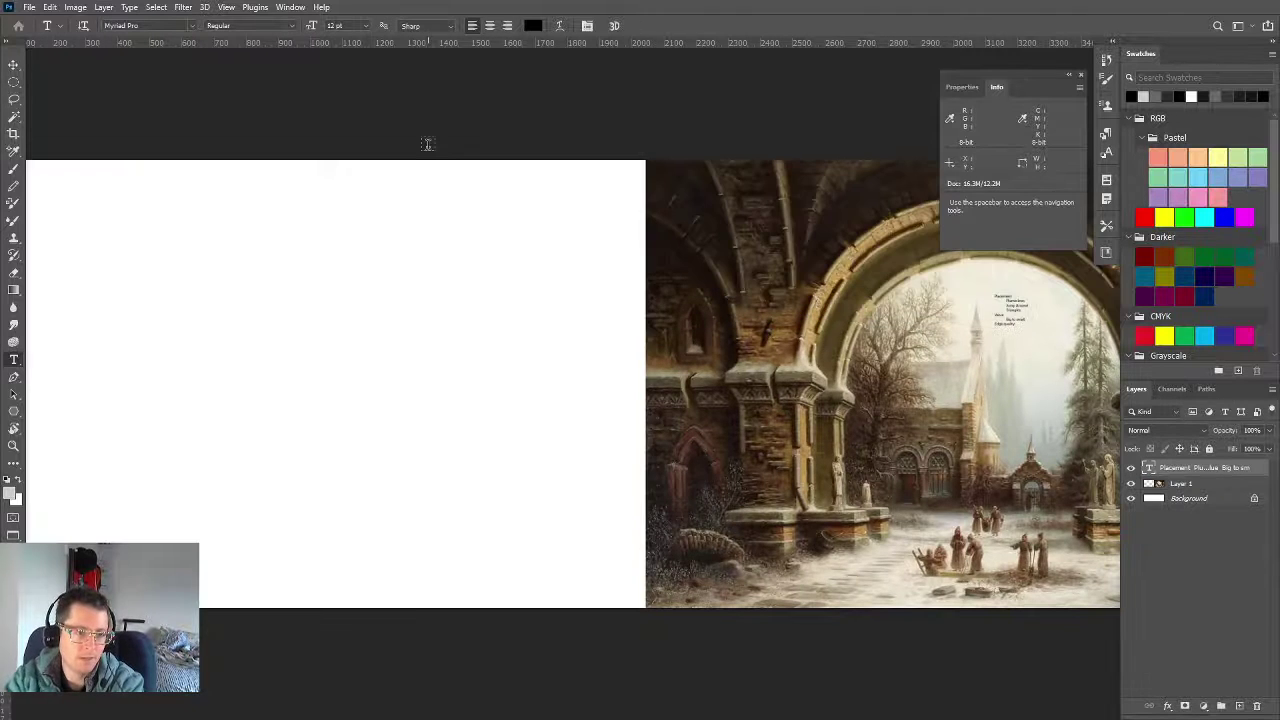
# With Layer 1 selected, convert the document to Grayscale without flattening the layers, discarding the color information
pyautogui.scroll(-2, 400, 300)
pyautogui.scroll(3, 442, 370)
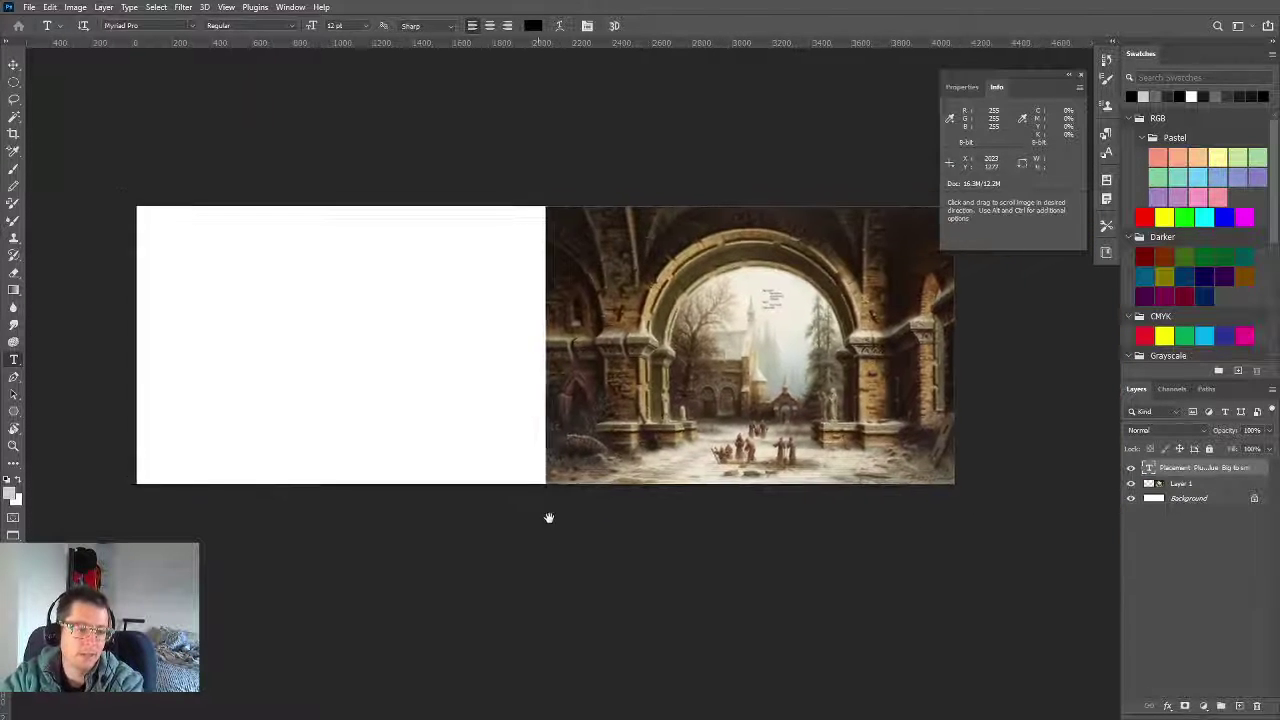
pyautogui.click(1199, 486)
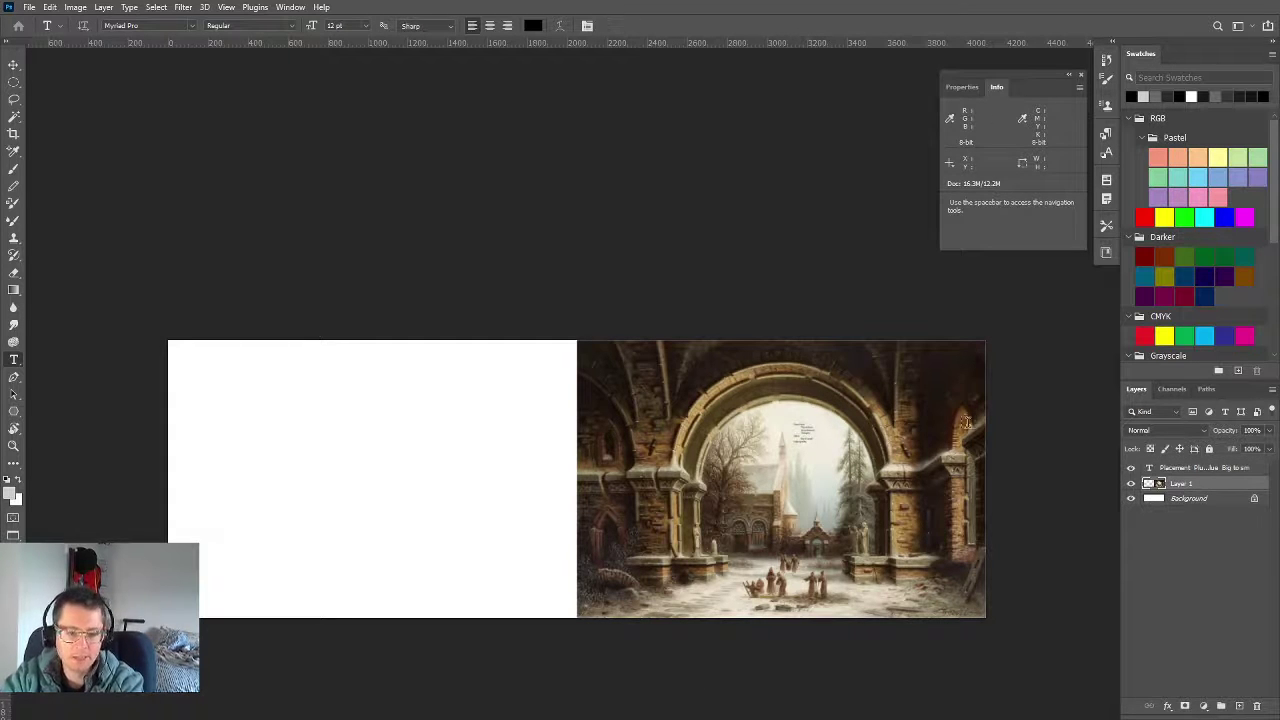
pyautogui.click(152, 7)
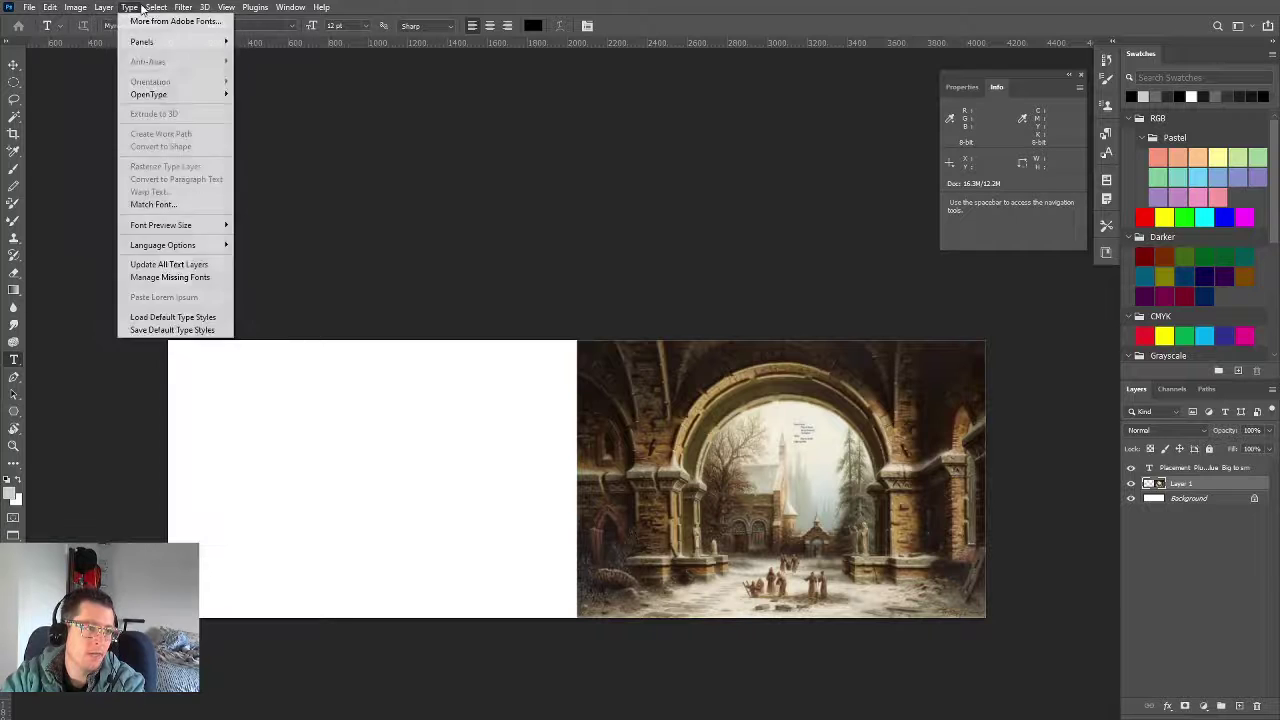
pyautogui.moveTo(105, 8)
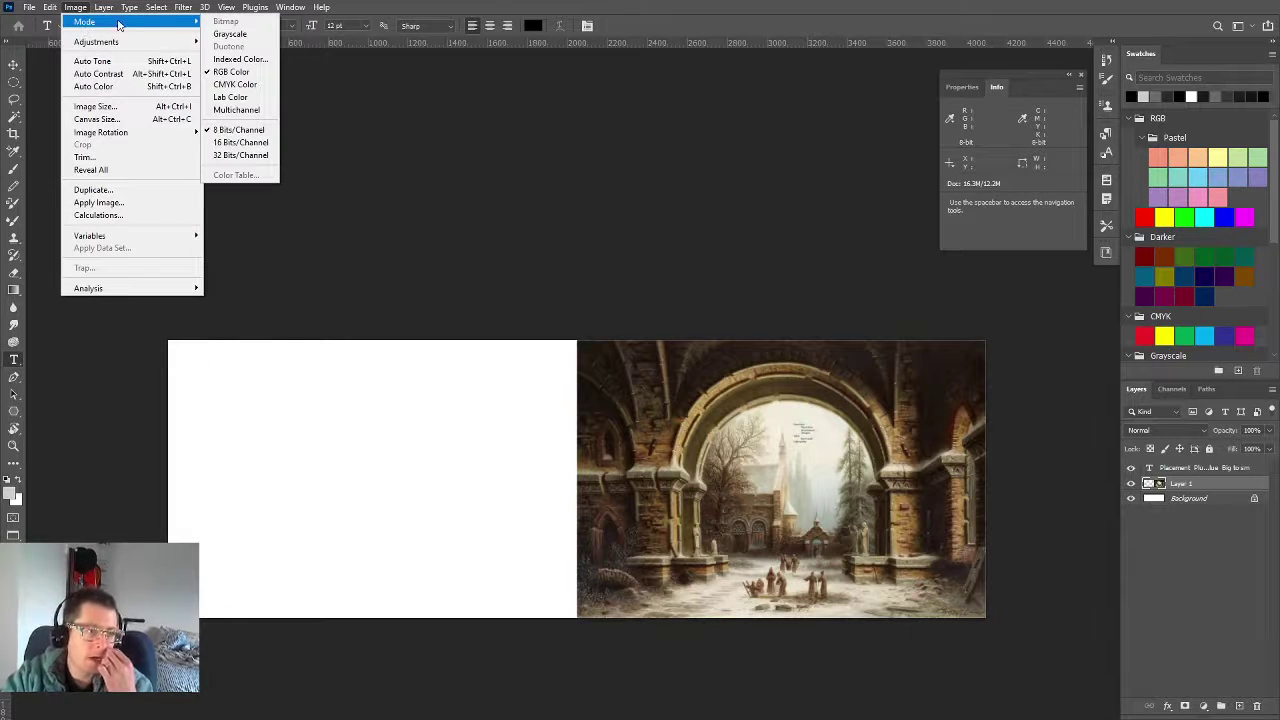
pyautogui.click(236, 37)
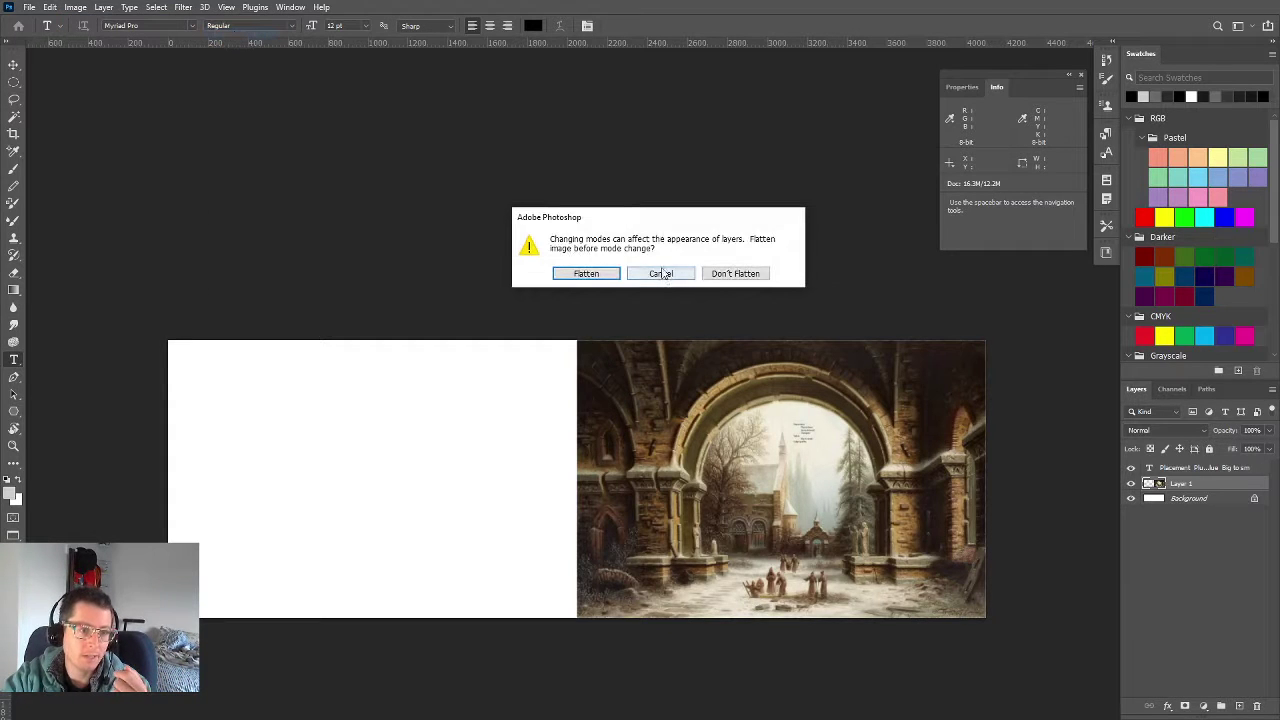
pyautogui.click(747, 276)
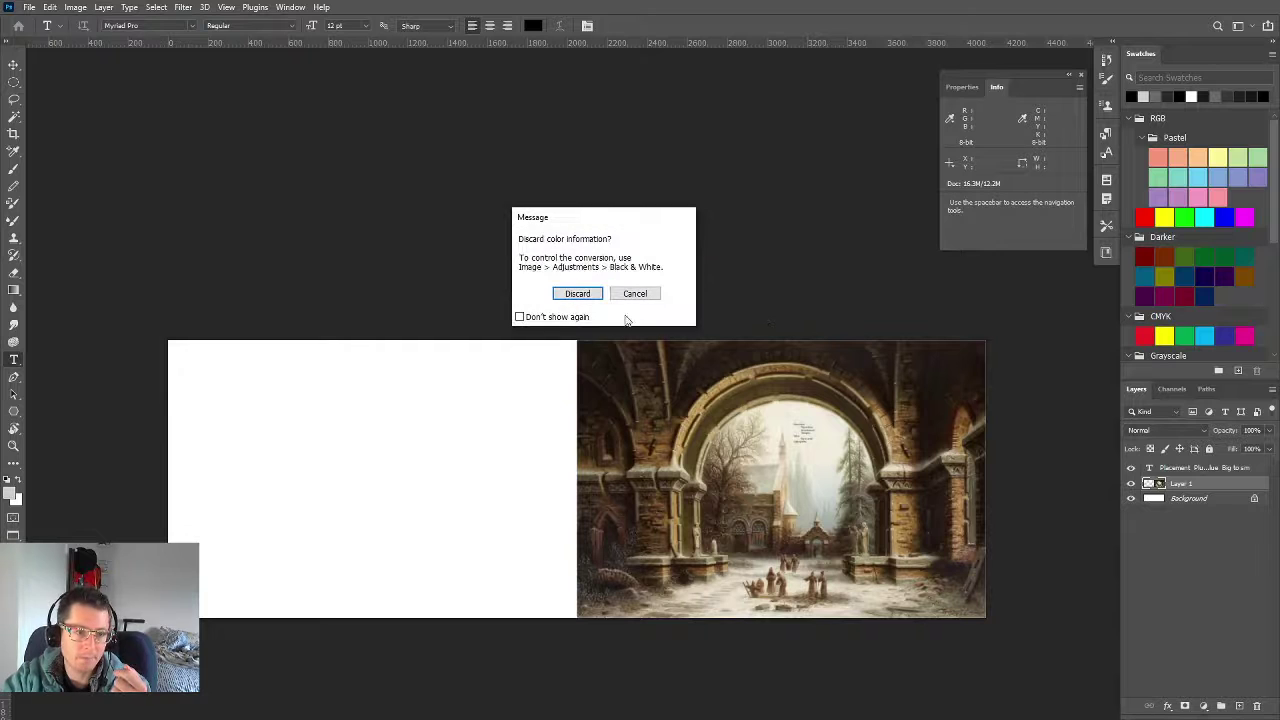
pyautogui.click(572, 291)
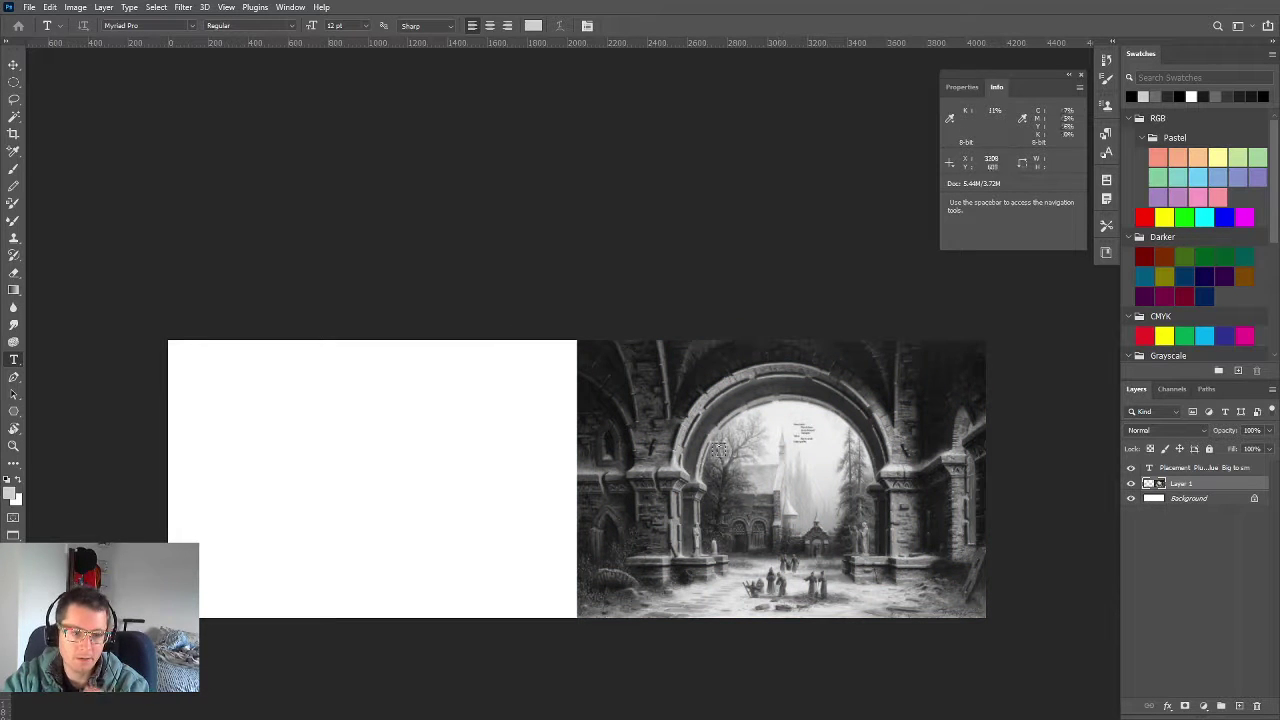
# Make the Background layer the active layer
pyautogui.scroll(4, 705, 478)
pyautogui.scroll(-4, 708, 478)
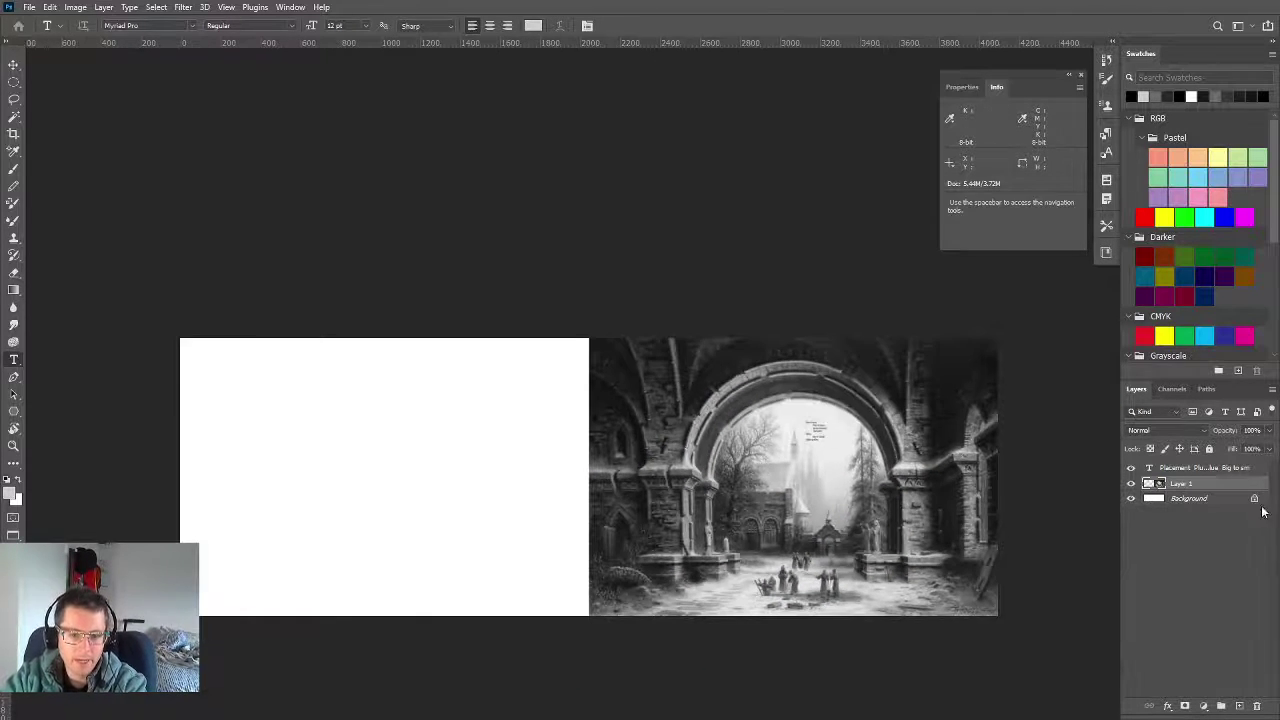
pyautogui.click(1177, 498)
pyautogui.scroll(2, 535, 480)
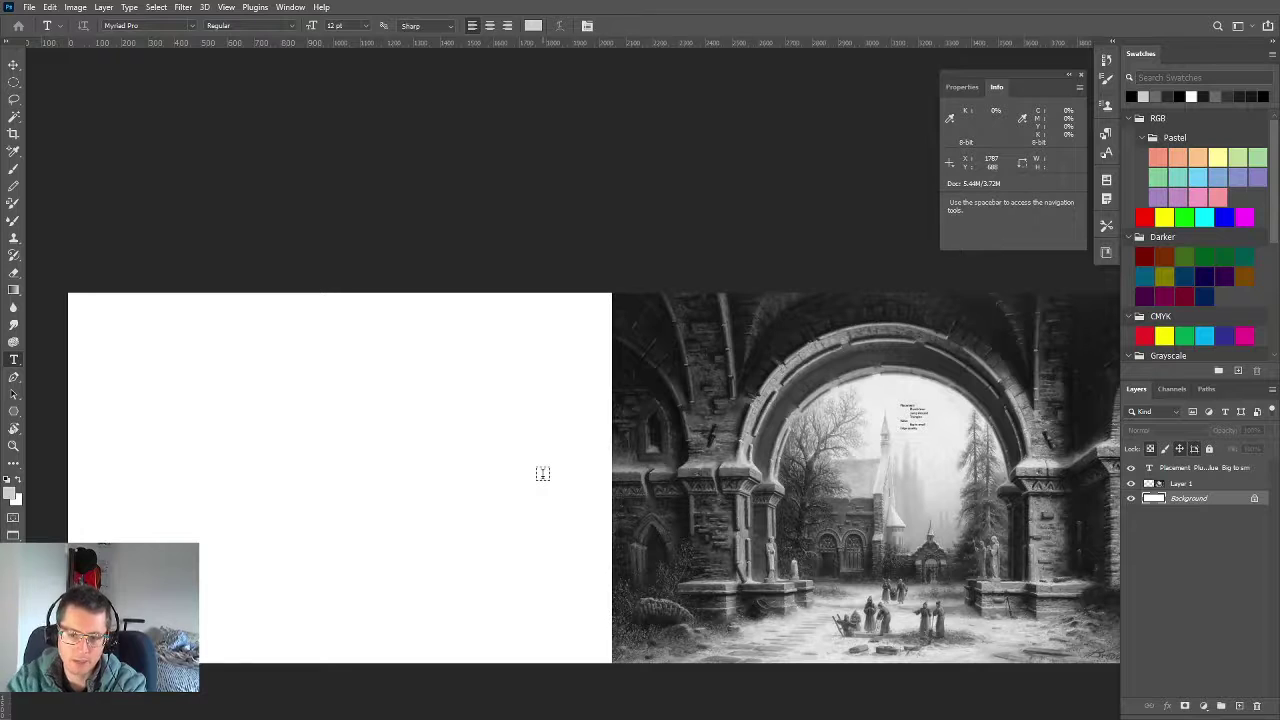
pyautogui.scroll(6, 682, 430)
pyautogui.scroll(-5, 640, 412)
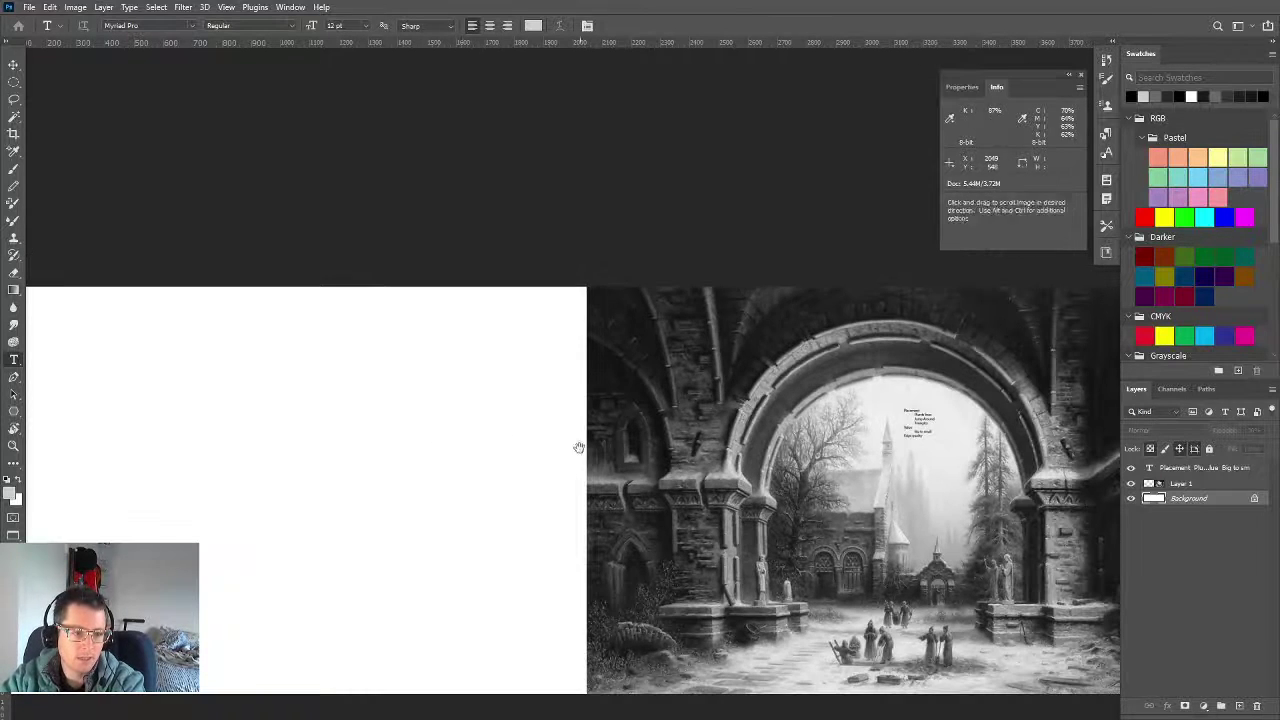
# Activate the regular Brush tool rather than the Color Replacement tool for painting on the blank white area
pyautogui.press('b')
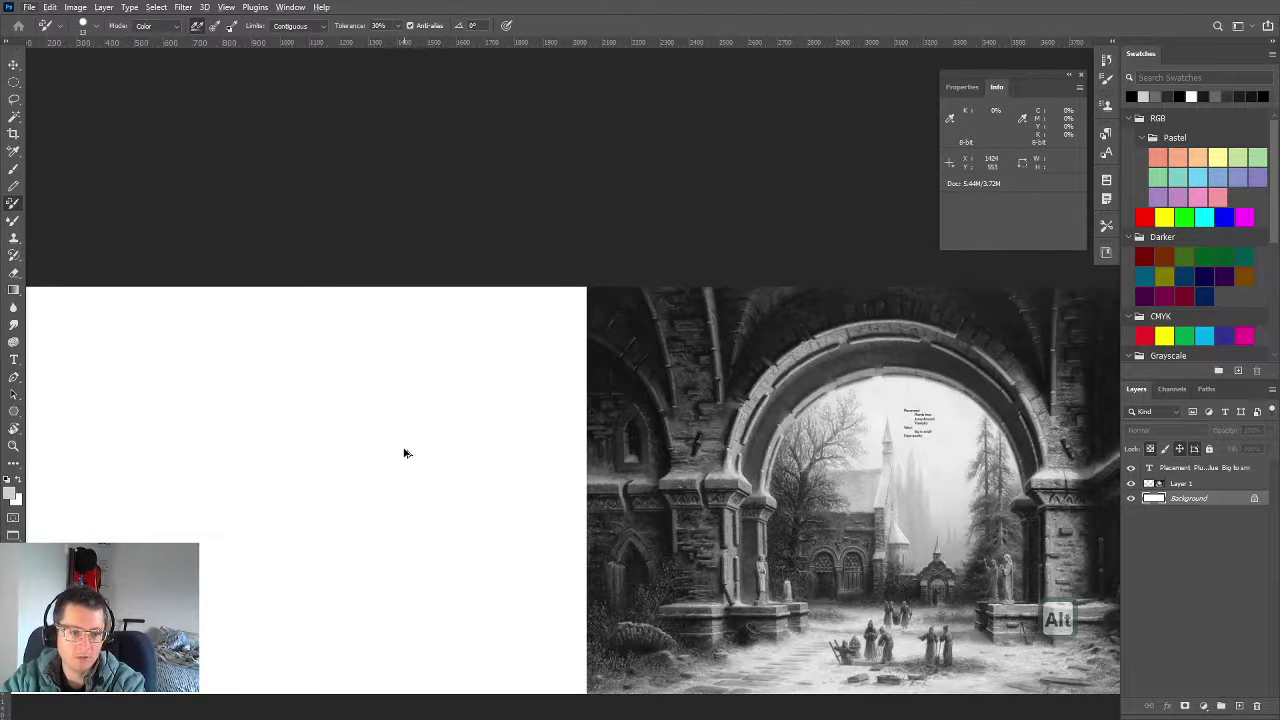
pyautogui.scroll(3, 403, 451)
pyautogui.moveTo(363, 465); pyautogui.dragTo(645, 476)
pyautogui.click(557, 458)
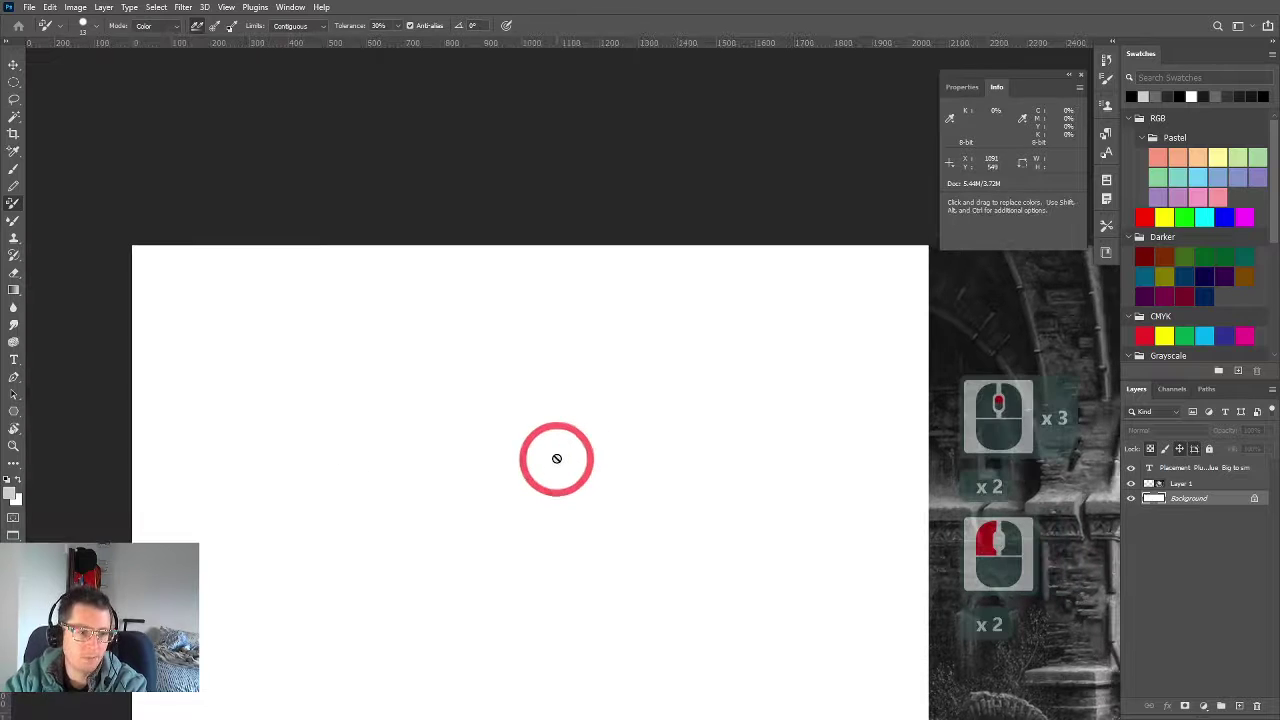
pyautogui.press('b')
pyautogui.scroll(-4, 640, 438)
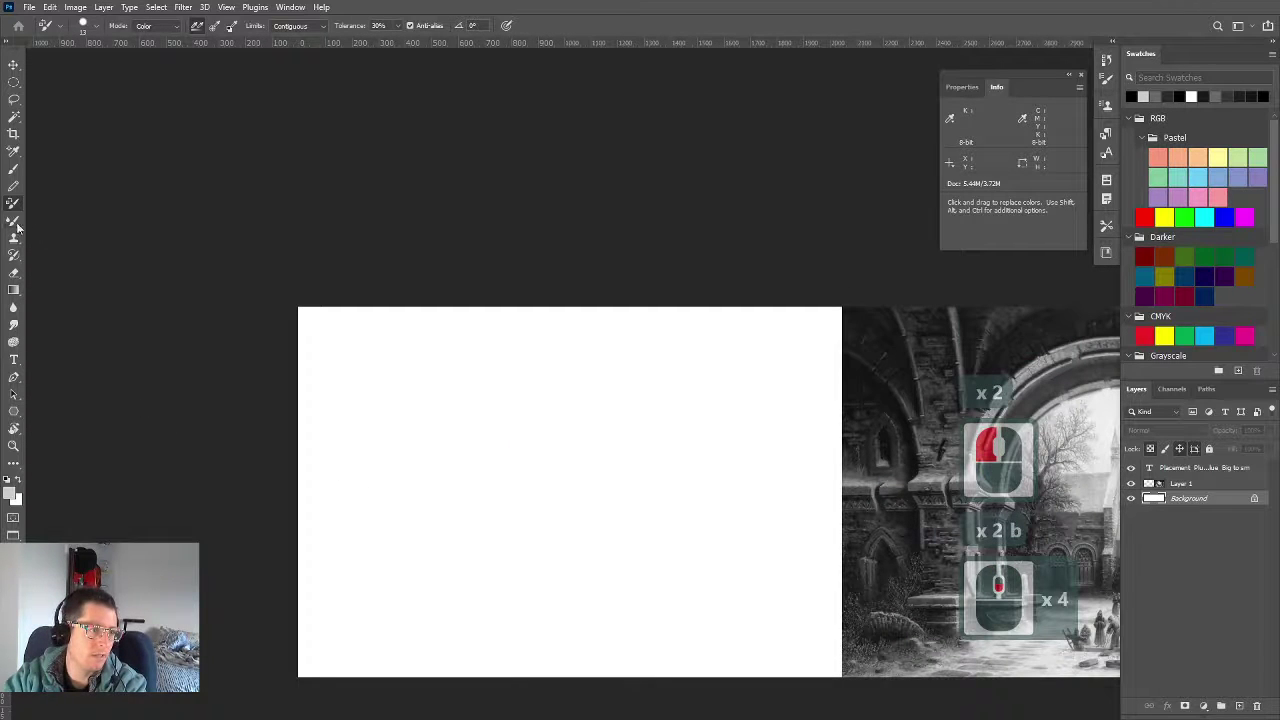
pyautogui.click(12, 172)
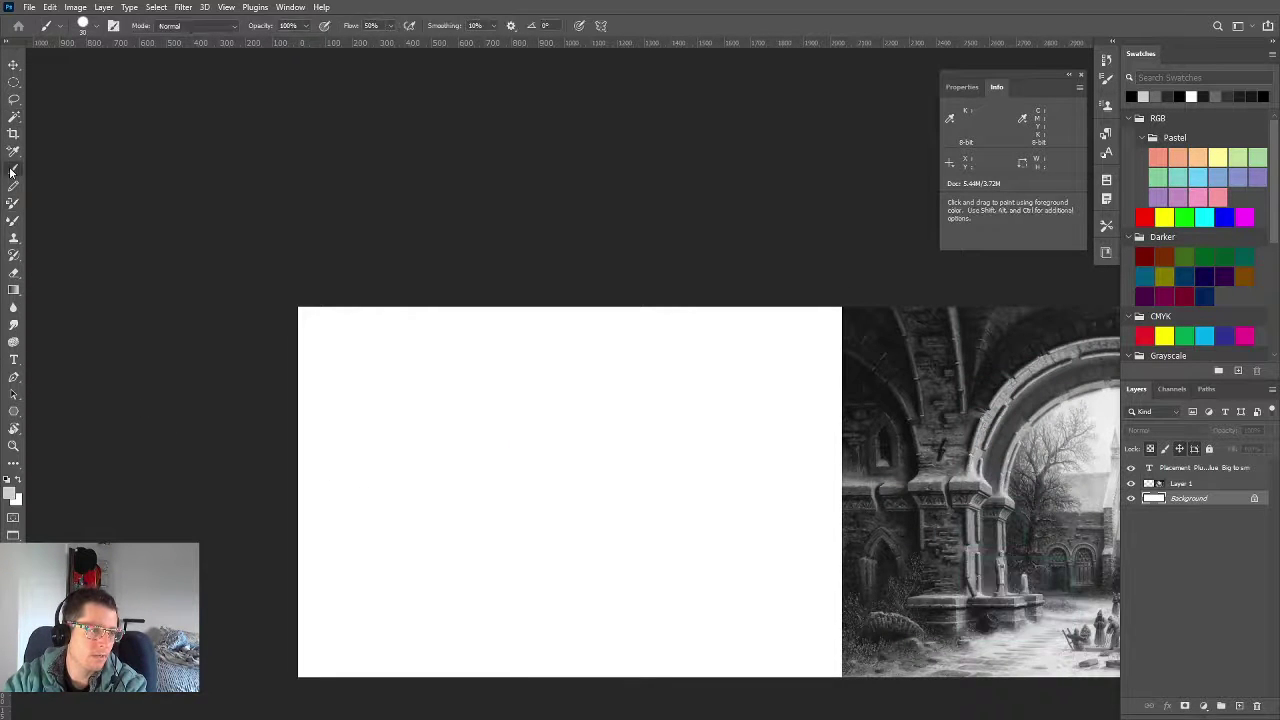
pyautogui.click(511, 334)
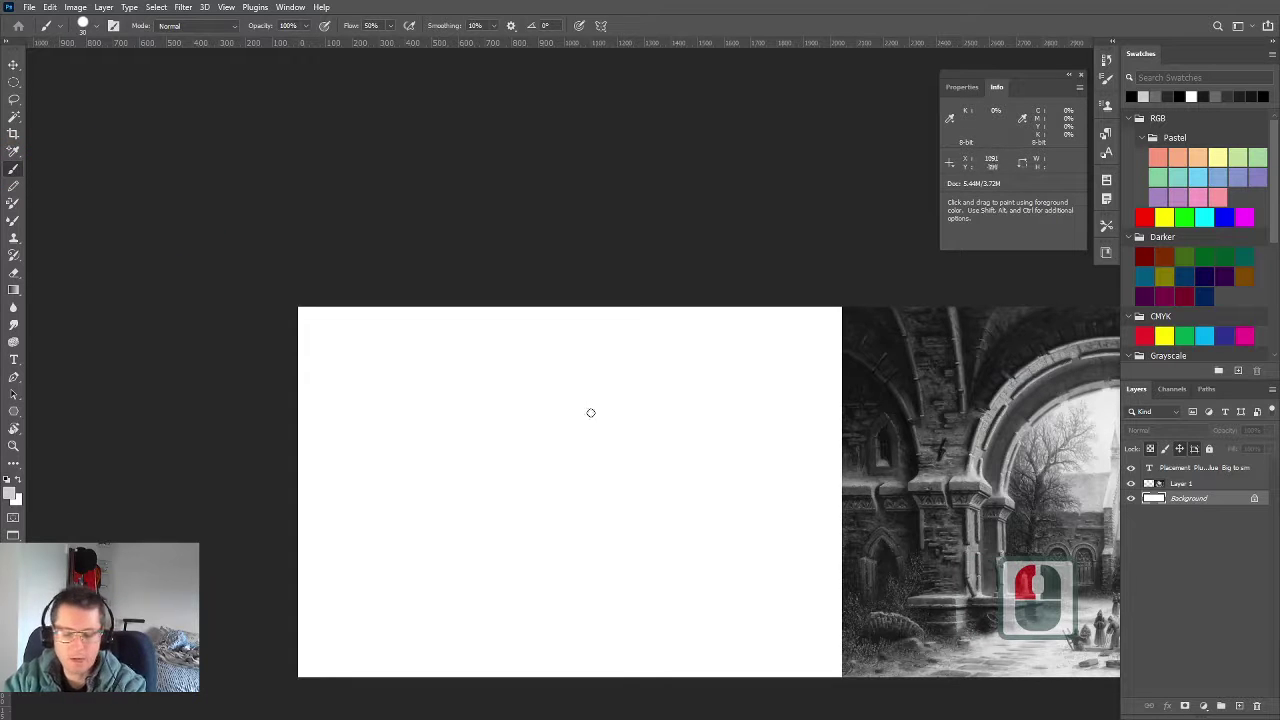
# Enlarge and shrink the brush tip to try different sizes, settling on 35 pixels
pyautogui.press(']')
pyautogui.press(']')
pyautogui.press(']')
pyautogui.press(']')
pyautogui.press(']')
pyautogui.press(']')
pyautogui.press(']')
pyautogui.press(']')
pyautogui.press(']')
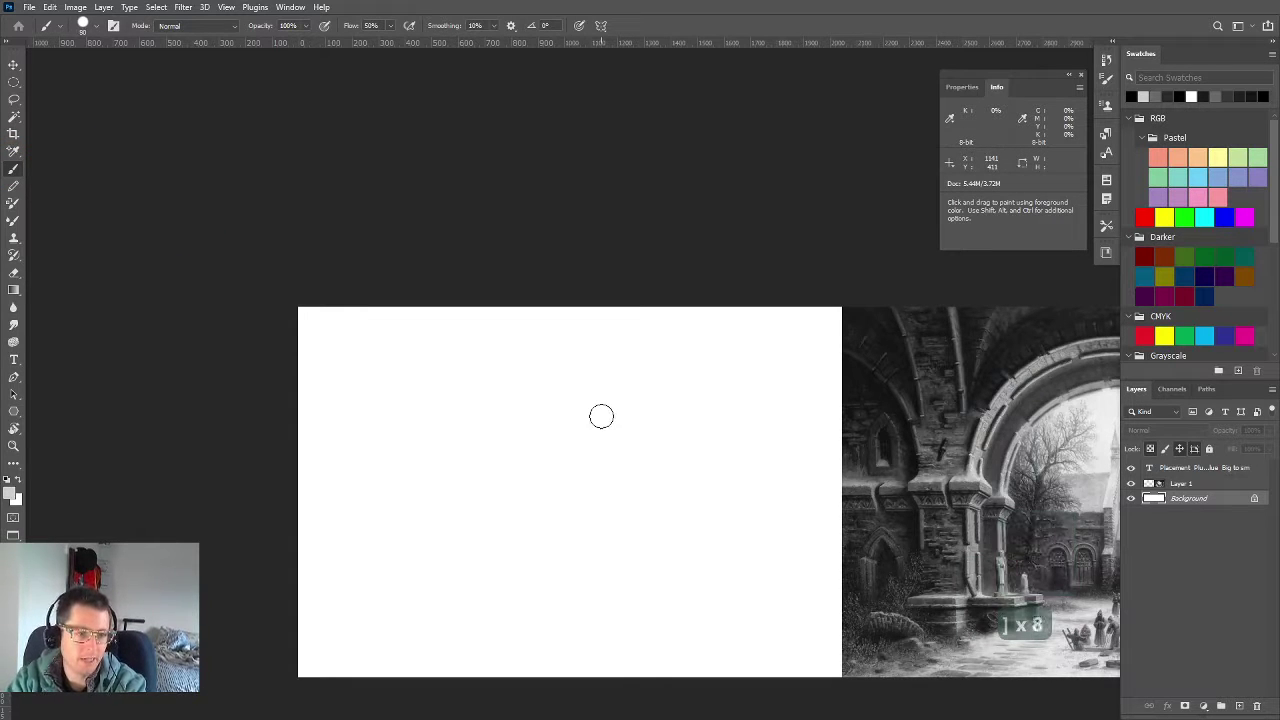
pyautogui.press('[')
pyautogui.press('[')
pyautogui.press('[')
pyautogui.press('[')
pyautogui.press('[')
pyautogui.press('[')
pyautogui.press('[')
pyautogui.press('[')
pyautogui.press('[')
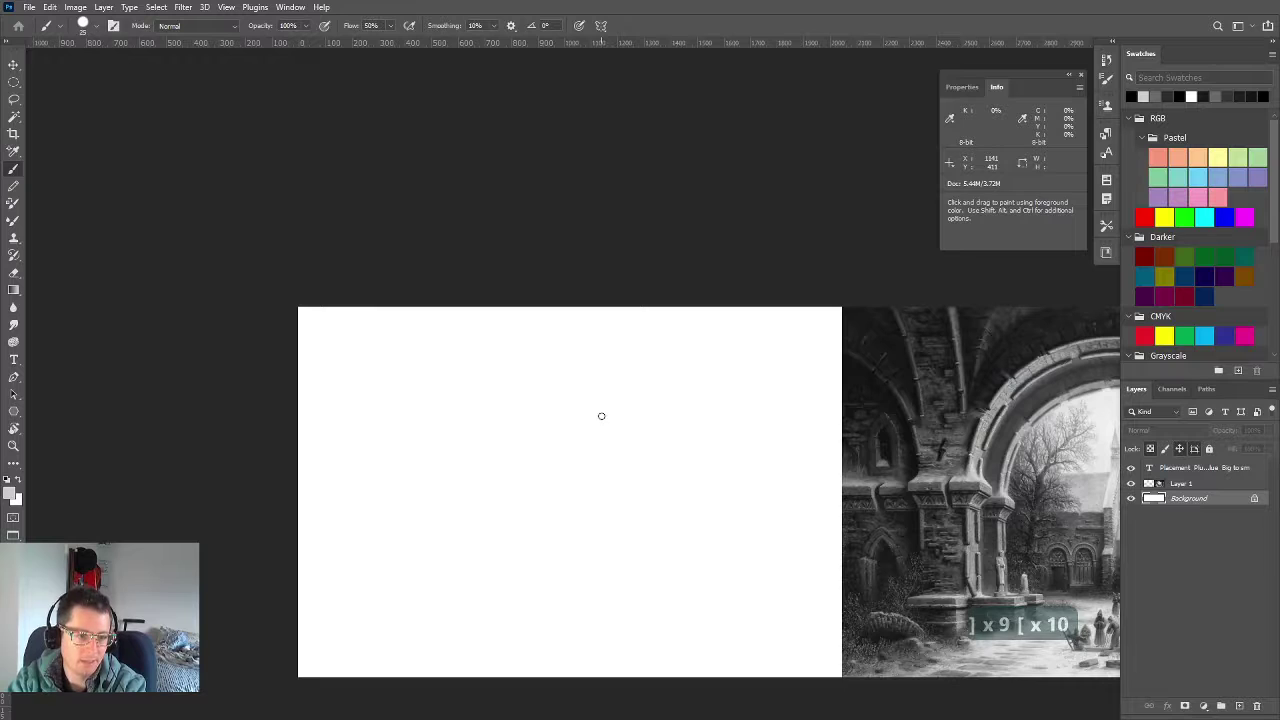
pyautogui.press(']')
pyautogui.press(']')
pyautogui.press(']')
pyautogui.press(']')
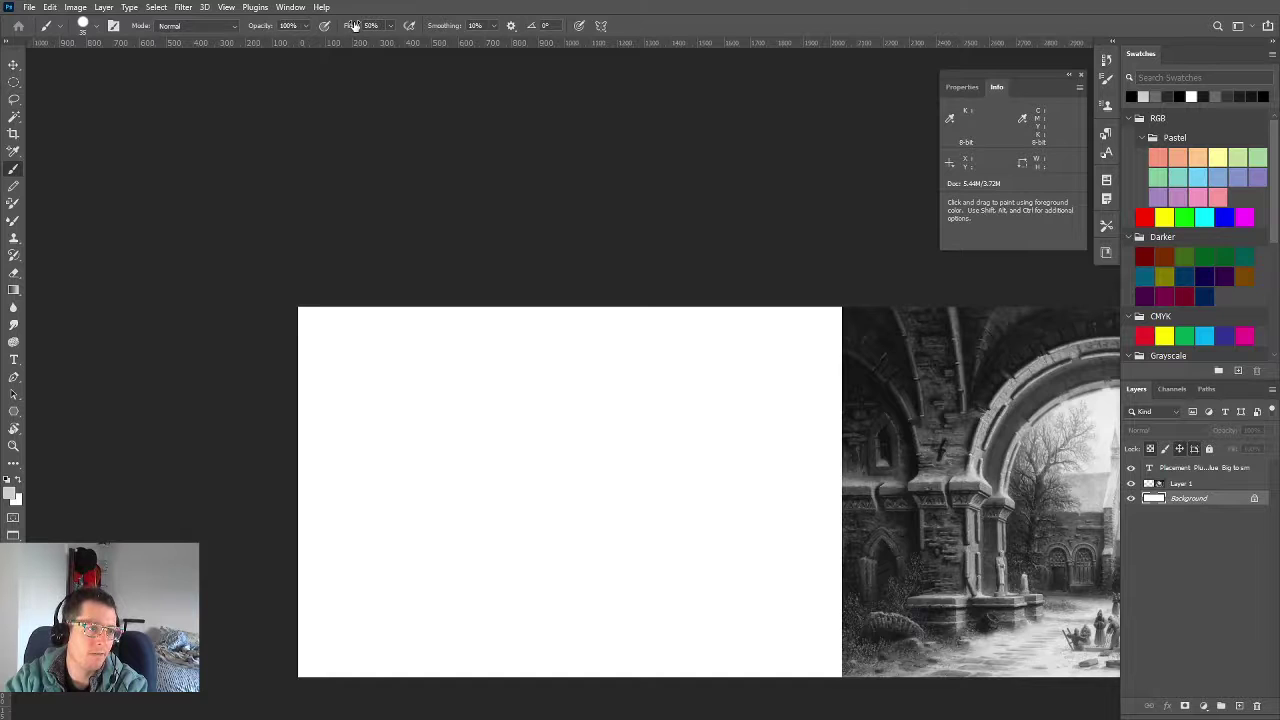
# Try the brush opacity at 10% and restore it to 100%, and try the flow at 10% and 100% before setting it to 50%
pyautogui.press('1')
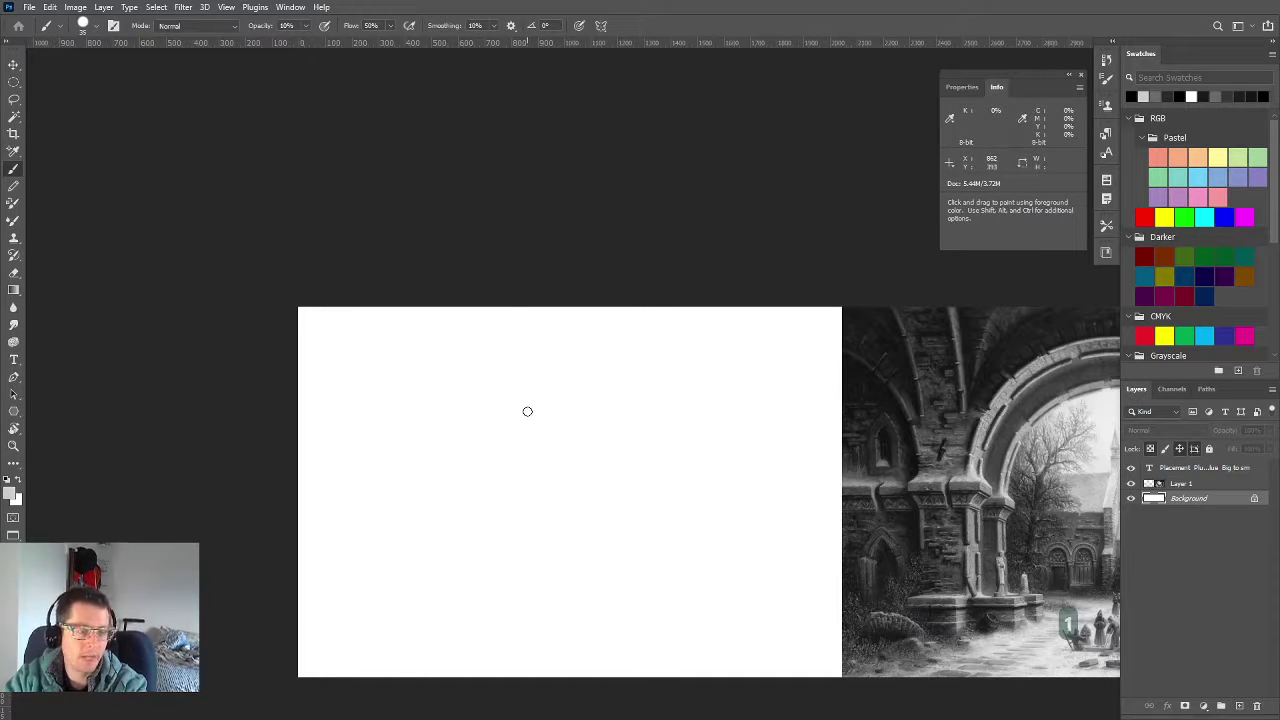
pyautogui.press('0')
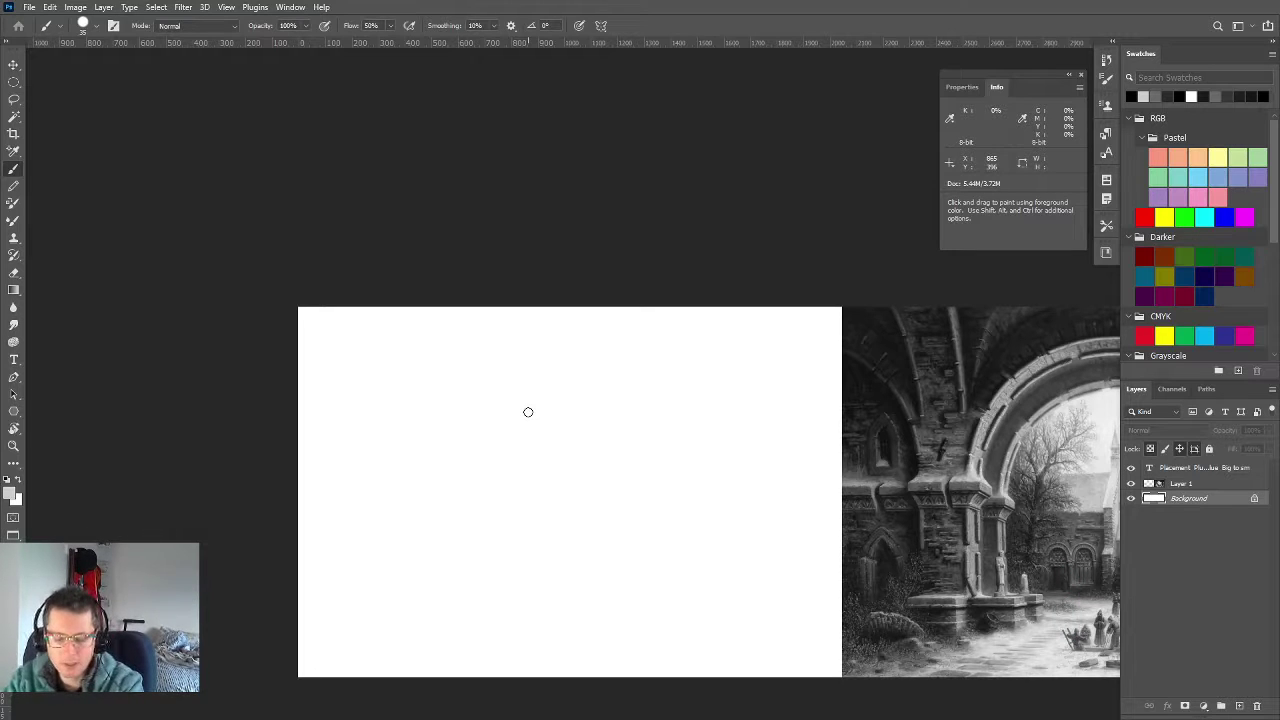
pyautogui.press('shift')
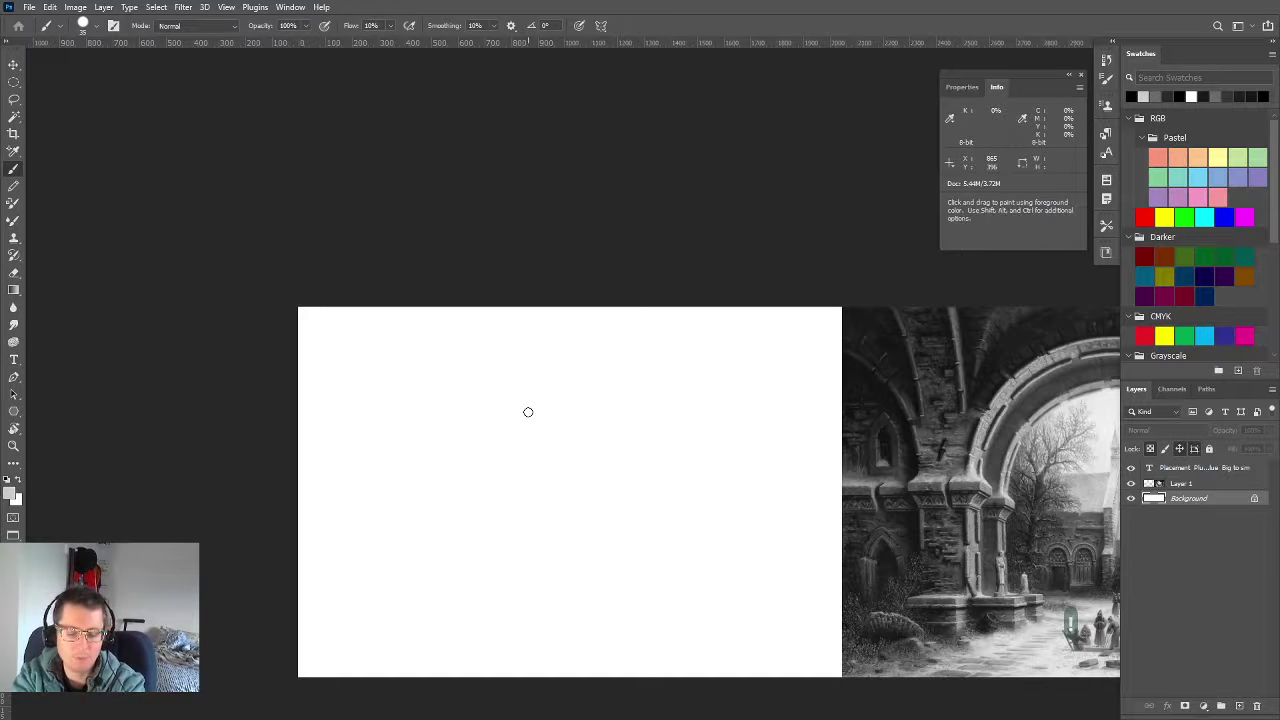
pyautogui.press('shift')
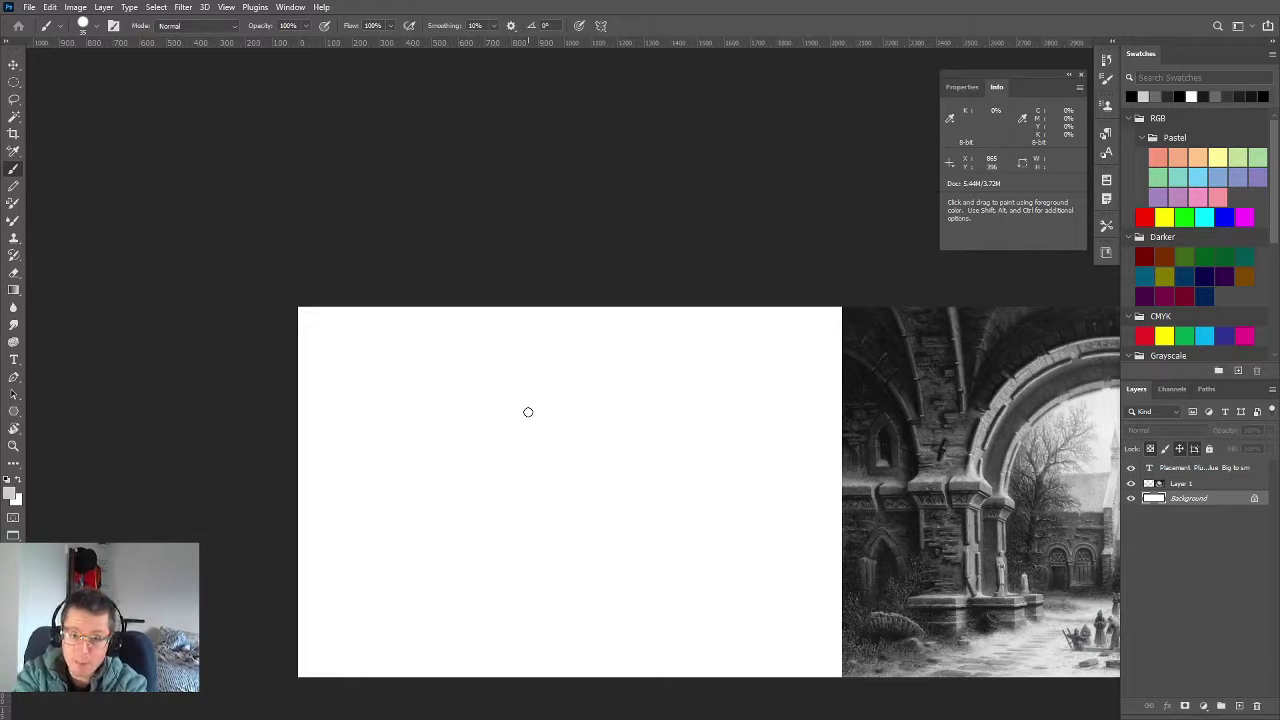
pyautogui.press('0')
pyautogui.hotkey('shift', '0')
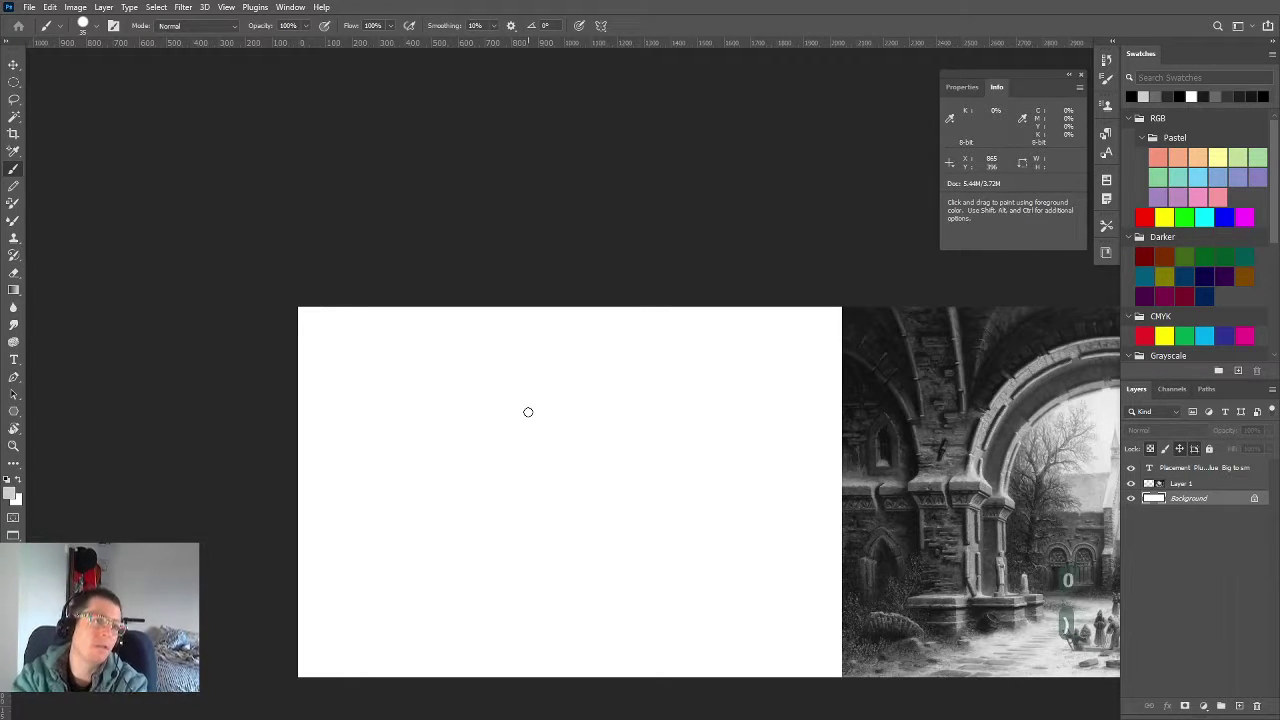
pyautogui.press('shift')
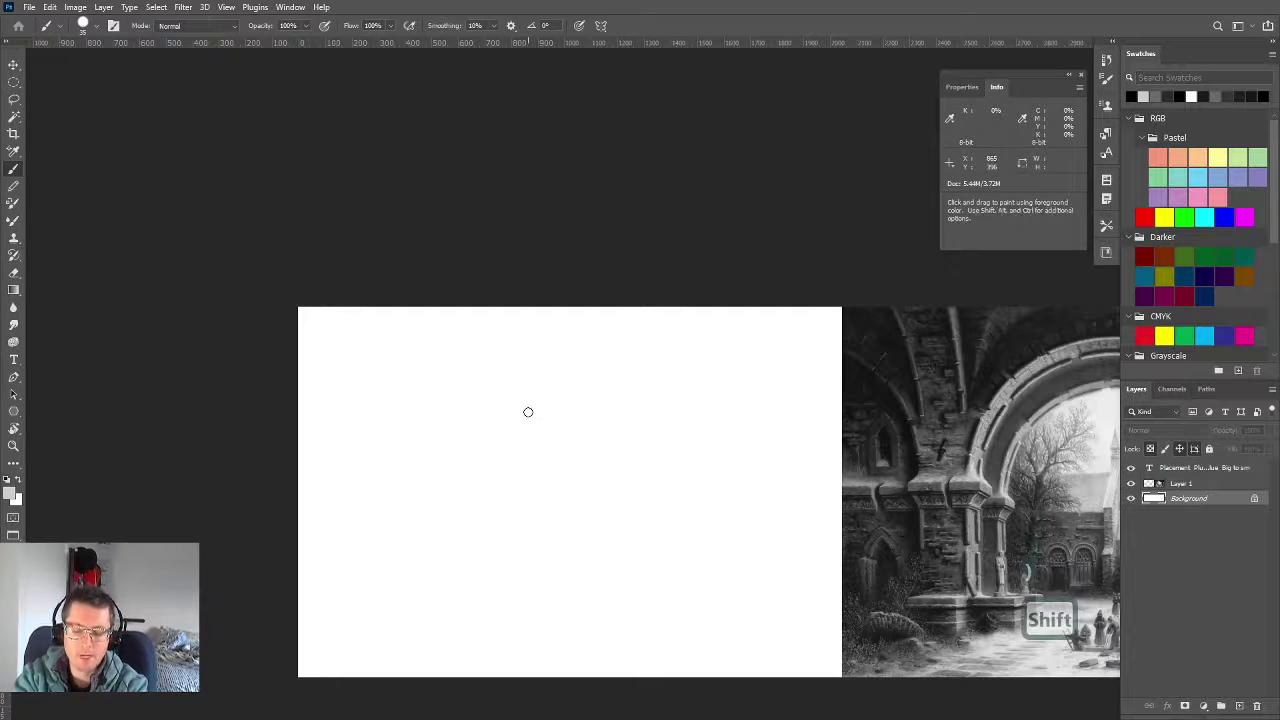
pyautogui.hotkey('shift', '5')
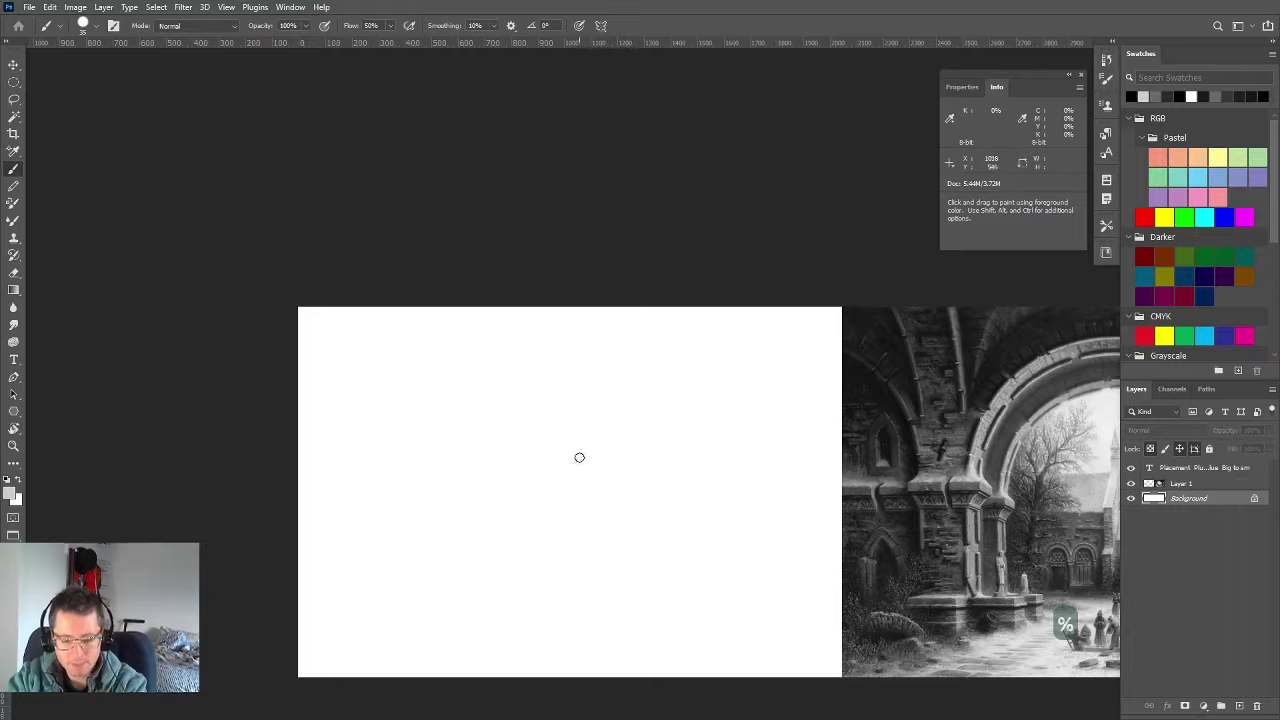
# Choose the Hard Round Pressure Opacity and Flow brush preset at 35 px
pyautogui.rightClick(555, 436)
pyautogui.doubleClick(655, 612)
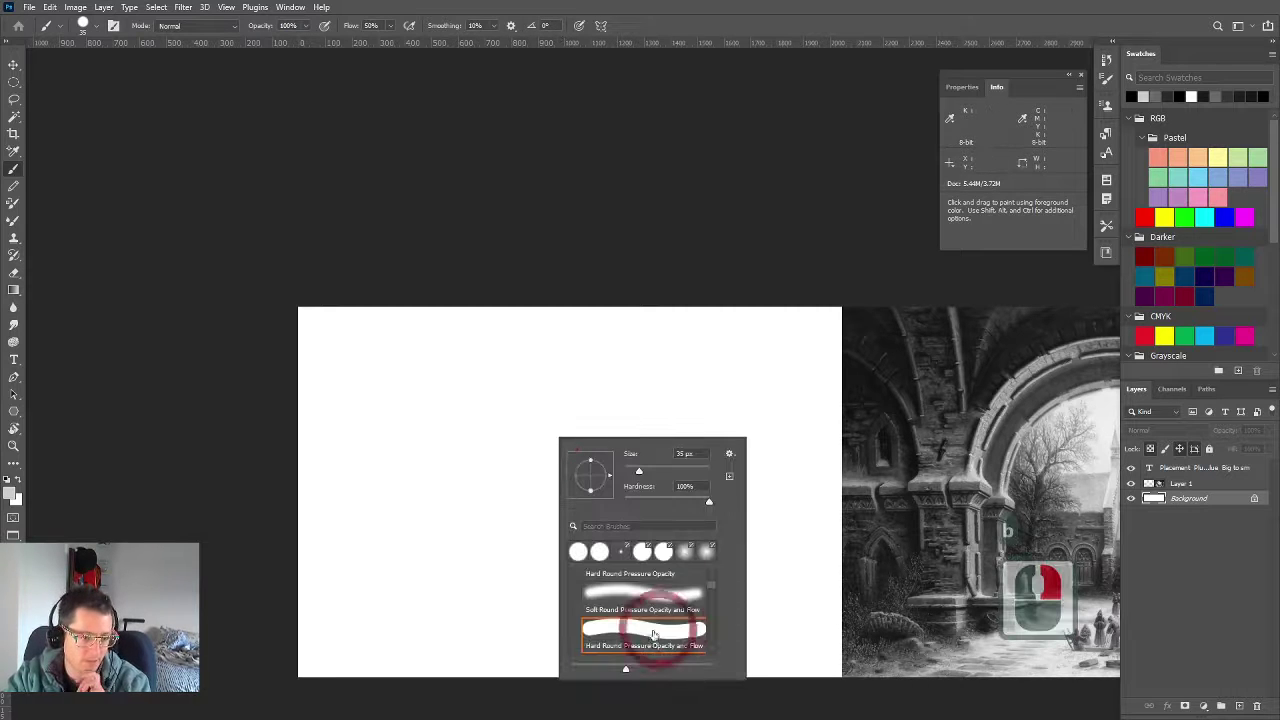
pyautogui.click(651, 609)
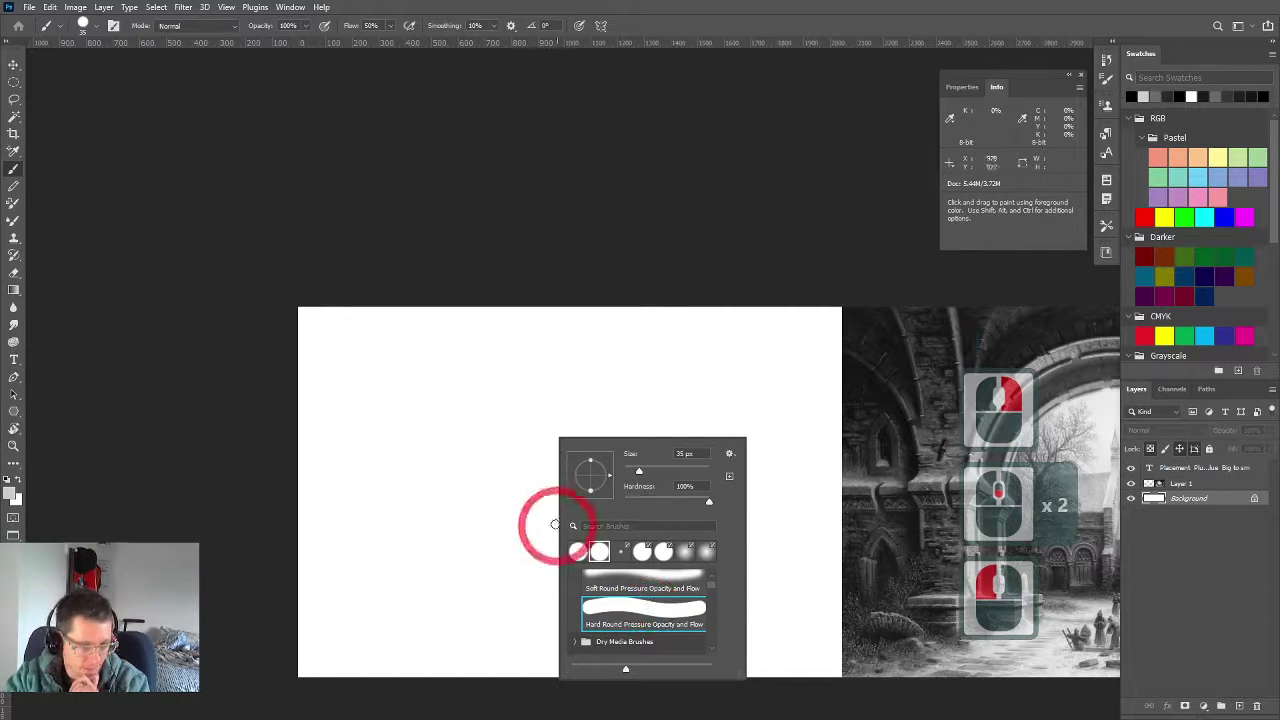
pyautogui.press('space')
pyautogui.click(444, 462)
pyautogui.moveTo(438, 424); pyautogui.dragTo(434, 429)
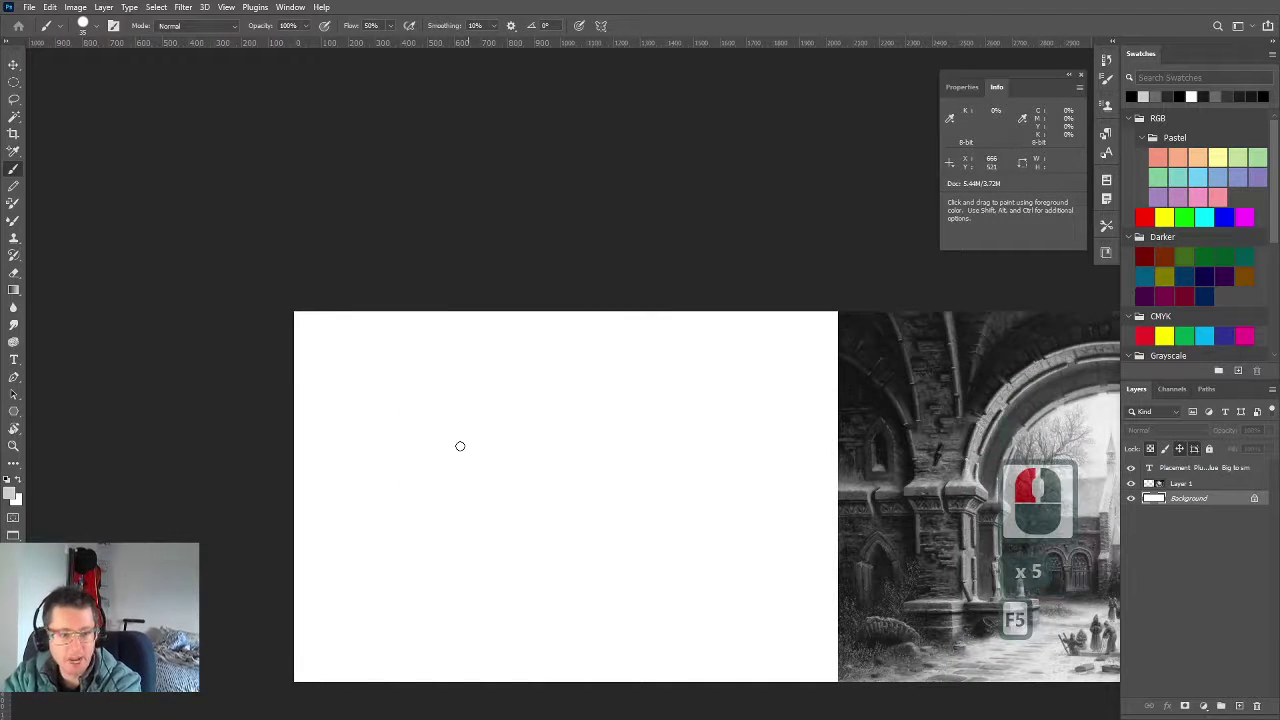
# Enable Shape Dynamics for the brush, with size controlled by Pen Pressure and a minimum diameter of 22%
pyautogui.press('F5')
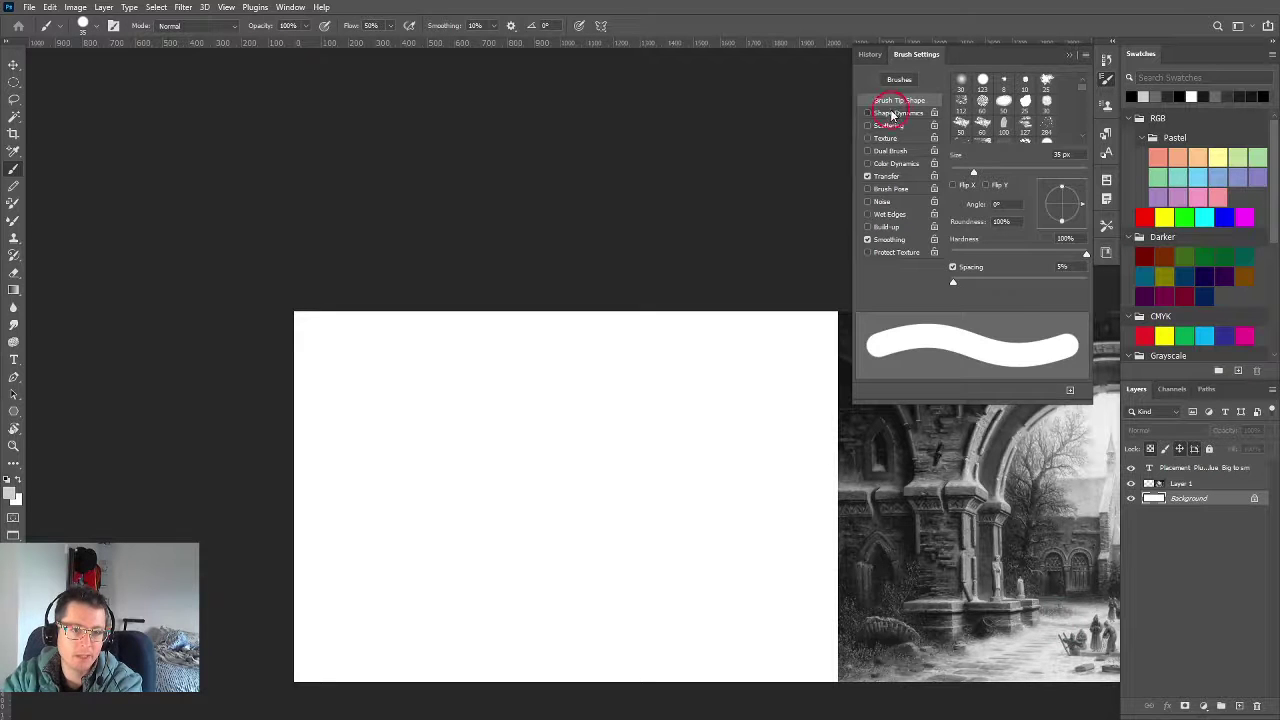
pyautogui.click(893, 113)
pyautogui.click(1015, 106)
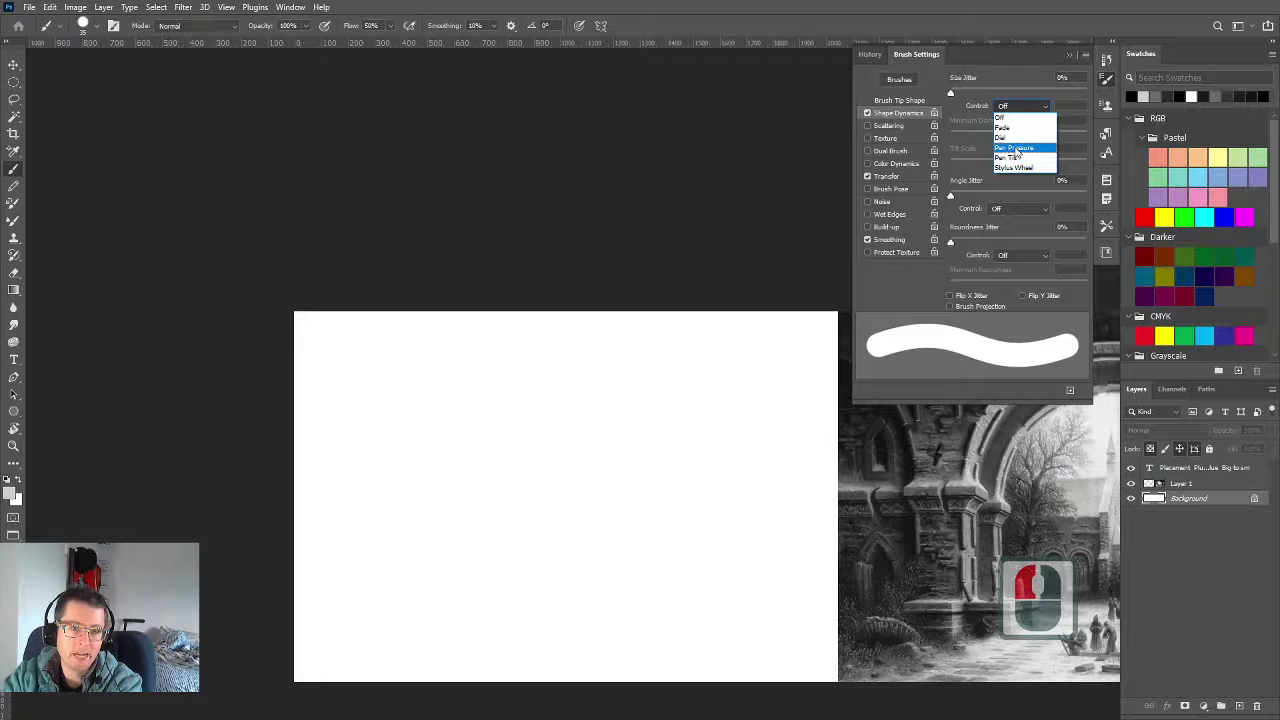
pyautogui.click(1014, 147)
pyautogui.click(952, 94)
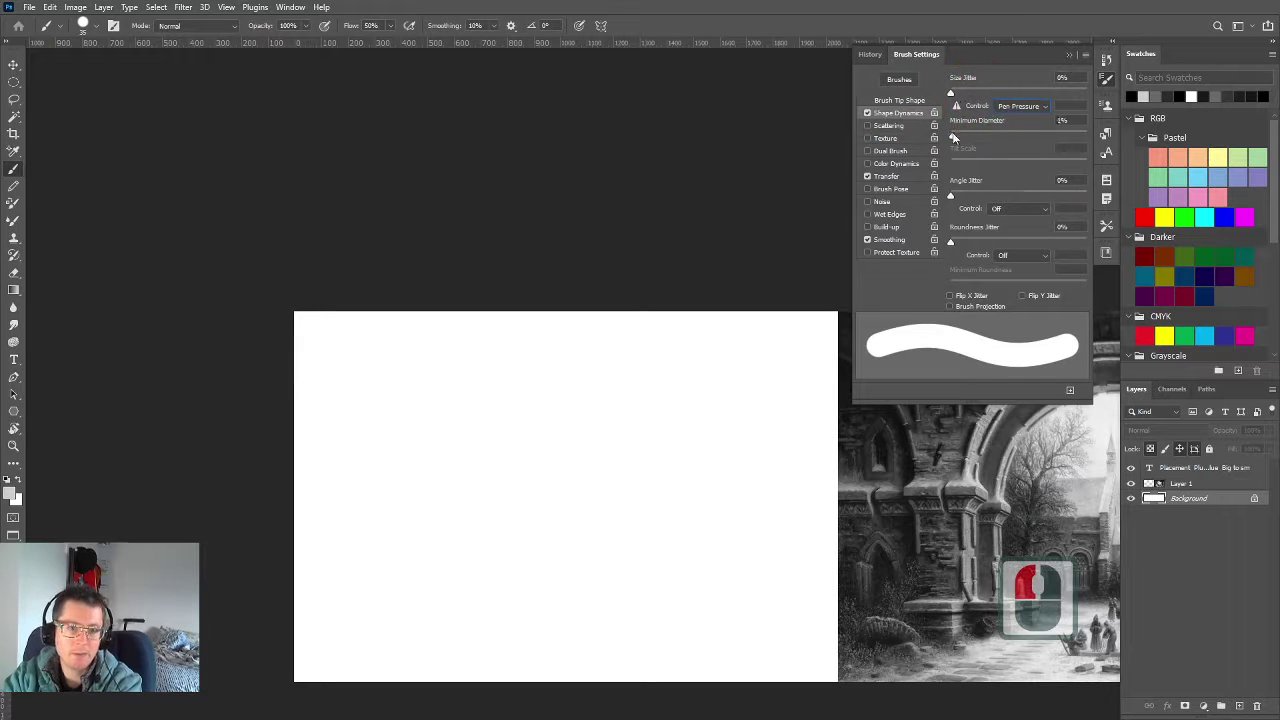
pyautogui.moveTo(951, 137); pyautogui.dragTo(977, 140)
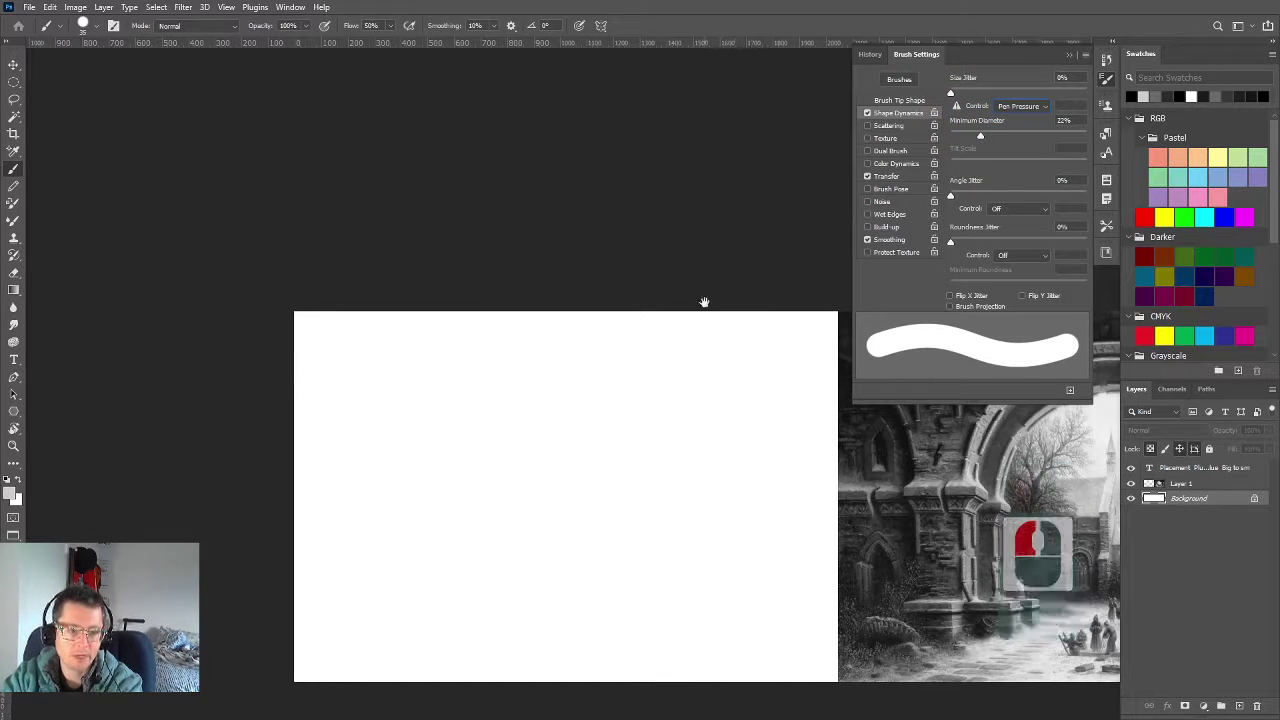
pyautogui.click(709, 301)
pyautogui.click(803, 197)
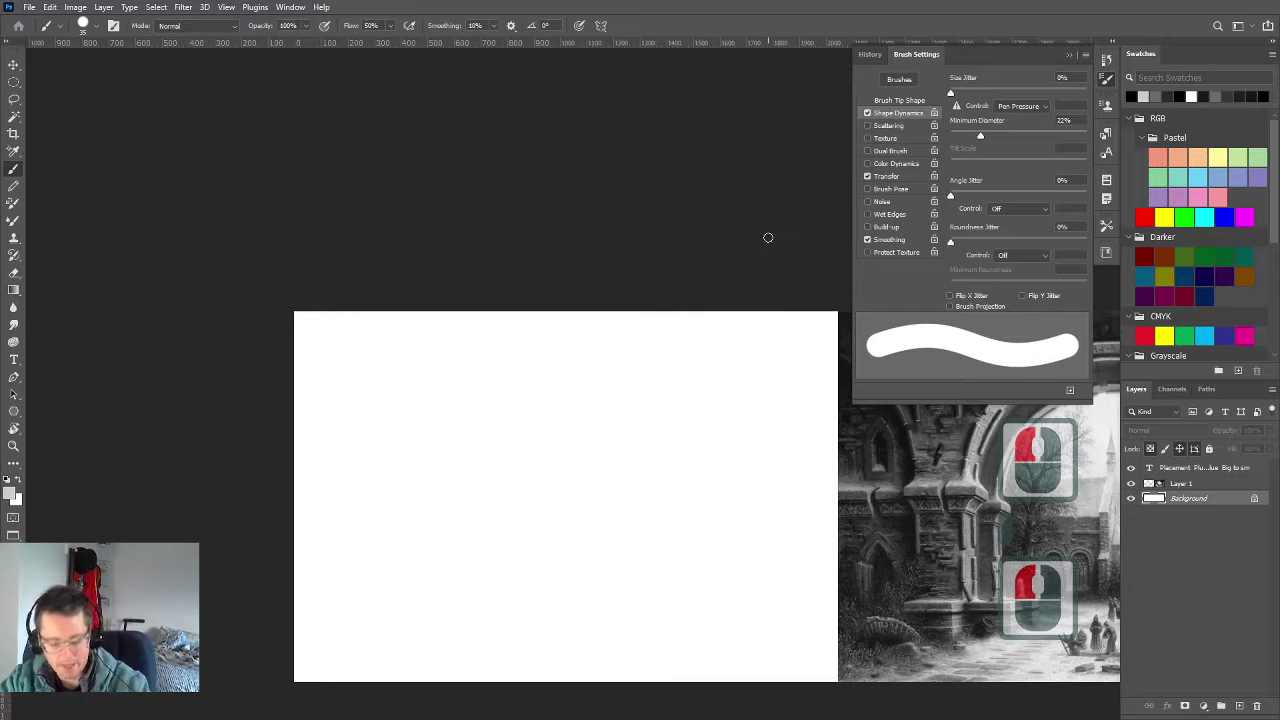
# Test the brush on the blank area, try a minimum diameter of 0% with looping strokes, and undo those loops
pyautogui.moveTo(466, 426); pyautogui.dragTo(497, 448)
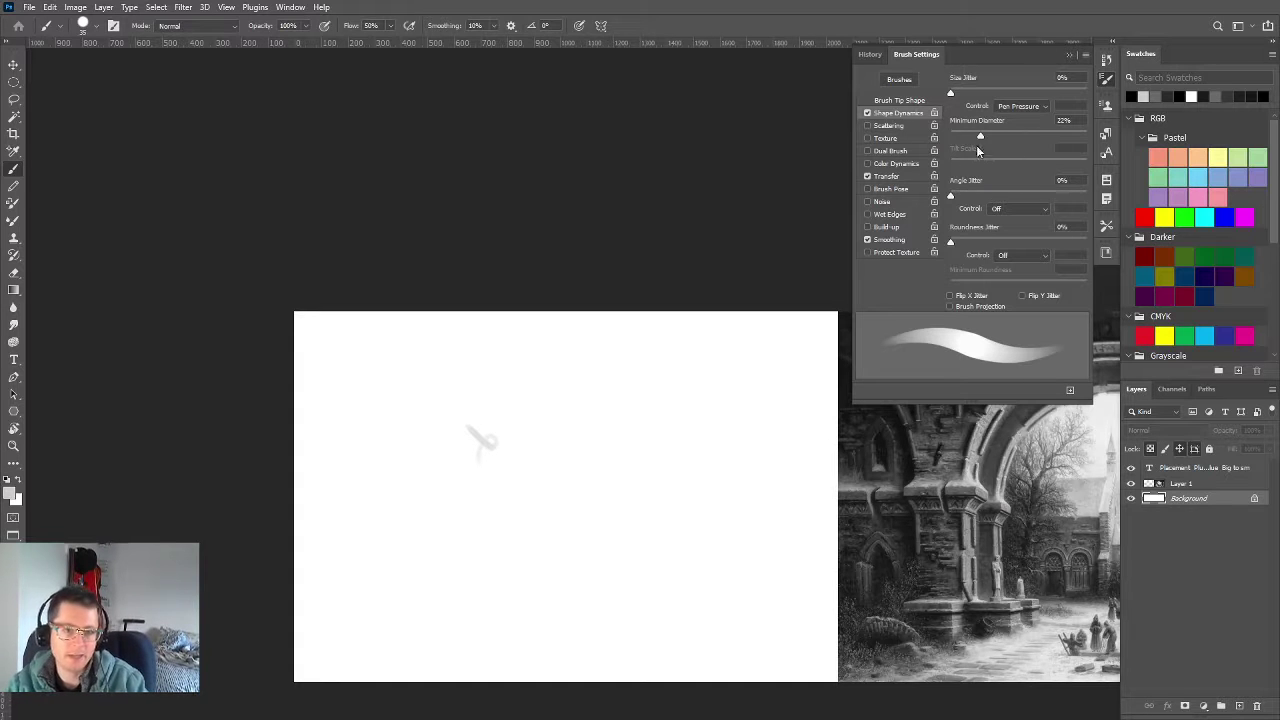
pyautogui.moveTo(981, 140); pyautogui.dragTo(857, 171)
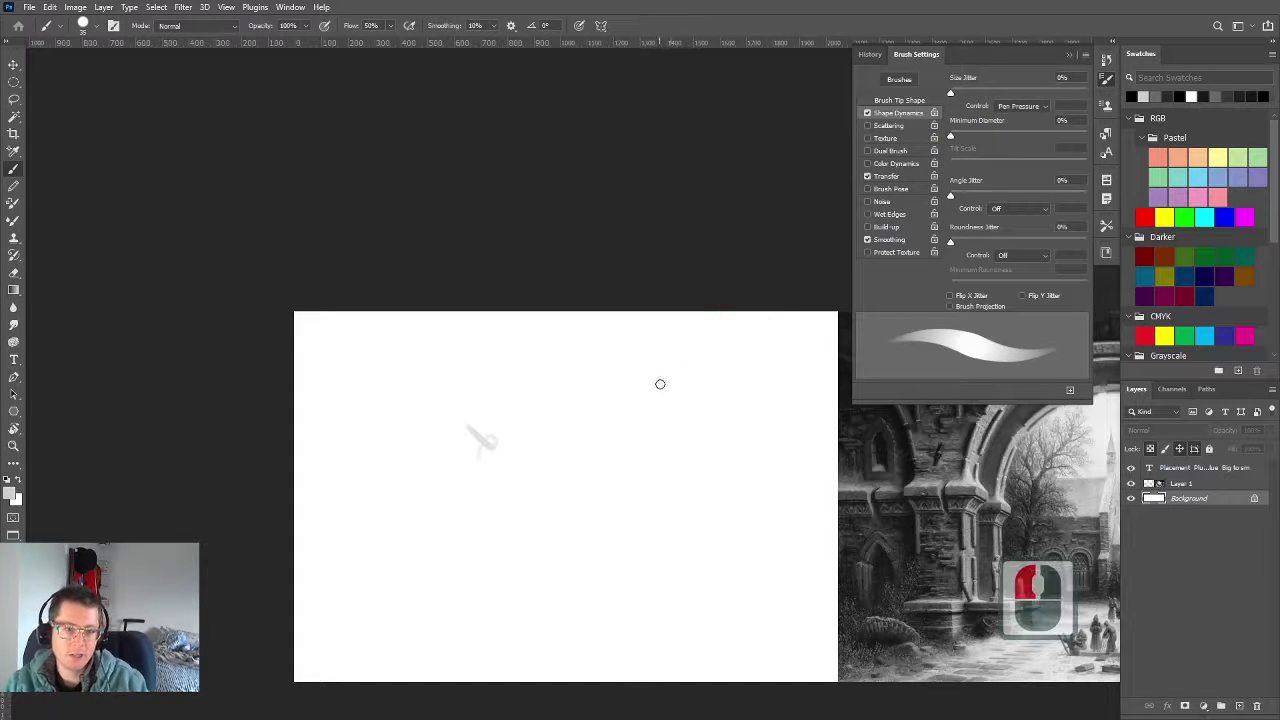
pyautogui.moveTo(655, 399)
pyautogui.mouseDown()
pyautogui.moveTo(630, 436)
pyautogui.moveTo(620, 380)
pyautogui.moveTo(643, 366)
pyautogui.moveTo(714, 397)
pyautogui.moveTo(708, 458)
pyautogui.moveTo(630, 390)
pyautogui.mouseUp()
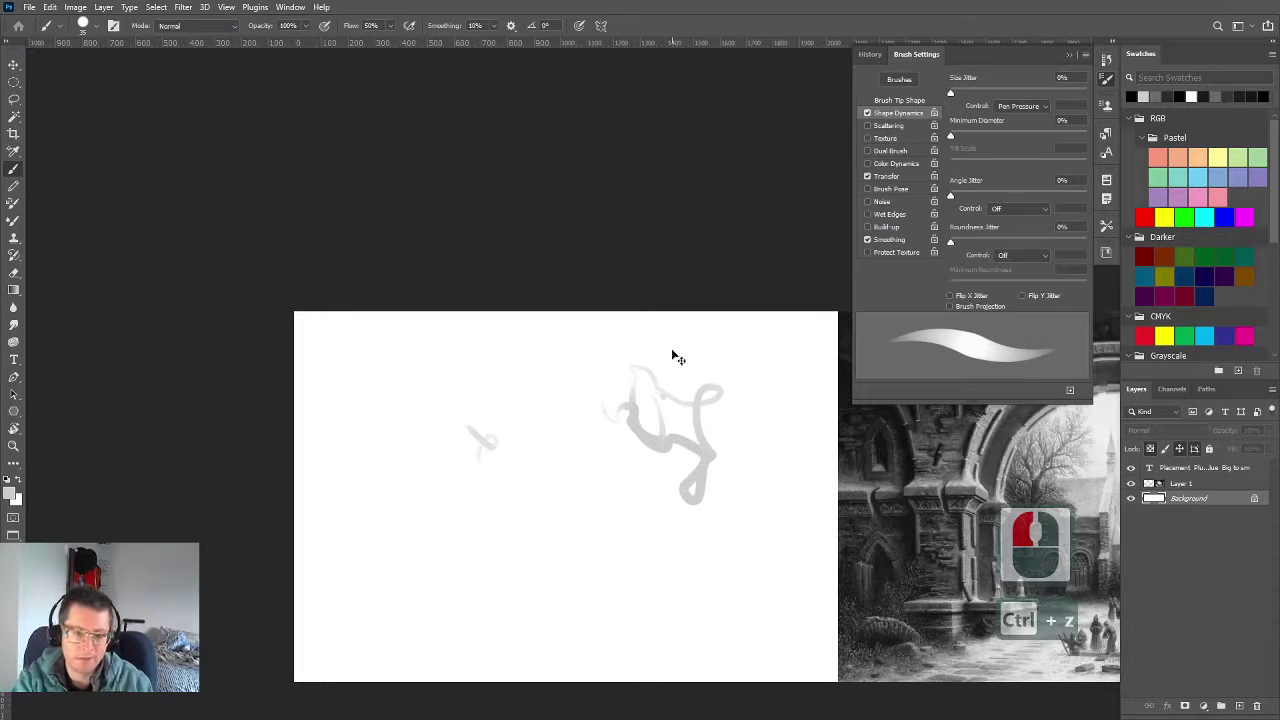
pyautogui.hotkey('ctrl', 'z')
pyautogui.hotkey('ctrl', 'z')
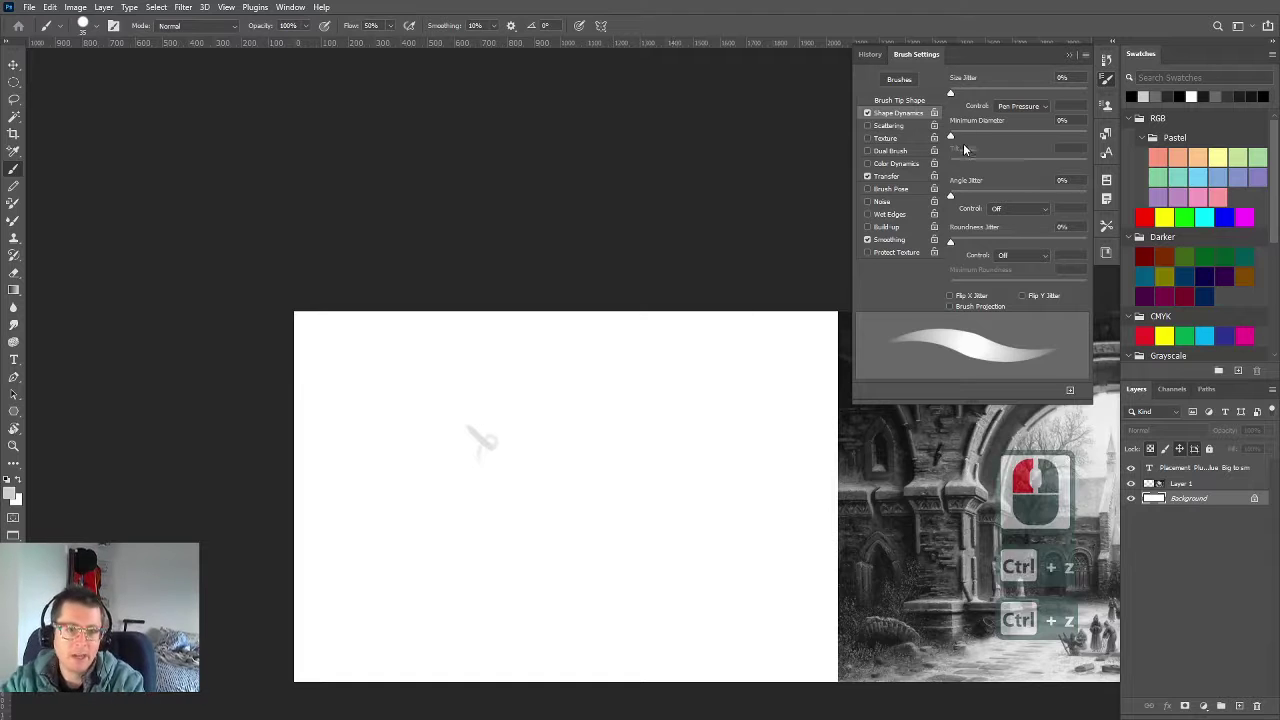
# Set the brush's minimum diameter to 12%
pyautogui.moveTo(950, 136); pyautogui.dragTo(967, 135)
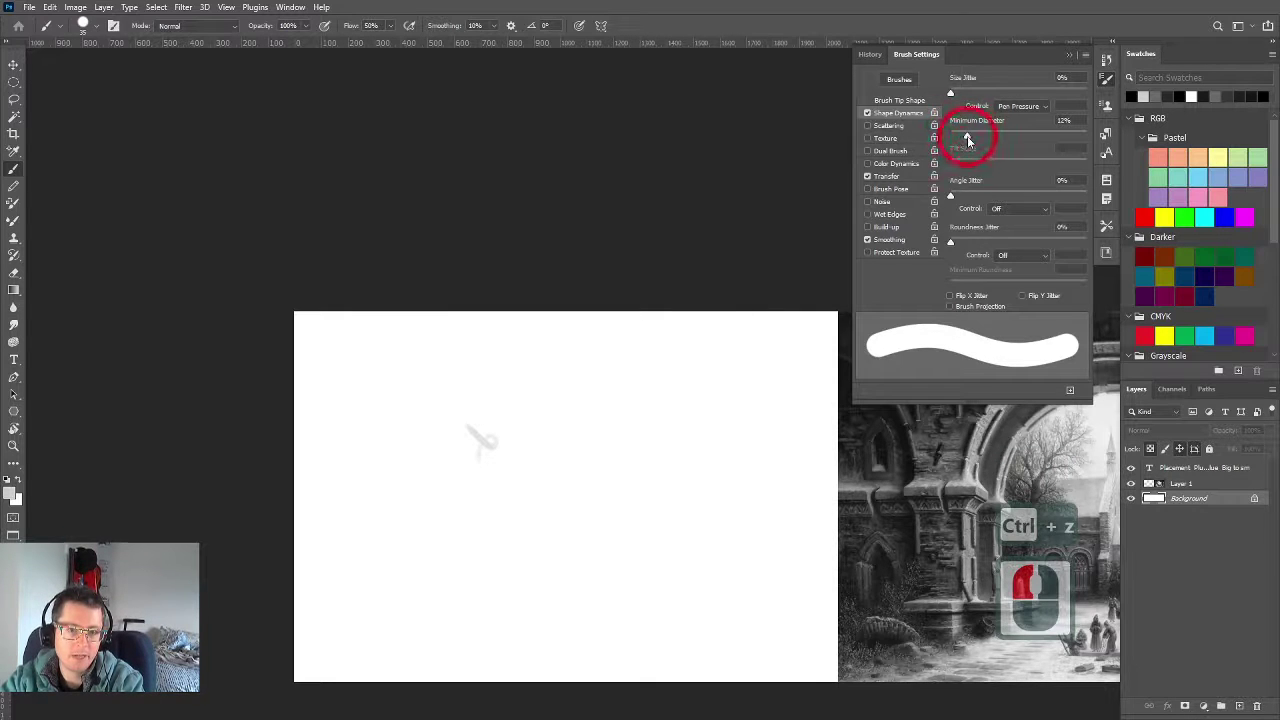
pyautogui.click(516, 431)
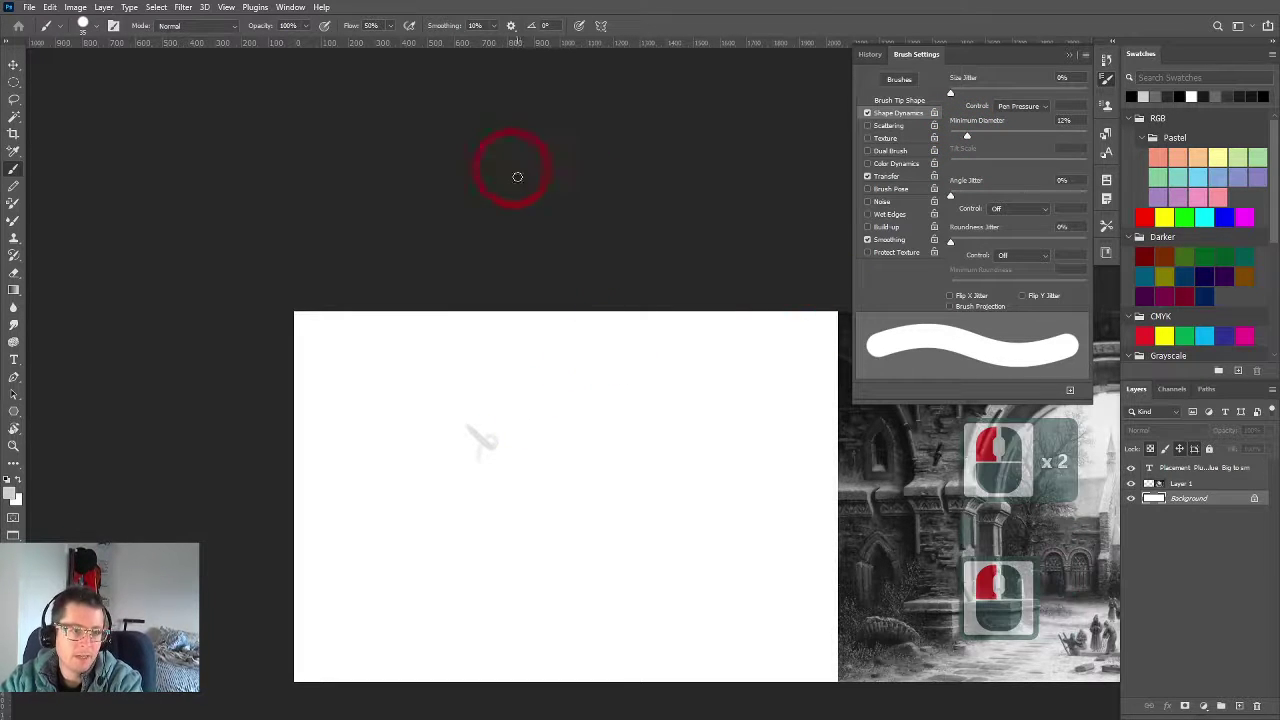
pyautogui.moveTo(578, 260); pyautogui.dragTo(586, 257)
# Reset the foreground and background colors to the default black and white
pyautogui.press('d')
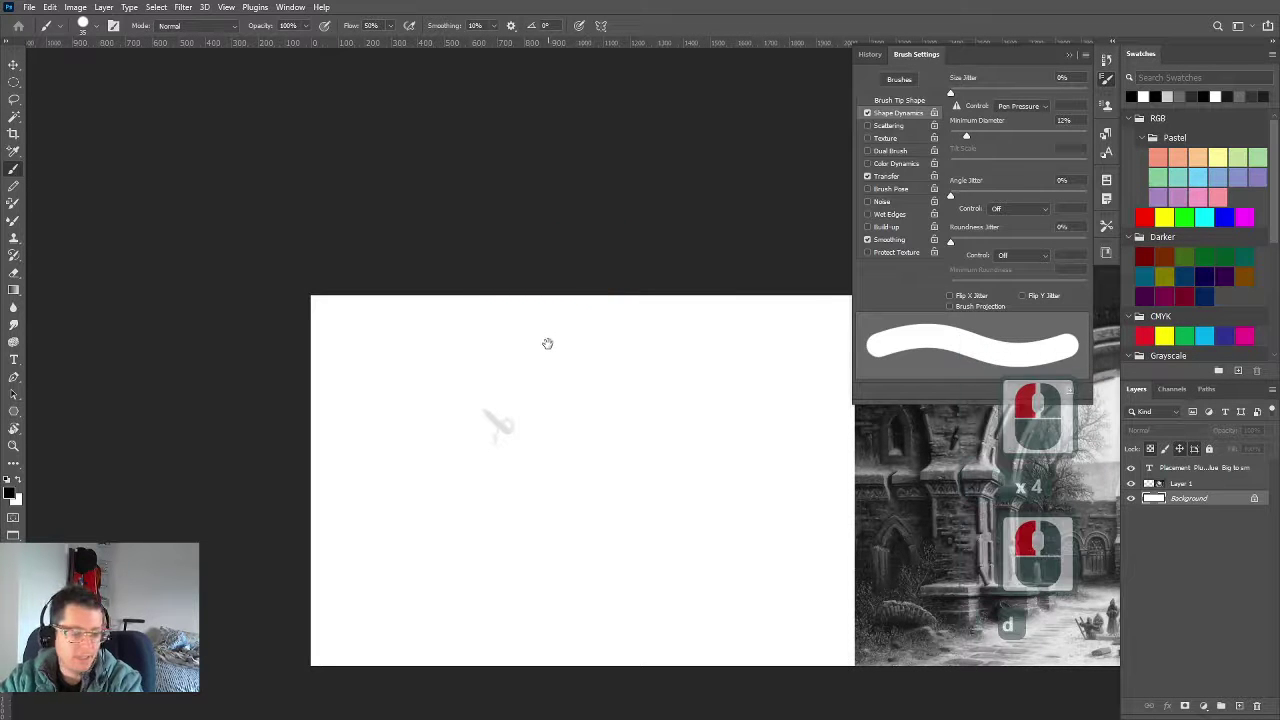
pyautogui.press('d')
pyautogui.press('d')
pyautogui.press('d')
pyautogui.press('d')
pyautogui.press('d')
pyautogui.press('d')
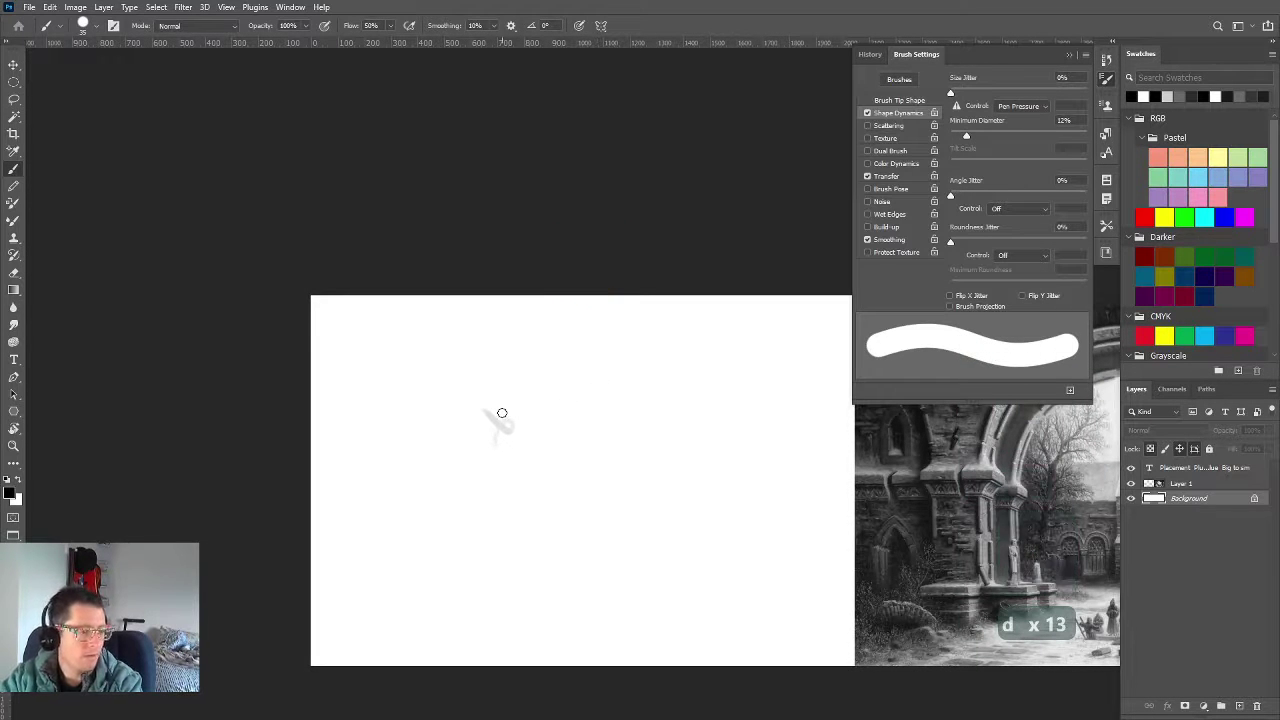
# Swap the foreground and background colors back and forth, ending with black as the foreground
pyautogui.scroll(4, 457, 451)
pyautogui.scroll(-5, 455, 461)
pyautogui.scroll(4, 455, 461)
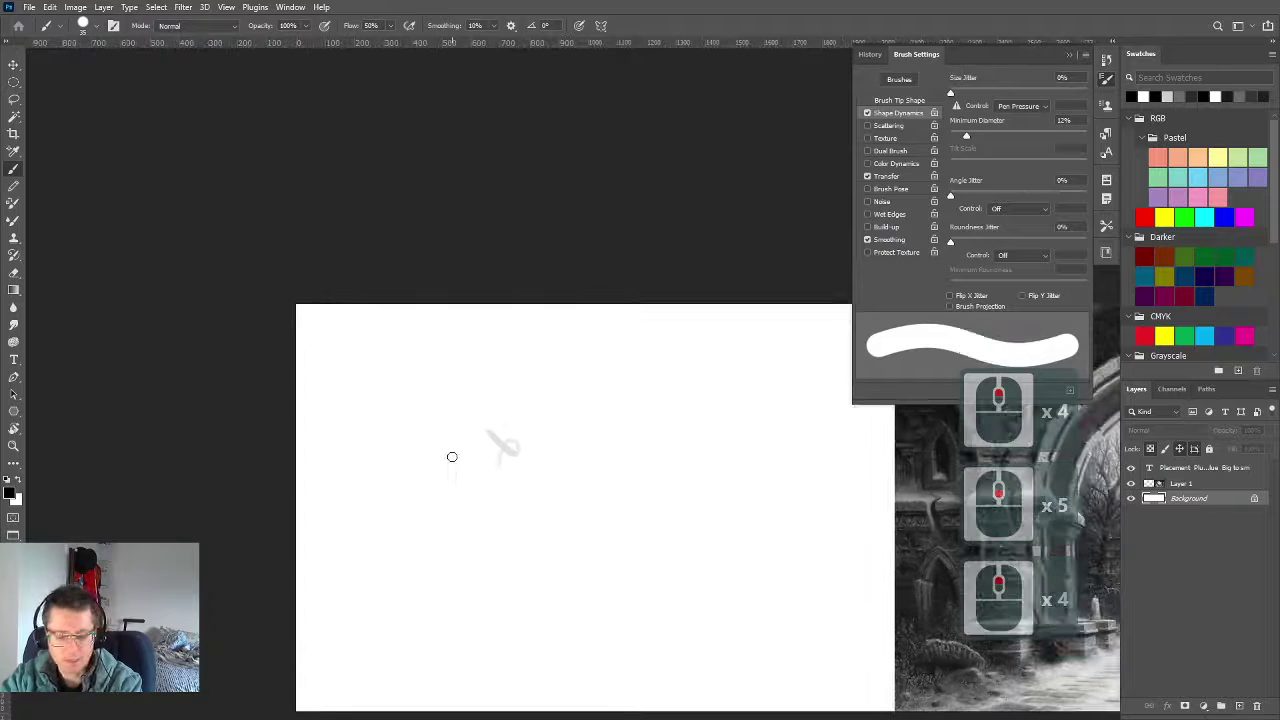
pyautogui.press('x')
pyautogui.press('x')
pyautogui.press('x')
pyautogui.press('x')
pyautogui.press('x')
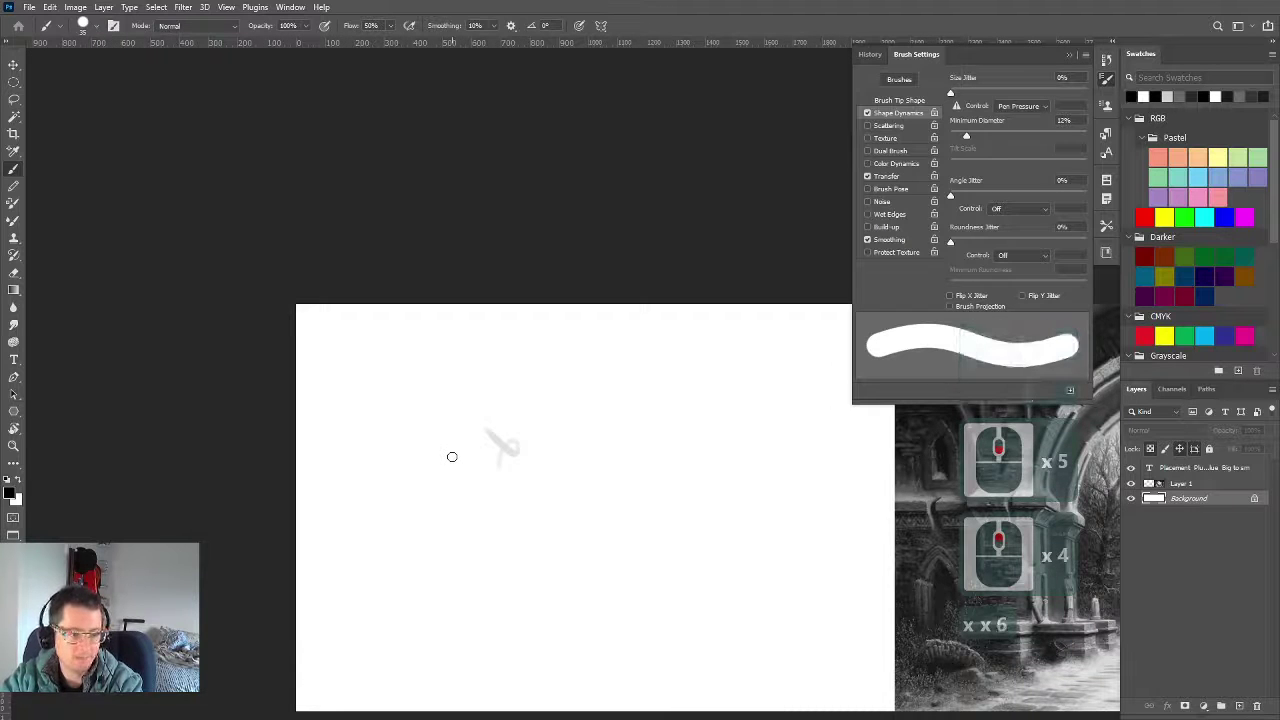
pyautogui.moveTo(583, 437); pyautogui.dragTo(602, 421)
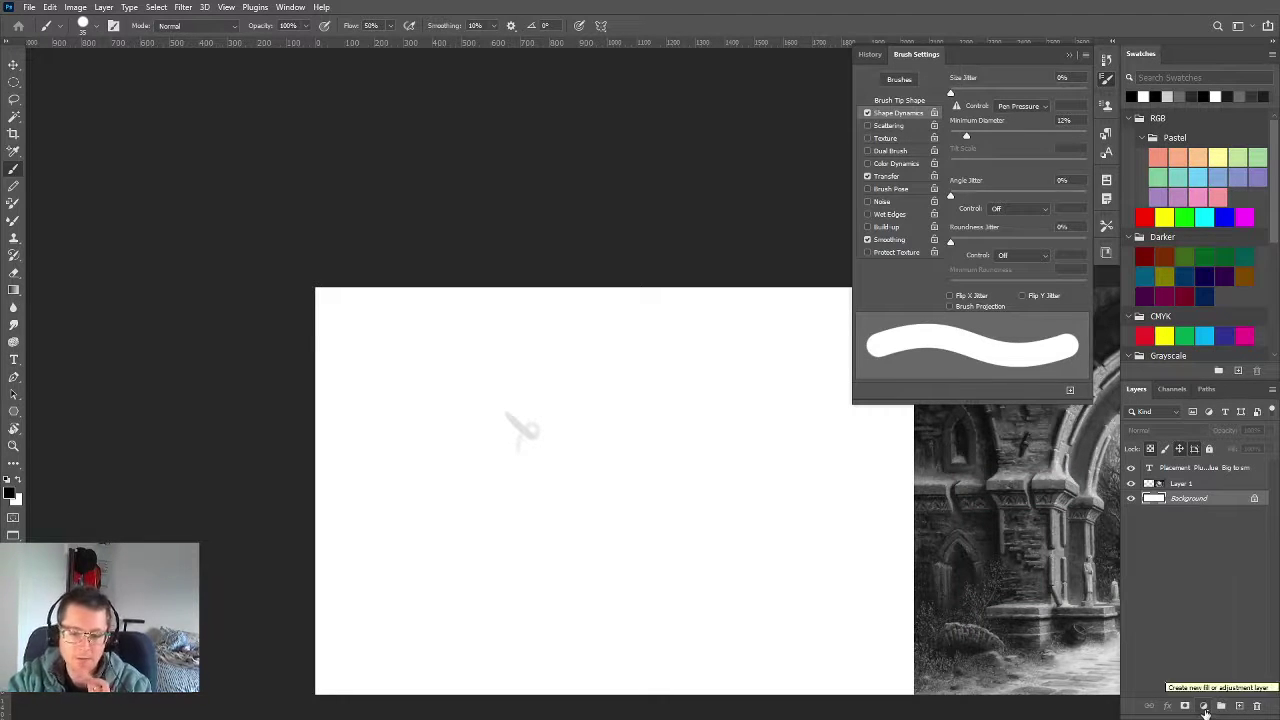
# Create a new layer above the Background and rename it "line"
pyautogui.click(1240, 707)
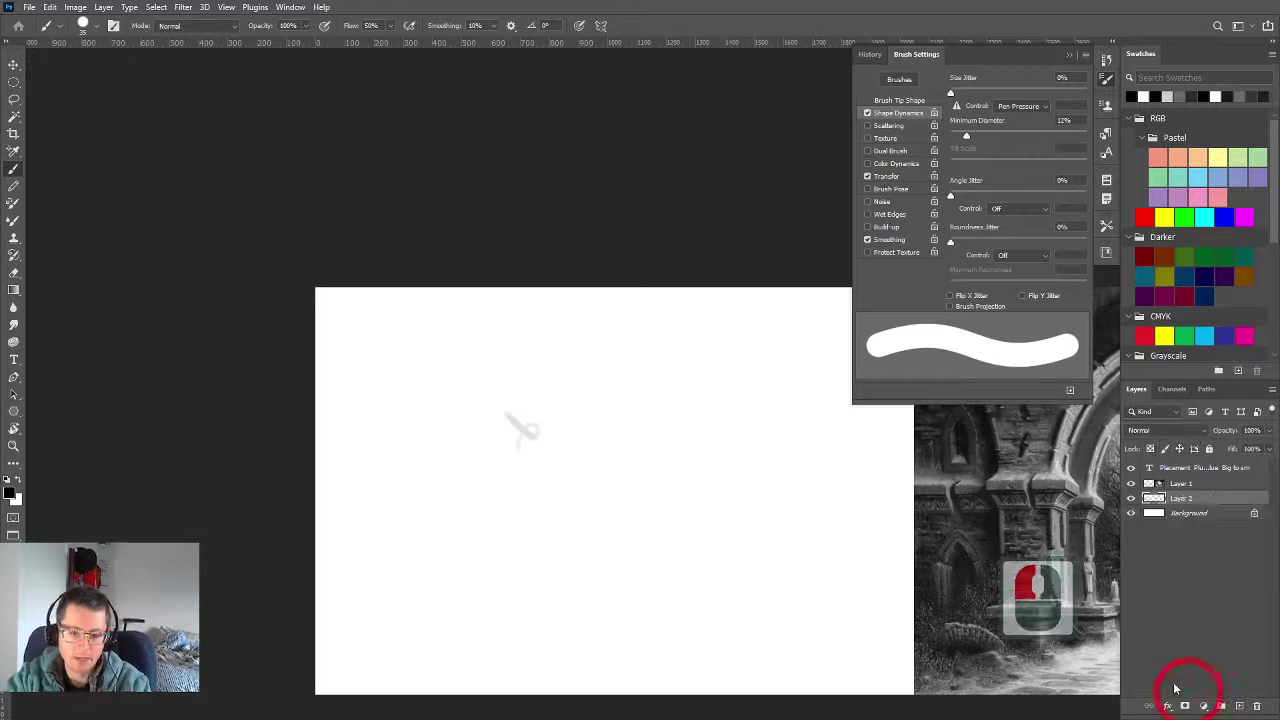
pyautogui.click(1183, 497)
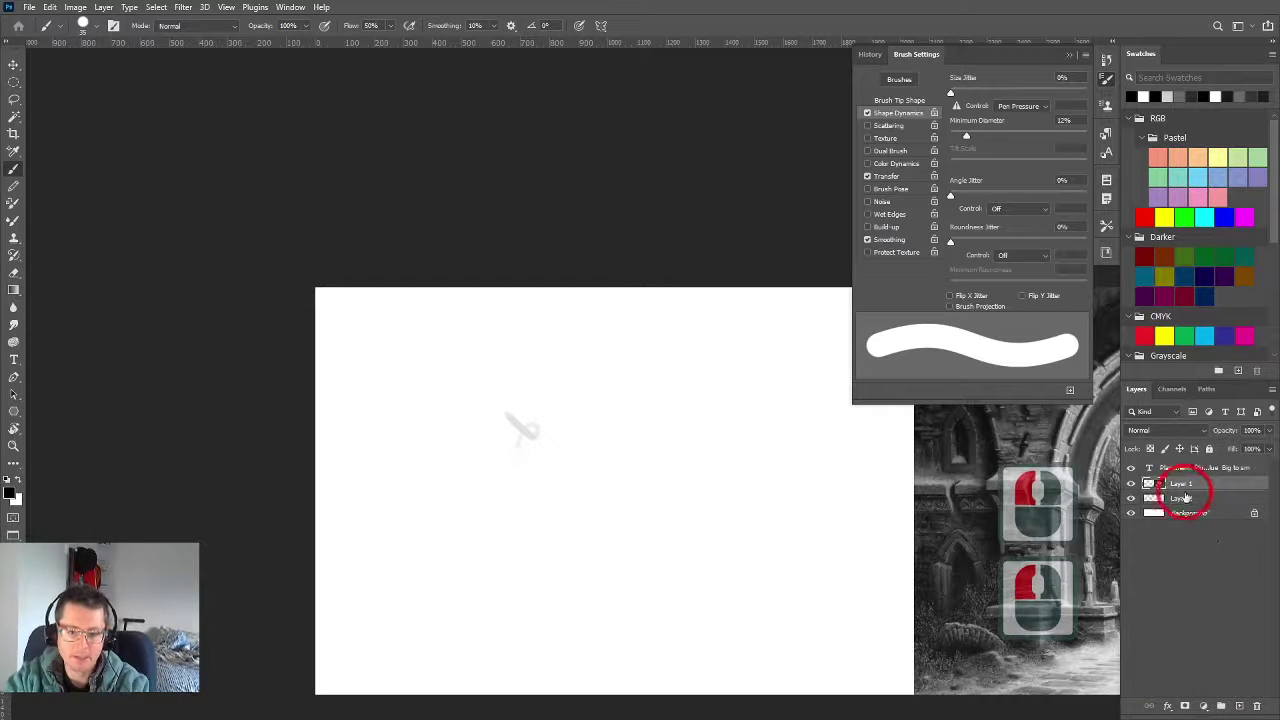
pyautogui.doubleClick(1183, 497)
pyautogui.write('line')
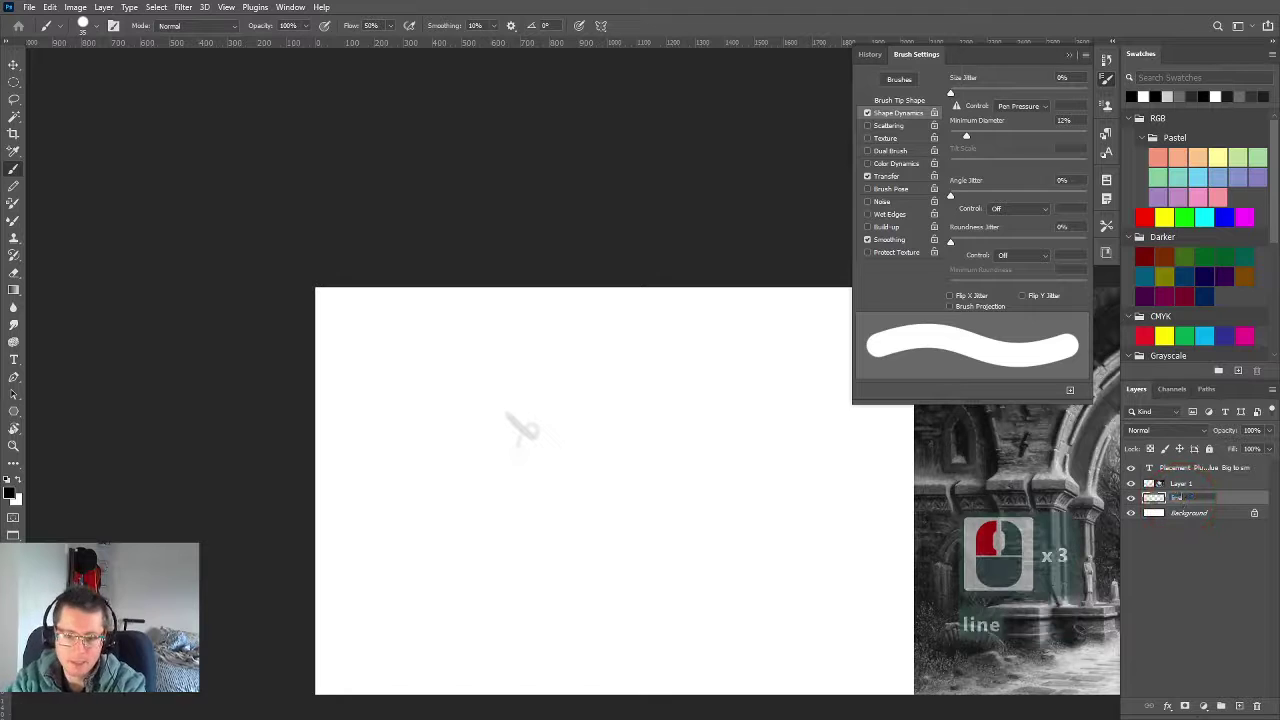
pyautogui.press('Return')
# Fully lock the reference painting's Layer 1 and make the line layer active again
pyautogui.click(1197, 483)
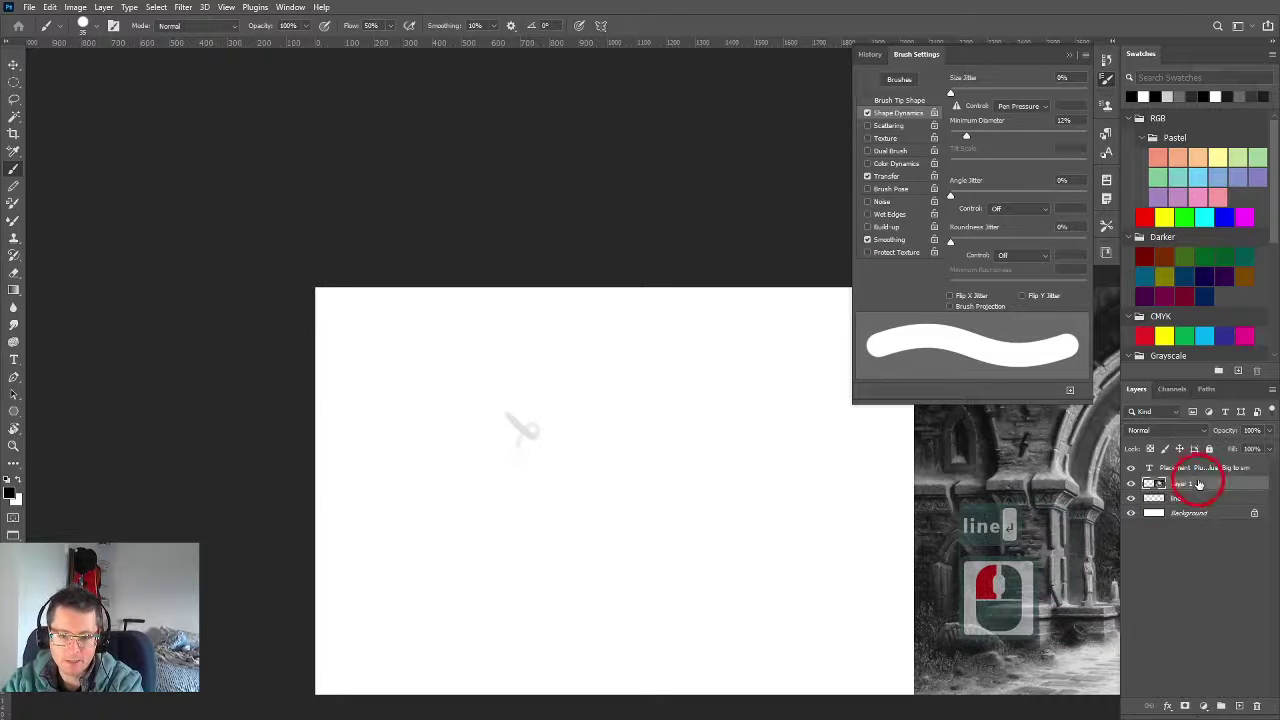
pyautogui.click(1209, 449)
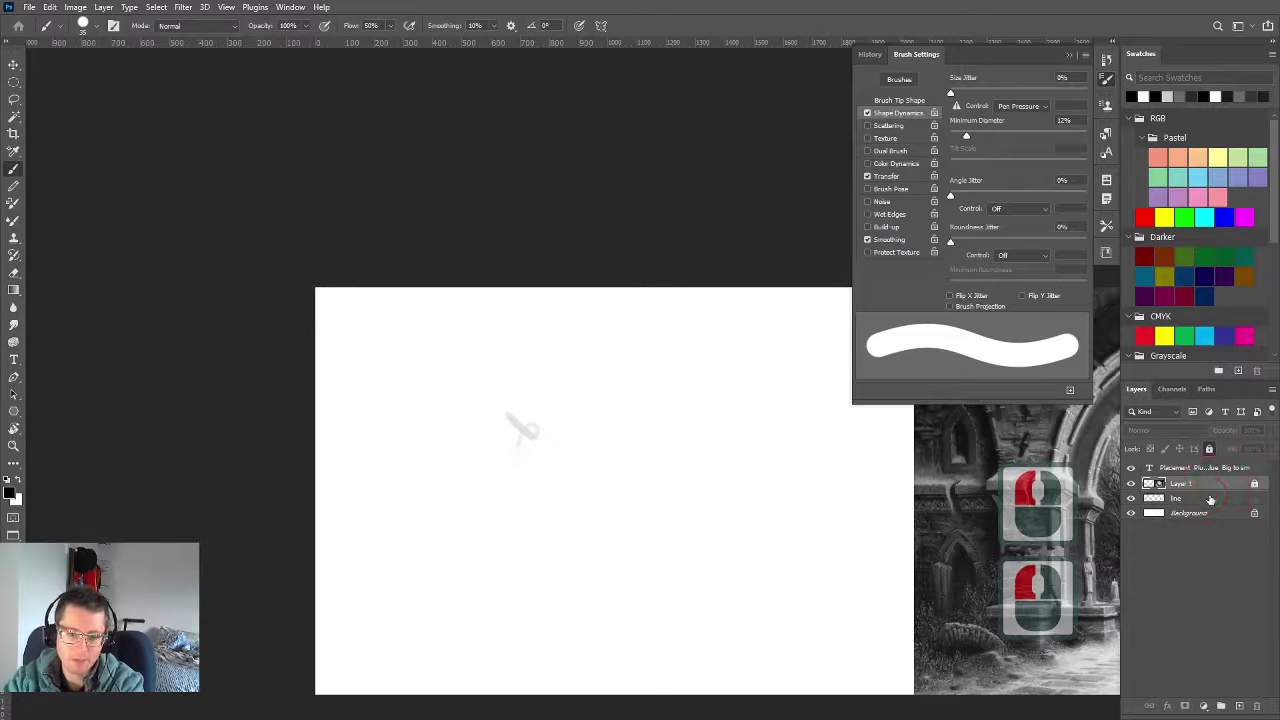
pyautogui.click(1185, 498)
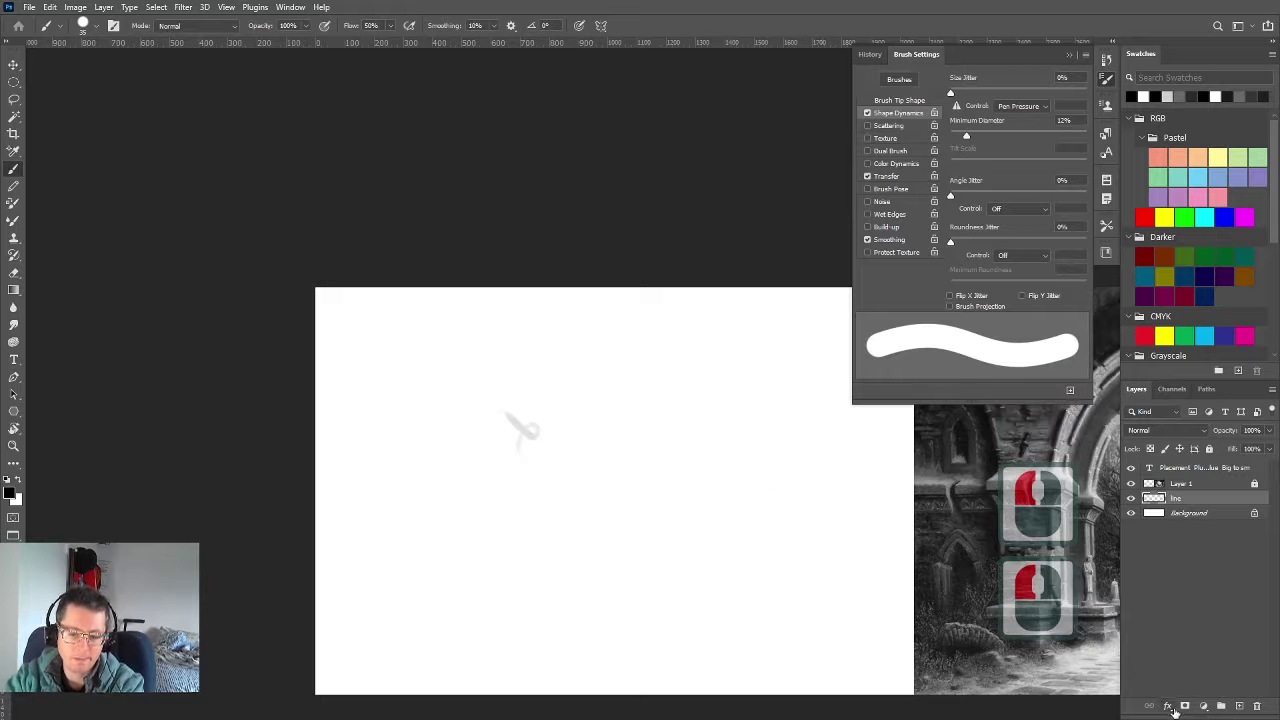
pyautogui.click(1174, 707)
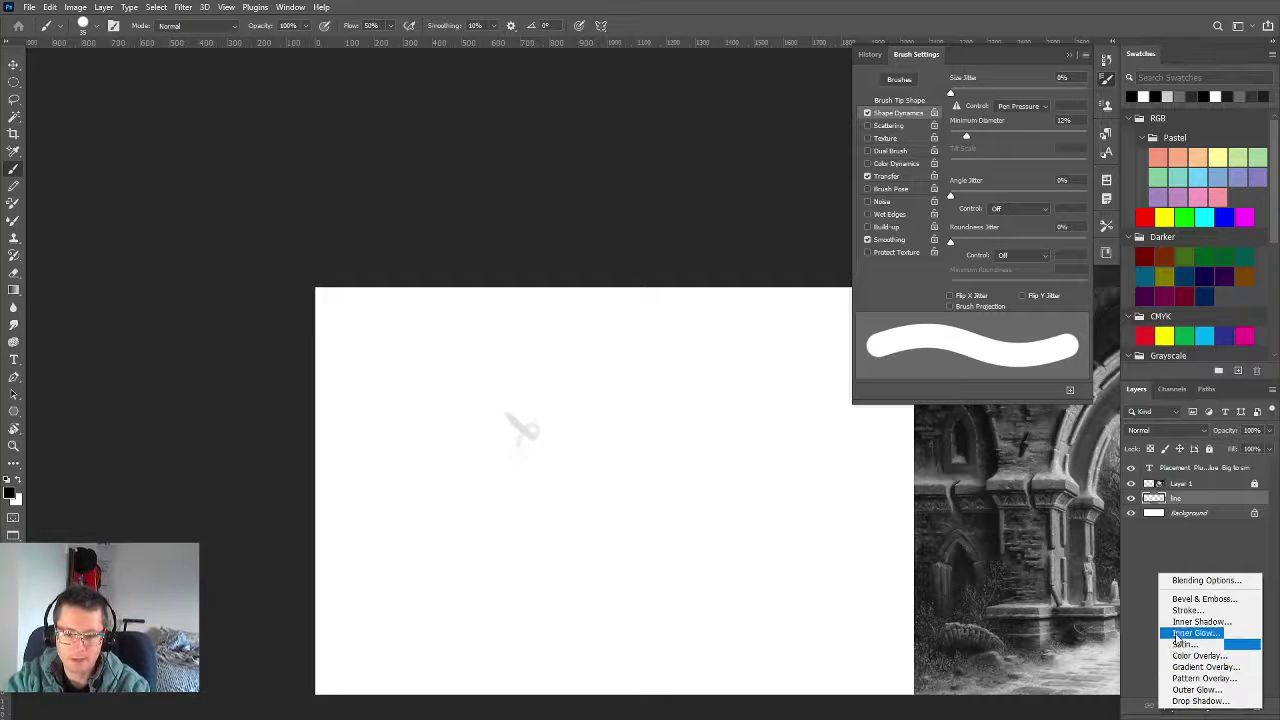
pyautogui.click(1169, 539)
pyautogui.click(1170, 497)
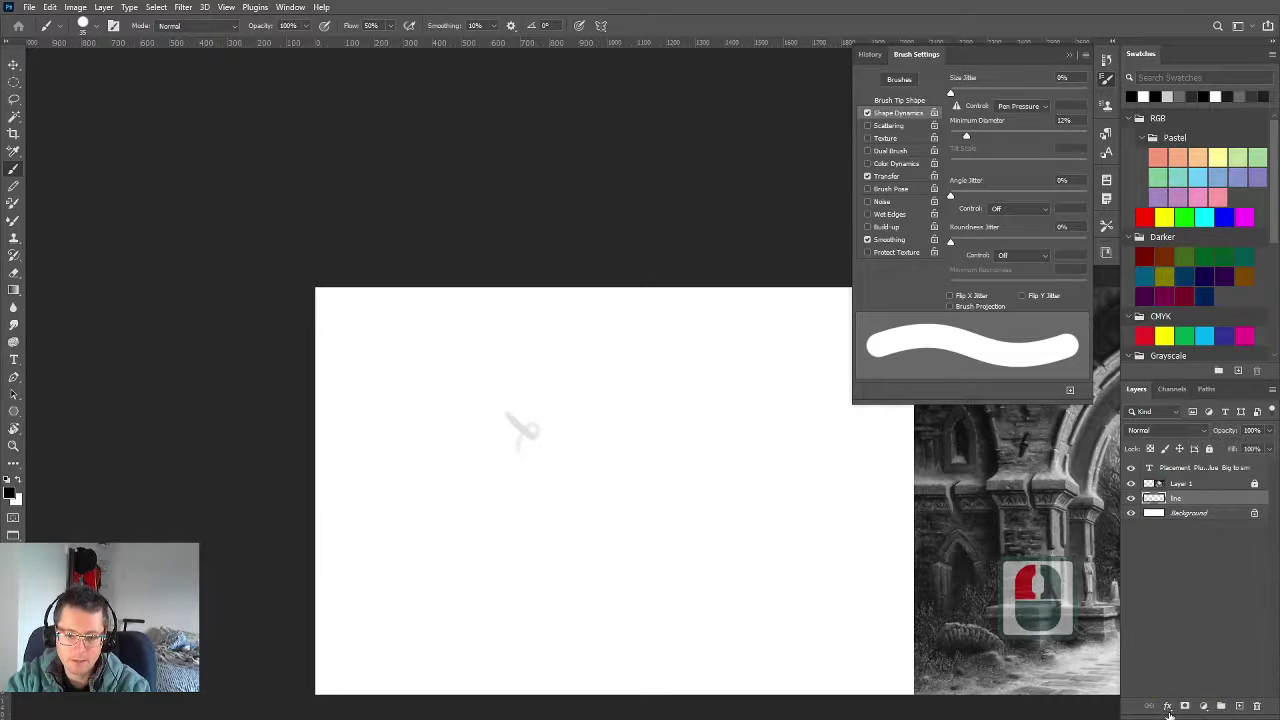
# Add a Color Overlay effect in black (000000) to the line layer
pyautogui.click(1169, 706)
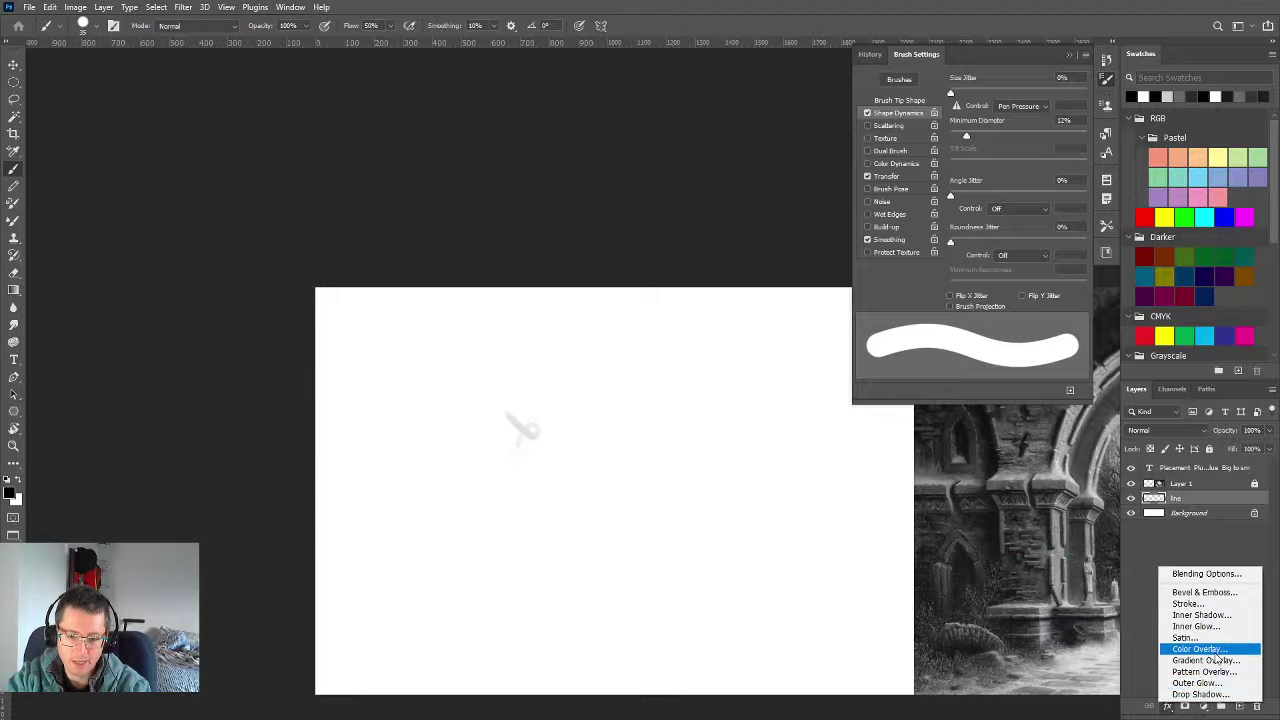
pyautogui.click(1214, 651)
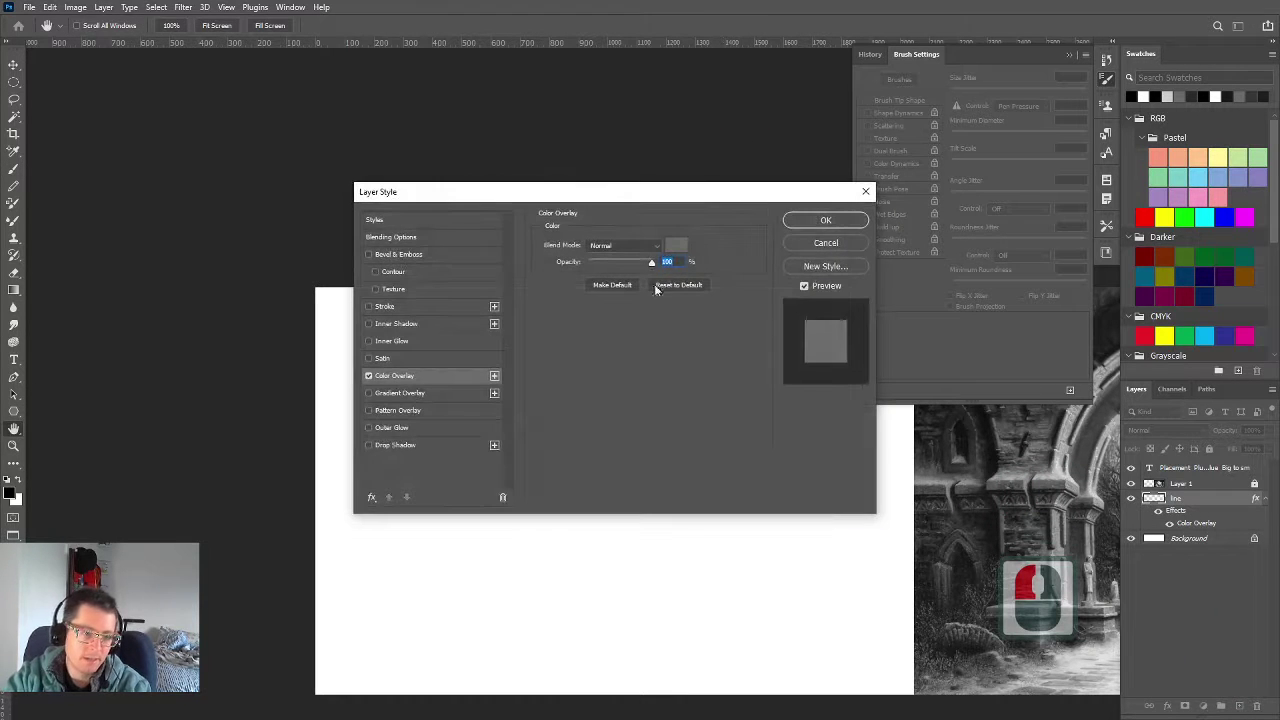
pyautogui.click(680, 246)
pyautogui.moveTo(814, 305); pyautogui.dragTo(414, 606)
pyautogui.click(997, 277)
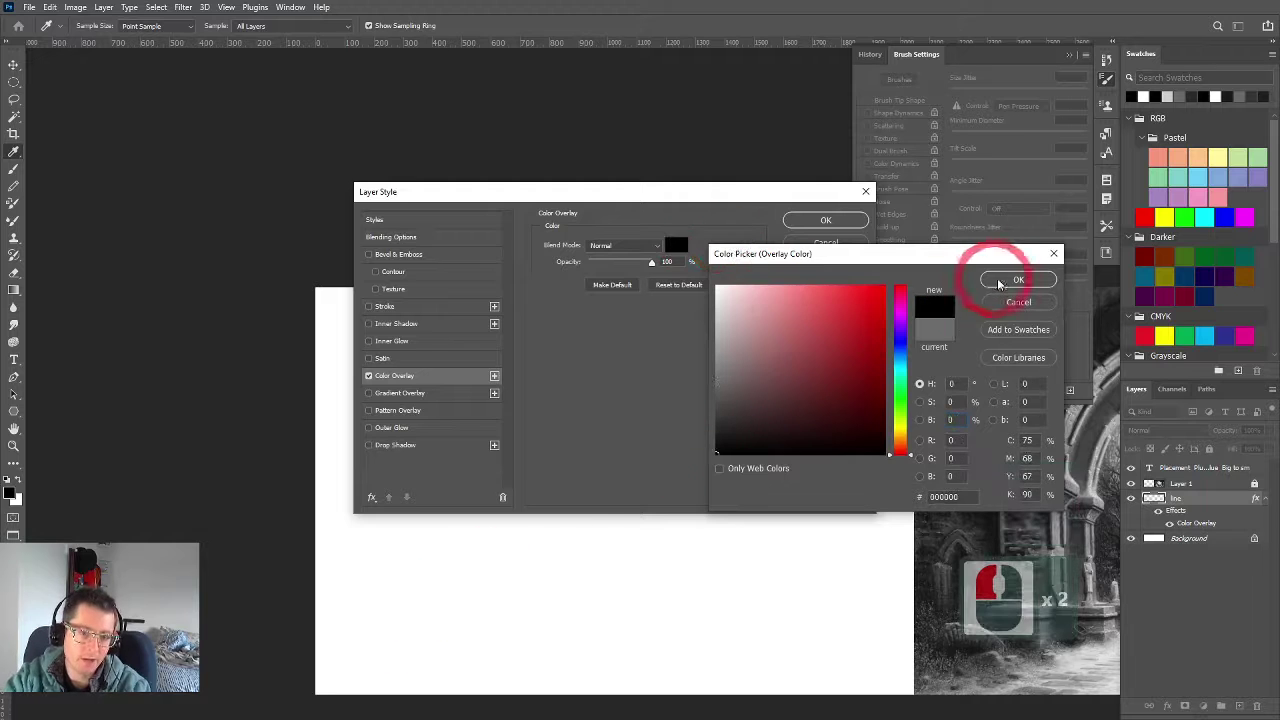
pyautogui.click(849, 219)
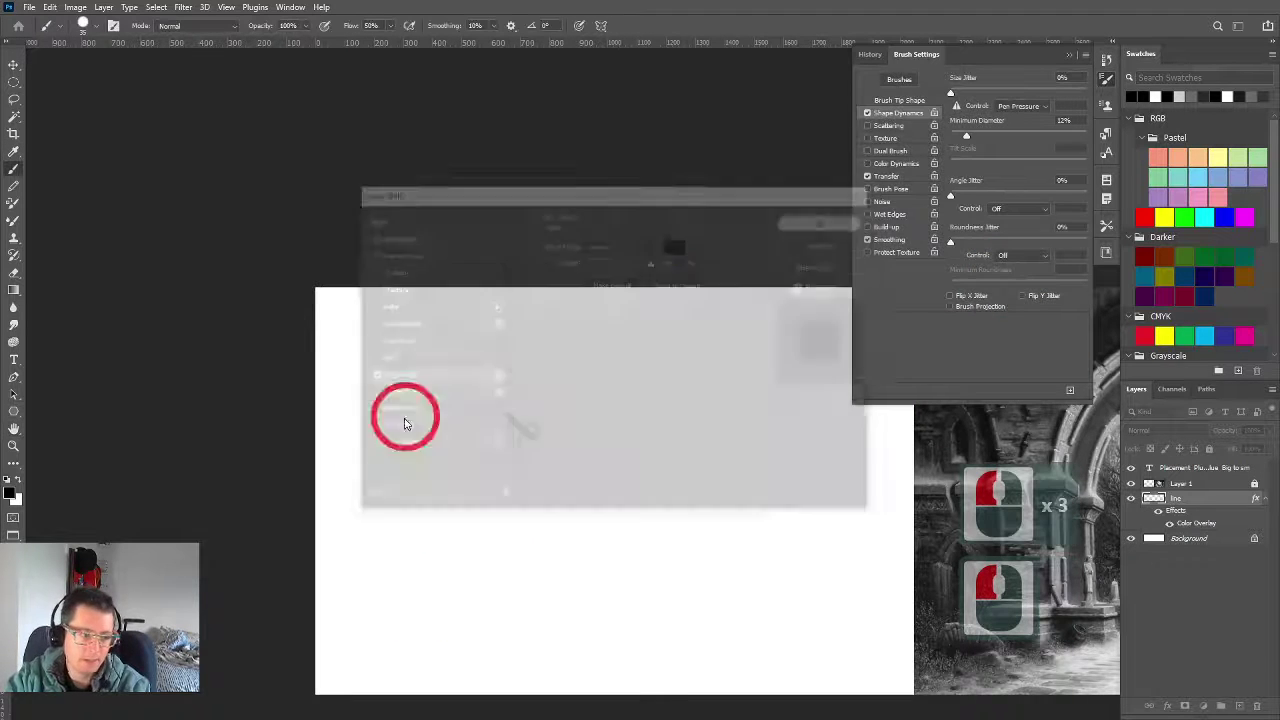
# Test the overlay with curved brush strokes on the line layer, and clear everything on that layer
pyautogui.moveTo(643, 390)
pyautogui.mouseDown()
pyautogui.moveTo(600, 426)
pyautogui.moveTo(597, 569)
pyautogui.moveTo(486, 540)
pyautogui.moveTo(517, 657)
pyautogui.moveTo(634, 540)
pyautogui.mouseUp()
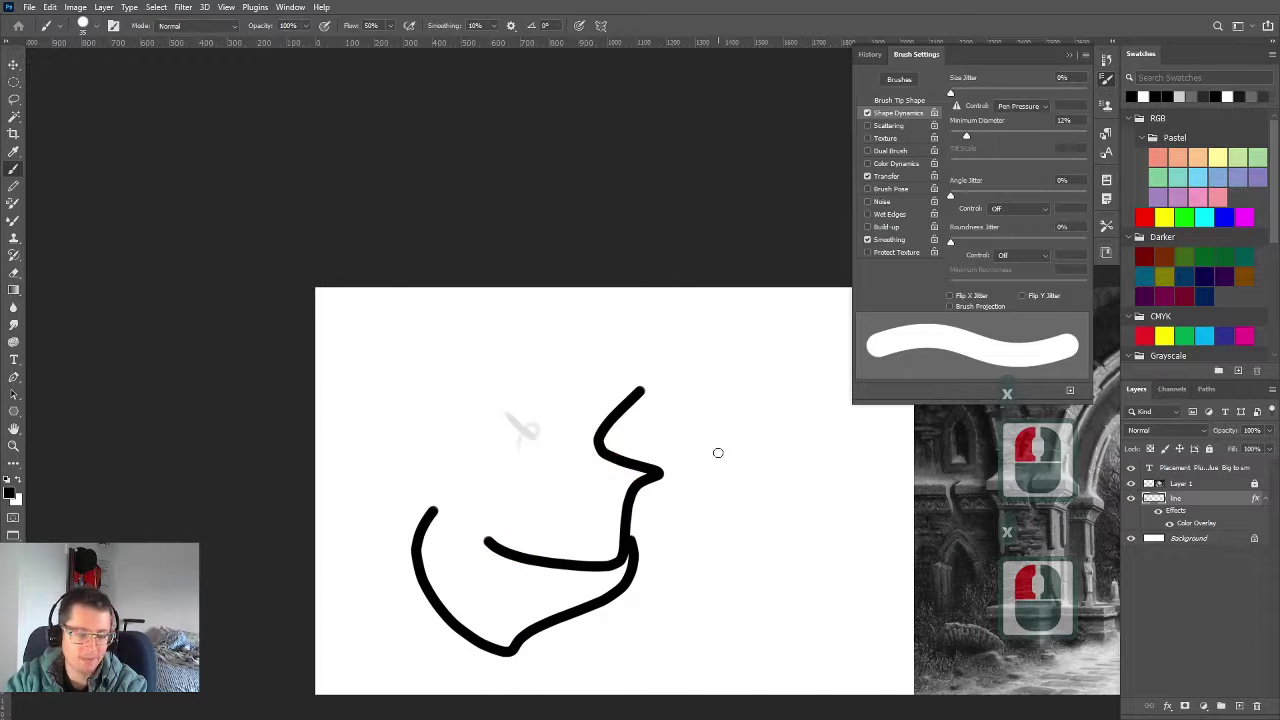
pyautogui.hotkey('ctrl', 'a')
pyautogui.press('BackSpace')
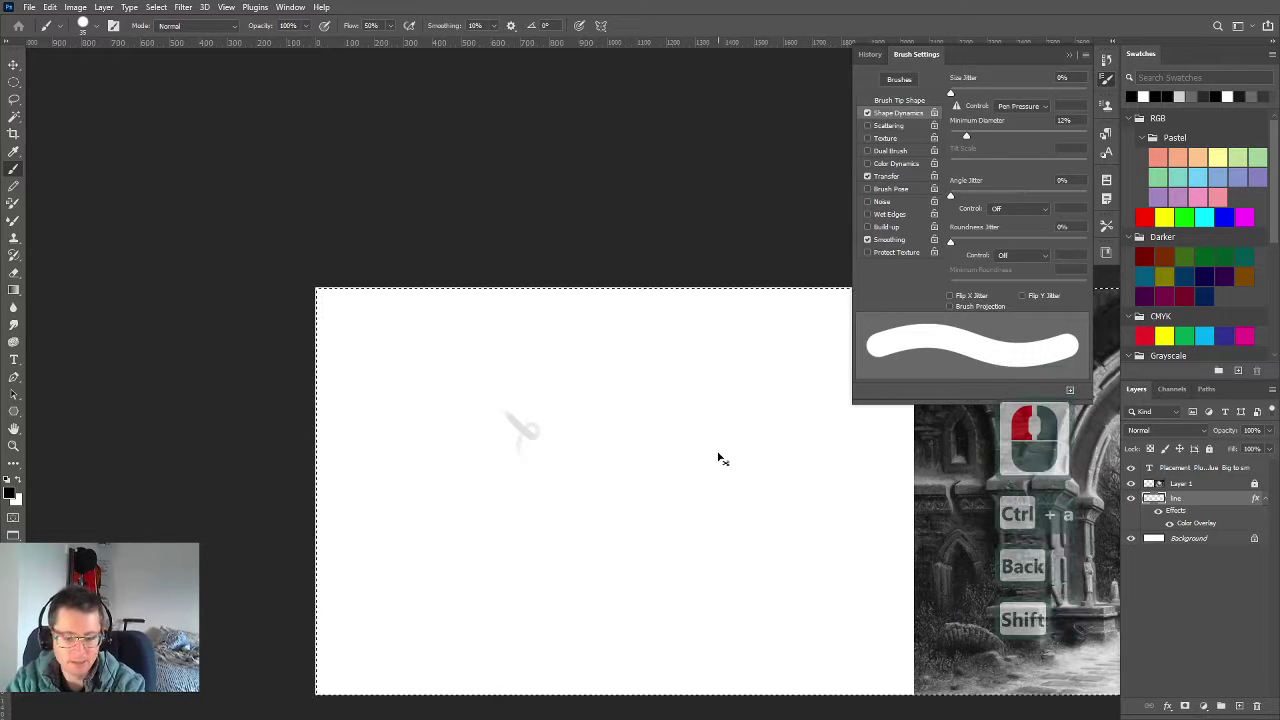
pyautogui.hotkey('ctrl', 'd')
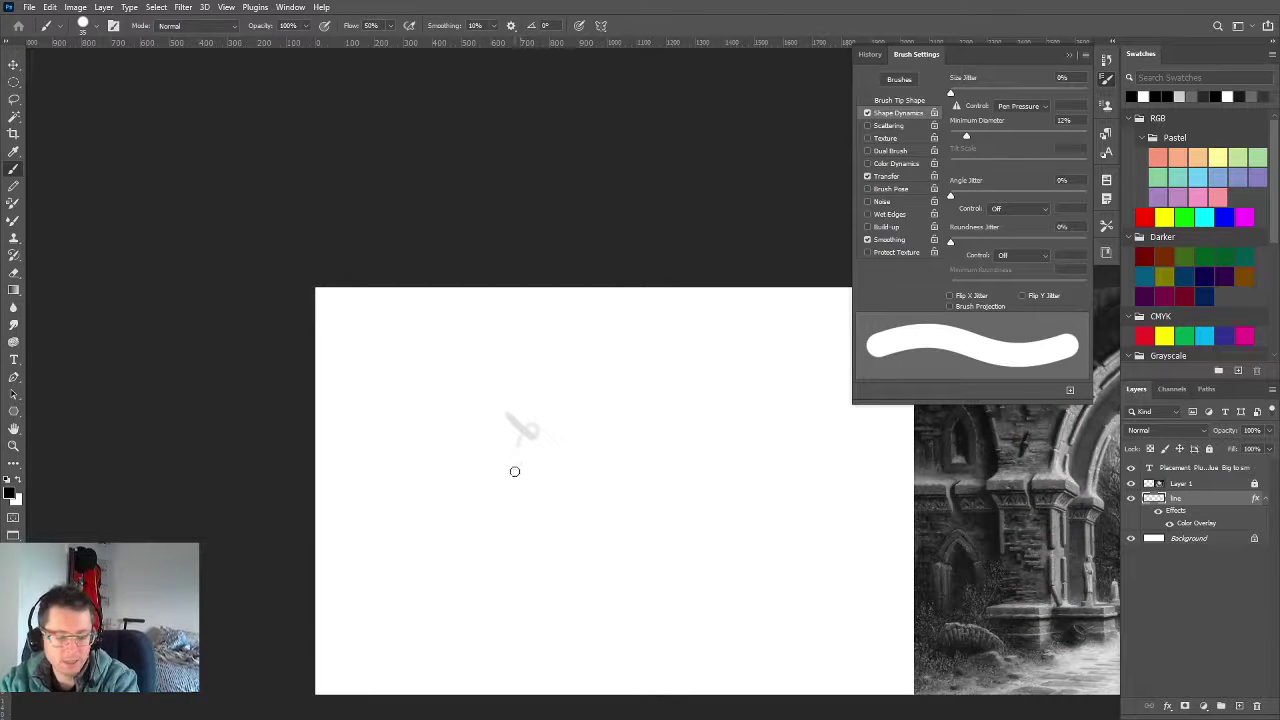
pyautogui.scroll(3, 514, 475)
pyautogui.scroll(-4, 520, 494)
pyautogui.scroll(2, 520, 503)
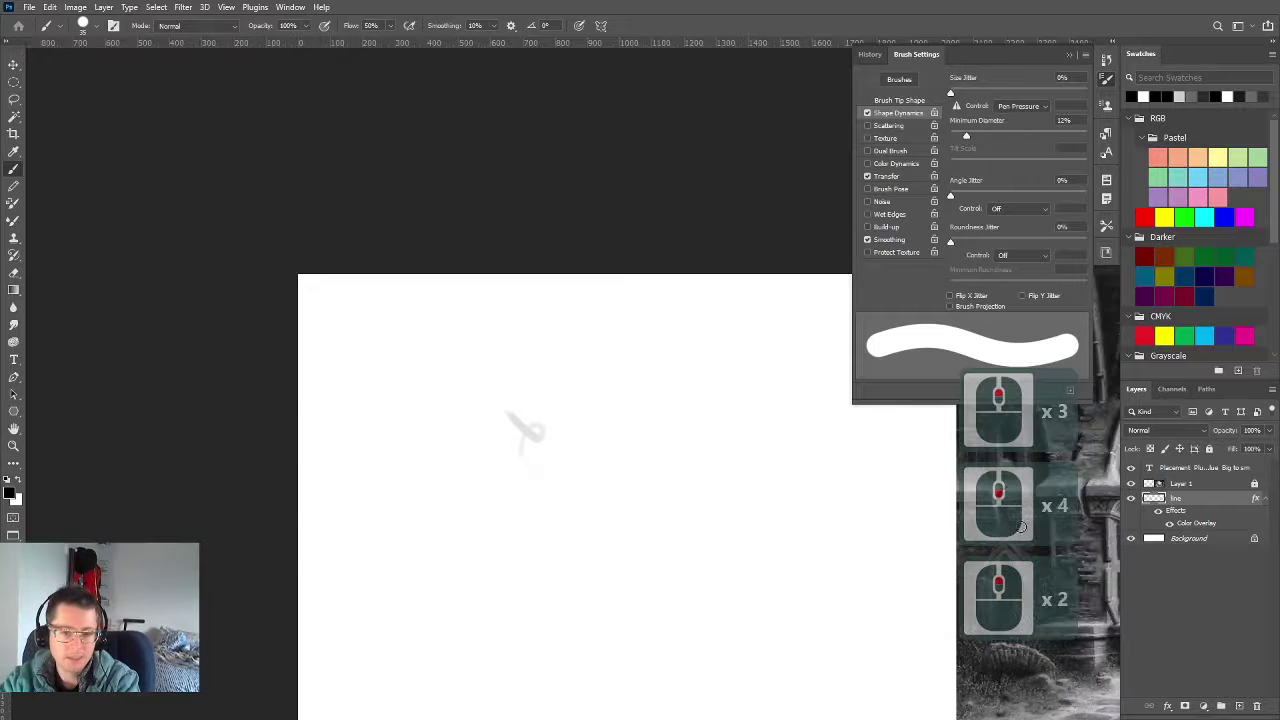
# Fill the Background layer with solid white to cover the stray marks, and make the line layer active again
pyautogui.click(1131, 539)
pyautogui.click(1131, 539)
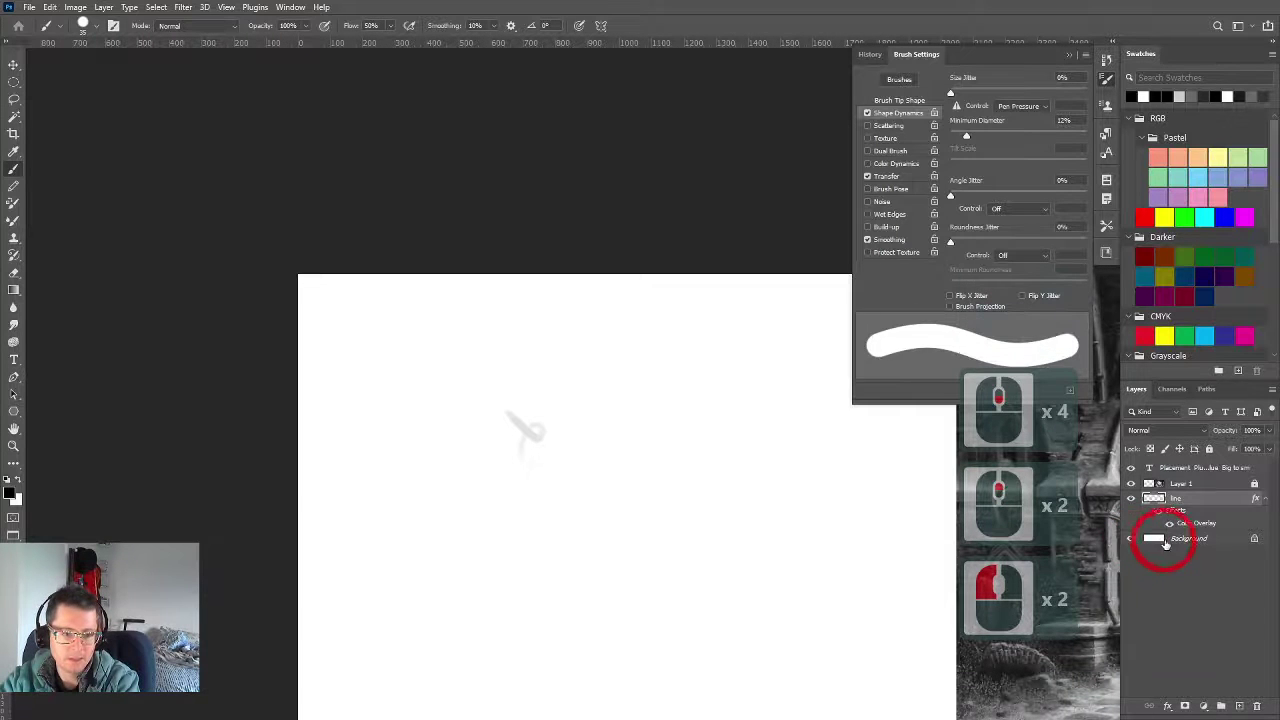
pyautogui.click(1168, 538)
pyautogui.hotkey('alt', 'BackSpace')
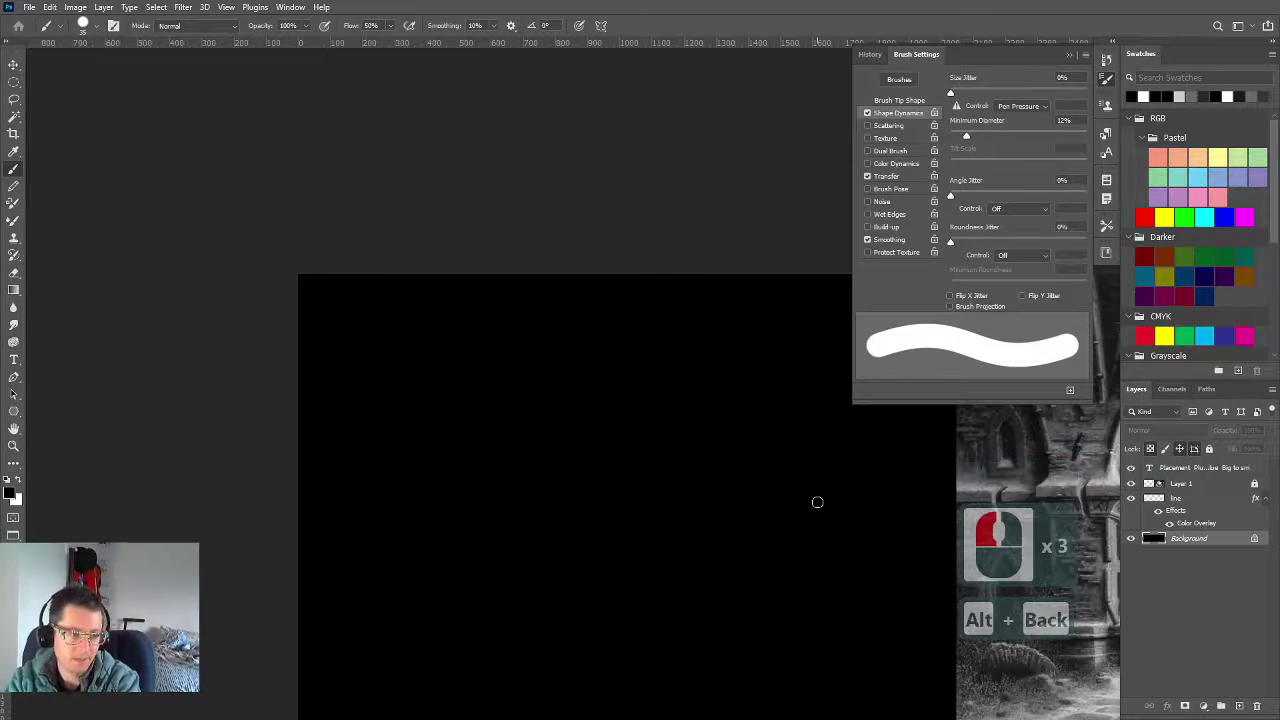
pyautogui.press('f')
pyautogui.press('f')
pyautogui.press('BackSpace')
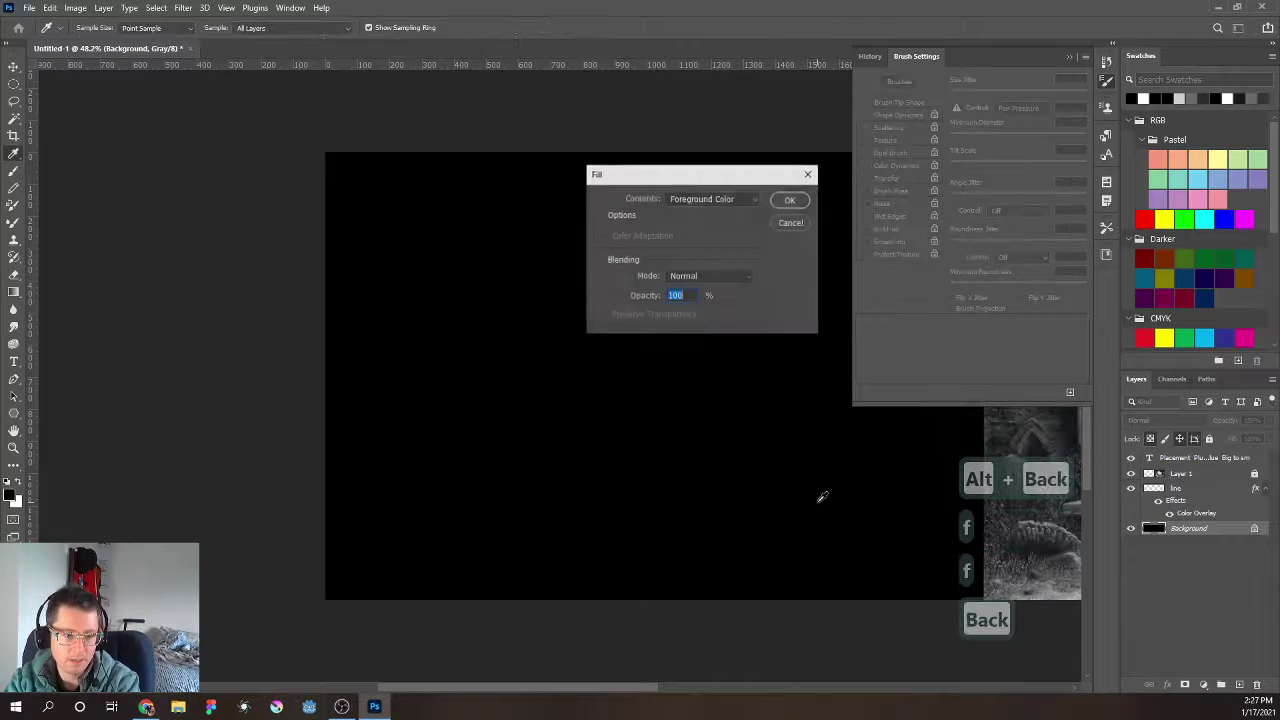
pyautogui.press('Escape')
pyautogui.hotkey('alt', 'BackSpace')
pyautogui.hotkey('ctrl', 'BackSpace')
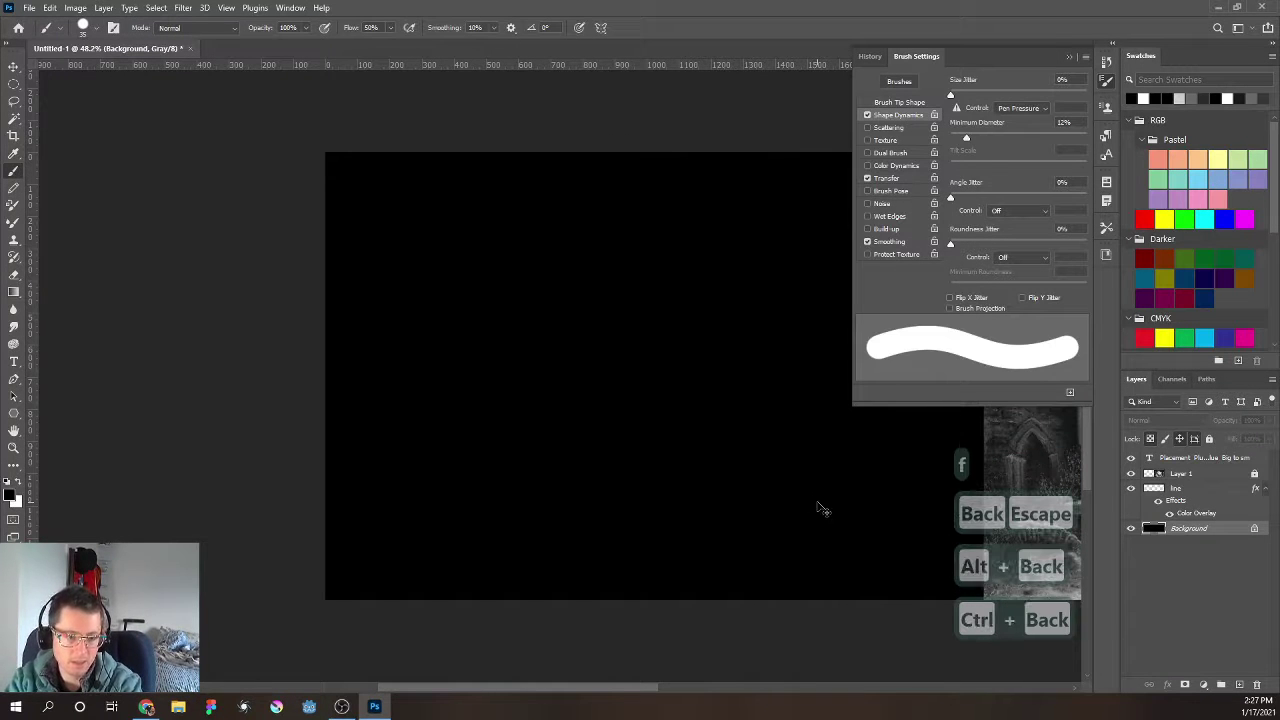
pyautogui.click(1166, 489)
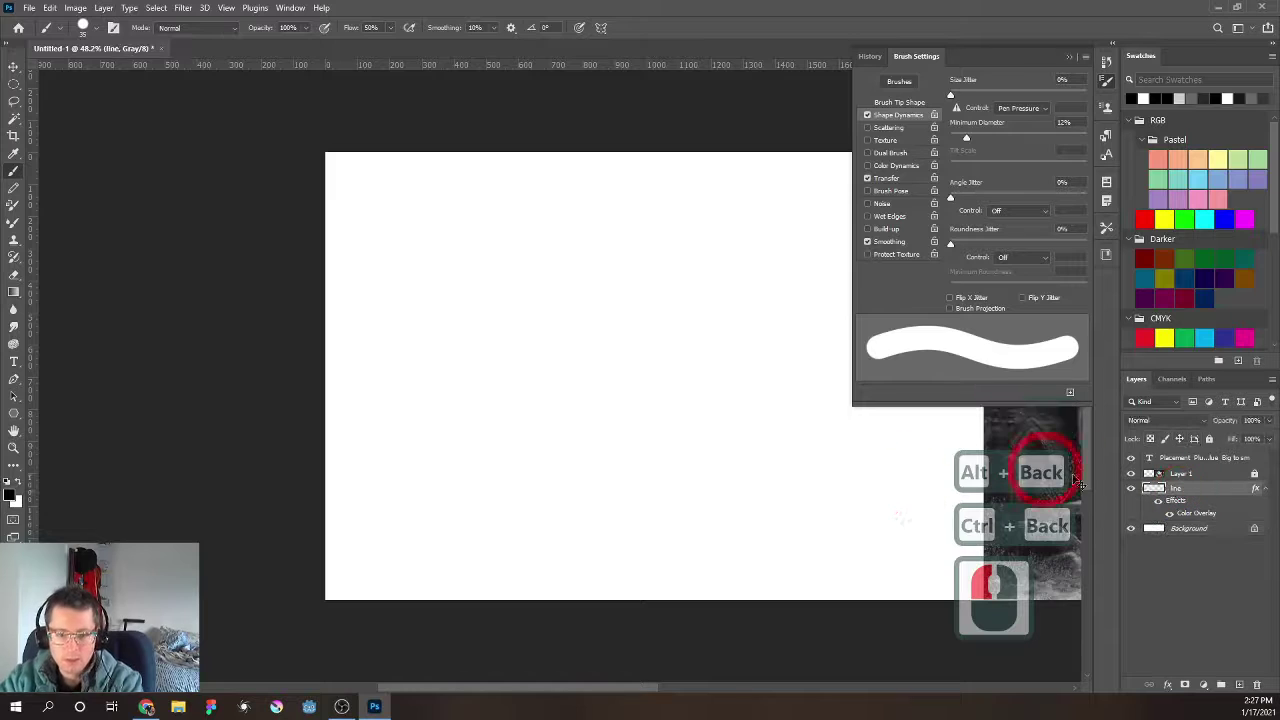
# Select Layer 1 and examine the reference painting beside the blank canvas
pyautogui.scroll(-5, 683, 489)
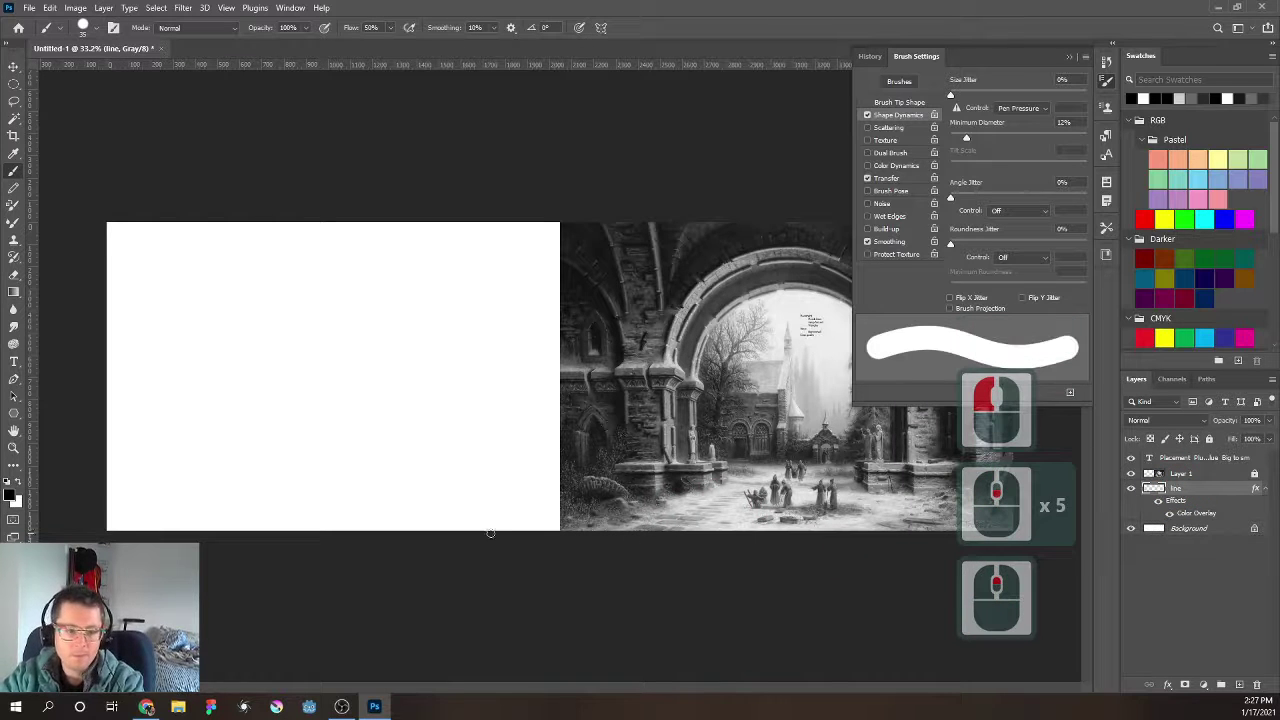
pyautogui.scroll(-3, 518, 513)
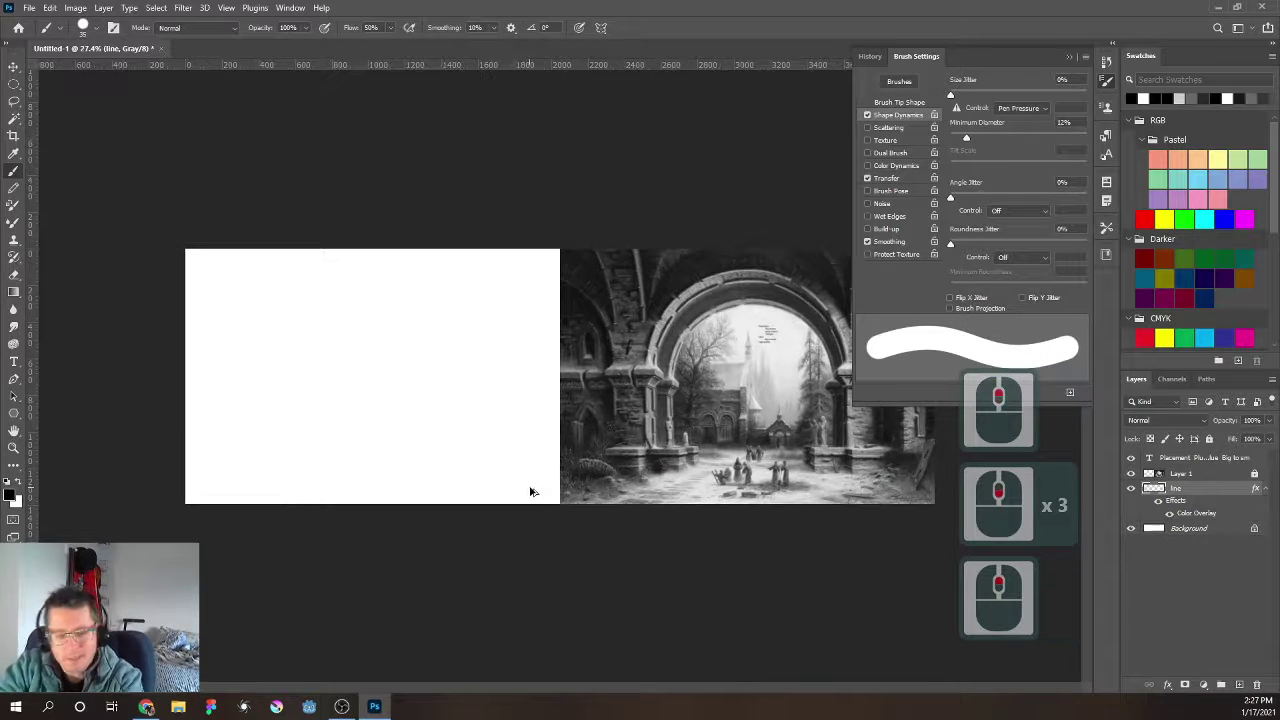
pyautogui.click(1170, 473)
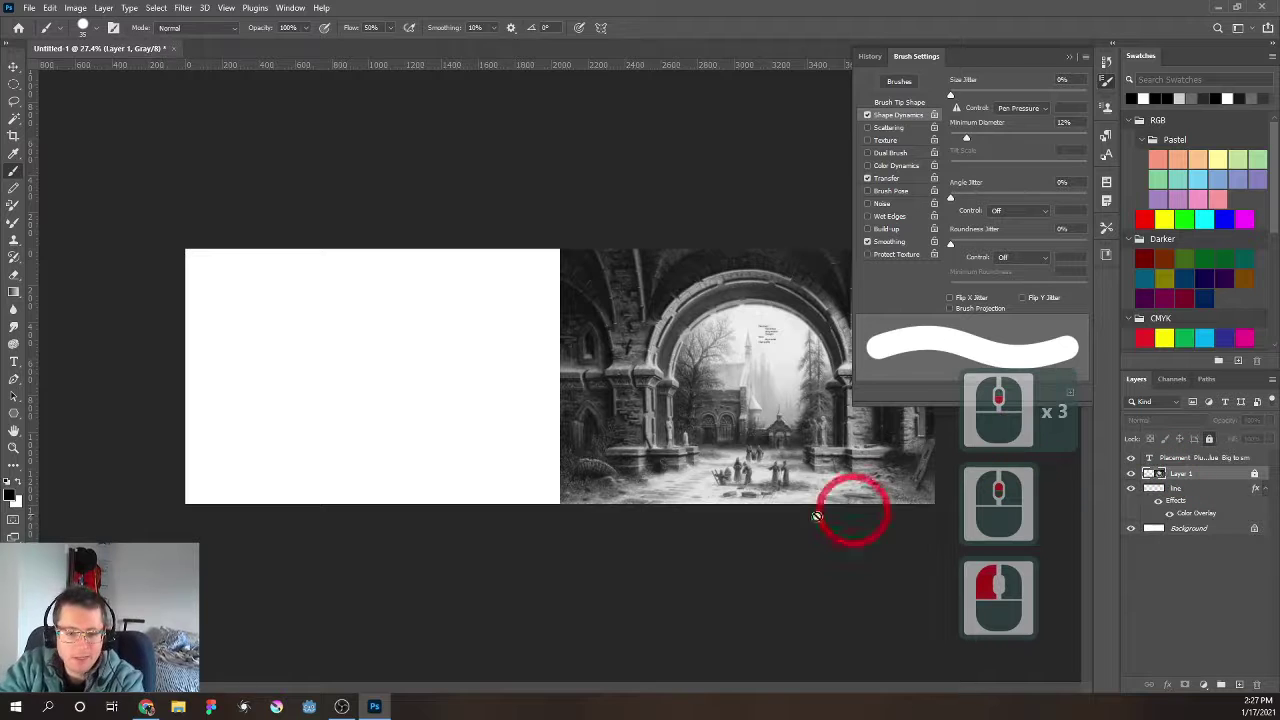
pyautogui.scroll(2, 648, 515)
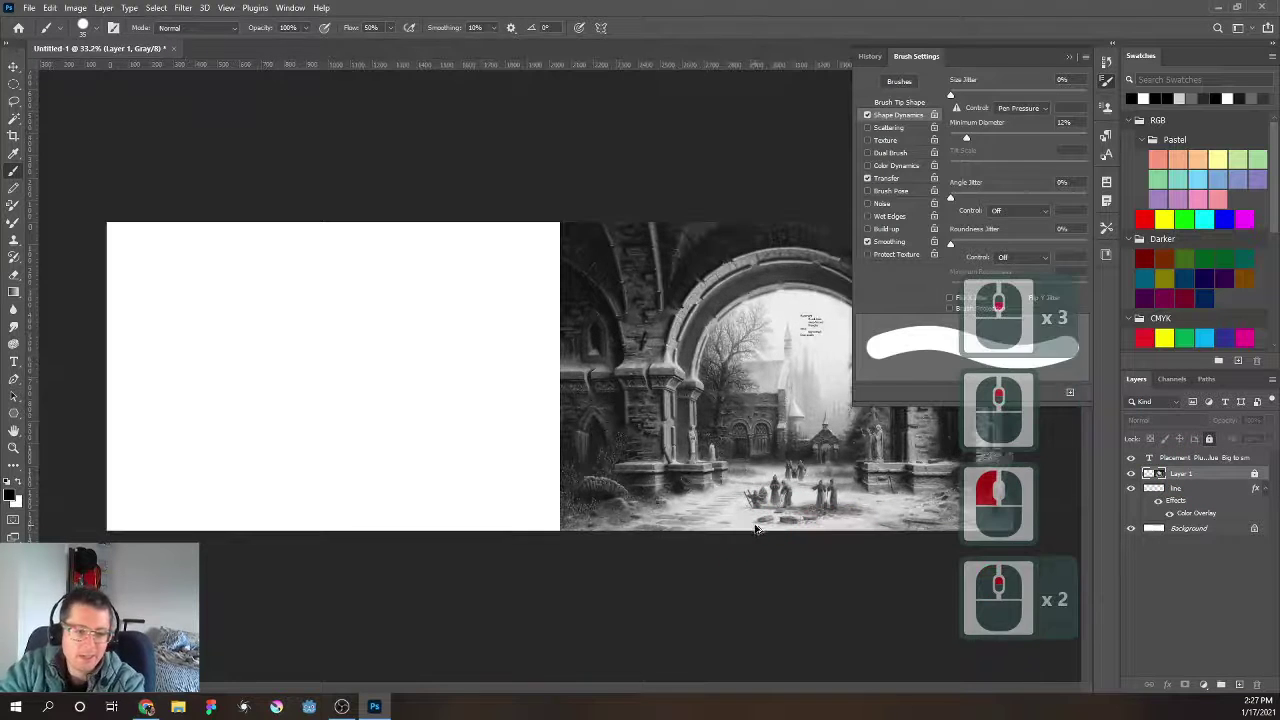
pyautogui.click(1171, 466)
pyautogui.click(758, 272)
pyautogui.click(404, 337)
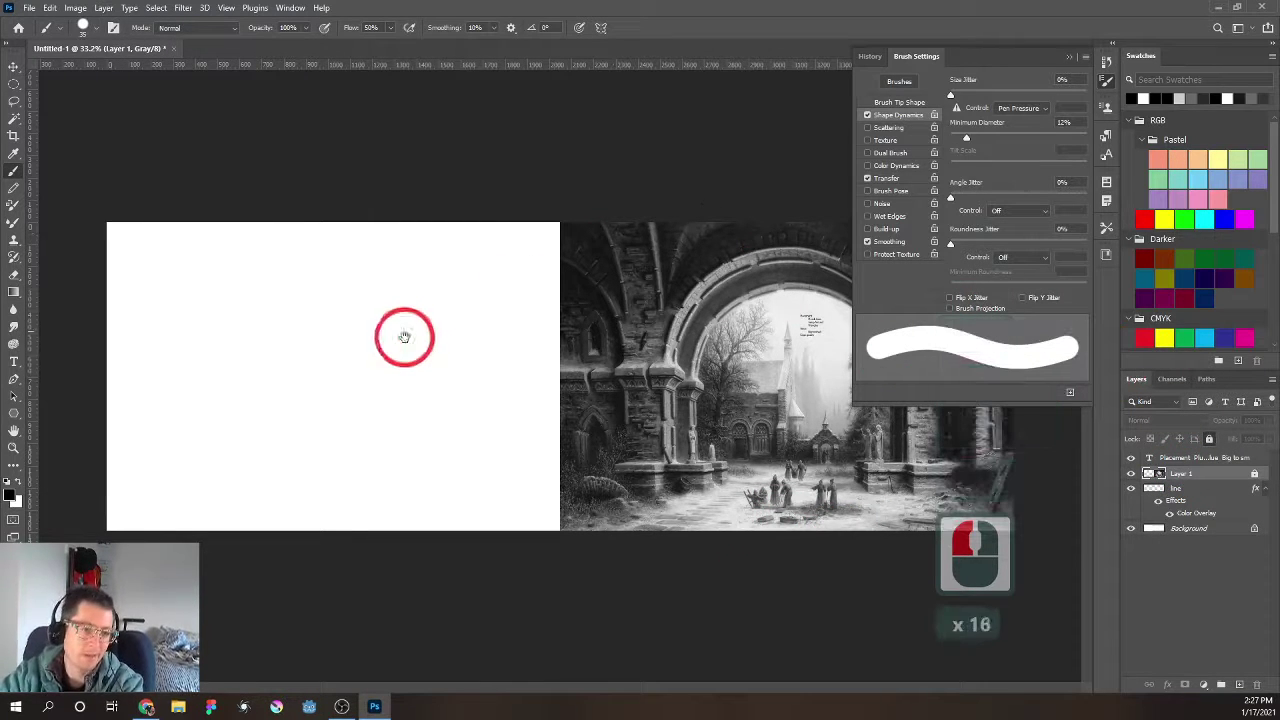
pyautogui.moveTo(404, 337); pyautogui.dragTo(338, 290)
pyautogui.press('f')
pyautogui.scroll(1, 720, 290)
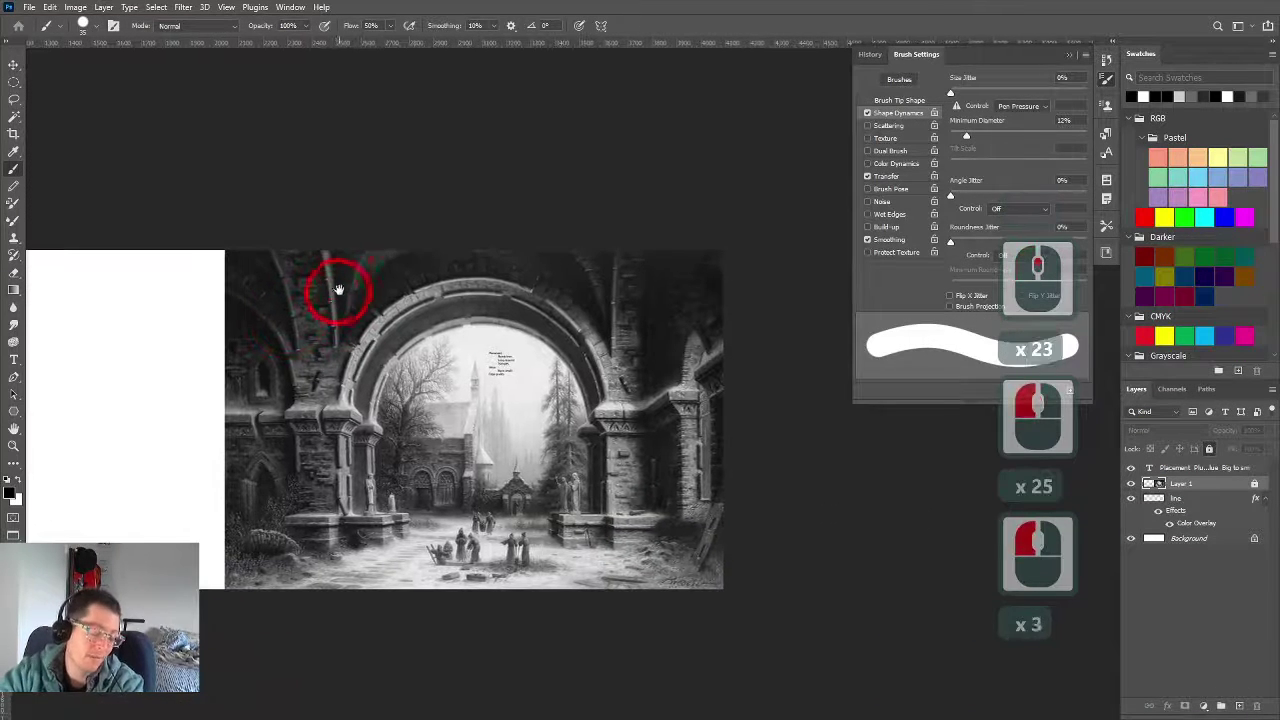
# Duplicate the reference painting's Layer 1 and set the duplicate-layer state as the history brush source
pyautogui.click(183, 7)
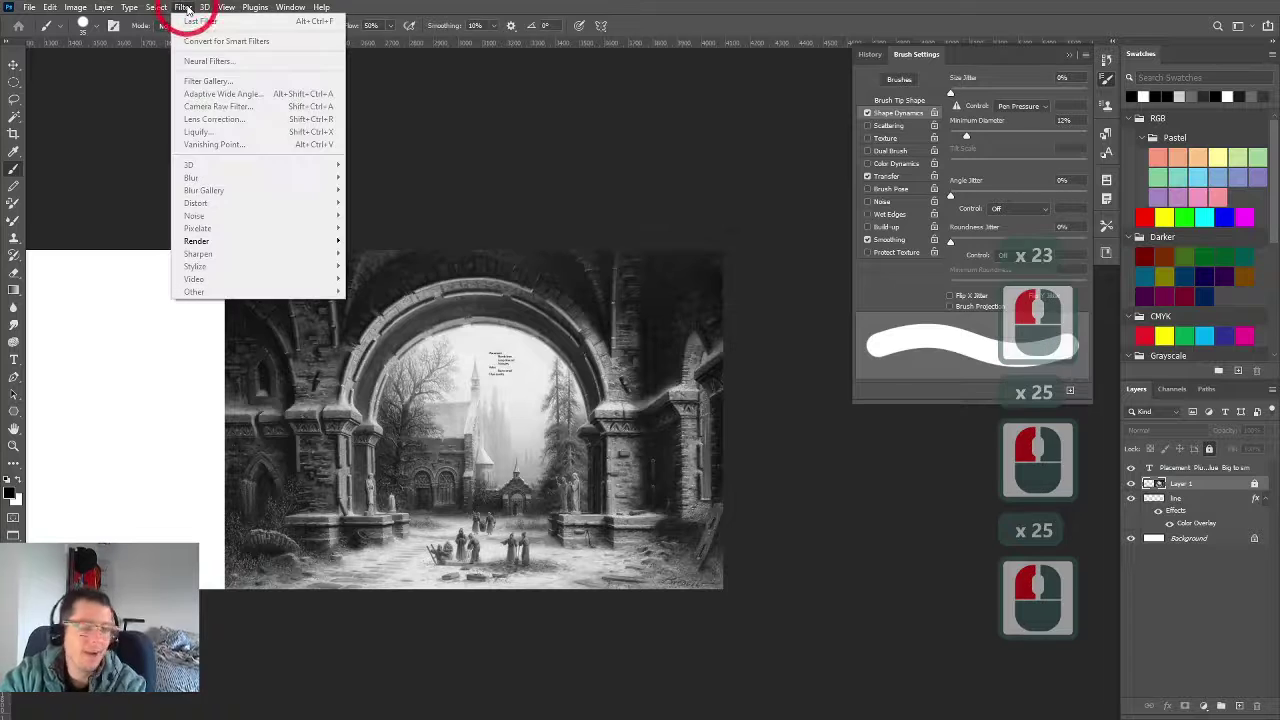
pyautogui.moveTo(255, 7)
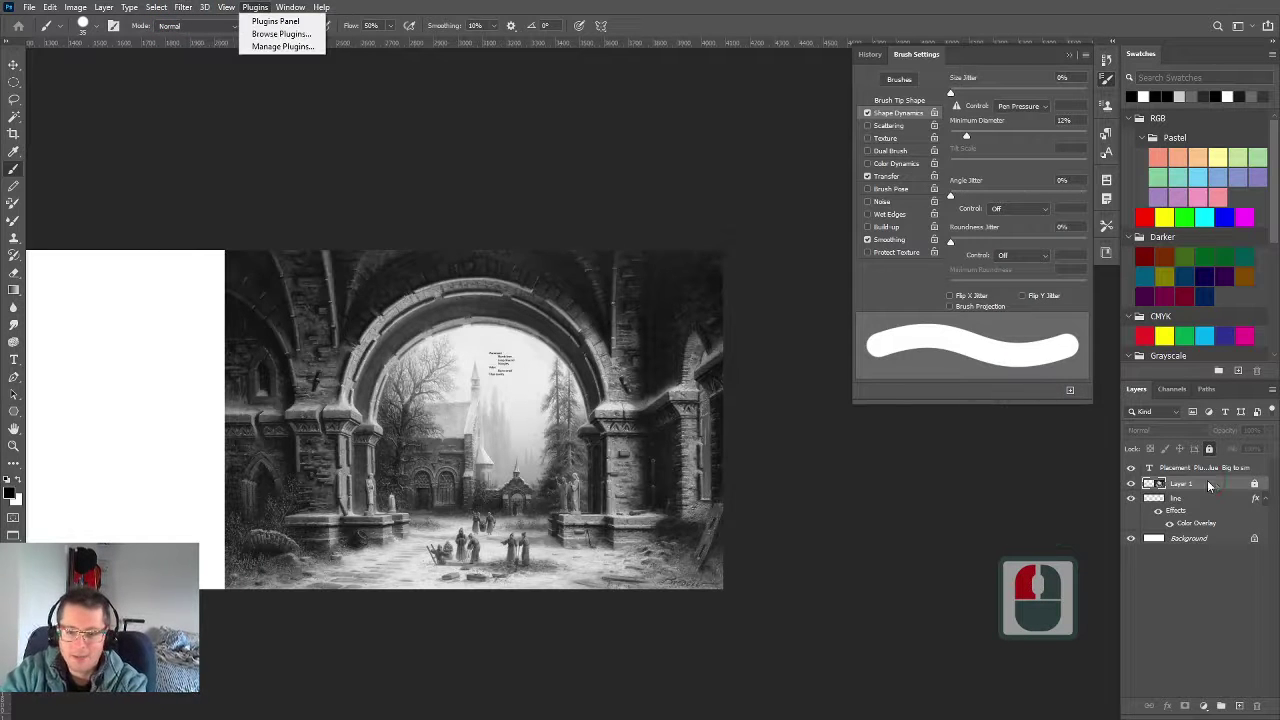
pyautogui.moveTo(1255, 490); pyautogui.dragTo(1239, 706)
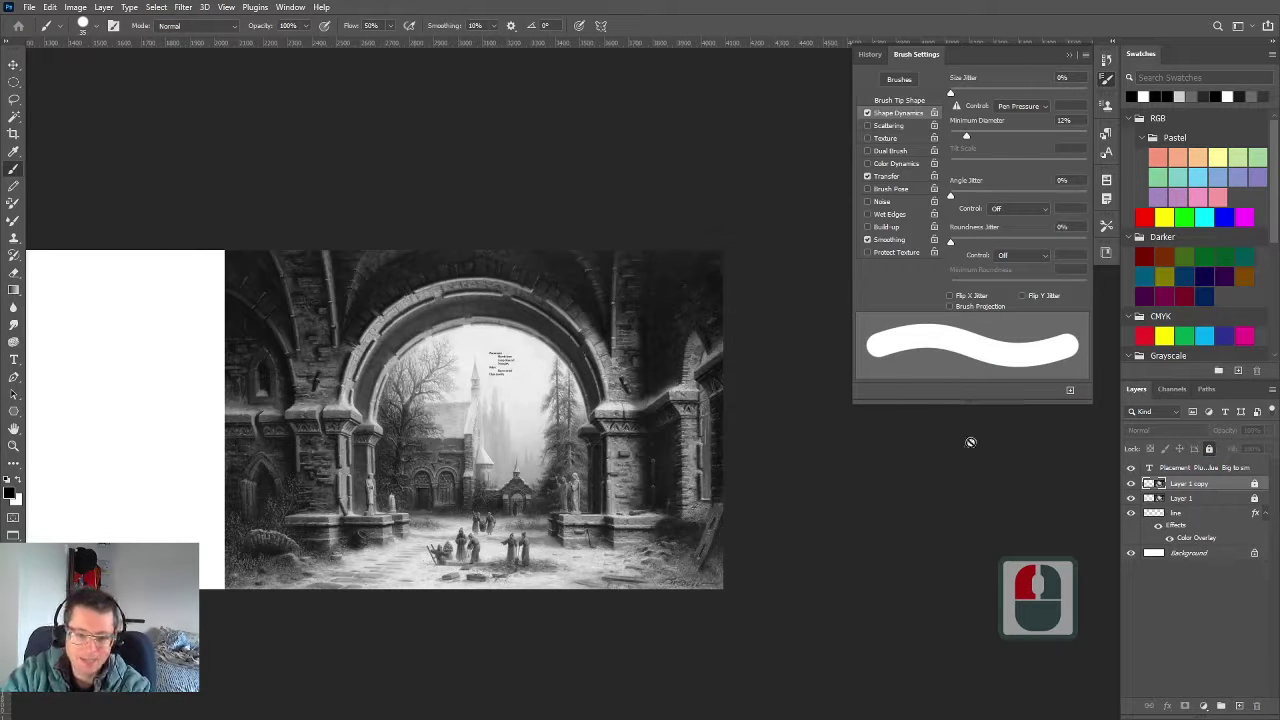
pyautogui.moveTo(362, 493); pyautogui.dragTo(437, 492)
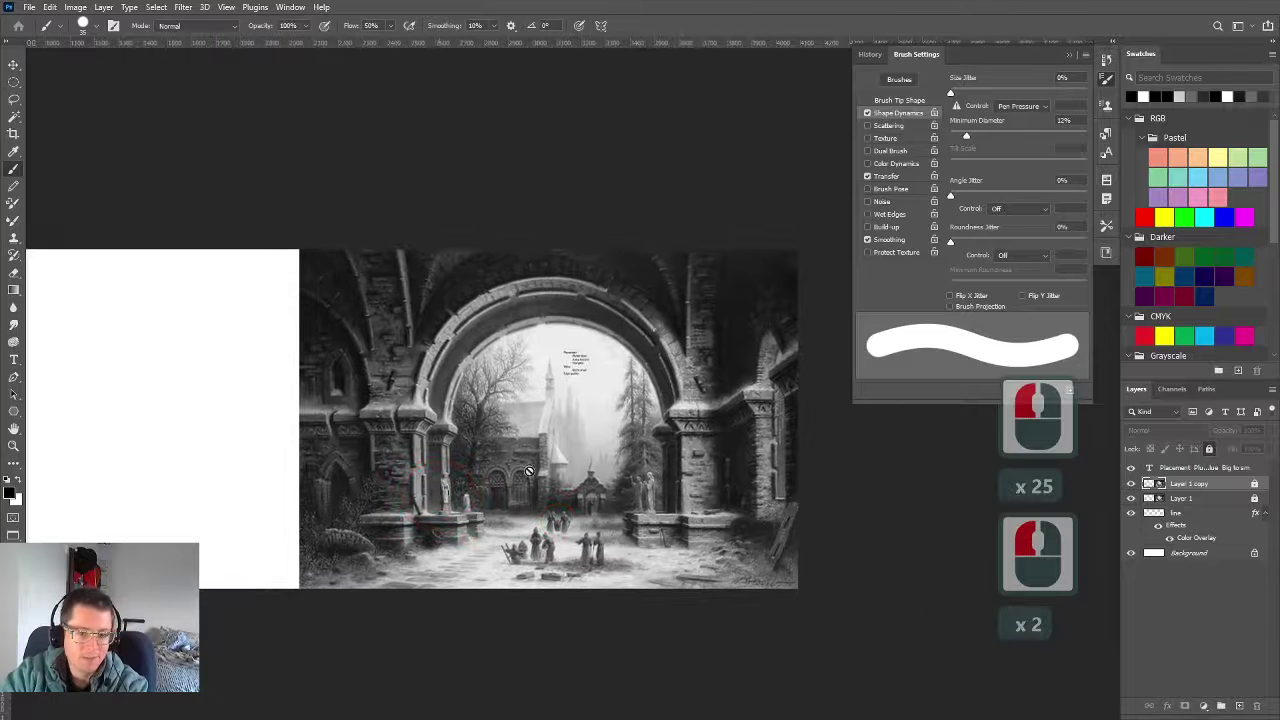
pyautogui.click(870, 55)
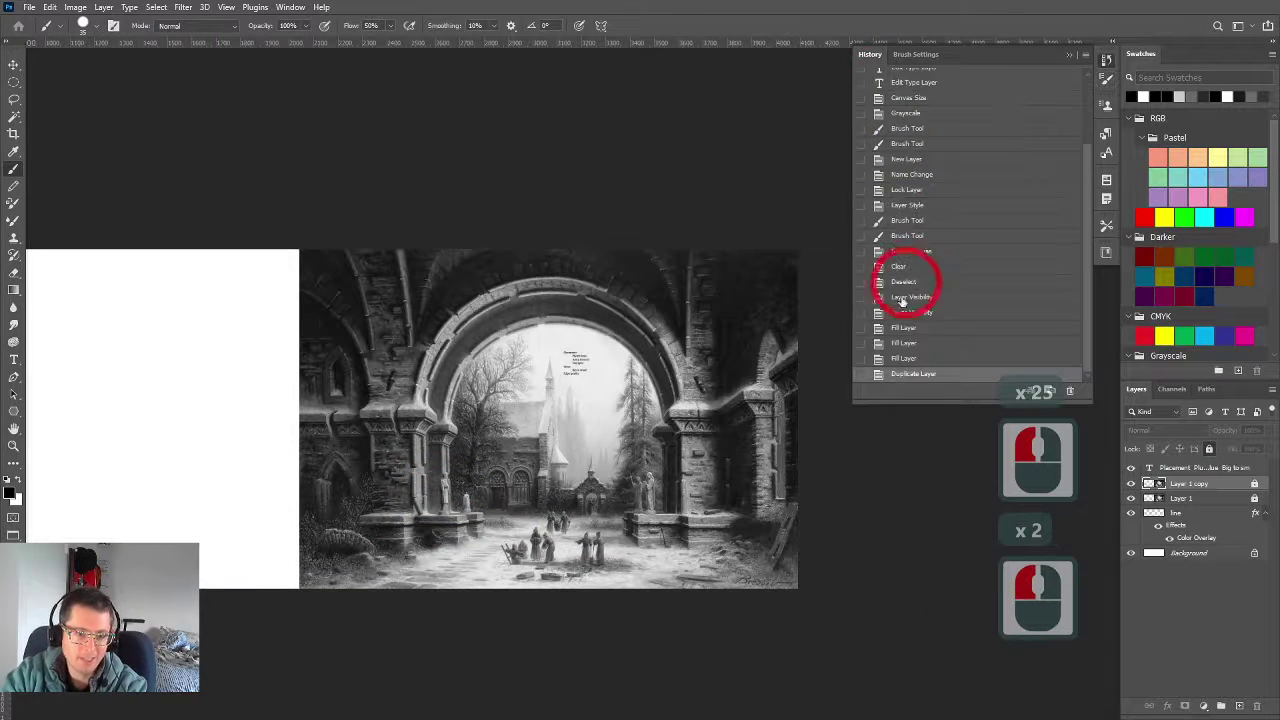
pyautogui.click(860, 374)
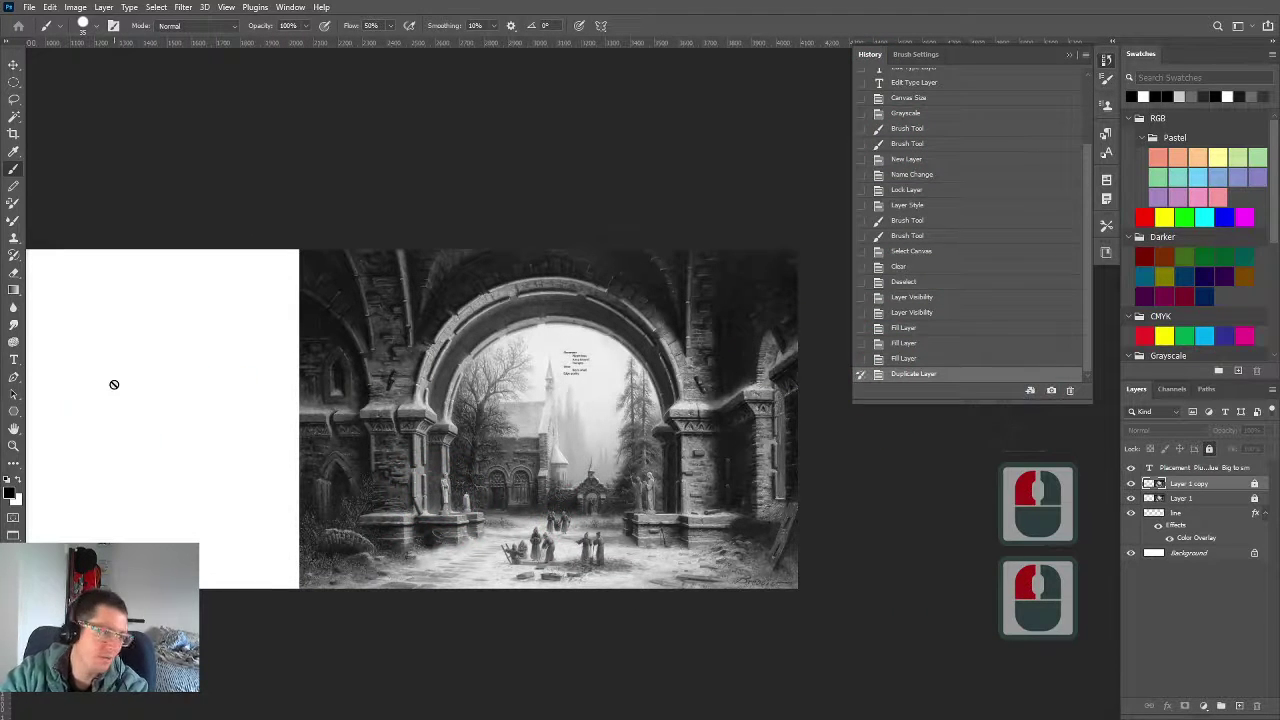
# Choose another brush preset for the Art History Brush and try painting on the locked Layer 1 copy
pyautogui.click(12, 258)
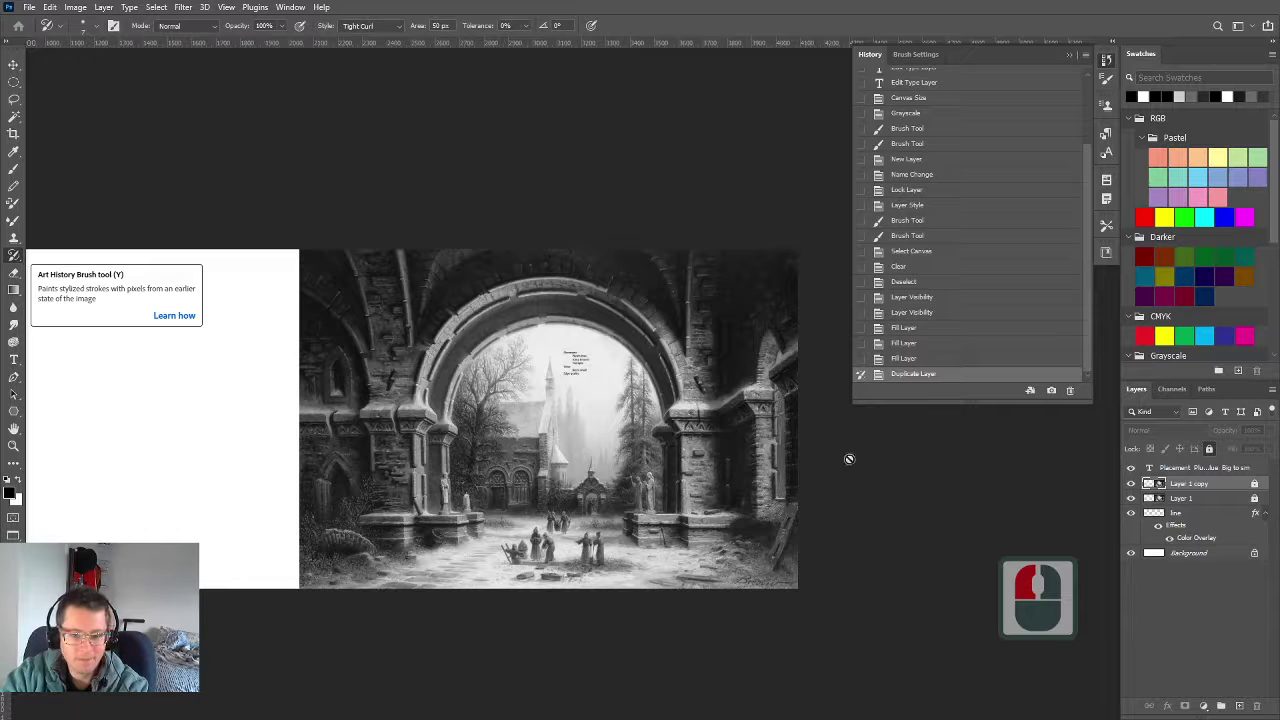
pyautogui.rightClick(498, 411)
pyautogui.scroll(-8, 625, 587)
pyautogui.scroll(3, 512, 575)
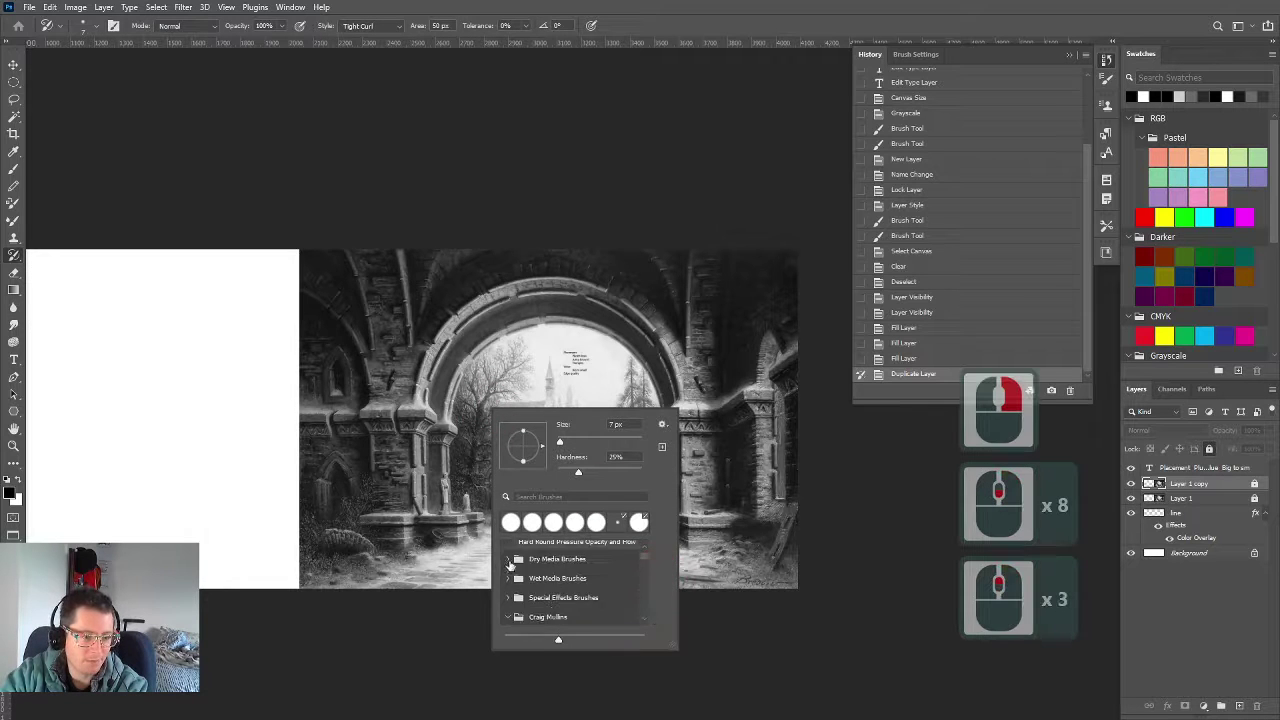
pyautogui.scroll(-4, 537, 615)
pyautogui.click(549, 600)
pyautogui.click(395, 376)
pyautogui.click(548, 315)
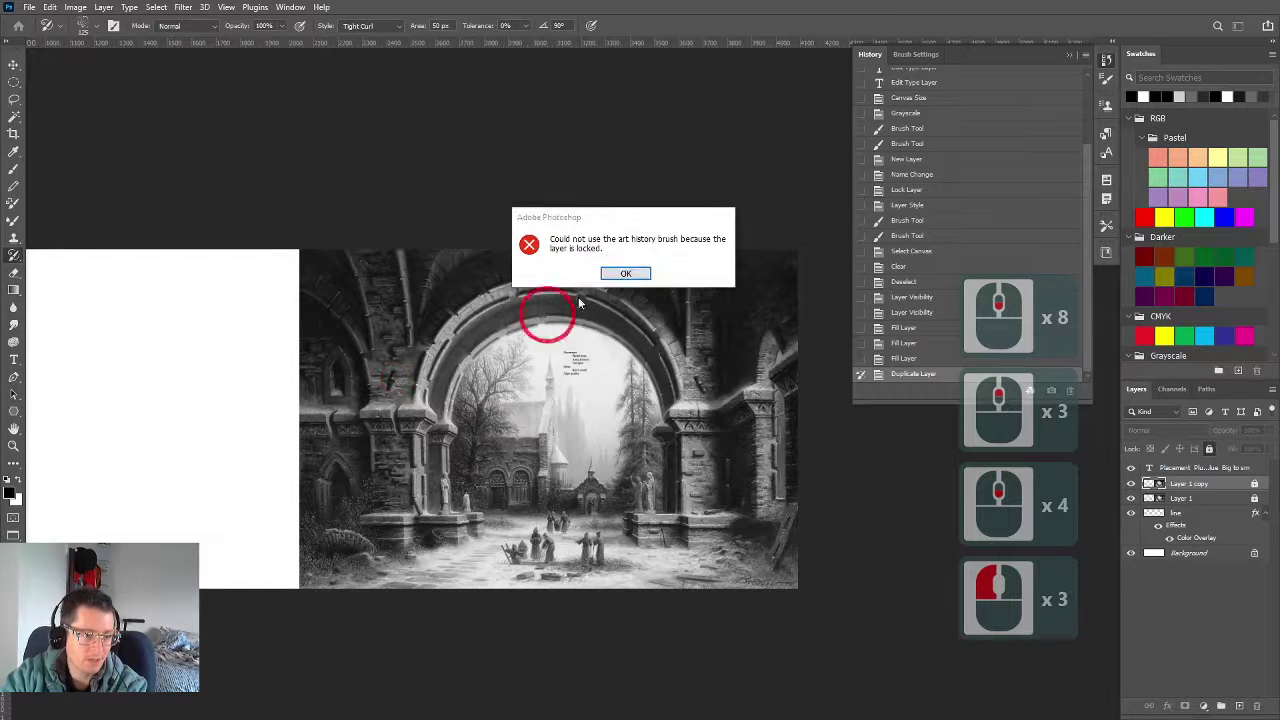
pyautogui.click(627, 276)
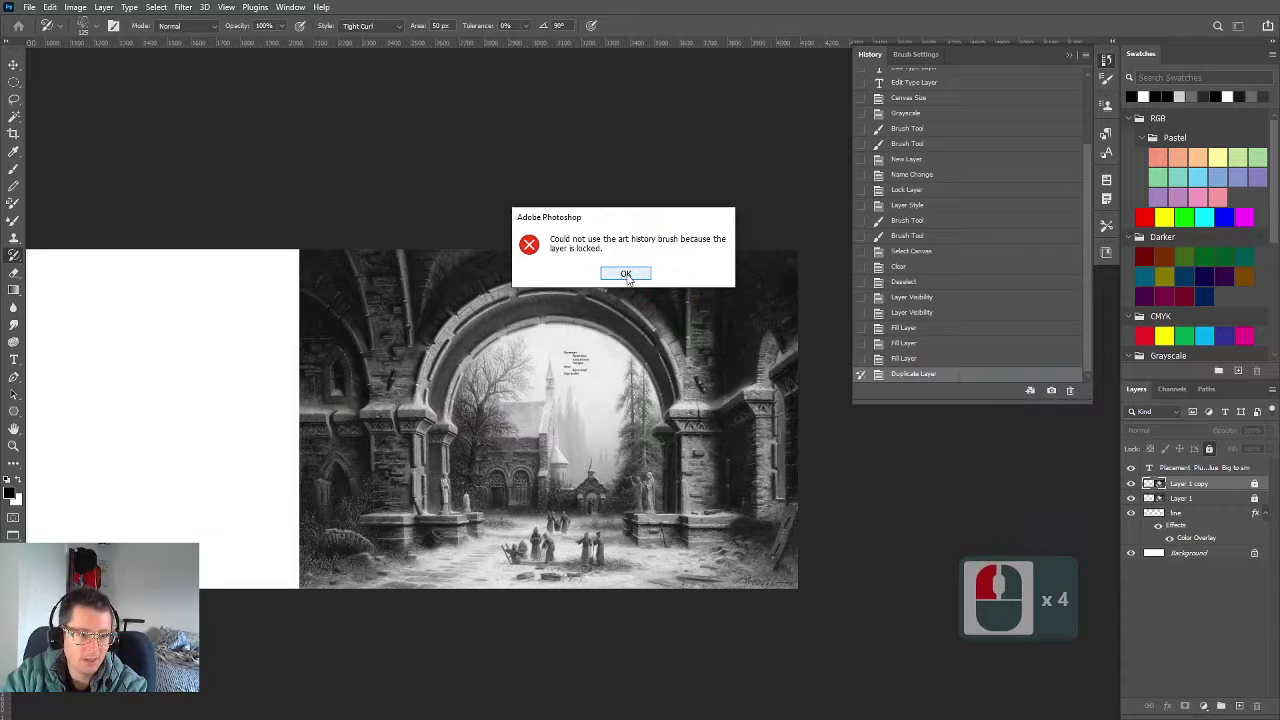
pyautogui.click(627, 275)
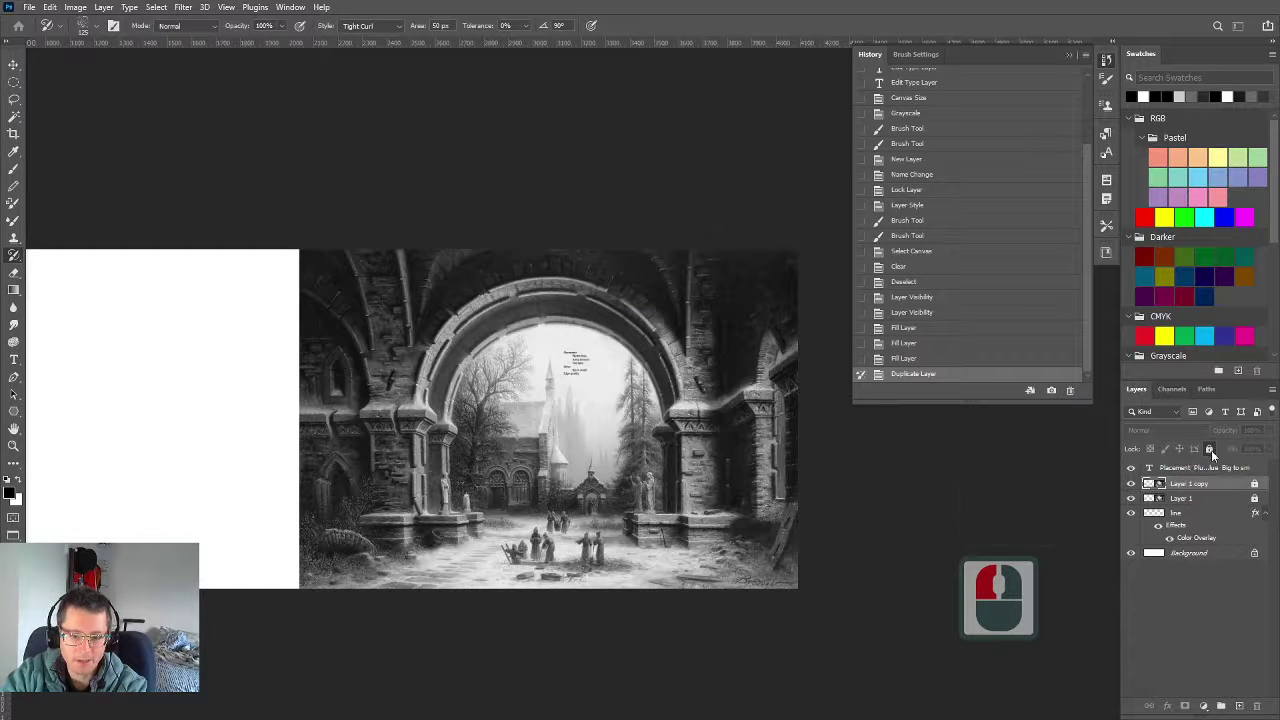
# Unlock Layer 1 copy and paint Art History Brush strokes over the church, the trees and both sides of the arch
pyautogui.click(1210, 450)
pyautogui.click(963, 484)
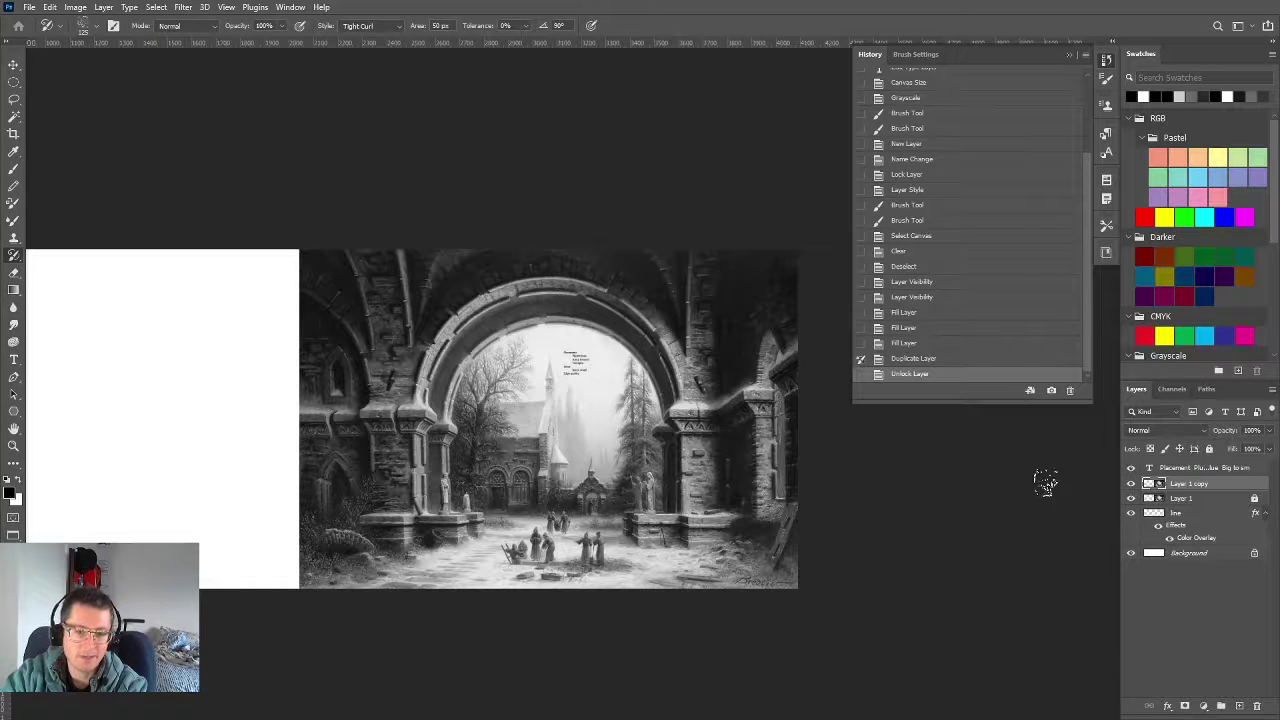
pyautogui.moveTo(567, 416)
pyautogui.mouseDown()
pyautogui.moveTo(595, 481)
pyautogui.moveTo(667, 433)
pyautogui.mouseUp()
pyautogui.moveTo(704, 334); pyautogui.dragTo(705, 371)
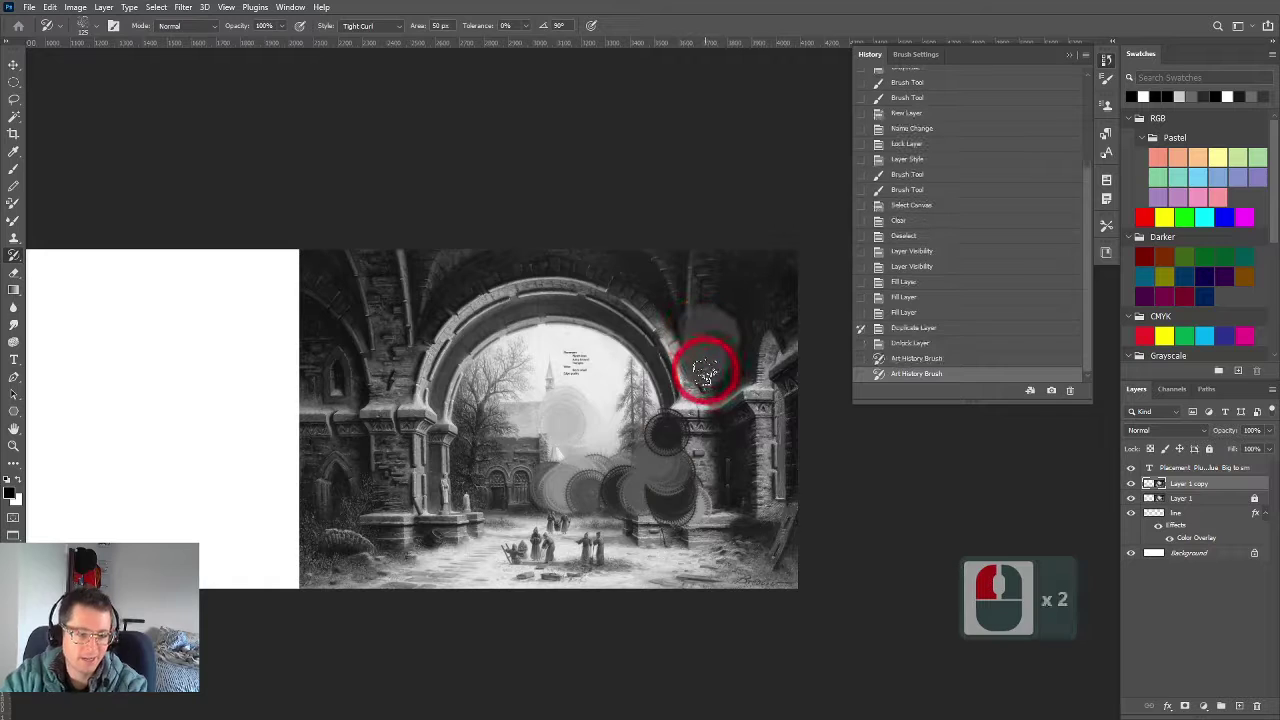
pyautogui.moveTo(428, 335)
pyautogui.mouseDown()
pyautogui.moveTo(460, 512)
pyautogui.moveTo(450, 530)
pyautogui.moveTo(421, 427)
pyautogui.moveTo(395, 415)
pyautogui.moveTo(410, 497)
pyautogui.mouseUp()
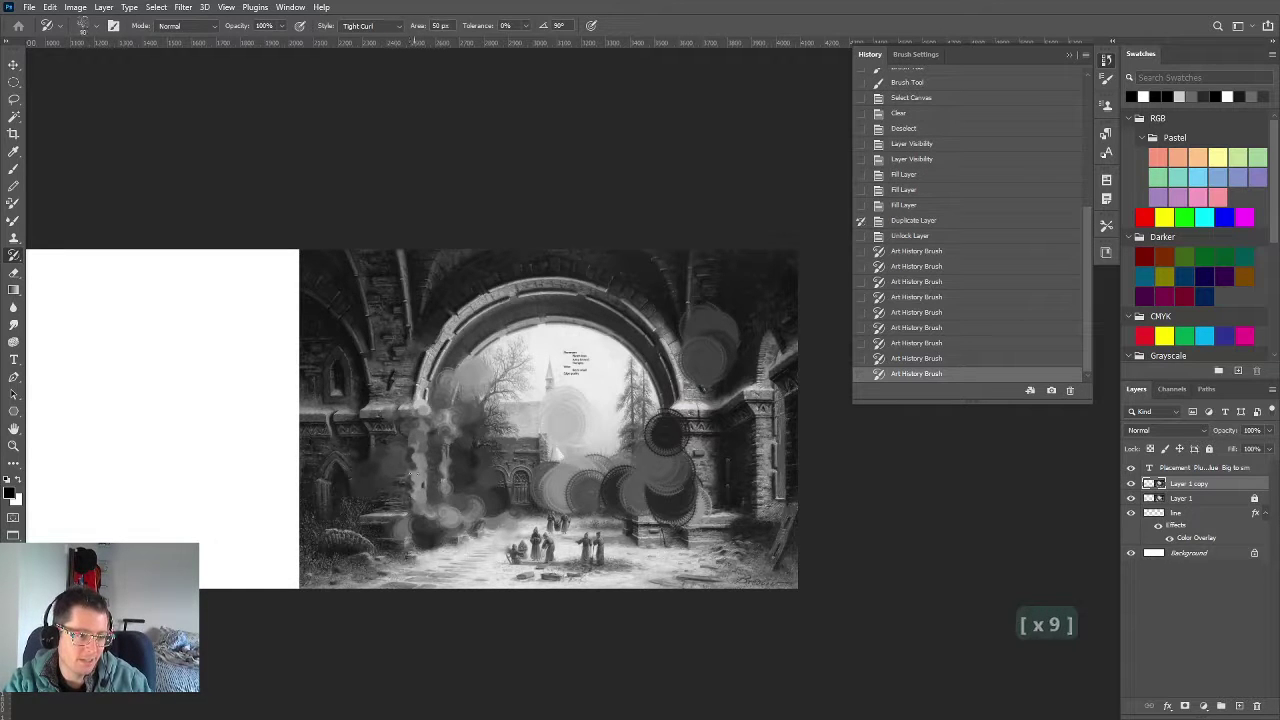
# Paint over the left column and arch edge with the Art History Brush at 50 px size and 50 px area
pyautogui.press(']')
pyautogui.press(']')
pyautogui.press(']')
pyautogui.moveTo(421, 422); pyautogui.dragTo(413, 424)
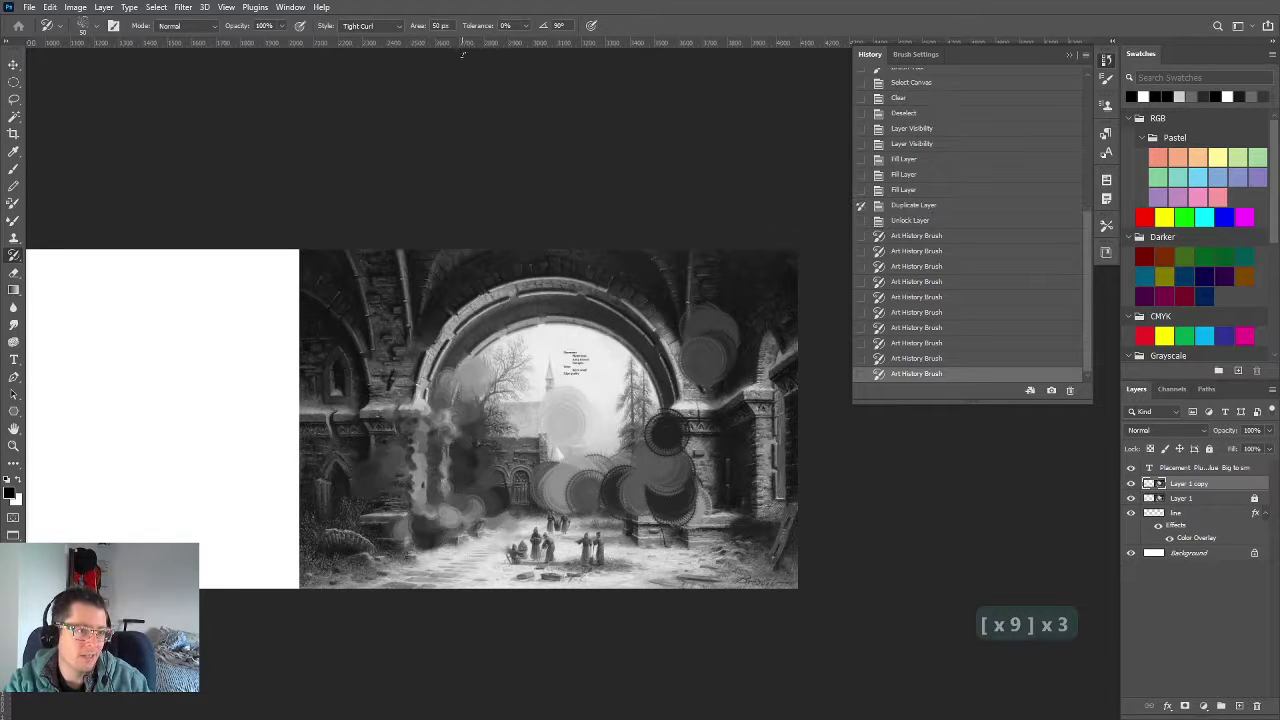
pyautogui.tripleClick(440, 26)
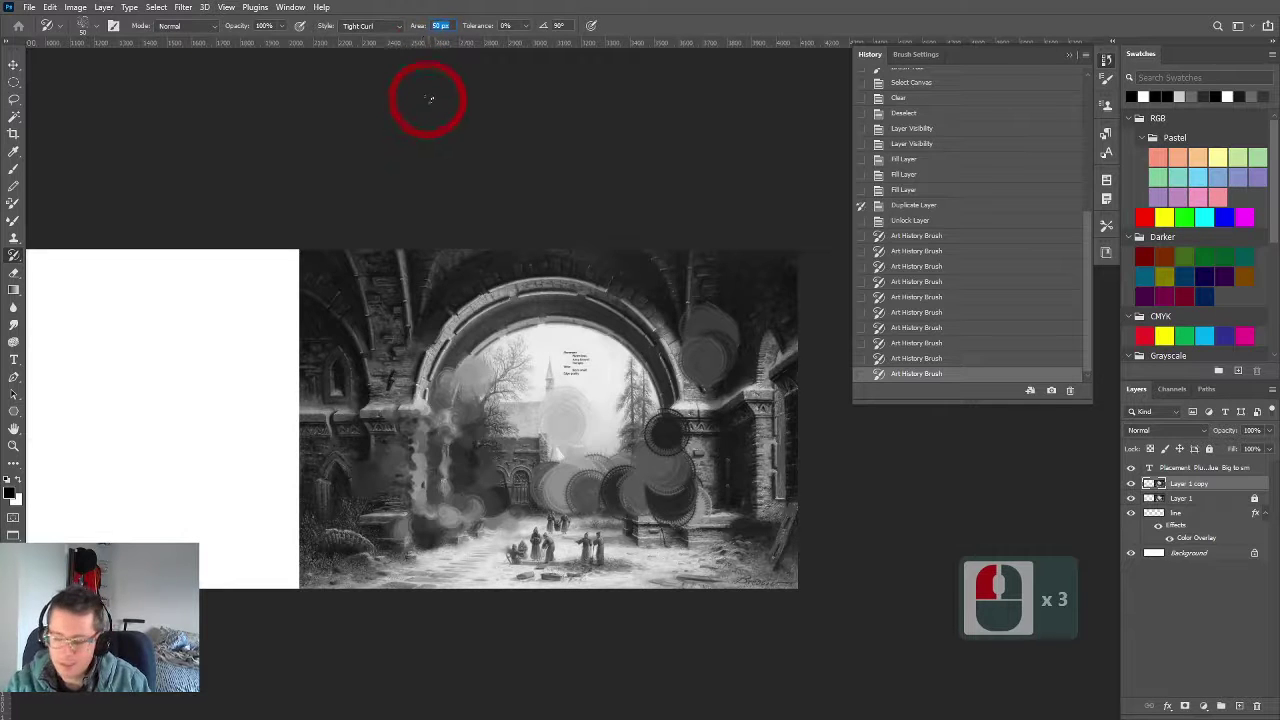
pyautogui.press('End')
pyautogui.press('Insert')
pyautogui.press('Return')
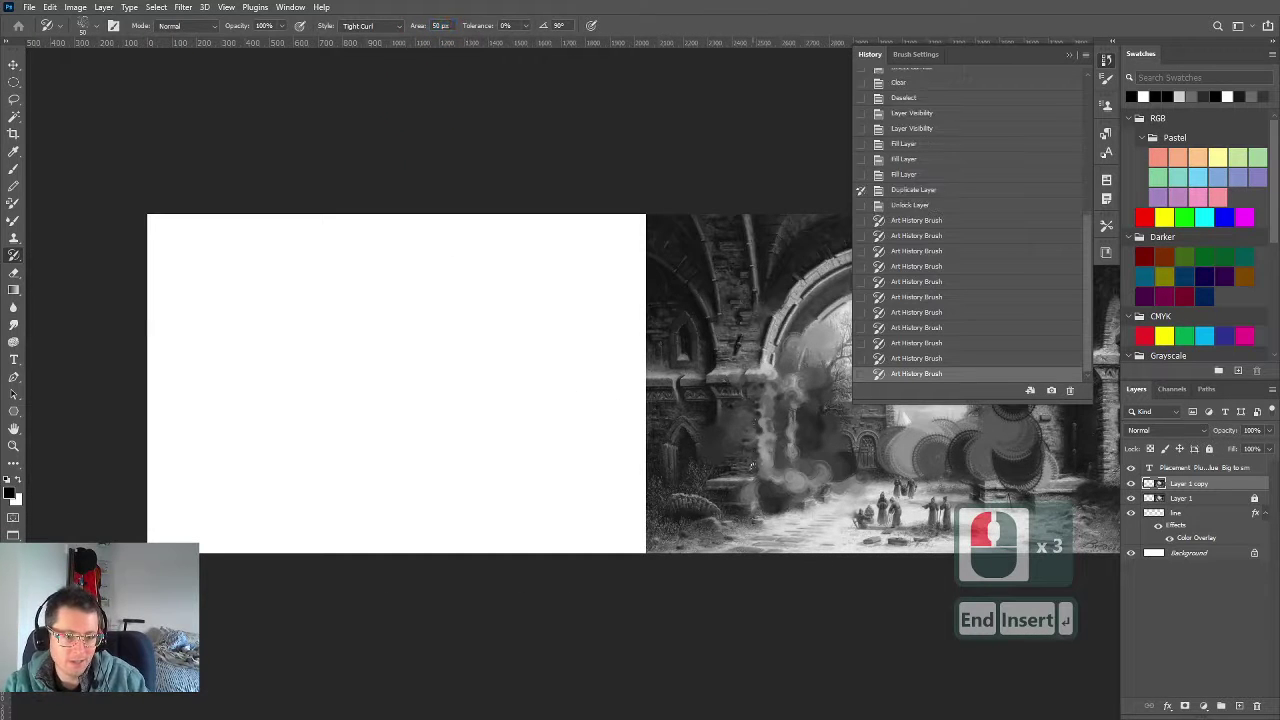
pyautogui.moveTo(752, 465); pyautogui.dragTo(771, 395)
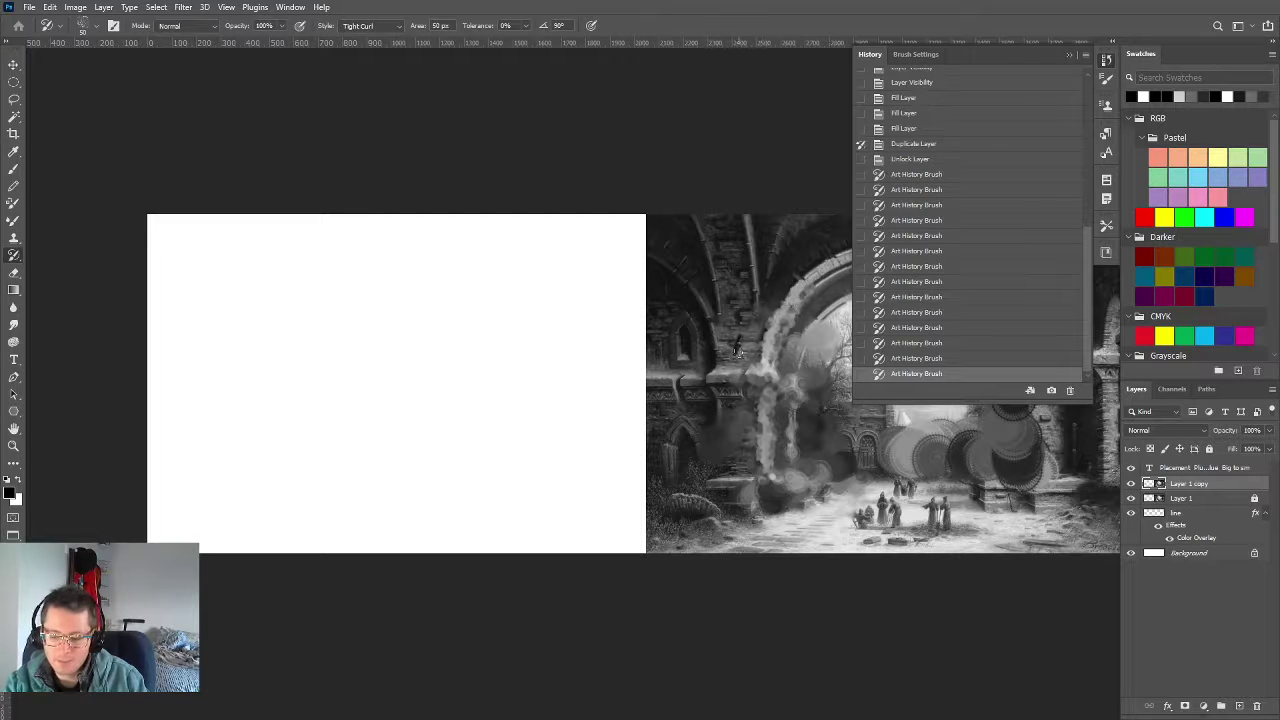
# Enlarge the Art History Brush to 600 px and paint broad swirling strokes across both sides of the copied painting
pyautogui.press(']')
pyautogui.press(']')
pyautogui.press(']')
pyautogui.press(']')
pyautogui.press(']')
pyautogui.press(']')
pyautogui.press(']')
pyautogui.press(']')
pyautogui.press(']')
pyautogui.press(']')
pyautogui.press(']')
pyautogui.press(']')
pyautogui.press(']')
pyautogui.moveTo(744, 292)
pyautogui.mouseDown()
pyautogui.moveTo(733, 362)
pyautogui.moveTo(755, 467)
pyautogui.moveTo(760, 437)
pyautogui.moveTo(565, 398)
pyautogui.moveTo(488, 443)
pyautogui.mouseUp()
pyautogui.press('space')
pyautogui.click(828, 347)
pyautogui.click(743, 210)
pyautogui.click(714, 280)
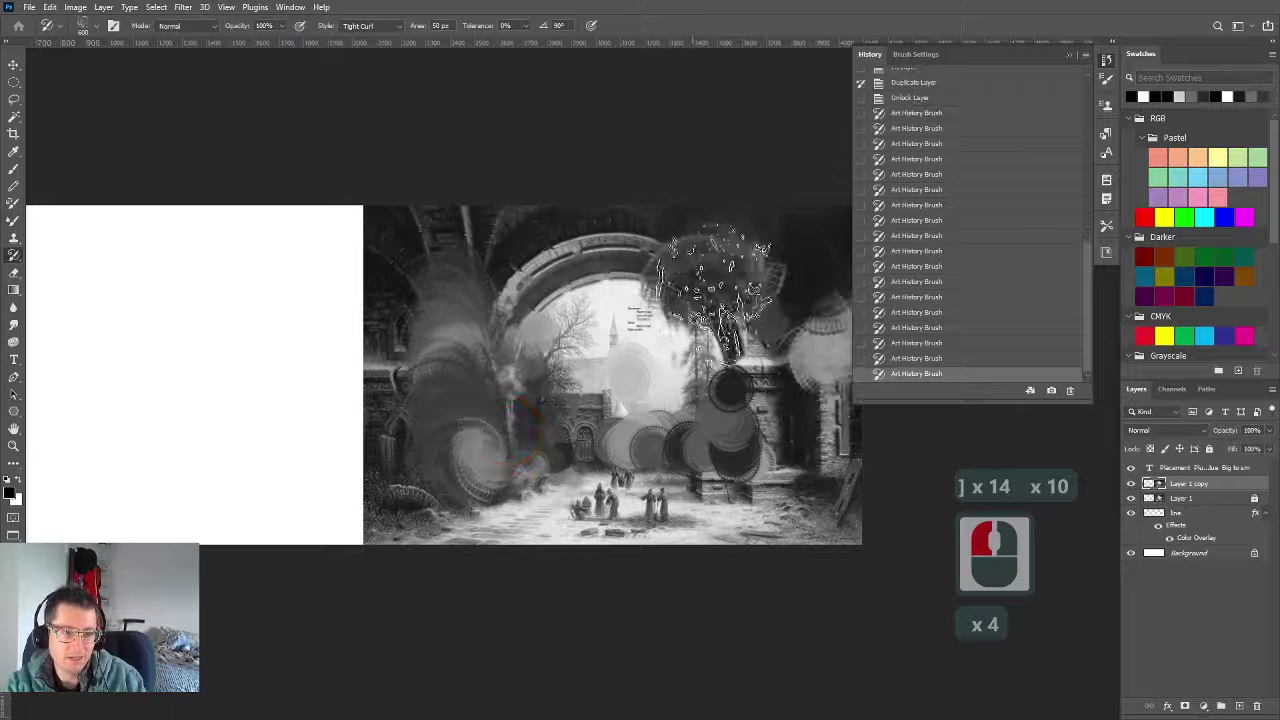
pyautogui.click(718, 312)
pyautogui.moveTo(760, 430)
pyautogui.mouseDown()
pyautogui.moveTo(800, 557)
pyautogui.moveTo(591, 580)
pyautogui.moveTo(543, 543)
pyautogui.moveTo(690, 370)
pyautogui.moveTo(686, 214)
pyautogui.moveTo(490, 255)
pyautogui.moveTo(657, 314)
pyautogui.moveTo(639, 300)
pyautogui.moveTo(728, 355)
pyautogui.moveTo(748, 300)
pyautogui.moveTo(735, 320)
pyautogui.moveTo(752, 370)
pyautogui.moveTo(815, 408)
pyautogui.mouseUp()
# Reduce the Art History Brush to 70 px and paint finer strokes over the right and left columns
pyautogui.press('[')
pyautogui.press('[')
pyautogui.press('[')
pyautogui.press('[')
pyautogui.press('[')
pyautogui.press('[')
pyautogui.press('[')
pyautogui.press('[')
pyautogui.moveTo(732, 424)
pyautogui.mouseDown()
pyautogui.moveTo(730, 484)
pyautogui.moveTo(752, 430)
pyautogui.mouseUp()
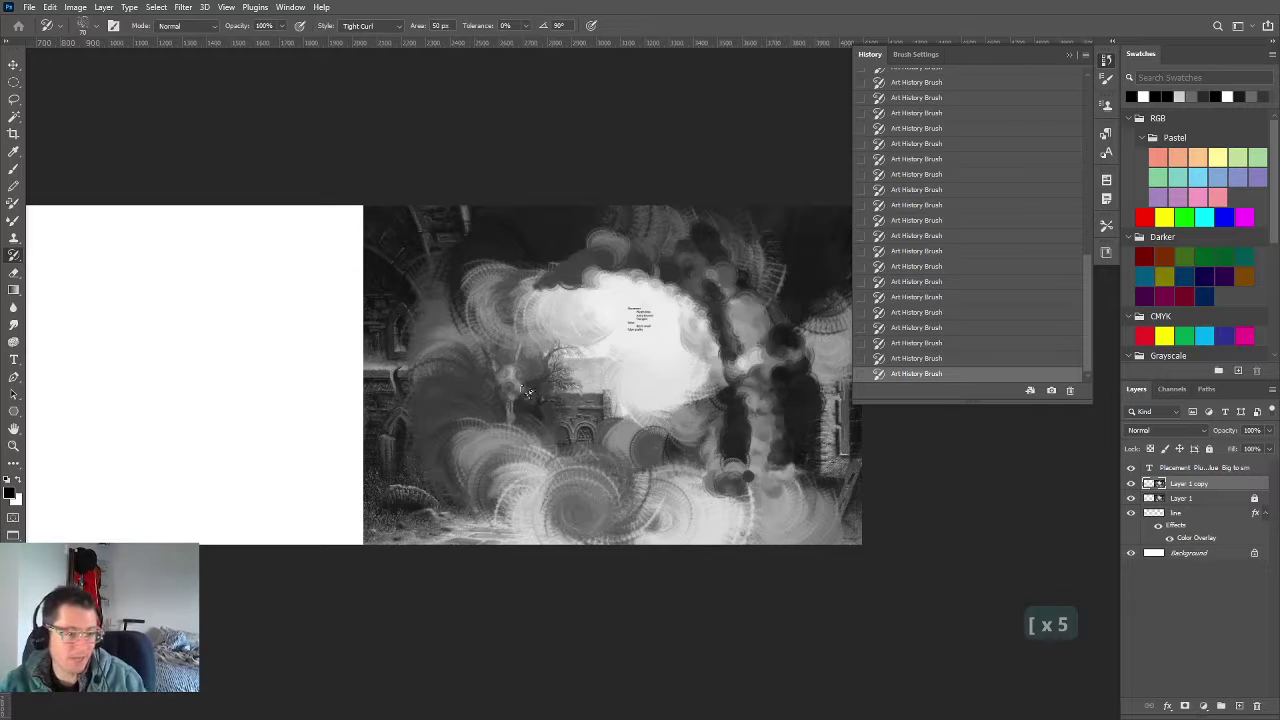
pyautogui.moveTo(474, 376)
pyautogui.mouseDown()
pyautogui.moveTo(480, 465)
pyautogui.moveTo(503, 424)
pyautogui.mouseUp()
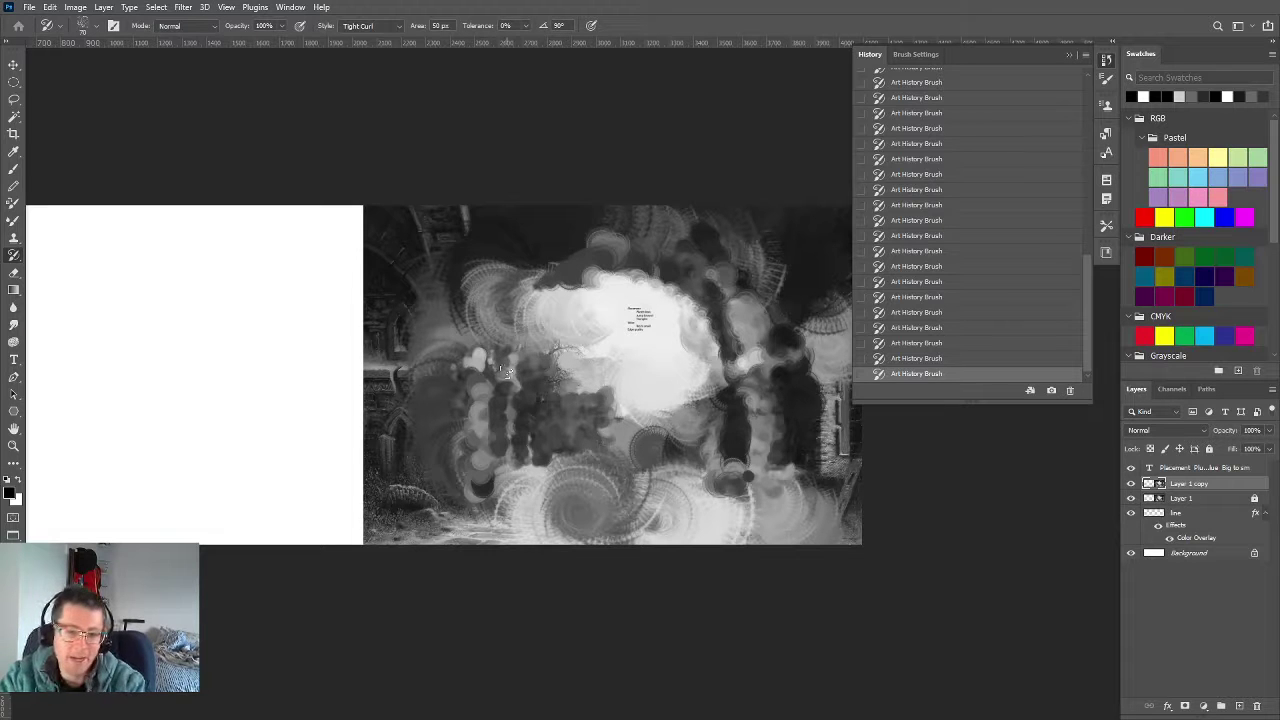
# Delete Layer 1 copy with its Art History Brush strokes
pyautogui.click(1257, 706)
pyautogui.click(568, 272)
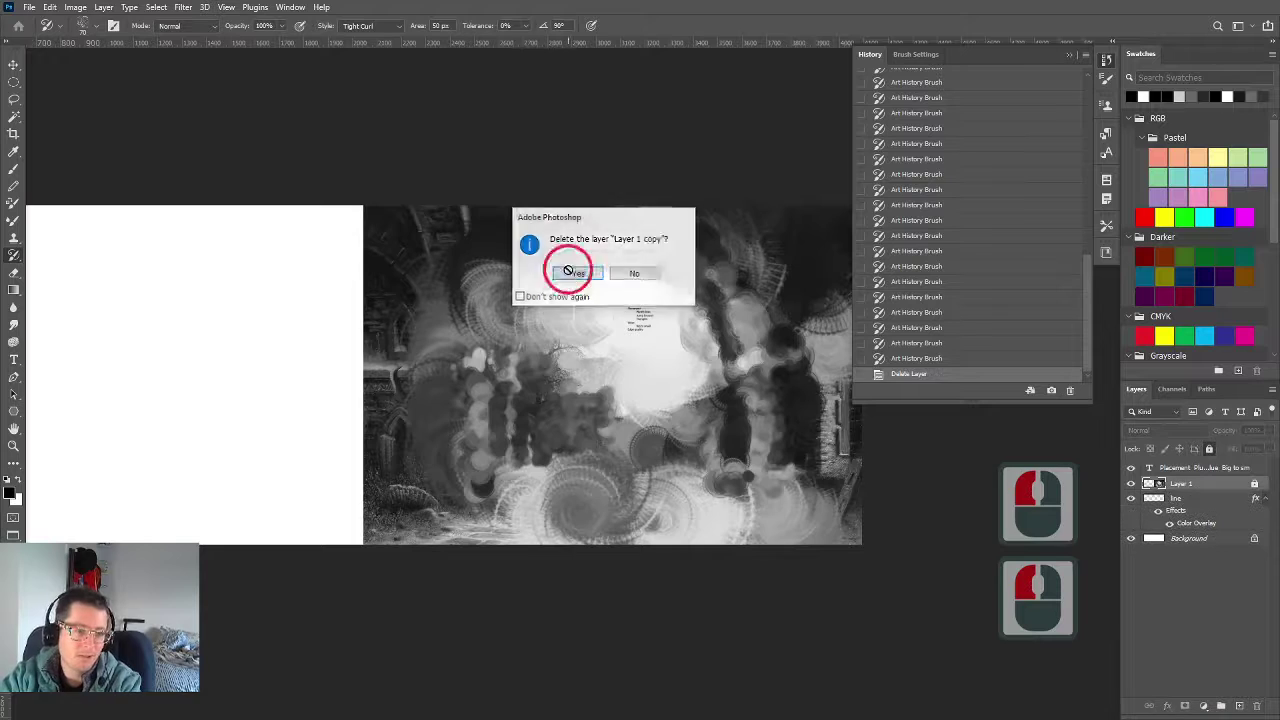
pyautogui.click(1186, 573)
pyautogui.moveTo(394, 527); pyautogui.dragTo(382, 551)
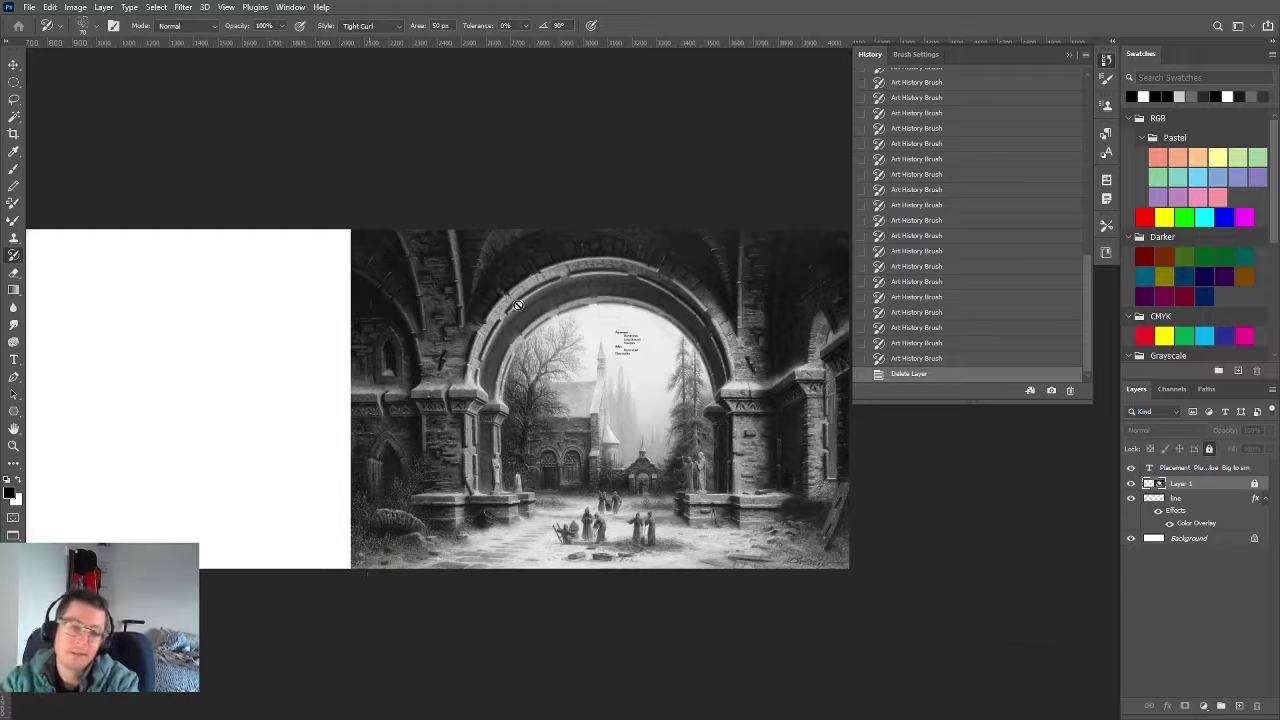
pyautogui.moveTo(830, 557); pyautogui.dragTo(944, 555)
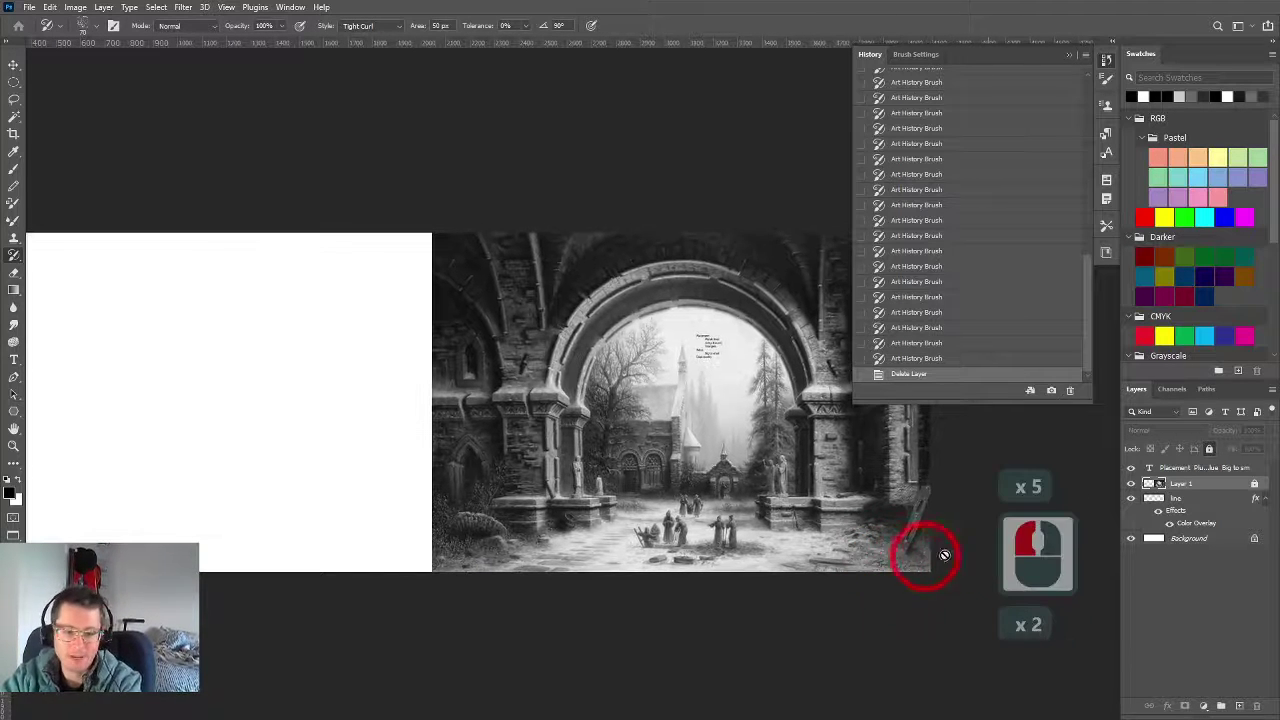
# Duplicate Layer 1 and apply the Find Edges filter to the copy
pyautogui.moveTo(726, 514); pyautogui.dragTo(689, 605)
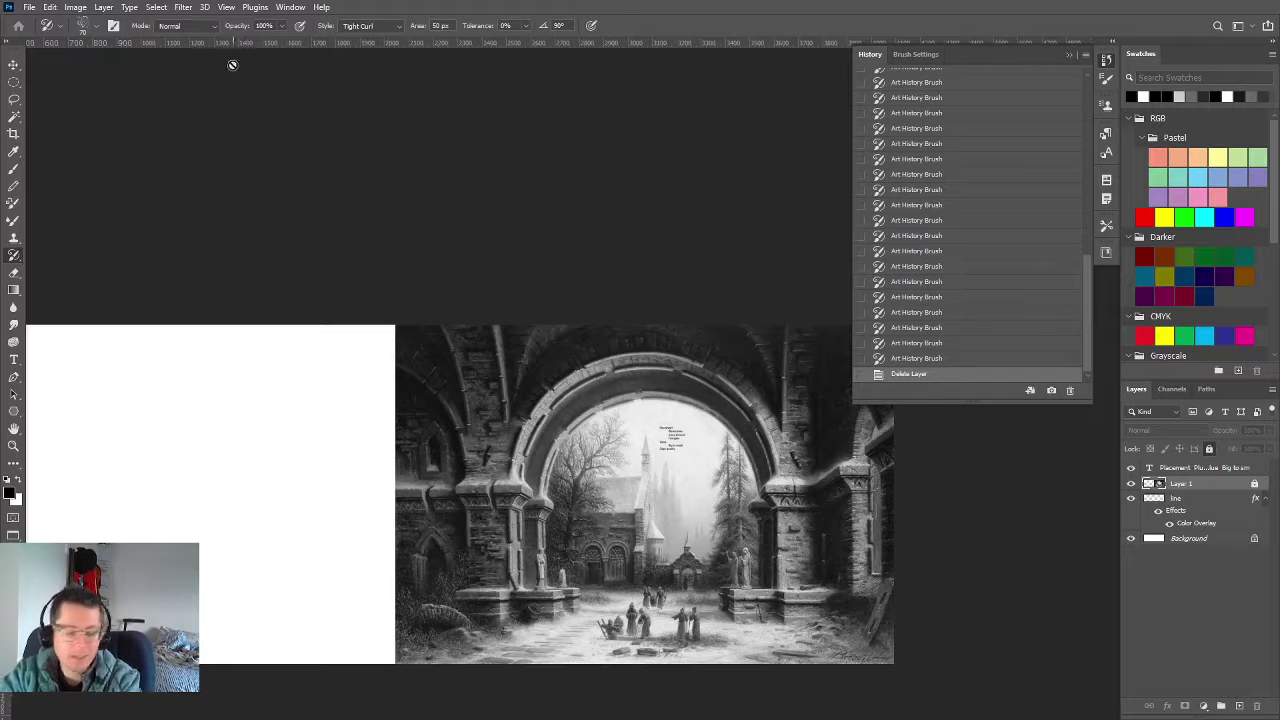
pyautogui.hotkey('ctrl', 'j')
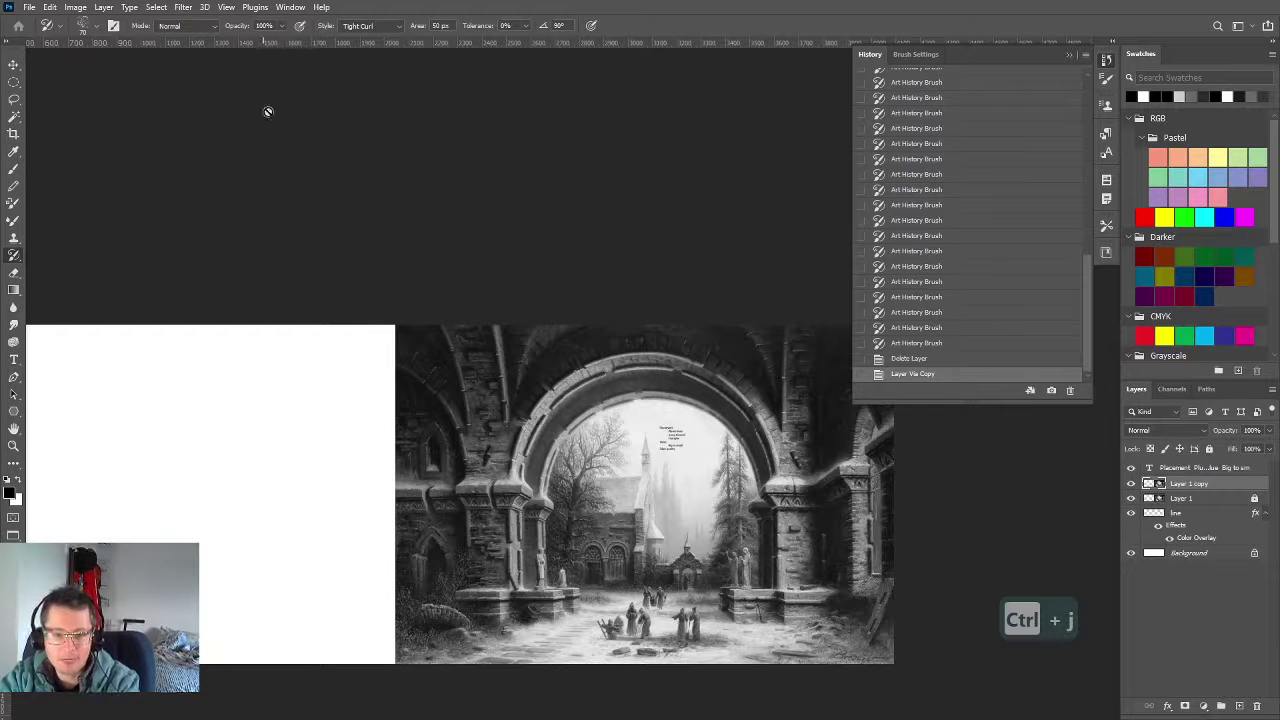
pyautogui.click(176, 7)
pyautogui.moveTo(252, 231)
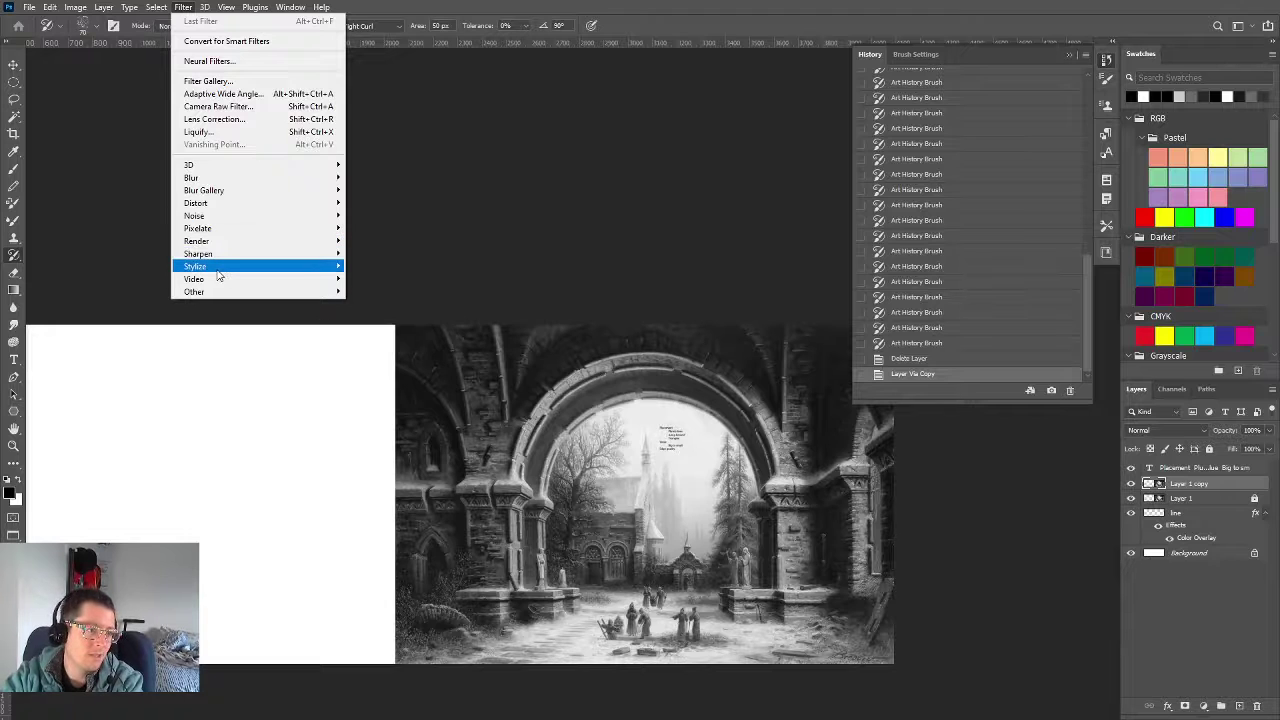
pyautogui.moveTo(218, 276)
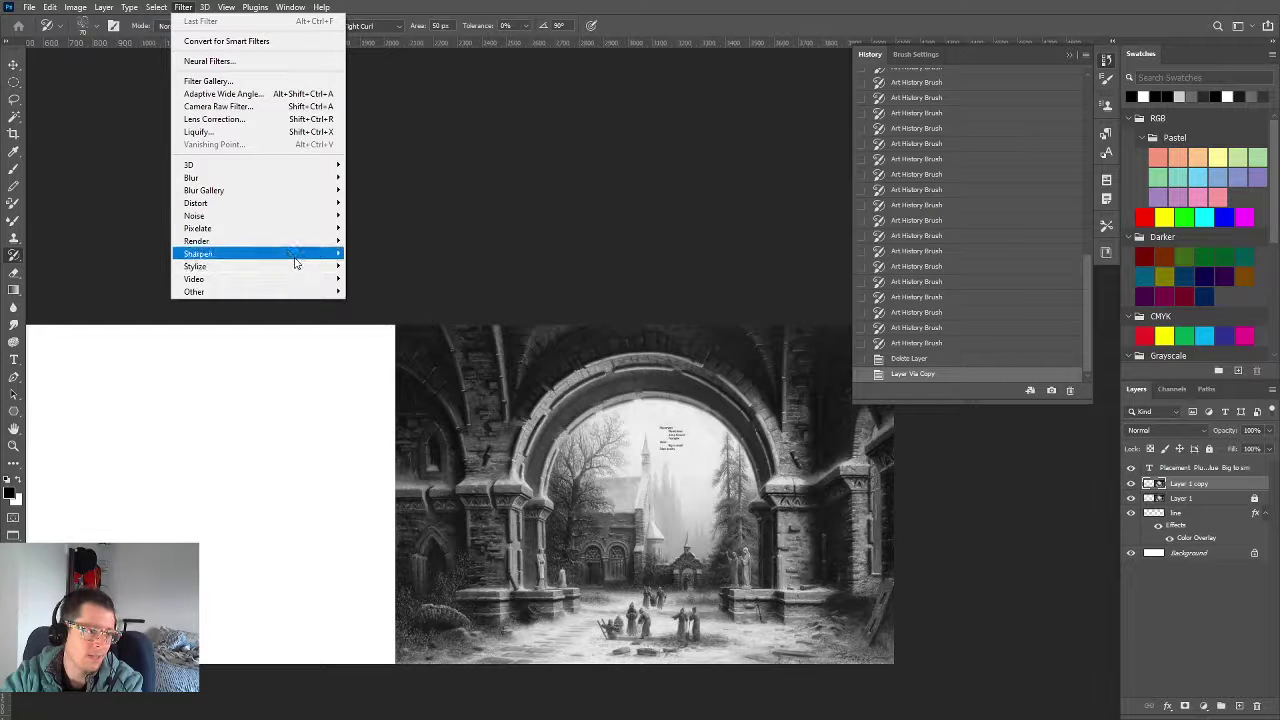
pyautogui.moveTo(297, 266)
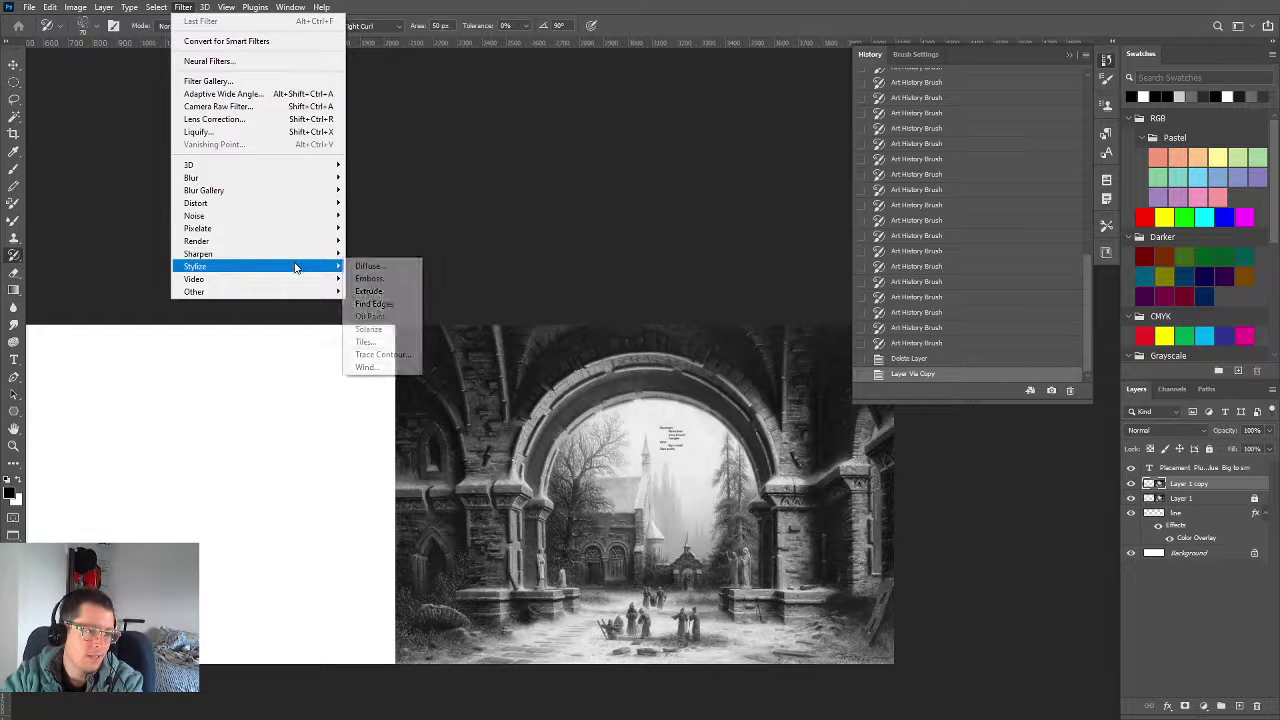
pyautogui.click(378, 304)
pyautogui.scroll(9, 628, 543)
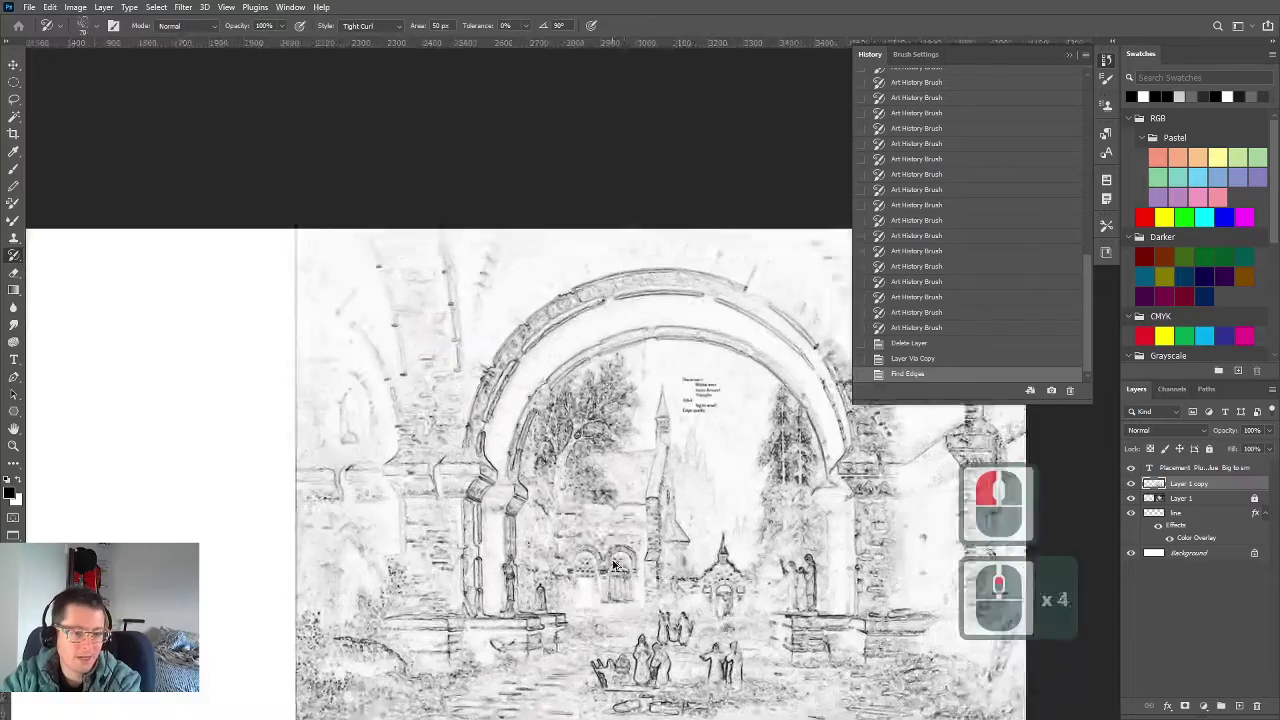
pyautogui.hscroll(-1, 650, 560)
pyautogui.scroll(-5, 650, 558)
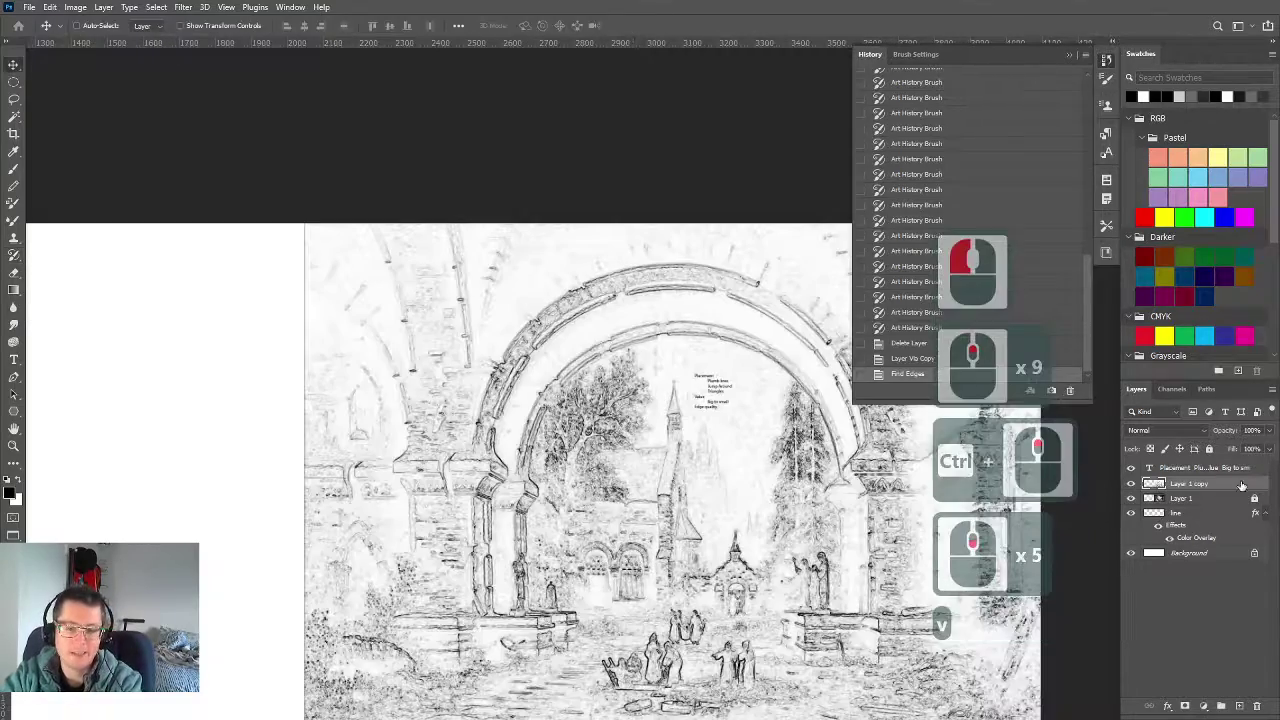
# Move Layer 1 copy onto the blank half of the canvas and set its blending mode to Multiply
pyautogui.press('v')
pyautogui.scroll(-9, 560, 495)
pyautogui.press('v')
pyautogui.moveTo(678, 493); pyautogui.dragTo(257, 505)
pyautogui.click(1145, 430)
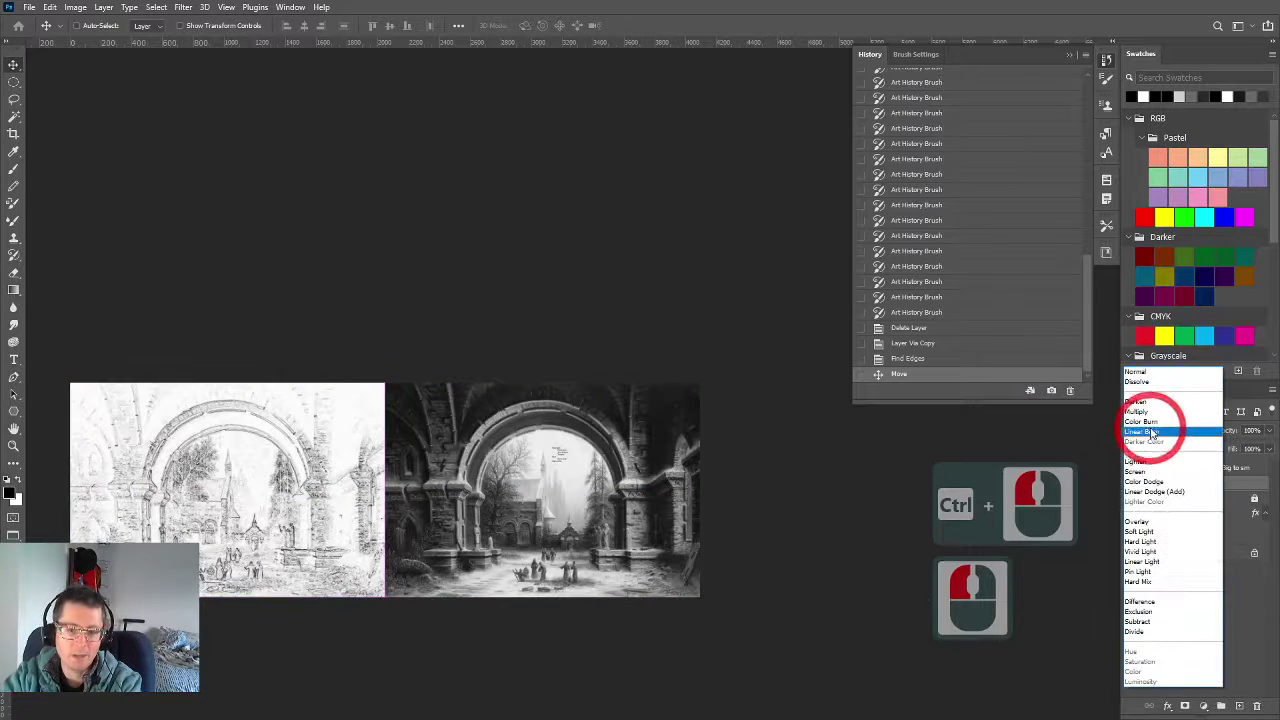
pyautogui.click(1144, 411)
pyautogui.scroll(7, 251, 550)
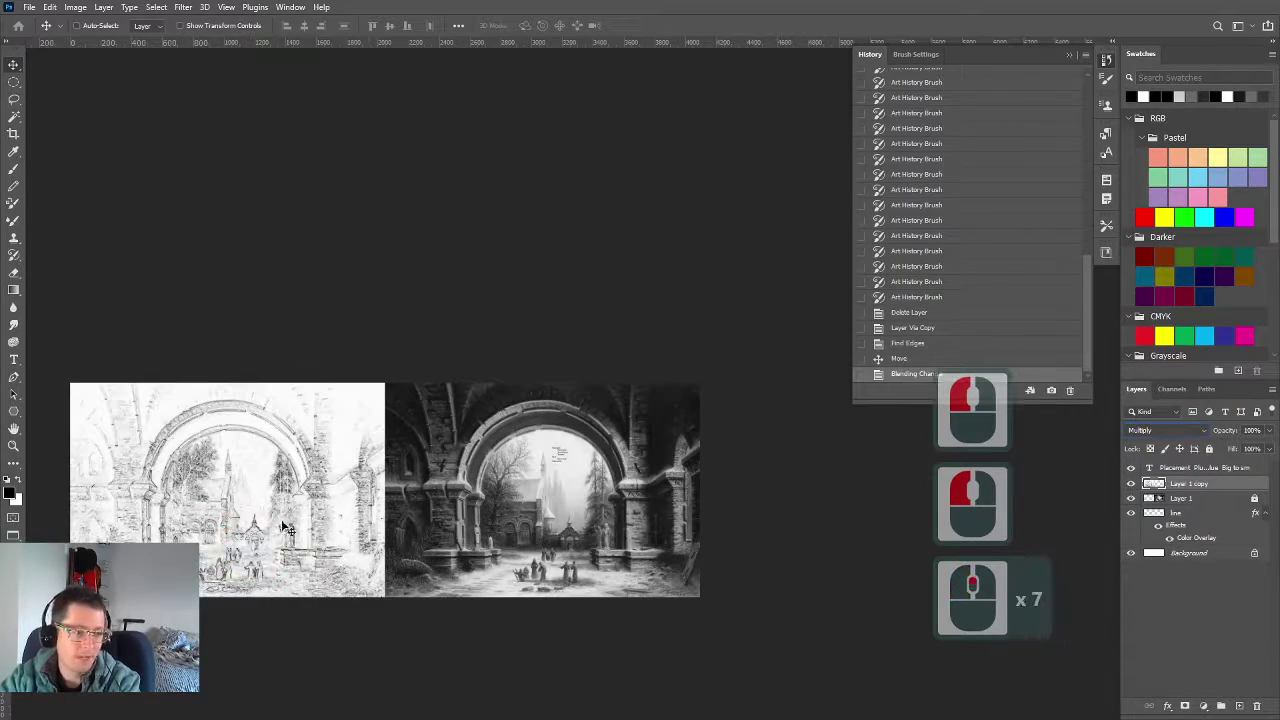
pyautogui.click(232, 553)
pyautogui.scroll(10, 236, 552)
pyautogui.moveTo(238, 525); pyautogui.dragTo(600, 420)
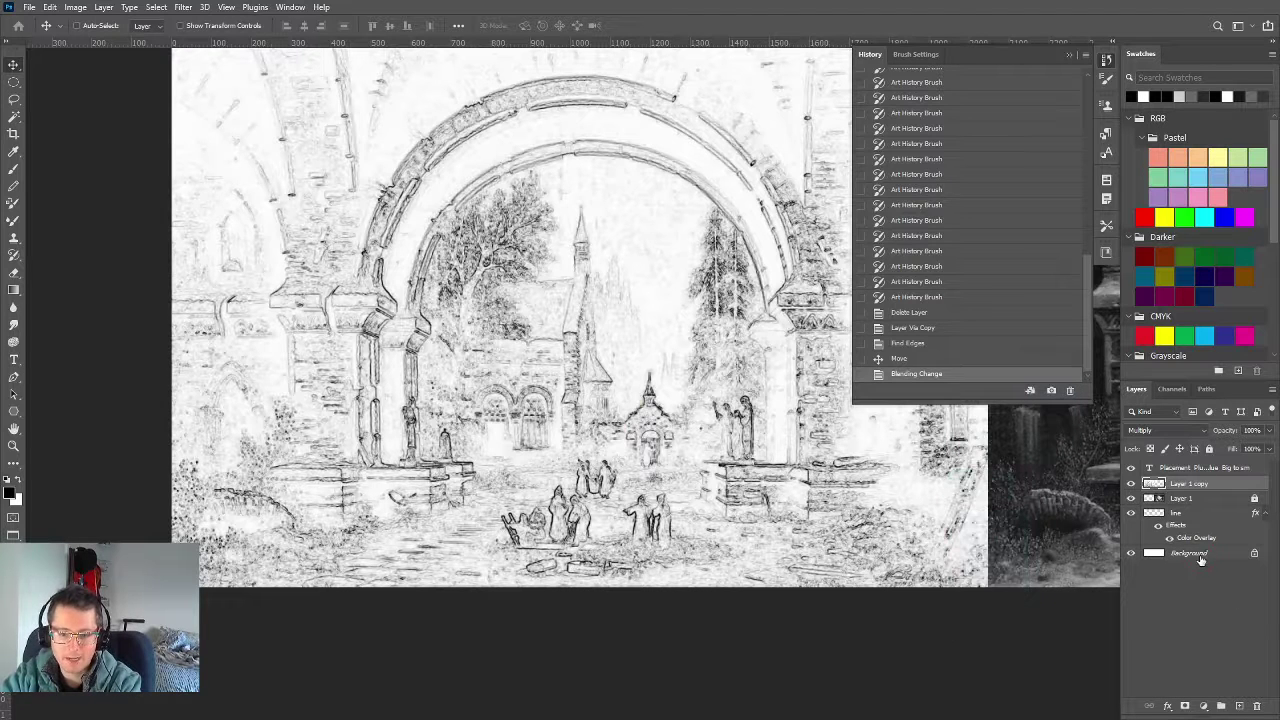
# Sample a dark tone from the reference's shadowed arch and paint it on the Background layer beneath the line drawing's left side, enlarging the brush to 250 px
pyautogui.click(1205, 553)
pyautogui.press('b')
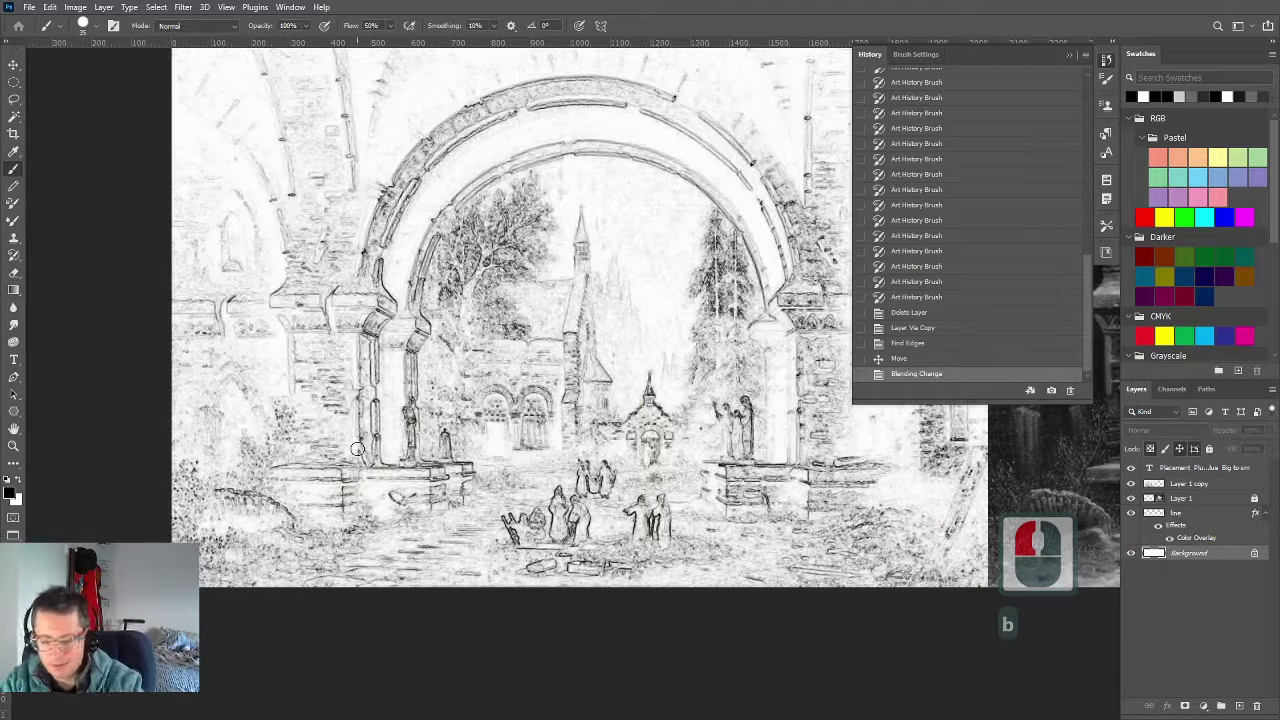
pyautogui.press('[')
pyautogui.press('[')
pyautogui.press('[')
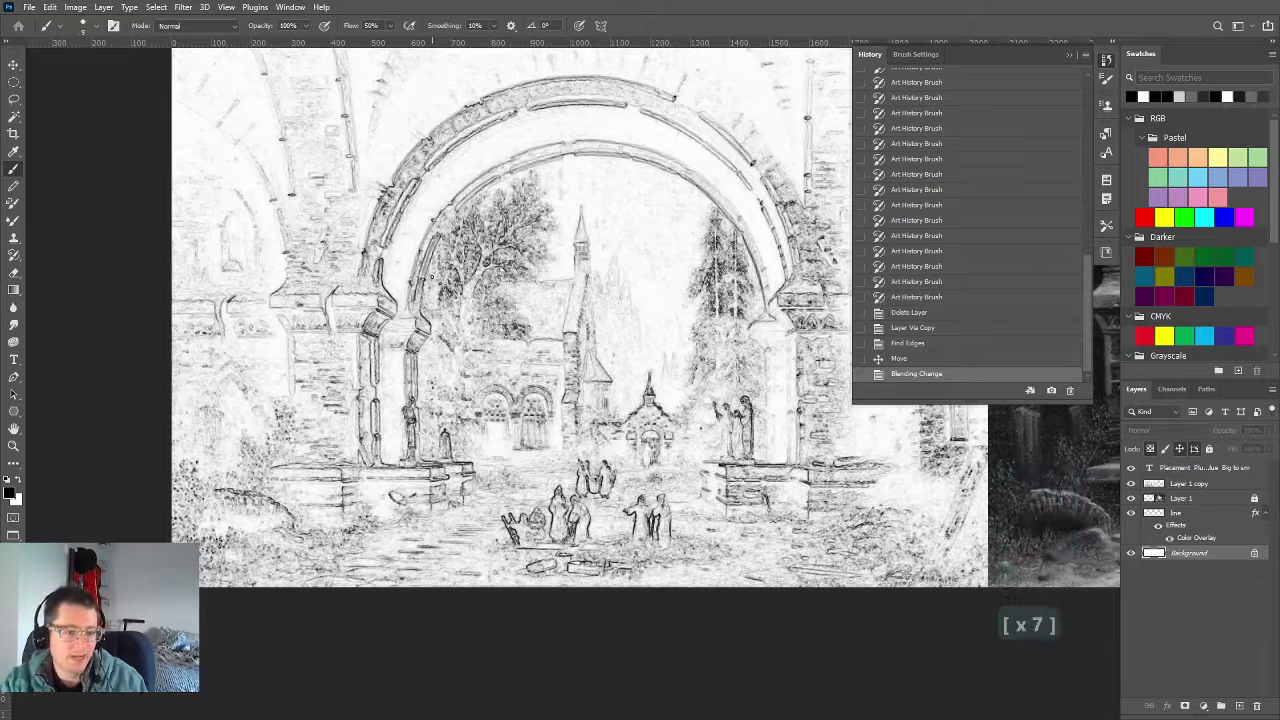
pyautogui.keyDown('ctrl'); pyautogui.scroll(-10, 710, 233); pyautogui.keyUp('ctrl')
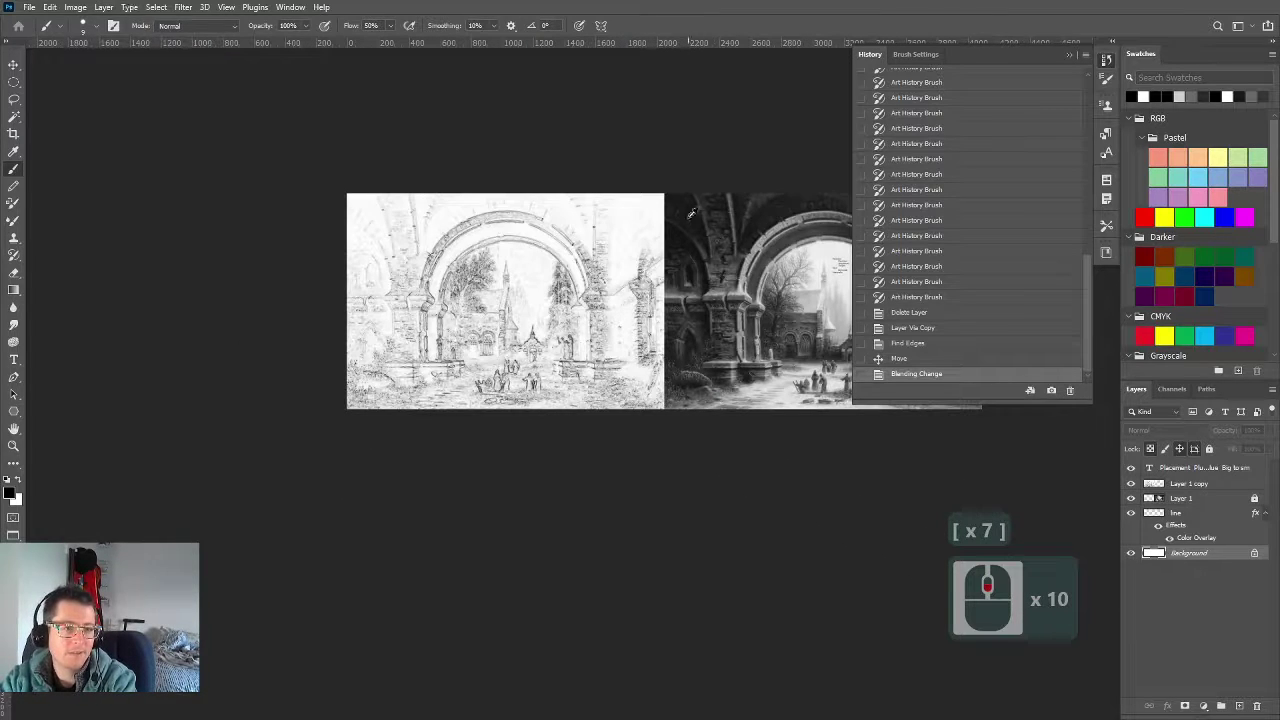
pyautogui.keyDown('alt'); pyautogui.click(688, 212); pyautogui.keyUp('alt')
pyautogui.press(']')
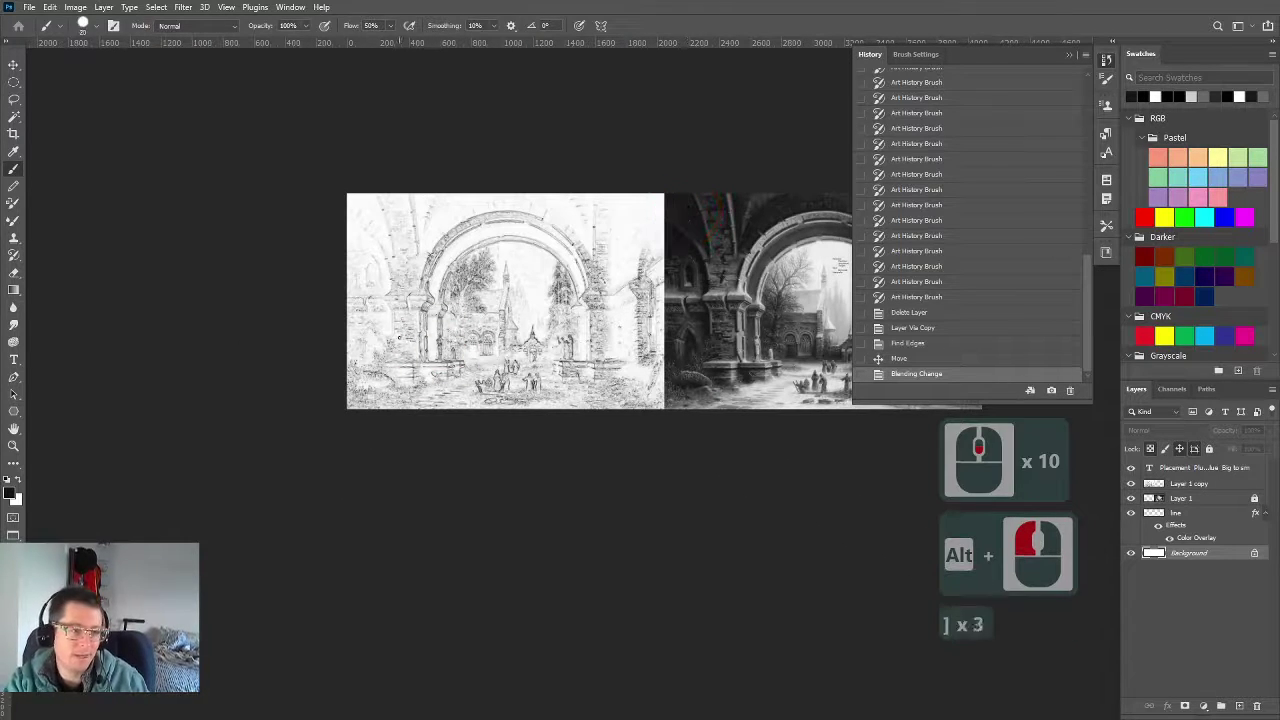
pyautogui.keyDown('alt'); pyautogui.rightClick(690, 212); pyautogui.keyUp('alt')
pyautogui.keyDown('alt'); pyautogui.rightClick(693, 213); pyautogui.keyUp('alt')
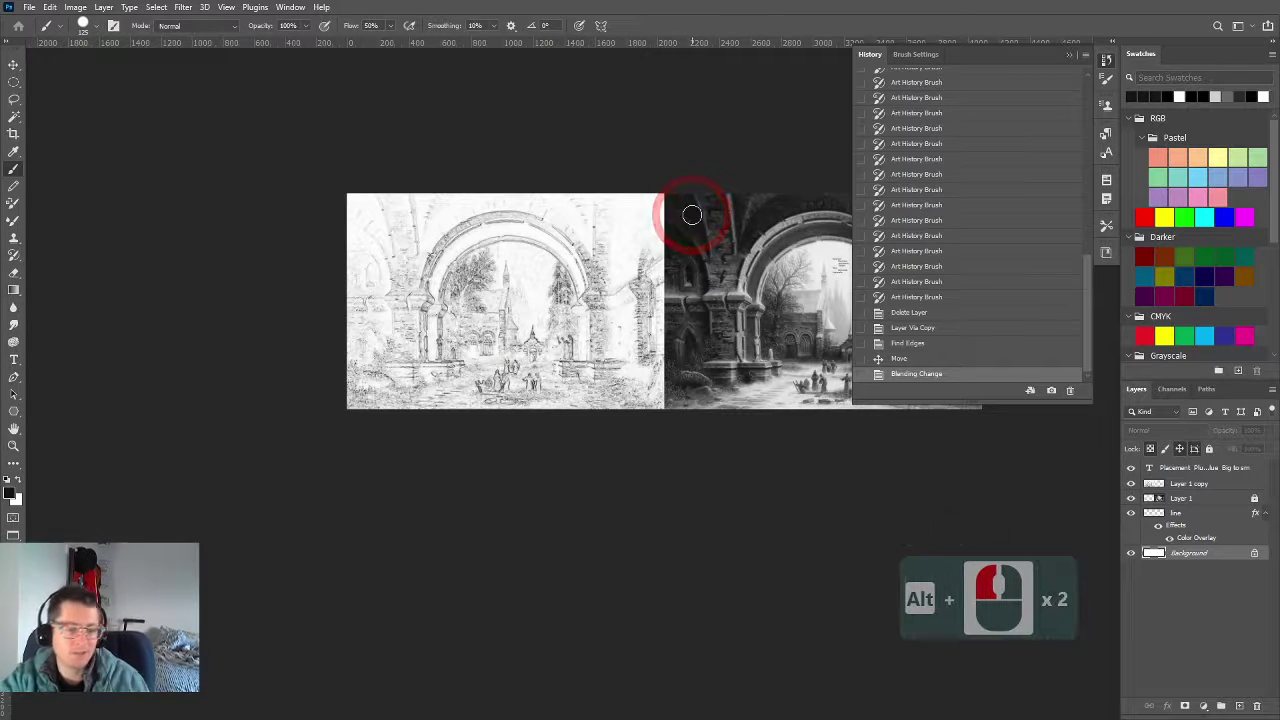
pyautogui.moveTo(385, 230)
pyautogui.mouseDown()
pyautogui.moveTo(384, 300)
pyautogui.moveTo(390, 205)
pyautogui.moveTo(408, 222)
pyautogui.moveTo(440, 215)
pyautogui.moveTo(390, 330)
pyautogui.moveTo(372, 313)
pyautogui.moveTo(385, 370)
pyautogui.moveTo(400, 257)
pyautogui.moveTo(365, 390)
pyautogui.mouseUp()
pyautogui.press(']')
pyautogui.press(']')
pyautogui.press(']')
pyautogui.press(']')
pyautogui.press(']')
pyautogui.press(']')
pyautogui.press(']')
pyautogui.press(']')
pyautogui.press(']')
pyautogui.press(']')
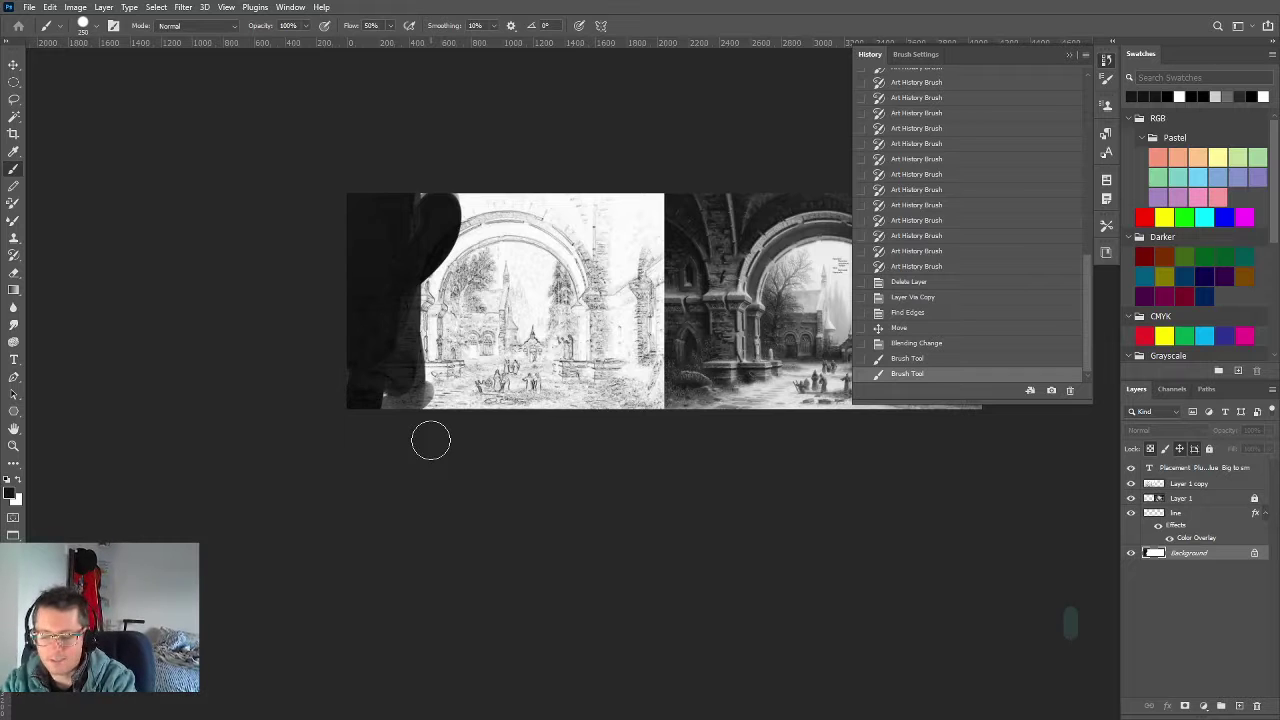
# Fill the Background layer with the sampled dark tone, and refill it with white from the default colors
pyautogui.hotkey('alt', 'BackSpace')
pyautogui.press('d')
pyautogui.hotkey('shift', 'BackSpace')
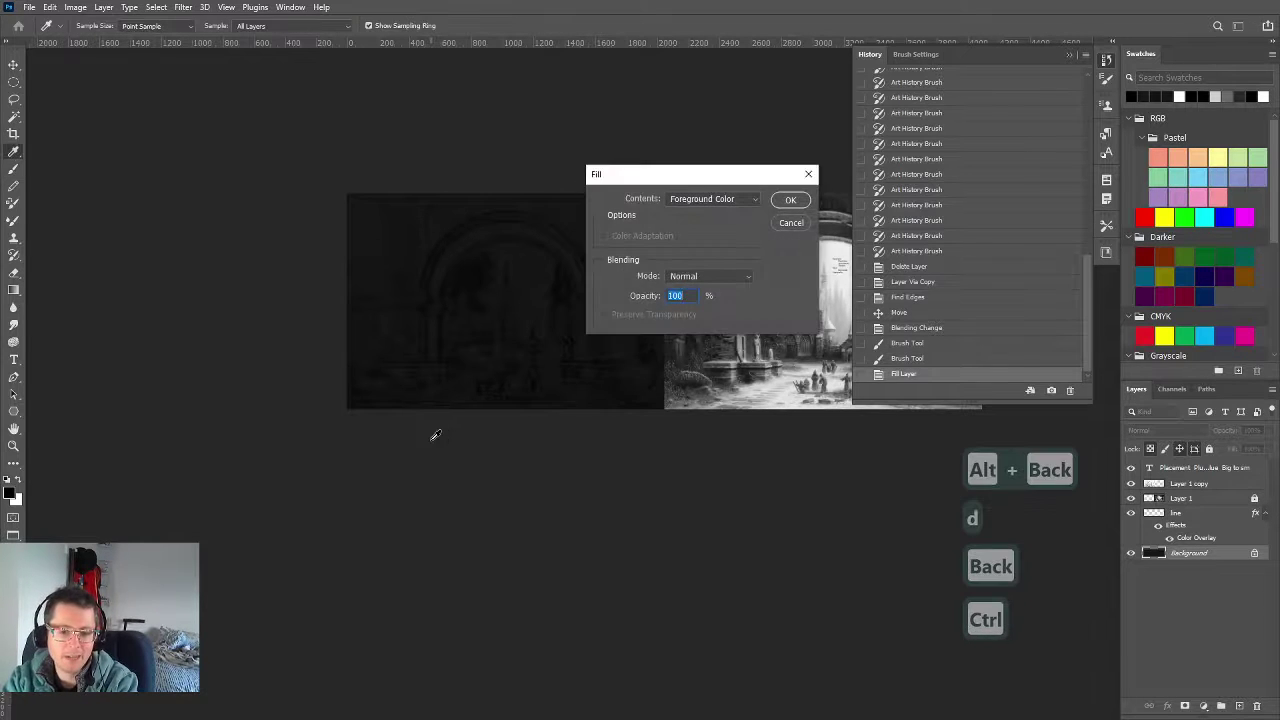
pyautogui.press('Escape')
pyautogui.hotkey('ctrl', 'BackSpace')
pyautogui.scroll(4, 600, 362)
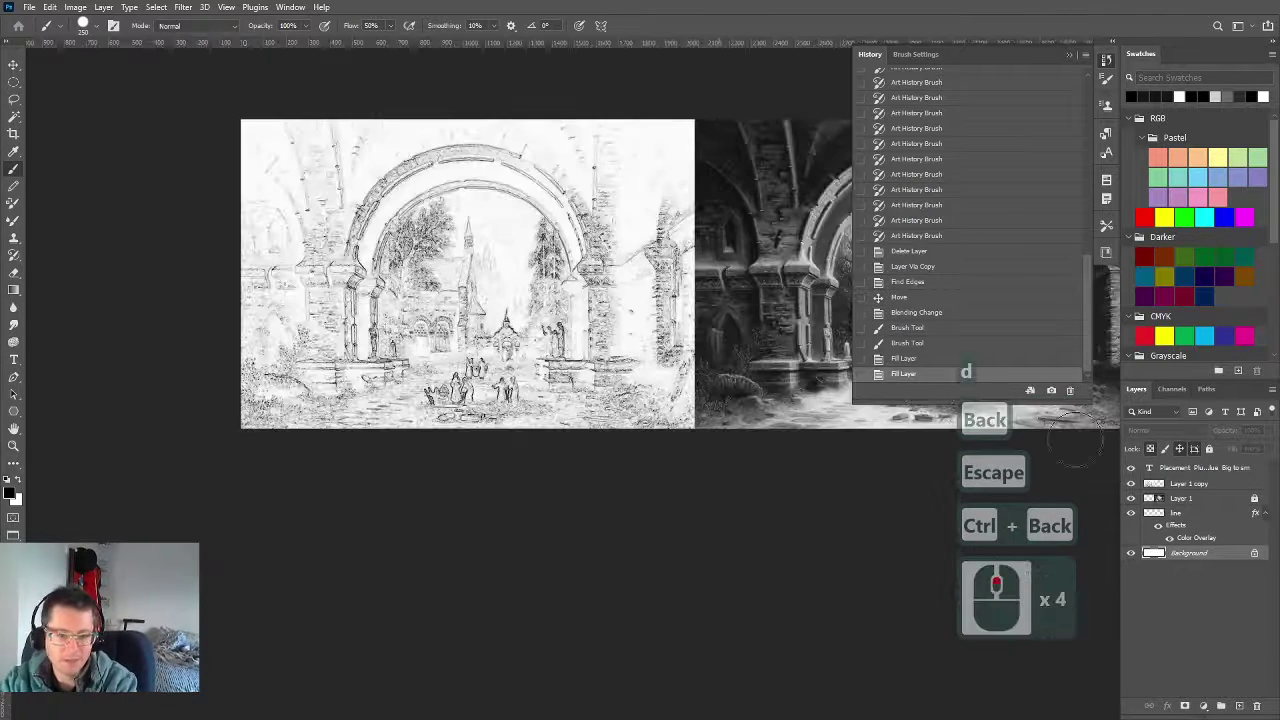
# Delete the Layer 1 copy that holds the Find Edges drawing
pyautogui.click(1187, 470)
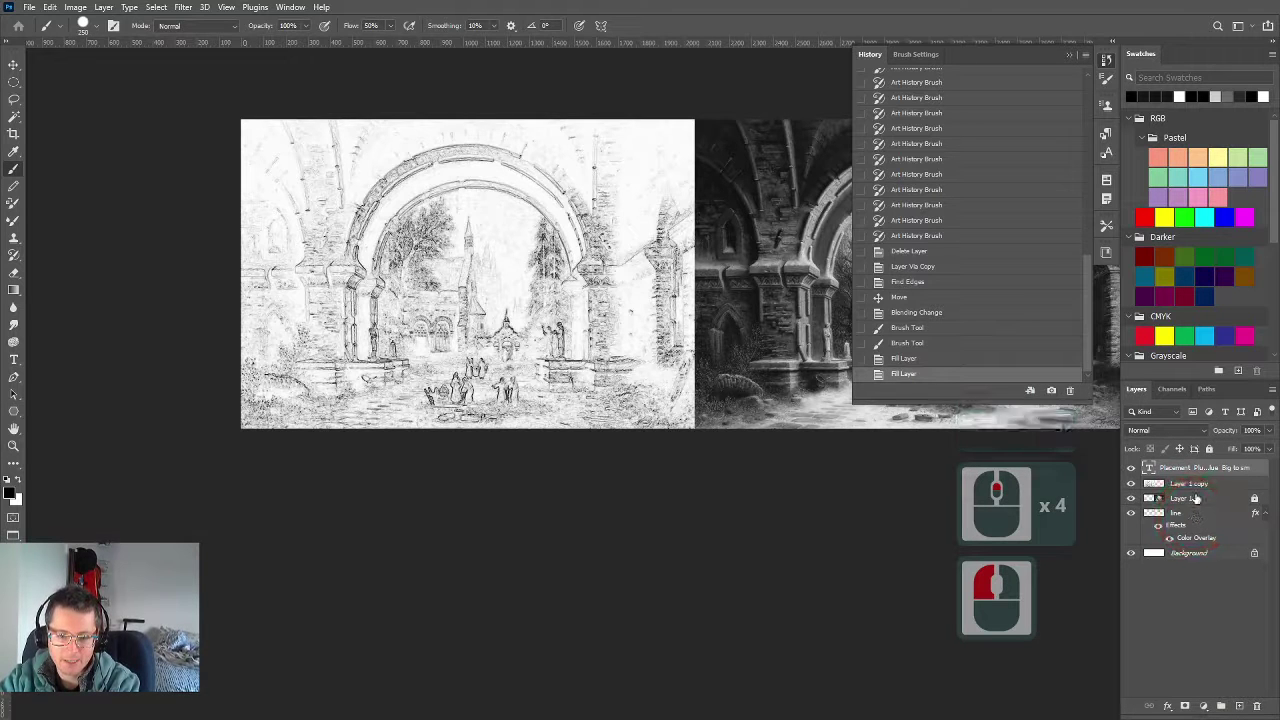
pyautogui.click(1195, 498)
pyautogui.click(1250, 590)
pyautogui.click(1257, 706)
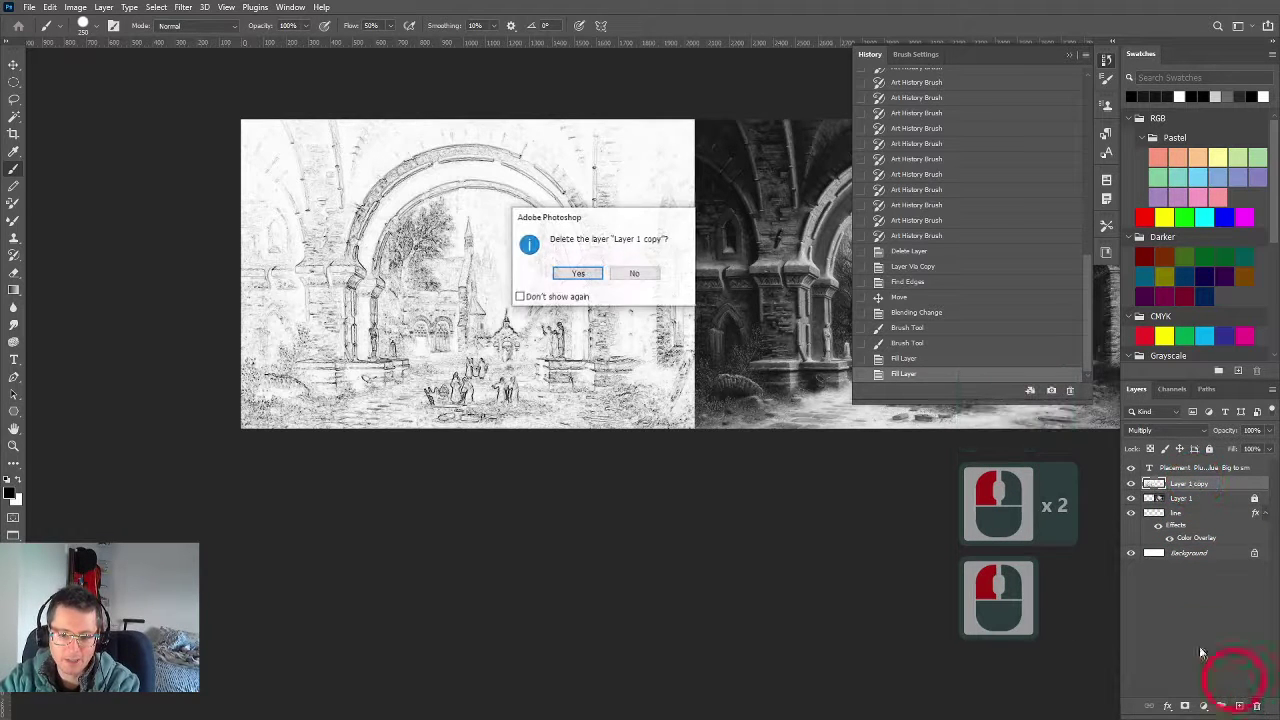
pyautogui.press('Return')
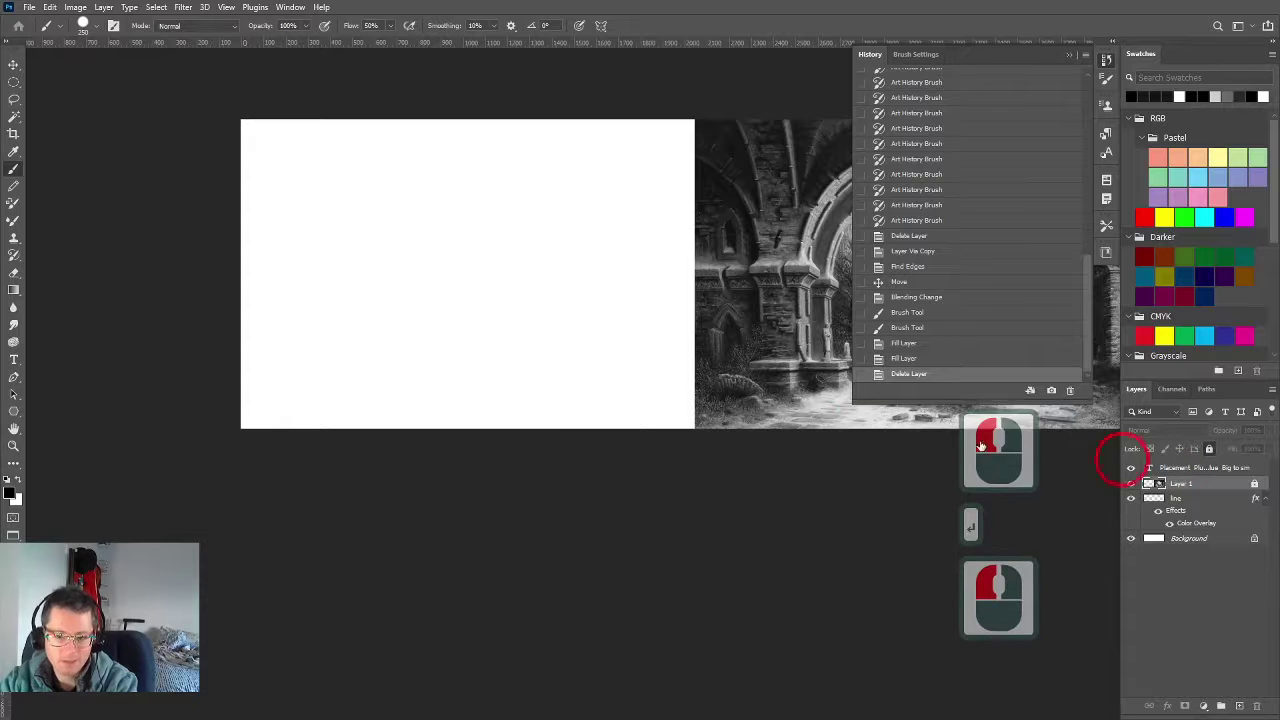
# Move the Placement text note from the reference painting to the middle of the blank canvas half
pyautogui.moveTo(626, 397); pyautogui.dragTo(443, 529)
pyautogui.press('v')
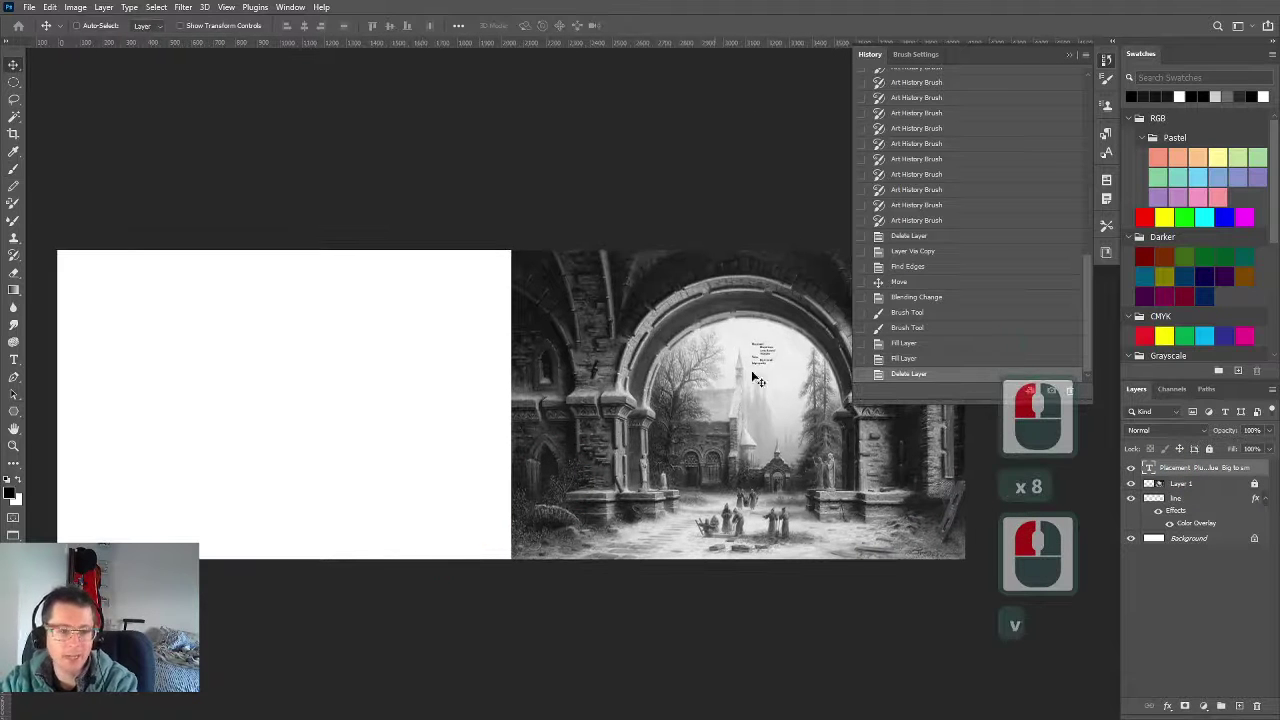
pyautogui.moveTo(765, 355)
pyautogui.mouseDown()
pyautogui.moveTo(389, 354)
pyautogui.moveTo(429, 314)
pyautogui.moveTo(355, 341)
pyautogui.moveTo(285, 416)
pyautogui.moveTo(271, 394)
pyautogui.moveTo(353, 385)
pyautogui.moveTo(323, 376)
pyautogui.mouseUp()
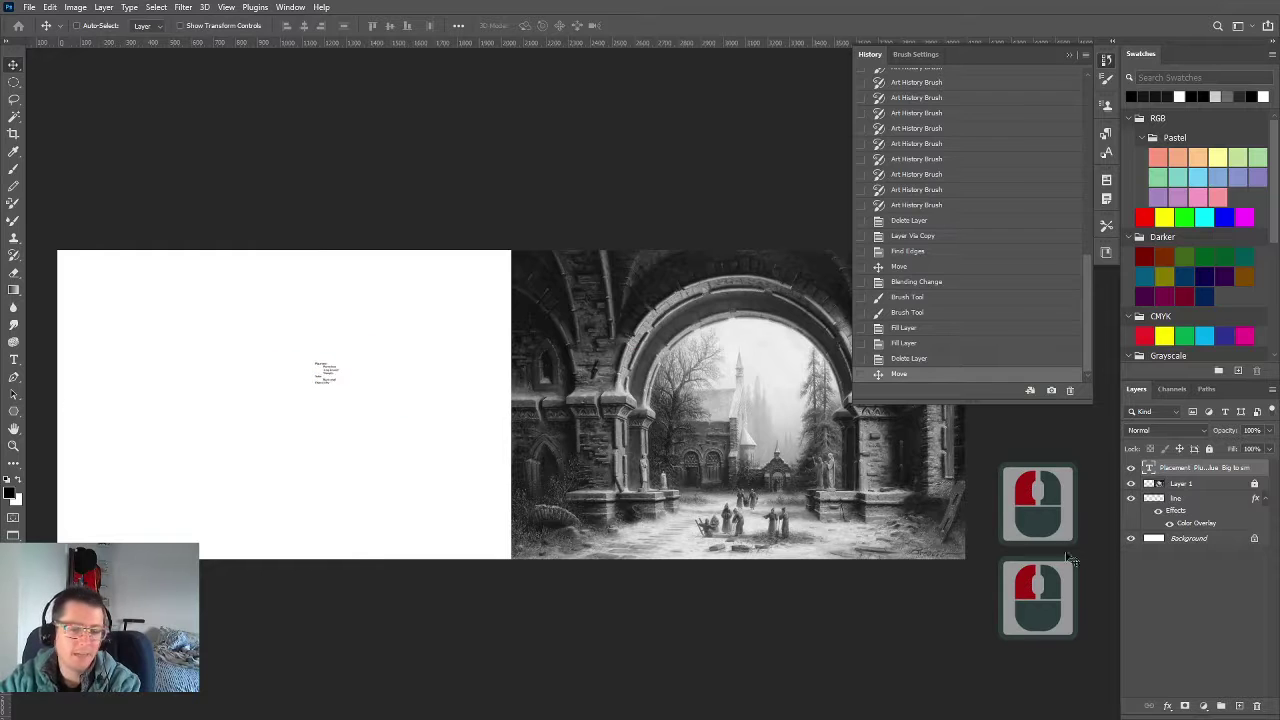
# Select the line layer for painting and shrink the brush to a fine sketching tip
pyautogui.click(1191, 503)
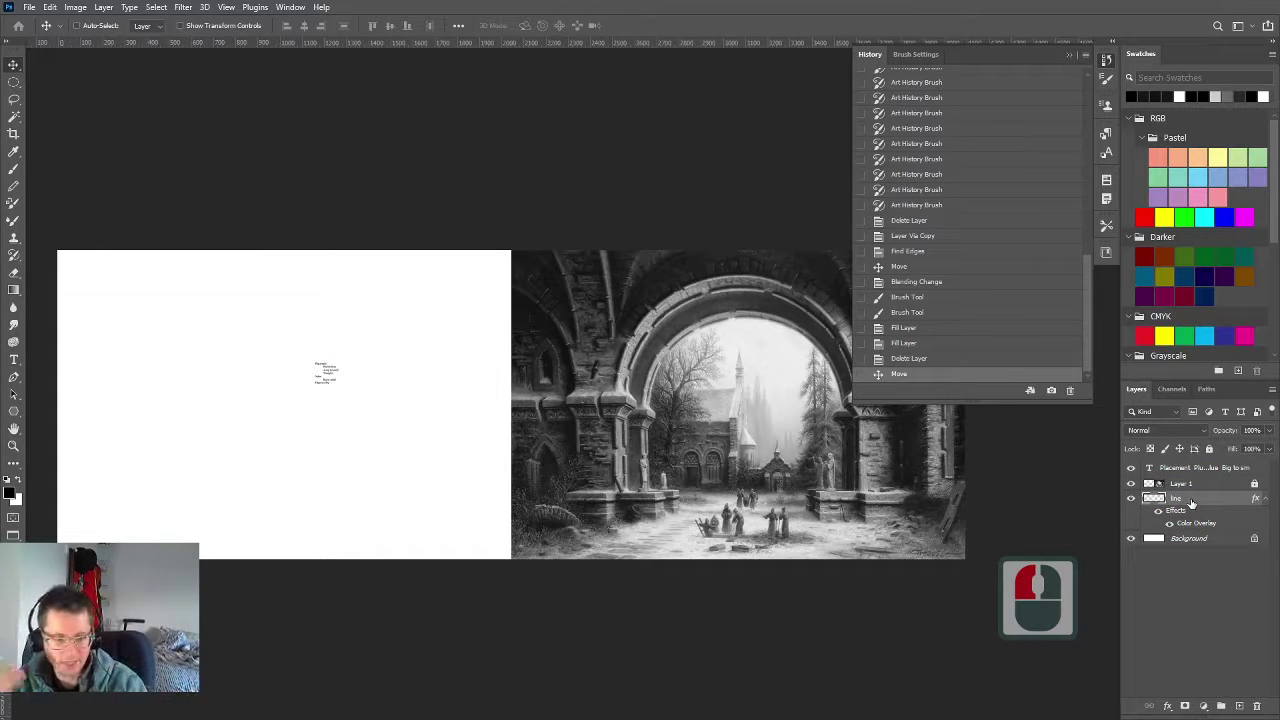
pyautogui.press('b')
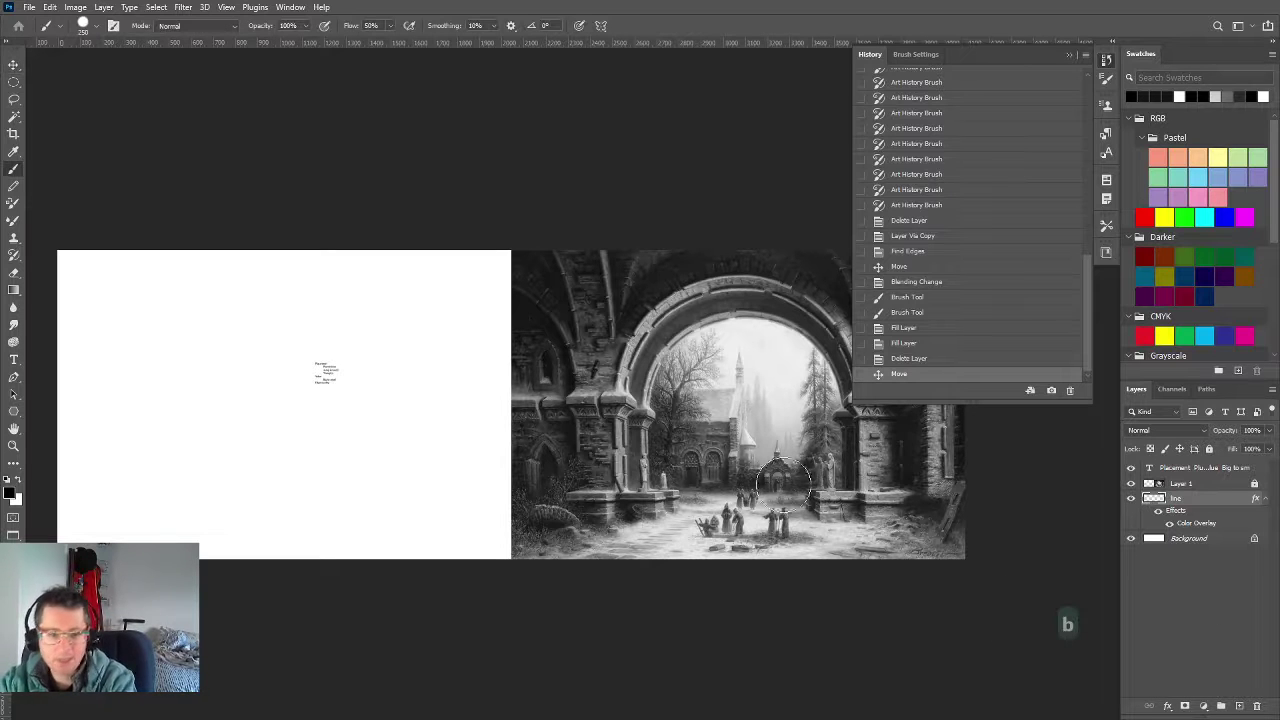
pyautogui.scroll(2, 433, 428)
pyautogui.scroll(-3, 434, 427)
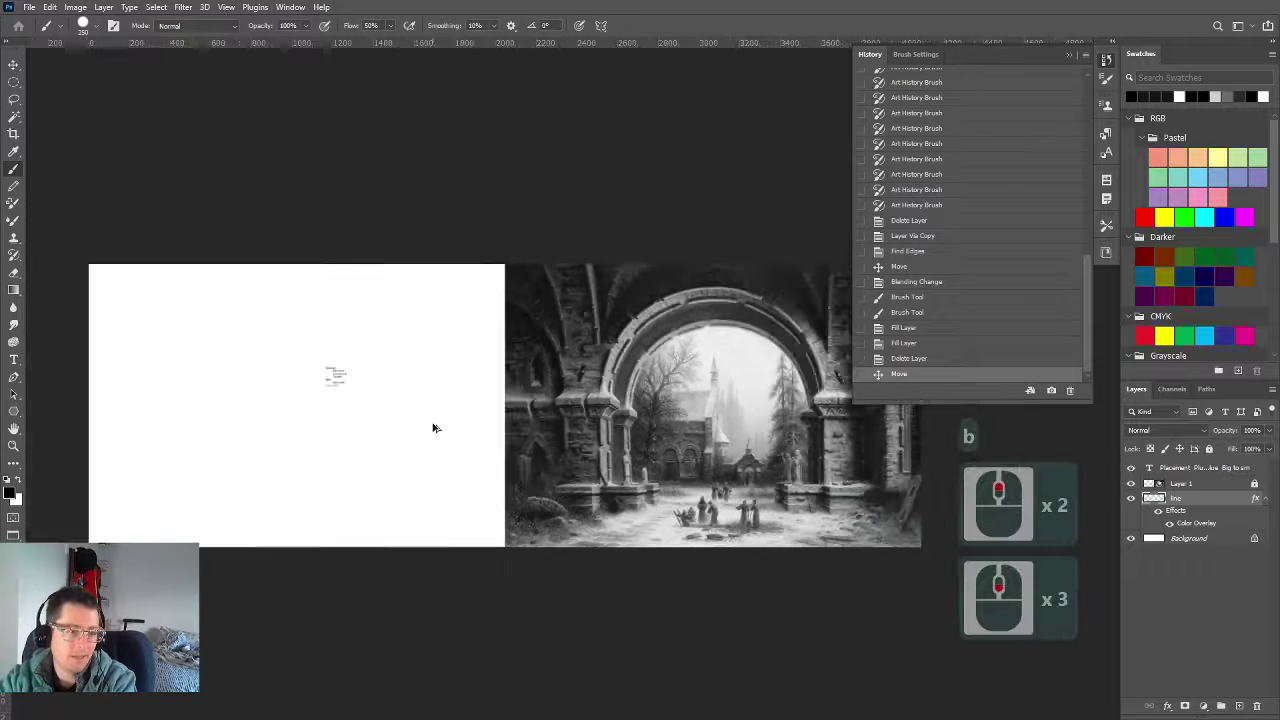
pyautogui.scroll(3, 456, 401)
pyautogui.press('space')
pyautogui.moveTo(605, 372)
pyautogui.mouseDown()
pyautogui.moveTo(653, 434)
pyautogui.moveTo(722, 412)
pyautogui.mouseUp()
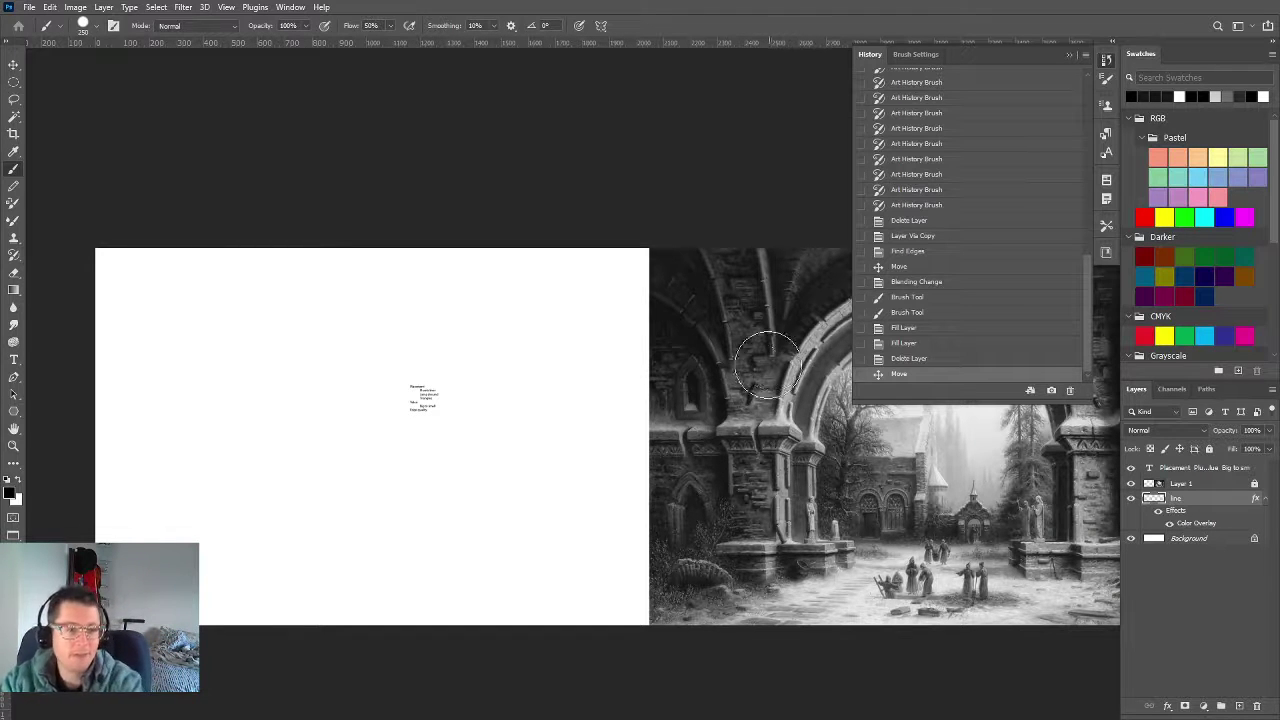
pyautogui.scroll(-1, 651, 371)
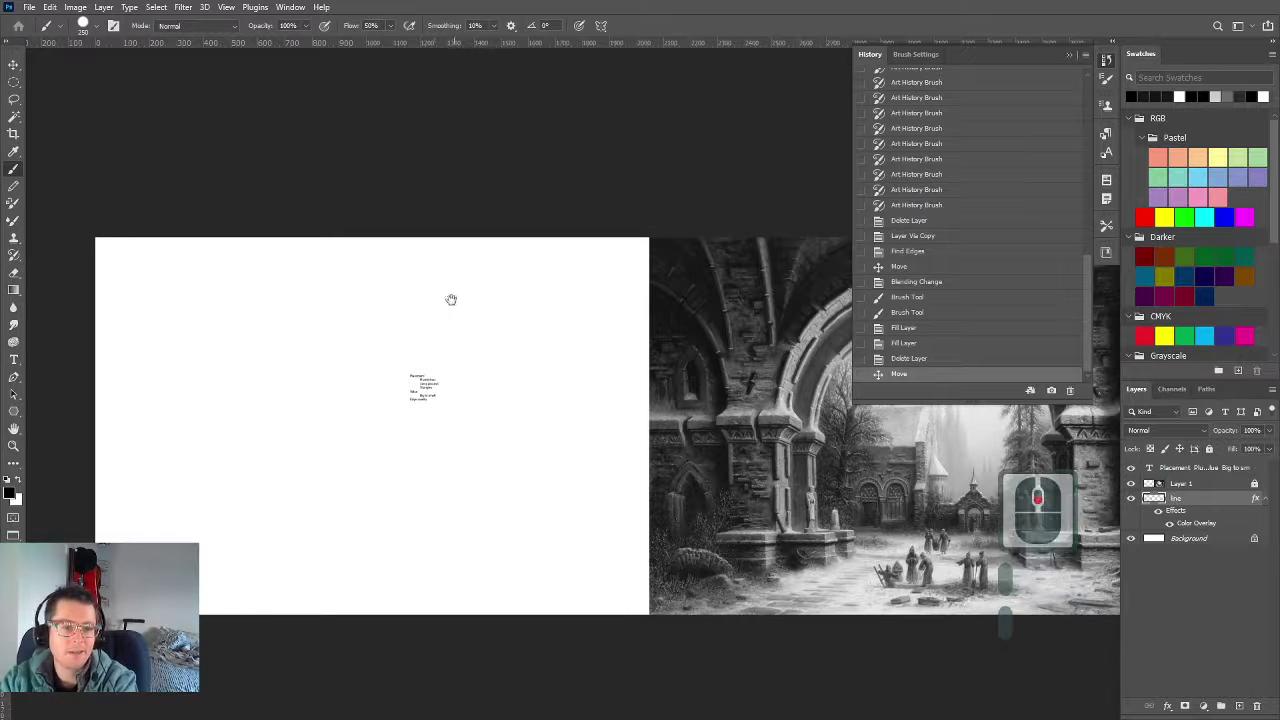
pyautogui.moveTo(451, 294); pyautogui.dragTo(260, 397)
pyautogui.press(']')
pyautogui.press(']')
pyautogui.press(']')
pyautogui.press(']')
pyautogui.press(']')
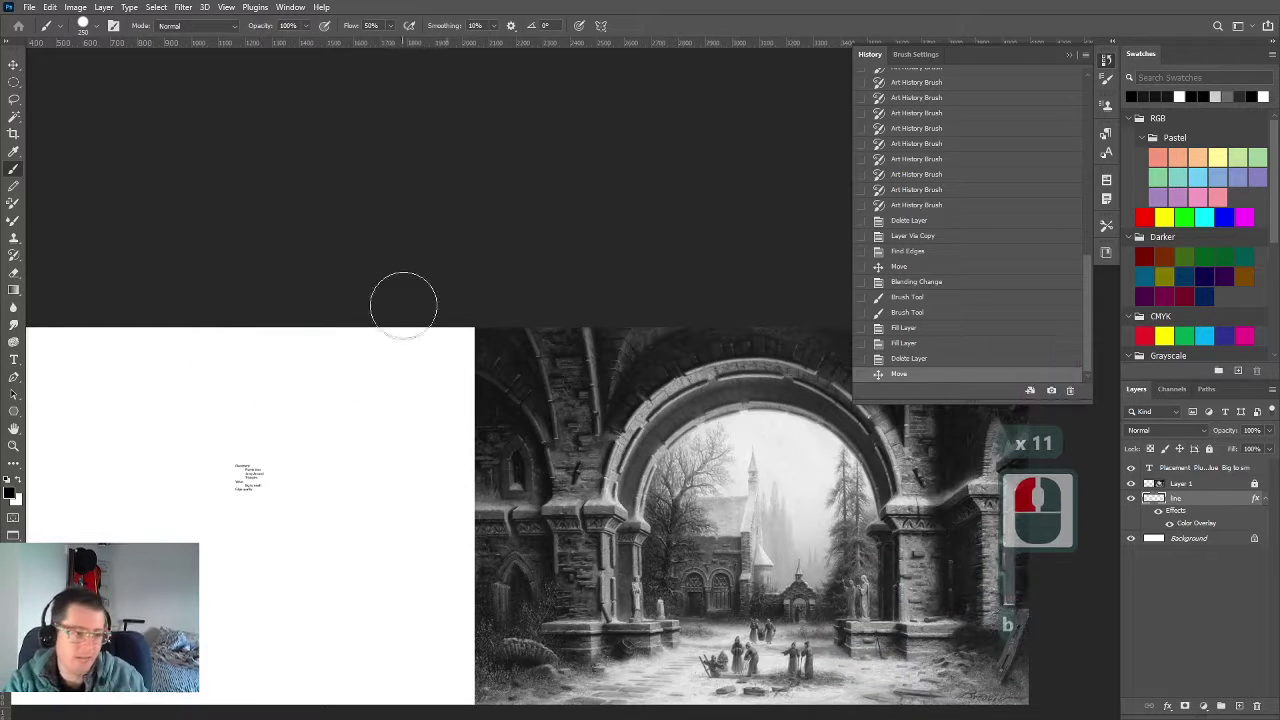
pyautogui.moveTo(329, 374); pyautogui.dragTo(371, 217)
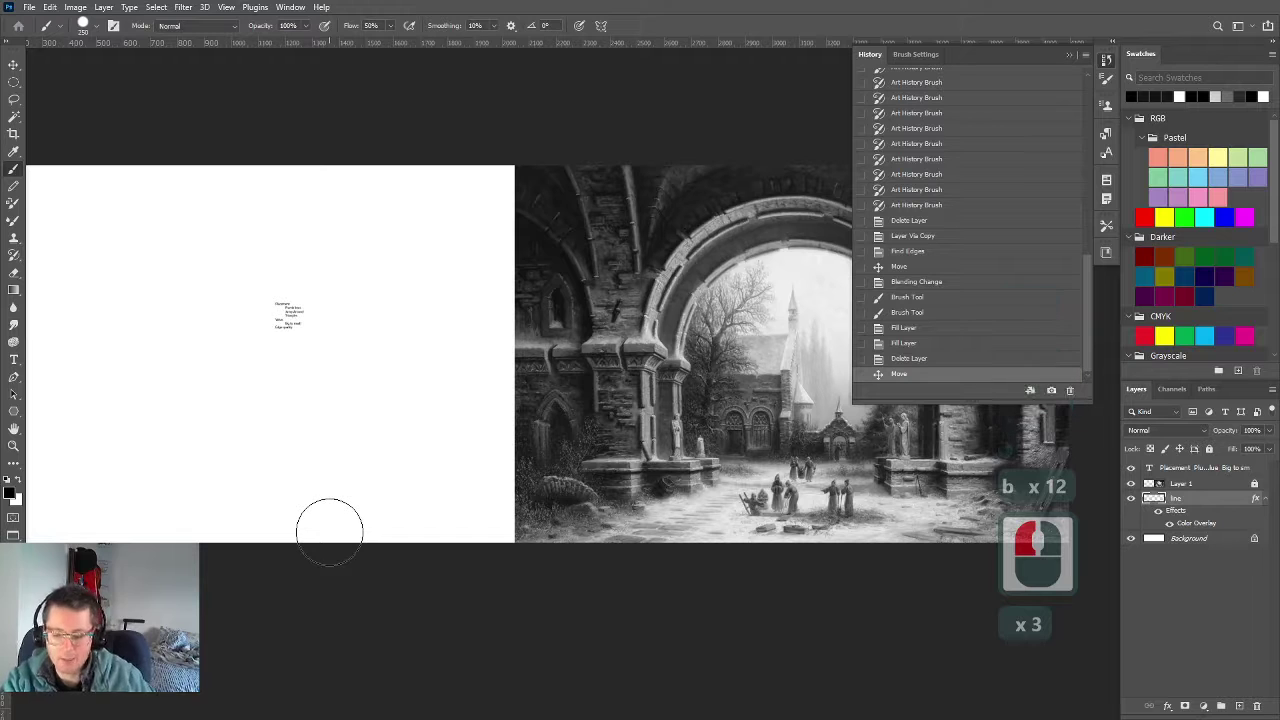
pyautogui.press('[')
pyautogui.press('[')
pyautogui.press('[')
pyautogui.press('[')
pyautogui.press('[')
pyautogui.press('[')
pyautogui.press('[')
pyautogui.press('[')
pyautogui.press('[')
pyautogui.press('[')
pyautogui.press('[')
pyautogui.press('[')
pyautogui.press('[')
pyautogui.press('[')
pyautogui.press('[')
pyautogui.press('[')
pyautogui.press('[')
pyautogui.press('[')
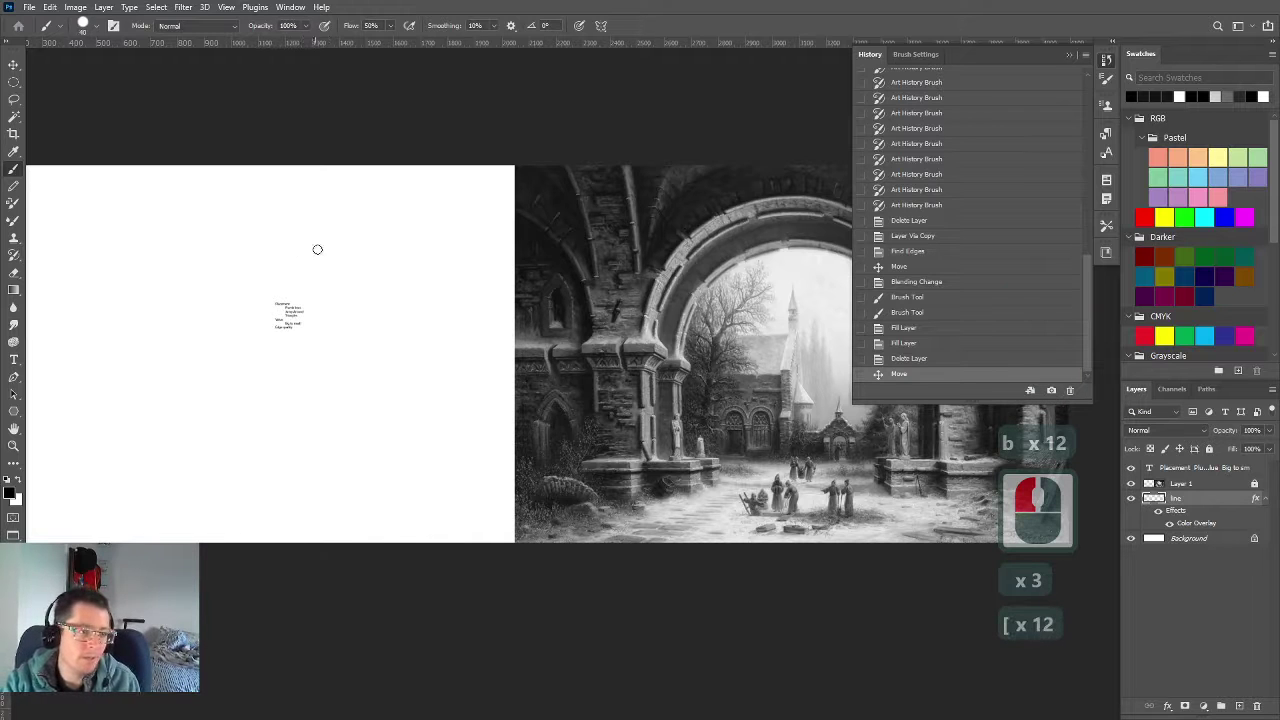
# Try two overlapping horizontal strokes above the text note on the line layer and undo them
pyautogui.moveTo(284, 220)
pyautogui.mouseDown()
pyautogui.moveTo(351, 224)
pyautogui.moveTo(238, 222)
pyautogui.mouseUp()
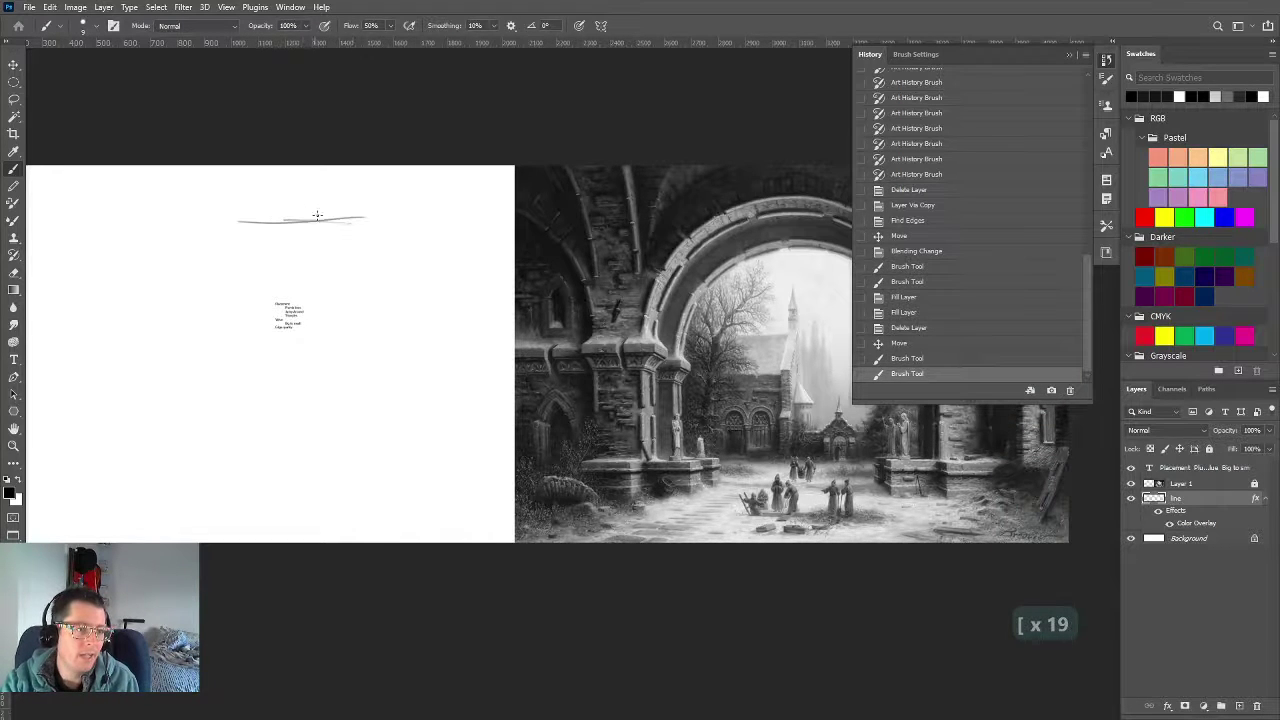
pyautogui.hotkey('ctrl', 'z')
pyautogui.hotkey('ctrl', 'z')
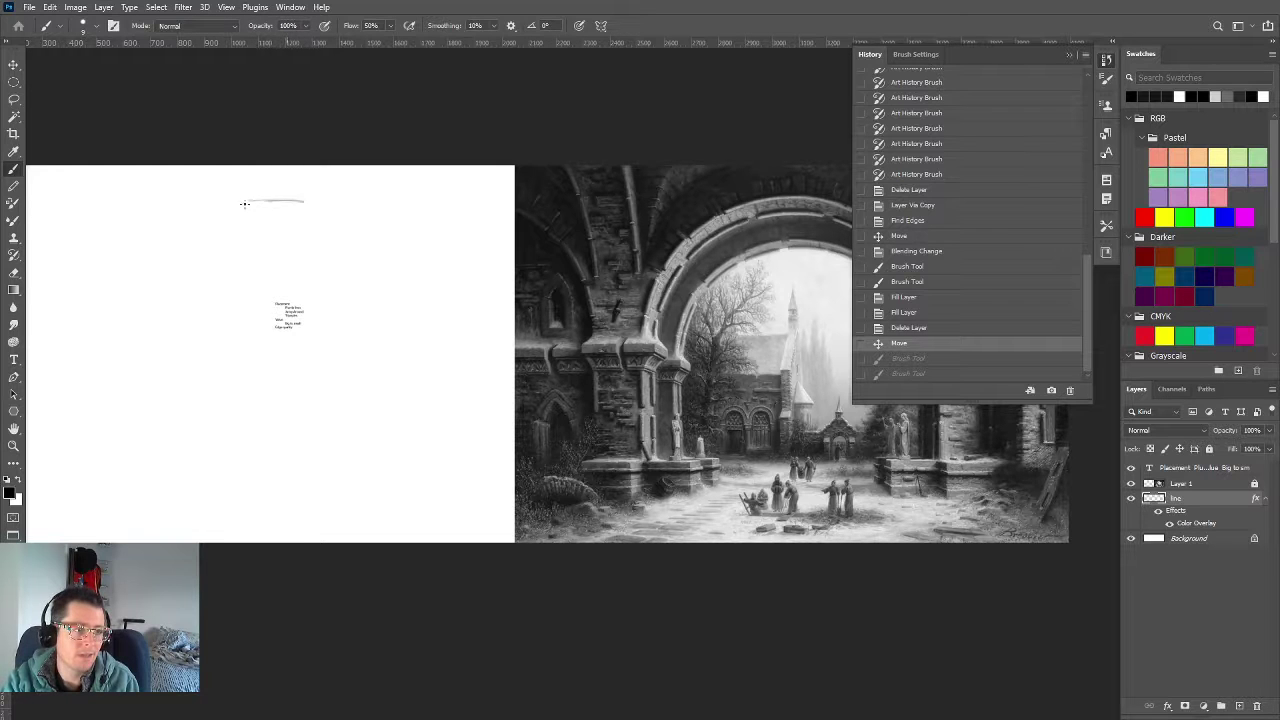
# Sketch two separate horizontal lines, one below the other, above the text note with overlapping fine brush strokes on the line layer
pyautogui.hotkey('ctrl', 'shift', 'z')
pyautogui.hotkey('ctrl', 'shift', 'z')
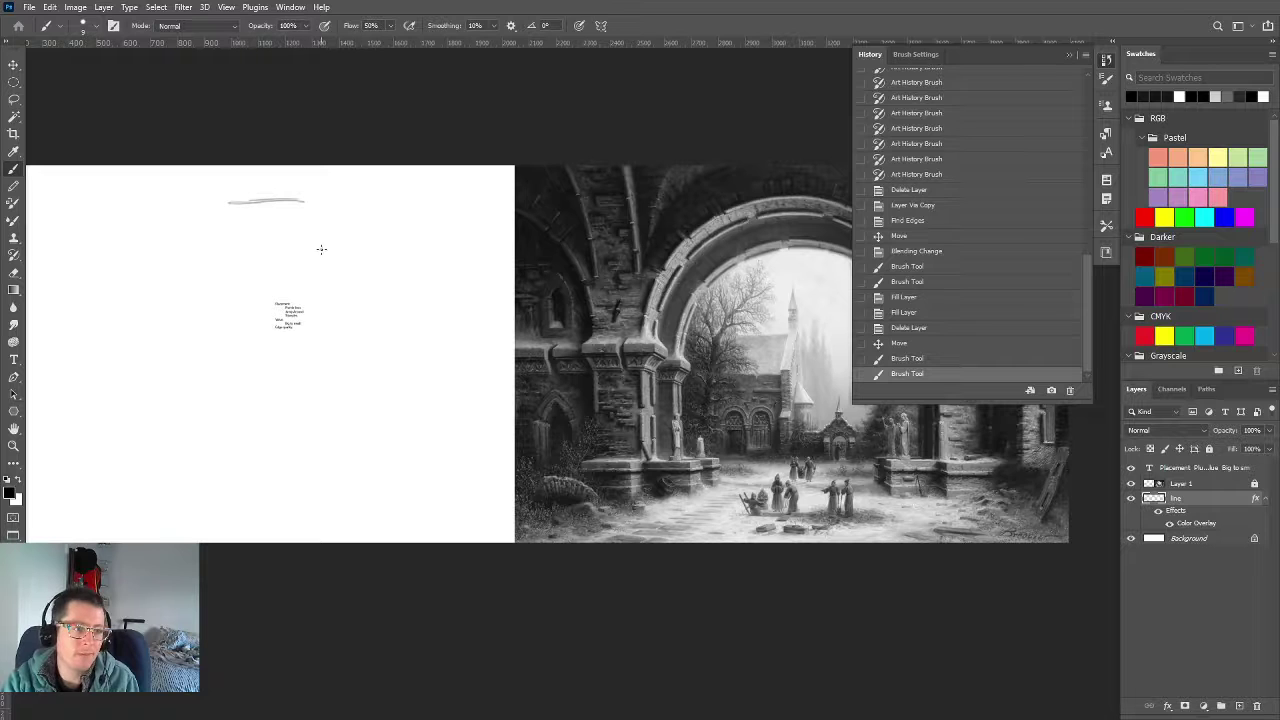
pyautogui.moveTo(321, 249)
pyautogui.mouseDown()
pyautogui.moveTo(206, 248)
pyautogui.moveTo(211, 306)
pyautogui.moveTo(266, 383)
pyautogui.moveTo(443, 480)
pyautogui.moveTo(428, 447)
pyautogui.moveTo(410, 446)
pyautogui.mouseUp()
pyautogui.press('space')
pyautogui.moveTo(343, 469); pyautogui.dragTo(414, 405)
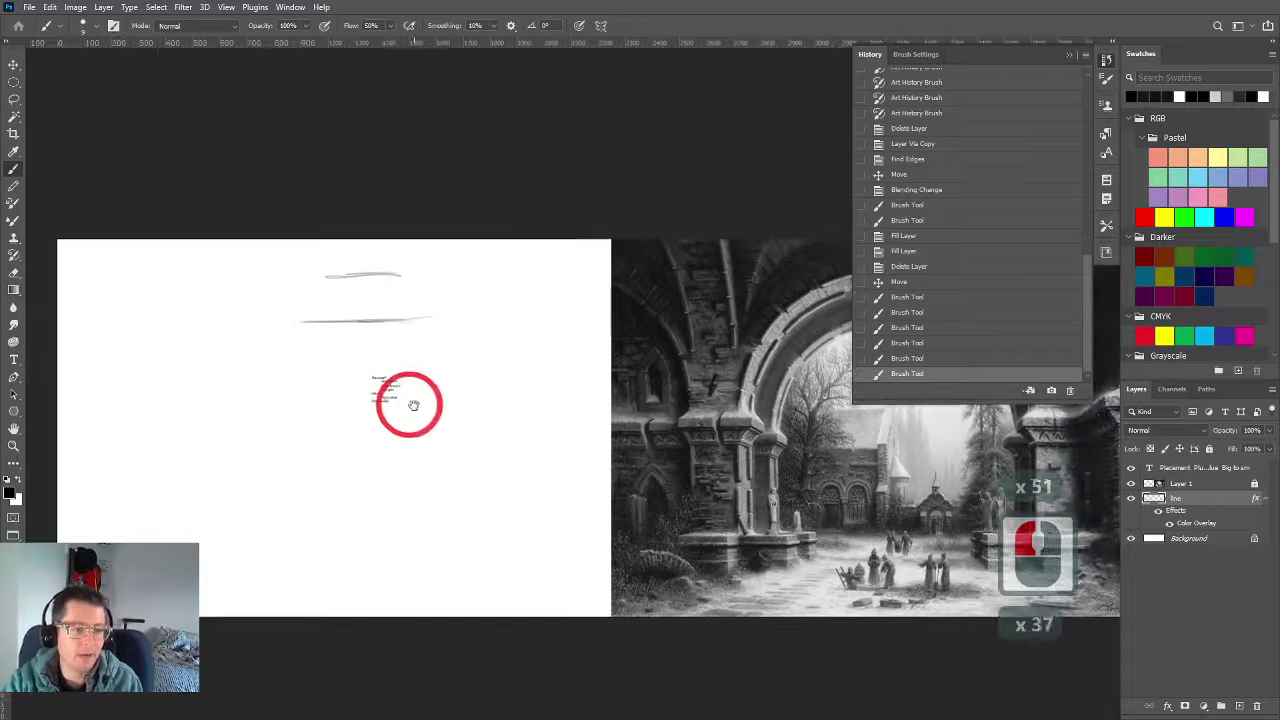
# Draw two parallel straight horizontal lines, one just above the other, across the blank canvas half below the text note
pyautogui.click(413, 405)
pyautogui.click(611, 432)
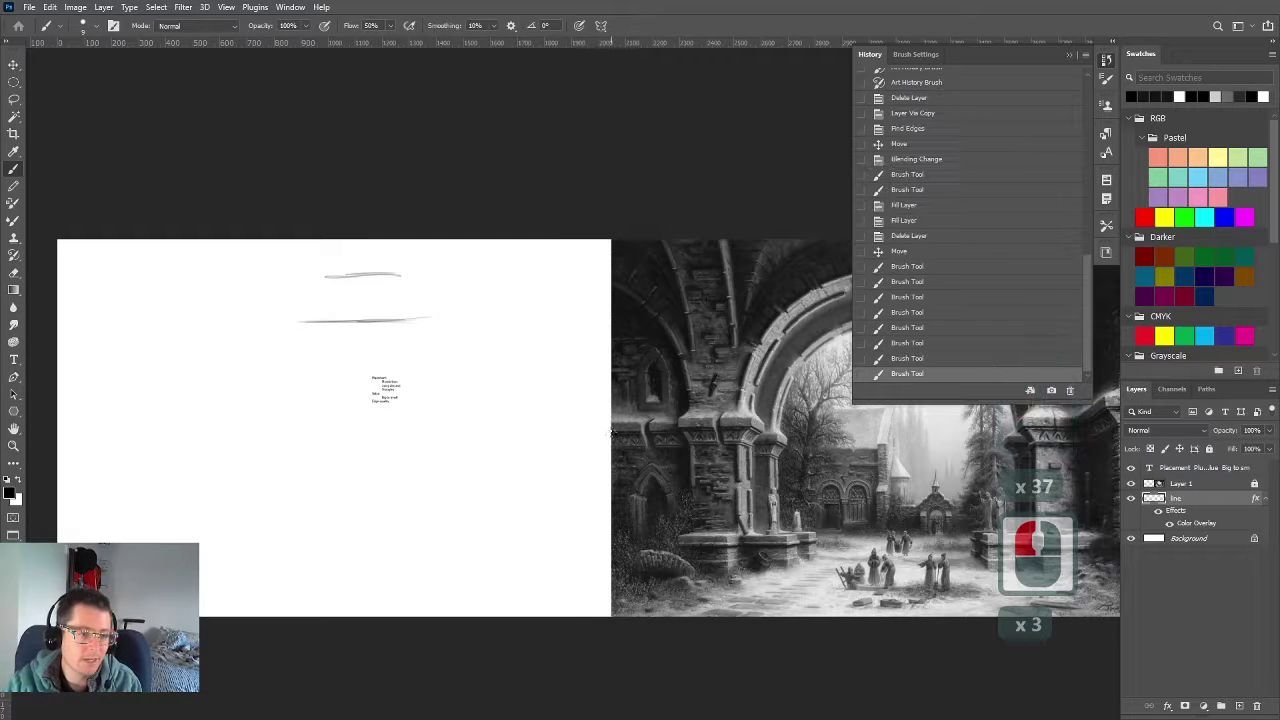
pyautogui.keyDown('shift'); pyautogui.click(181, 431); pyautogui.keyUp('shift')
pyautogui.moveTo(612, 432); pyautogui.dragTo(50, 434)
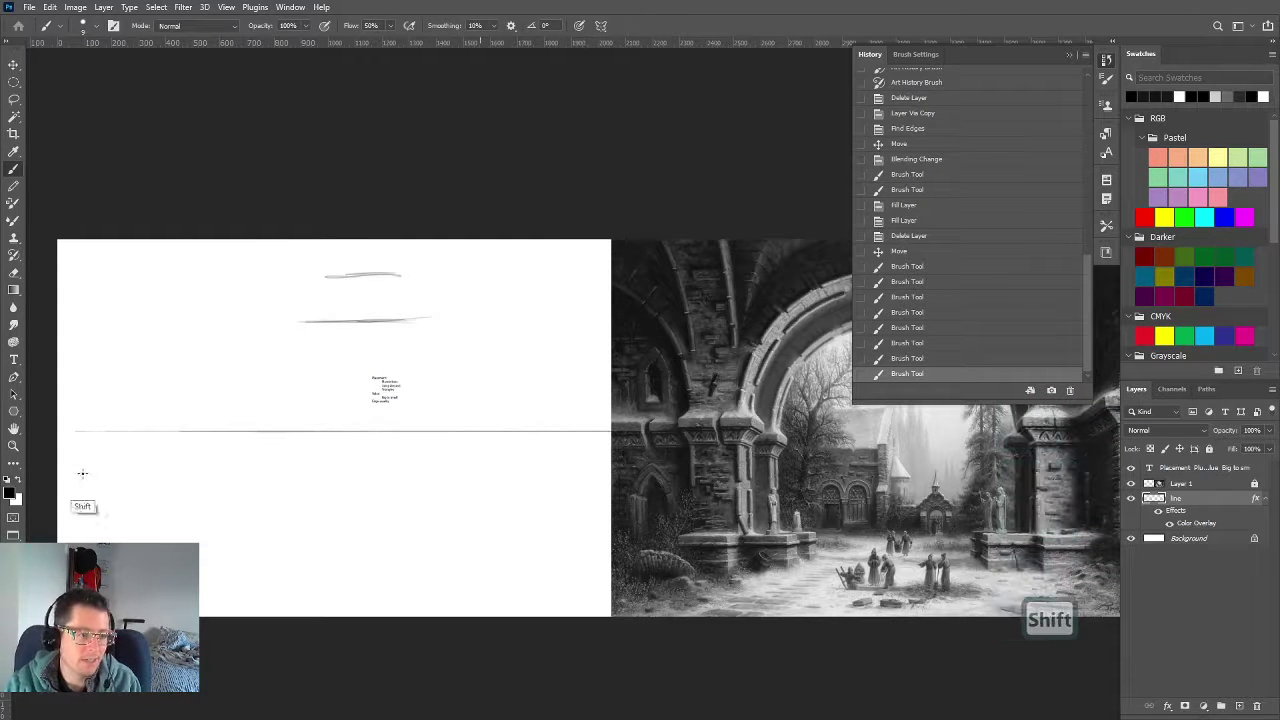
pyautogui.click(604, 421)
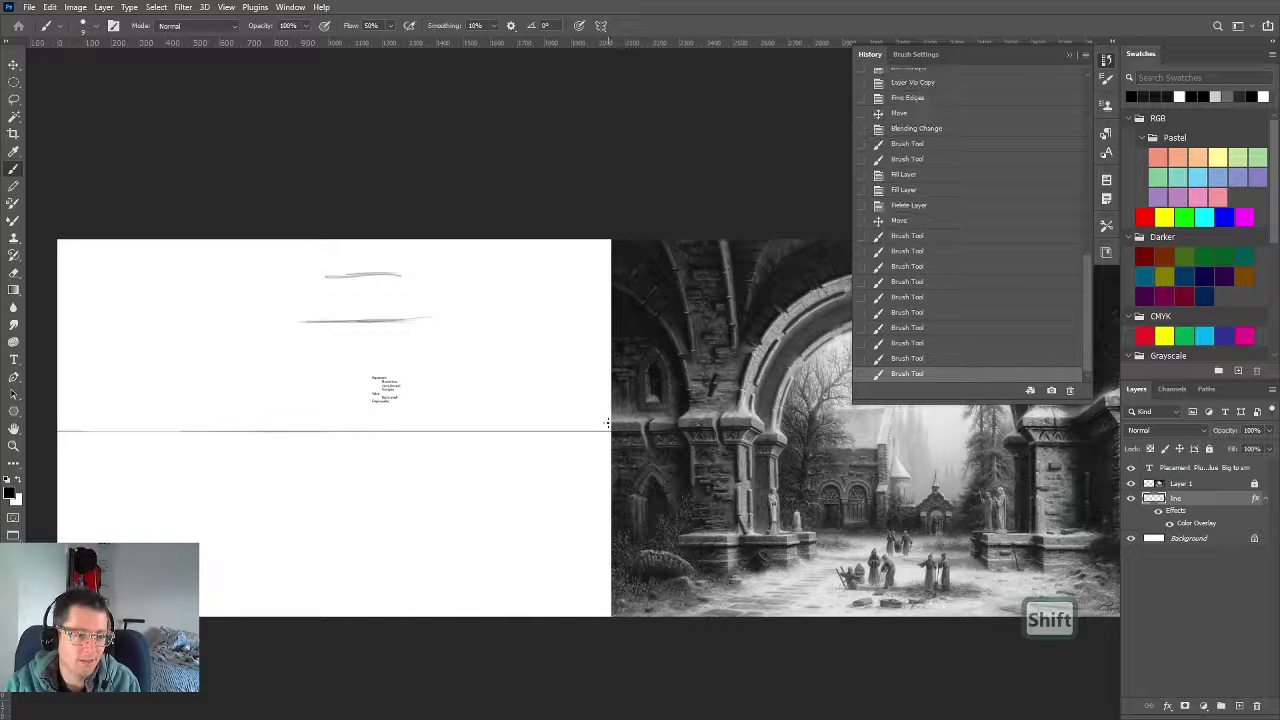
pyautogui.keyDown('shift'); pyautogui.click(65, 423); pyautogui.keyUp('shift')
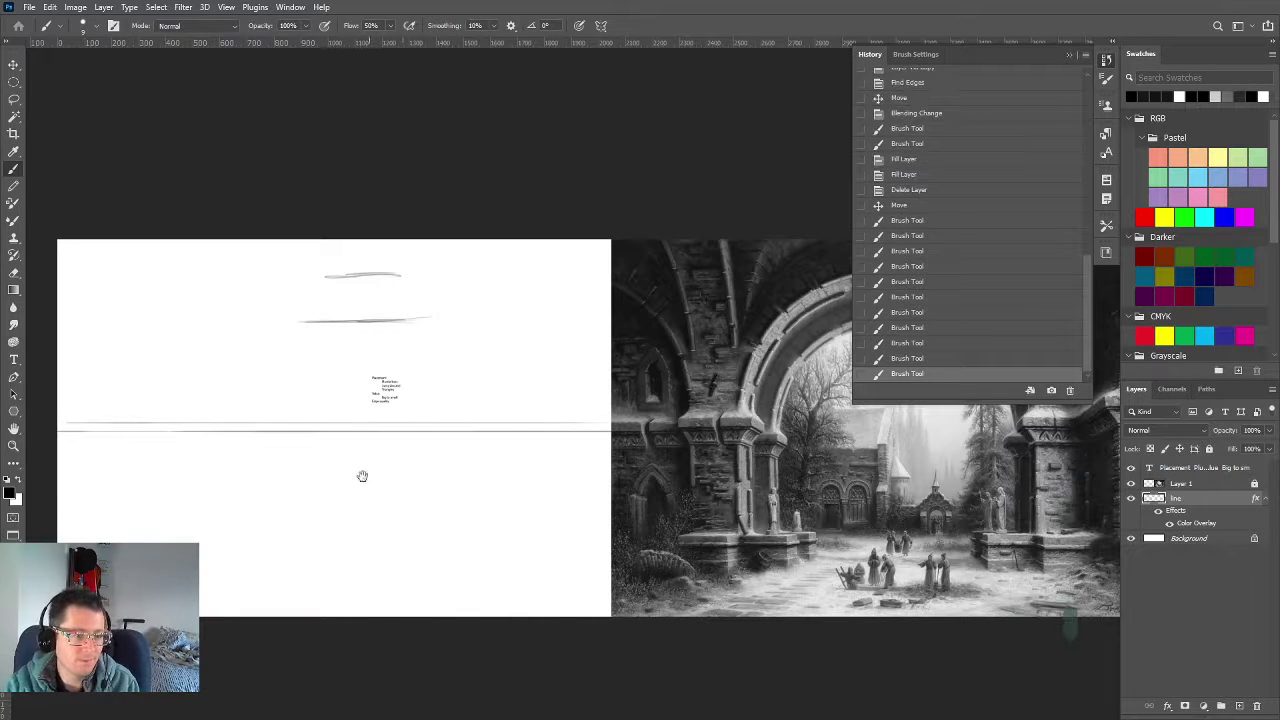
# Erase most of the two long lines with the large Eraser and return to the Brush tool
pyautogui.moveTo(357, 470); pyautogui.dragTo(411, 500)
pyautogui.press('e')
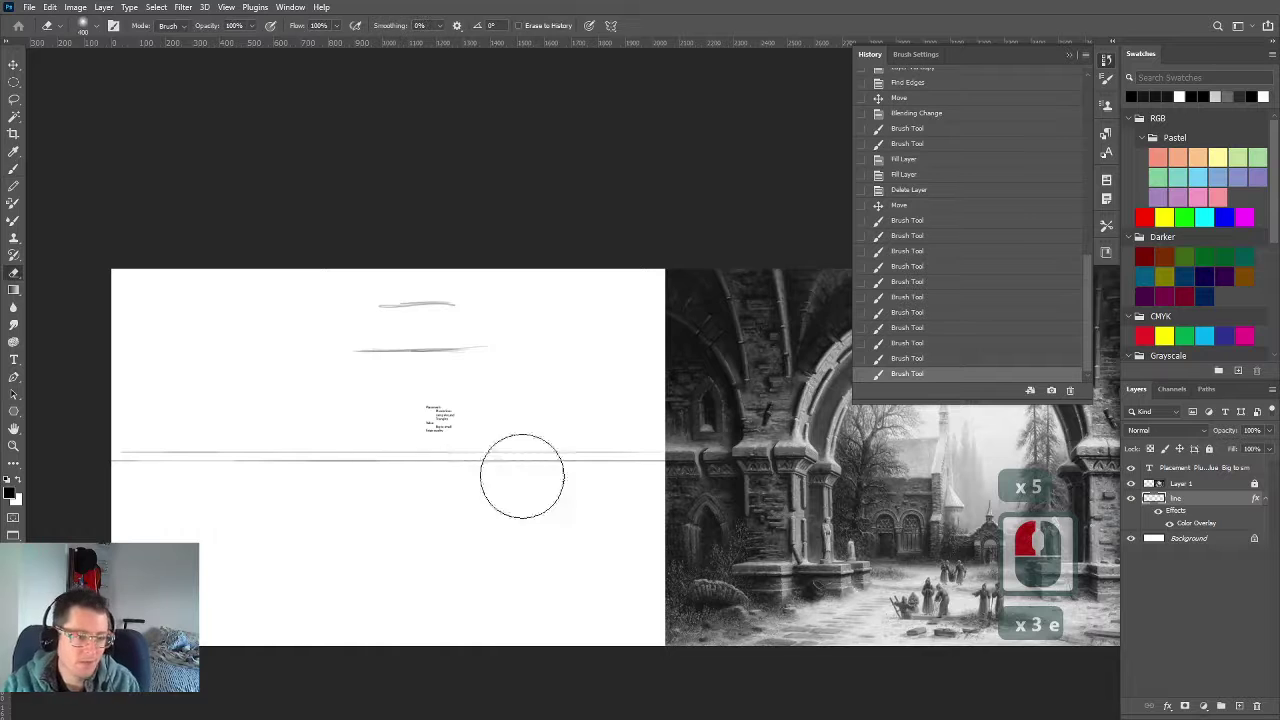
pyautogui.moveTo(641, 445)
pyautogui.mouseDown()
pyautogui.moveTo(626, 429)
pyautogui.moveTo(452, 488)
pyautogui.moveTo(342, 502)
pyautogui.moveTo(286, 520)
pyautogui.moveTo(277, 537)
pyautogui.mouseUp()
pyautogui.press('space')
pyautogui.moveTo(443, 560)
pyautogui.mouseDown()
pyautogui.moveTo(419, 537)
pyautogui.moveTo(379, 656)
pyautogui.moveTo(384, 643)
pyautogui.mouseUp()
pyautogui.press('b')
pyautogui.press('space')
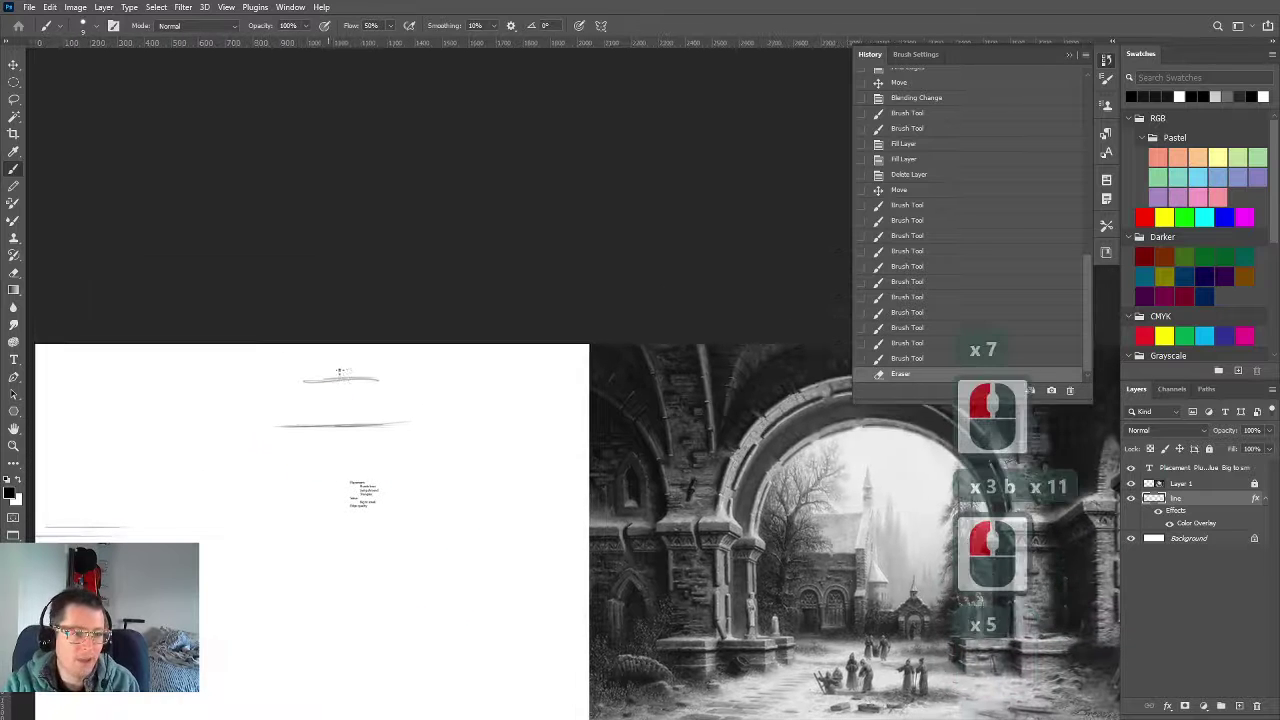
# Place three horizontal guides, one at each of the two short sketched lines and one level with the reference's column capitals
pyautogui.click(503, 497)
pyautogui.click(436, 190)
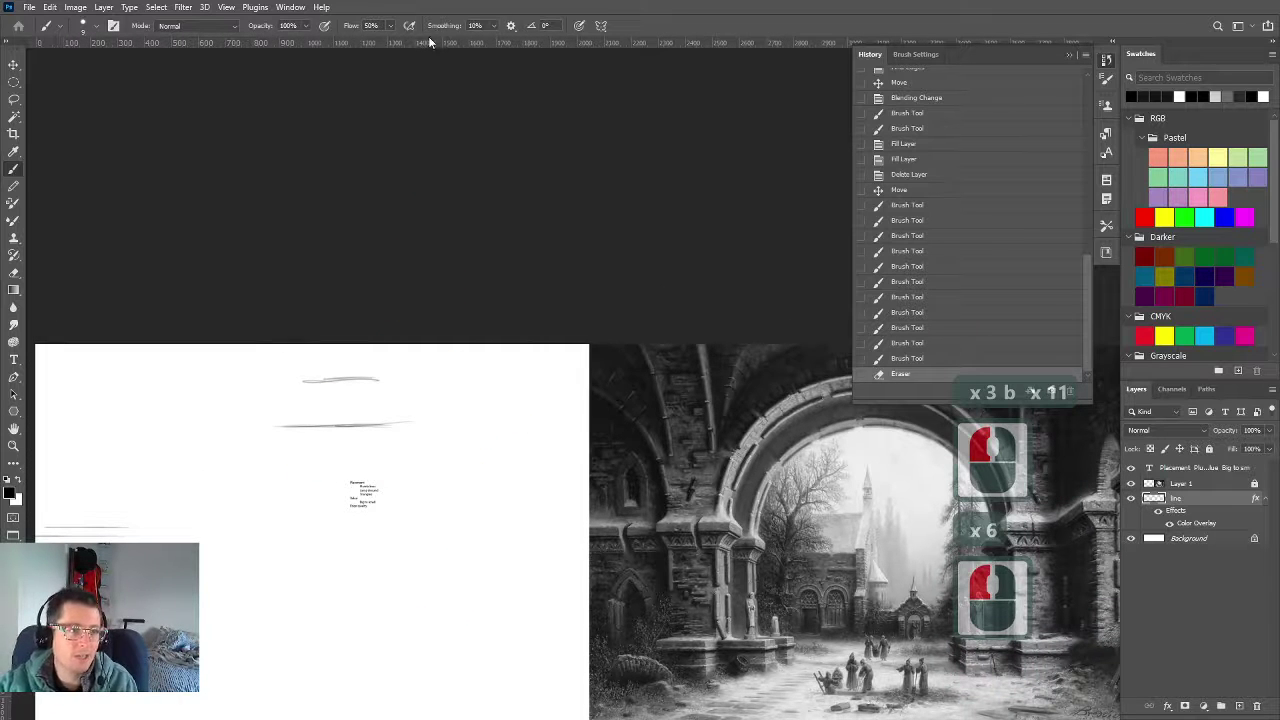
pyautogui.moveTo(429, 42); pyautogui.dragTo(506, 378)
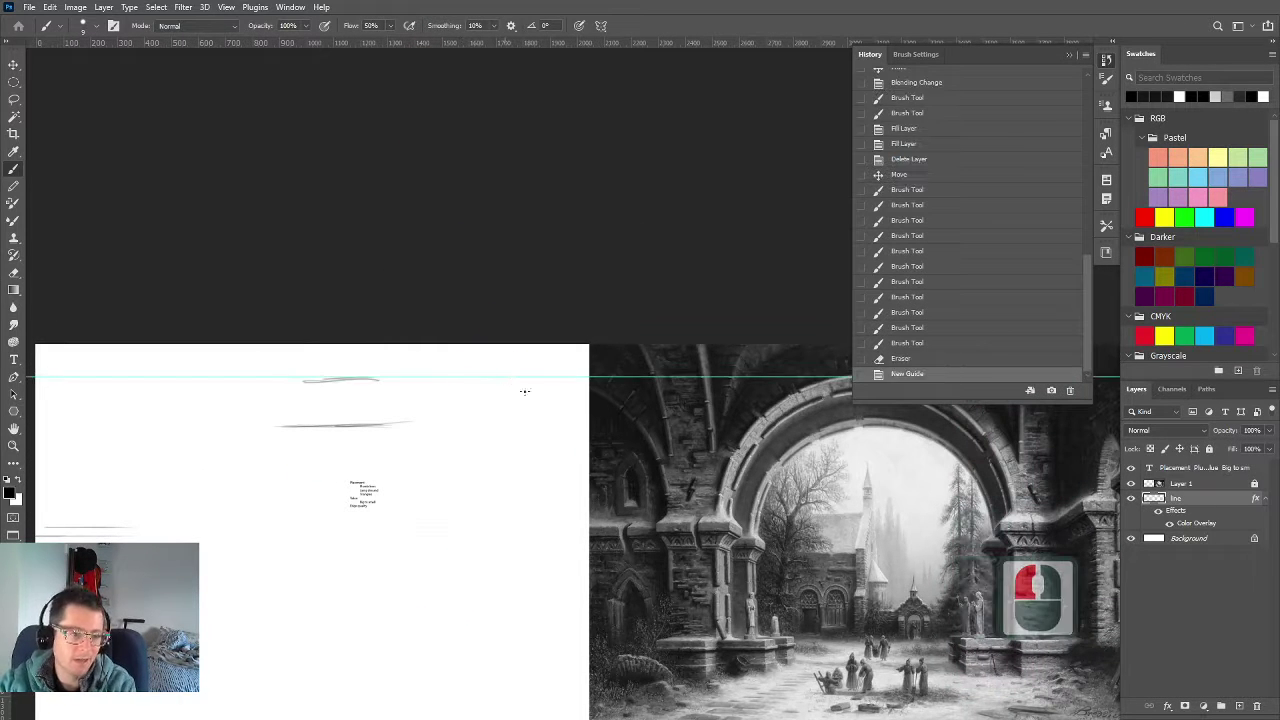
pyautogui.hscroll(5, 471, 434)
pyautogui.scroll(3, 423, 406)
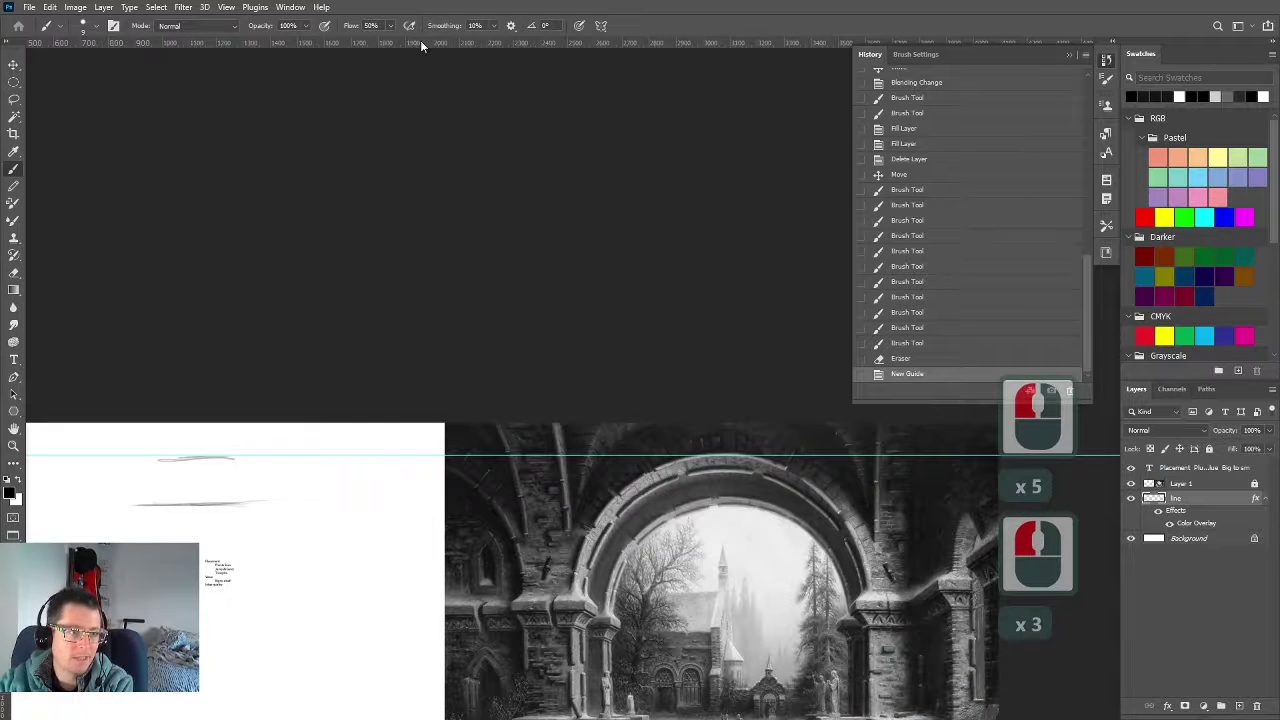
pyautogui.moveTo(421, 45); pyautogui.dragTo(530, 503)
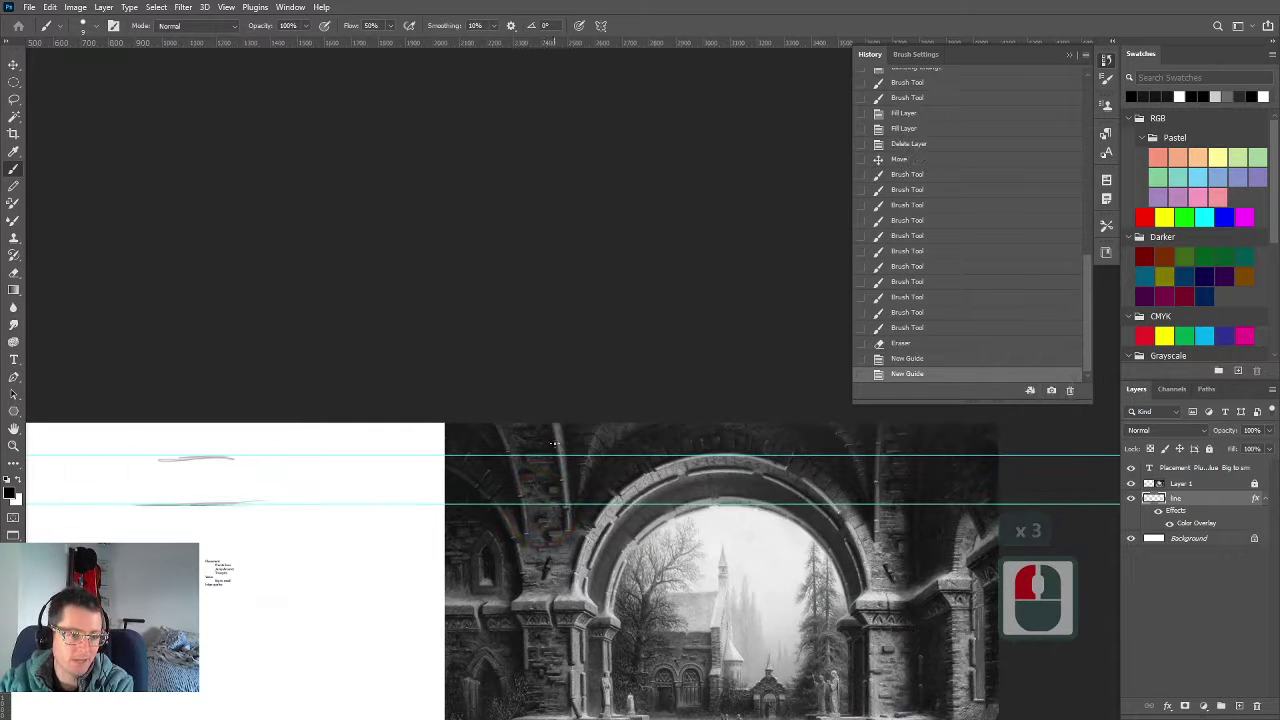
pyautogui.moveTo(503, 45); pyautogui.dragTo(590, 598)
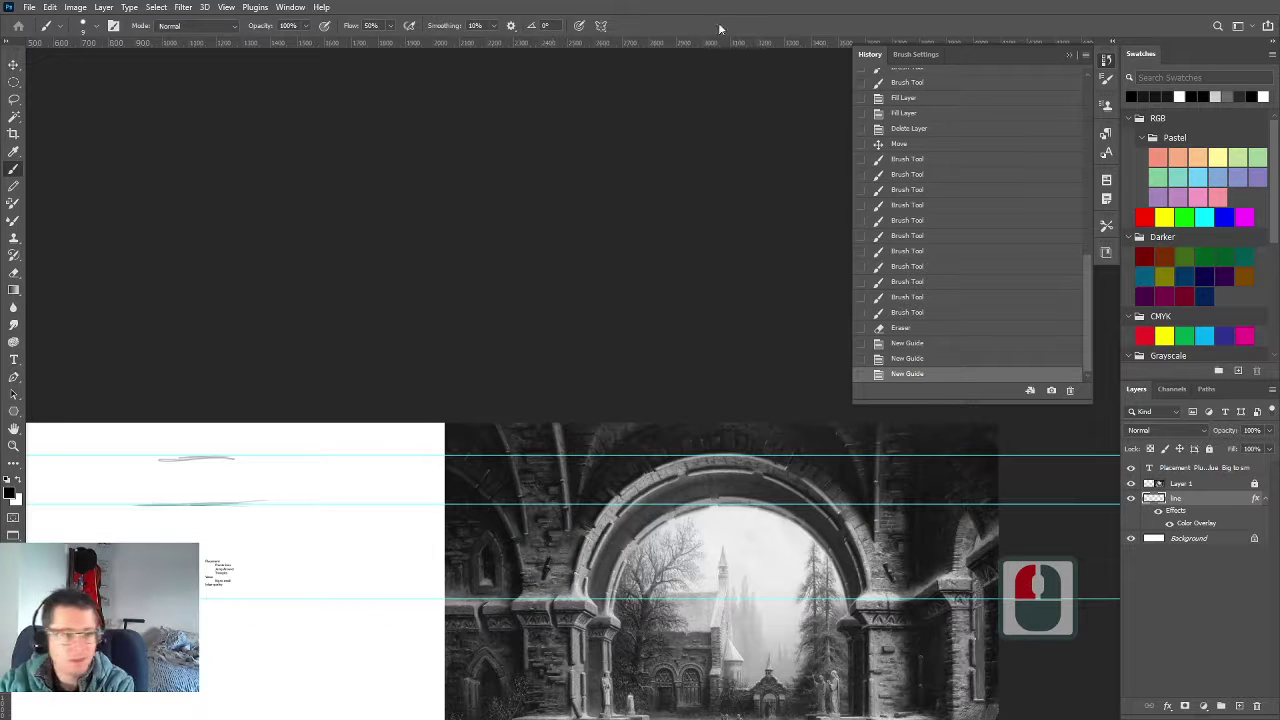
# Remove the three horizontal guides from the document
pyautogui.keyDown('alt'); pyautogui.scroll(-2, 485, 450); pyautogui.keyUp('alt')
pyautogui.scroll(-4, 430, 450)
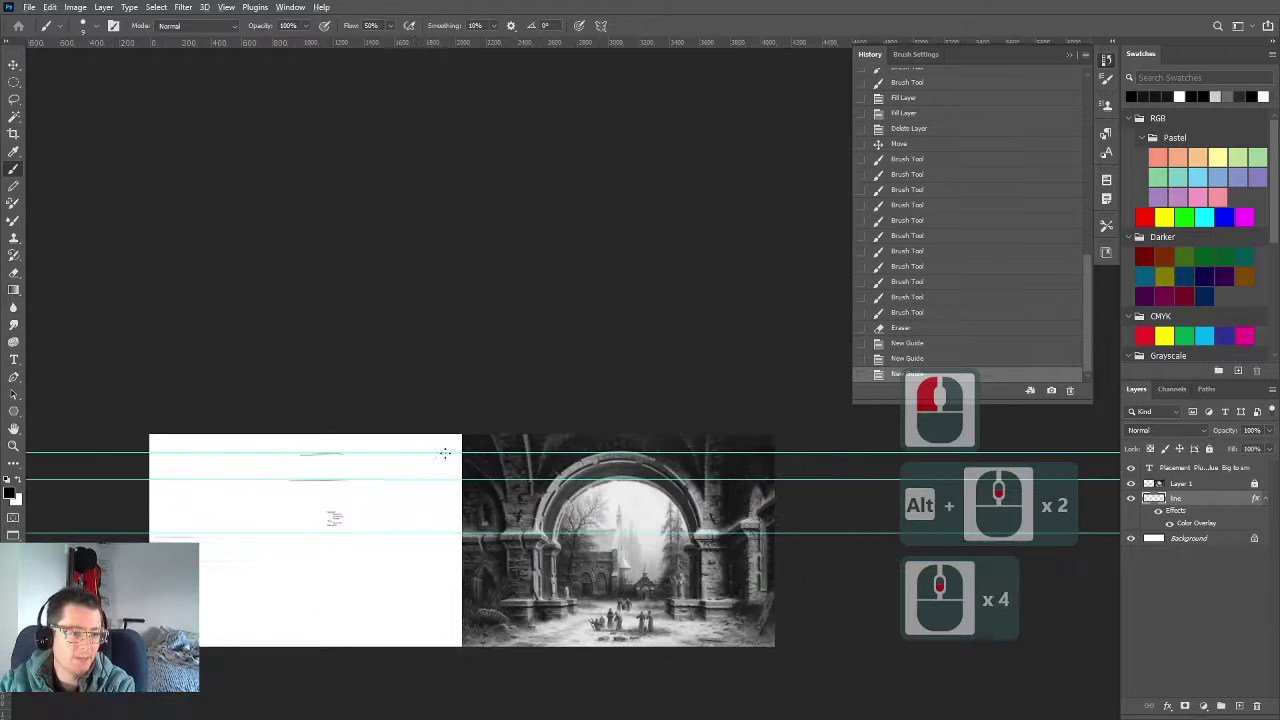
pyautogui.keyDown('ctrl'); pyautogui.moveTo(419, 451); pyautogui.dragTo(429, 23); pyautogui.keyUp('ctrl')
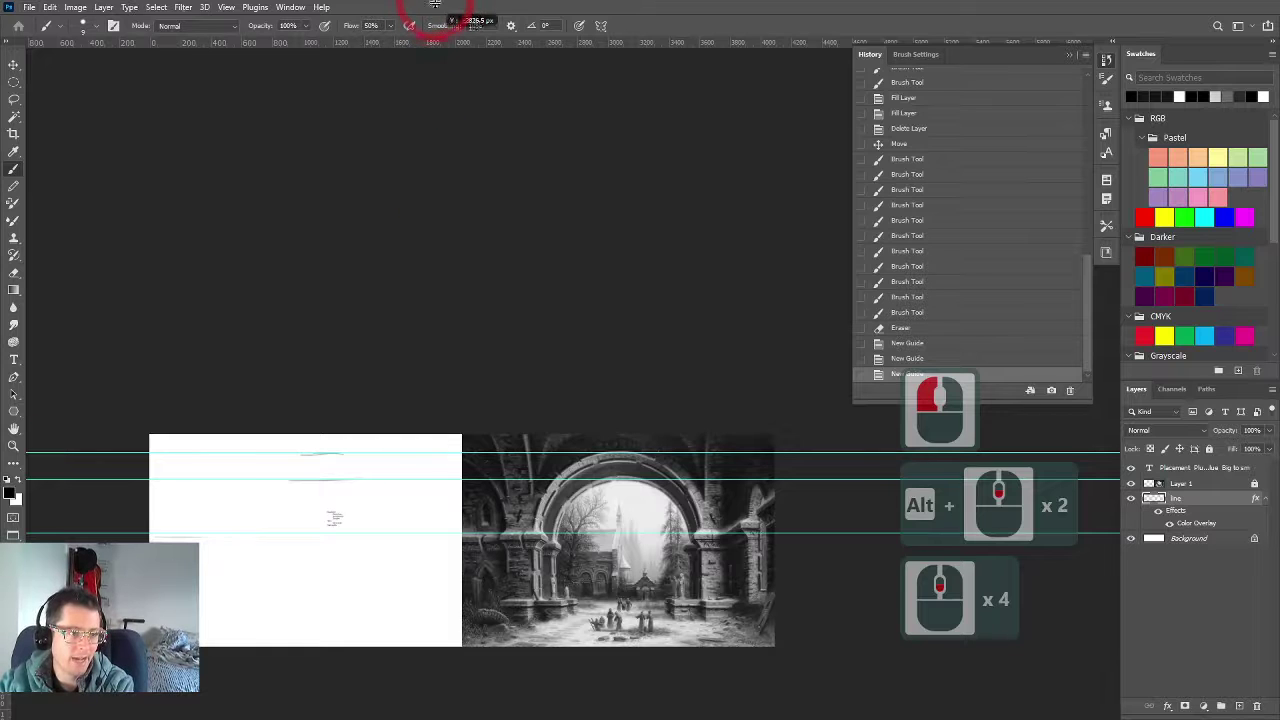
pyautogui.keyDown('ctrl'); pyautogui.moveTo(447, 481); pyautogui.dragTo(429, 20); pyautogui.keyUp('ctrl')
pyautogui.keyDown('ctrl'); pyautogui.moveTo(401, 532); pyautogui.dragTo(428, 17); pyautogui.keyUp('ctrl')
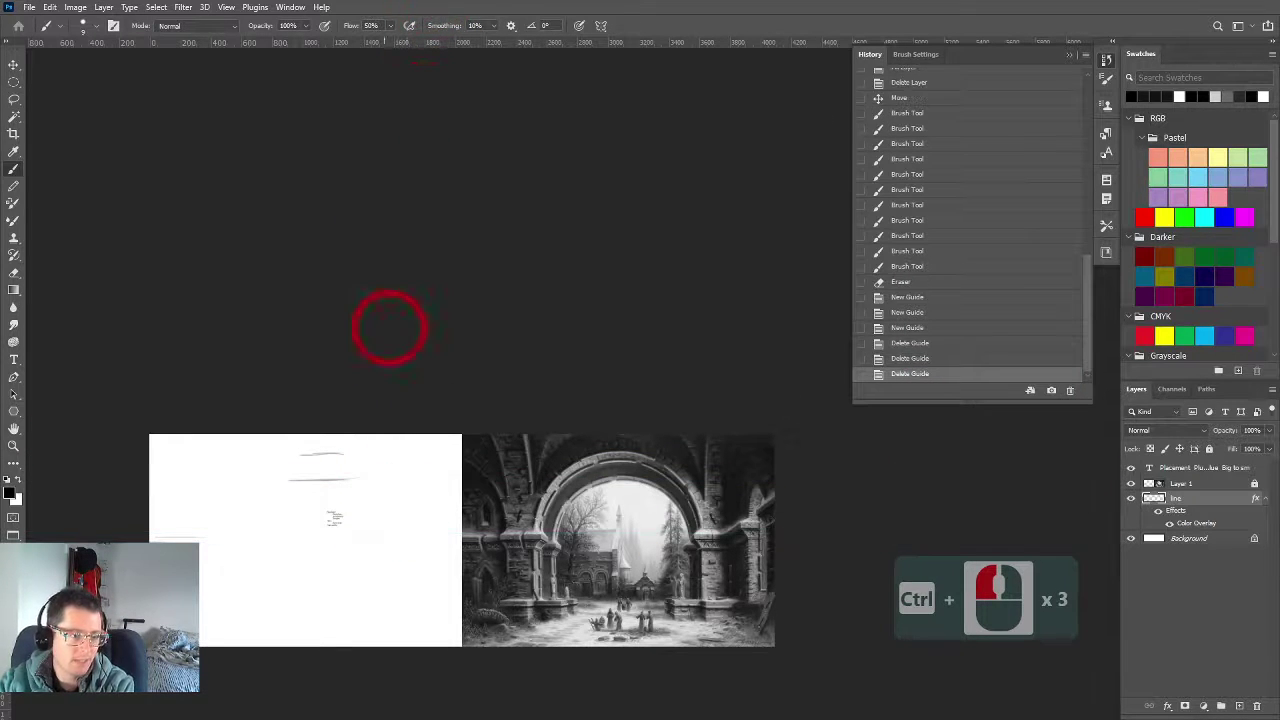
# Sketch a small slanted stem with a curved cap near the lower-right corner of the blank canvas half
pyautogui.scroll(6, 294, 515)
pyautogui.moveTo(388, 396); pyautogui.dragTo(230, 361)
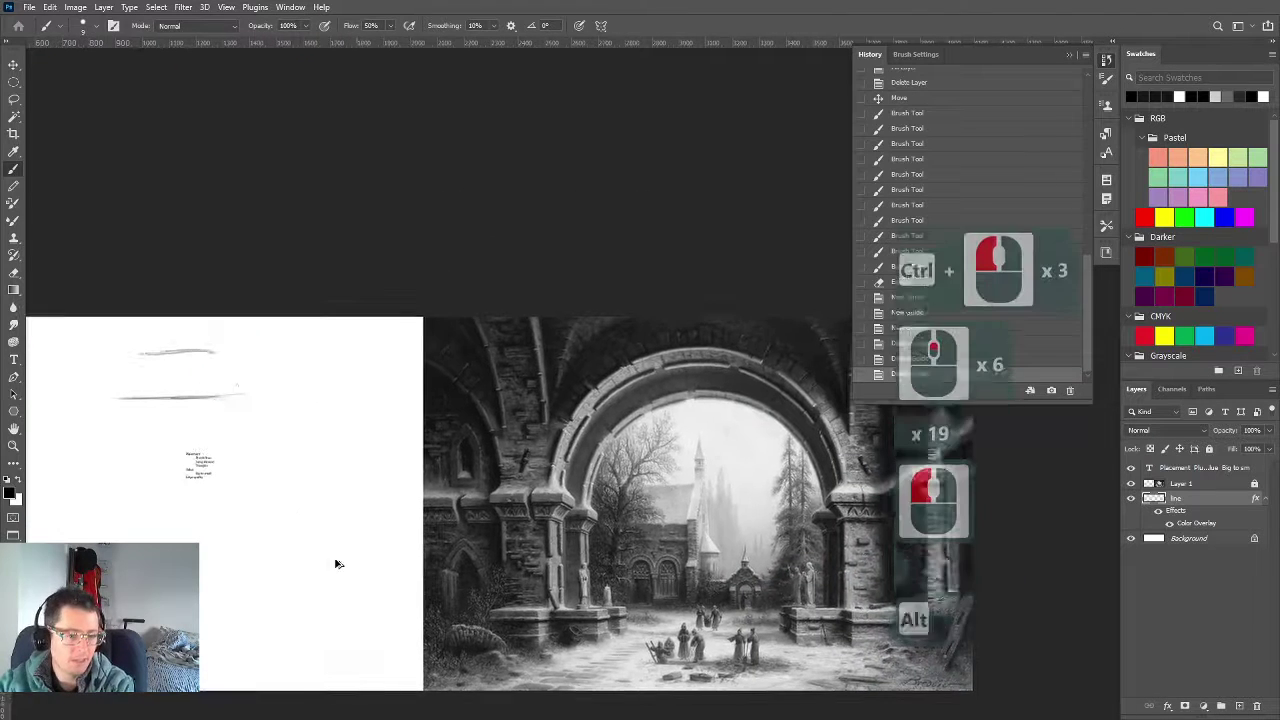
pyautogui.scroll(-3, 362, 560)
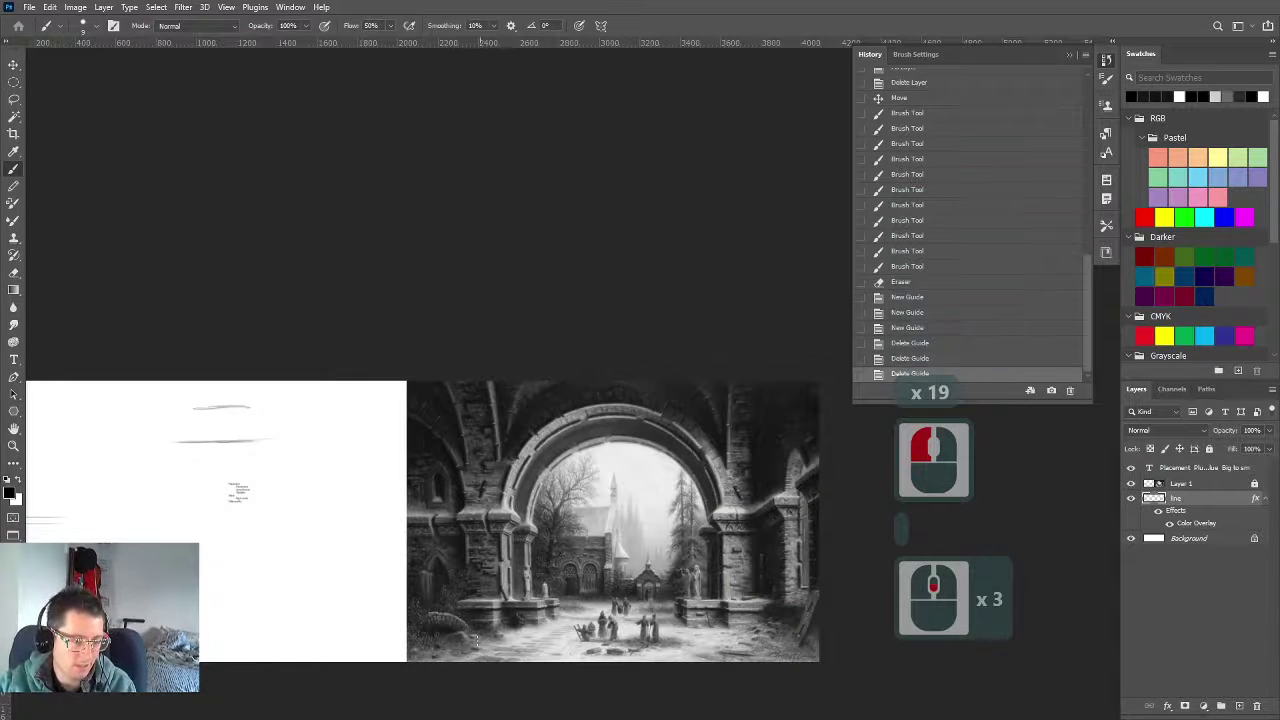
pyautogui.moveTo(345, 637)
pyautogui.mouseDown()
pyautogui.moveTo(363, 638)
pyautogui.moveTo(343, 642)
pyautogui.mouseUp()
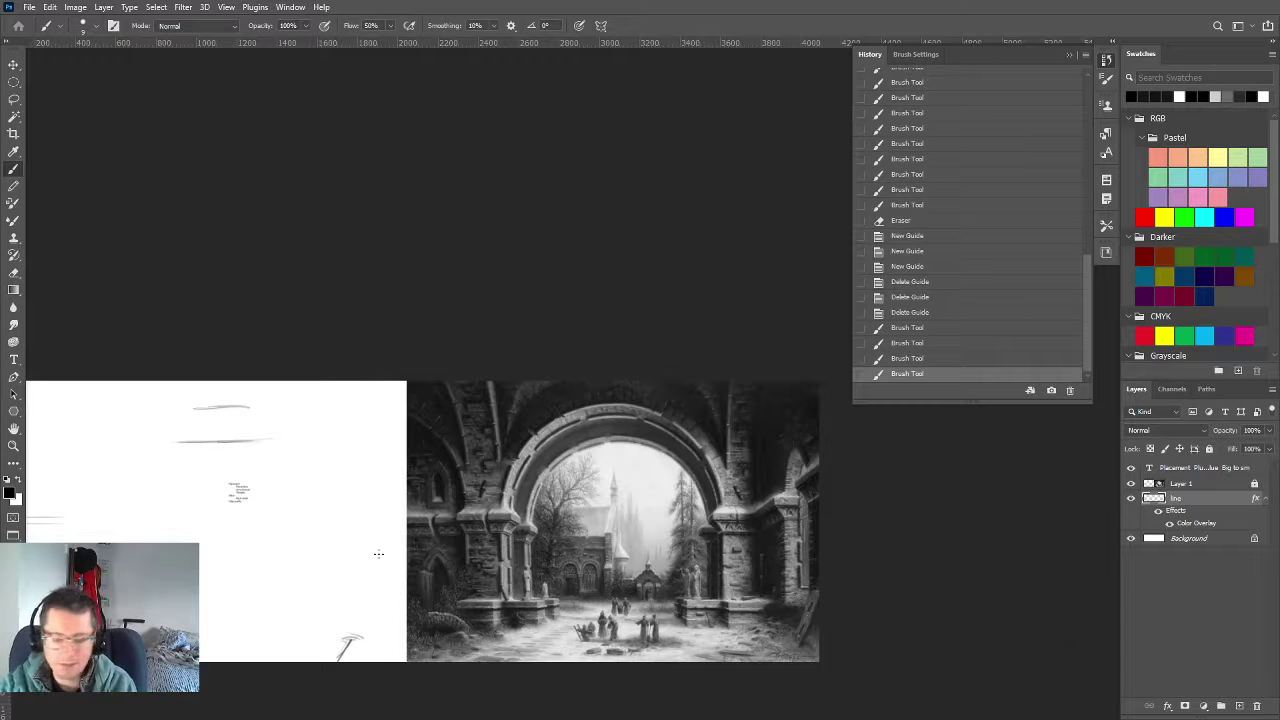
# Reduce the brush size and sketch faint, short horizontal lines low on the blank half, against the reference's left edge
pyautogui.press('[')
pyautogui.click(402, 605)
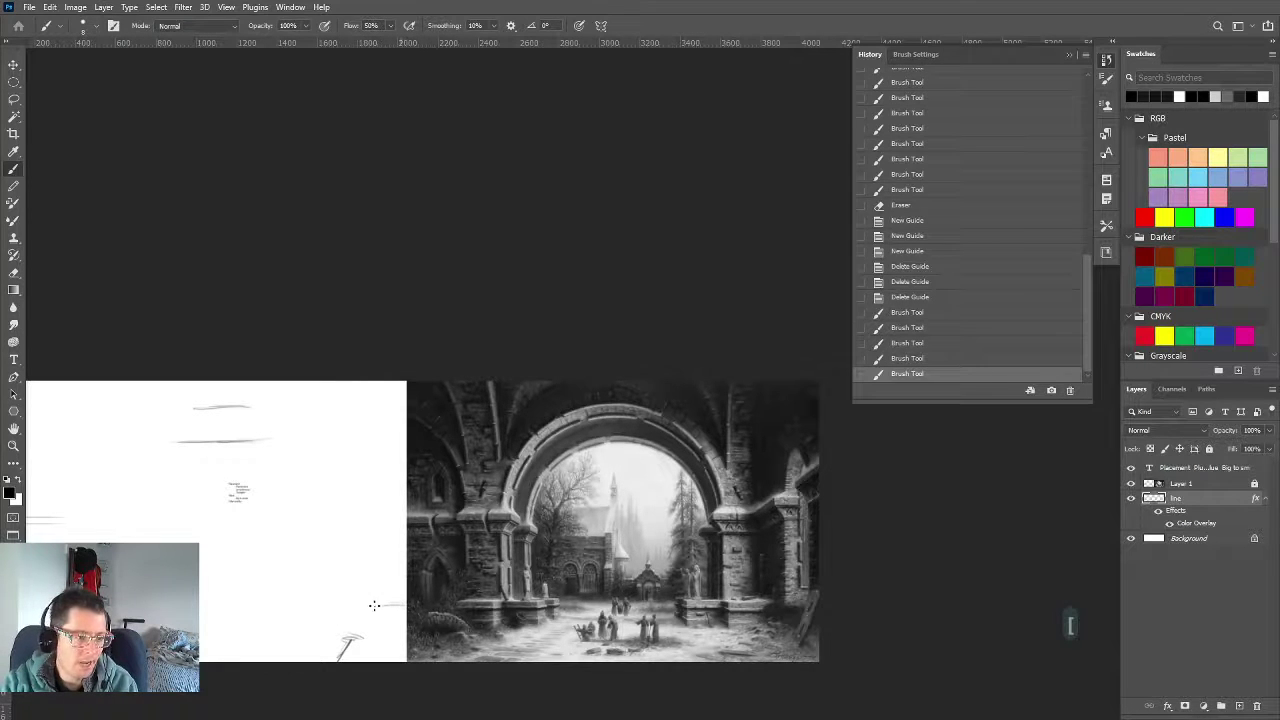
pyautogui.click(373, 605)
pyautogui.moveTo(728, 592); pyautogui.dragTo(814, 593)
pyautogui.moveTo(440, 607); pyautogui.dragTo(814, 593)
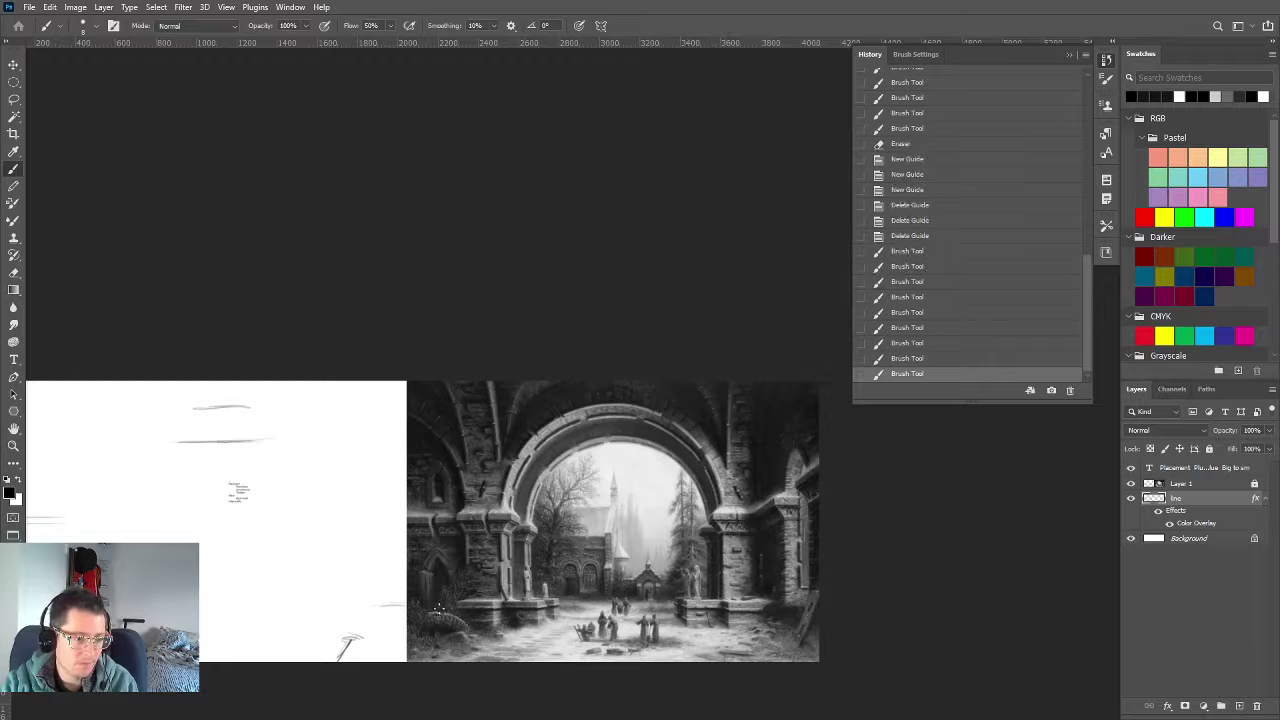
pyautogui.click(389, 598)
# Hide the interface panels and sketch slanted strokes running down from the short horizontal lines beside the reference's left edge
pyautogui.press('Tab')
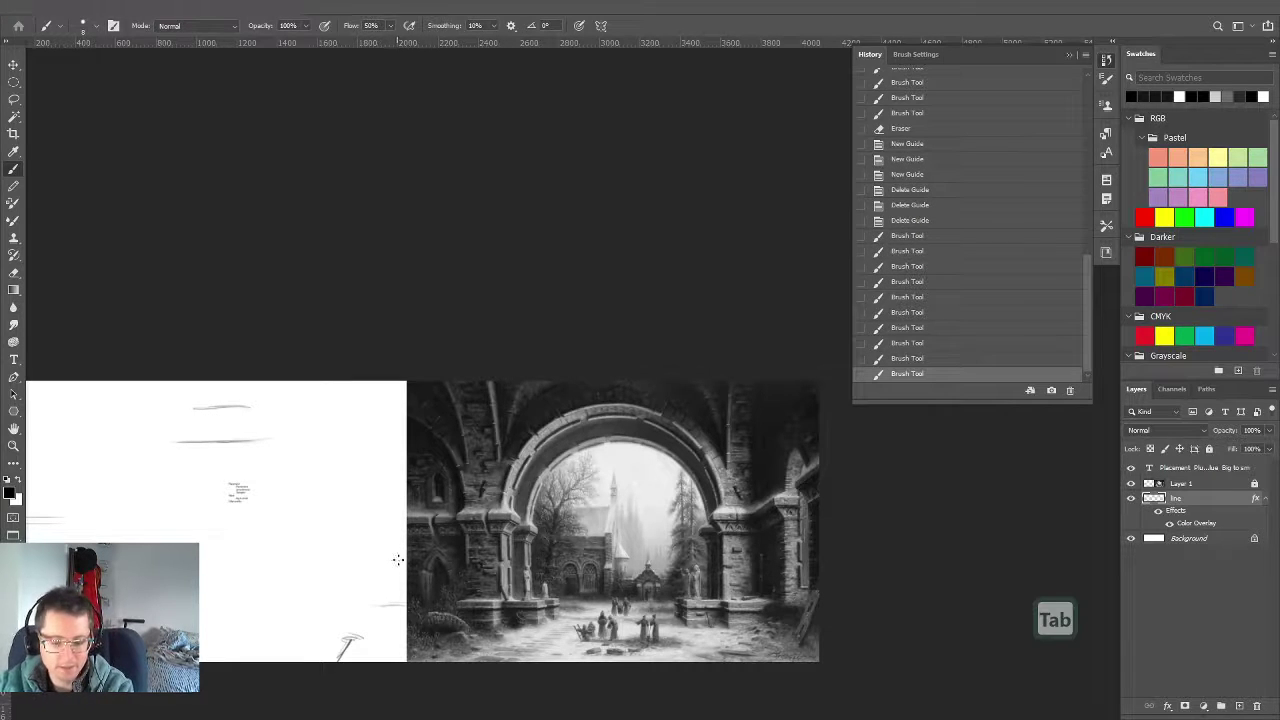
pyautogui.scroll(5, 617, 557)
pyautogui.moveTo(626, 465); pyautogui.dragTo(457, 511)
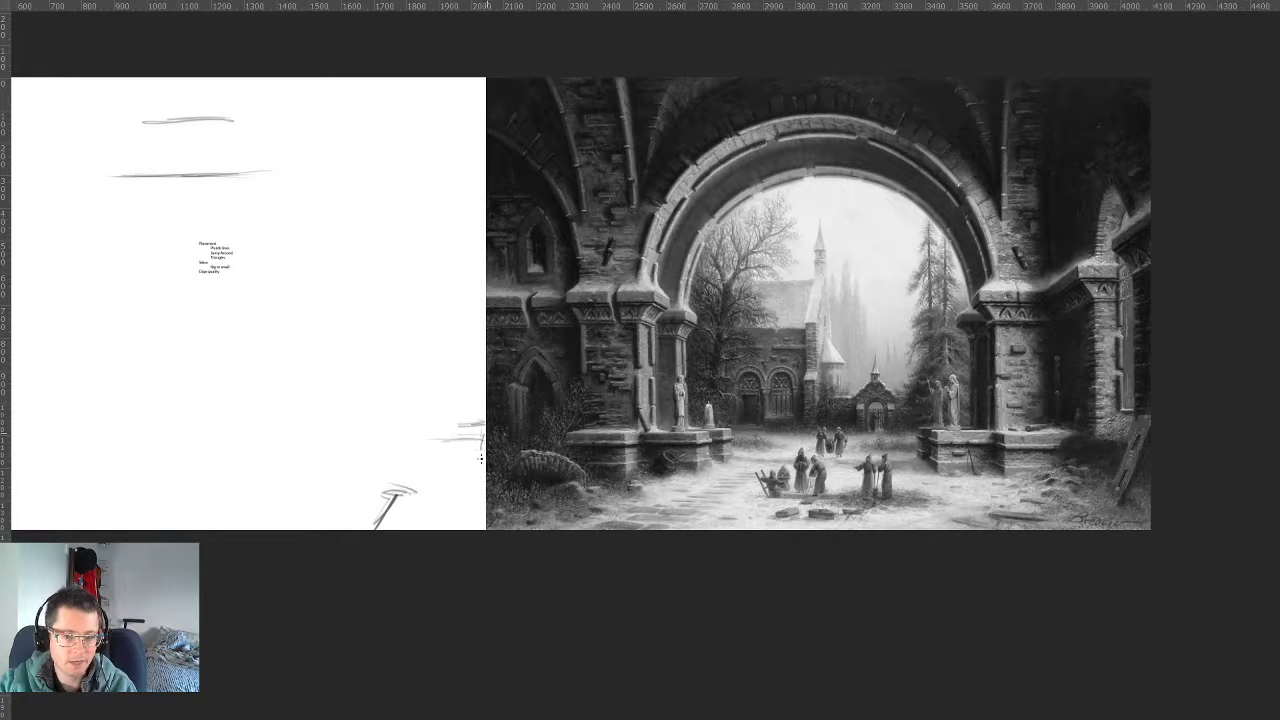
pyautogui.moveTo(483, 437); pyautogui.dragTo(467, 498)
pyautogui.moveTo(482, 452); pyautogui.dragTo(469, 485)
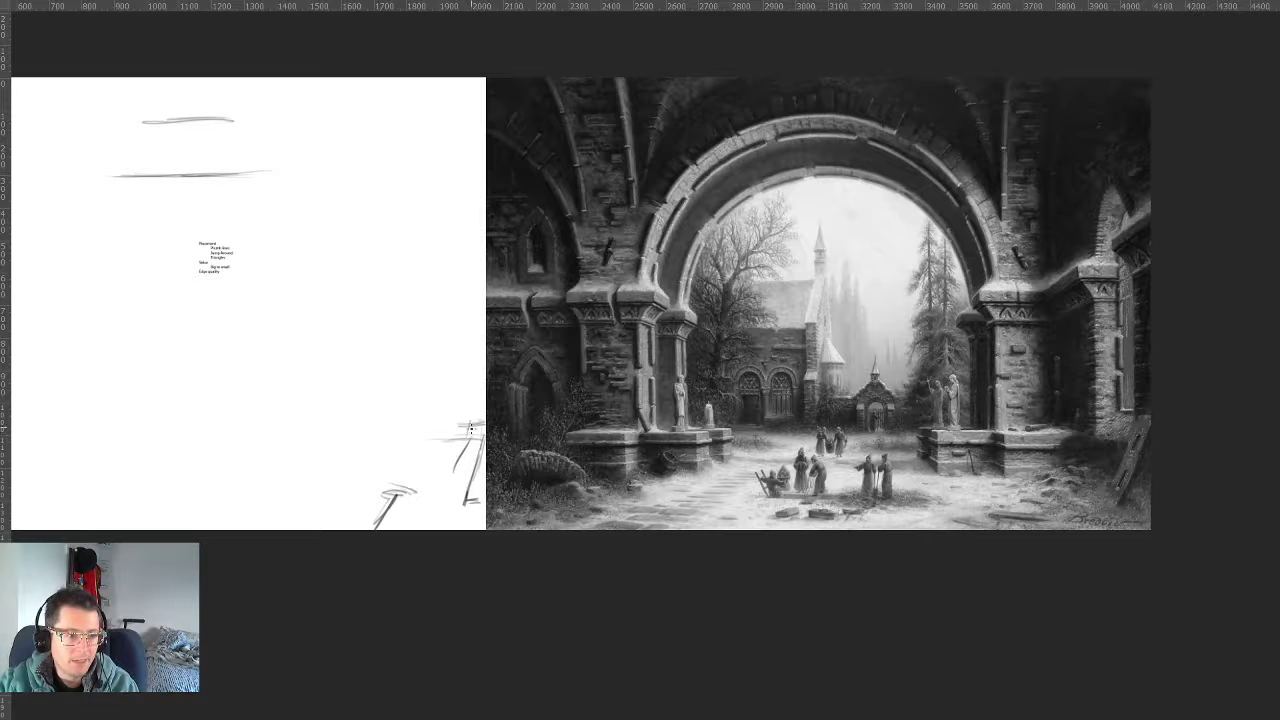
pyautogui.moveTo(468, 424); pyautogui.dragTo(467, 437)
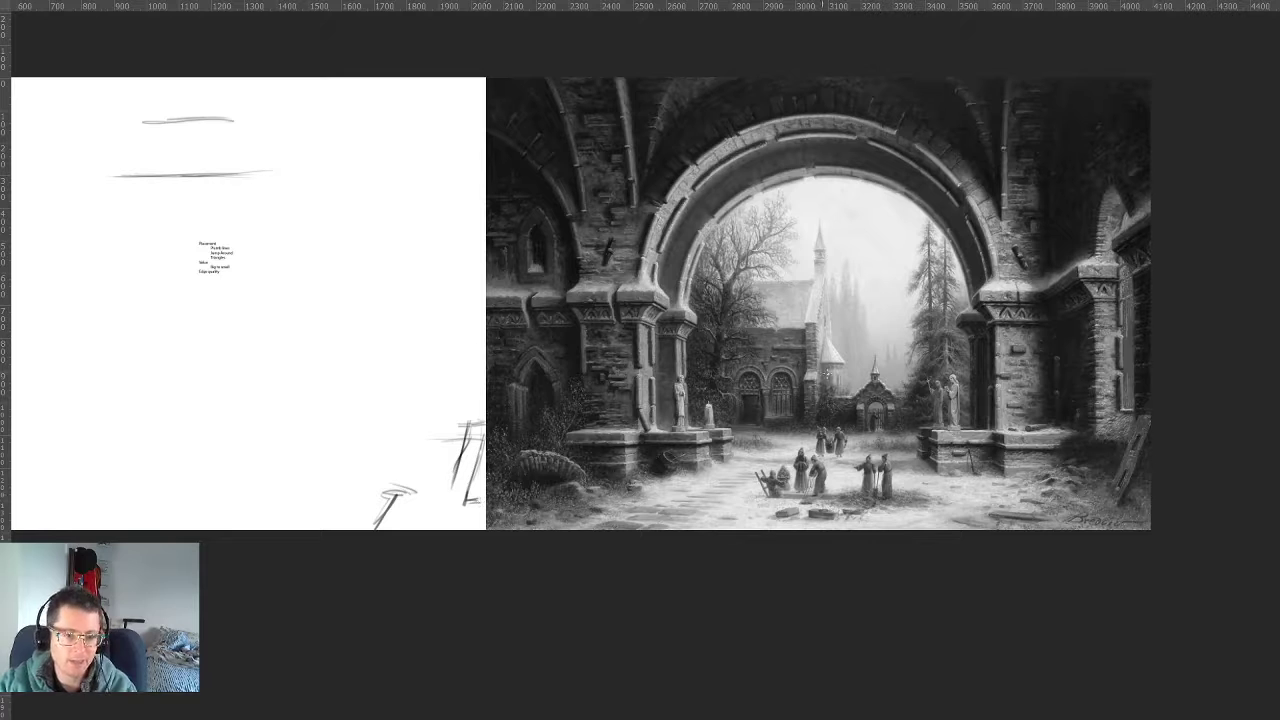
# Show the panels again and add a new layer directly above the locked reference layer, Layer 1
pyautogui.scroll(6, 929, 300)
pyautogui.press('Tab')
pyautogui.press('Tab')
pyautogui.press('Tab')
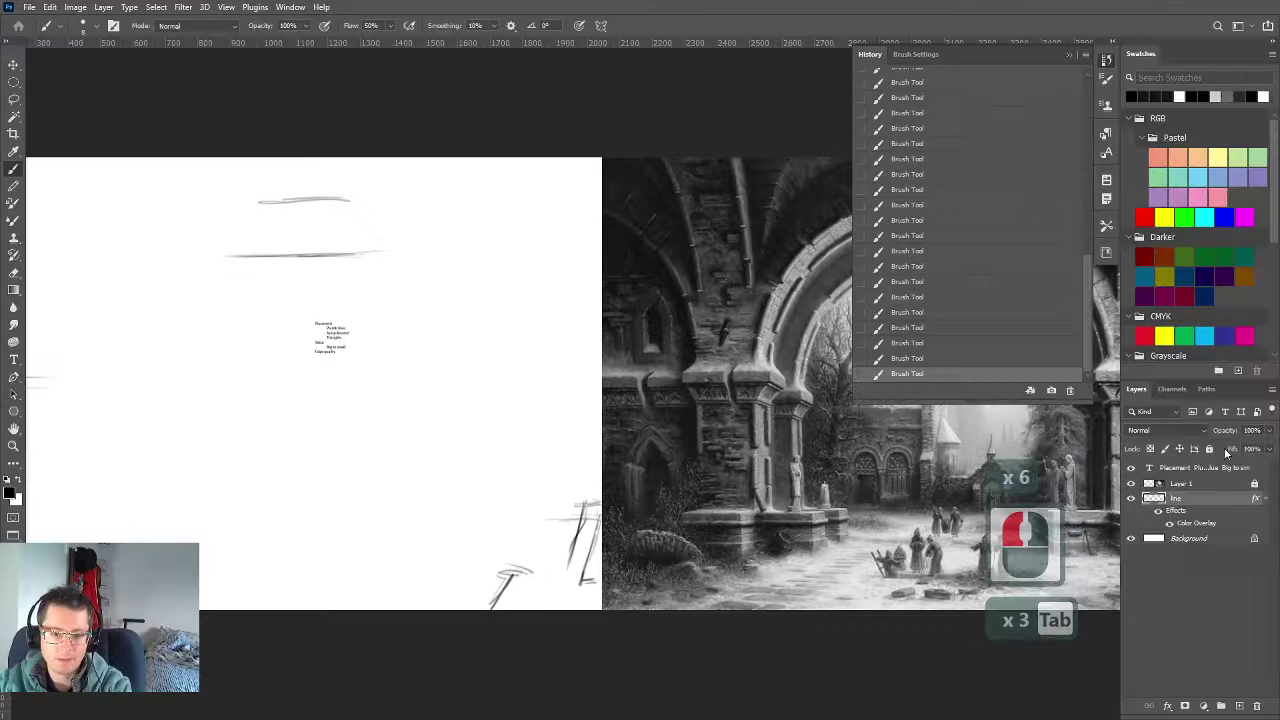
pyautogui.click(1168, 484)
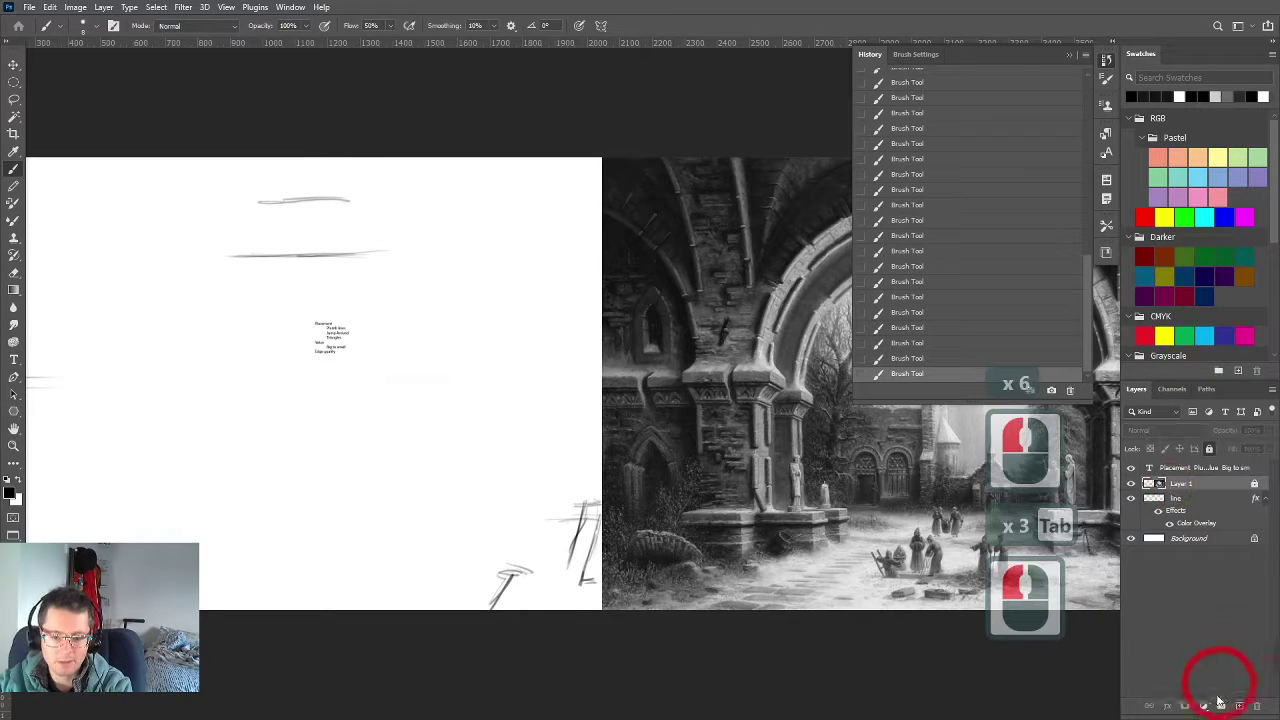
pyautogui.click(766, 449)
# With the panels hidden, draw a straight line from the arch's right base to its centre, and a vertical line up past its crown
pyautogui.press('Tab')
pyautogui.scroll(2, 793, 297)
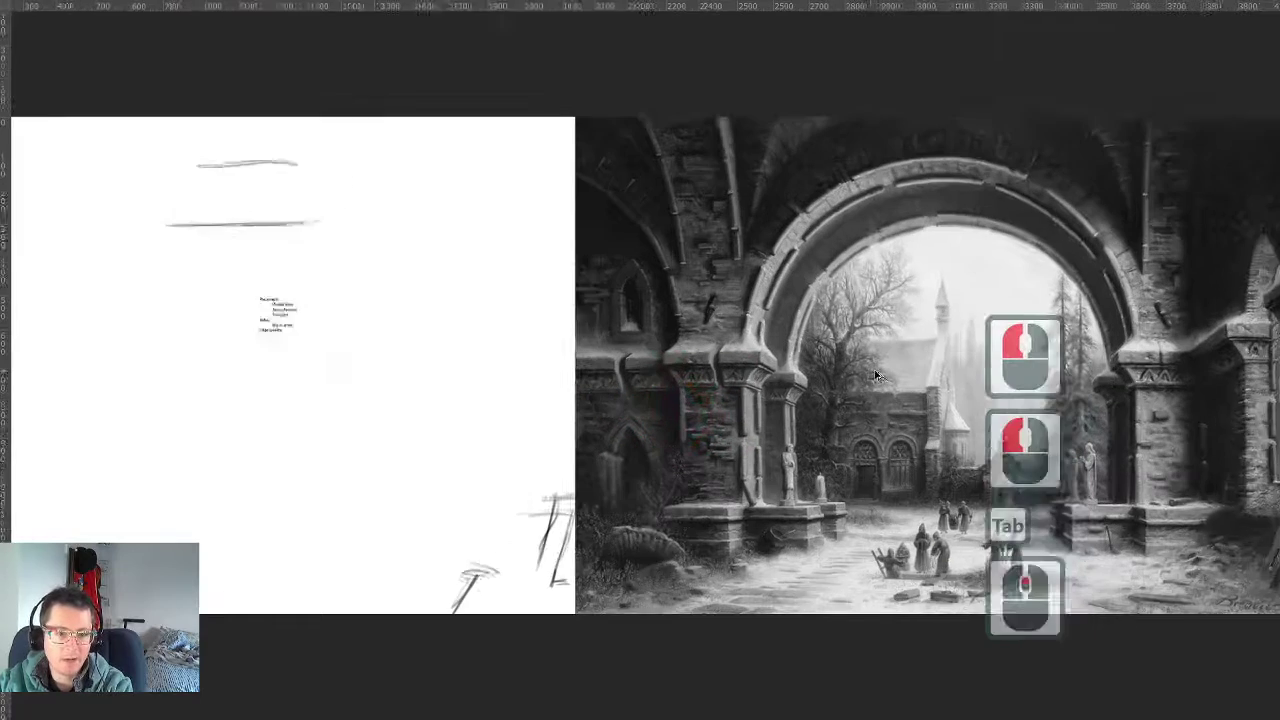
pyautogui.moveTo(703, 292); pyautogui.dragTo(503, 323)
pyautogui.scroll(-2, 564, 318)
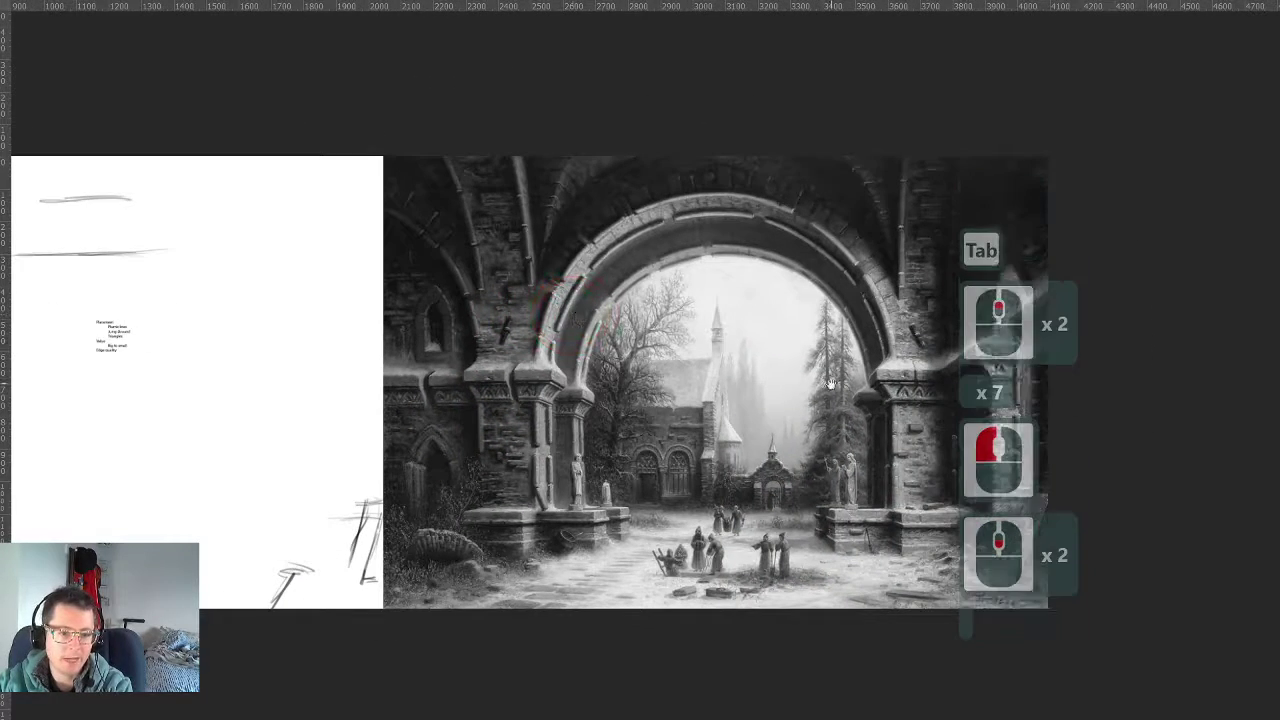
pyautogui.moveTo(785, 406); pyautogui.dragTo(738, 467)
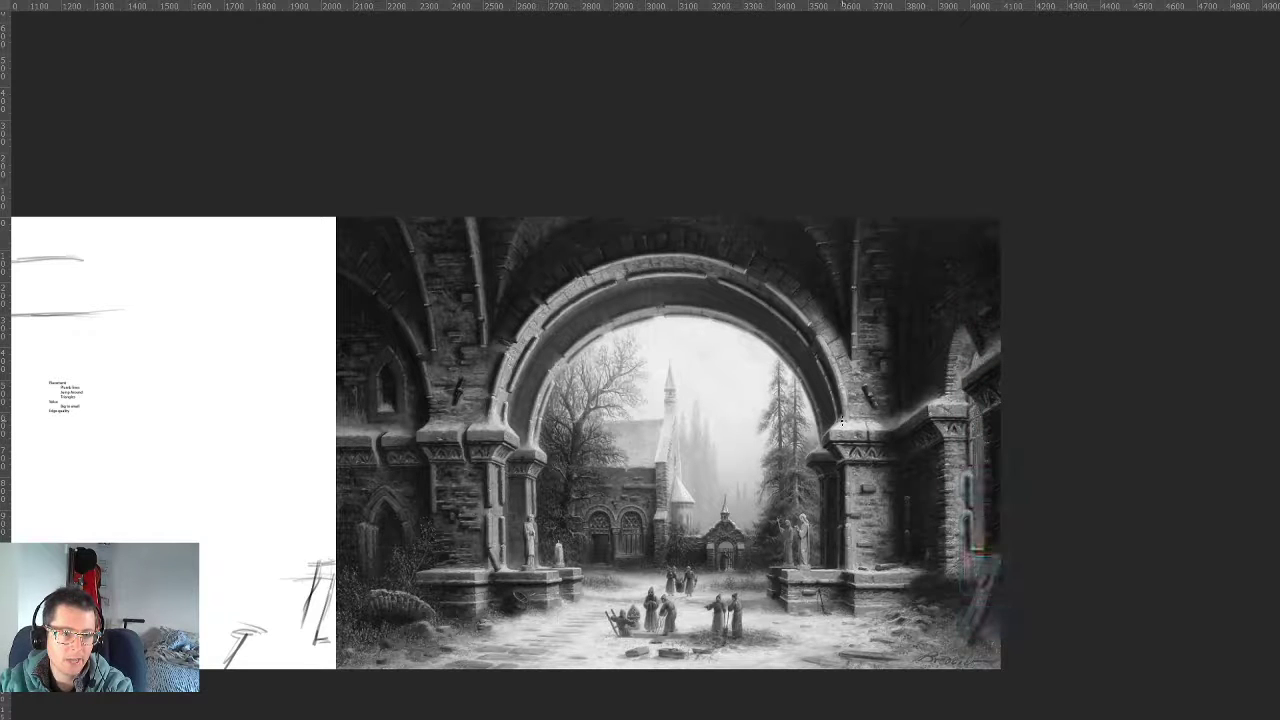
pyautogui.click(842, 422)
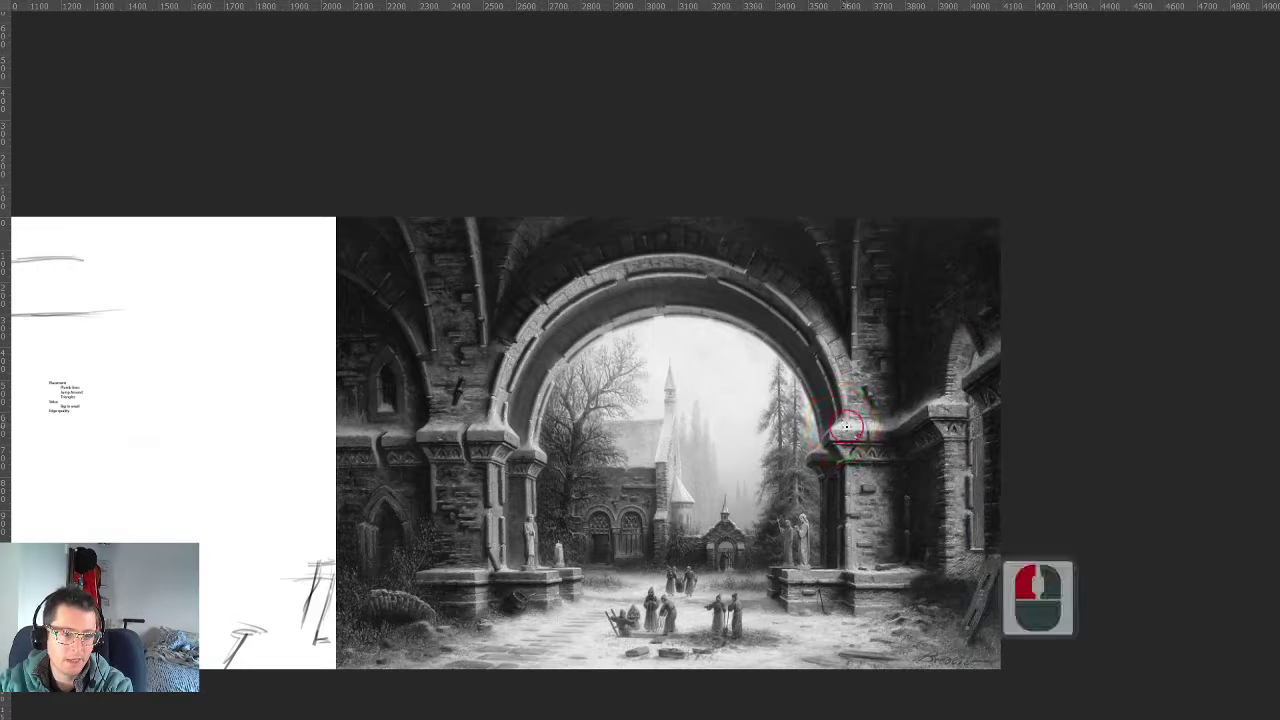
pyautogui.moveTo(845, 427); pyautogui.dragTo(769, 430)
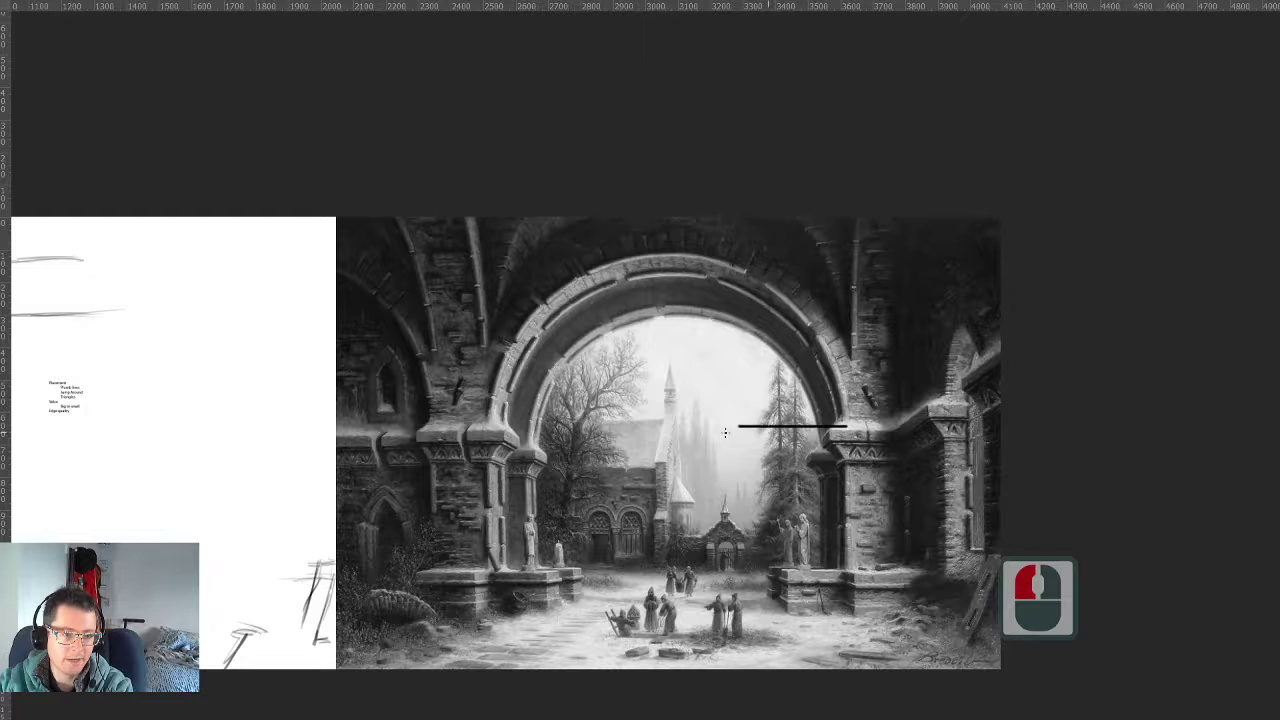
pyautogui.keyDown('shift'); pyautogui.click(665, 437); pyautogui.keyUp('shift')
pyautogui.keyDown('shift'); pyautogui.click(664, 235); pyautogui.keyUp('shift')
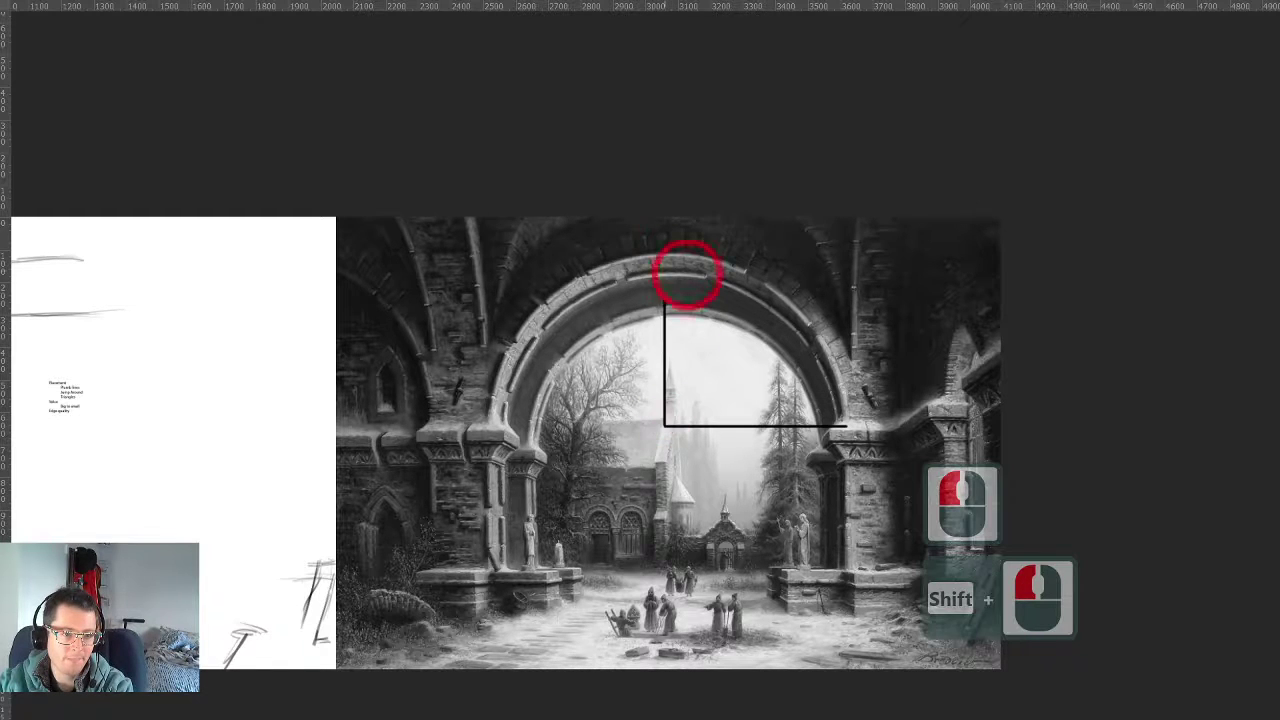
# Close the triangle over the reference with a straight diagonal line from the arch's crown to its right base
pyautogui.click(664, 255)
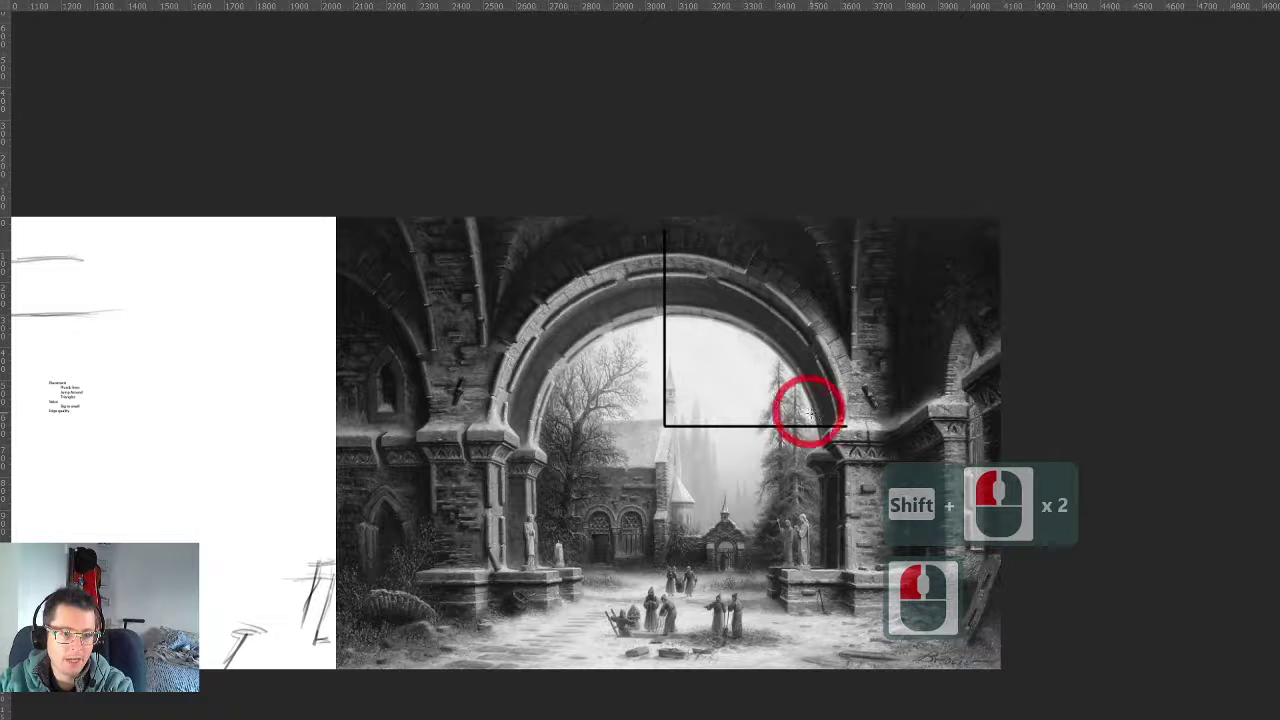
pyautogui.keyDown('shift'); pyautogui.click(846, 426); pyautogui.keyUp('shift')
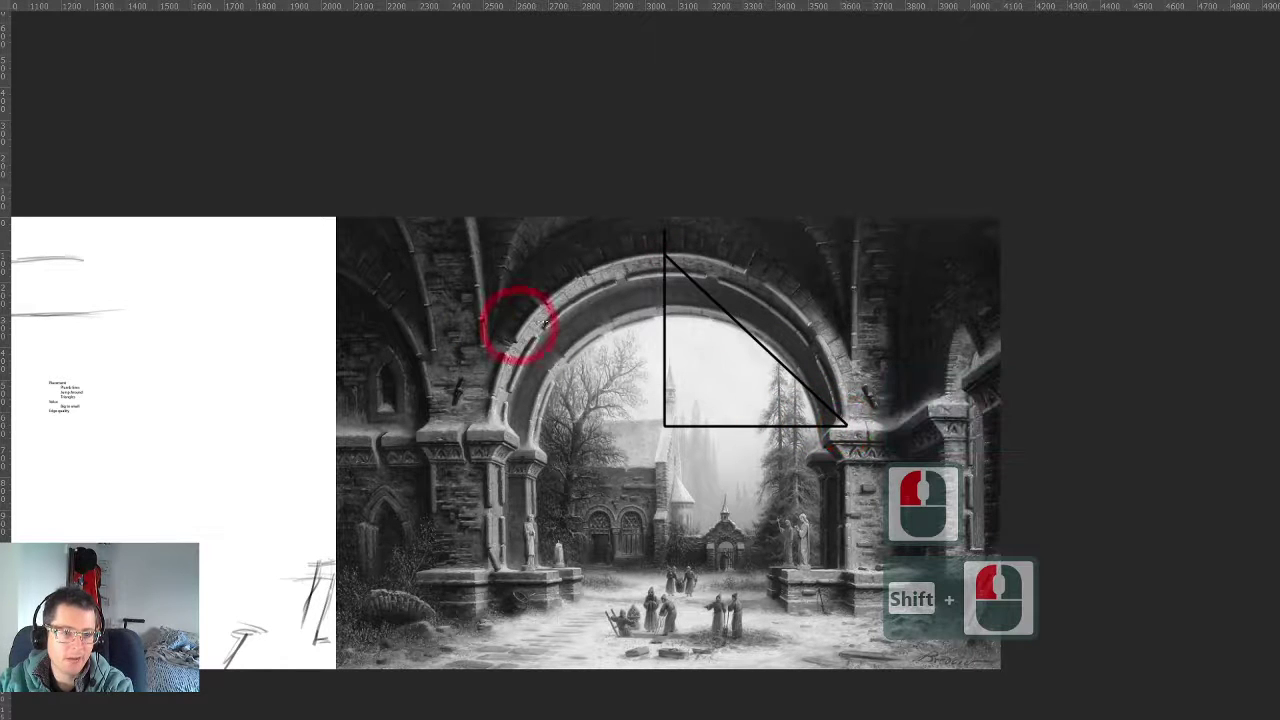
pyautogui.hscroll(16, 286, 391)
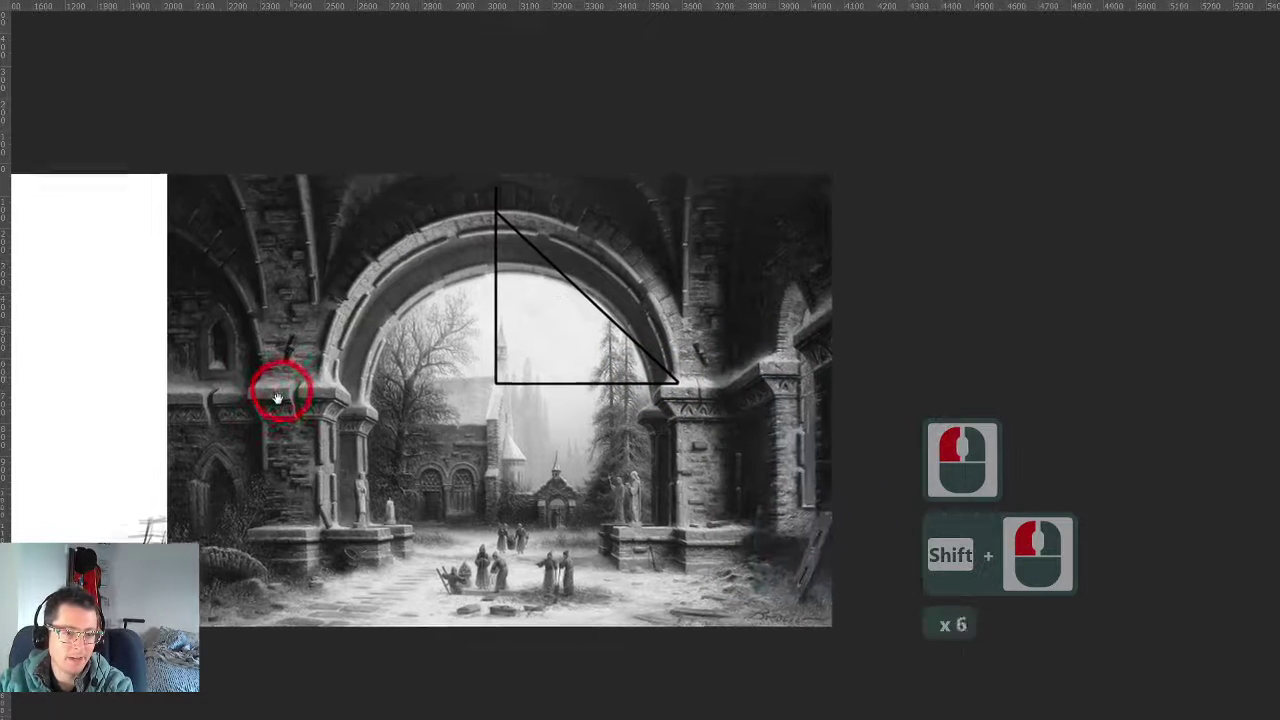
pyautogui.scroll(5, 320, 414)
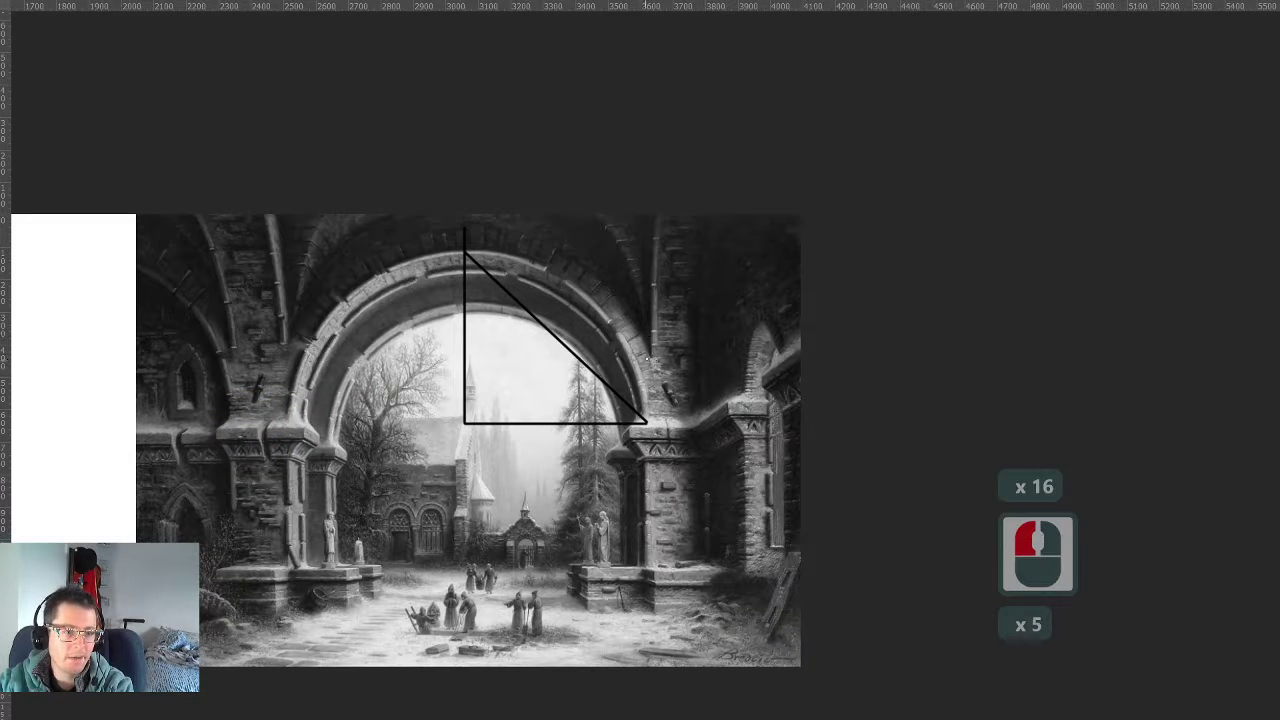
# Try a straight line along the rib above the arch's right side up to the reference's upper edge, and undo it
pyautogui.click(651, 358)
pyautogui.keyDown('shift'); pyautogui.click(645, 210); pyautogui.keyUp('shift')
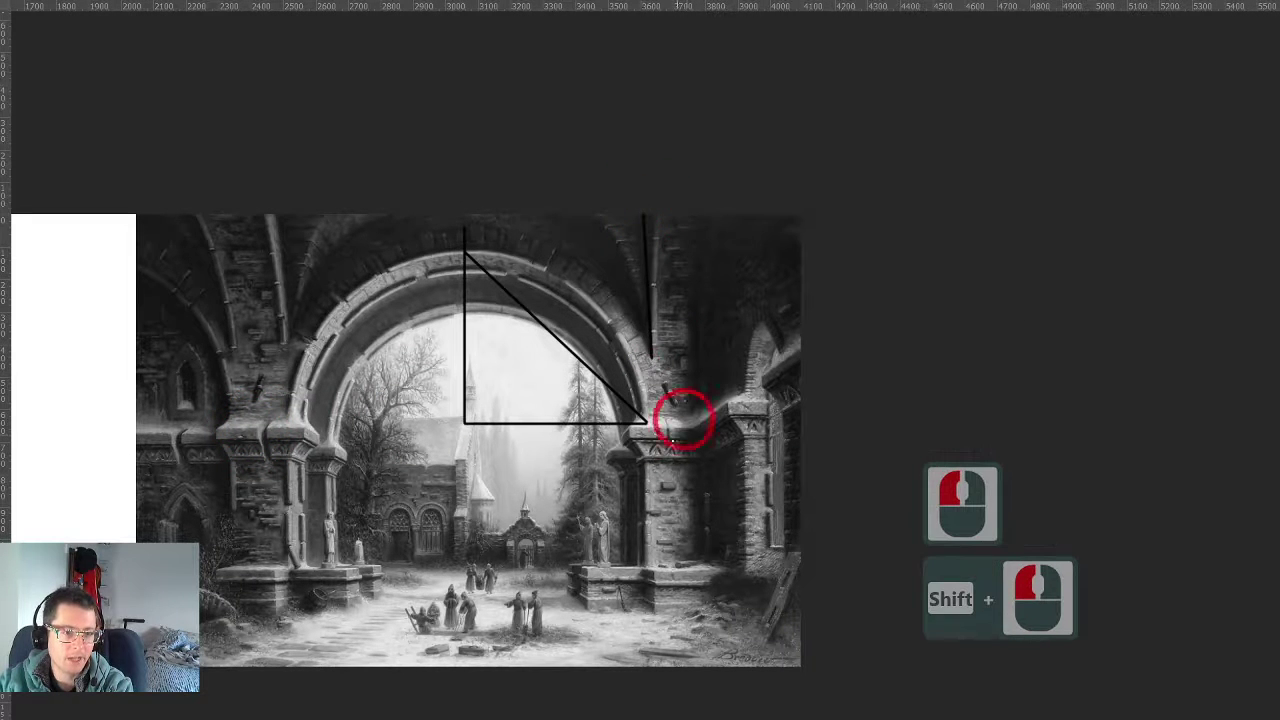
pyautogui.hotkey('ctrl', 'z')
# Draw a straight vertical line over the reference along the church's right wall corner, from the ground up to the roof's edge
pyautogui.moveTo(633, 542); pyautogui.dragTo(690, 485)
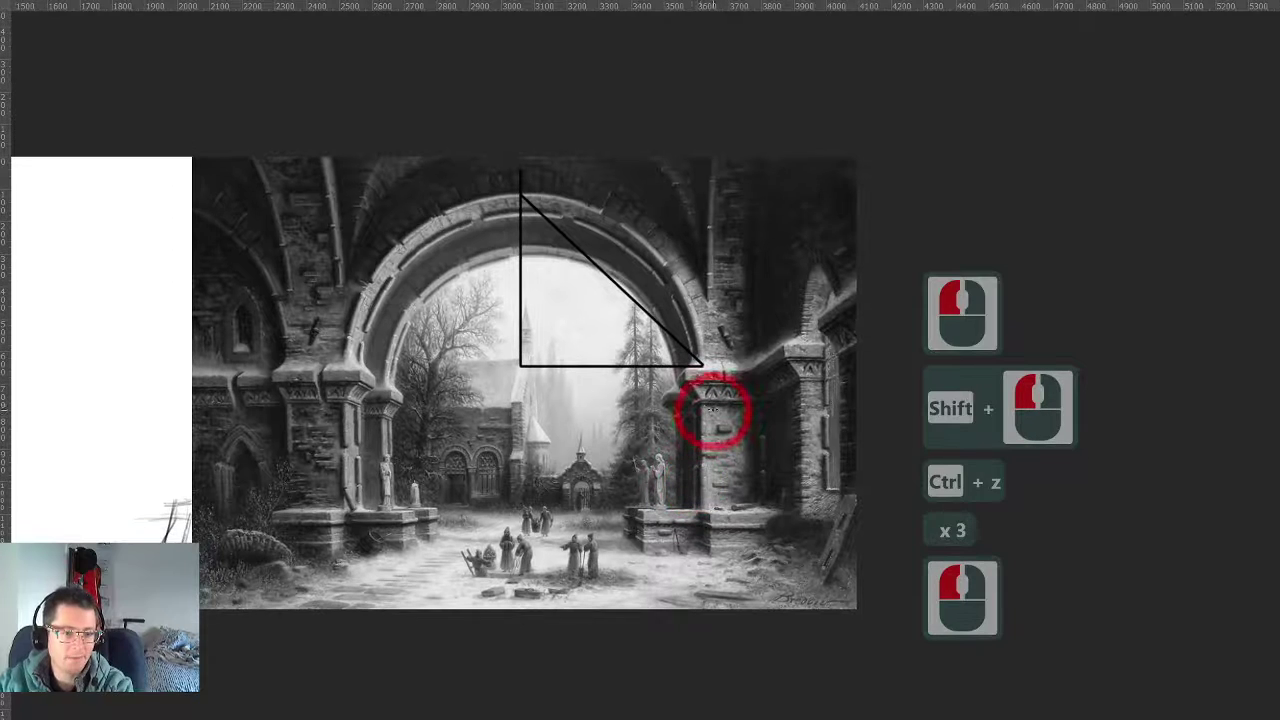
pyautogui.hscroll(-8, 643, 457)
pyautogui.scroll(-3, 643, 457)
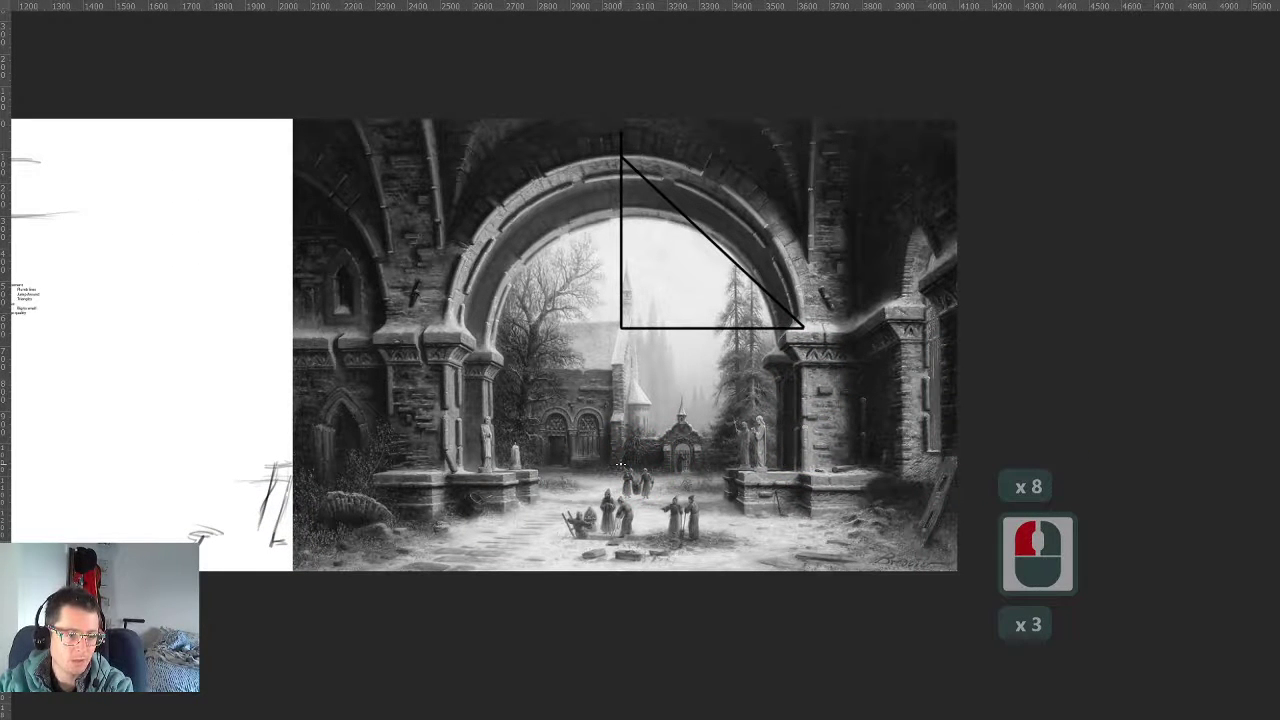
pyautogui.click(623, 465)
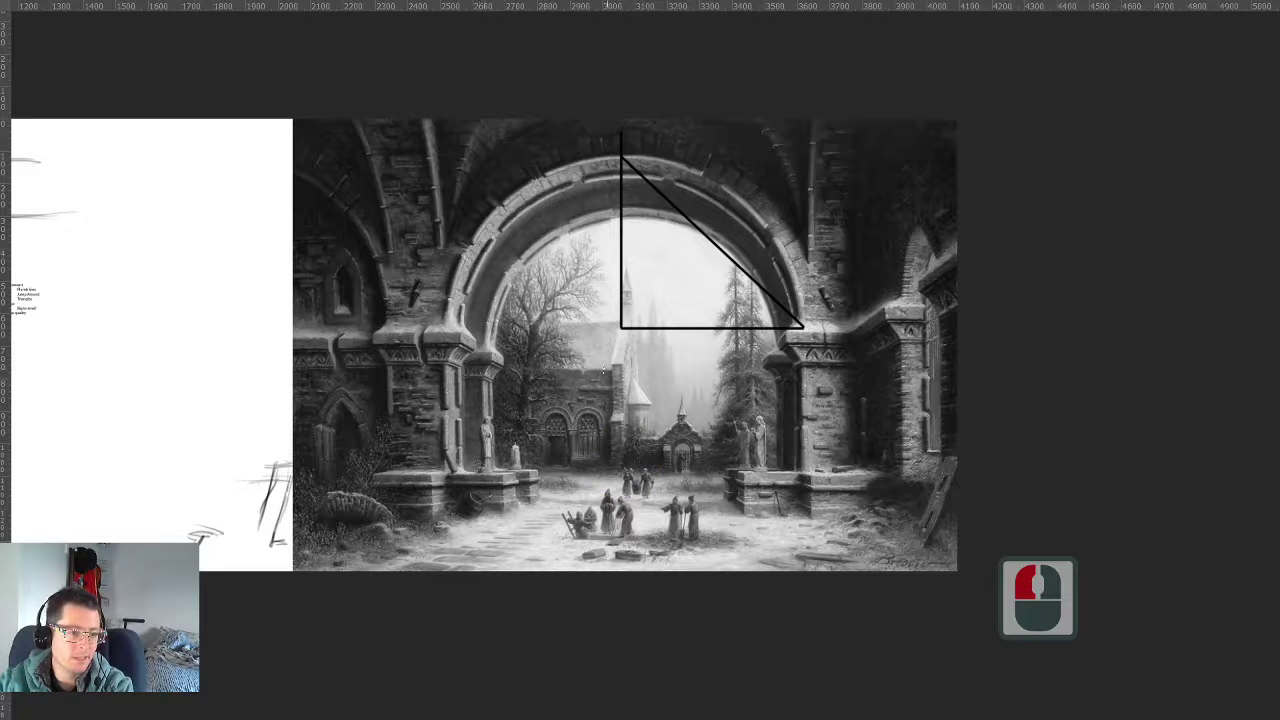
pyautogui.moveTo(621, 465); pyautogui.dragTo(620, 376)
pyautogui.keyDown('shift'); pyautogui.click(618, 368); pyautogui.keyUp('shift')
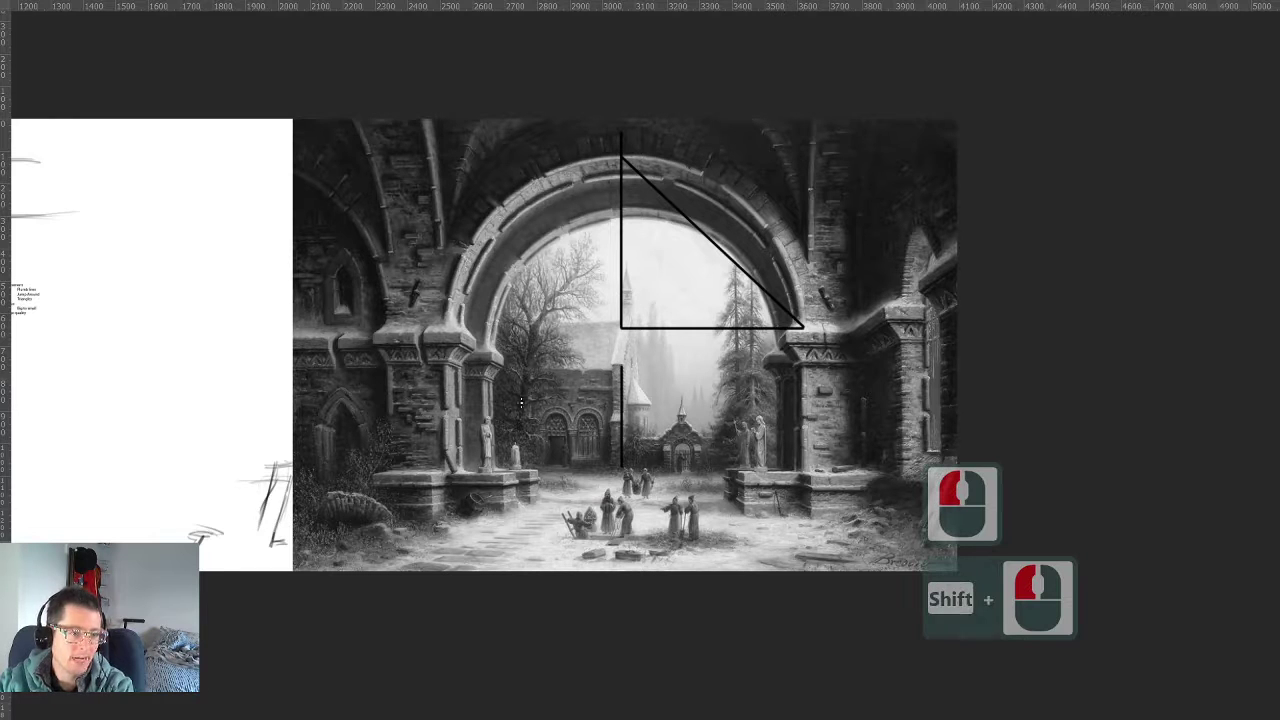
# Complete a triangle over the church with a horizontal base to the left statue's pedestal and a diagonal up to the wall corner
pyautogui.click(620, 469)
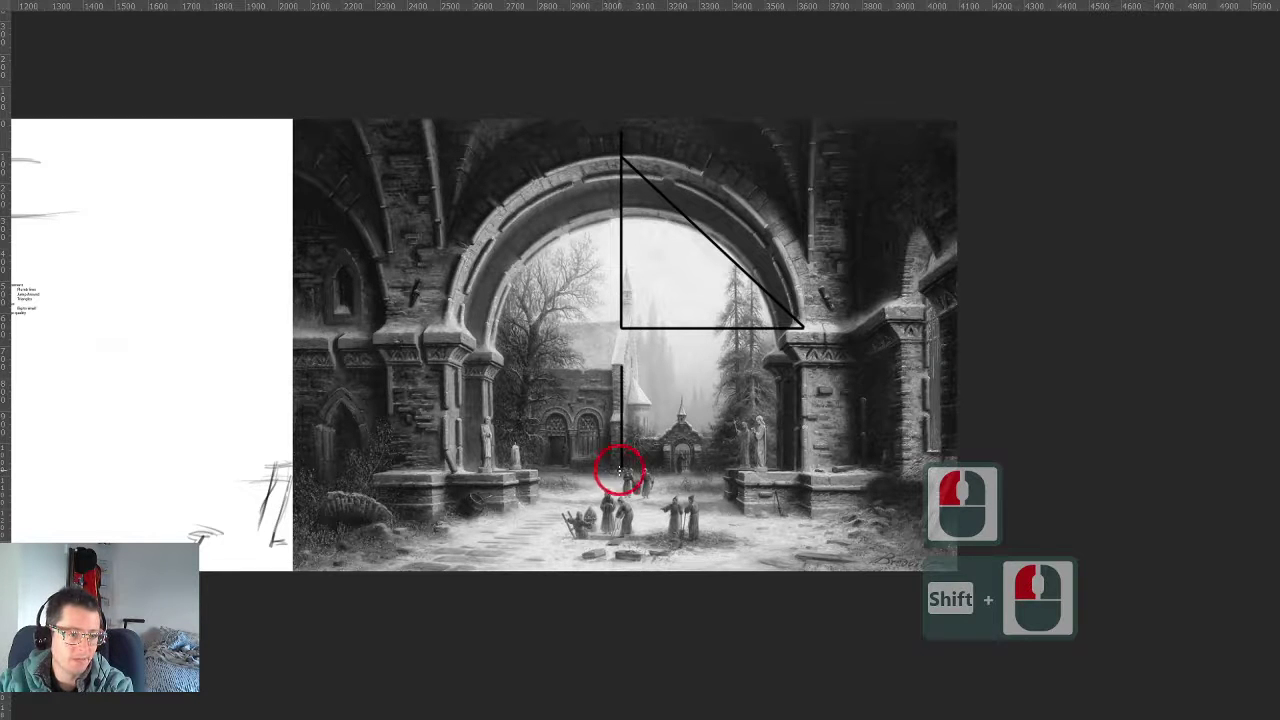
pyautogui.moveTo(620, 469); pyautogui.dragTo(488, 474)
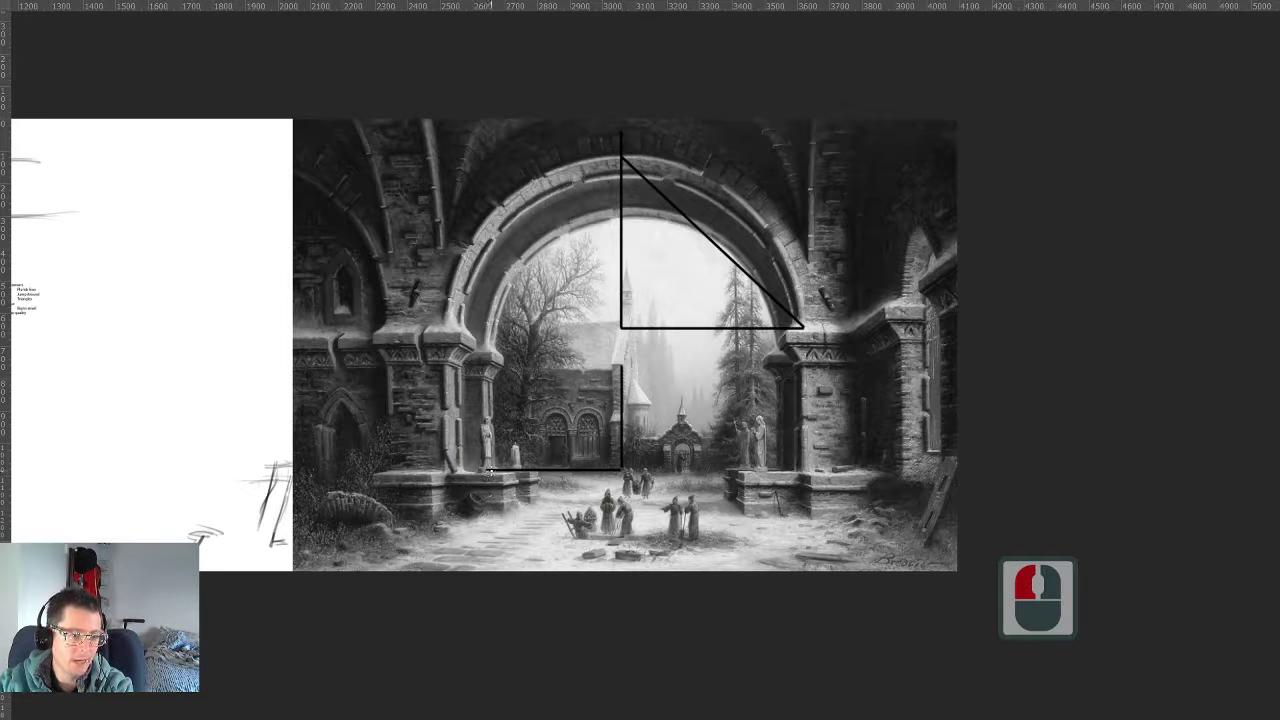
pyautogui.keyDown('shift'); pyautogui.click(502, 461); pyautogui.keyUp('shift')
pyautogui.keyDown('shift'); pyautogui.click(620, 366); pyautogui.keyUp('shift')
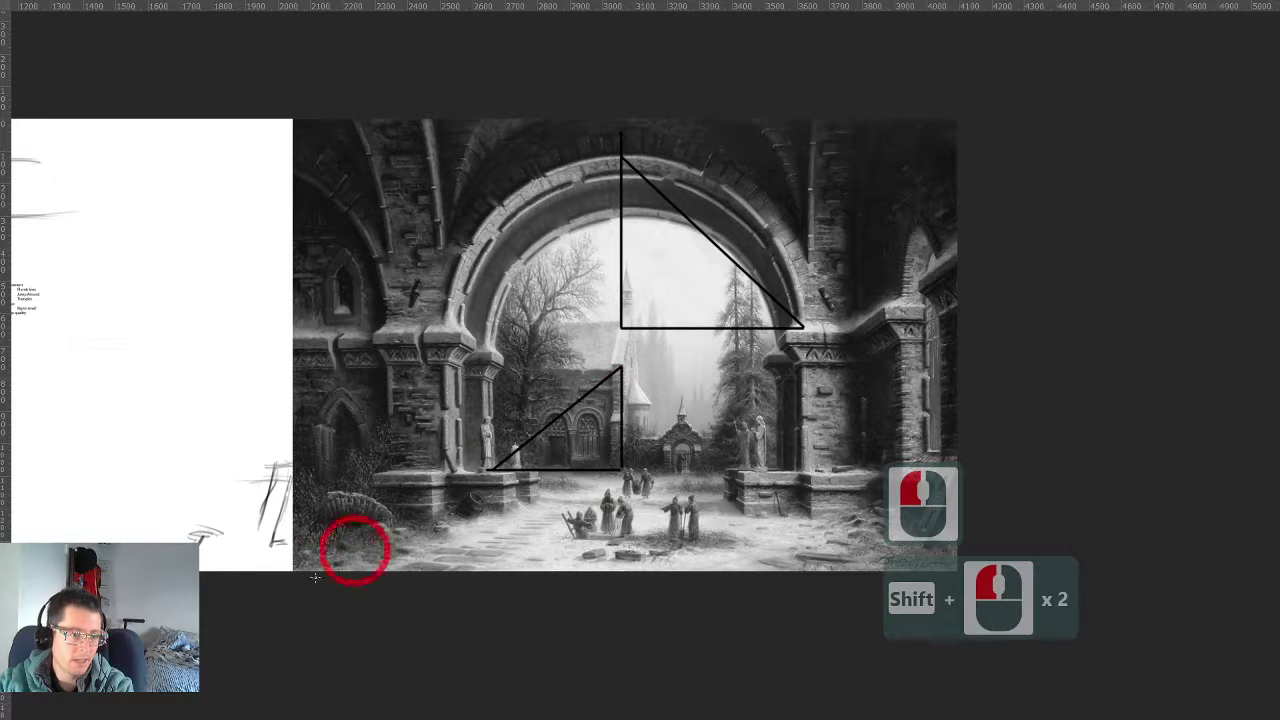
# Undo all lines of the triangle over the church, keeping the large triangle in the arch
pyautogui.scroll(8, 563, 530)
pyautogui.scroll(-3, 553, 480)
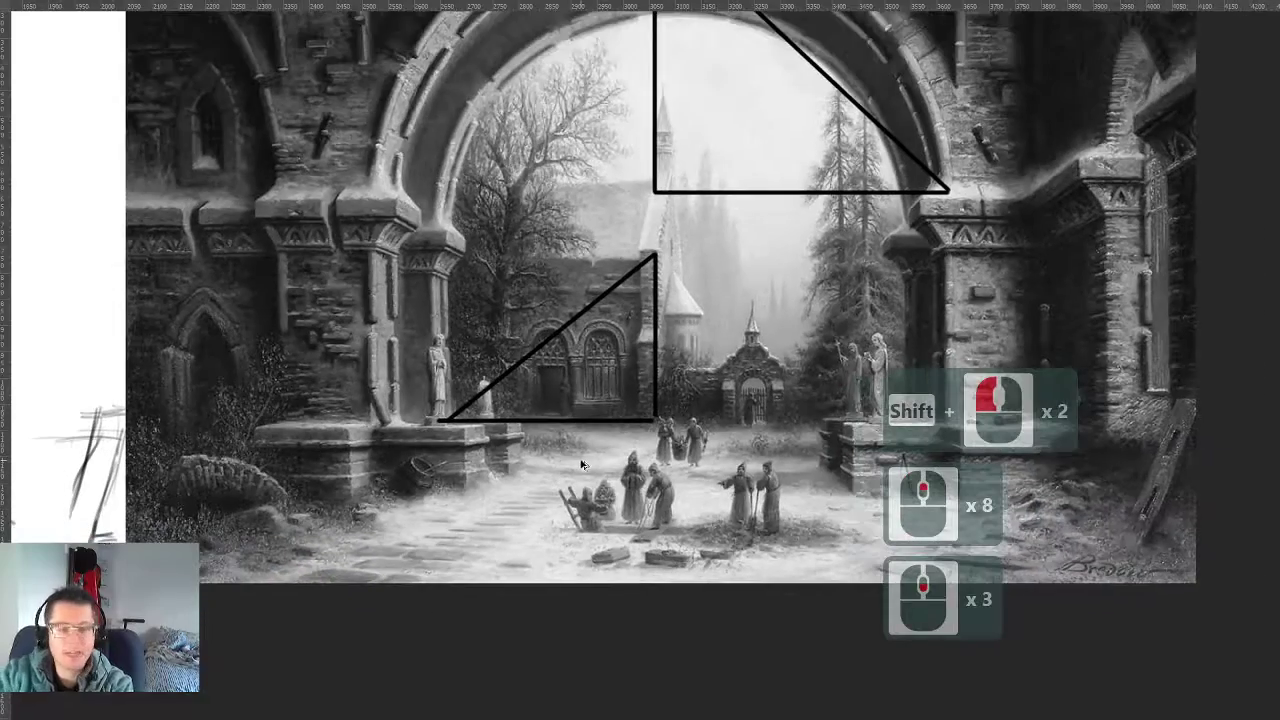
pyautogui.scroll(-3, 568, 432)
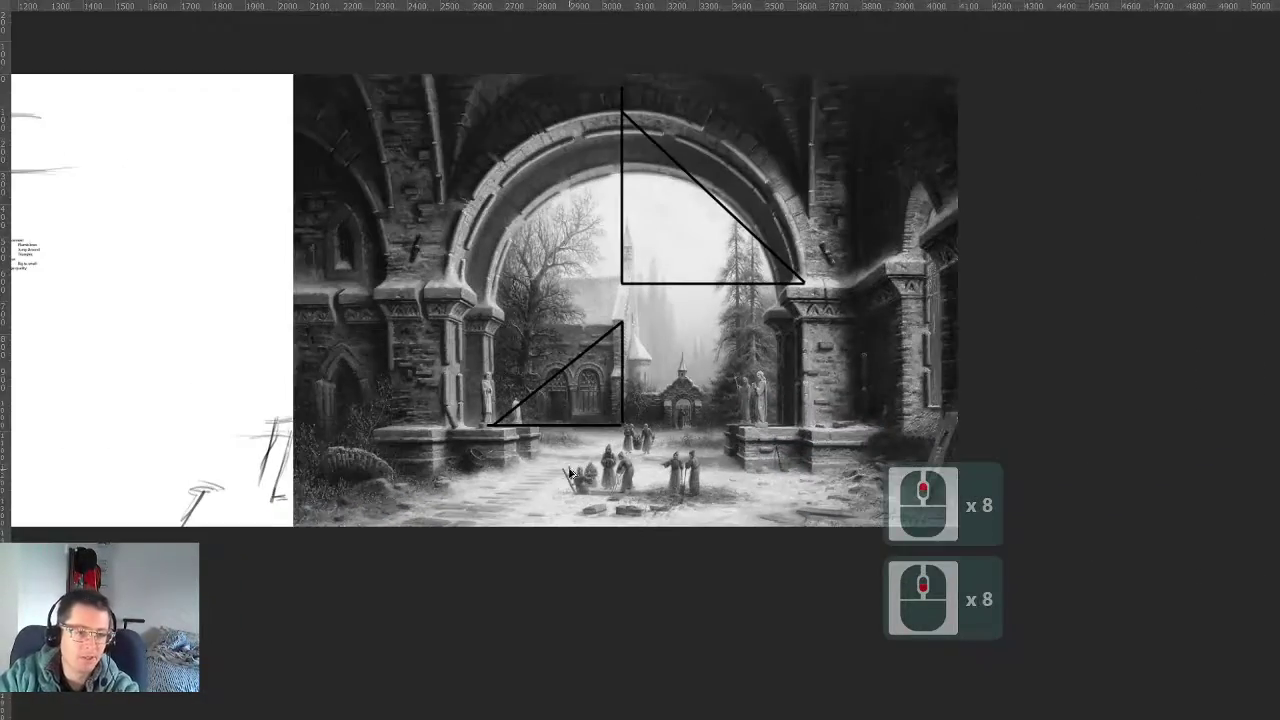
pyautogui.scroll(5, 696, 447)
pyautogui.hotkey('ctrl', 'z')
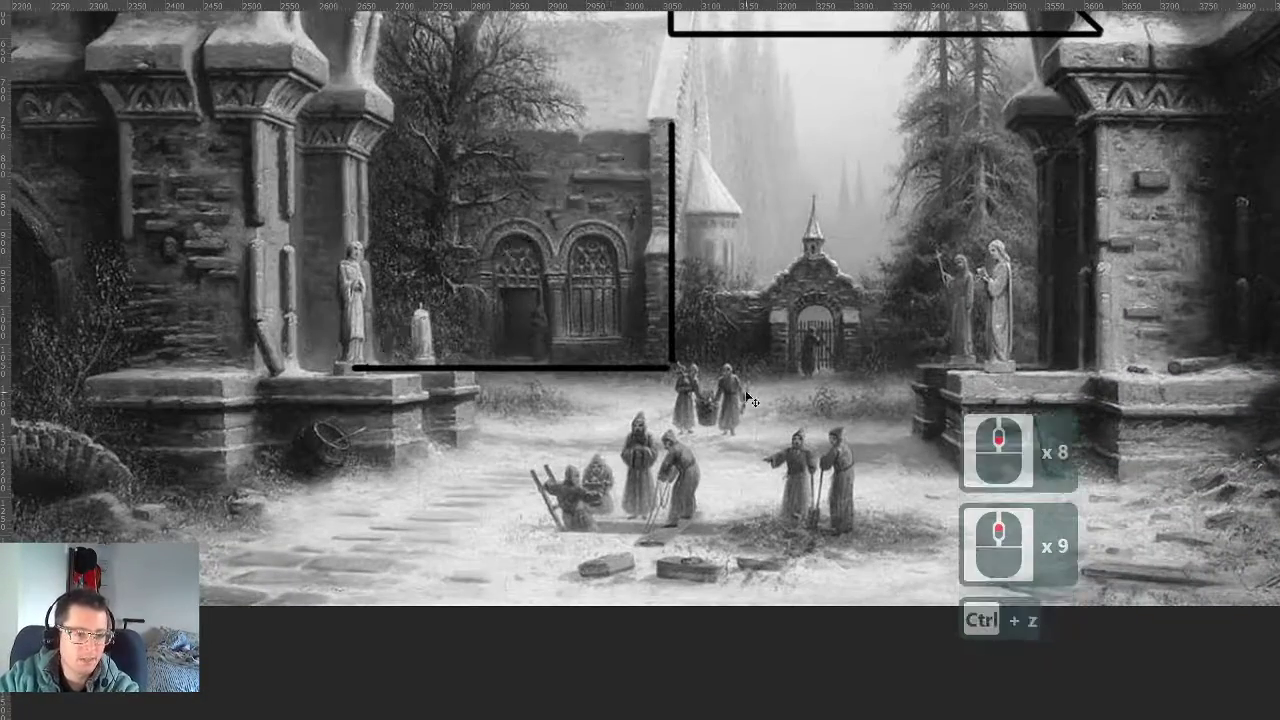
pyautogui.hotkey('ctrl', 'z')
pyautogui.hotkey('ctrl', 'shift', 'z')
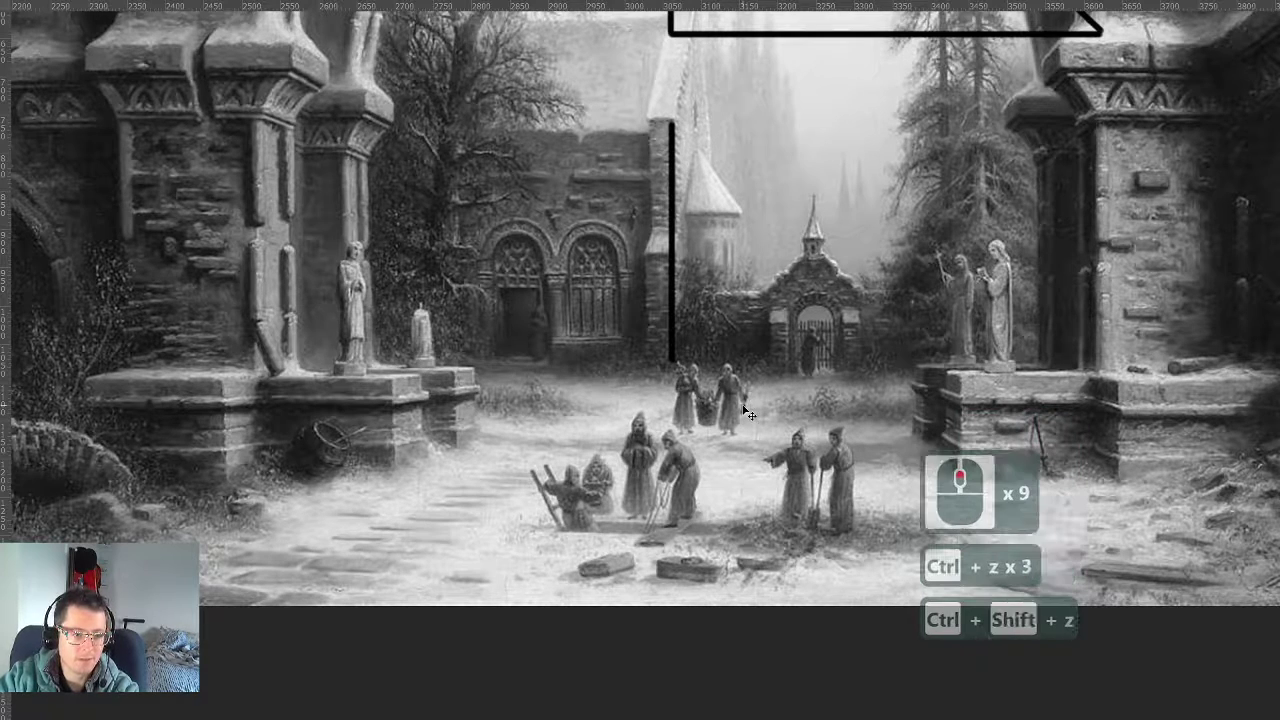
pyautogui.hotkey('ctrl', 'shift', 'z')
pyautogui.hotkey('ctrl', 'z')
pyautogui.hotkey('ctrl', 'z')
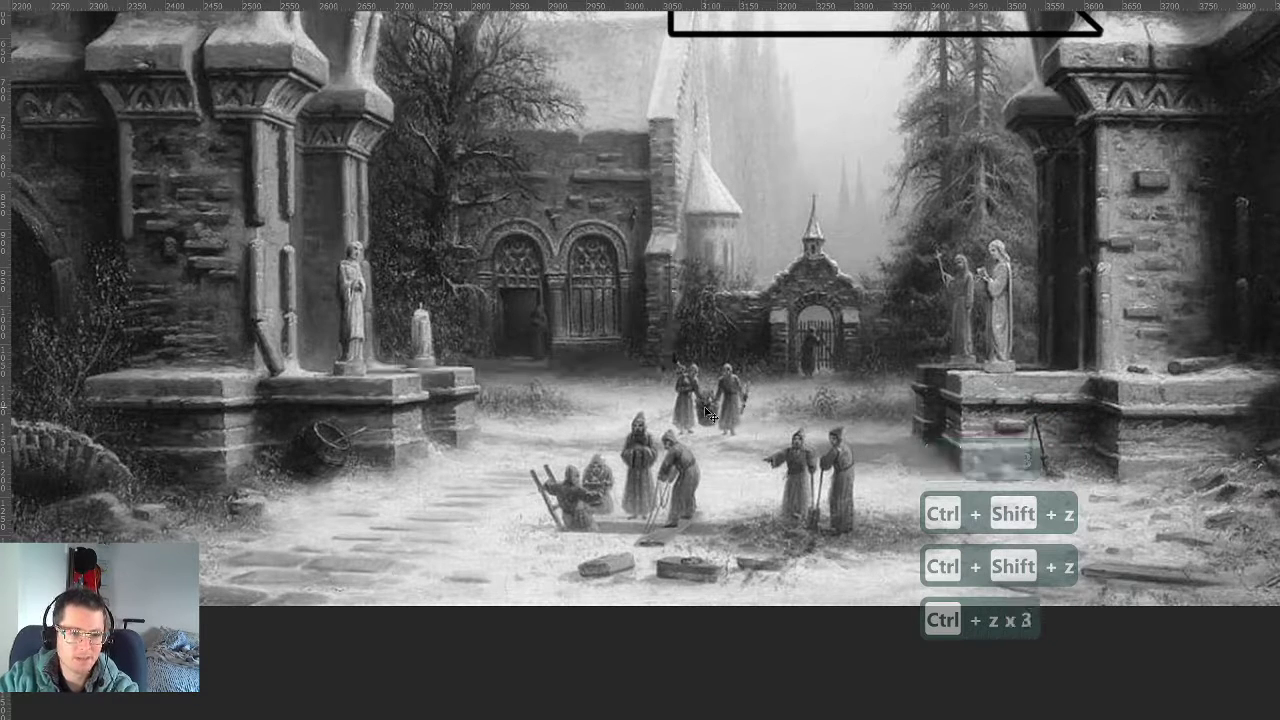
# Draw a narrow straight-line triangle from the right statues' pedestal across to the pier, up to the arch's base and diagonally back
pyautogui.scroll(-4, 734, 394)
pyautogui.moveTo(826, 363)
pyautogui.mouseDown()
pyautogui.moveTo(718, 405)
pyautogui.moveTo(693, 437)
pyautogui.mouseUp()
pyautogui.scroll(3, 718, 405)
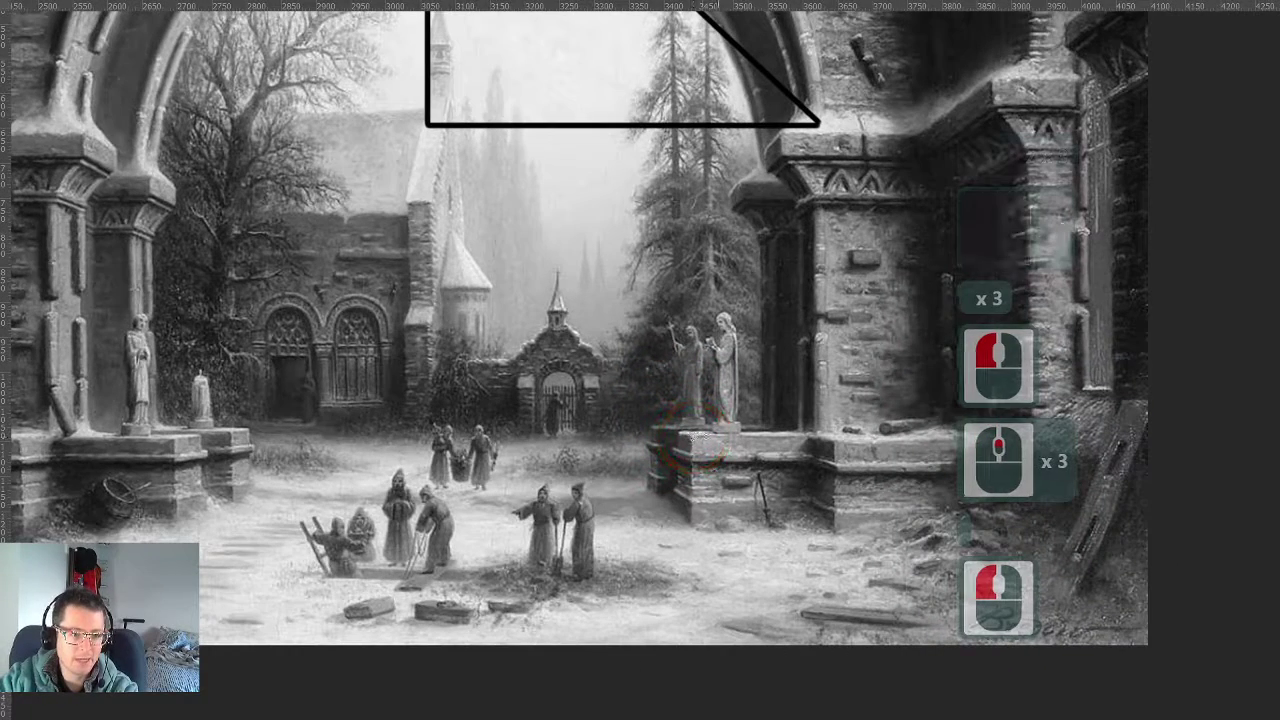
pyautogui.click(692, 436)
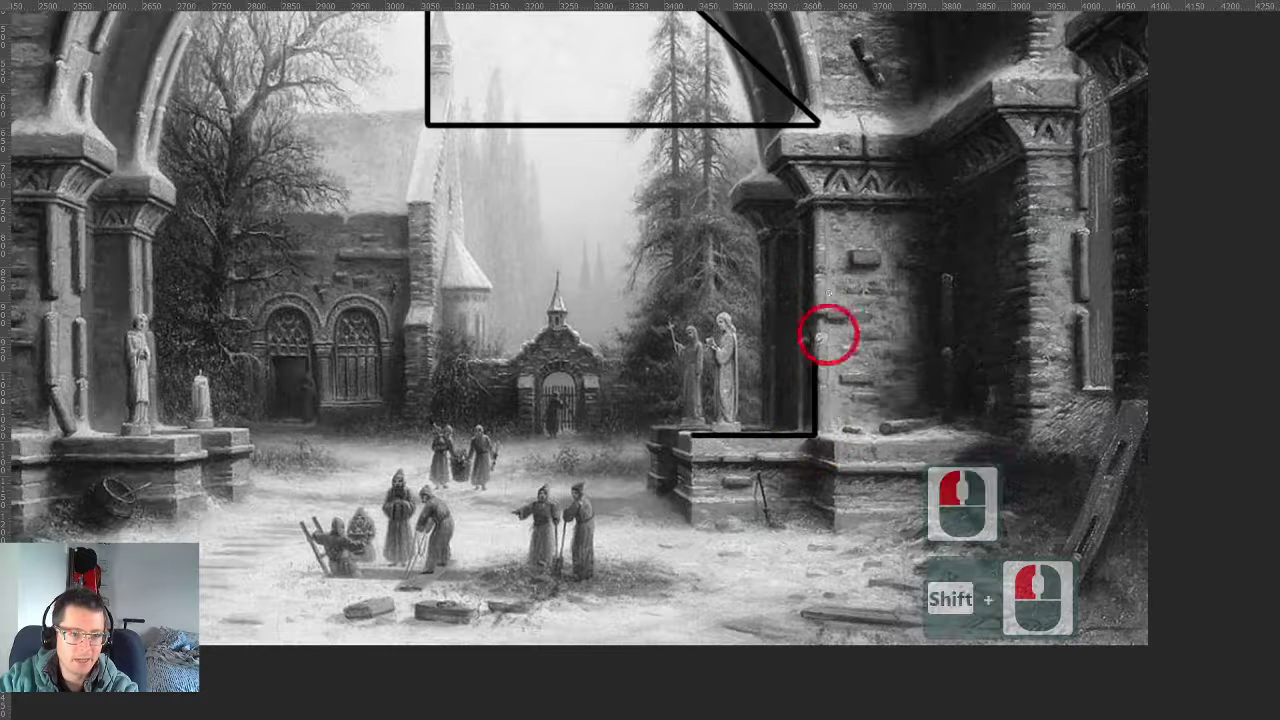
pyautogui.keyDown('shift'); pyautogui.click(829, 139); pyautogui.keyUp('shift')
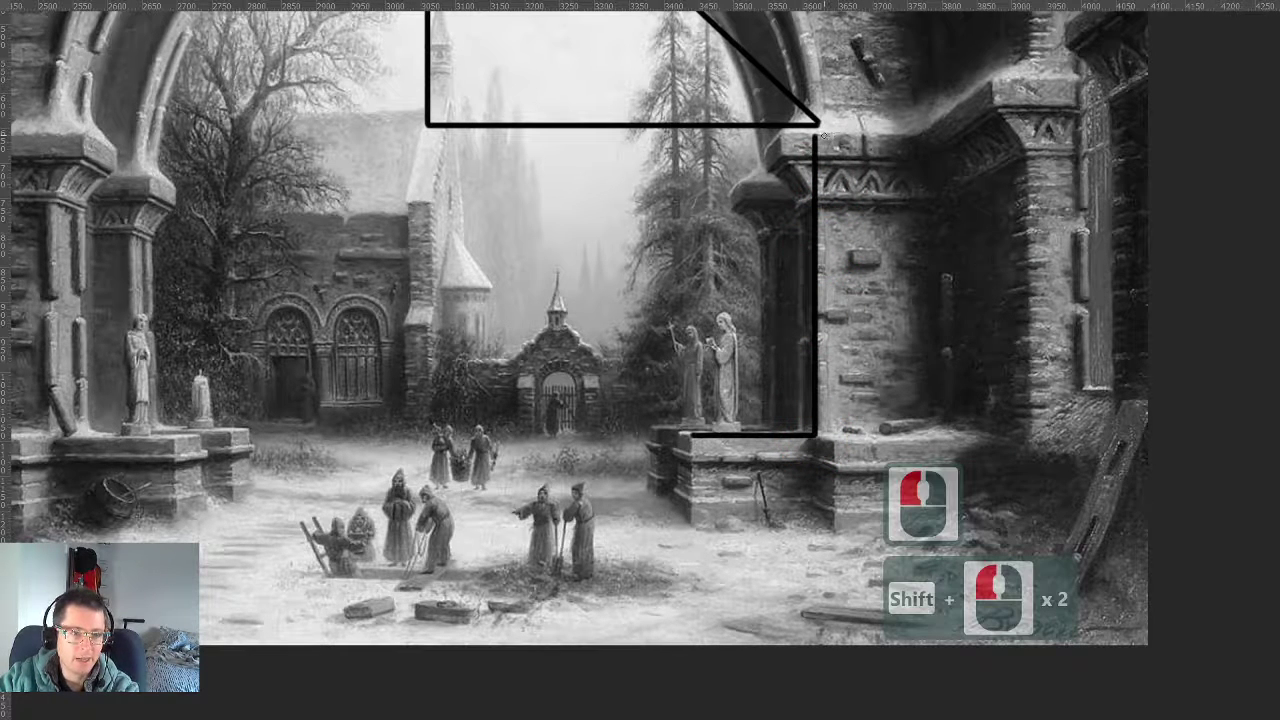
pyautogui.click(822, 134)
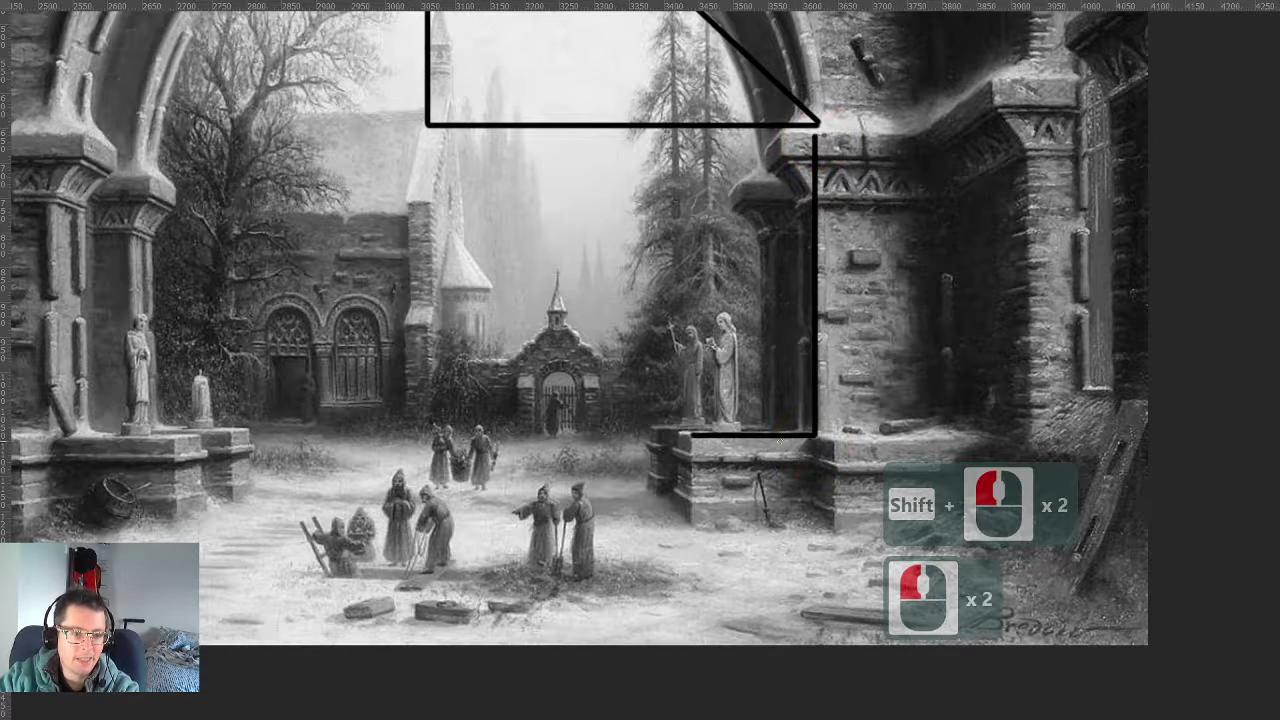
pyautogui.click(691, 412)
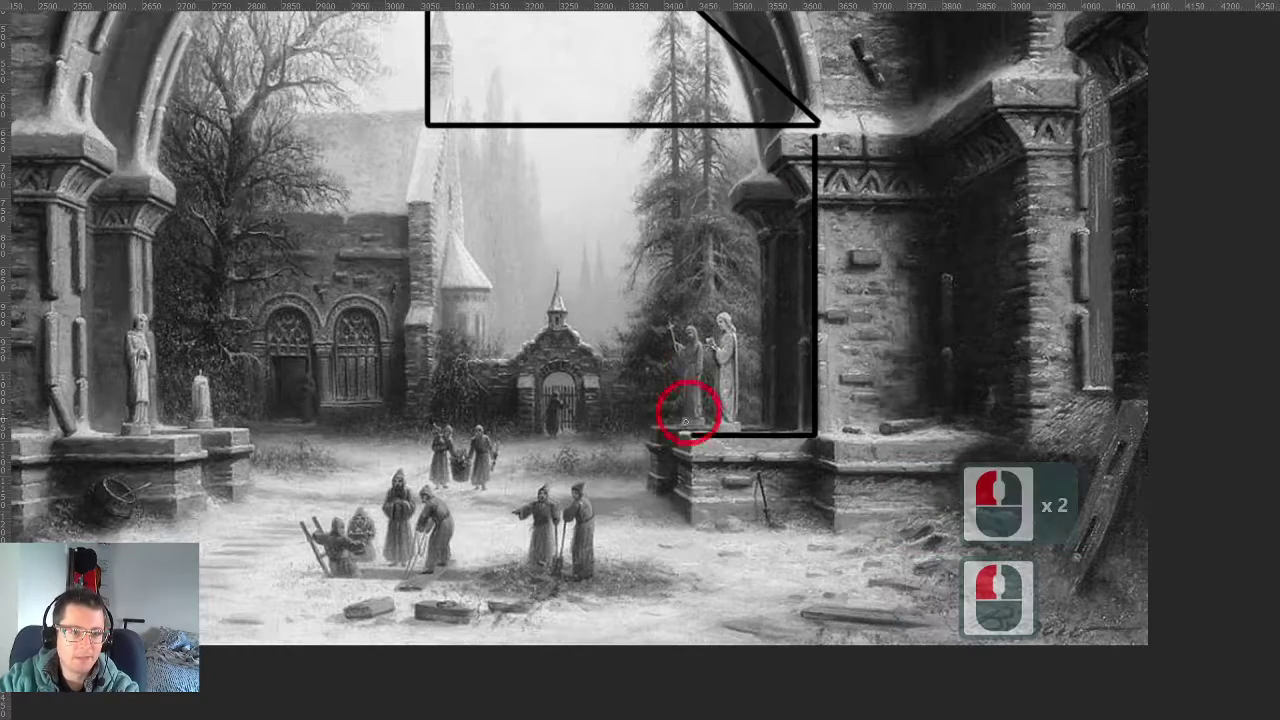
pyautogui.keyDown('shift'); pyautogui.click(691, 434); pyautogui.keyUp('shift')
# Bring the whole reference into view, show the interface panels again and set the brush opacity to 30%
pyautogui.scroll(-4, 440, 463)
pyautogui.scroll(-1, 442, 463)
pyautogui.scroll(4, 489, 457)
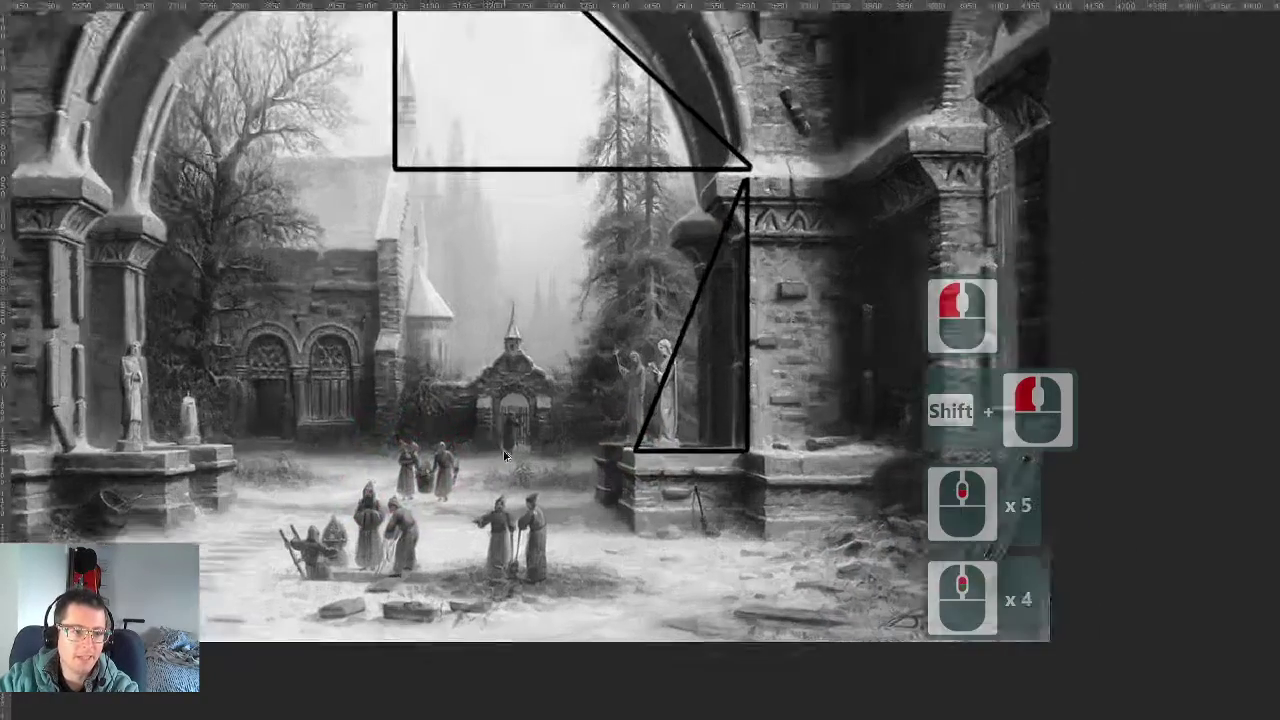
pyautogui.scroll(-5, 489, 457)
pyautogui.moveTo(452, 462); pyautogui.dragTo(499, 492)
pyautogui.press('Tab')
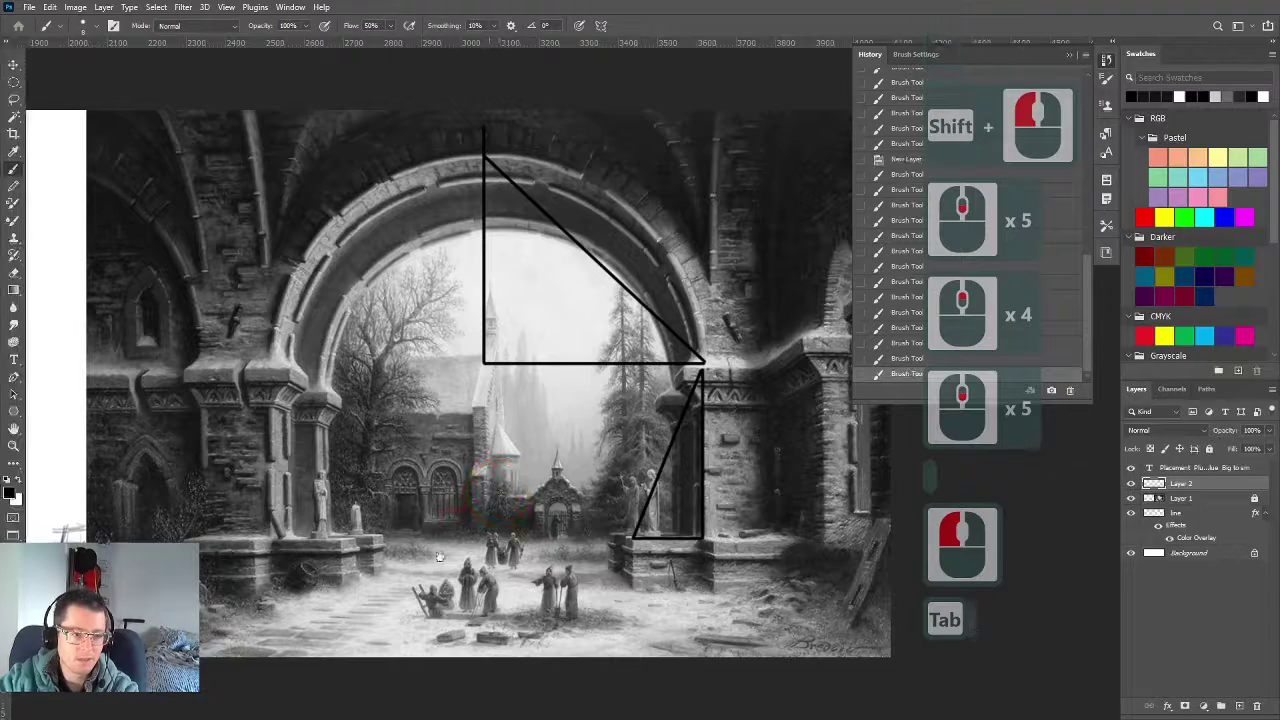
pyautogui.press('Tab')
pyautogui.press('Tab')
pyautogui.press('Tab')
pyautogui.click(716, 515)
pyautogui.press('3')
pyautogui.scroll(-4, 716, 515)
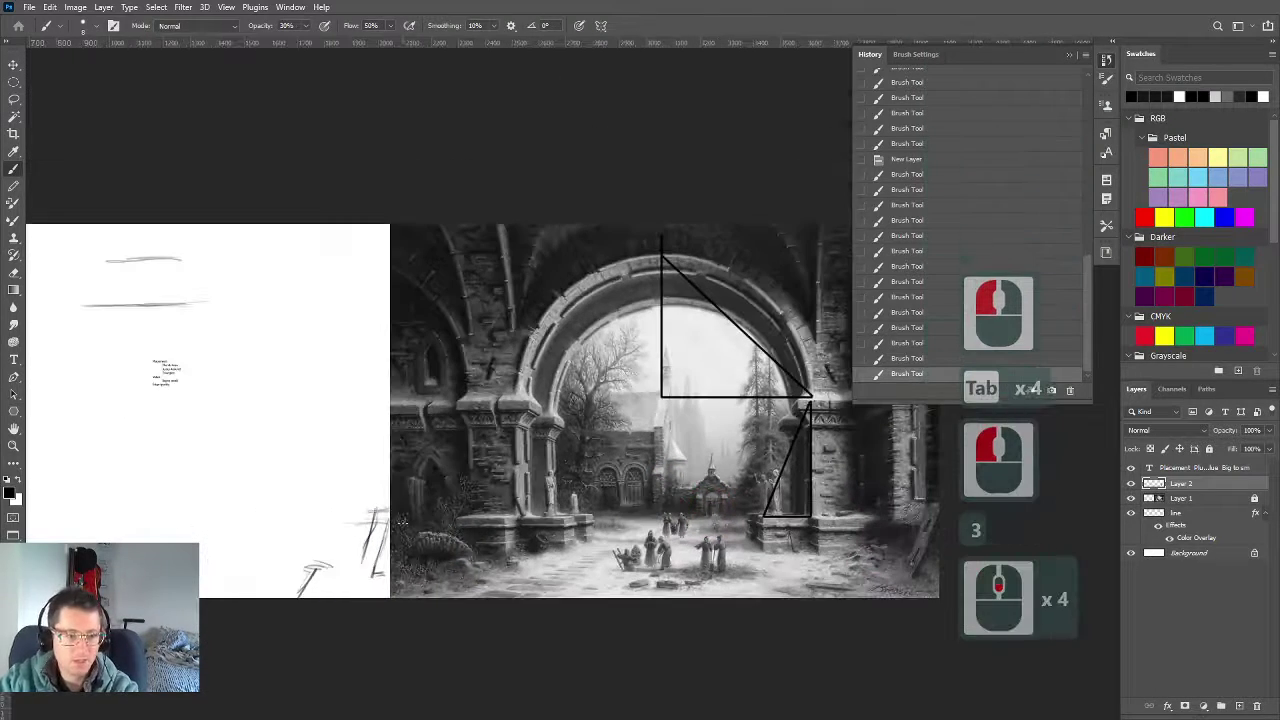
# Select the line layer and sketch a light curve bending down from the right end of the canvas's longer horizontal line
pyautogui.moveTo(414, 511); pyautogui.dragTo(743, 545)
pyautogui.click(1190, 512)
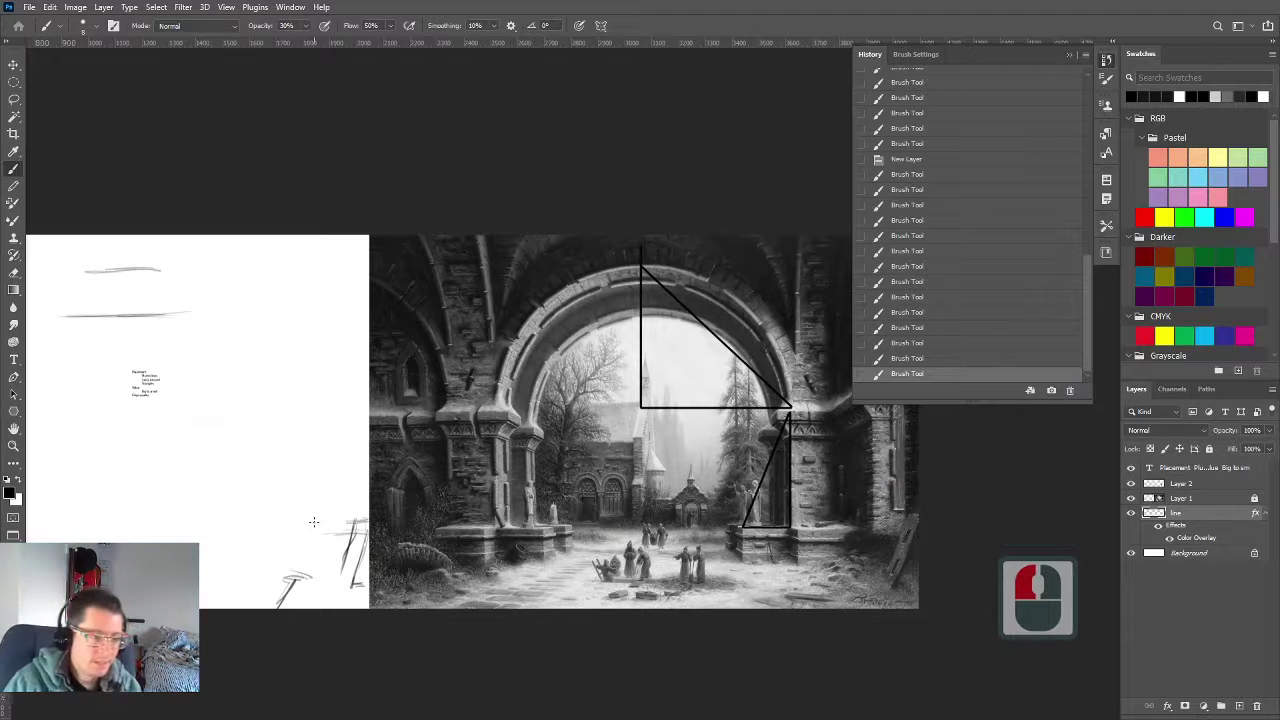
pyautogui.moveTo(262, 546); pyautogui.dragTo(335, 560)
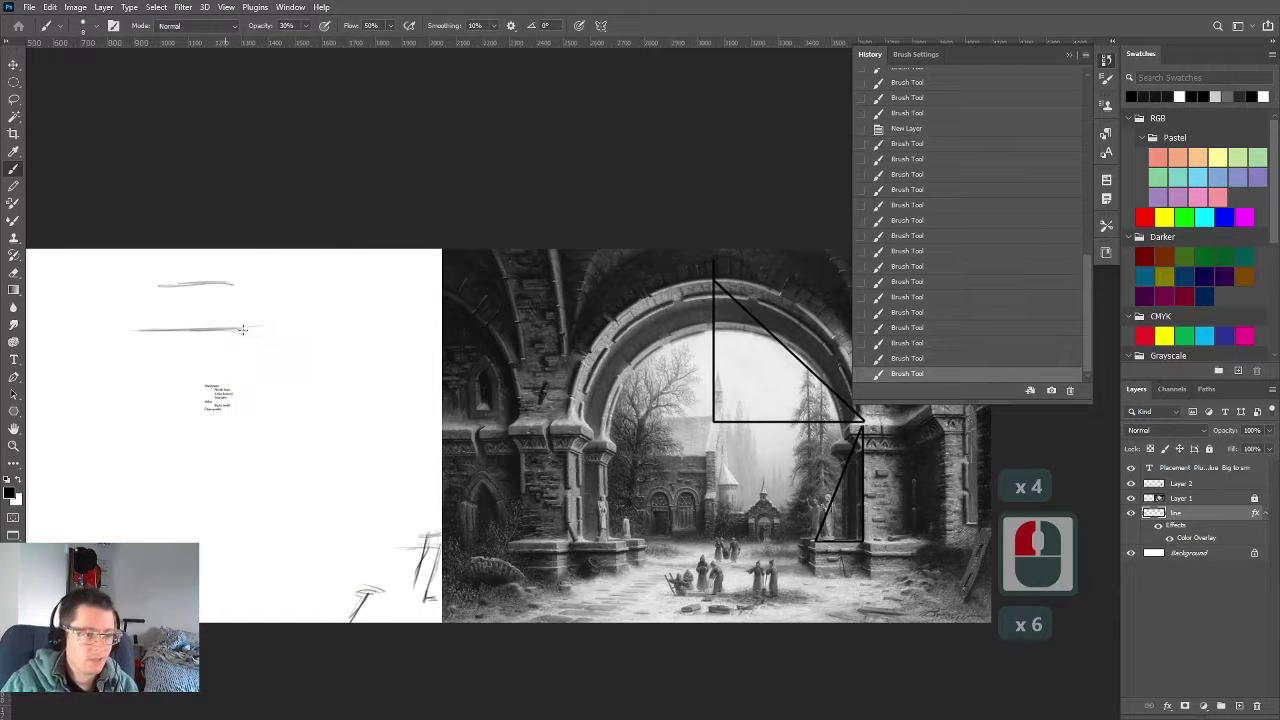
pyautogui.scroll(-4, 325, 407)
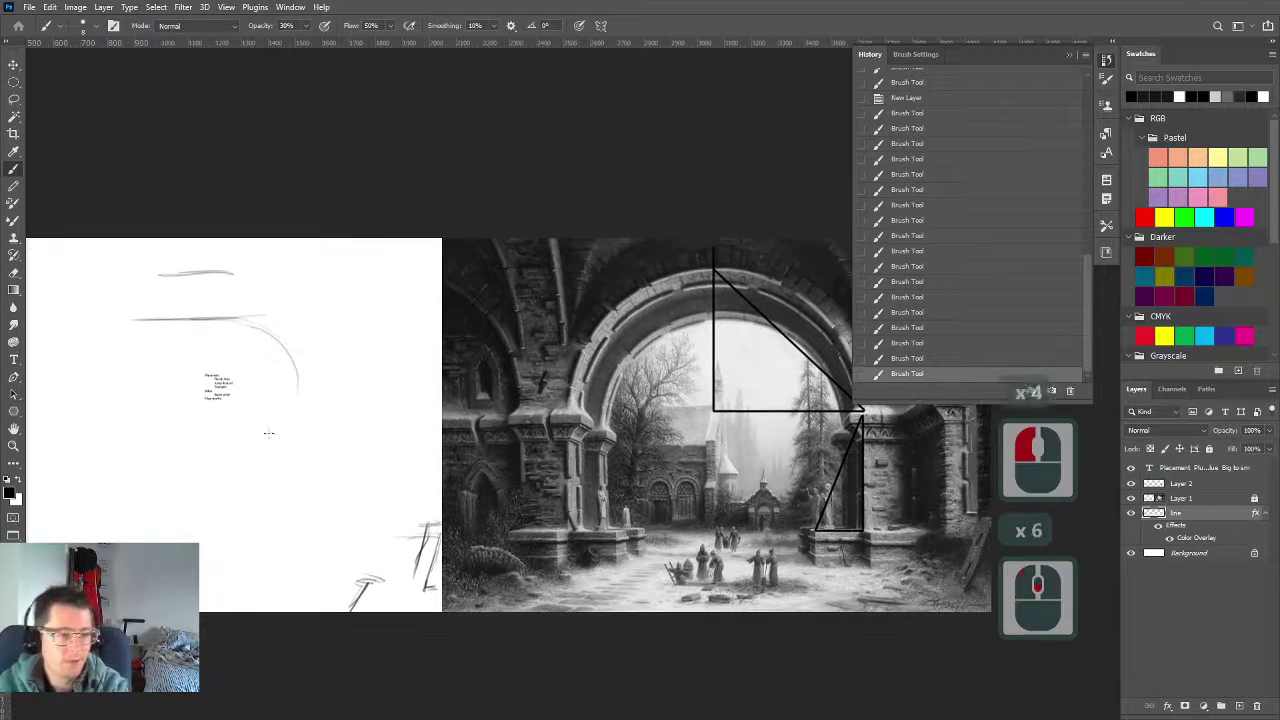
# With the panels hidden, sketch light sweeping ground curves in the lower-left corner of the white canvas
pyautogui.scroll(-3, 172, 455)
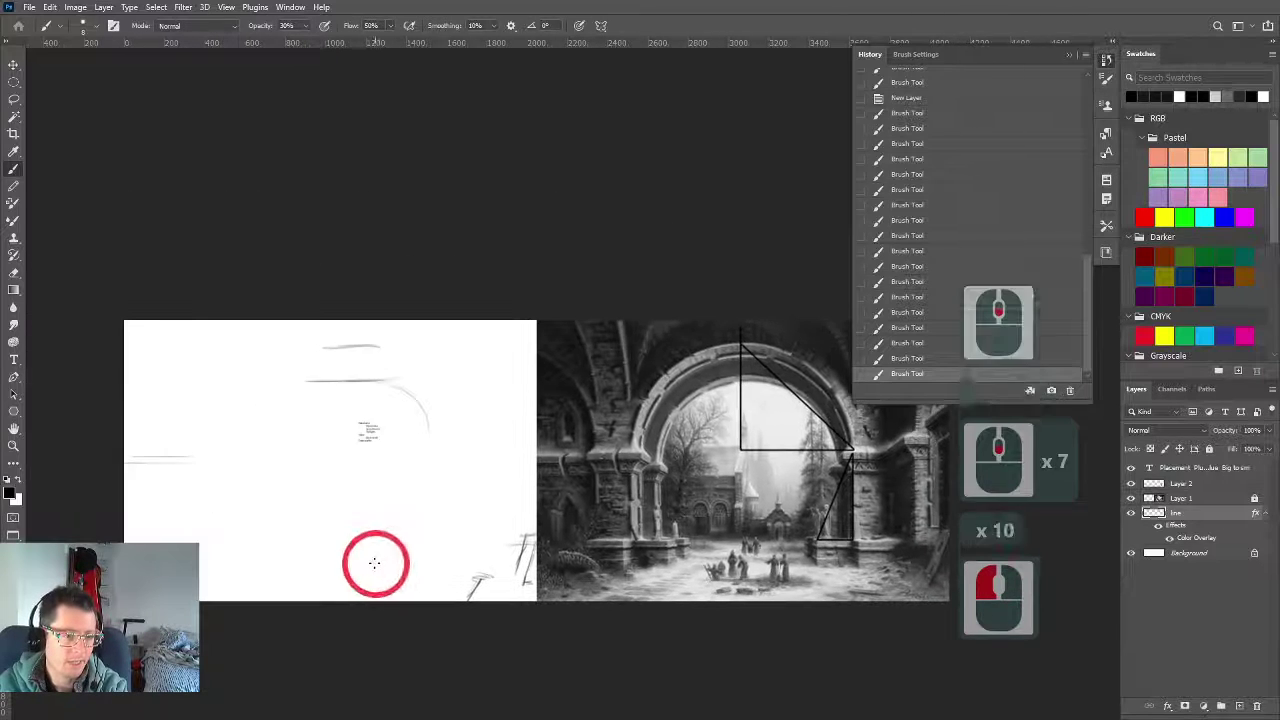
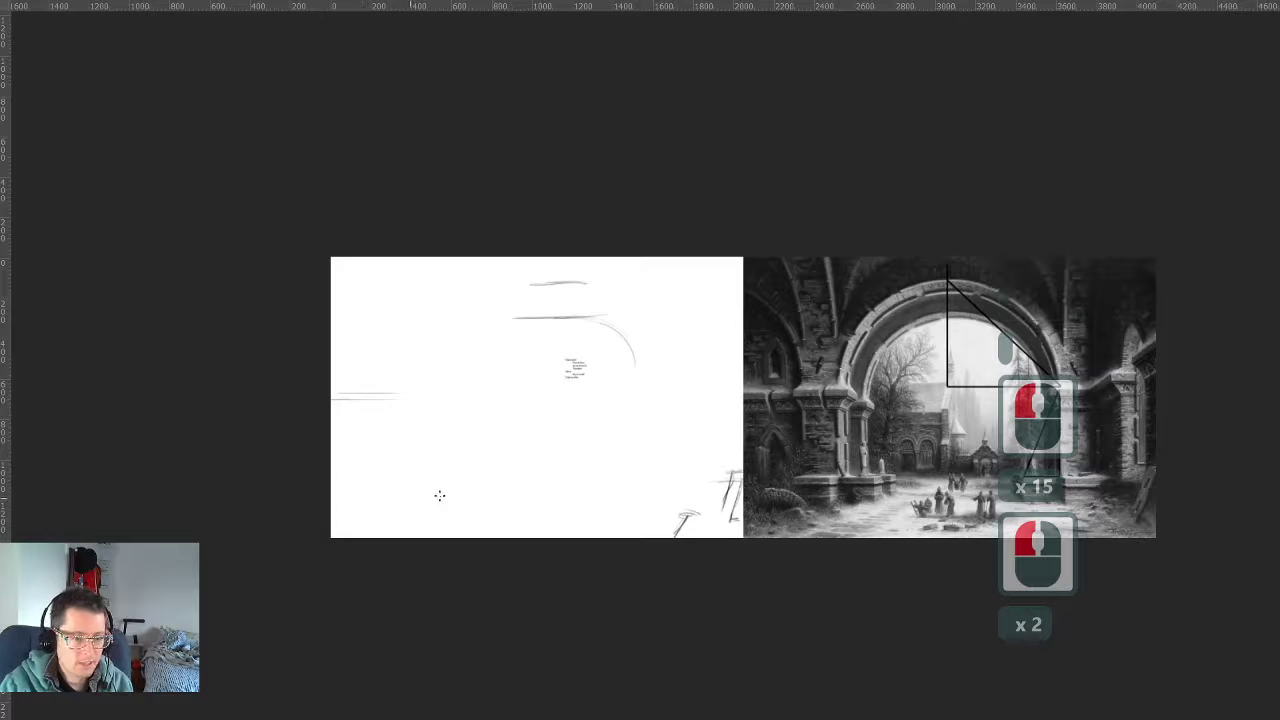
pyautogui.moveTo(336, 534); pyautogui.dragTo(467, 488)
pyautogui.moveTo(362, 535); pyautogui.dragTo(449, 507)
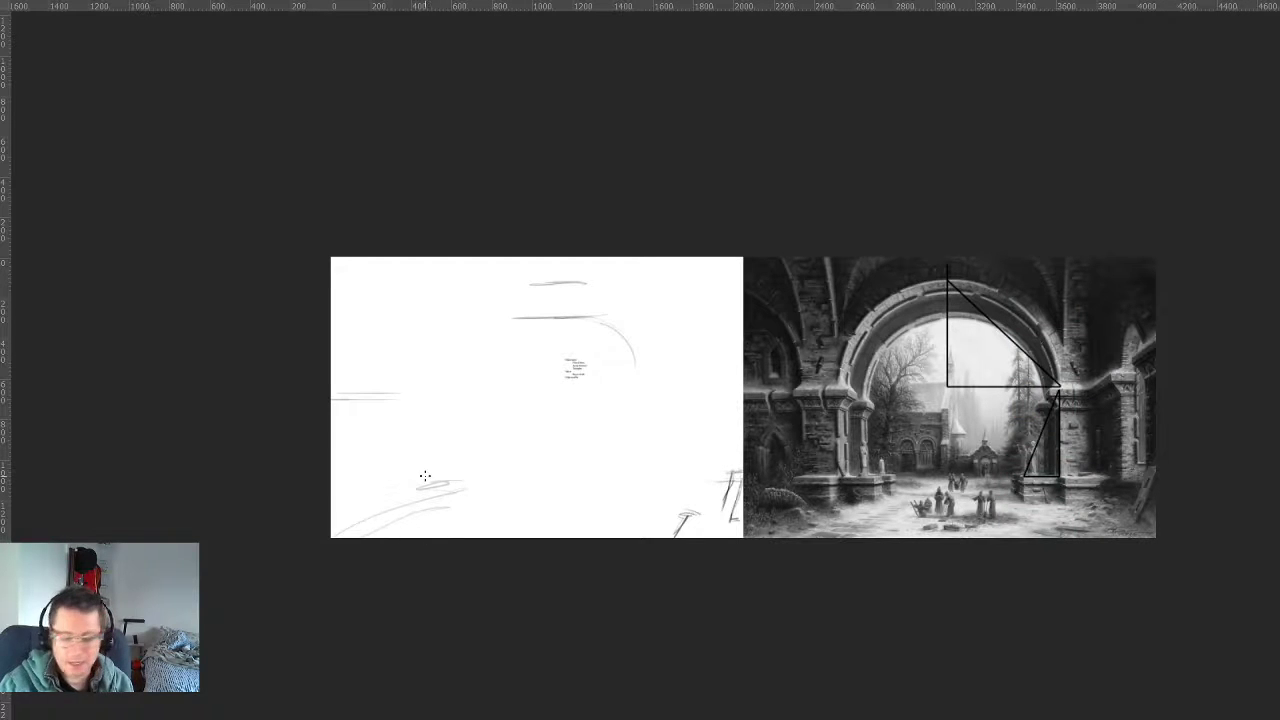
# Working zoomed far out, rough in the arch's right and left sides and the surrounding vault and pillar shapes with light strokes
pyautogui.scroll(-8, 404, 429)
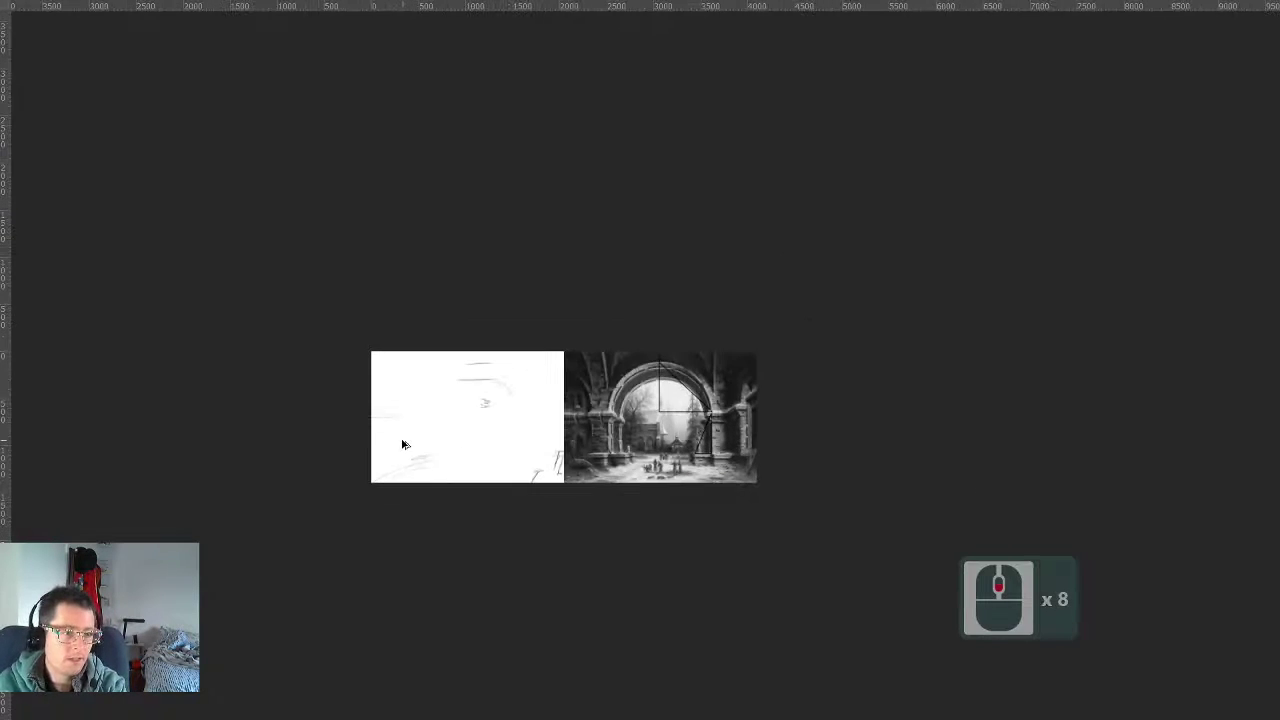
pyautogui.moveTo(495, 388); pyautogui.dragTo(518, 432)
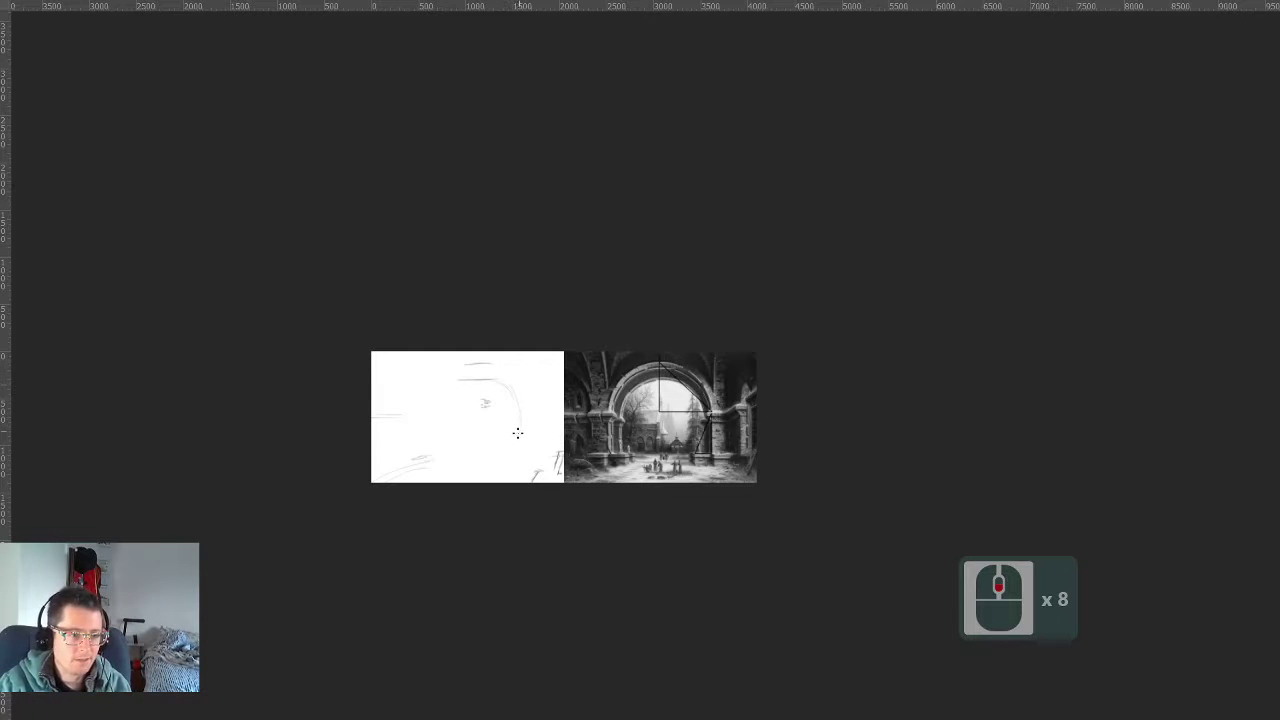
pyautogui.moveTo(458, 382); pyautogui.dragTo(449, 443)
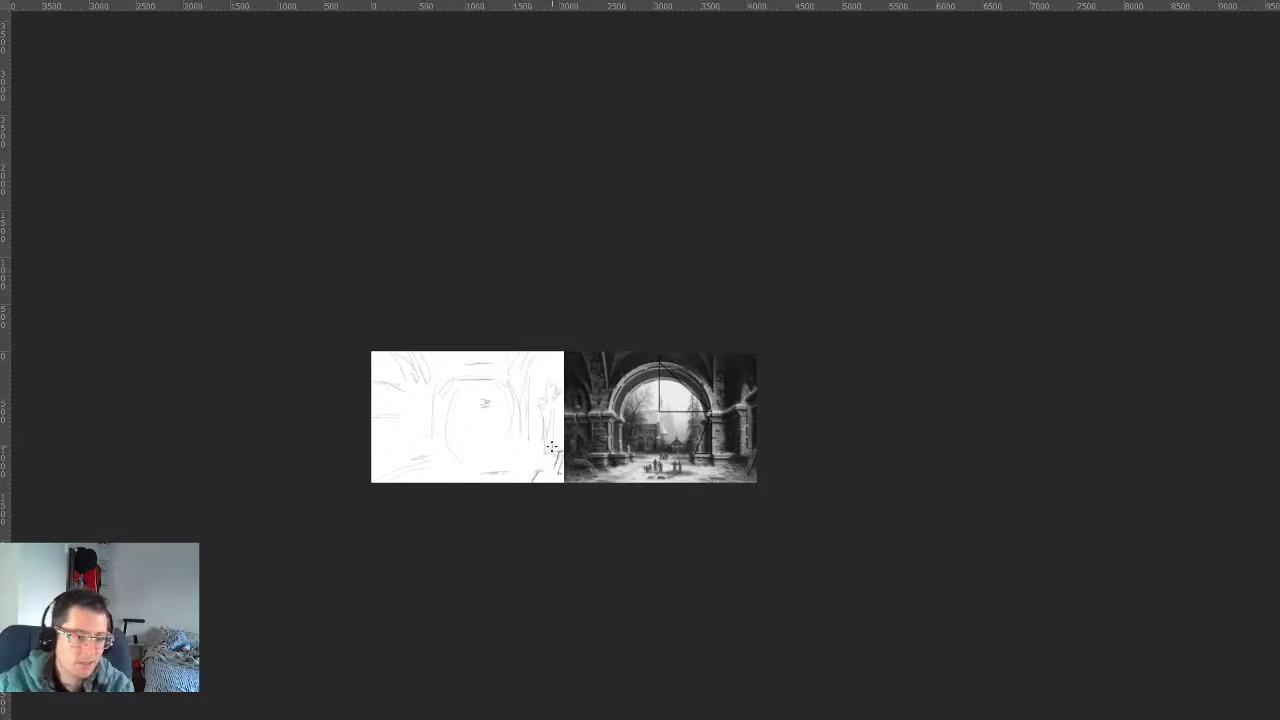
# Compare with the reference, and sketch loose ground strokes and small figure shapes at the foot of the arch on the white canvas
pyautogui.scroll(20, 760, 470)
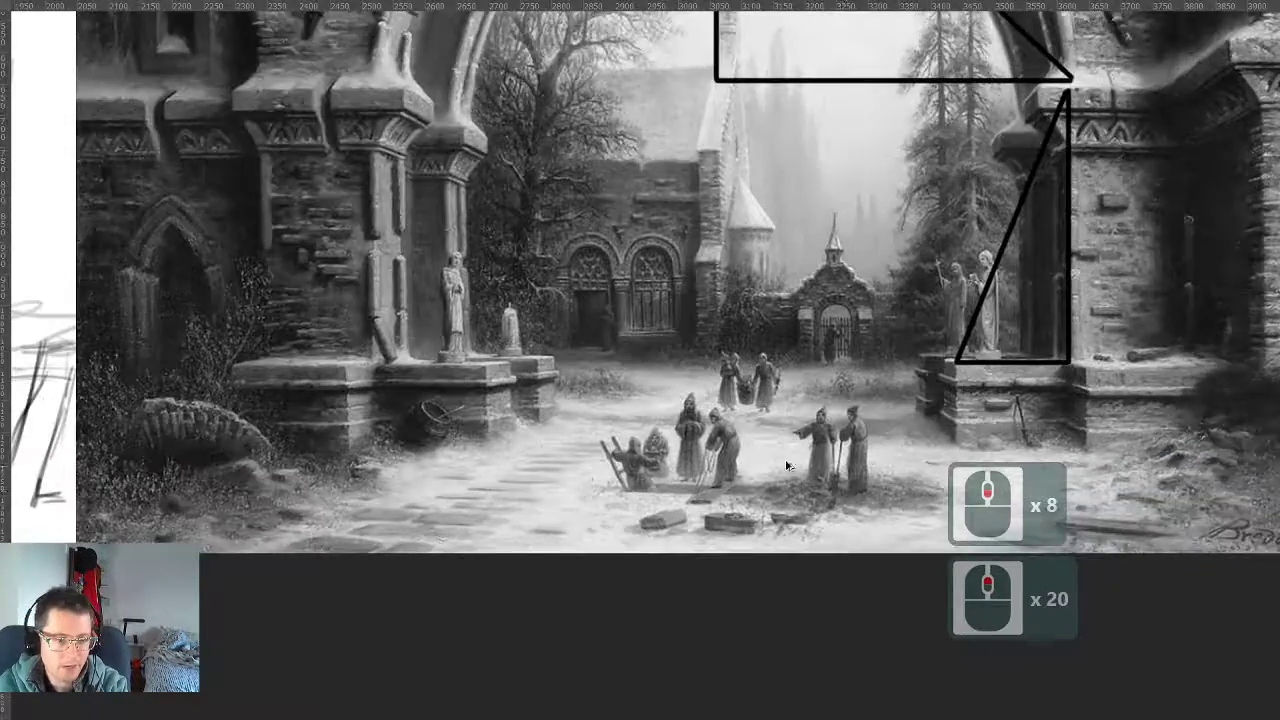
pyautogui.scroll(6, 787, 466)
pyautogui.scroll(-20, 566, 397)
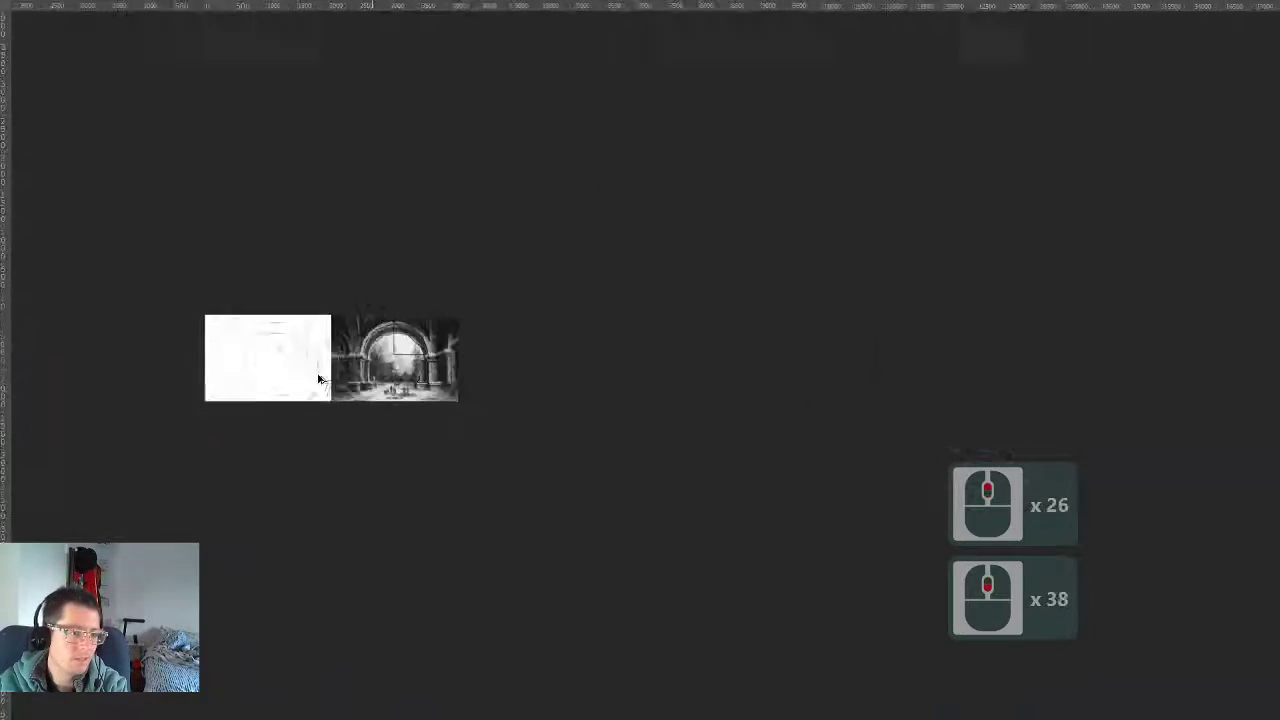
pyautogui.scroll(9, 279, 383)
pyautogui.scroll(10, 281, 384)
pyautogui.moveTo(533, 423); pyautogui.dragTo(477, 436)
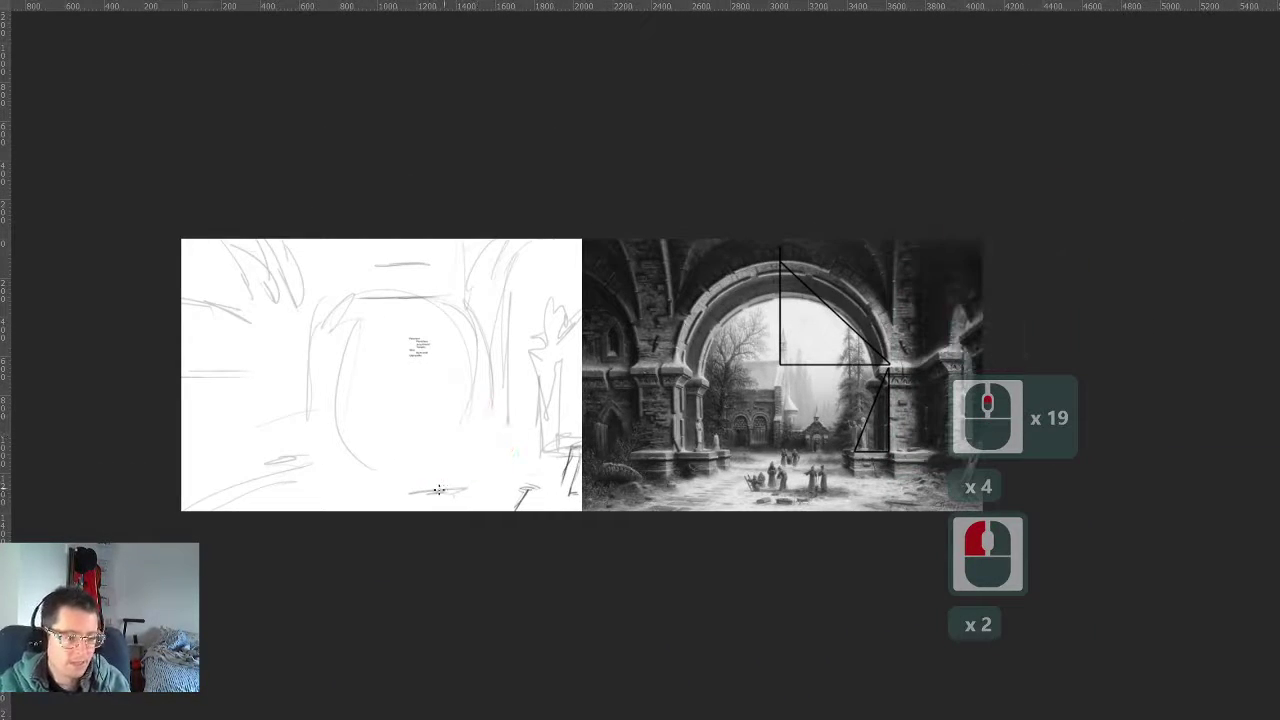
pyautogui.moveTo(456, 491); pyautogui.dragTo(431, 502)
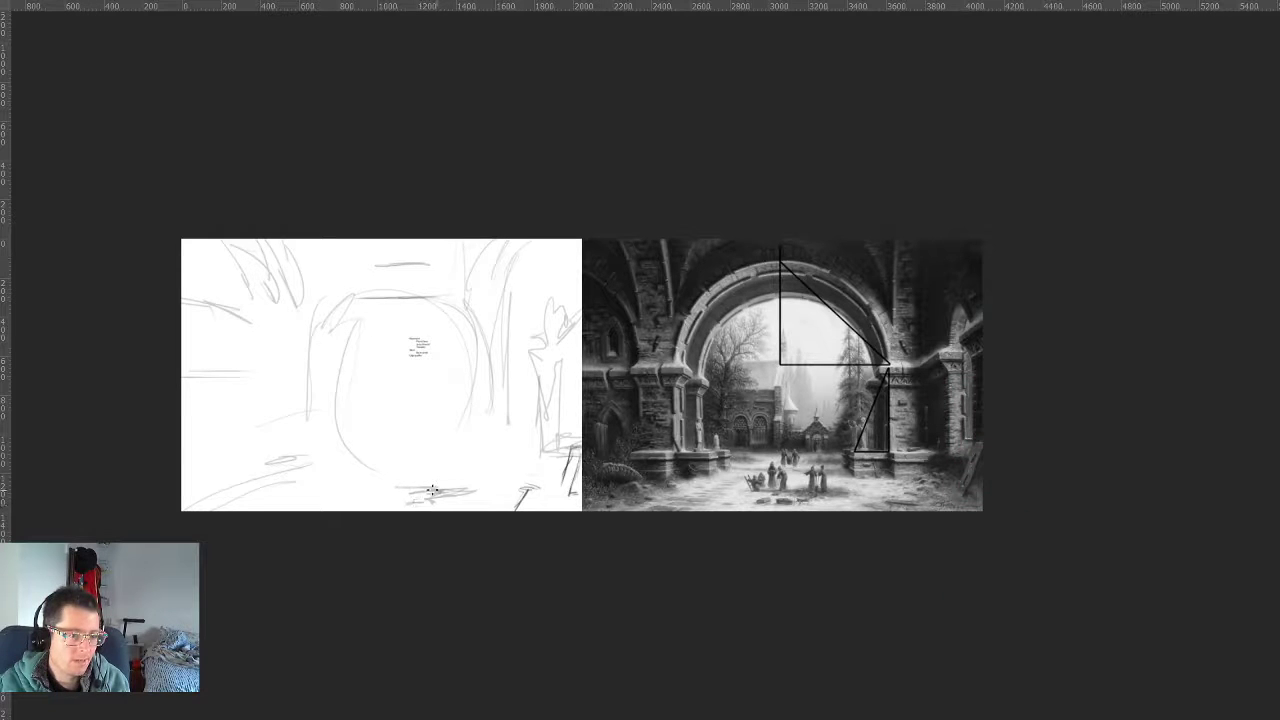
pyautogui.moveTo(388, 480); pyautogui.dragTo(370, 490)
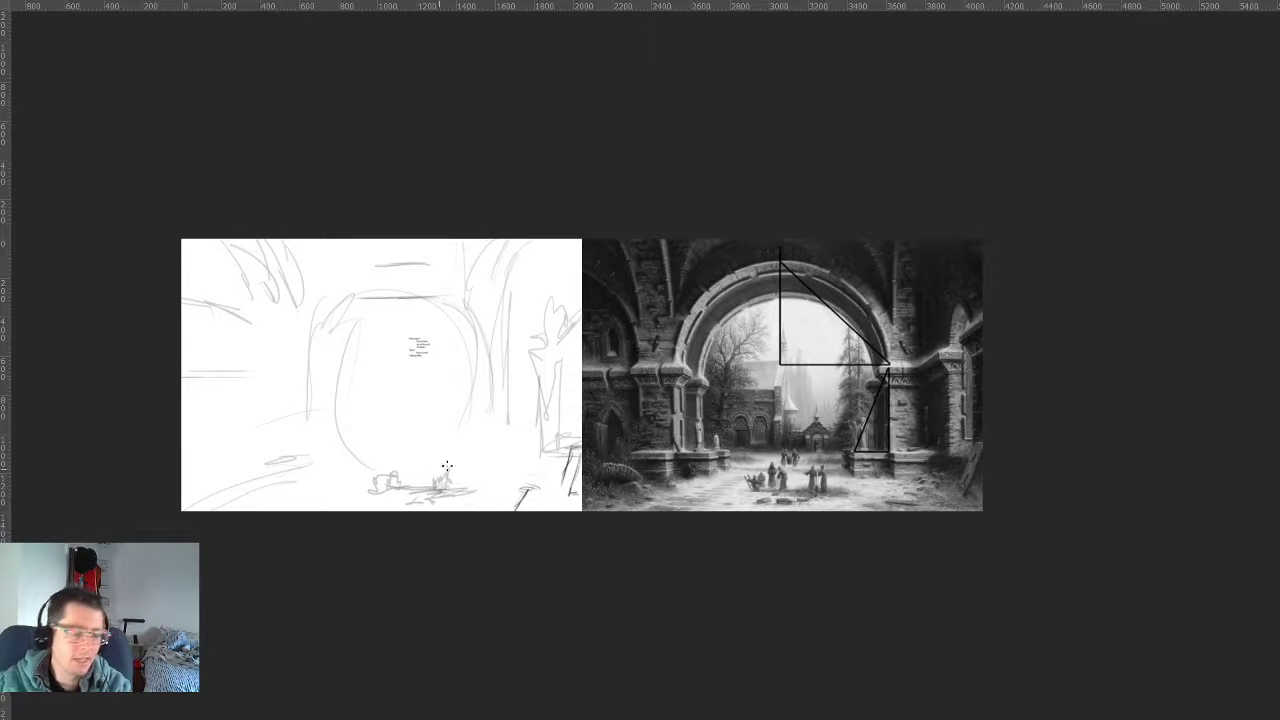
# Select Layer 2 for drawing, and examine the figure group at the arch's foot in the grayscale reference
pyautogui.scroll(4, 490, 456)
pyautogui.moveTo(705, 424); pyautogui.dragTo(591, 411)
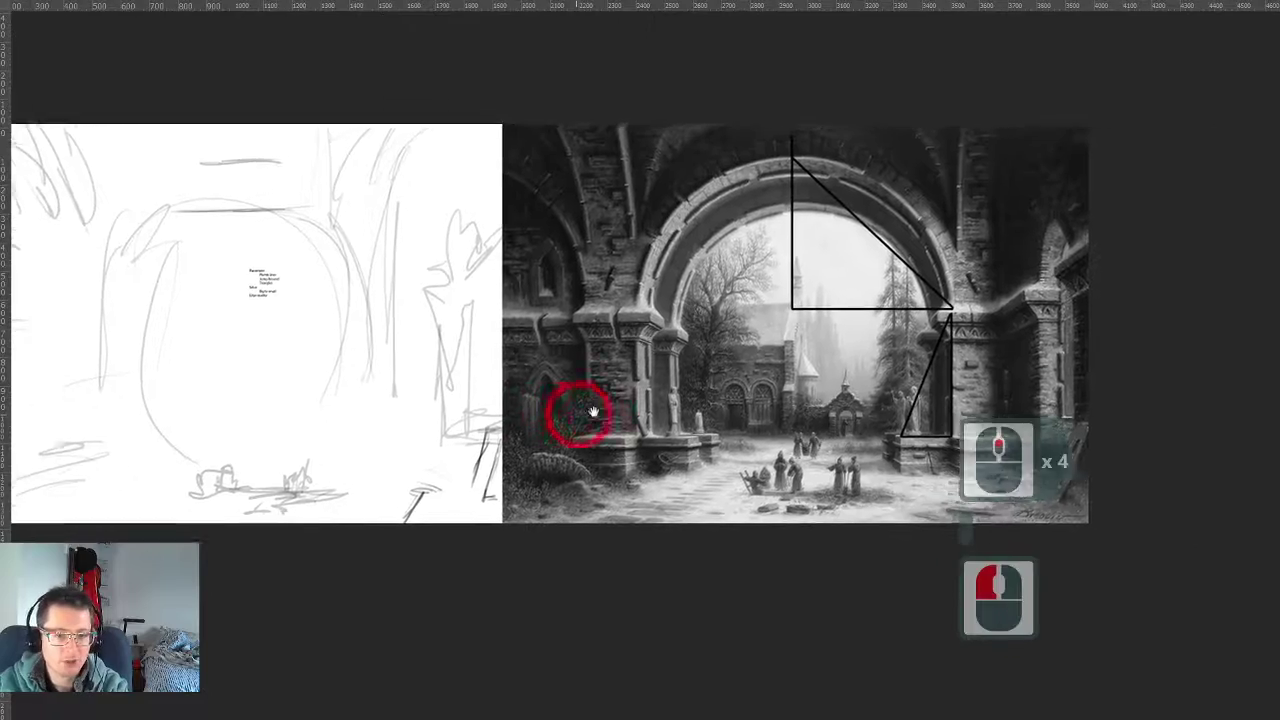
pyautogui.press('Tab')
pyautogui.click(1211, 483)
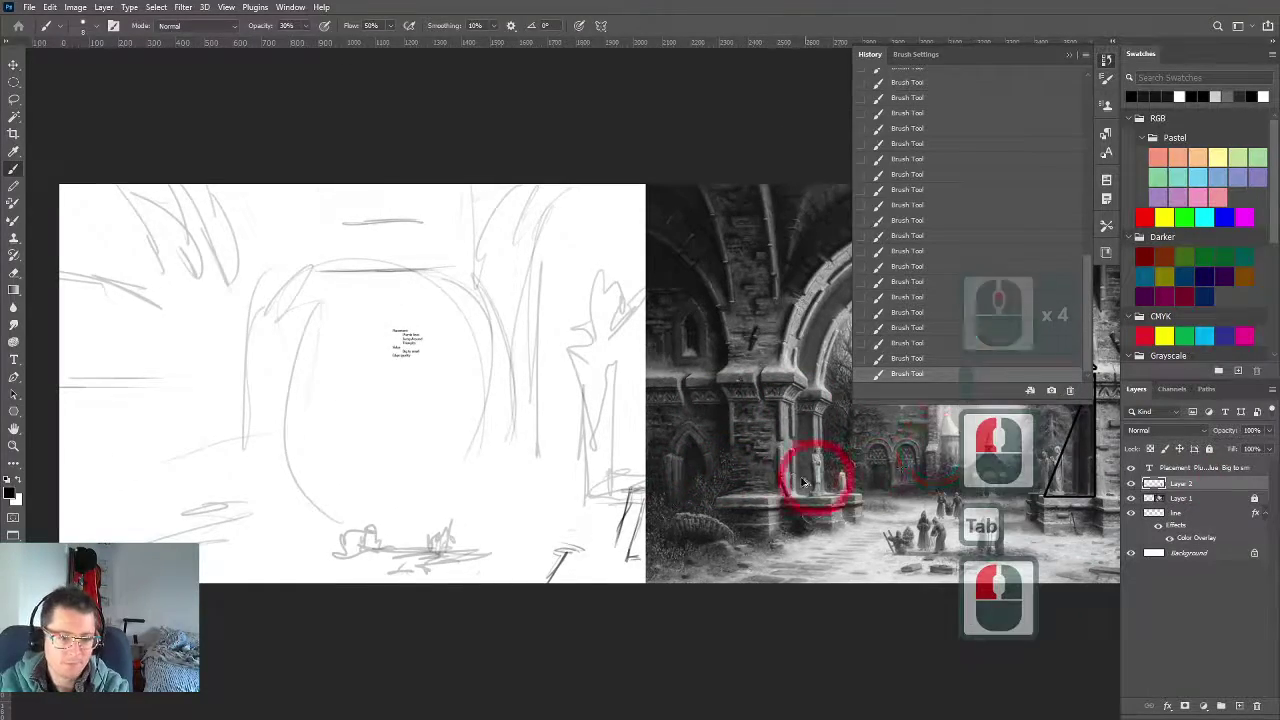
pyautogui.scroll(5, 820, 455)
pyautogui.moveTo(830, 440); pyautogui.dragTo(371, 371)
pyautogui.scroll(2, 540, 510)
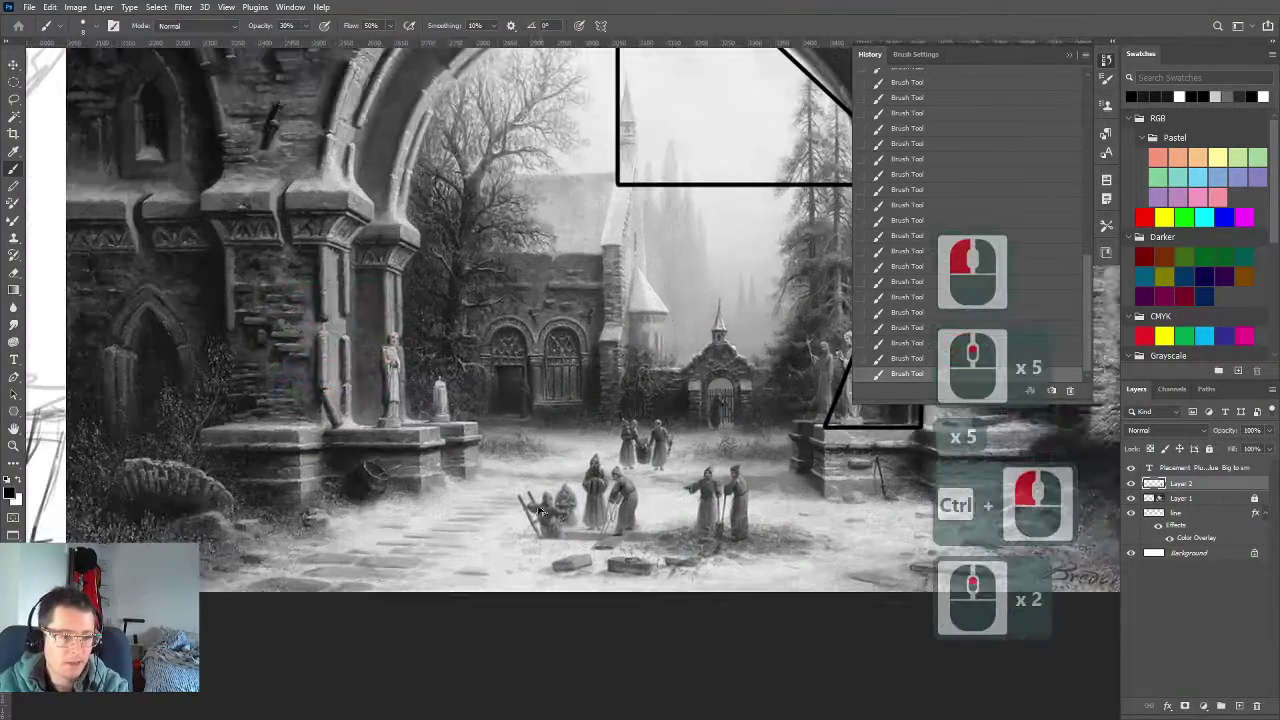
pyautogui.scroll(-13, 537, 547)
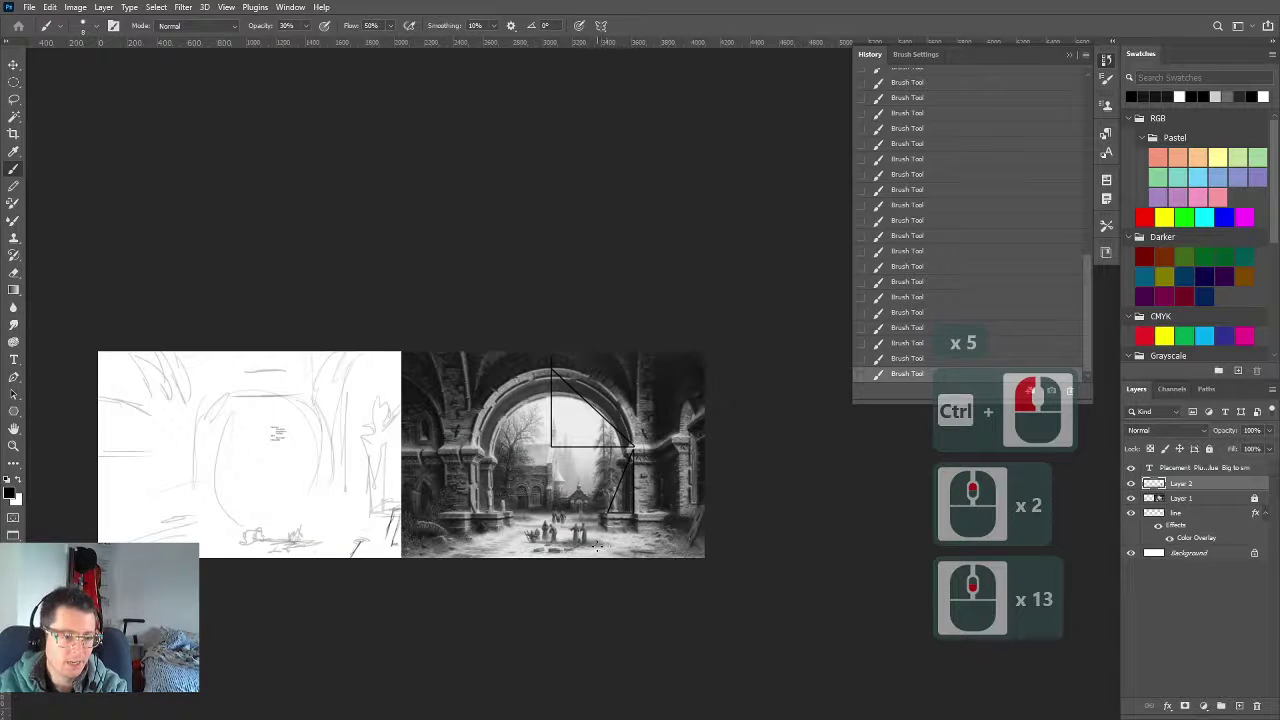
pyautogui.click(606, 545)
pyautogui.keyDown('shift'); pyautogui.click(552, 556); pyautogui.keyUp('shift')
pyautogui.moveTo(560, 549); pyautogui.dragTo(539, 550)
pyautogui.hotkey('ctrl', 'z')
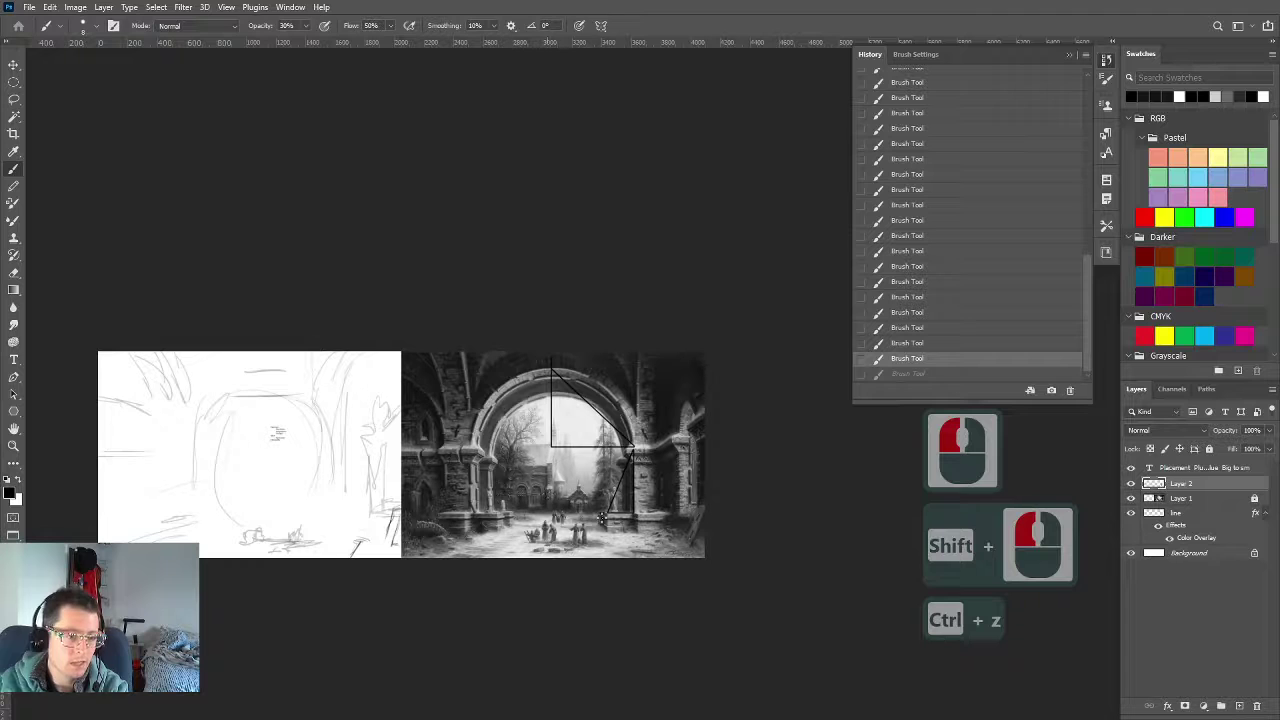
pyautogui.press('d')
pyautogui.press('f')
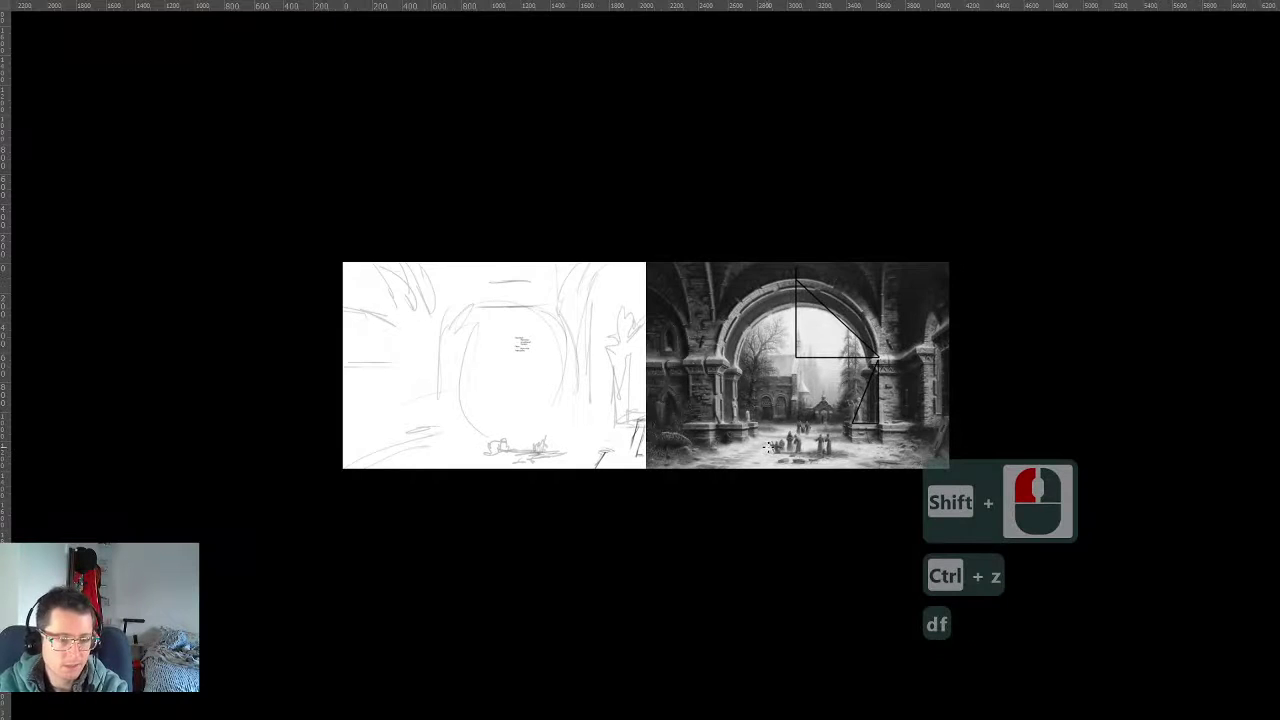
pyautogui.press('Tab')
pyautogui.click(846, 474)
pyautogui.click(806, 483)
pyautogui.moveTo(790, 480); pyautogui.dragTo(776, 478)
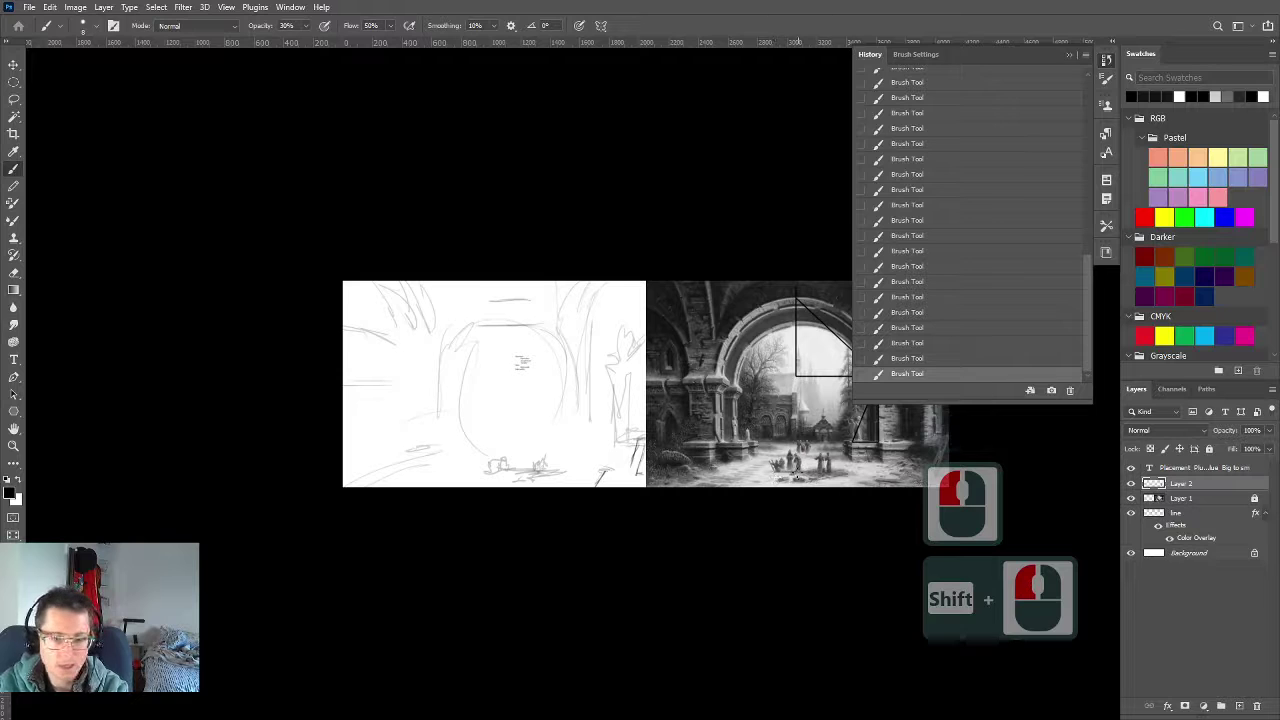
pyautogui.hotkey('ctrl', 'z')
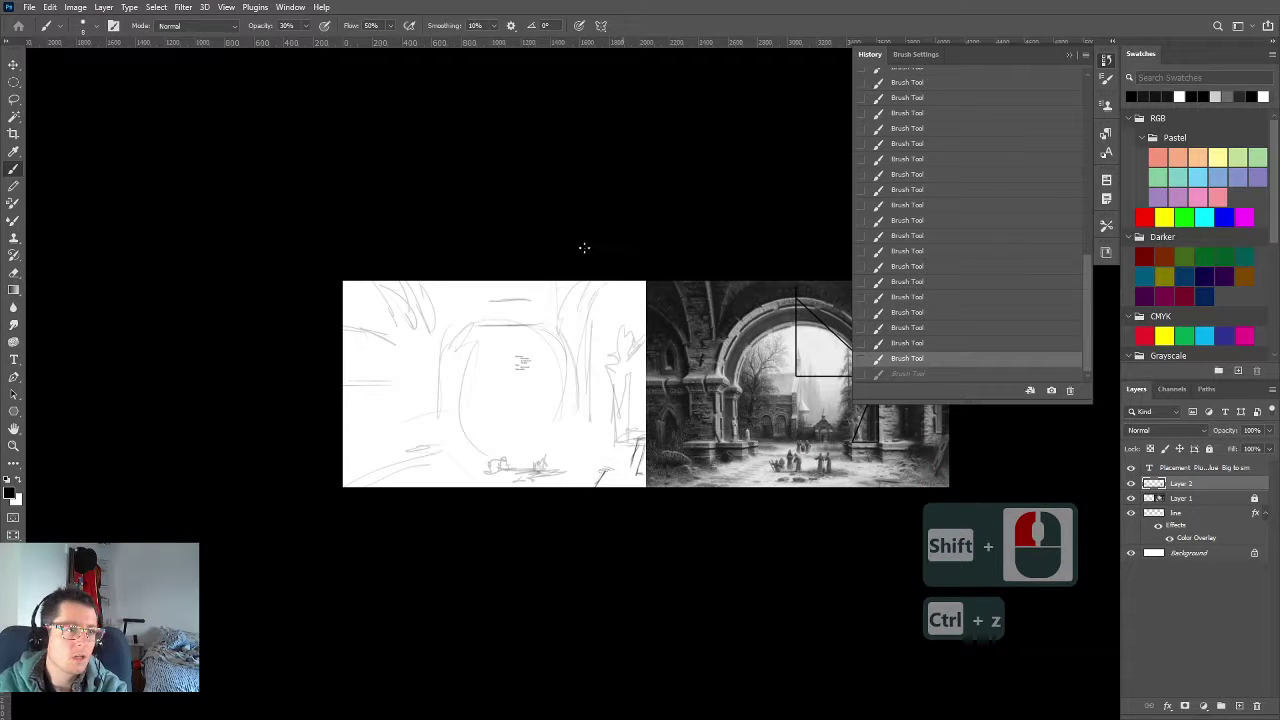
# Set the brush opacity to 100% and draw connected straight black lines around the ground shapes below the reference's figures
pyautogui.press('0')
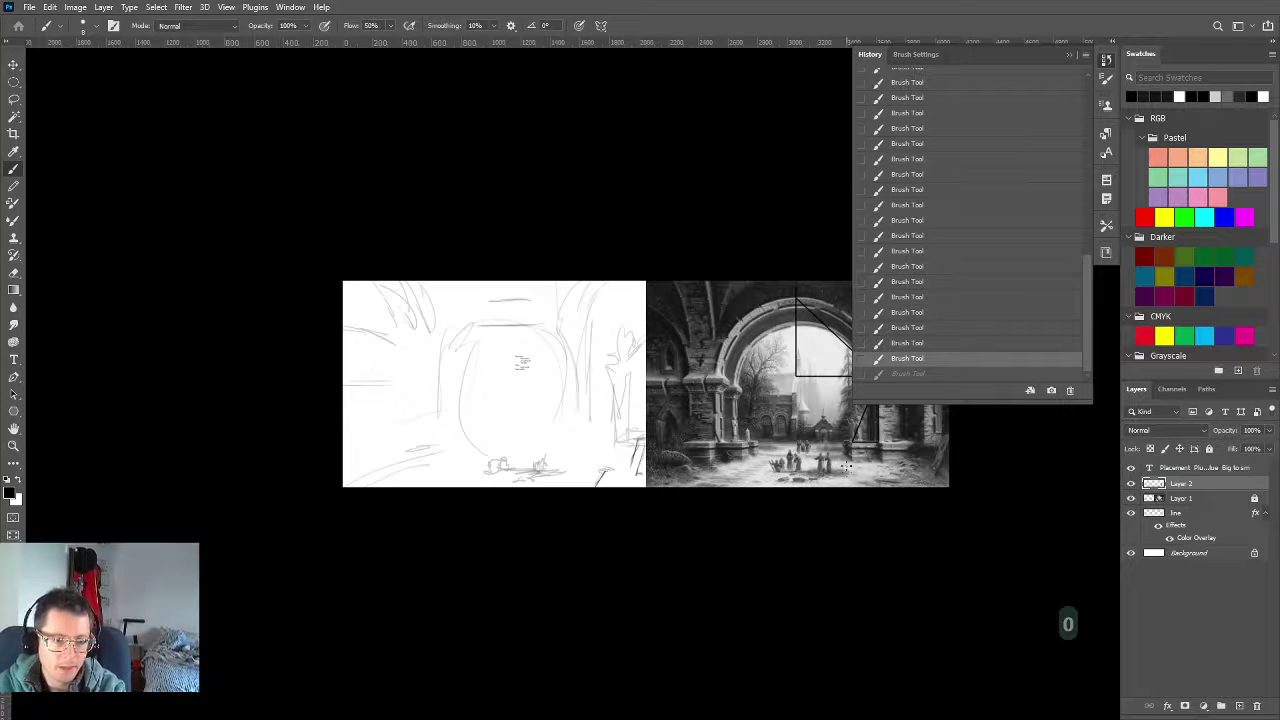
pyautogui.click(783, 480)
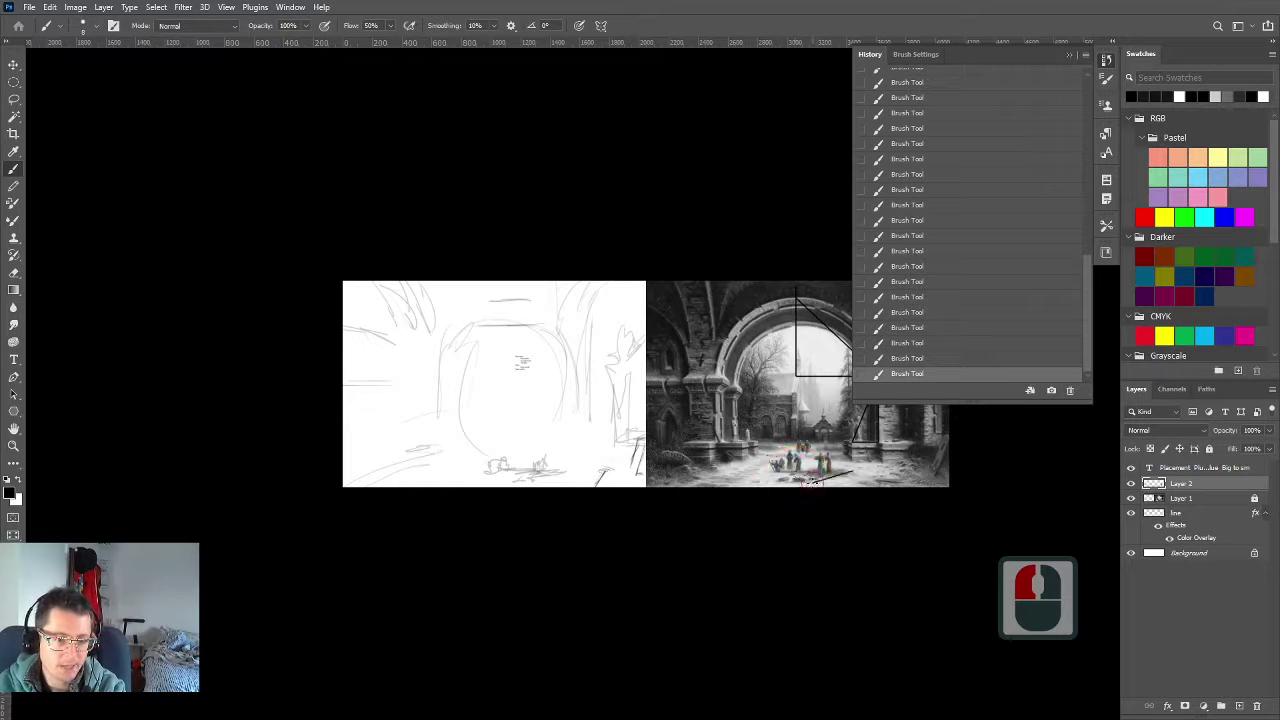
pyautogui.keyDown('shift'); pyautogui.click(780, 480); pyautogui.keyUp('shift')
pyautogui.keyDown('shift'); pyautogui.click(783, 478); pyautogui.keyUp('shift')
pyautogui.keyDown('shift'); pyautogui.click(800, 480); pyautogui.keyUp('shift')
pyautogui.keyDown('shift'); pyautogui.click(811, 474); pyautogui.keyUp('shift')
pyautogui.keyDown('shift'); pyautogui.click(811, 466); pyautogui.keyUp('shift')
pyautogui.keyDown('shift'); pyautogui.click(777, 466); pyautogui.keyUp('shift')
# Continue the straight-line outline up and around the left figure group and the right pair of figures in the reference
pyautogui.keyDown('shift'); pyautogui.click(766, 457); pyautogui.keyUp('shift')
pyautogui.keyDown('shift'); pyautogui.click(796, 452); pyautogui.keyUp('shift')
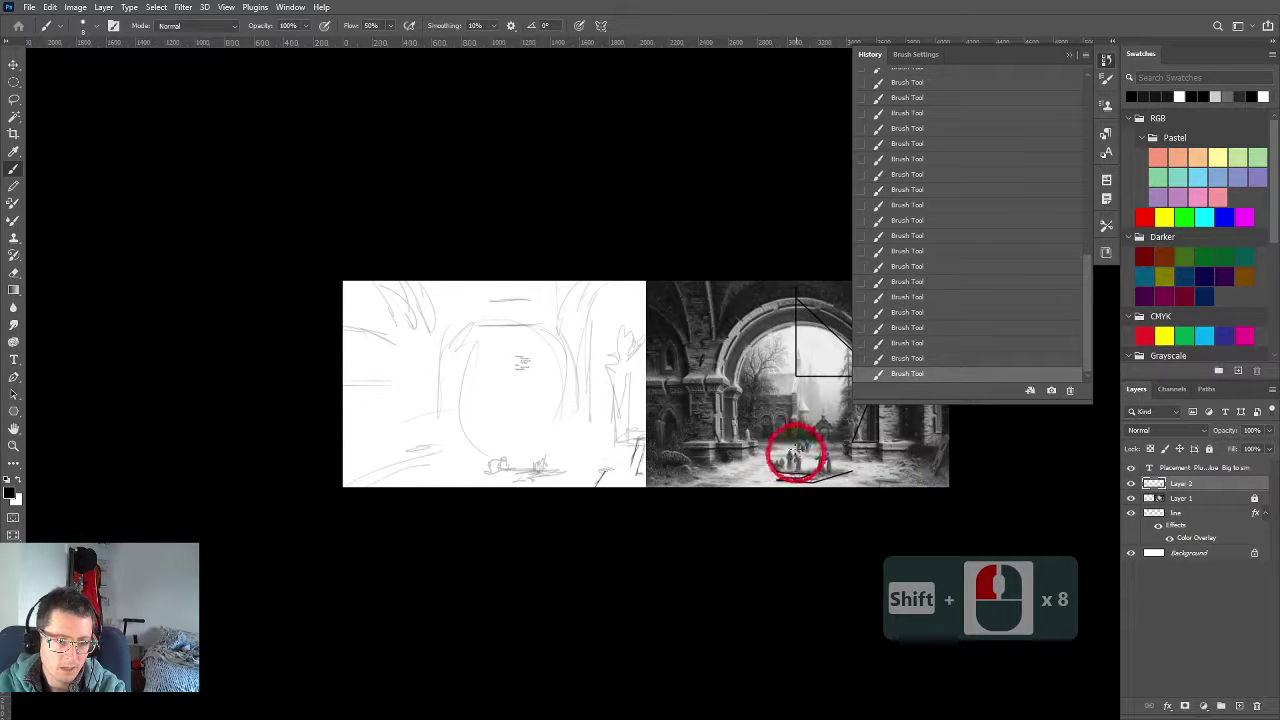
pyautogui.keyDown('shift'); pyautogui.click(787, 450); pyautogui.keyUp('shift')
pyautogui.keyDown('shift'); pyautogui.click(800, 466); pyautogui.keyUp('shift')
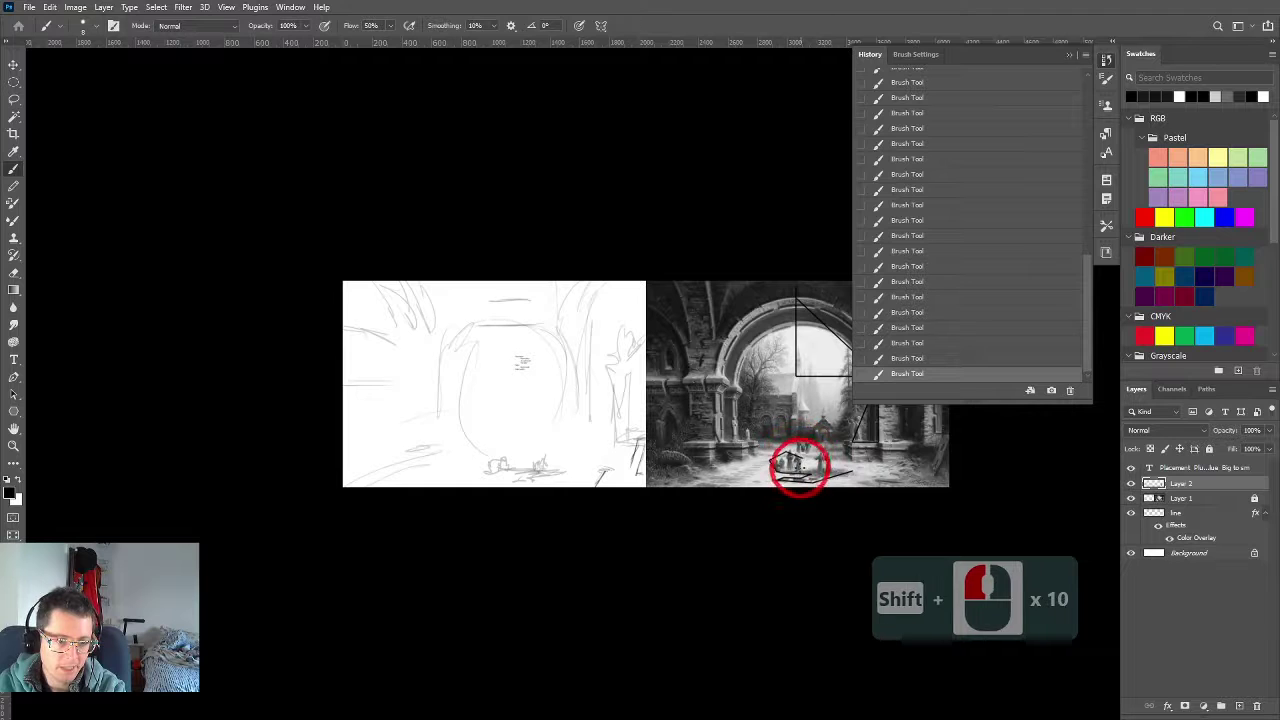
pyautogui.keyDown('shift'); pyautogui.click(808, 466); pyautogui.keyUp('shift')
pyautogui.keyDown('shift'); pyautogui.click(813, 465); pyautogui.keyUp('shift')
pyautogui.keyDown('shift'); pyautogui.click(818, 455); pyautogui.keyUp('shift')
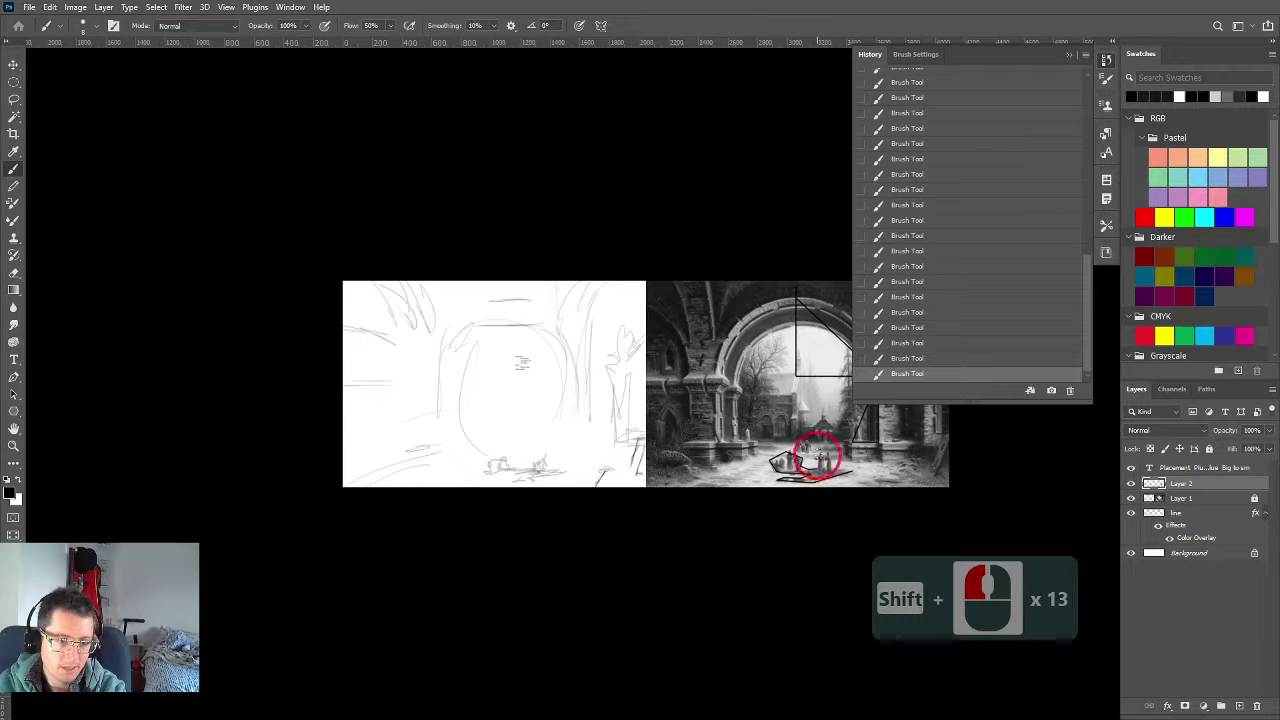
pyautogui.keyDown('shift'); pyautogui.click(822, 450); pyautogui.keyUp('shift')
pyautogui.keyDown('shift'); pyautogui.click(830, 463); pyautogui.keyUp('shift')
pyautogui.keyDown('shift'); pyautogui.click(846, 466); pyautogui.keyUp('shift')
pyautogui.keyDown('shift'); pyautogui.click(771, 461); pyautogui.keyUp('shift')
# Hide the reference on Layer 1 and examine the angular figure-group outline on its own against white
pyautogui.scroll(5, 828, 454)
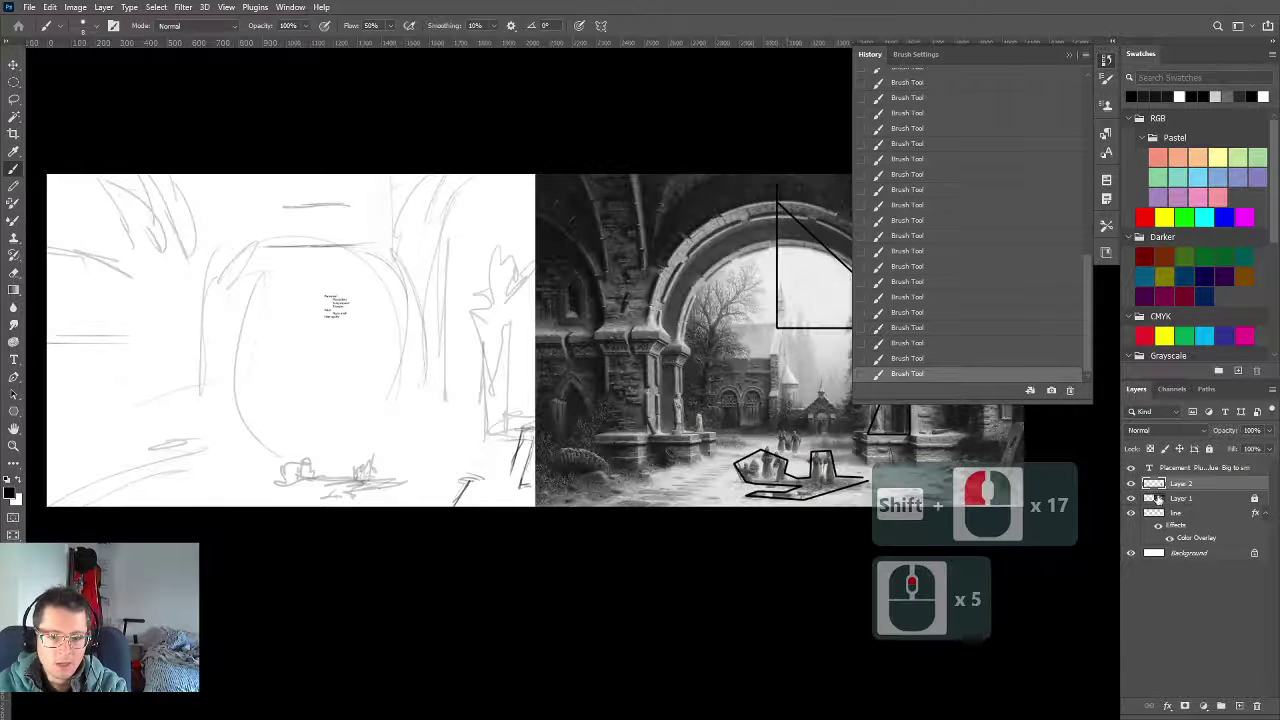
pyautogui.click(1131, 498)
pyautogui.scroll(5, 671, 457)
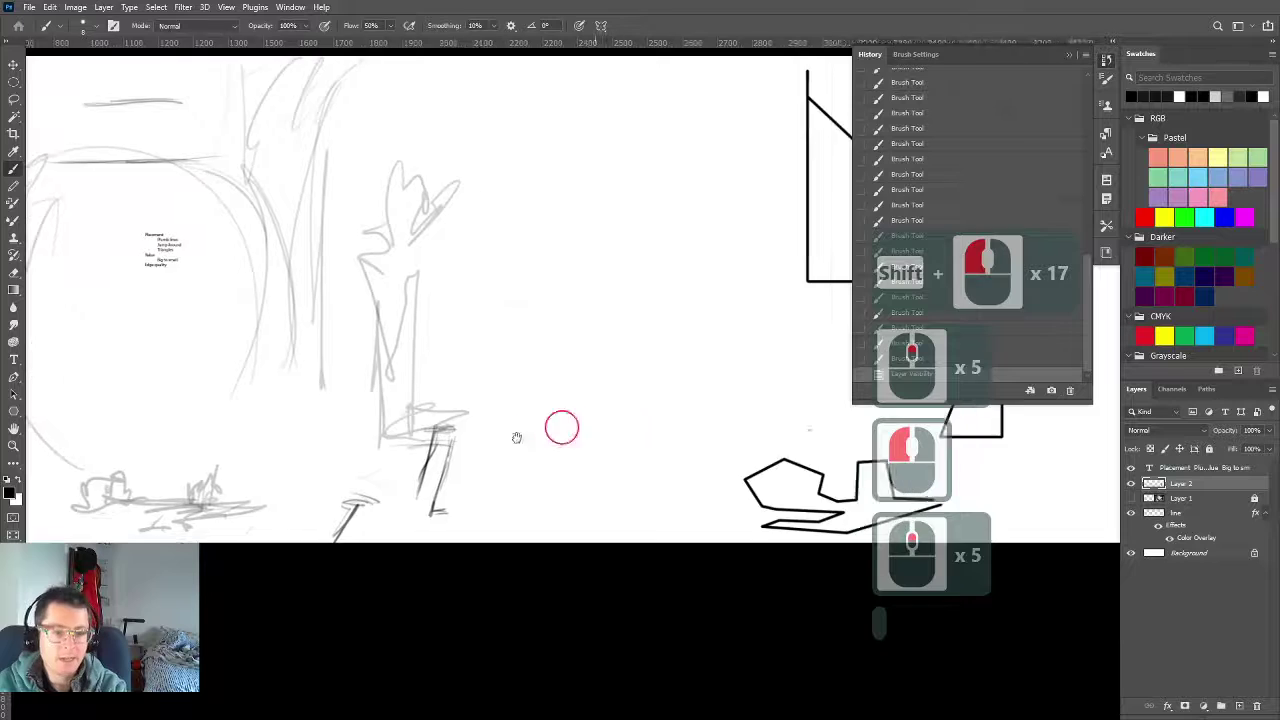
pyautogui.moveTo(562, 427); pyautogui.dragTo(434, 411)
pyautogui.scroll(3, 546, 525)
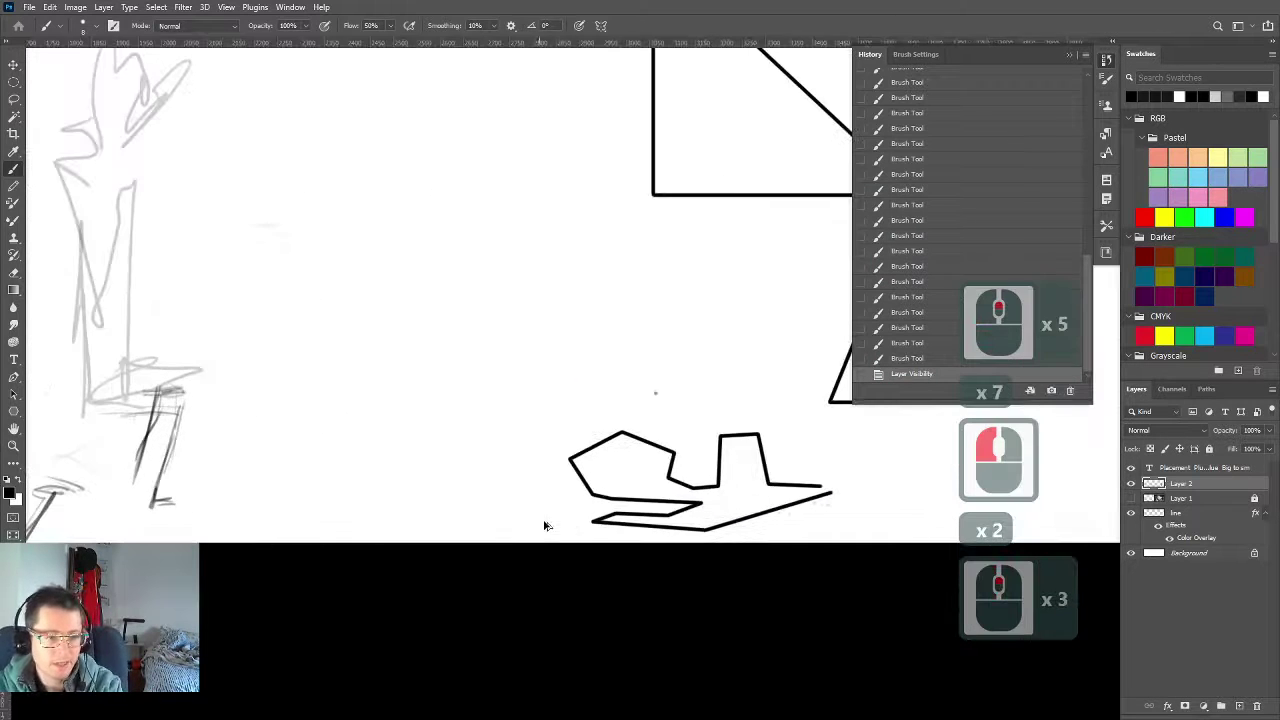
pyautogui.scroll(4, 545, 525)
pyautogui.moveTo(614, 471); pyautogui.dragTo(414, 480)
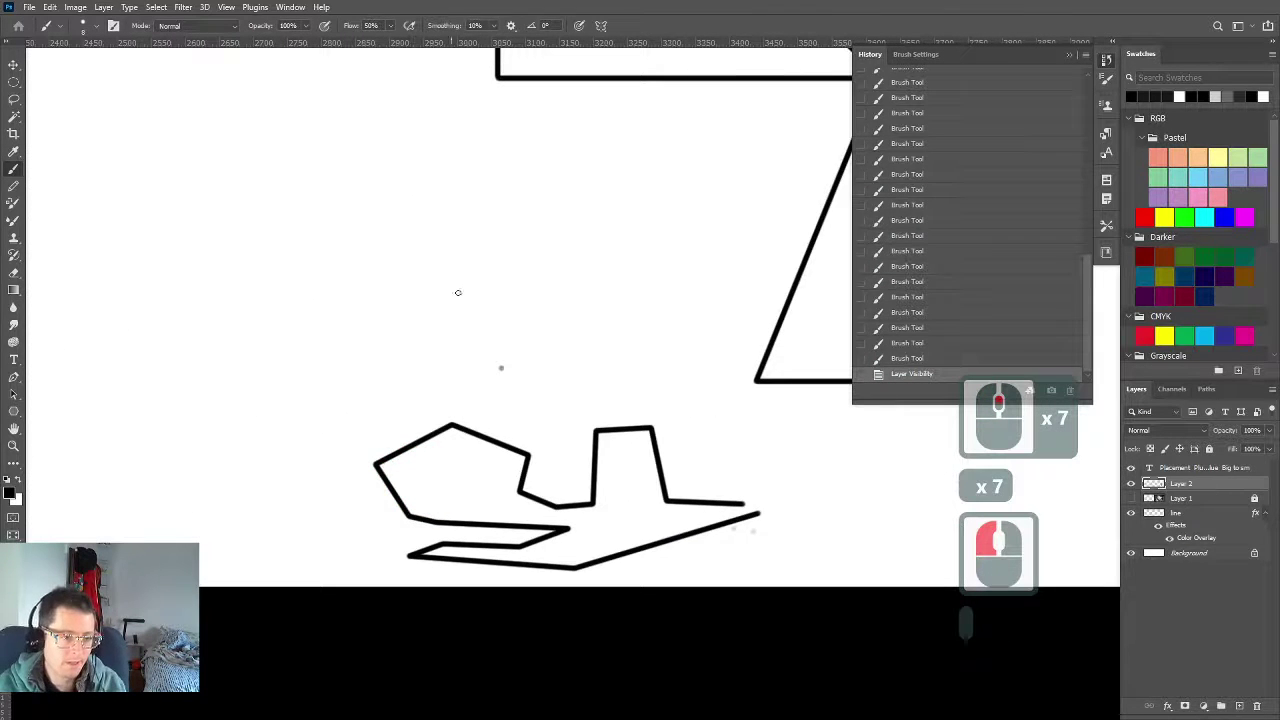
# Try painting two dark eye spots and a small mouth inside the outline's upright block
pyautogui.click(640, 486)
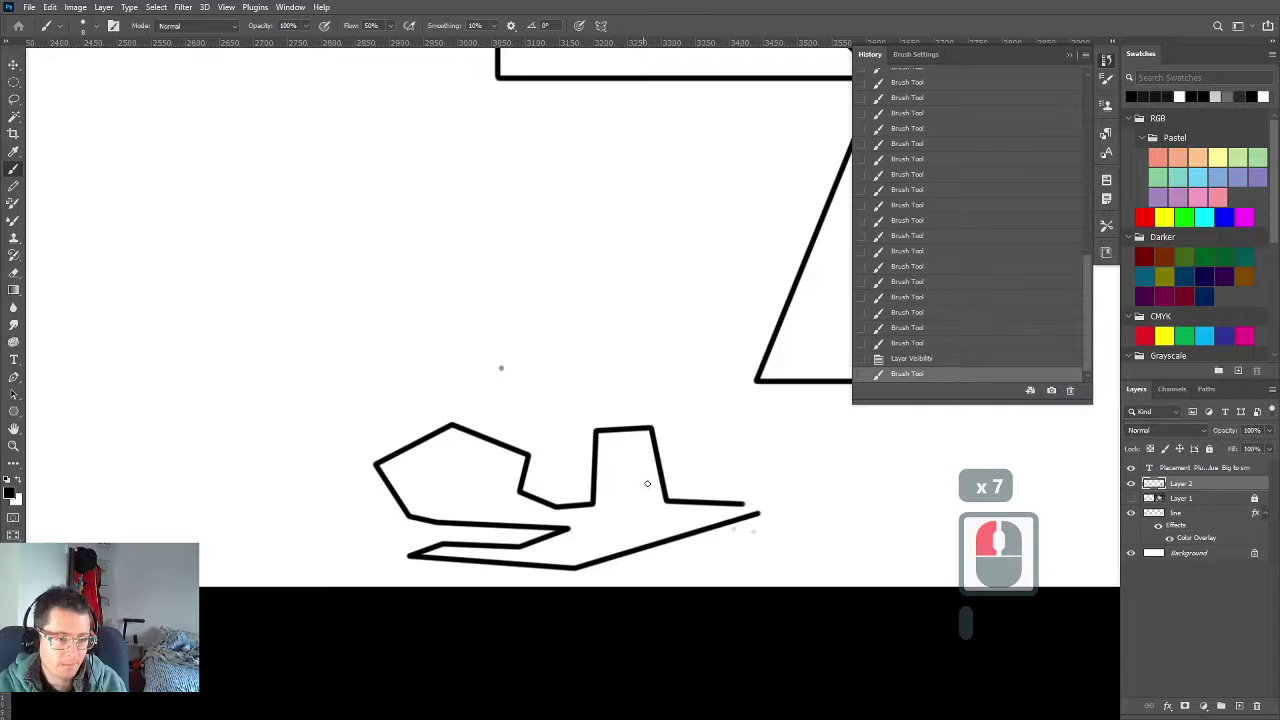
pyautogui.click(637, 483)
pyautogui.click(614, 479)
pyautogui.click(614, 479)
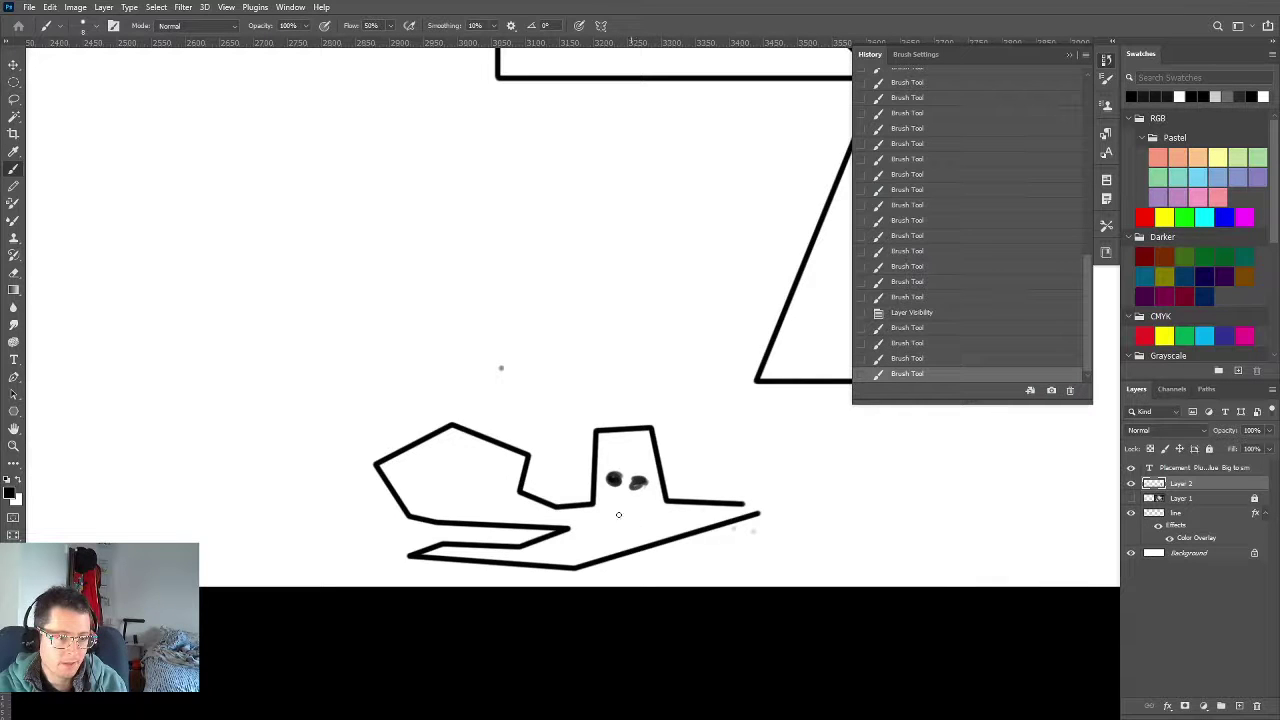
pyautogui.click(618, 505)
pyautogui.click(614, 500)
pyautogui.moveTo(620, 516); pyautogui.dragTo(618, 515)
# Try sketching a rounded end joining the left shape to the block, a jagged edge beside it, and a small oval in the polygon
pyautogui.moveTo(597, 505)
pyautogui.mouseDown()
pyautogui.moveTo(615, 513)
pyautogui.moveTo(588, 531)
pyautogui.moveTo(620, 532)
pyautogui.moveTo(612, 518)
pyautogui.moveTo(621, 531)
pyautogui.mouseUp()
pyautogui.moveTo(662, 489)
pyautogui.mouseDown()
pyautogui.moveTo(650, 518)
pyautogui.moveTo(608, 500)
pyautogui.mouseUp()
pyautogui.moveTo(492, 458); pyautogui.dragTo(505, 450)
pyautogui.moveTo(494, 452); pyautogui.dragTo(460, 446)
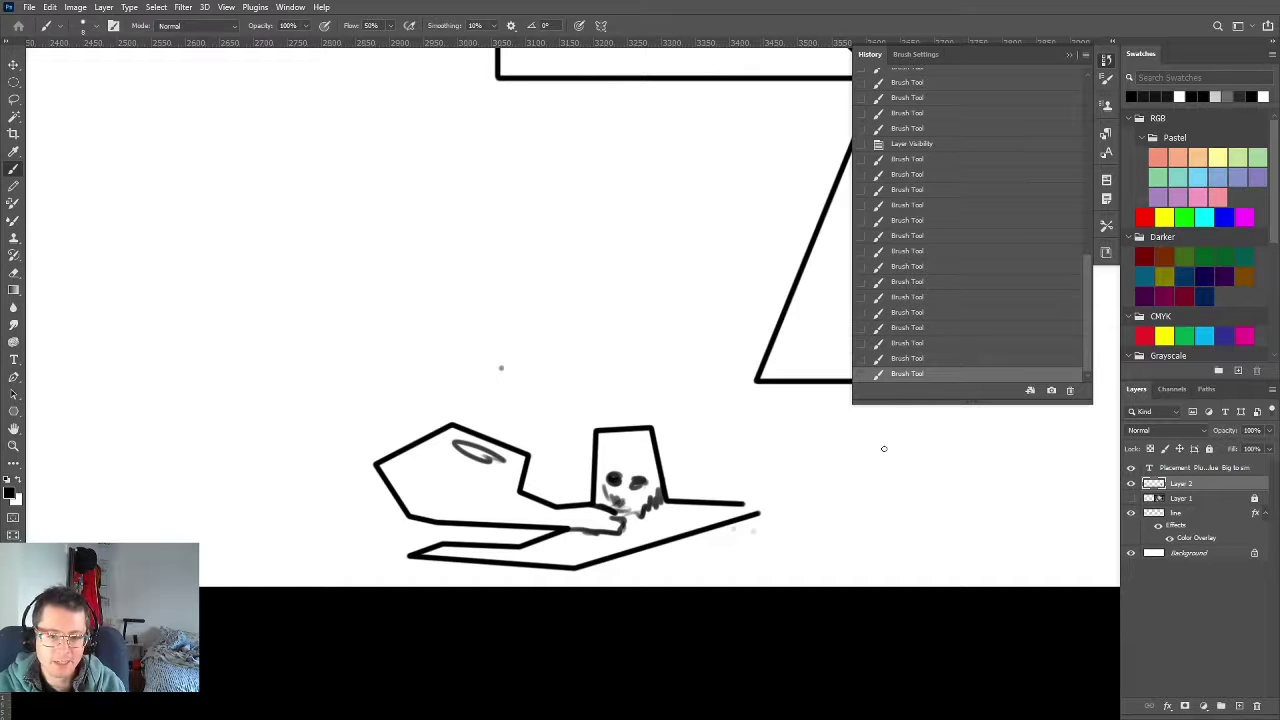
pyautogui.scroll(-8, 503, 408)
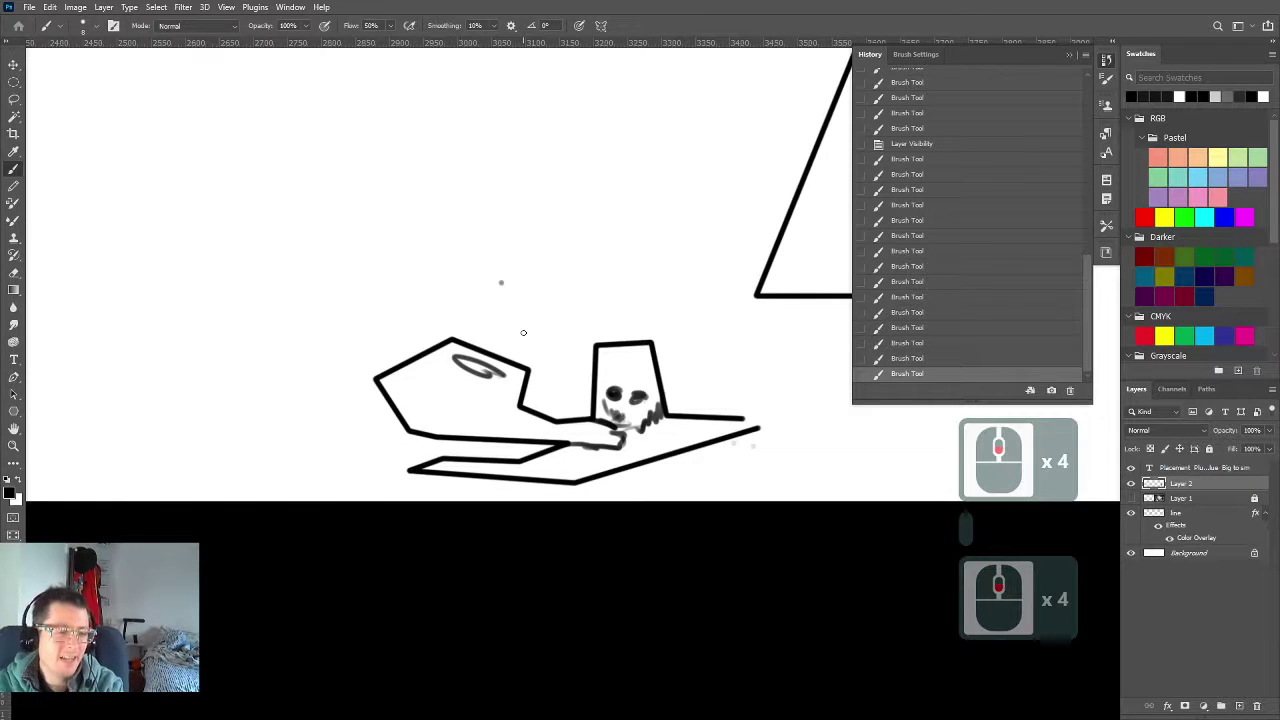
pyautogui.scroll(6, 540, 392)
pyautogui.scroll(-5, 560, 380)
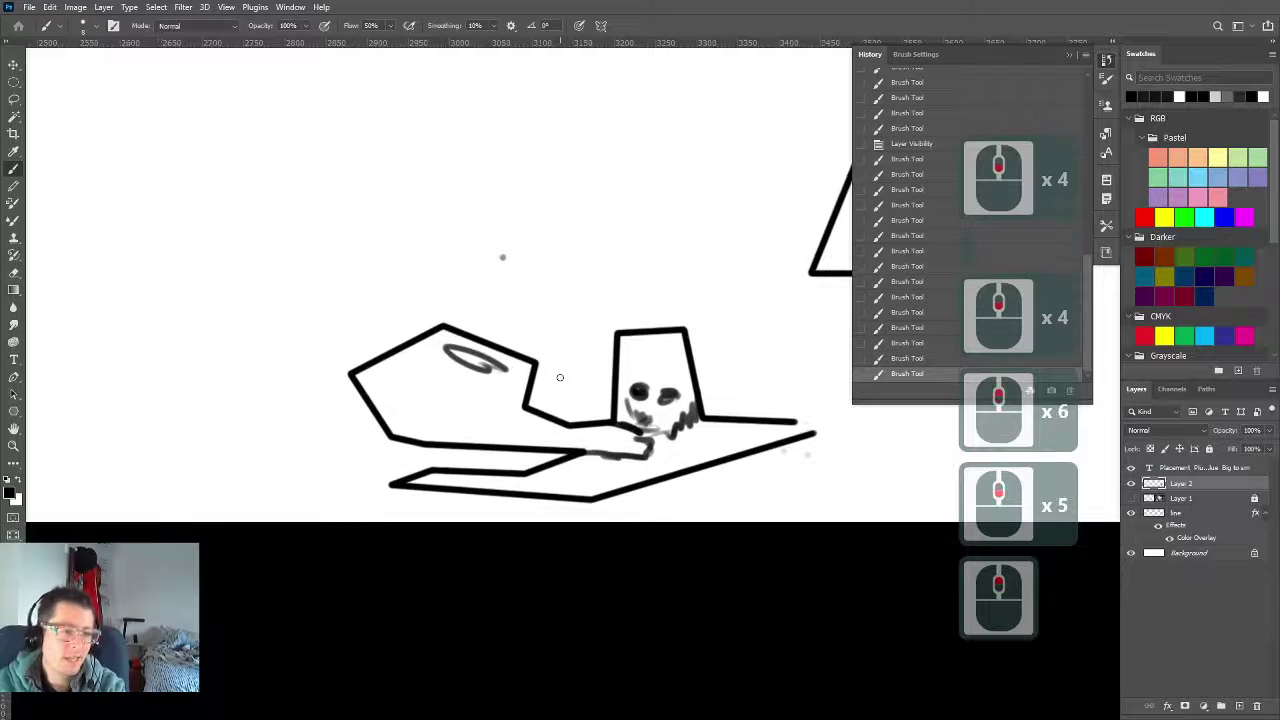
# Undo the face, jagged edge, rounded end and oval sketched over the angular outline
pyautogui.hotkey('ctrl', 'z')
pyautogui.hotkey('ctrl', 'z')
pyautogui.hotkey('ctrl', 'z')
pyautogui.hotkey('ctrl', 'z')
pyautogui.hotkey('ctrl', 'z')
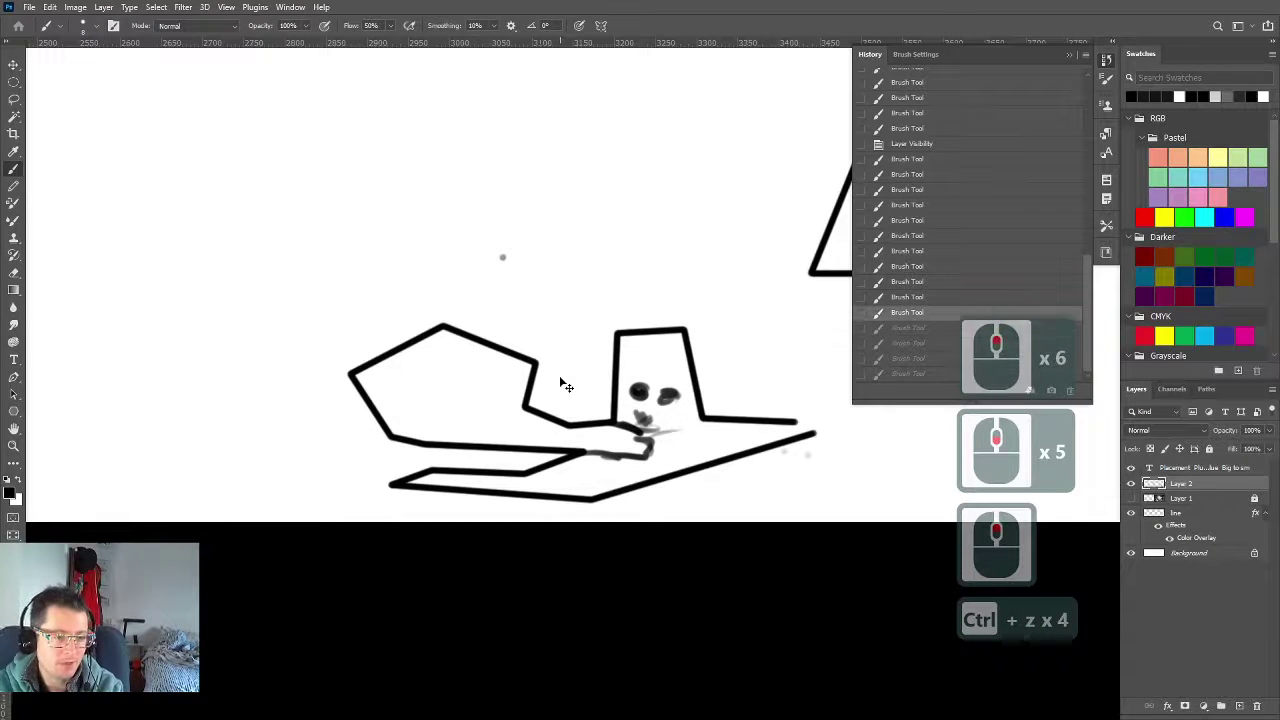
pyautogui.hotkey('ctrl', 'z')
pyautogui.hotkey('ctrl', 'z')
pyautogui.hotkey('ctrl', 'z')
pyautogui.hotkey('ctrl', 'z')
pyautogui.hotkey('ctrl', 'z')
pyautogui.hotkey('ctrl', 'z')
pyautogui.hotkey('ctrl', 'z')
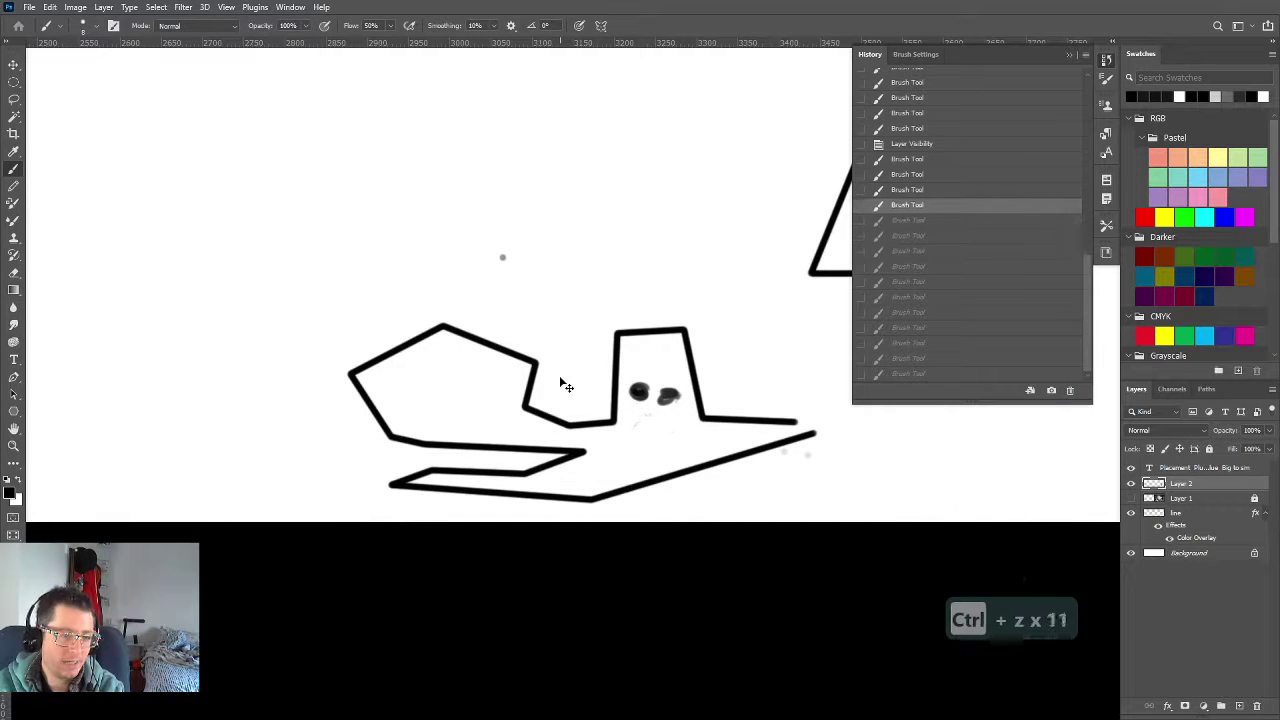
pyautogui.hotkey('ctrl', 'z')
pyautogui.hotkey('ctrl', 'z')
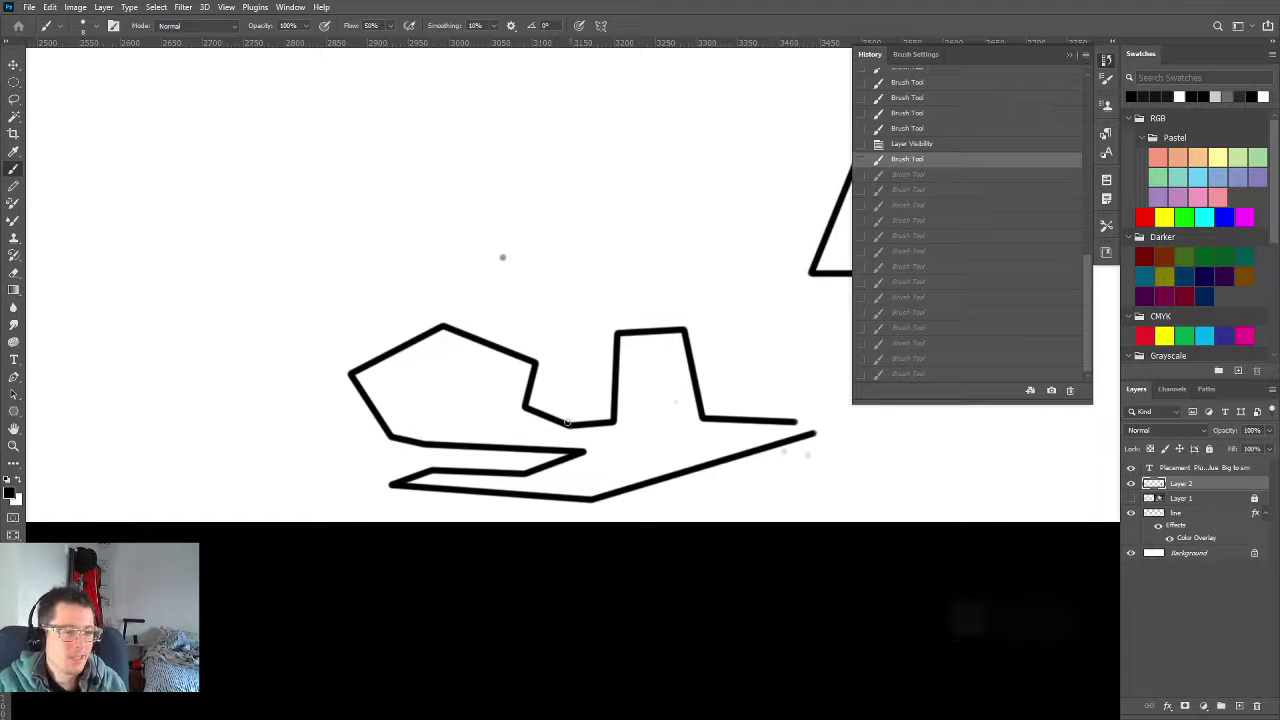
# Sketch a small curled end closing the gap beside the upright block, and a wavy line inside the left polygon
pyautogui.moveTo(612, 433)
pyautogui.mouseDown()
pyautogui.moveTo(596, 450)
pyautogui.moveTo(604, 432)
pyautogui.mouseUp()
pyautogui.moveTo(507, 387)
pyautogui.mouseDown()
pyautogui.moveTo(493, 410)
pyautogui.moveTo(430, 424)
pyautogui.mouseUp()
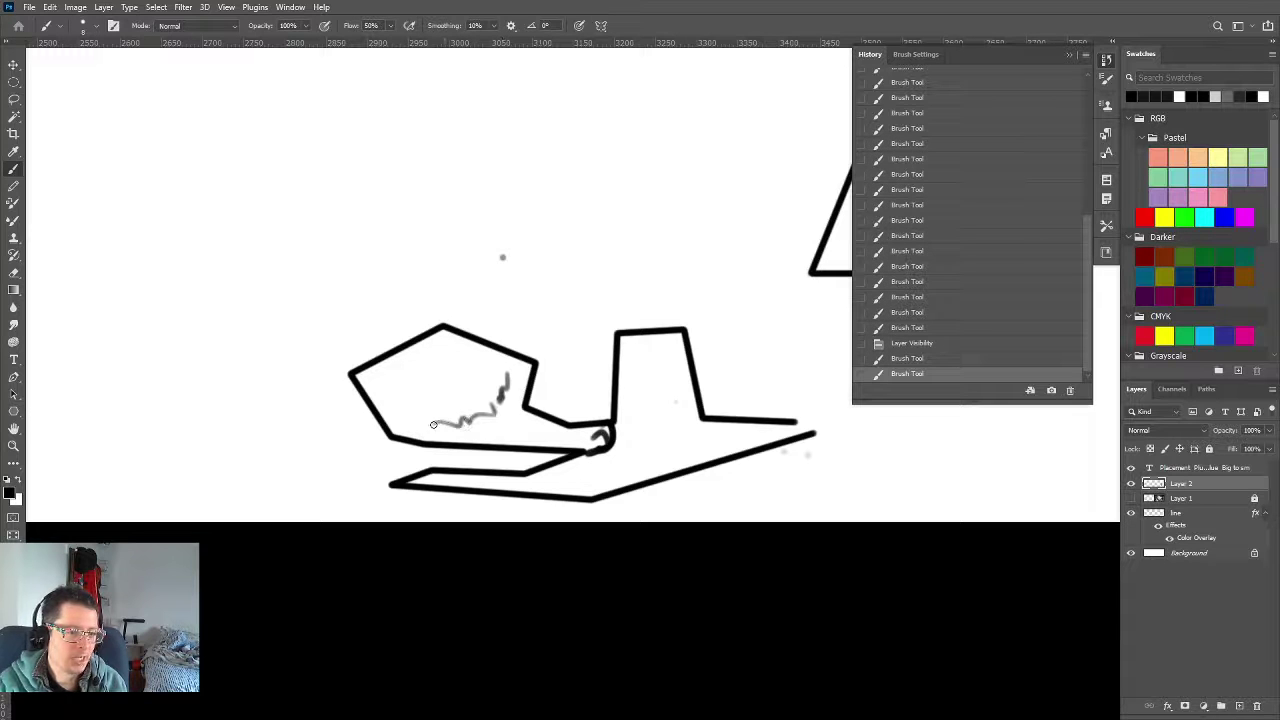
# Try closing the outline's pointed right end, and sketch light inner lines in the upright block and near the lower edge
pyautogui.moveTo(800, 437); pyautogui.dragTo(786, 421)
pyautogui.moveTo(673, 358); pyautogui.dragTo(688, 404)
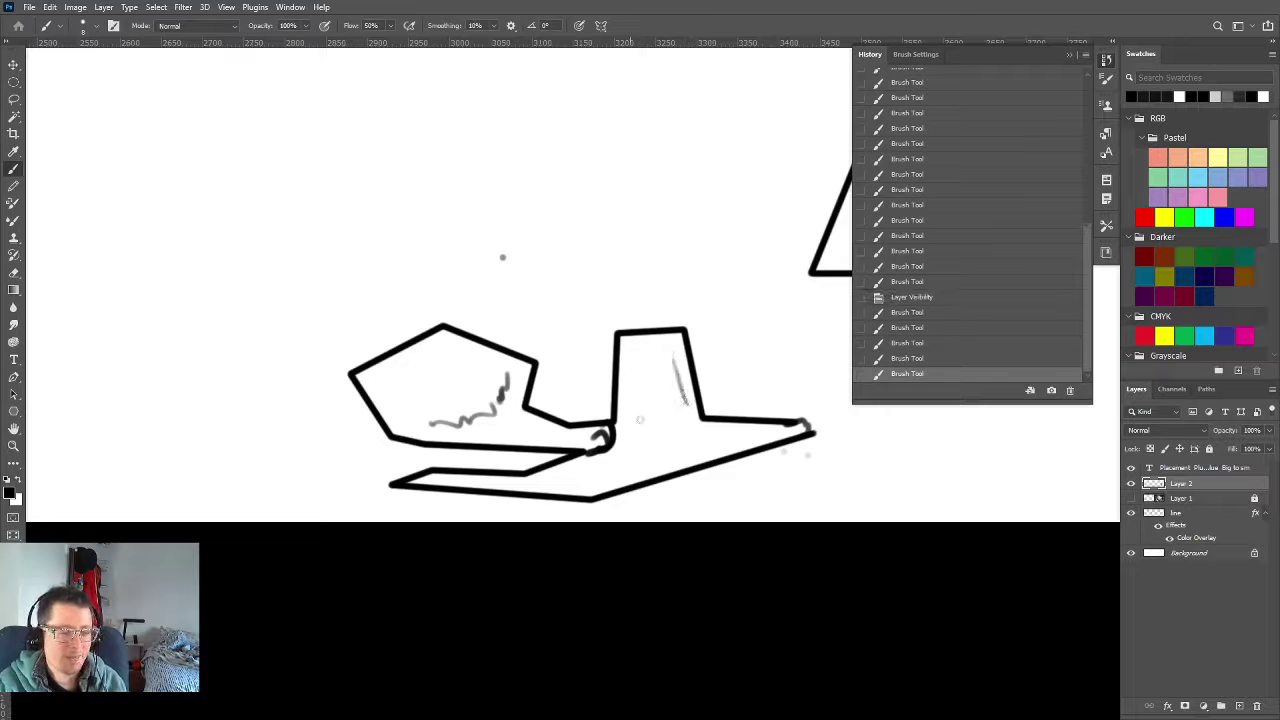
pyautogui.click(677, 402)
pyautogui.moveTo(674, 358)
pyautogui.mouseDown()
pyautogui.moveTo(641, 371)
pyautogui.moveTo(638, 436)
pyautogui.mouseUp()
pyautogui.click(574, 490)
pyautogui.moveTo(611, 483); pyautogui.dragTo(583, 494)
# Undo the light inner lines in the upright block and along the outline's lower edge
pyautogui.press('z')
pyautogui.hotkey('ctrl', 'z')
pyautogui.hotkey('ctrl', 'z')
pyautogui.hotkey('ctrl', 'z')
pyautogui.hotkey('ctrl', 'z')
pyautogui.hotkey('ctrl', 'z')
pyautogui.hotkey('ctrl', 'z')
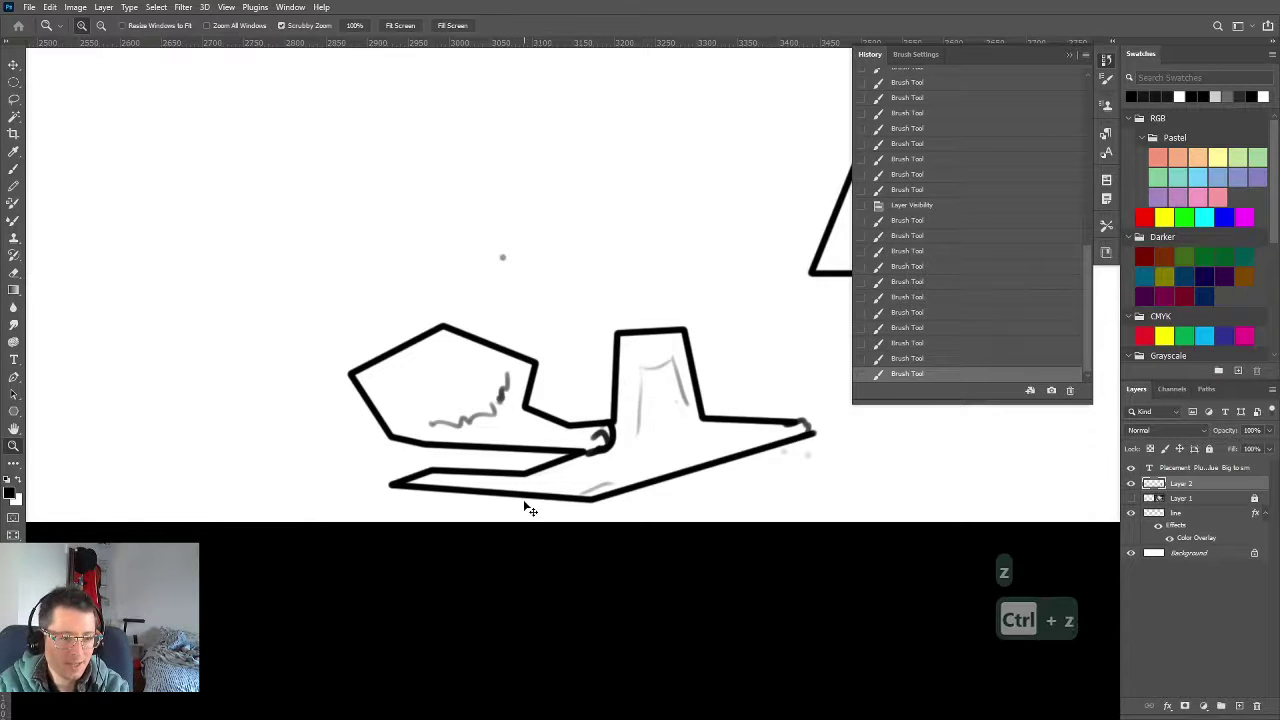
pyautogui.hotkey('ctrl', 'z')
pyautogui.hotkey('ctrl', 'z')
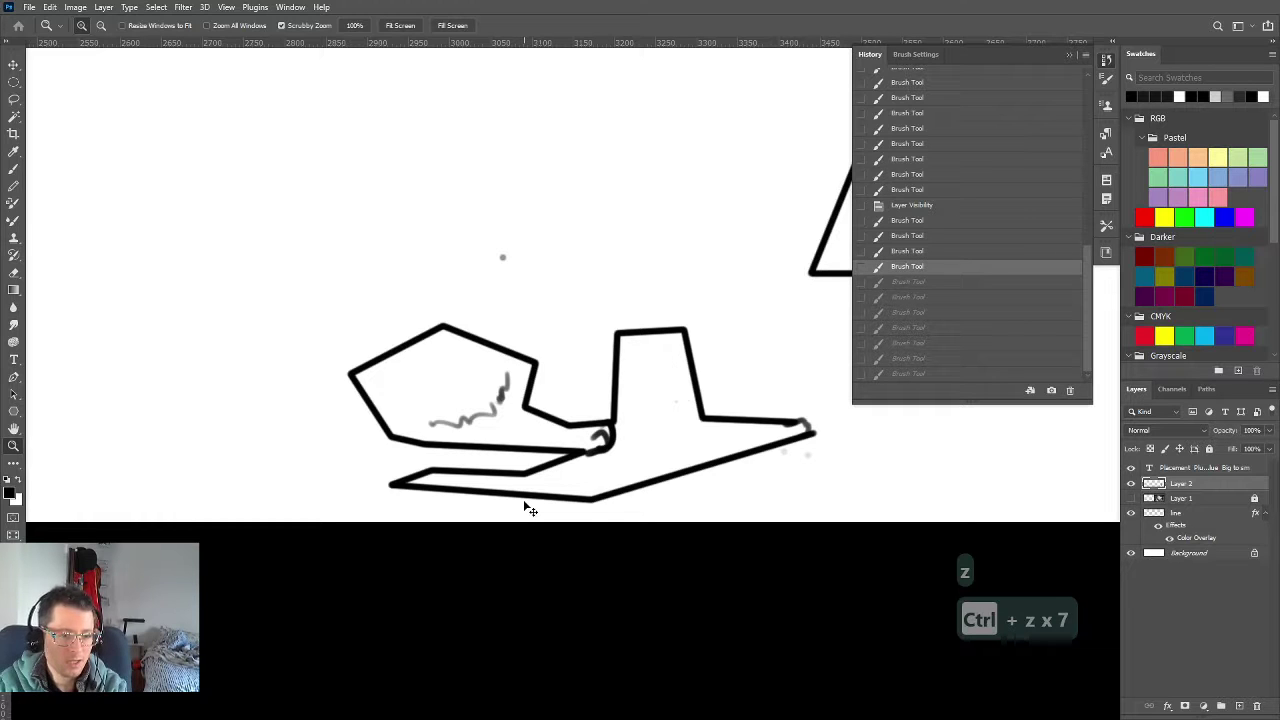
# Brush a small loop inside the upright block, close the outline's right tip, and add dark folds through the left shape and gap
pyautogui.click(678, 400)
pyautogui.press('b')
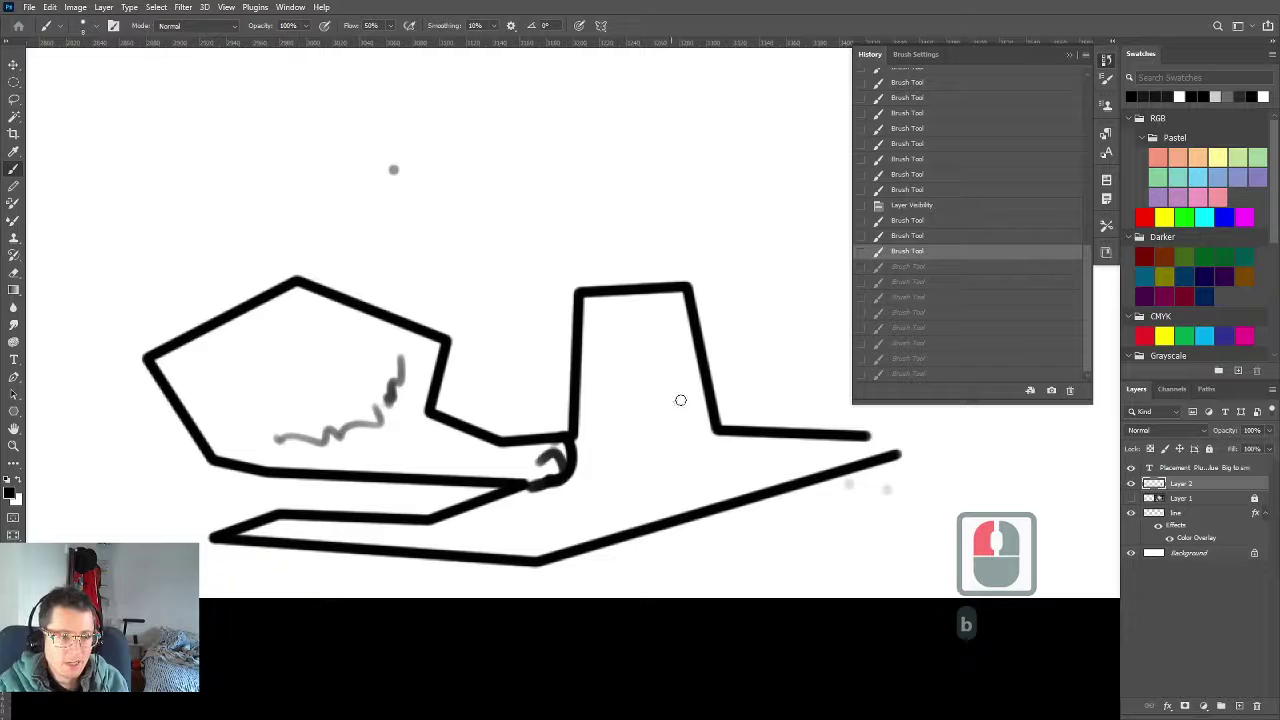
pyautogui.moveTo(672, 362); pyautogui.dragTo(668, 418)
pyautogui.moveTo(882, 447)
pyautogui.mouseDown()
pyautogui.moveTo(872, 436)
pyautogui.moveTo(862, 450)
pyautogui.mouseUp()
pyautogui.moveTo(566, 450)
pyautogui.mouseDown()
pyautogui.moveTo(552, 462)
pyautogui.moveTo(566, 472)
pyautogui.moveTo(545, 478)
pyautogui.moveTo(634, 520)
pyautogui.moveTo(574, 468)
pyautogui.moveTo(636, 522)
pyautogui.moveTo(521, 465)
pyautogui.moveTo(302, 420)
pyautogui.mouseUp()
pyautogui.moveTo(430, 433); pyautogui.dragTo(446, 434)
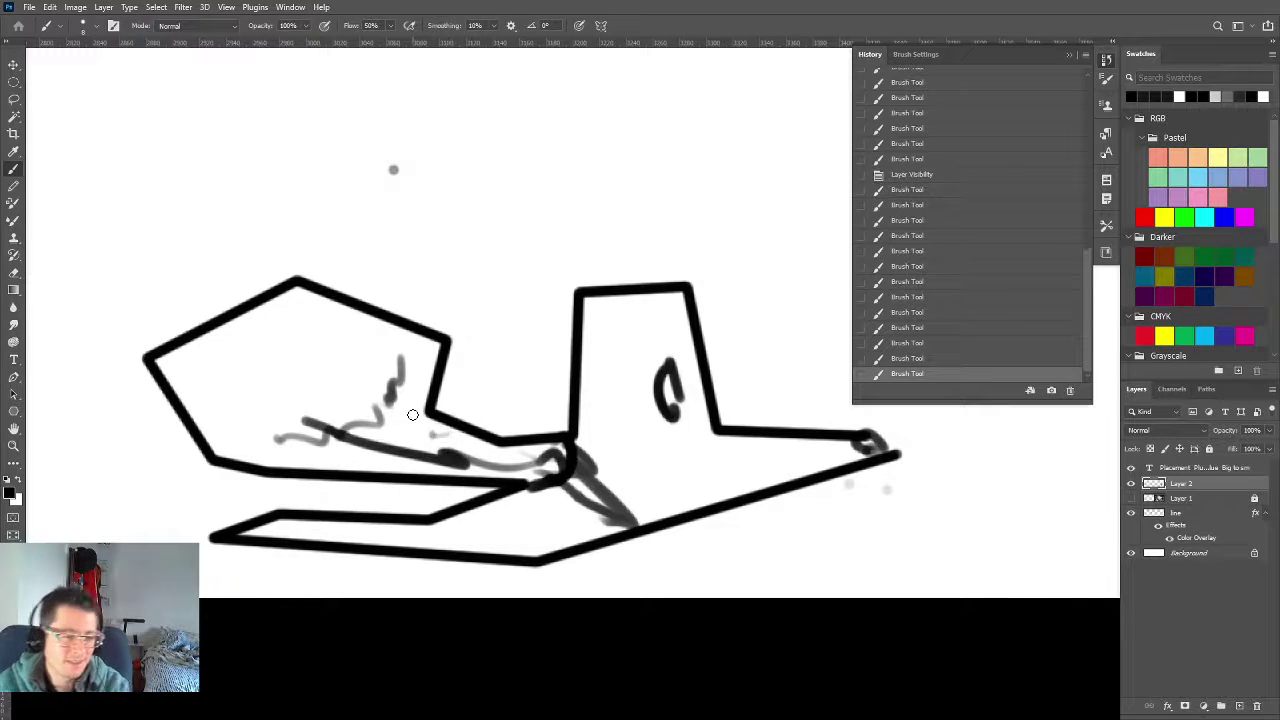
# Hide the outlines on Layer 2 and show the grayscale reference on Layer 1 again
pyautogui.scroll(-20, 405, 440)
pyautogui.keyDown('ctrl'); pyautogui.scroll(-6, 300, 455); pyautogui.keyUp('ctrl')
pyautogui.scroll(-20, 600, 450)
pyautogui.scroll(2, 243, 464)
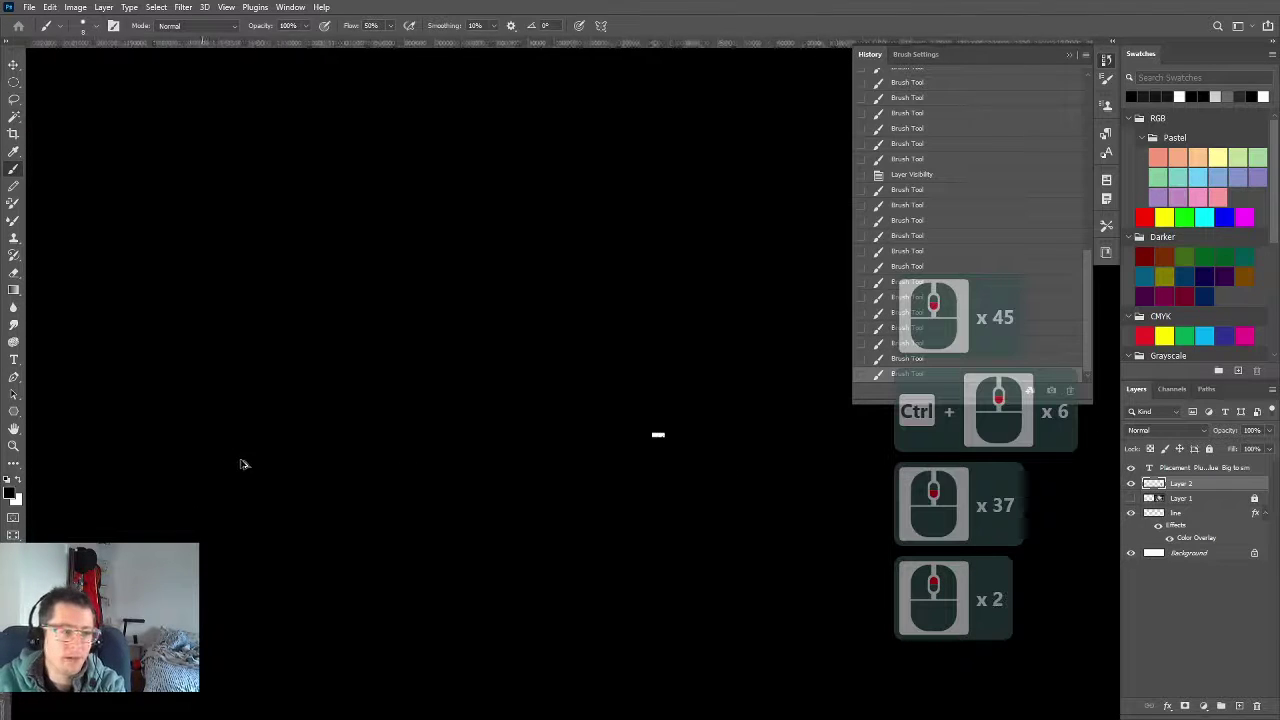
pyautogui.moveTo(403, 460); pyautogui.dragTo(623, 490)
pyautogui.scroll(18, 623, 490)
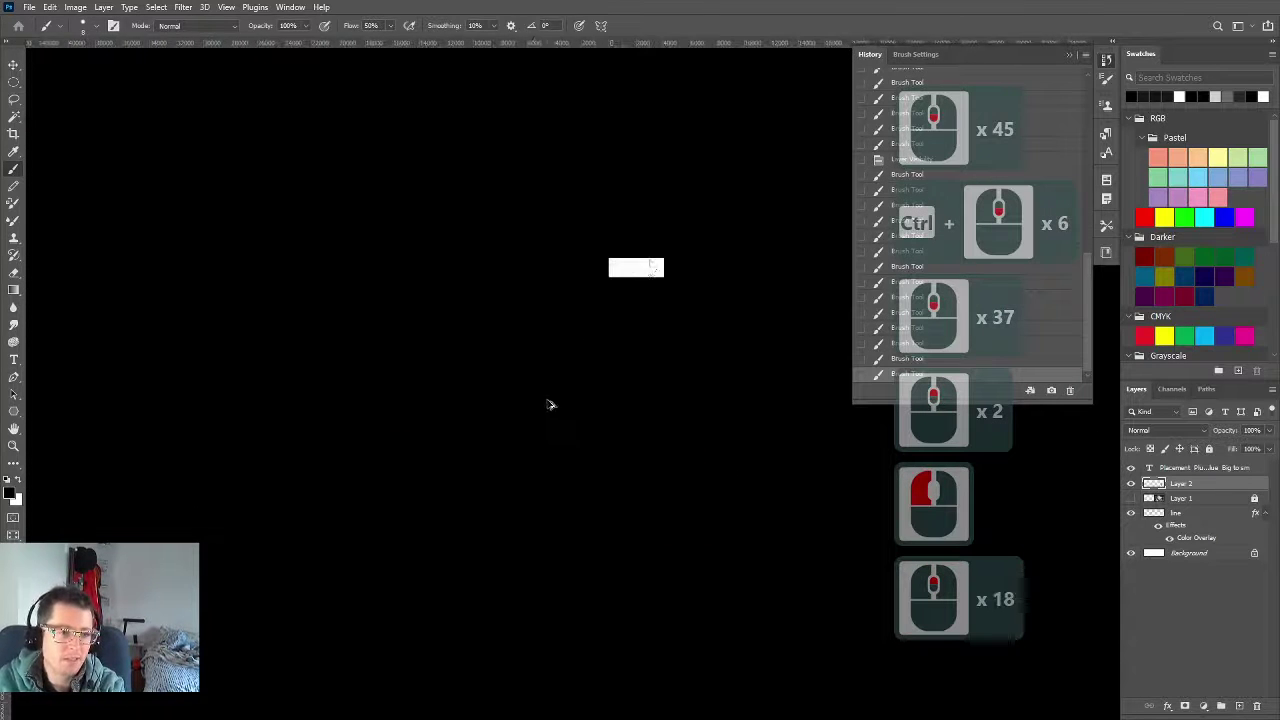
pyautogui.scroll(6, 626, 271)
pyautogui.moveTo(626, 271); pyautogui.dragTo(560, 369)
pyautogui.hotkey('ctrl', '0')
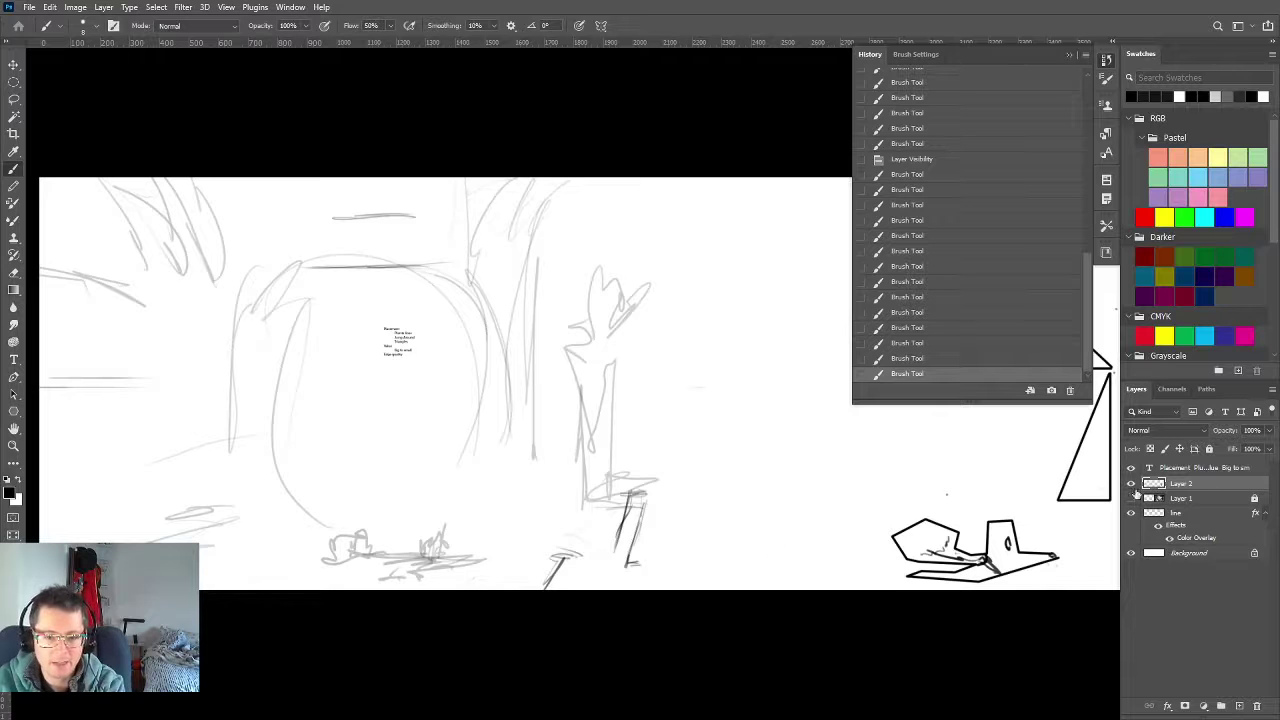
pyautogui.click(1131, 484)
pyautogui.click(1131, 498)
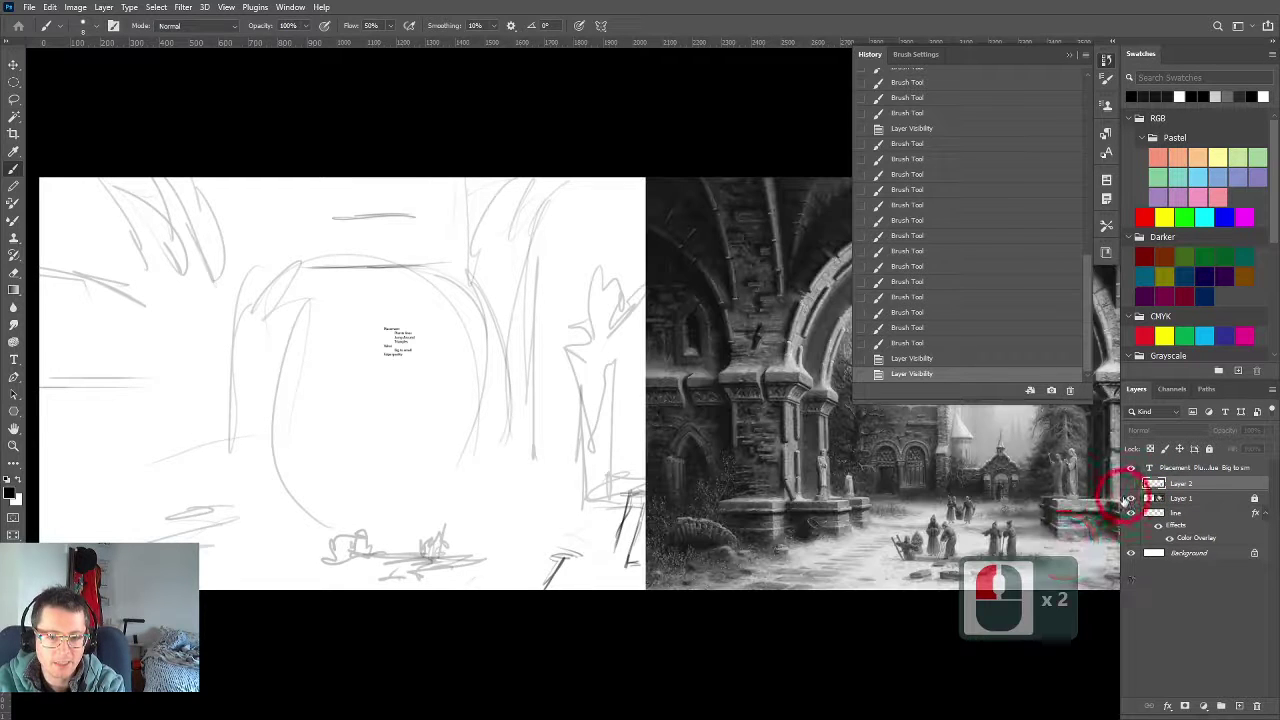
# On the line layer, darken the foreground figure group at the sketch's bottom centre with short brush strokes
pyautogui.click(1166, 514)
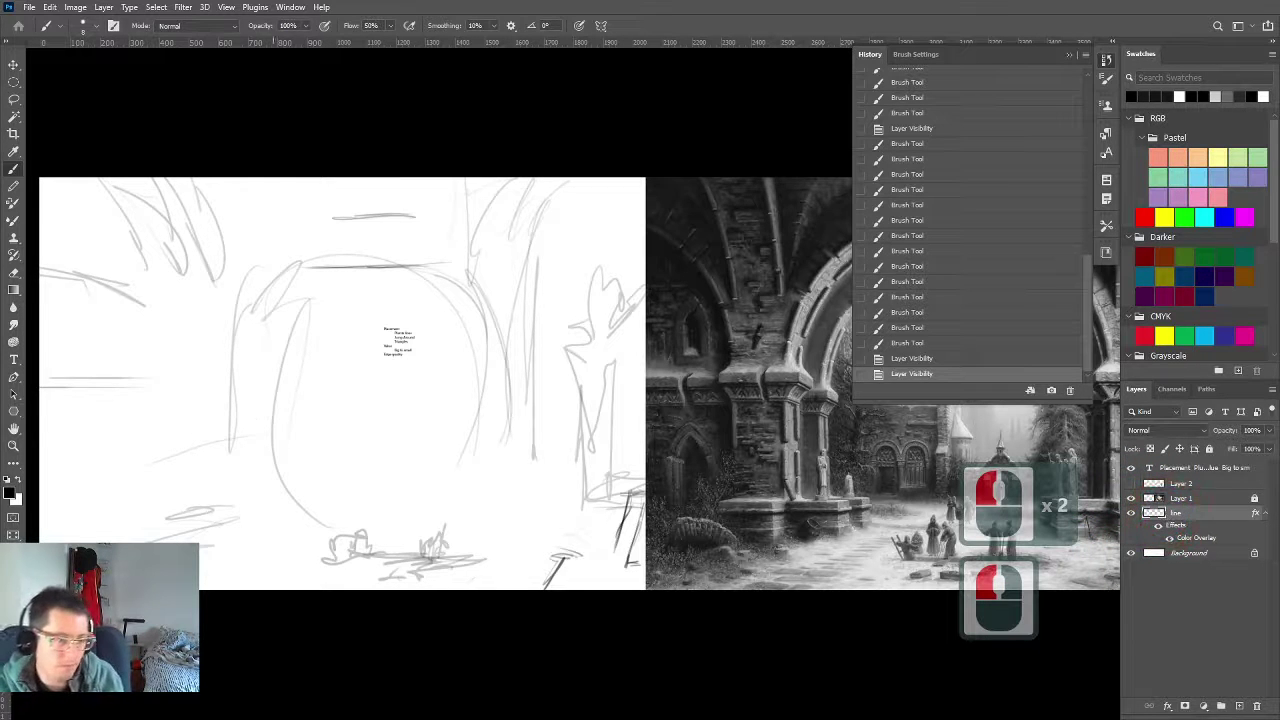
pyautogui.moveTo(360, 500); pyautogui.dragTo(272, 503)
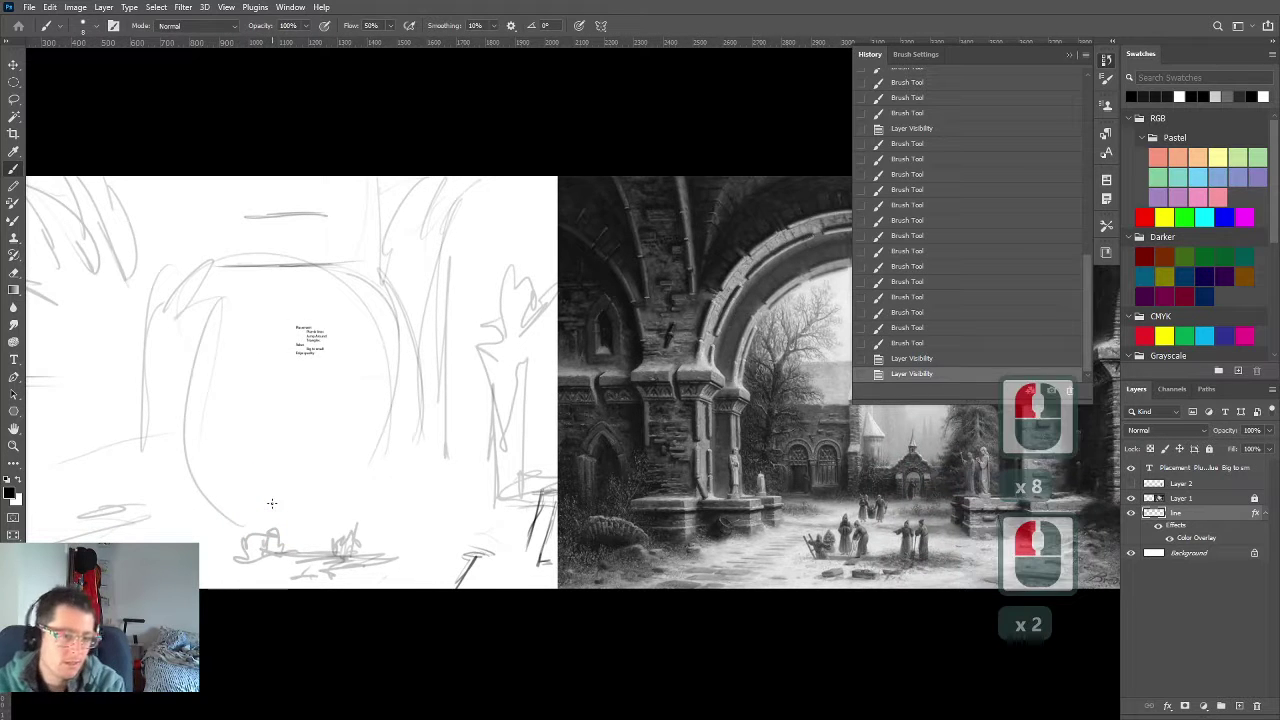
pyautogui.scroll(-1, 272, 503)
pyautogui.moveTo(281, 547)
pyautogui.mouseDown()
pyautogui.moveTo(256, 541)
pyautogui.moveTo(314, 560)
pyautogui.mouseUp()
pyautogui.moveTo(282, 549); pyautogui.dragTo(312, 559)
pyautogui.moveTo(290, 549)
pyautogui.mouseDown()
pyautogui.moveTo(318, 552)
pyautogui.moveTo(268, 560)
pyautogui.mouseUp()
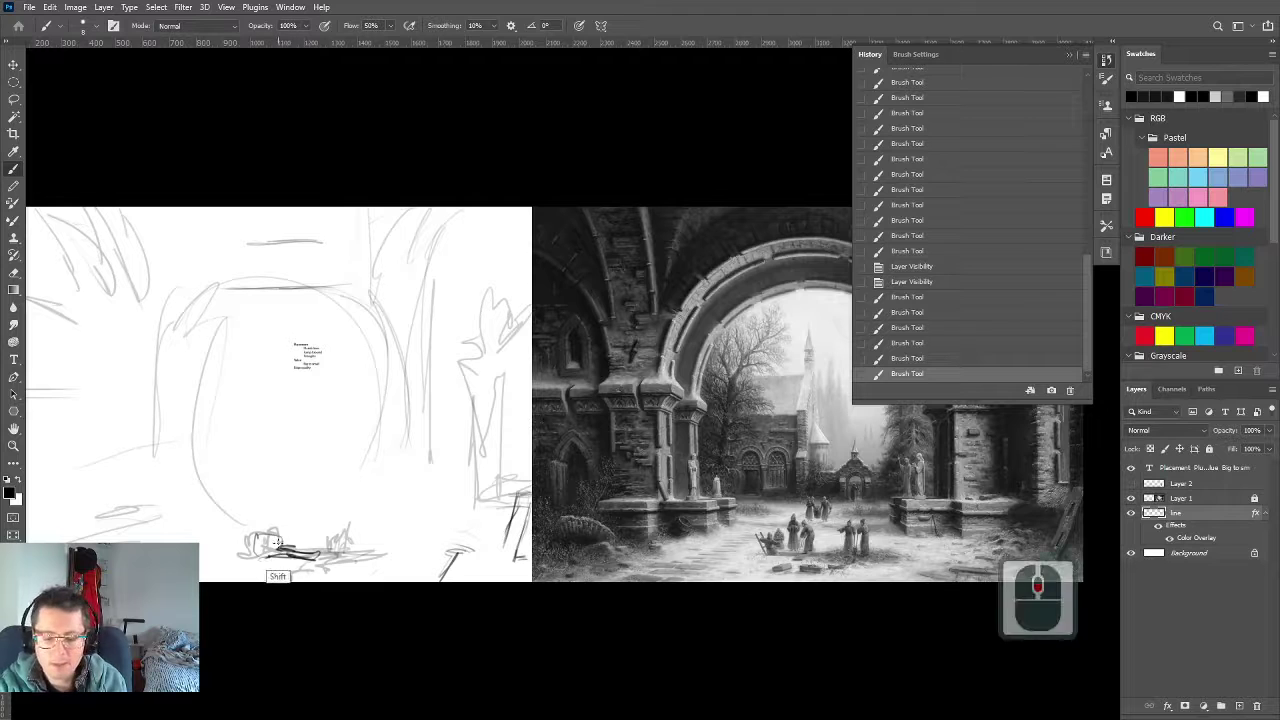
# Set the brush flow to 30% and rework the foreground group, darkening both figures and the crossing ground strokes beneath them
pyautogui.hotkey('shift', '3')
pyautogui.moveTo(344, 518)
pyautogui.mouseDown()
pyautogui.moveTo(300, 535)
pyautogui.moveTo(327, 558)
pyautogui.moveTo(253, 540)
pyautogui.mouseUp()
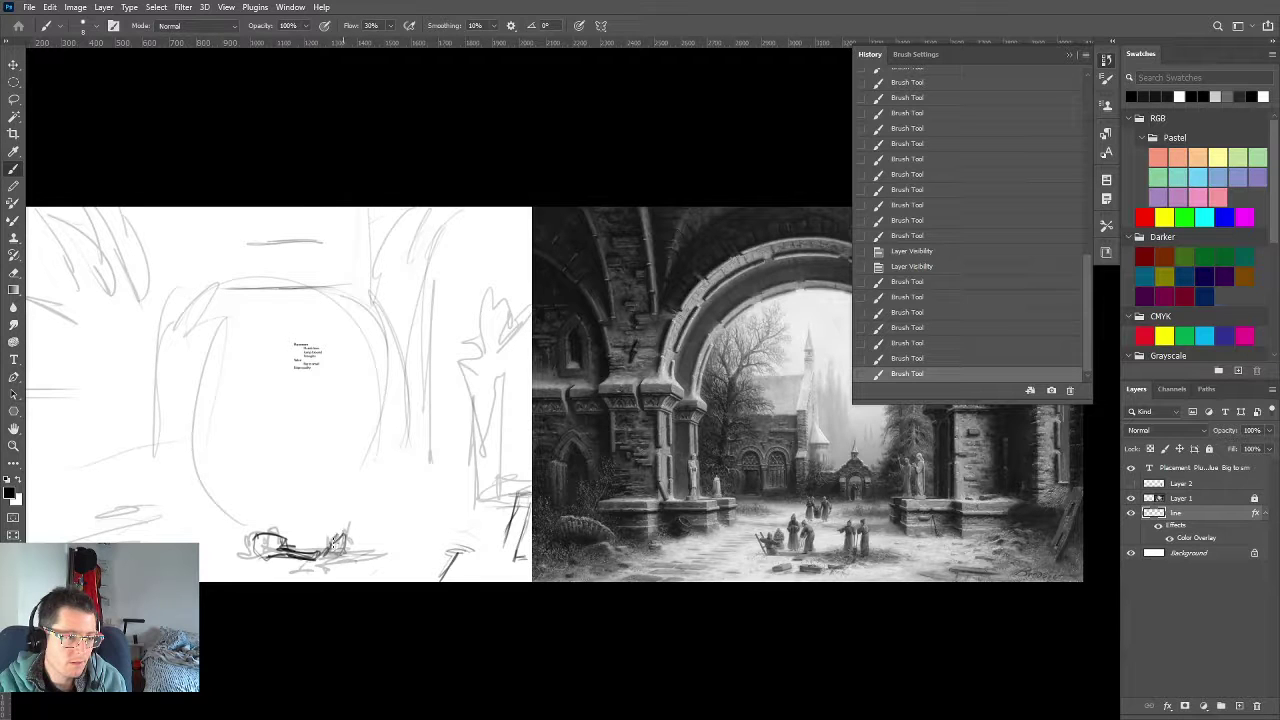
pyautogui.moveTo(341, 558)
pyautogui.mouseDown()
pyautogui.moveTo(358, 550)
pyautogui.moveTo(344, 526)
pyautogui.moveTo(384, 566)
pyautogui.moveTo(285, 568)
pyautogui.moveTo(316, 562)
pyautogui.moveTo(263, 546)
pyautogui.moveTo(345, 535)
pyautogui.mouseUp()
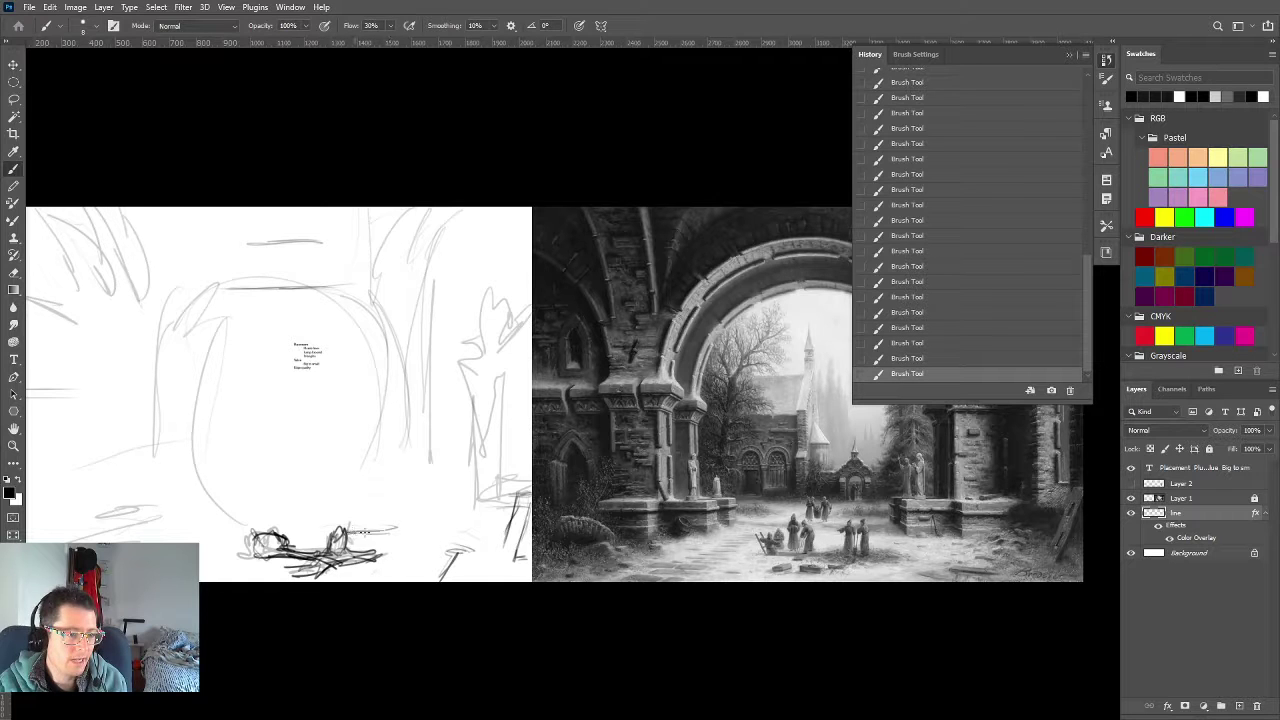
pyautogui.moveTo(381, 505)
pyautogui.mouseDown()
pyautogui.moveTo(383, 526)
pyautogui.moveTo(354, 561)
pyautogui.mouseUp()
# Place a vertical guide through the centre of the grayscale arch painting
pyautogui.press('ctrl')
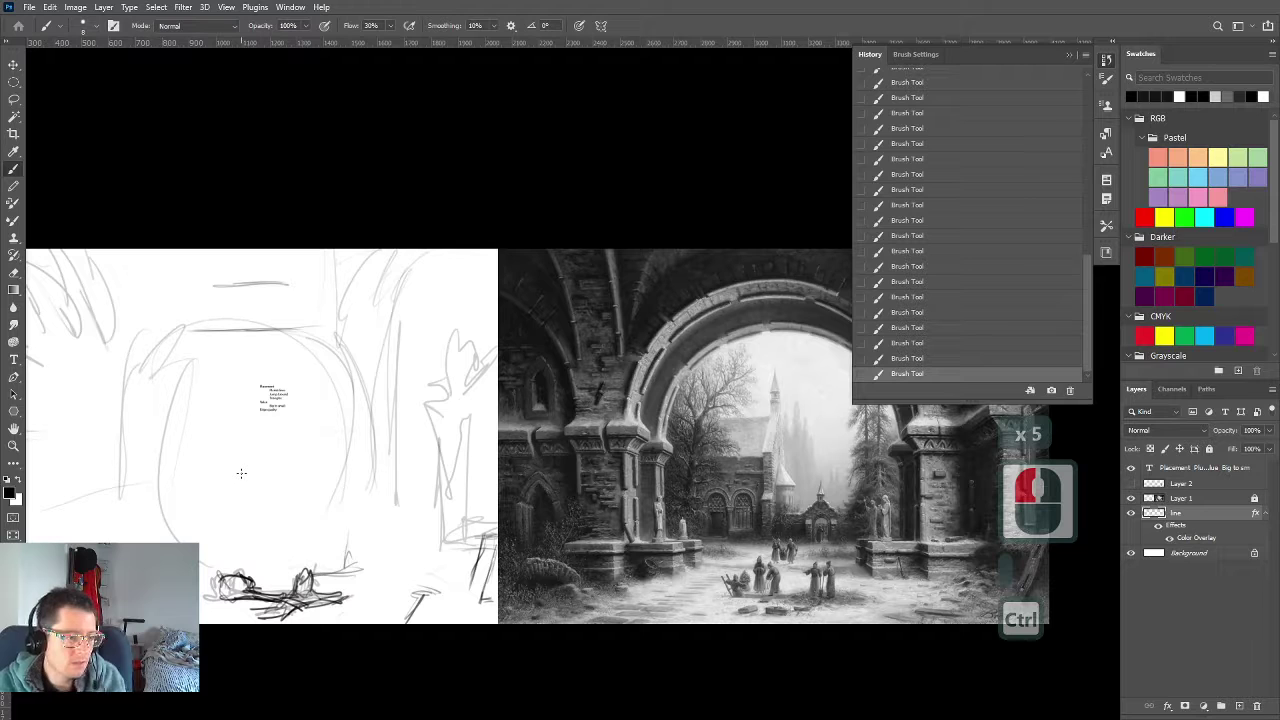
pyautogui.scroll(-3, 263, 414)
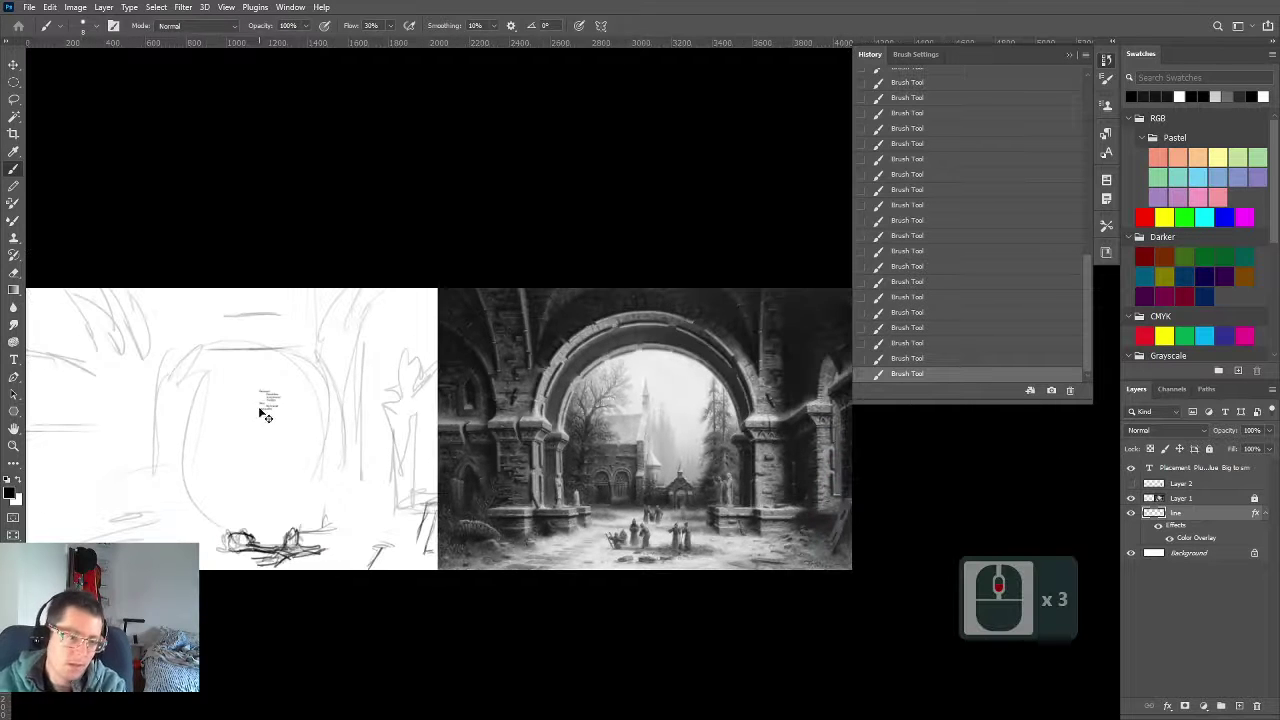
pyautogui.scroll(3, 550, 505)
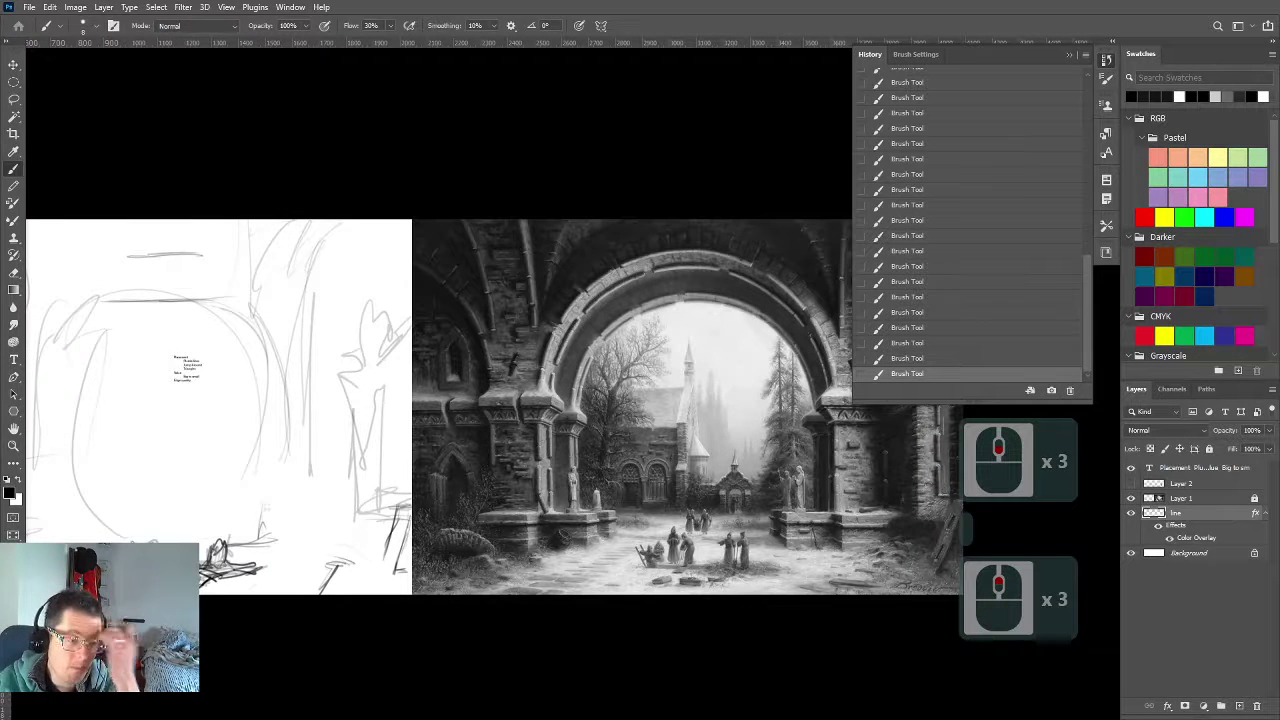
pyautogui.scroll(-4, 615, 528)
pyautogui.moveTo(589, 490); pyautogui.dragTo(478, 458)
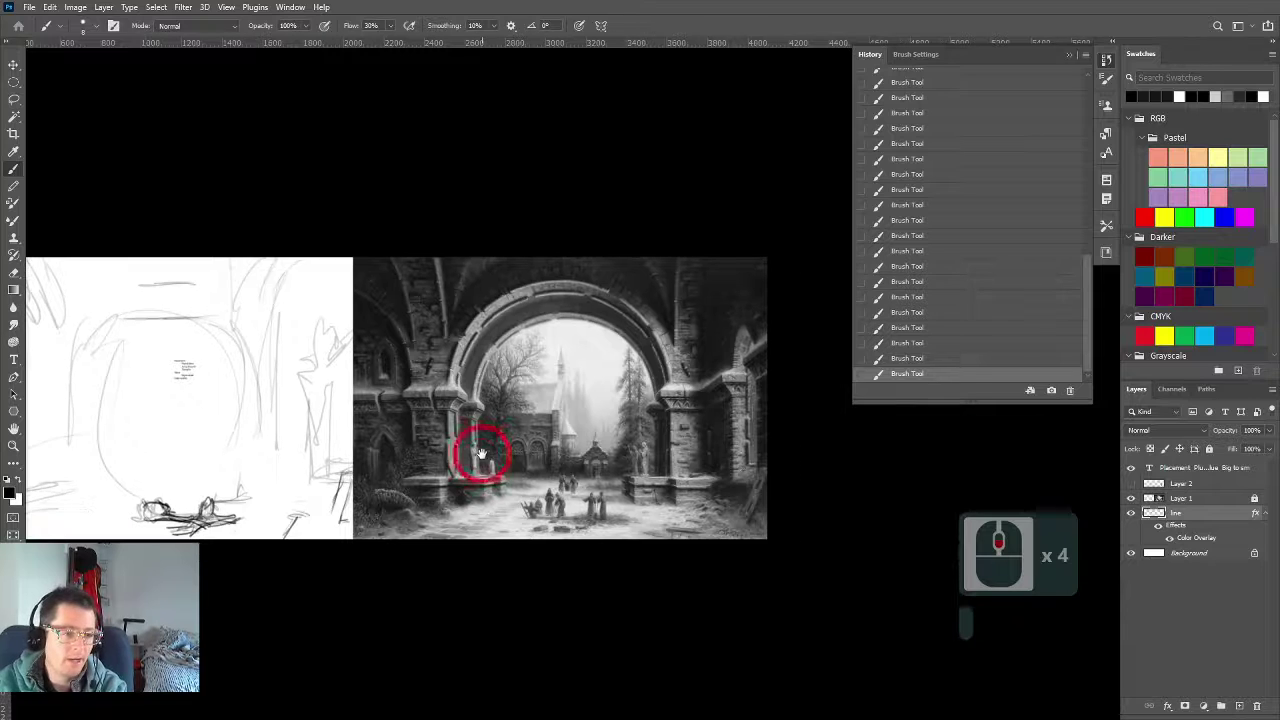
pyautogui.moveTo(6, 600); pyautogui.dragTo(558, 549)
pyautogui.press('shift')
pyautogui.press('ctrl')
pyautogui.hscroll(-2, 560, 548)
pyautogui.scroll(8, 572, 552)
pyautogui.scroll(-7, 575, 555)
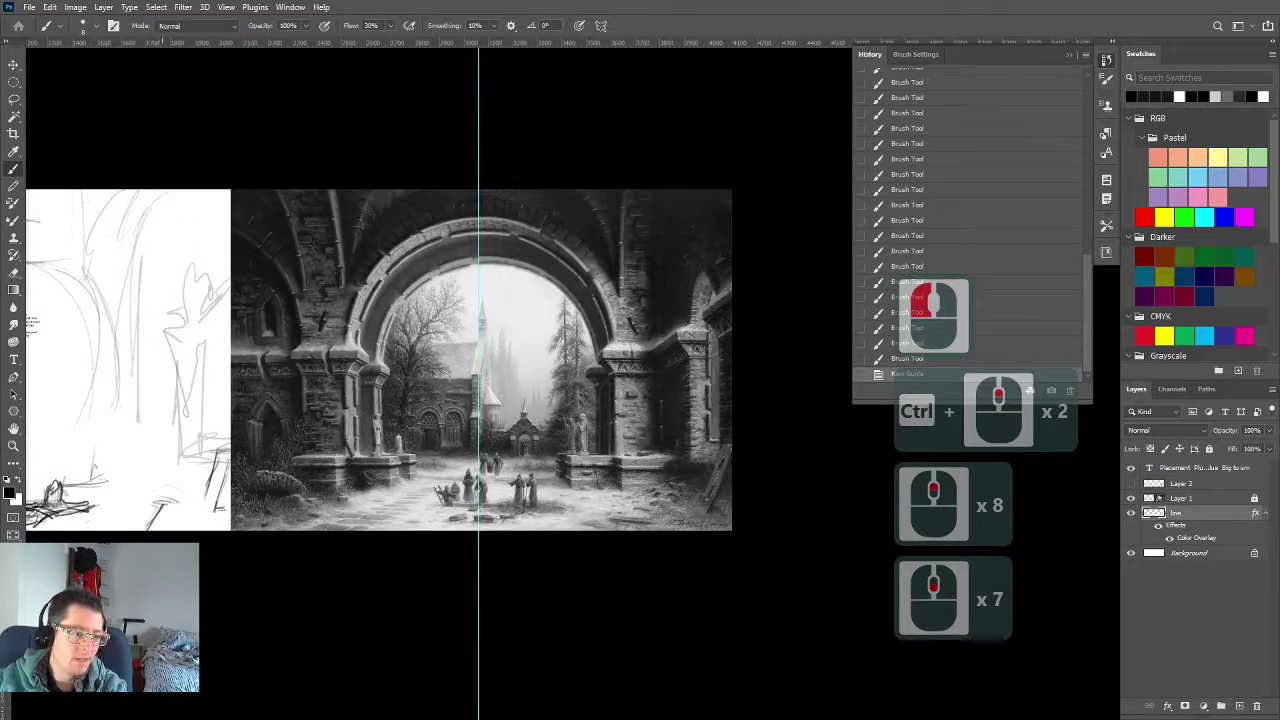
# Examine how the reference's figures sit against the centre guide and compare them with the sketch's foreground group
pyautogui.scroll(4, 430, 490)
pyautogui.press('space')
pyautogui.moveTo(428, 486); pyautogui.dragTo(585, 550)
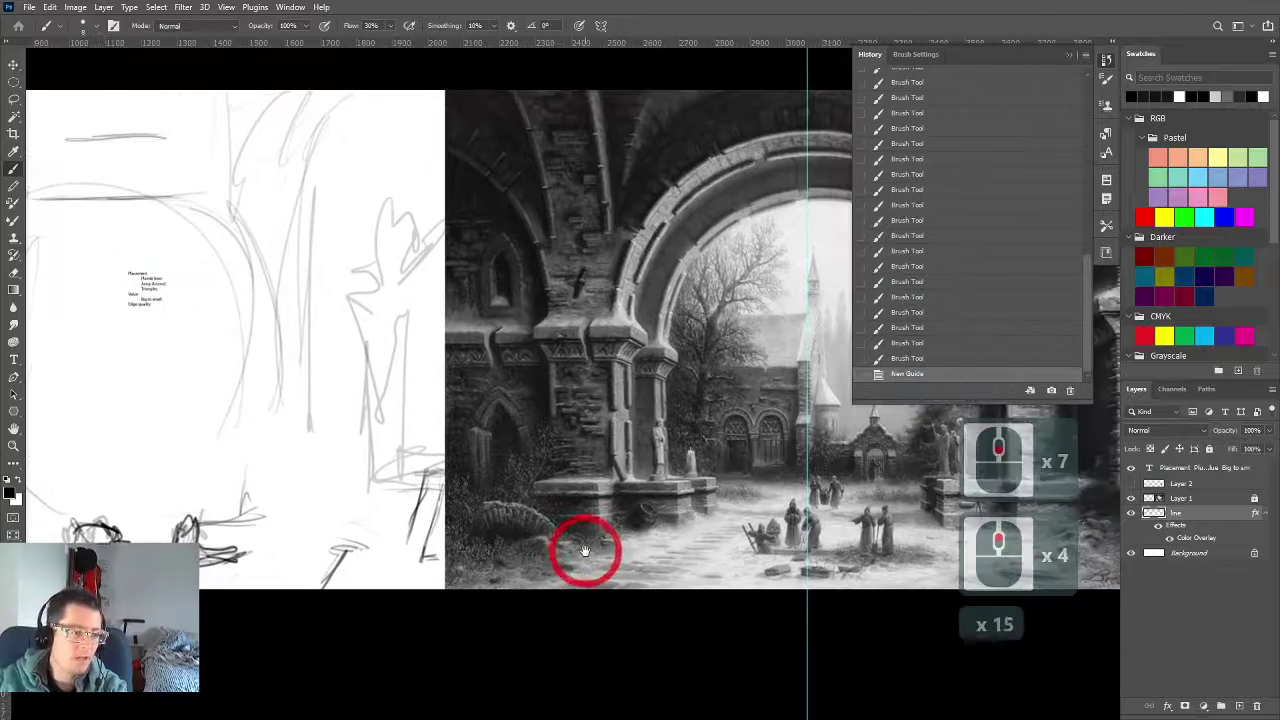
pyautogui.press('space')
pyautogui.moveTo(692, 472); pyautogui.dragTo(617, 506)
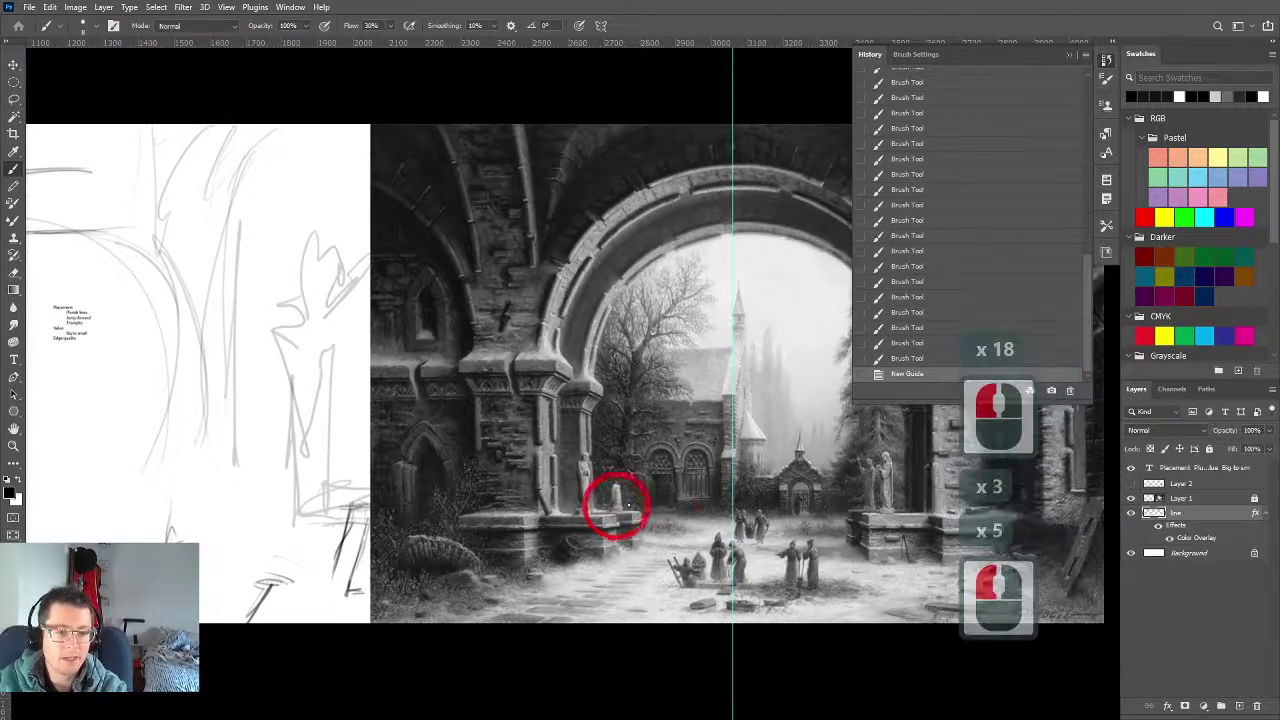
pyautogui.scroll(4, 645, 585)
pyautogui.scroll(-8, 535, 545)
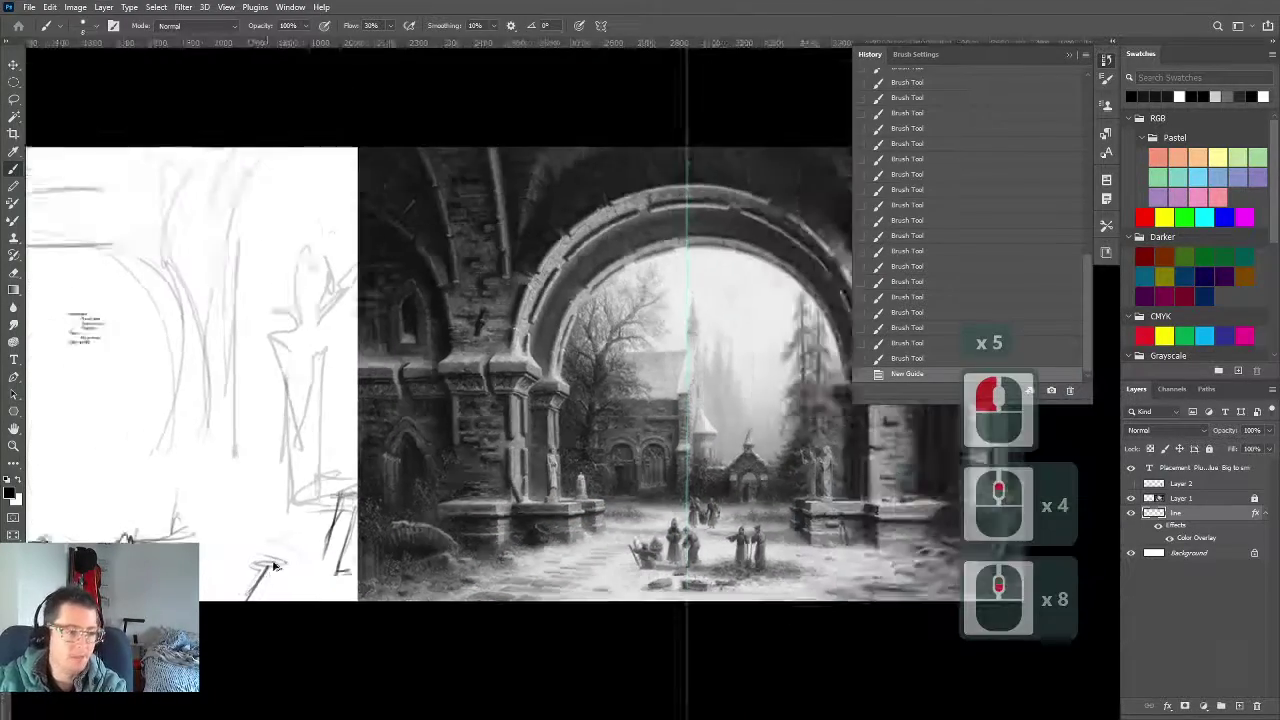
pyautogui.press('space')
pyautogui.moveTo(174, 565); pyautogui.dragTo(471, 541)
pyautogui.scroll(-2, 396, 556)
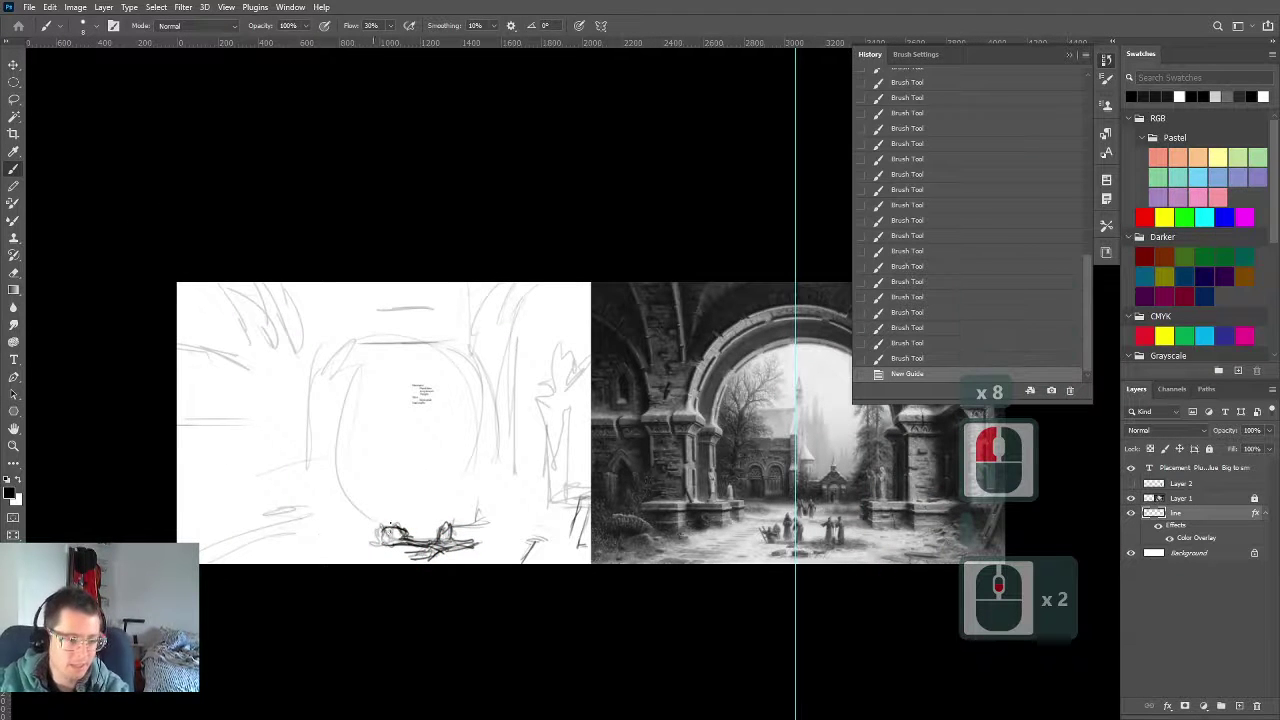
# Lasso the sketch's dark foreground group on the line layer, move it slightly left, and clear the selection
pyautogui.press('l')
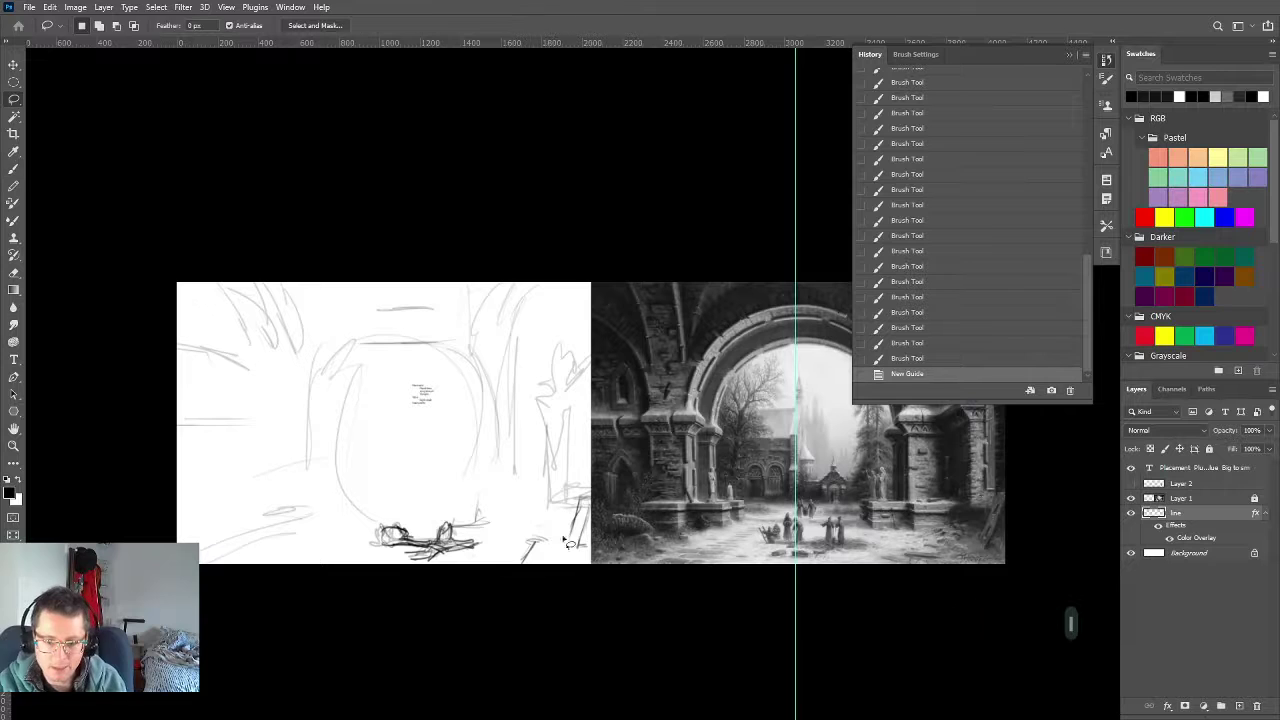
pyautogui.moveTo(402, 512)
pyautogui.mouseDown()
pyautogui.moveTo(370, 545)
pyautogui.moveTo(445, 562)
pyautogui.moveTo(492, 530)
pyautogui.moveTo(409, 537)
pyautogui.moveTo(430, 530)
pyautogui.mouseUp()
pyautogui.press('v')
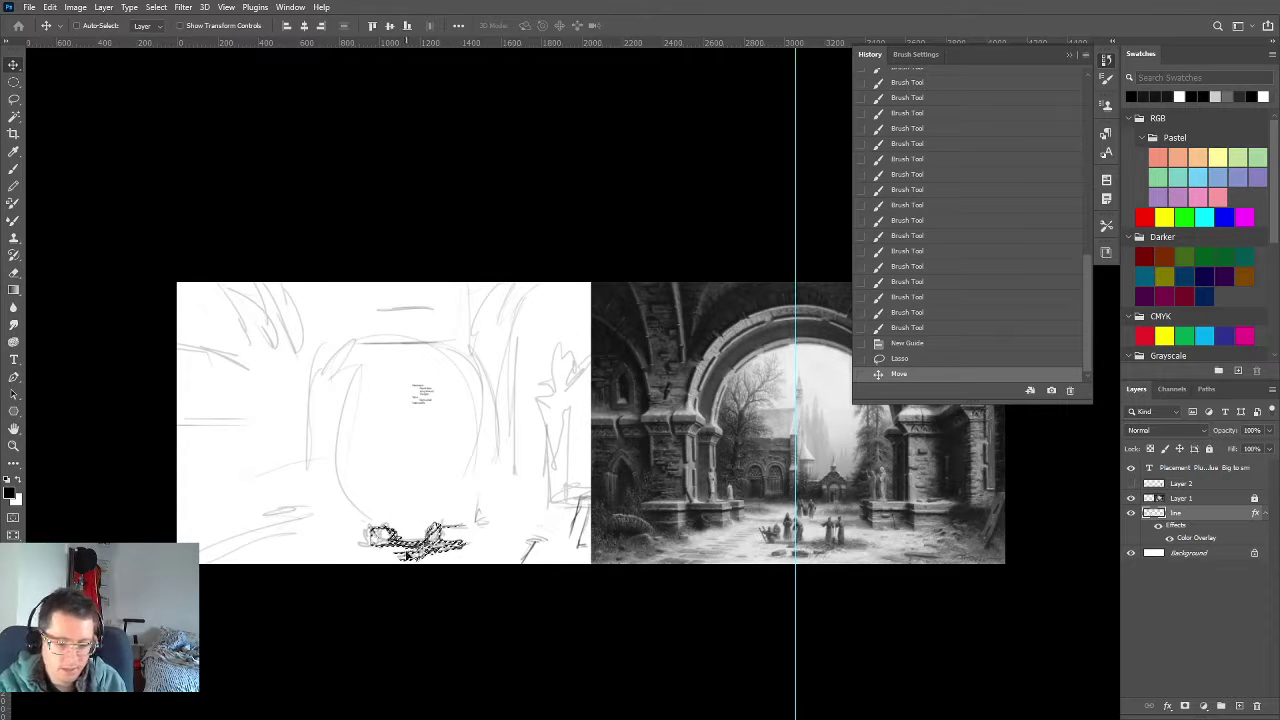
pyautogui.hotkey('ctrl', 'z')
pyautogui.click(440, 542)
pyautogui.moveTo(440, 542); pyautogui.dragTo(377, 540)
pyautogui.press('Return')
pyautogui.press('ctrl')
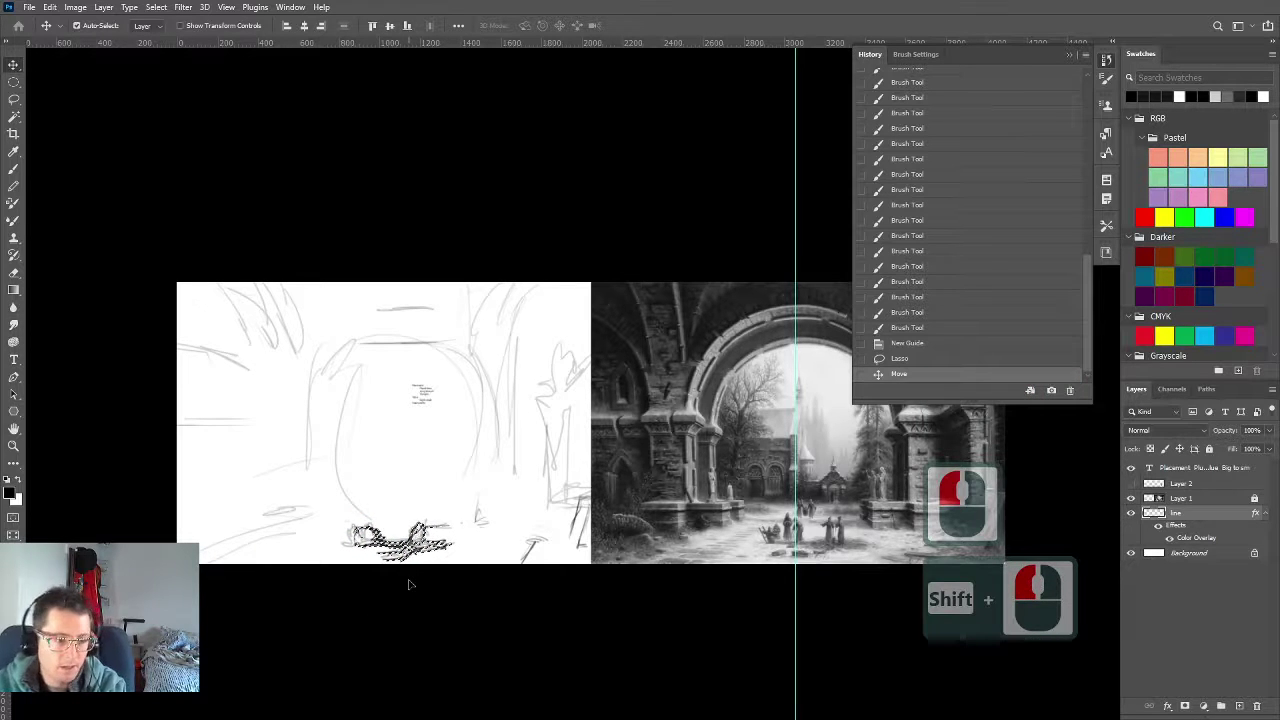
pyautogui.hotkey('ctrl', 'd')
# Select Layer 2, show its outlines over the reference again, and switch the screen mode
pyautogui.moveTo(477, 570); pyautogui.dragTo(214, 560)
pyautogui.click(623, 514)
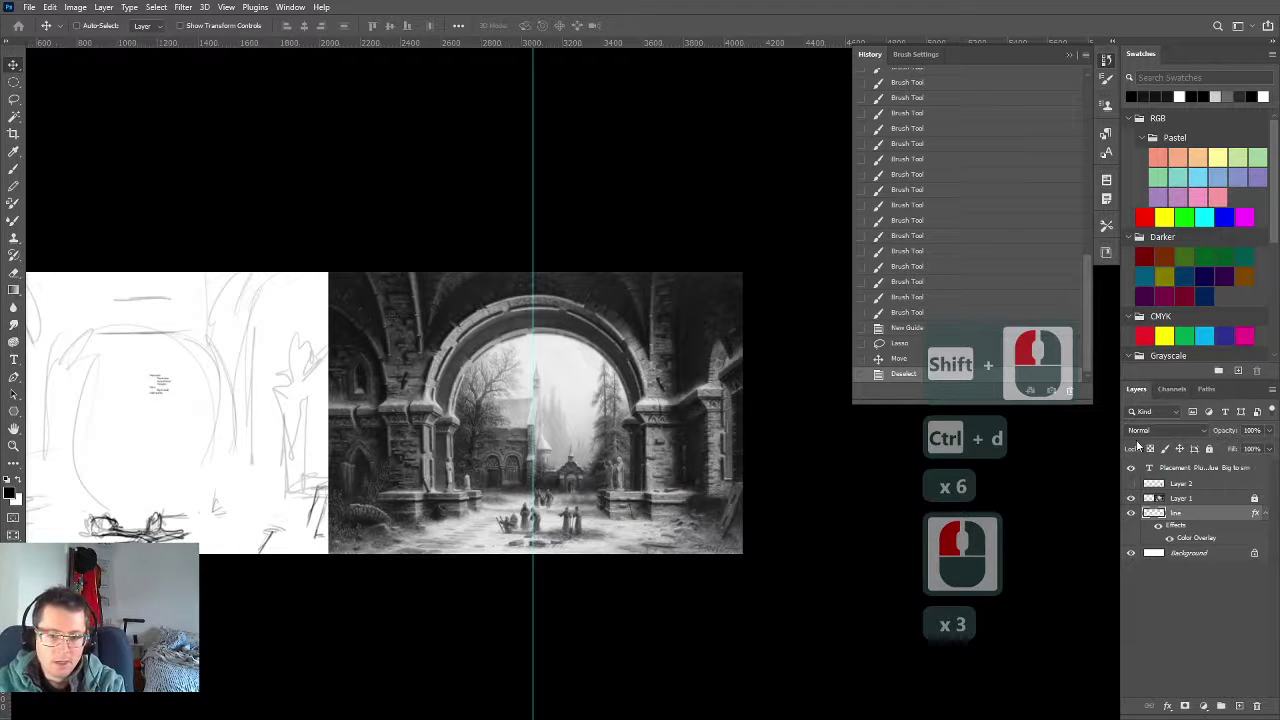
pyautogui.click(1184, 486)
pyautogui.click(1131, 483)
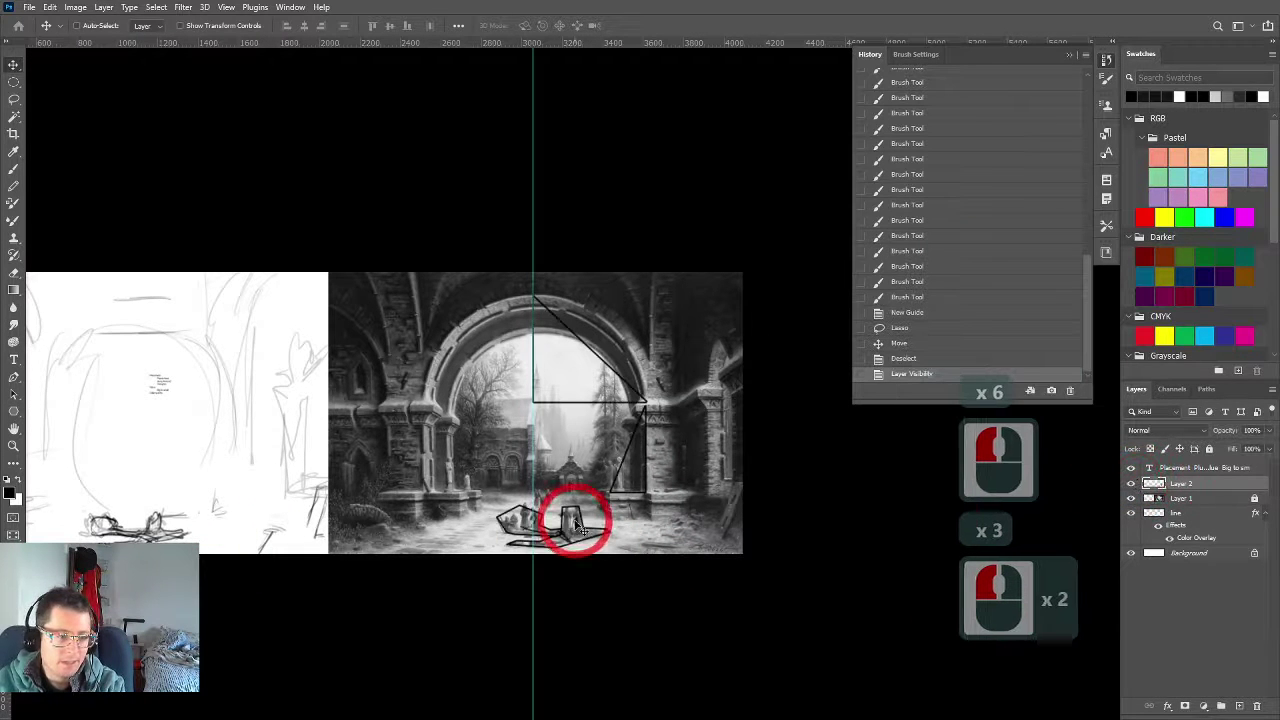
pyautogui.press('f')
pyautogui.press('f')
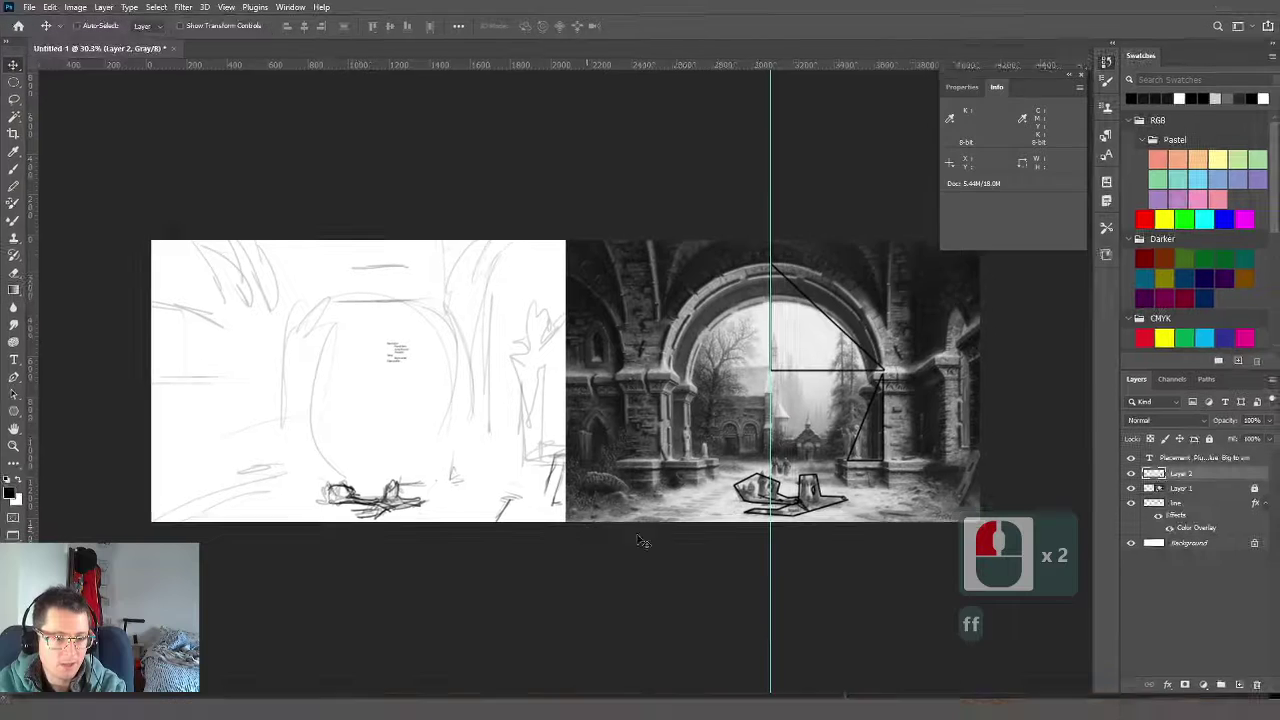
# Brush a straight-line triangle on Layer 2 from the upright block down to the painting's bottom edge and across to its right edge
pyautogui.press('b')
pyautogui.moveTo(880, 525); pyautogui.dragTo(737, 569)
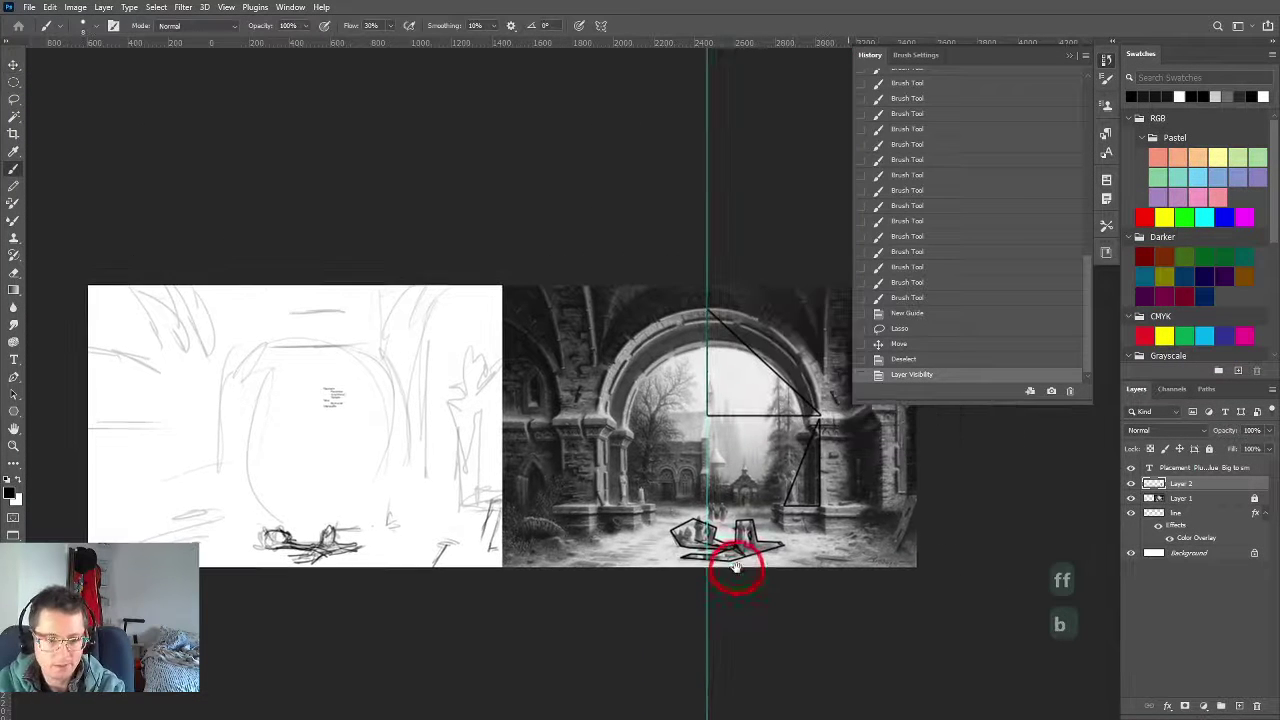
pyautogui.click(754, 520)
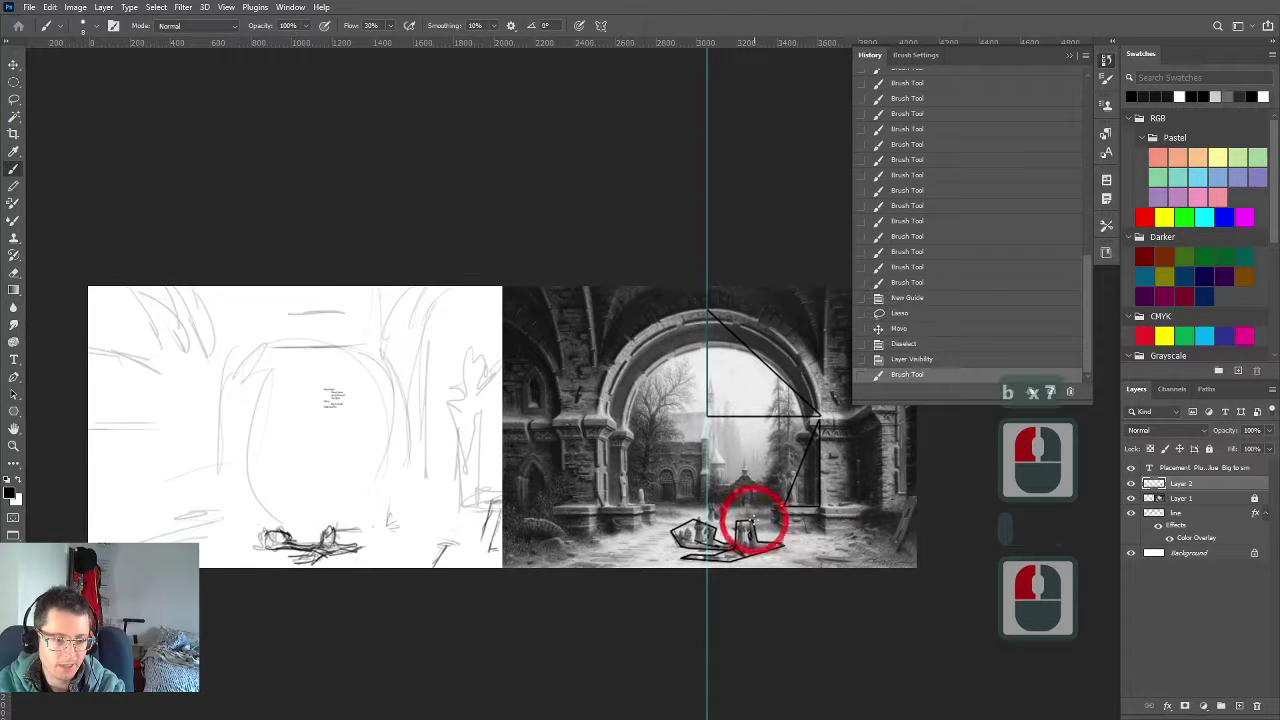
pyautogui.click(753, 521)
pyautogui.keyDown('shift'); pyautogui.click(752, 600); pyautogui.keyUp('shift')
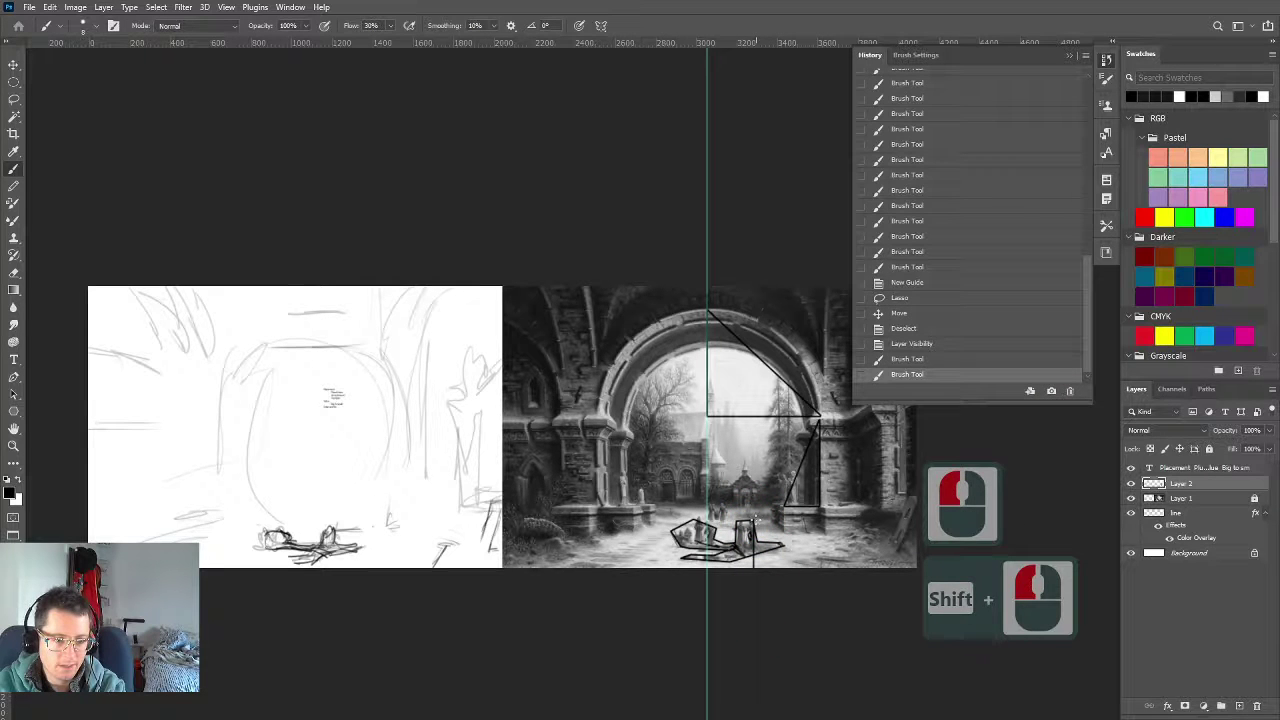
pyautogui.moveTo(754, 520)
pyautogui.mouseDown()
pyautogui.moveTo(1123, 545)
pyautogui.moveTo(733, 543)
pyautogui.moveTo(703, 528)
pyautogui.mouseUp()
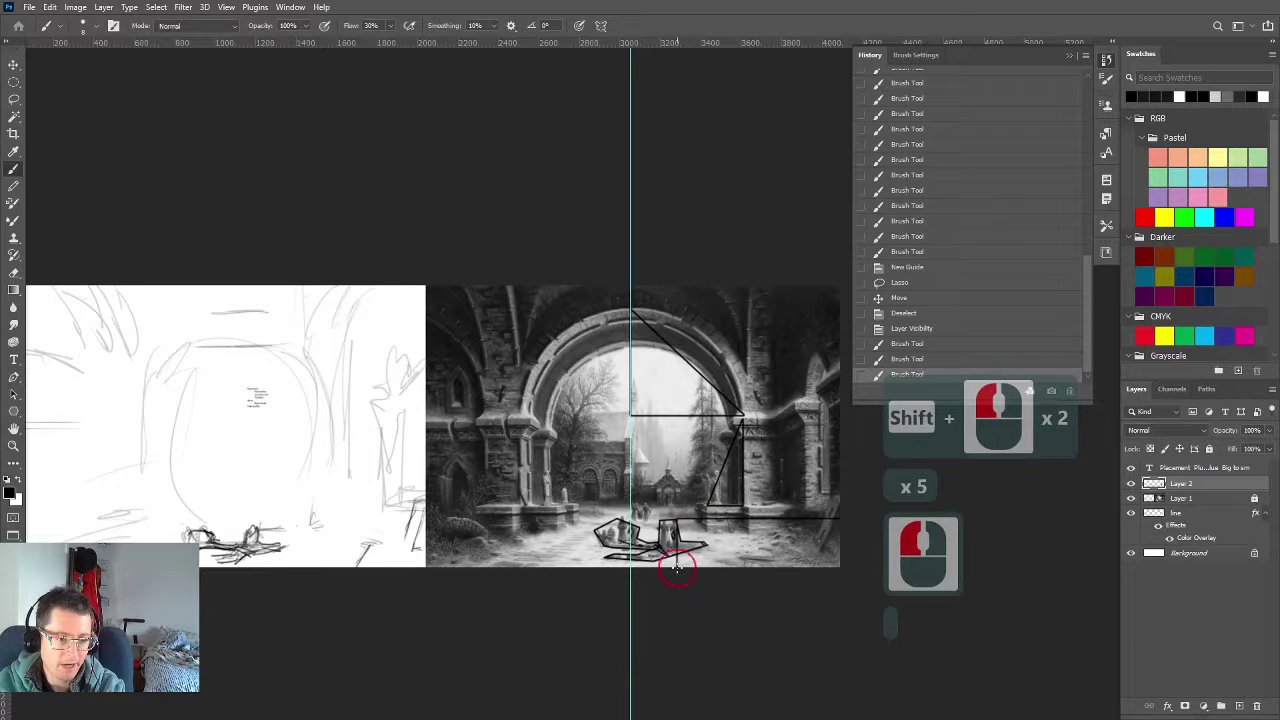
pyautogui.click(871, 500)
pyautogui.keyDown('shift'); pyautogui.click(648, 567); pyautogui.keyUp('shift')
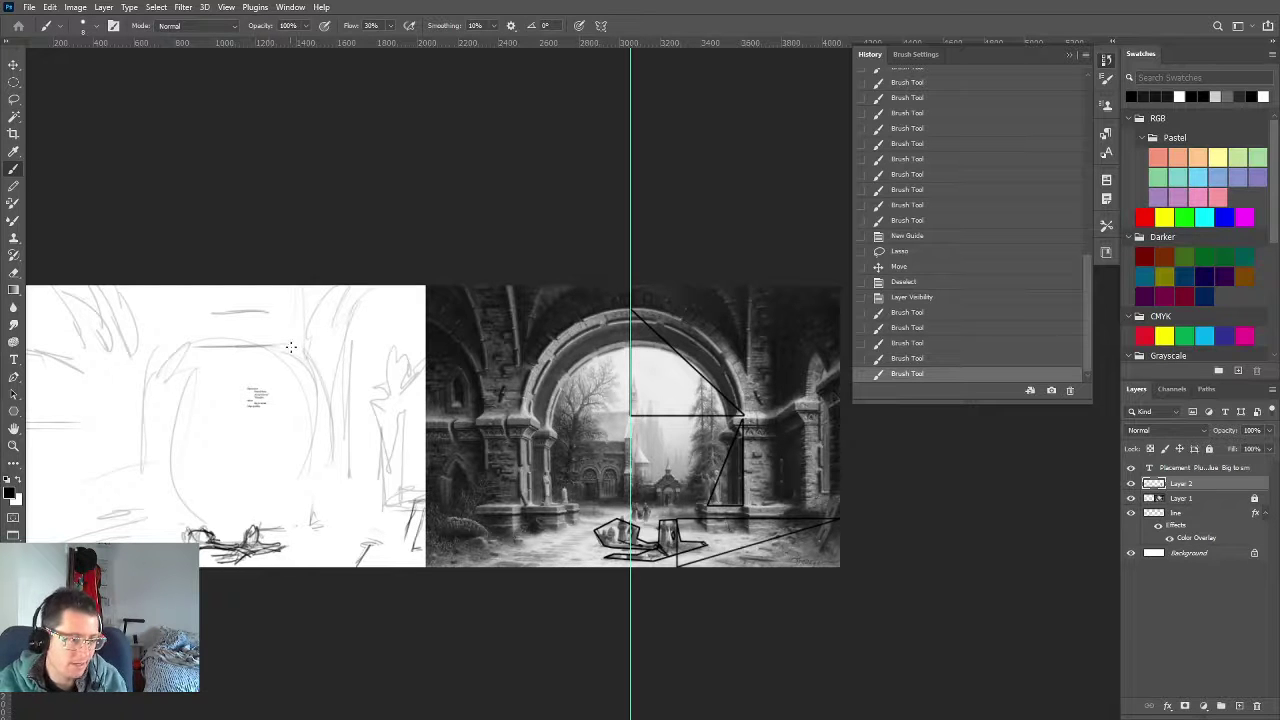
# Brush a taller head and body strokes onto the upright figure in the sketch's foreground group
pyautogui.click(249, 521)
pyautogui.click(251, 520)
pyautogui.click(256, 523)
pyautogui.moveTo(257, 523)
pyautogui.mouseDown()
pyautogui.moveTo(246, 561)
pyautogui.moveTo(284, 593)
pyautogui.mouseUp()
pyautogui.moveTo(423, 544); pyautogui.dragTo(450, 566)
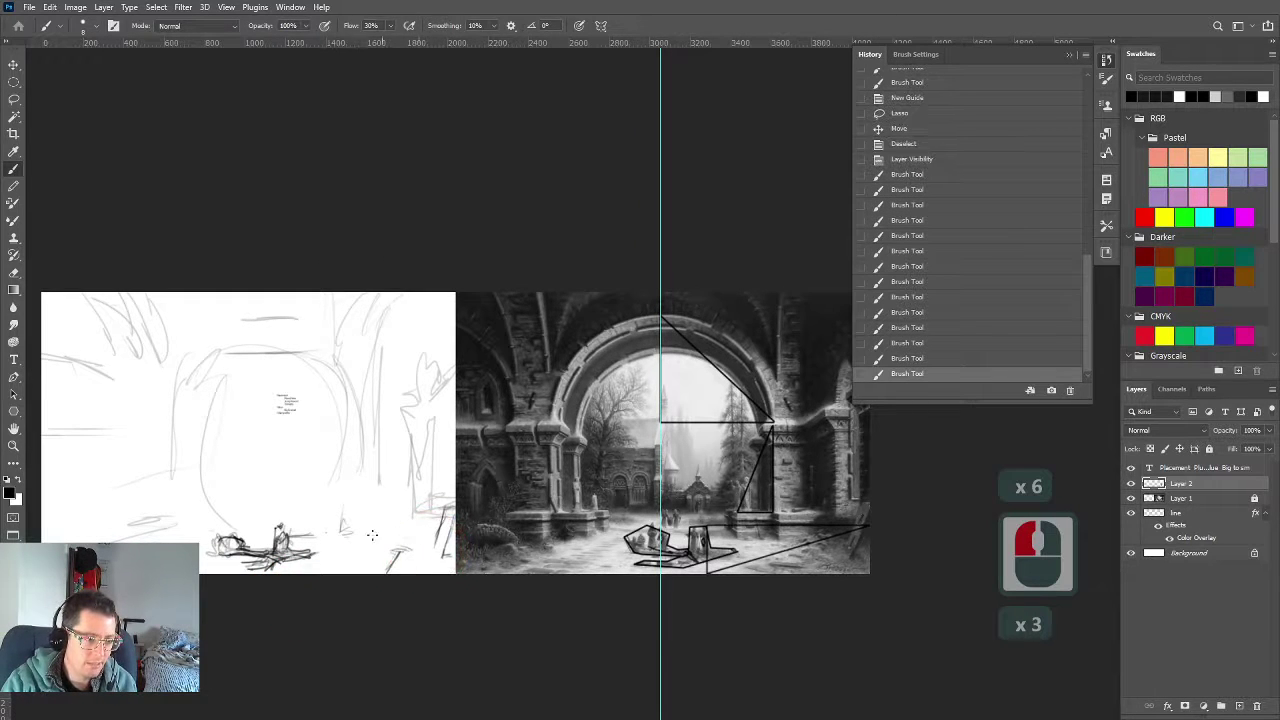
pyautogui.moveTo(357, 541); pyautogui.dragTo(293, 604)
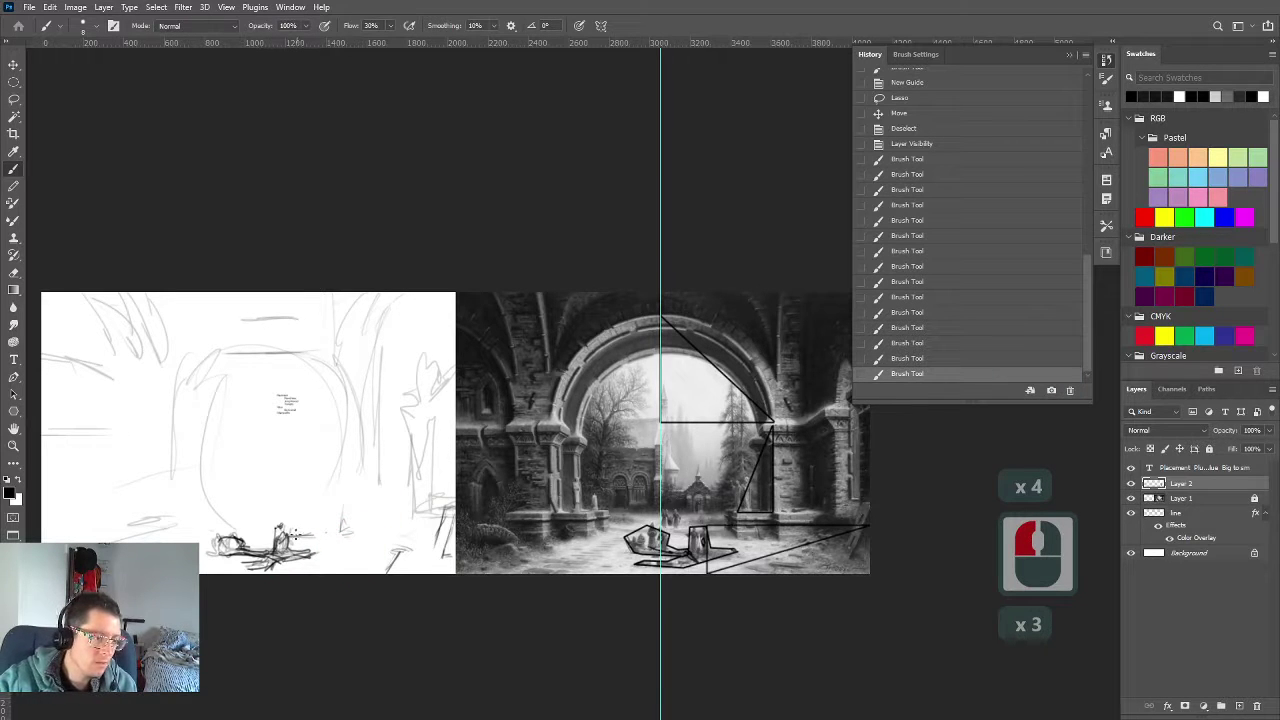
pyautogui.press('l')
pyautogui.moveTo(324, 533)
pyautogui.mouseDown()
pyautogui.moveTo(187, 540)
pyautogui.moveTo(338, 580)
pyautogui.moveTo(272, 543)
pyautogui.mouseUp()
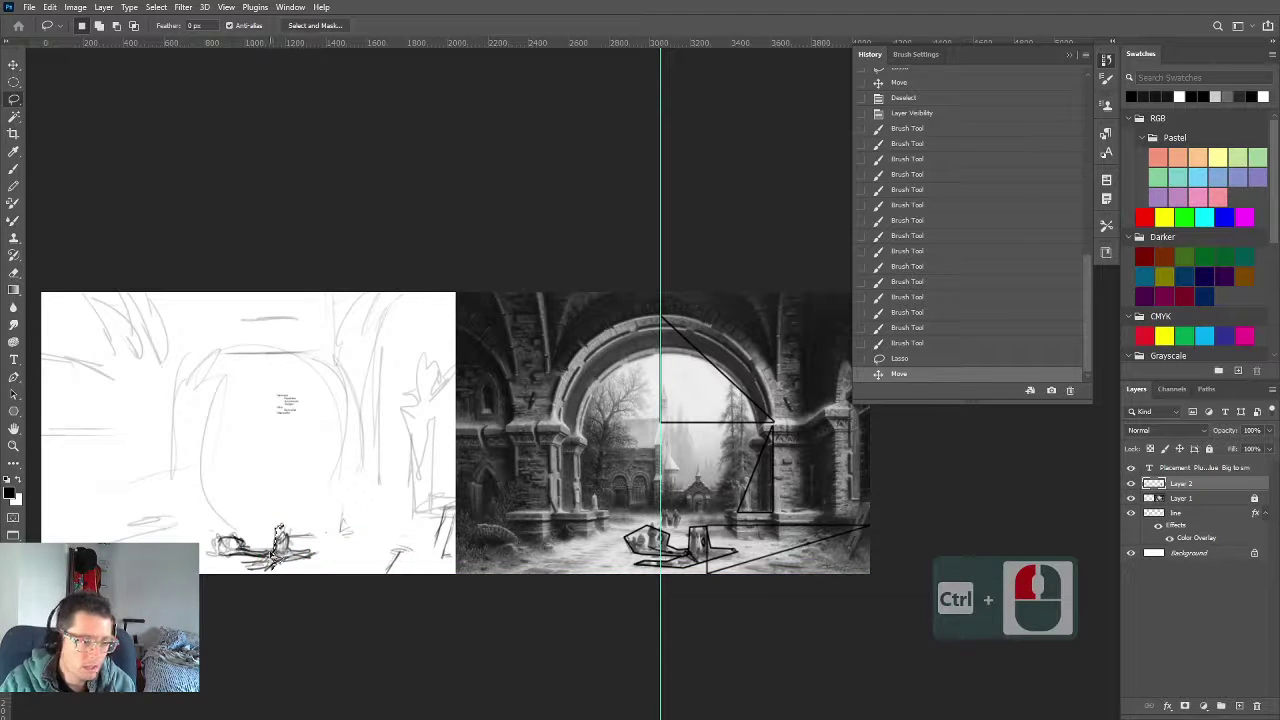
pyautogui.hotkey('ctrl', 'z')
# Activate the line layer, lasso the foreground group, move it slightly left, and clear the selection
pyautogui.click(452, 541)
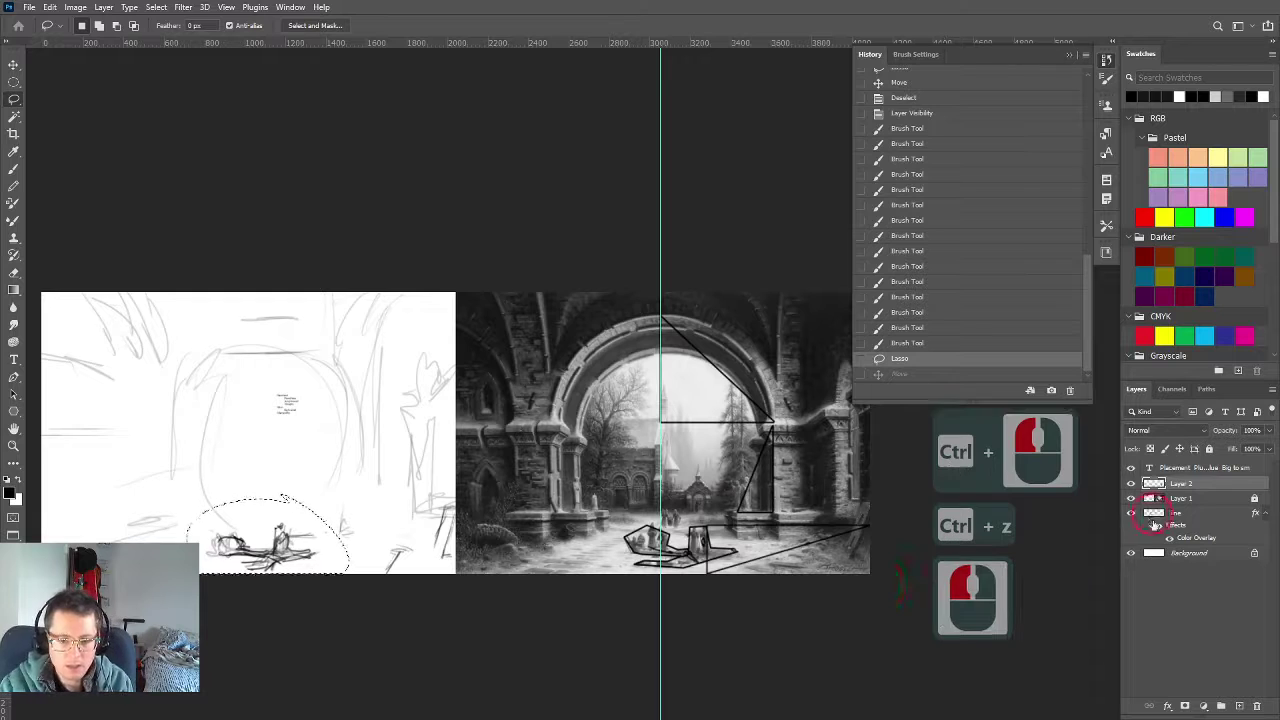
pyautogui.click(284, 548)
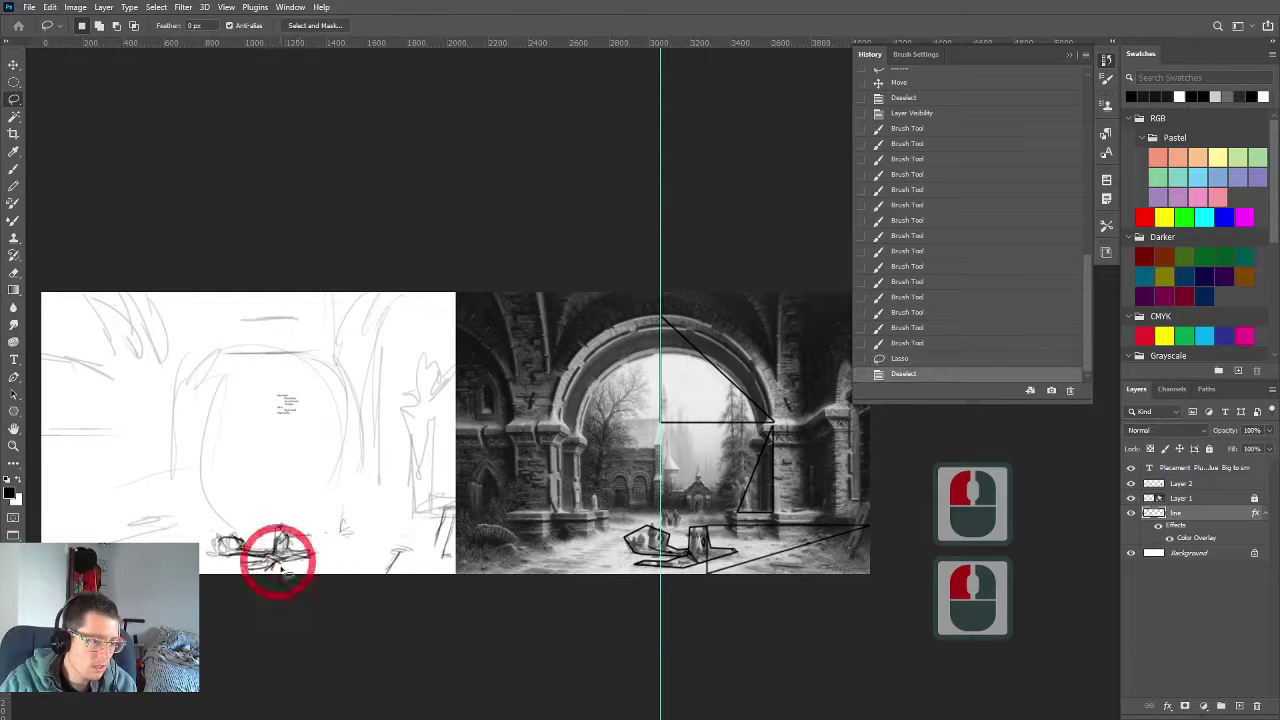
pyautogui.moveTo(346, 551)
pyautogui.mouseDown()
pyautogui.moveTo(308, 599)
pyautogui.moveTo(343, 575)
pyautogui.mouseUp()
pyautogui.moveTo(285, 546)
pyautogui.mouseDown()
pyautogui.moveTo(271, 546)
pyautogui.moveTo(282, 525)
pyautogui.moveTo(268, 560)
pyautogui.moveTo(270, 549)
pyautogui.mouseUp()
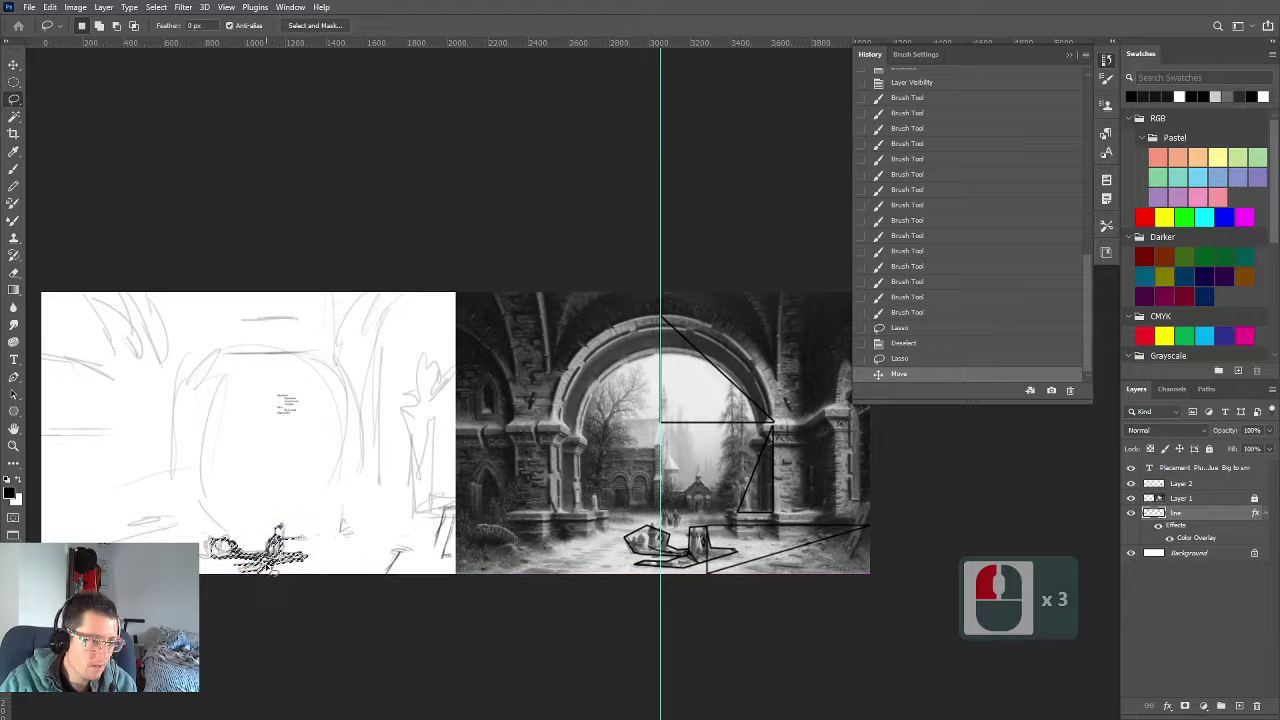
pyautogui.scroll(-1, 385, 535)
pyautogui.hotkey('ctrl', 'd')
pyautogui.scroll(-5, 385, 535)
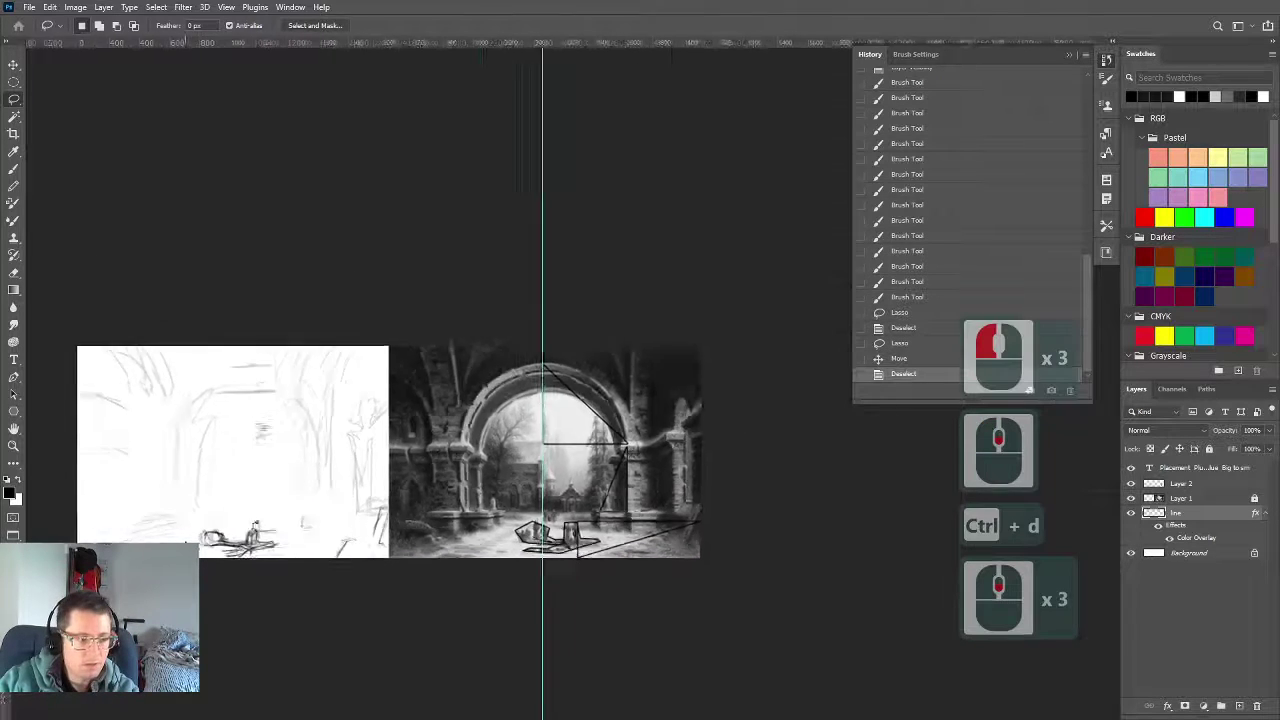
pyautogui.scroll(4, 380, 540)
# Brush rough, angular ground and debris strokes across the sketch's lower-left foreground
pyautogui.press('b')
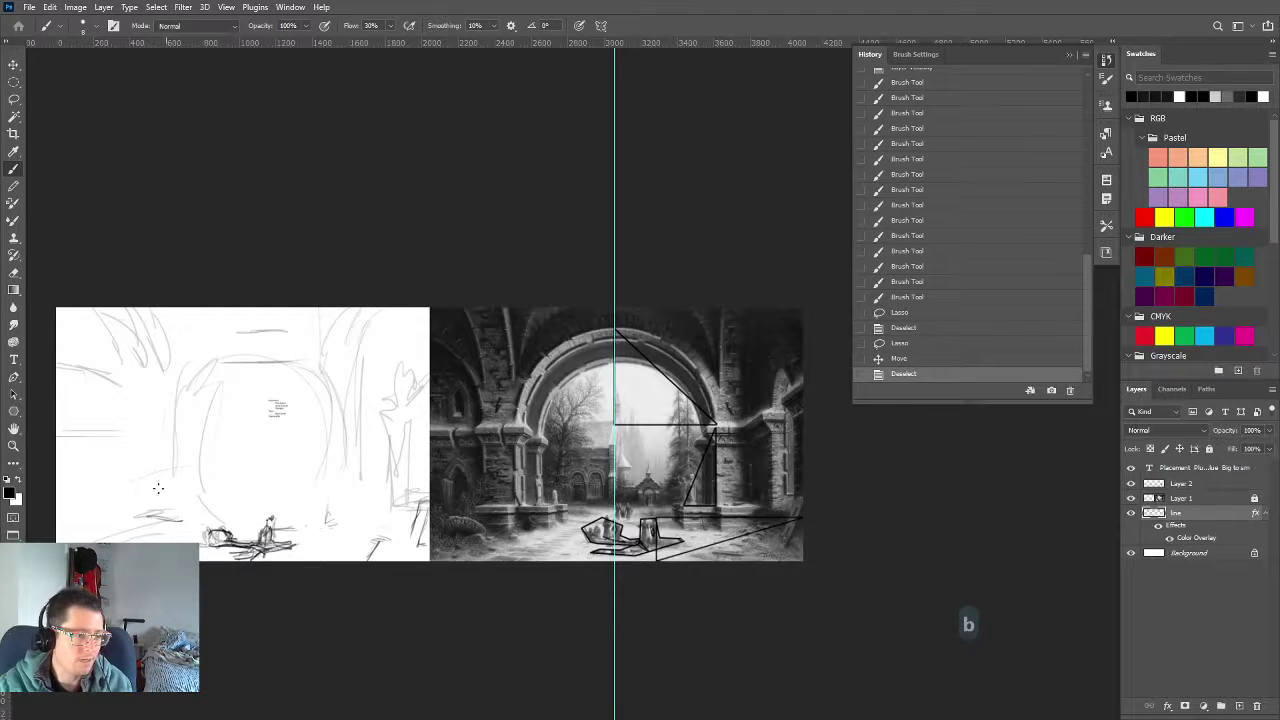
pyautogui.moveTo(158, 515); pyautogui.dragTo(170, 505)
pyautogui.moveTo(156, 512)
pyautogui.mouseDown()
pyautogui.moveTo(175, 510)
pyautogui.moveTo(168, 500)
pyautogui.moveTo(102, 538)
pyautogui.mouseUp()
pyautogui.moveTo(104, 534)
pyautogui.mouseDown()
pyautogui.moveTo(88, 540)
pyautogui.moveTo(141, 516)
pyautogui.moveTo(124, 510)
pyautogui.mouseUp()
pyautogui.moveTo(98, 520); pyautogui.dragTo(150, 511)
pyautogui.moveTo(132, 521); pyautogui.dragTo(170, 515)
pyautogui.press('f')
pyautogui.moveTo(78, 514); pyautogui.dragTo(104, 511)
pyautogui.moveTo(148, 522); pyautogui.dragTo(180, 518)
# Sketch a vertical edge and ledge marks on the sketch's left wall, plus a short dark line near the arch's left side
pyautogui.moveTo(112, 451); pyautogui.dragTo(117, 483)
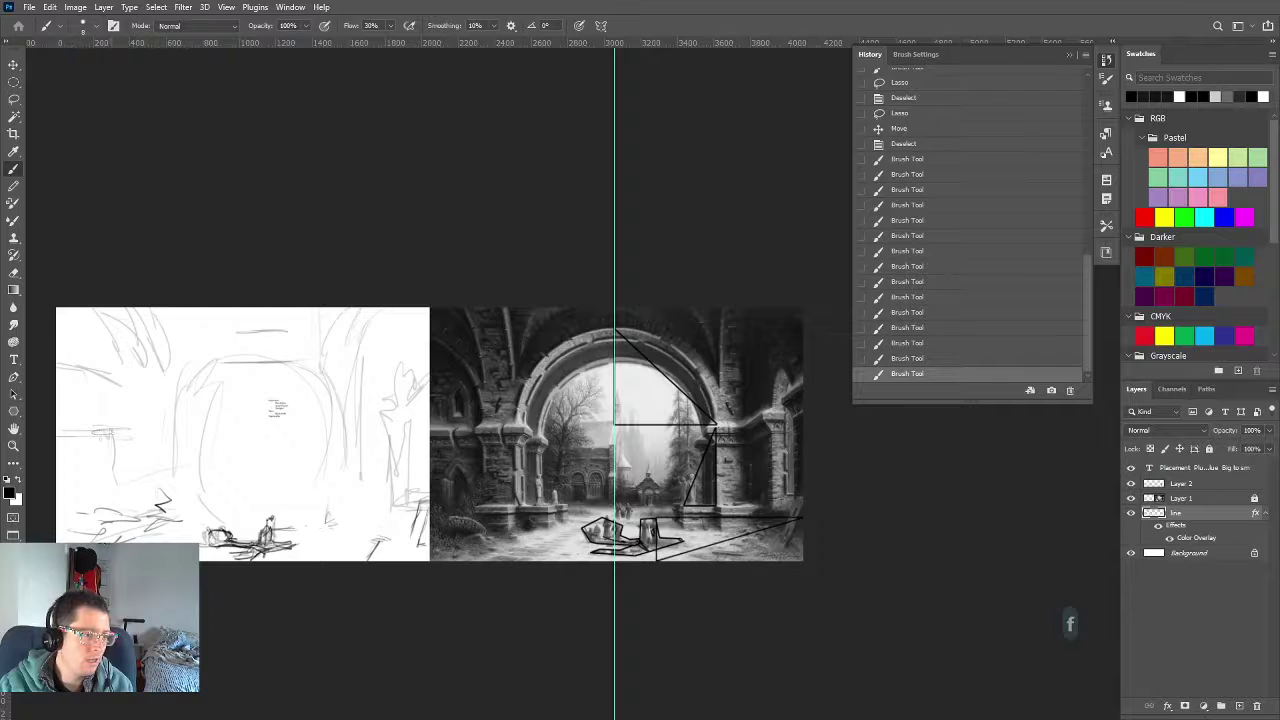
pyautogui.moveTo(118, 432); pyautogui.dragTo(140, 434)
pyautogui.moveTo(134, 436); pyautogui.dragTo(219, 468)
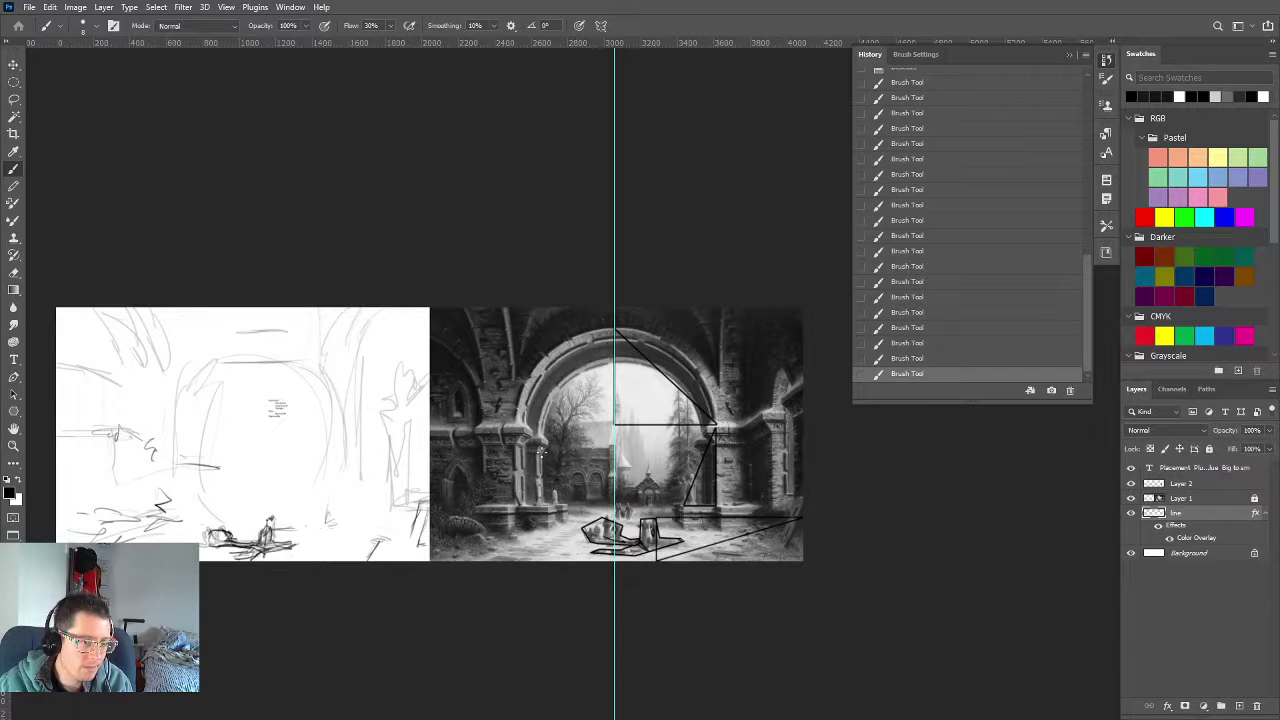
# Brush the horizontal ledge lines and left pillar details into the white sketch of the archway scene
pyautogui.moveTo(256, 452); pyautogui.dragTo(257, 450)
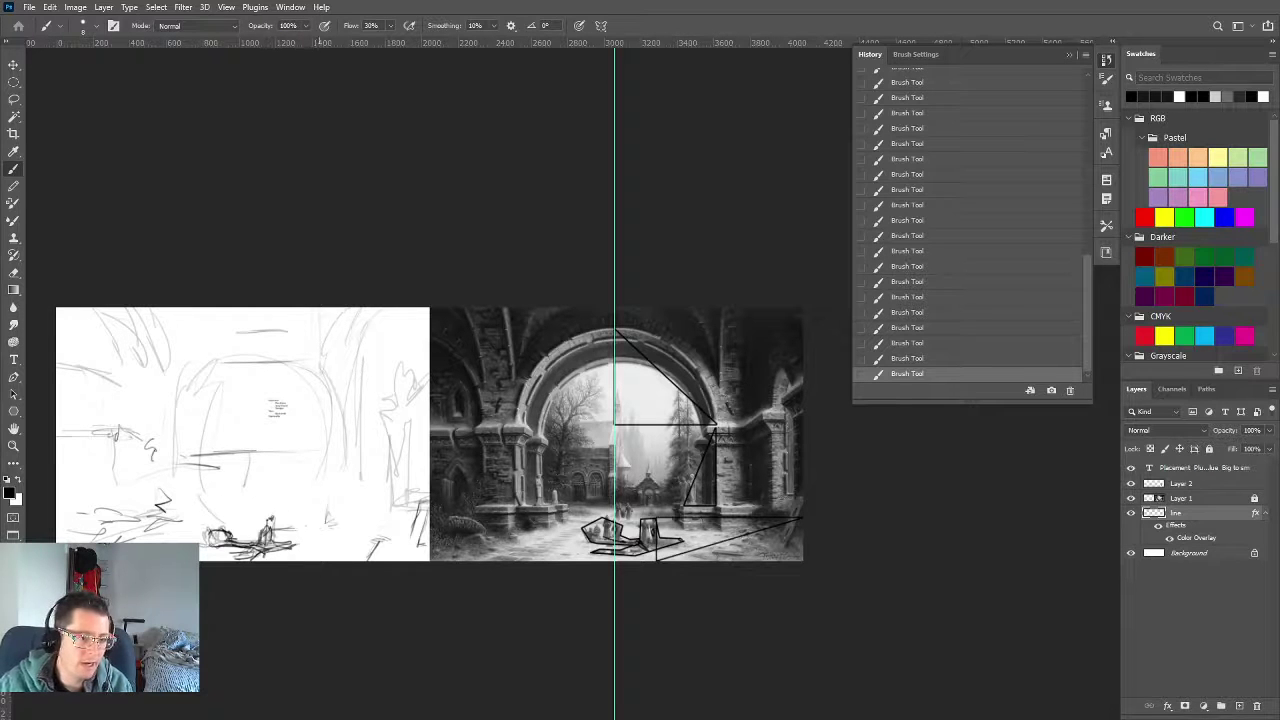
pyautogui.moveTo(264, 479); pyautogui.dragTo(379, 514)
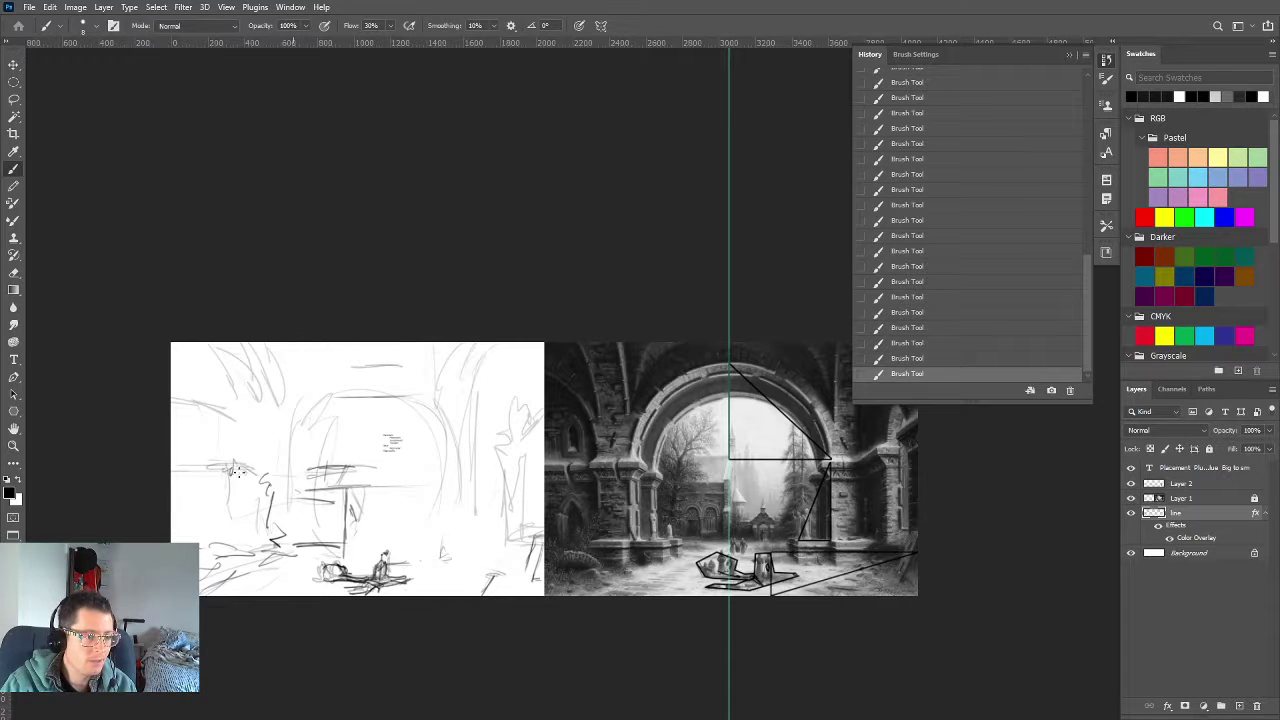
pyautogui.moveTo(237, 474); pyautogui.dragTo(210, 473)
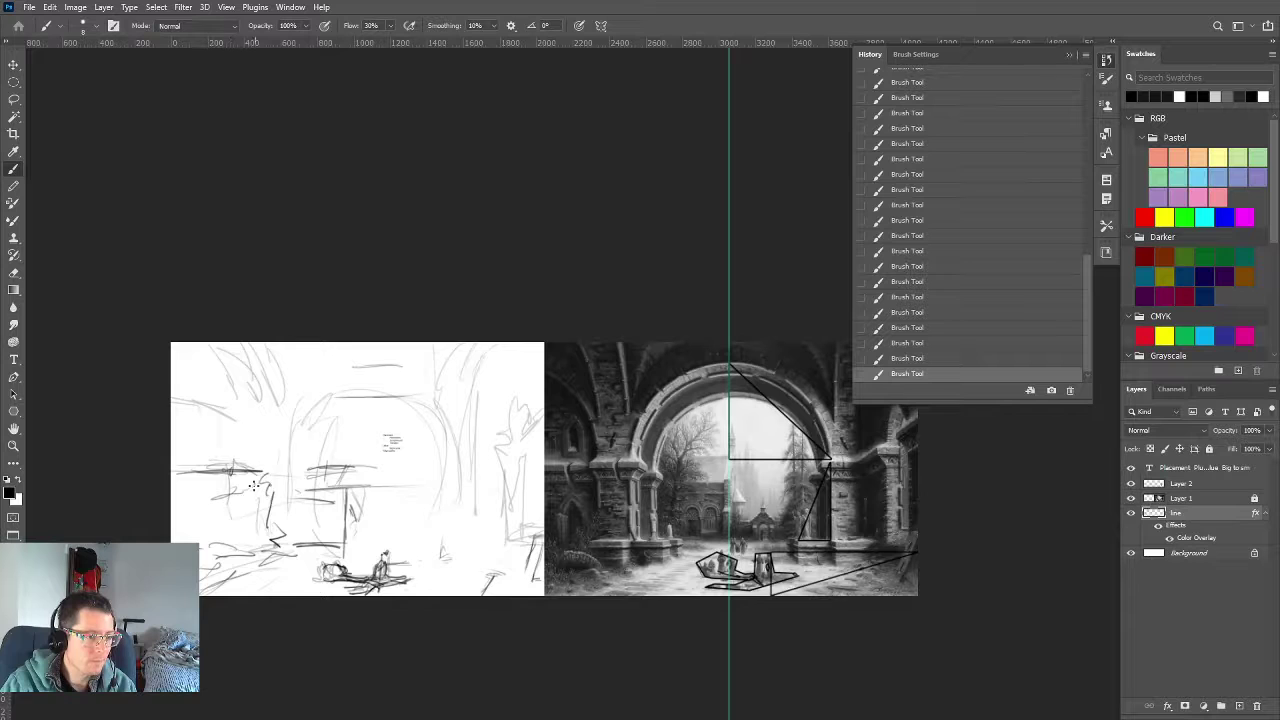
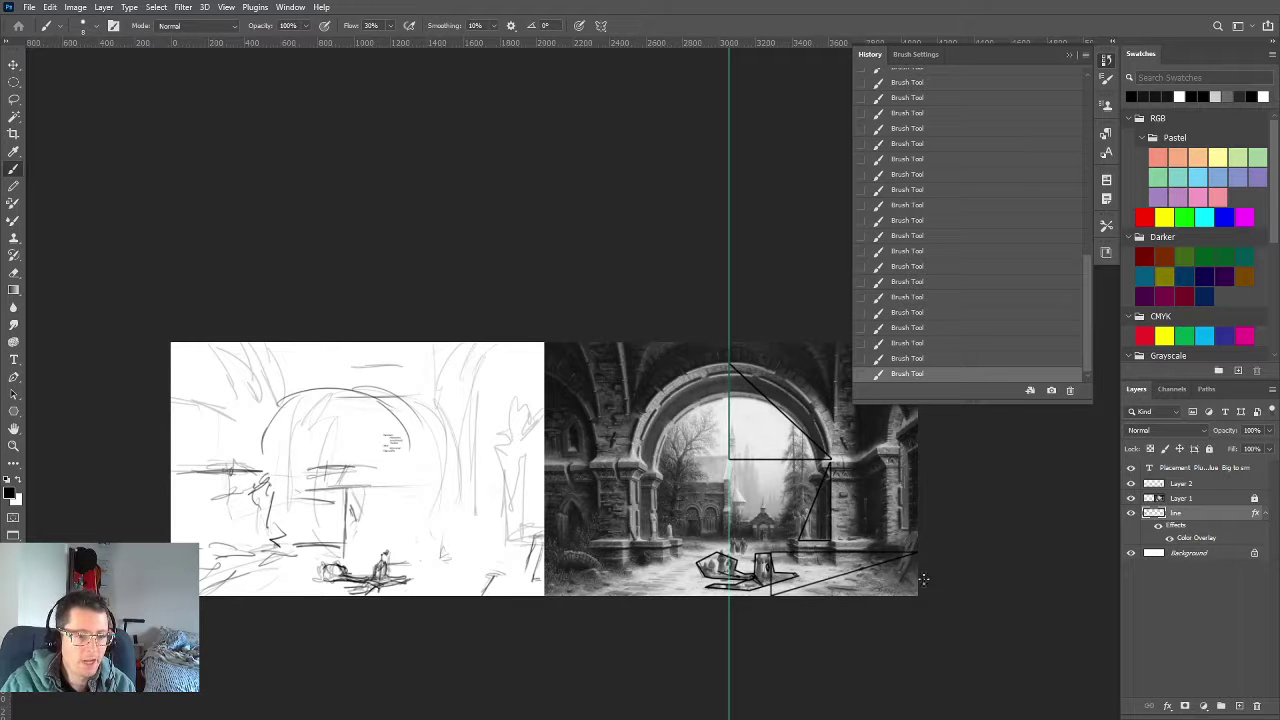
# Hide Layer 2 and move the vertical guide to the right side of the arch opening in the reference painting
pyautogui.click(1131, 483)
pyautogui.moveTo(543, 520)
pyautogui.mouseDown()
pyautogui.moveTo(394, 529)
pyautogui.moveTo(363, 546)
pyautogui.mouseUp()
pyautogui.press('ctrl')
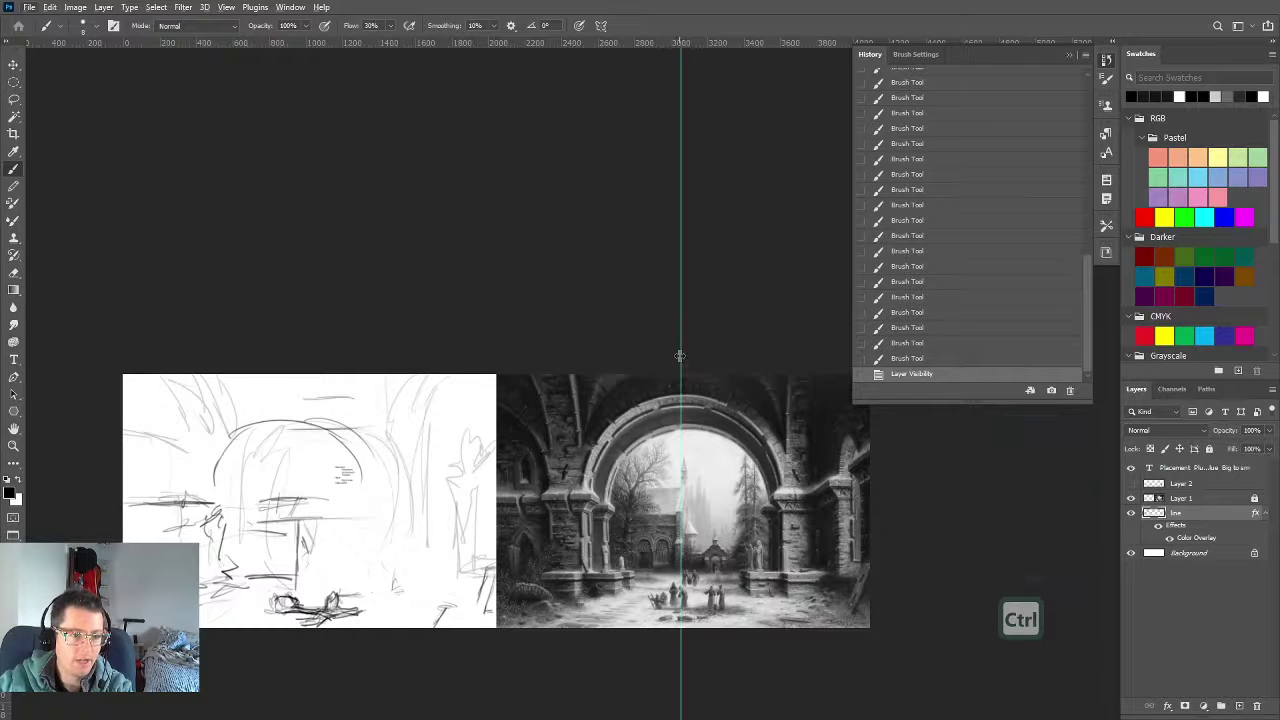
pyautogui.moveTo(679, 357); pyautogui.dragTo(762, 370)
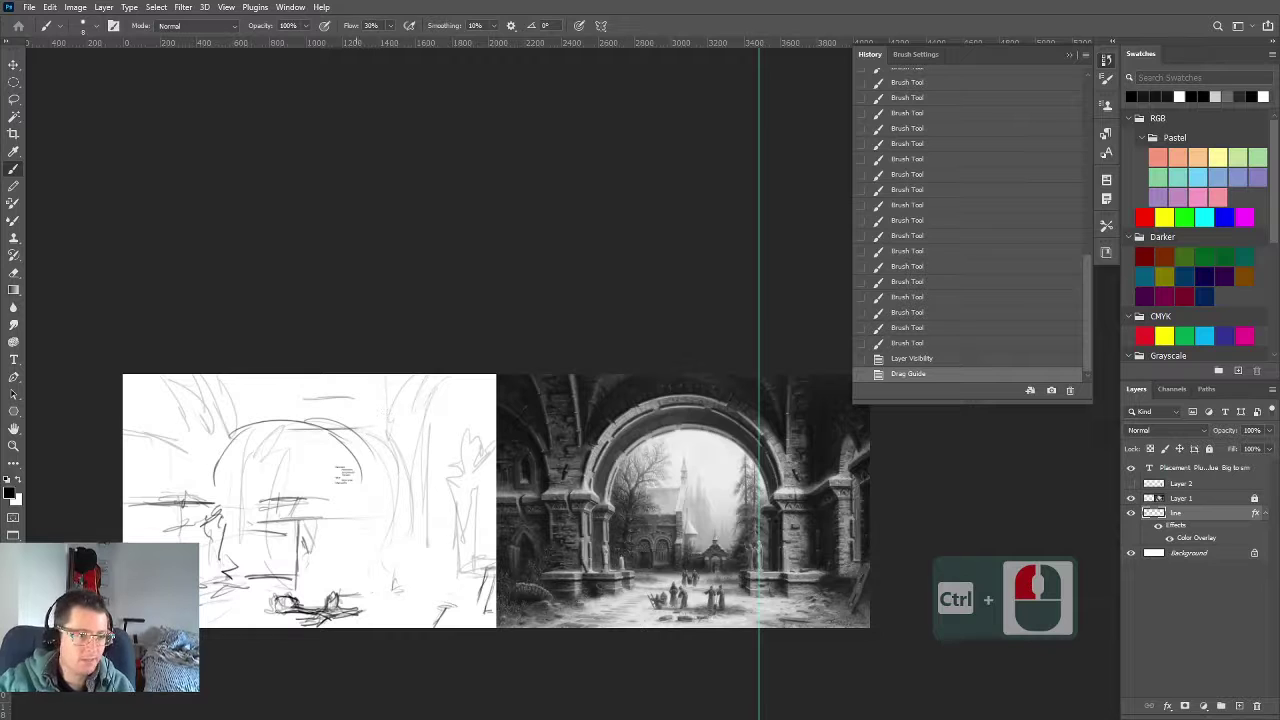
# Sketch the right side of the scene with the curved vault edge, the small statue and the side pillar with its ledge
pyautogui.moveTo(374, 376); pyautogui.dragTo(389, 424)
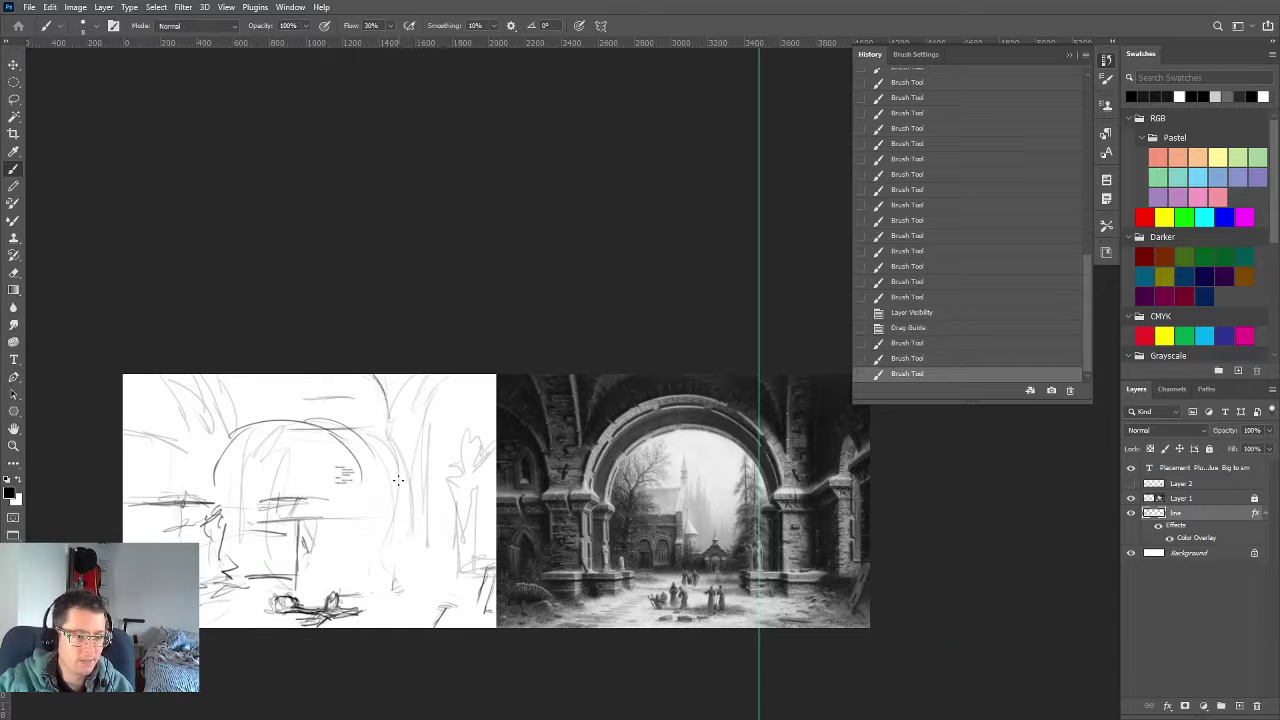
pyautogui.click(390, 571)
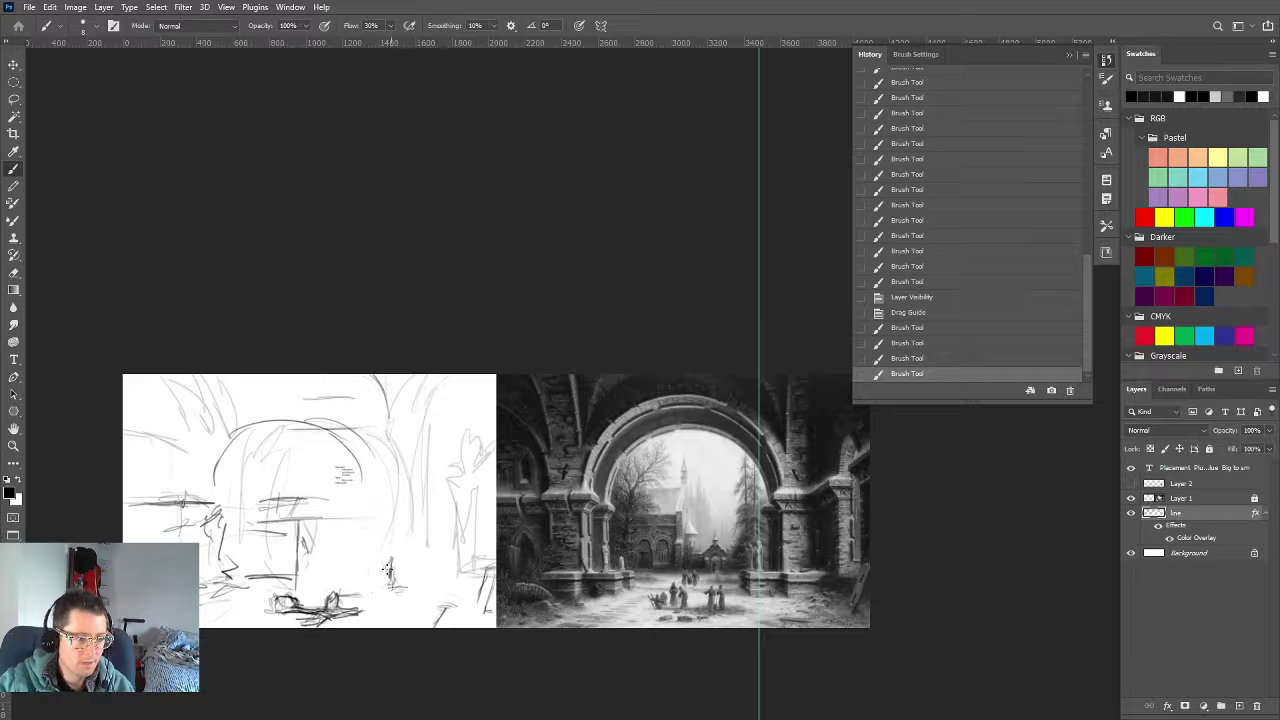
pyautogui.moveTo(390, 577); pyautogui.dragTo(391, 585)
pyautogui.moveTo(418, 553); pyautogui.dragTo(434, 566)
pyautogui.moveTo(428, 504)
pyautogui.mouseDown()
pyautogui.moveTo(467, 497)
pyautogui.moveTo(456, 470)
pyautogui.mouseUp()
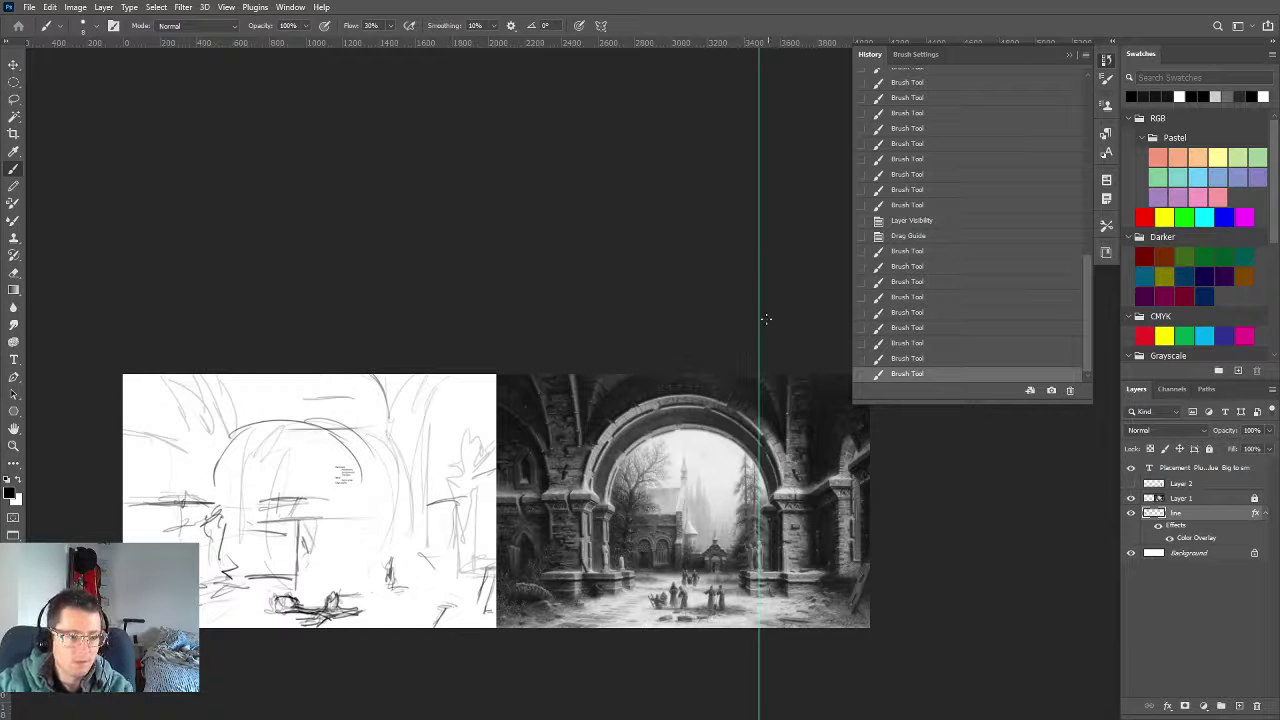
# Move the vertical guide to the narrow window at the reference's left edge and sketch that pointed window on the left wall
pyautogui.moveTo(756, 309); pyautogui.dragTo(524, 392)
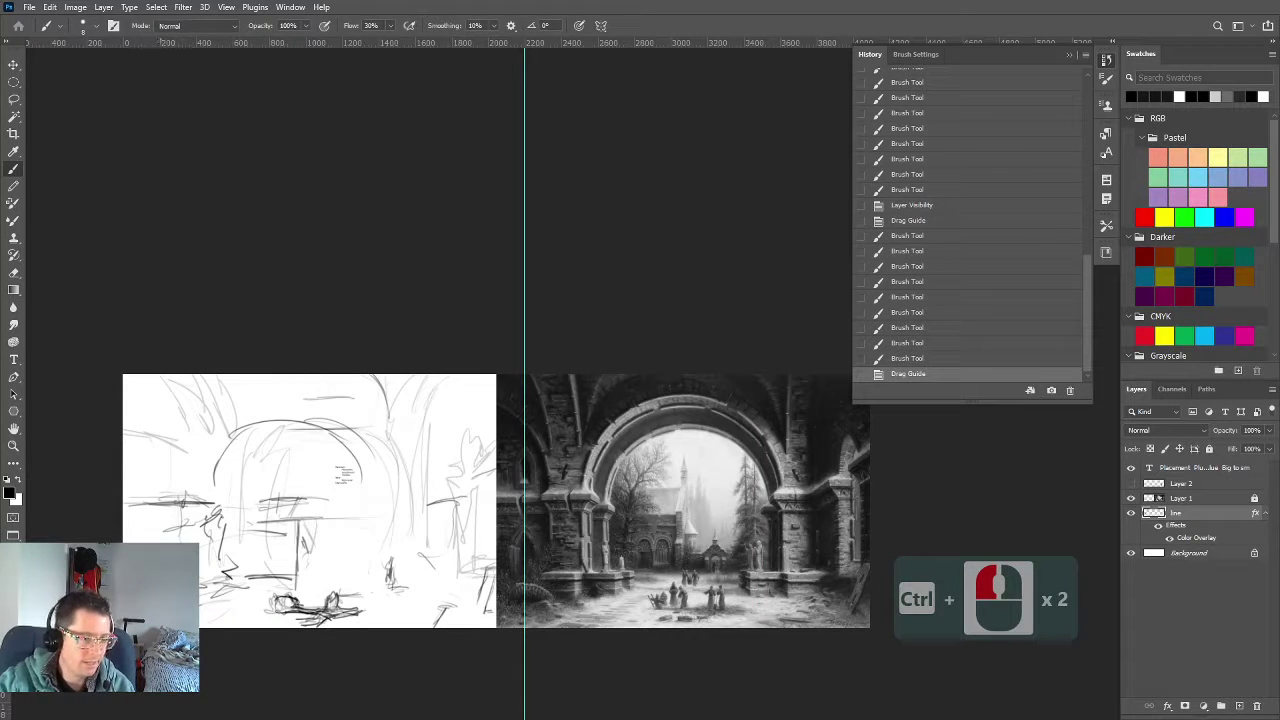
pyautogui.moveTo(160, 502); pyautogui.dragTo(174, 498)
pyautogui.moveTo(172, 497)
pyautogui.mouseDown()
pyautogui.moveTo(150, 494)
pyautogui.moveTo(143, 462)
pyautogui.moveTo(137, 482)
pyautogui.moveTo(138, 494)
pyautogui.moveTo(175, 473)
pyautogui.mouseUp()
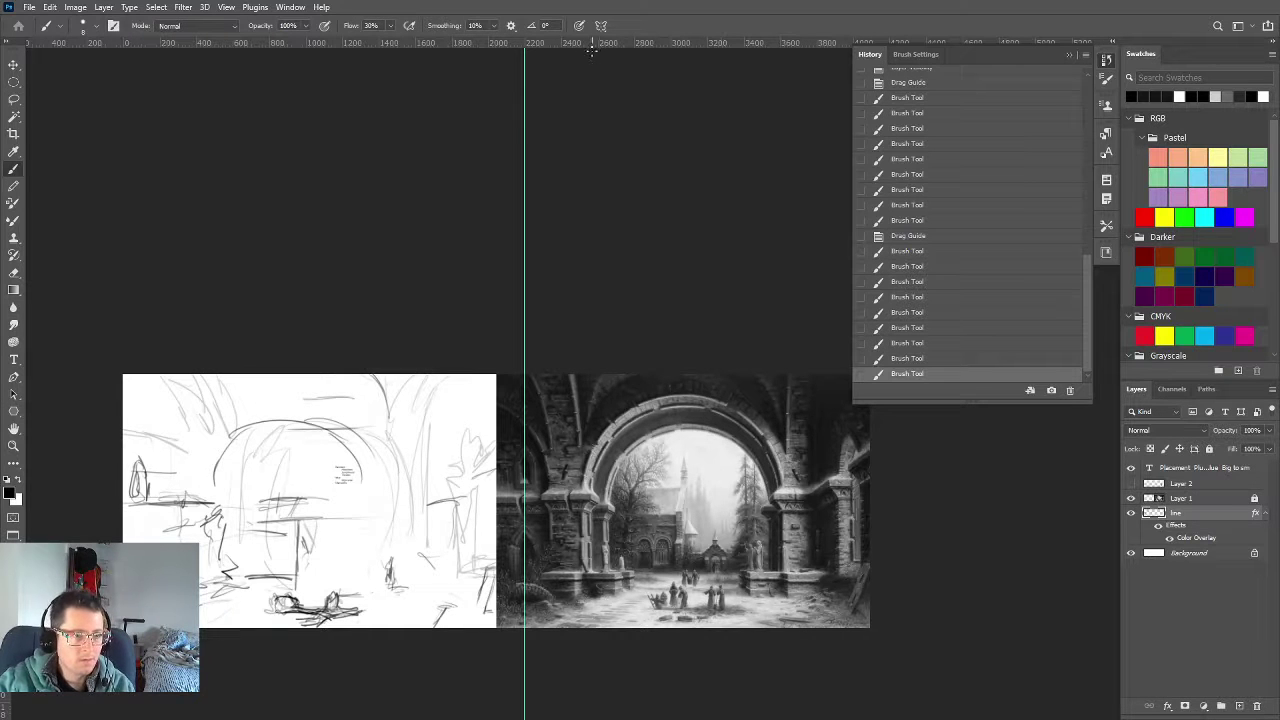
# Sketch the window top and right vault ribs against a temporary horizontal guide across both pictures, then delete that guide
pyautogui.moveTo(596, 47); pyautogui.dragTo(580, 449)
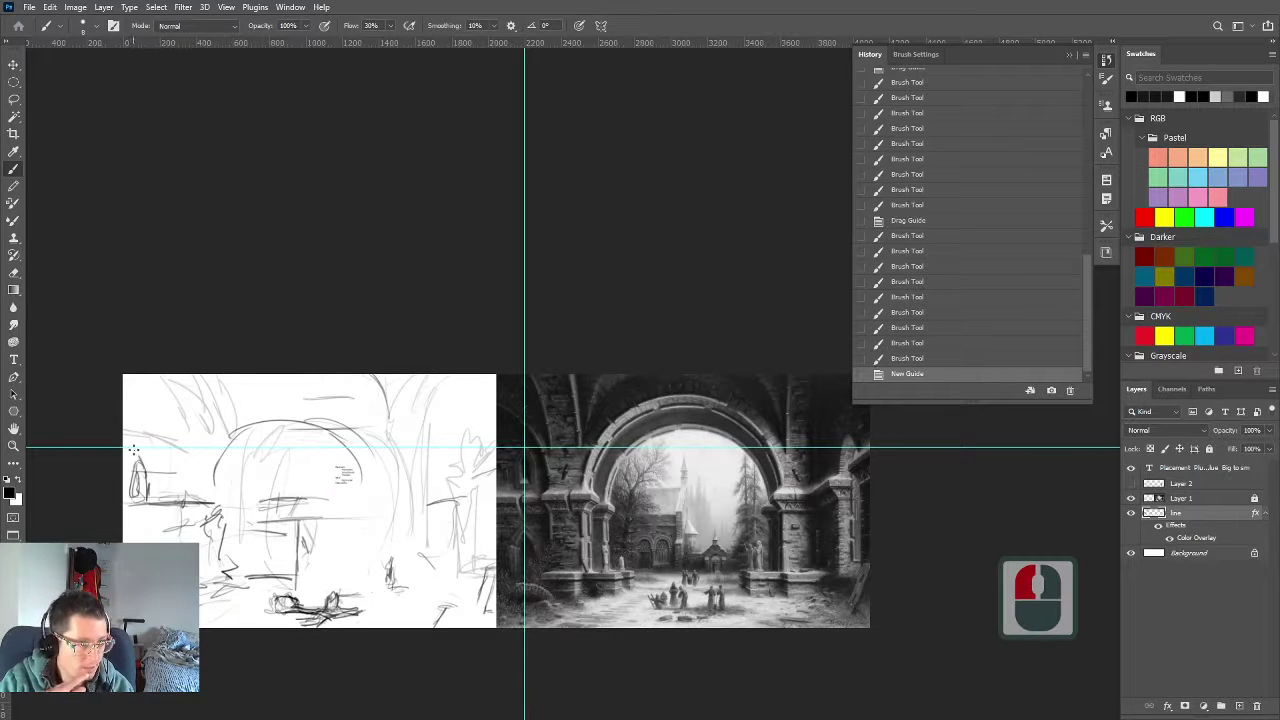
pyautogui.moveTo(133, 450); pyautogui.dragTo(146, 470)
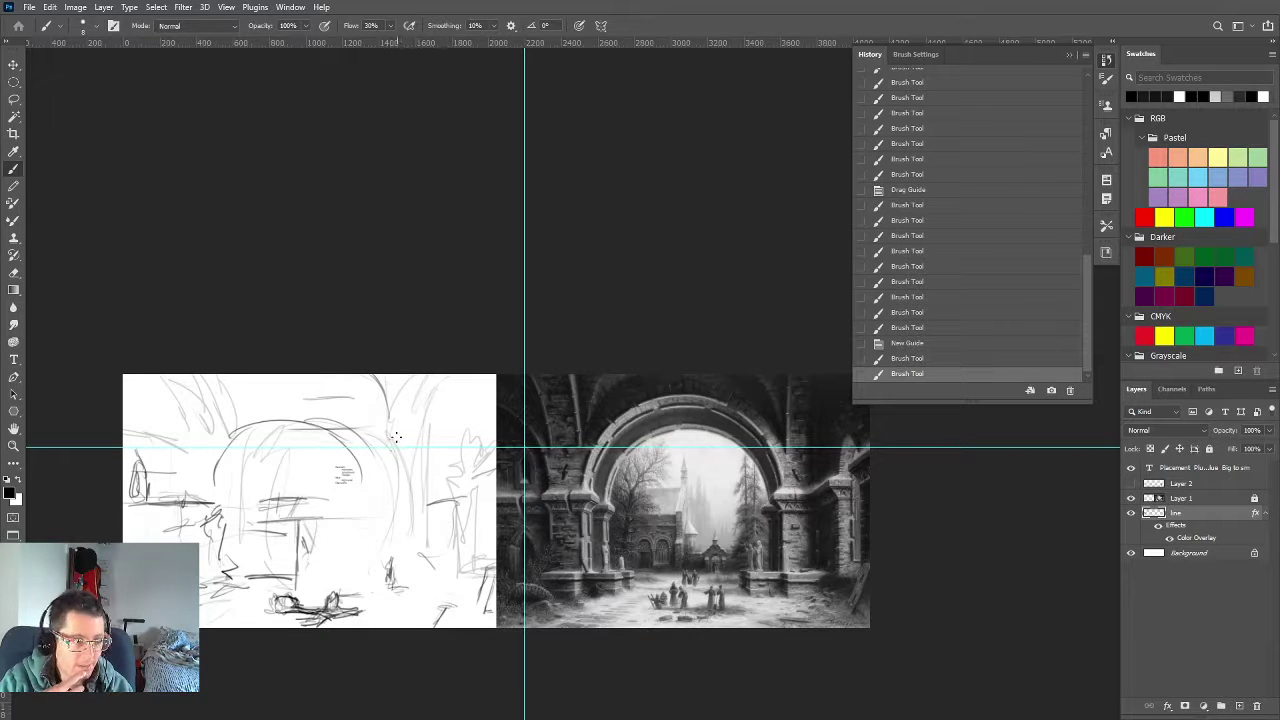
pyautogui.moveTo(384, 454); pyautogui.dragTo(372, 408)
pyautogui.moveTo(360, 412); pyautogui.dragTo(386, 456)
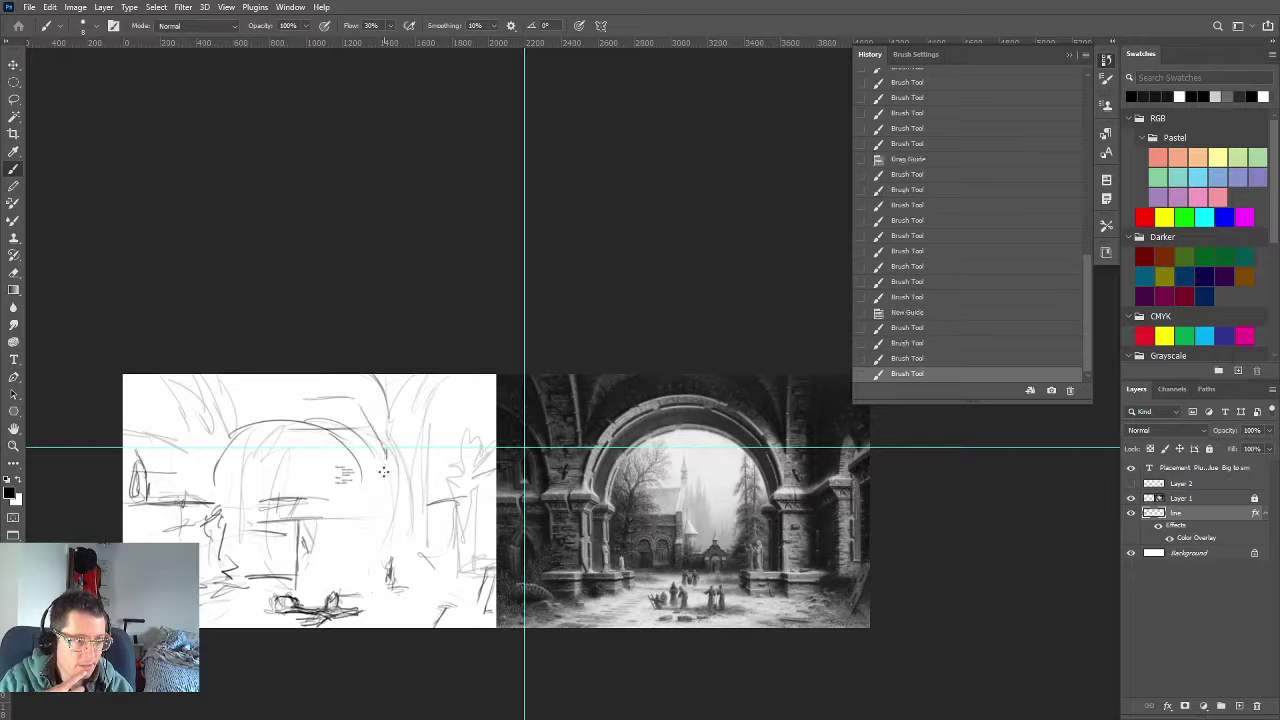
pyautogui.moveTo(373, 376); pyautogui.dragTo(386, 448)
pyautogui.moveTo(378, 378)
pyautogui.mouseDown()
pyautogui.moveTo(384, 440)
pyautogui.moveTo(390, 372)
pyautogui.mouseUp()
pyautogui.moveTo(400, 458); pyautogui.dragTo(572, 6)
pyautogui.scroll(-4, 559, 410)
pyautogui.scroll(3, 559, 419)
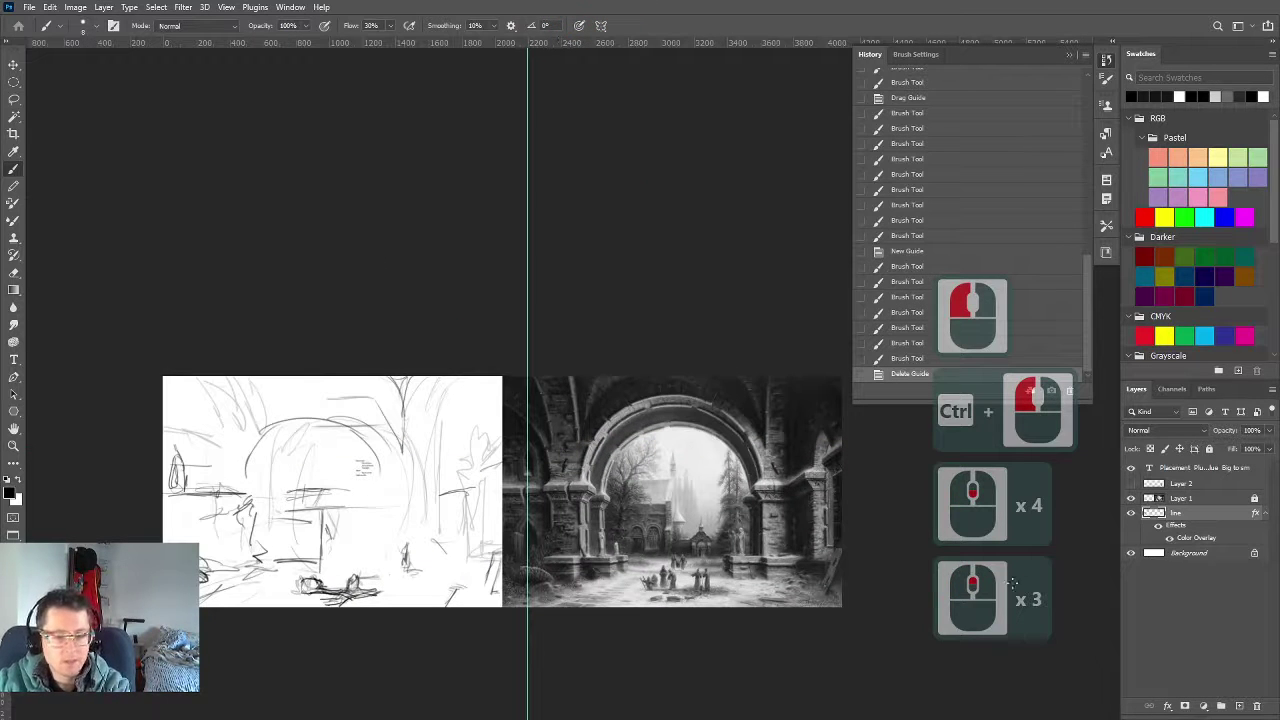
pyautogui.click(1204, 707)
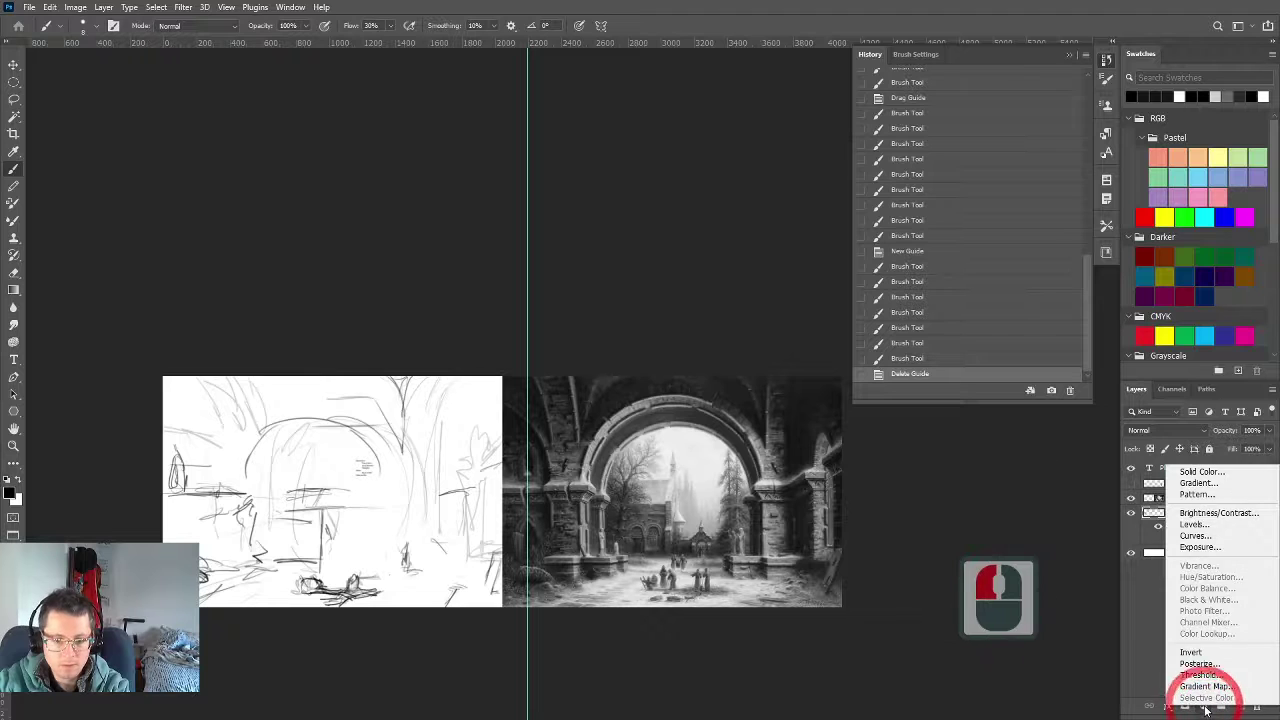
pyautogui.click(1127, 621)
pyautogui.click(1150, 517)
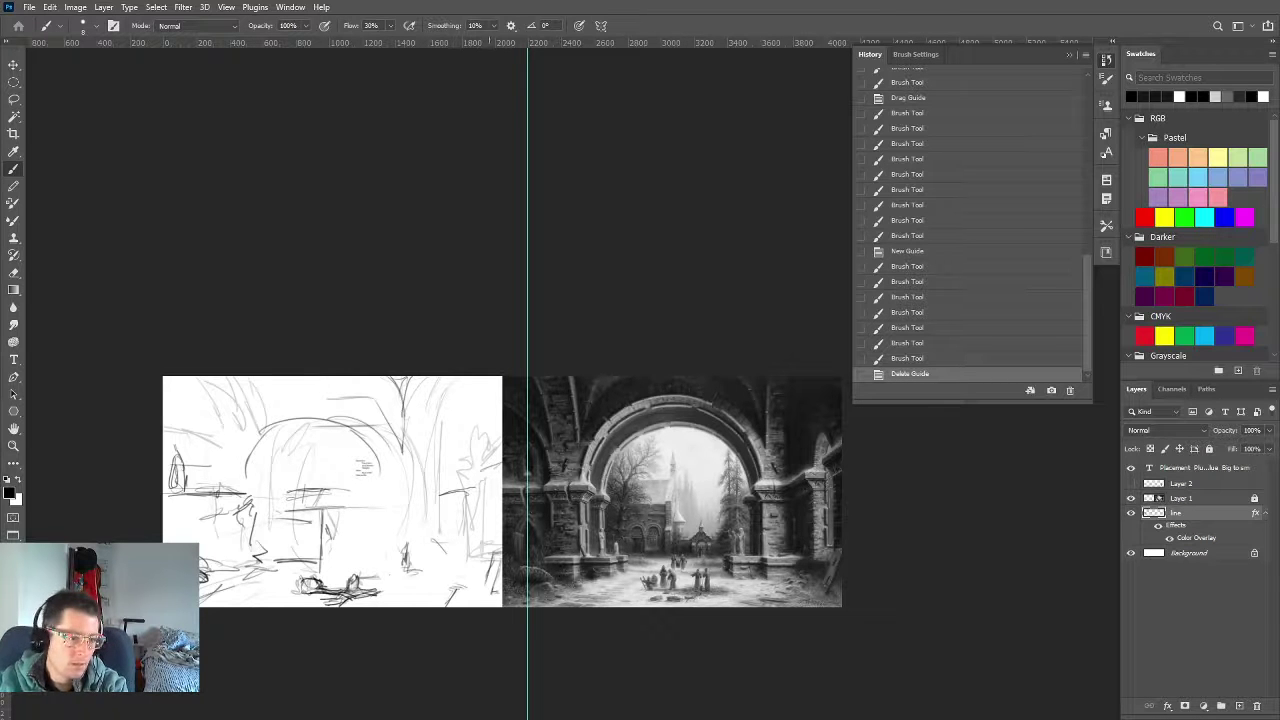
# Show Layer 2 with its construction shapes again and make it the active layer for the brush
pyautogui.scroll(4, 793, 572)
pyautogui.moveTo(556, 499); pyautogui.dragTo(484, 528)
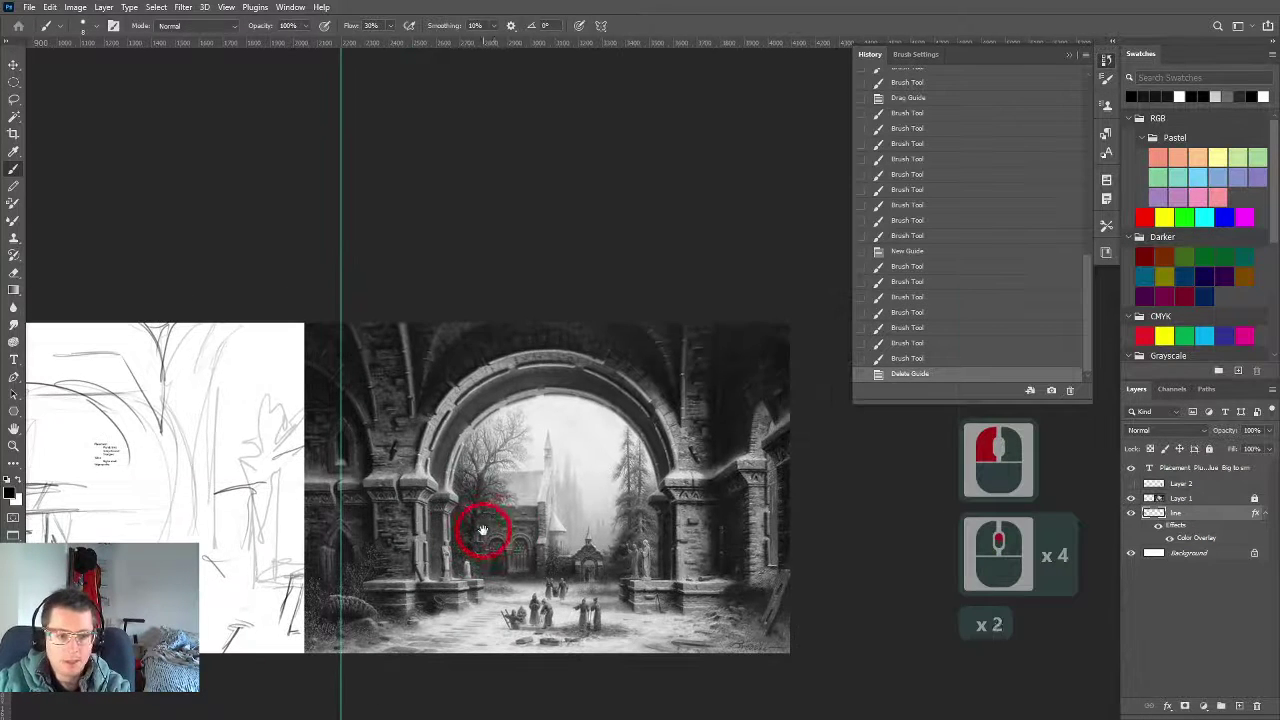
pyautogui.press('Tab')
pyautogui.press('Tab')
pyautogui.moveTo(630, 474); pyautogui.dragTo(352, 537)
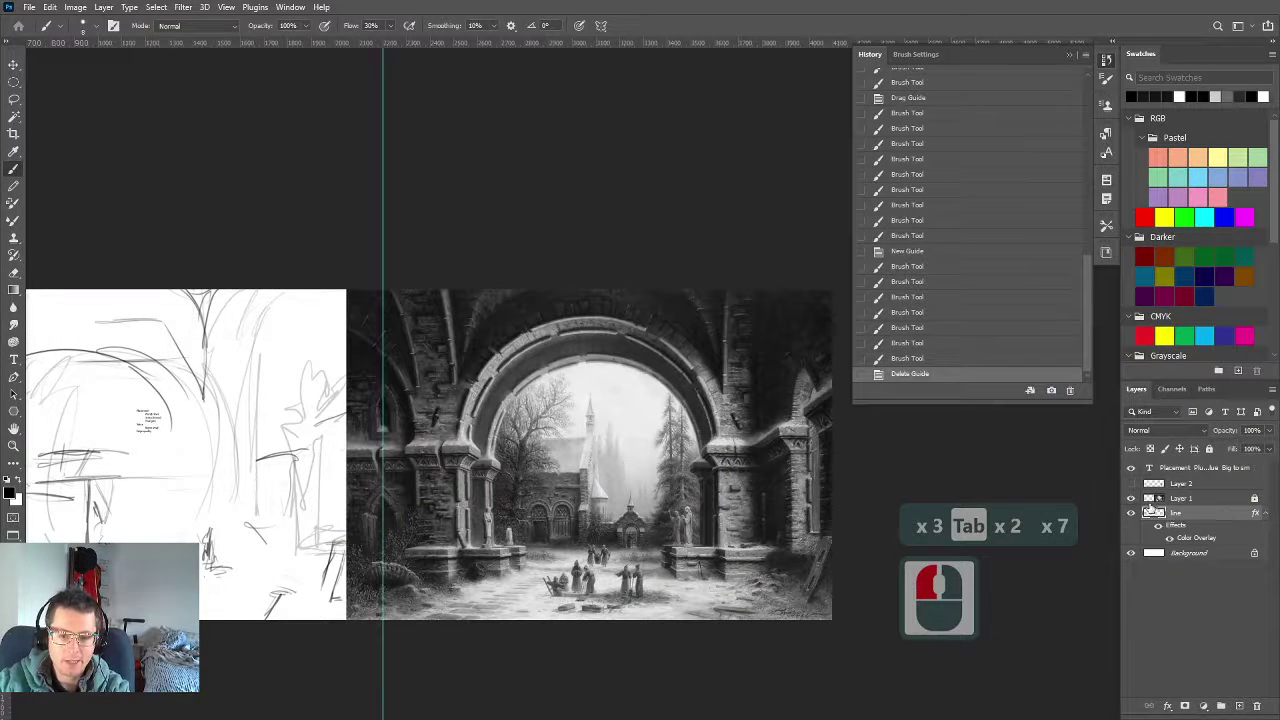
pyautogui.click(1131, 483)
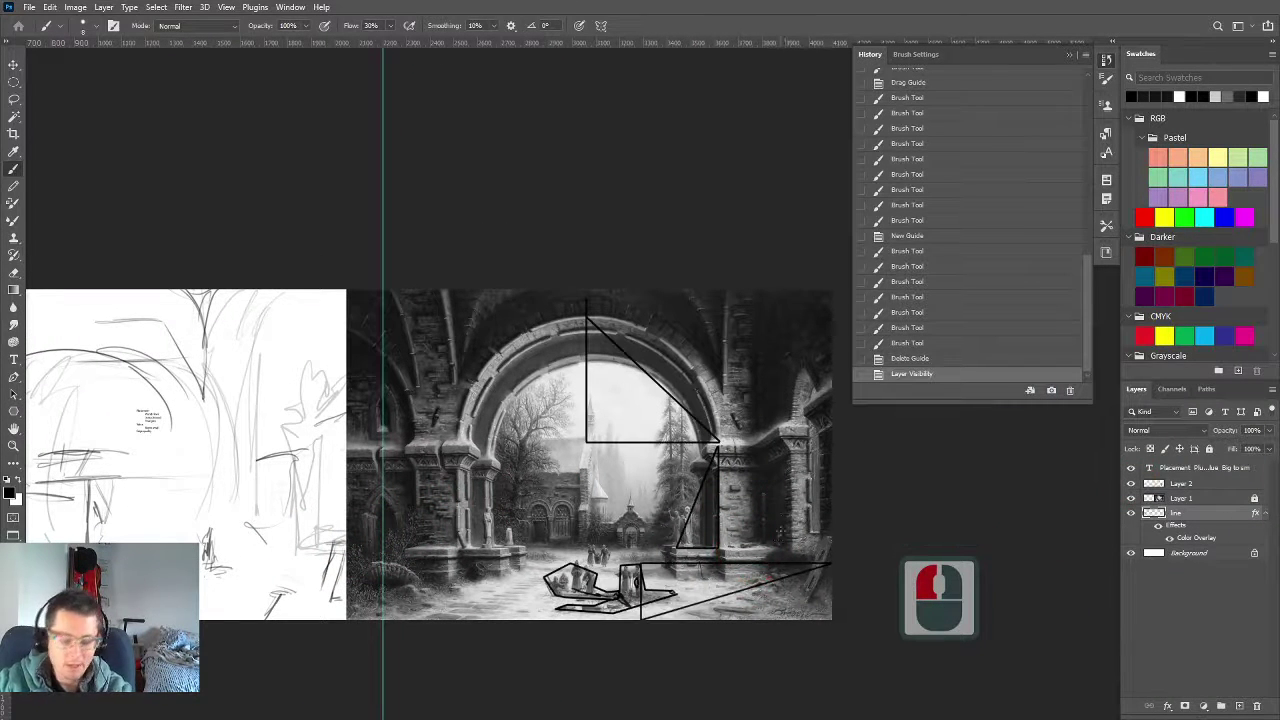
pyautogui.press('b')
pyautogui.press('alt')
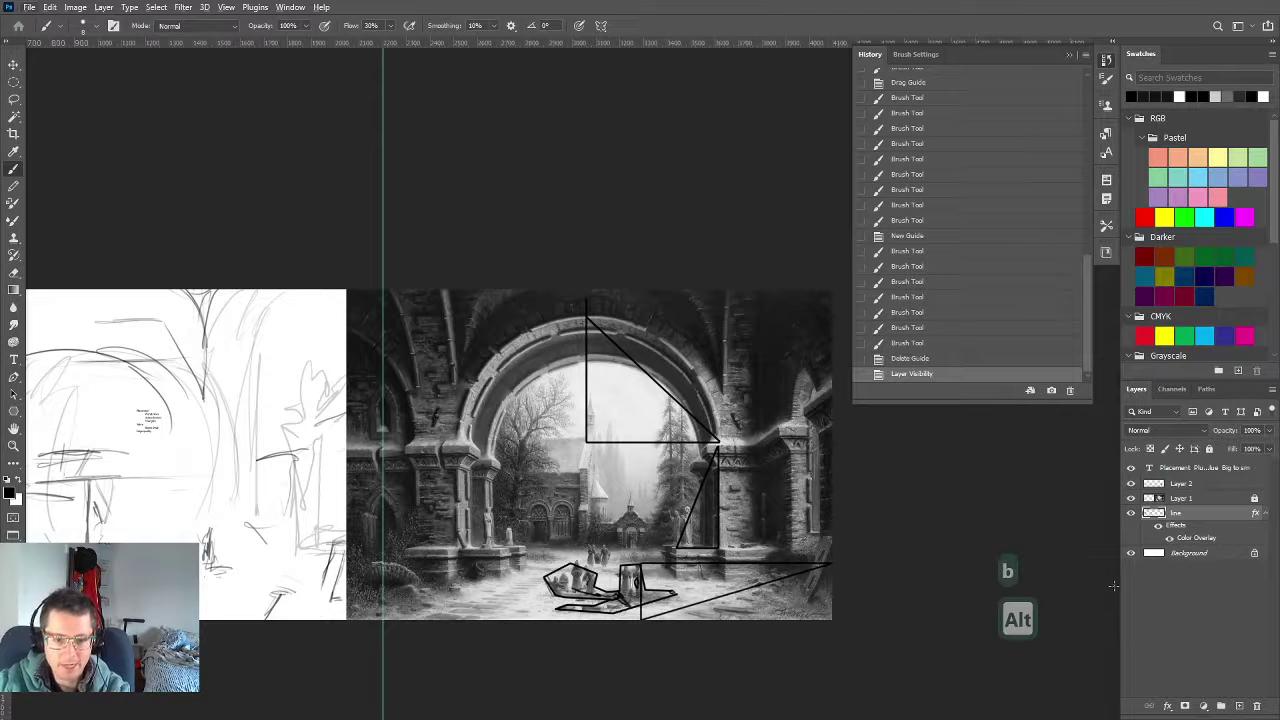
pyautogui.click(1178, 486)
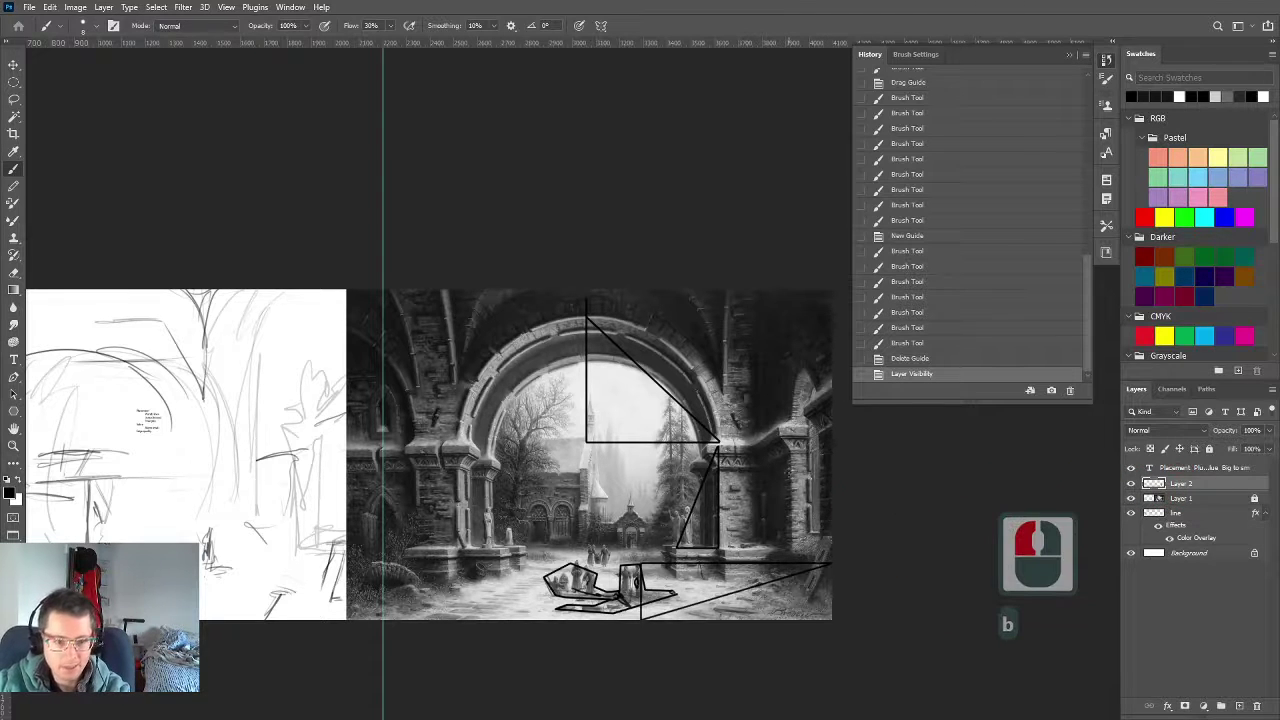
# Trace the inner edge of the buttress at the reference's far right with straight brush segments, from its foot up to the ledge
pyautogui.click(812, 532)
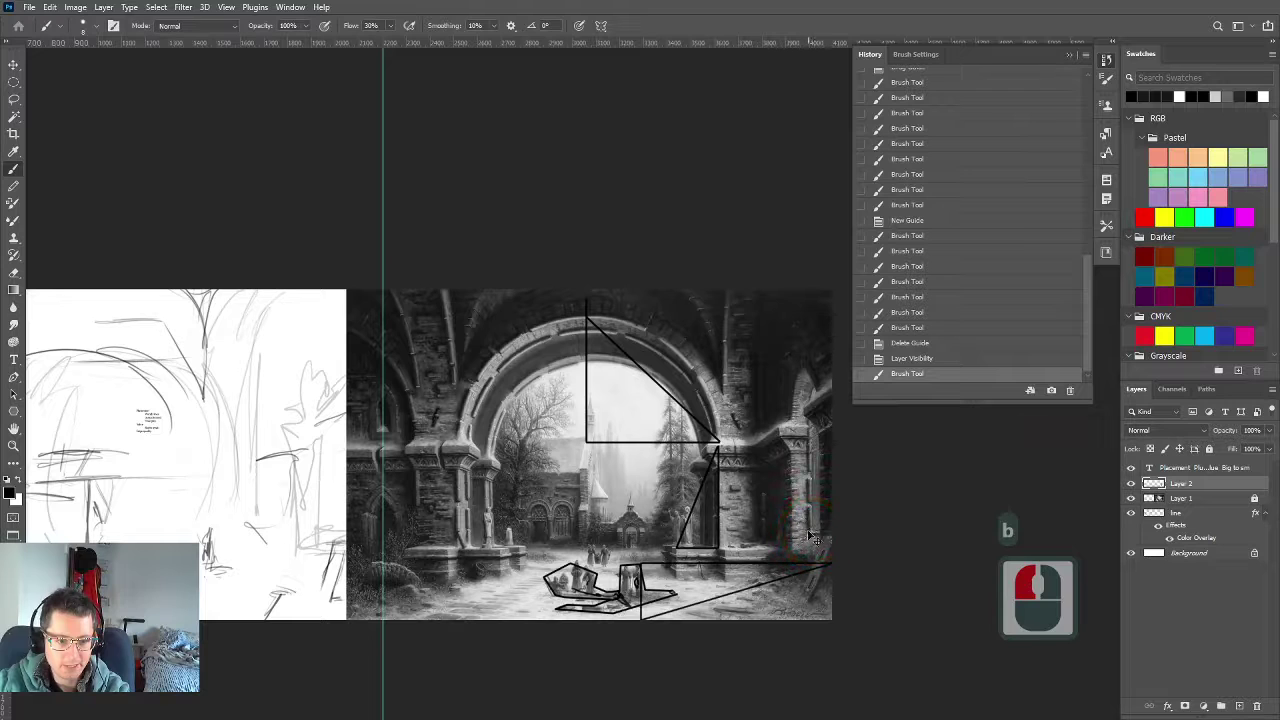
pyautogui.keyDown('ctrl'); pyautogui.click(818, 532); pyautogui.keyUp('ctrl')
pyautogui.press('b')
pyautogui.click(833, 535)
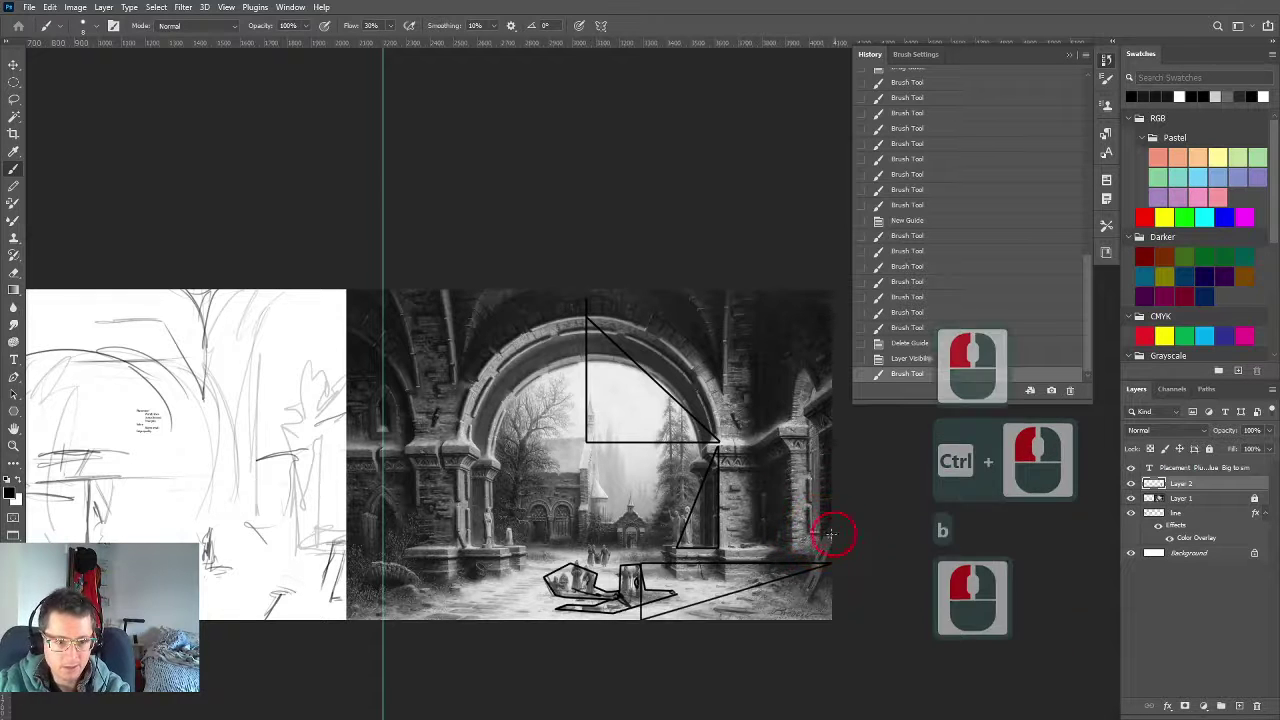
pyautogui.keyDown('shift'); pyautogui.click(810, 446); pyautogui.keyUp('shift')
pyautogui.keyDown('shift'); pyautogui.click(820, 429); pyautogui.keyUp('shift')
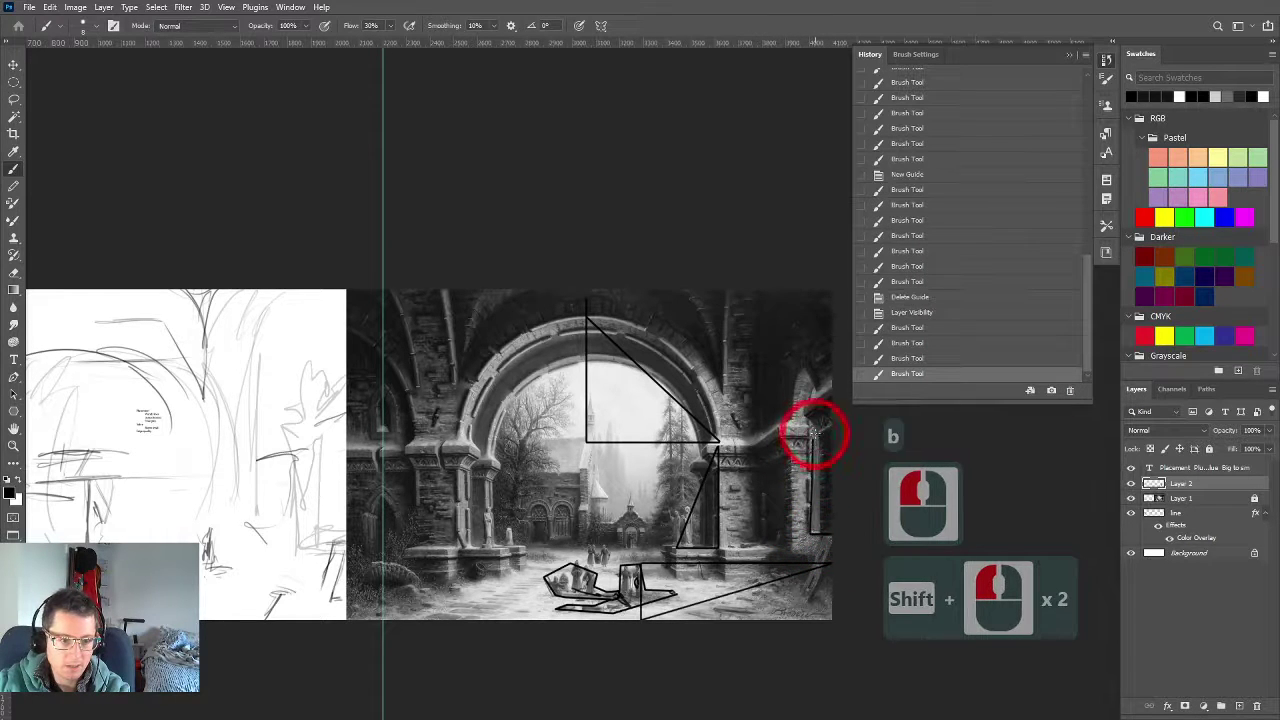
pyautogui.keyDown('shift'); pyautogui.click(806, 413); pyautogui.keyUp('shift')
pyautogui.keyDown('shift'); pyautogui.click(826, 392); pyautogui.keyUp('shift')
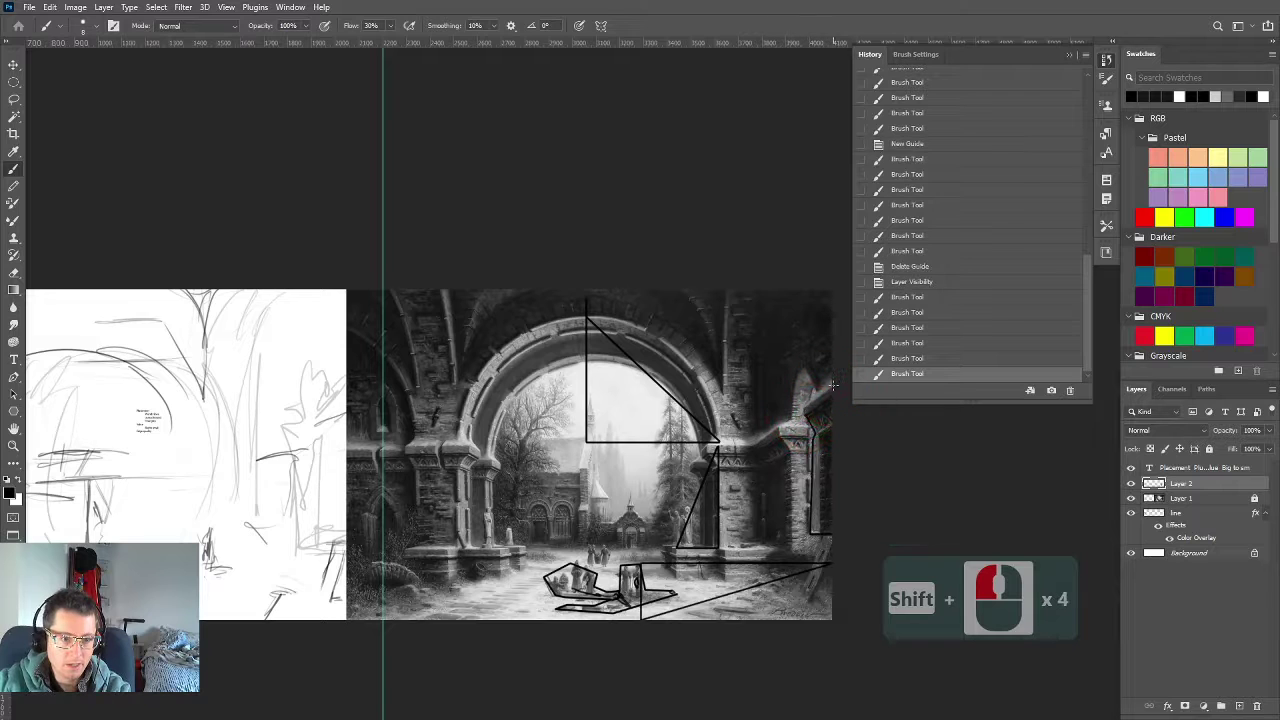
pyautogui.keyDown('shift'); pyautogui.click(829, 379); pyautogui.keyUp('shift')
pyautogui.keyDown('shift'); pyautogui.click(817, 386); pyautogui.keyUp('shift')
pyautogui.keyDown('shift'); pyautogui.click(815, 382); pyautogui.keyUp('shift')
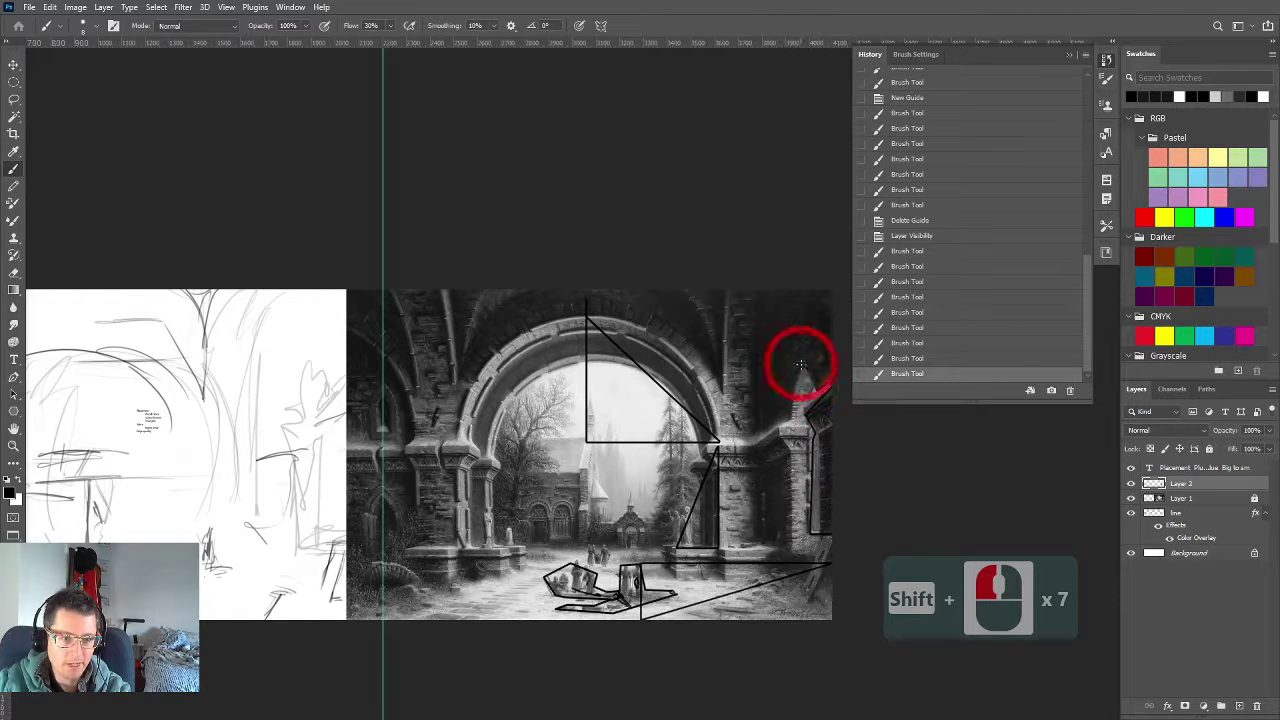
# Continue the buttress outline with straight segments over its pointed top, down the outer edge and around the leaning shape at its base
pyautogui.keyDown('shift'); pyautogui.click(797, 368); pyautogui.keyUp('shift')
pyautogui.keyDown('shift'); pyautogui.click(789, 400); pyautogui.keyUp('shift')
pyautogui.keyDown('shift'); pyautogui.click(789, 417); pyautogui.keyUp('shift')
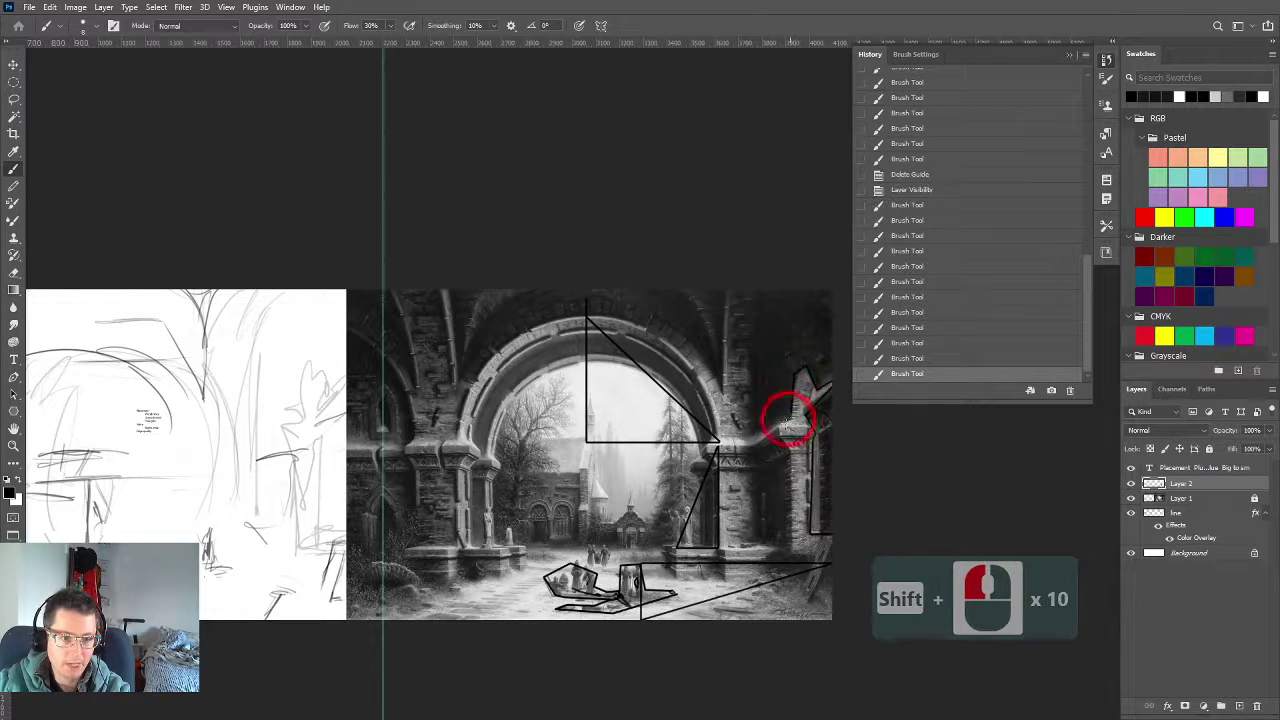
pyautogui.keyDown('shift'); pyautogui.click(772, 437); pyautogui.keyUp('shift')
pyautogui.keyDown('shift'); pyautogui.click(777, 437); pyautogui.keyUp('shift')
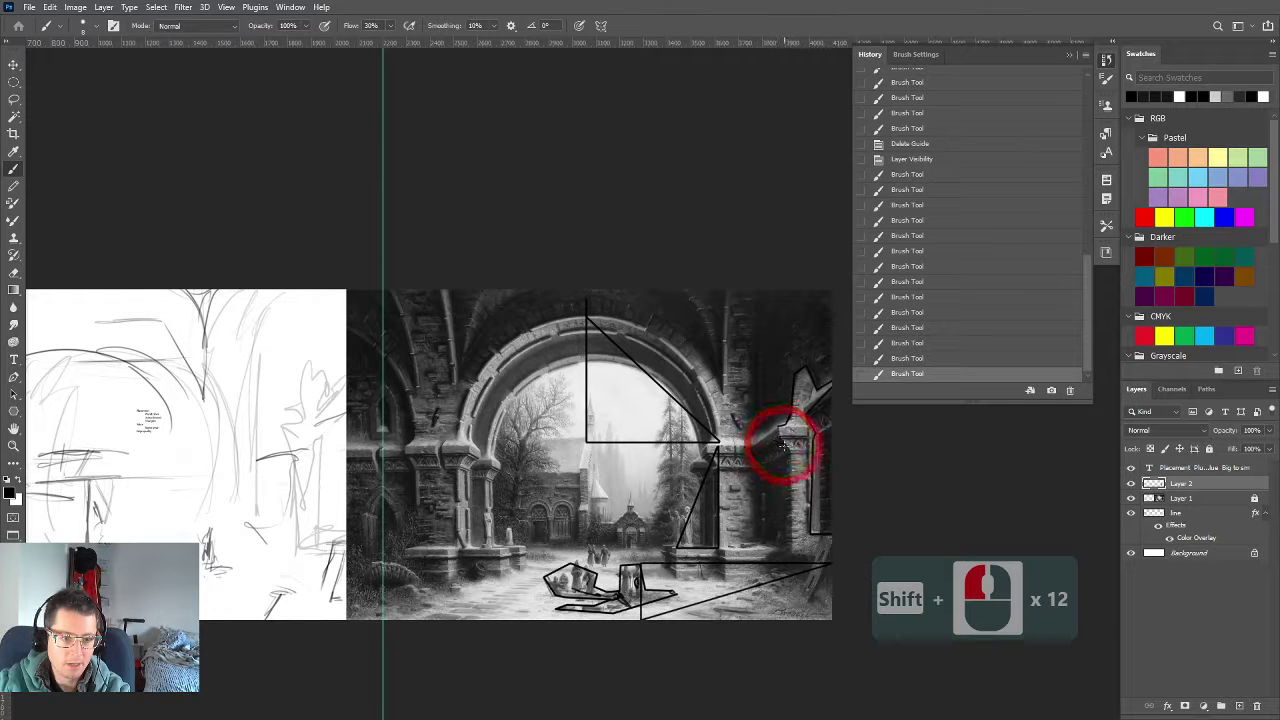
pyautogui.keyDown('shift'); pyautogui.click(794, 457); pyautogui.keyUp('shift')
pyautogui.keyDown('shift'); pyautogui.click(793, 461); pyautogui.keyUp('shift')
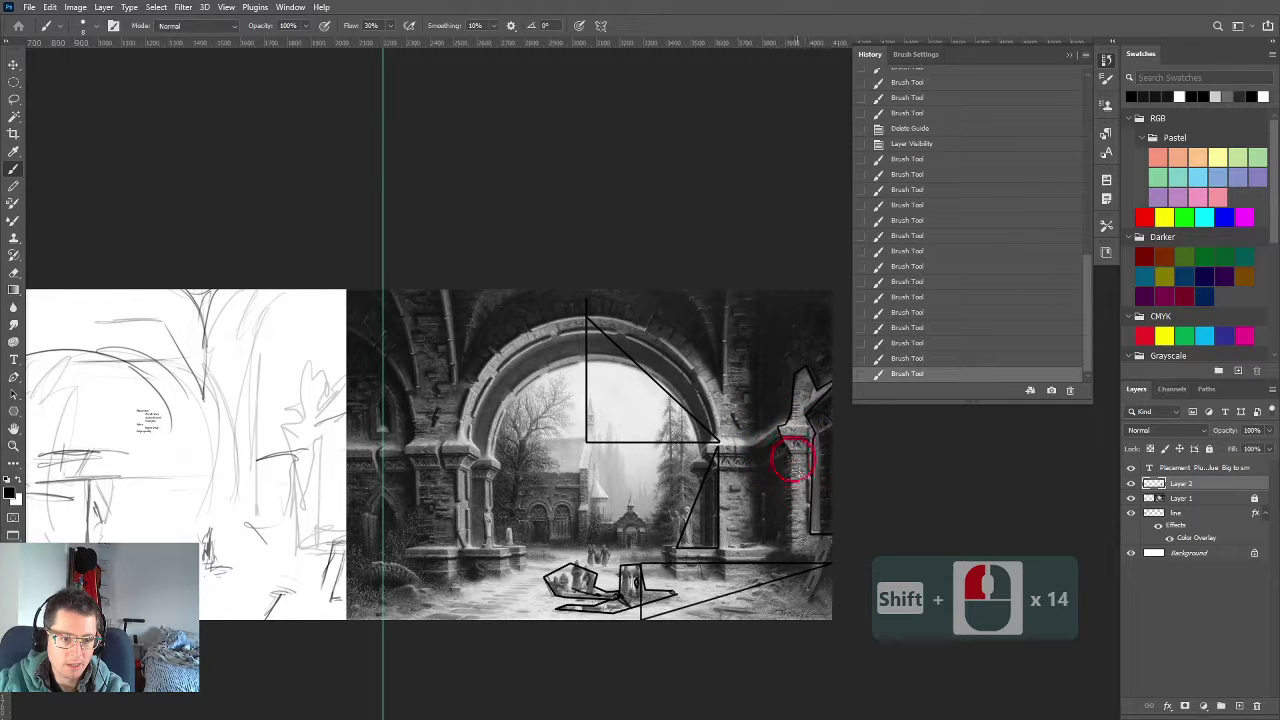
pyautogui.keyDown('shift'); pyautogui.click(794, 550); pyautogui.keyUp('shift')
pyautogui.keyDown('shift'); pyautogui.click(800, 606); pyautogui.keyUp('shift')
pyautogui.keyDown('shift'); pyautogui.click(829, 591); pyautogui.keyUp('shift')
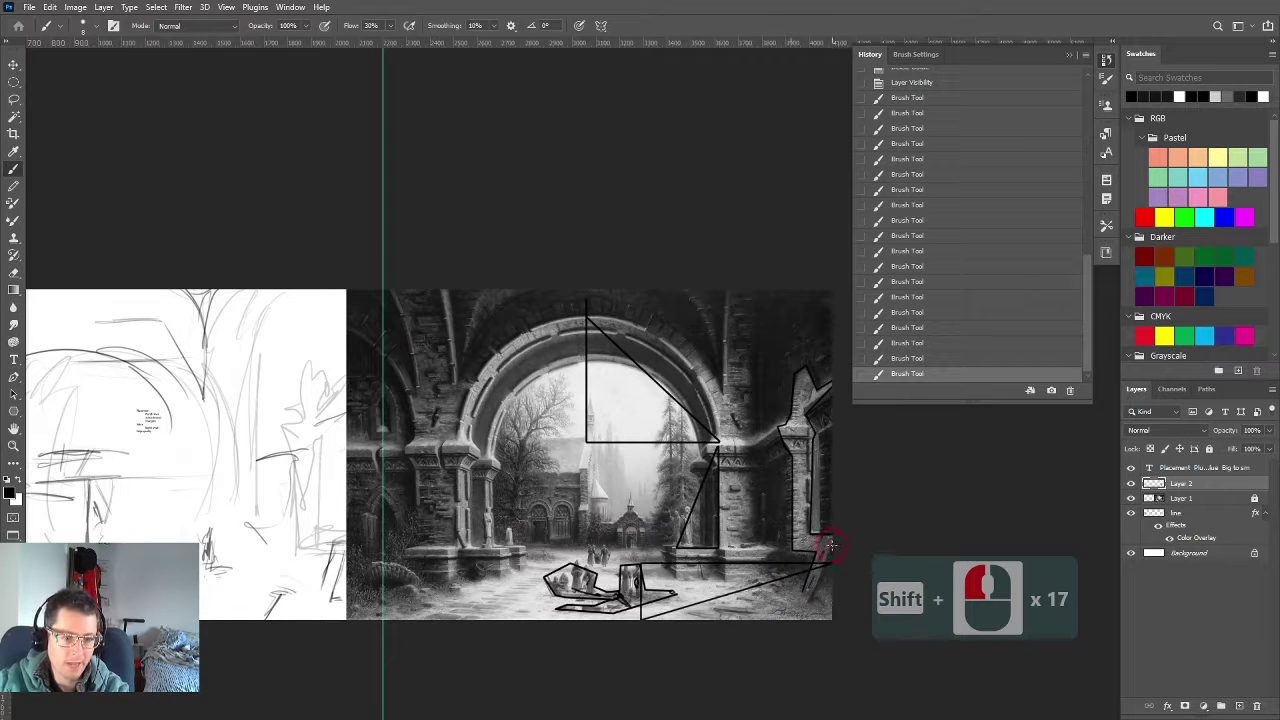
pyautogui.click(820, 586)
pyautogui.keyDown('shift'); pyautogui.click(797, 594); pyautogui.keyUp('shift')
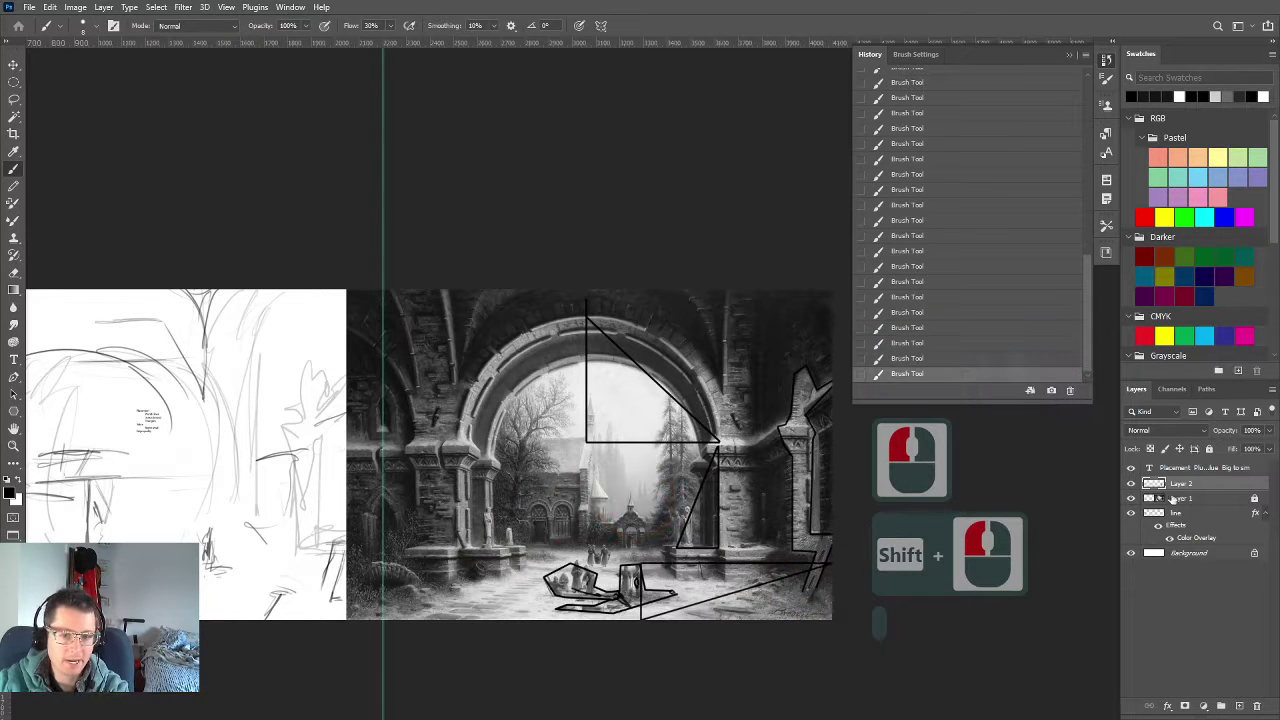
# Unlock Layer 1 with the reference painting and convert it into a smart object for smart filters
pyautogui.click(1162, 498)
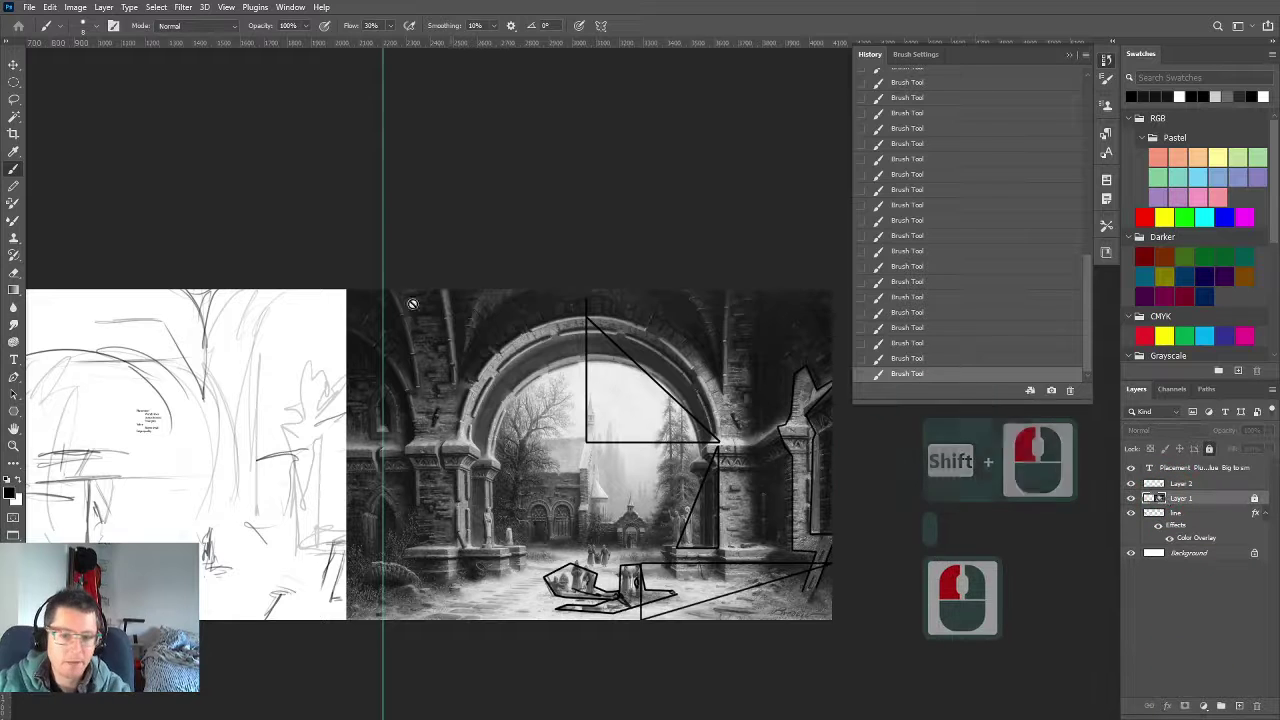
pyautogui.click(1209, 449)
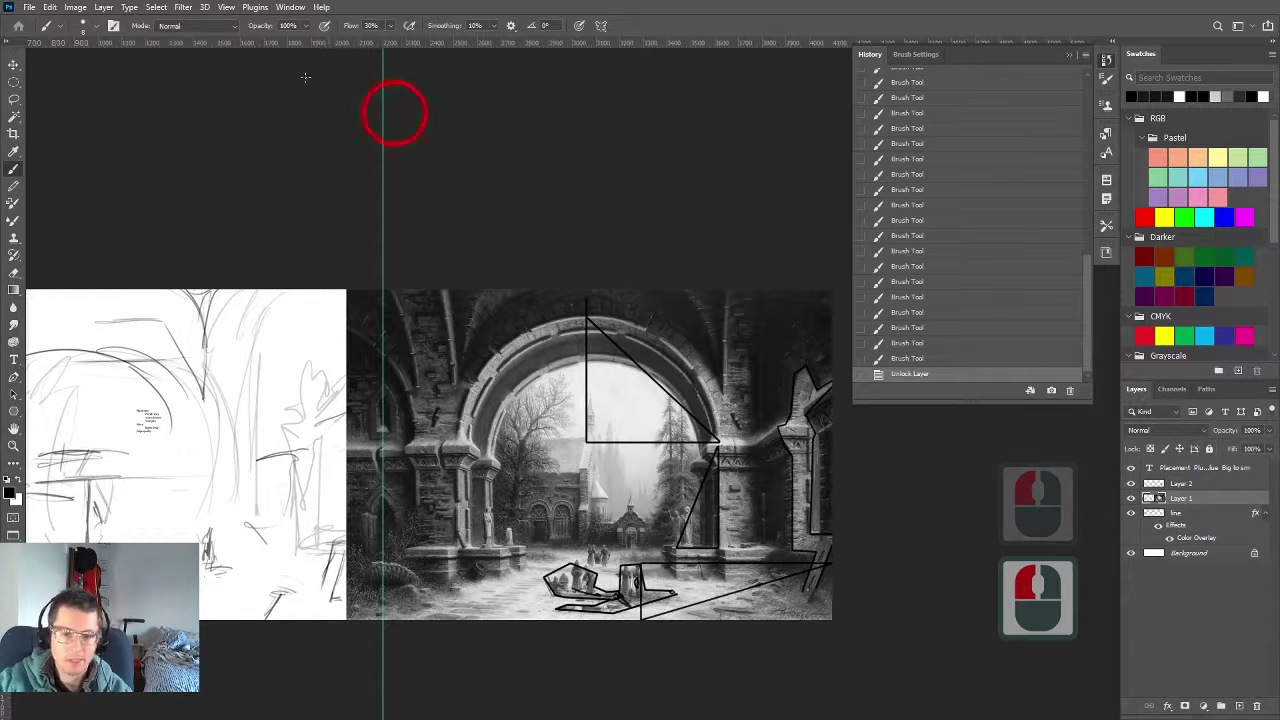
pyautogui.click(203, 8)
pyautogui.moveTo(182, 8)
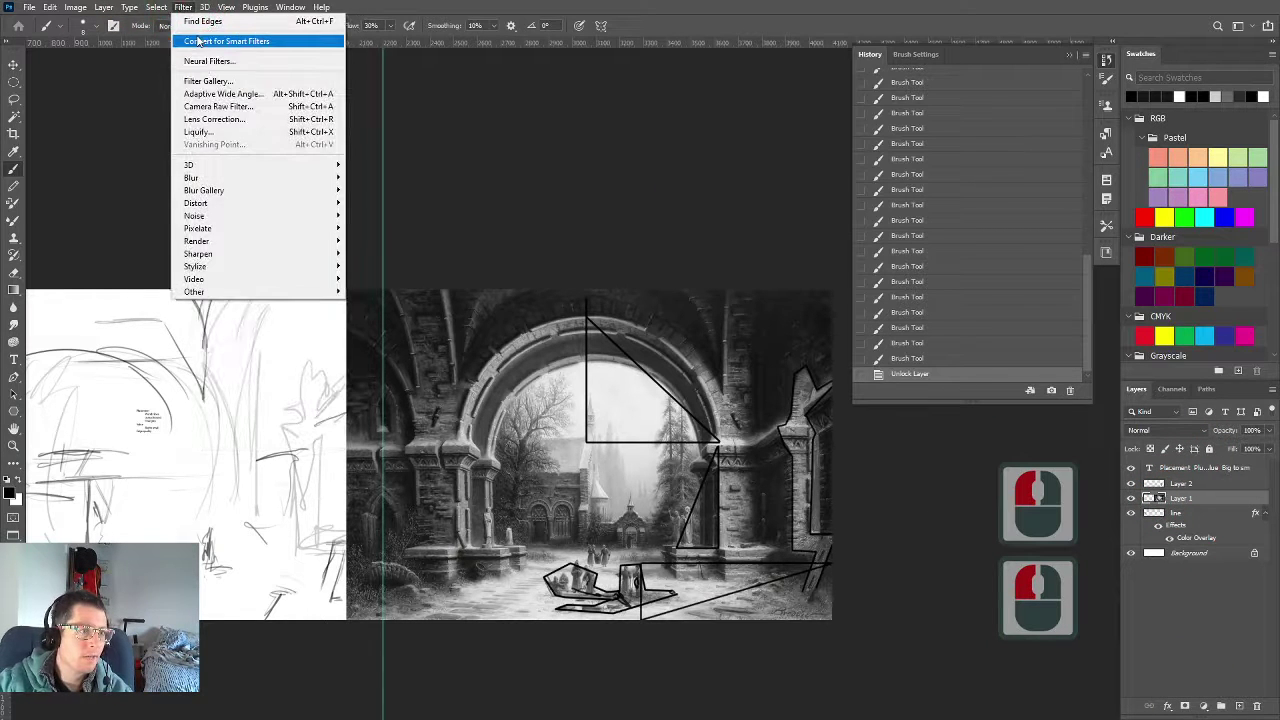
pyautogui.click(200, 40)
pyautogui.click(625, 273)
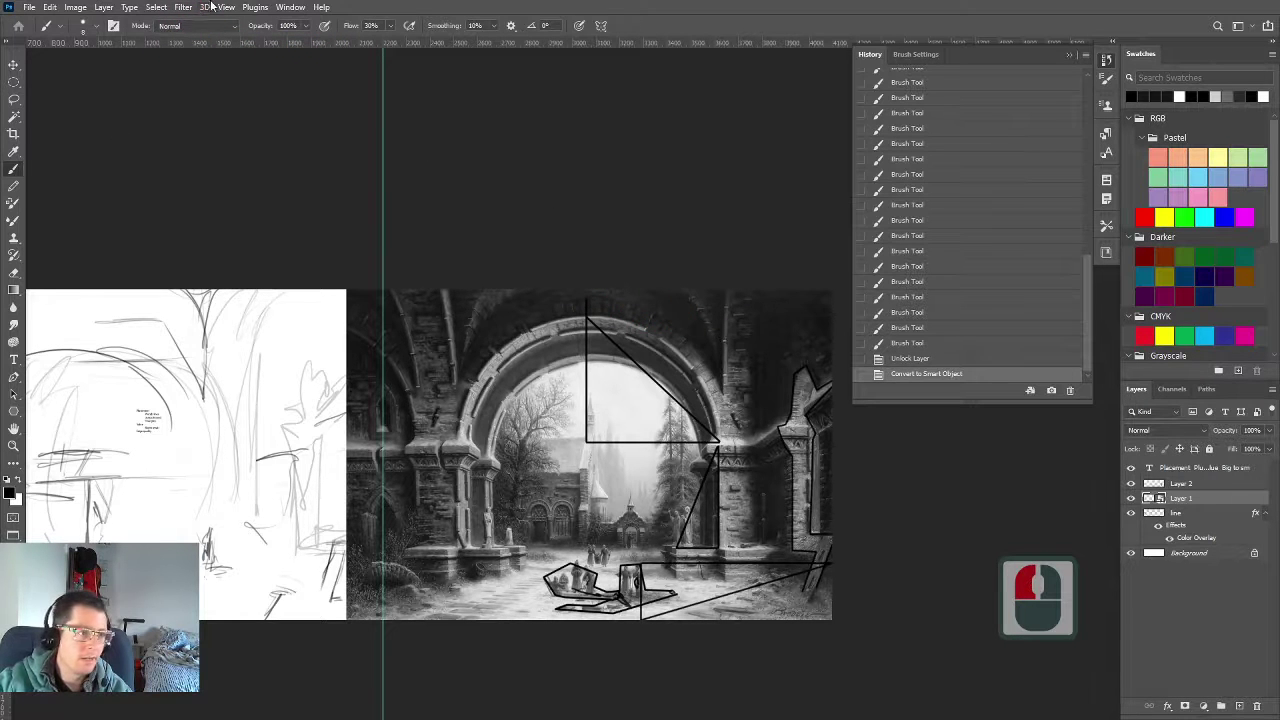
# Apply a Gaussian Blur smart filter with a 26.3-pixel radius to the reference painting on Layer 1
pyautogui.click(157, 8)
pyautogui.moveTo(183, 8)
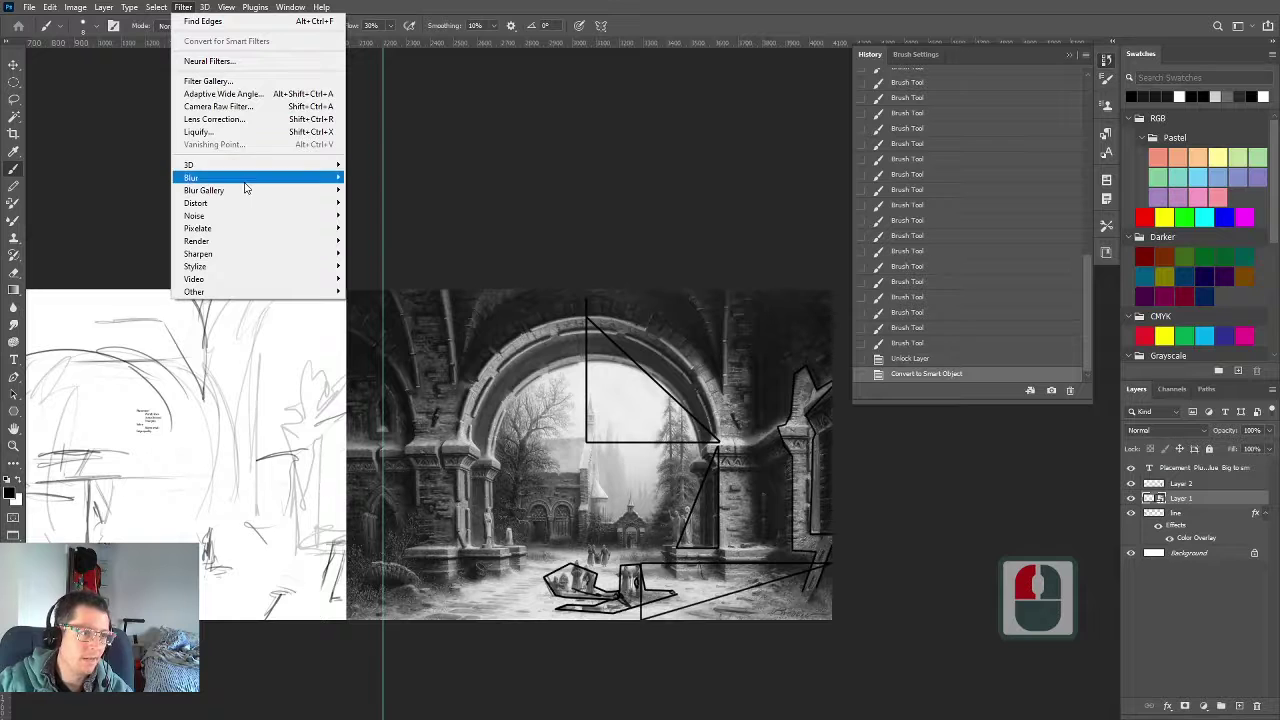
pyautogui.moveTo(250, 178)
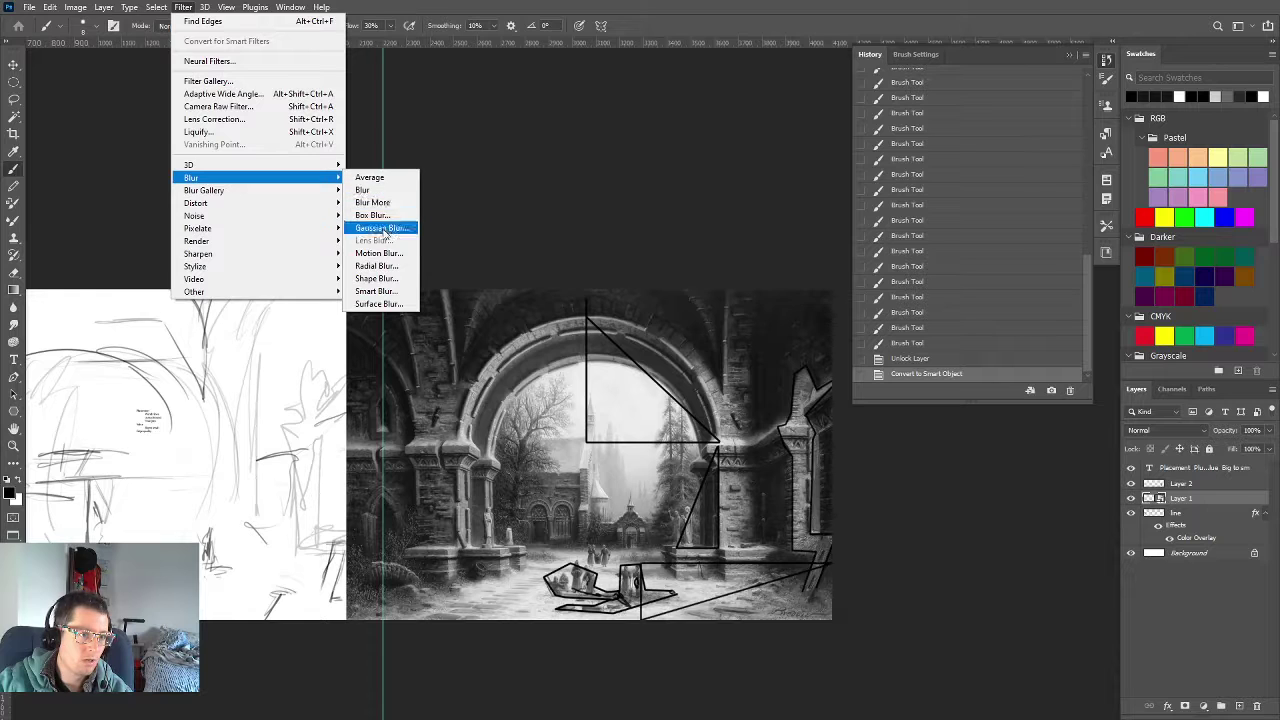
pyautogui.click(381, 228)
pyautogui.moveTo(545, 349); pyautogui.dragTo(598, 350)
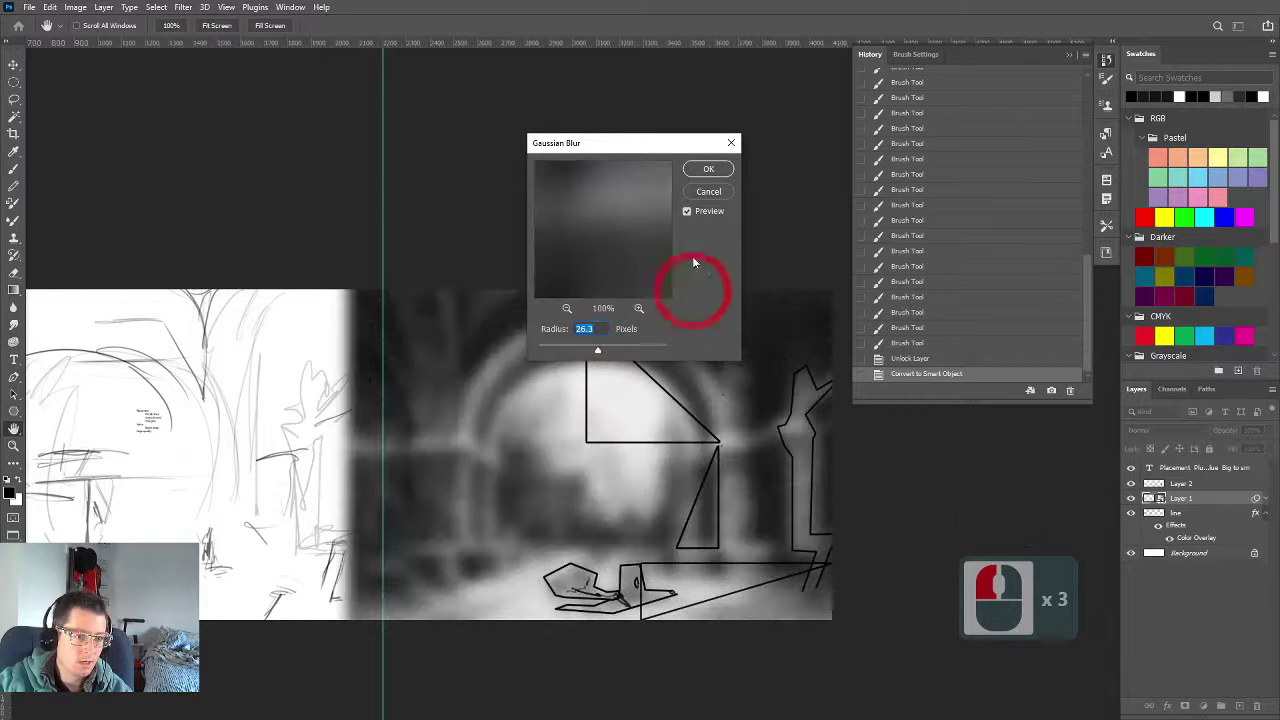
pyautogui.click(707, 171)
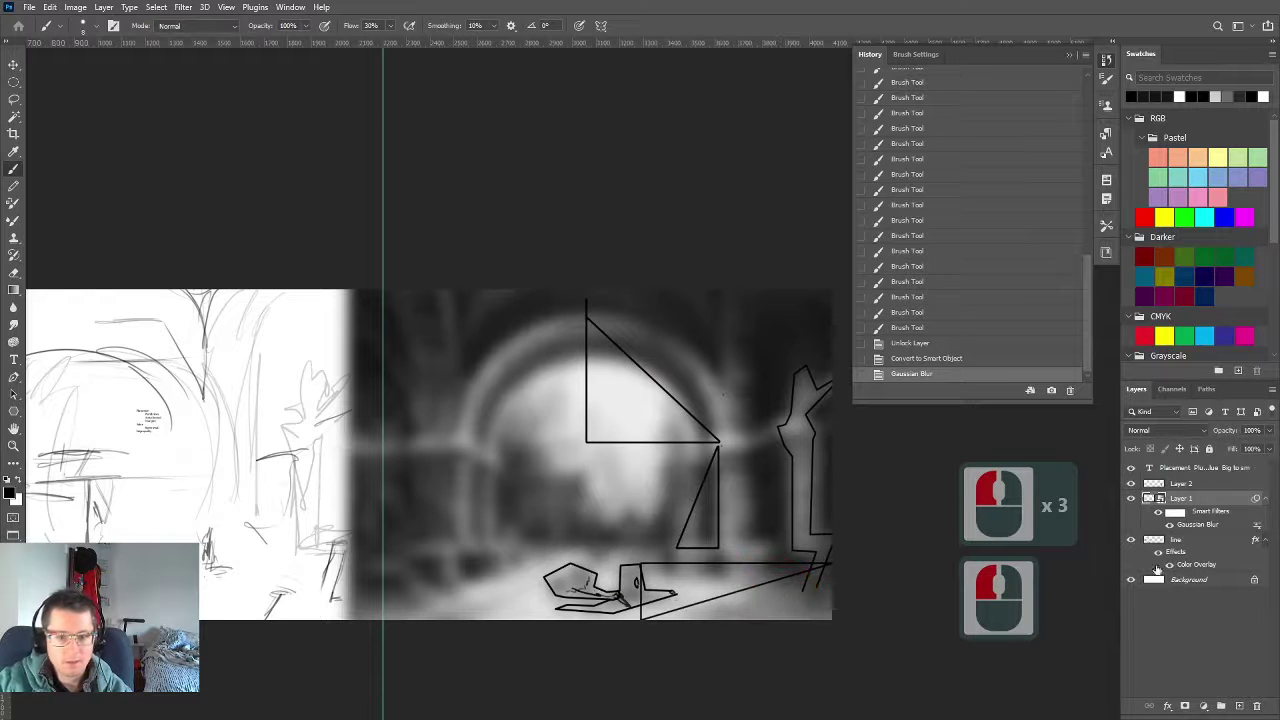
# Switch Layer 1's Gaussian Blur off and on again to compare the sharp and blurred reference
pyautogui.click(1190, 555)
pyautogui.moveTo(1189, 545); pyautogui.dragTo(1217, 524)
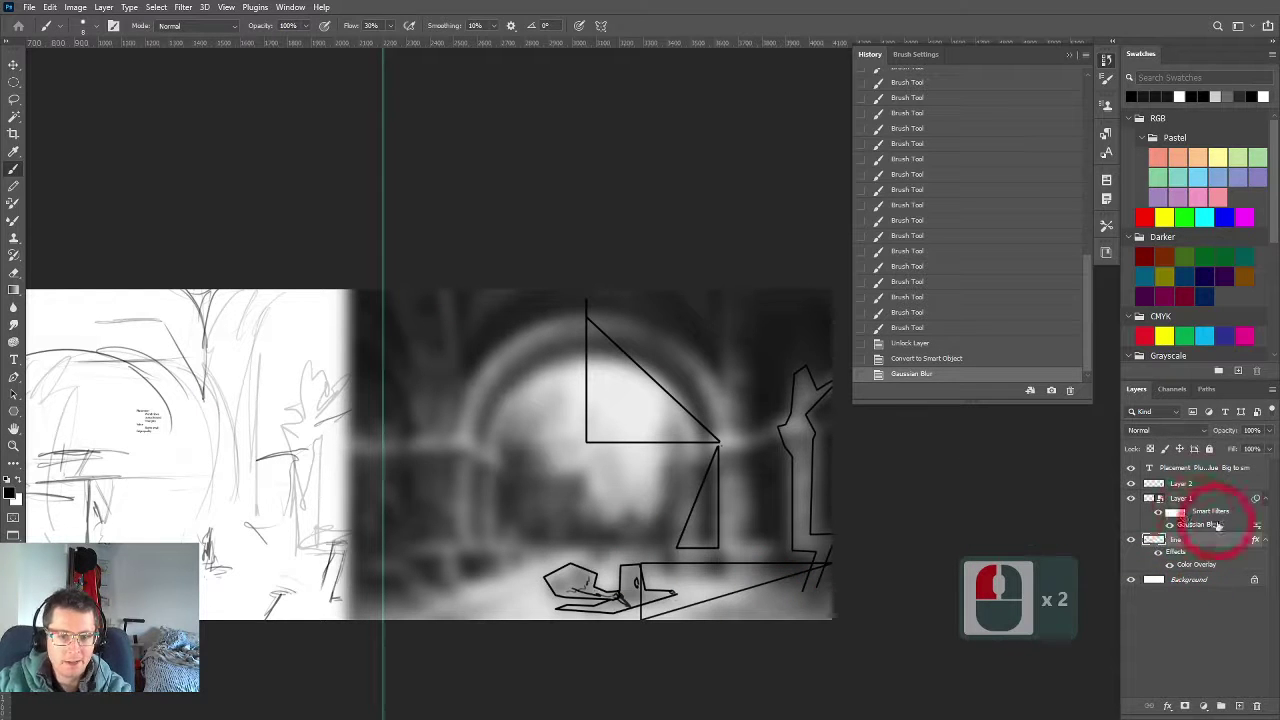
pyautogui.click(1160, 524)
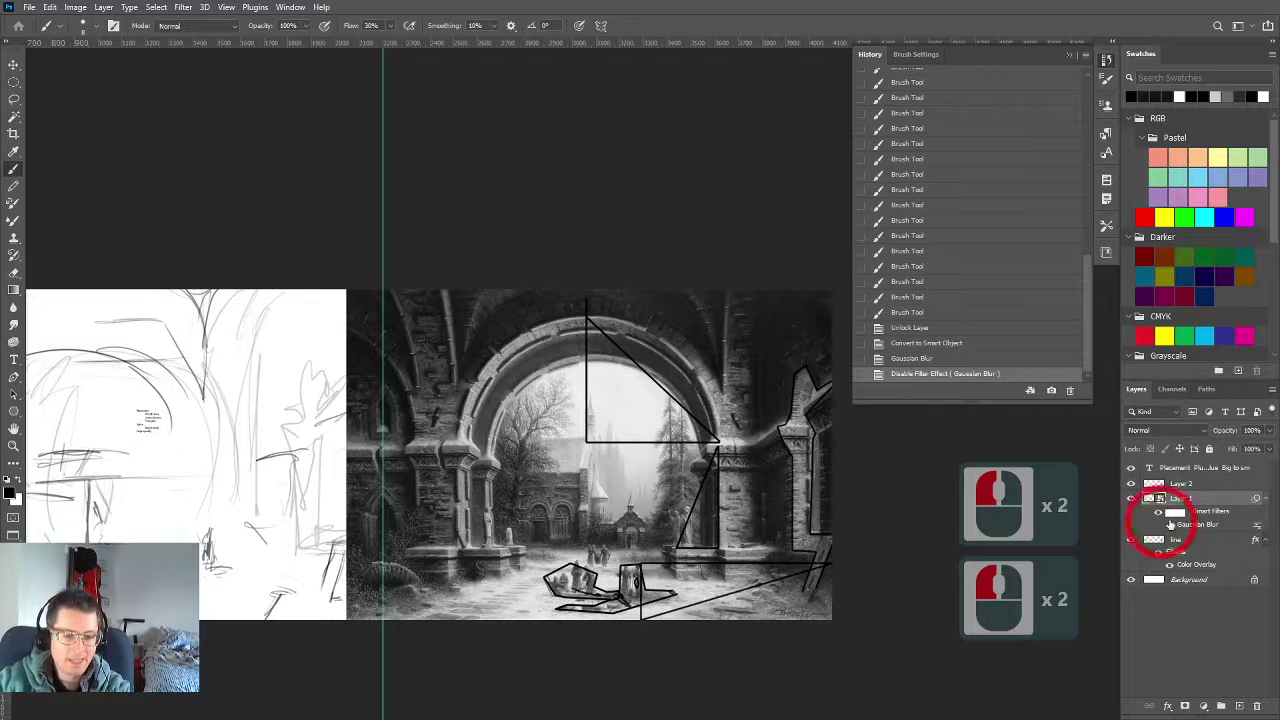
pyautogui.click(1167, 525)
pyautogui.click(1170, 525)
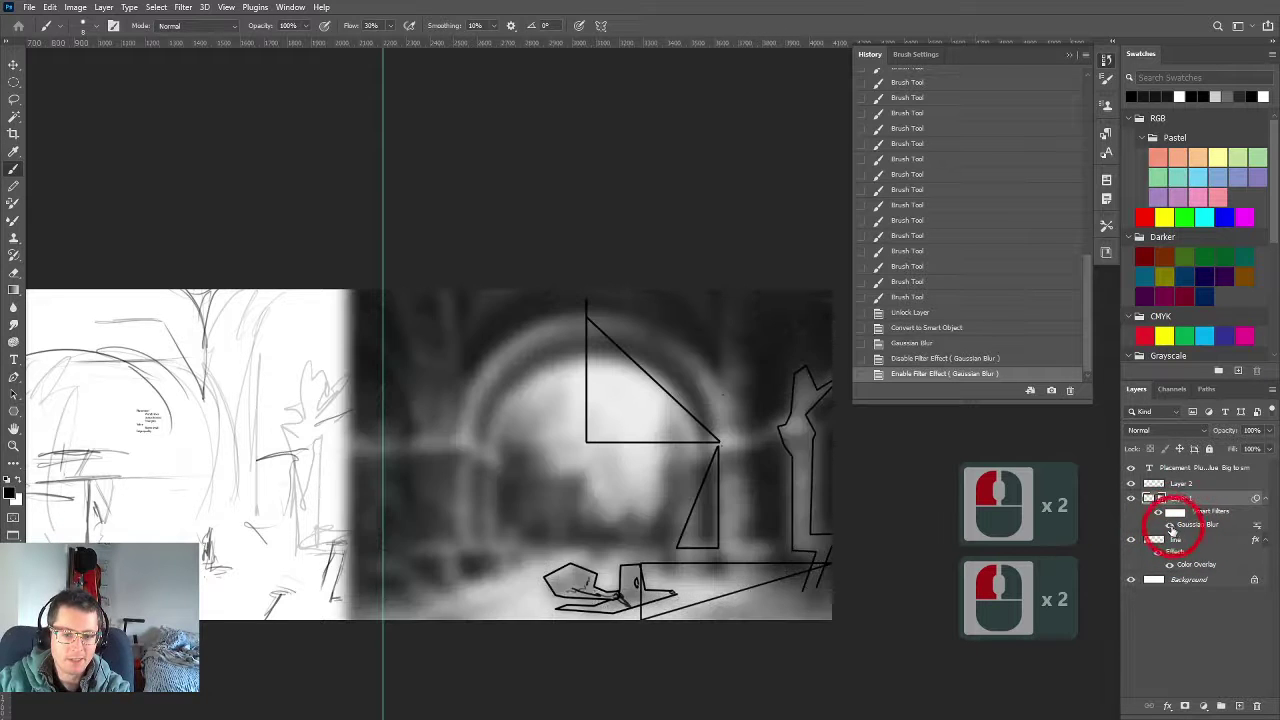
# Make the line layer active and brush loose strokes along the sketched arch's right curve and the vault above it
pyautogui.moveTo(642, 559); pyautogui.dragTo(565, 564)
pyautogui.keyDown('ctrl'); pyautogui.hscroll(2, 565, 567); pyautogui.keyUp('ctrl')
pyautogui.scroll(-7, 300, 586)
pyautogui.keyDown('ctrl'); pyautogui.hscroll(-1, 295, 586); pyautogui.keyUp('ctrl')
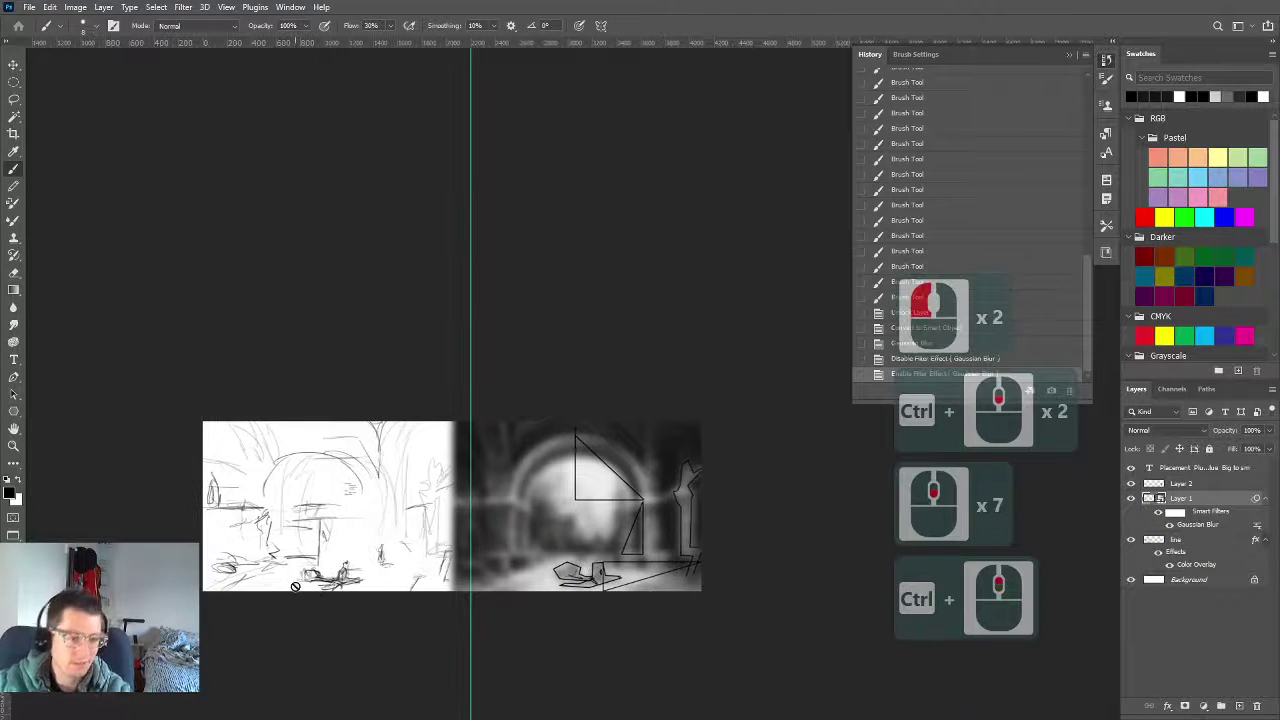
pyautogui.press('b')
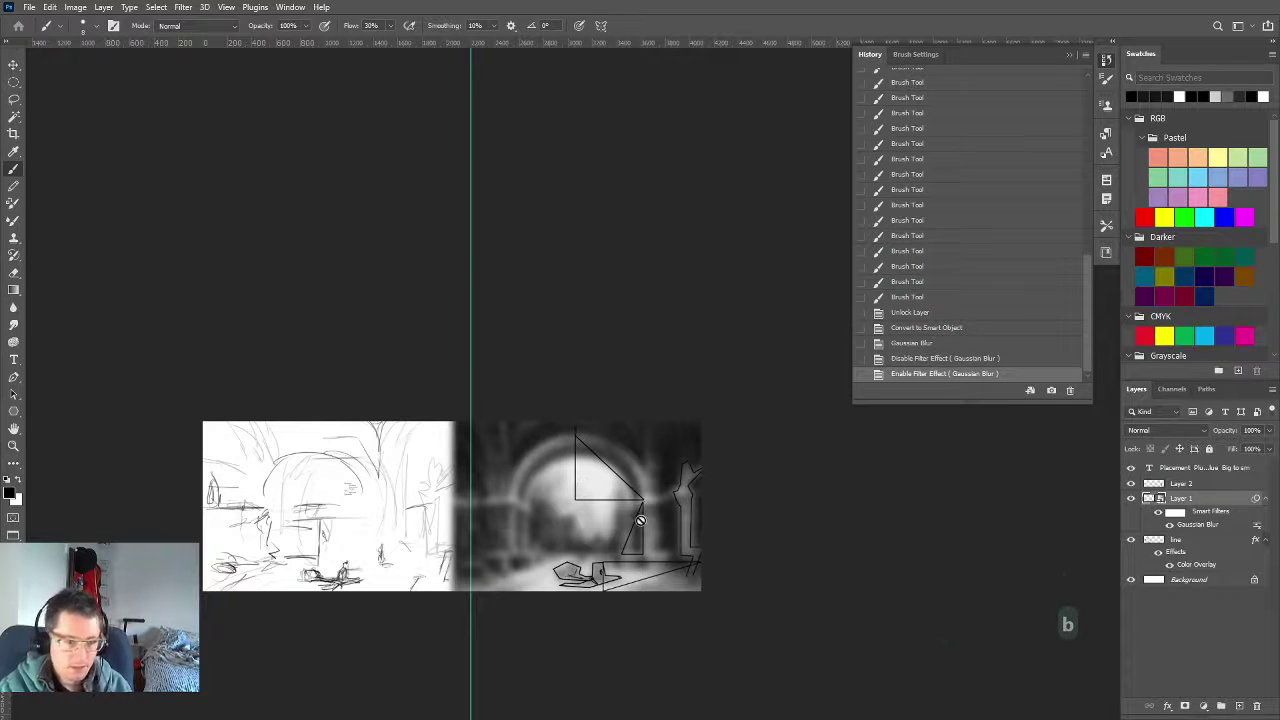
pyautogui.click(1156, 540)
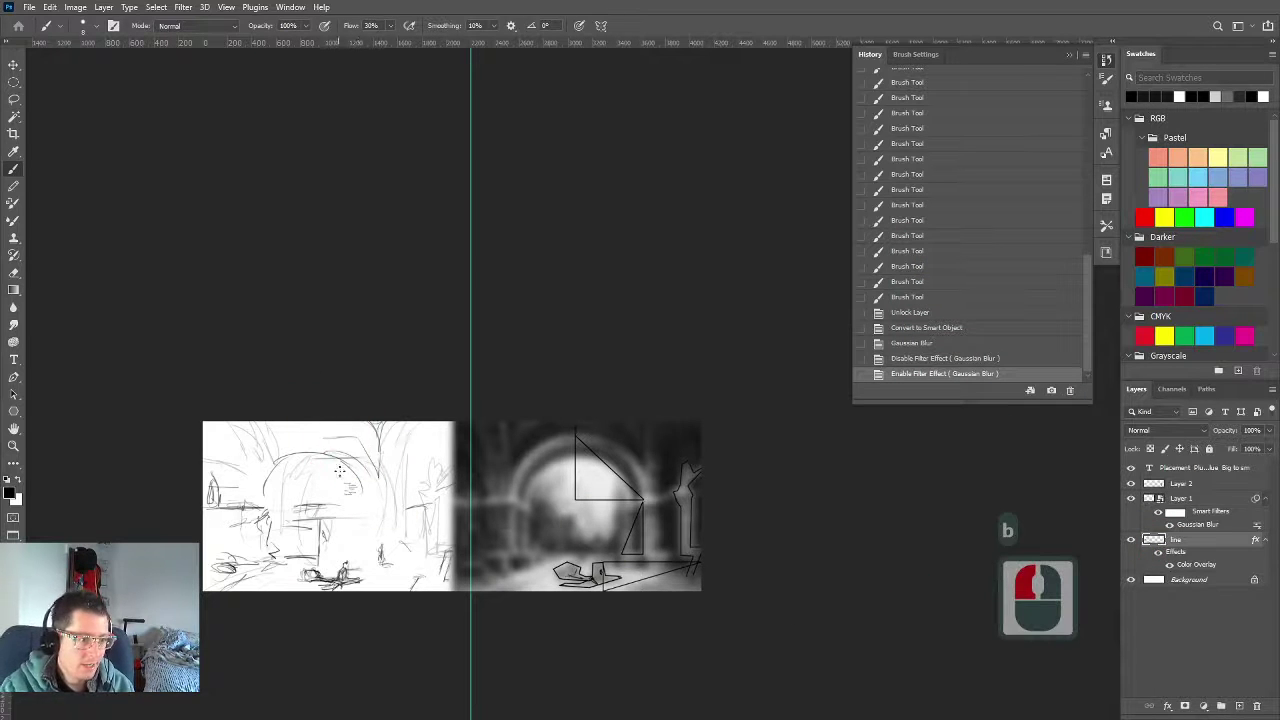
pyautogui.moveTo(337, 458); pyautogui.dragTo(360, 480)
pyautogui.moveTo(340, 459); pyautogui.dragTo(363, 488)
pyautogui.moveTo(362, 436); pyautogui.dragTo(375, 460)
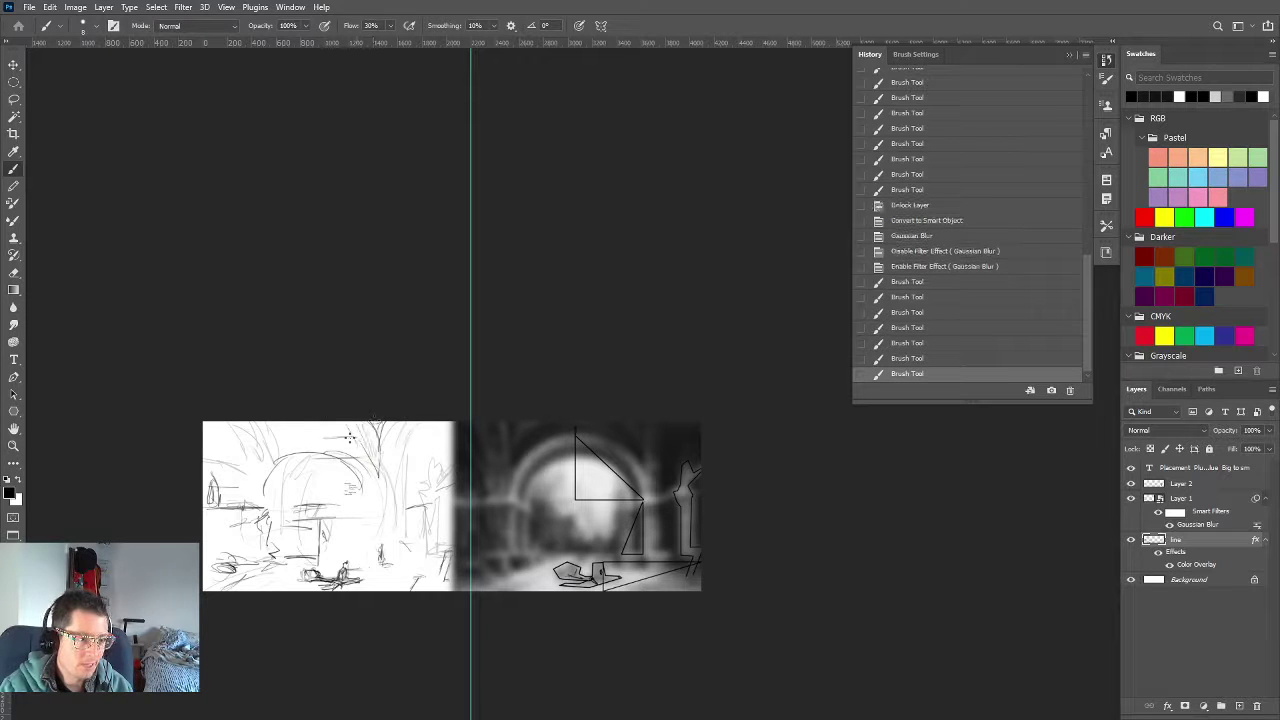
pyautogui.moveTo(307, 421)
pyautogui.mouseDown()
pyautogui.moveTo(296, 431)
pyautogui.moveTo(342, 461)
pyautogui.mouseUp()
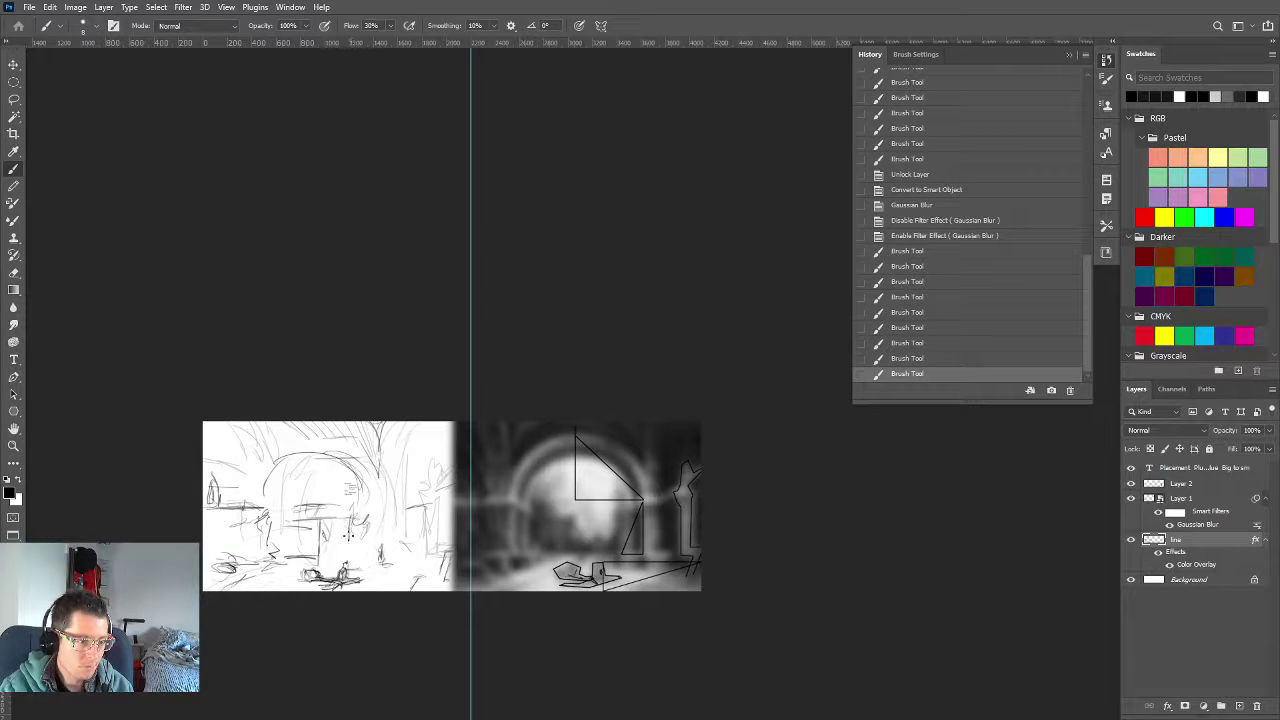
# Sketch short strokes for the dark mass inside the right side of the sketched arch opening
pyautogui.moveTo(348, 536)
pyautogui.mouseDown()
pyautogui.moveTo(322, 513)
pyautogui.moveTo(303, 515)
pyautogui.moveTo(309, 528)
pyautogui.moveTo(278, 489)
pyautogui.moveTo(287, 502)
pyautogui.moveTo(267, 500)
pyautogui.moveTo(274, 508)
pyautogui.moveTo(276, 491)
pyautogui.moveTo(254, 490)
pyautogui.moveTo(358, 489)
pyautogui.mouseUp()
pyautogui.moveTo(351, 493); pyautogui.dragTo(359, 494)
pyautogui.moveTo(354, 498); pyautogui.dragTo(352, 490)
pyautogui.moveTo(350, 492); pyautogui.dragTo(357, 500)
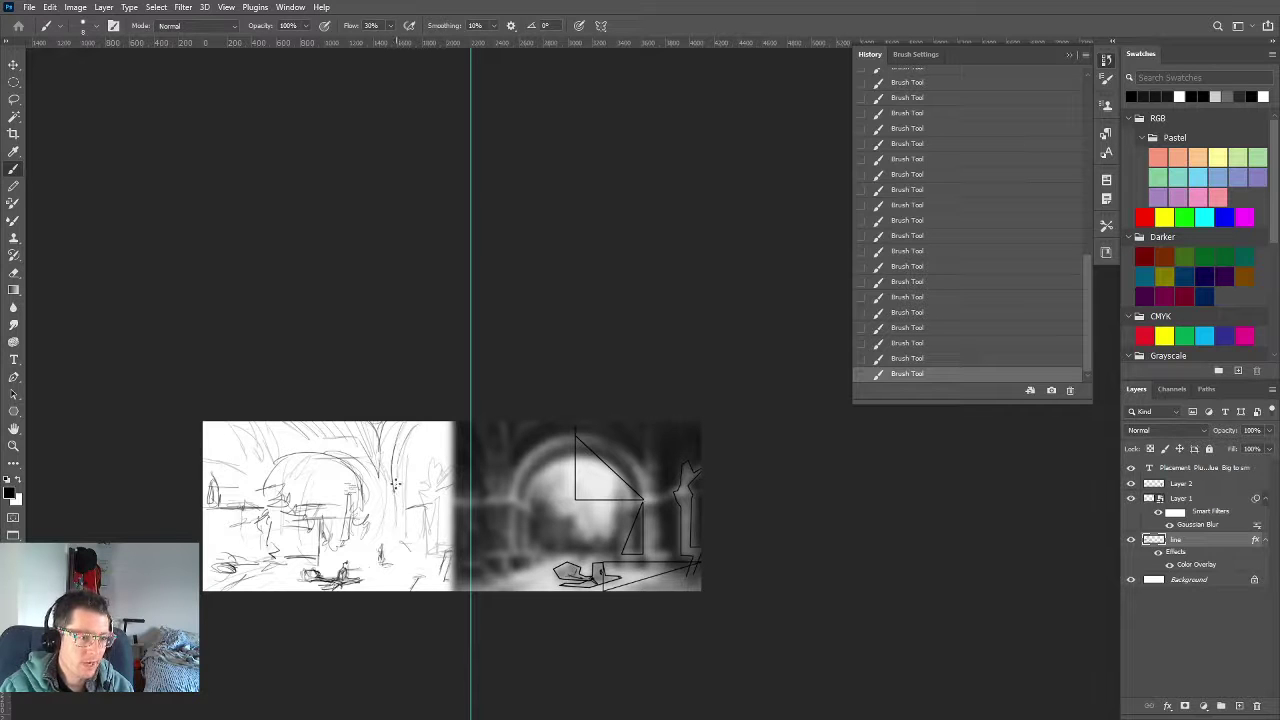
# Sketch the curved rib and column beside the arch and reinforce the buttress at the sketch's right edge
pyautogui.moveTo(396, 484); pyautogui.dragTo(395, 508)
pyautogui.moveTo(407, 446); pyautogui.dragTo(396, 490)
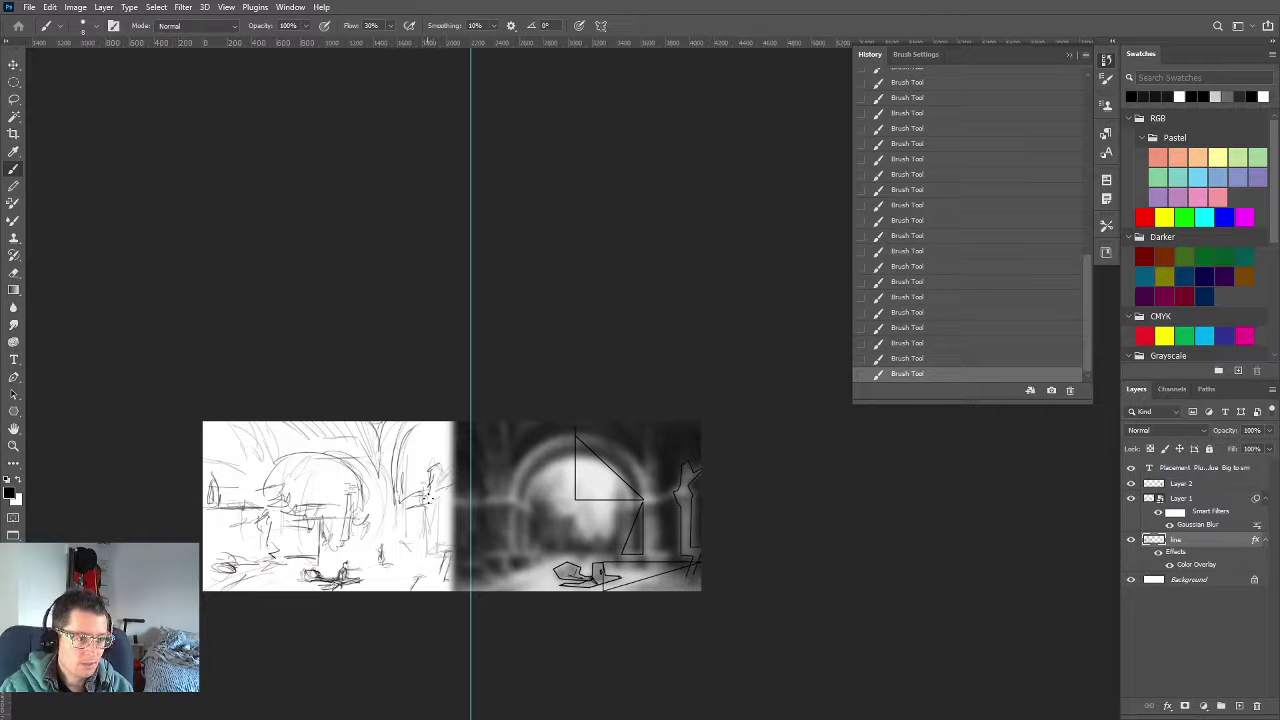
pyautogui.moveTo(437, 465); pyautogui.dragTo(442, 482)
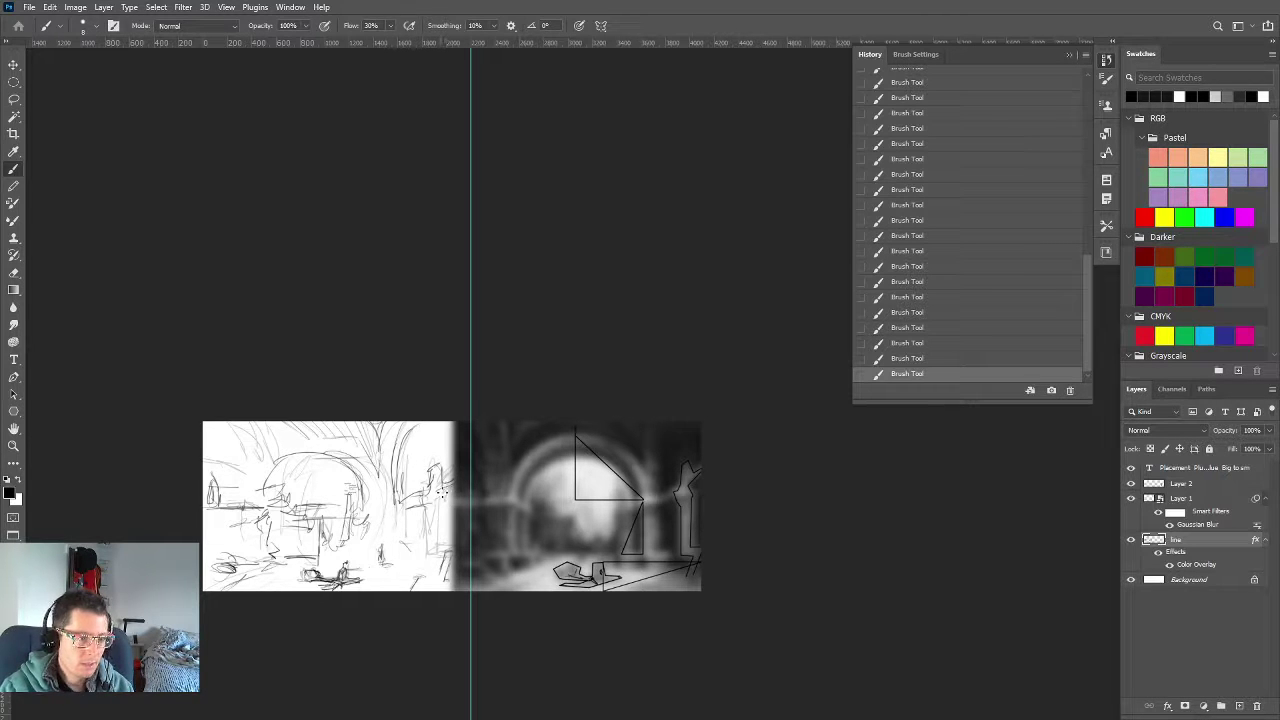
pyautogui.moveTo(443, 497); pyautogui.dragTo(441, 545)
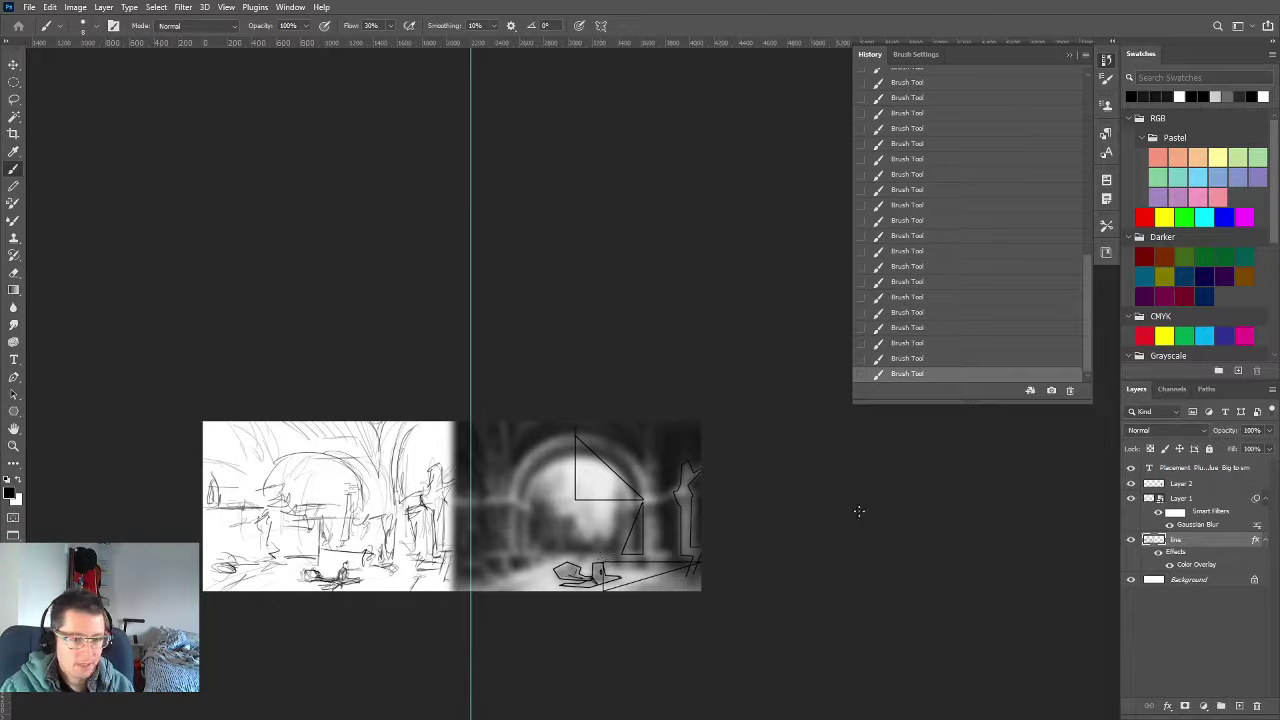
# On Layer 2, trace the ground line and the foot of the arch's right pillar over the blurred reference with straight brush segments
pyautogui.click(1155, 485)
pyautogui.moveTo(429, 557); pyautogui.dragTo(463, 530)
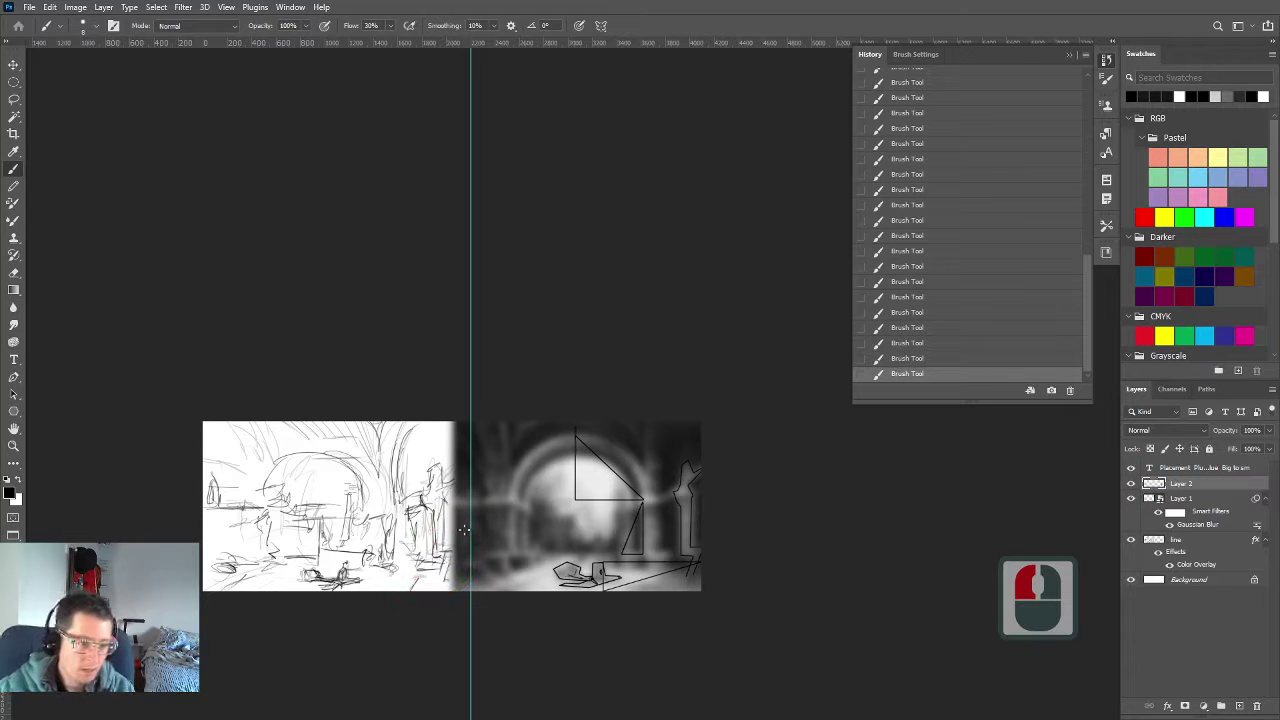
pyautogui.moveTo(648, 569); pyautogui.dragTo(611, 568)
pyautogui.keyDown('shift'); pyautogui.click(611, 557); pyautogui.keyUp('shift')
pyautogui.keyDown('shift'); pyautogui.click(604, 557); pyautogui.keyUp('shift')
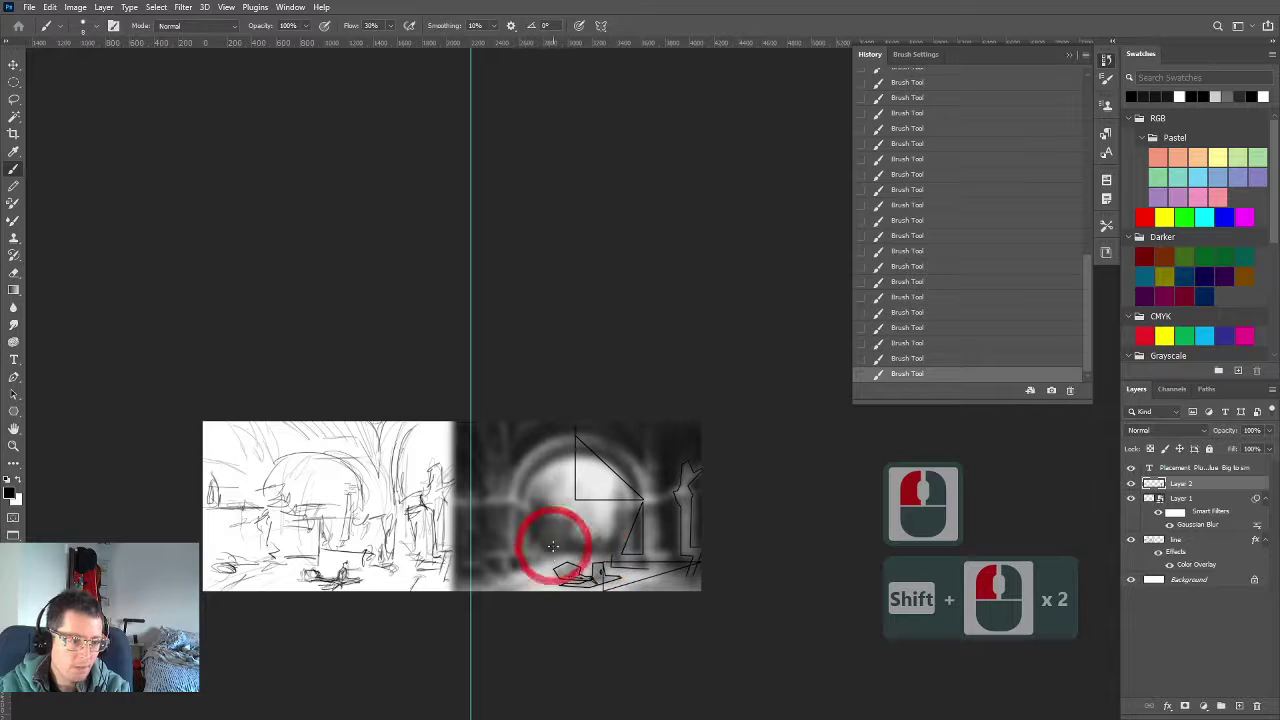
pyautogui.keyDown('shift'); pyautogui.click(644, 562); pyautogui.keyUp('shift')
pyautogui.click(650, 563)
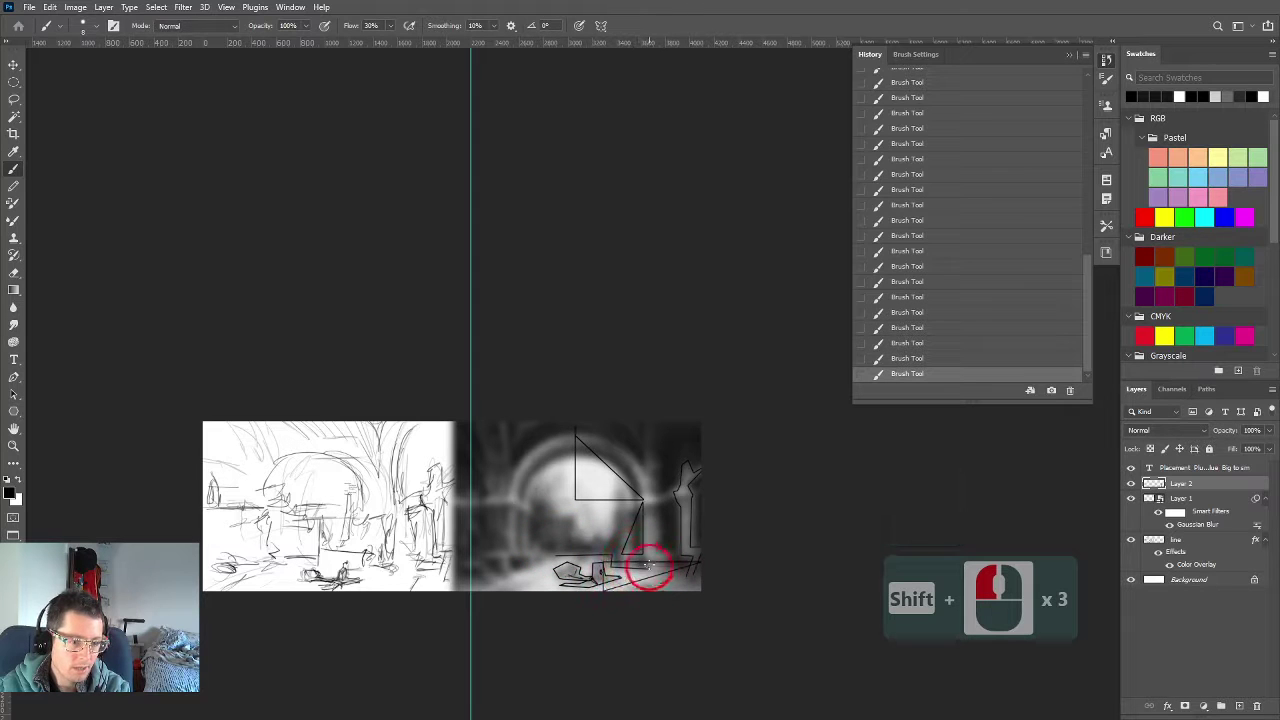
pyautogui.keyDown('shift'); pyautogui.click(642, 558); pyautogui.keyUp('shift')
pyautogui.keyDown('shift'); pyautogui.click(627, 562); pyautogui.keyUp('shift')
pyautogui.keyDown('shift'); pyautogui.click(614, 557); pyautogui.keyUp('shift')
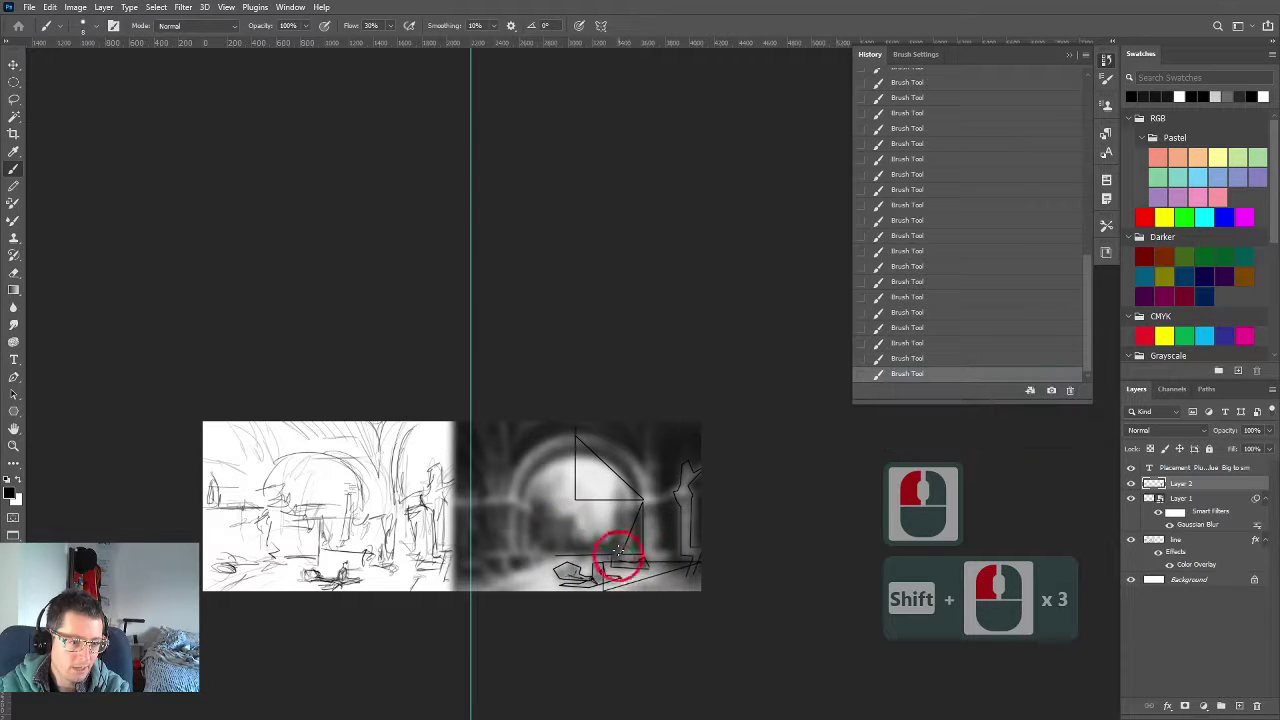
# Trace the top edge of the dark background mass across the arch opening, from the right pillar toward the left trees
pyautogui.keyDown('shift'); pyautogui.click(609, 534); pyautogui.keyUp('shift')
pyautogui.keyDown('shift'); pyautogui.click(605, 540); pyautogui.keyUp('shift')
pyautogui.keyDown('shift'); pyautogui.click(592, 530); pyautogui.keyUp('shift')
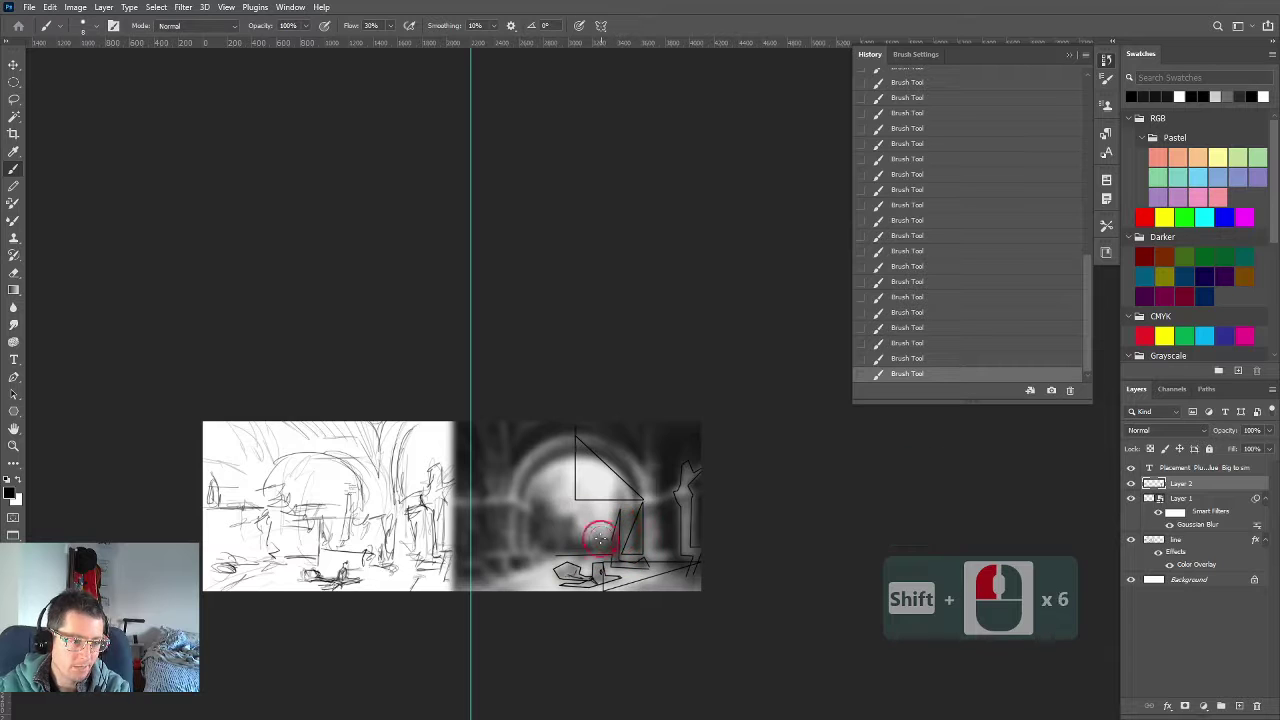
pyautogui.keyDown('shift'); pyautogui.click(587, 537); pyautogui.keyUp('shift')
pyautogui.keyDown('shift'); pyautogui.click(580, 530); pyautogui.keyUp('shift')
pyautogui.keyDown('shift'); pyautogui.click(546, 515); pyautogui.keyUp('shift')
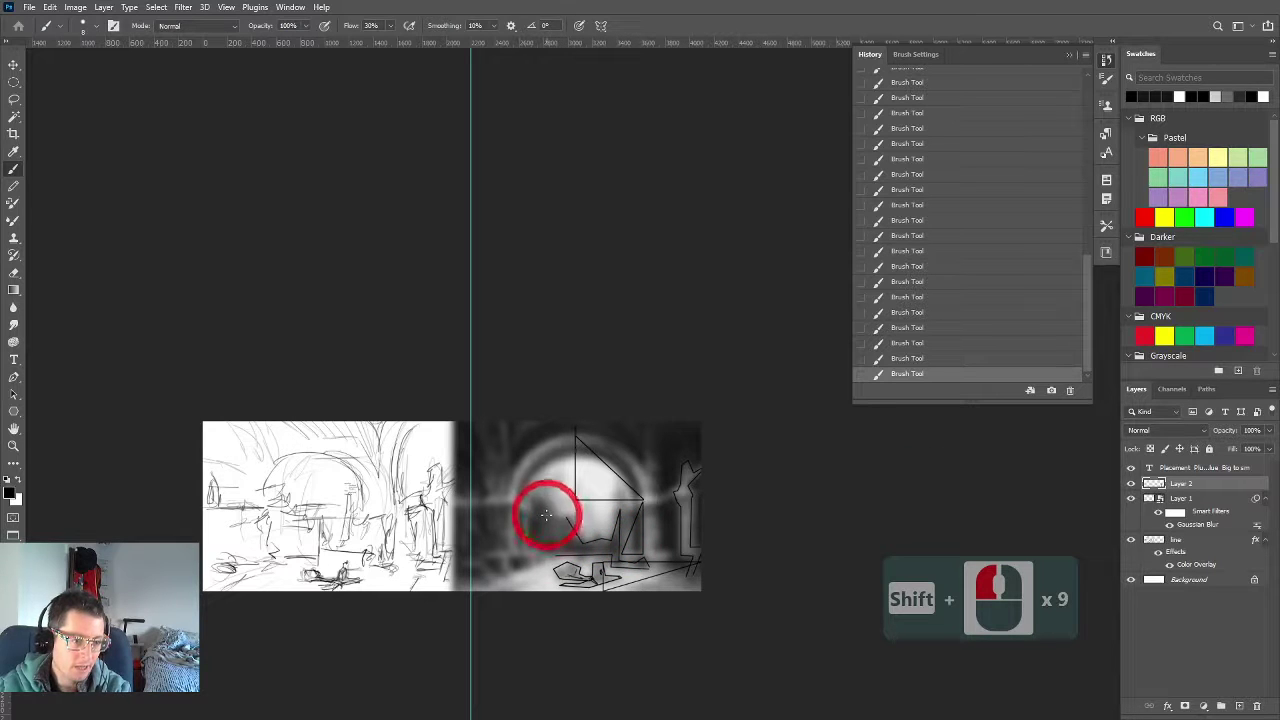
# Continue the dark mass outline with straight segments around the blocky left end and down to the ground line
pyautogui.keyDown('shift'); pyautogui.click(545, 505); pyautogui.keyUp('shift')
pyautogui.keyDown('shift'); pyautogui.click(535, 500); pyautogui.keyUp('shift')
pyautogui.keyDown('shift'); pyautogui.click(534, 510); pyautogui.keyUp('shift')
pyautogui.keyDown('shift'); pyautogui.click(529, 523); pyautogui.keyUp('shift')
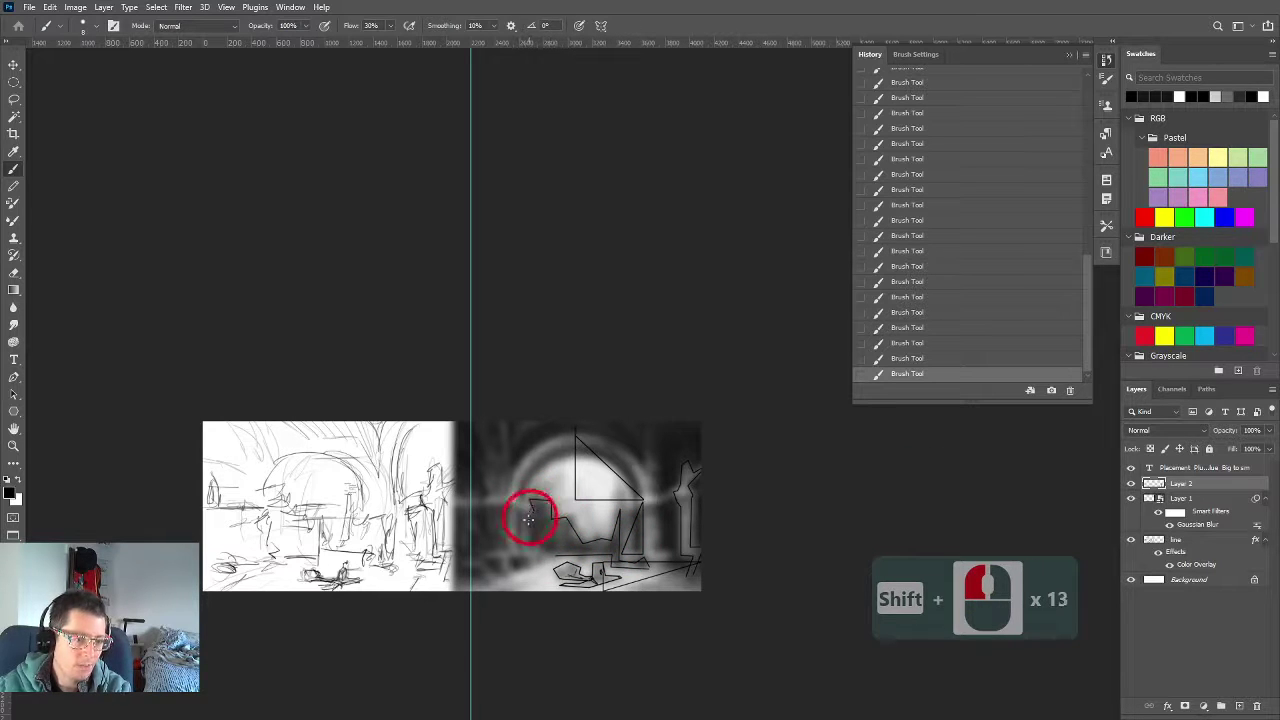
pyautogui.keyDown('shift'); pyautogui.click(531, 543); pyautogui.keyUp('shift')
pyautogui.keyDown('shift'); pyautogui.click(534, 537); pyautogui.keyUp('shift')
pyautogui.keyDown('shift'); pyautogui.click(552, 556); pyautogui.keyUp('shift')
pyautogui.keyDown('shift'); pyautogui.click(623, 574); pyautogui.keyUp('shift')
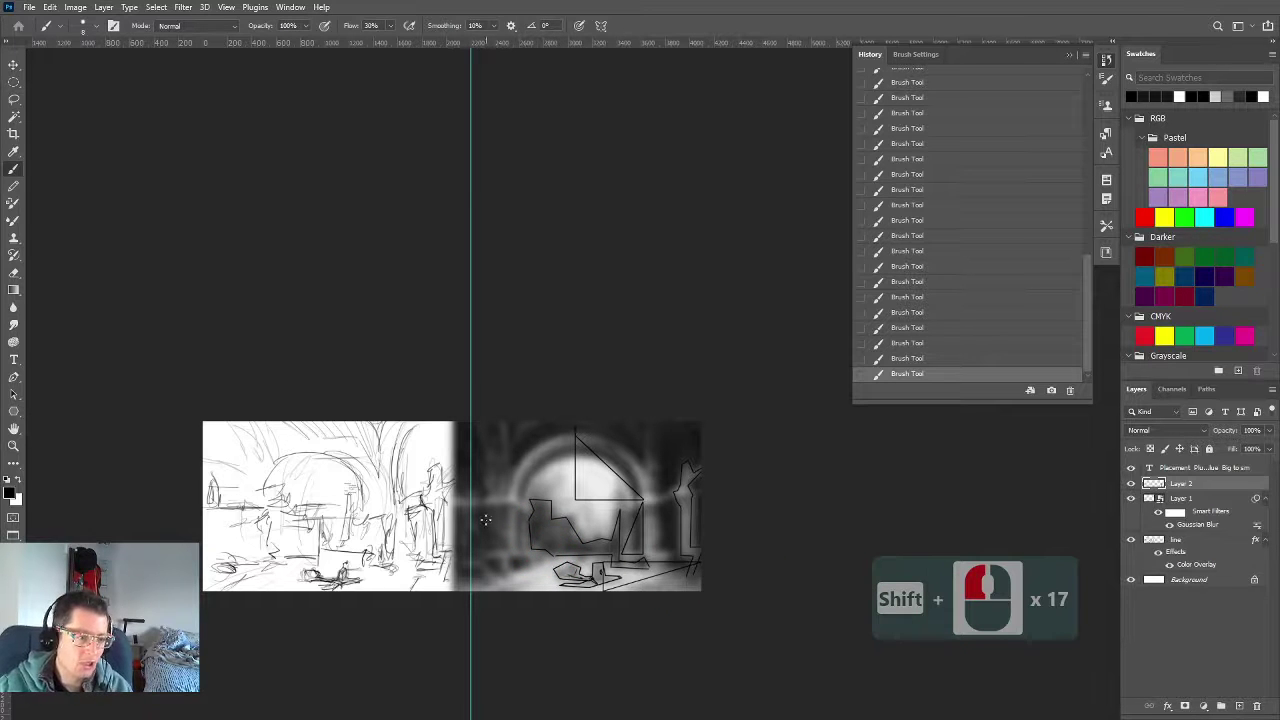
# Turn off all smart filters on Layer 1 and make the line layer active for the brush
pyautogui.click(1160, 514)
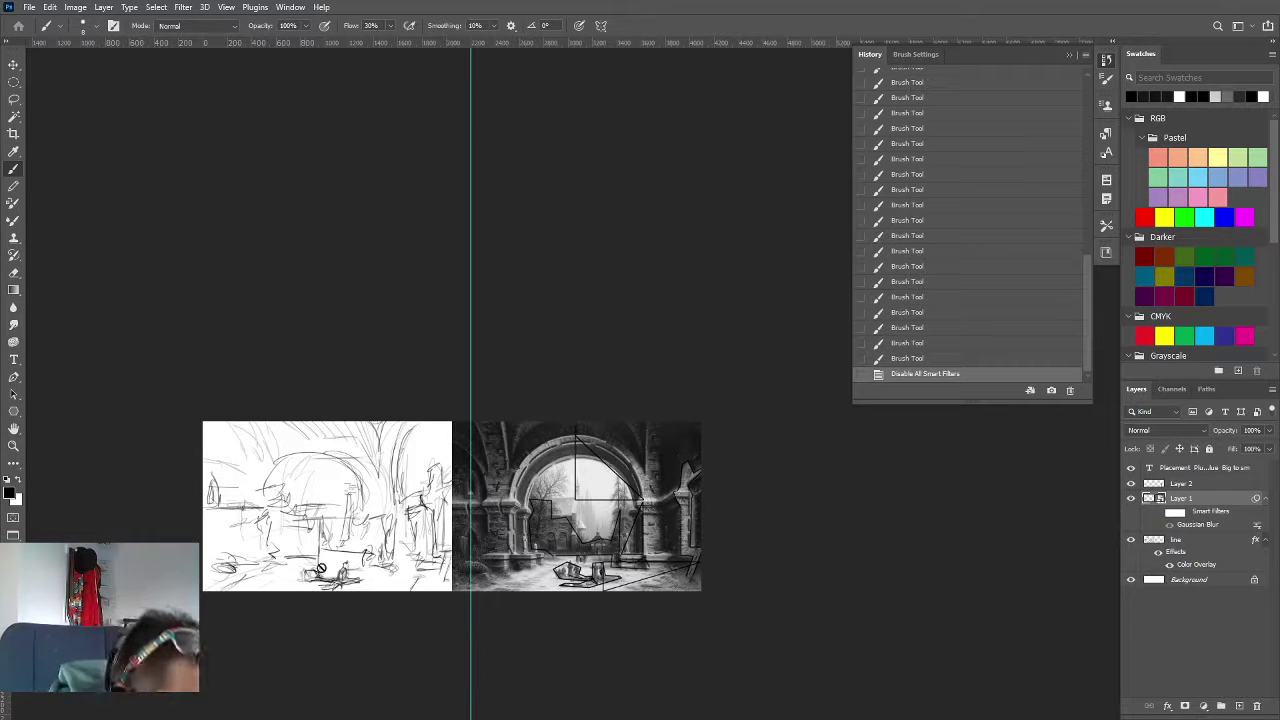
pyautogui.press('b')
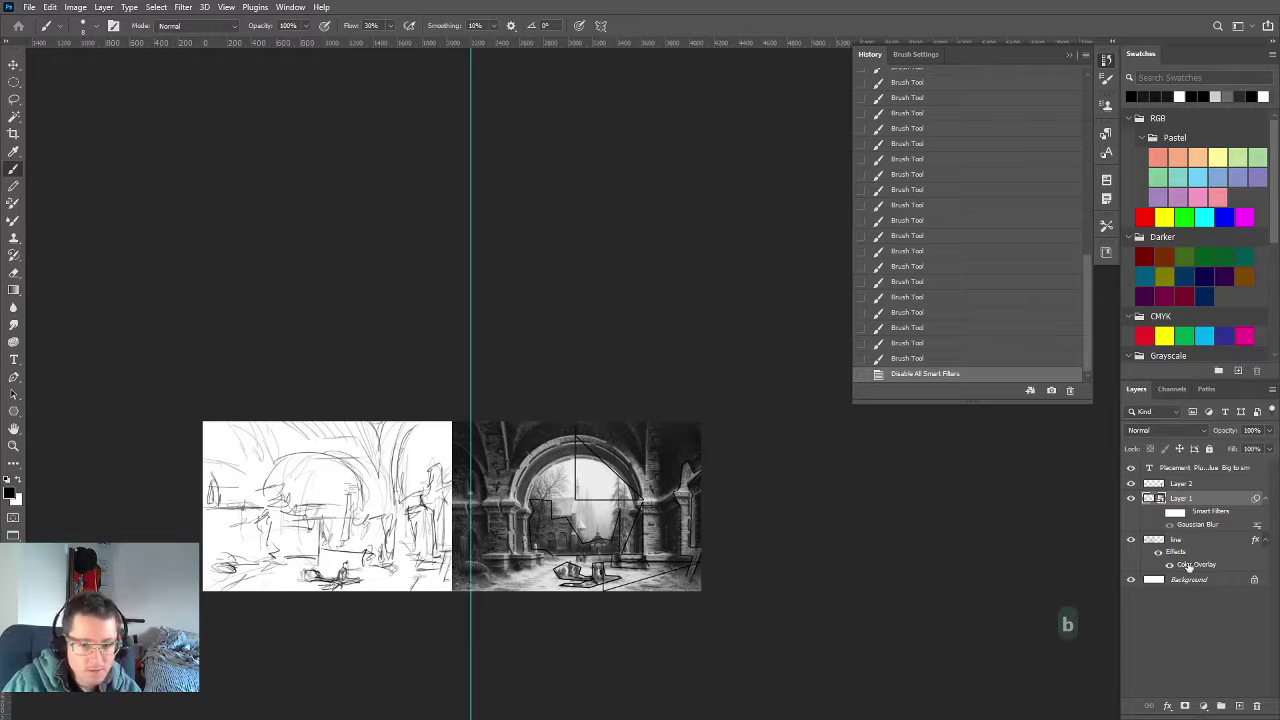
pyautogui.click(1157, 544)
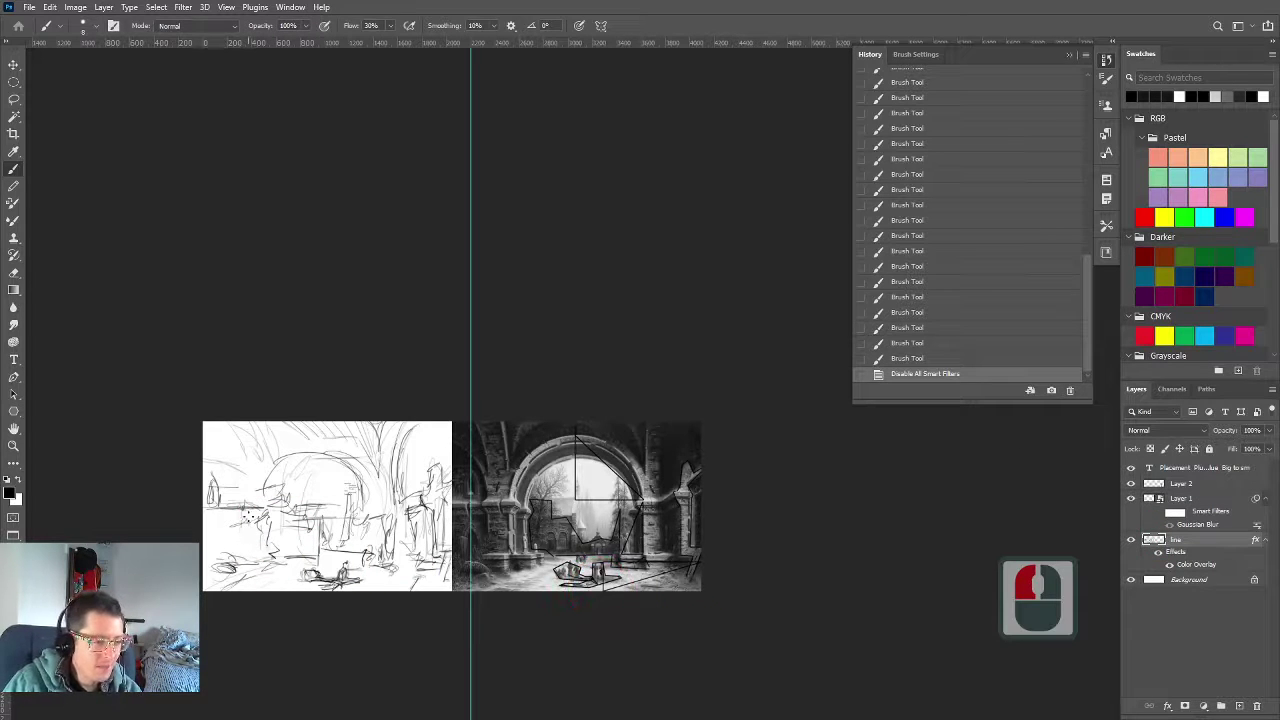
# Sketch the left wall's pillar and ledge strokes and the sloping foreground edge in the sketch's lower left
pyautogui.moveTo(248, 518); pyautogui.dragTo(245, 525)
pyautogui.moveTo(245, 525); pyautogui.dragTo(242, 533)
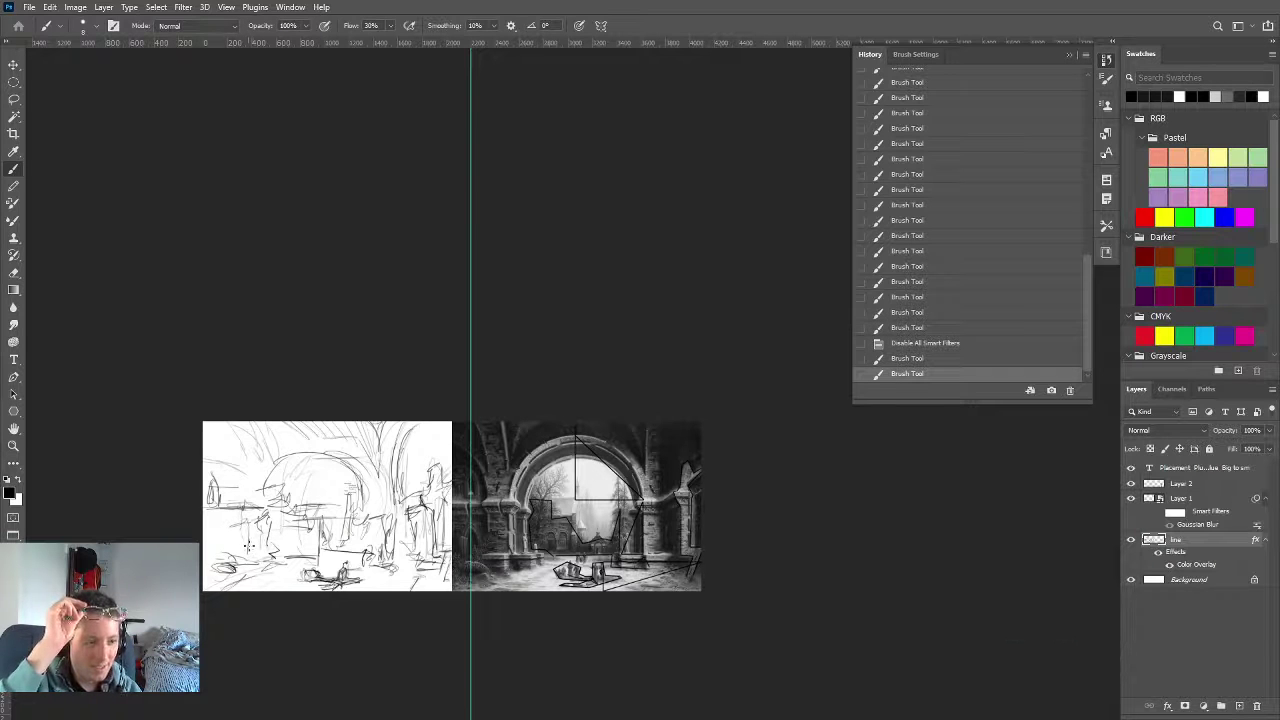
pyautogui.moveTo(250, 530)
pyautogui.mouseDown()
pyautogui.moveTo(213, 560)
pyautogui.moveTo(259, 530)
pyautogui.moveTo(206, 528)
pyautogui.mouseUp()
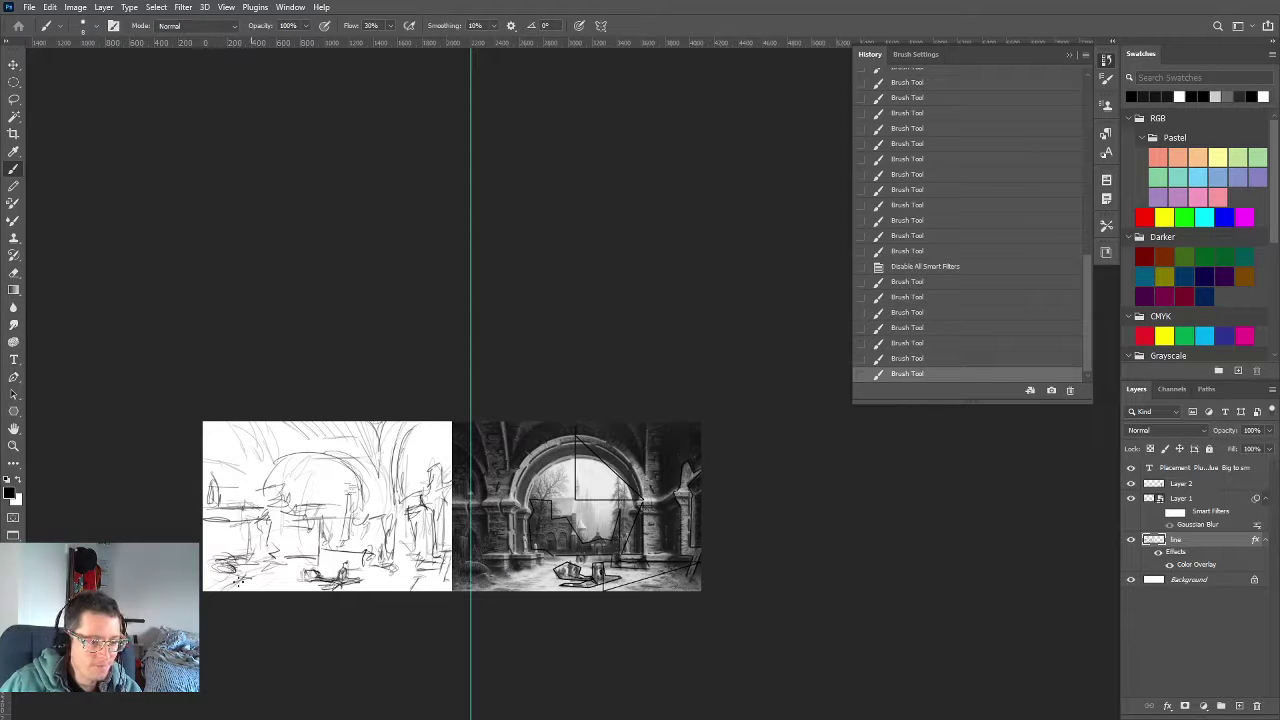
pyautogui.moveTo(240, 580); pyautogui.dragTo(283, 568)
pyautogui.moveTo(214, 590); pyautogui.dragTo(240, 579)
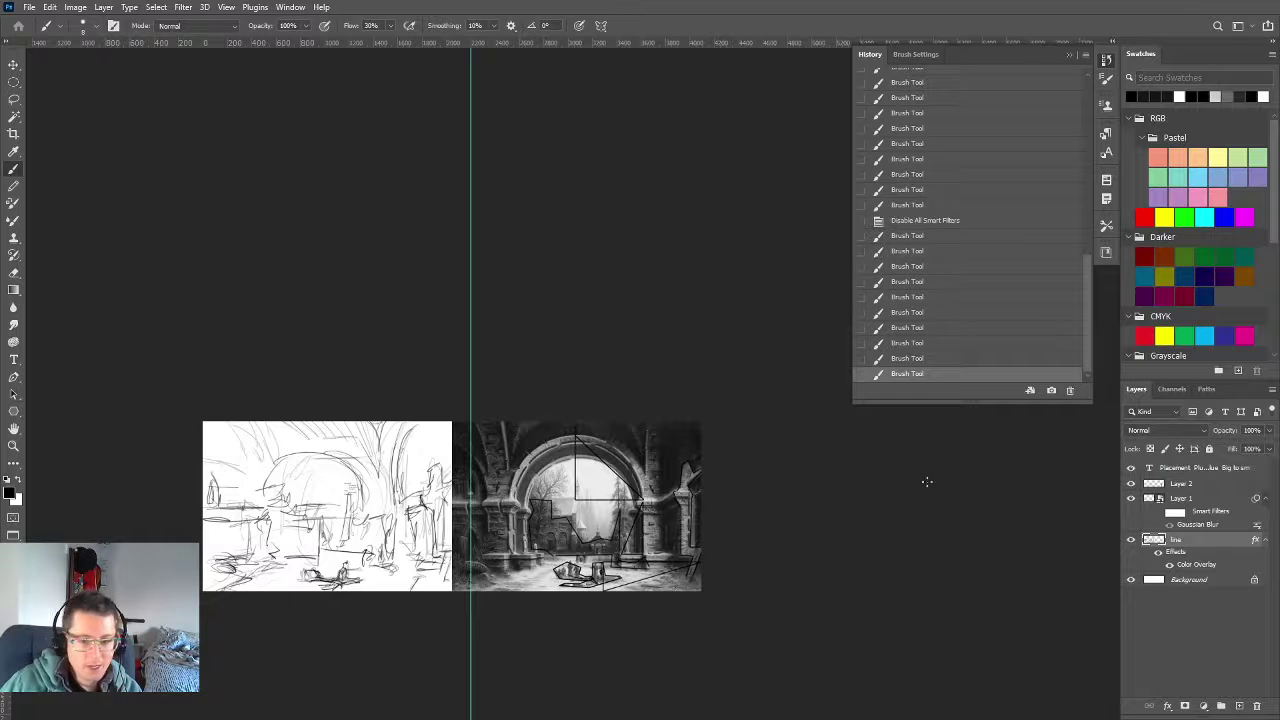
pyautogui.click(1151, 581)
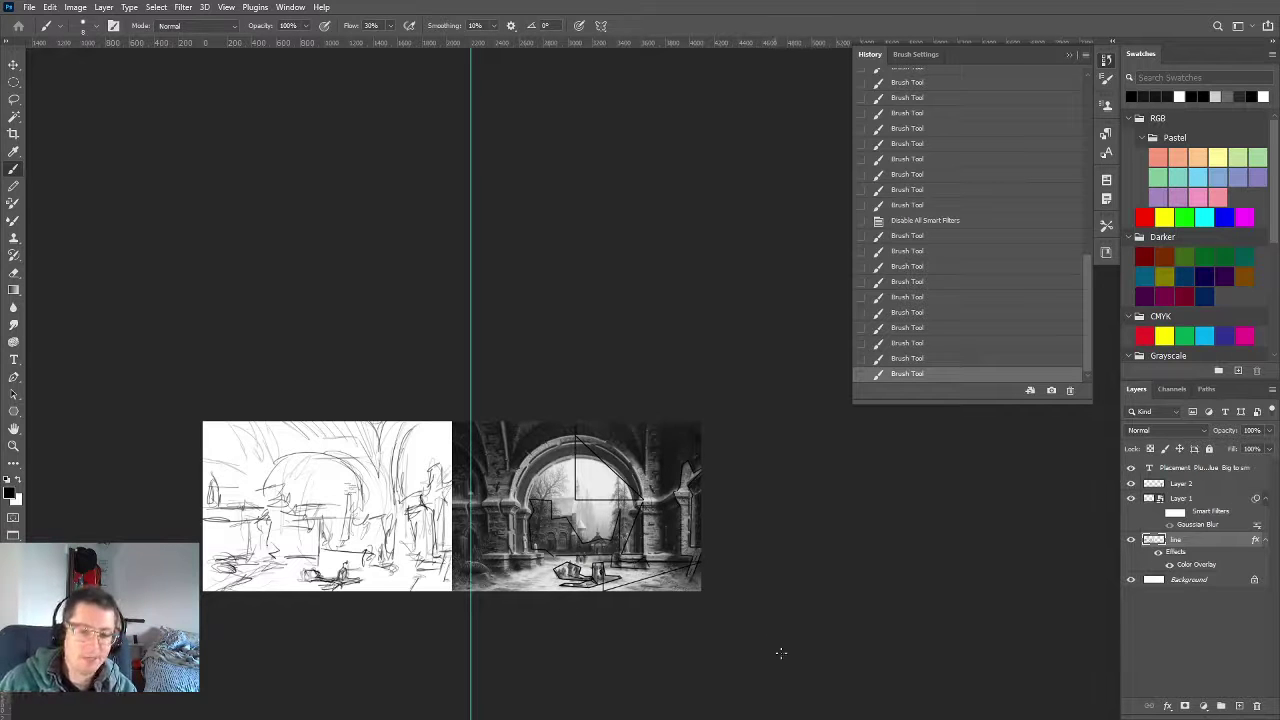
# Create a new layer and place it beneath the line layer, keeping the brush ready
pyautogui.click(1238, 707)
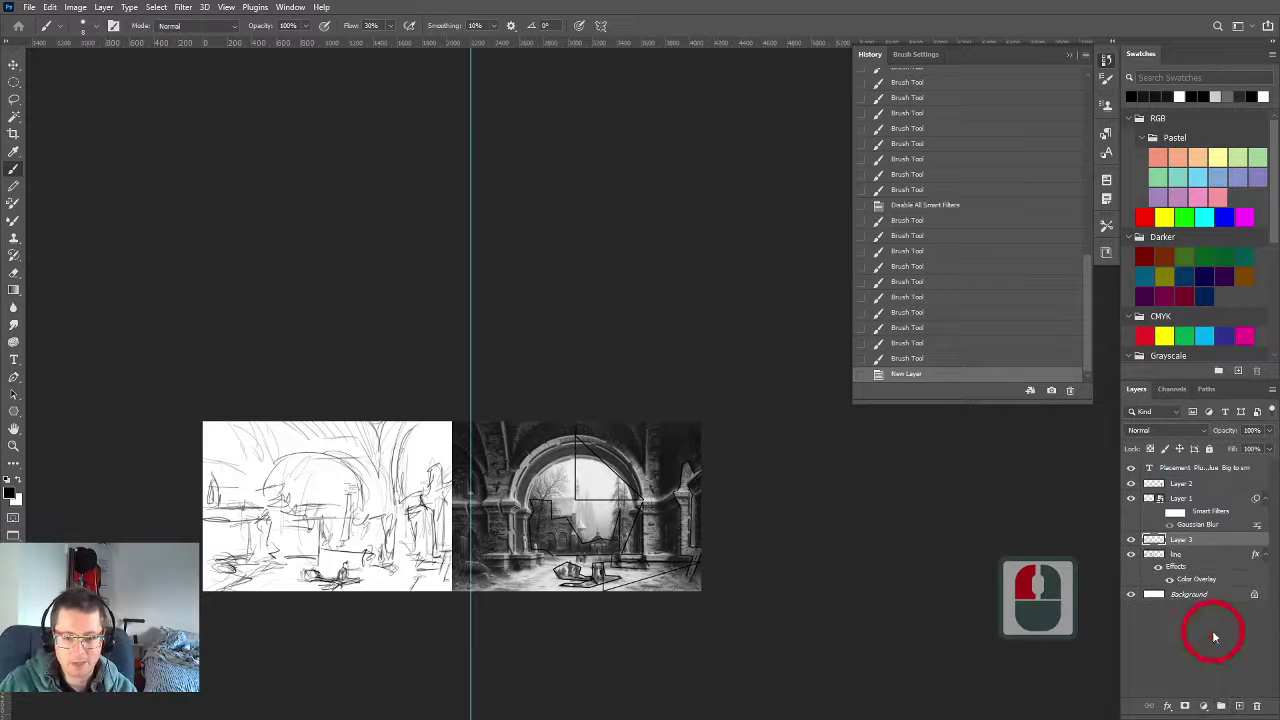
pyautogui.moveTo(1171, 535); pyautogui.dragTo(1180, 618)
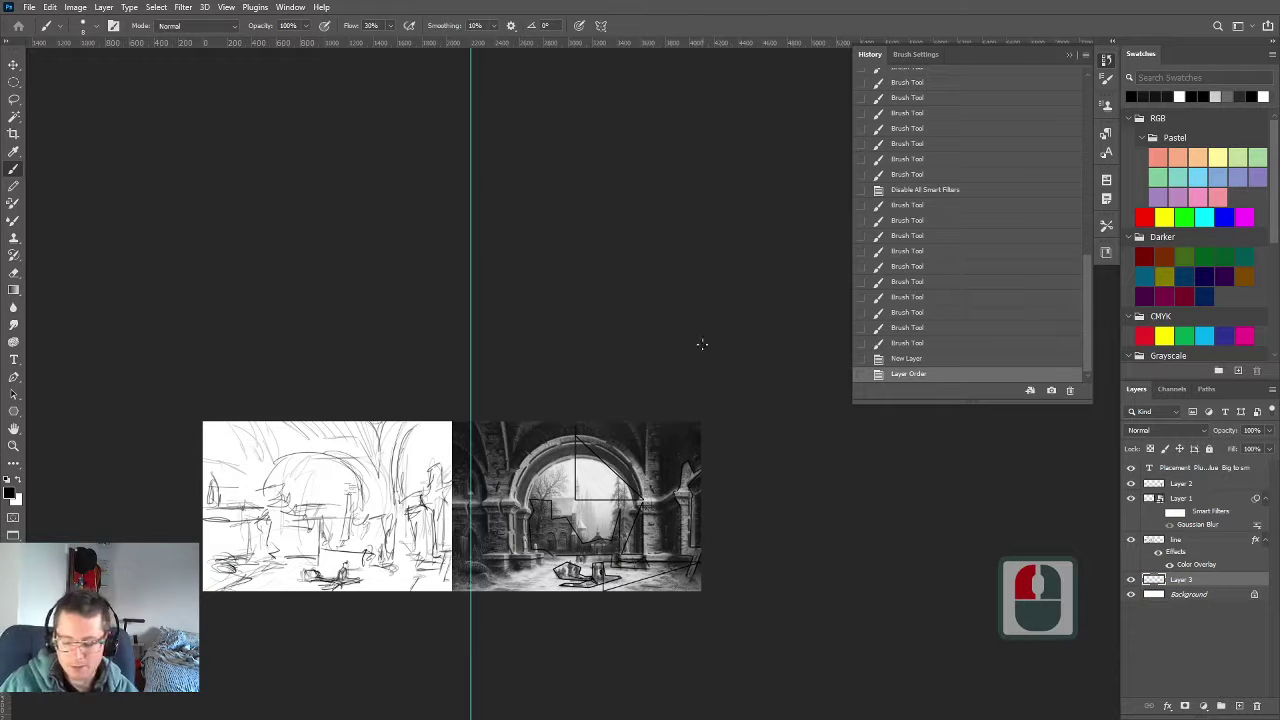
pyautogui.press('b')
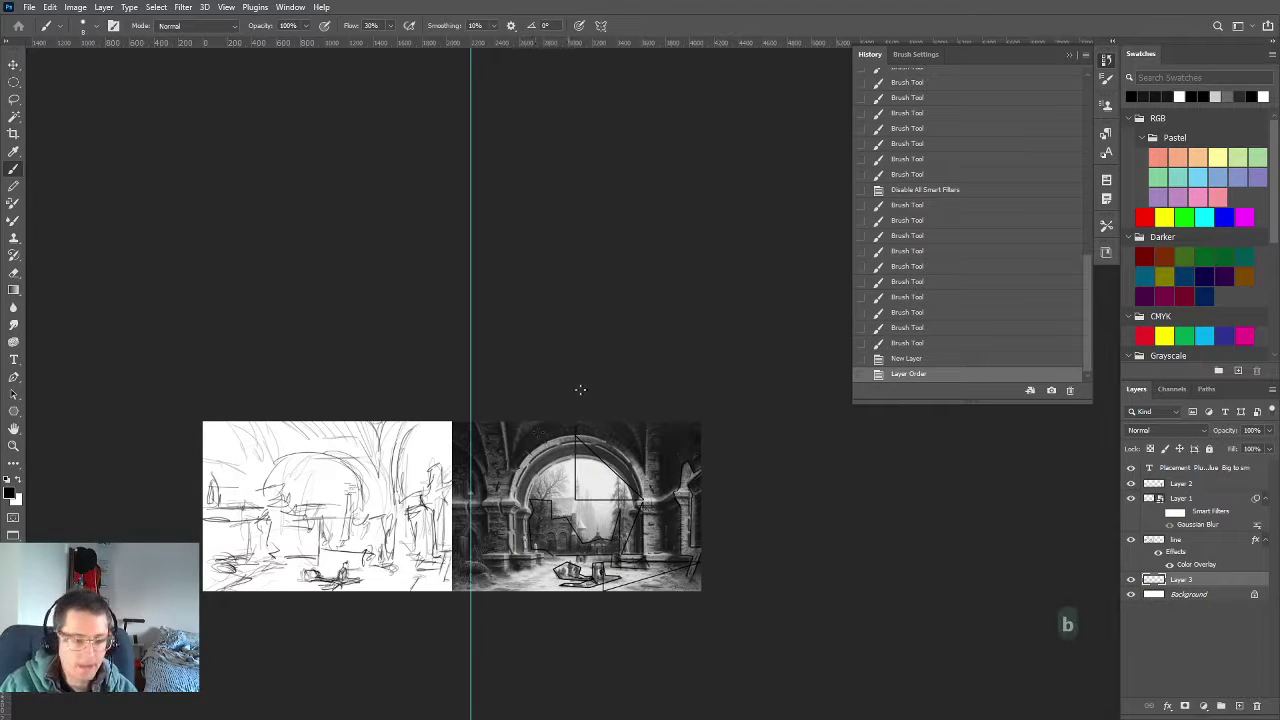
pyautogui.press('ctrl')
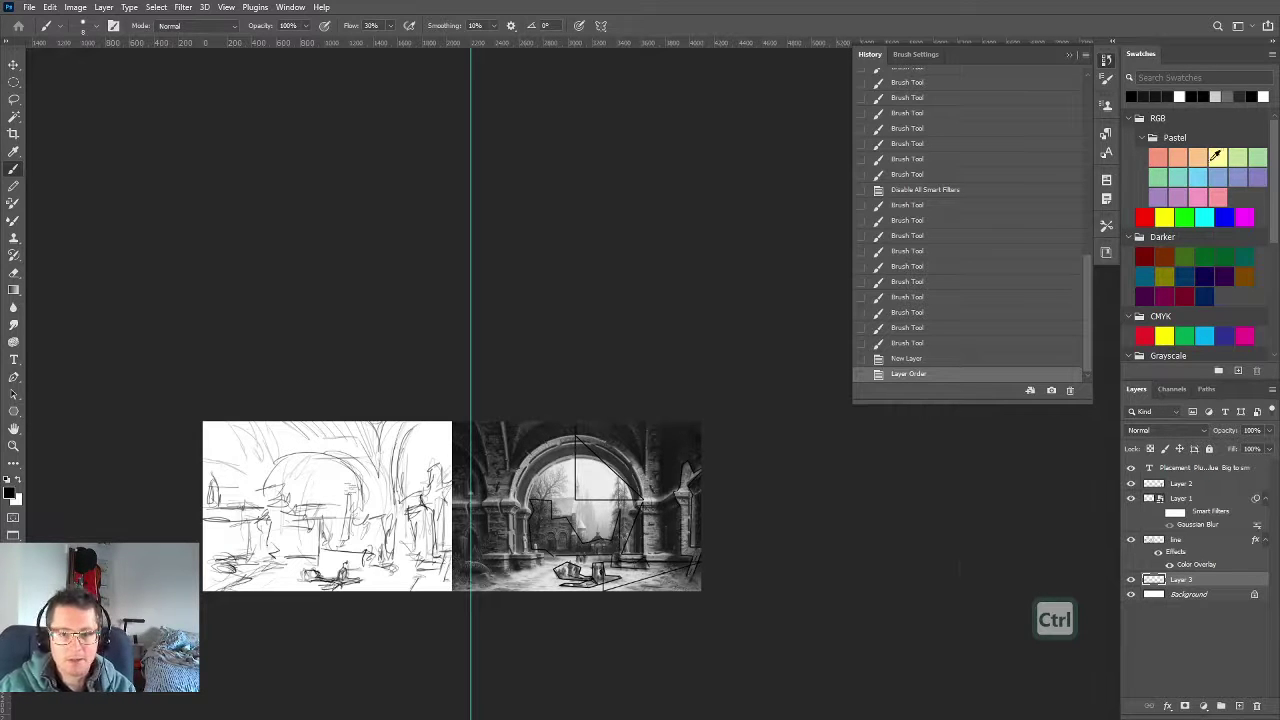
# Collapse the Pastel, Darker and CMYK swatch groups and choose a medium-dark gray from the Grayscale group
pyautogui.scroll(-7, 1200, 180)
pyautogui.scroll(9, 1180, 170)
pyautogui.click(1143, 138)
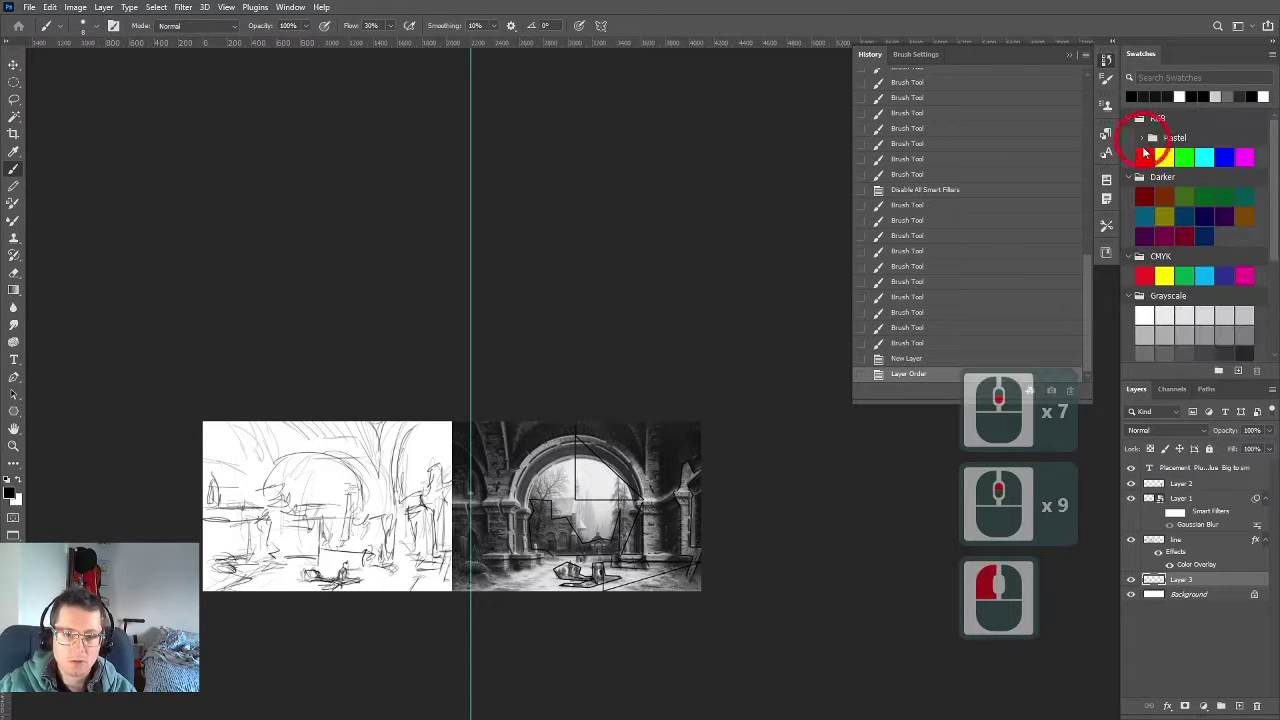
pyautogui.click(1139, 176)
pyautogui.click(1139, 196)
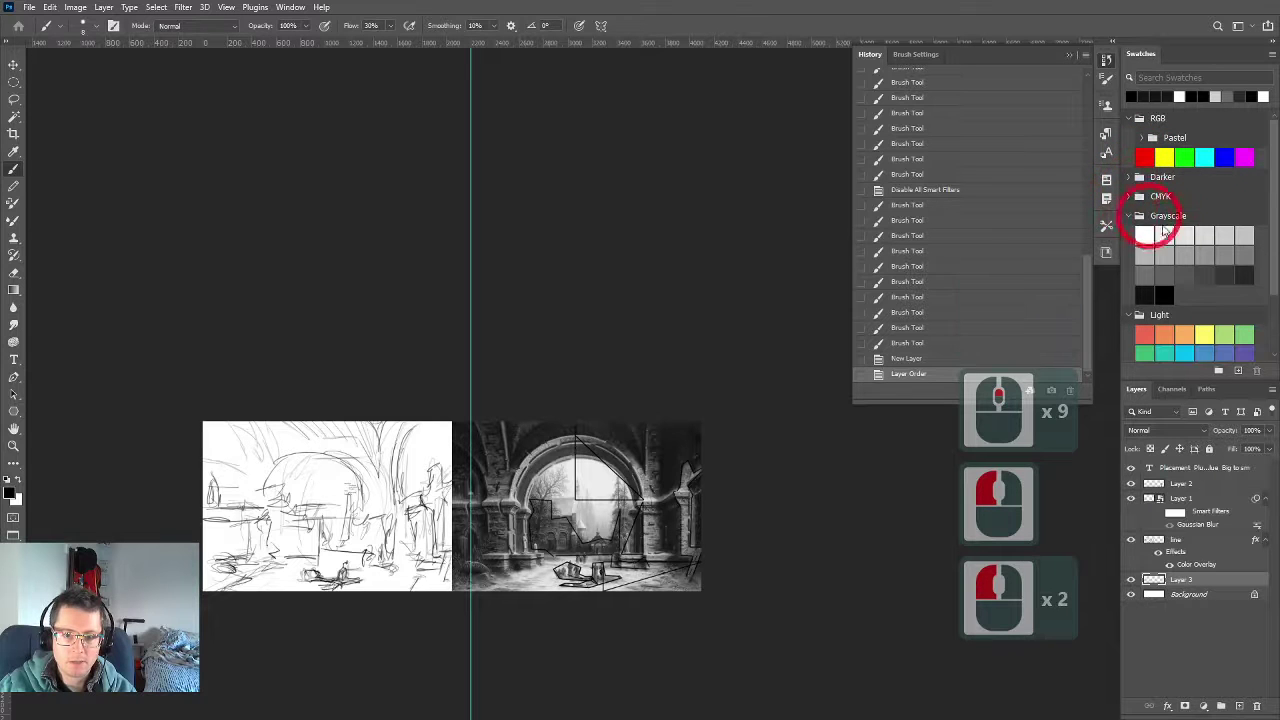
pyautogui.click(1164, 275)
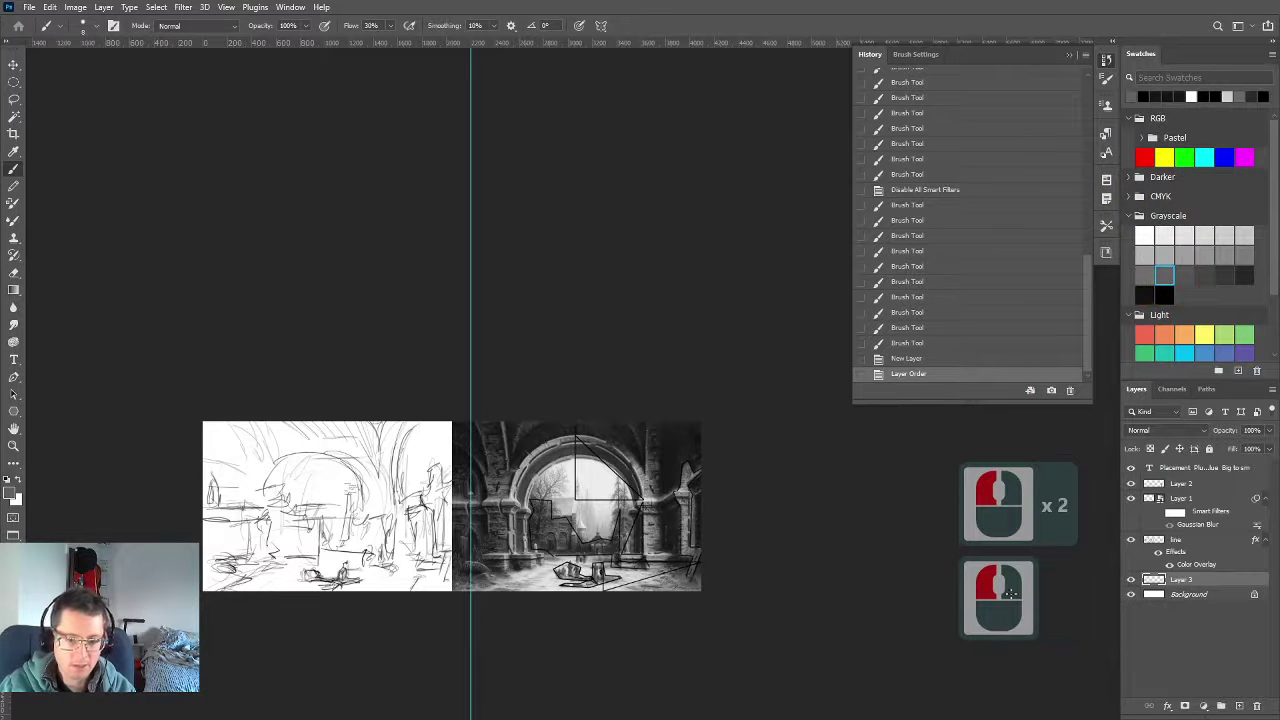
# Fill the Background layer with the chosen gray foreground color at full opacity
pyautogui.click(1212, 541)
pyautogui.click(1211, 582)
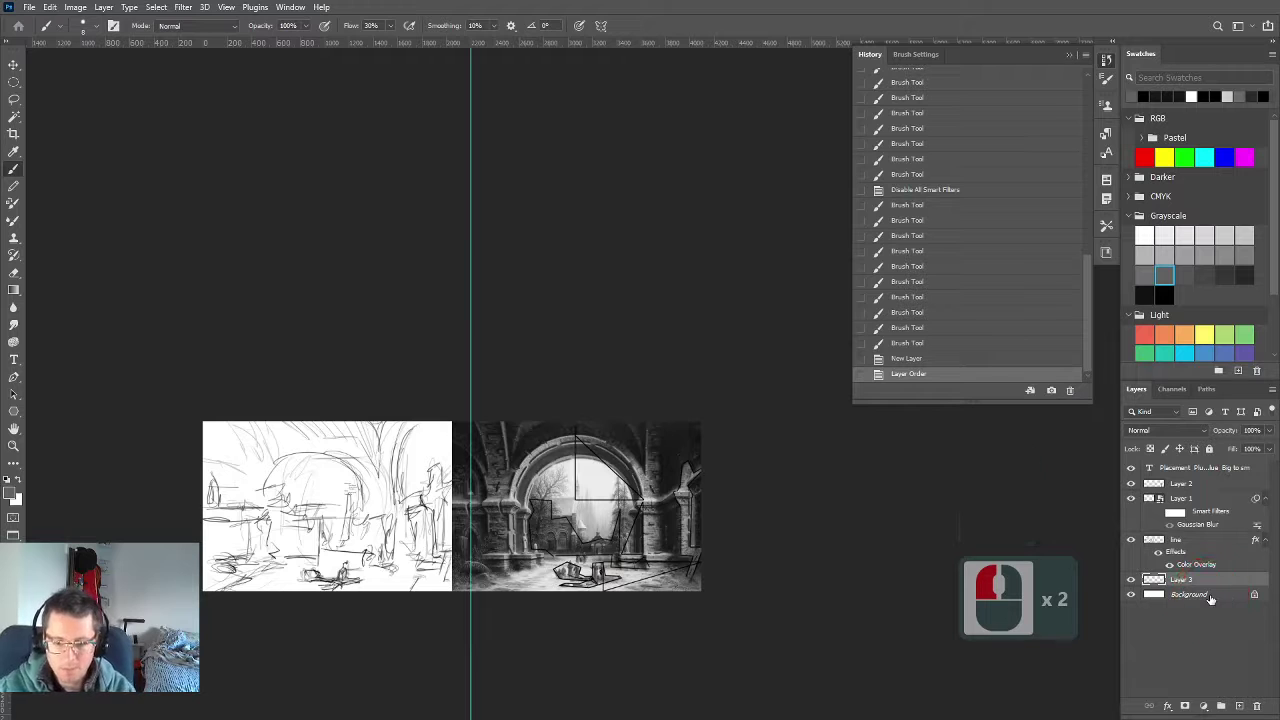
pyautogui.click(1210, 596)
pyautogui.hotkey('shift', 'BackSpace')
pyautogui.press('Escape')
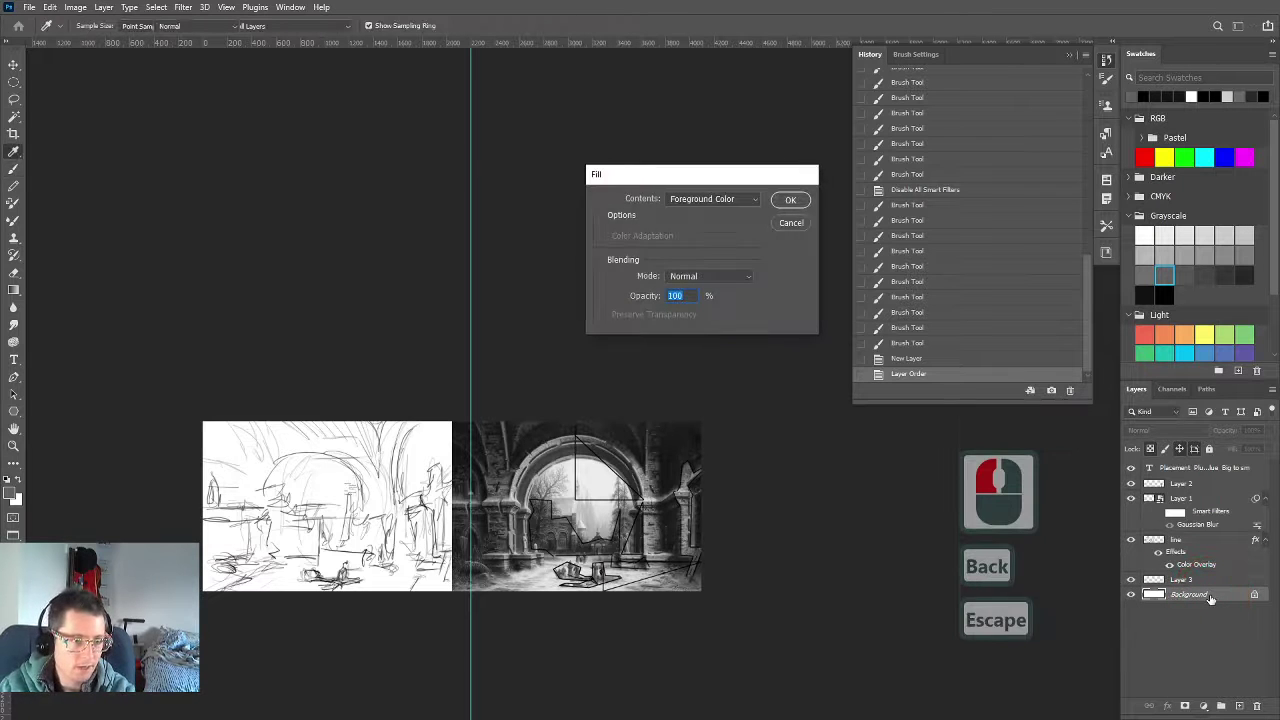
pyautogui.press('Escape')
pyautogui.hotkey('alt', 'BackSpace')
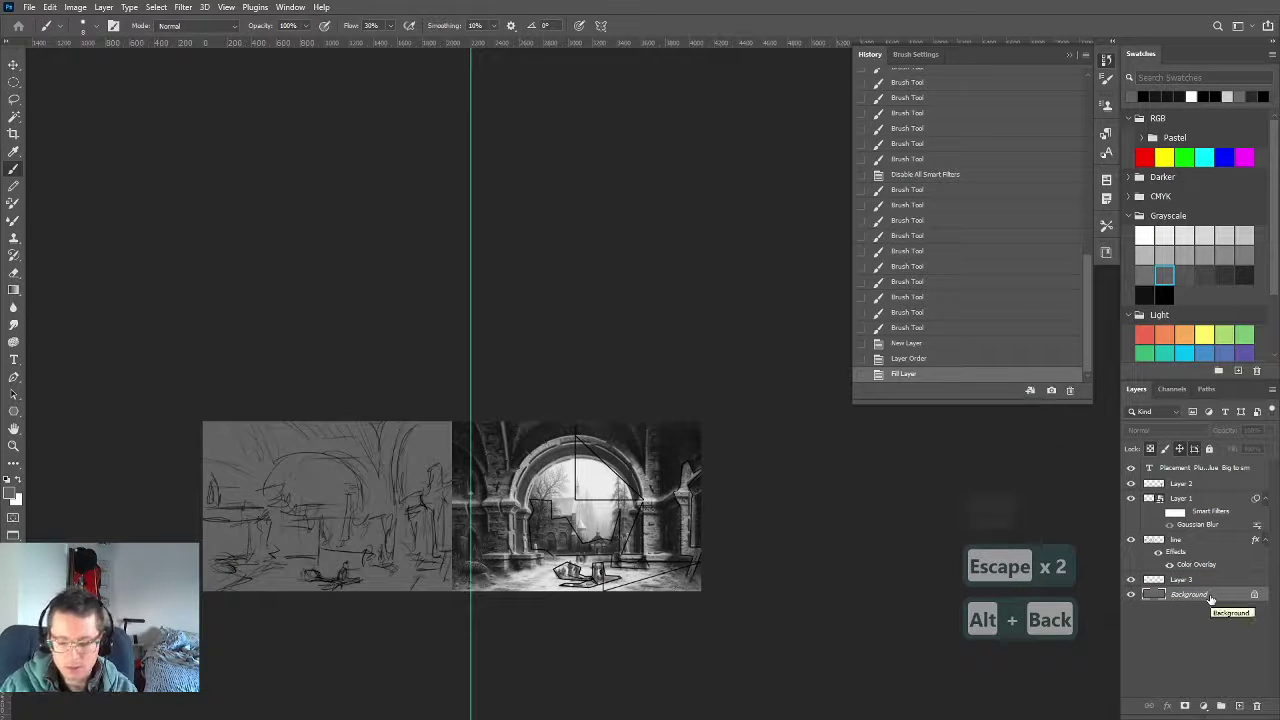
pyautogui.moveTo(346, 591); pyautogui.dragTo(372, 601)
pyautogui.click(805, 515)
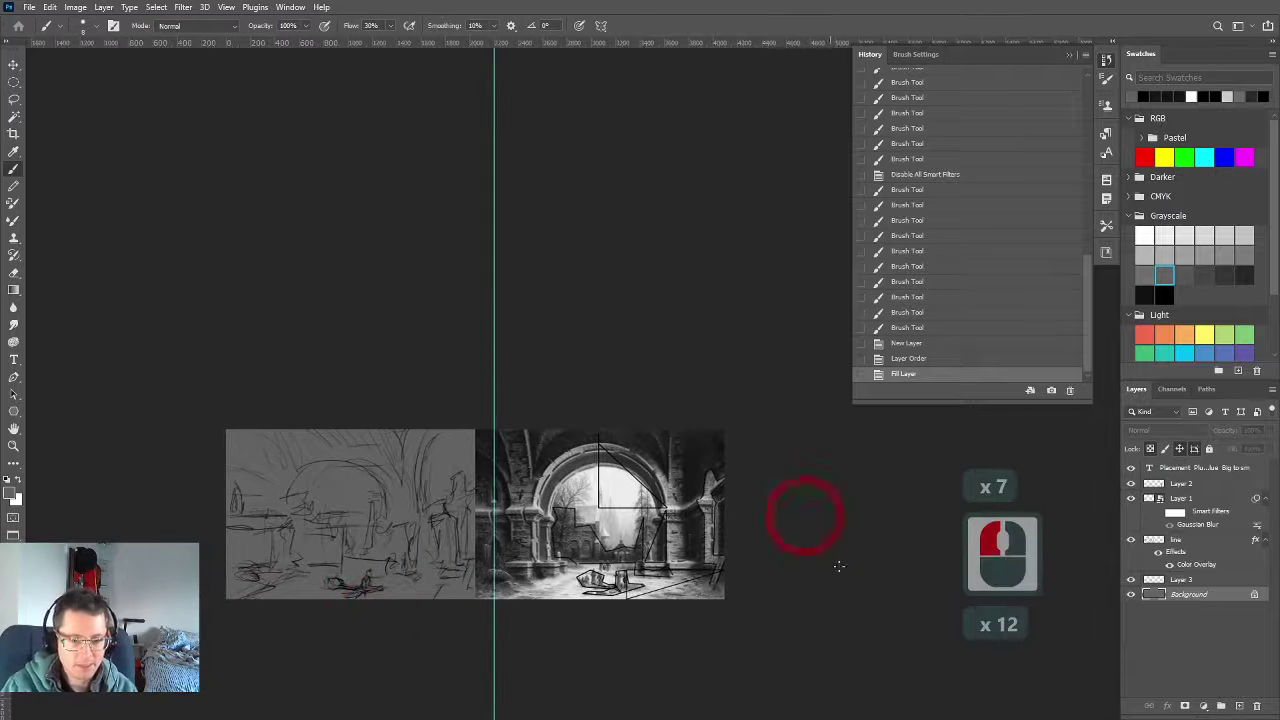
pyautogui.press('b')
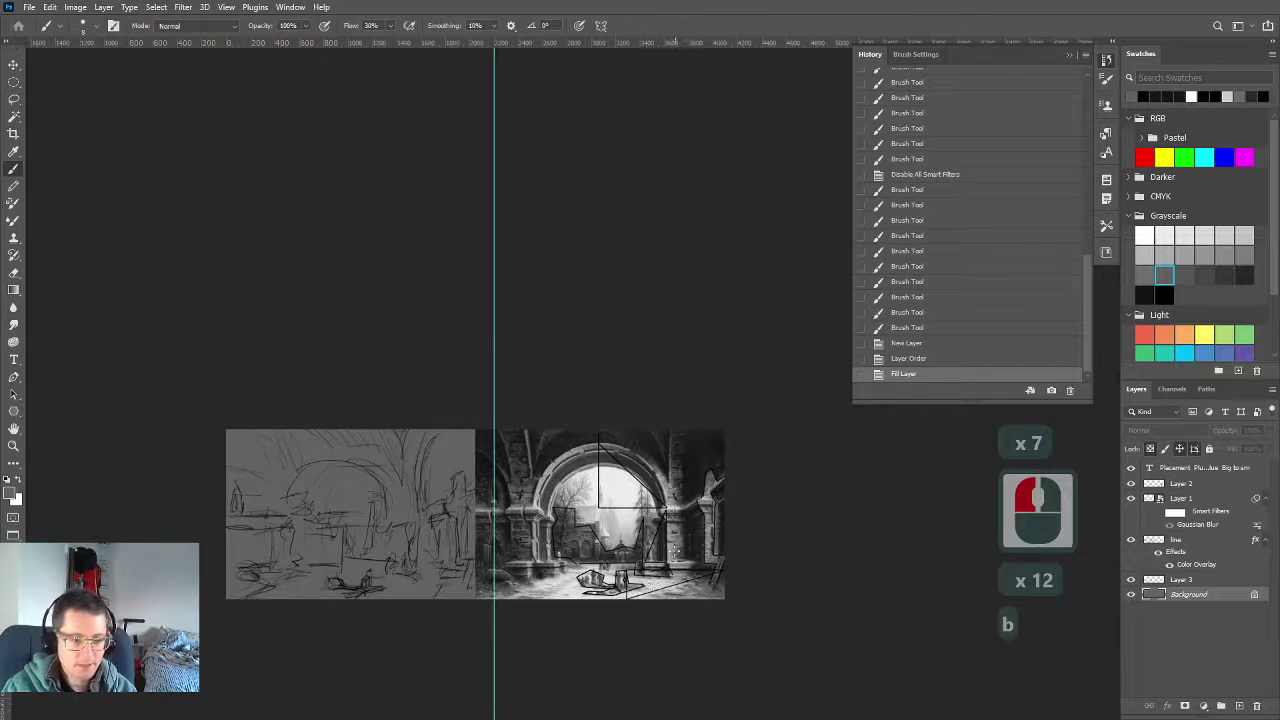
pyautogui.press('ctrl')
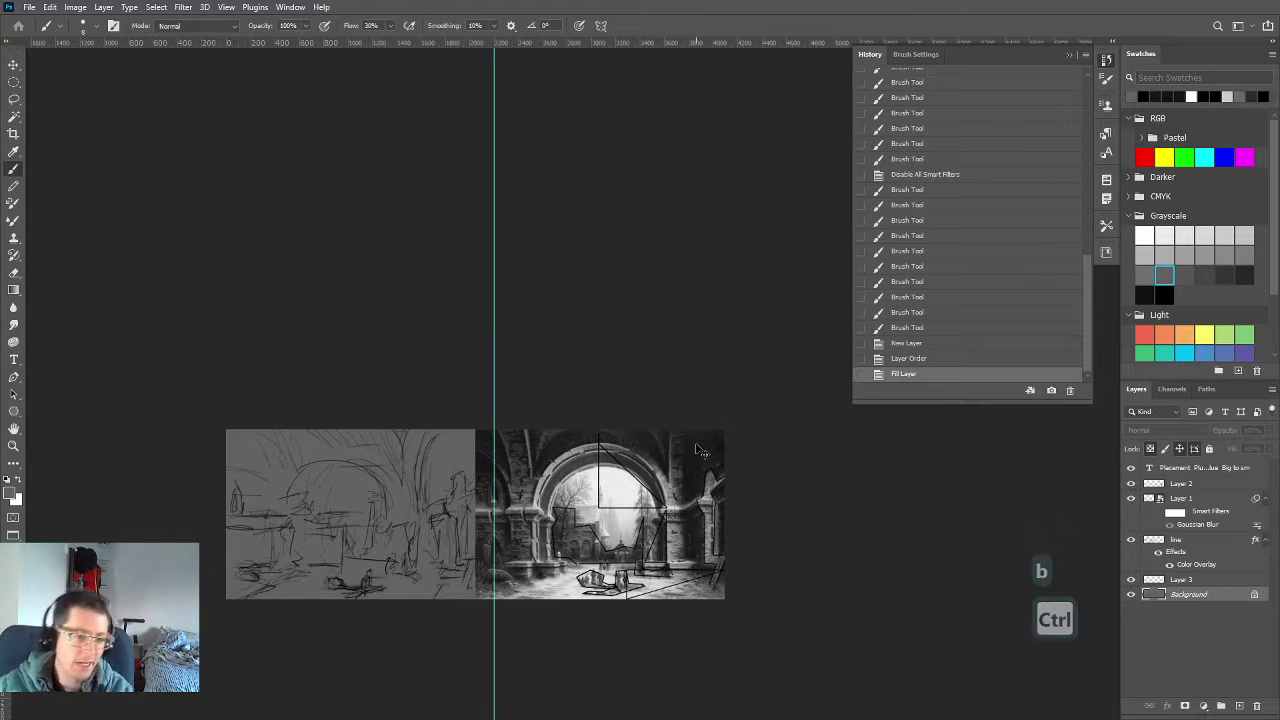
pyautogui.press('b')
pyautogui.press('b')
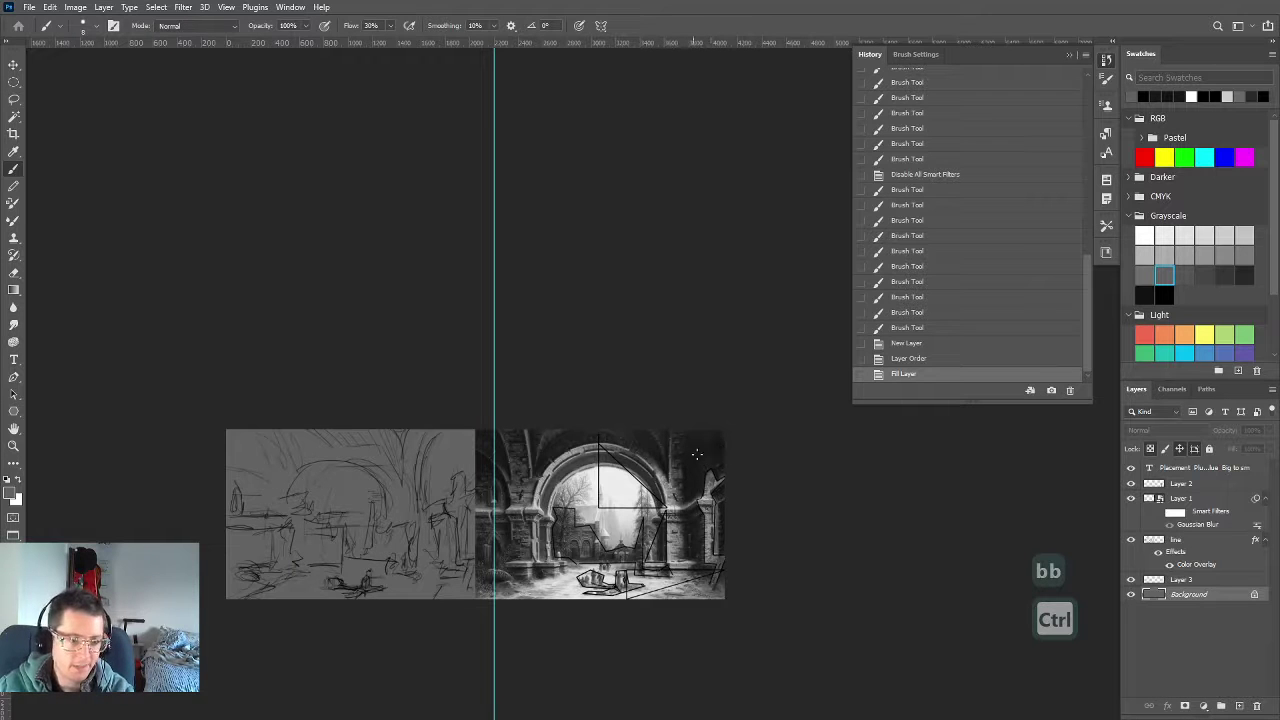
pyautogui.click(1152, 600)
pyautogui.press('b')
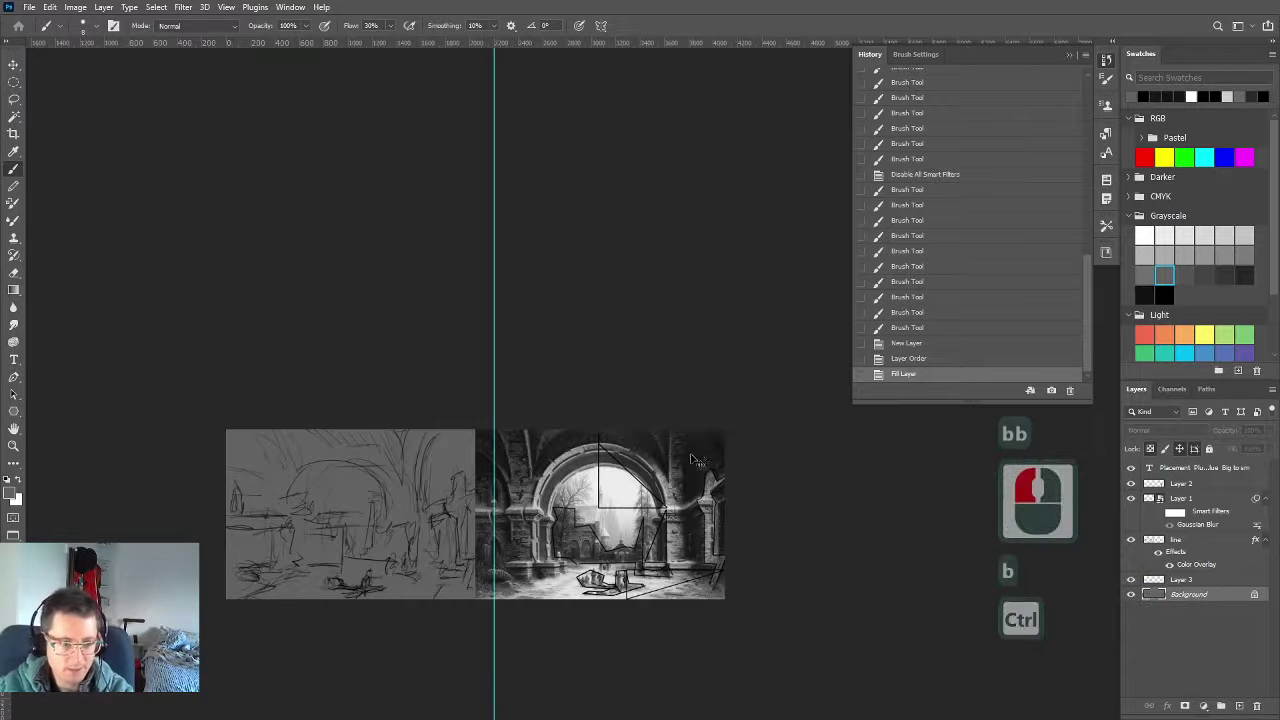
# Enlarge the brush to 150 px and set the foreground to the near-black Grayscale swatch
pyautogui.keyDown('alt'); pyautogui.click(715, 443); pyautogui.keyUp('alt')
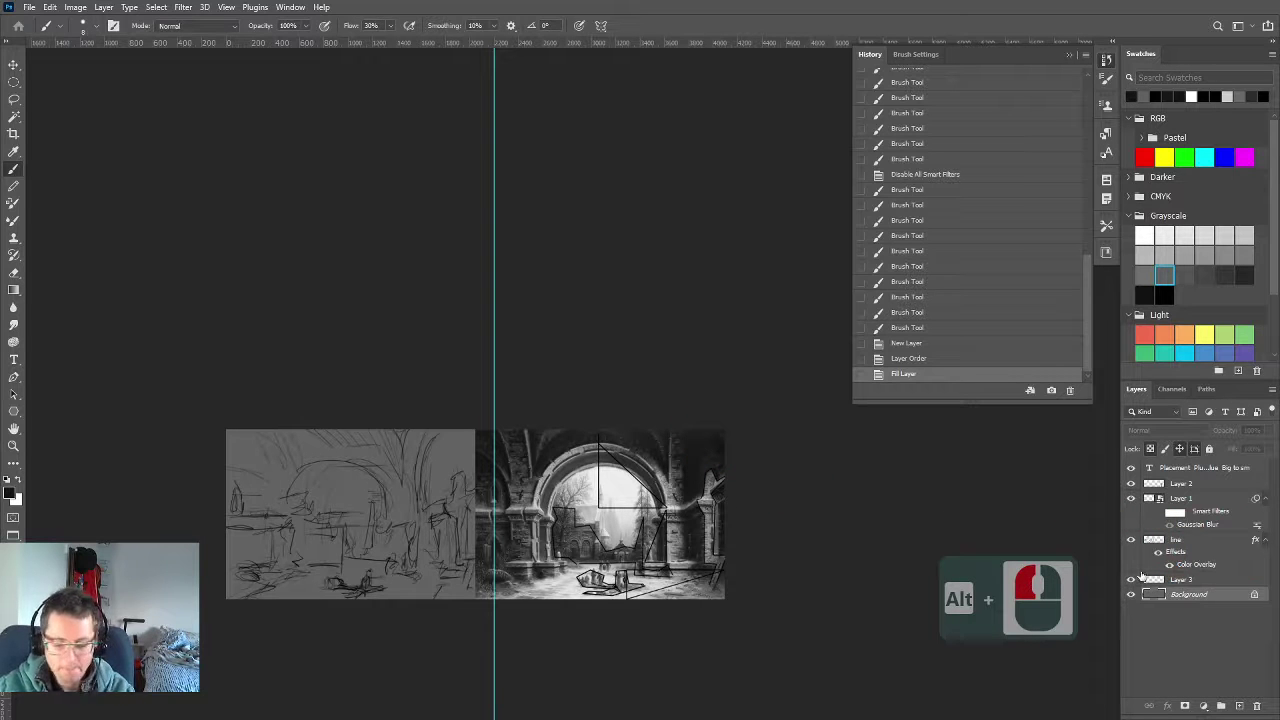
pyautogui.press('b')
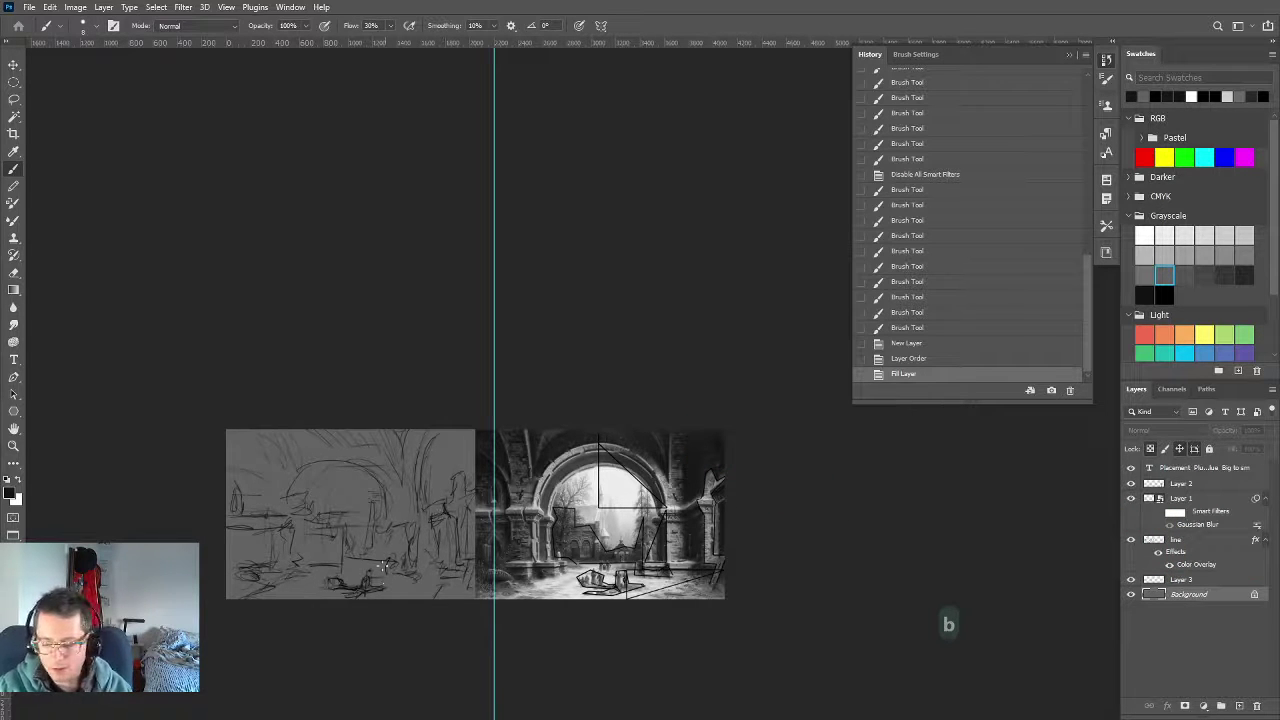
pyautogui.press(']')
pyautogui.press(']')
pyautogui.press(']')
pyautogui.press(']')
pyautogui.press(']')
pyautogui.press(']')
pyautogui.press(']')
pyautogui.press(']')
pyautogui.press(']')
pyautogui.press(']')
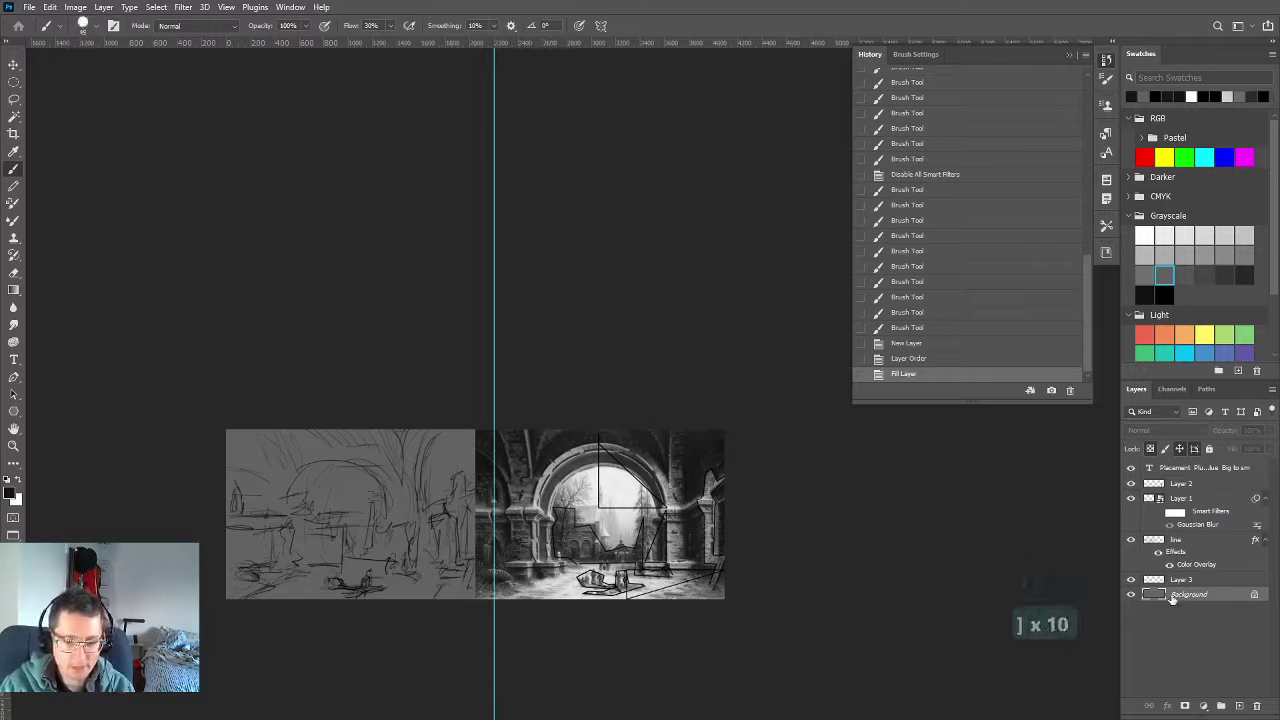
pyautogui.press(']')
pyautogui.press(']')
pyautogui.press(']')
pyautogui.press(']')
pyautogui.press(']')
pyautogui.press(']')
pyautogui.press(']')
pyautogui.press(']')
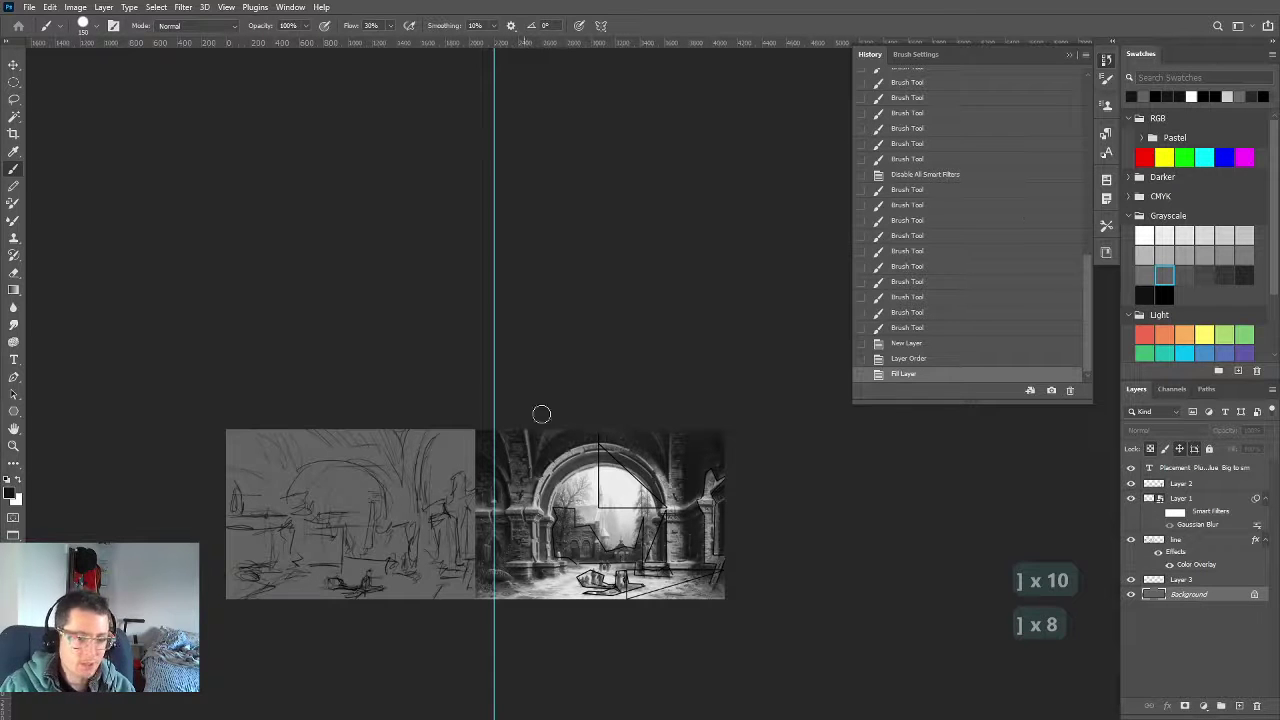
pyautogui.click(1144, 298)
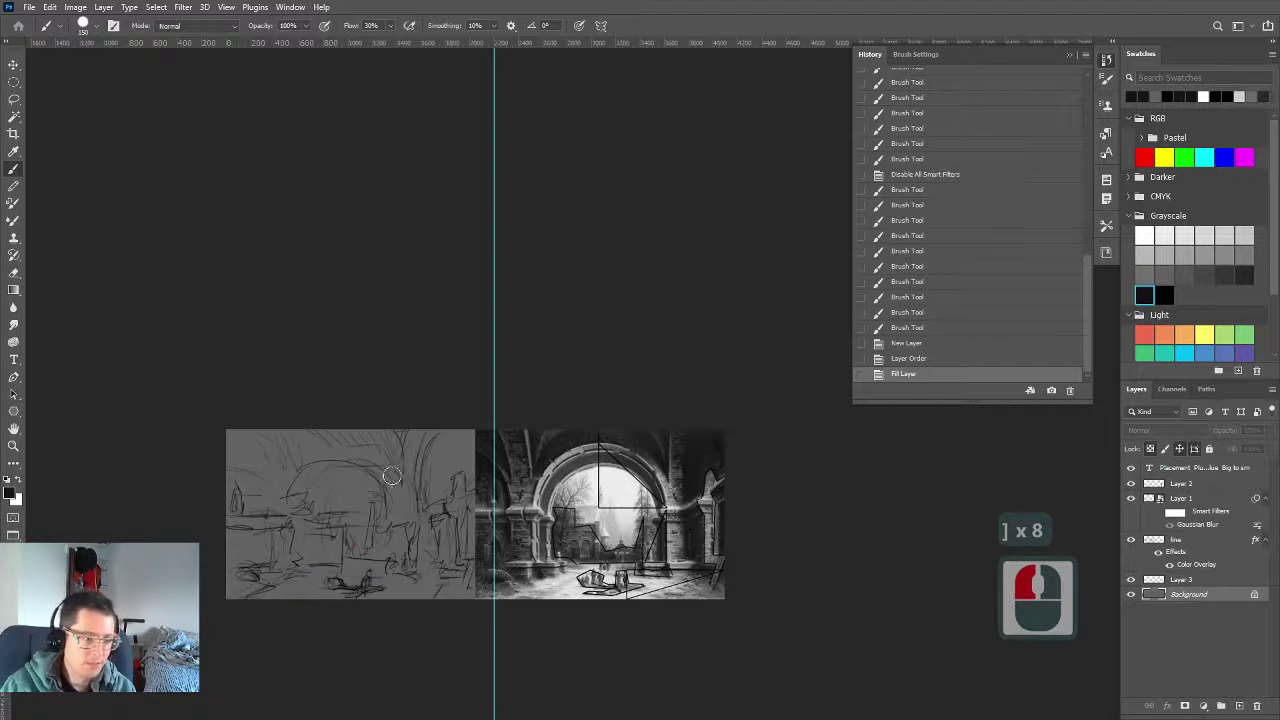
# Block in near-black shadows on the sketch's right wall, its openings and the upper right vault, adjusting the brush size for each area
pyautogui.moveTo(426, 447)
pyautogui.mouseDown()
pyautogui.moveTo(436, 488)
pyautogui.moveTo(479, 465)
pyautogui.moveTo(478, 445)
pyautogui.moveTo(478, 479)
pyautogui.moveTo(445, 467)
pyautogui.moveTo(432, 504)
pyautogui.moveTo(446, 492)
pyautogui.moveTo(468, 538)
pyautogui.moveTo(471, 522)
pyautogui.moveTo(468, 583)
pyautogui.moveTo(445, 532)
pyautogui.moveTo(445, 563)
pyautogui.moveTo(443, 526)
pyautogui.moveTo(455, 570)
pyautogui.mouseUp()
pyautogui.press('[')
pyautogui.press('[')
pyautogui.press(']')
pyautogui.press(']')
pyautogui.press('[')
pyautogui.press('[')
pyautogui.moveTo(443, 572)
pyautogui.mouseDown()
pyautogui.moveTo(462, 578)
pyautogui.moveTo(455, 588)
pyautogui.mouseUp()
pyautogui.press('[')
pyautogui.press('[')
pyautogui.moveTo(428, 437)
pyautogui.mouseDown()
pyautogui.moveTo(424, 492)
pyautogui.moveTo(433, 438)
pyautogui.moveTo(470, 445)
pyautogui.moveTo(466, 432)
pyautogui.moveTo(430, 470)
pyautogui.mouseUp()
# Darken the ceiling above the arch with a much larger brush, working across to the sketch's upper left corner
pyautogui.press(']')
pyautogui.press(']')
pyautogui.press(']')
pyautogui.press(']')
pyautogui.press(']')
pyautogui.press(']')
pyautogui.press(']')
pyautogui.press(']')
pyautogui.press(']')
pyautogui.press(']')
pyautogui.press(']')
pyautogui.moveTo(369, 414)
pyautogui.mouseDown()
pyautogui.moveTo(272, 438)
pyautogui.moveTo(290, 436)
pyautogui.mouseUp()
pyautogui.moveTo(282, 434)
pyautogui.mouseDown()
pyautogui.moveTo(306, 446)
pyautogui.moveTo(228, 432)
pyautogui.mouseUp()
# Paint the dark left wall openings and the background mass at the arch's left, reducing the brush to 100 px
pyautogui.moveTo(230, 440)
pyautogui.mouseDown()
pyautogui.moveTo(245, 476)
pyautogui.moveTo(226, 549)
pyautogui.moveTo(228, 461)
pyautogui.moveTo(232, 588)
pyautogui.moveTo(264, 558)
pyautogui.mouseUp()
pyautogui.press('[')
pyautogui.press('[')
pyautogui.press('[')
pyautogui.moveTo(256, 541)
pyautogui.mouseDown()
pyautogui.moveTo(228, 554)
pyautogui.moveTo(241, 579)
pyautogui.moveTo(216, 587)
pyautogui.moveTo(284, 570)
pyautogui.moveTo(247, 578)
pyautogui.moveTo(335, 533)
pyautogui.moveTo(332, 554)
pyautogui.moveTo(312, 530)
pyautogui.mouseUp()
pyautogui.press('[')
pyautogui.press('[')
pyautogui.press('[')
pyautogui.press('[')
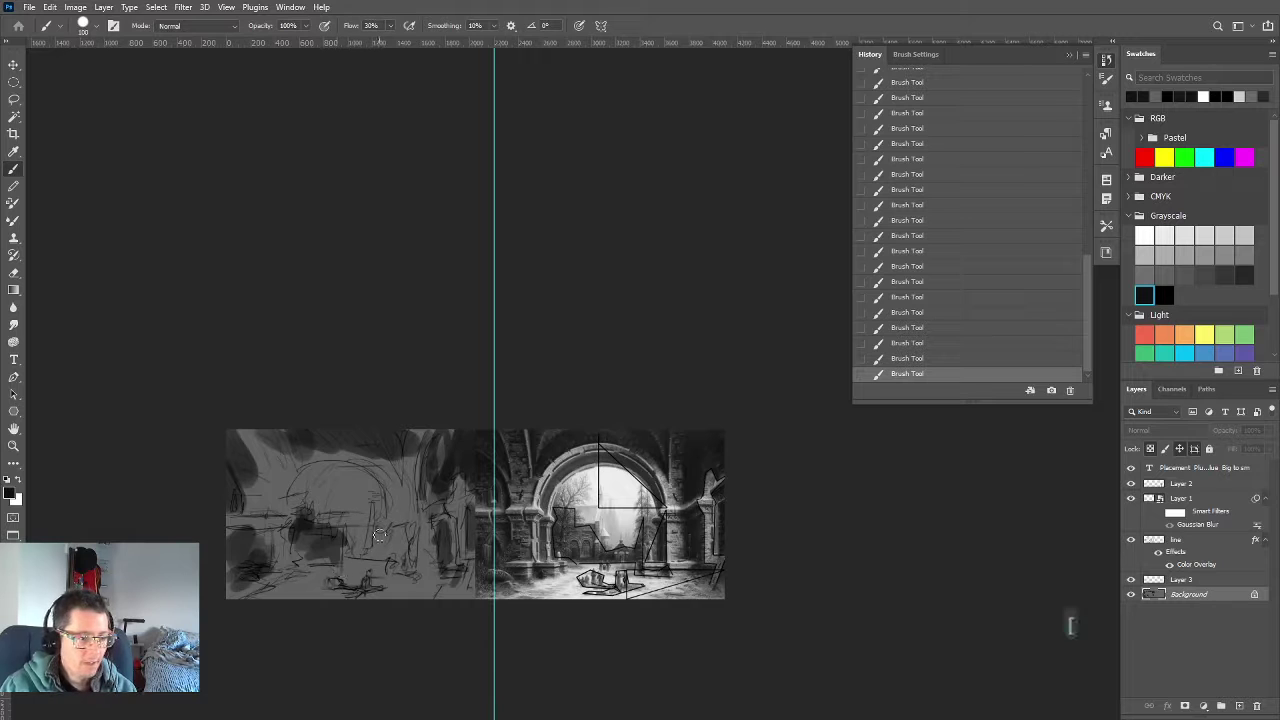
# Darken the arch's curved right side and the upper left vault folds with a 90 px brush
pyautogui.press('[')
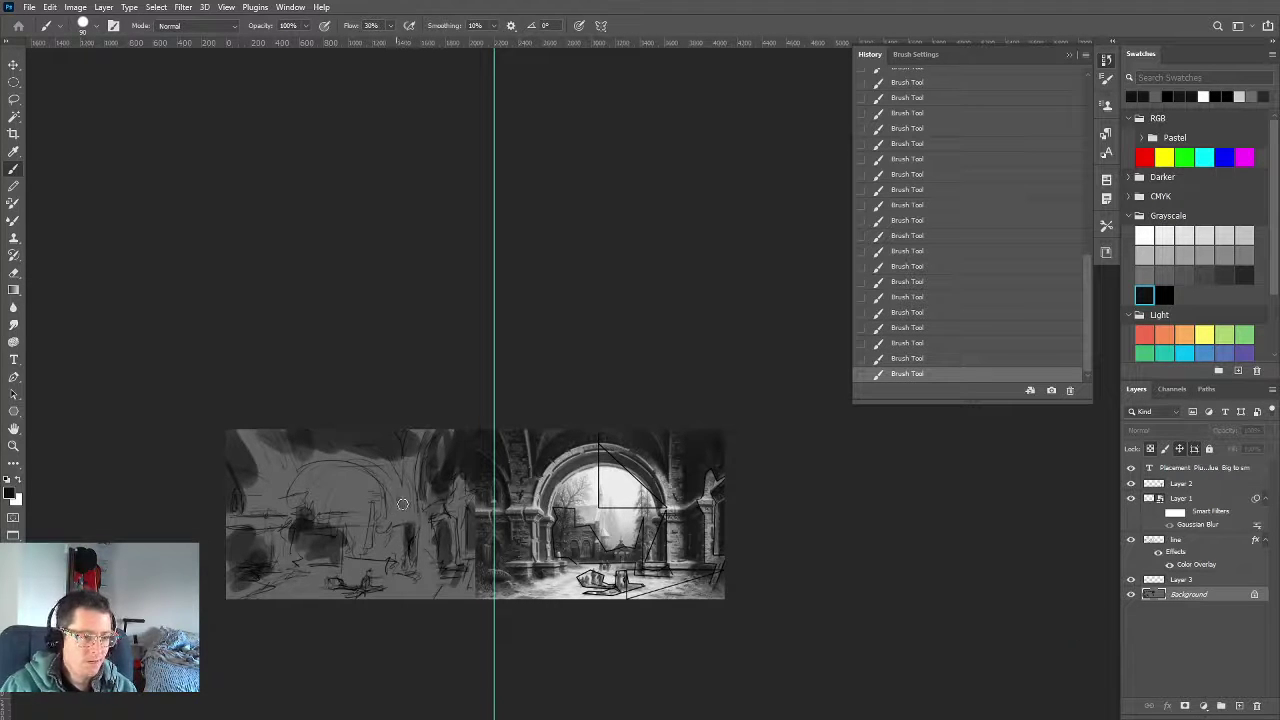
pyautogui.moveTo(396, 498)
pyautogui.mouseDown()
pyautogui.moveTo(346, 467)
pyautogui.moveTo(382, 468)
pyautogui.moveTo(314, 490)
pyautogui.moveTo(361, 459)
pyautogui.moveTo(301, 467)
pyautogui.moveTo(345, 457)
pyautogui.moveTo(302, 477)
pyautogui.moveTo(404, 486)
pyautogui.moveTo(413, 463)
pyautogui.moveTo(428, 471)
pyautogui.moveTo(406, 443)
pyautogui.mouseUp()
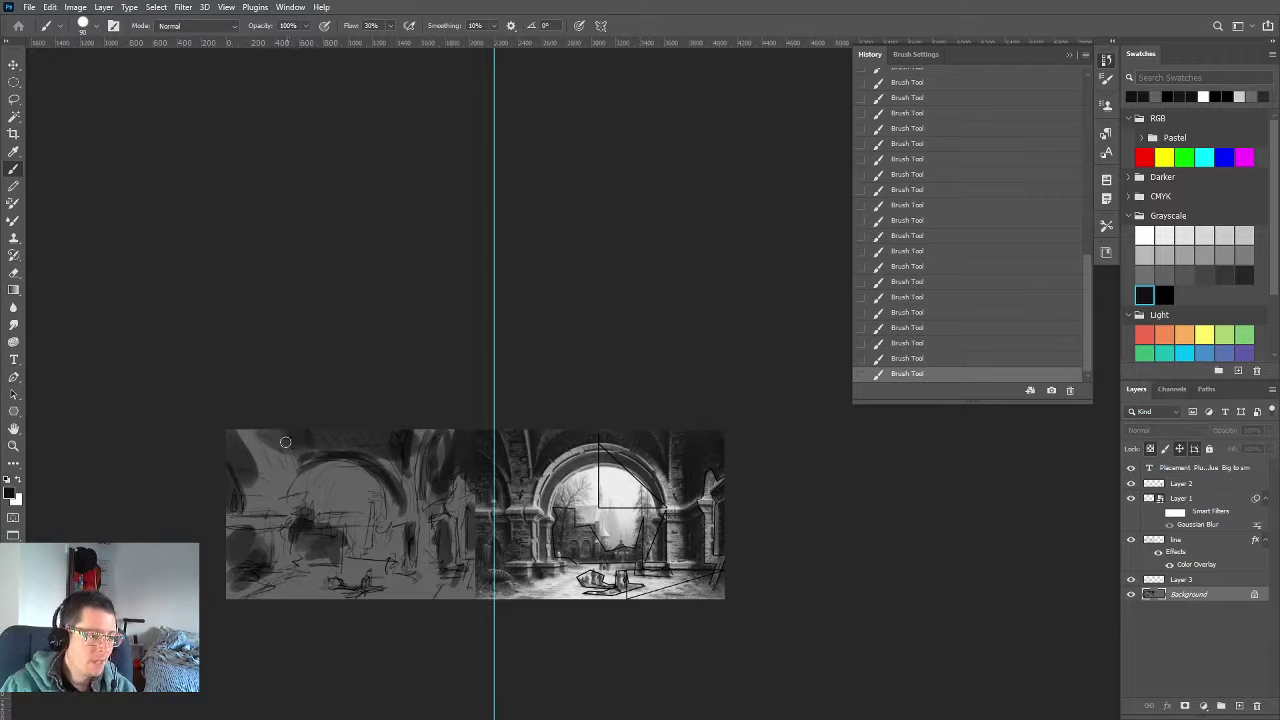
pyautogui.moveTo(285, 442)
pyautogui.mouseDown()
pyautogui.moveTo(261, 467)
pyautogui.moveTo(237, 426)
pyautogui.moveTo(255, 463)
pyautogui.moveTo(255, 450)
pyautogui.moveTo(258, 502)
pyautogui.moveTo(256, 467)
pyautogui.mouseUp()
# Add the dark background mass at the opening's right and refine the dark tree shapes at its left, reducing the brush to 60 px
pyautogui.press(']')
pyautogui.press(']')
pyautogui.press(']')
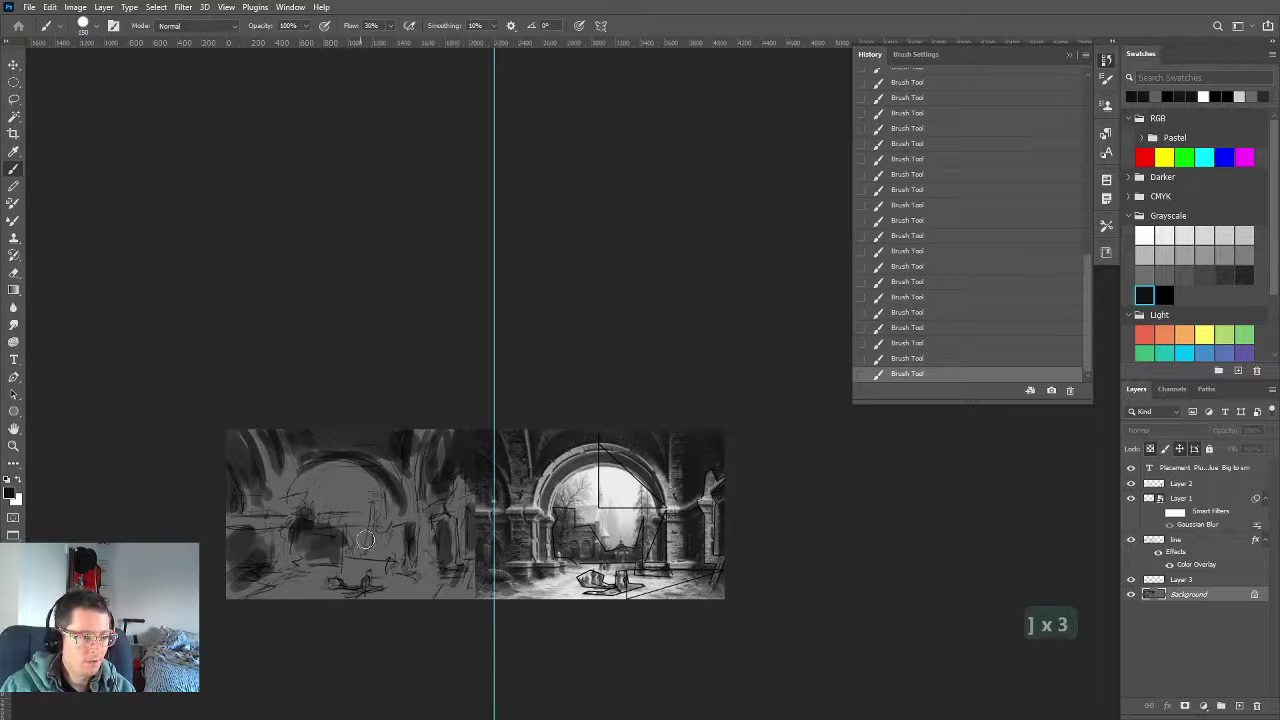
pyautogui.press('[')
pyautogui.press('[')
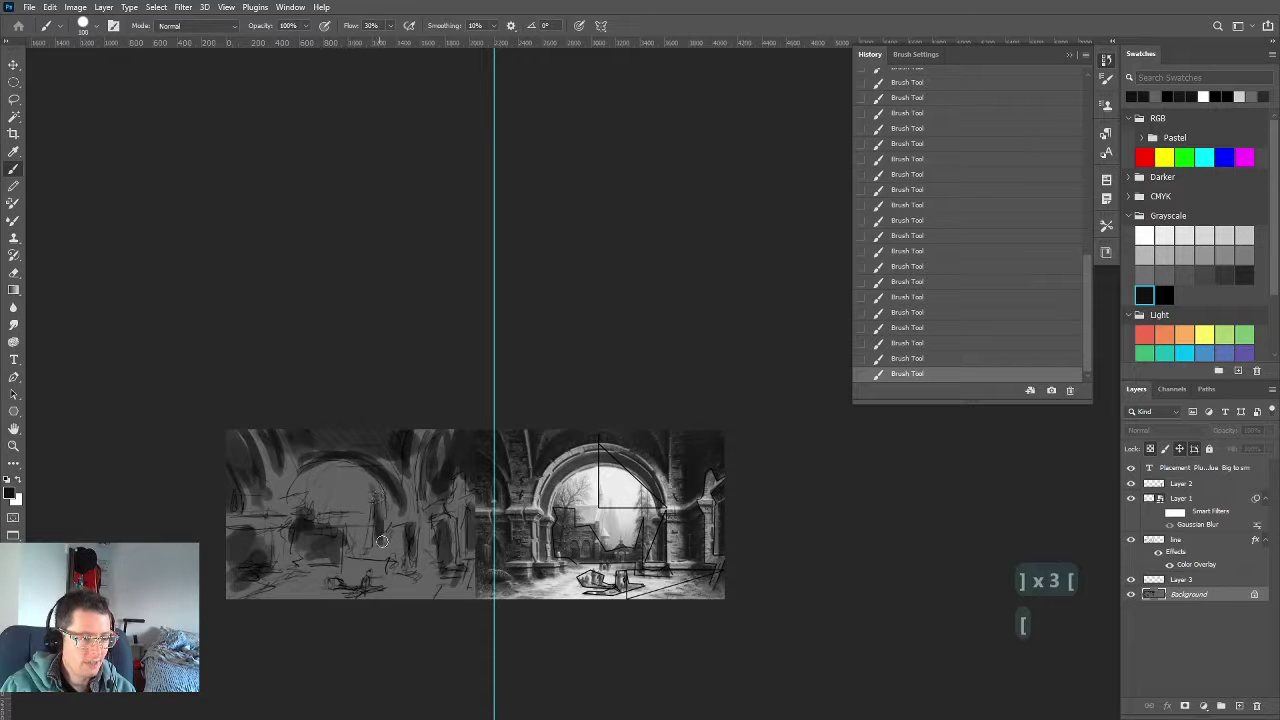
pyautogui.moveTo(382, 549)
pyautogui.mouseDown()
pyautogui.moveTo(379, 508)
pyautogui.moveTo(372, 538)
pyautogui.mouseUp()
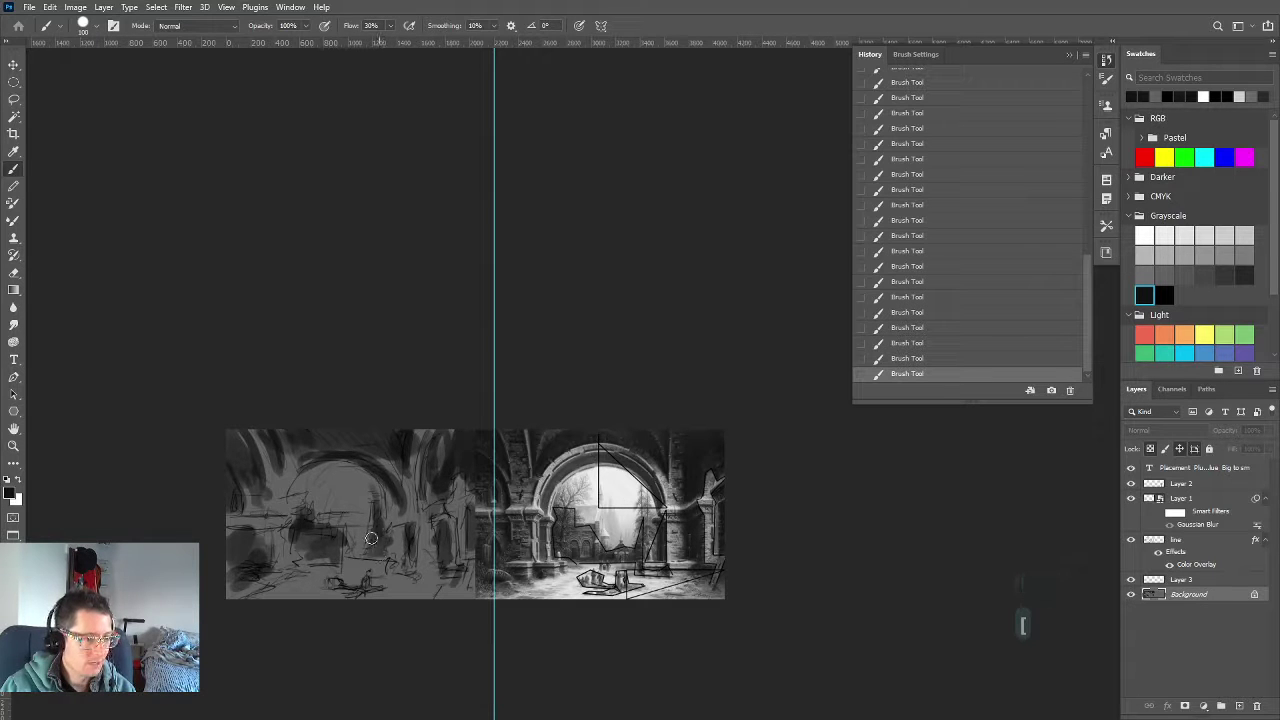
pyautogui.press('[')
pyautogui.press('[')
pyautogui.press('[')
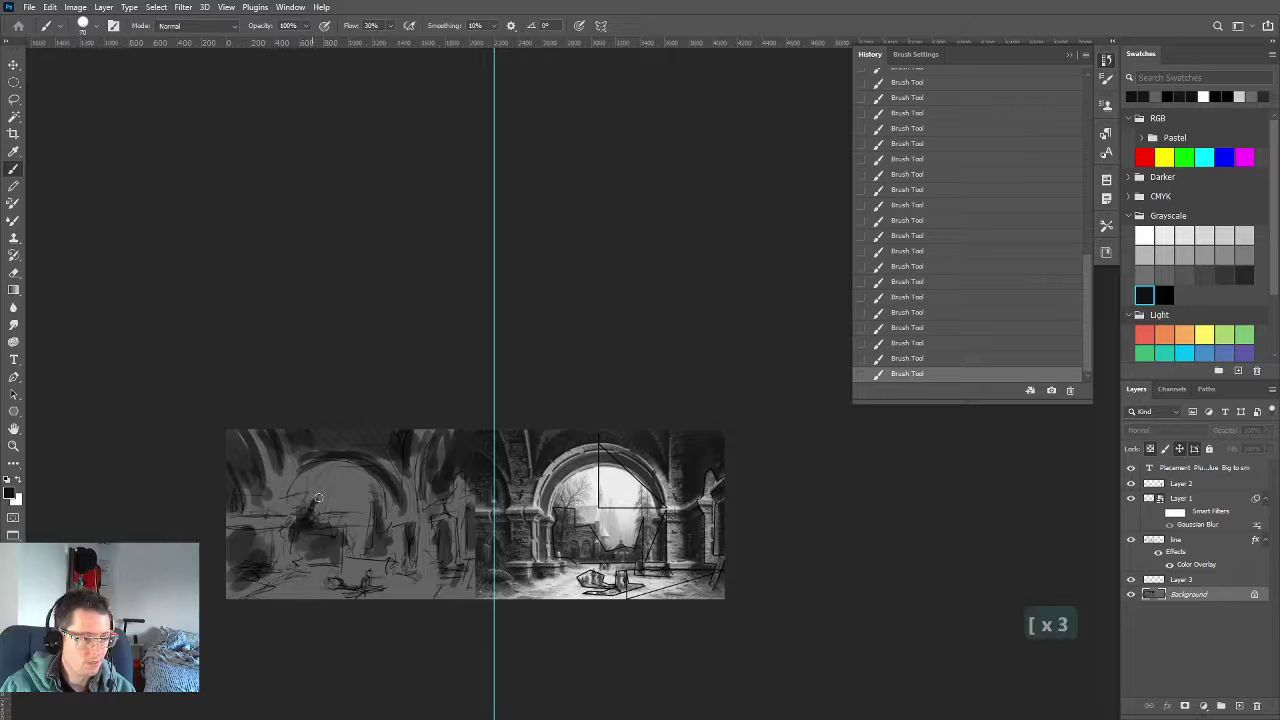
pyautogui.press('[')
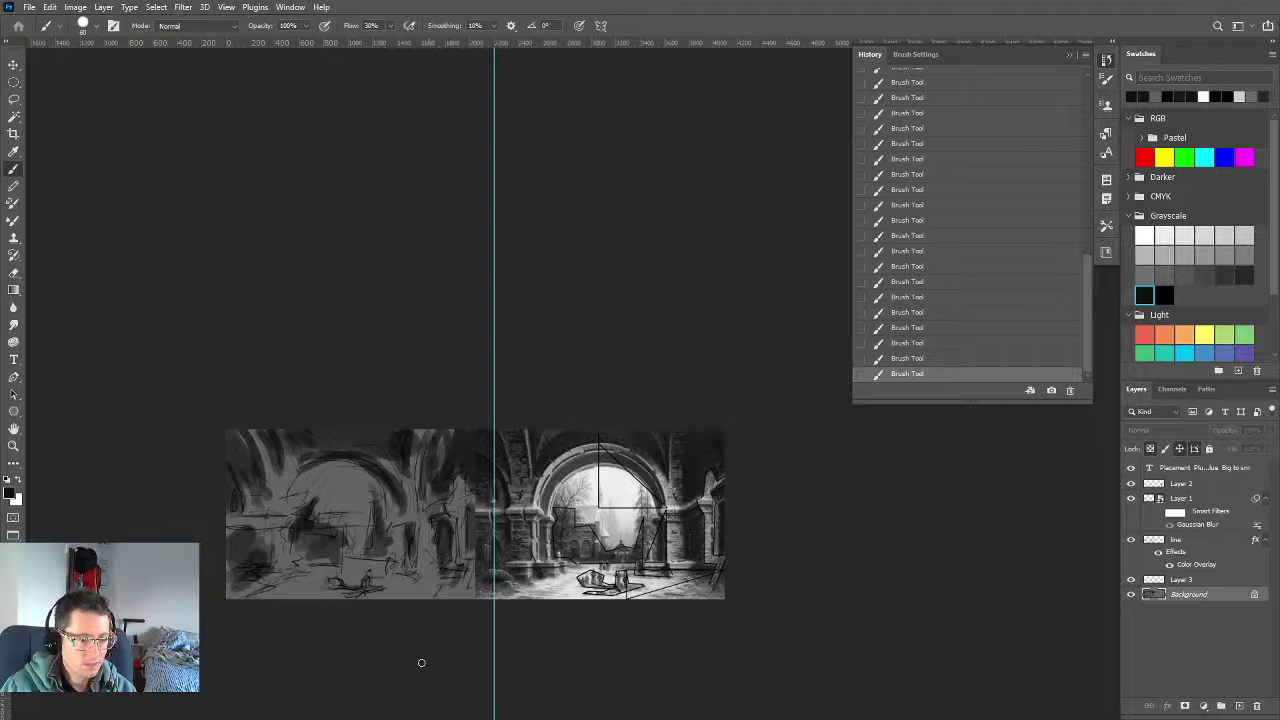
# Choose the white Grayscale swatch and paint a large bright glow in the sketched arch opening with an enlarged brush
pyautogui.click(1144, 236)
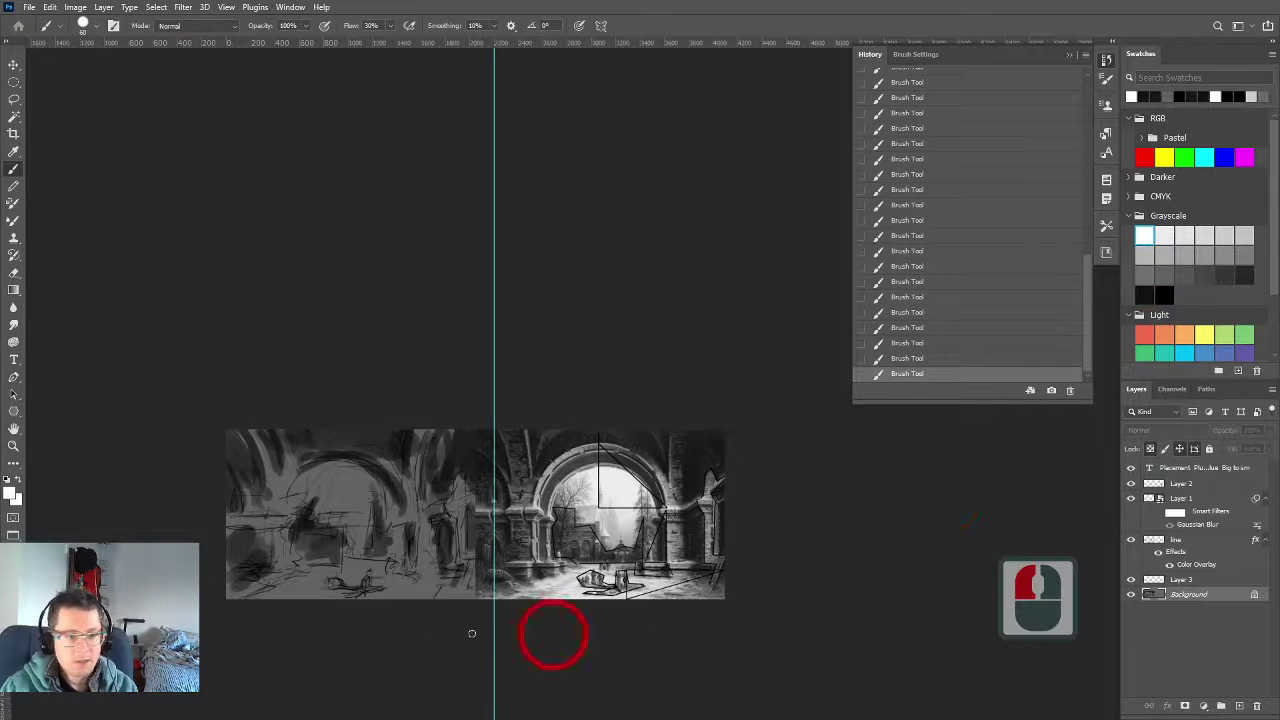
pyautogui.press(']')
pyautogui.press(']')
pyautogui.press(']')
pyautogui.press(']')
pyautogui.press(']')
pyautogui.press(']')
pyautogui.press(']')
pyautogui.press(']')
pyautogui.press(']')
pyautogui.press(']')
pyautogui.moveTo(329, 486)
pyautogui.mouseDown()
pyautogui.moveTo(340, 500)
pyautogui.moveTo(335, 485)
pyautogui.mouseUp()
# Paint a bright white edge along the inside of the arch's right and upper curve with a 60 px brush
pyautogui.press('[')
pyautogui.press('[')
pyautogui.press('[')
pyautogui.press('[')
pyautogui.press('[')
pyautogui.press('[')
pyautogui.press('[')
pyautogui.press('[')
pyautogui.press('[')
pyautogui.press('[')
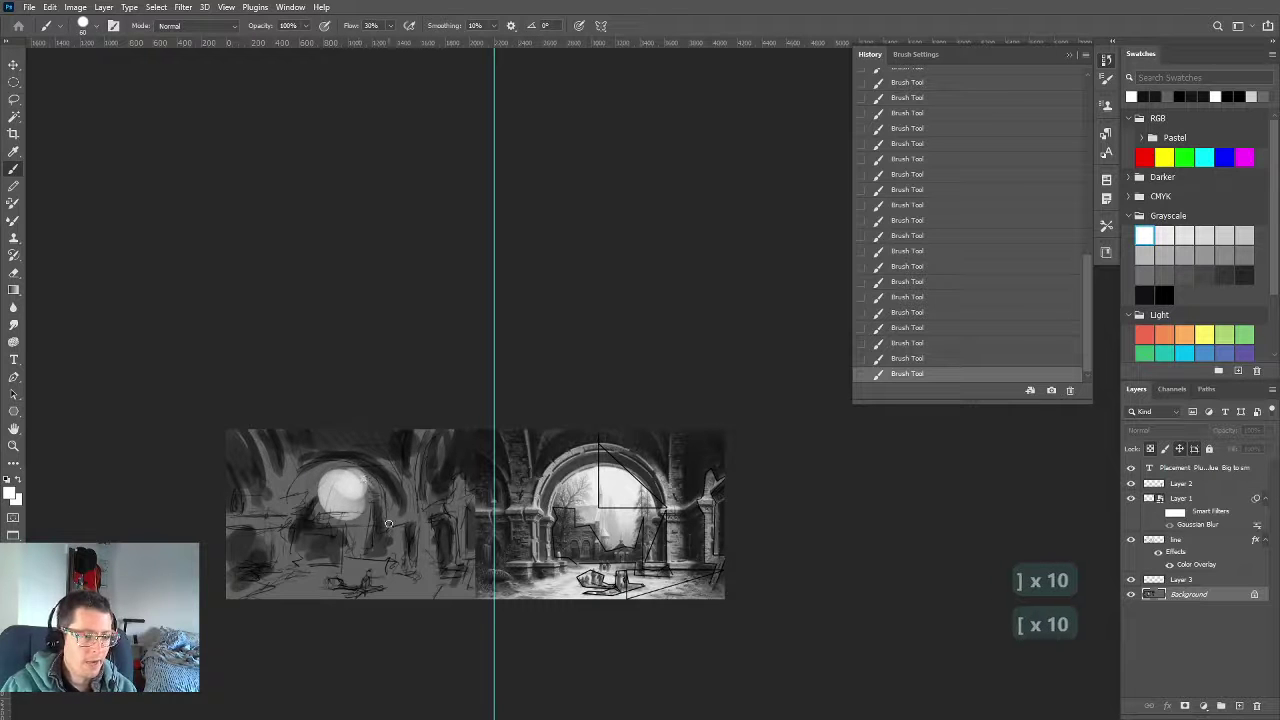
pyautogui.moveTo(385, 512)
pyautogui.mouseDown()
pyautogui.moveTo(367, 474)
pyautogui.moveTo(385, 509)
pyautogui.moveTo(353, 474)
pyautogui.moveTo(332, 477)
pyautogui.moveTo(316, 477)
pyautogui.mouseUp()
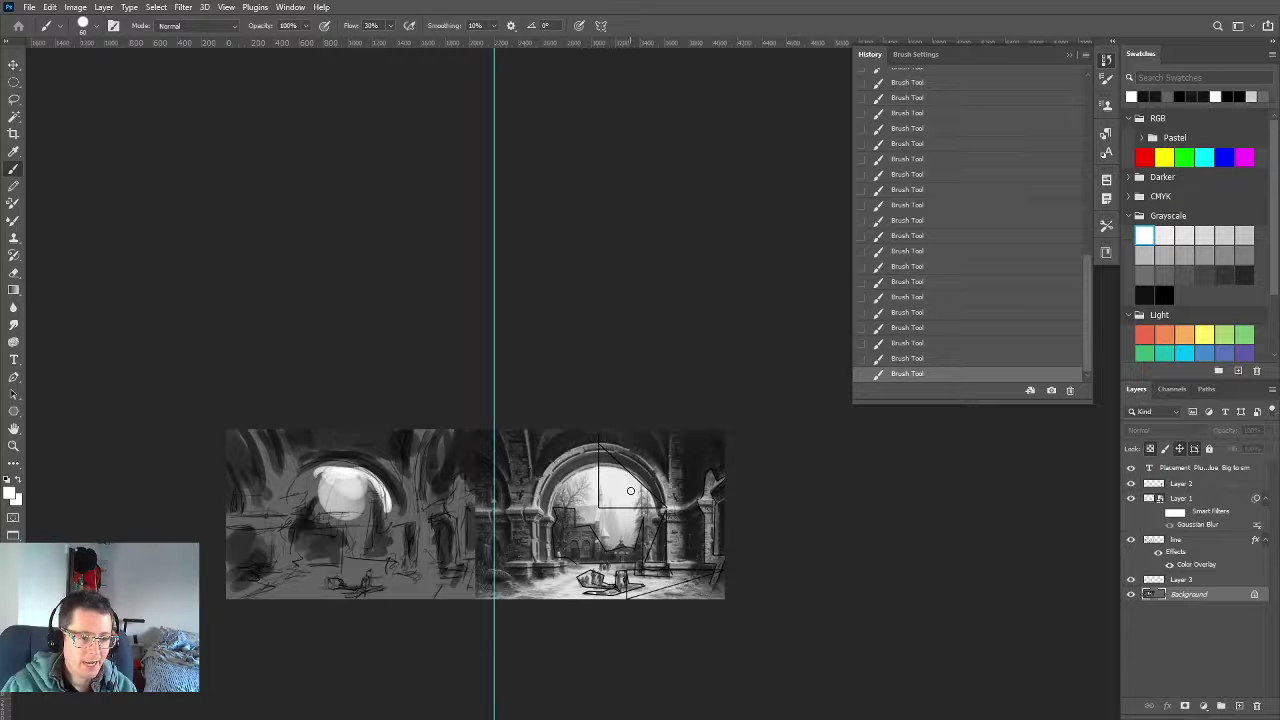
# Sample the light gray of the sky and extend it down through the arch opening with a 90 px brush
pyautogui.press('Menu')
pyautogui.press('ctrl')
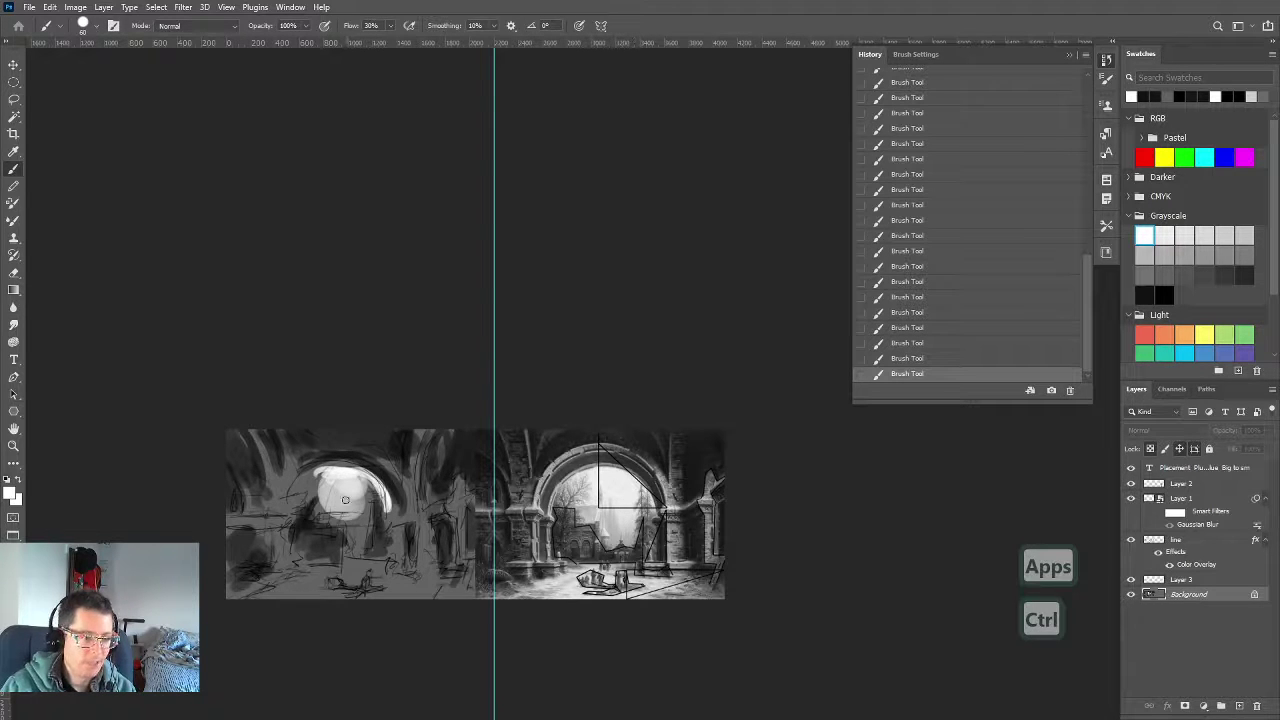
pyautogui.press(']')
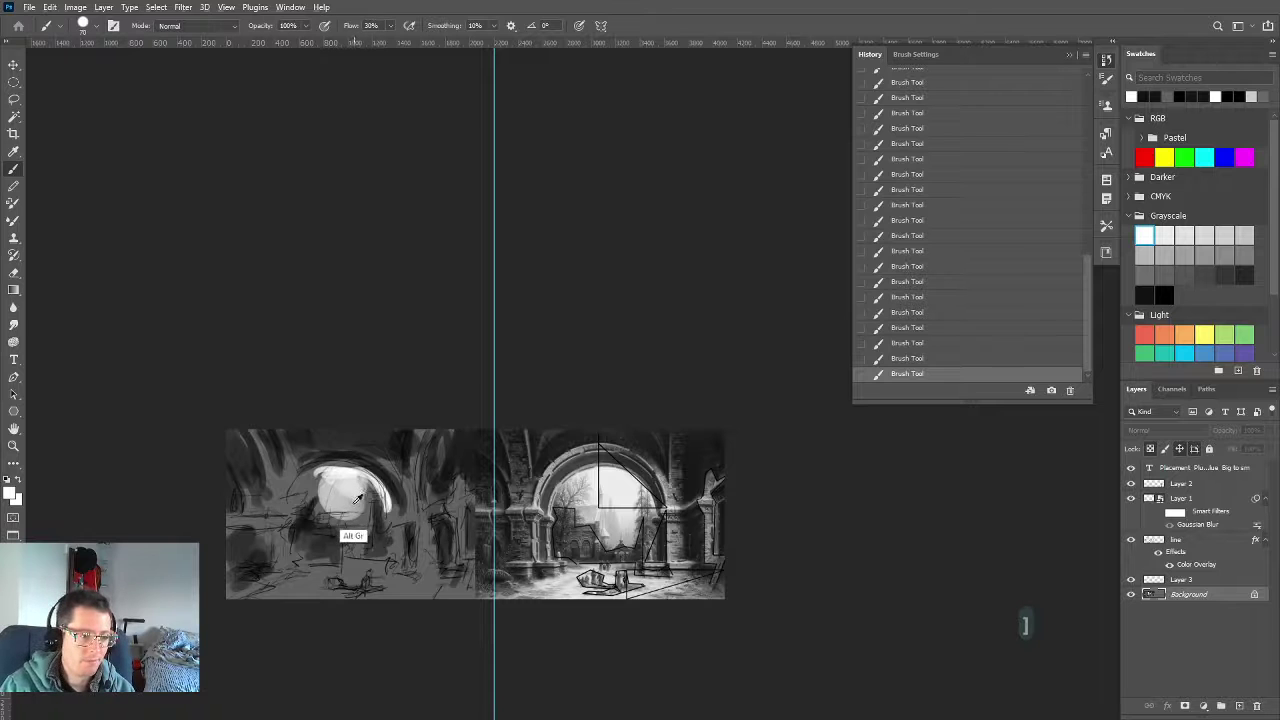
pyautogui.keyDown('alt'); pyautogui.rightClick(347, 507); pyautogui.keyUp('alt')
pyautogui.press(']')
pyautogui.press(']')
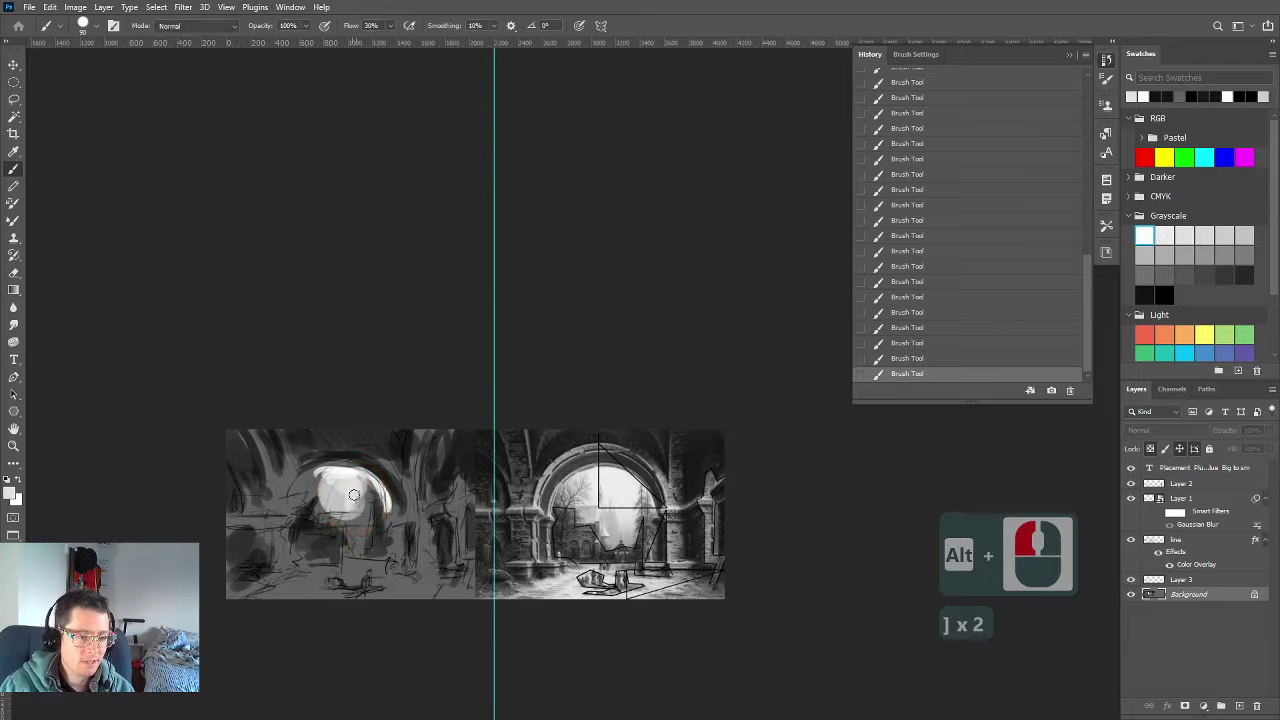
pyautogui.moveTo(356, 528); pyautogui.dragTo(359, 531)
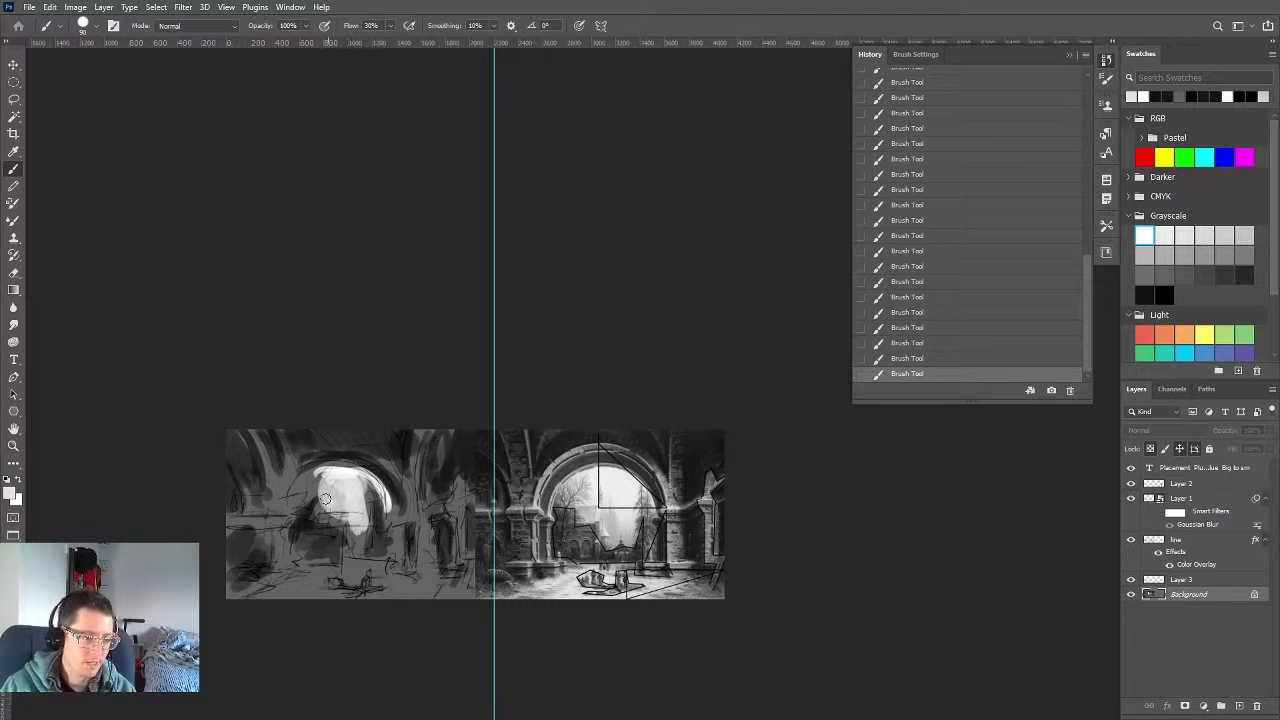
# Paint a light outer rim along the top and left curve of the sketched arch with a 50 px brush, enlarging it to 70 px
pyautogui.press('[')
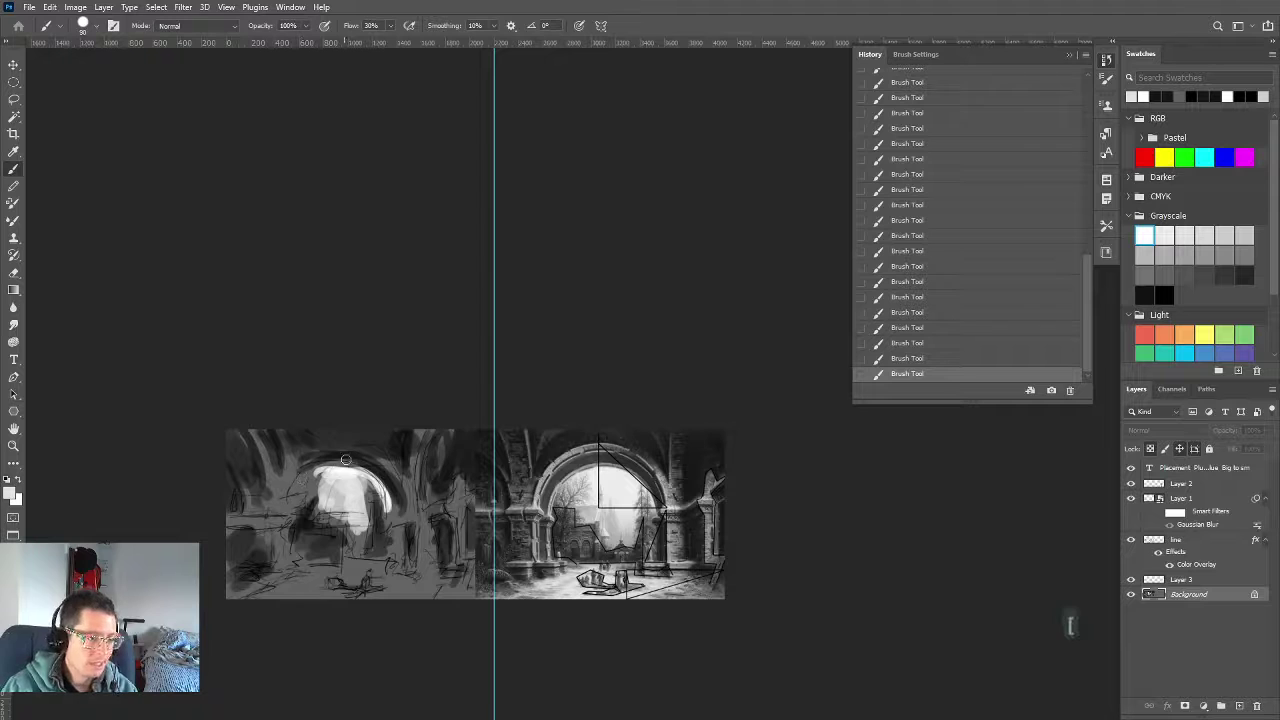
pyautogui.press('[')
pyautogui.press('[')
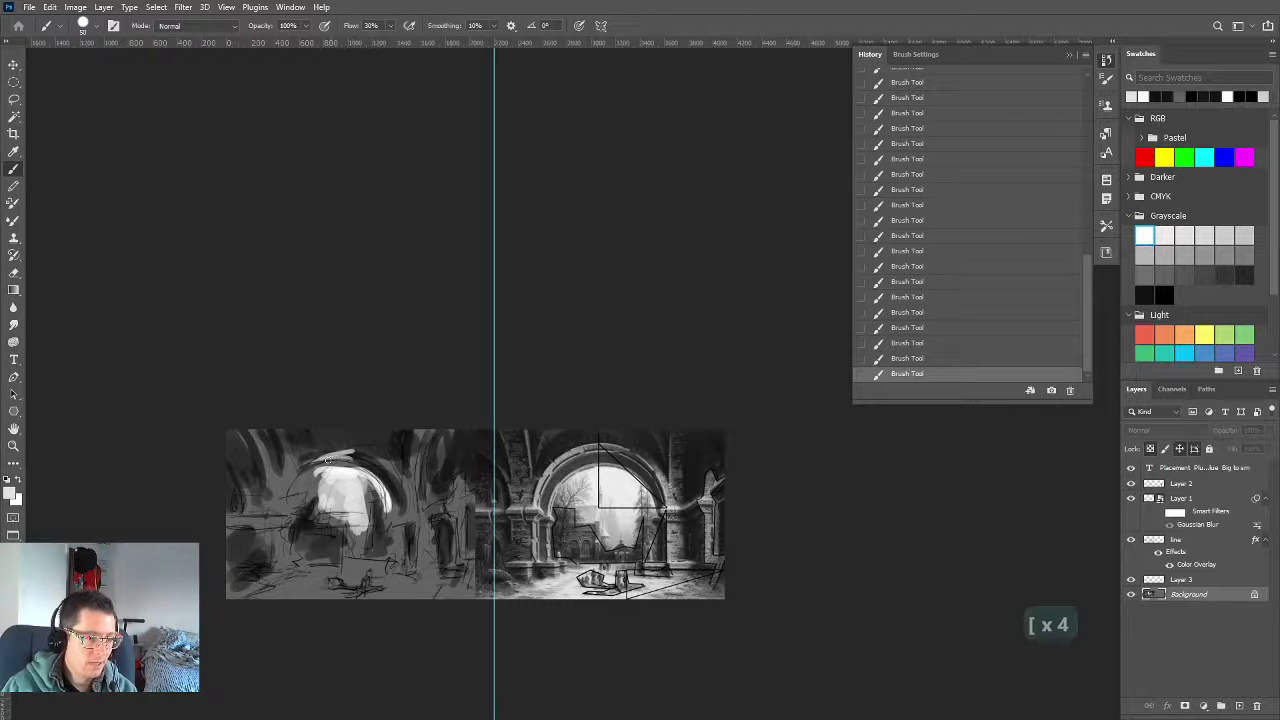
pyautogui.press(']')
pyautogui.press(']')
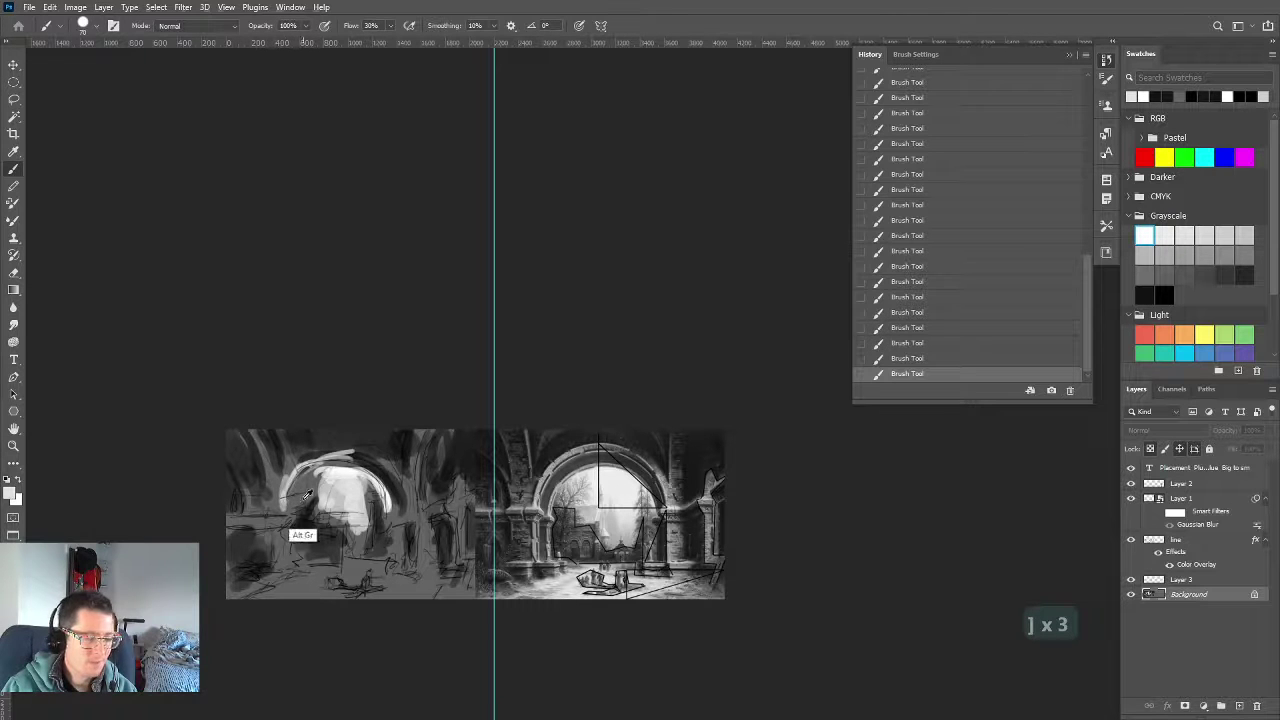
# Sample the light gray of the arch opening and paint vertical highlights on the column right of the arch with a 70 px brush
pyautogui.press('Menu')
pyautogui.keyDown('alt'); pyautogui.rightClick(329, 494); pyautogui.keyUp('alt')
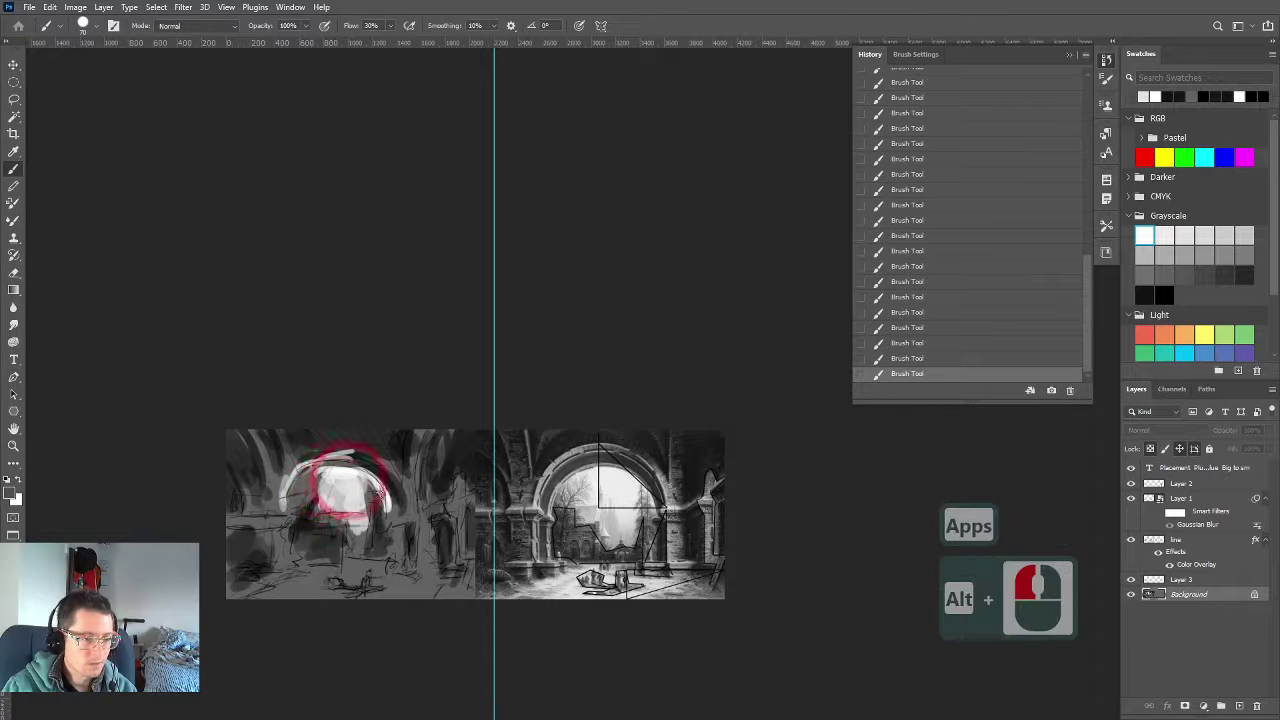
pyautogui.click(335, 490)
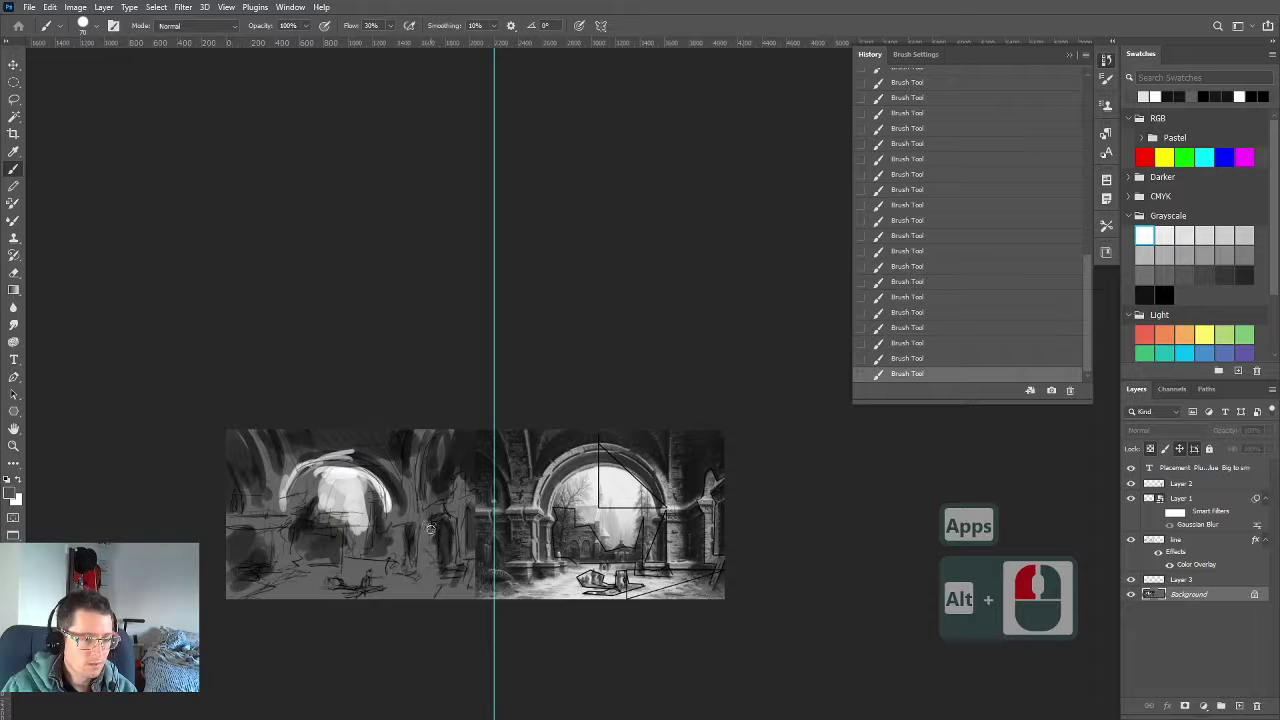
pyautogui.keyDown('alt'); pyautogui.click(361, 504); pyautogui.keyUp('alt')
pyautogui.moveTo(423, 522); pyautogui.dragTo(419, 556)
pyautogui.moveTo(416, 500); pyautogui.dragTo(415, 564)
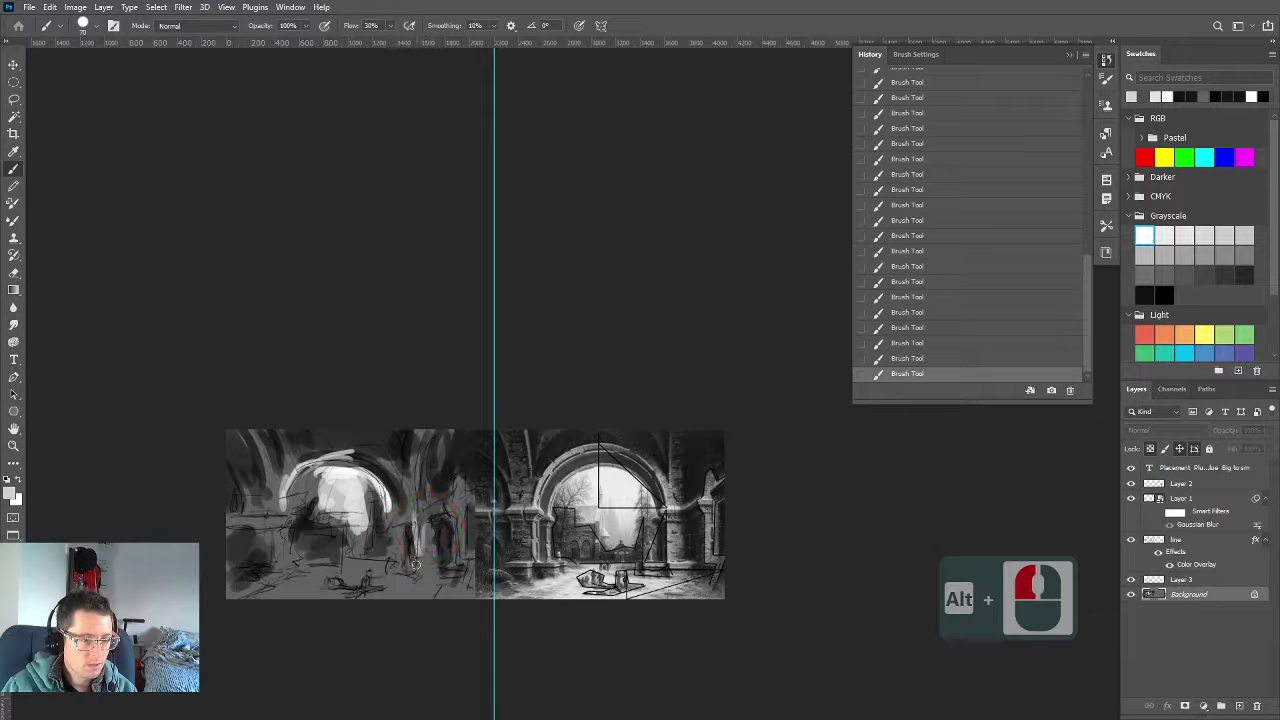
# Reduce the brush to 50 px and paint the light standing figure at the sketch's right edge
pyautogui.press('[')
pyautogui.press('[')
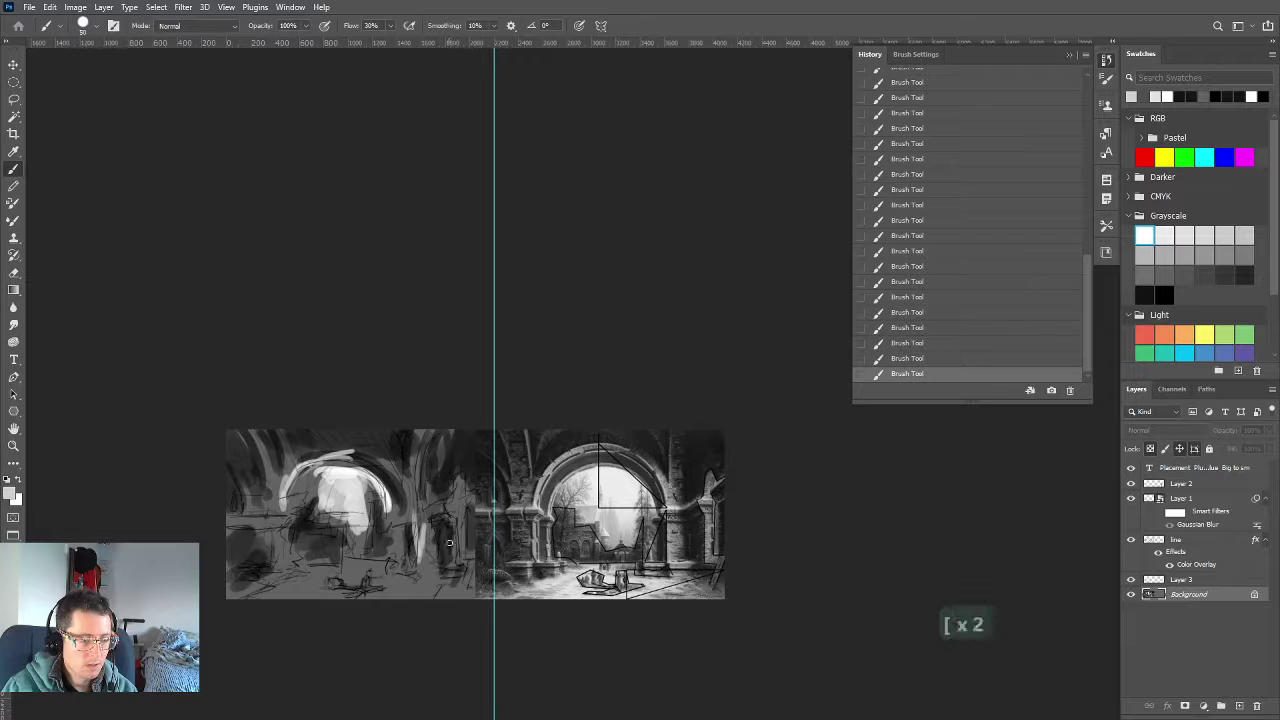
pyautogui.moveTo(452, 556); pyautogui.dragTo(468, 495)
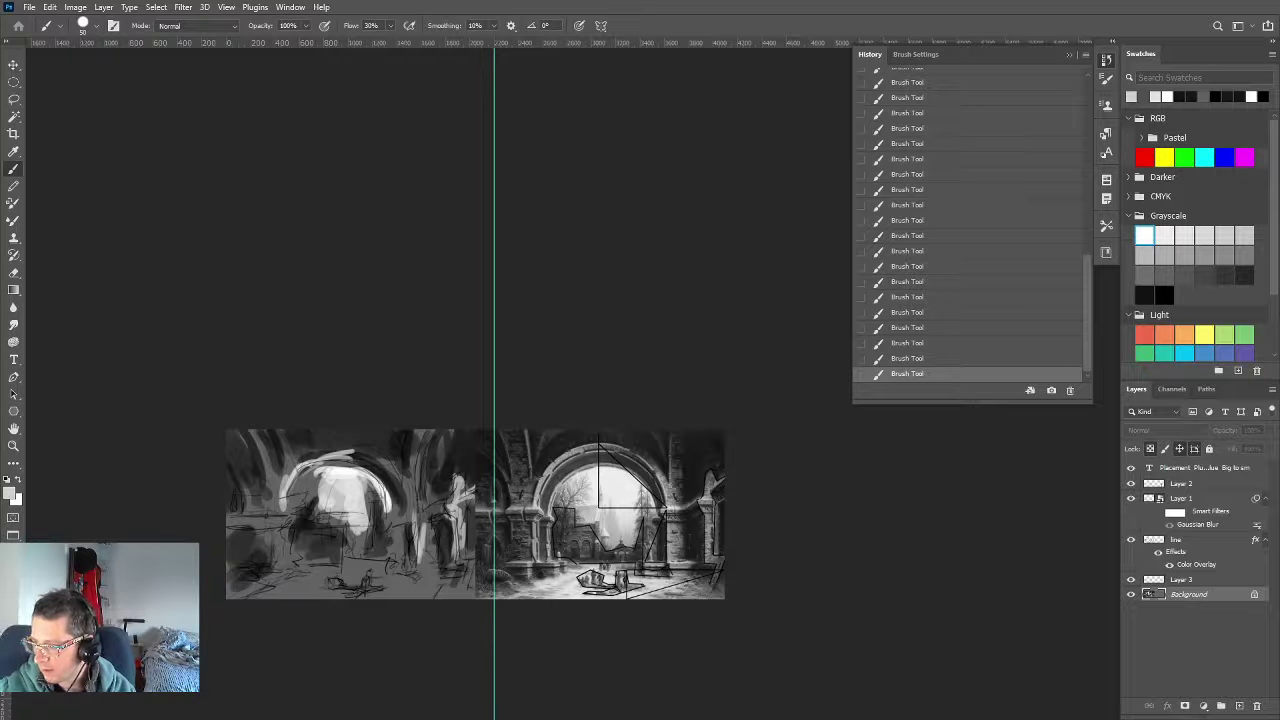
pyautogui.click(258, 498)
pyautogui.click(1060, 465)
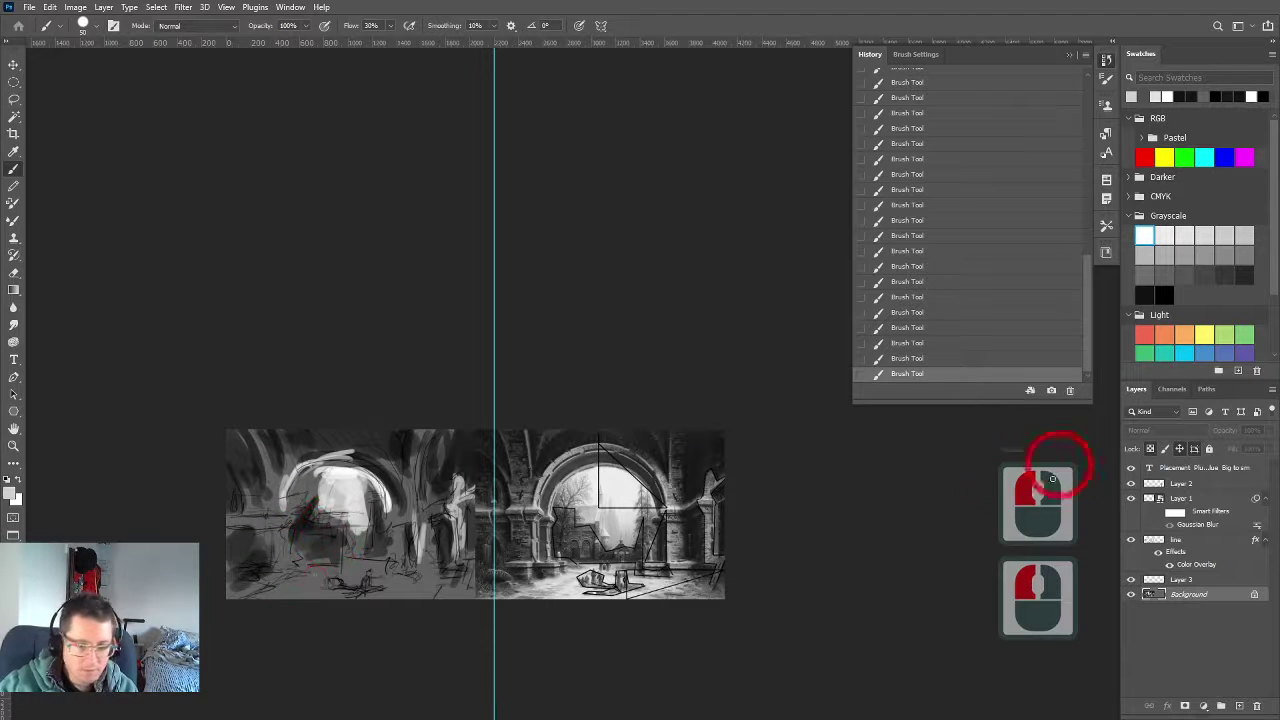
pyautogui.hotkey('ctrl', 'z')
pyautogui.hotkey('ctrl', 'z')
# Paint broad light gray strokes across the foreground floor, enlarging the brush to 125 px
pyautogui.moveTo(411, 573)
pyautogui.mouseDown()
pyautogui.moveTo(428, 578)
pyautogui.moveTo(390, 599)
pyautogui.moveTo(424, 599)
pyautogui.mouseUp()
pyautogui.press(']')
pyautogui.press(']')
pyautogui.press(']')
pyautogui.press(']')
pyautogui.press(']')
pyautogui.press(']')
pyautogui.press(']')
pyautogui.press(']')
pyautogui.press(']')
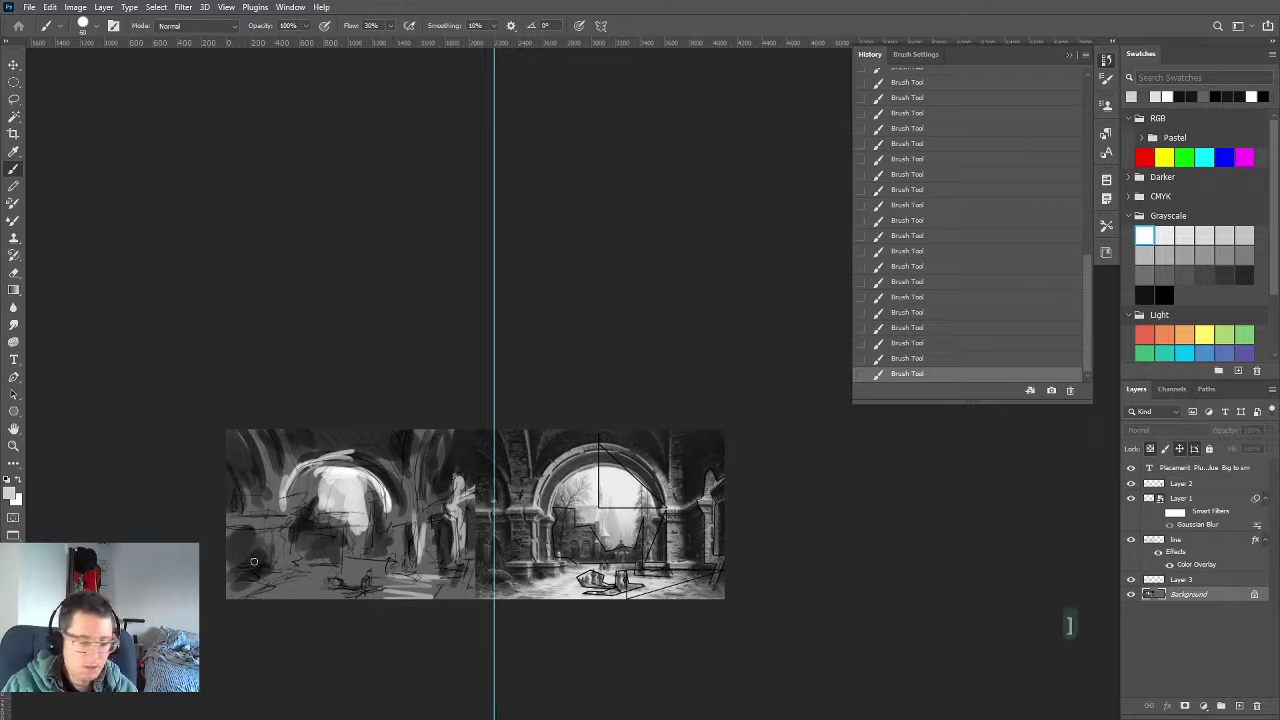
pyautogui.press('[')
pyautogui.press('[')
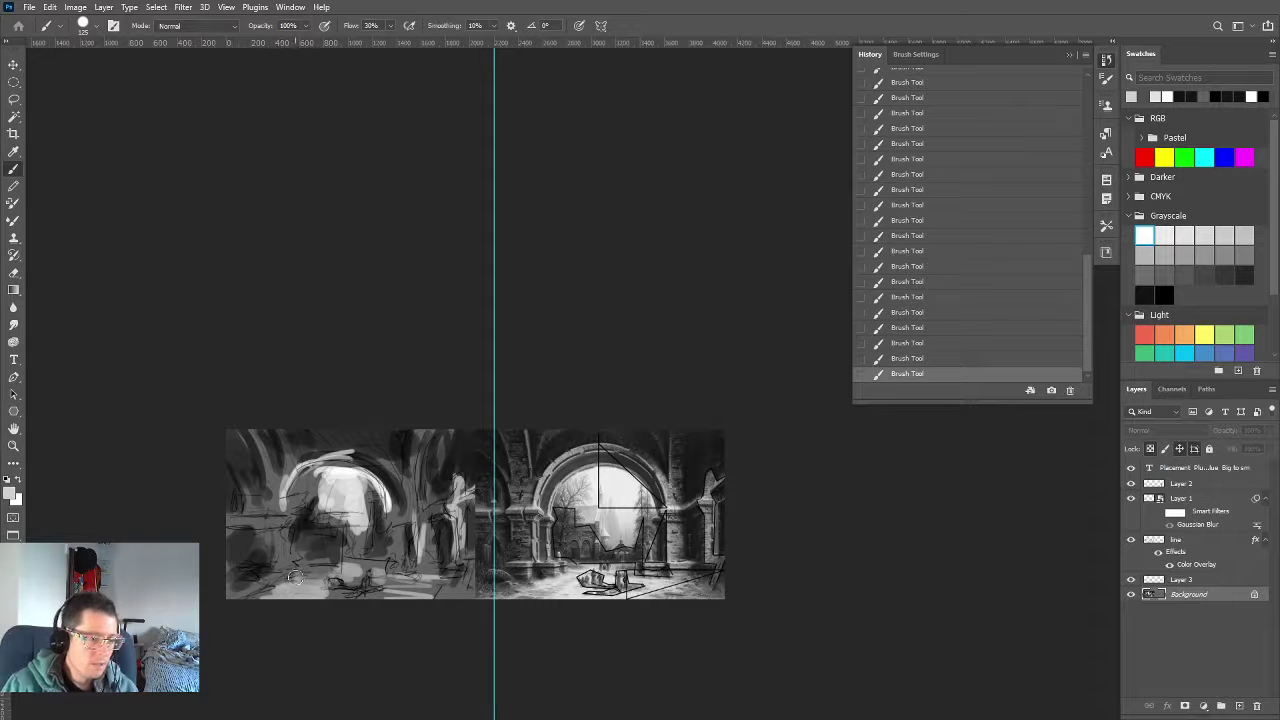
# Reduce the brush to 70 px and paint the light low pillars and ledge left of the arch opening
pyautogui.press('[')
pyautogui.press('[')
pyautogui.press('[')
pyautogui.press('[')
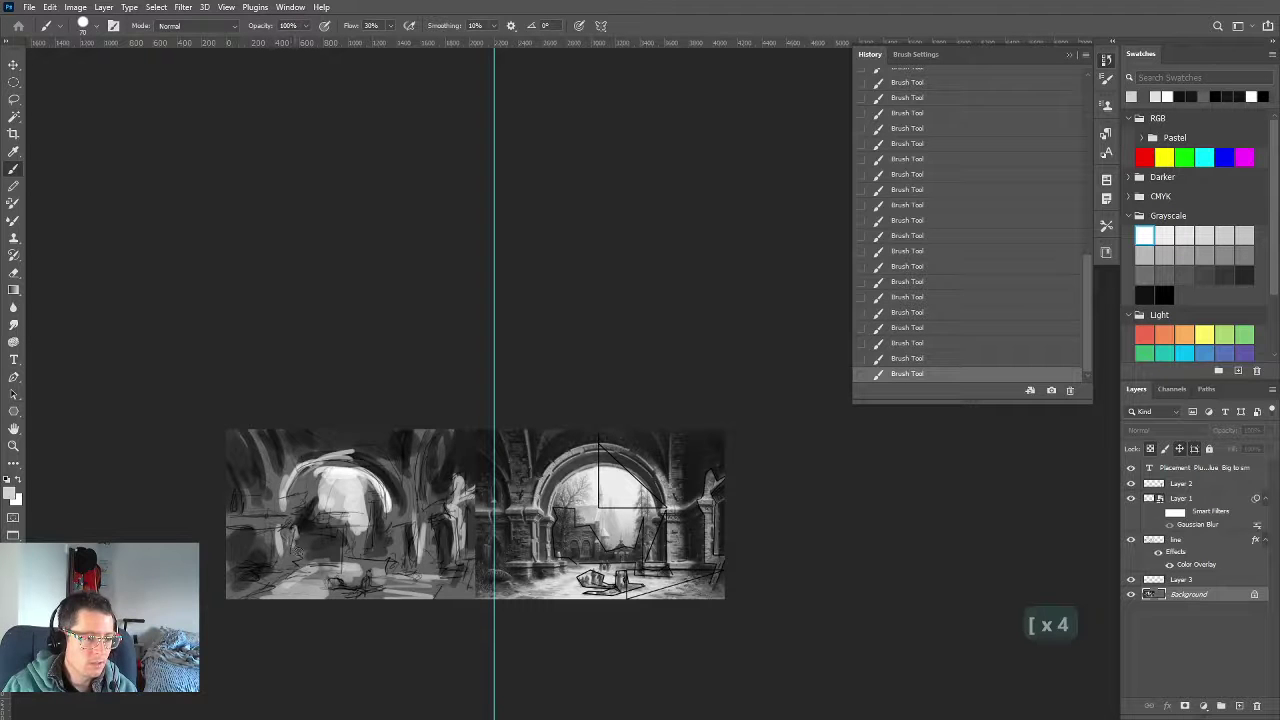
pyautogui.moveTo(299, 558); pyautogui.dragTo(255, 563)
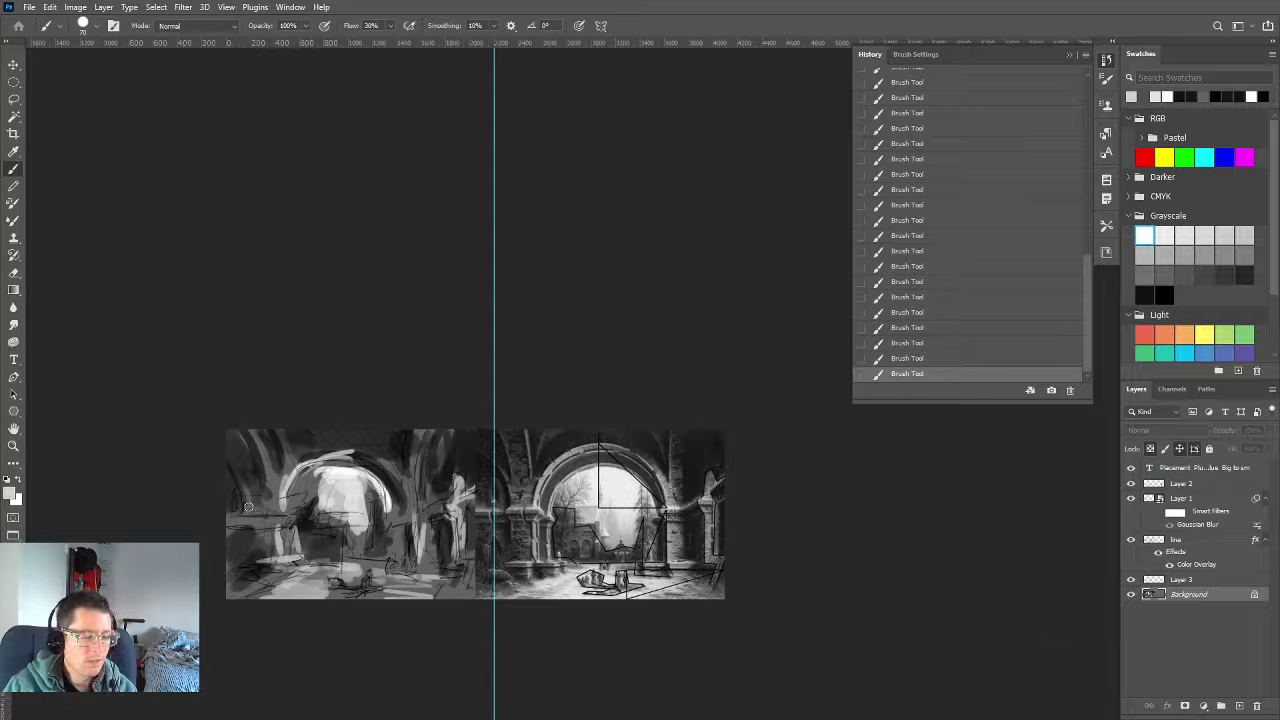
# Compare the painting's overall light and dark pattern with the reference at thumbnail size
pyautogui.scroll(-19, 248, 507)
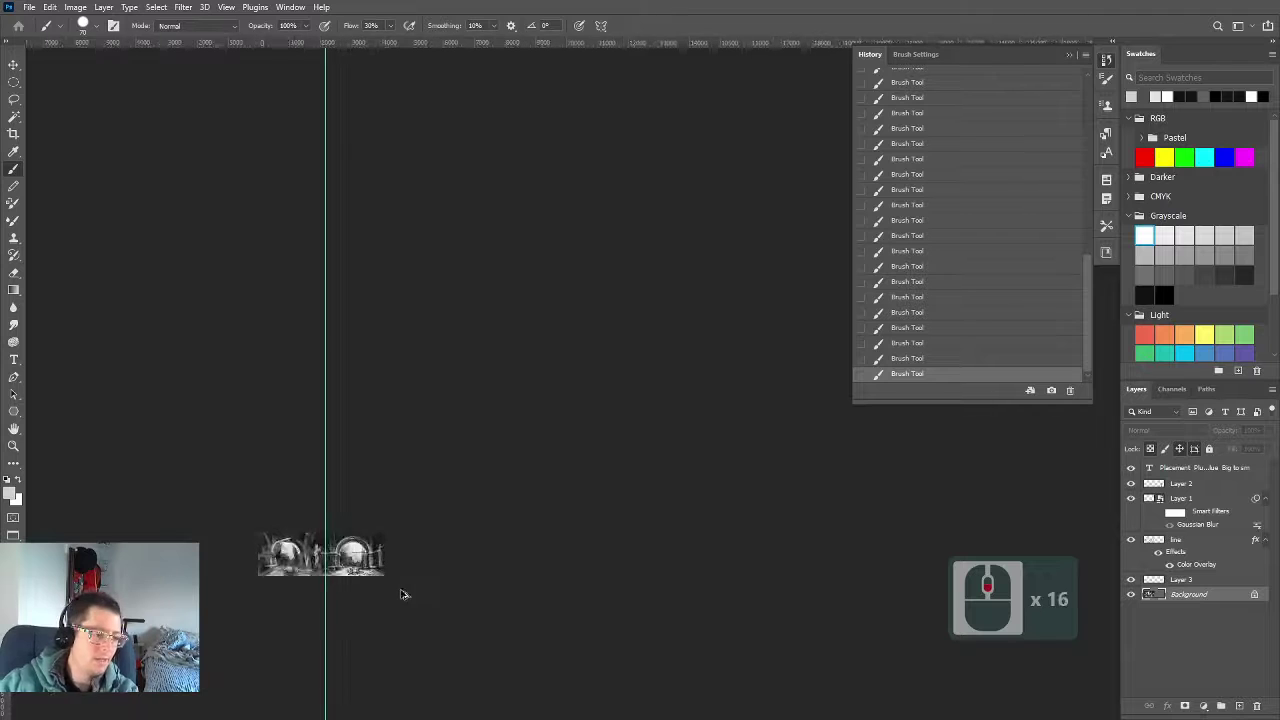
pyautogui.scroll(-3, 395, 596)
pyautogui.scroll(2, 281, 583)
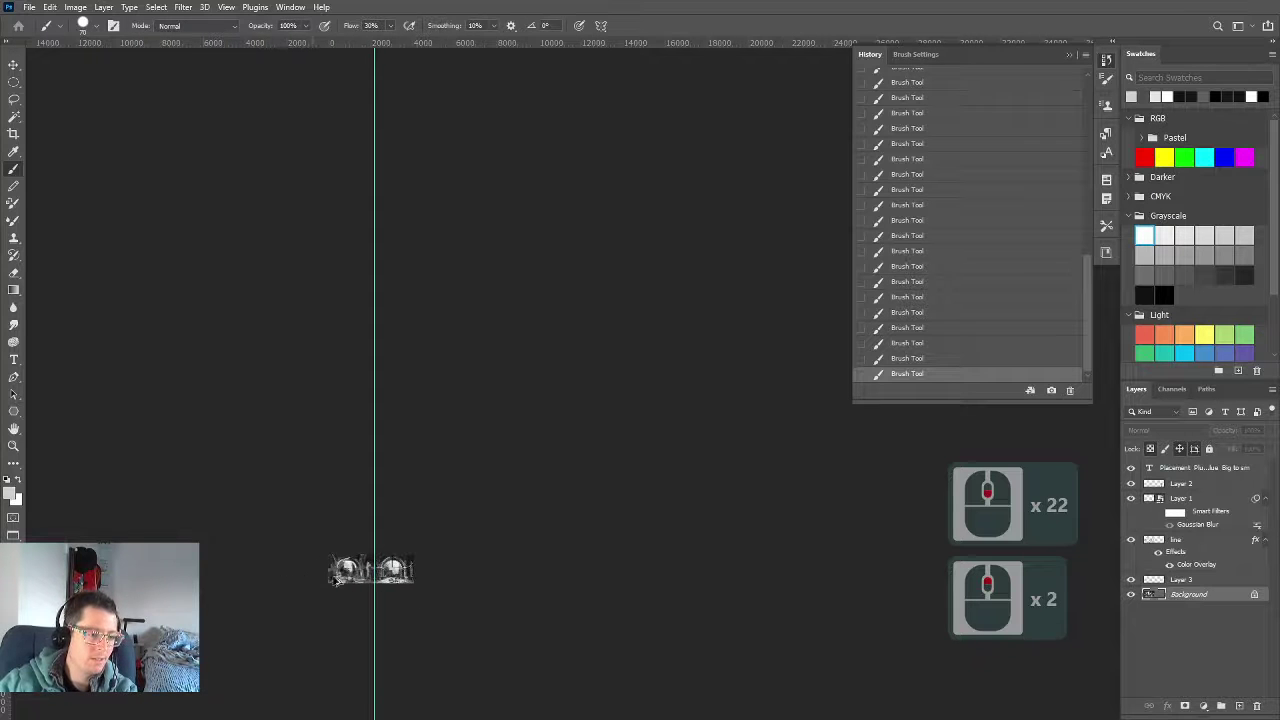
pyautogui.press('space')
pyautogui.moveTo(541, 557)
pyautogui.mouseDown()
pyautogui.moveTo(680, 538)
pyautogui.moveTo(687, 522)
pyautogui.mouseUp()
pyautogui.scroll(1, 605, 557)
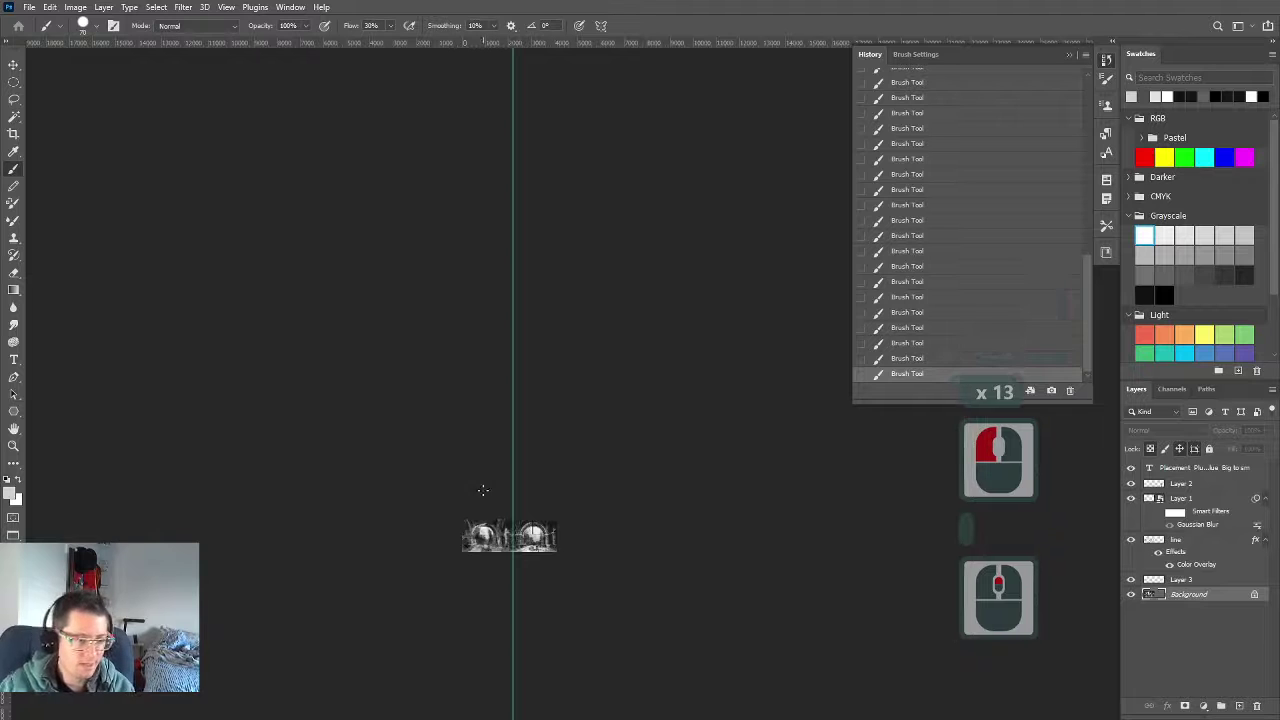
pyautogui.scroll(20, 542, 527)
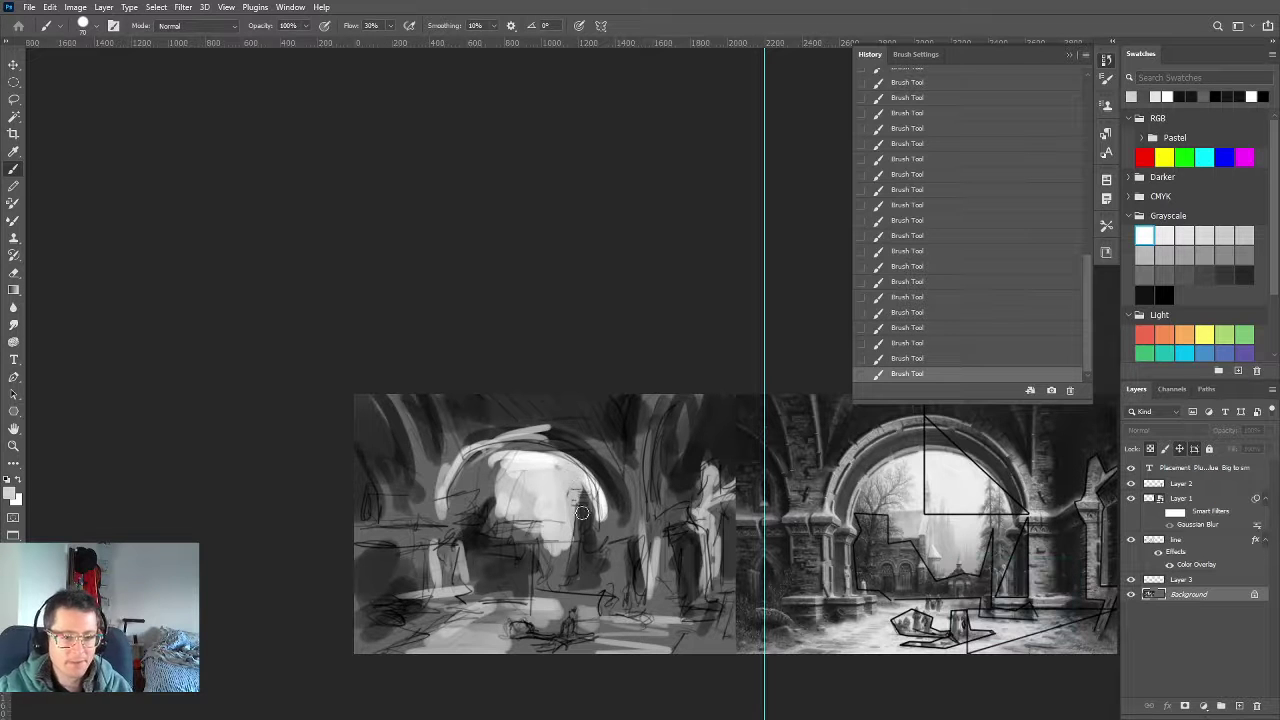
# Reduce the brush to 45 px and add a light stroke to the left part of the foreground floor
pyautogui.moveTo(596, 492)
pyautogui.mouseDown()
pyautogui.moveTo(561, 509)
pyautogui.moveTo(584, 517)
pyautogui.mouseUp()
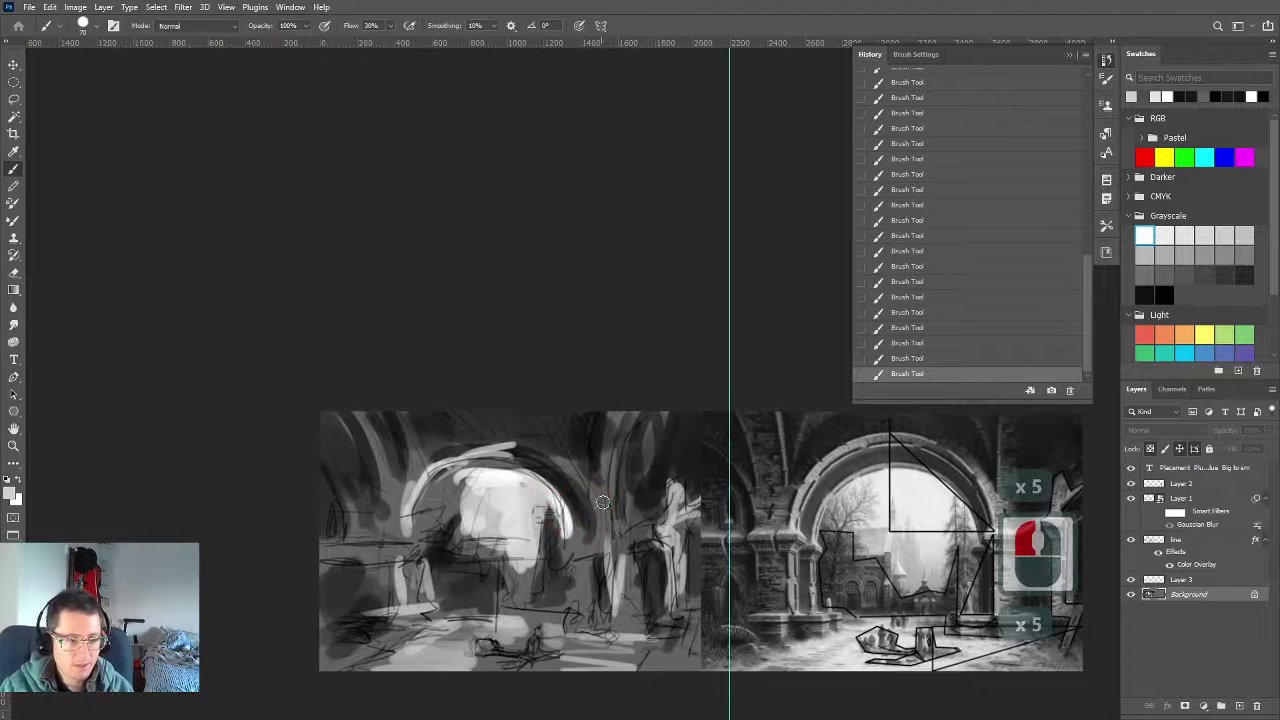
pyautogui.press('[')
pyautogui.press('[')
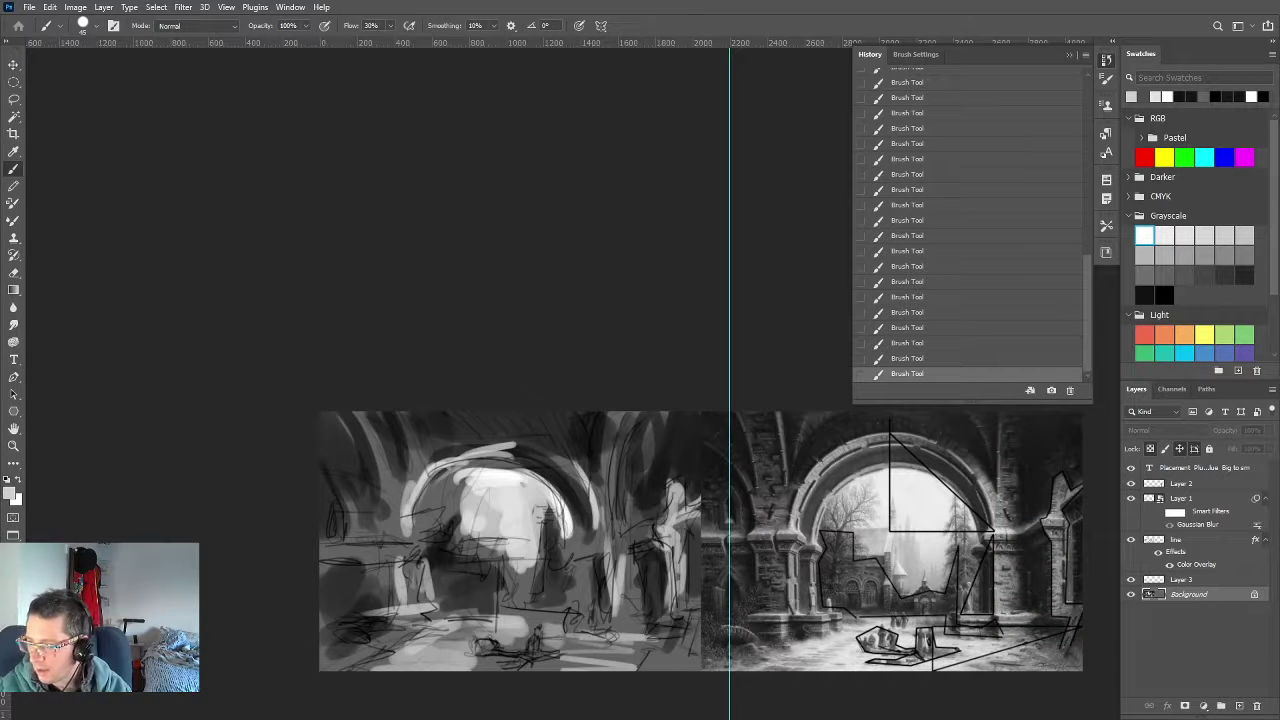
pyautogui.moveTo(388, 652); pyautogui.dragTo(466, 646)
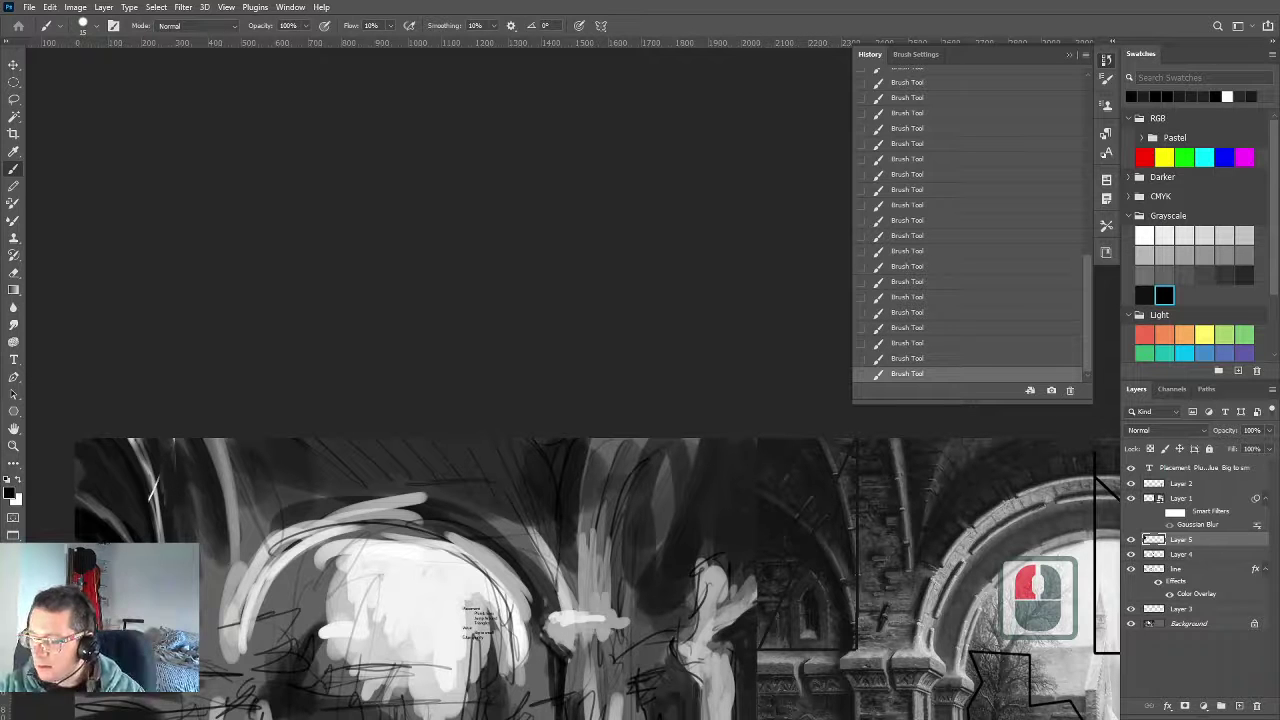
# Examine the white-outlined dark niche at the painting's left edge up close and within the whole composition
pyautogui.moveTo(396, 394)
pyautogui.mouseDown()
pyautogui.moveTo(589, 291)
pyautogui.moveTo(558, 316)
pyautogui.mouseUp()
pyautogui.moveTo(277, 468); pyautogui.dragTo(295, 484)
pyautogui.scroll(2, 348, 518)
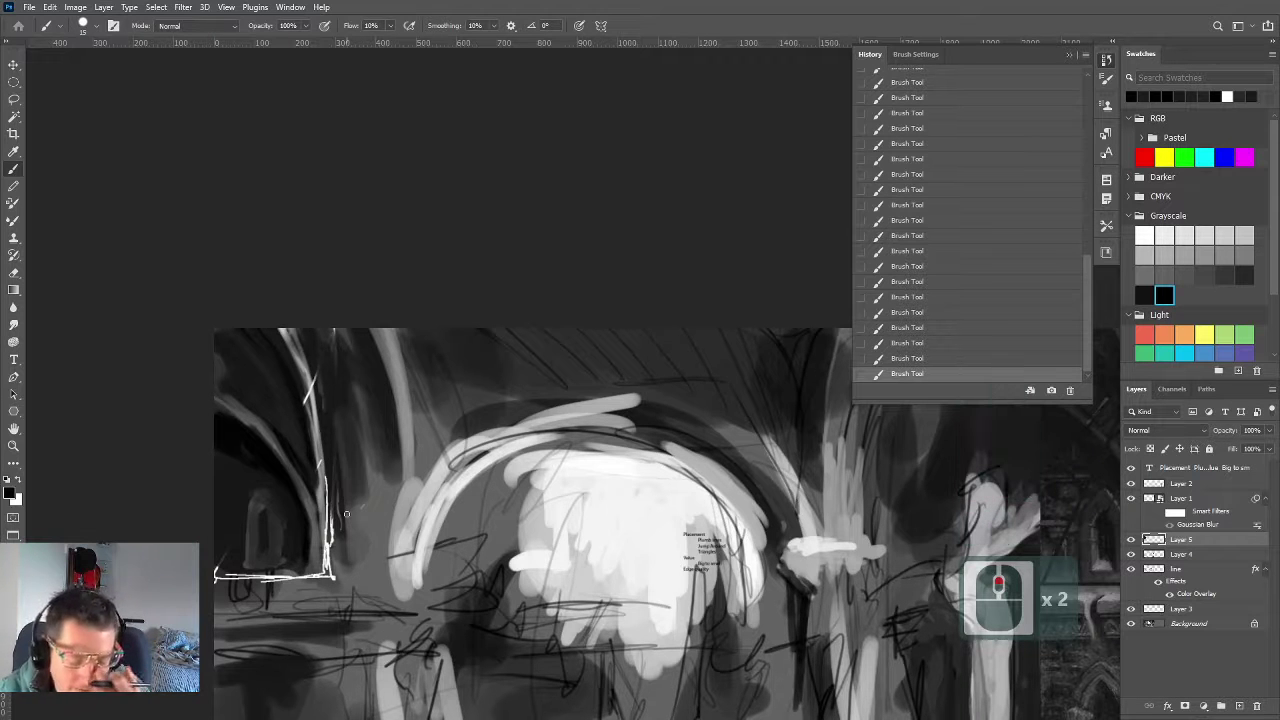
pyautogui.scroll(3, 263, 492)
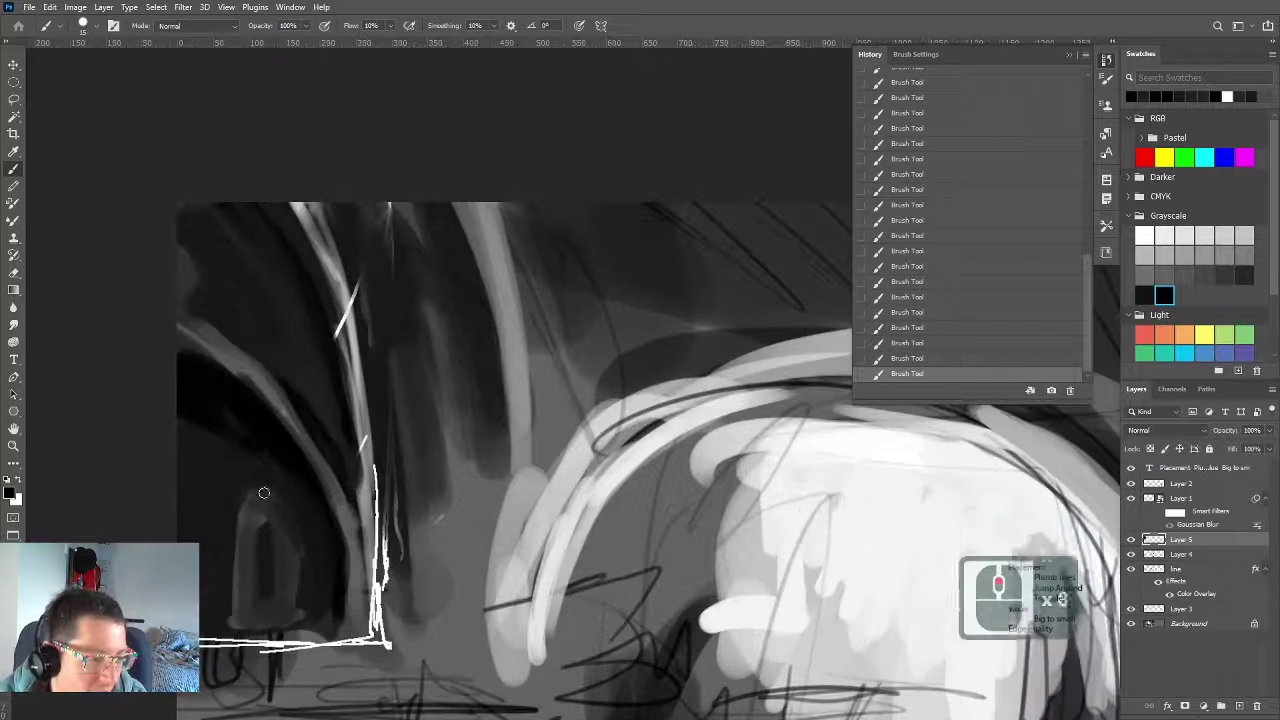
pyautogui.moveTo(408, 508); pyautogui.dragTo(489, 526)
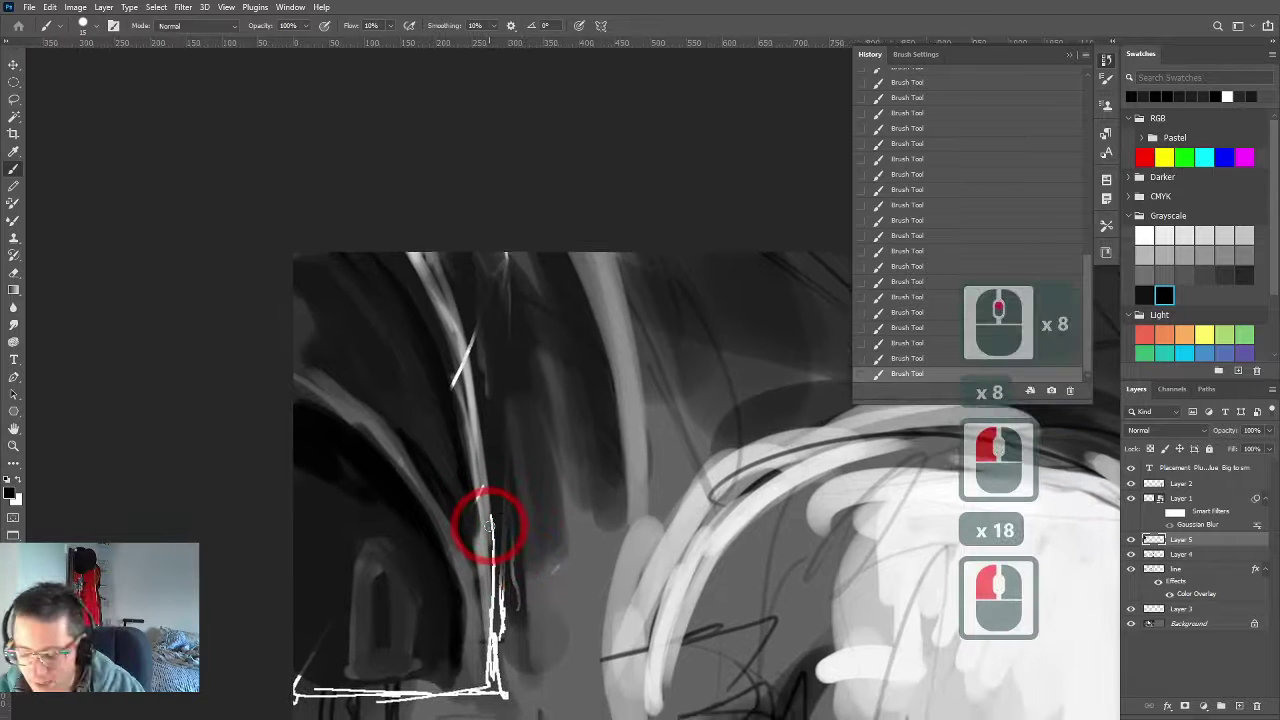
pyautogui.keyDown('alt'); pyautogui.scroll(-5, 297, 550); pyautogui.keyUp('alt')
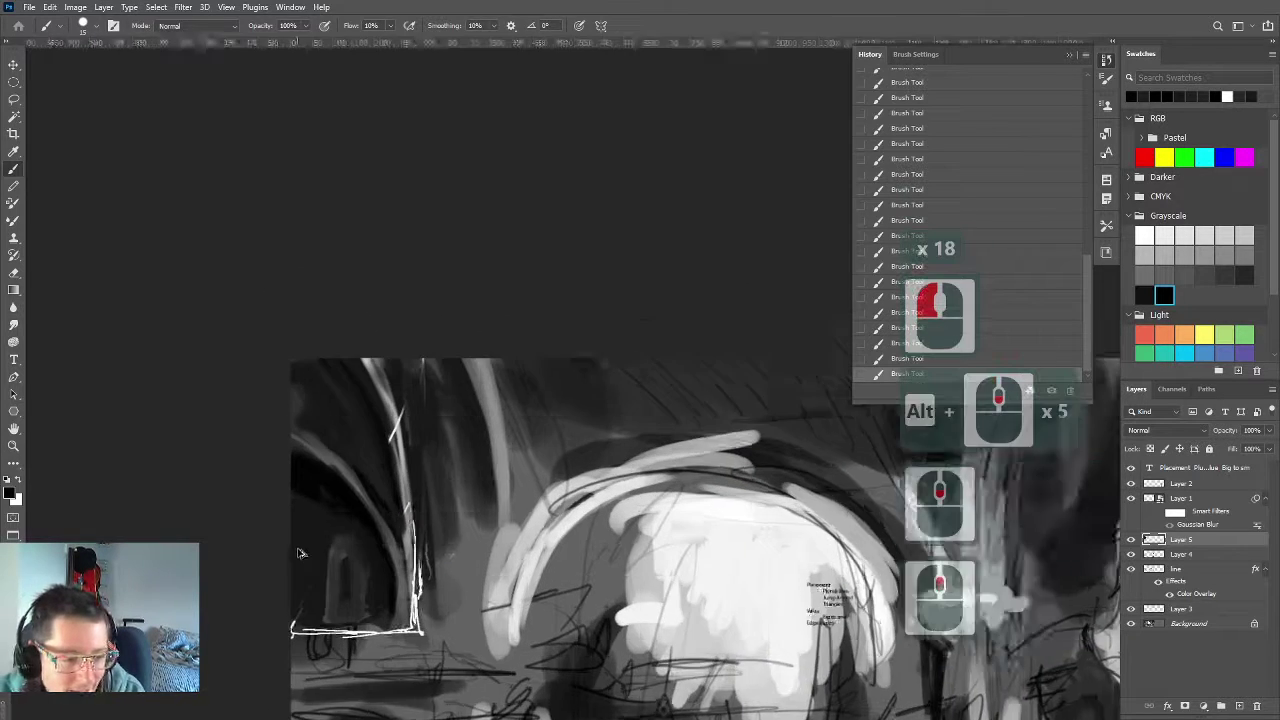
pyautogui.scroll(5, 297, 553)
pyautogui.scroll(-16, 478, 603)
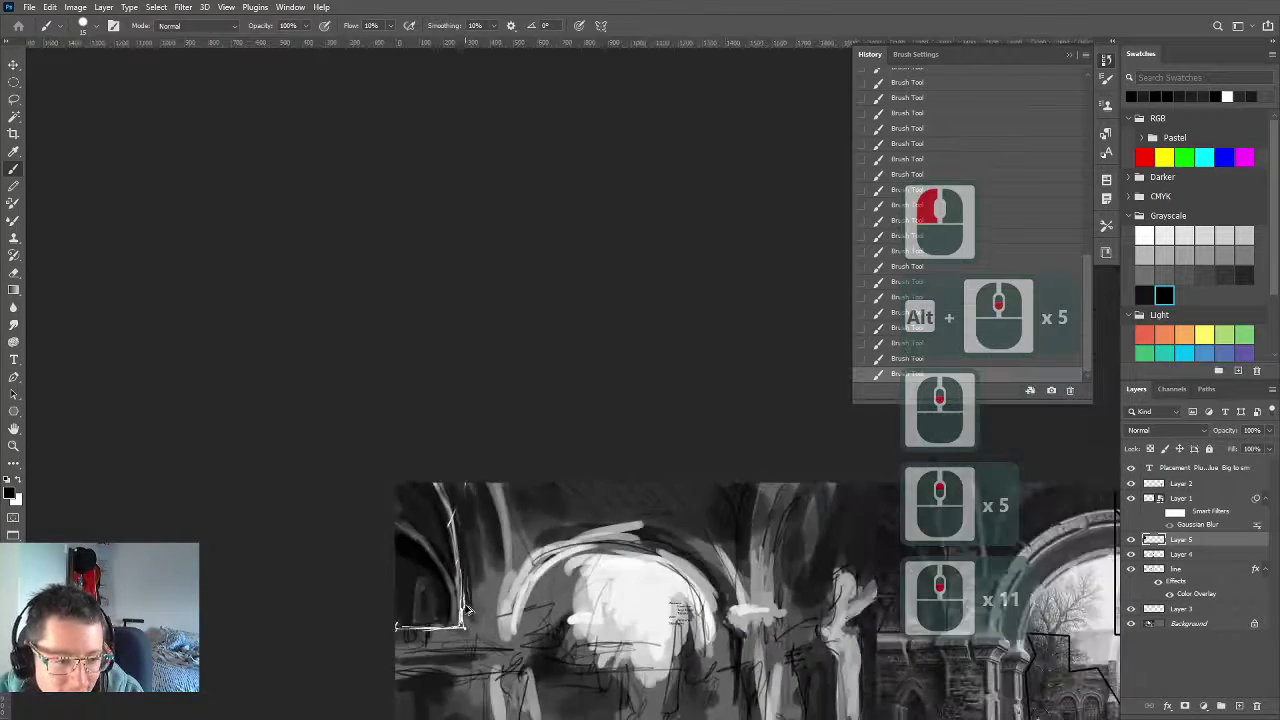
pyautogui.moveTo(613, 574); pyautogui.dragTo(629, 427)
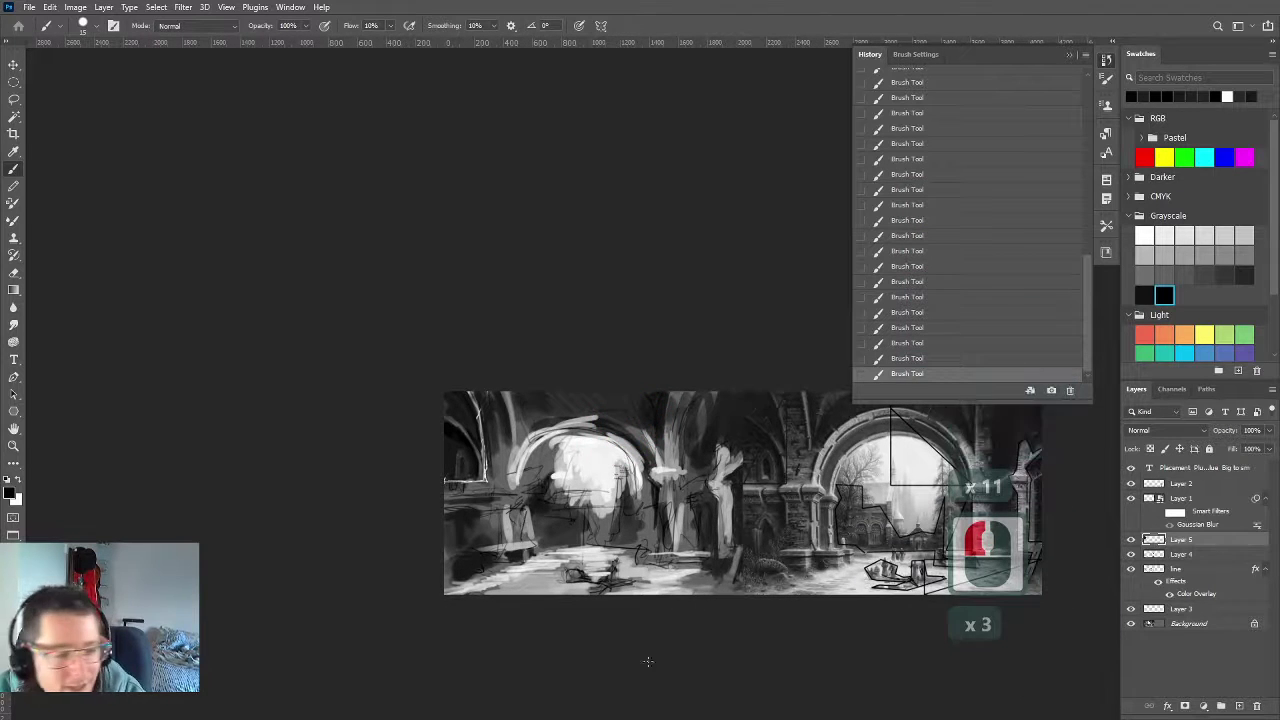
pyautogui.scroll(9, 520, 560)
pyautogui.moveTo(500, 408); pyautogui.dragTo(532, 475)
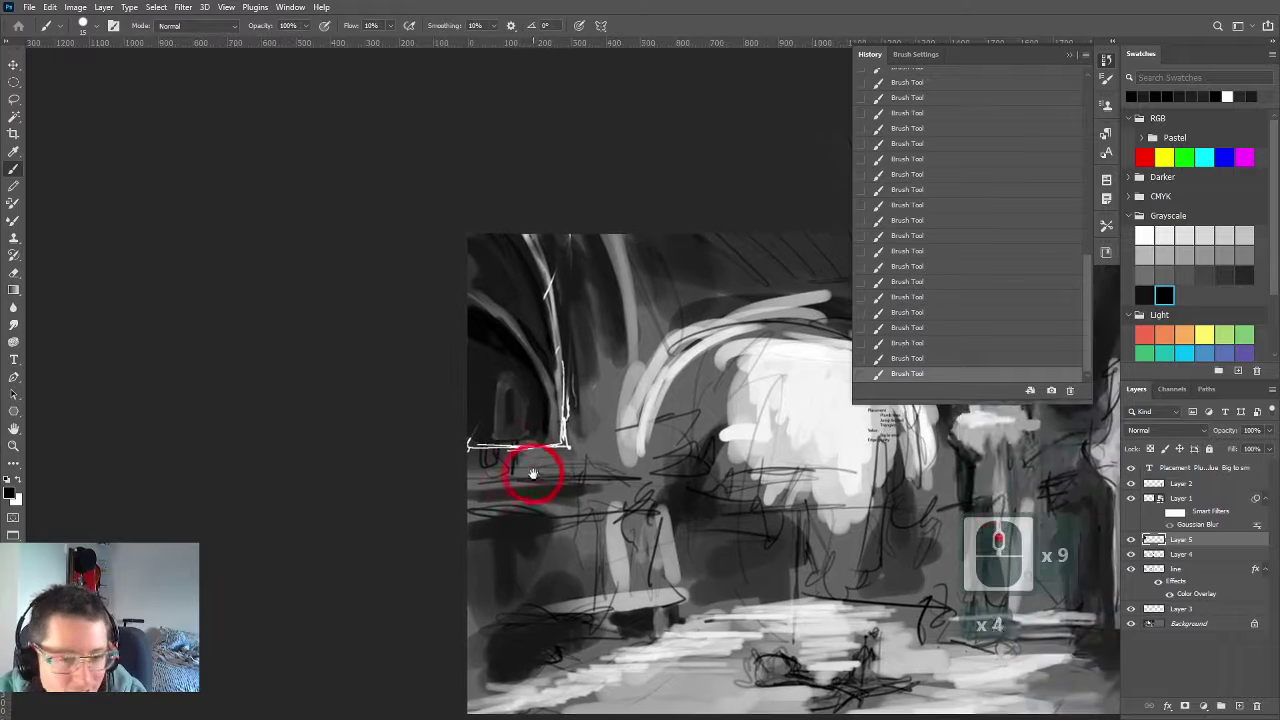
pyautogui.scroll(3, 908, 564)
pyautogui.moveTo(509, 398); pyautogui.dragTo(666, 543)
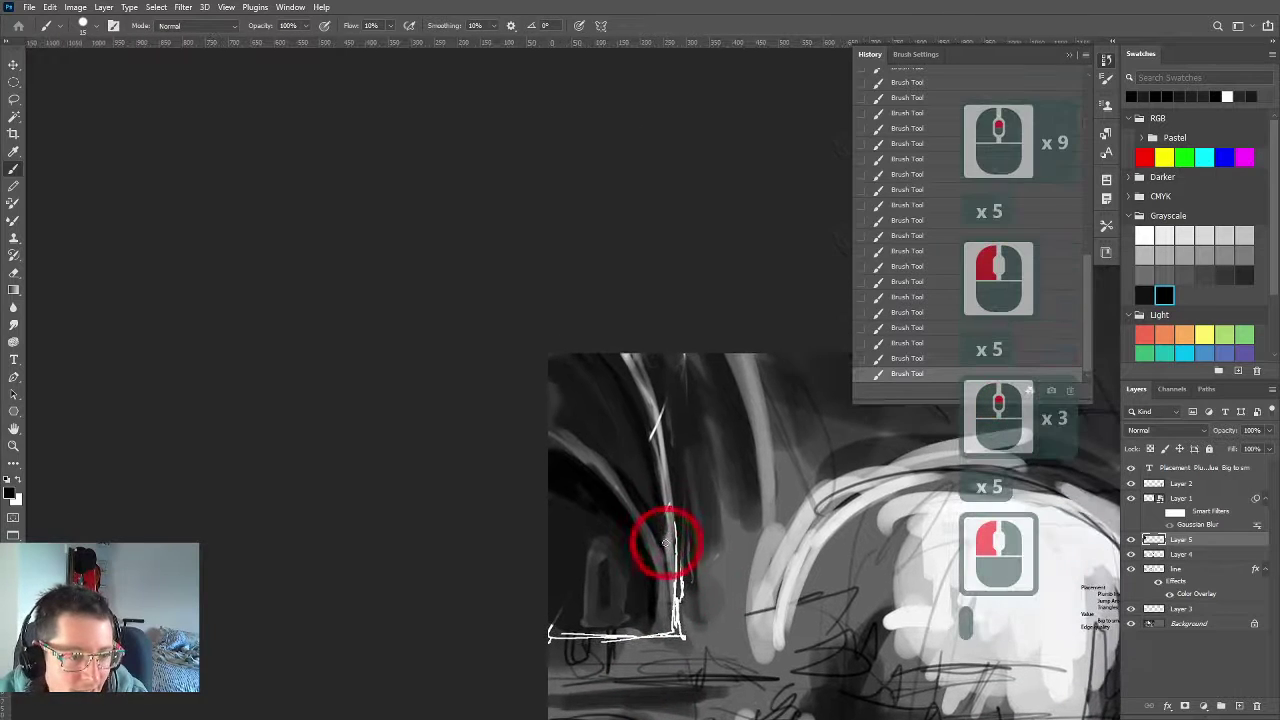
pyautogui.scroll(-4, 642, 524)
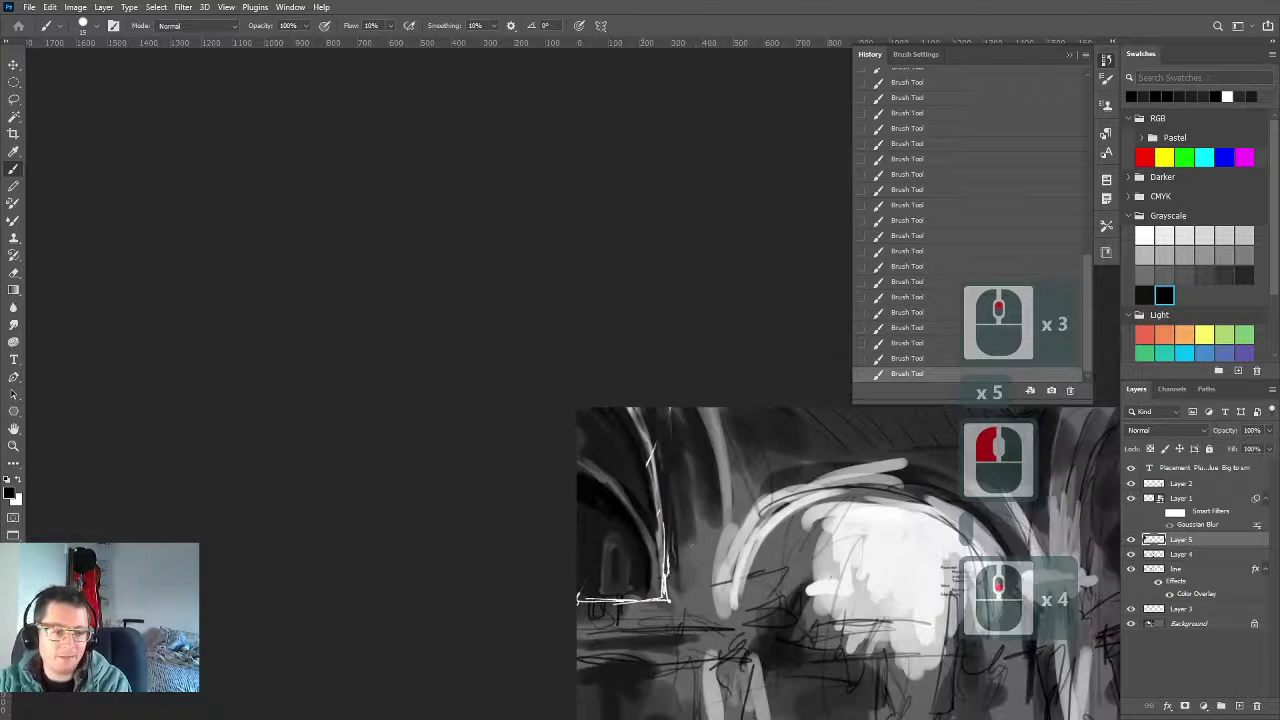
pyautogui.moveTo(890, 554); pyautogui.dragTo(696, 468)
pyautogui.scroll(-5, 700, 480)
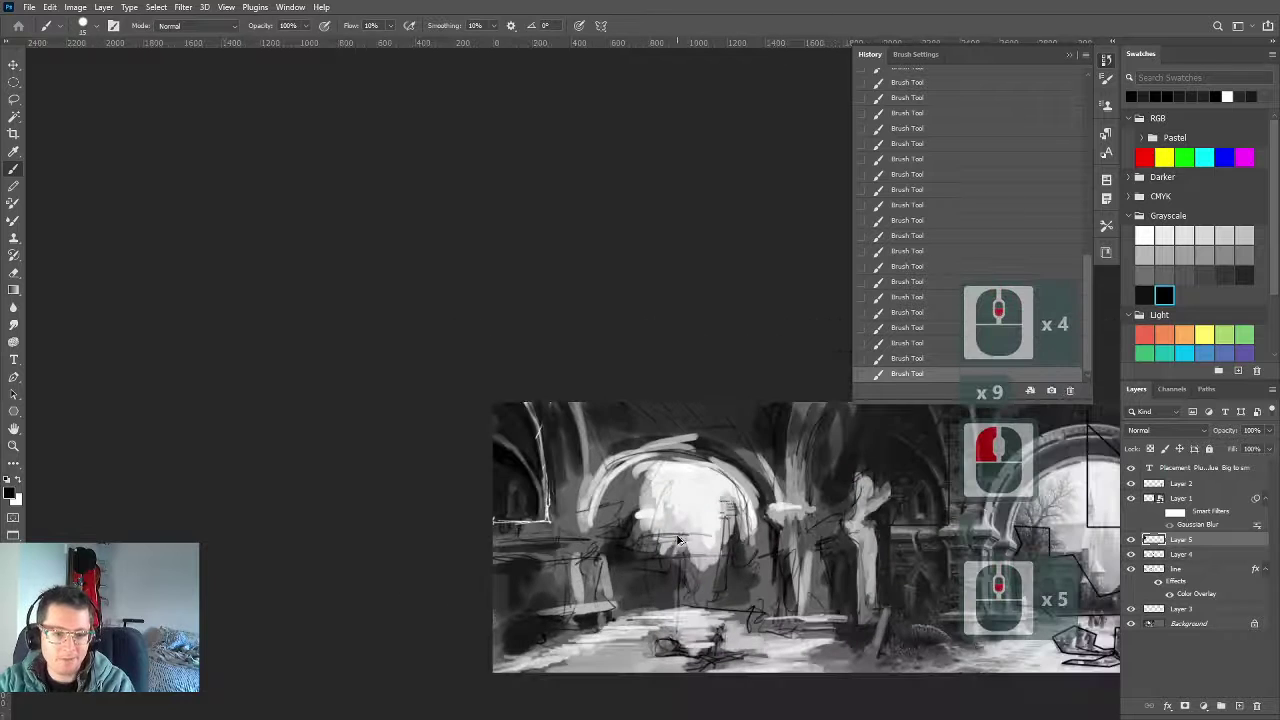
# Sample the opening's light tone, set the brush to 45 px, and paint the opening's upper-left inner edge beneath the arch
pyautogui.press('b')
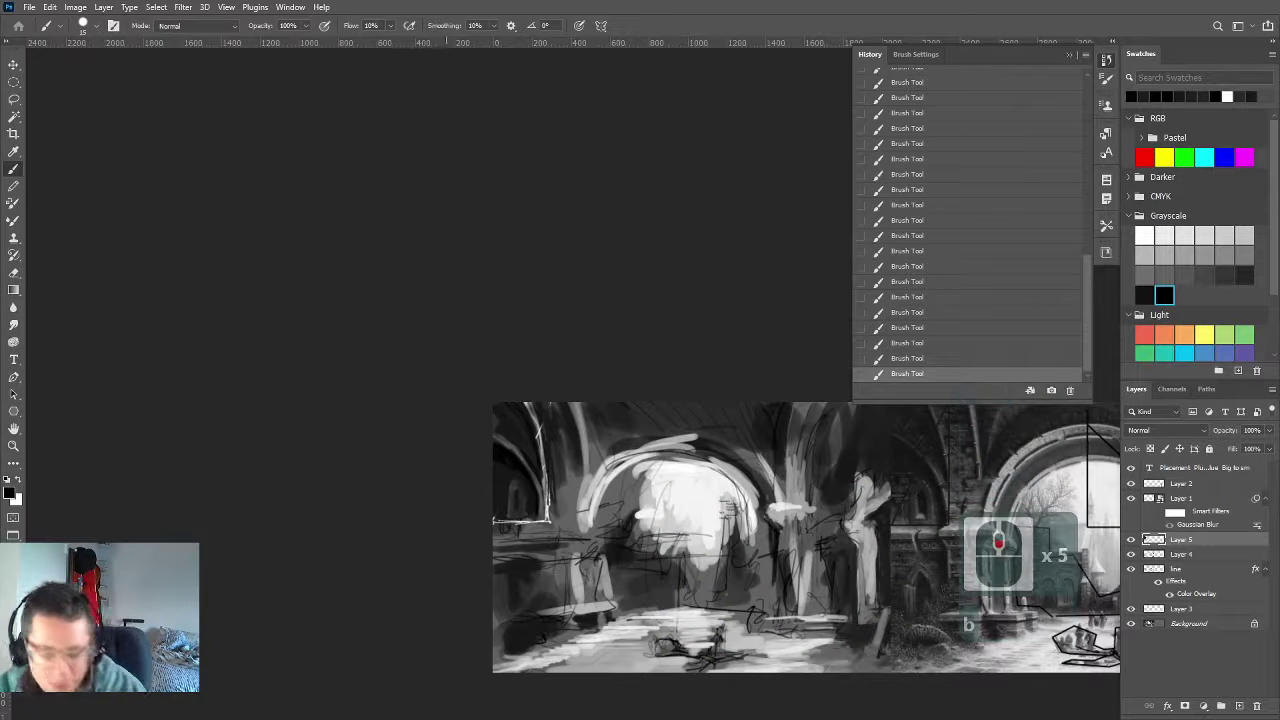
pyautogui.press('b')
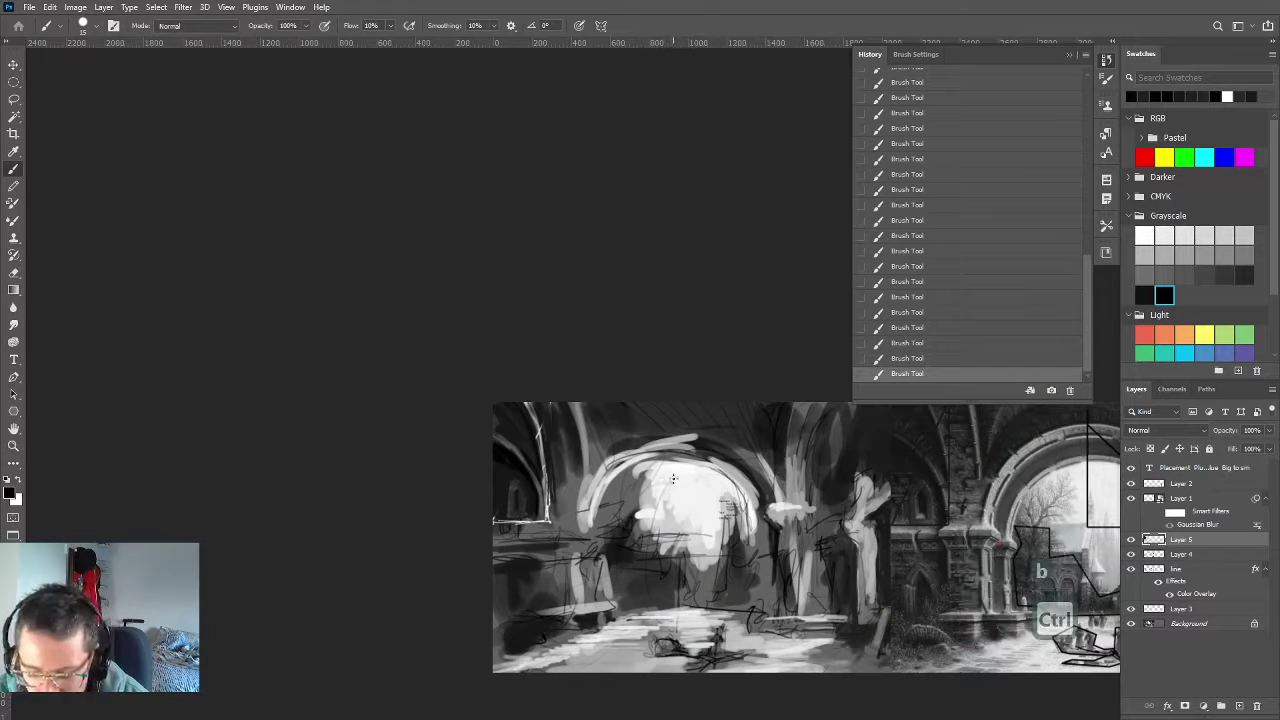
pyautogui.keyDown('alt'); pyautogui.click(667, 482); pyautogui.keyUp('alt')
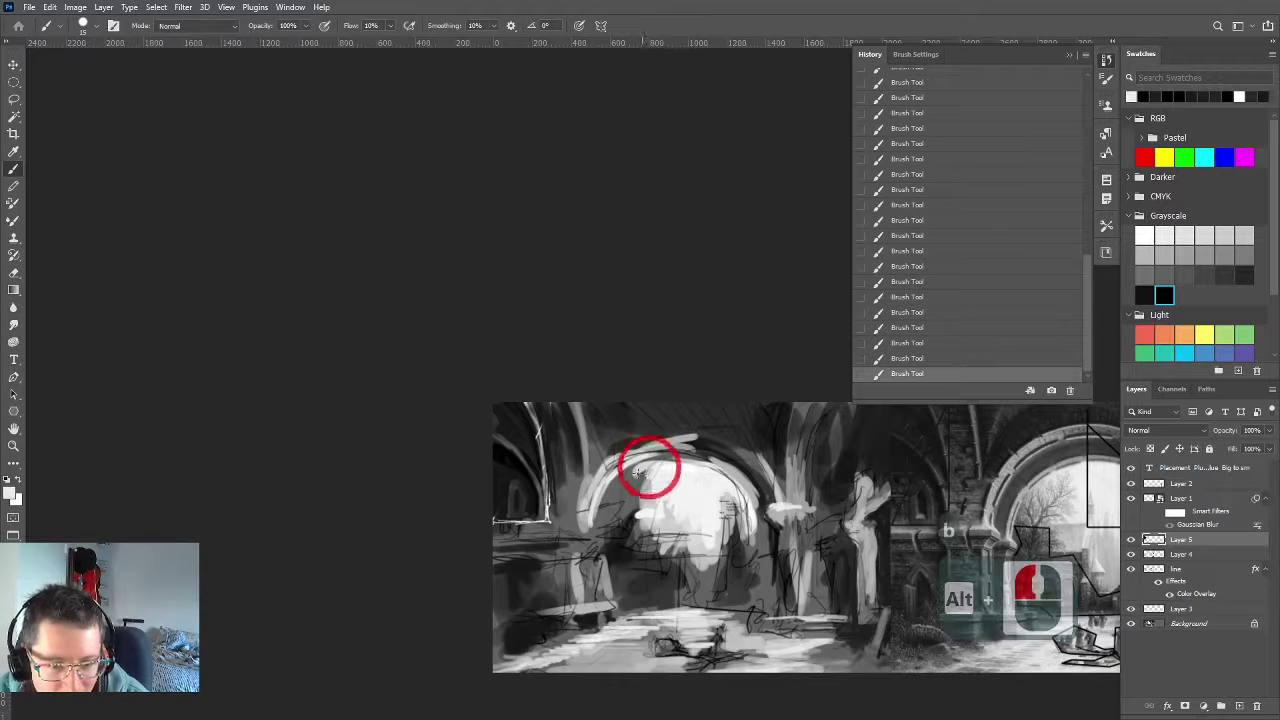
pyautogui.moveTo(651, 466); pyautogui.dragTo(645, 470)
pyautogui.press('[')
pyautogui.press('[')
pyautogui.press('[')
pyautogui.press('[')
pyautogui.press('[')
pyautogui.press('[')
pyautogui.press('[')
pyautogui.press('[')
pyautogui.press('[')
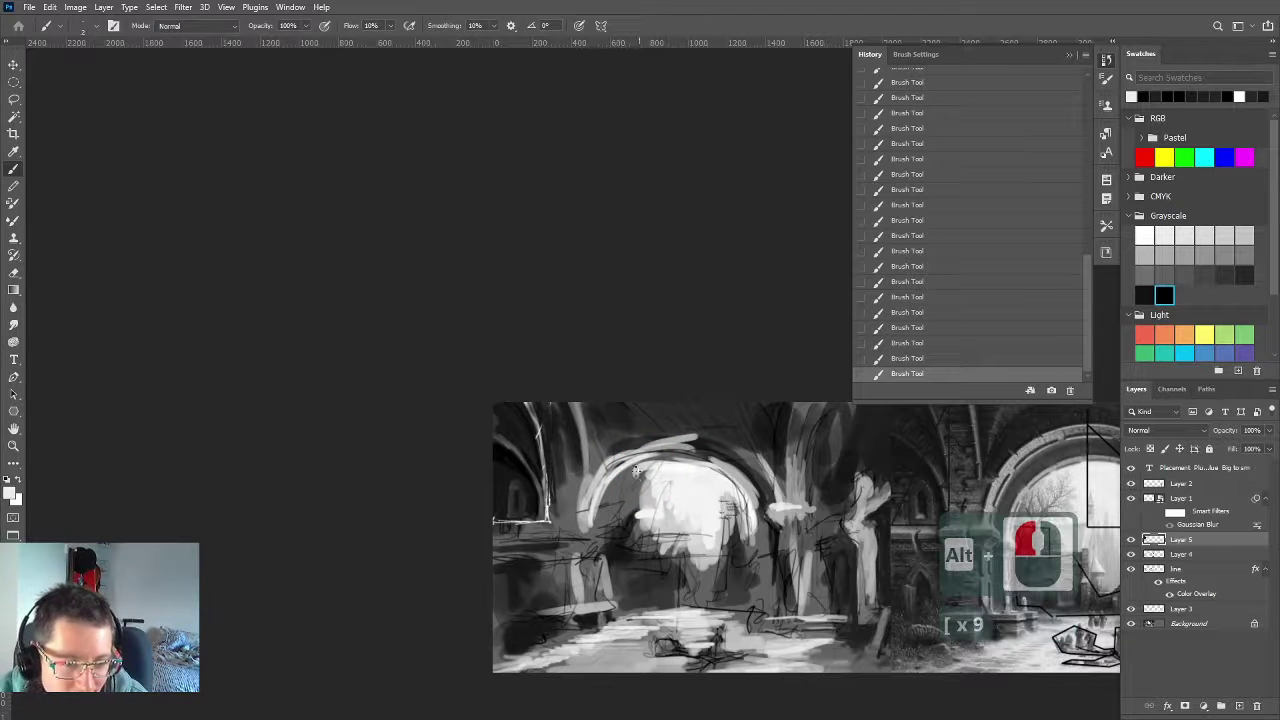
pyautogui.press(']')
pyautogui.press(']')
pyautogui.press(']')
pyautogui.press(']')
pyautogui.press(']')
pyautogui.press(']')
pyautogui.press(']')
pyautogui.press(']')
pyautogui.press(']')
pyautogui.press(']')
pyautogui.press(']')
pyautogui.press(']')
pyautogui.press(']')
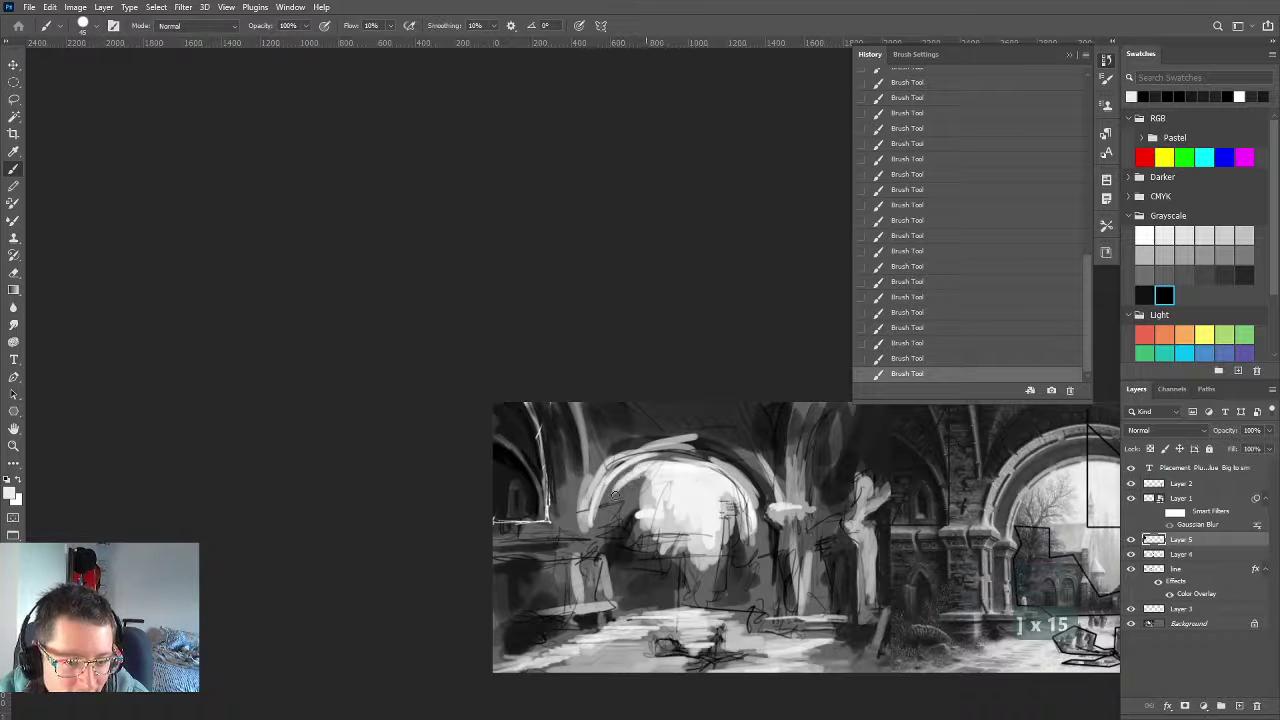
pyautogui.moveTo(644, 466); pyautogui.dragTo(612, 498)
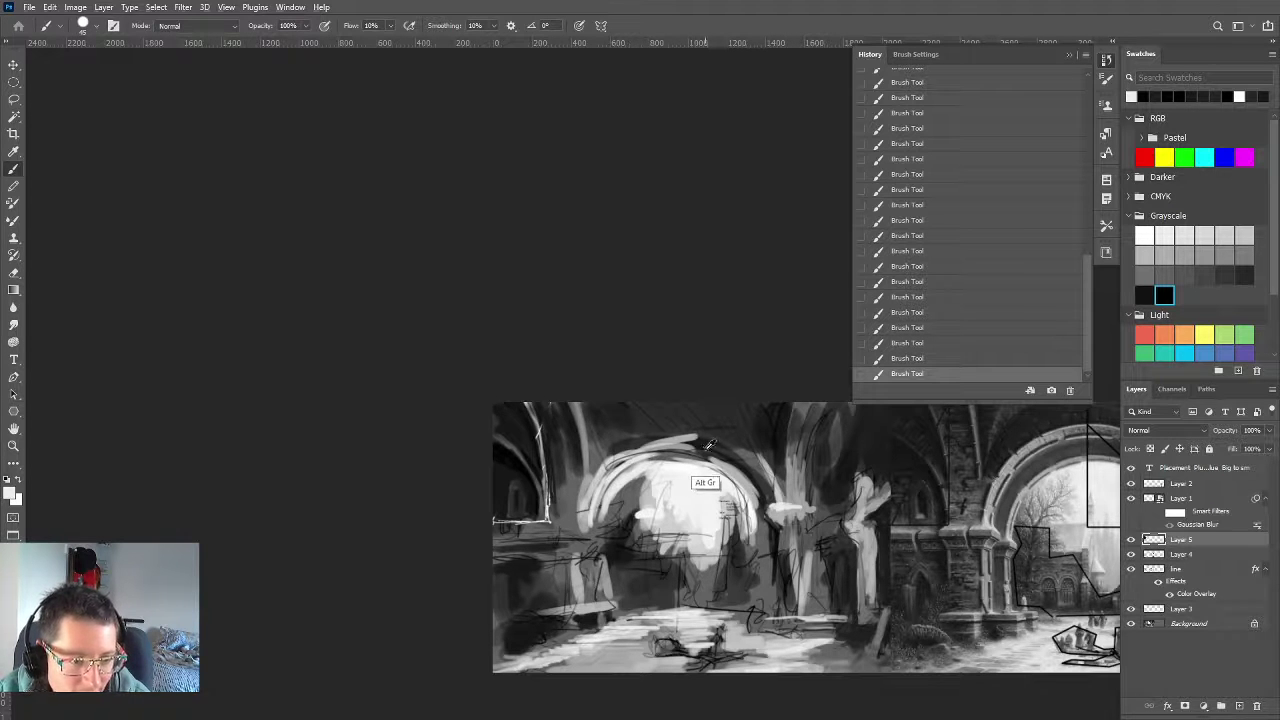
# Sample dark tones around the arch and darken the curved band along its upper-left side
pyautogui.keyDown('alt'); pyautogui.click(630, 450); pyautogui.keyUp('alt')
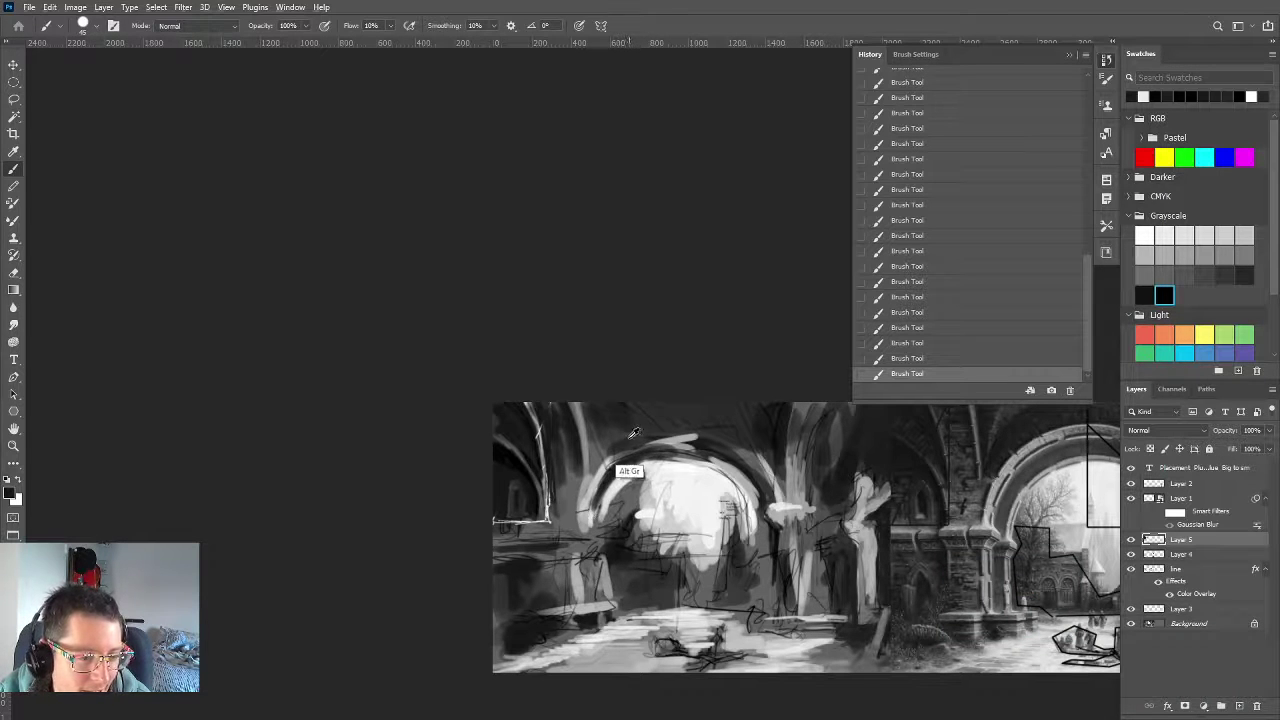
pyautogui.keyDown('alt'); pyautogui.click(606, 464); pyautogui.keyUp('alt')
pyautogui.keyDown('alt'); pyautogui.click(651, 455); pyautogui.keyUp('alt')
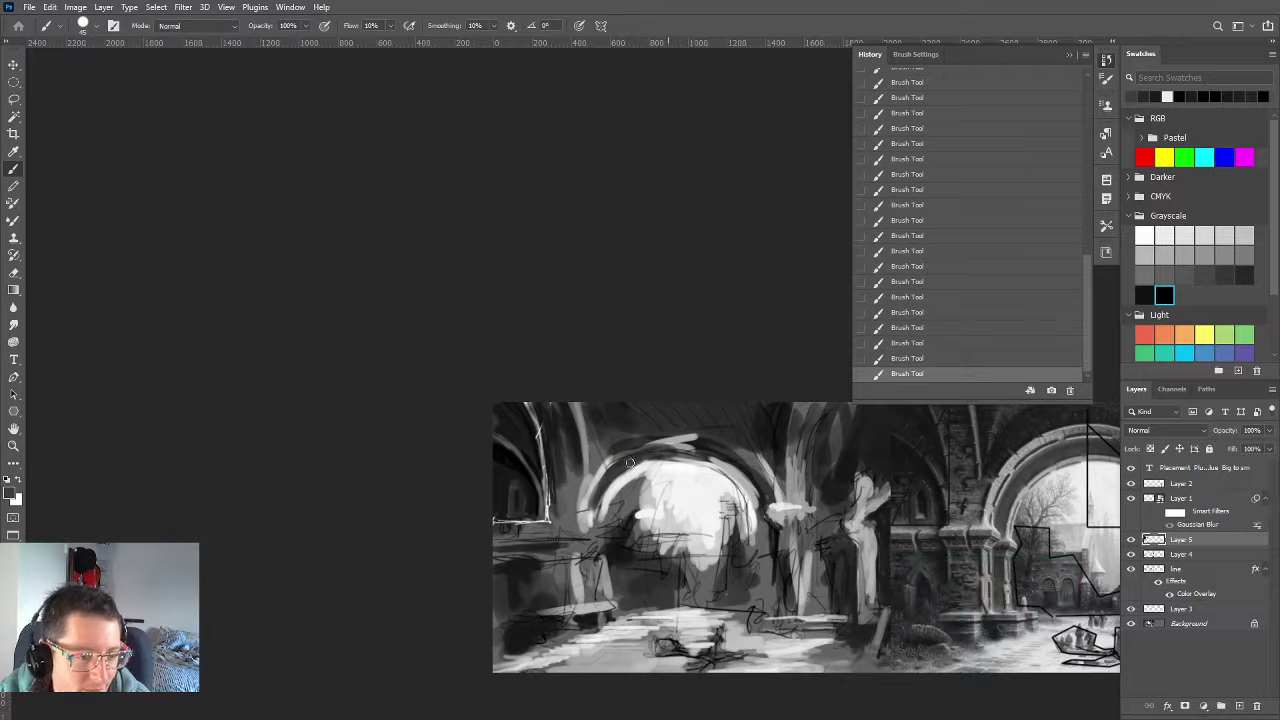
# Sample the light grey above the arch and paint a broad outer rim along its upper-left curve
pyautogui.keyDown('alt'); pyautogui.click(686, 440); pyautogui.keyUp('alt')
pyautogui.moveTo(682, 438); pyautogui.dragTo(594, 458)
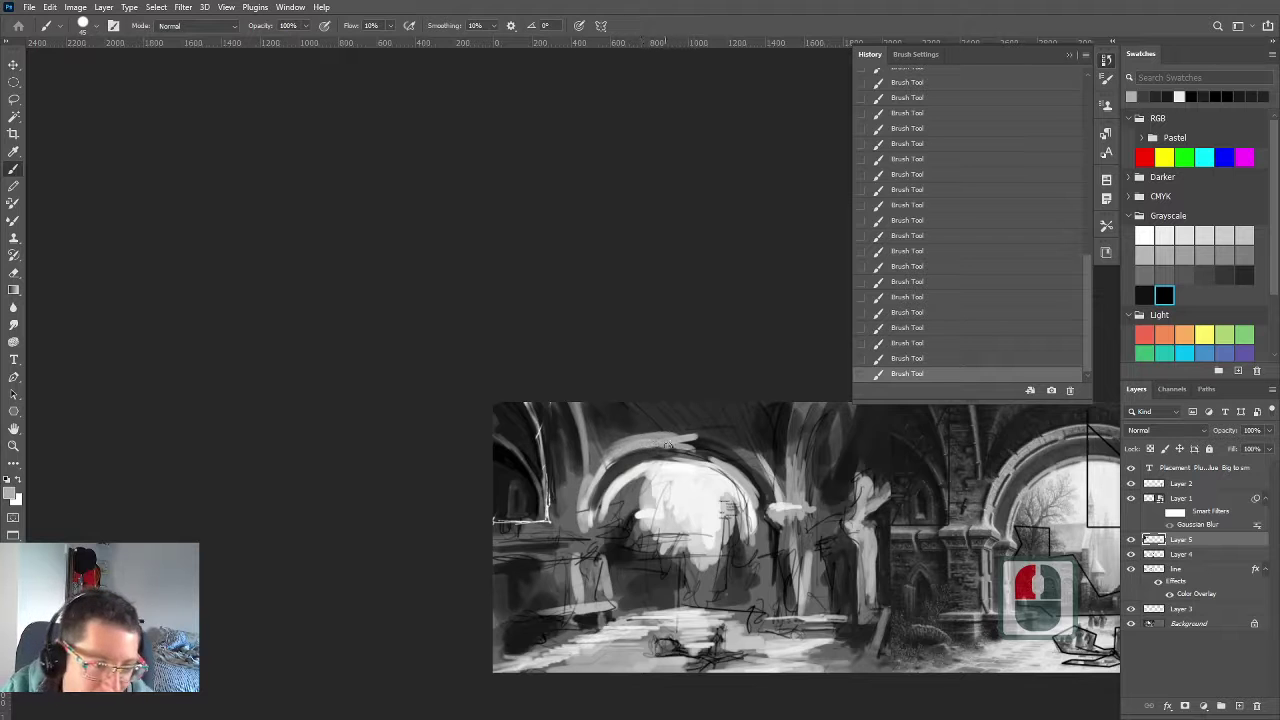
pyautogui.moveTo(627, 471); pyautogui.dragTo(540, 503)
pyautogui.moveTo(513, 508)
pyautogui.mouseDown()
pyautogui.moveTo(611, 460)
pyautogui.moveTo(562, 454)
pyautogui.moveTo(601, 460)
pyautogui.moveTo(580, 462)
pyautogui.moveTo(578, 449)
pyautogui.moveTo(558, 462)
pyautogui.moveTo(575, 466)
pyautogui.moveTo(550, 471)
pyautogui.moveTo(573, 455)
pyautogui.moveTo(515, 482)
pyautogui.moveTo(557, 458)
pyautogui.moveTo(505, 512)
pyautogui.mouseUp()
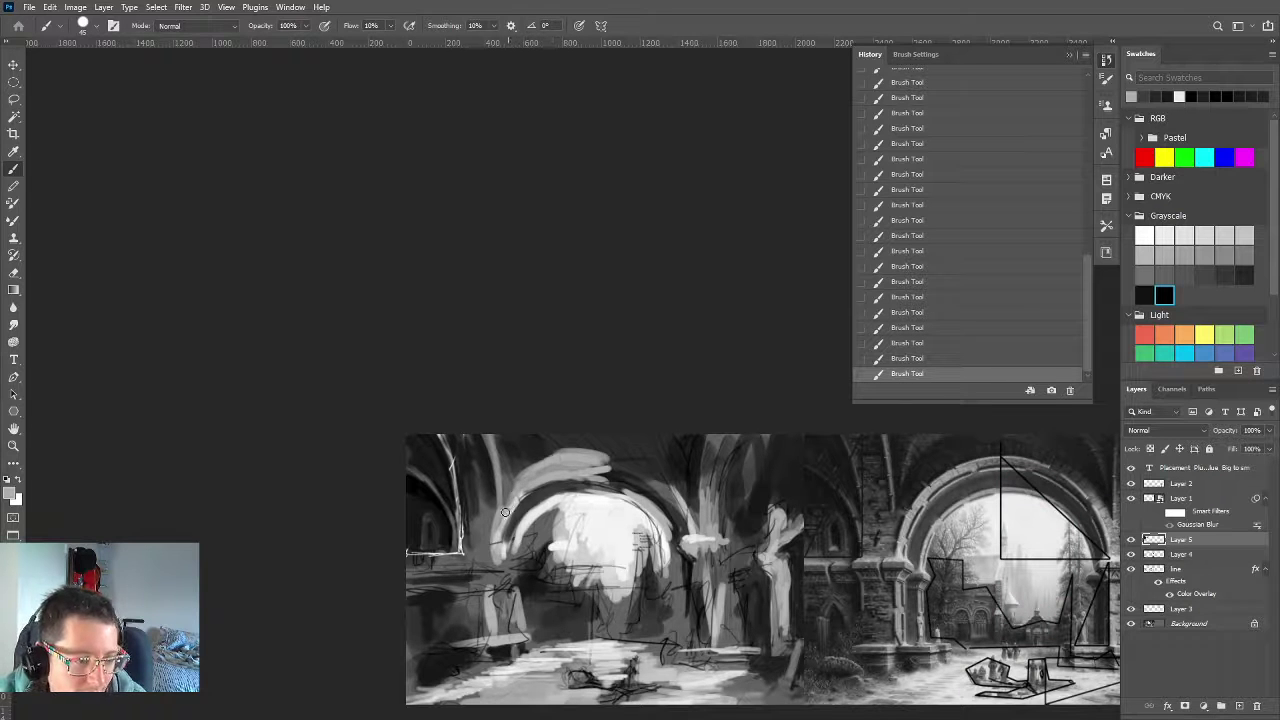
pyautogui.press('p')
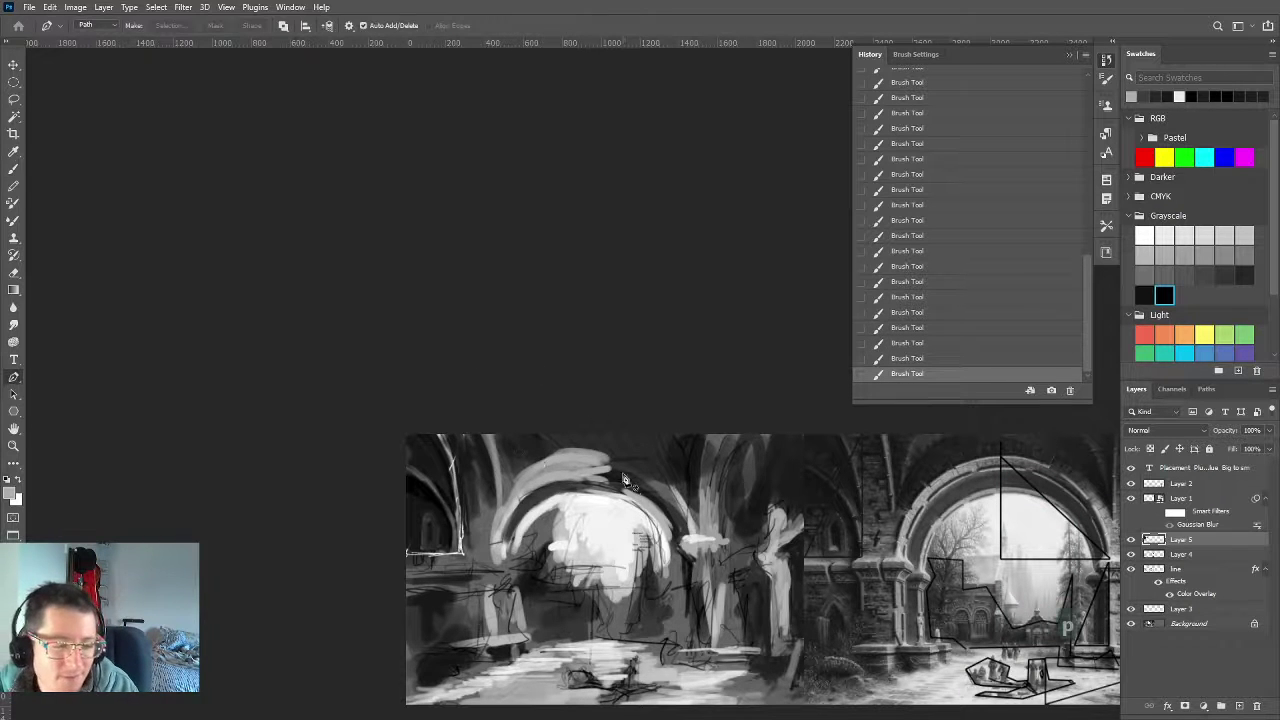
pyautogui.moveTo(622, 474); pyautogui.dragTo(642, 488)
pyautogui.press('Escape')
pyautogui.press('Escape')
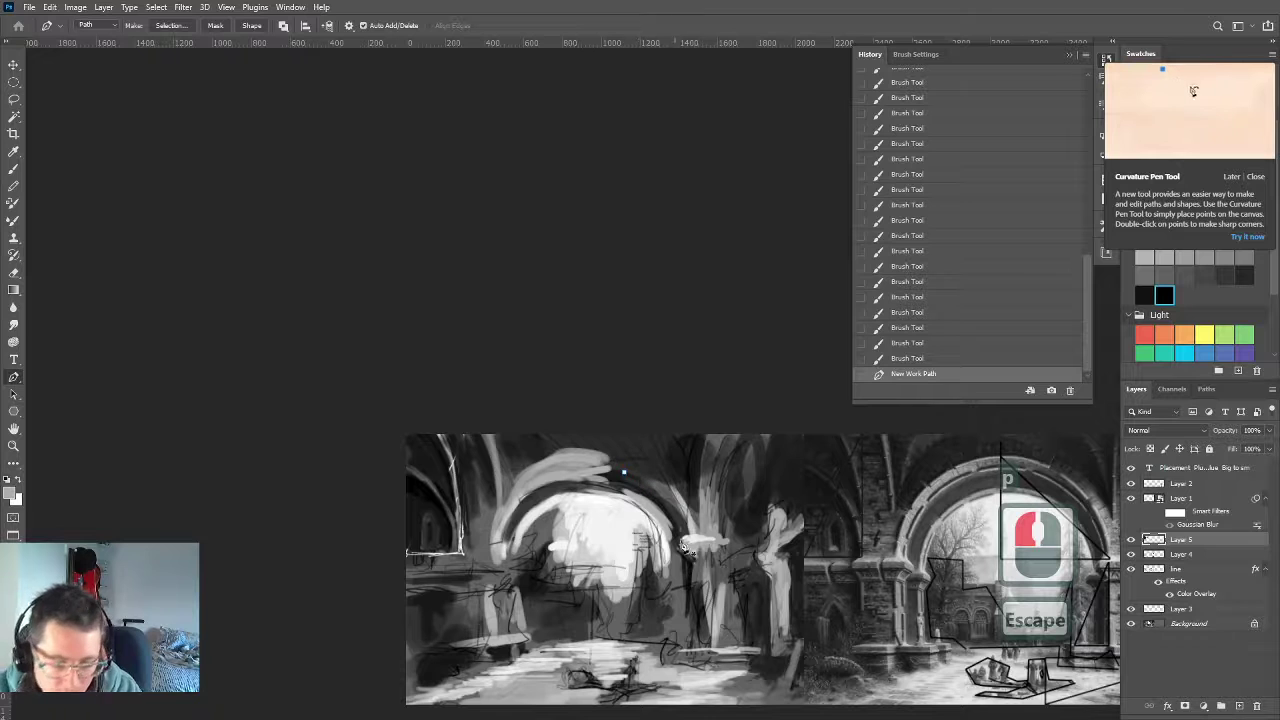
pyautogui.press('b')
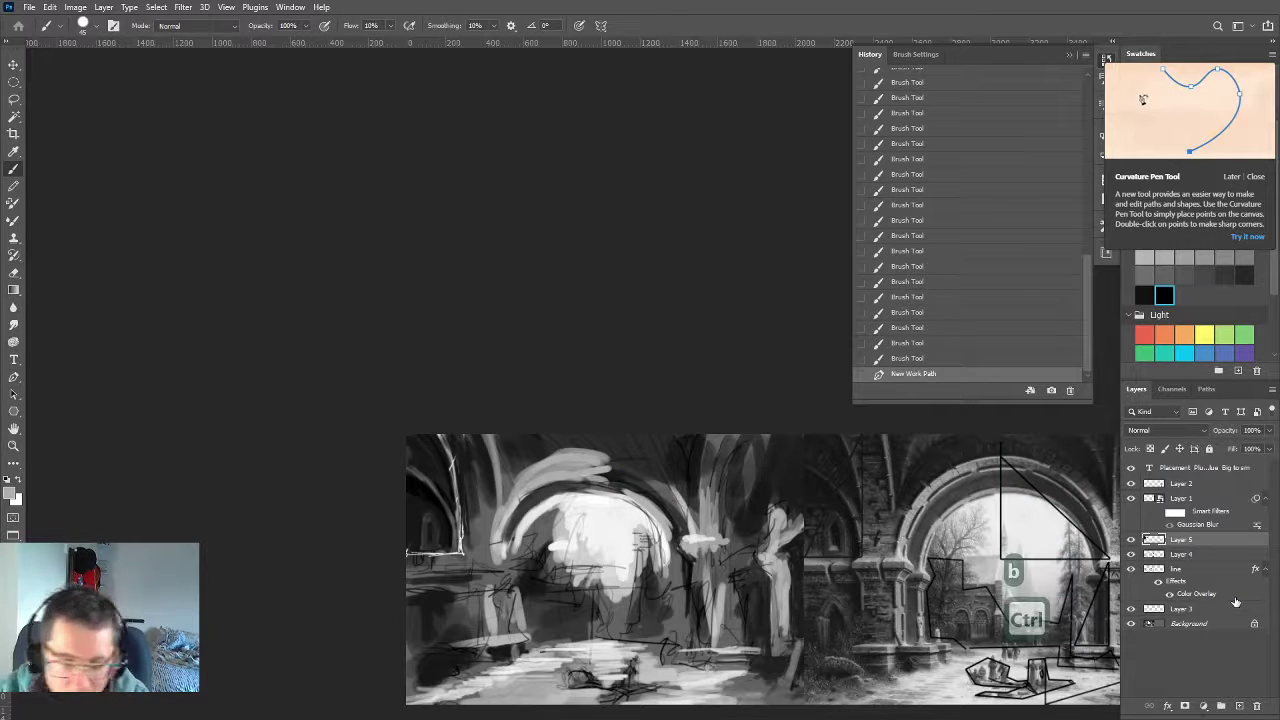
# Review the brush history and add a new empty layer above Layer 5
pyautogui.scroll(-7, 826, 628)
pyautogui.moveTo(775, 588); pyautogui.dragTo(595, 483)
pyautogui.scroll(2, 979, 232)
pyautogui.scroll(20, 979, 232)
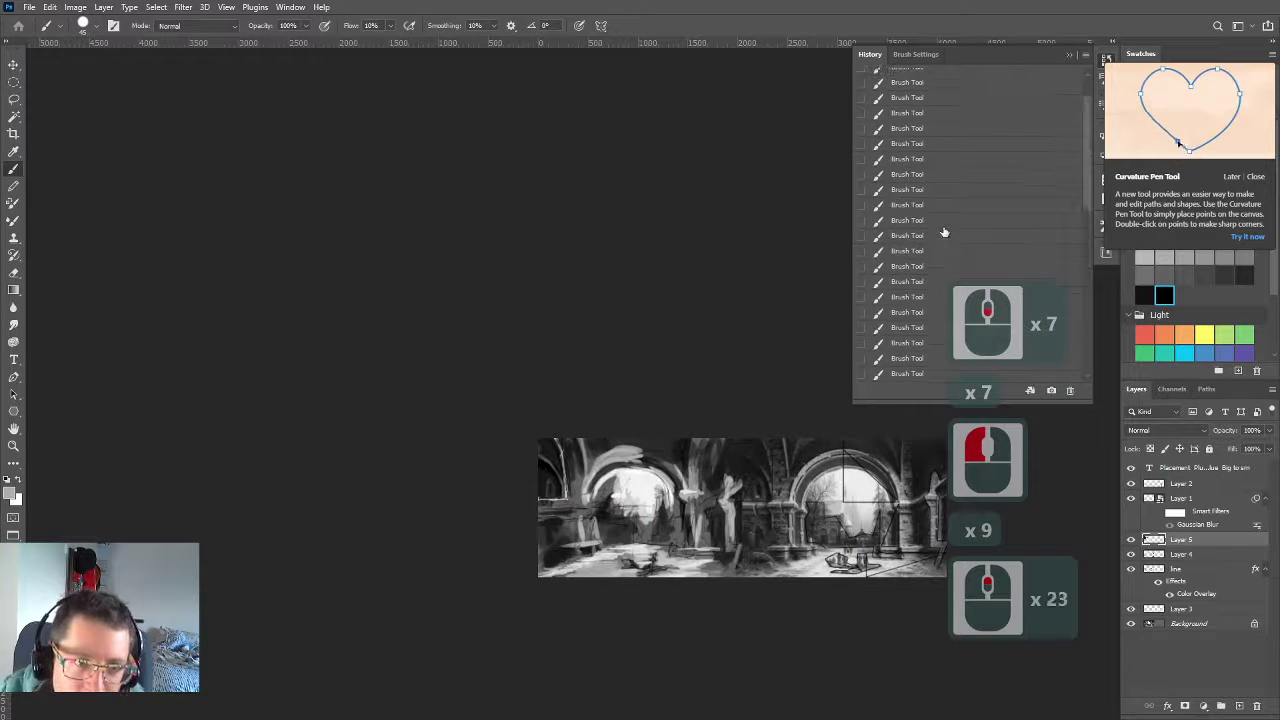
pyautogui.scroll(-20, 925, 225)
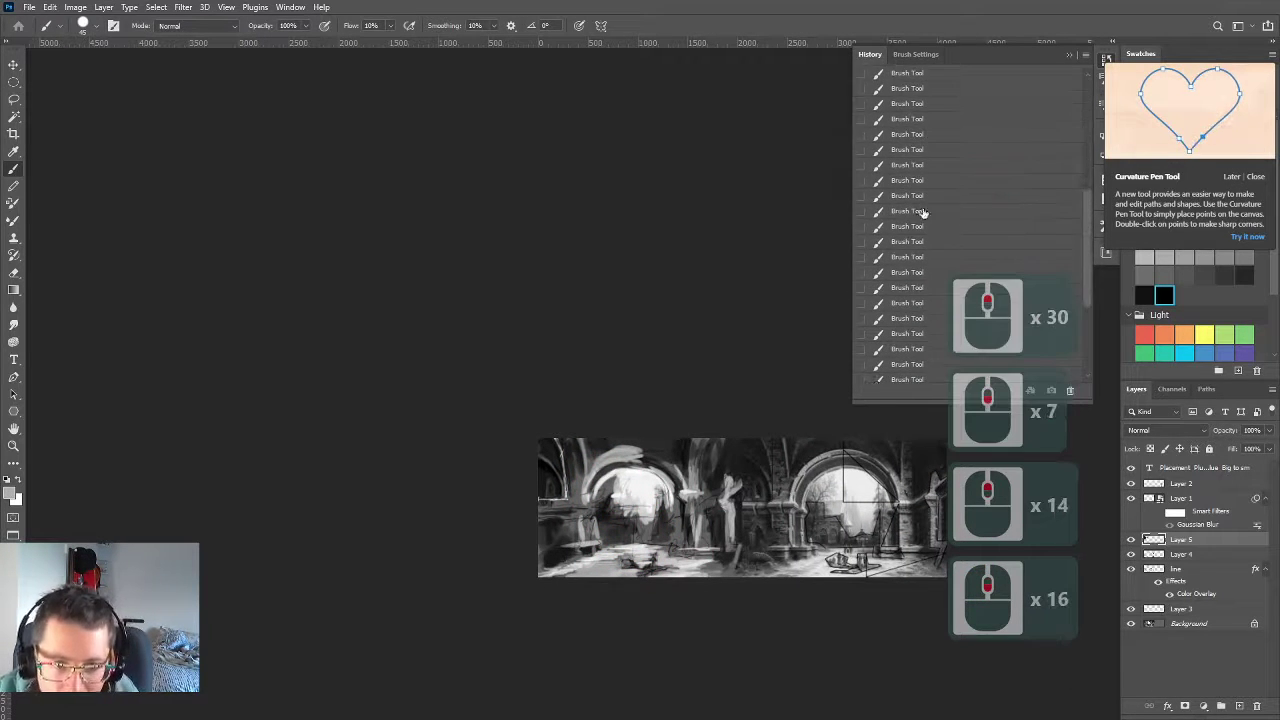
pyautogui.scroll(-5, 912, 245)
pyautogui.press('b')
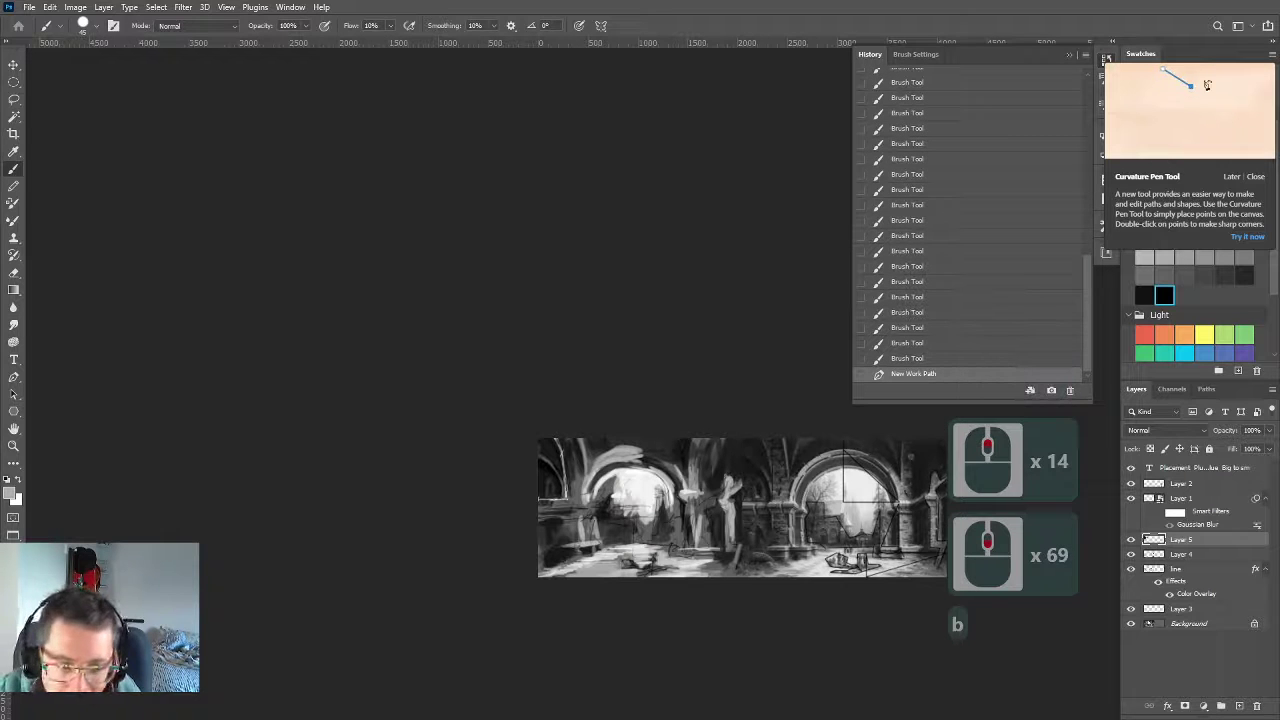
pyautogui.click(1239, 706)
# Examine the arch, column and figure up close and compare the whole painting with the reference
pyautogui.moveTo(648, 578); pyautogui.dragTo(627, 537)
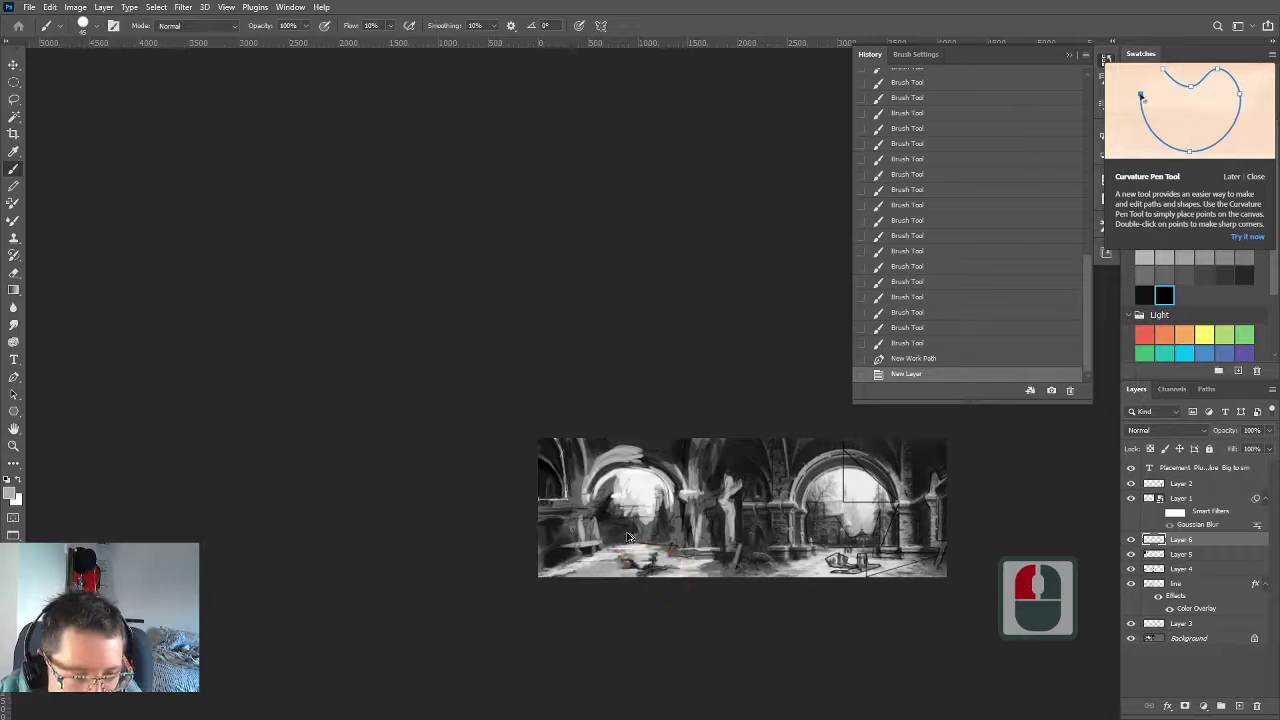
pyautogui.scroll(8, 627, 537)
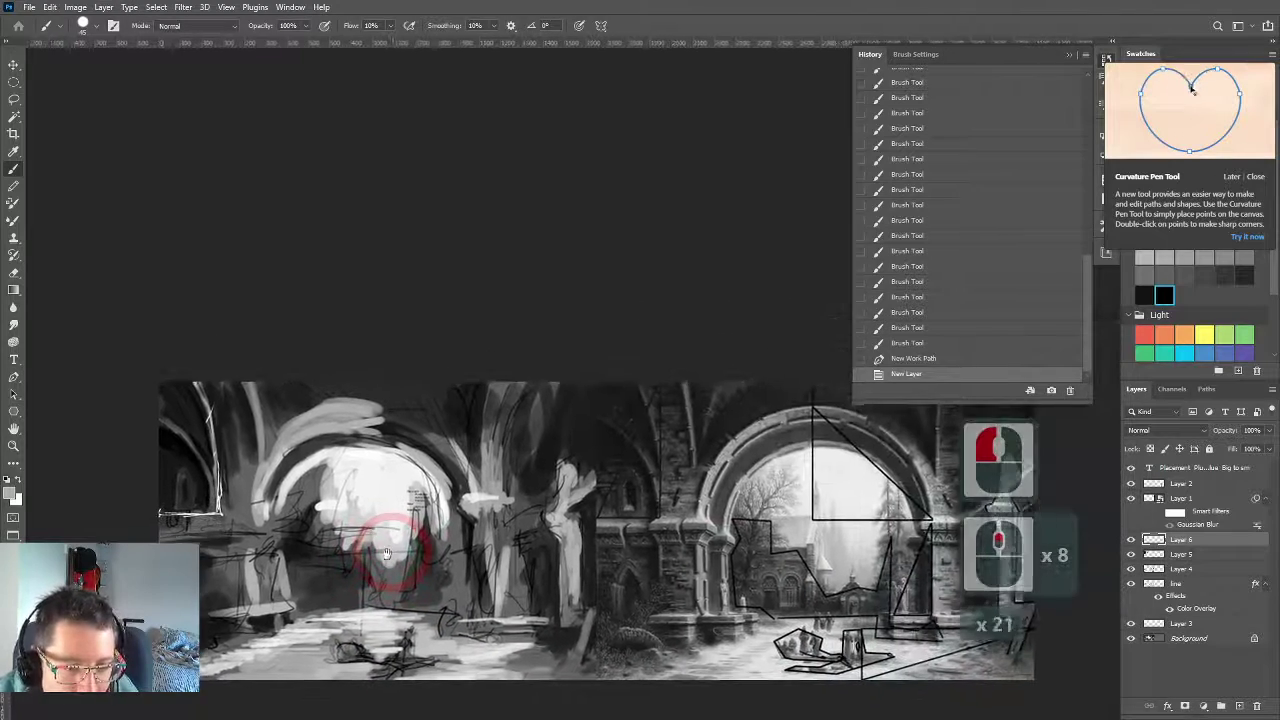
pyautogui.scroll(2, 386, 553)
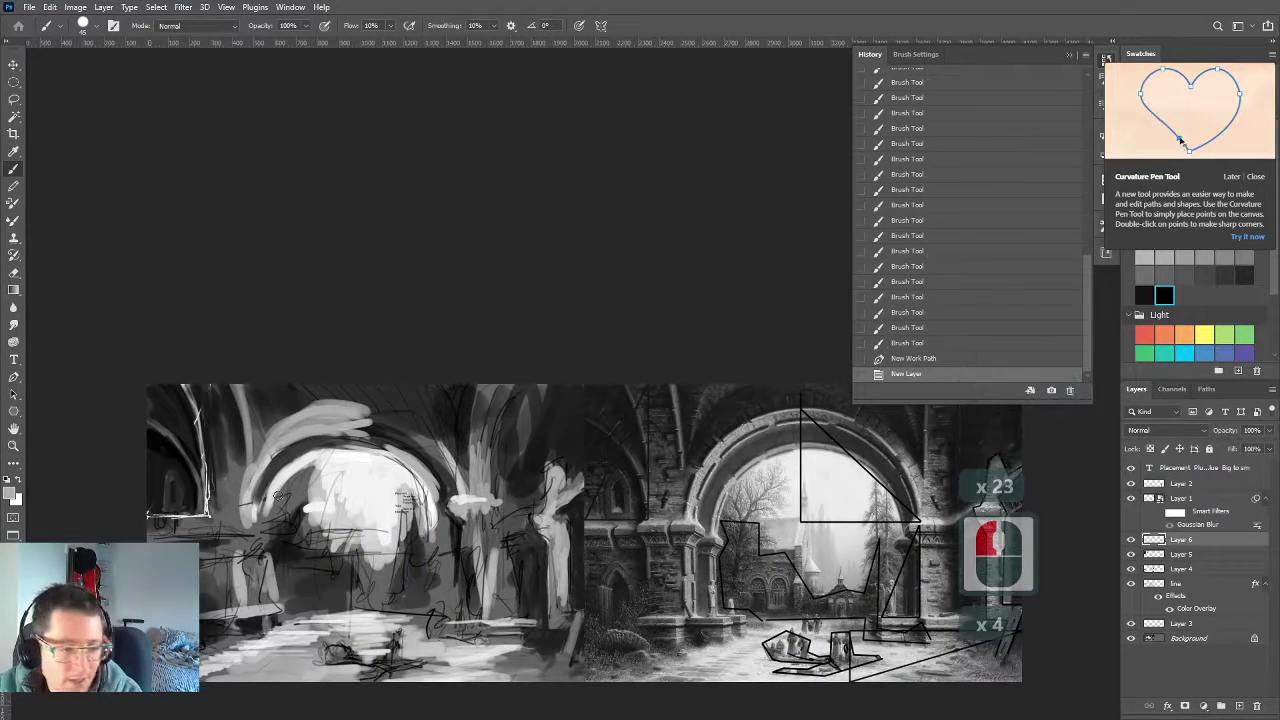
pyautogui.scroll(8, 130, 515)
pyautogui.moveTo(489, 486); pyautogui.dragTo(197, 381)
pyautogui.moveTo(289, 433); pyautogui.dragTo(305, 450)
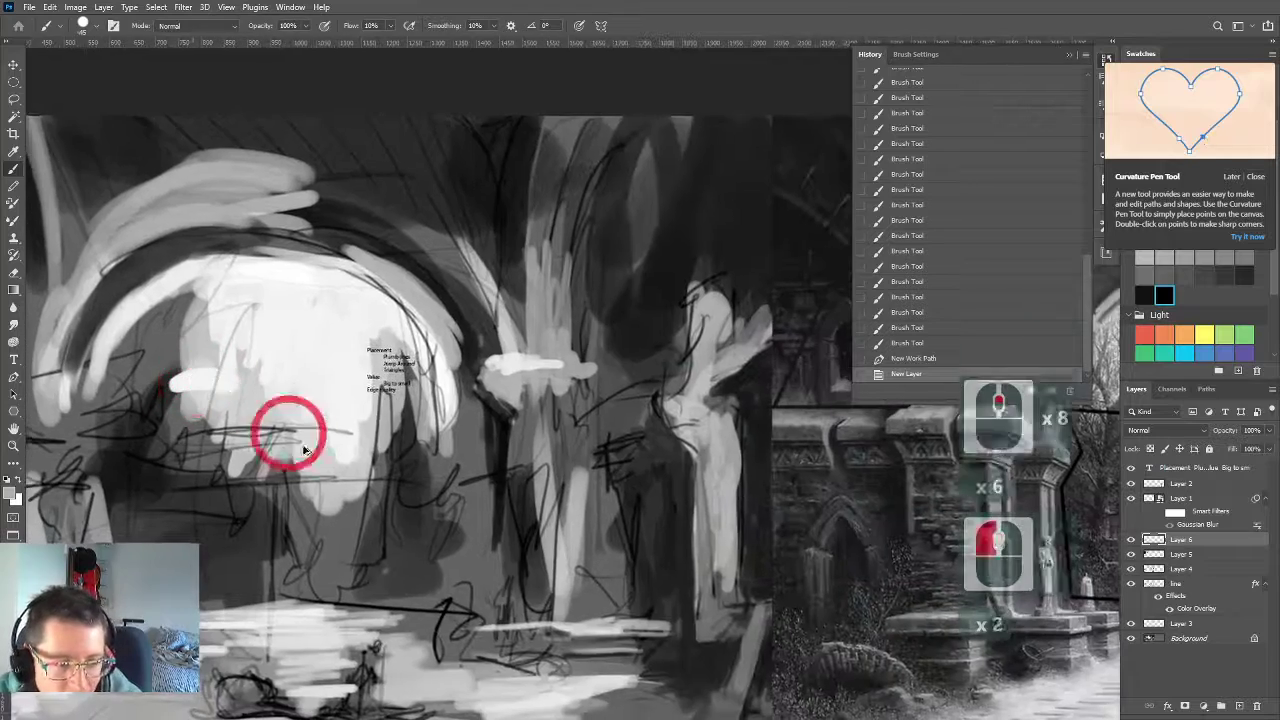
pyautogui.scroll(-7, 305, 450)
pyautogui.moveTo(350, 500); pyautogui.dragTo(283, 502)
# Sample near-black with a 40 px brush and paint dark strokes beside the column right of the arch and around the figure
pyautogui.press('b')
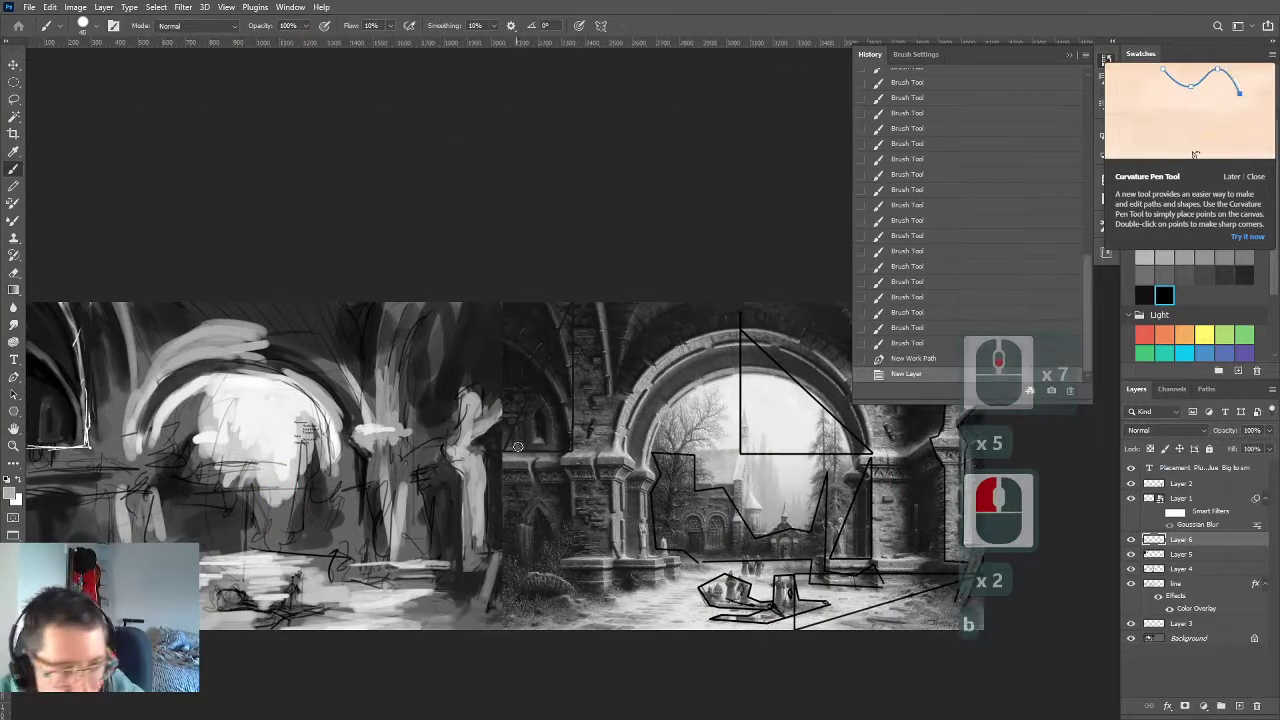
pyautogui.press('[')
pyautogui.press('[')
pyautogui.press('[')
pyautogui.press('[')
pyautogui.press(']')
pyautogui.press(']')
pyautogui.press(']')
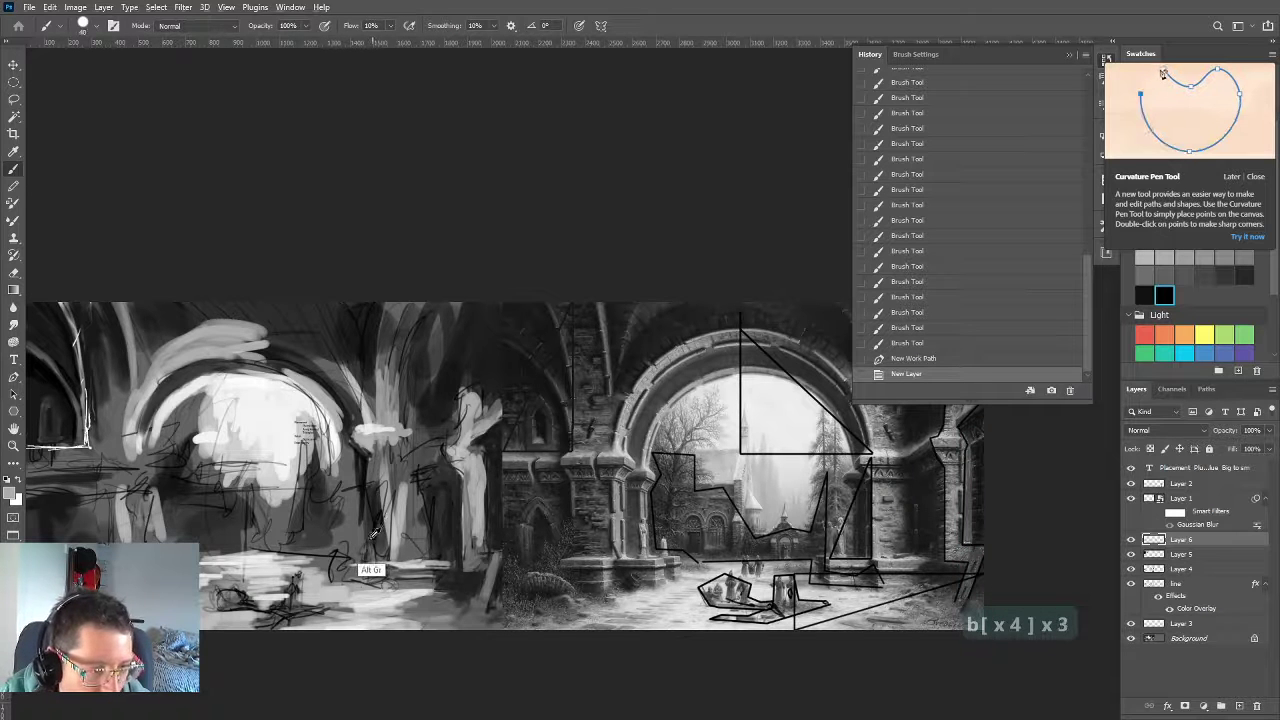
pyautogui.keyDown('alt'); pyautogui.click(376, 527); pyautogui.keyUp('alt')
pyautogui.moveTo(377, 526); pyautogui.dragTo(374, 543)
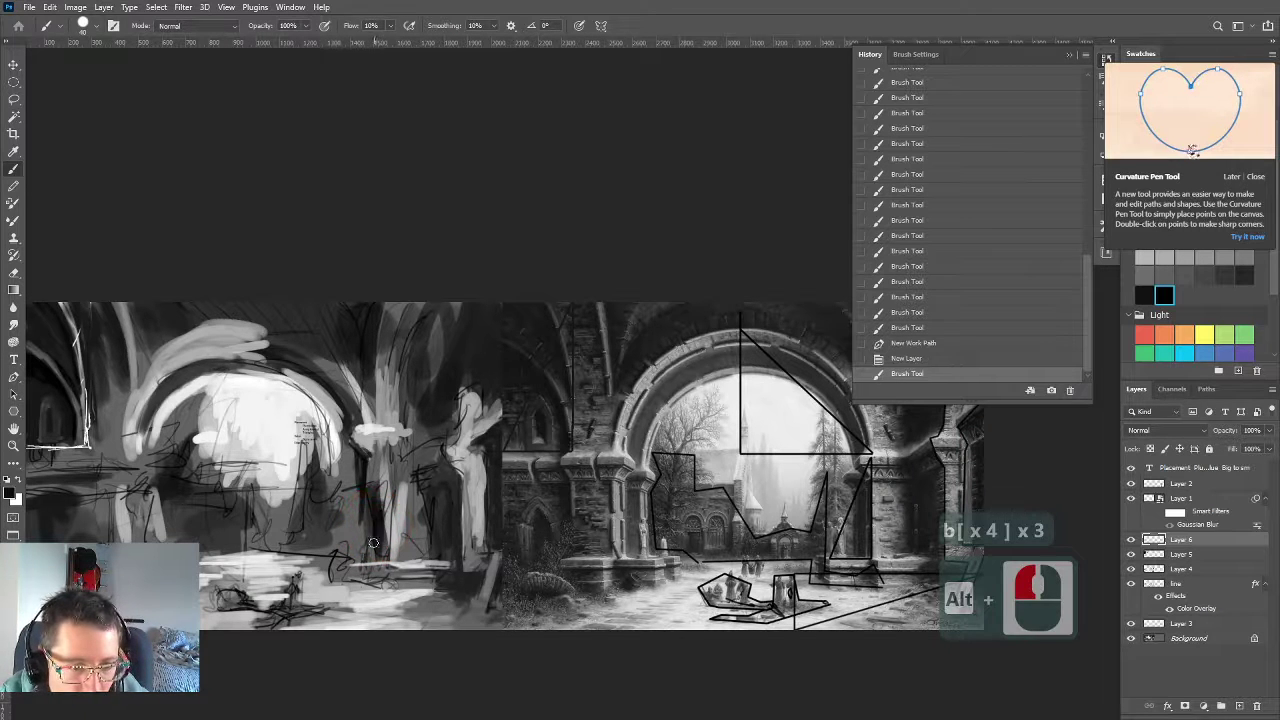
pyautogui.scroll(3, 364, 545)
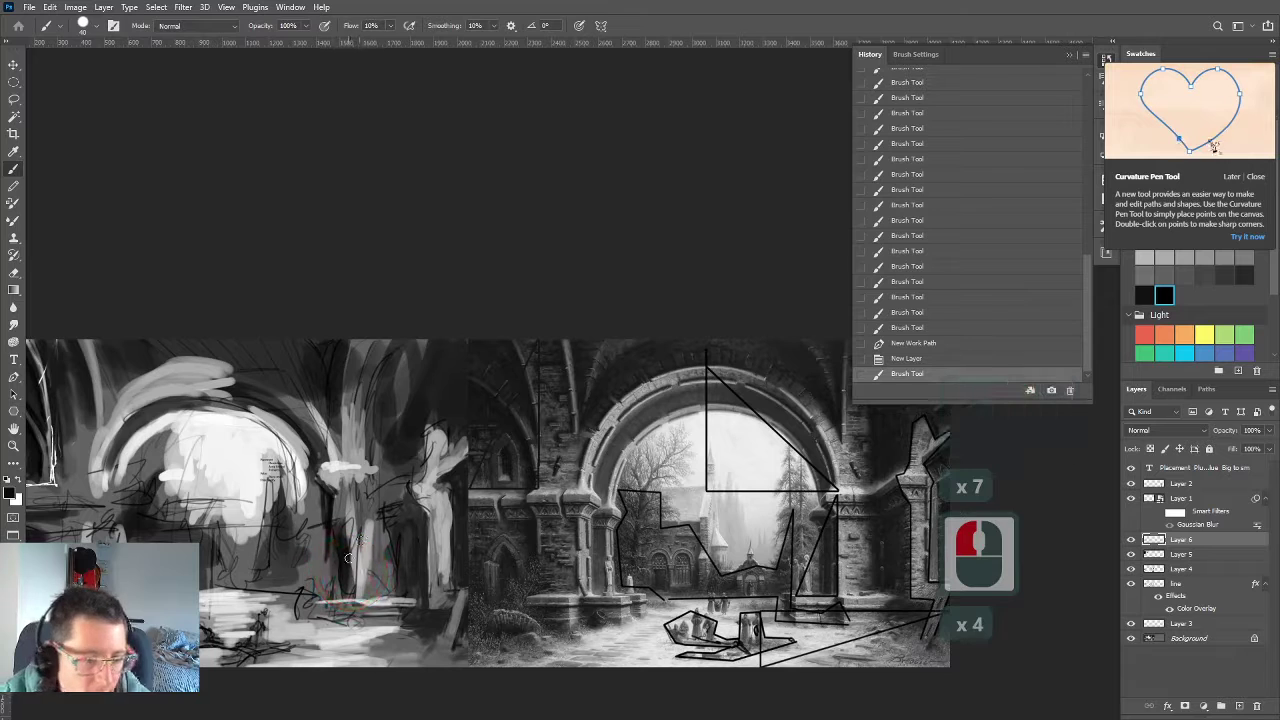
pyautogui.moveTo(353, 567); pyautogui.dragTo(352, 530)
pyautogui.moveTo(348, 538); pyautogui.dragTo(346, 584)
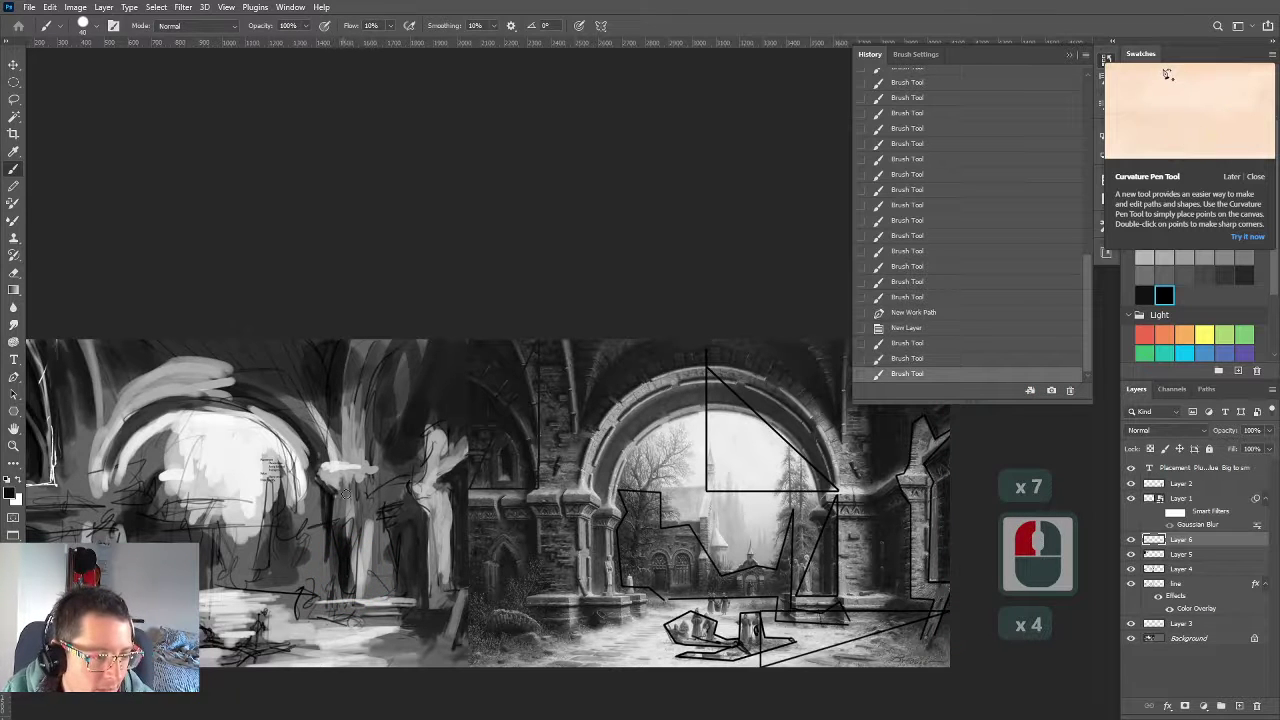
pyautogui.moveTo(396, 517)
pyautogui.mouseDown()
pyautogui.moveTo(385, 442)
pyautogui.moveTo(371, 465)
pyautogui.moveTo(406, 437)
pyautogui.moveTo(406, 467)
pyautogui.moveTo(388, 471)
pyautogui.moveTo(344, 535)
pyautogui.moveTo(378, 484)
pyautogui.mouseUp()
pyautogui.moveTo(378, 403)
pyautogui.mouseDown()
pyautogui.moveTo(388, 445)
pyautogui.moveTo(355, 529)
pyautogui.moveTo(356, 506)
pyautogui.moveTo(373, 481)
pyautogui.moveTo(360, 555)
pyautogui.moveTo(379, 451)
pyautogui.moveTo(360, 508)
pyautogui.moveTo(377, 460)
pyautogui.moveTo(342, 518)
pyautogui.moveTo(326, 443)
pyautogui.moveTo(372, 439)
pyautogui.moveTo(325, 440)
pyautogui.mouseUp()
# Enlarge the brush from 50 up to 80 px and darken the vault above the figure and the column's upper part
pyautogui.press(']')
pyautogui.press(']')
pyautogui.press(']')
pyautogui.press(']')
pyautogui.press(']')
pyautogui.press(']')
pyautogui.press(']')
pyautogui.press(']')
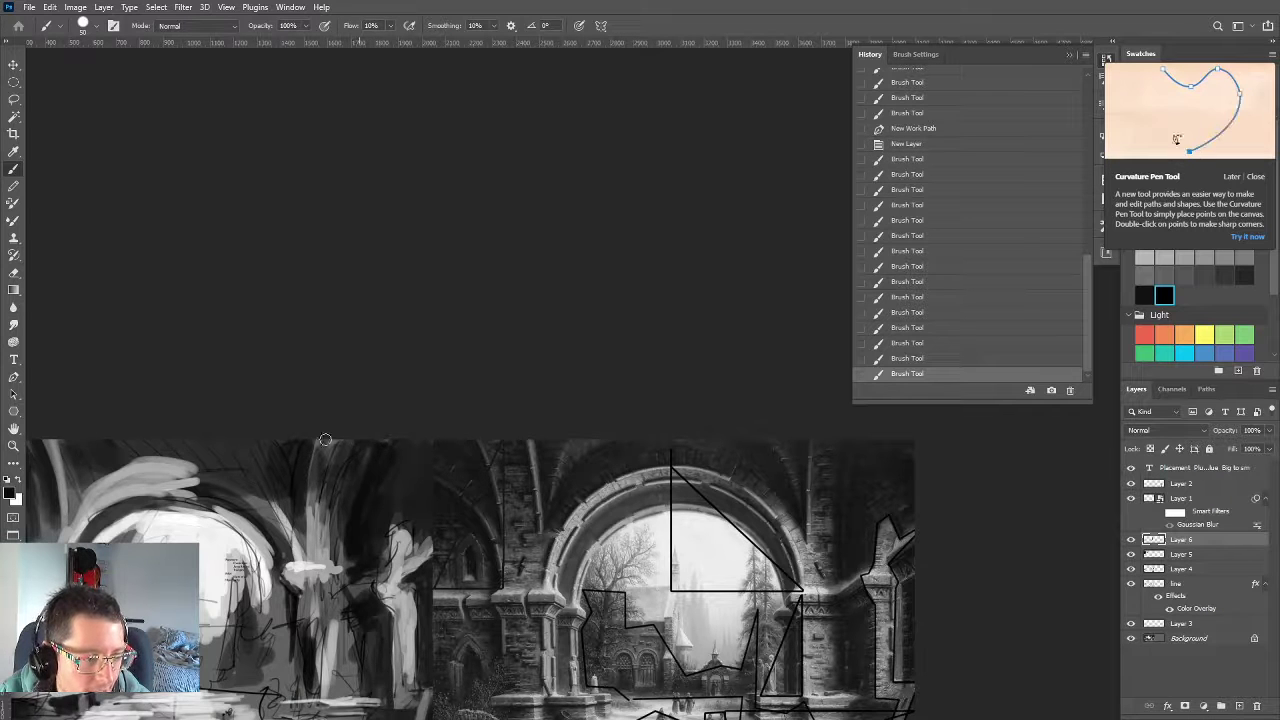
pyautogui.press(']')
pyautogui.moveTo(374, 492); pyautogui.dragTo(396, 444)
pyautogui.moveTo(396, 444); pyautogui.dragTo(385, 459)
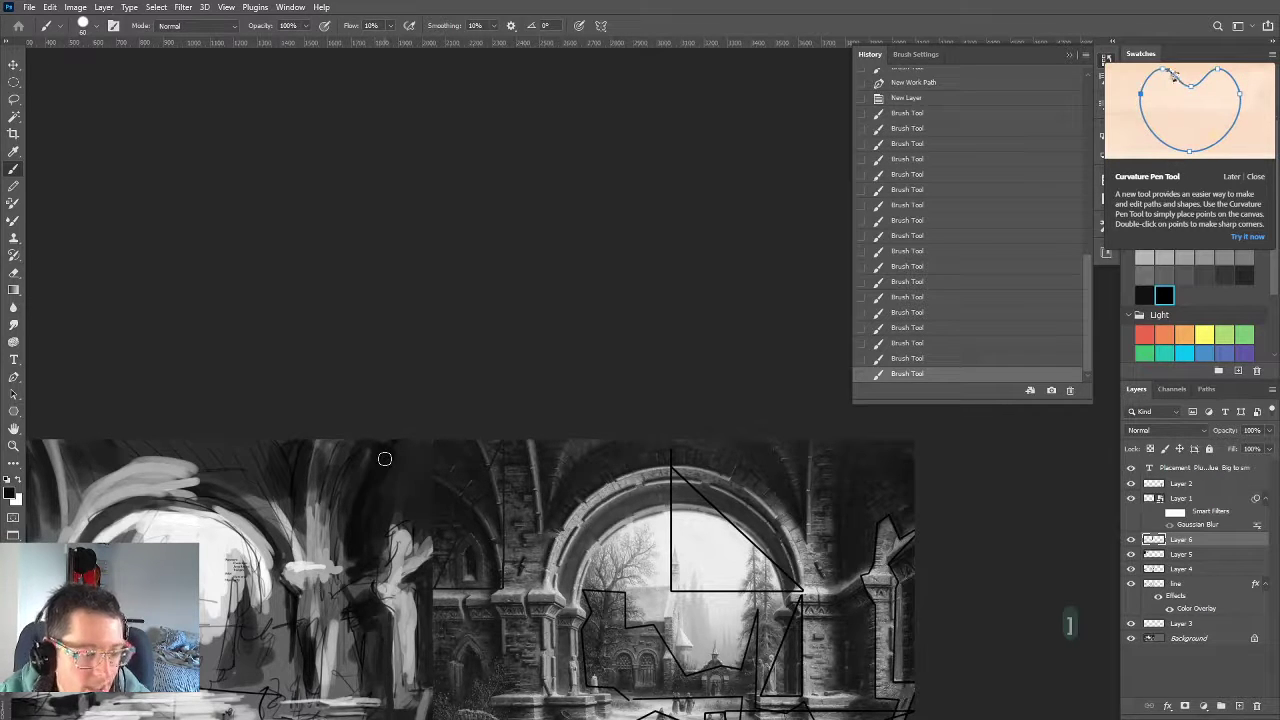
pyautogui.press(']')
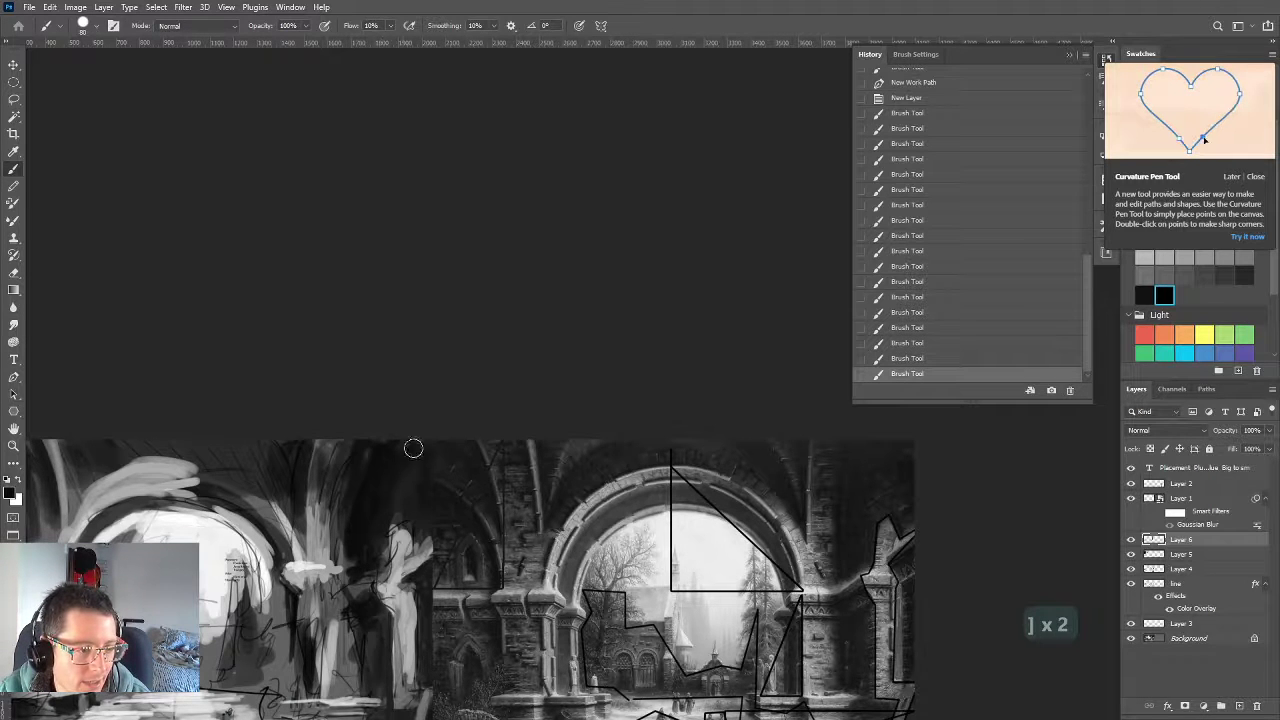
pyautogui.moveTo(394, 460)
pyautogui.mouseDown()
pyautogui.moveTo(357, 495)
pyautogui.moveTo(374, 466)
pyautogui.moveTo(347, 485)
pyautogui.moveTo(348, 448)
pyautogui.moveTo(315, 486)
pyautogui.moveTo(327, 440)
pyautogui.moveTo(324, 463)
pyautogui.moveTo(341, 438)
pyautogui.moveTo(328, 498)
pyautogui.mouseUp()
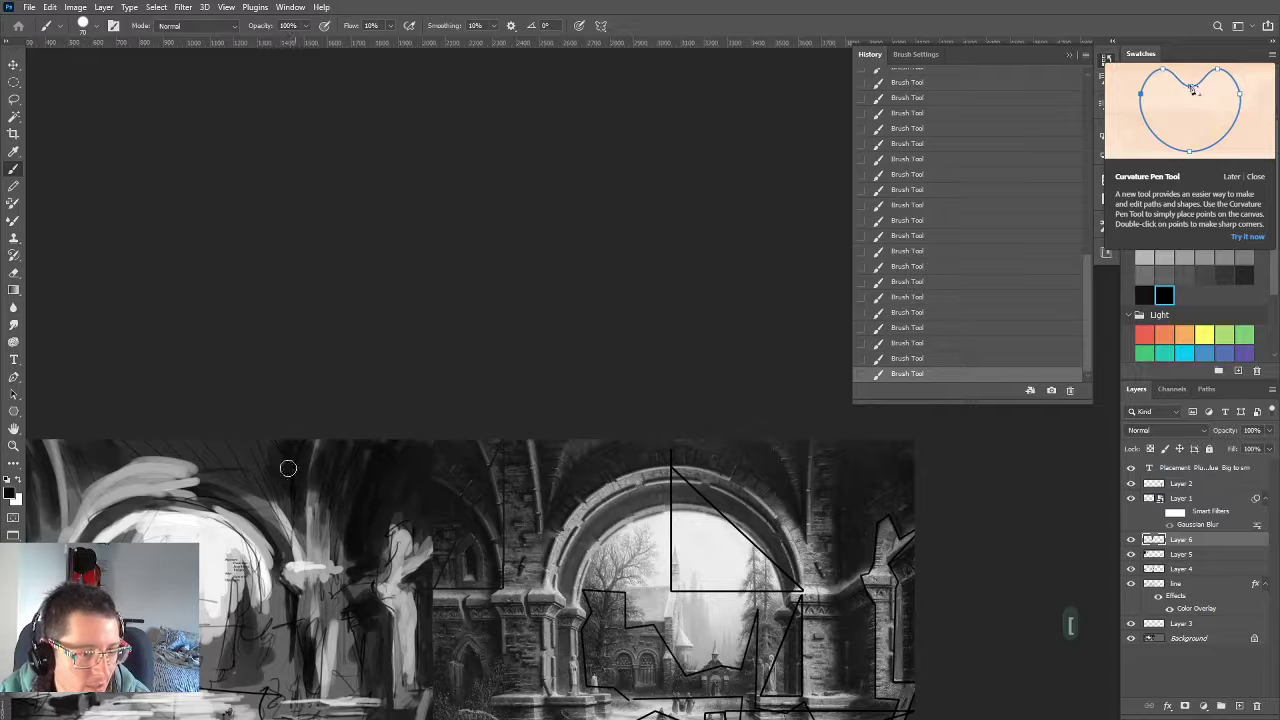
# Sample dark greys from the vault, reduce the brush to 50 px, and darken the area between the arch and column top
pyautogui.press('[')
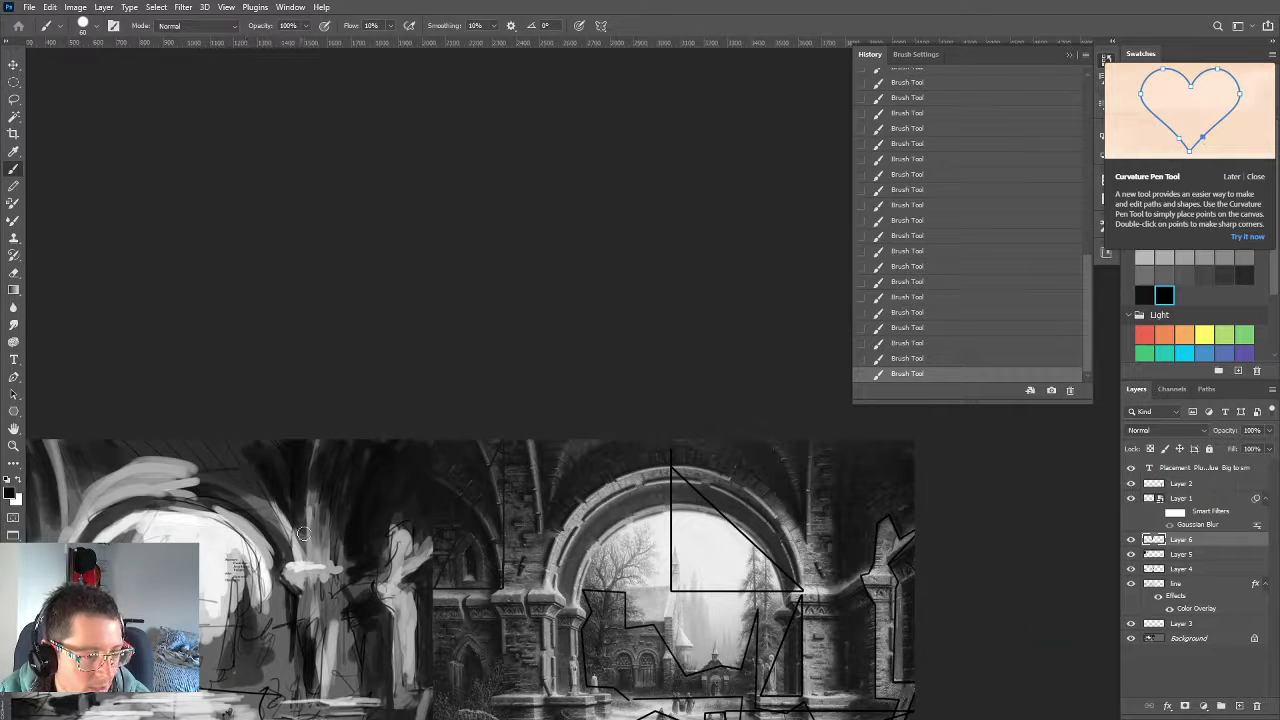
pyautogui.keyDown('alt'); pyautogui.rightClick(234, 443); pyautogui.keyUp('alt')
pyautogui.keyDown('alt'); pyautogui.rightClick(257, 466); pyautogui.keyUp('alt')
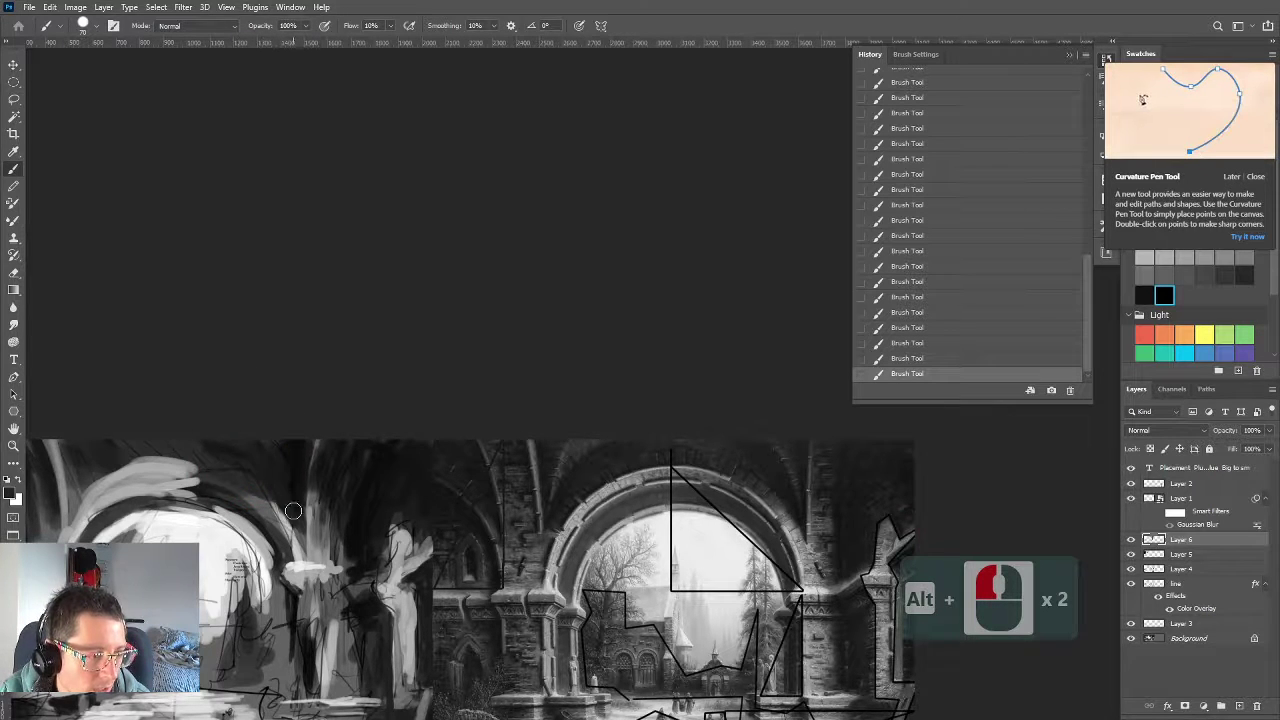
pyautogui.keyDown('alt'); pyautogui.click(294, 455); pyautogui.keyUp('alt')
pyautogui.press('[')
pyautogui.press('[')
pyautogui.click(299, 508)
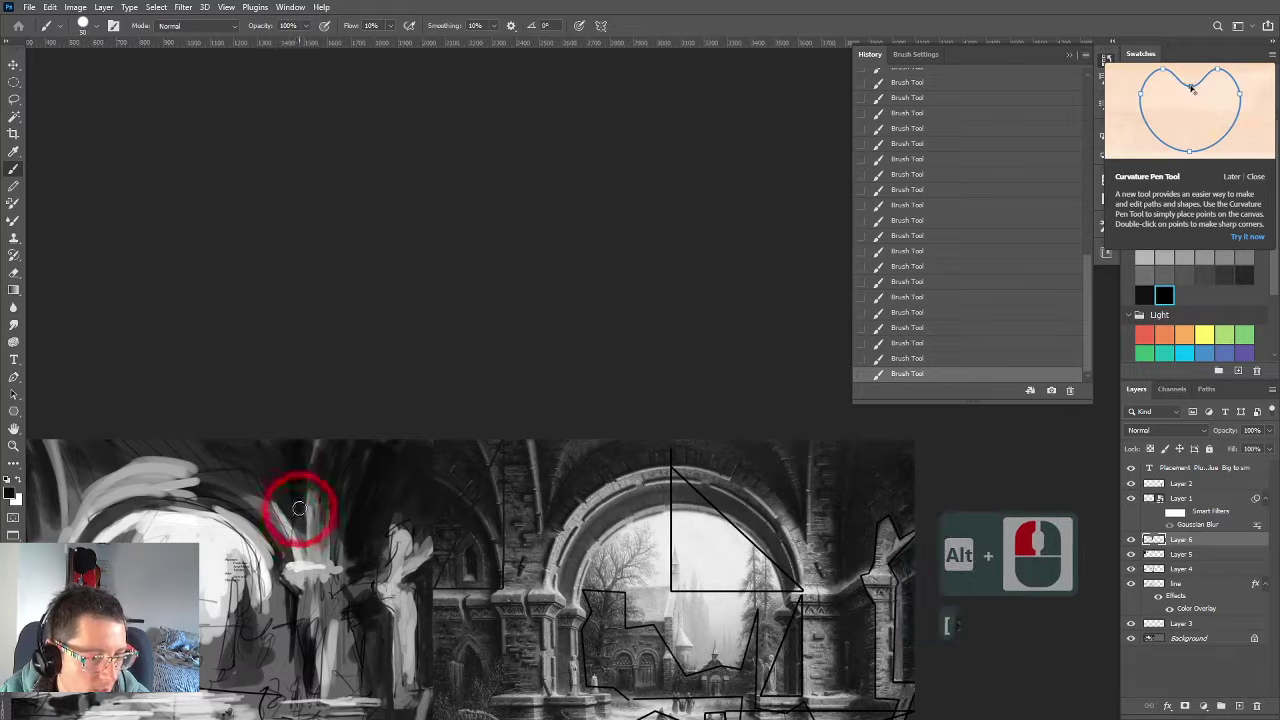
# Refine the column top with a 35 px dark brush, then sample its mid-grey and paint soft strokes at up to 70 px
pyautogui.press('[')
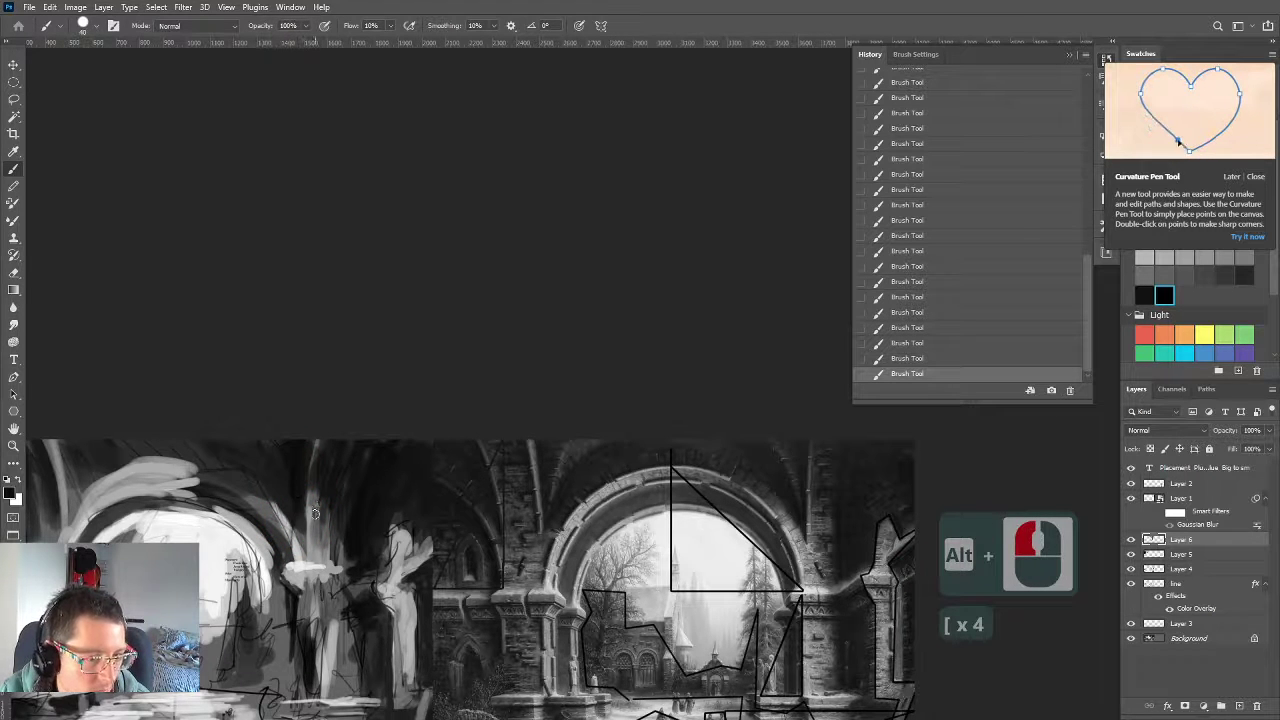
pyautogui.press('[')
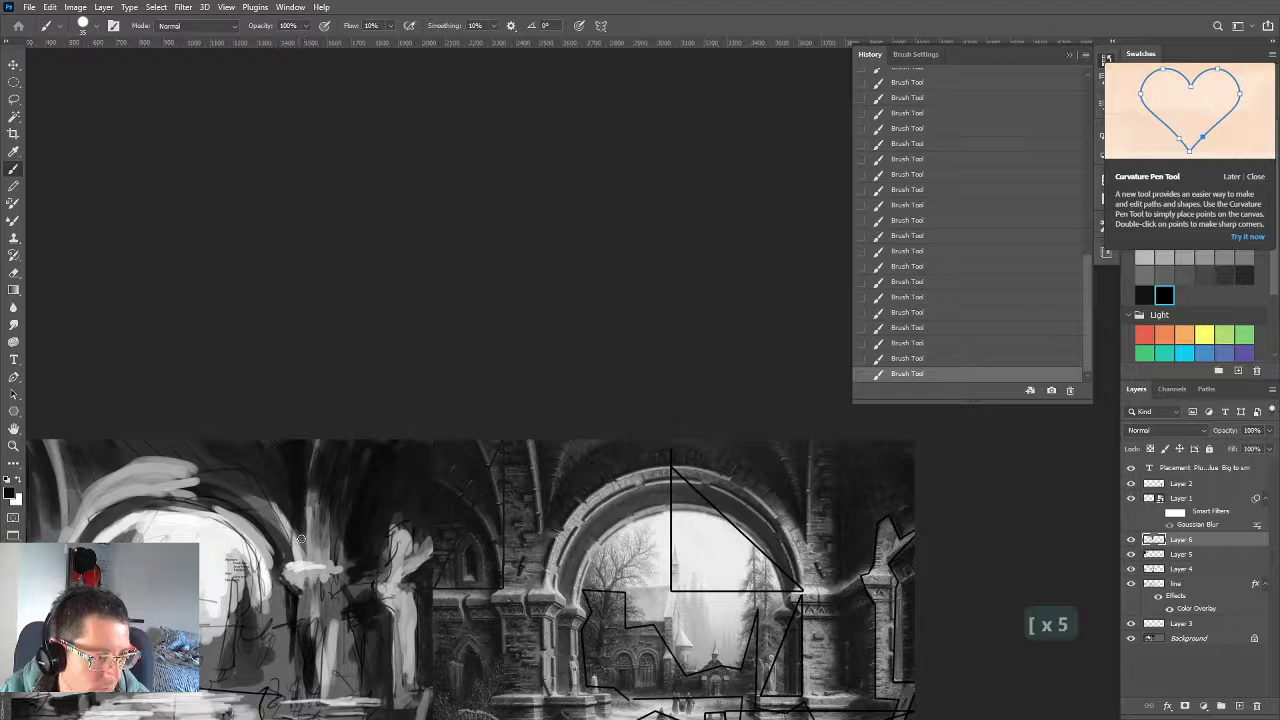
pyautogui.keyDown('alt'); pyautogui.click(303, 493); pyautogui.keyUp('alt')
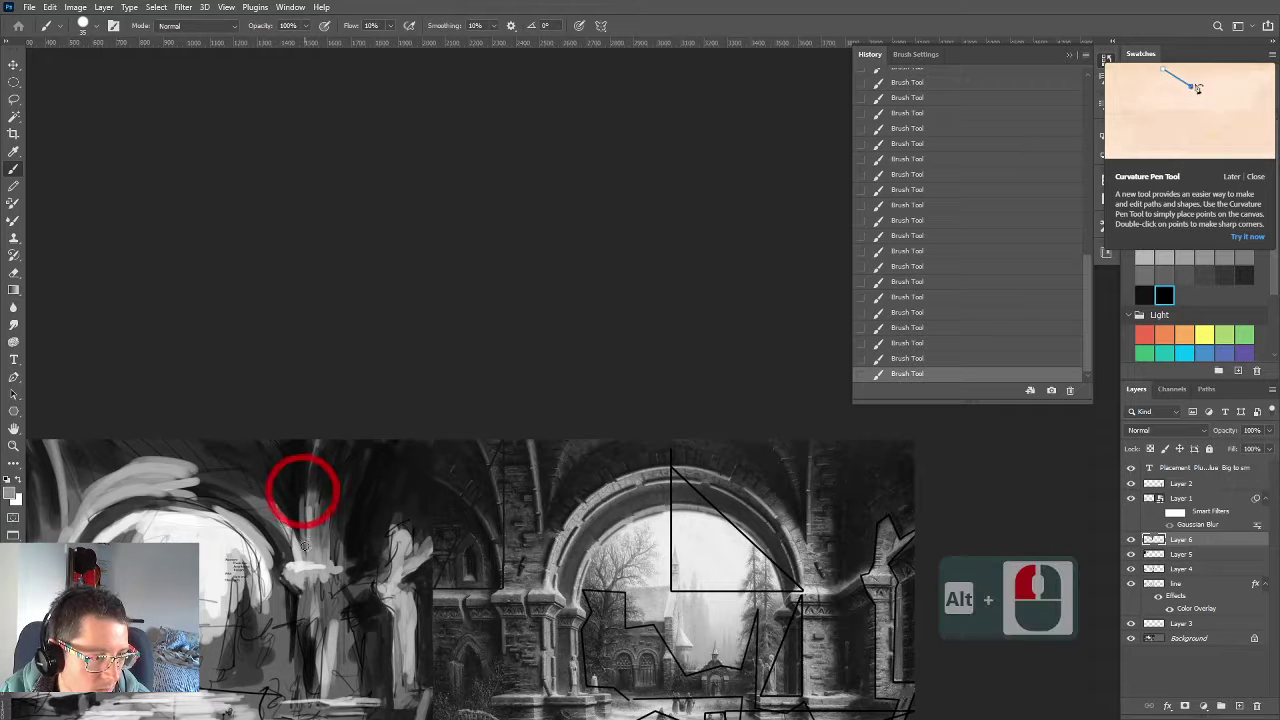
pyautogui.press(']')
pyautogui.press(']')
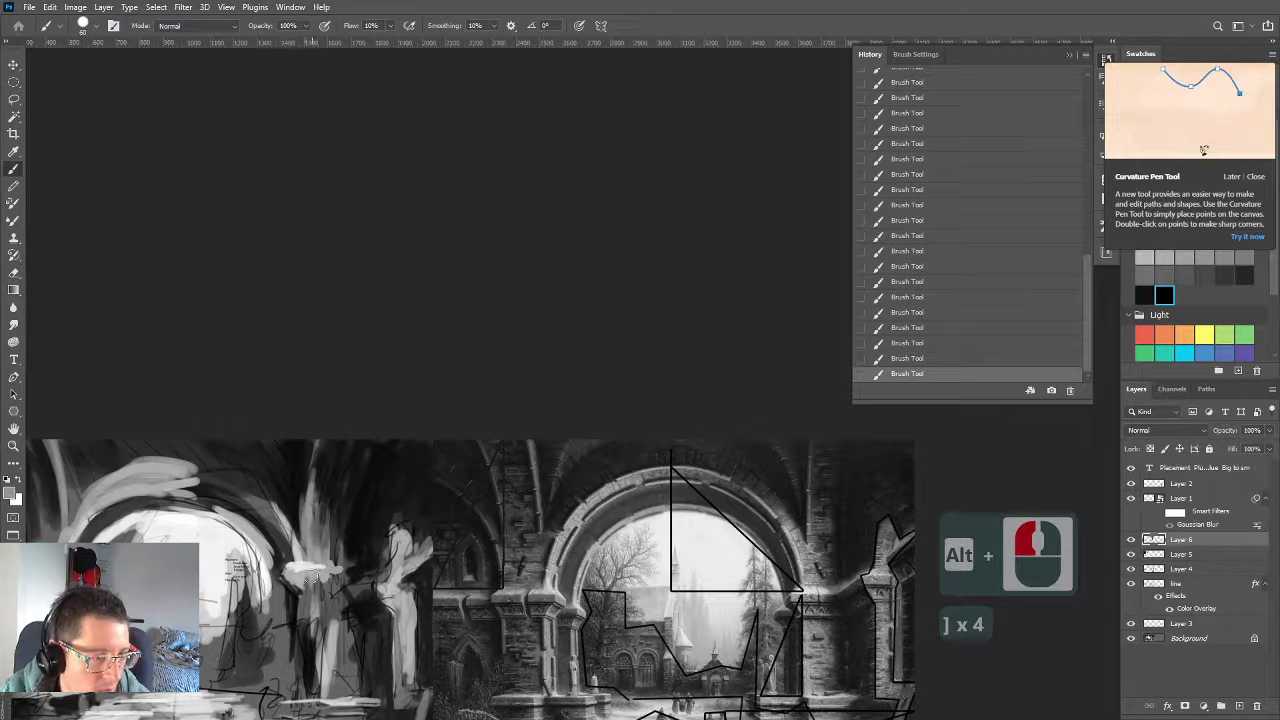
pyautogui.press(']')
pyautogui.press(']')
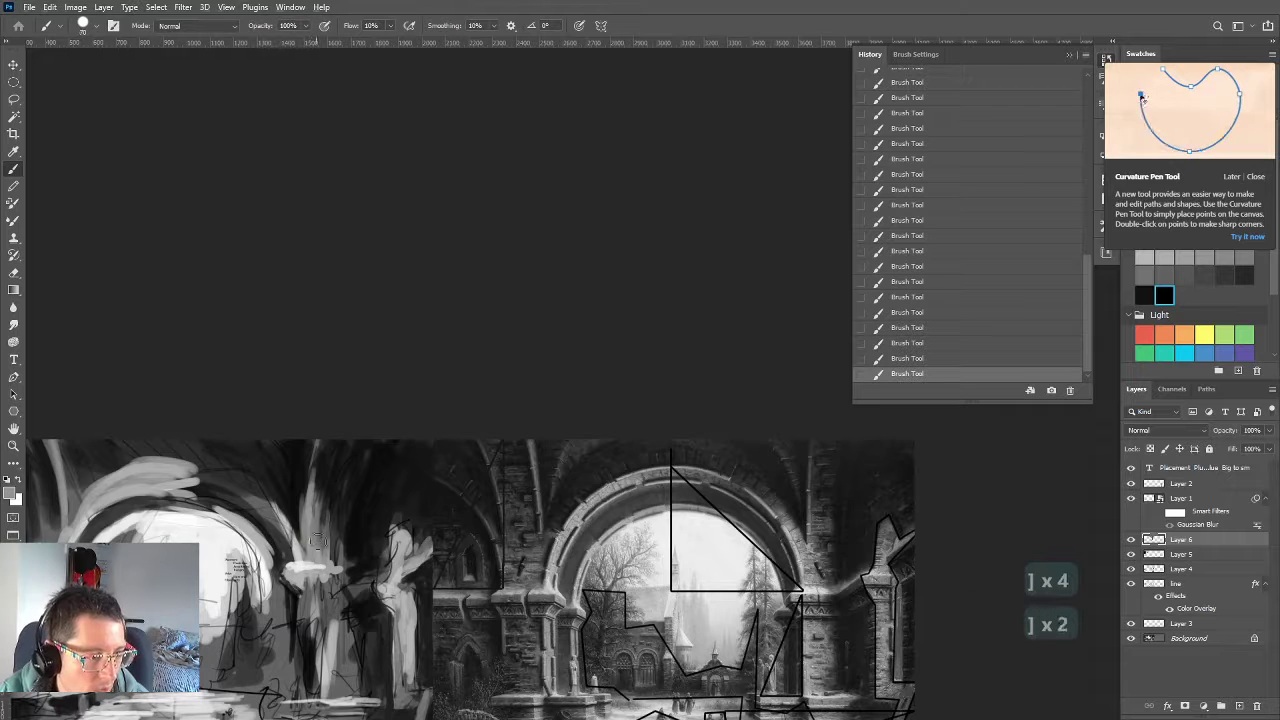
# Sample black beside the column, enlarge the brush to 90 px, and darken the column's upper right side
pyautogui.moveTo(323, 514)
pyautogui.mouseDown()
pyautogui.moveTo(323, 486)
pyautogui.moveTo(330, 500)
pyautogui.mouseUp()
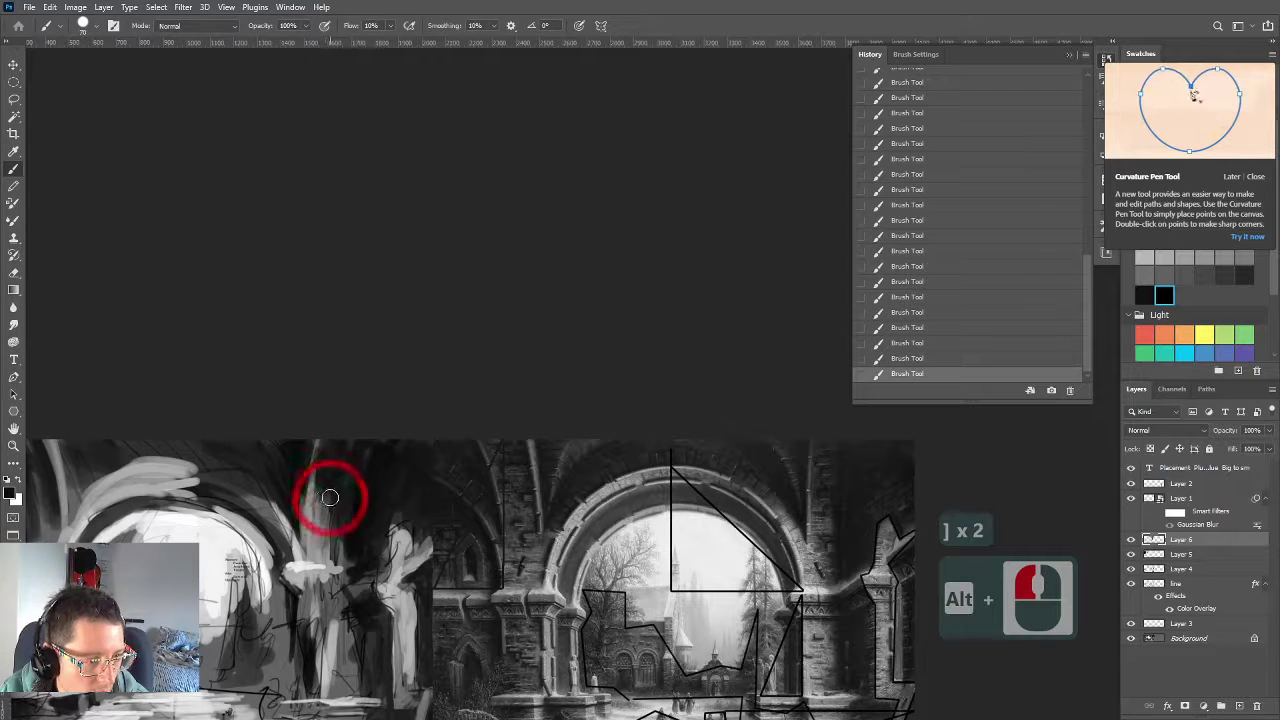
pyautogui.press(']')
pyautogui.press(']')
pyautogui.press(']')
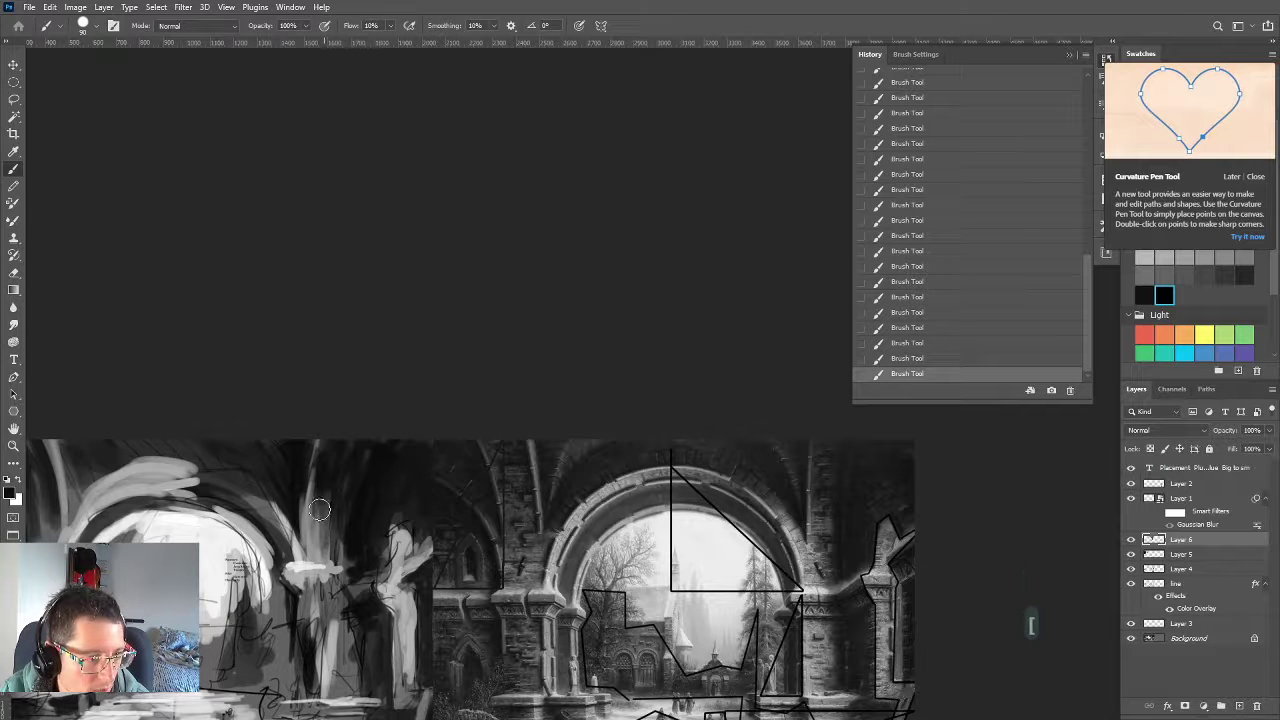
pyautogui.press('[')
# Toggle Layer 6's visibility off and on to compare the painting with and without the new dark values
pyautogui.scroll(-5, 318, 608)
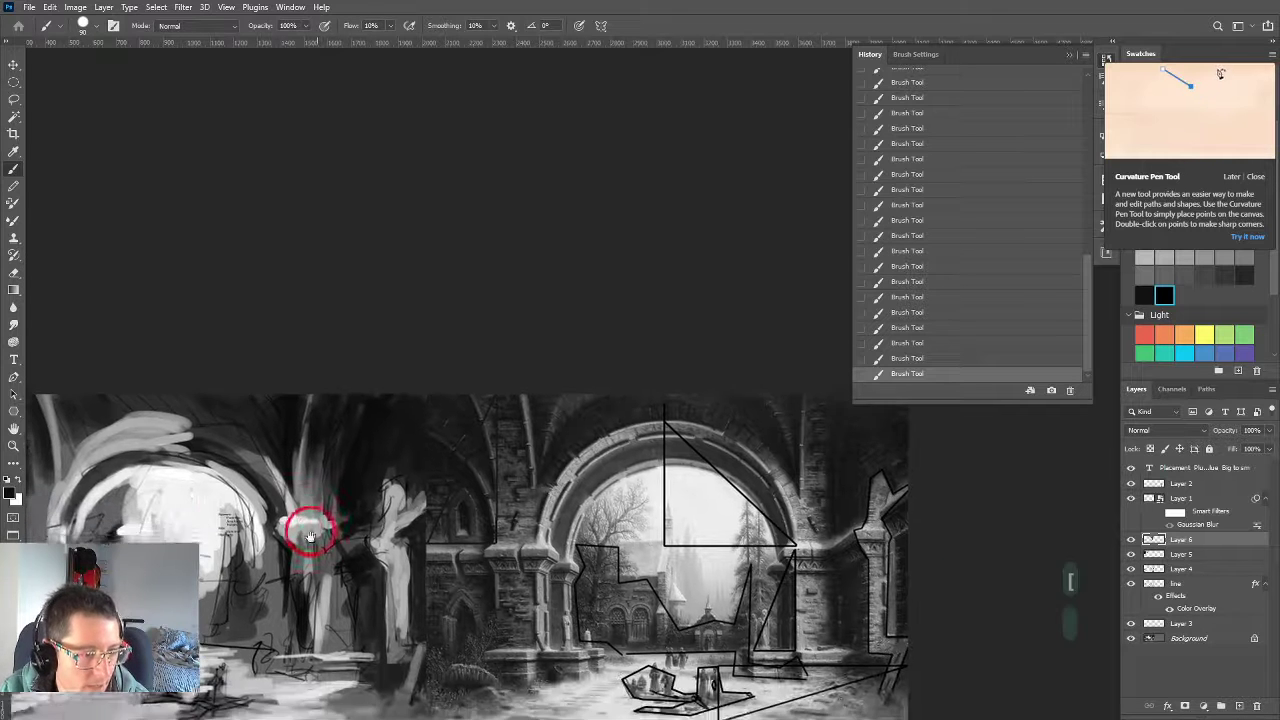
pyautogui.scroll(2, 386, 471)
pyautogui.scroll(2, 390, 552)
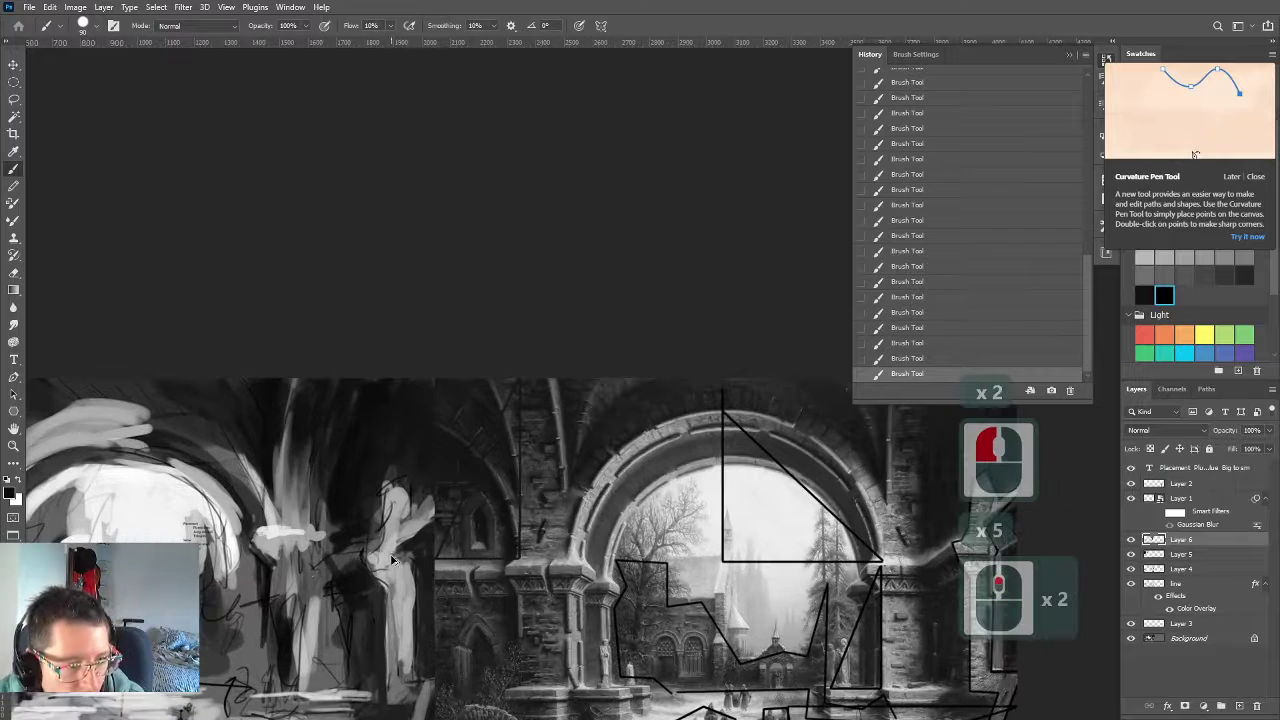
pyautogui.click(1130, 540)
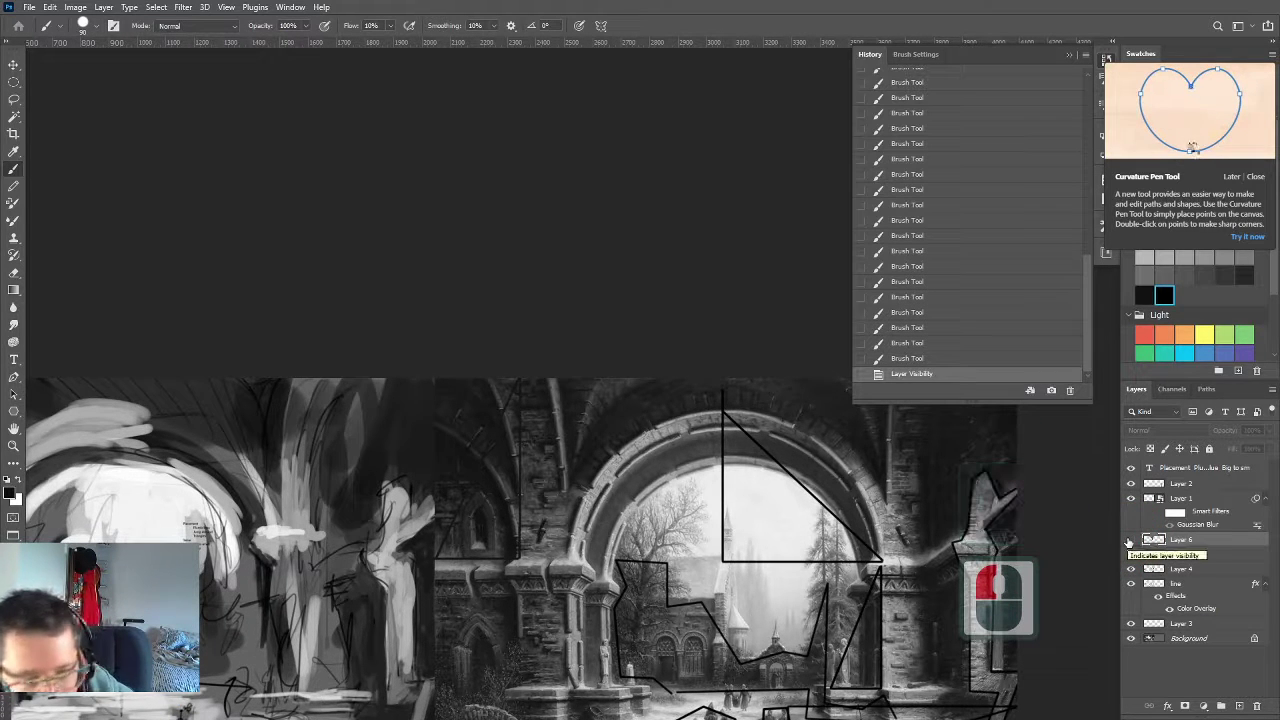
pyautogui.click(1130, 540)
pyautogui.scroll(2, 357, 529)
pyautogui.scroll(-4, 357, 529)
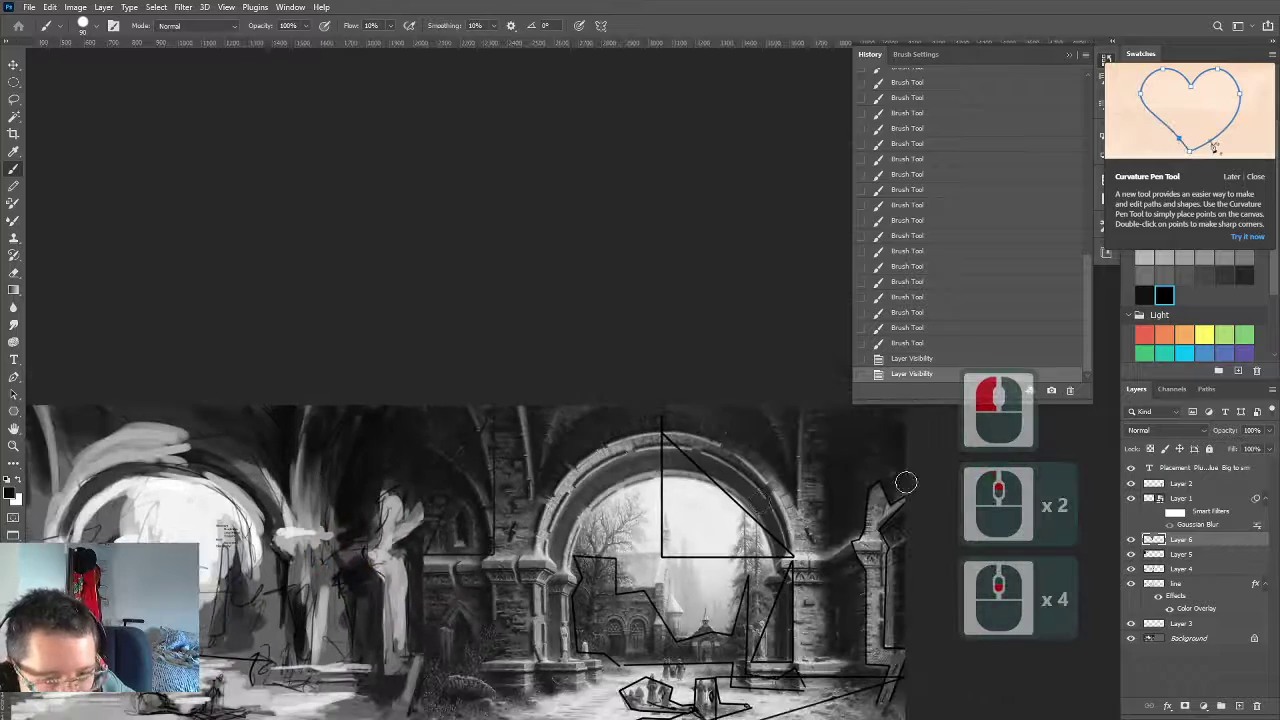
# Hide Layer 2 and examine the clean reference against the painting, including the small arch at the painting's left edge
pyautogui.click(1132, 485)
pyautogui.scroll(3, 256, 615)
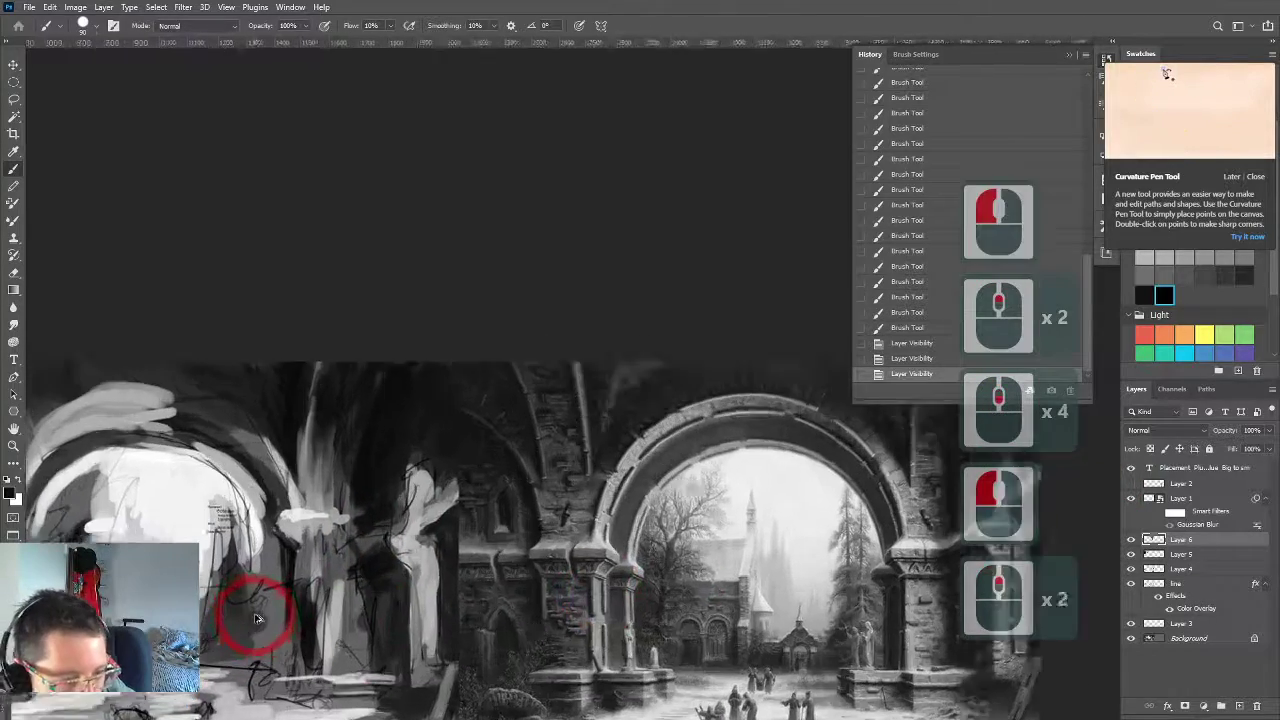
pyautogui.scroll(-5, 248, 620)
pyautogui.scroll(5, 240, 626)
pyautogui.scroll(2, 240, 626)
pyautogui.moveTo(384, 554); pyautogui.dragTo(670, 537)
pyautogui.moveTo(345, 530); pyautogui.dragTo(611, 549)
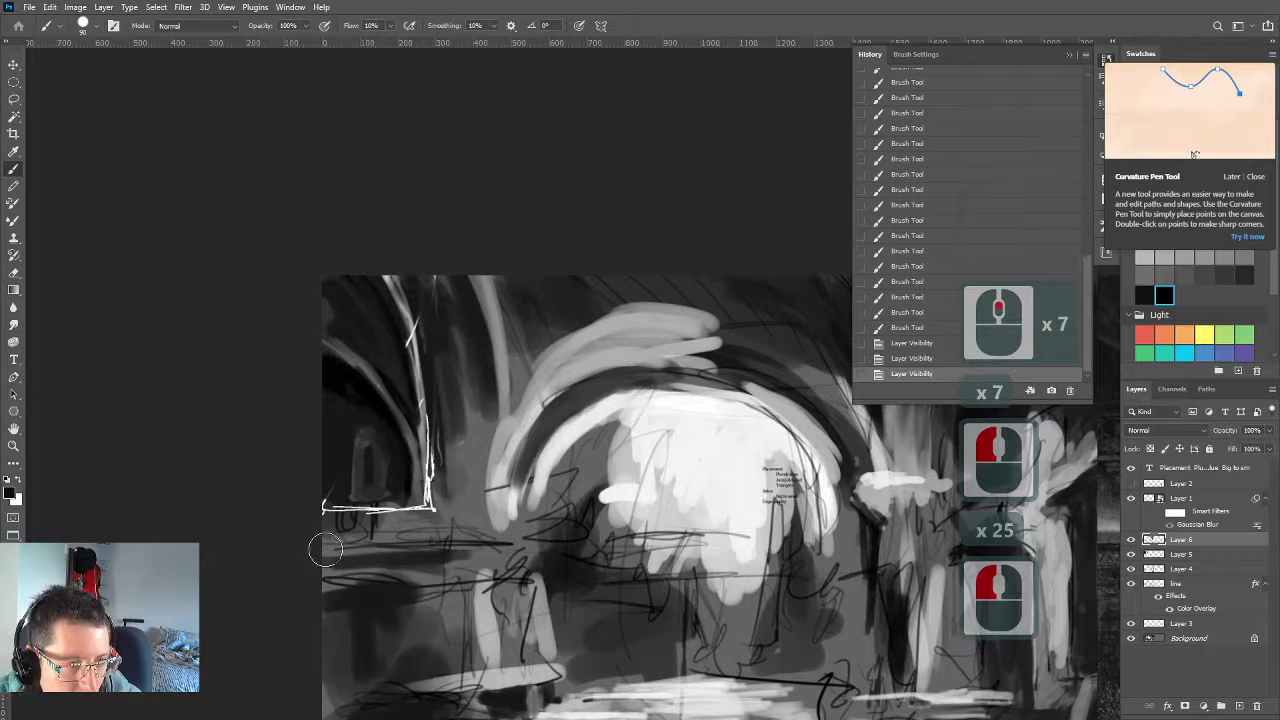
pyautogui.moveTo(399, 532); pyautogui.dragTo(521, 663)
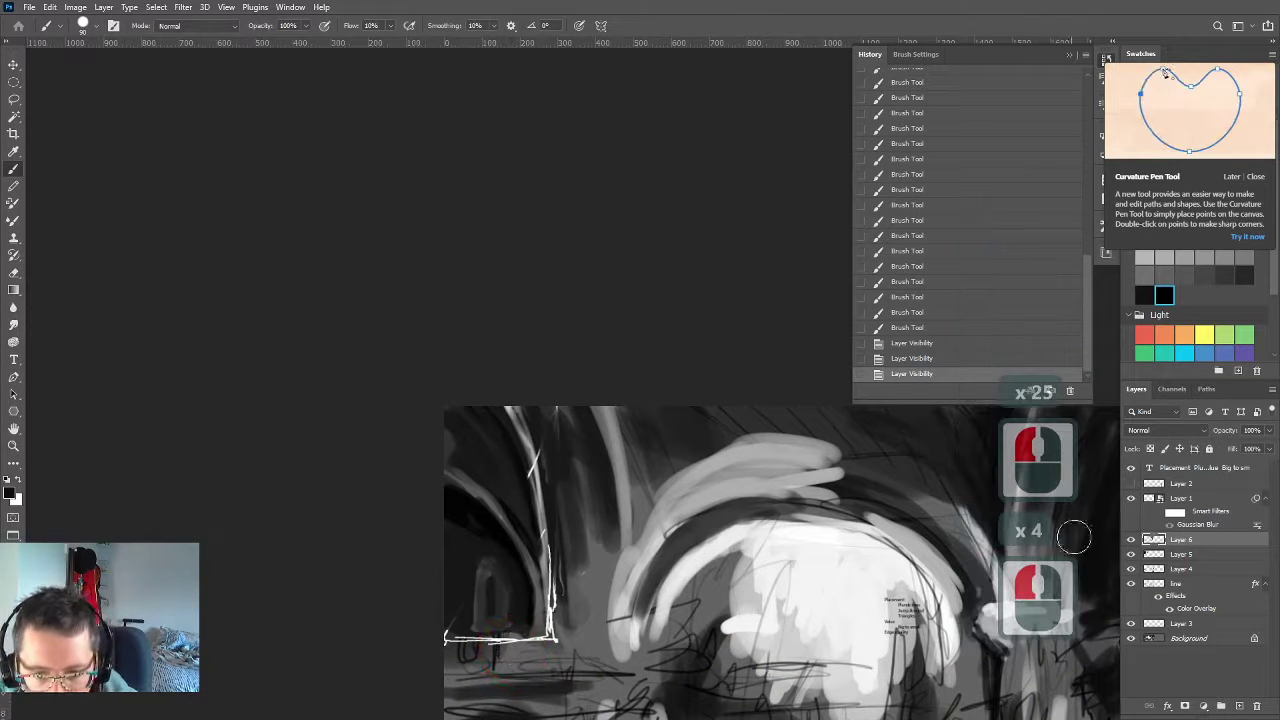
# Add a new layer above Layer 6 and switch to the Pencil tool with default black and white colours
pyautogui.click(1238, 706)
pyautogui.moveTo(654, 608); pyautogui.dragTo(545, 550)
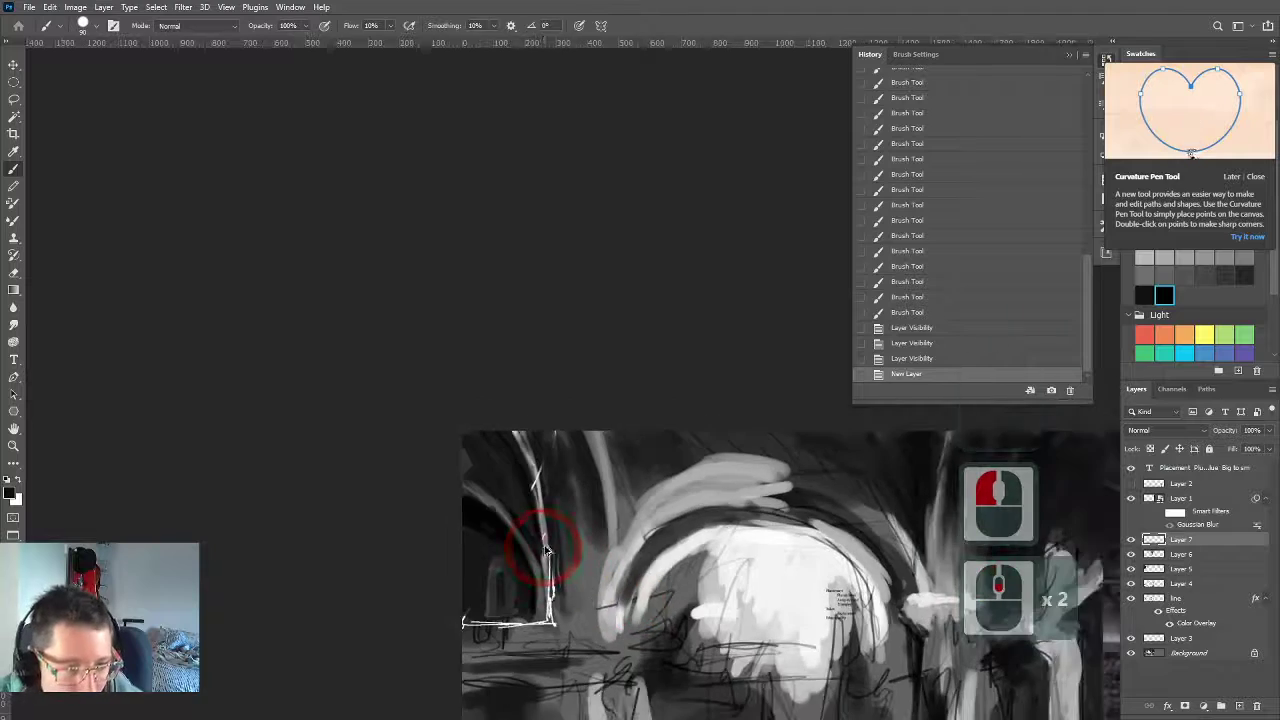
pyautogui.hscroll(10, 545, 550)
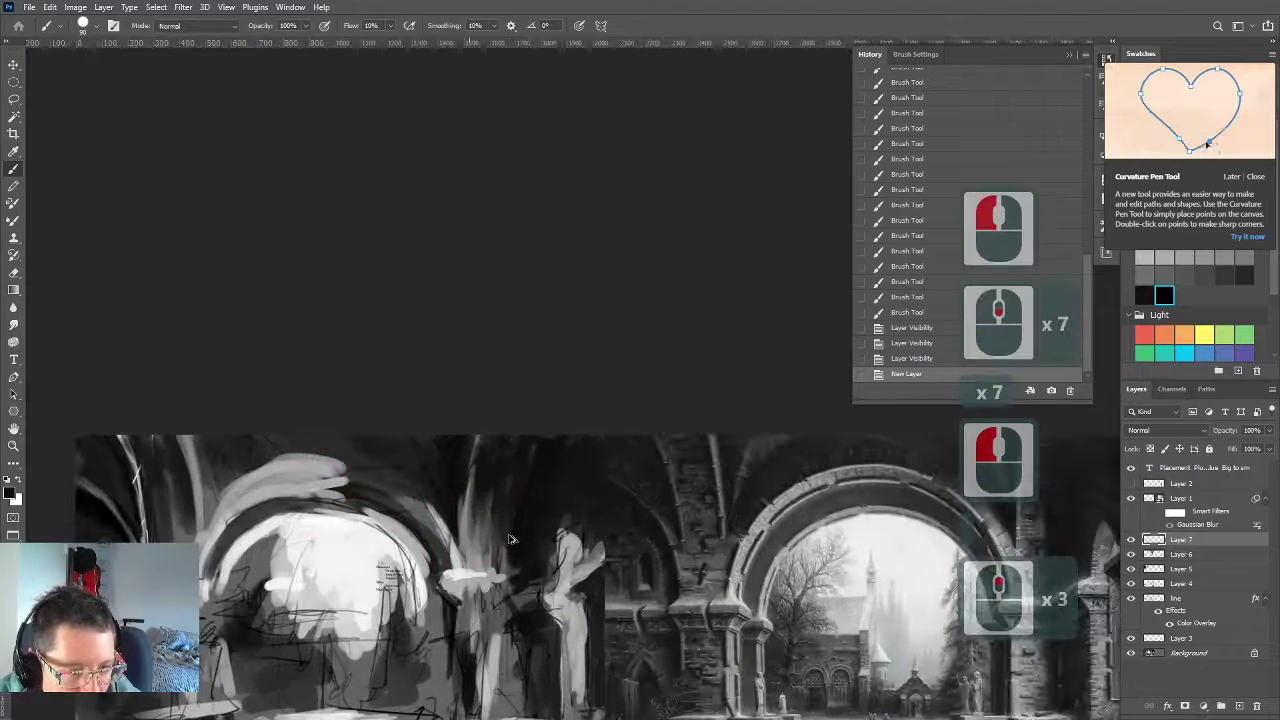
pyautogui.scroll(5, 510, 540)
pyautogui.press('b')
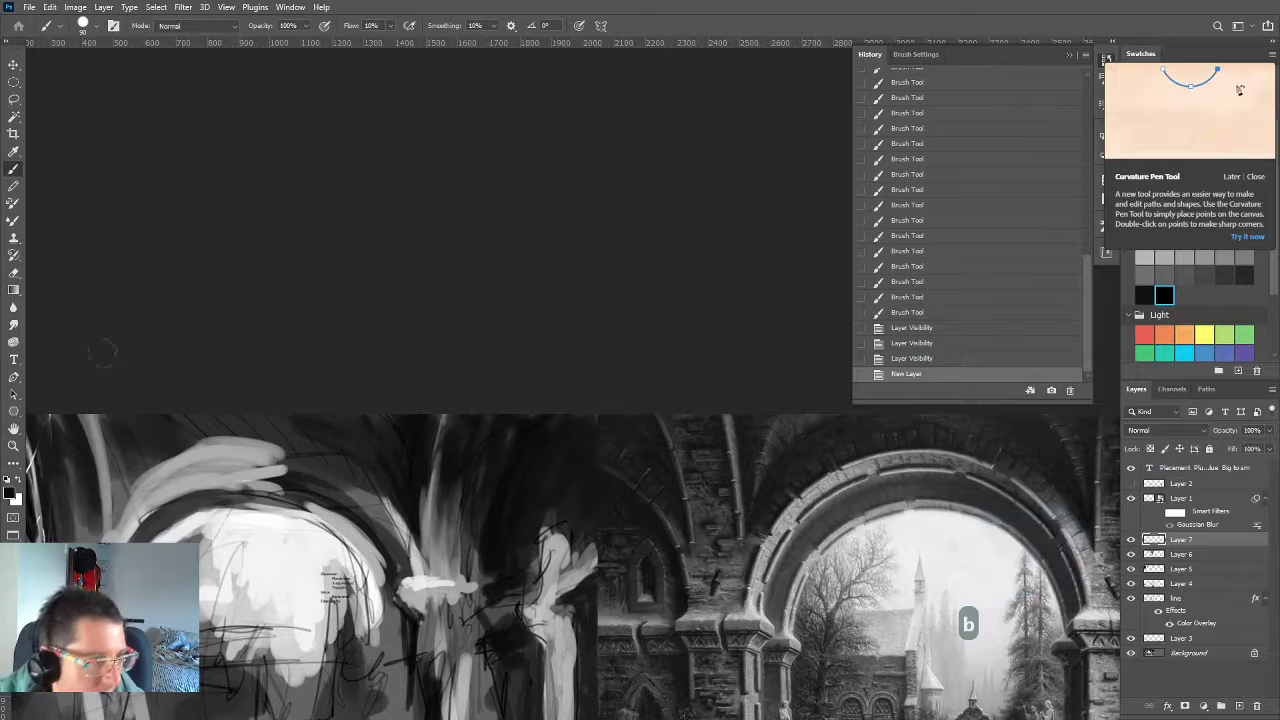
pyautogui.click(13, 186)
pyautogui.press('d')
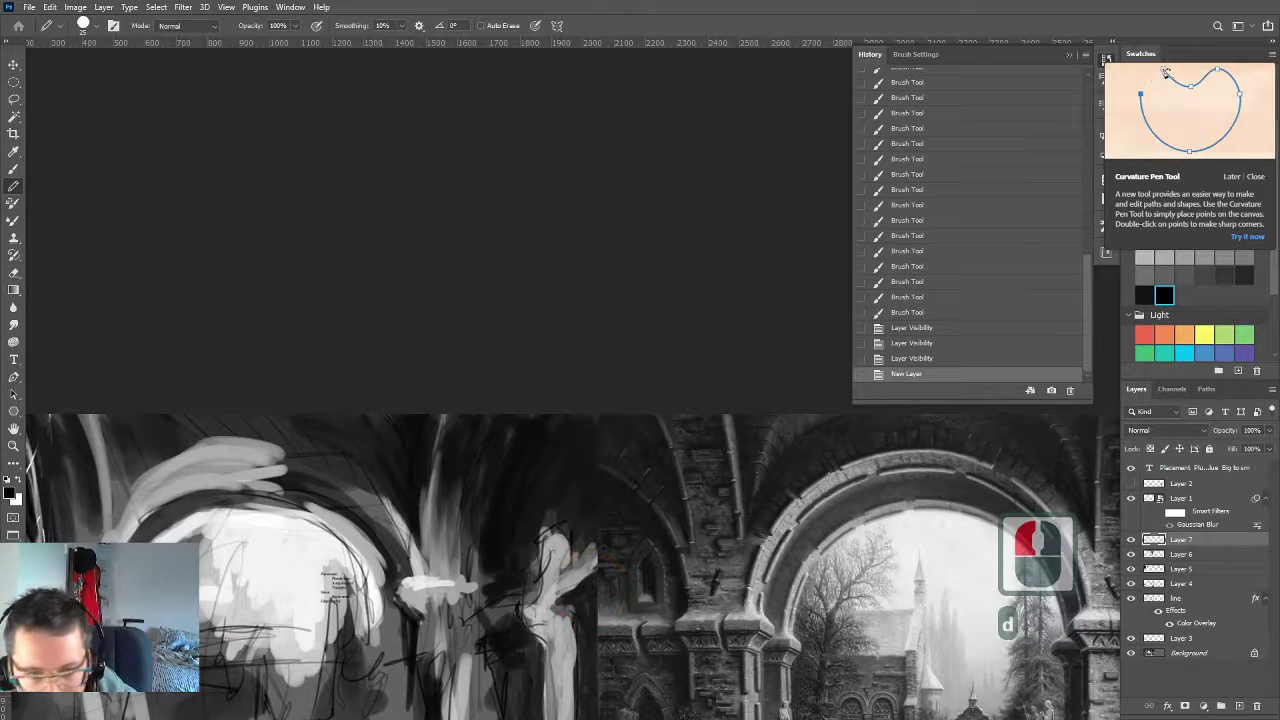
# Show and select Layer 2, then use a 10 px pencil to draw straight black lines along the reference's left ledge and up its pillar edge
pyautogui.click(1160, 483)
pyautogui.click(1131, 483)
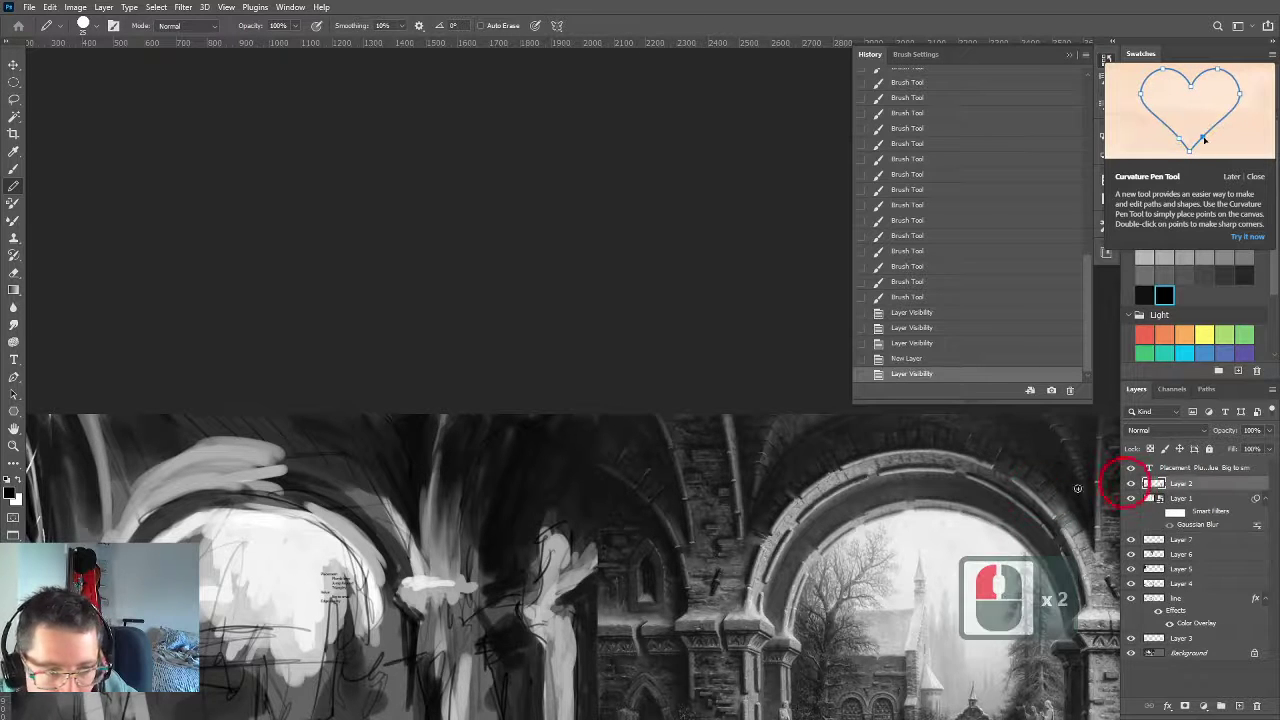
pyautogui.press('[')
pyautogui.press('[')
pyautogui.press('[')
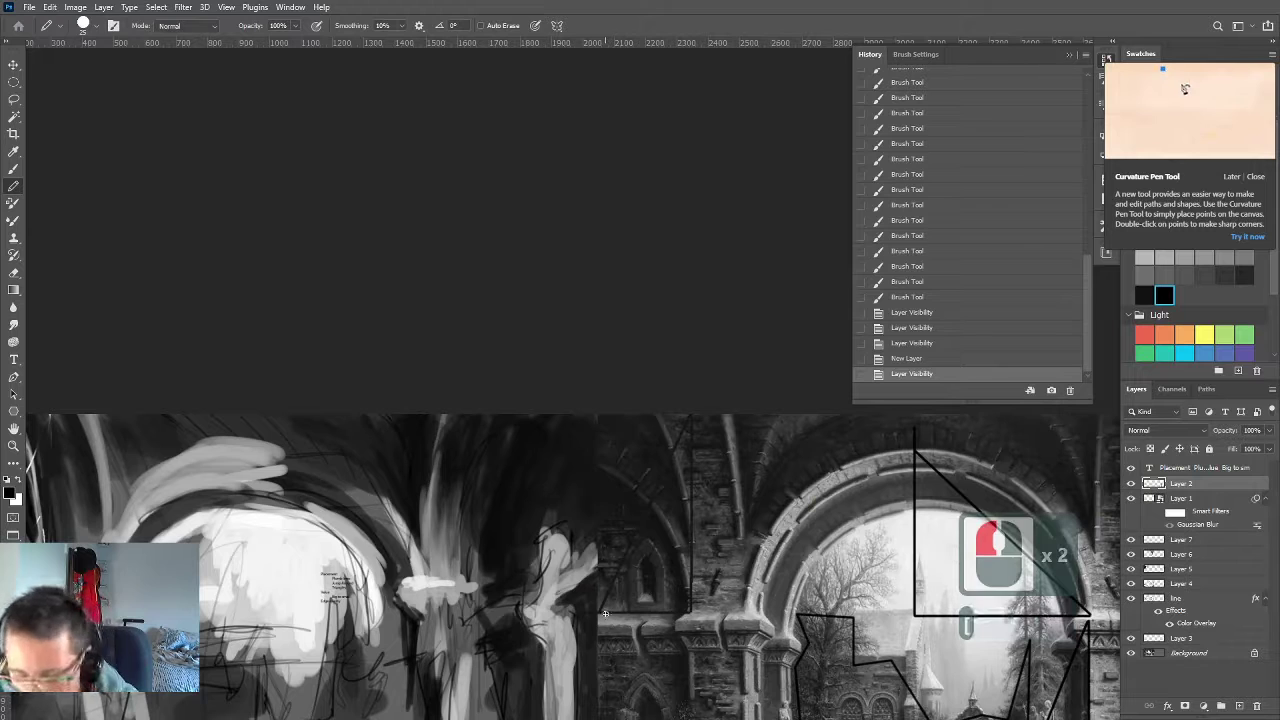
pyautogui.moveTo(598, 612); pyautogui.dragTo(683, 615)
pyautogui.keyDown('shift'); pyautogui.click(686, 608); pyautogui.keyUp('shift')
pyautogui.hotkey('ctrl', 'z')
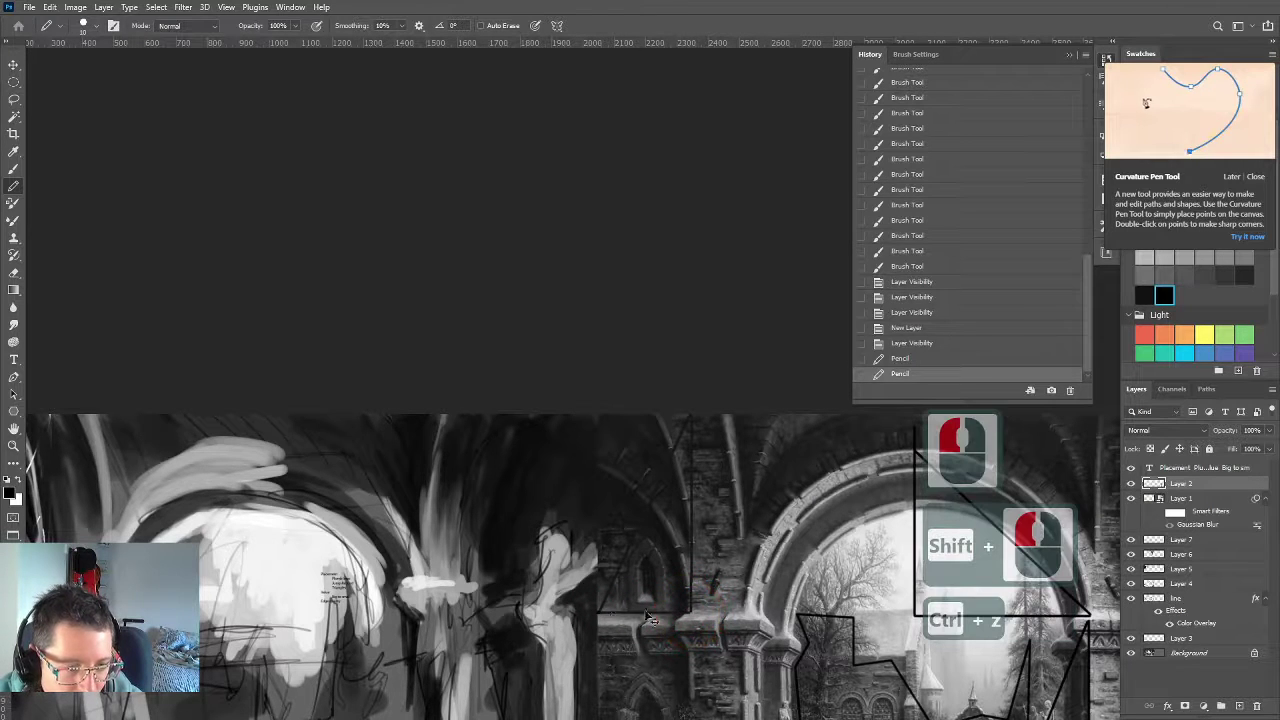
pyautogui.keyDown('shift'); pyautogui.click(690, 611); pyautogui.keyUp('shift')
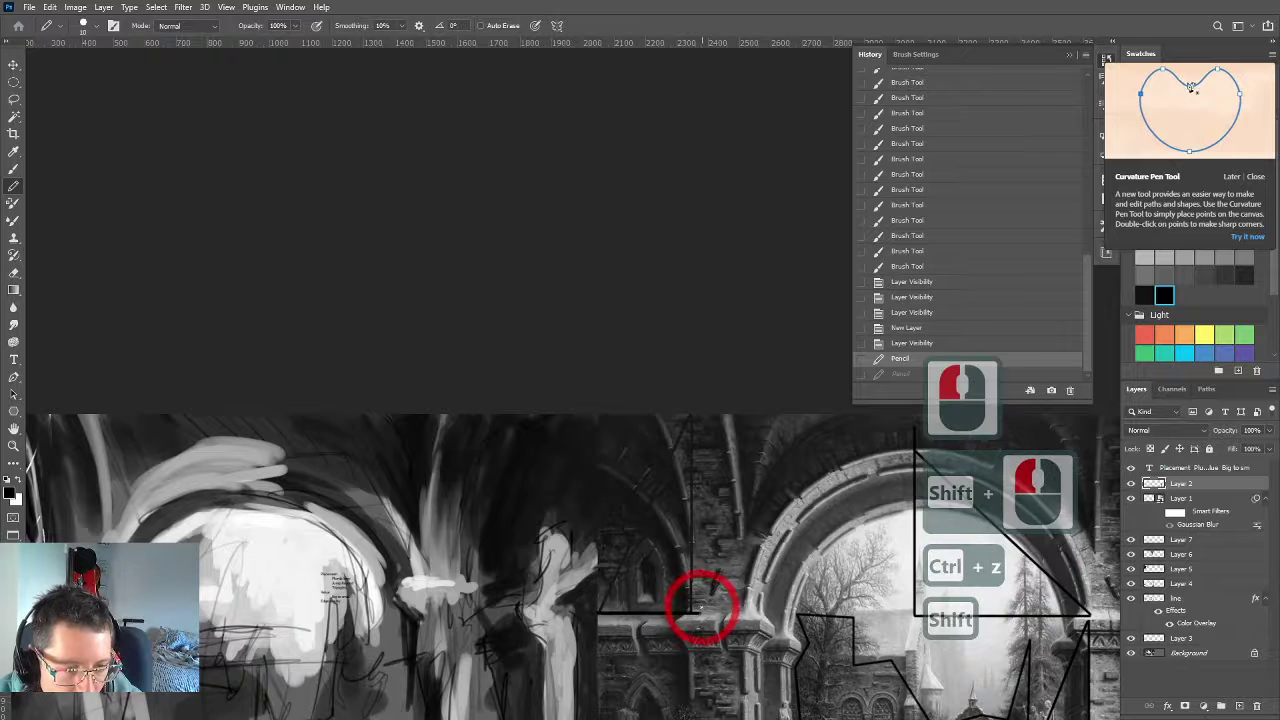
pyautogui.keyDown('shift'); pyautogui.click(690, 416); pyautogui.keyUp('shift')
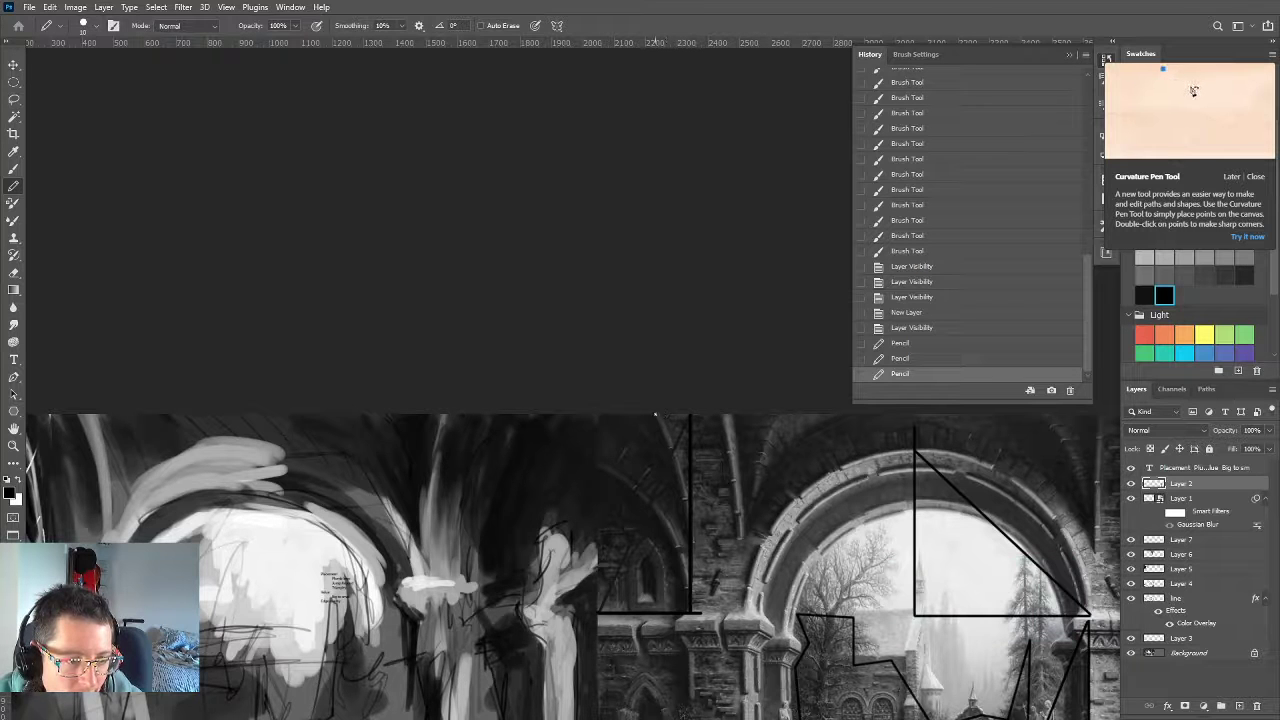
# Mark short black guide strokes along the curved vault ribs above the small niche at the reference's left edge
pyautogui.click(655, 418)
pyautogui.moveTo(627, 415)
pyautogui.mouseDown()
pyautogui.moveTo(602, 486)
pyautogui.moveTo(597, 468)
pyautogui.moveTo(600, 502)
pyautogui.moveTo(651, 570)
pyautogui.mouseUp()
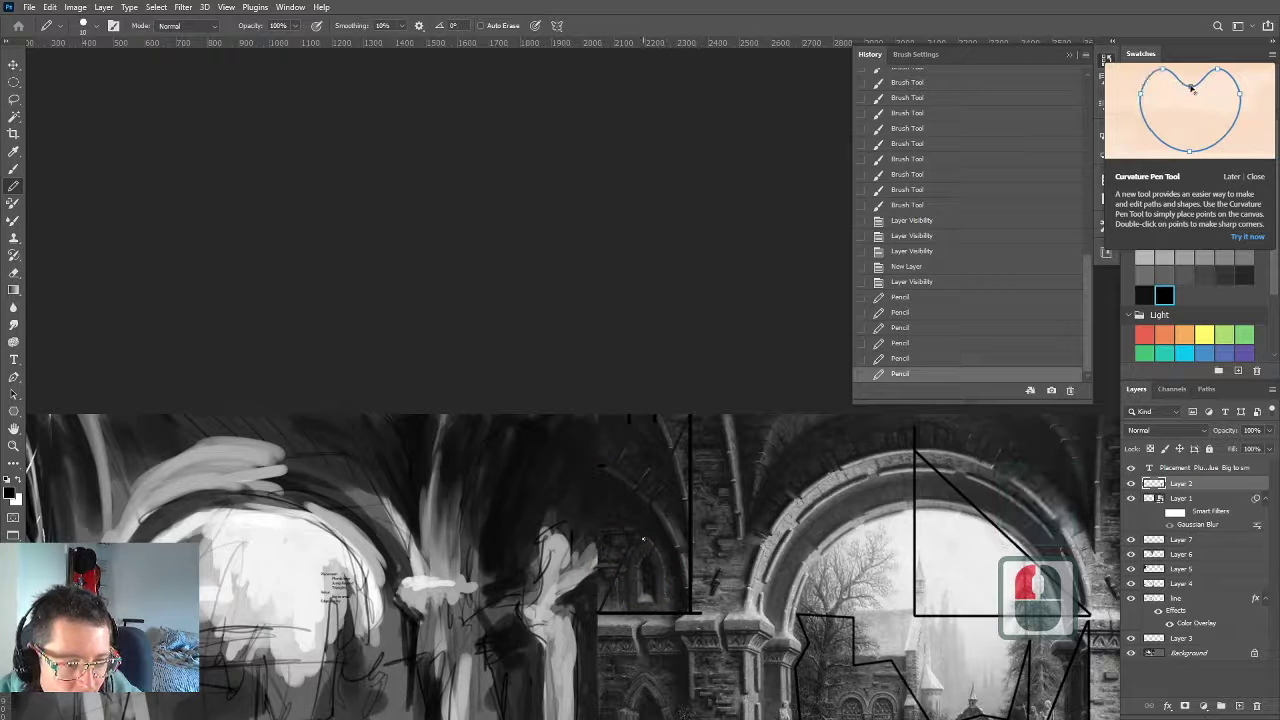
pyautogui.moveTo(647, 541); pyautogui.dragTo(677, 570)
# On Layer 7, draw a straight white vertical pencil line from the small left arch's ledge corner up to the painting's top edge
pyautogui.moveTo(438, 556); pyautogui.dragTo(674, 593)
pyautogui.moveTo(230, 562); pyautogui.dragTo(292, 600)
pyautogui.click(1180, 541)
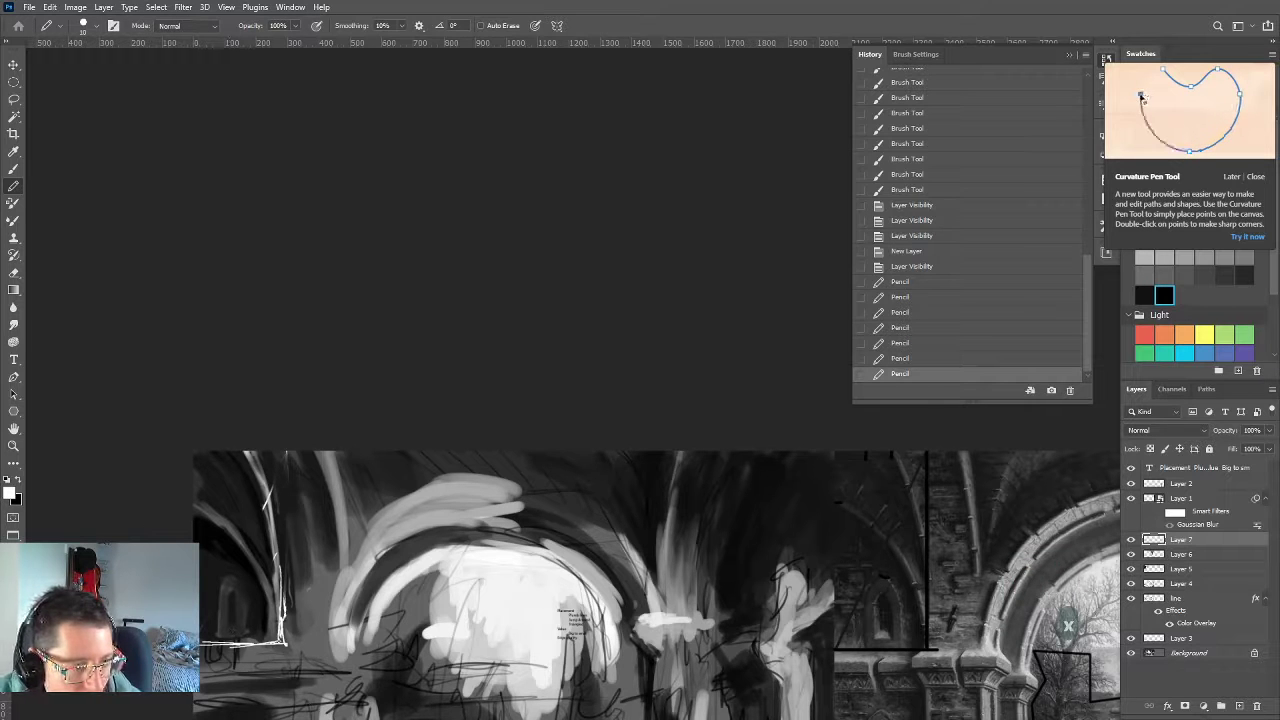
pyautogui.moveTo(282, 640); pyautogui.dragTo(276, 485)
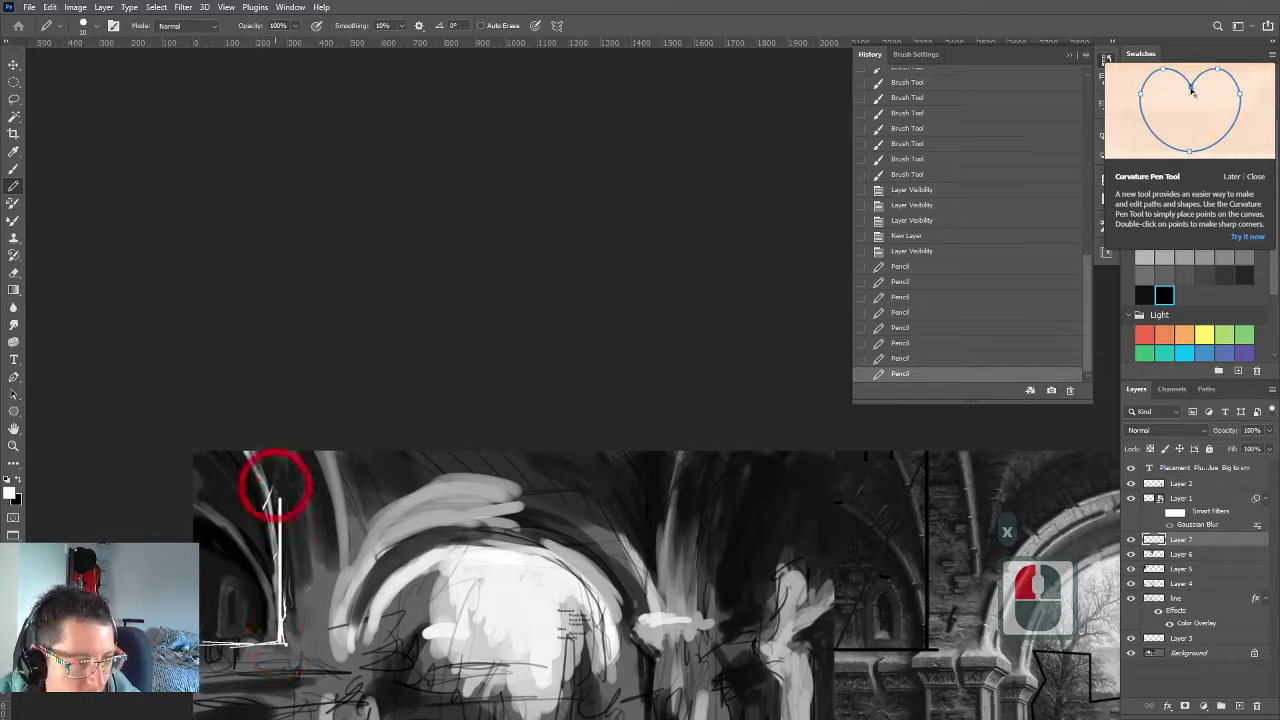
pyautogui.keyDown('shift'); pyautogui.click(282, 453); pyautogui.keyUp('shift')
pyautogui.scroll(-2, 285, 645)
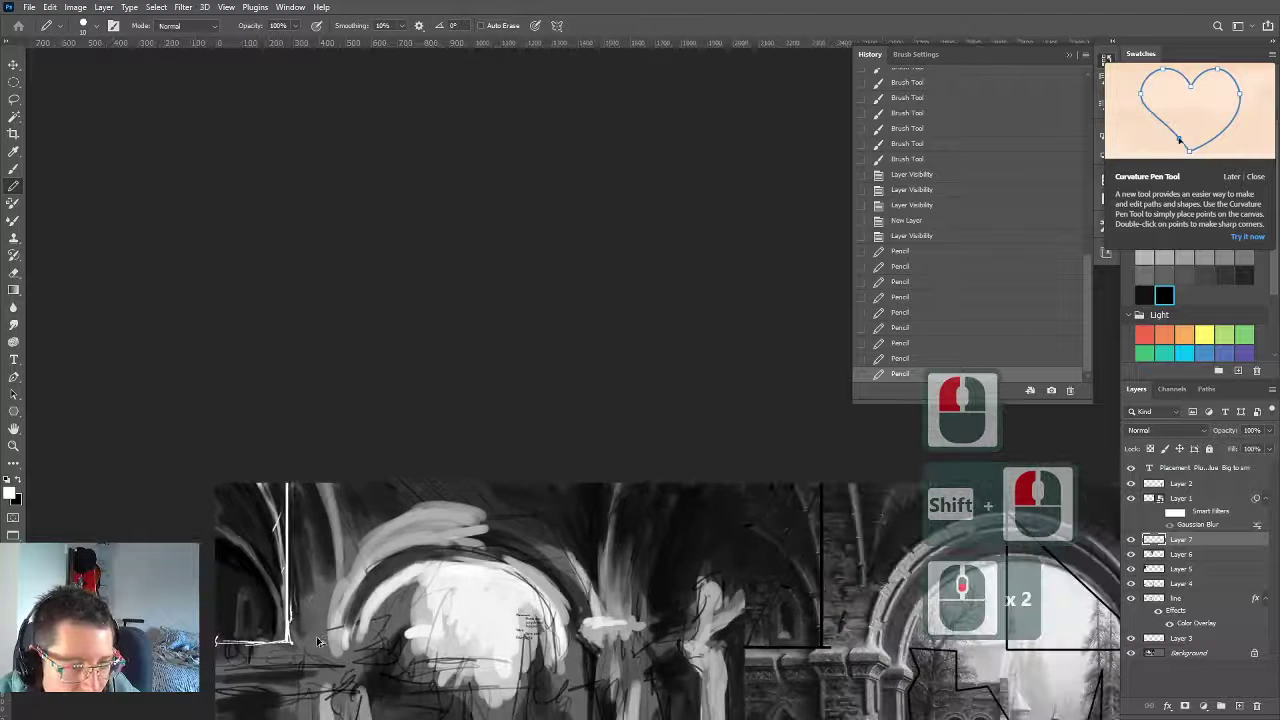
pyautogui.hotkey('ctrl', 'z')
pyautogui.keyDown('shift'); pyautogui.click(285, 565); pyautogui.keyUp('shift')
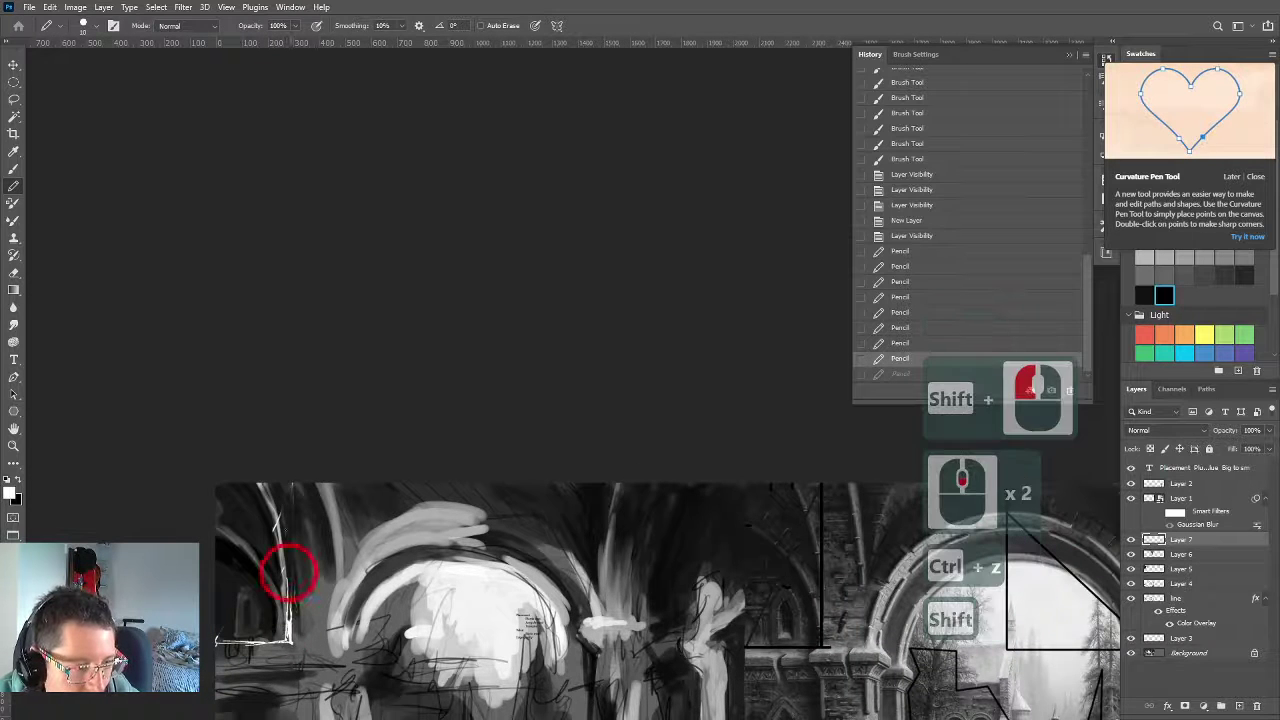
pyautogui.click(286, 634)
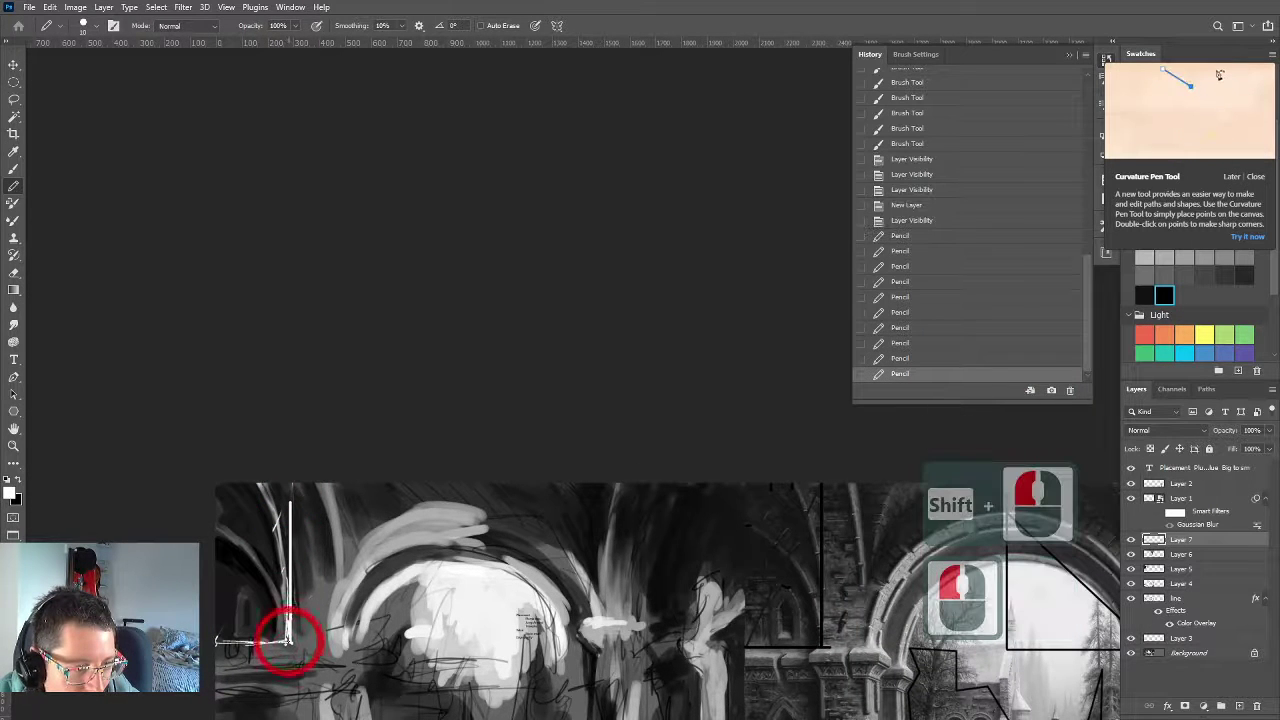
pyautogui.keyDown('shift'); pyautogui.click(290, 500); pyautogui.keyUp('shift')
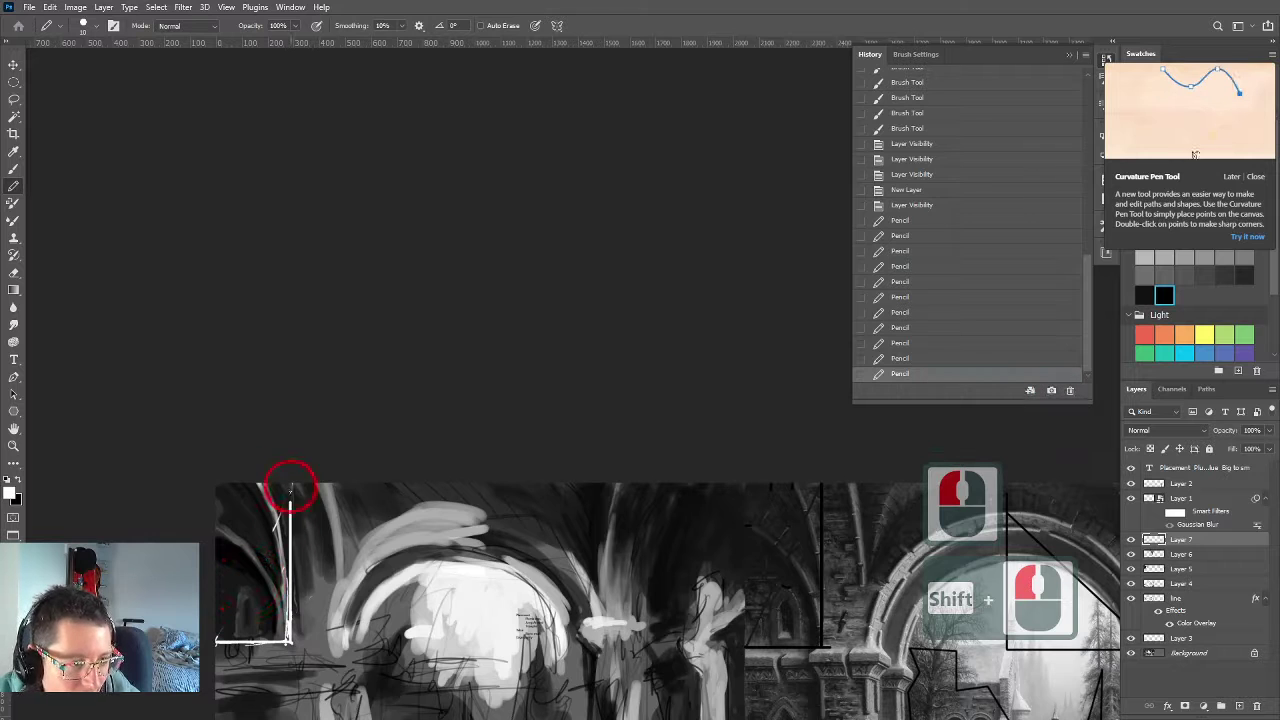
pyautogui.keyDown('shift'); pyautogui.click(290, 490); pyautogui.keyUp('shift')
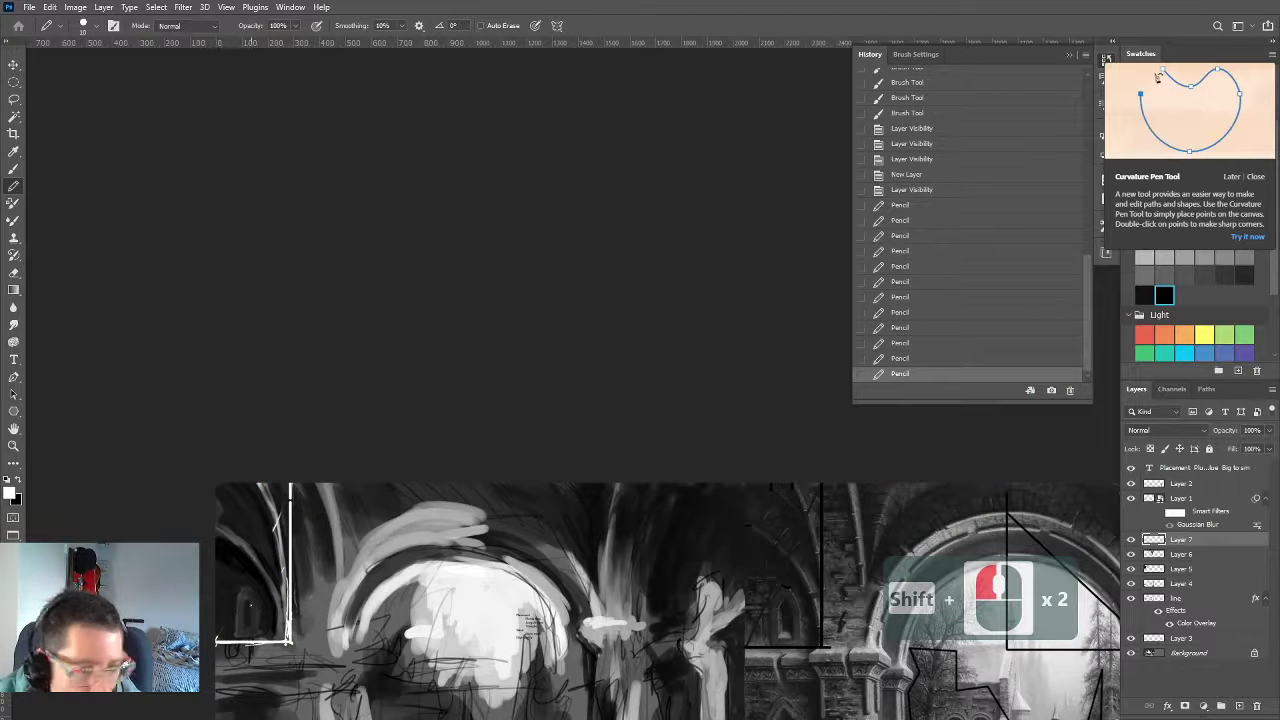
# Trace the outer vault rib and the inner arch curve at the painting's left edge with connected straight white pencil segments
pyautogui.click(262, 481)
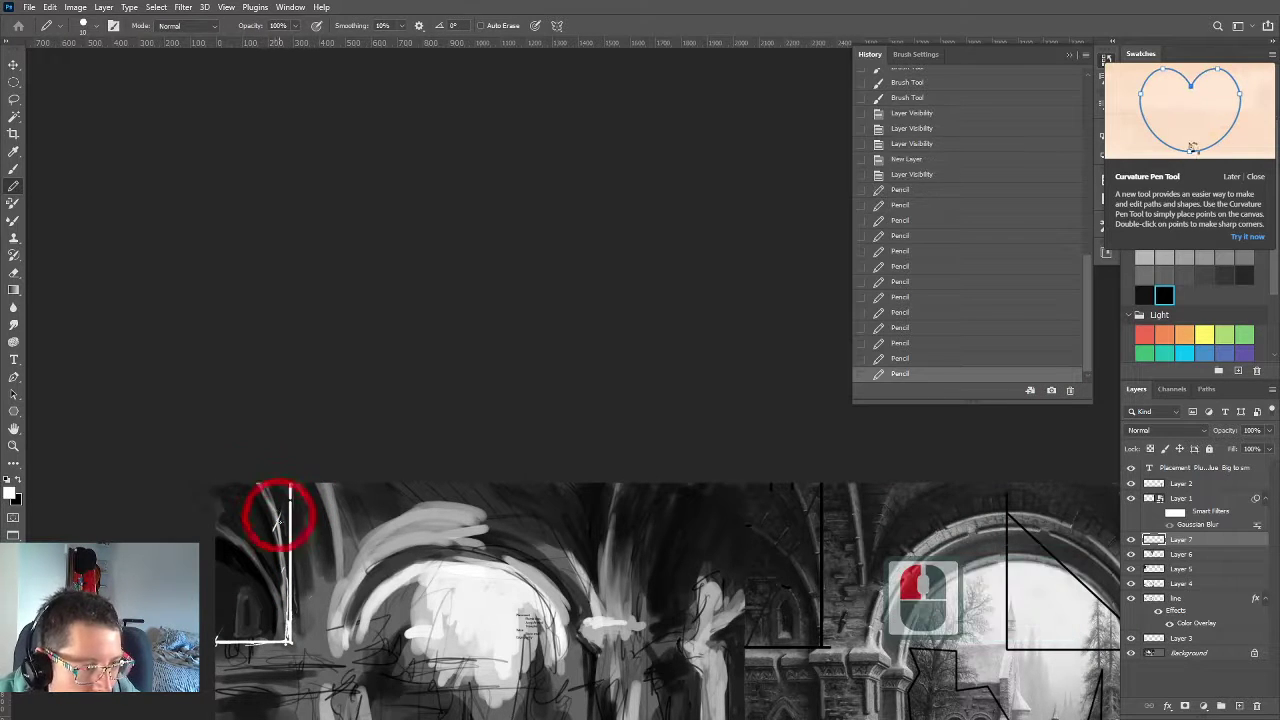
pyautogui.keyDown('shift'); pyautogui.click(281, 527); pyautogui.keyUp('shift')
pyautogui.keyDown('shift'); pyautogui.click(287, 581); pyautogui.keyUp('shift')
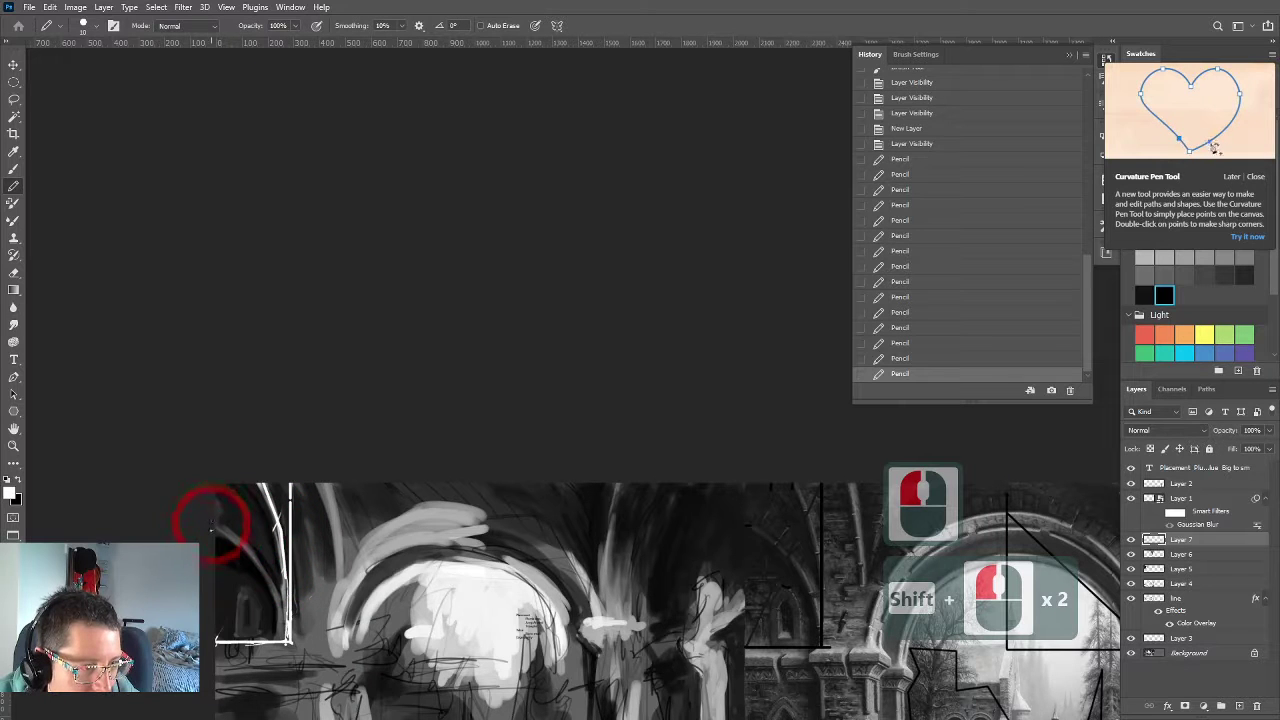
pyautogui.click(211, 526)
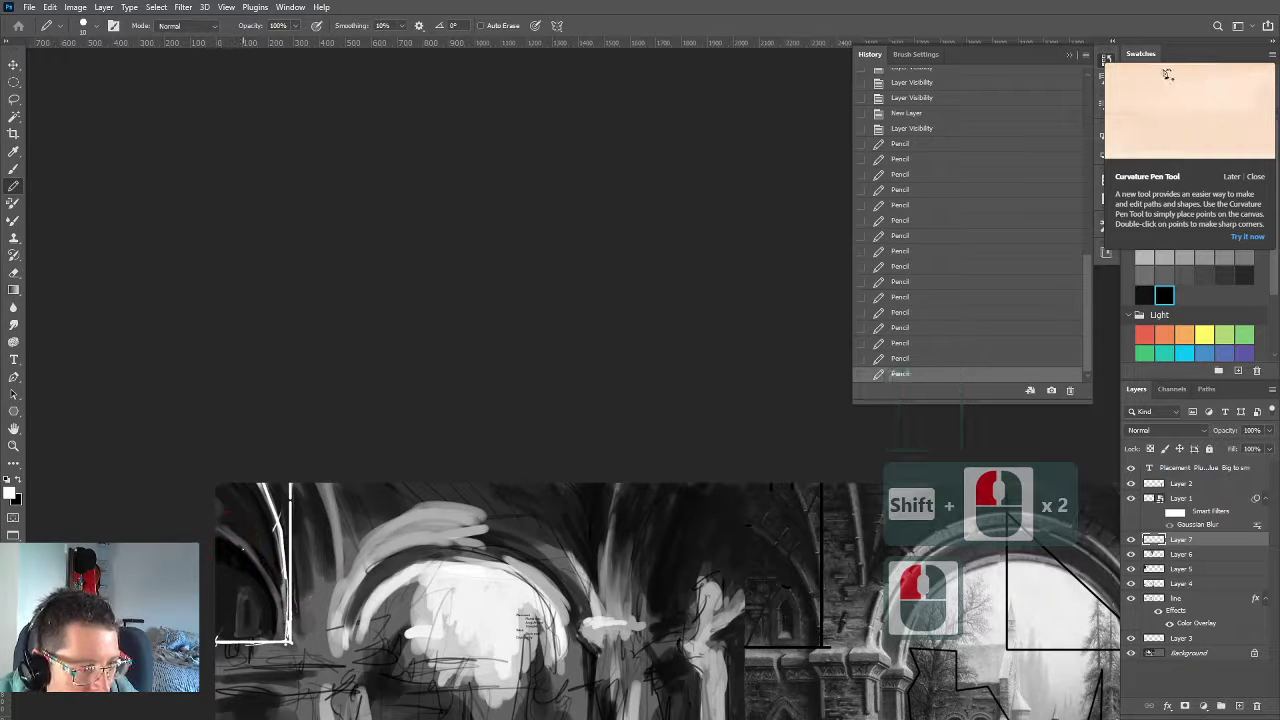
pyautogui.keyDown('shift'); pyautogui.click(246, 551); pyautogui.keyUp('shift')
pyautogui.keyDown('shift'); pyautogui.click(286, 623); pyautogui.keyUp('shift')
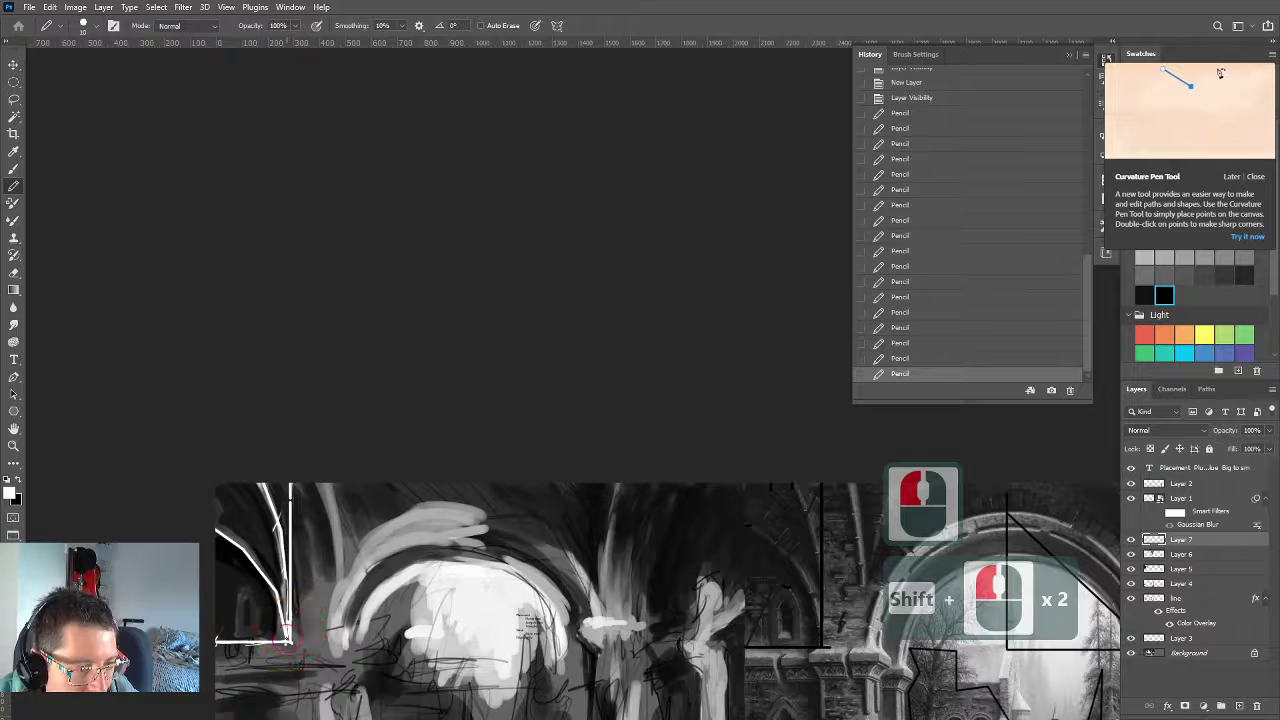
# Add short white pencil segments around the inner arch of the small left niche, and undo the last one
pyautogui.keyDown('shift'); pyautogui.click(243, 598); pyautogui.keyUp('shift')
pyautogui.click(256, 616)
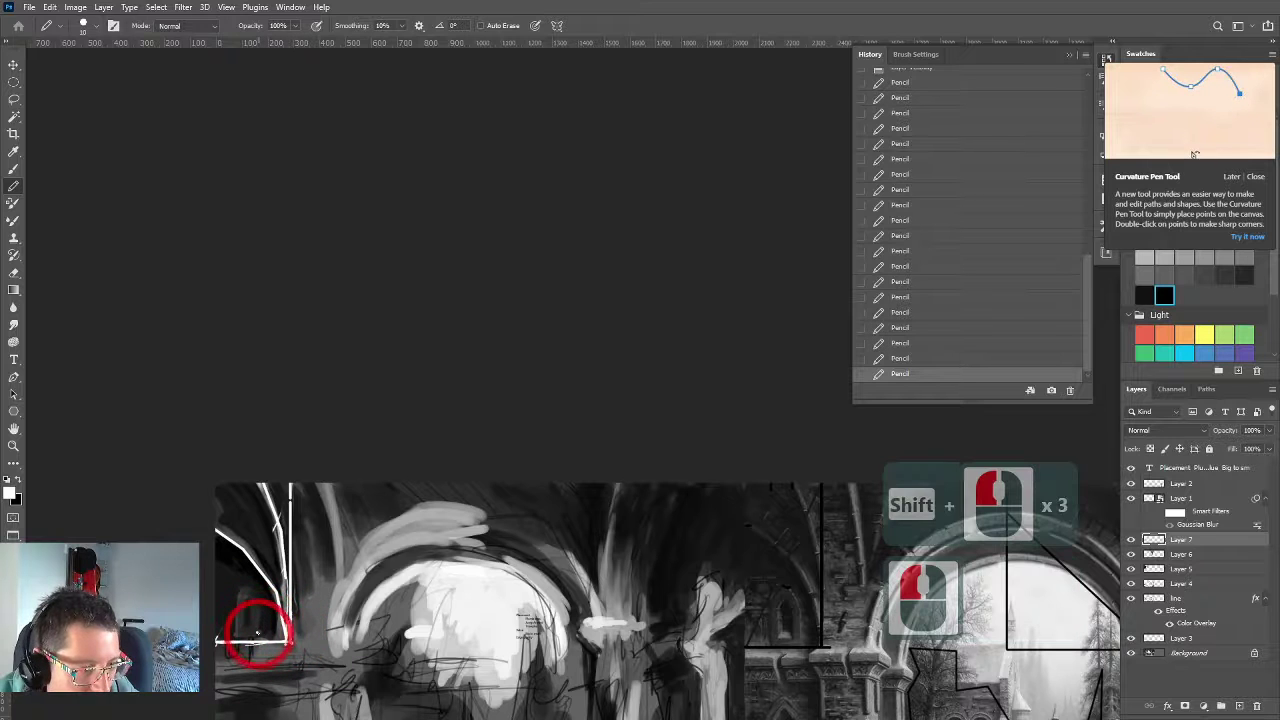
pyautogui.keyDown('shift'); pyautogui.click(245, 630); pyautogui.keyUp('shift')
pyautogui.hotkey('ctrl', 'z')
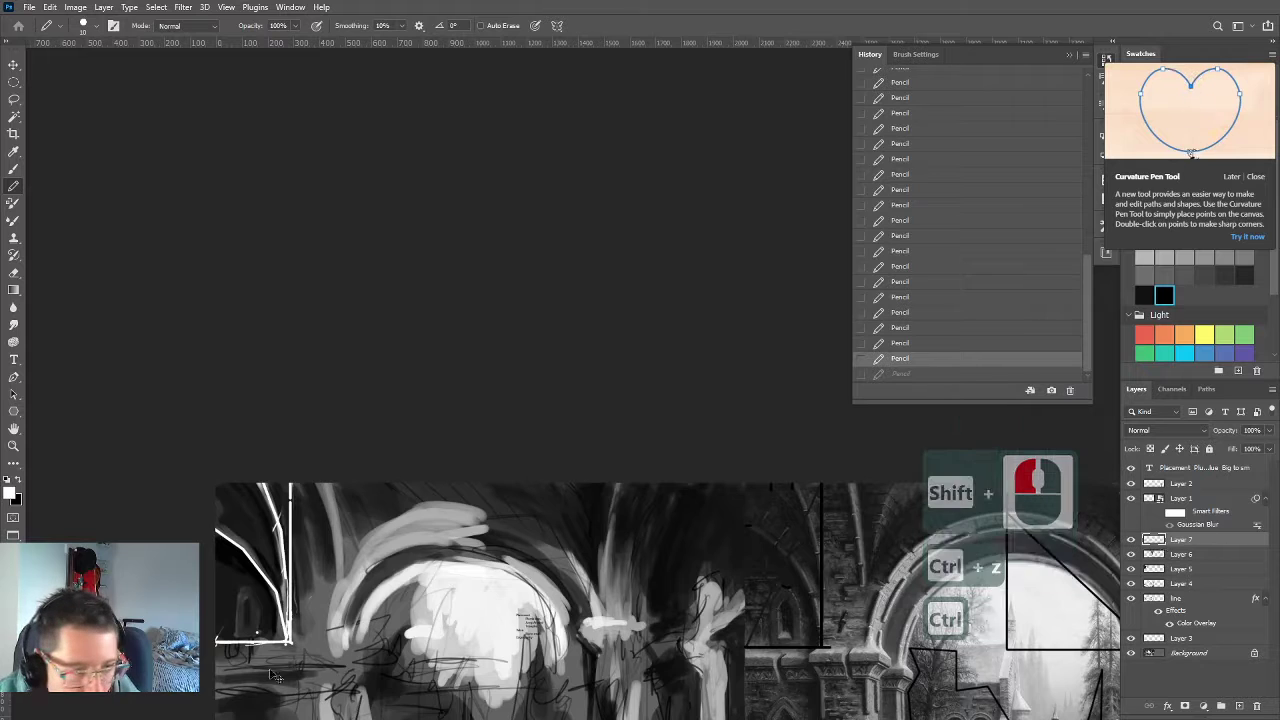
# Clear the white guide lines on Layer 7 around the small left arch within an elliptical selection, and deselect
pyautogui.scroll(8, 283, 651)
pyautogui.scroll(-6, 283, 651)
pyautogui.scroll(-1, 283, 651)
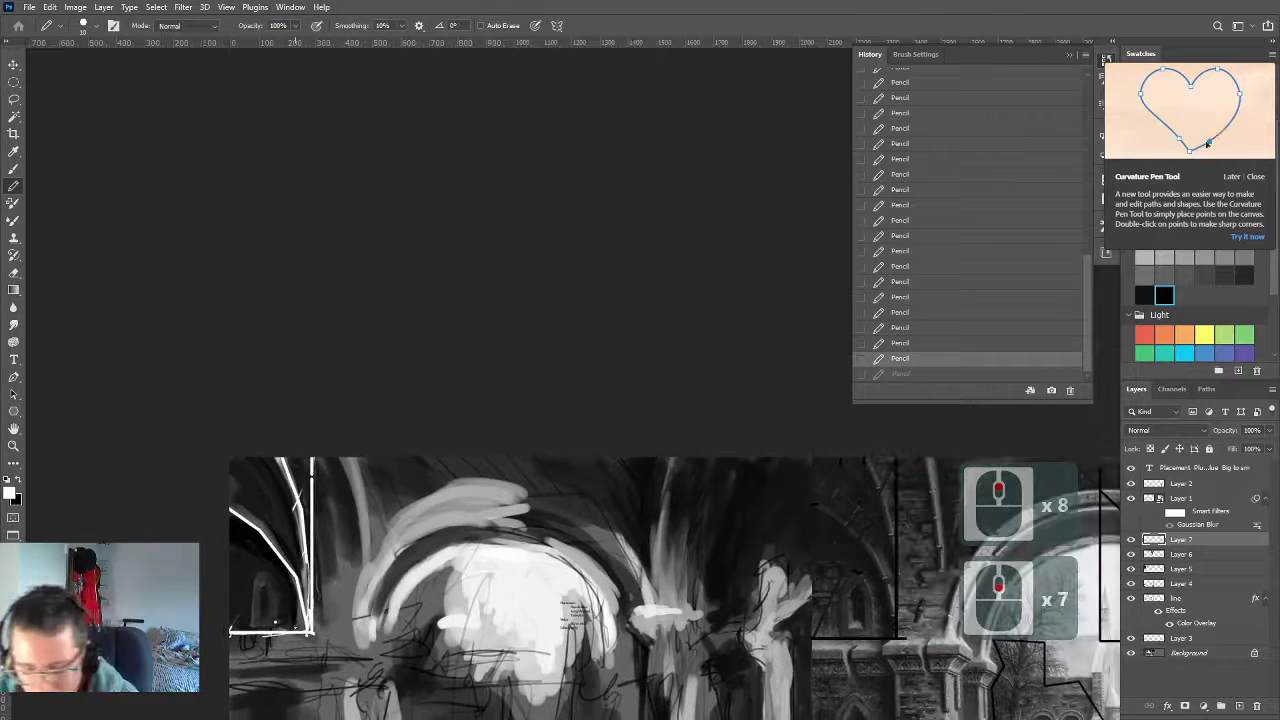
pyautogui.press('m')
pyautogui.moveTo(181, 438); pyautogui.dragTo(366, 672)
pyautogui.press('BackSpace')
pyautogui.hotkey('ctrl', 'd')
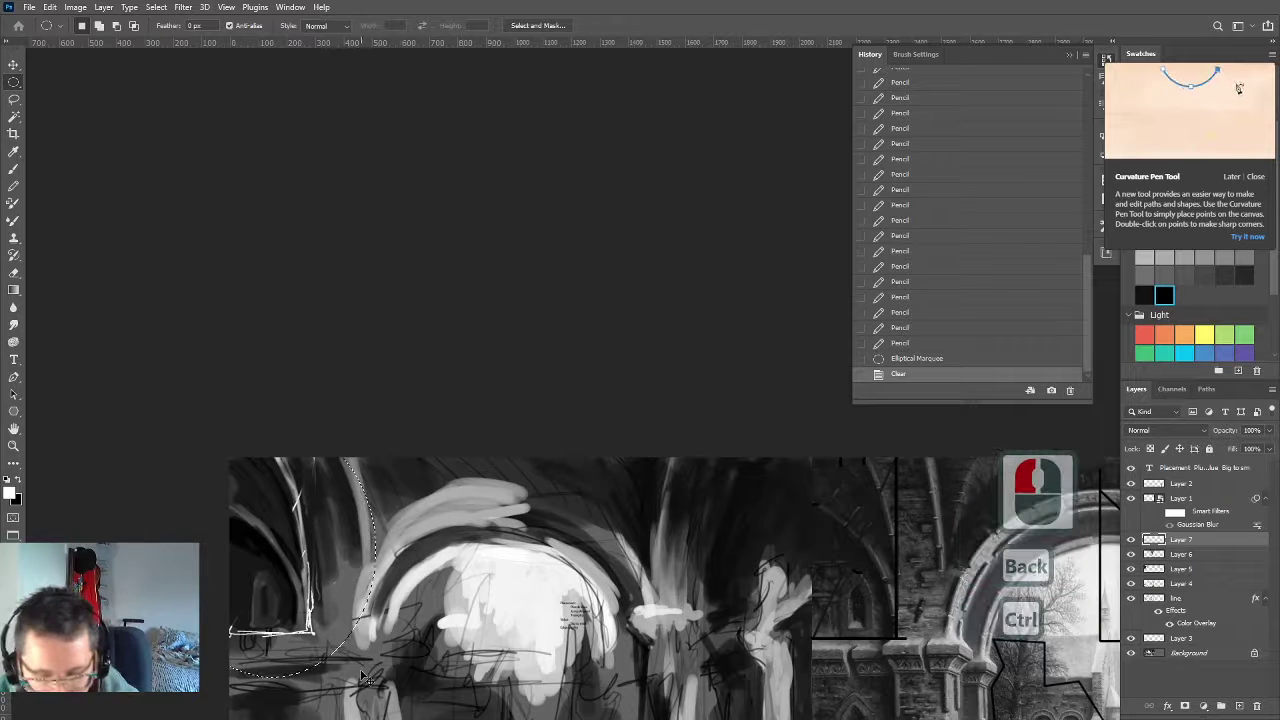
pyautogui.scroll(1, 228, 651)
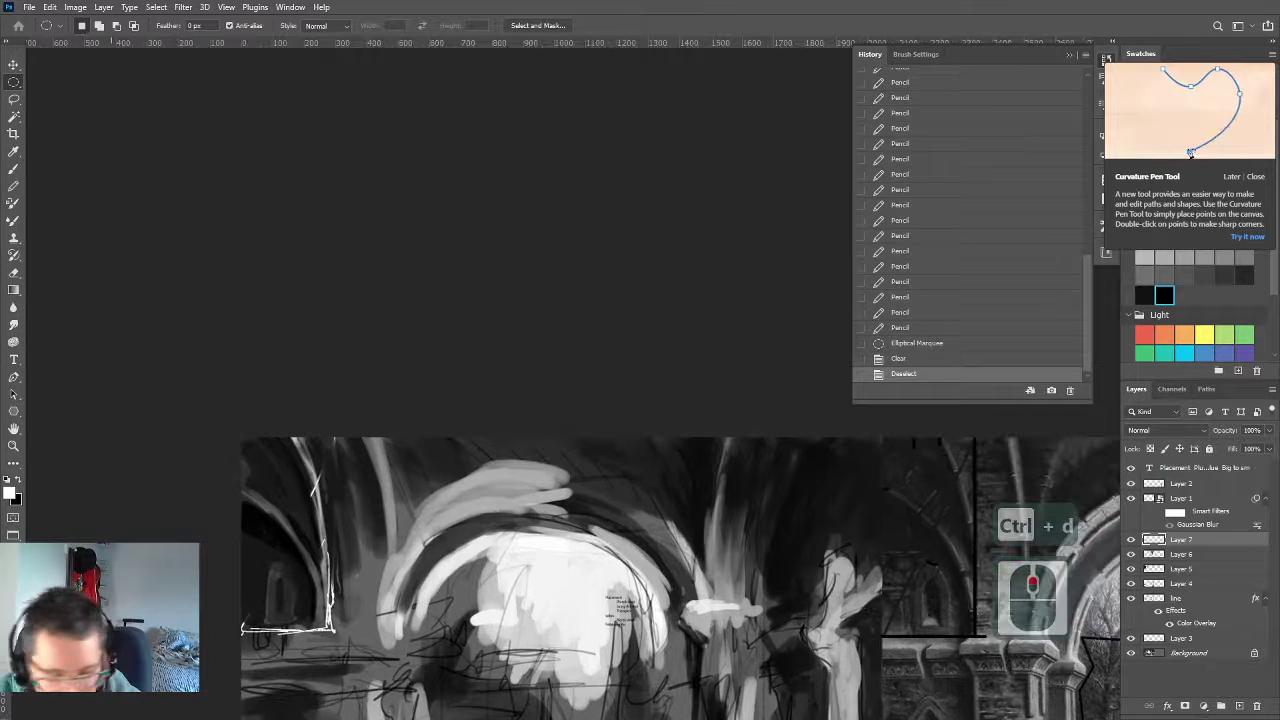
# Sample mid-grey from the wall below the small left arch and pencil a short stroke beside its ledge corner
pyautogui.press('b')
pyautogui.scroll(2, 228, 651)
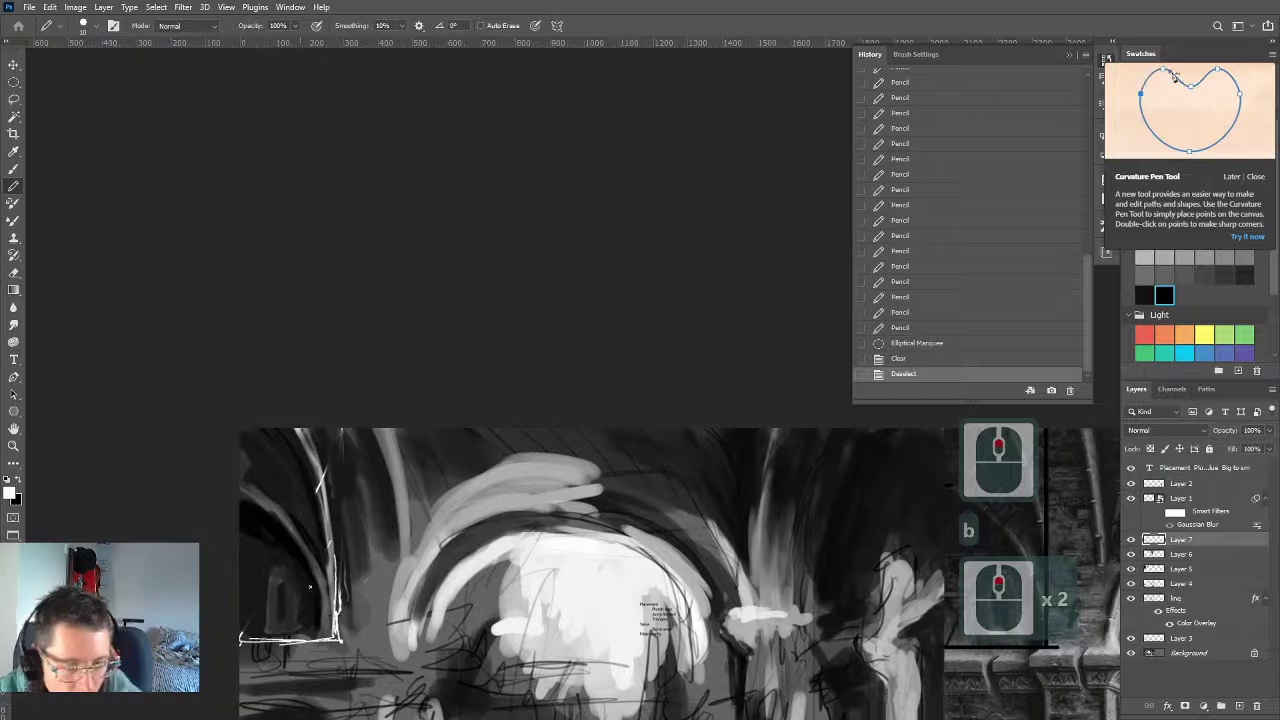
pyautogui.scroll(-7, 255, 653)
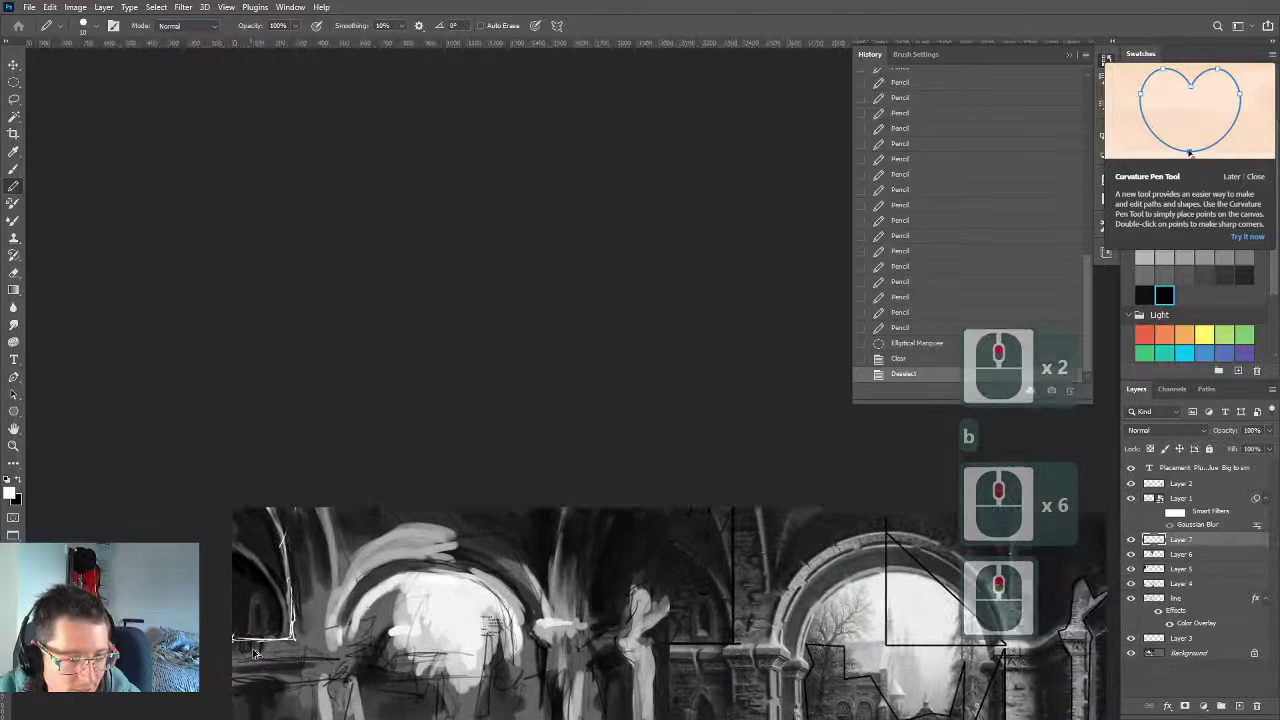
pyautogui.keyDown('alt'); pyautogui.click(285, 645); pyautogui.keyUp('alt')
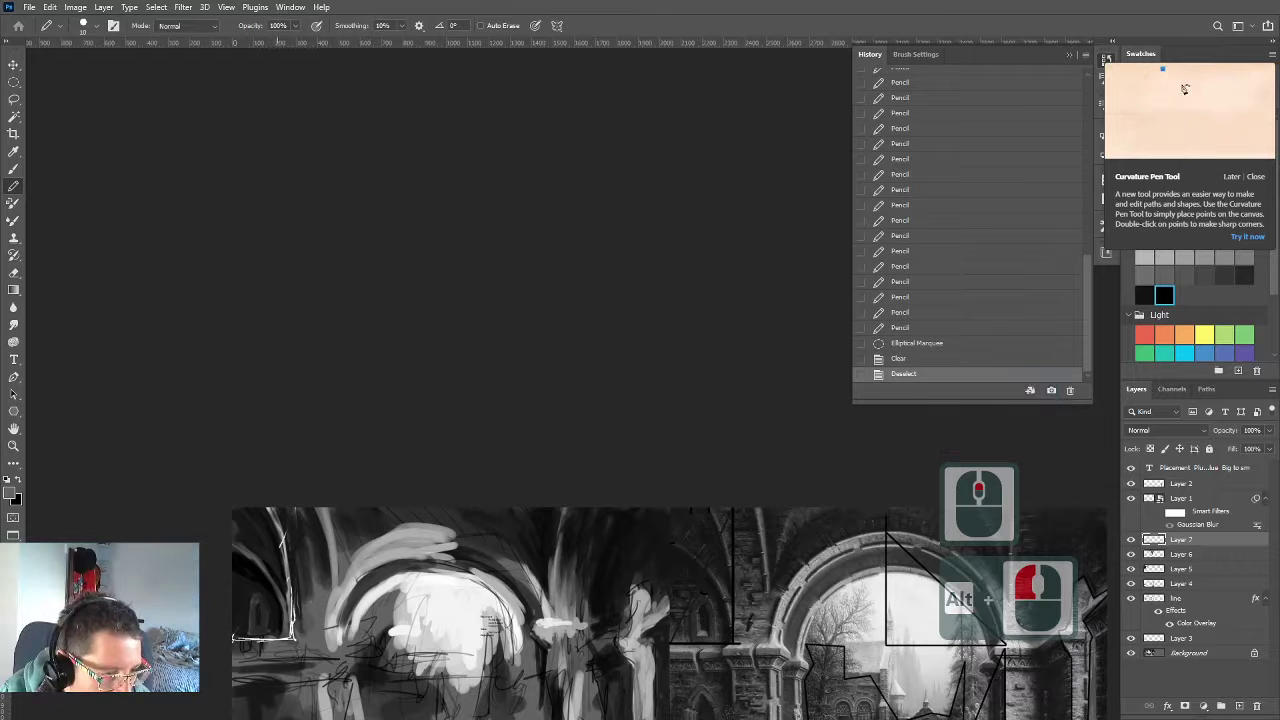
pyautogui.moveTo(268, 639); pyautogui.dragTo(279, 643)
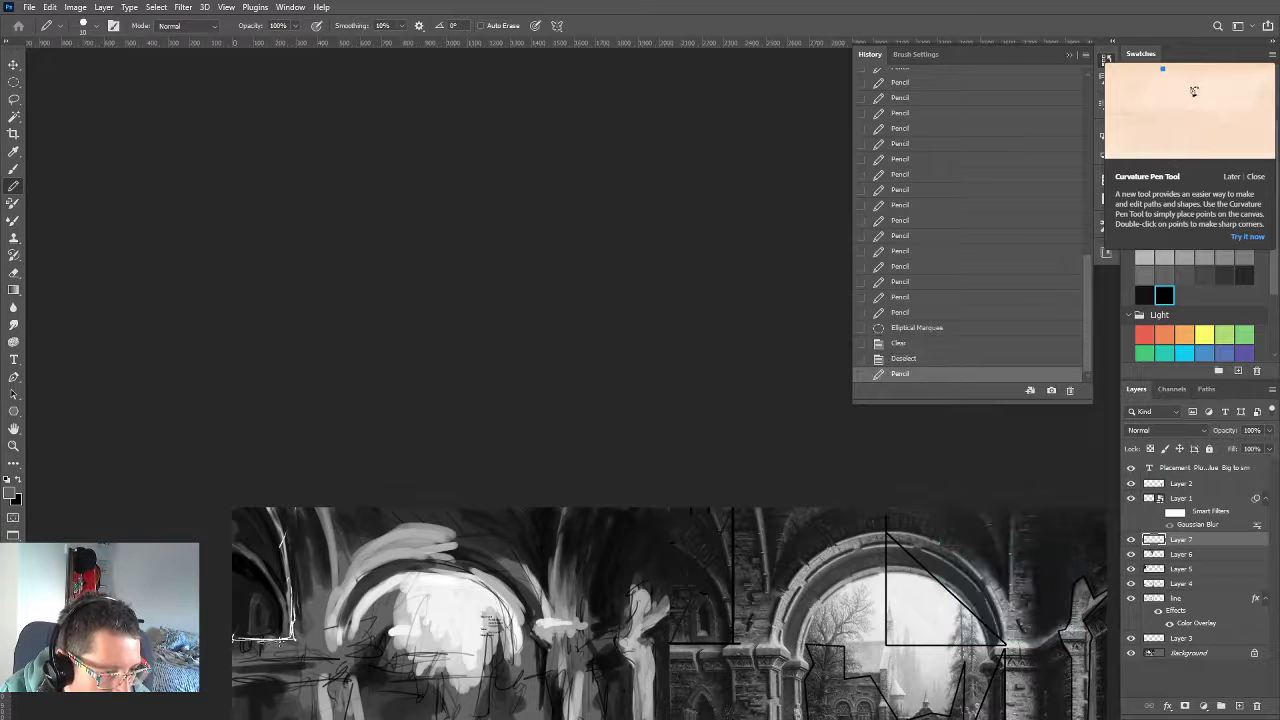
# Paint the sampled grey with the Brush tool over the wall between the small left arch and the main arch's foot
pyautogui.click(13, 170)
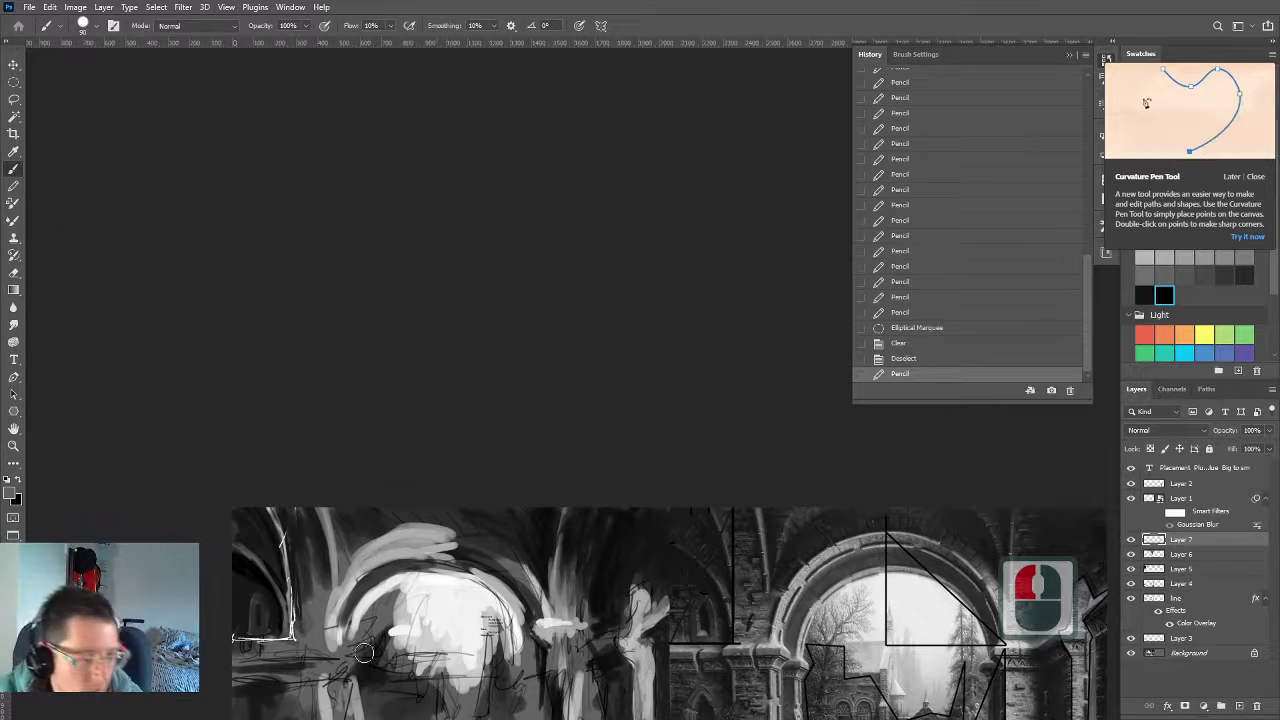
pyautogui.press(']')
pyautogui.press(']')
pyautogui.press('[')
pyautogui.press('[')
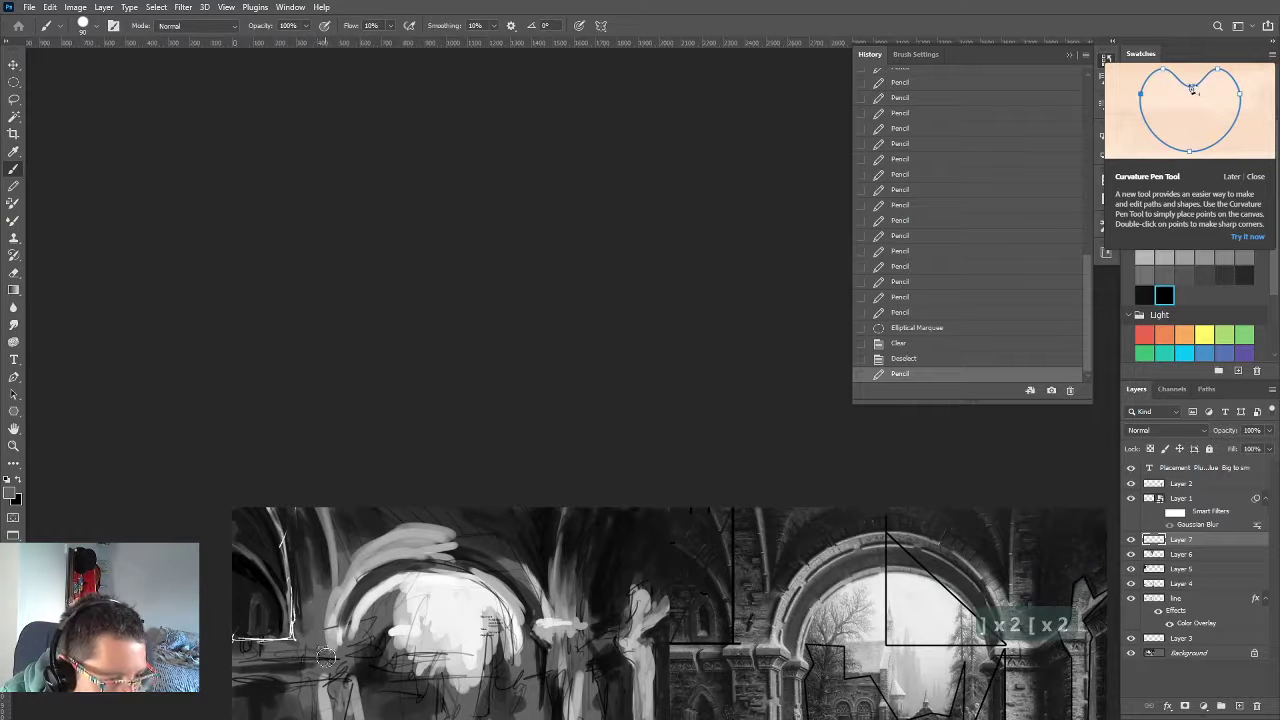
pyautogui.moveTo(325, 649); pyautogui.dragTo(297, 648)
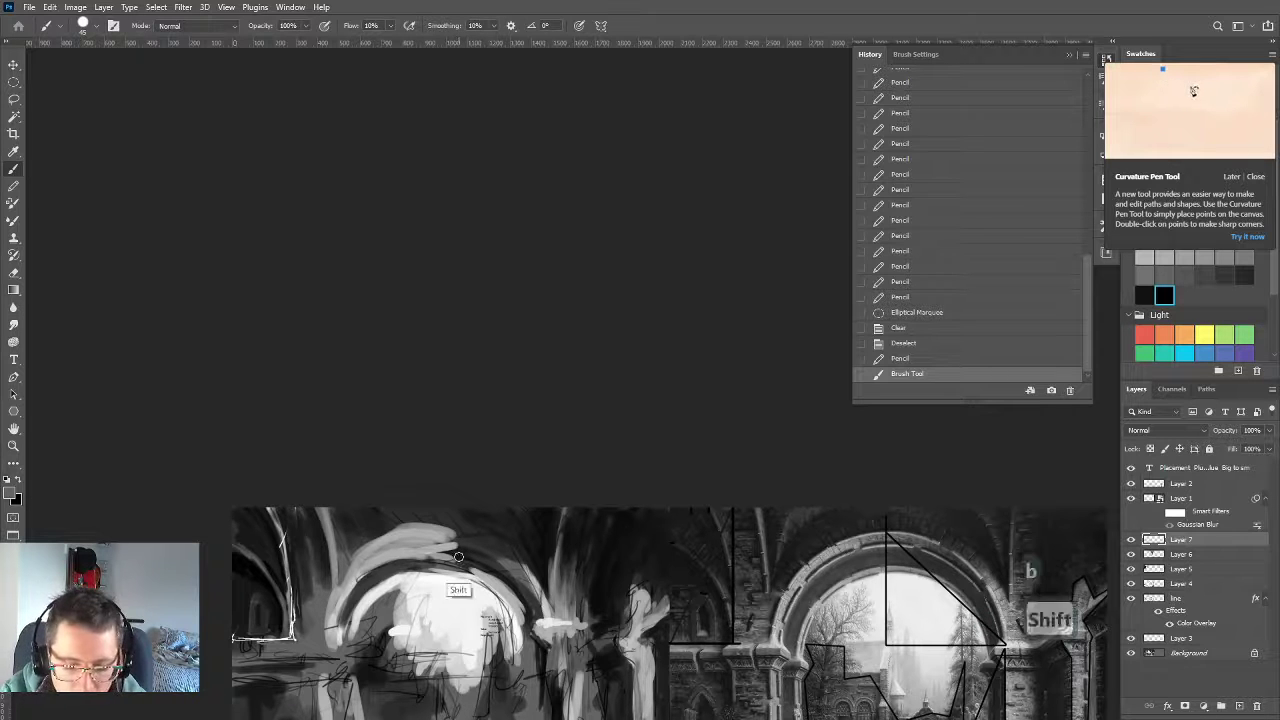
# Set the brush flow to 30%, sample dark grey, and paint the lower left inner side of the main arch with a smaller brush
pyautogui.hotkey('shift', '3')
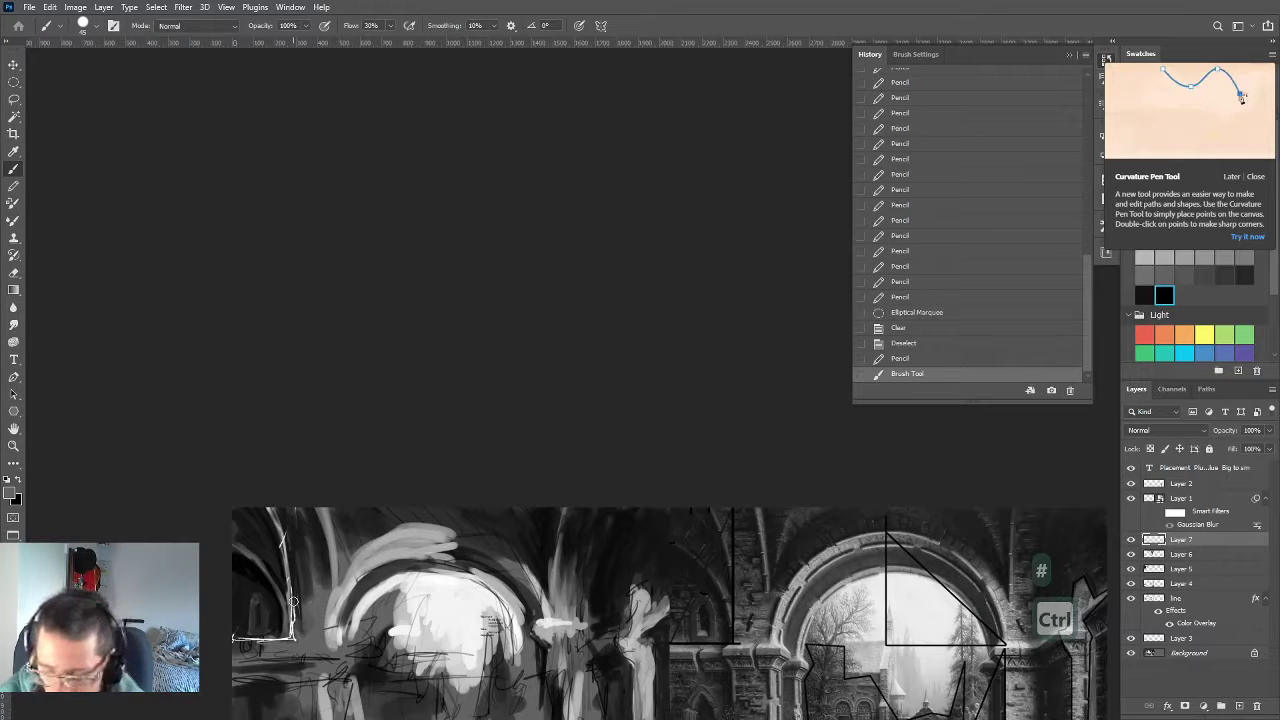
pyautogui.keyDown('alt'); pyautogui.click(350, 608); pyautogui.keyUp('alt')
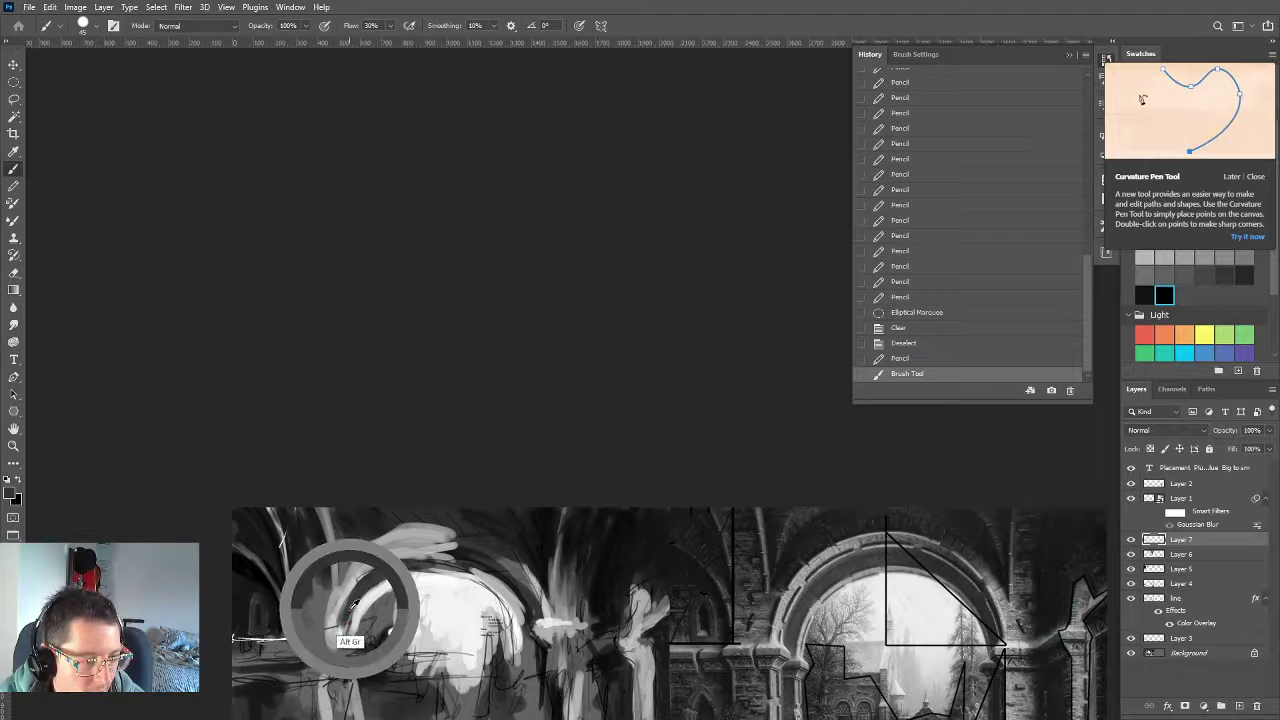
pyautogui.press('[')
pyautogui.moveTo(346, 622)
pyautogui.mouseDown()
pyautogui.moveTo(366, 595)
pyautogui.moveTo(372, 614)
pyautogui.mouseUp()
pyautogui.press('[')
pyautogui.press('[')
pyautogui.press('ctrl')
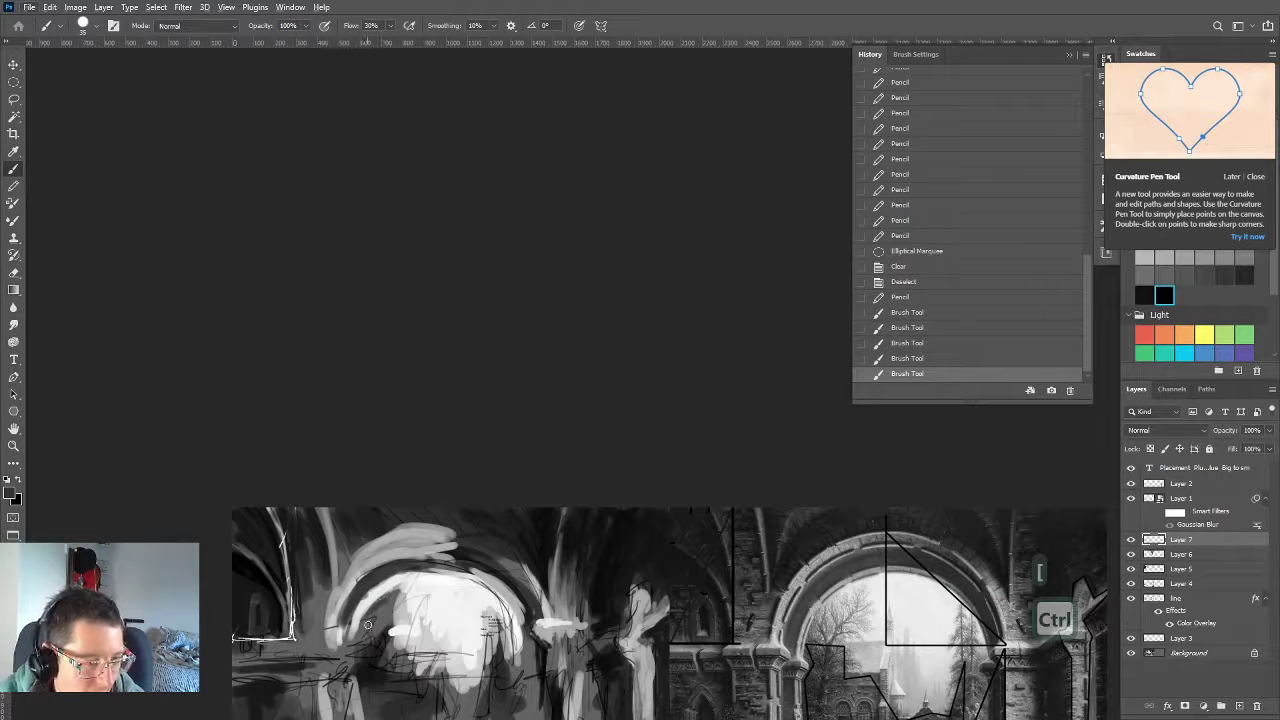
# Sample mid-grey from inside the main arch and paint the shaded mass at the opening's left side
pyautogui.keyDown('alt'); pyautogui.click(392, 601); pyautogui.keyUp('alt')
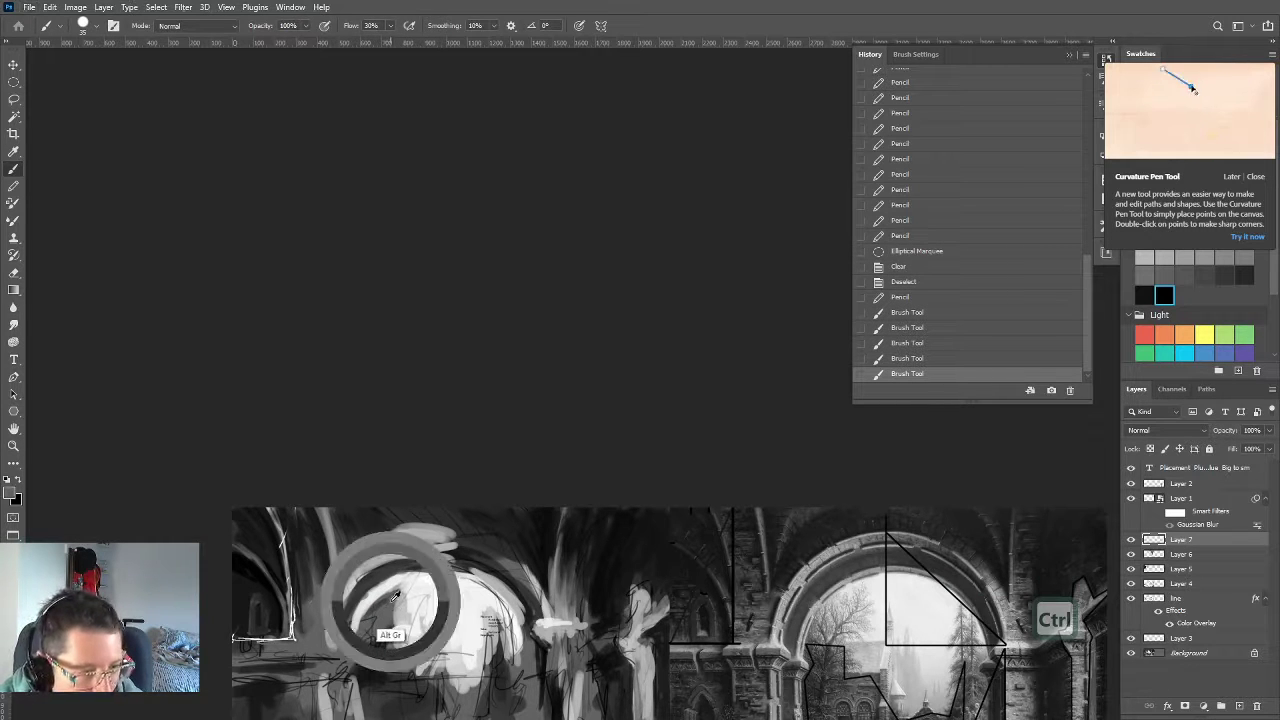
pyautogui.moveTo(392, 604)
pyautogui.mouseDown()
pyautogui.moveTo(362, 621)
pyautogui.moveTo(379, 613)
pyautogui.mouseUp()
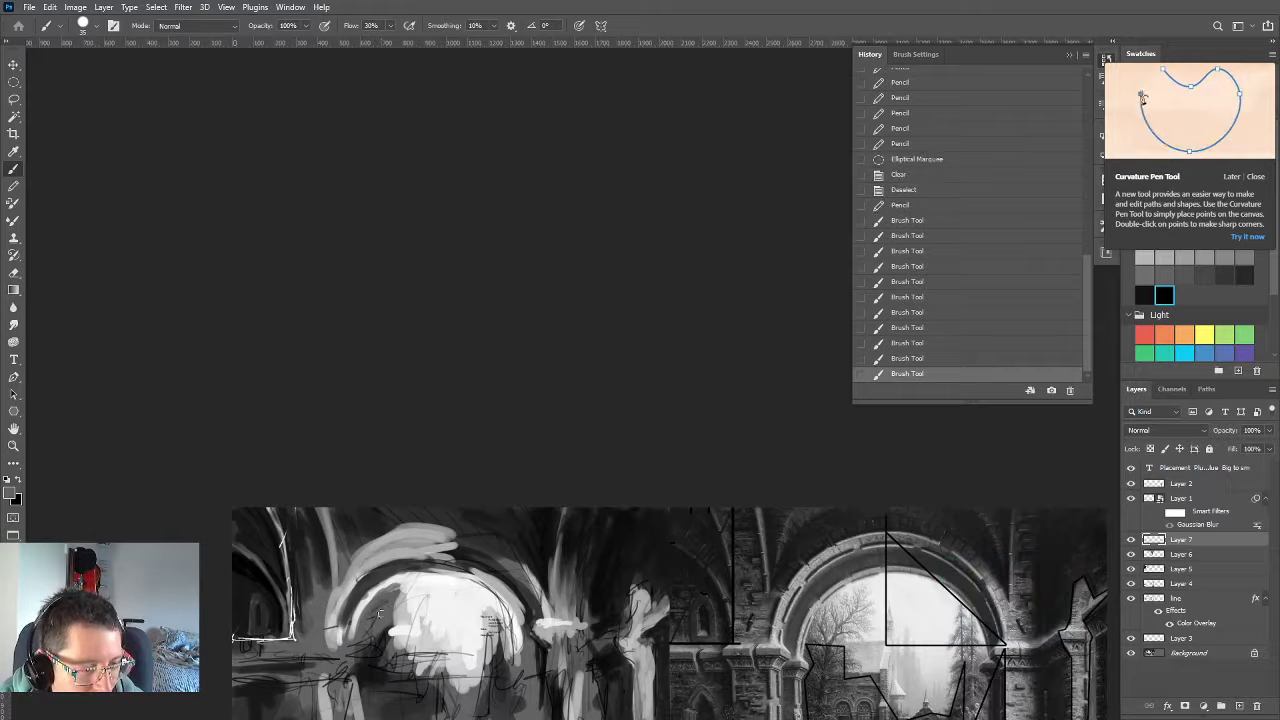
pyautogui.click(395, 625)
# Sample light tones from the bright opening and dab them over the upper left of the grey mass inside the main arch
pyautogui.keyDown('alt'); pyautogui.click(400, 594); pyautogui.keyUp('alt')
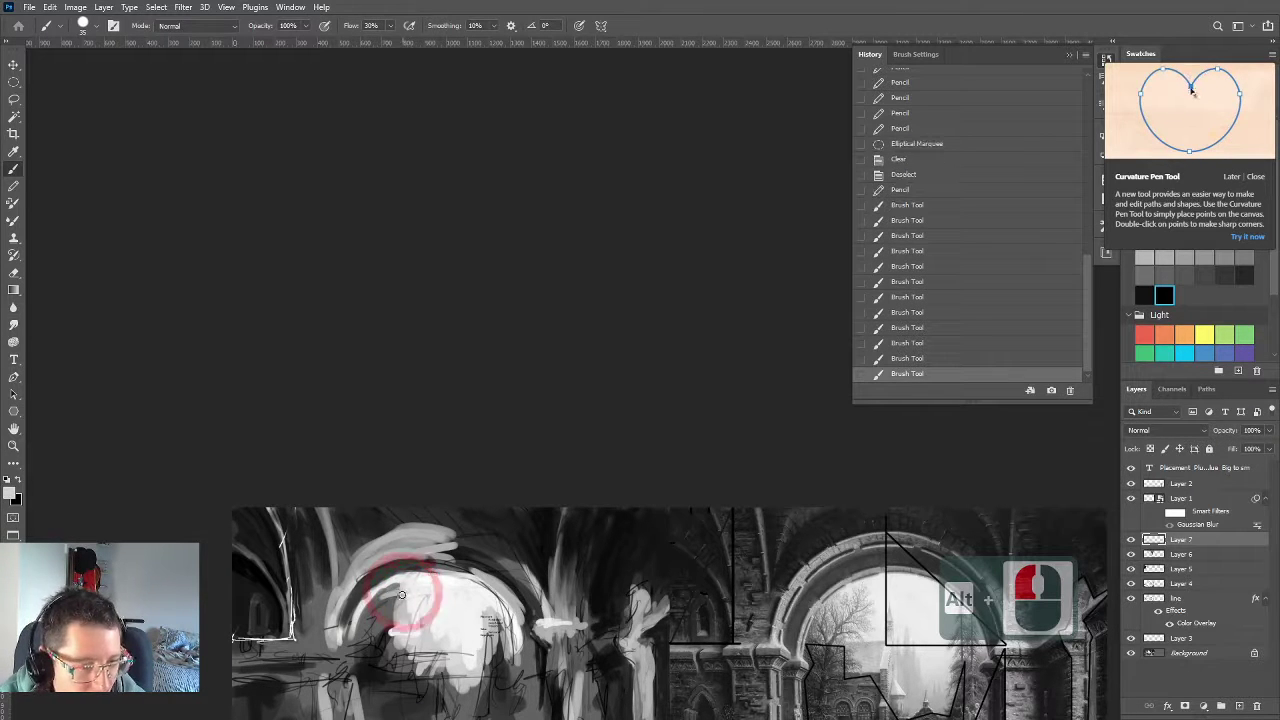
pyautogui.click(394, 591)
pyautogui.click(390, 590)
pyautogui.click(388, 592)
pyautogui.click(382, 595)
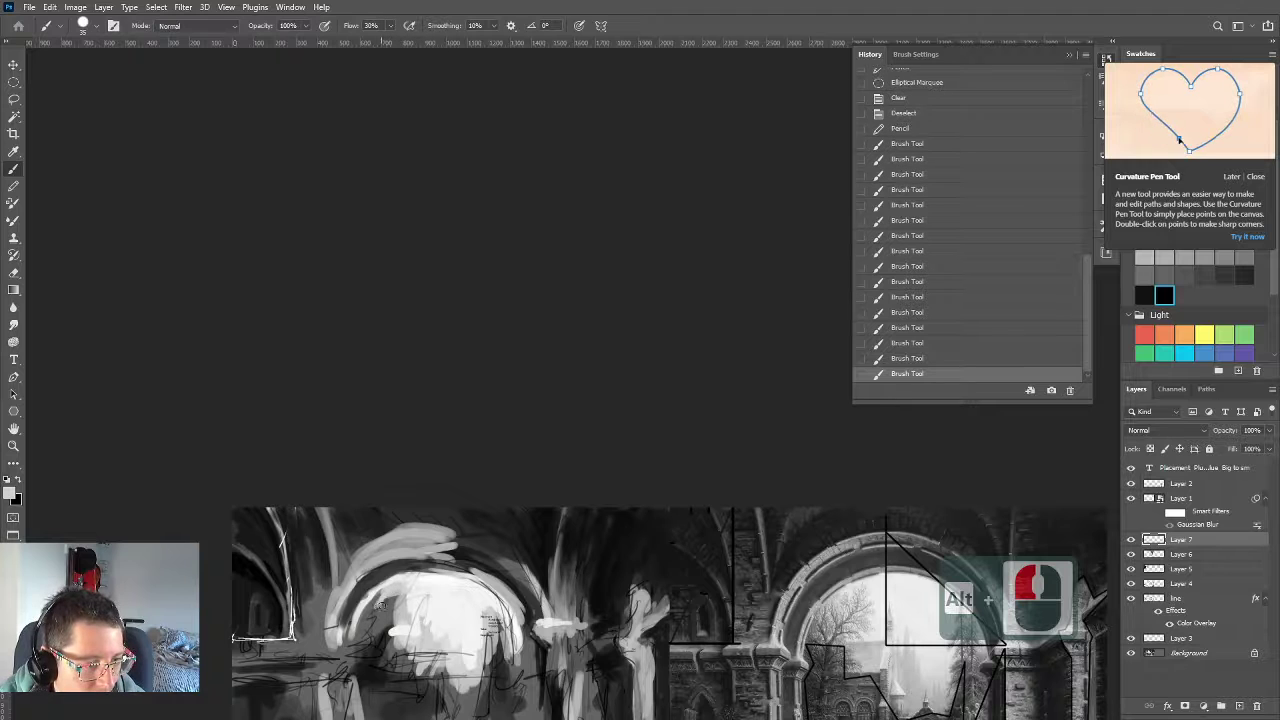
pyautogui.click(377, 606)
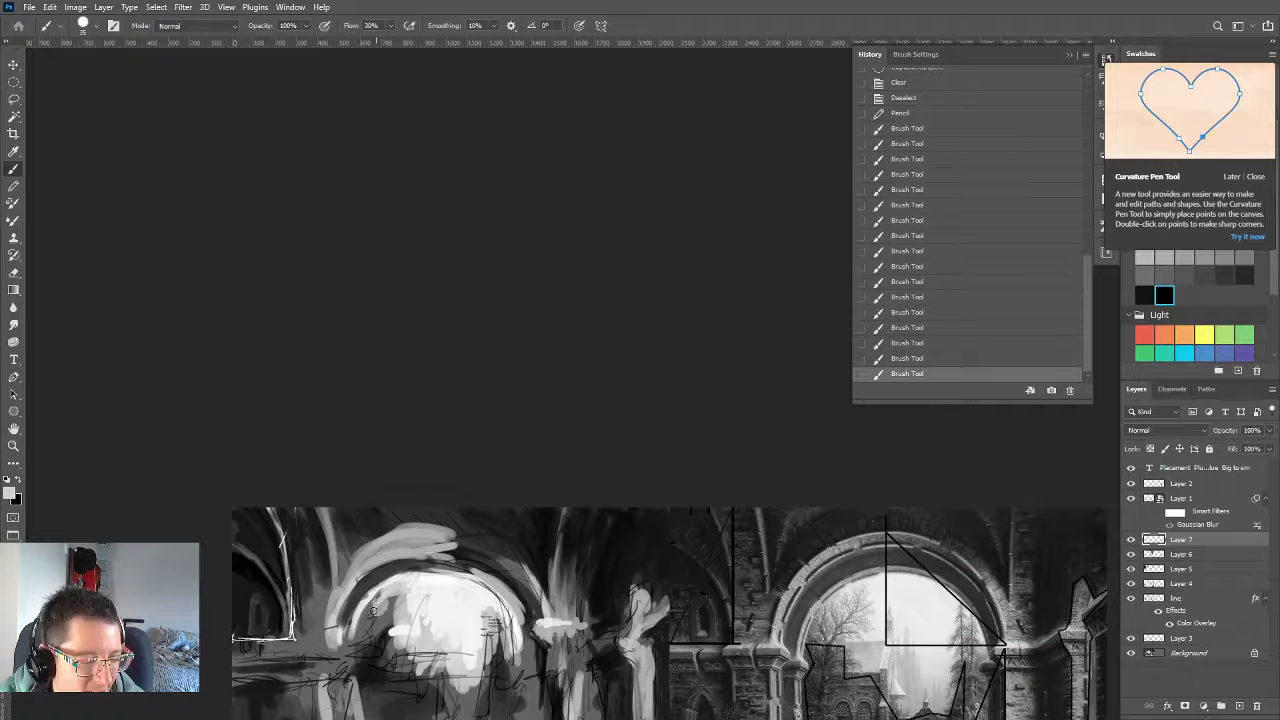
pyautogui.click(387, 597)
pyautogui.click(388, 600)
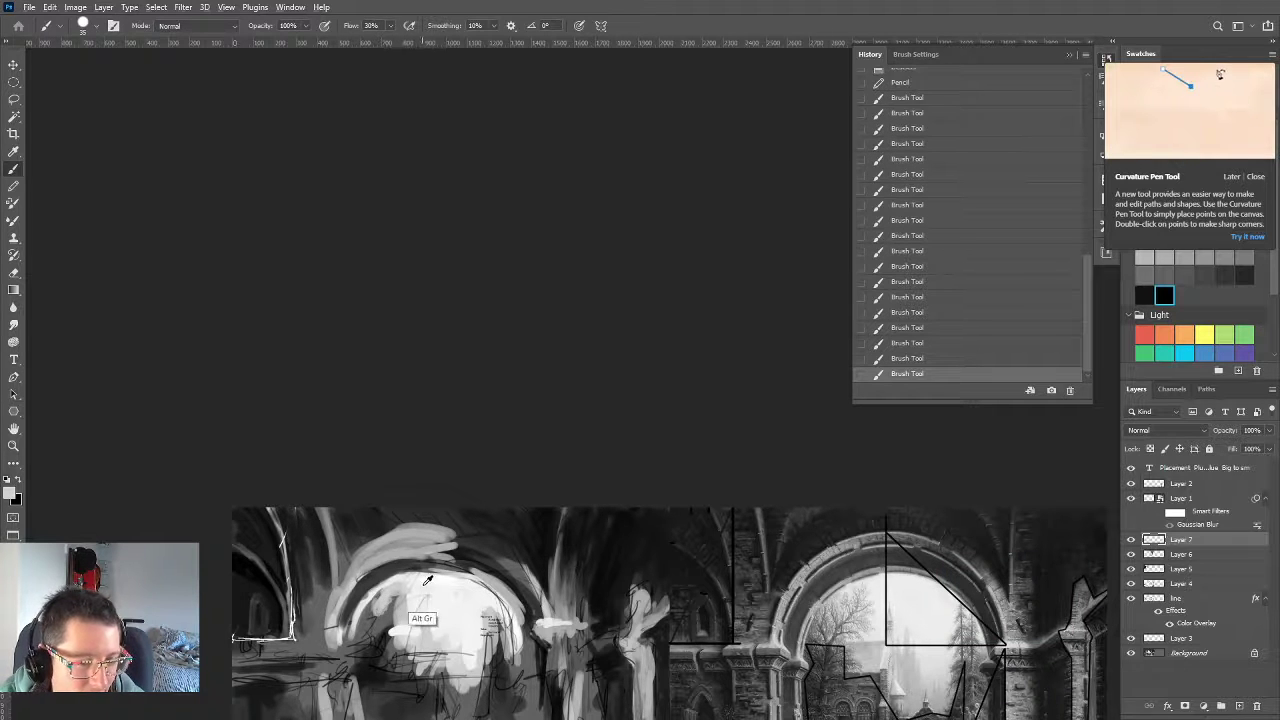
pyautogui.keyDown('alt'); pyautogui.click(391, 587); pyautogui.keyUp('alt')
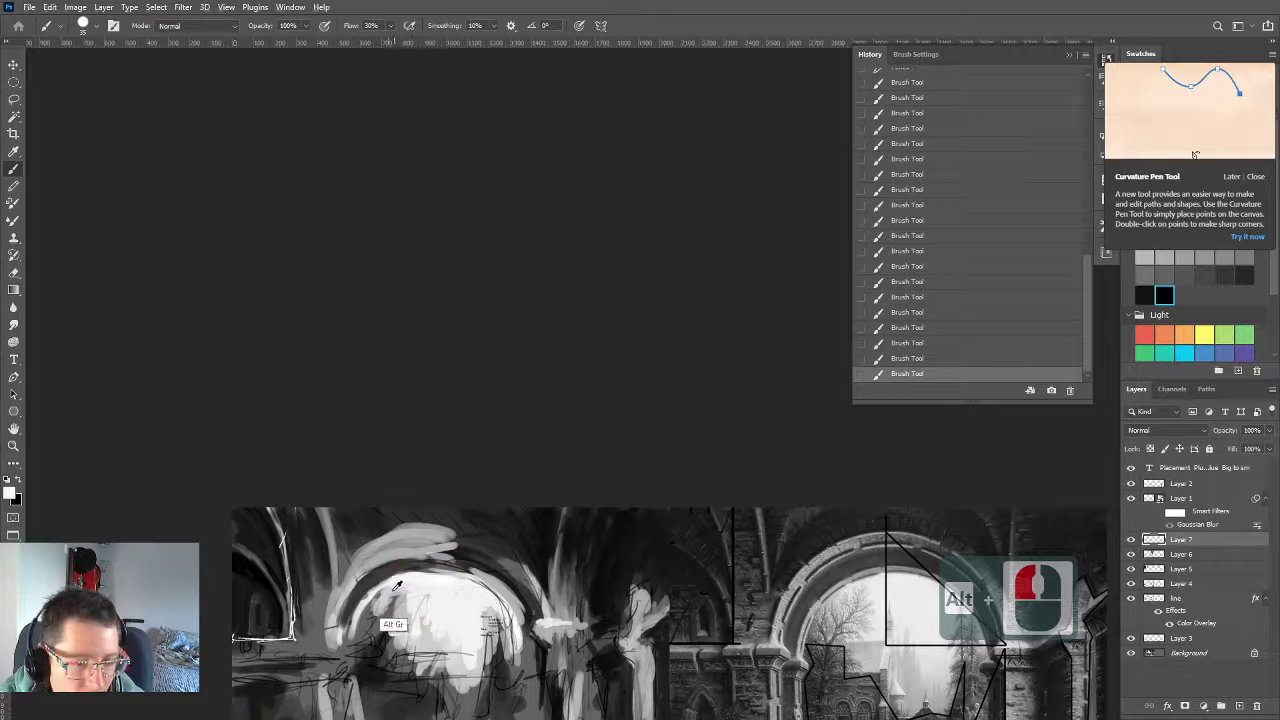
pyautogui.click(386, 606)
# Sample greys around the main arch's crown and paint mid-grey over its upper left band
pyautogui.keyDown('alt'); pyautogui.click(407, 578); pyautogui.keyUp('alt')
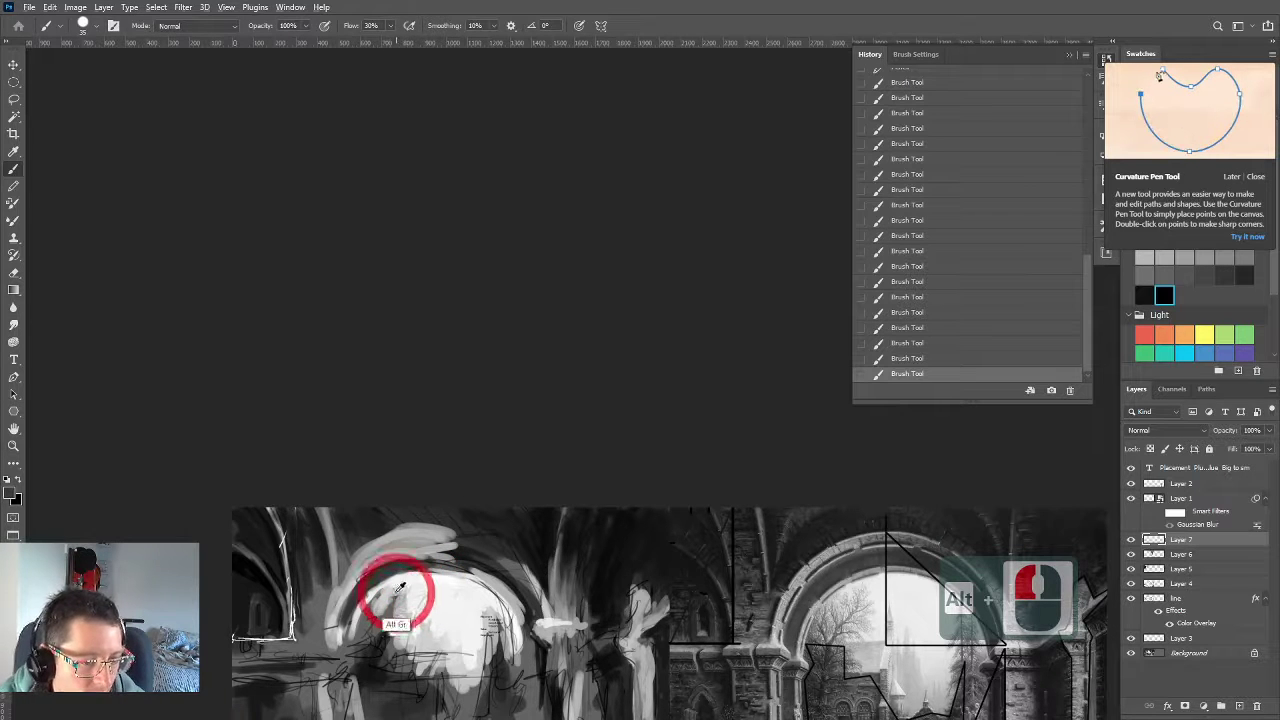
pyautogui.keyDown('alt'); pyautogui.click(400, 557); pyautogui.keyUp('alt')
pyautogui.keyDown('alt'); pyautogui.click(414, 562); pyautogui.keyUp('alt')
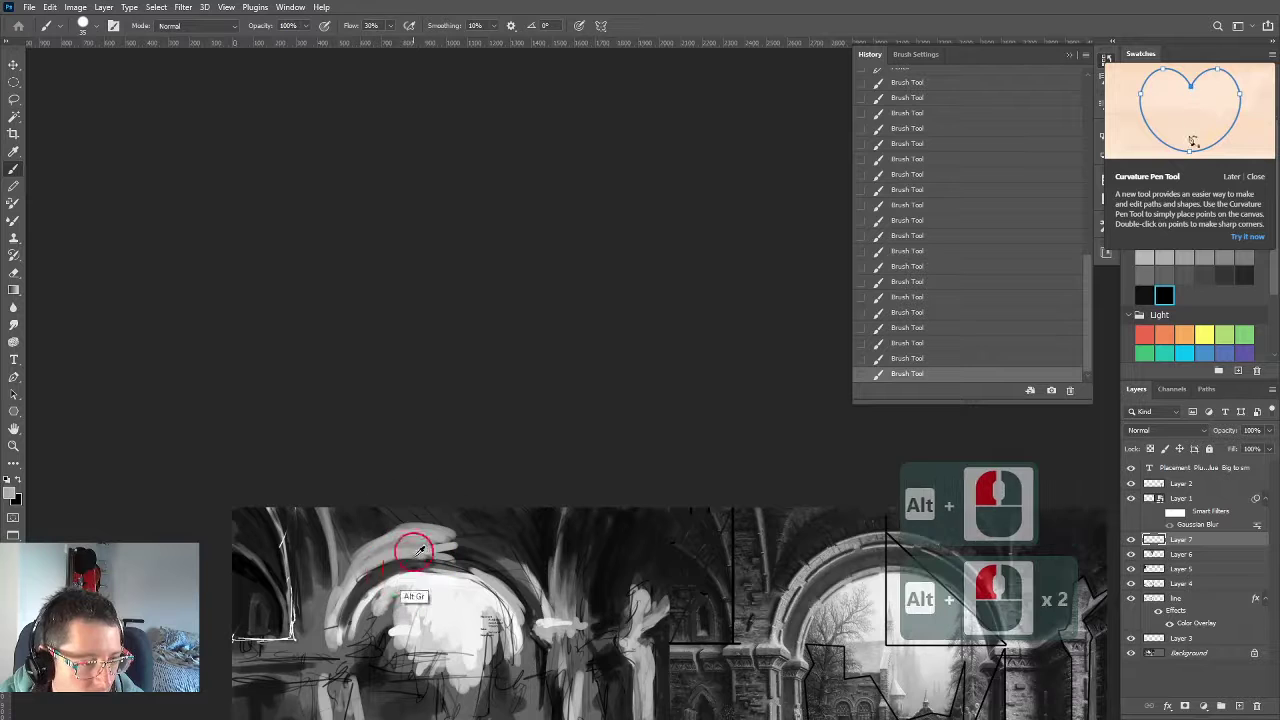
pyautogui.keyDown('alt'); pyautogui.click(392, 577); pyautogui.keyUp('alt')
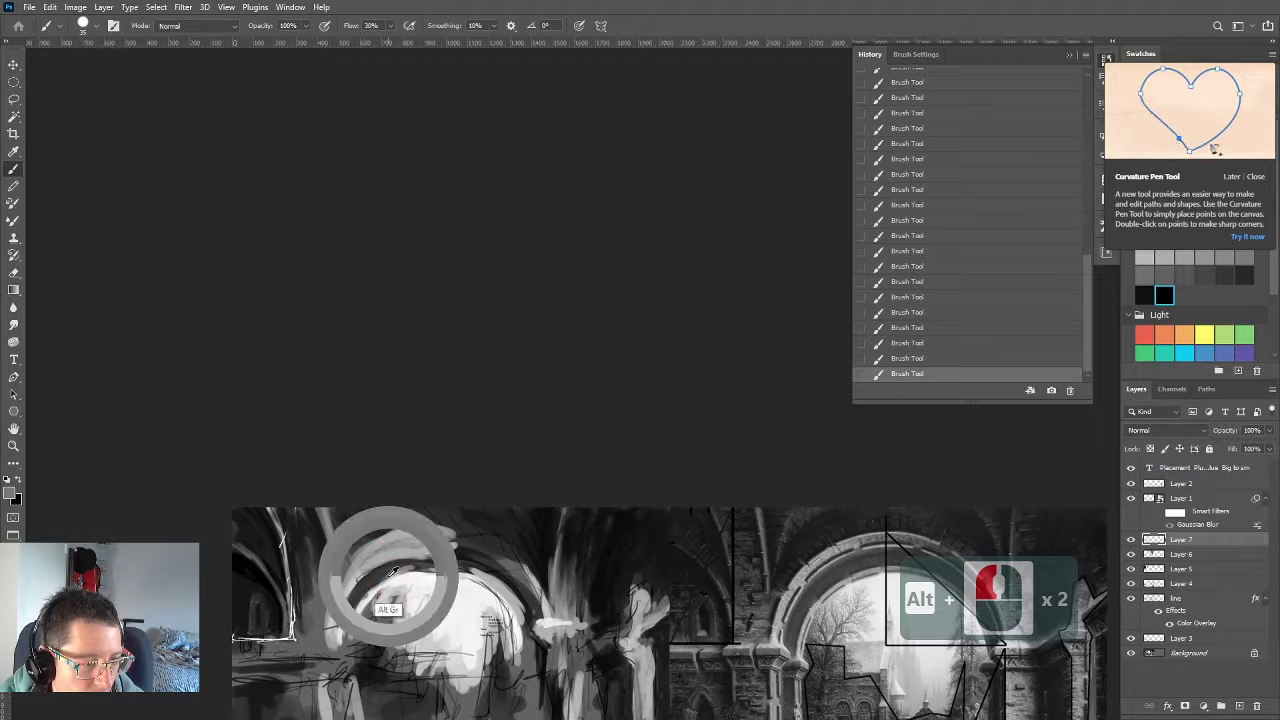
pyautogui.moveTo(391, 570); pyautogui.dragTo(417, 570)
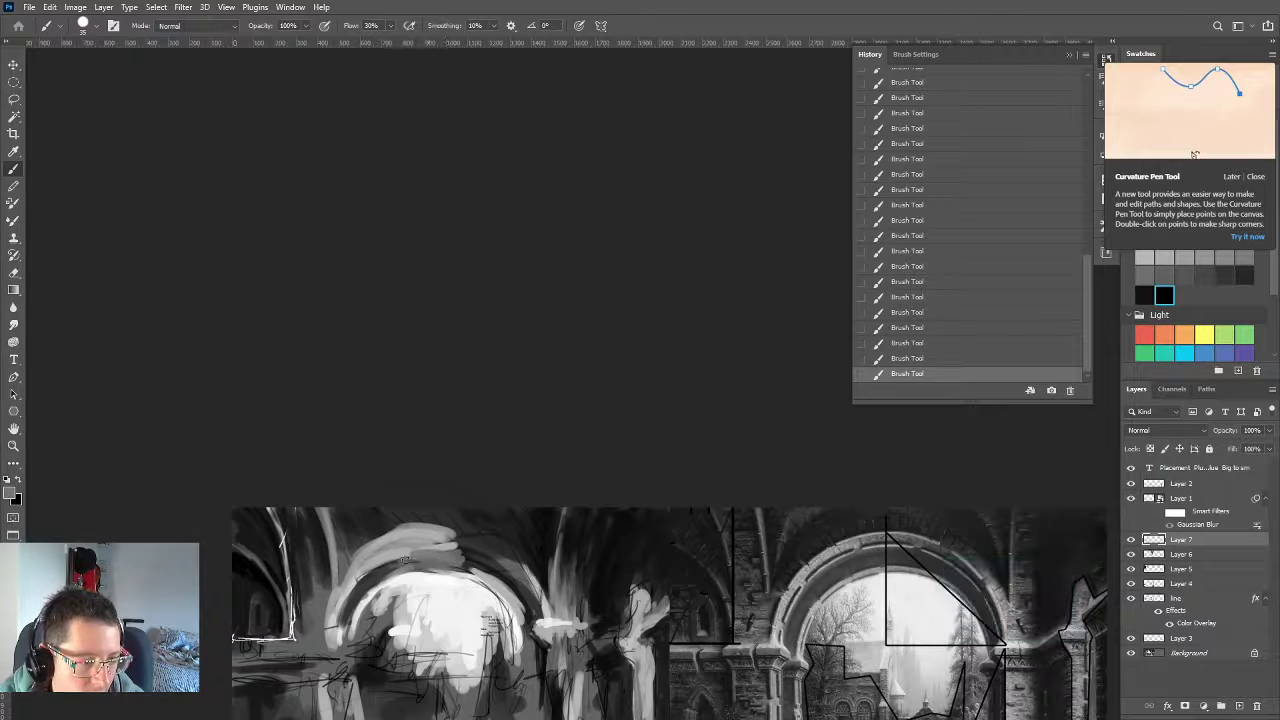
# Darken the main arch's upper right band, and sample near-white to repaint the opening's rounded upper right edge
pyautogui.hscroll(7, 380, 592)
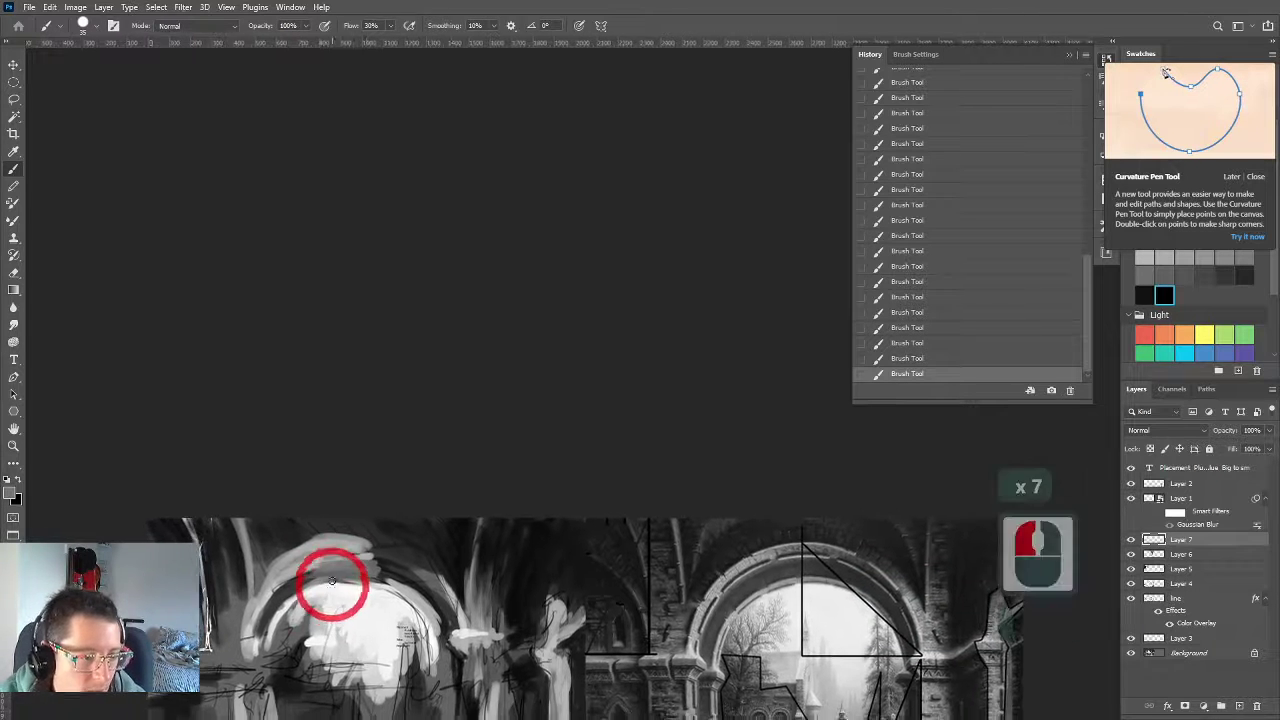
pyautogui.moveTo(345, 555); pyautogui.dragTo(372, 568)
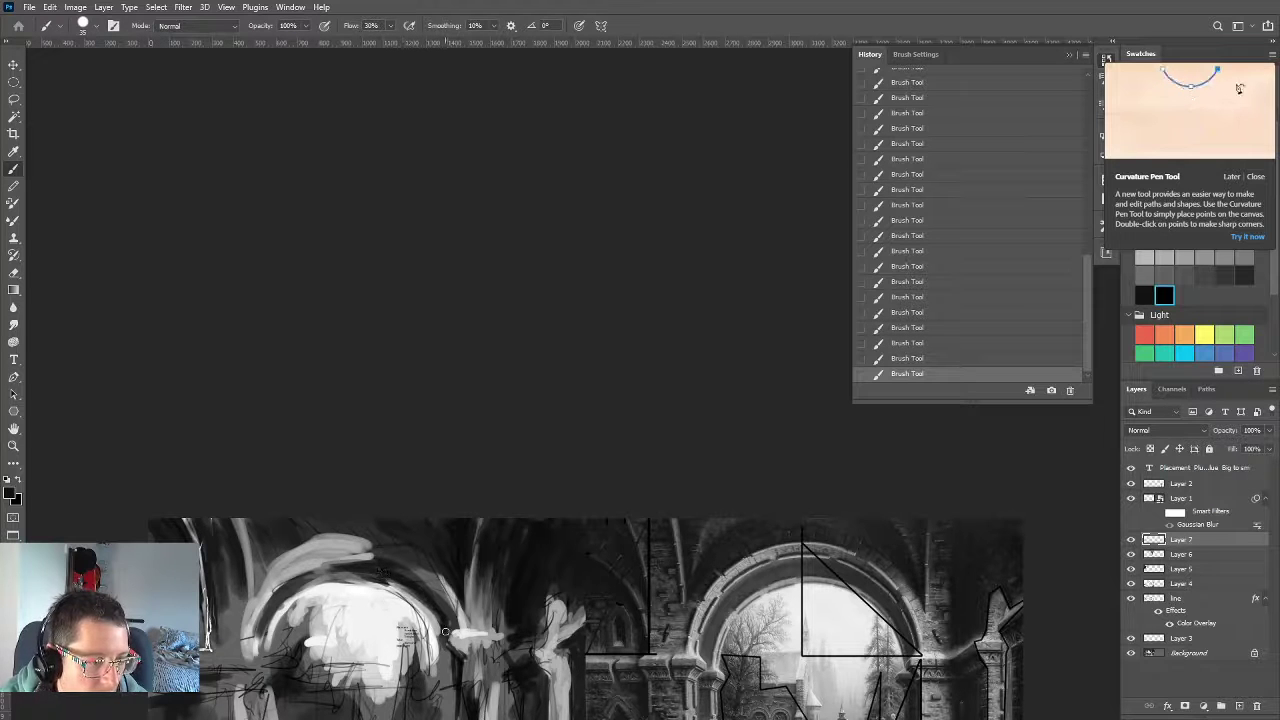
pyautogui.keyDown('alt'); pyautogui.click(423, 617); pyautogui.keyUp('alt')
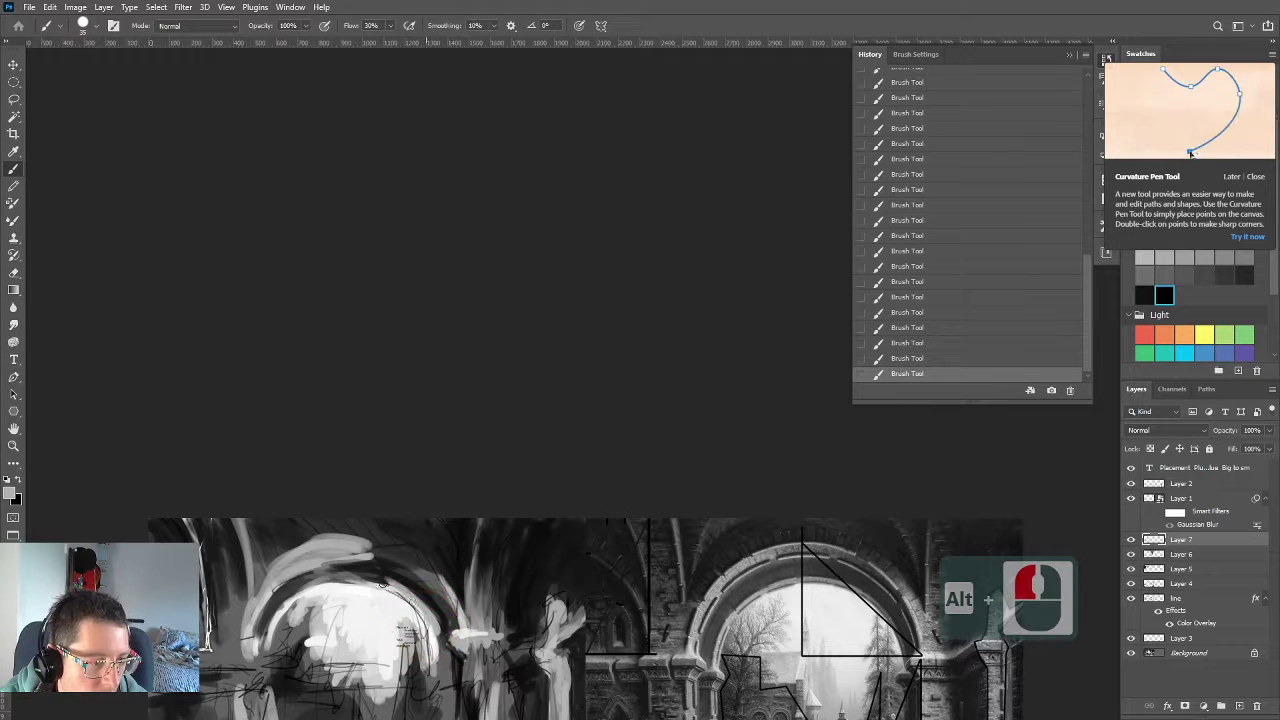
pyautogui.keyDown('alt'); pyautogui.click(388, 606); pyautogui.keyUp('alt')
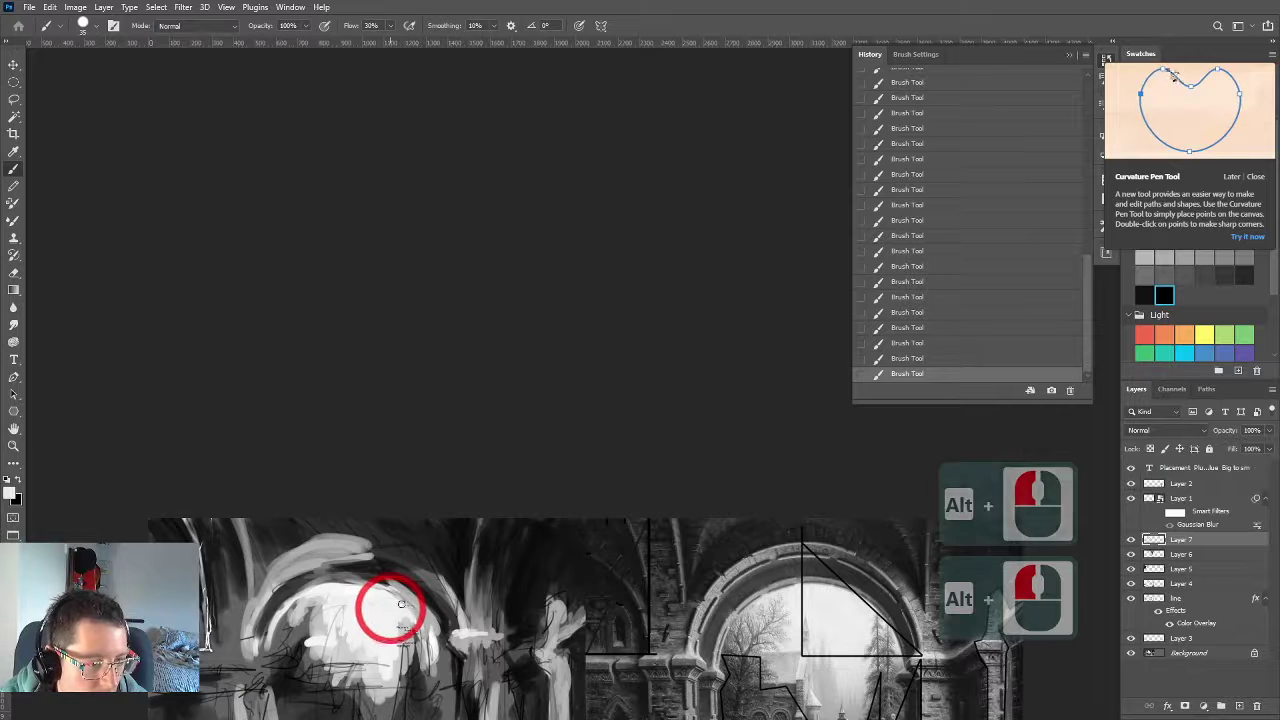
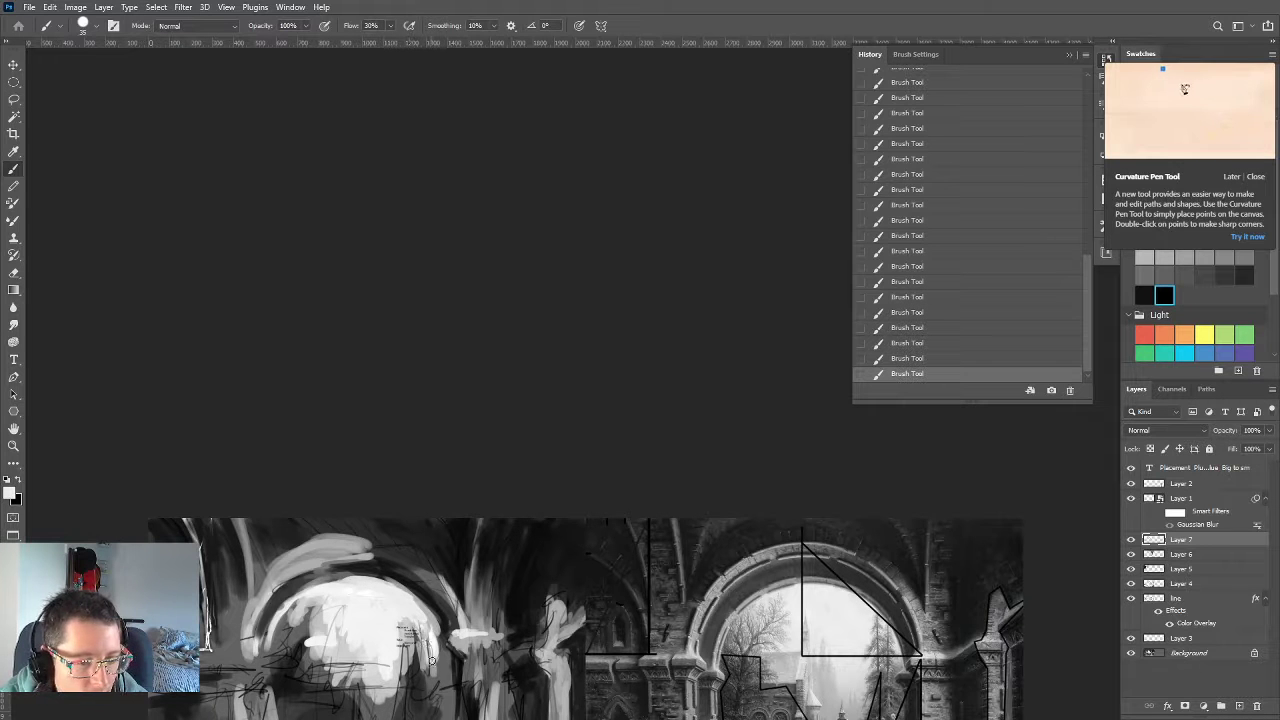
# Sample dark grey from the main arch's right band and paint over the white along the opening's lower right edge
pyautogui.keyDown('alt'); pyautogui.click(446, 612); pyautogui.keyUp('alt')
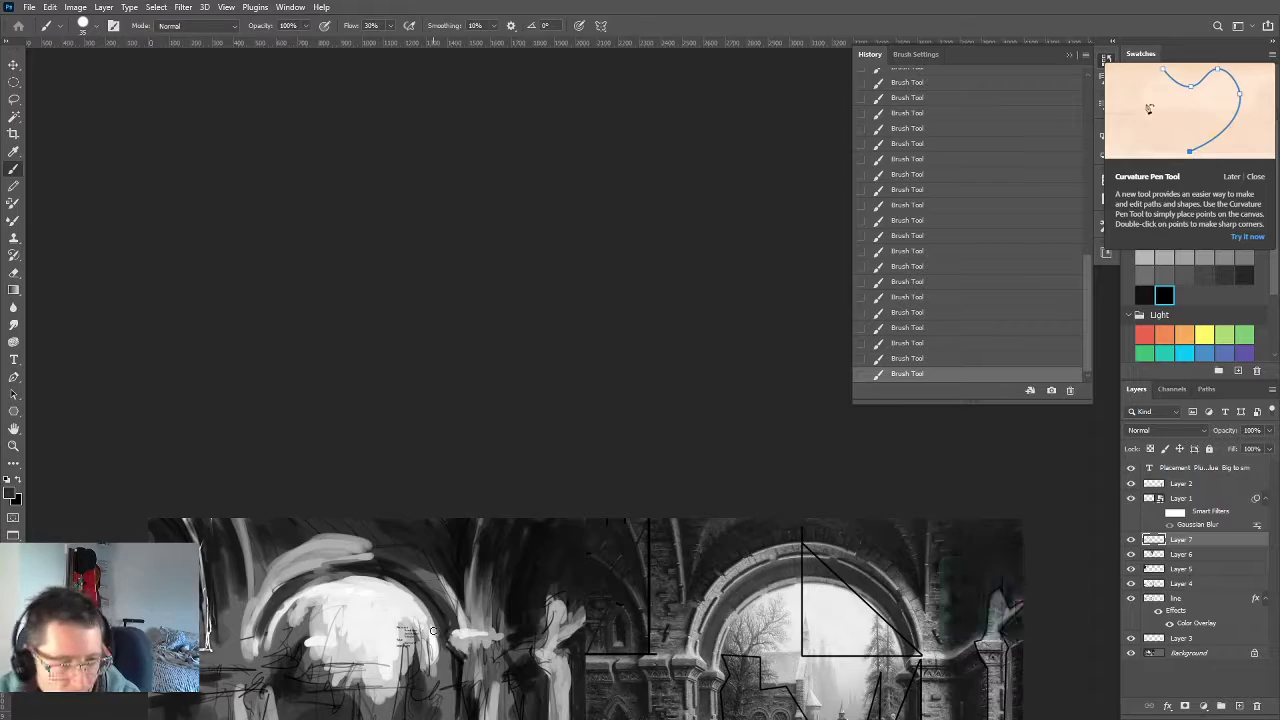
pyautogui.keyDown('alt'); pyautogui.scroll(15, 432, 631); pyautogui.keyUp('alt')
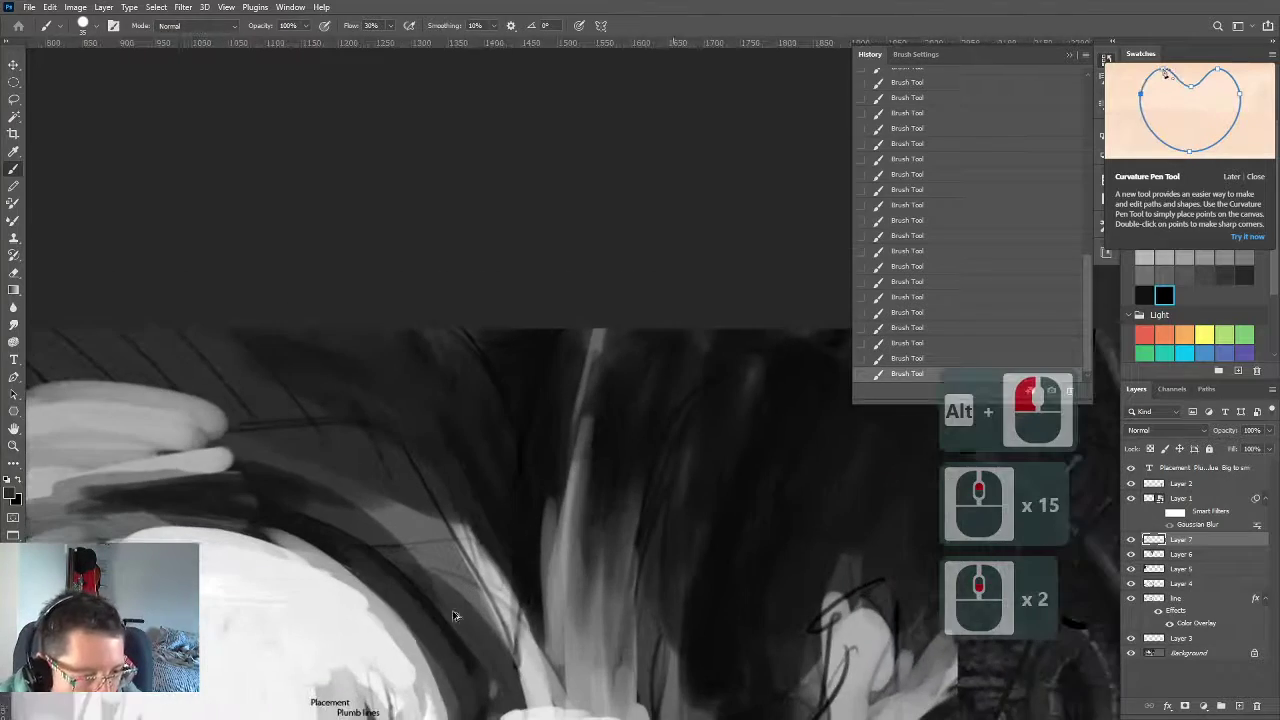
pyautogui.moveTo(445, 648); pyautogui.dragTo(624, 430)
pyautogui.scroll(4, 605, 554)
pyautogui.scroll(-2, 647, 589)
pyautogui.scroll(-4, 647, 590)
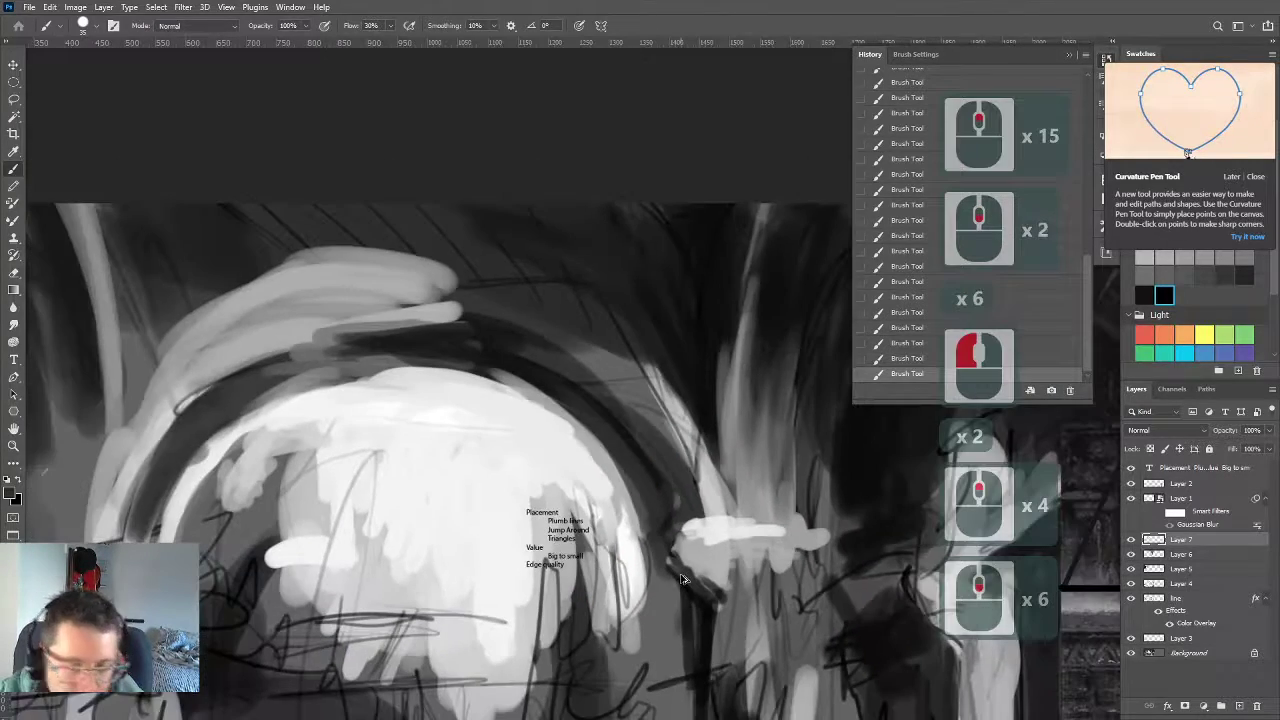
pyautogui.scroll(-4, 412, 452)
pyautogui.scroll(-4, 414, 470)
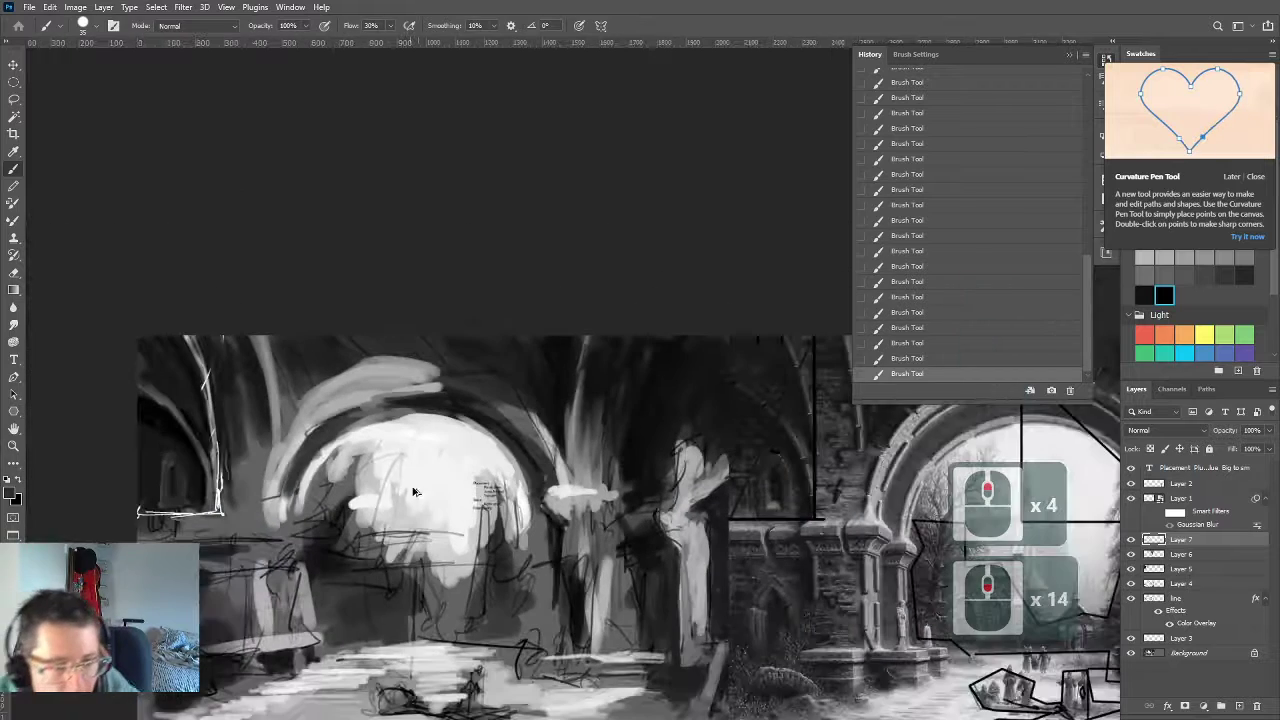
# Paint a short dark grey diagonal stroke in the middle of the main arch's bright opening
pyautogui.scroll(3, 425, 668)
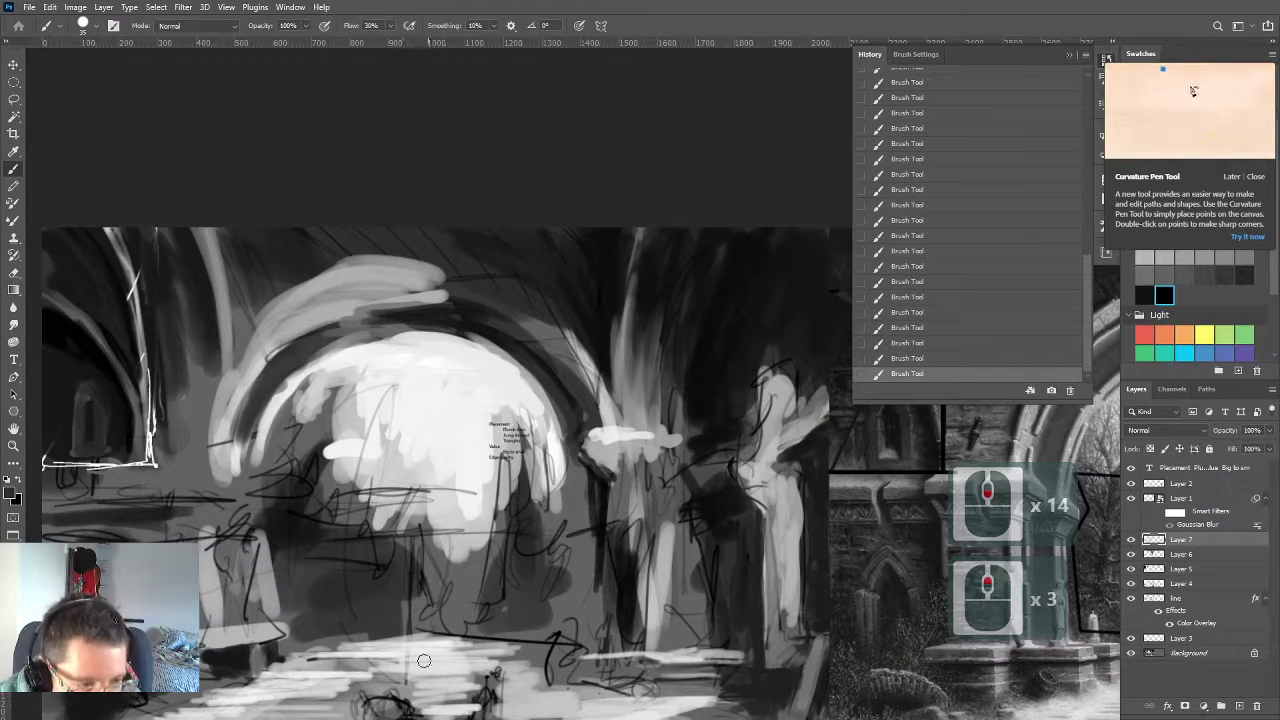
pyautogui.scroll(1, 420, 626)
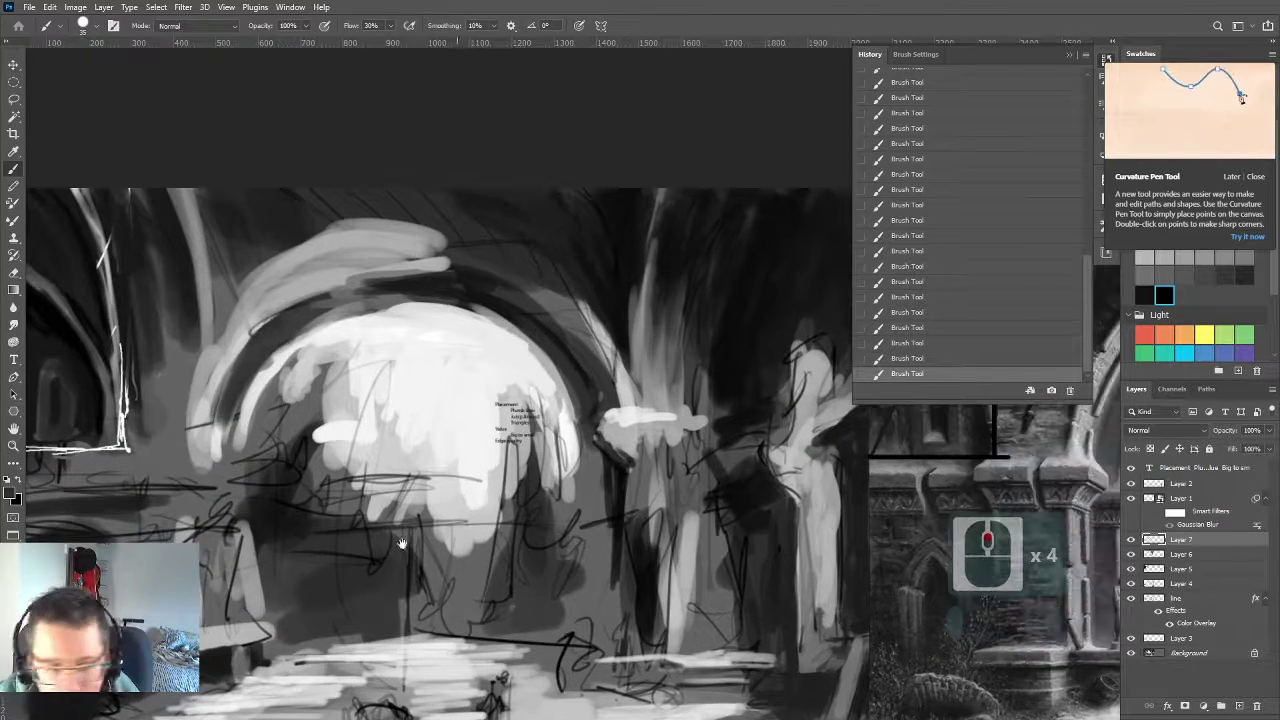
pyautogui.moveTo(392, 544); pyautogui.dragTo(463, 700)
pyautogui.scroll(1, 458, 618)
pyautogui.scroll(4, 458, 615)
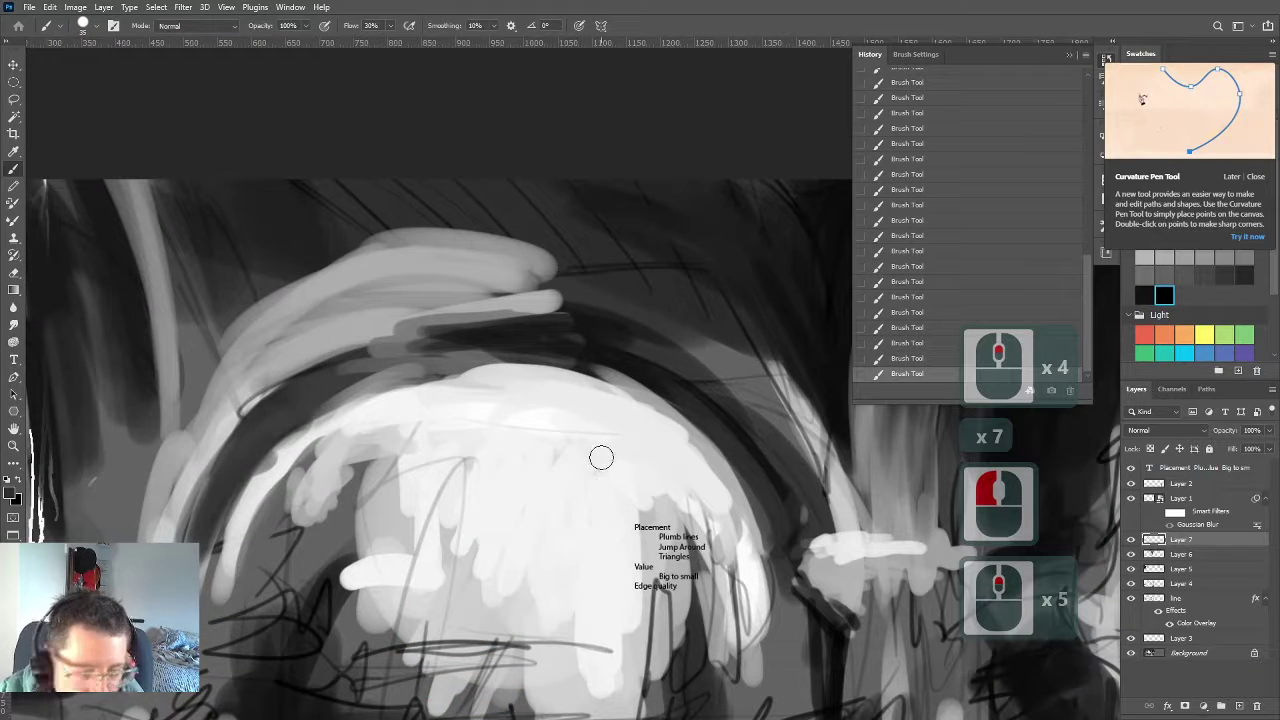
pyautogui.rightClick(563, 509)
pyautogui.scroll(-2, 630, 600)
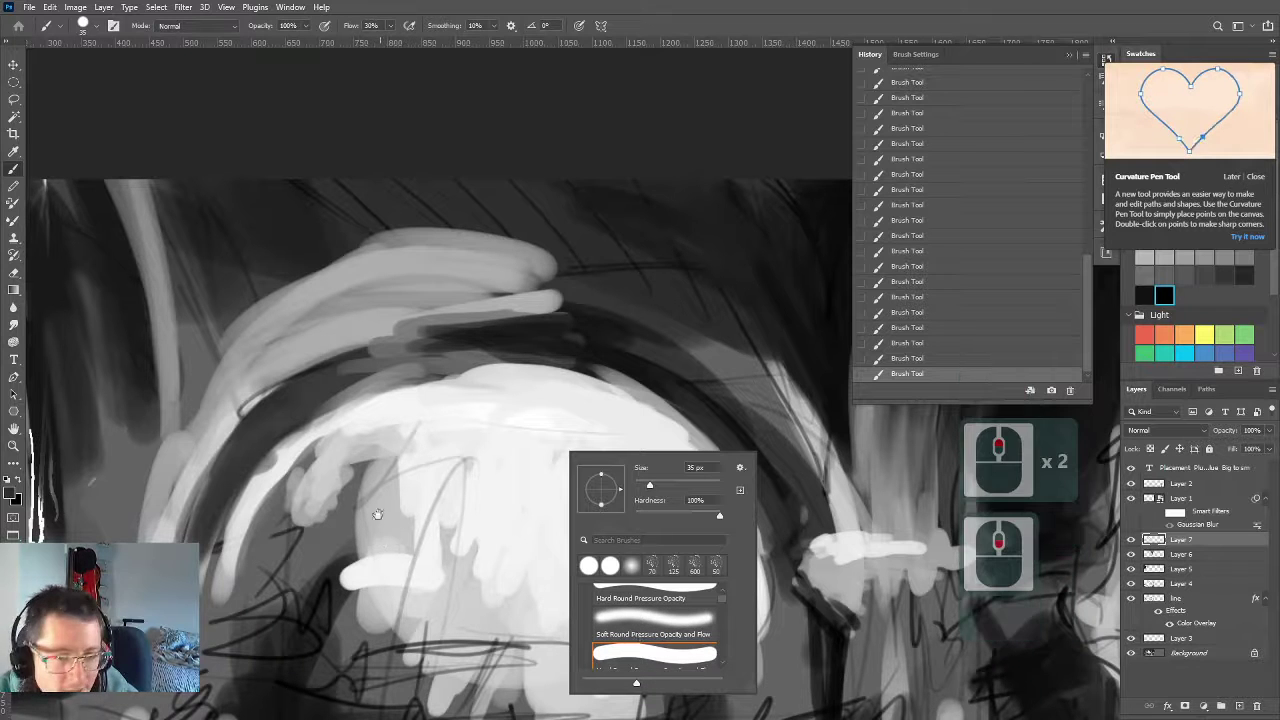
pyautogui.click(370, 440)
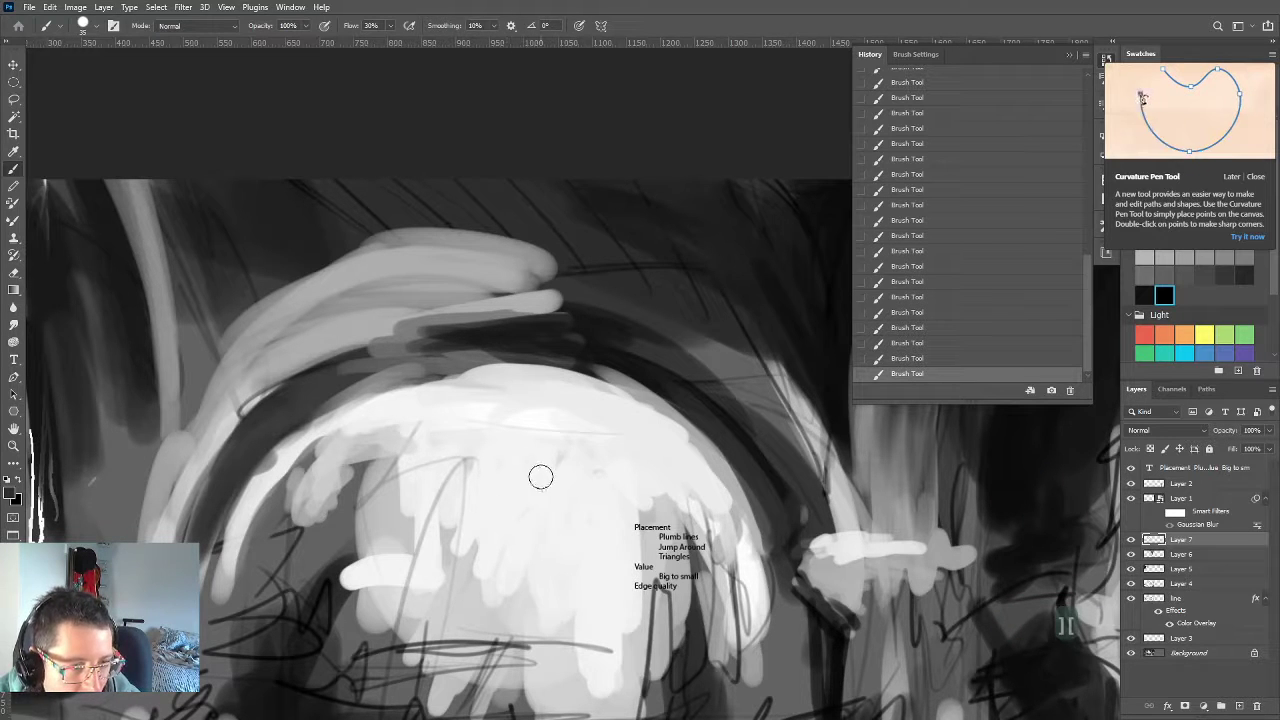
pyautogui.moveTo(540, 466); pyautogui.dragTo(562, 514)
# Reduce the brush to 25 px, sample intermediate greys and grade the dark stroke's left side into the white
pyautogui.press('[')
pyautogui.press('[')
pyautogui.press('[')
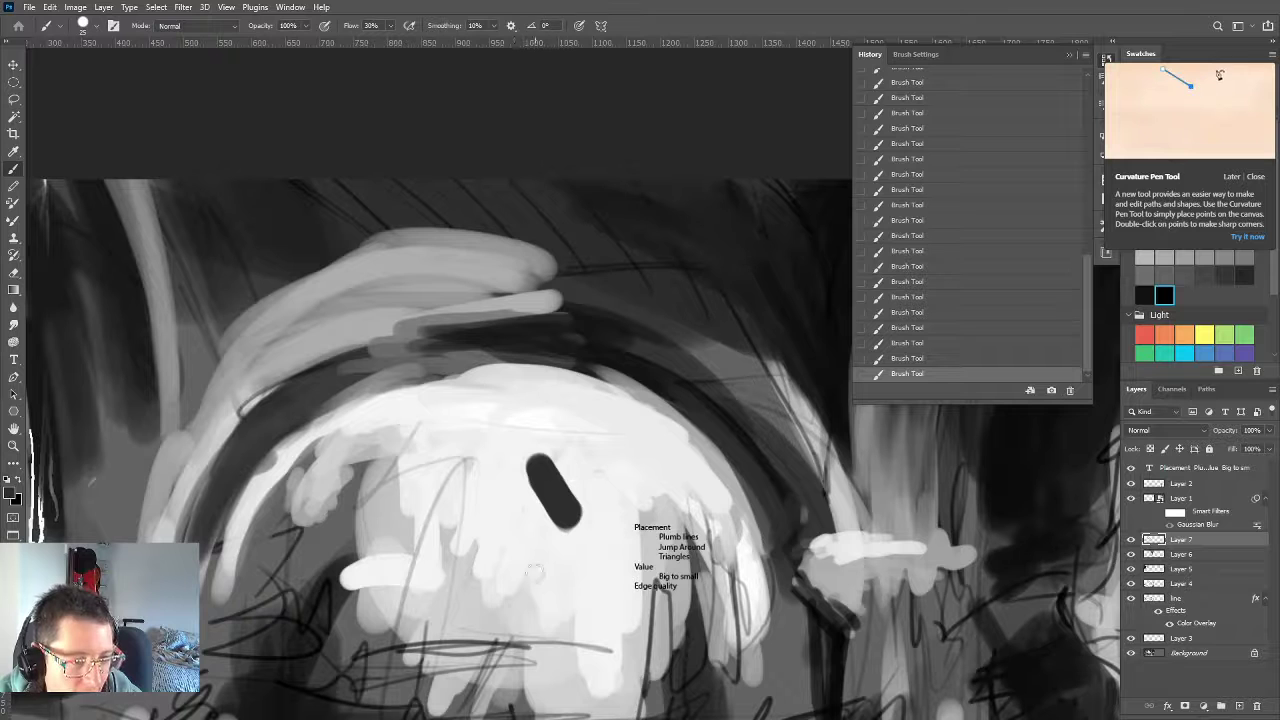
pyautogui.scroll(7, 578, 480)
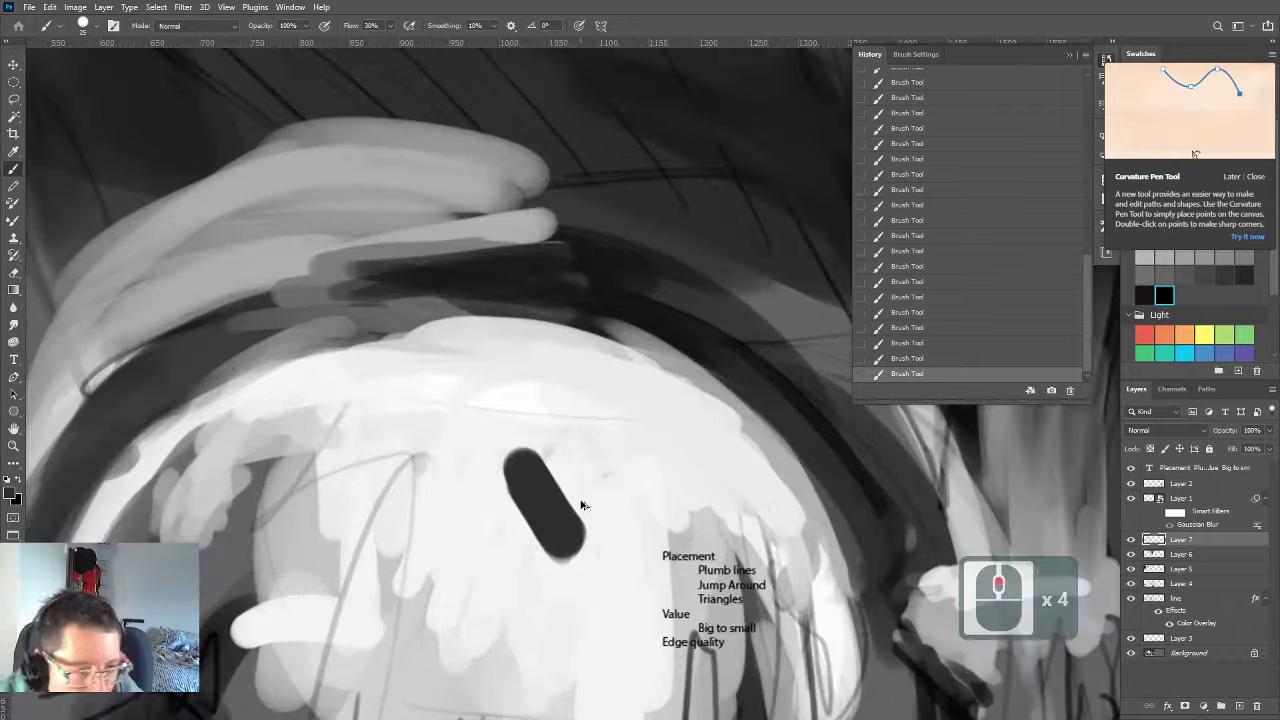
pyautogui.click(697, 453)
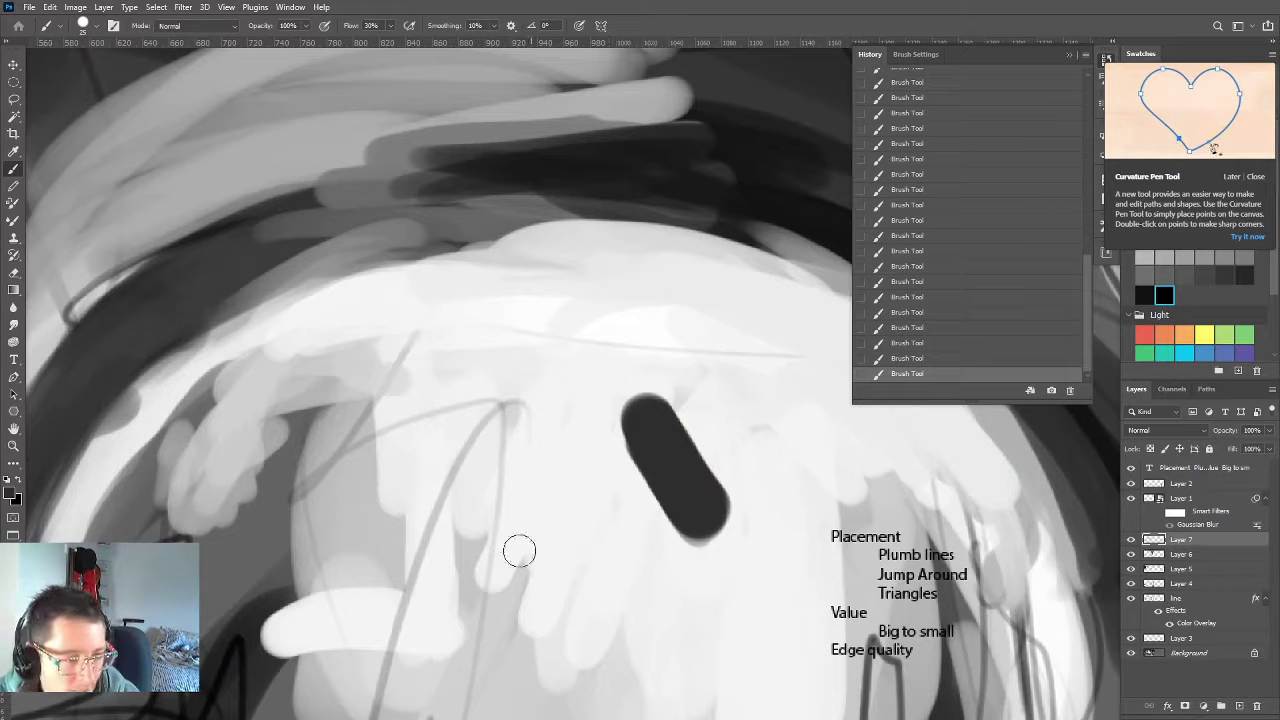
pyautogui.keyDown('alt'); pyautogui.click(517, 594); pyautogui.keyUp('alt')
pyautogui.keyDown('alt'); pyautogui.click(610, 526); pyautogui.keyUp('alt')
pyautogui.moveTo(674, 529)
pyautogui.mouseDown()
pyautogui.moveTo(621, 420)
pyautogui.moveTo(632, 446)
pyautogui.moveTo(611, 481)
pyautogui.mouseUp()
pyautogui.keyDown('alt'); pyautogui.rightClick(702, 535); pyautogui.keyUp('alt')
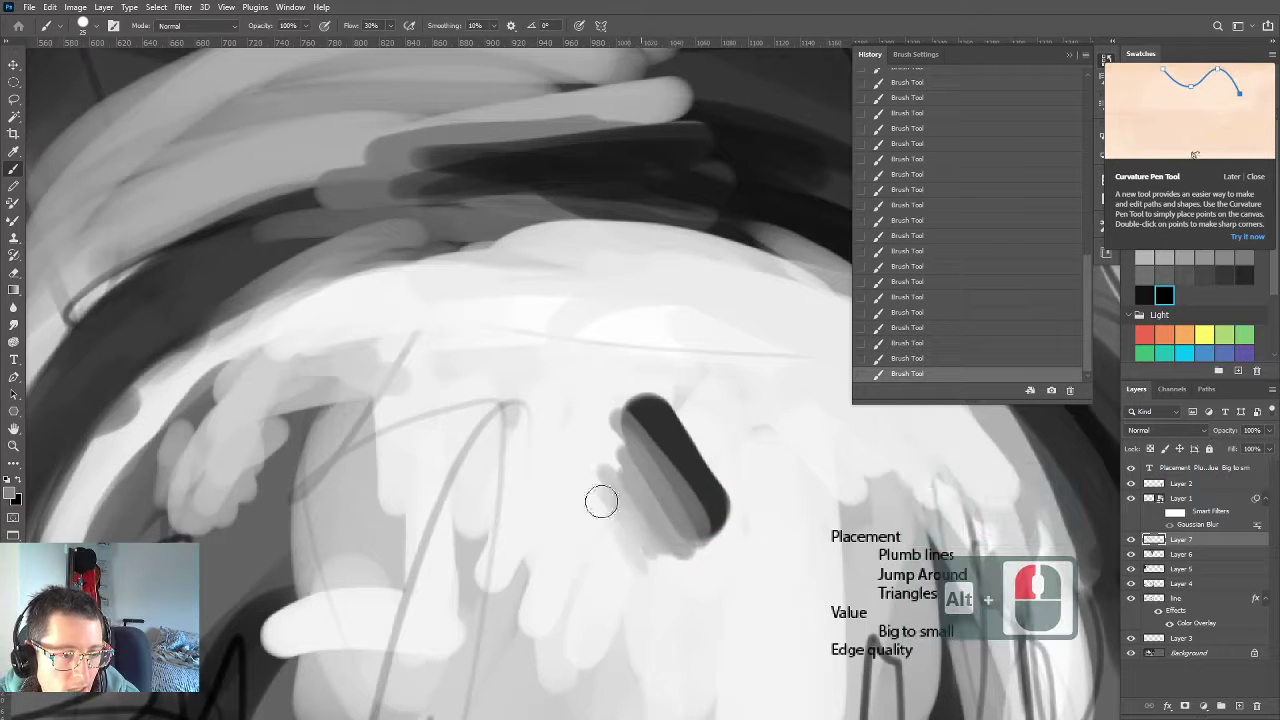
# Lower the brush flow to 10% and blend sampled mid and dark greys along the inside of the dark stroke
pyautogui.keyDown('alt'); pyautogui.click(624, 510); pyautogui.keyUp('alt')
pyautogui.keyDown('alt'); pyautogui.click(678, 492); pyautogui.keyUp('alt')
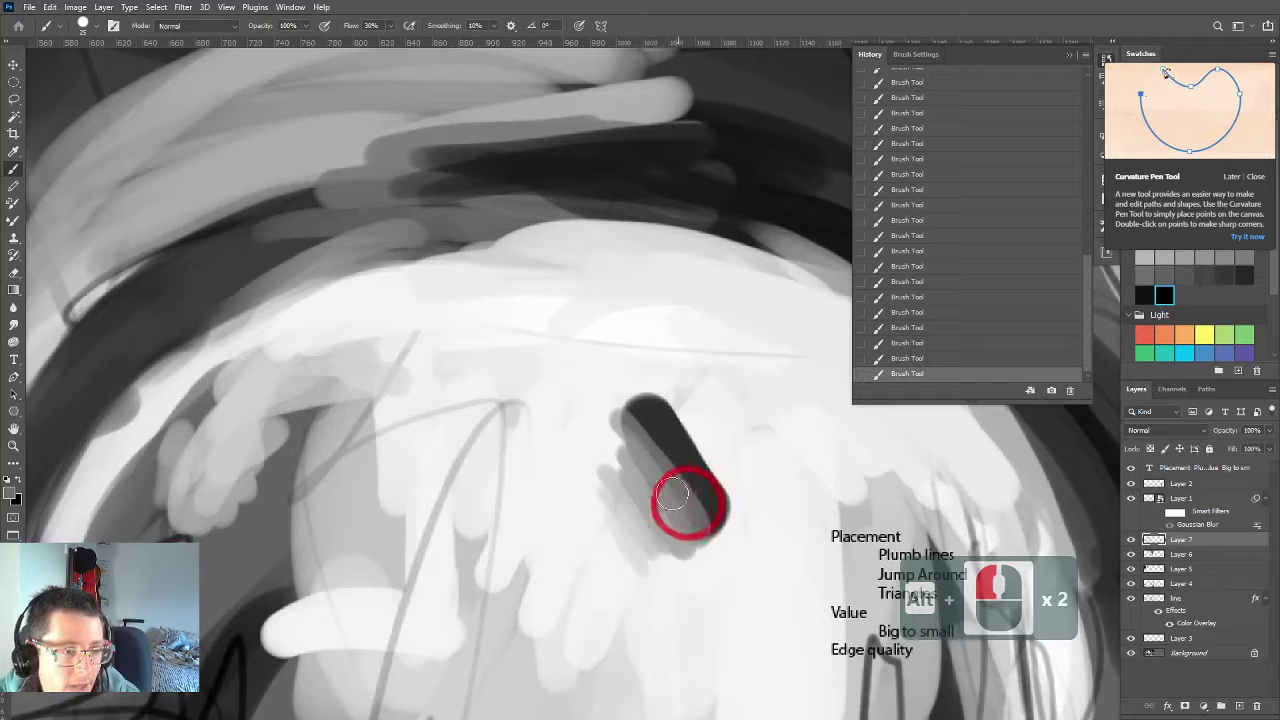
pyautogui.hotkey('shift', '1')
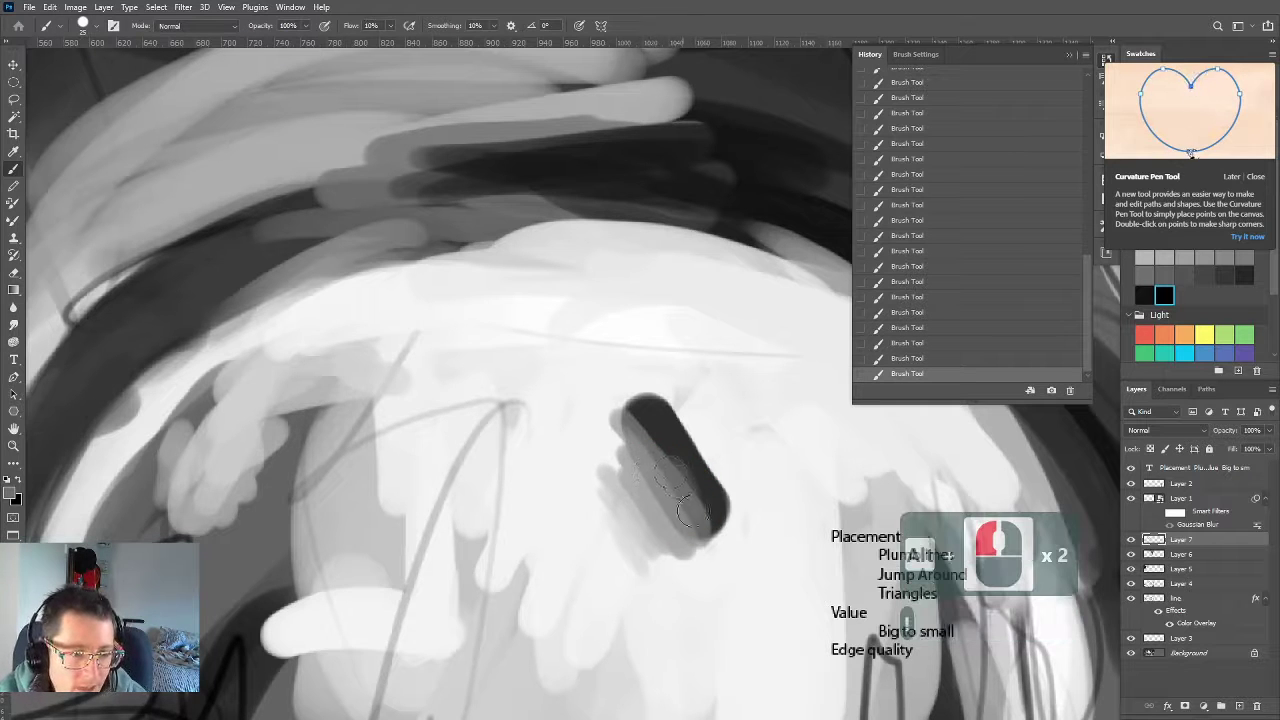
pyautogui.moveTo(690, 512); pyautogui.dragTo(660, 452)
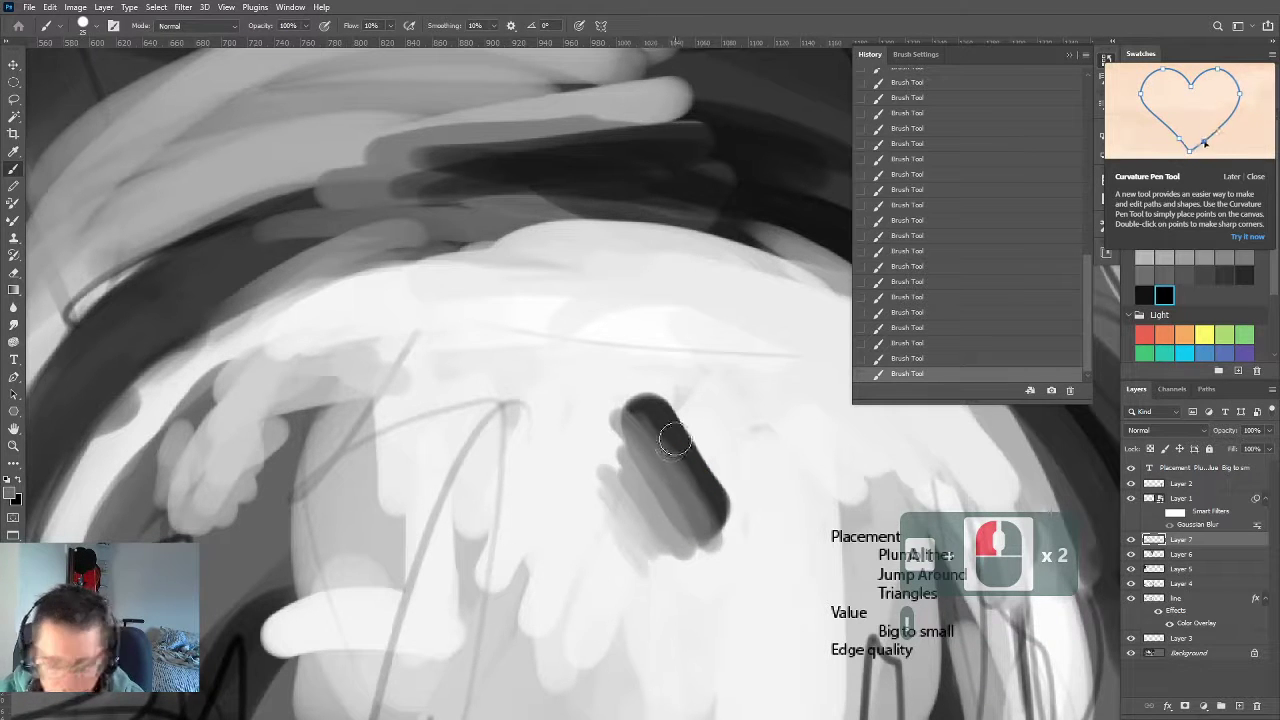
pyautogui.keyDown('alt'); pyautogui.click(655, 428); pyautogui.keyUp('alt')
pyautogui.moveTo(652, 425); pyautogui.dragTo(690, 524)
pyautogui.keyDown('alt'); pyautogui.rightClick(671, 463); pyautogui.keyUp('alt')
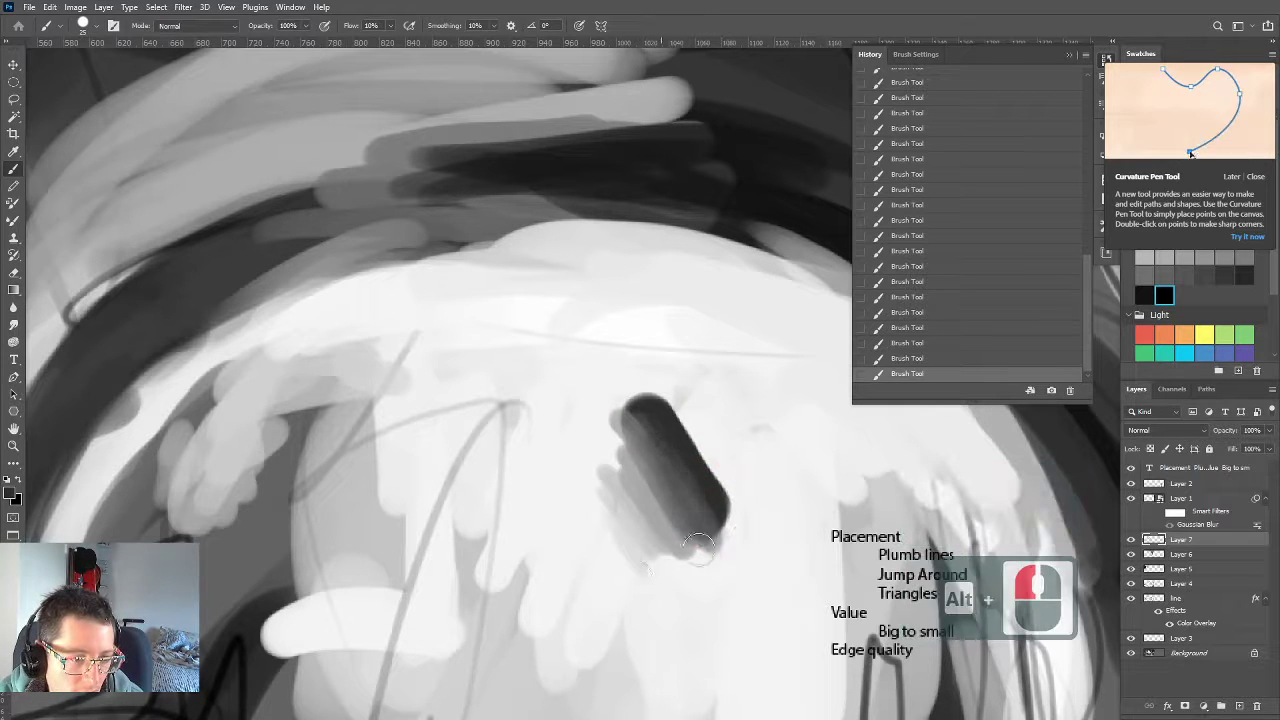
# Sample light and mid greys around the dark stroke and soften the transition along its lower left edge
pyautogui.keyDown('alt'); pyautogui.rightClick(614, 530); pyautogui.keyUp('alt')
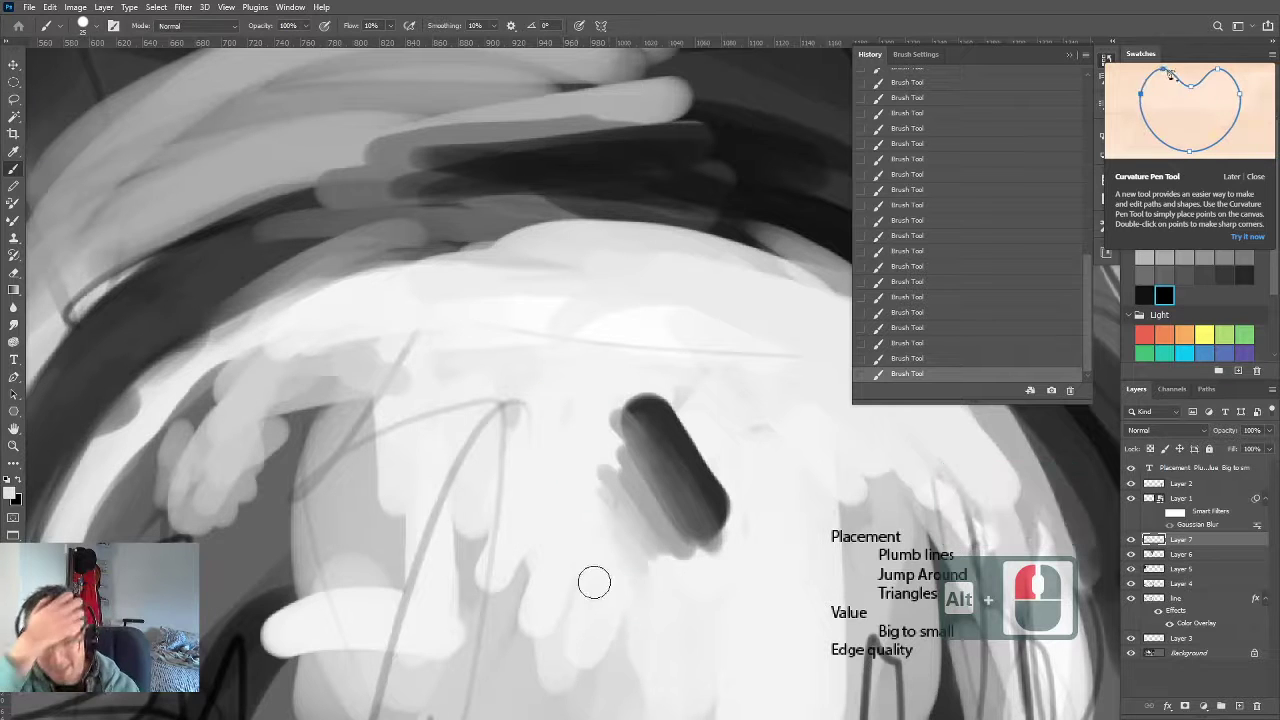
pyautogui.keyDown('alt'); pyautogui.rightClick(625, 504); pyautogui.keyUp('alt')
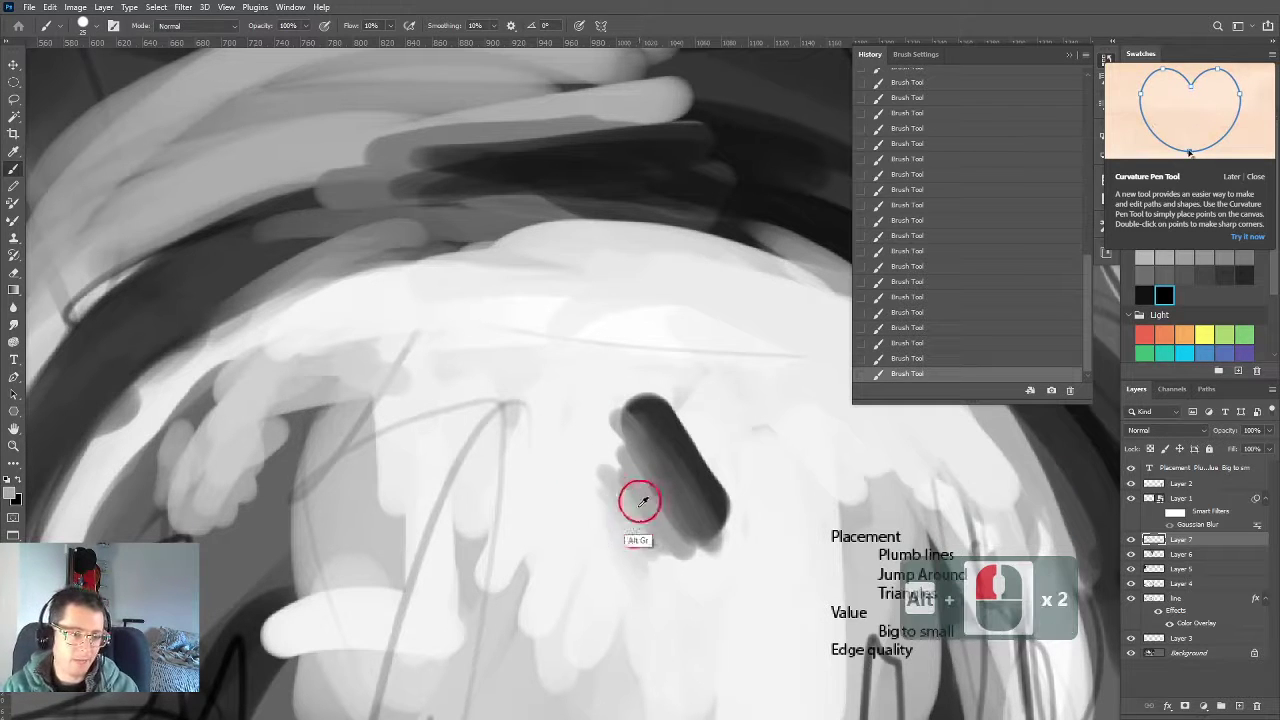
pyautogui.keyDown('alt'); pyautogui.click(635, 503); pyautogui.keyUp('alt')
pyautogui.moveTo(626, 506)
pyautogui.mouseDown()
pyautogui.moveTo(643, 526)
pyautogui.moveTo(625, 476)
pyautogui.mouseUp()
pyautogui.keyDown('alt'); pyautogui.click(670, 514); pyautogui.keyUp('alt')
pyautogui.keyDown('alt'); pyautogui.rightClick(622, 440); pyautogui.keyUp('alt')
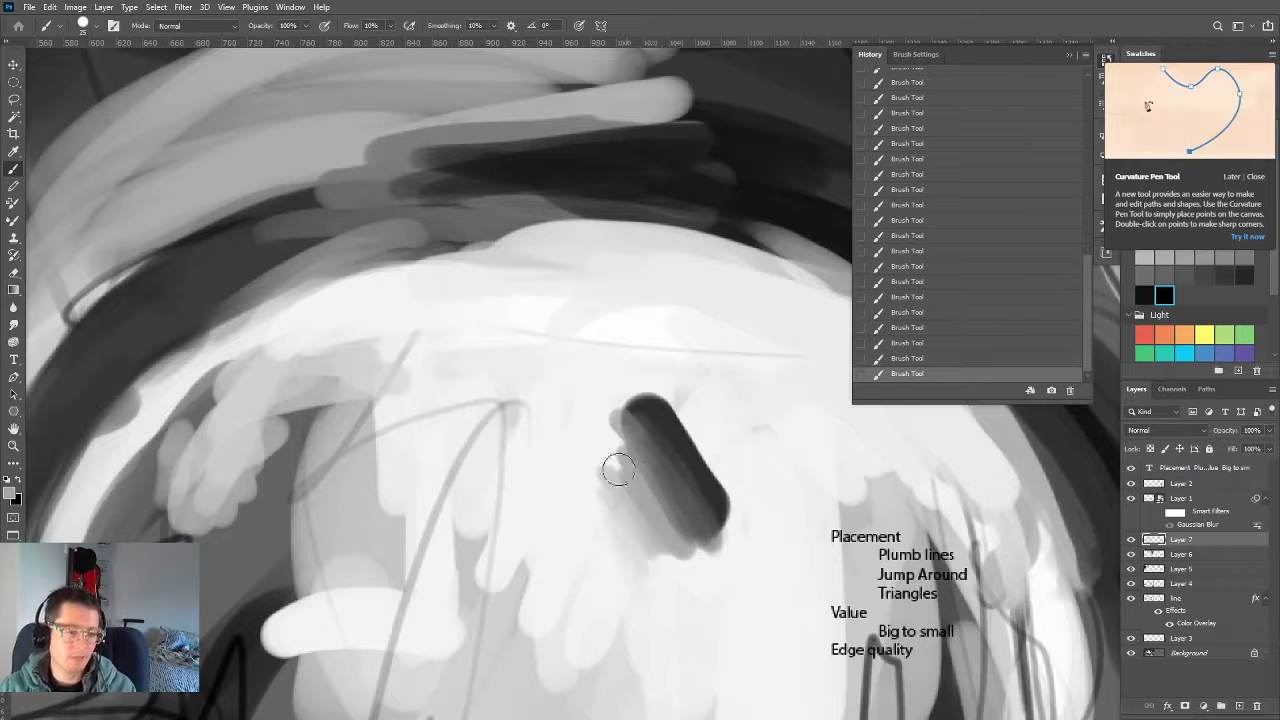
pyautogui.keyDown('alt'); pyautogui.rightClick(638, 516); pyautogui.keyUp('alt')
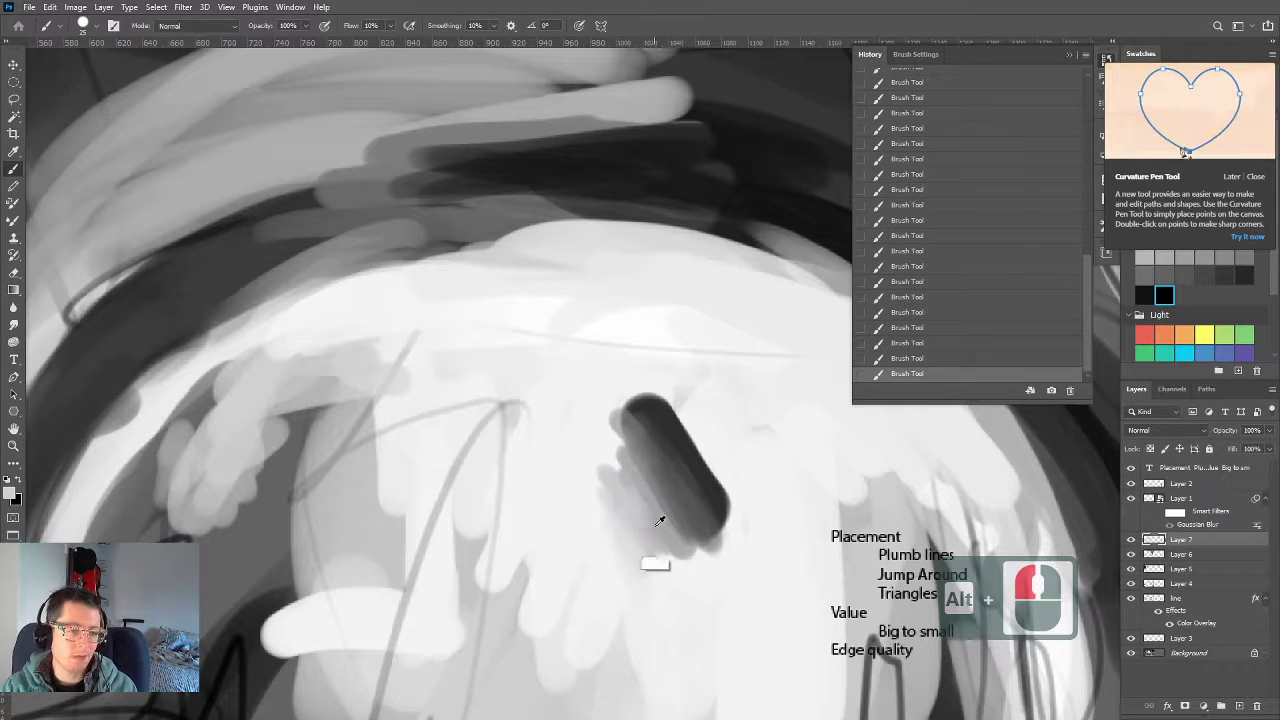
pyautogui.keyDown('alt'); pyautogui.rightClick(651, 537); pyautogui.keyUp('alt')
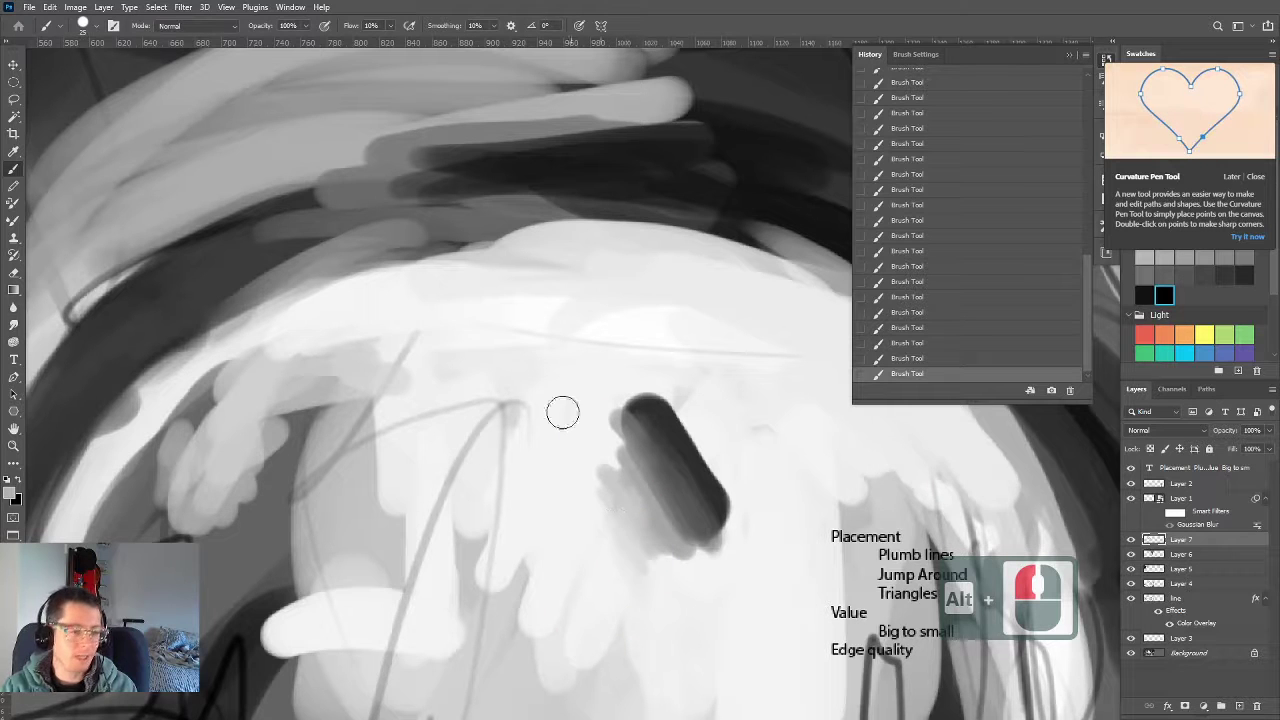
# Paint a soft dark blob left of the dark stroke with an enlarged Soft Round Pressure Opacity and Flow brush
pyautogui.rightClick(448, 452)
pyautogui.click(538, 610)
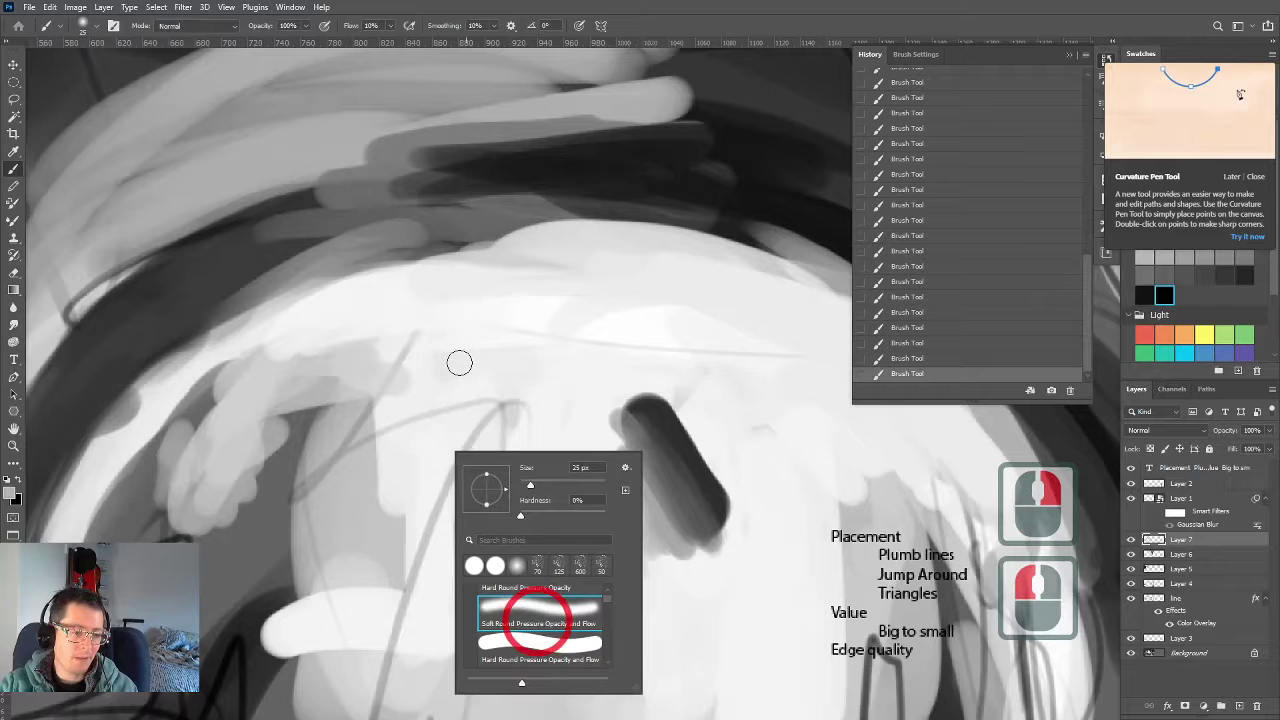
pyautogui.click(527, 385)
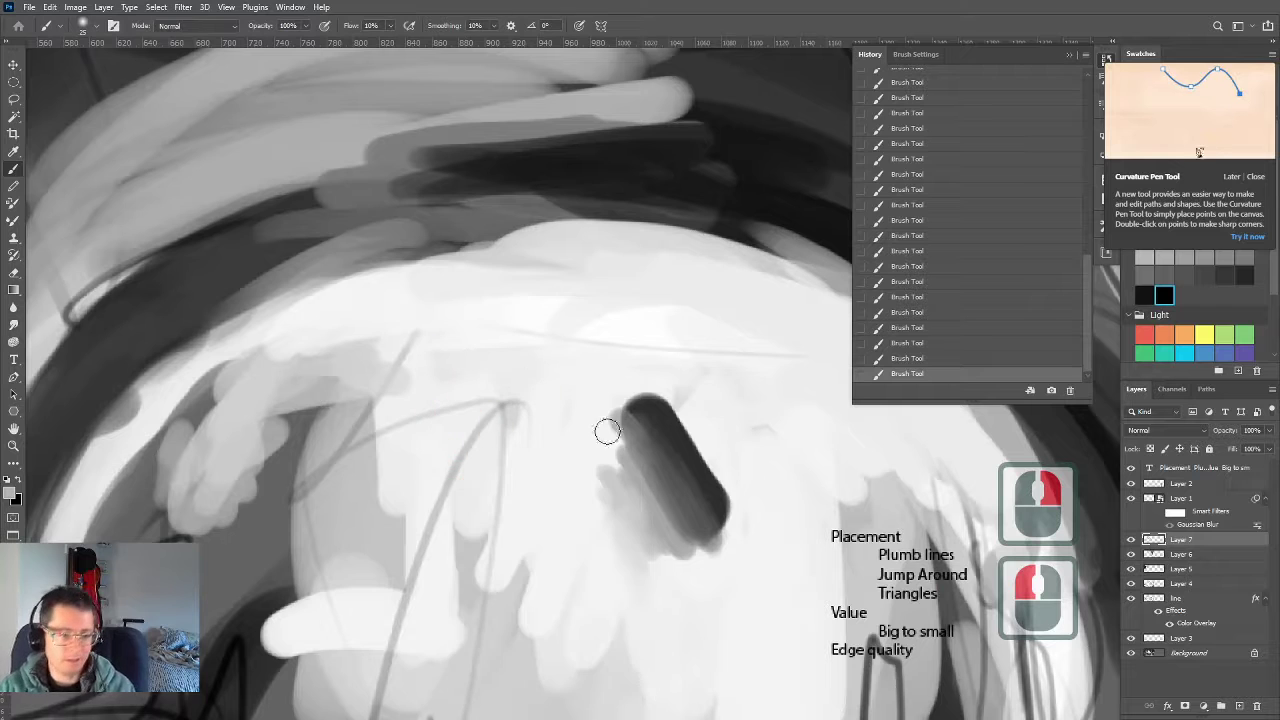
pyautogui.keyDown('alt'); pyautogui.click(669, 423); pyautogui.keyUp('alt')
pyautogui.moveTo(558, 390)
pyautogui.mouseDown()
pyautogui.moveTo(535, 360)
pyautogui.moveTo(570, 418)
pyautogui.moveTo(538, 374)
pyautogui.moveTo(552, 424)
pyautogui.moveTo(510, 357)
pyautogui.moveTo(556, 442)
pyautogui.moveTo(480, 352)
pyautogui.moveTo(530, 433)
pyautogui.moveTo(514, 370)
pyautogui.moveTo(528, 365)
pyautogui.moveTo(555, 385)
pyautogui.mouseUp()
pyautogui.press(']')
pyautogui.press(']')
pyautogui.press(']')
pyautogui.press(']')
pyautogui.press(']')
pyautogui.press(']')
pyautogui.press(']')
pyautogui.press(']')
pyautogui.press(']')
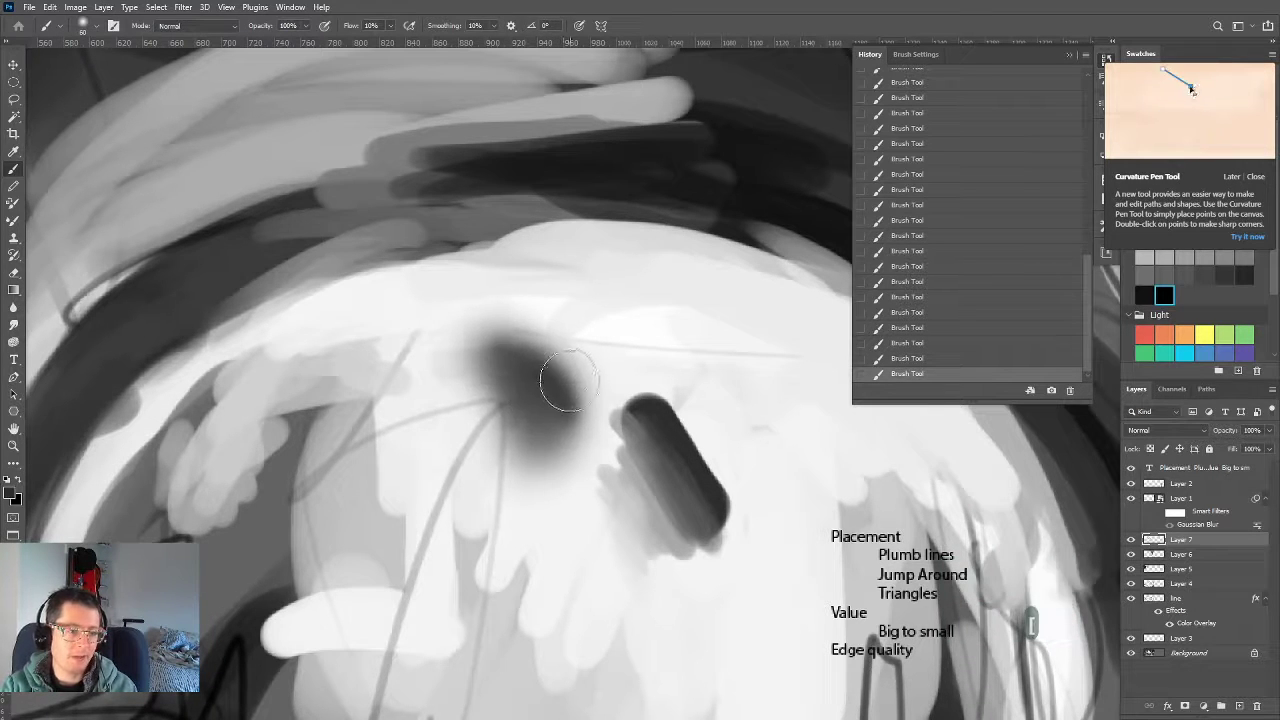
# Shrink the soft brush to a fine tip and sharpen the upper right edge of the soft dark blob
pyautogui.press('[')
pyautogui.press('[')
pyautogui.press('[')
pyautogui.press('[')
pyautogui.press('[')
pyautogui.press('[')
pyautogui.press('[')
pyautogui.press('[')
pyautogui.press('[')
pyautogui.press('[')
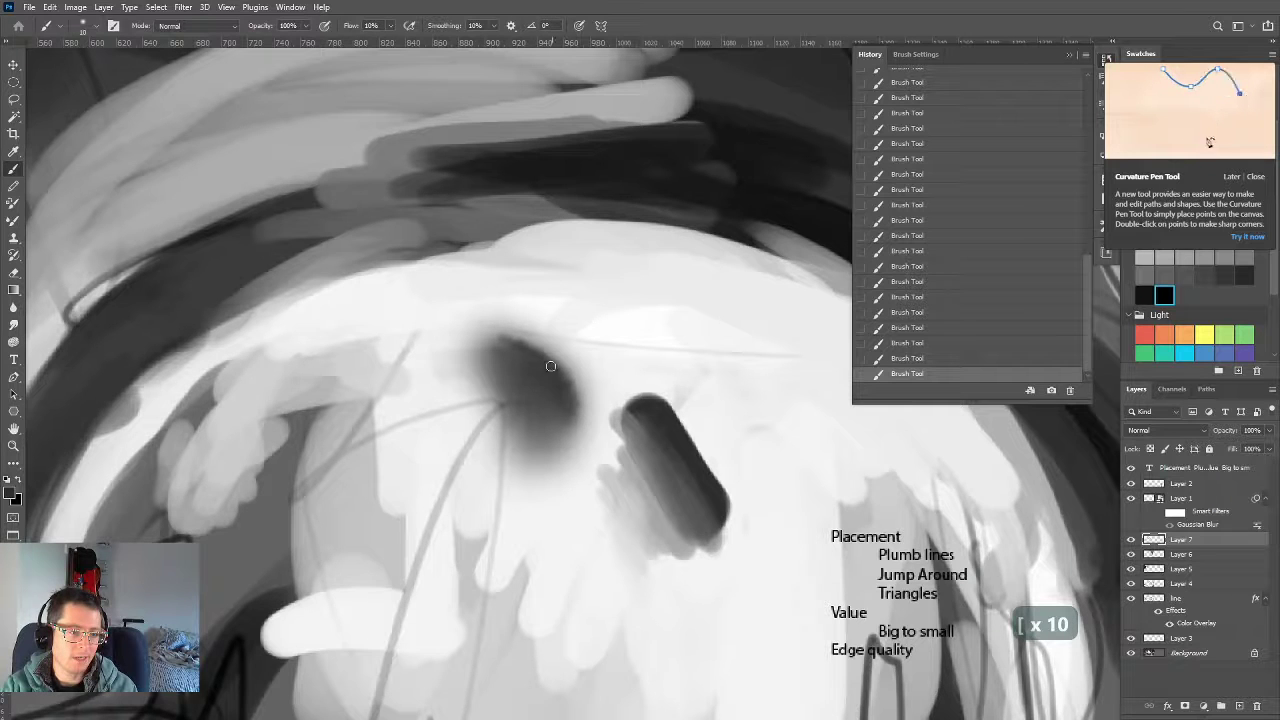
pyautogui.press('[')
pyautogui.press('[')
pyautogui.press('[')
pyautogui.press('[')
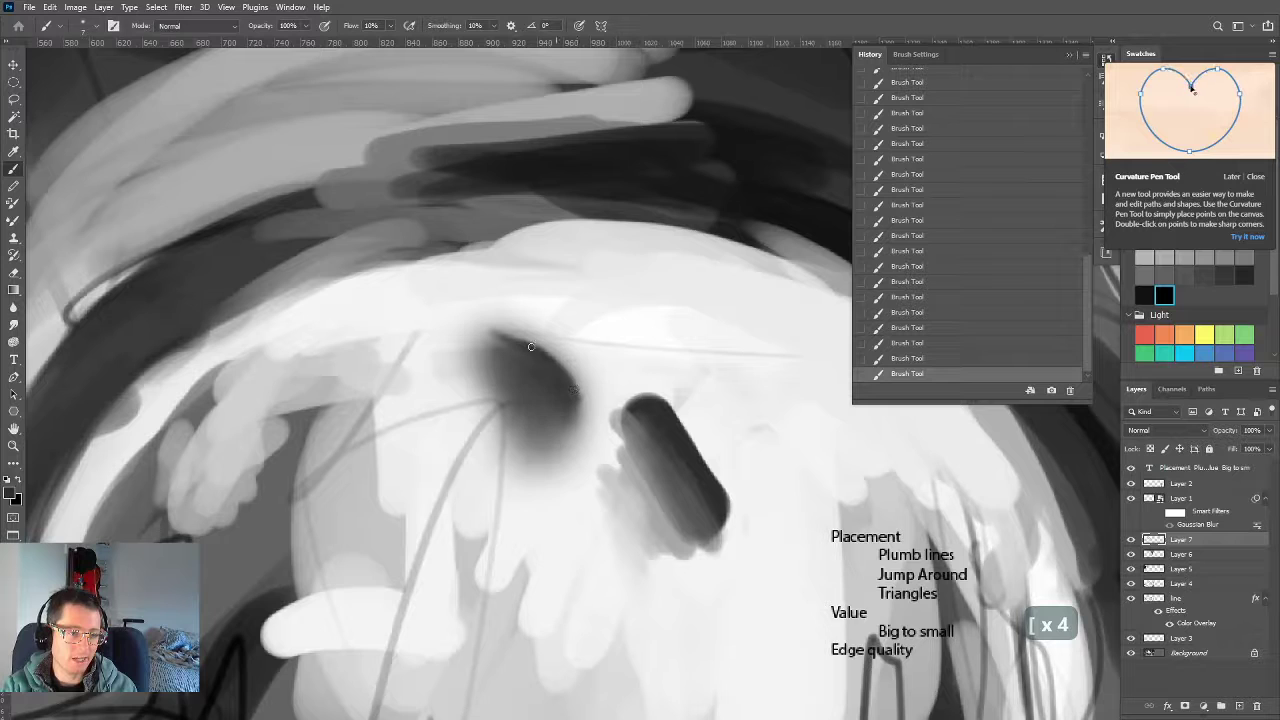
pyautogui.press('[')
pyautogui.press('[')
pyautogui.press('[')
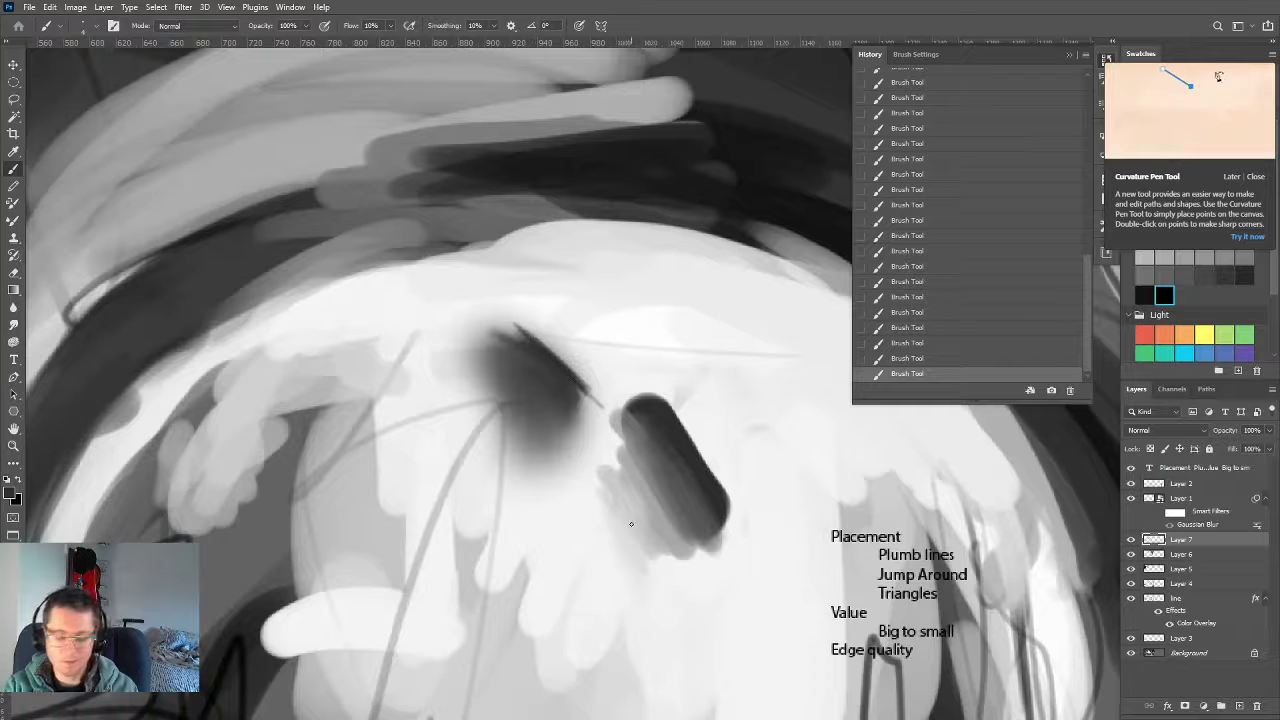
# Undo the fine edge strokes and the soft dark blob
pyautogui.hotkey('ctrl', 'z')
pyautogui.hotkey('ctrl', 'z')
pyautogui.hotkey('ctrl', 'z')
pyautogui.hotkey('ctrl', 'z')
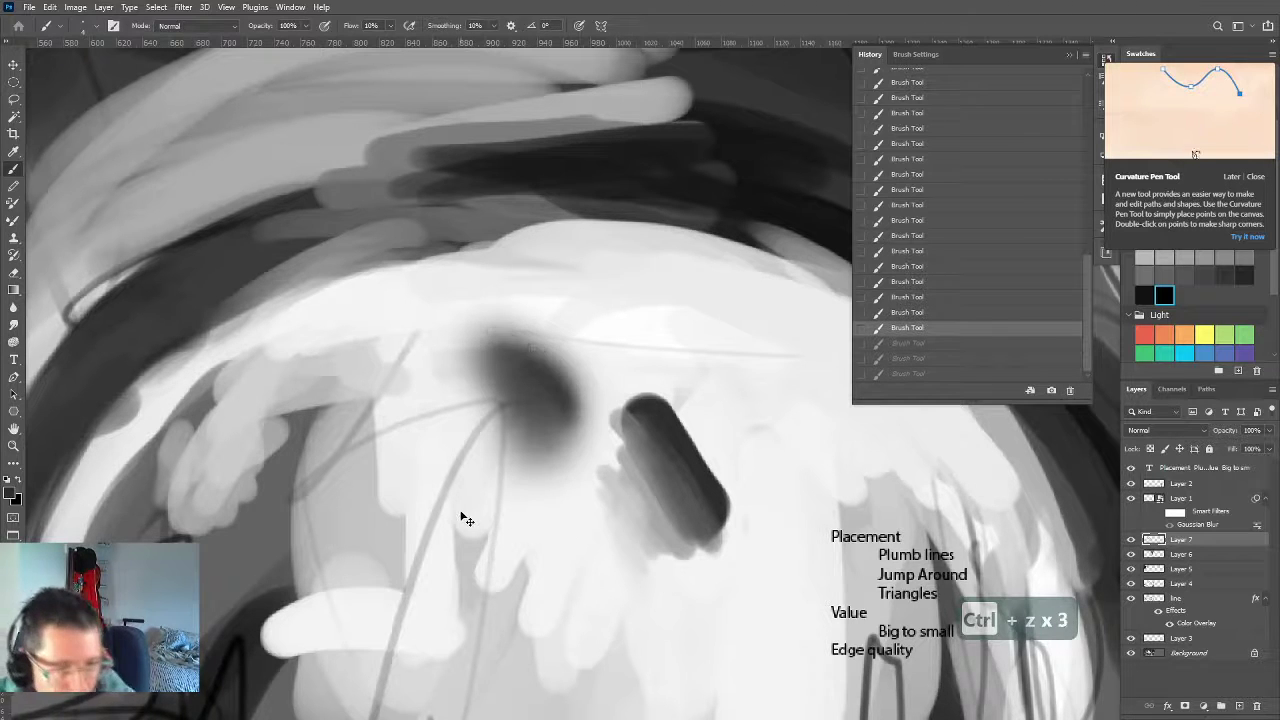
pyautogui.hotkey('ctrl', 'z')
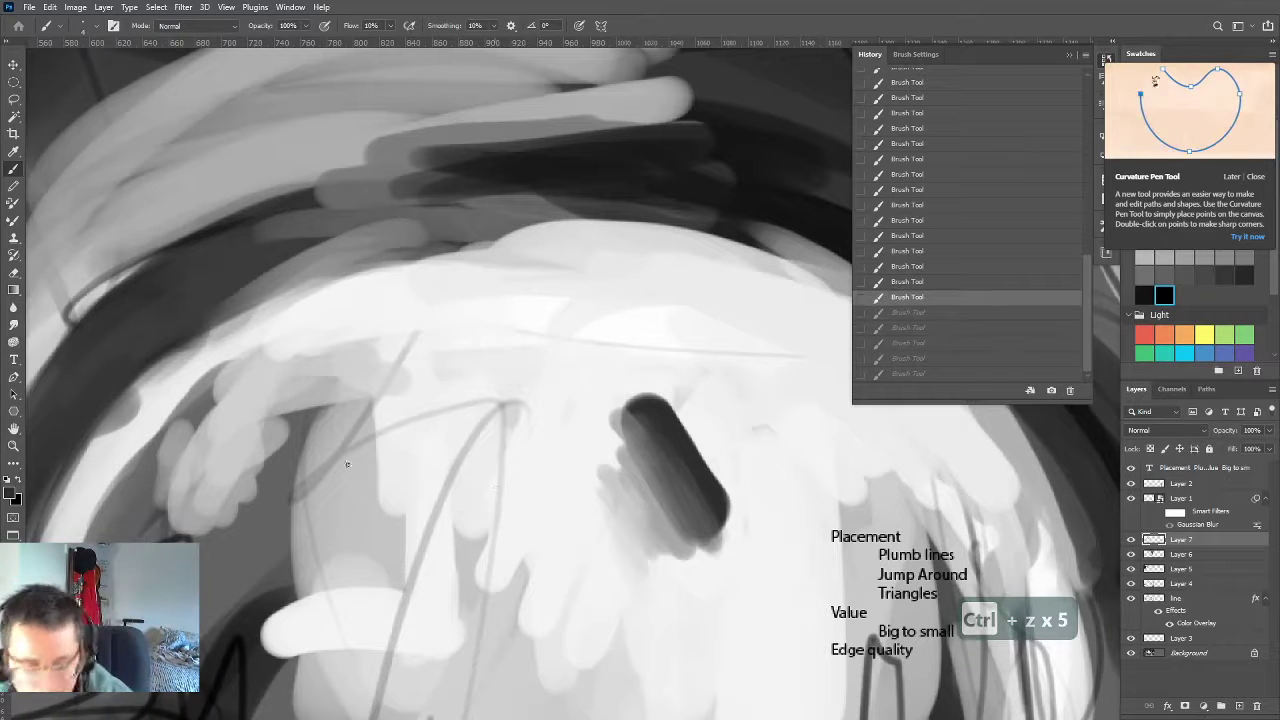
# Try shading the right side of a circular lasso selection left of the dark stroke with a 60 px soft brush
pyautogui.press(']')
pyautogui.press(']')
pyautogui.press(']')
pyautogui.press(']')
pyautogui.press(']')
pyautogui.press(']')
pyautogui.press(']')
pyautogui.press(']')
pyautogui.press(']')
pyautogui.press(']')
pyautogui.press(']')
pyautogui.press(']')
pyautogui.press(']')
pyautogui.press(']')
pyautogui.press(']')
pyautogui.press(']')
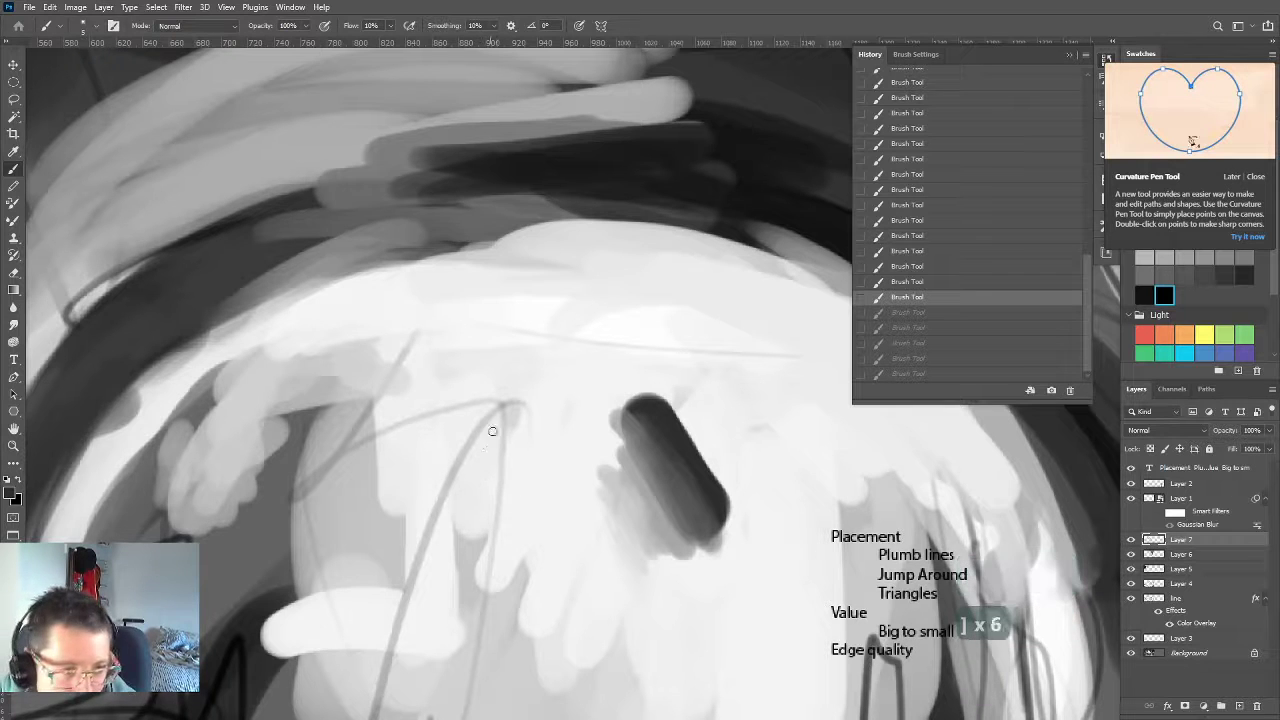
pyautogui.press('l')
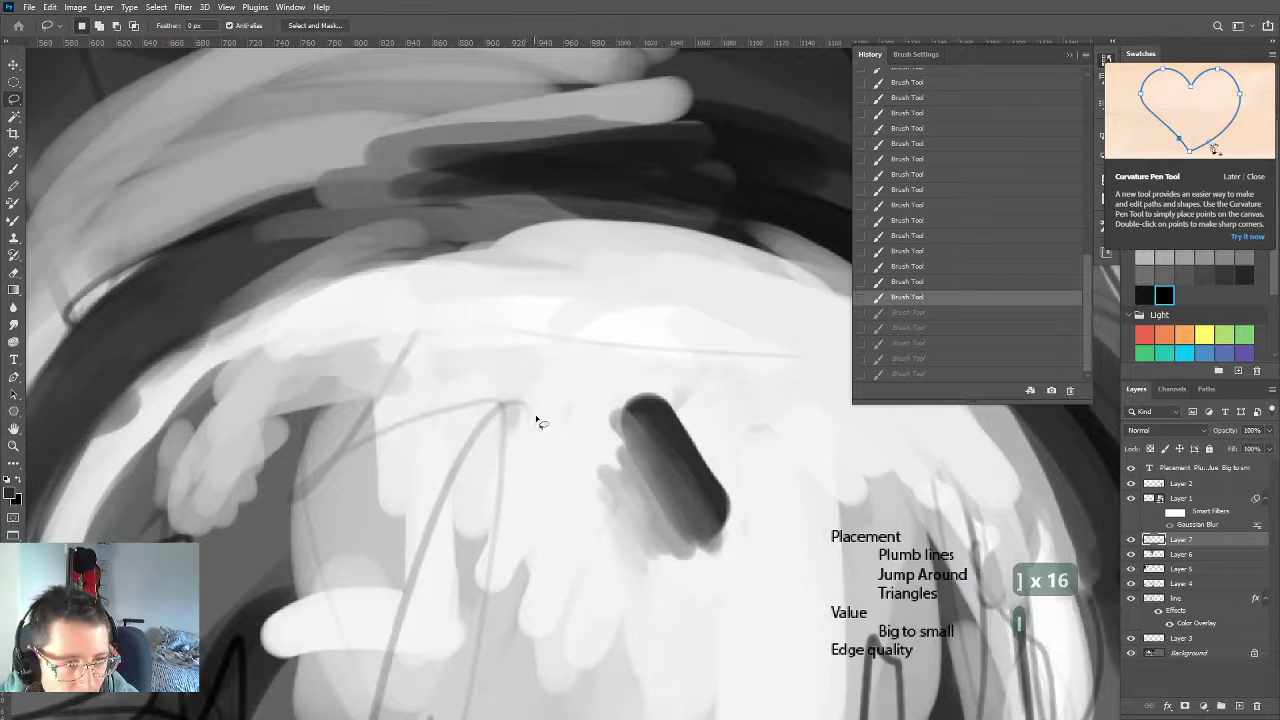
pyautogui.moveTo(556, 463)
pyautogui.mouseDown()
pyautogui.moveTo(465, 532)
pyautogui.moveTo(528, 518)
pyautogui.mouseUp()
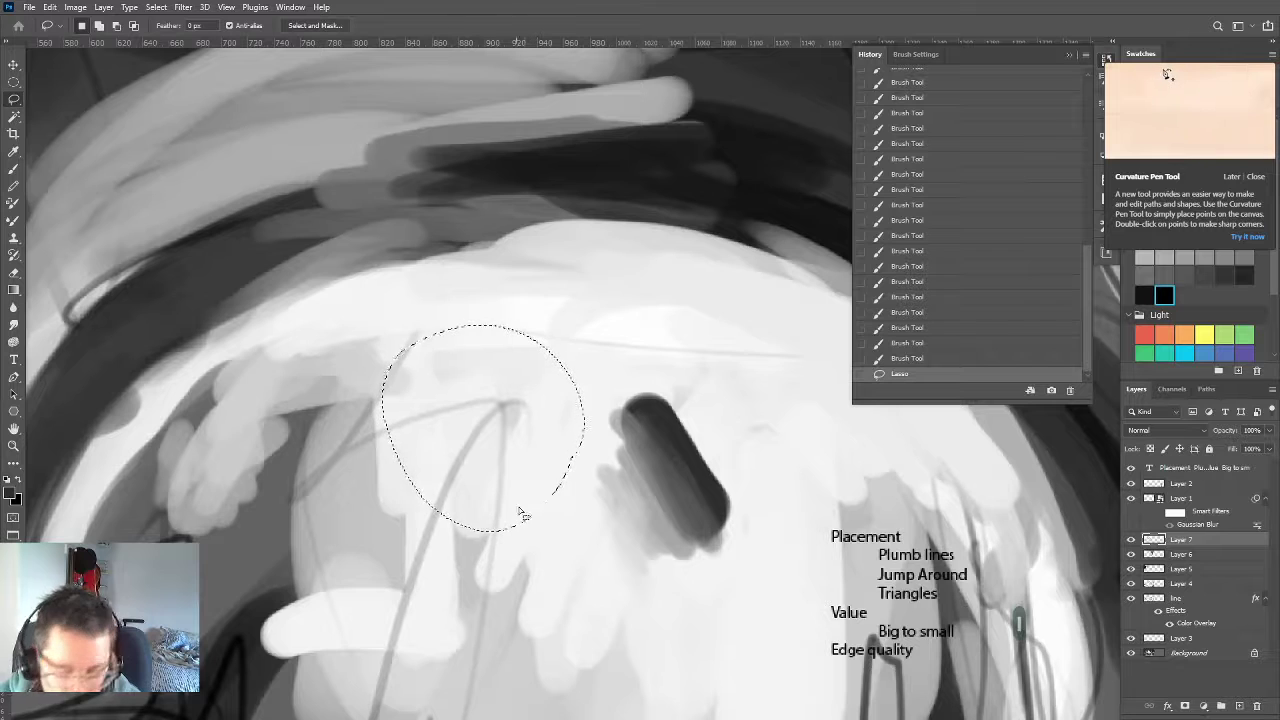
pyautogui.press('b')
pyautogui.moveTo(529, 414)
pyautogui.mouseDown()
pyautogui.moveTo(509, 343)
pyautogui.moveTo(557, 443)
pyautogui.moveTo(472, 341)
pyautogui.moveTo(586, 386)
pyautogui.moveTo(597, 486)
pyautogui.moveTo(557, 420)
pyautogui.moveTo(570, 455)
pyautogui.moveTo(546, 466)
pyautogui.moveTo(500, 414)
pyautogui.moveTo(306, 363)
pyautogui.mouseUp()
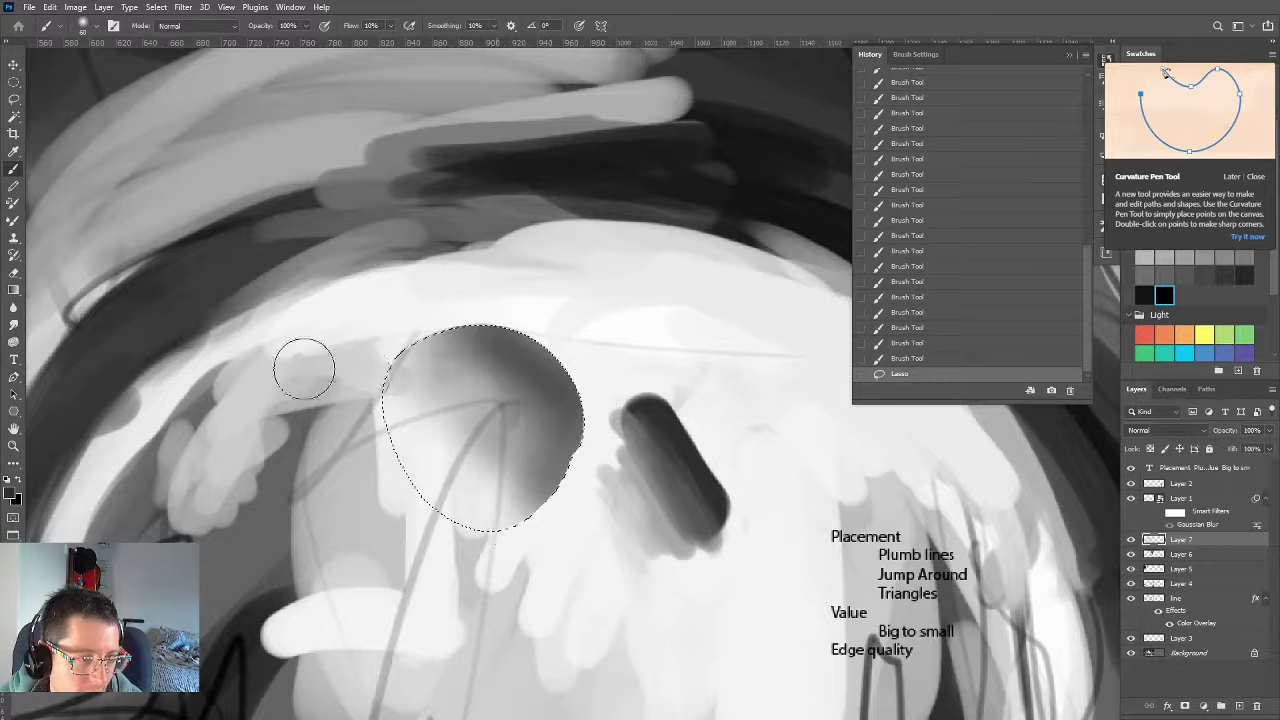
pyautogui.hotkey('ctrl', 'z')
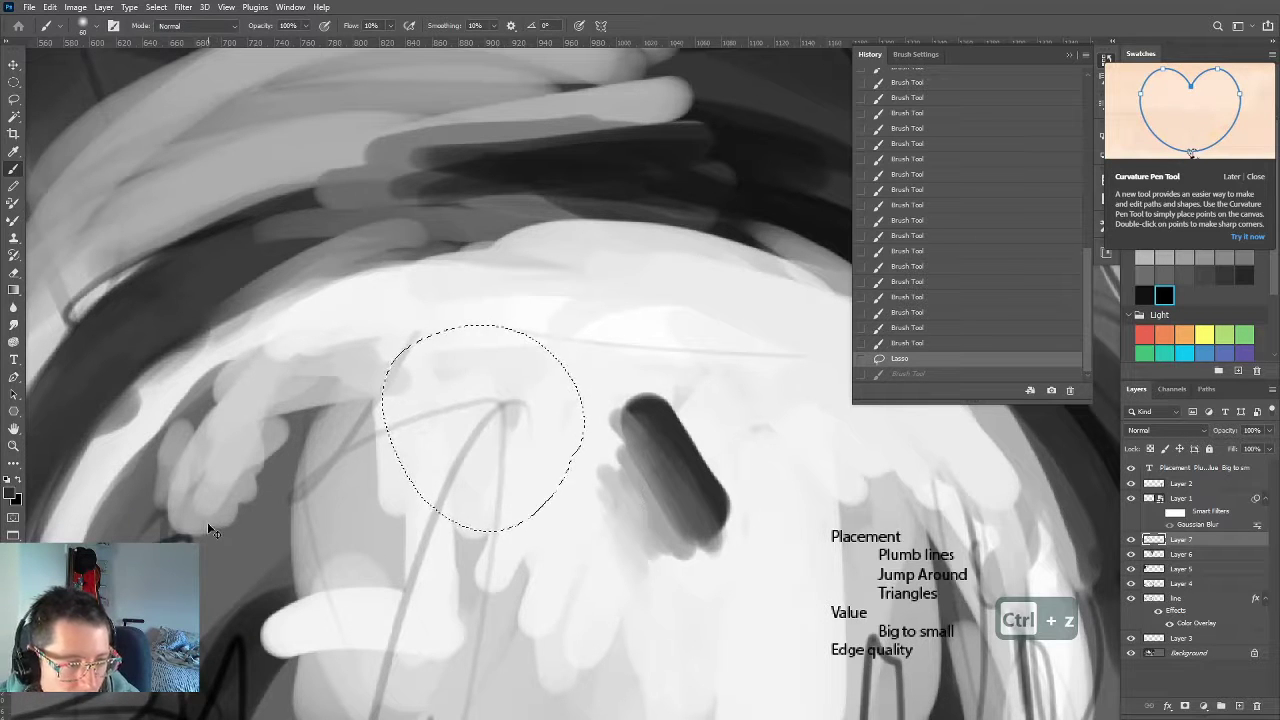
pyautogui.hotkey('ctrl', 'd')
# Switch the brush to Hard Round Pressure Opacity and Flow at 60 px
pyautogui.rightClick(352, 430)
pyautogui.click(443, 624)
pyautogui.press('space')
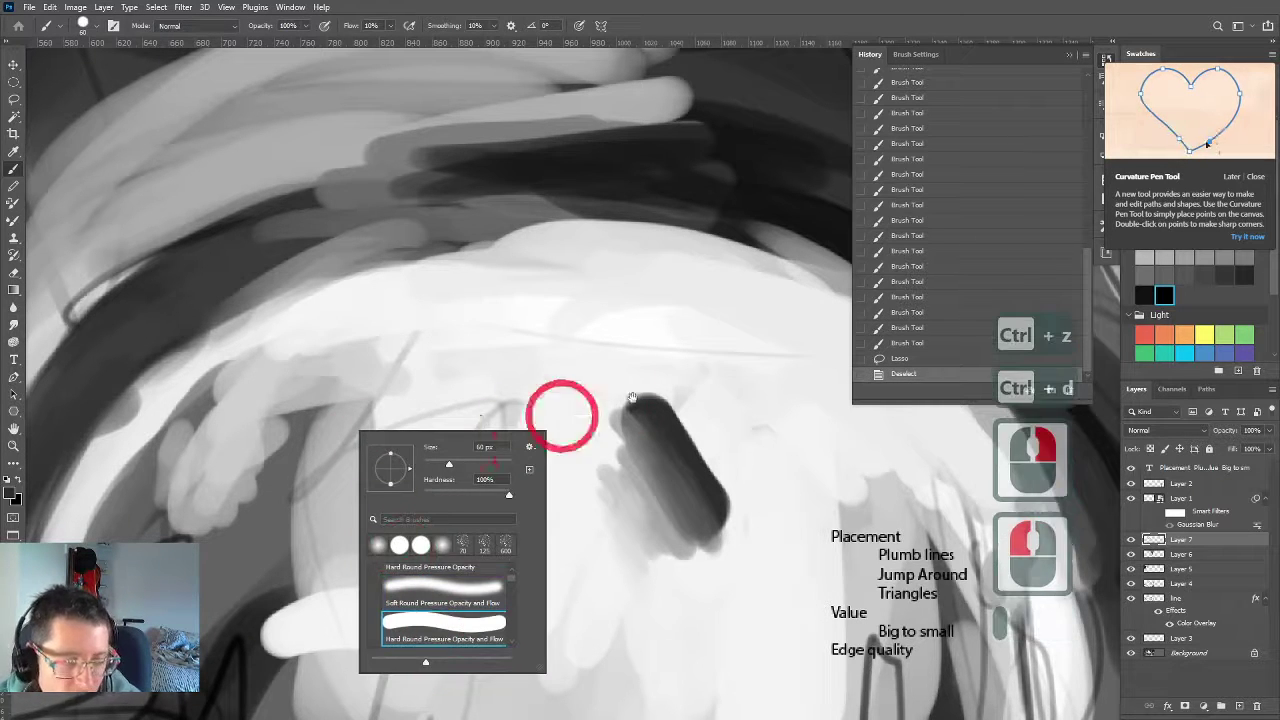
pyautogui.click(563, 417)
pyautogui.moveTo(622, 400); pyautogui.dragTo(651, 394)
# Enable Shape Dynamics for the brush and set its size control to Pen Pressure
pyautogui.press('F5')
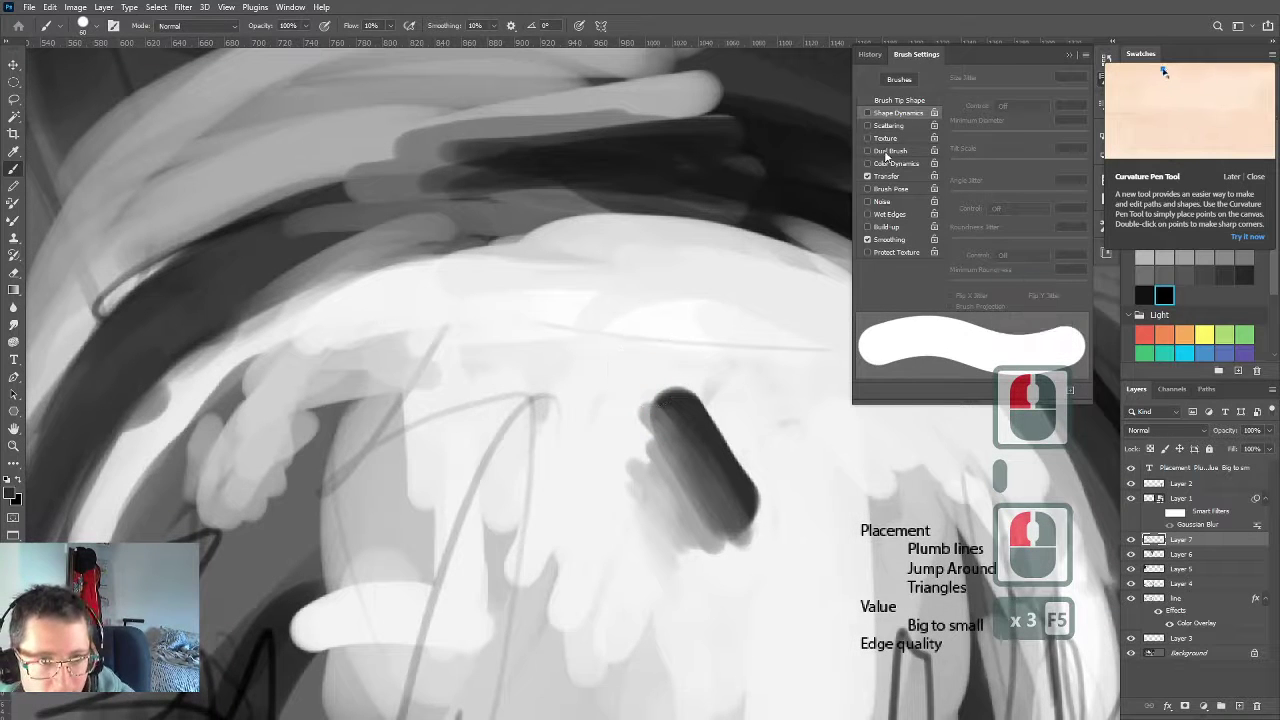
pyautogui.click(905, 113)
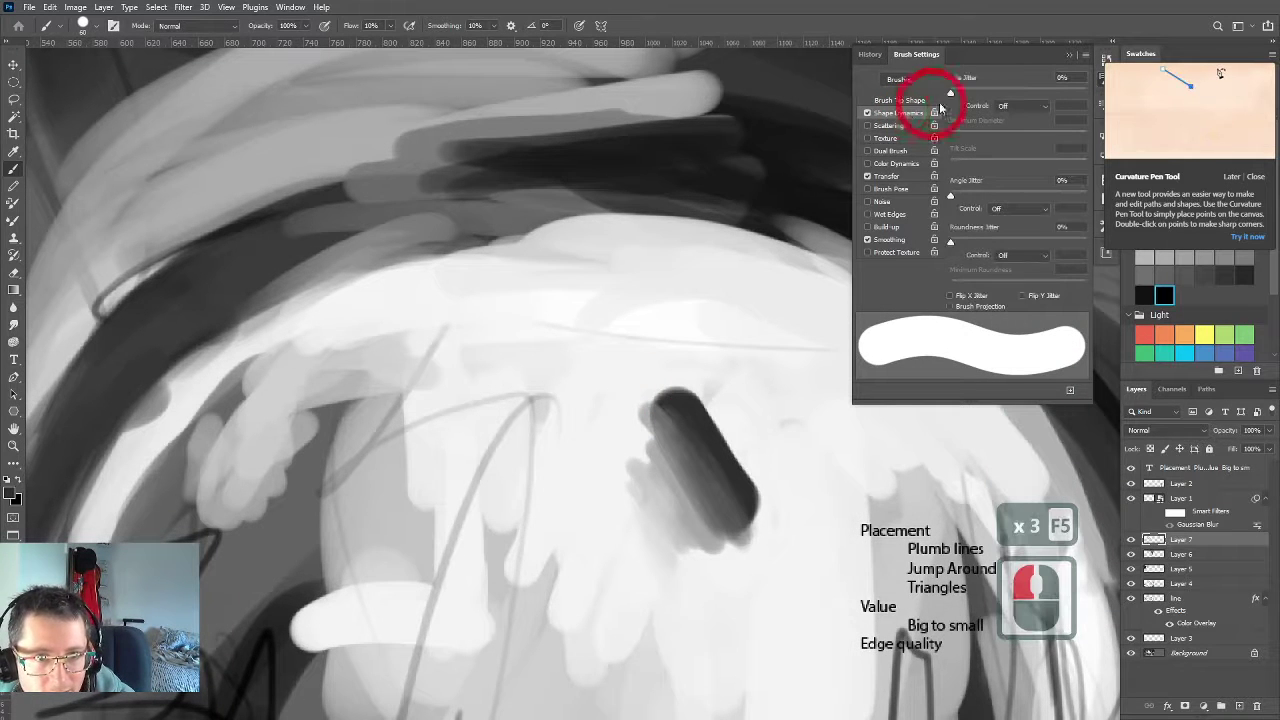
pyautogui.click(1010, 106)
pyautogui.click(1013, 147)
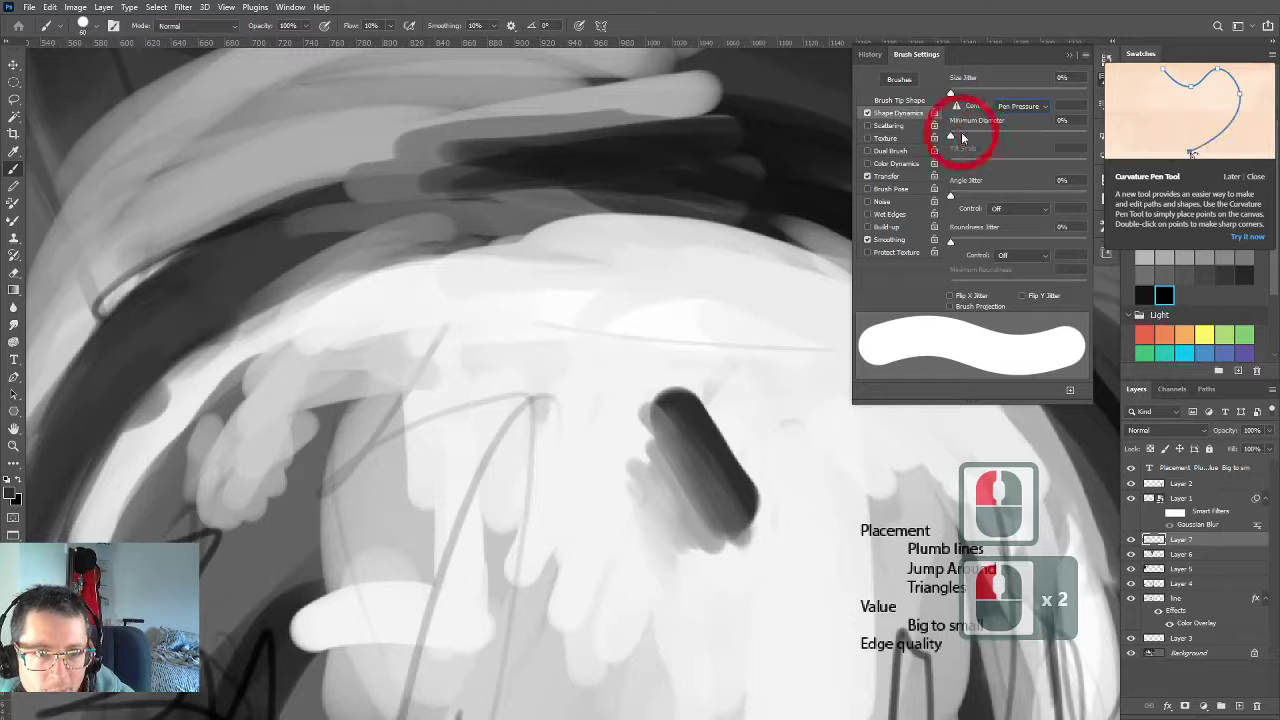
# Set the brush's Minimum Diameter to 13%, dismiss the Curvature Pen Tool tip and close the brush settings
pyautogui.click(965, 138)
pyautogui.click(968, 136)
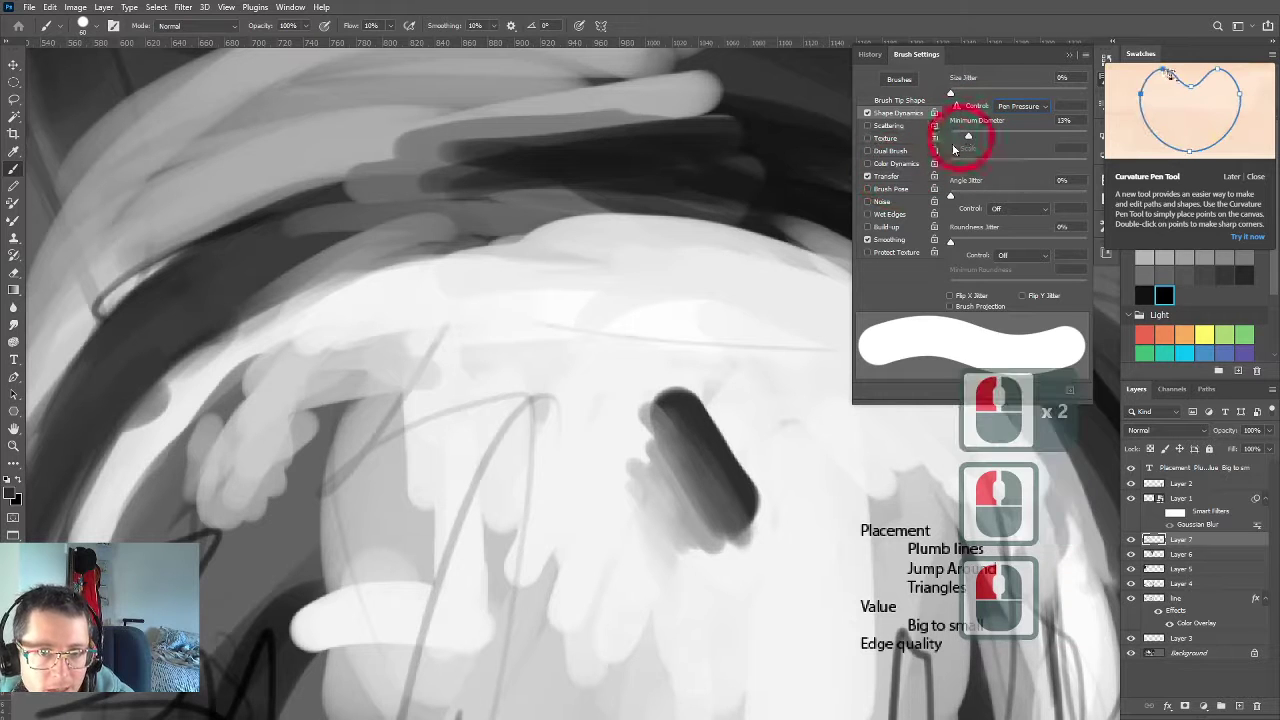
pyautogui.click(1255, 176)
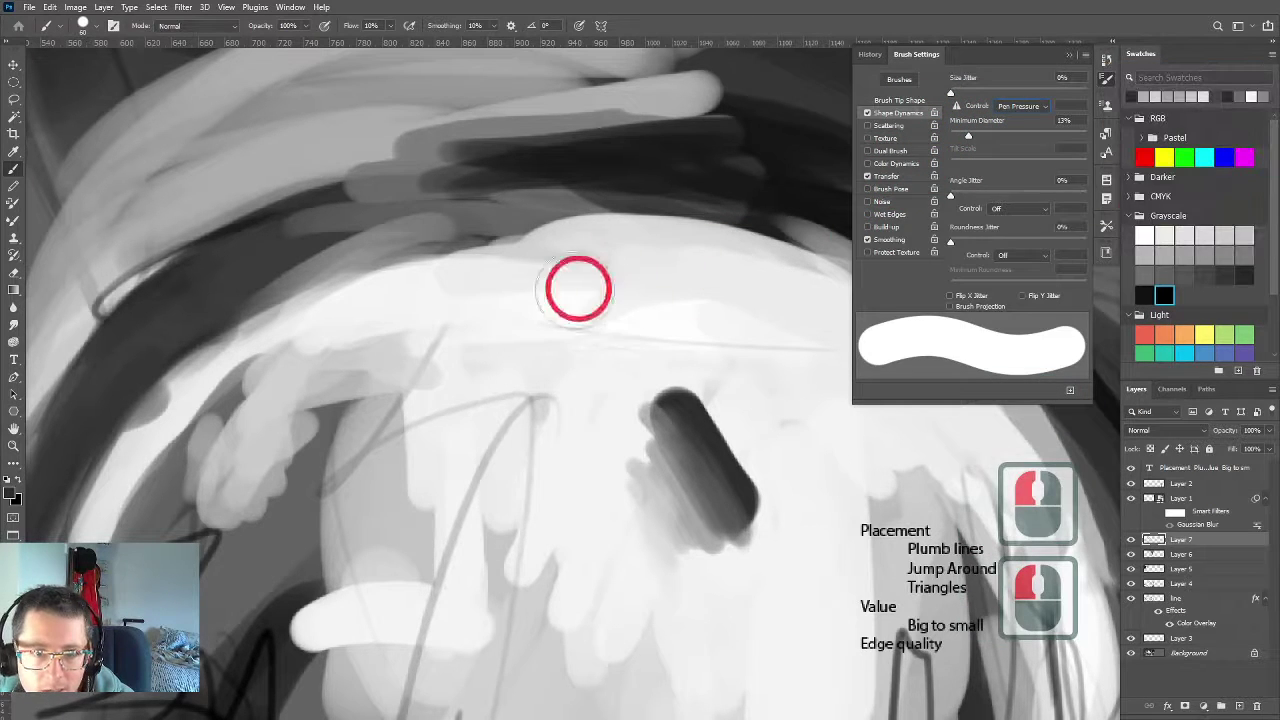
pyautogui.click(586, 371)
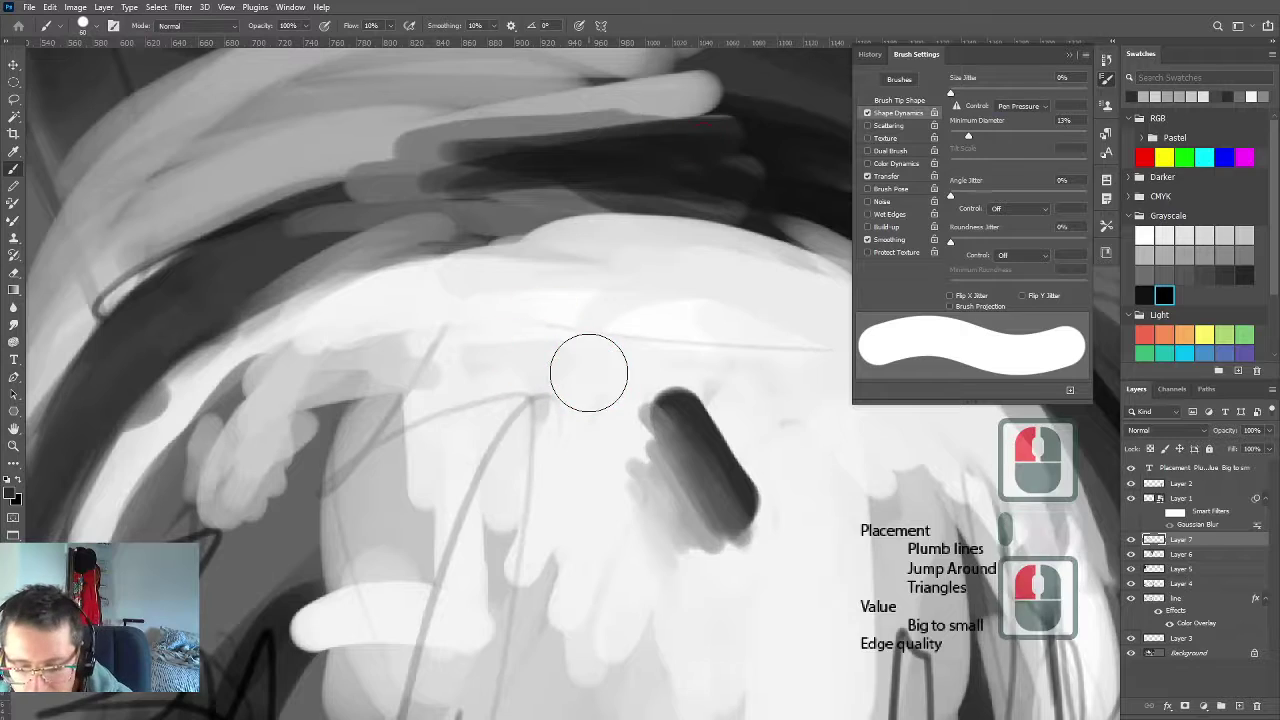
pyautogui.press('F5')
# Hide the line layer and Layer 2 to view the whole painting and its reference without the overlaid guide lines
pyautogui.scroll(-10, 597, 456)
pyautogui.moveTo(557, 574)
pyautogui.mouseDown()
pyautogui.moveTo(557, 420)
pyautogui.moveTo(605, 412)
pyautogui.mouseUp()
pyautogui.scroll(-12, 443, 491)
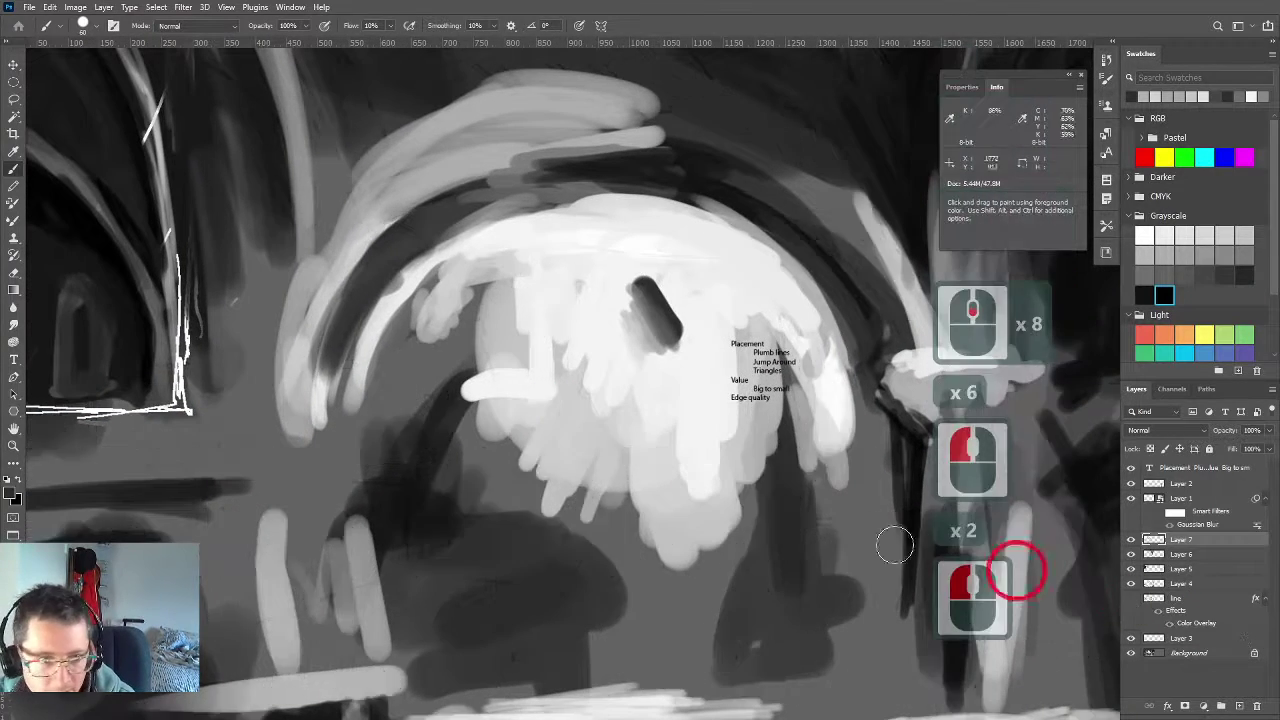
pyautogui.scroll(-5, 447, 507)
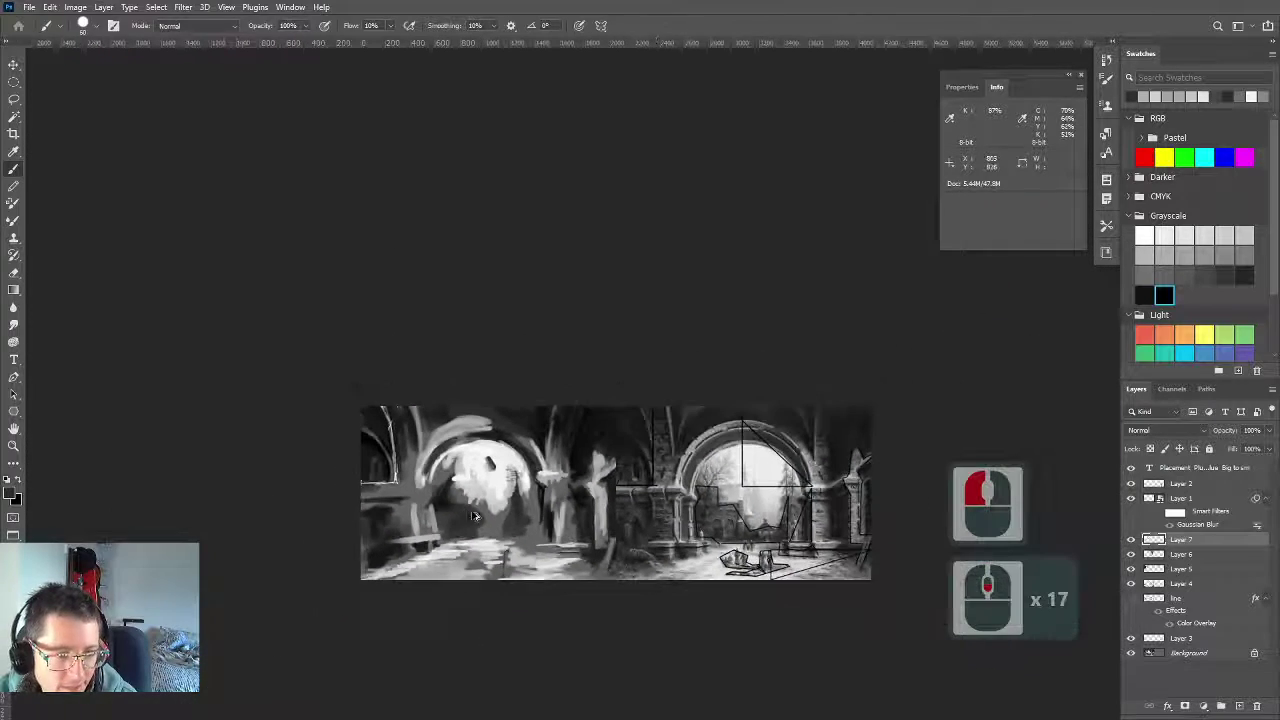
pyautogui.click(557, 449)
pyautogui.scroll(2, 432, 515)
pyautogui.scroll(1, 432, 515)
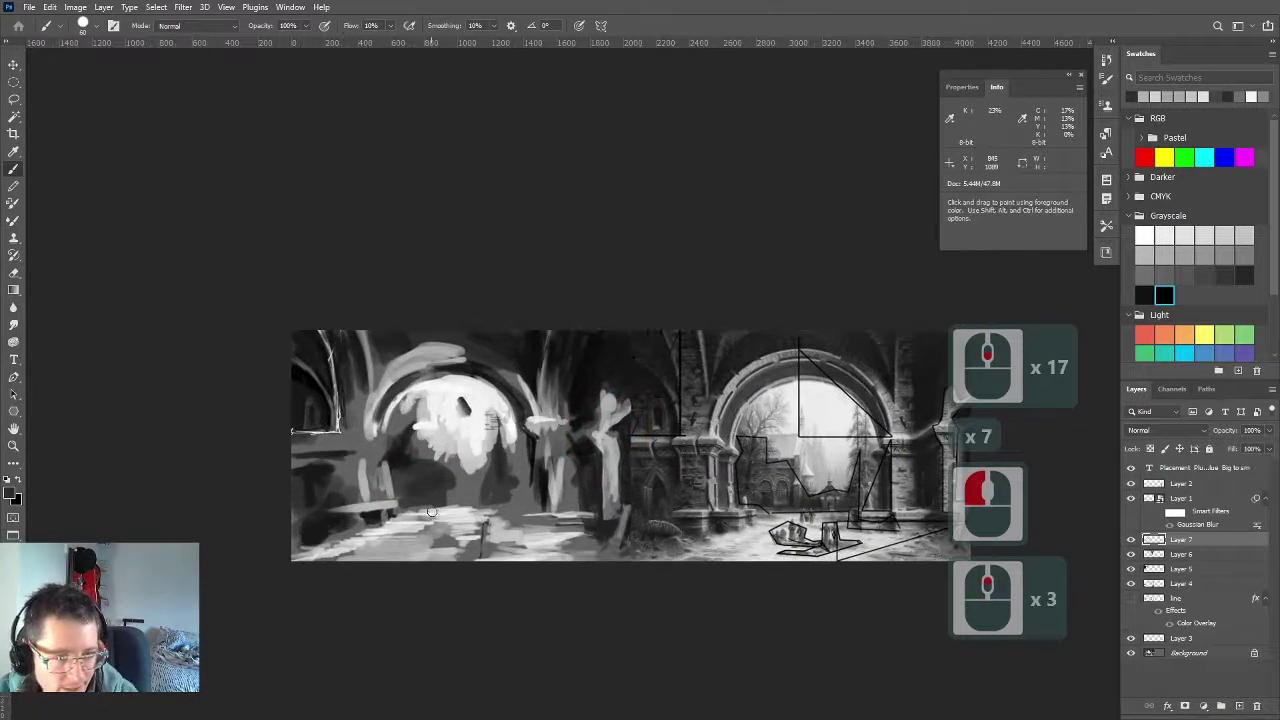
pyautogui.scroll(-9, 432, 510)
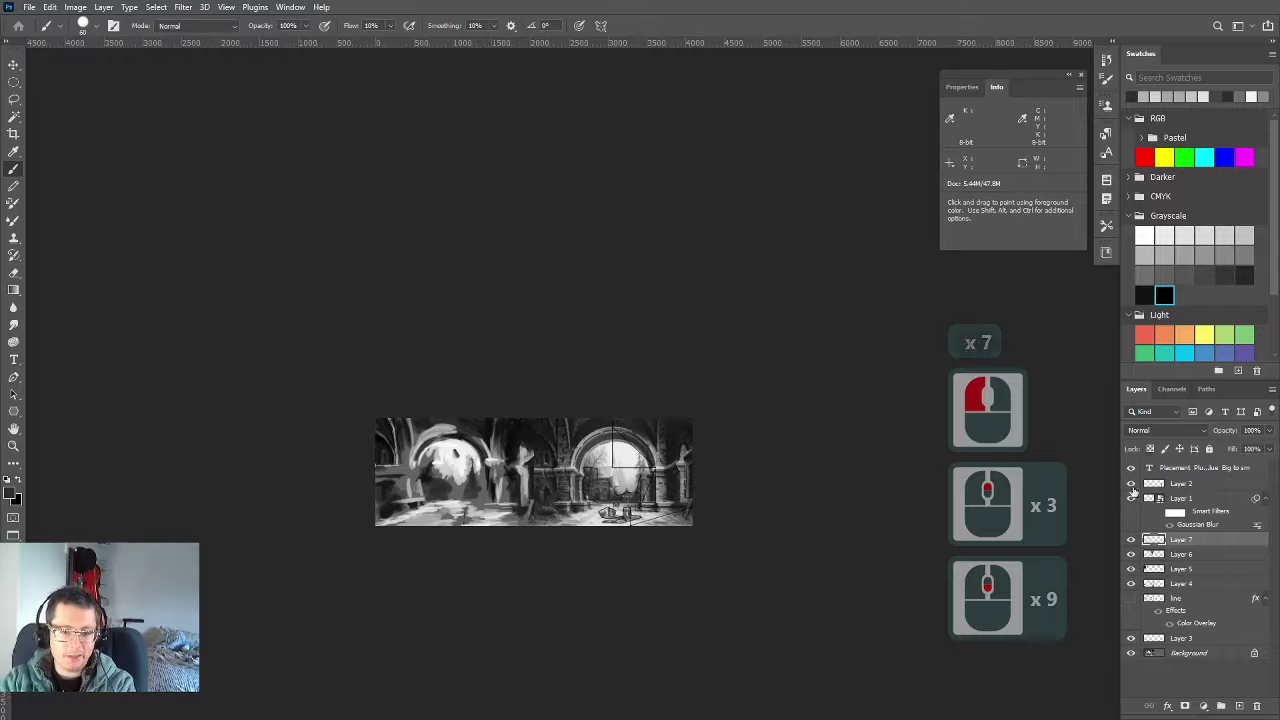
pyautogui.click(1131, 497)
pyautogui.scroll(-2, 520, 540)
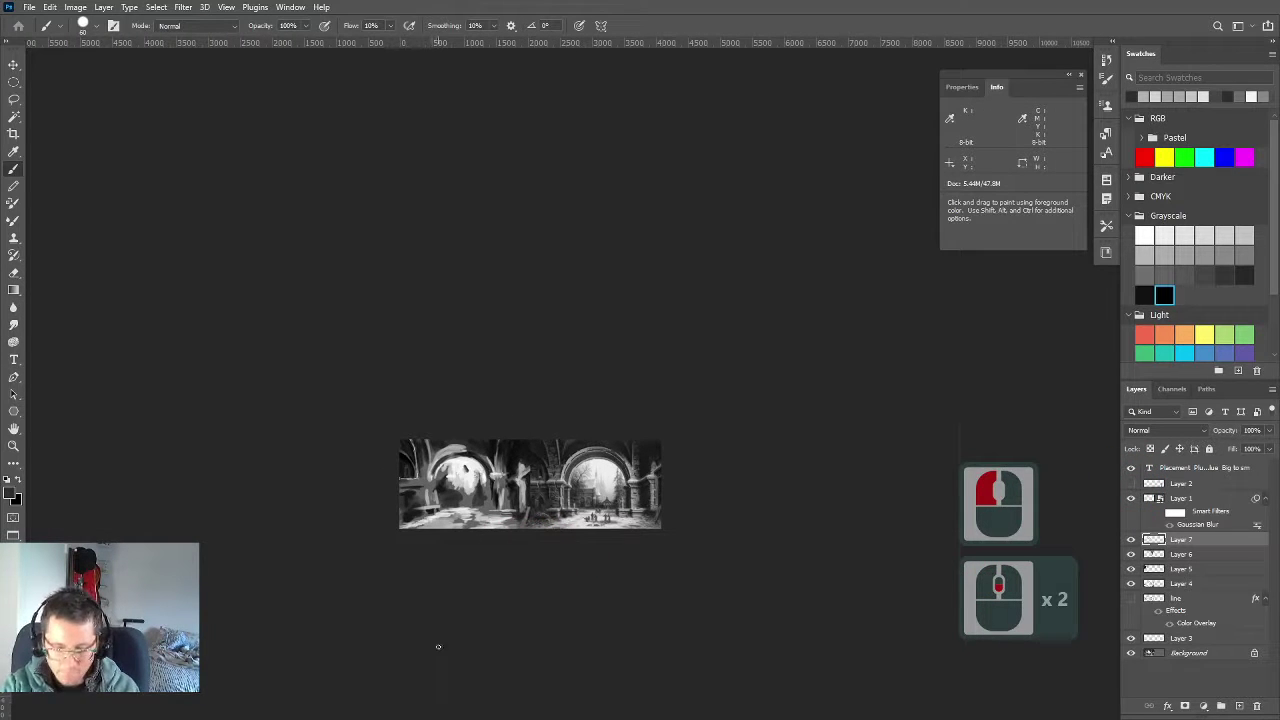
# Enlarge the brush to 70 px for work on the painted arch's bright opening
pyautogui.press('b')
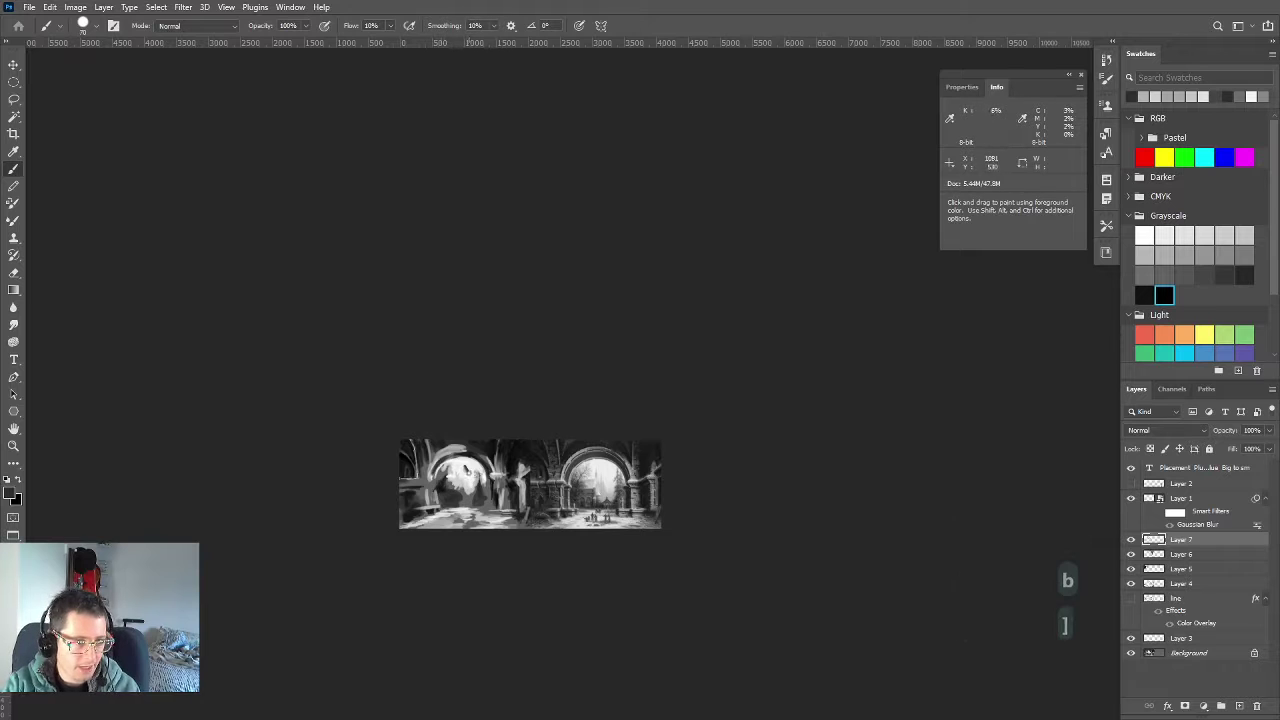
pyautogui.press('ctrl')
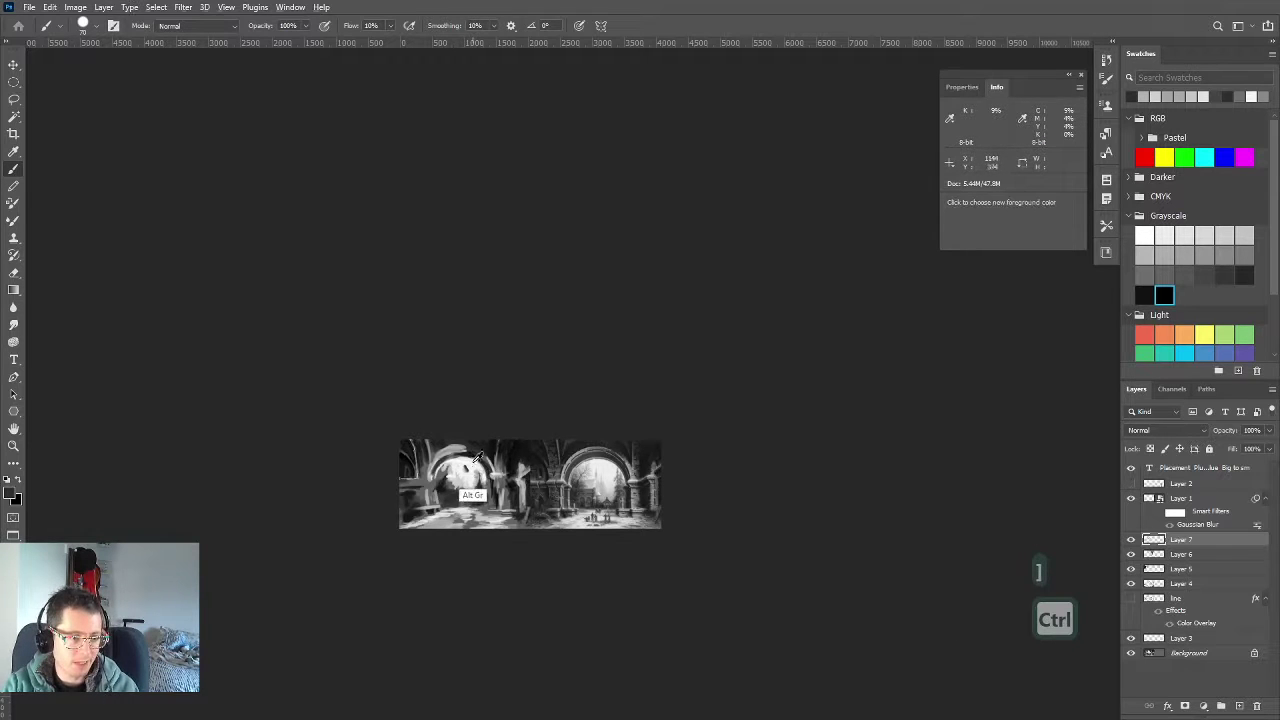
pyautogui.keyDown('alt'); pyautogui.click(466, 465); pyautogui.keyUp('alt')
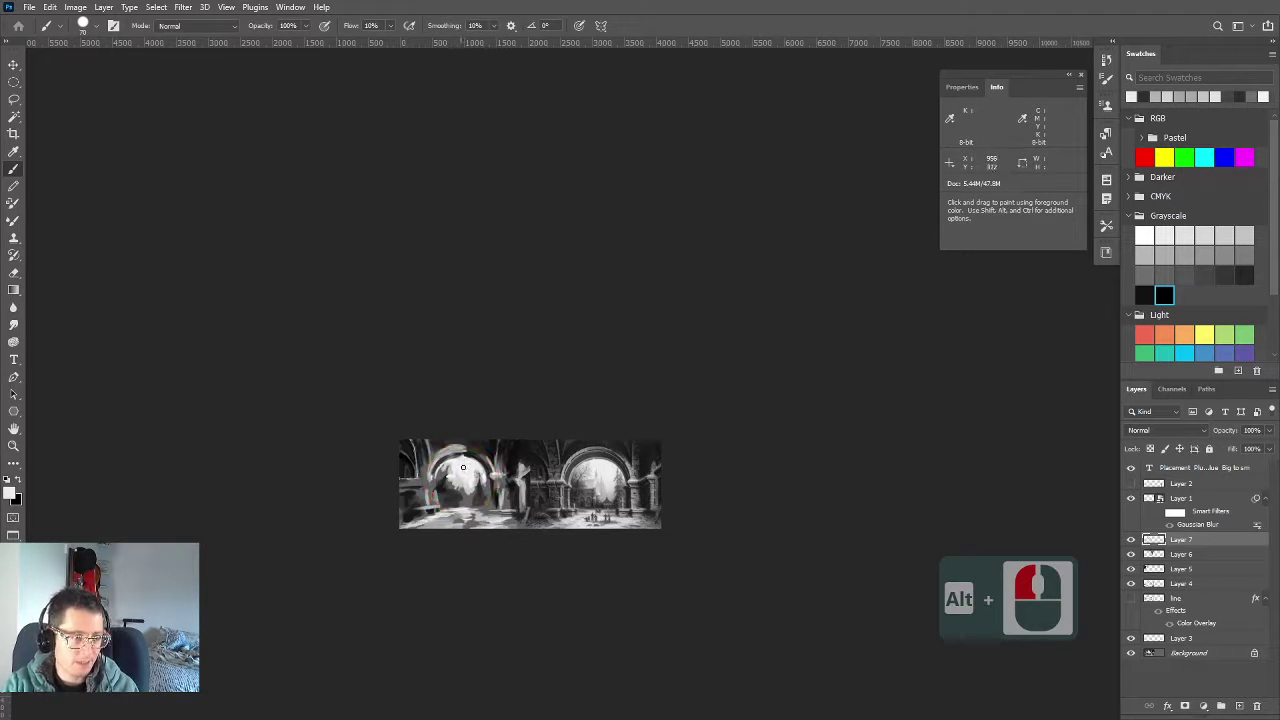
pyautogui.hotkey('ctrl', 'z')
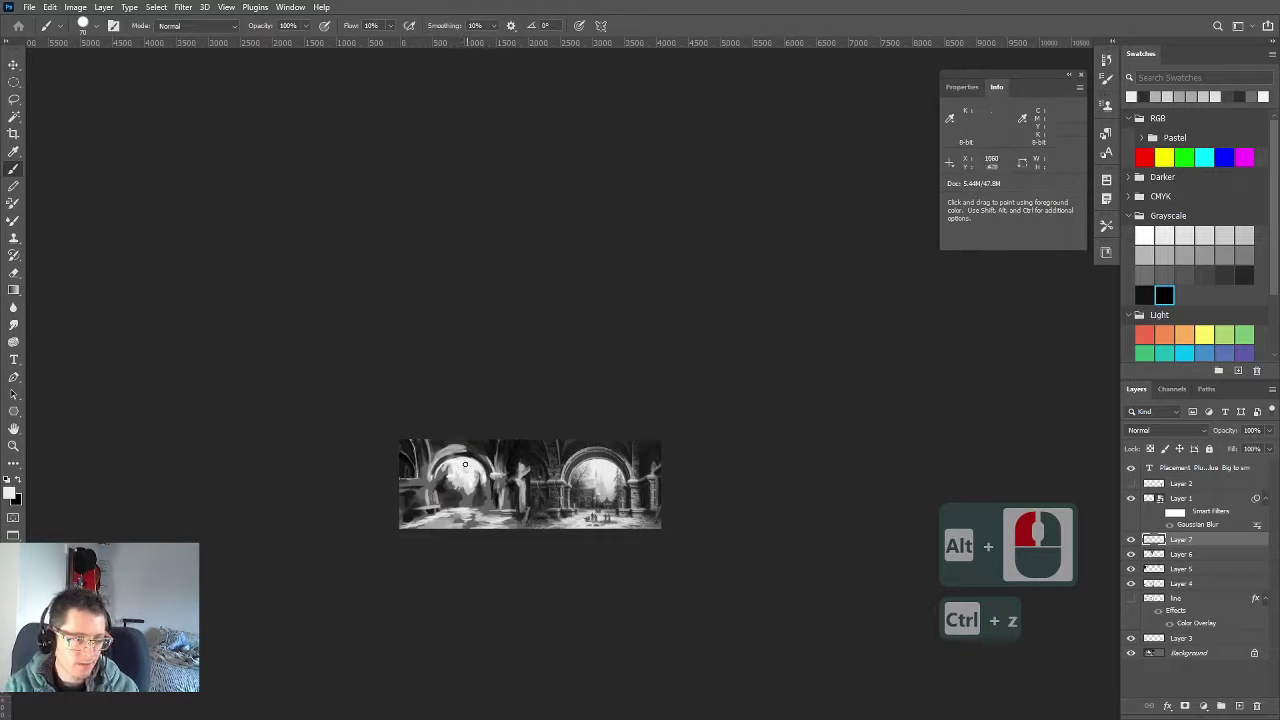
pyautogui.press('[')
pyautogui.press(']')
pyautogui.press(']')
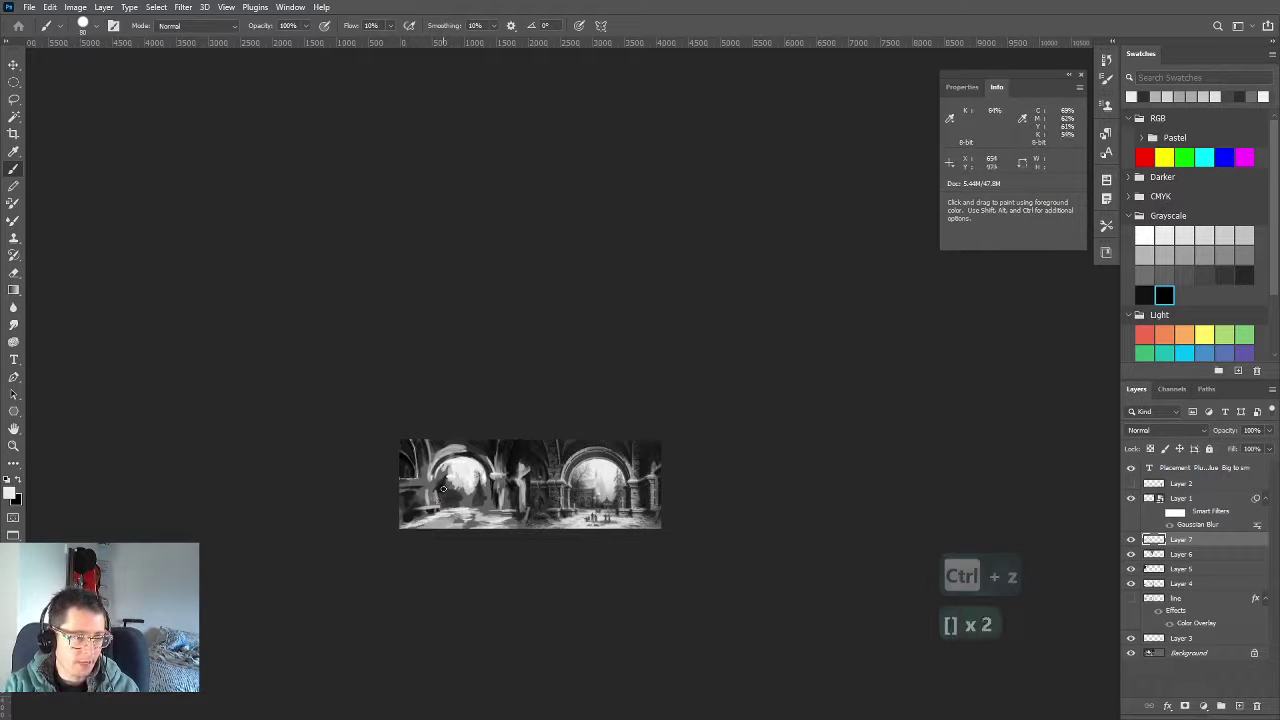
pyautogui.press('[')
# Create a new normal-mode layer at 100% opacity directly above Layer 7
pyautogui.hotkey('ctrl', 'shift', 'n')
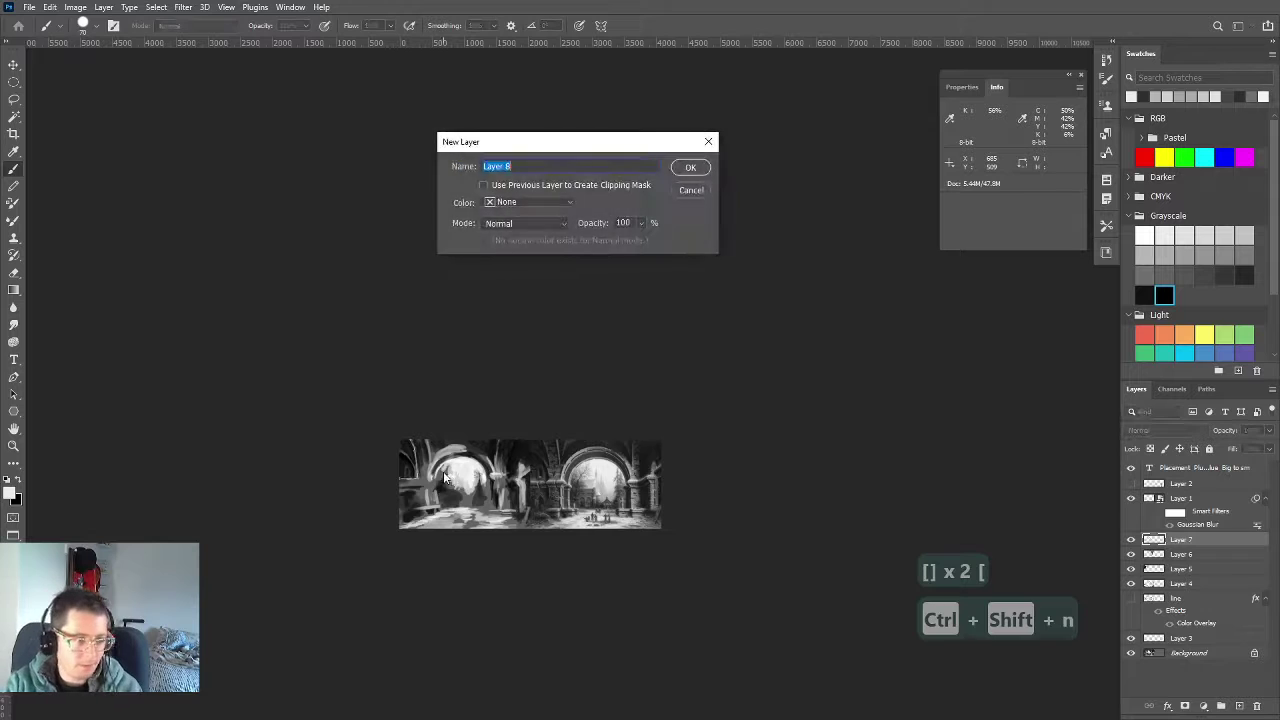
pyautogui.press('Return')
pyautogui.press(']')
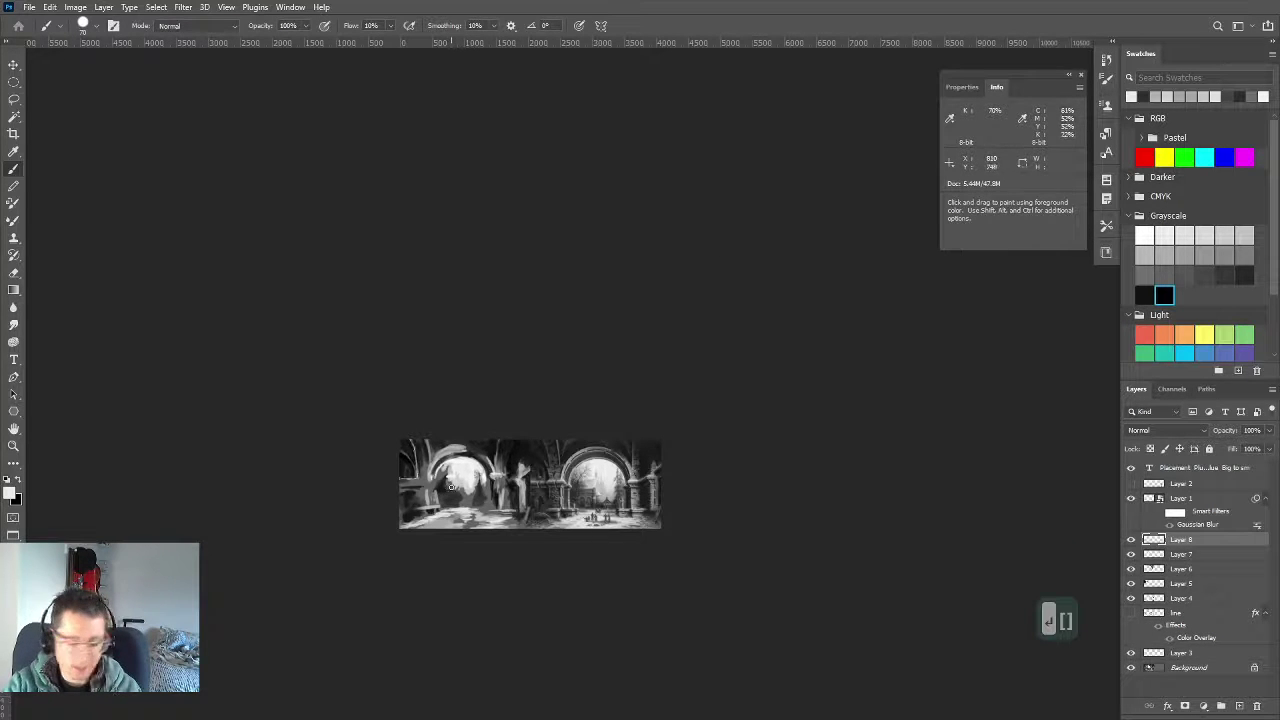
# Paint sampled light and mid grey tones inside the left arch opening, blocking in the foliage shapes at varying brush sizes
pyautogui.keyDown('alt'); pyautogui.click(463, 481); pyautogui.keyUp('alt')
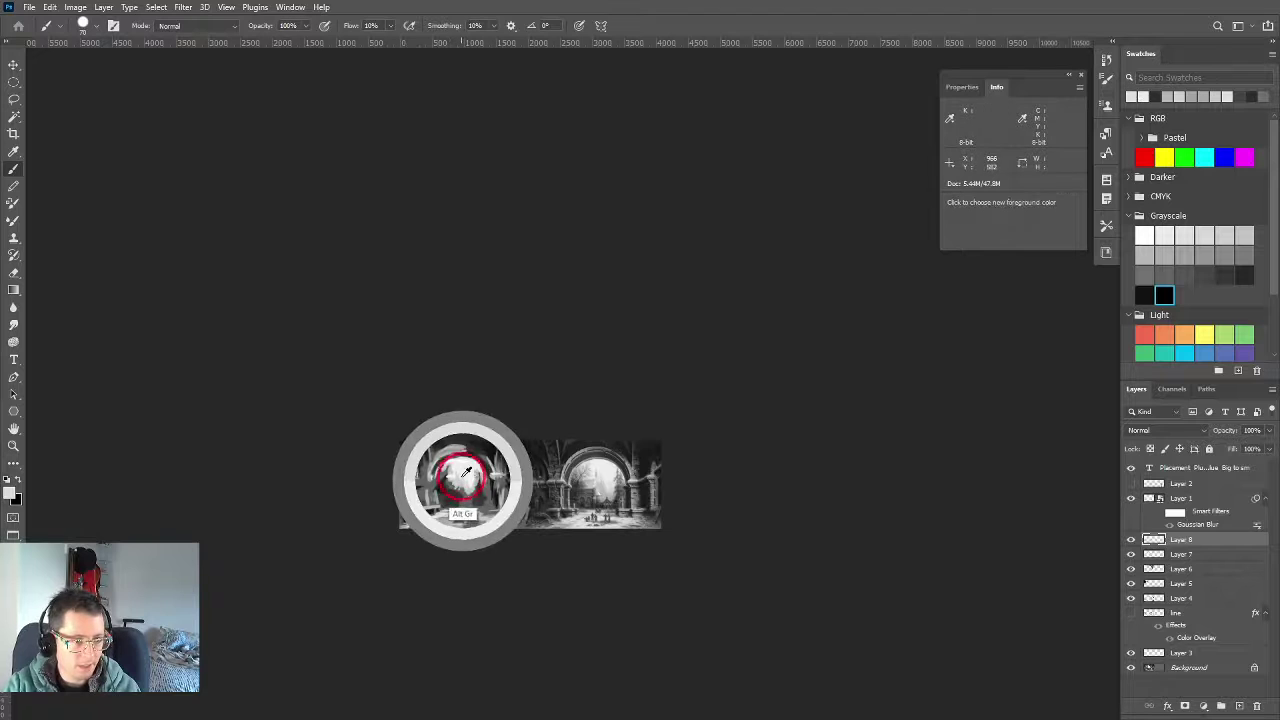
pyautogui.moveTo(462, 488); pyautogui.dragTo(461, 487)
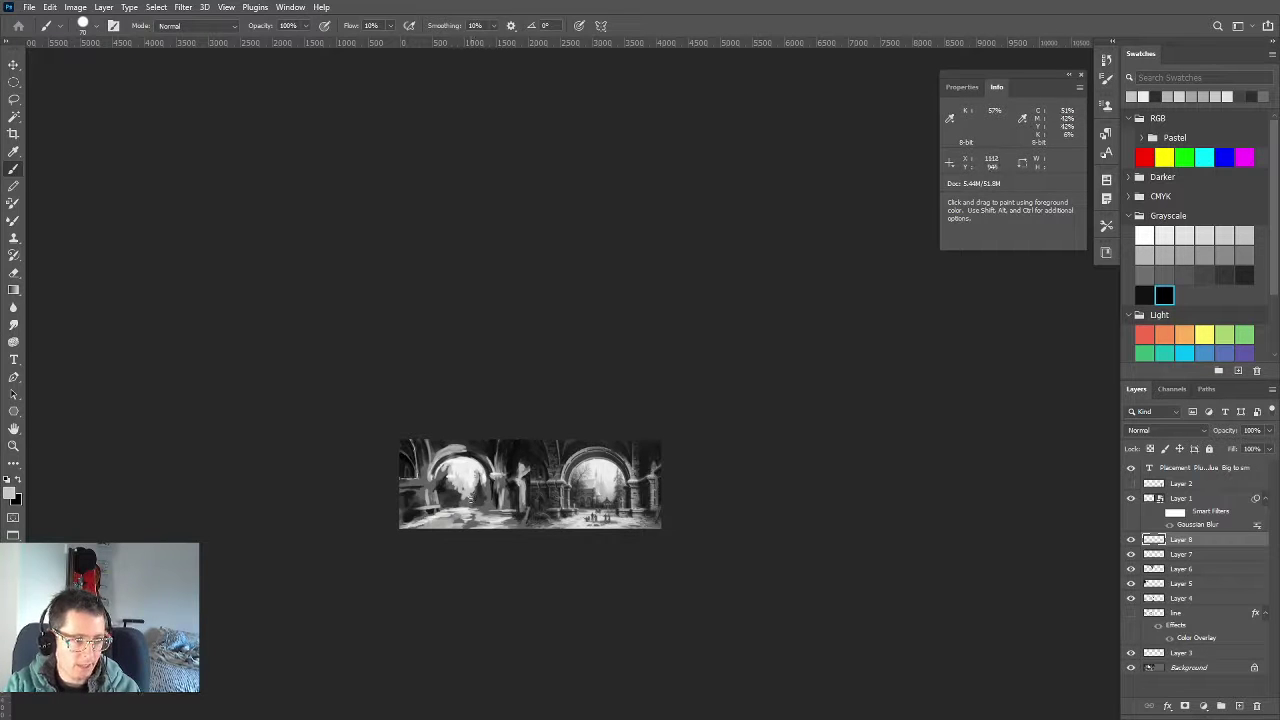
pyautogui.press('[')
pyautogui.press('[')
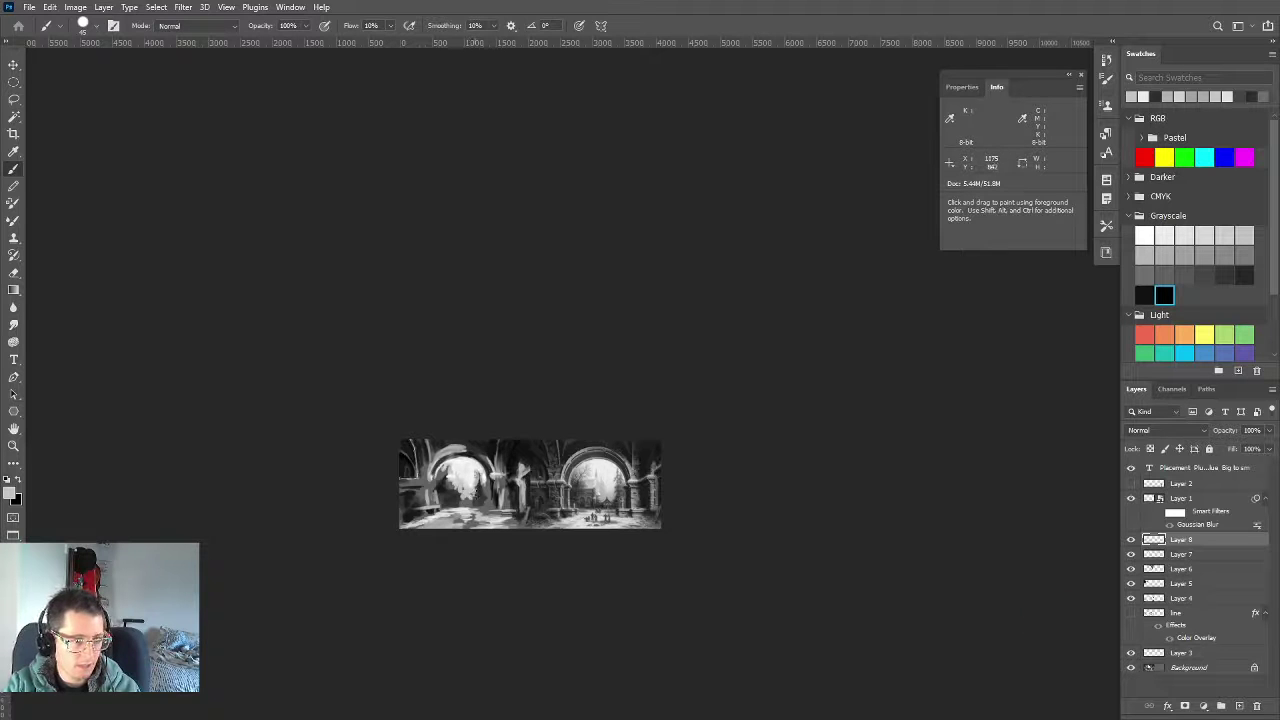
pyautogui.press(']')
pyautogui.press(']')
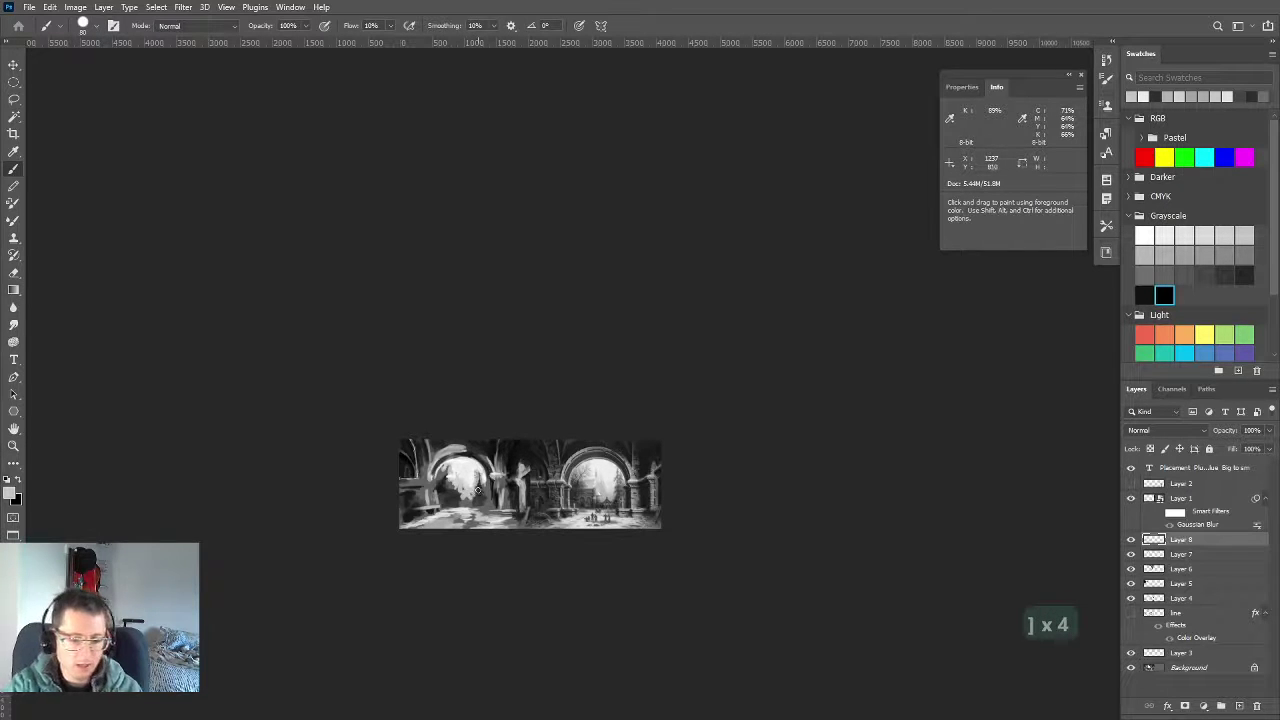
pyautogui.press('shift')
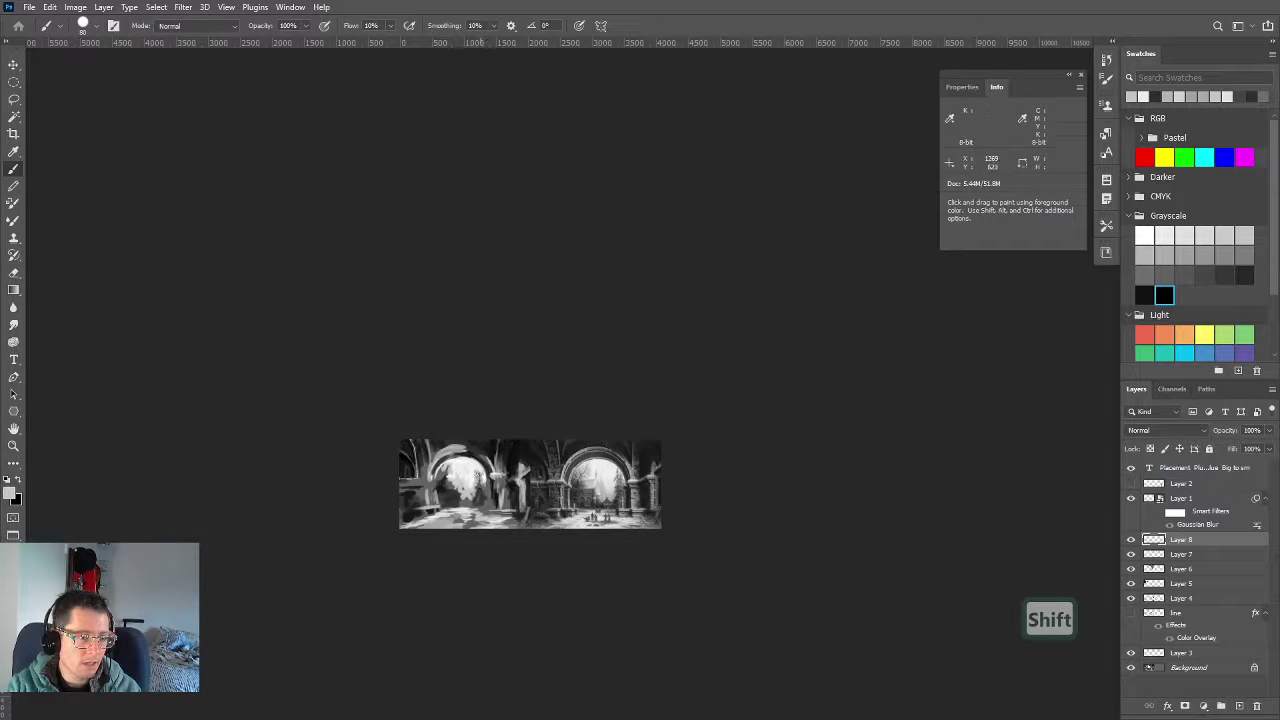
pyautogui.keyDown('alt'); pyautogui.click(471, 467); pyautogui.keyUp('alt')
pyautogui.moveTo(478, 477); pyautogui.dragTo(485, 492)
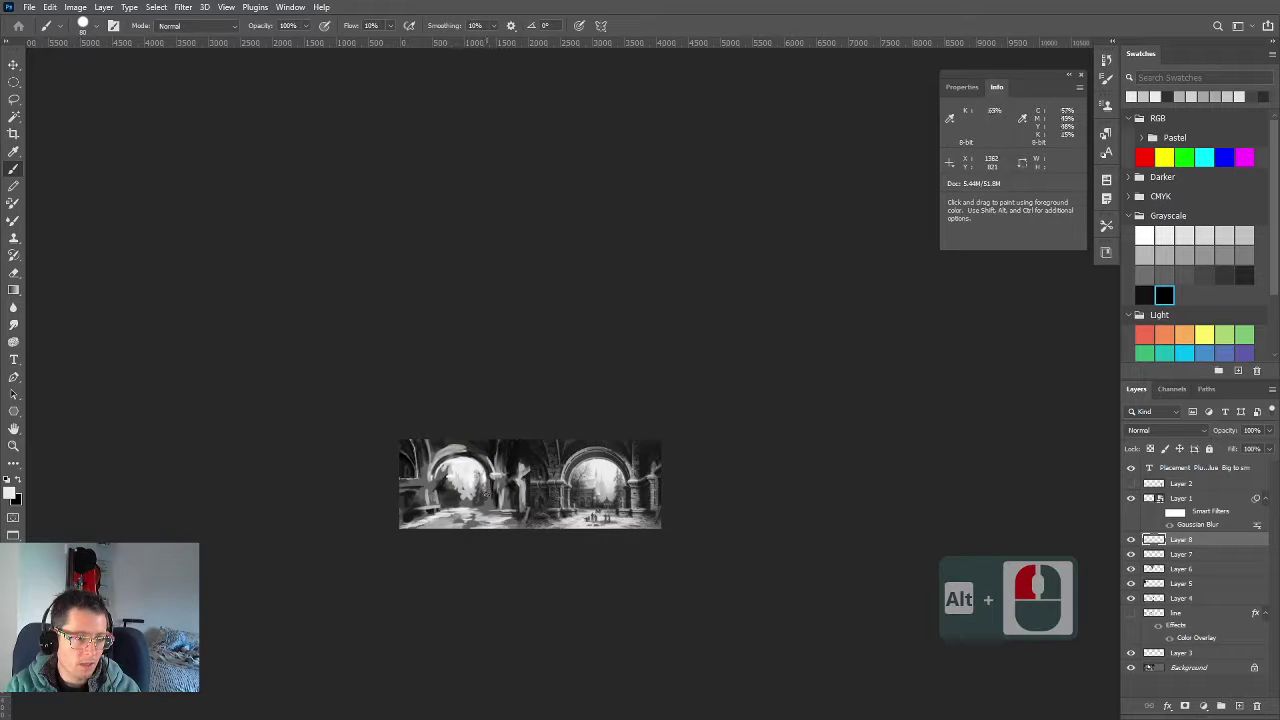
# Paint sampled dark and grey tones over the column at the right side of the left arch
pyautogui.keyDown('alt'); pyautogui.click(480, 446); pyautogui.keyUp('alt')
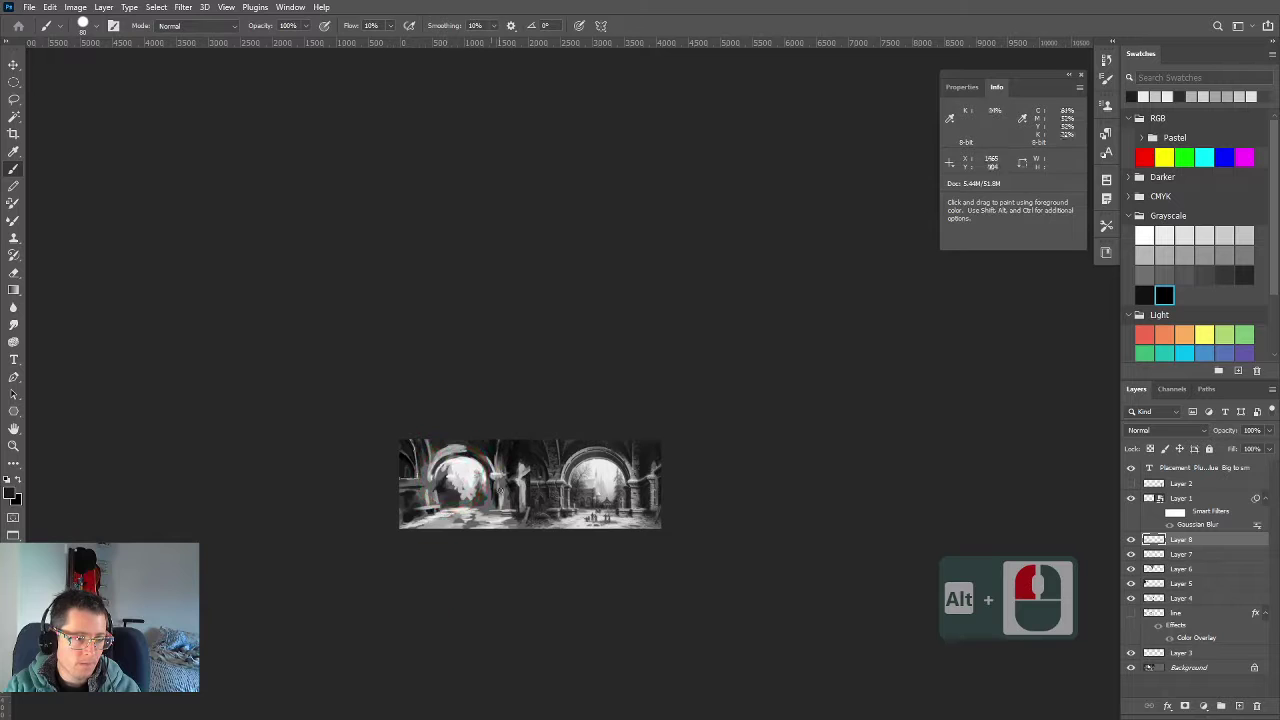
pyautogui.keyDown('alt'); pyautogui.click(512, 494); pyautogui.keyUp('alt')
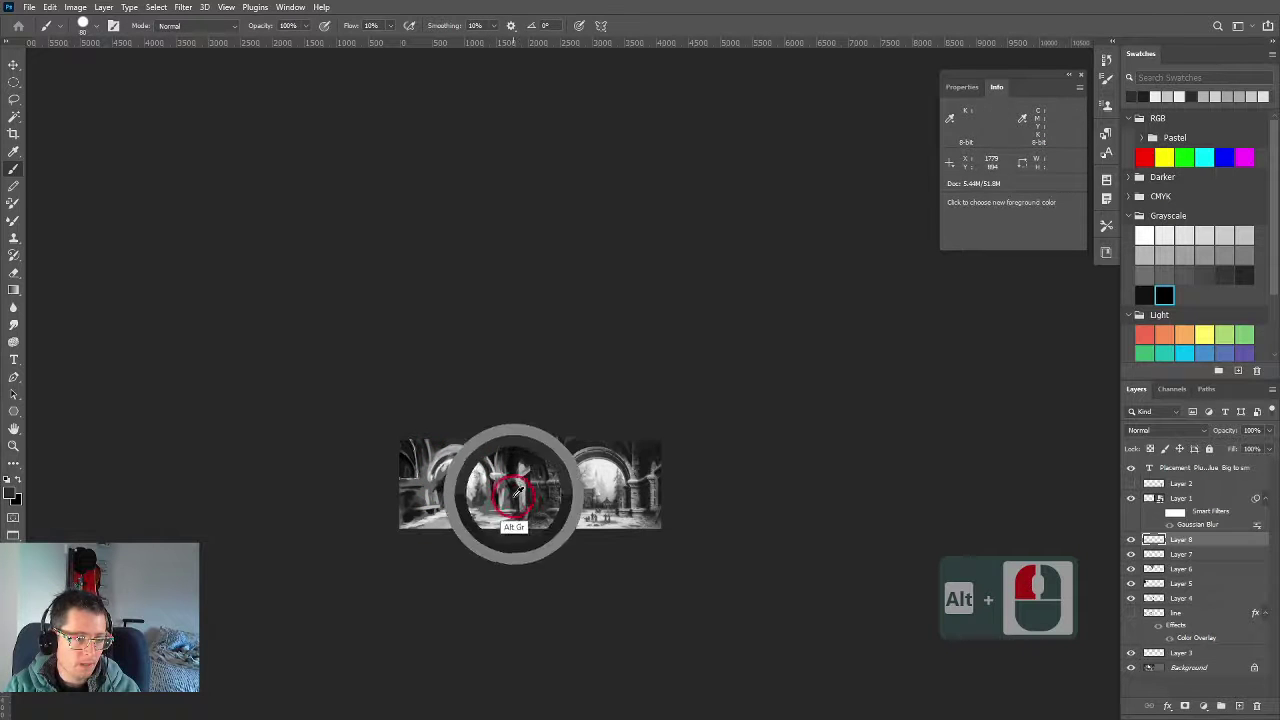
pyautogui.moveTo(514, 486); pyautogui.dragTo(511, 498)
pyautogui.keyDown('alt'); pyautogui.click(505, 502); pyautogui.keyUp('alt')
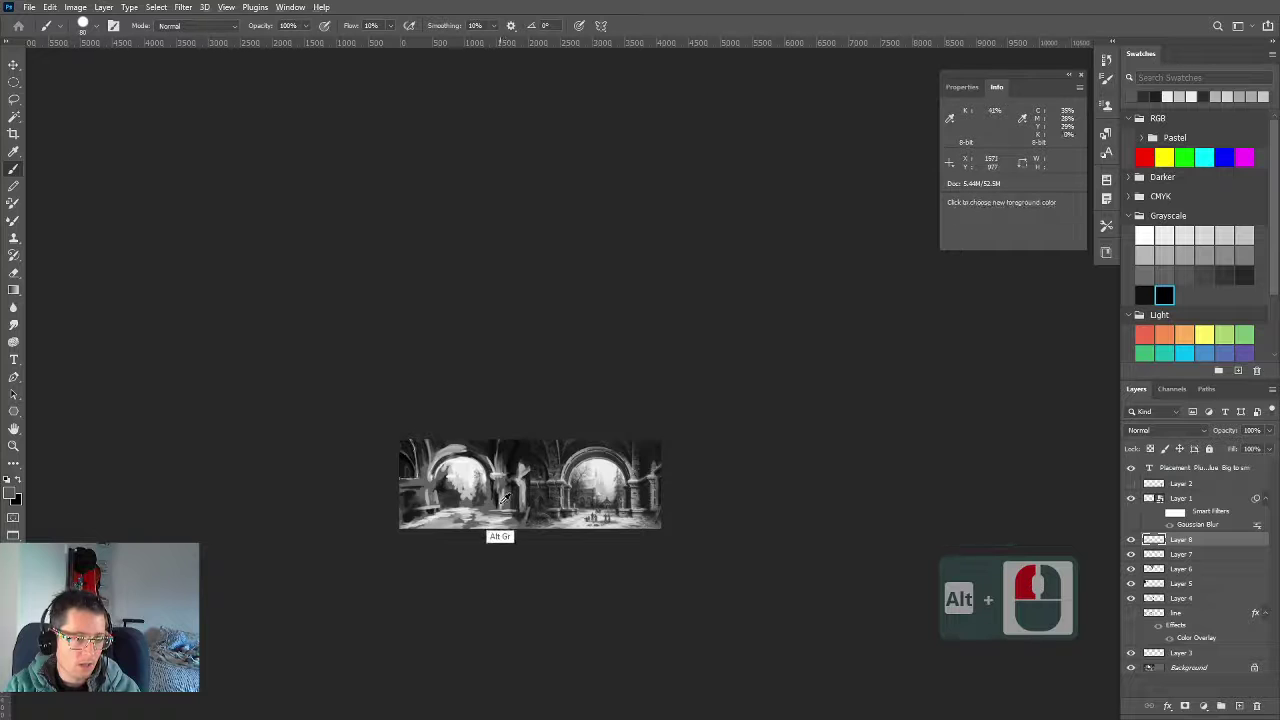
pyautogui.keyDown('alt'); pyautogui.click(497, 501); pyautogui.keyUp('alt')
pyautogui.moveTo(497, 499); pyautogui.dragTo(498, 506)
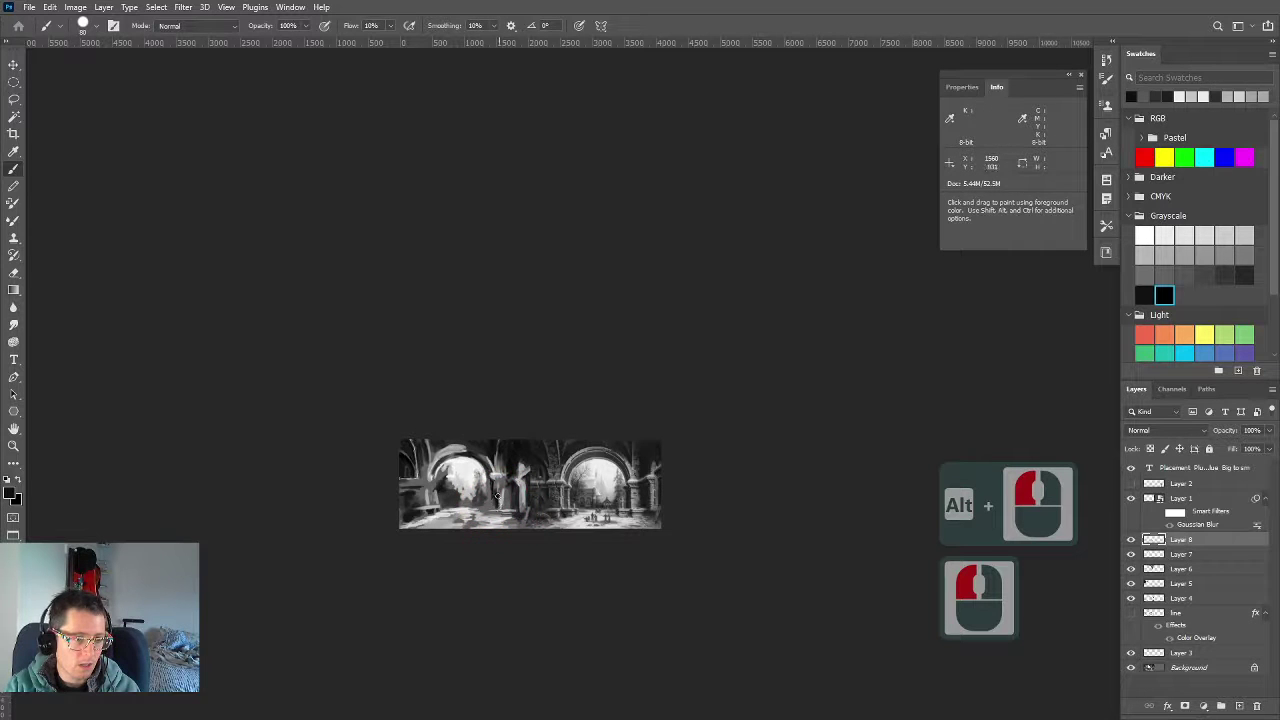
# Darken the arch edge beside the column with a sampled near-black tone and reduce the brush size to 60
pyautogui.keyDown('alt'); pyautogui.click(506, 457); pyautogui.keyUp('alt')
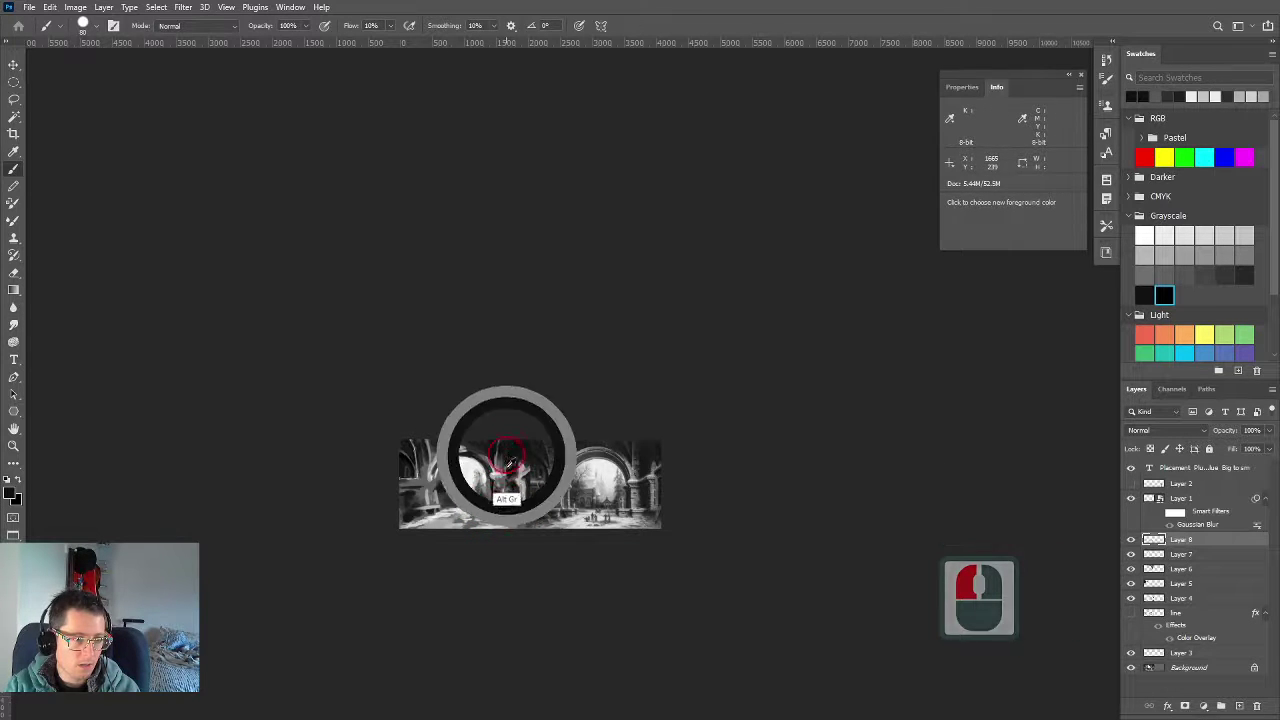
pyautogui.moveTo(496, 490); pyautogui.dragTo(493, 495)
pyautogui.press('[')
pyautogui.press('[')
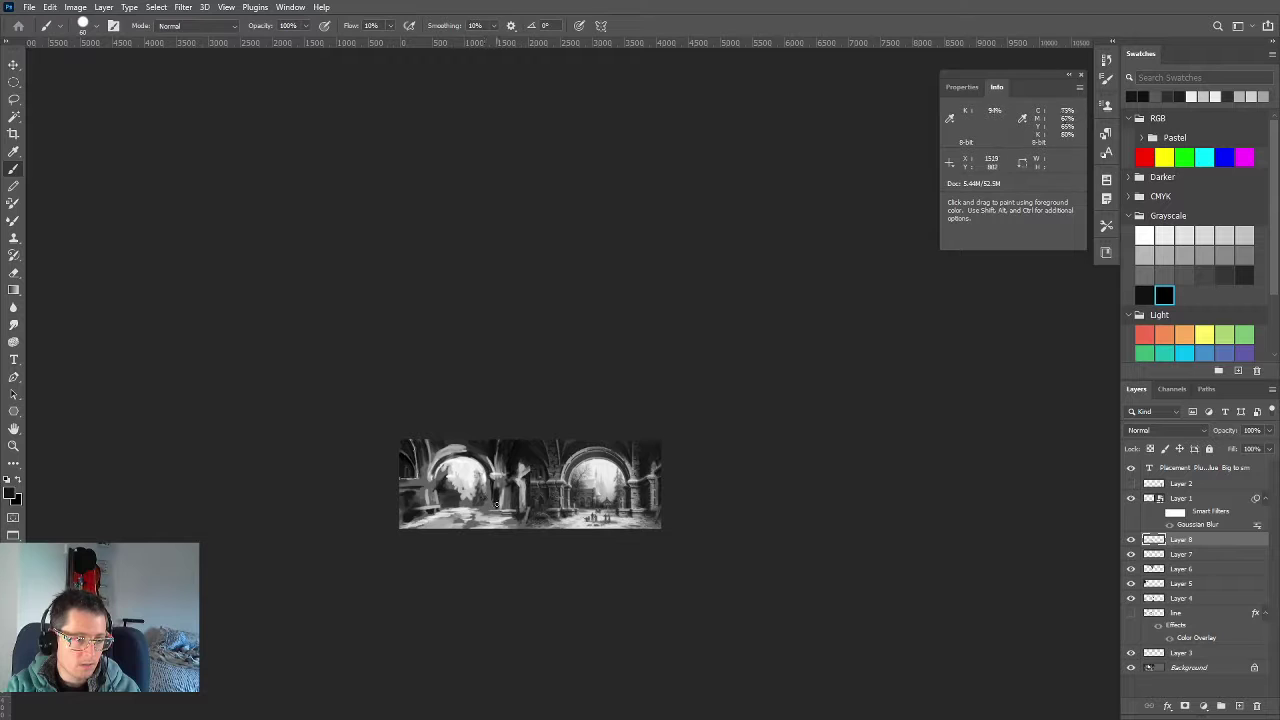
pyautogui.press('ctrl')
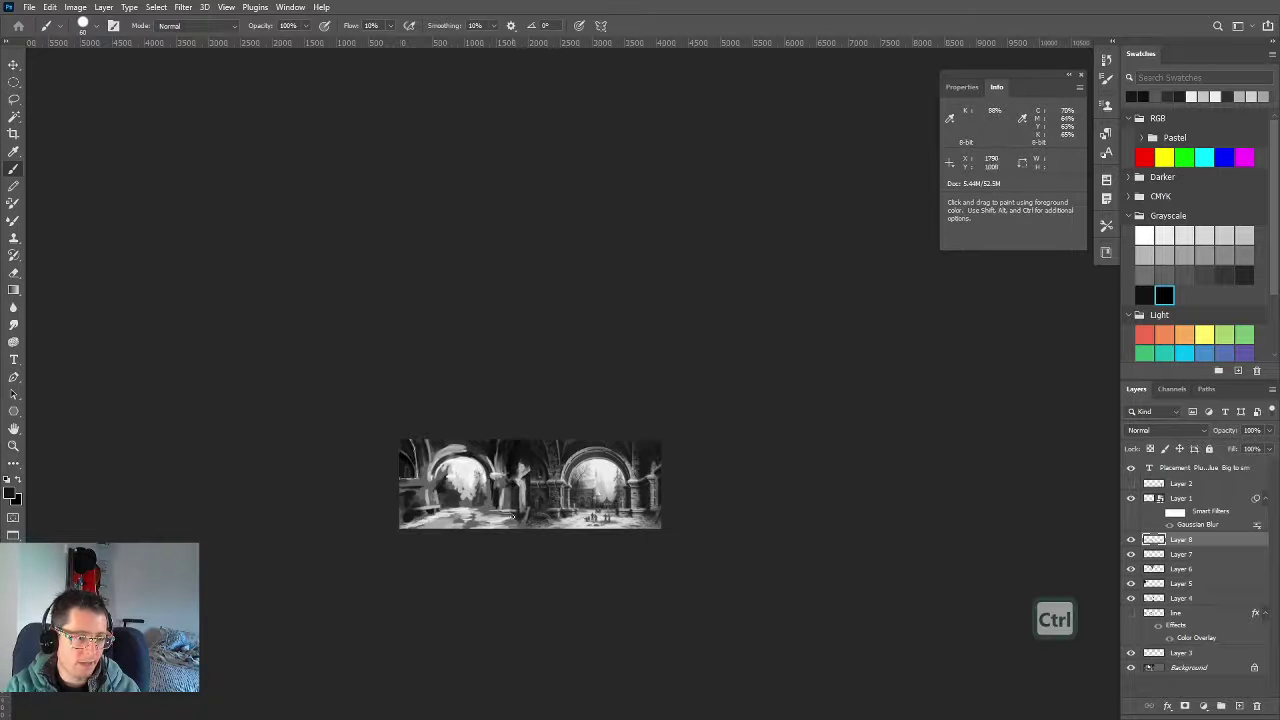
pyautogui.click(671, 403)
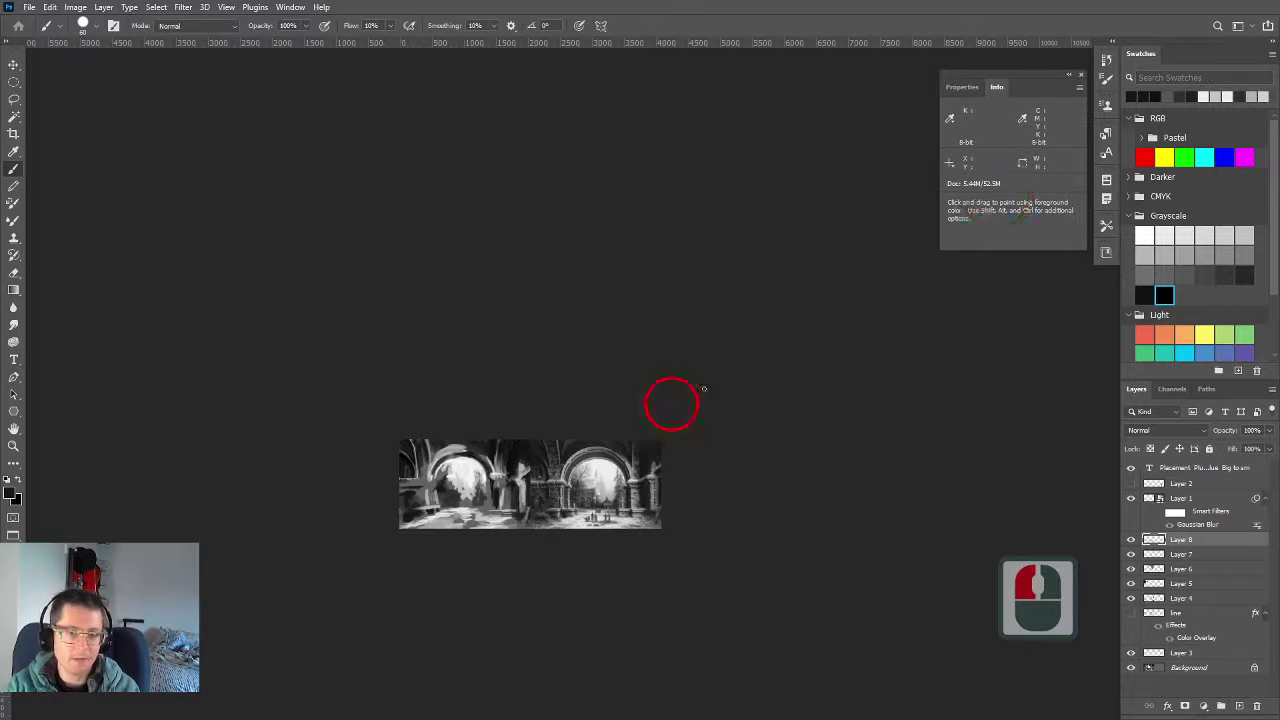
pyautogui.click(1118, 9)
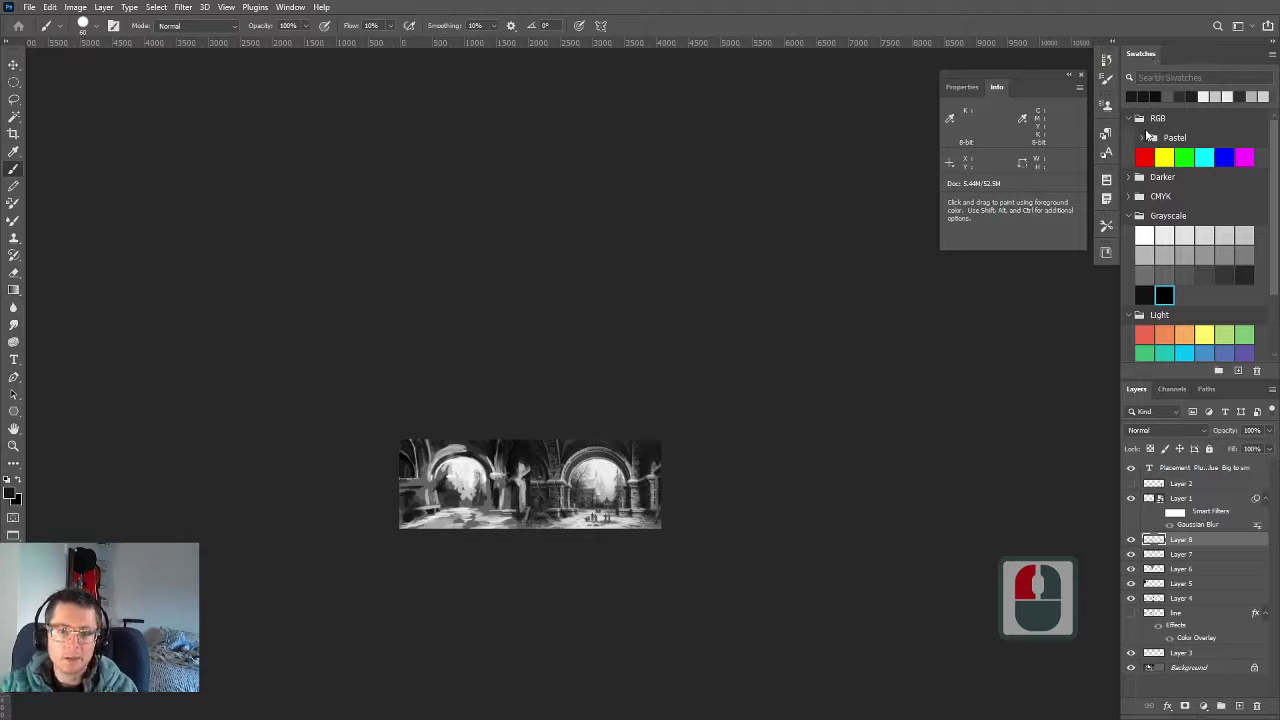
pyautogui.scroll(4, 1240, 200)
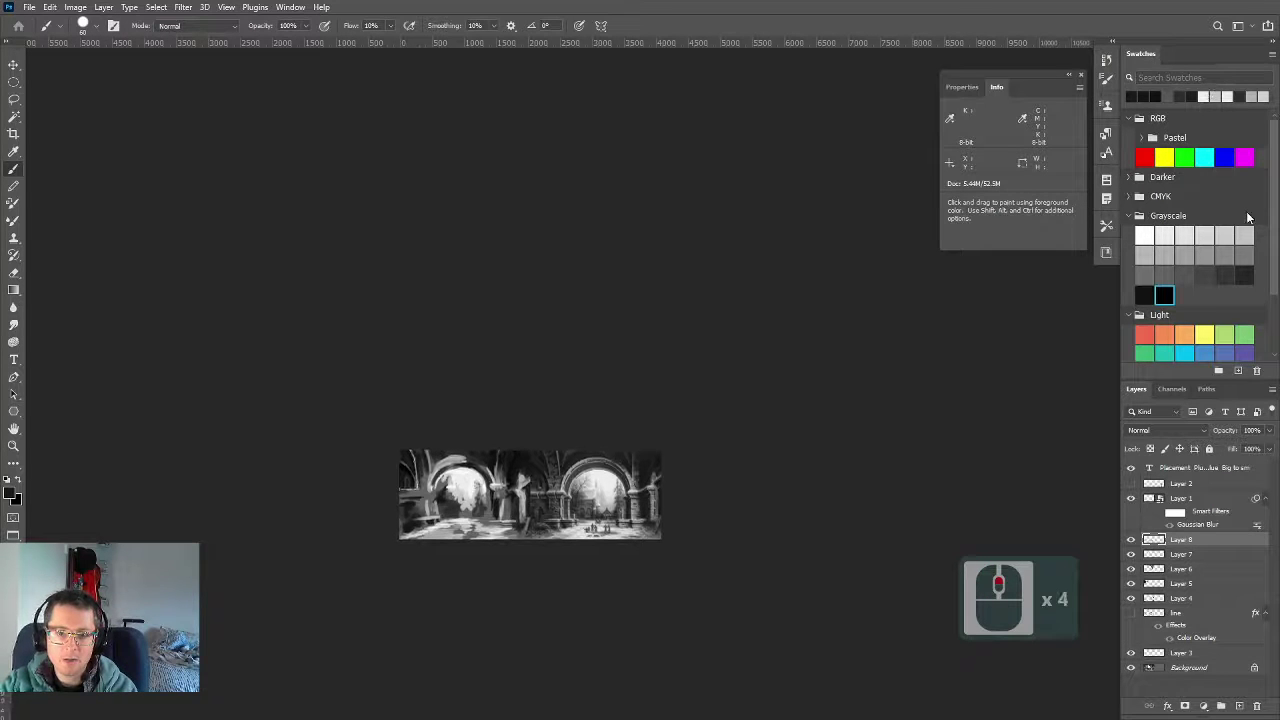
pyautogui.scroll(-5, 1190, 200)
pyautogui.scroll(9, 1204, 206)
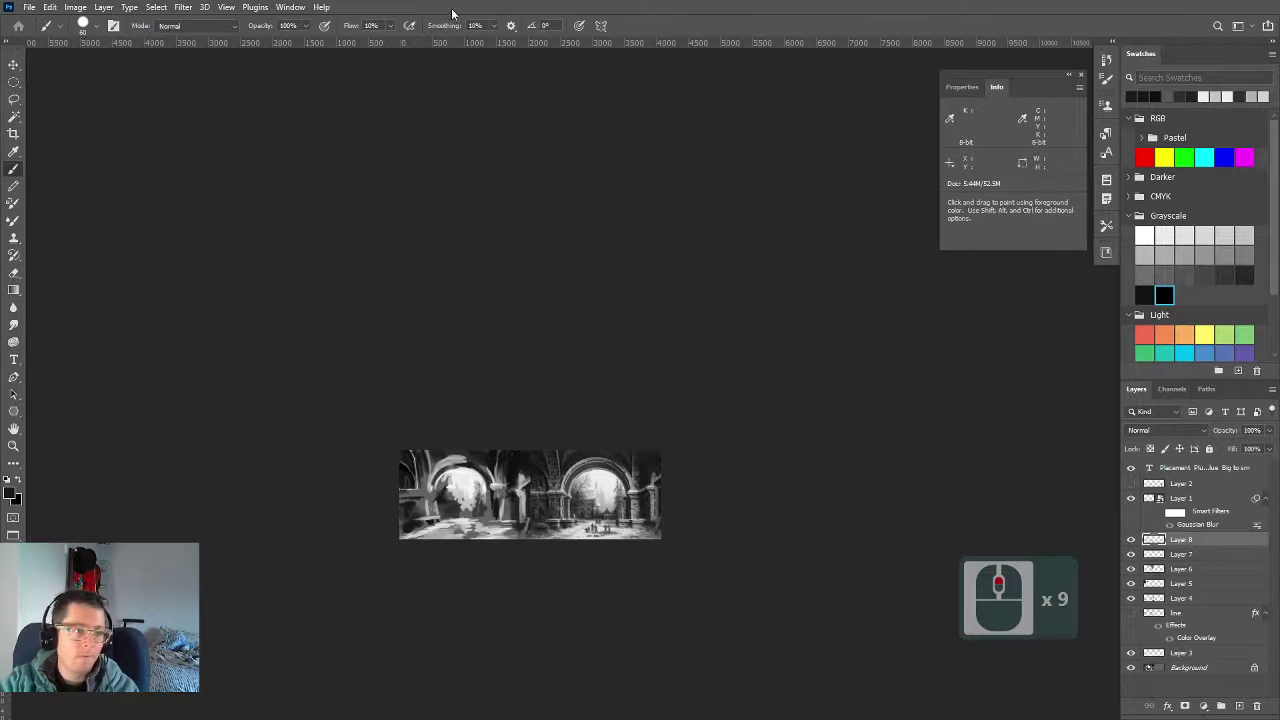
# Show the Navigator and reduce its height so it fits closely around the image thumbnail
pyautogui.click(321, 7)
pyautogui.click(290, 8)
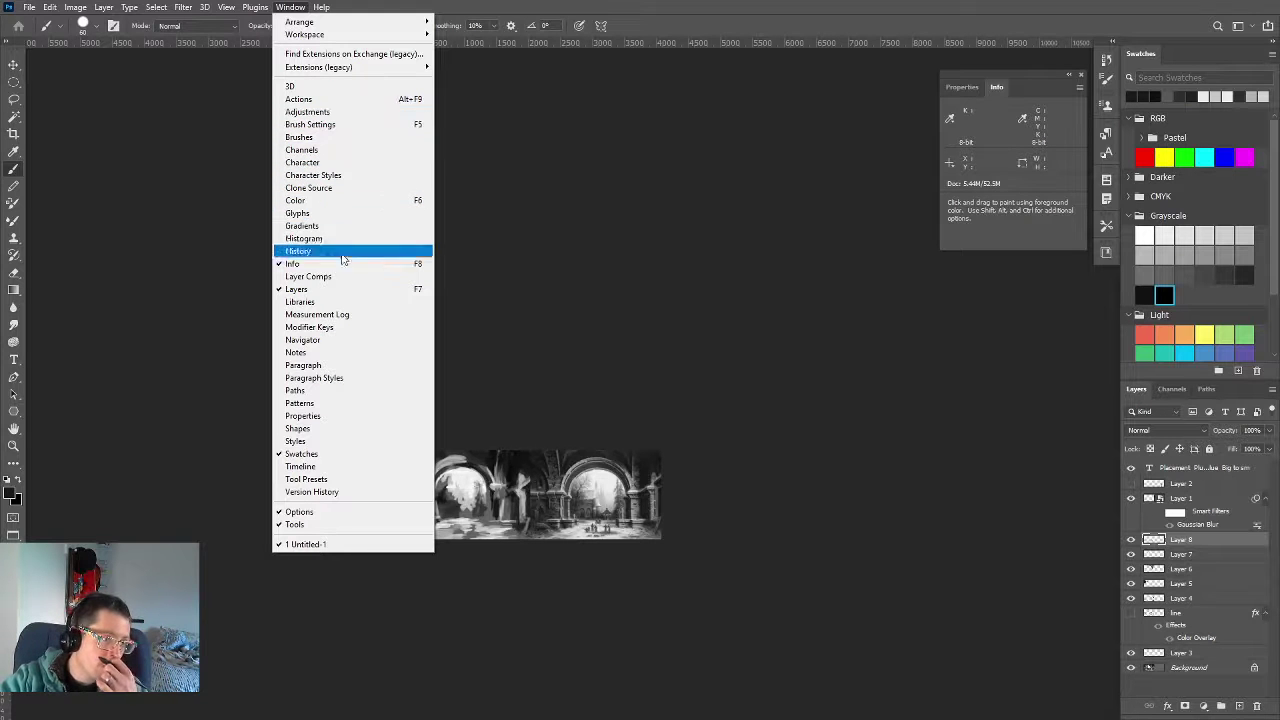
pyautogui.click(324, 339)
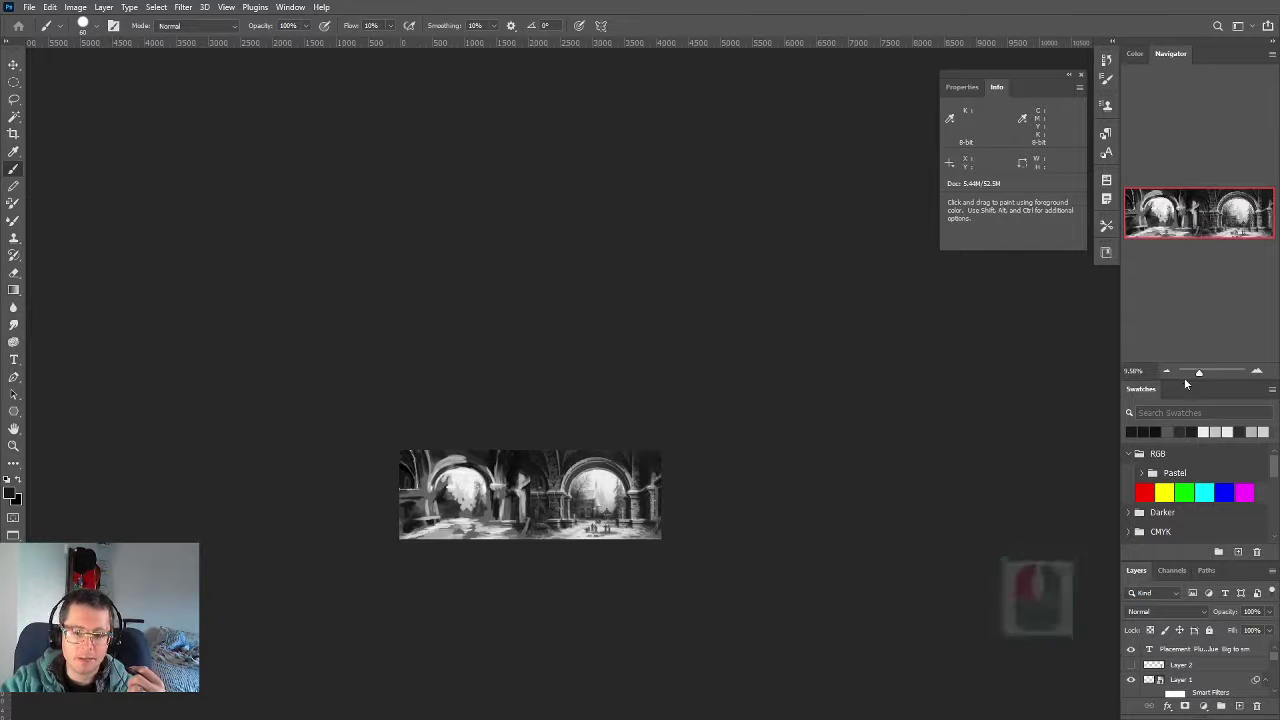
pyautogui.moveTo(1183, 384); pyautogui.dragTo(1210, 137)
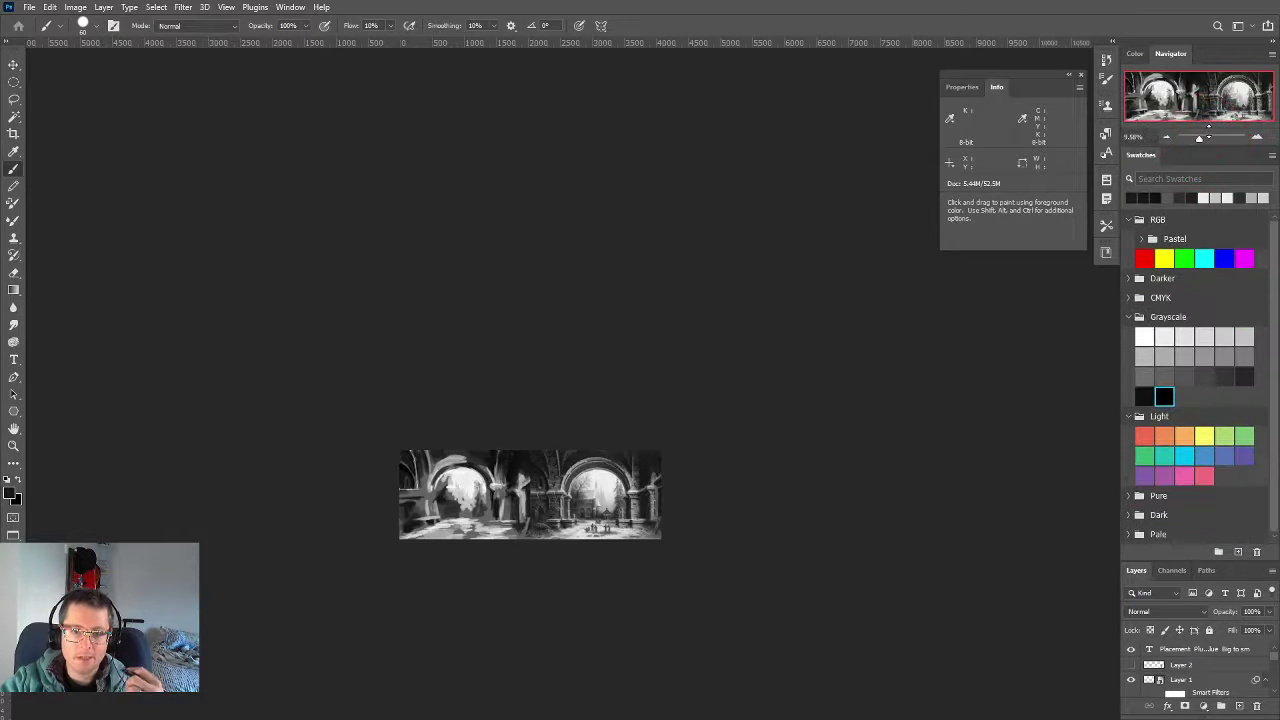
# Paint sampled grey strokes along the curved upper rim of the left arch
pyautogui.scroll(5, 524, 375)
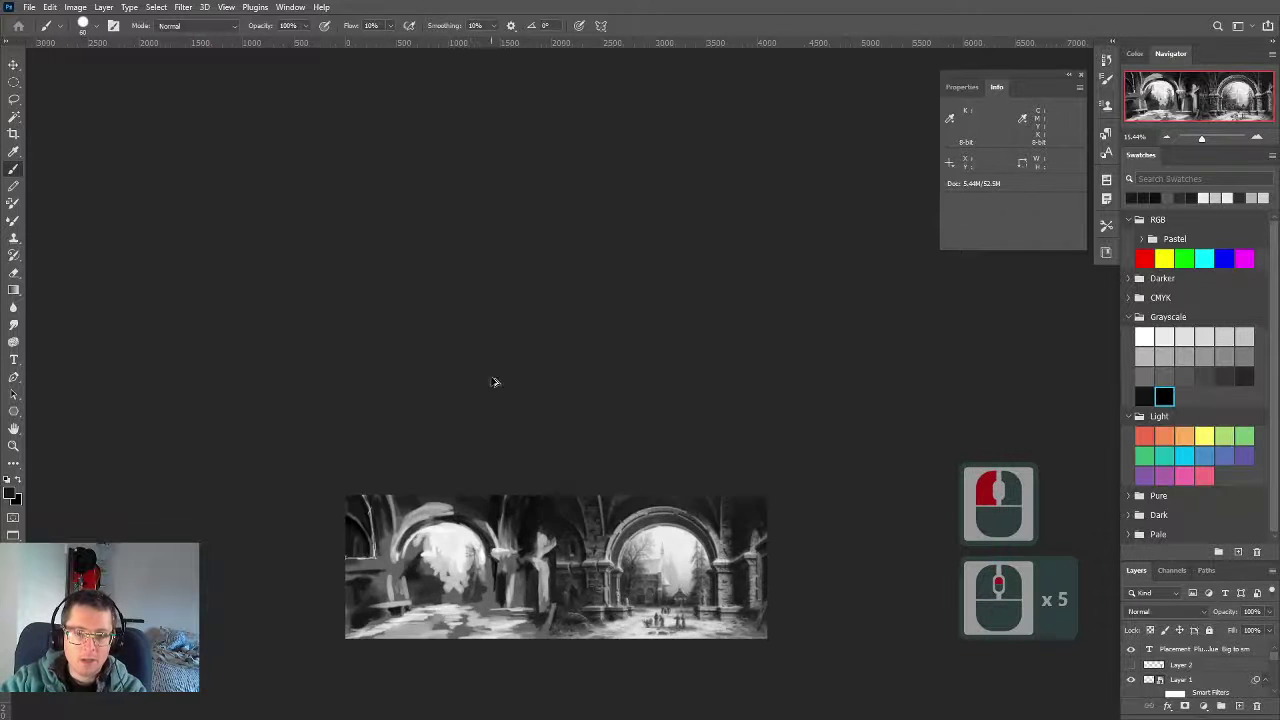
pyautogui.scroll(11, 494, 380)
pyautogui.click(552, 363)
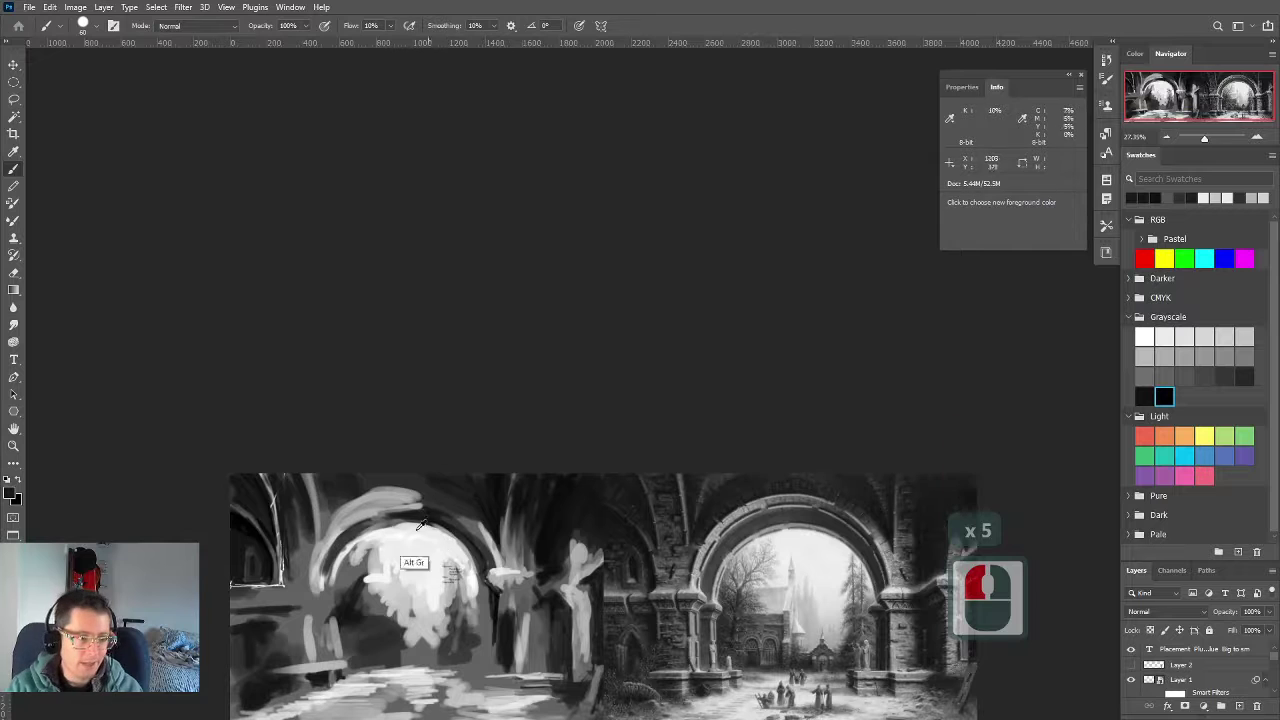
pyautogui.click(463, 523)
pyautogui.moveTo(459, 516); pyautogui.dragTo(420, 503)
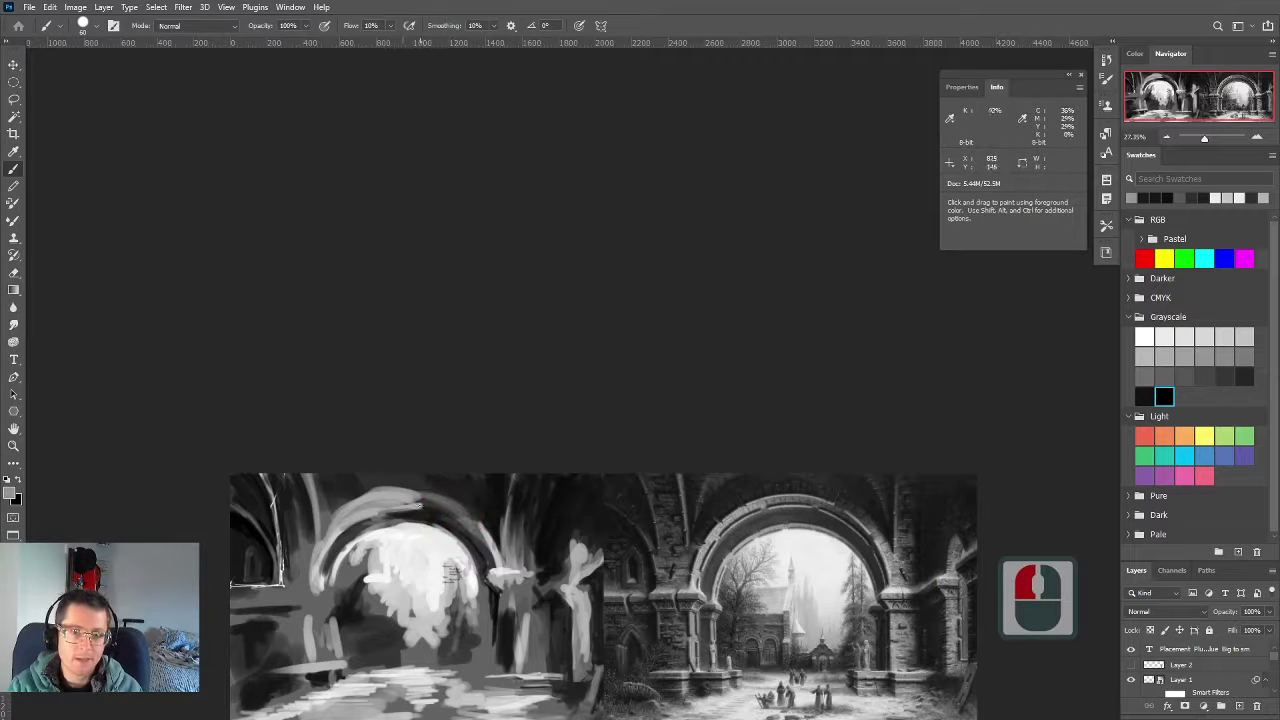
pyautogui.moveTo(527, 558)
pyautogui.mouseDown()
pyautogui.moveTo(510, 531)
pyautogui.moveTo(519, 510)
pyautogui.moveTo(447, 519)
pyautogui.moveTo(506, 511)
pyautogui.moveTo(464, 493)
pyautogui.moveTo(485, 533)
pyautogui.moveTo(461, 505)
pyautogui.moveTo(336, 505)
pyautogui.moveTo(383, 491)
pyautogui.moveTo(358, 484)
pyautogui.moveTo(368, 476)
pyautogui.moveTo(413, 483)
pyautogui.moveTo(346, 505)
pyautogui.mouseUp()
# Refine the inner edge of the left arch by alternating sampled dark stone and bright sky tones
pyautogui.keyDown('alt'); pyautogui.click(367, 477); pyautogui.keyUp('alt')
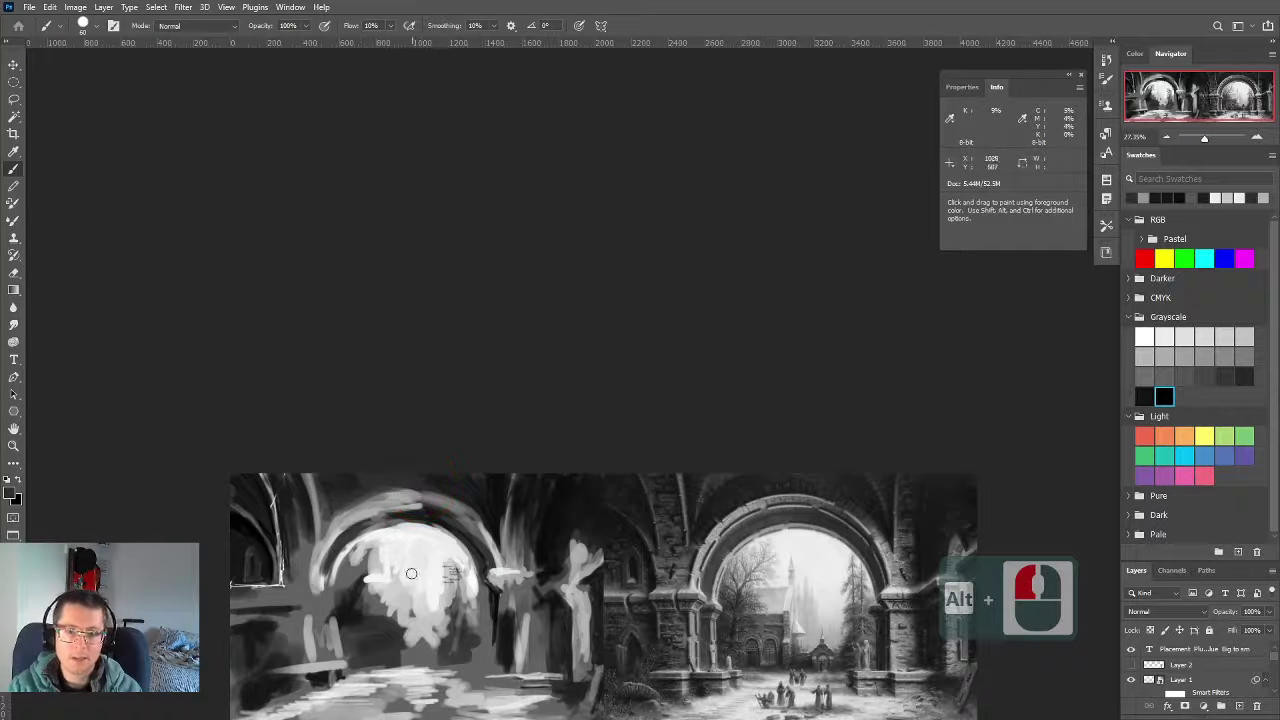
pyautogui.press('alt')
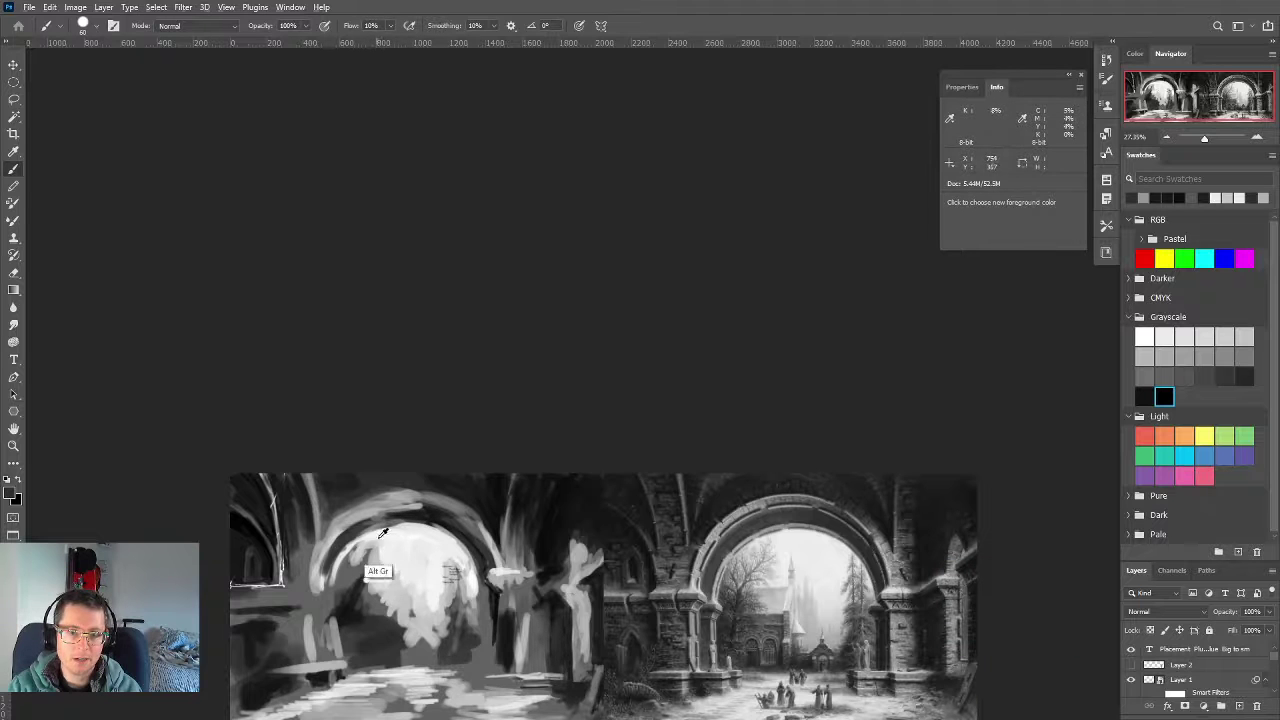
pyautogui.keyDown('alt'); pyautogui.click(423, 516); pyautogui.keyUp('alt')
pyautogui.moveTo(431, 521)
pyautogui.mouseDown()
pyautogui.moveTo(357, 532)
pyautogui.moveTo(399, 509)
pyautogui.moveTo(365, 524)
pyautogui.moveTo(428, 539)
pyautogui.moveTo(371, 548)
pyautogui.moveTo(411, 531)
pyautogui.moveTo(380, 542)
pyautogui.mouseUp()
pyautogui.keyDown('alt'); pyautogui.click(427, 537); pyautogui.keyUp('alt')
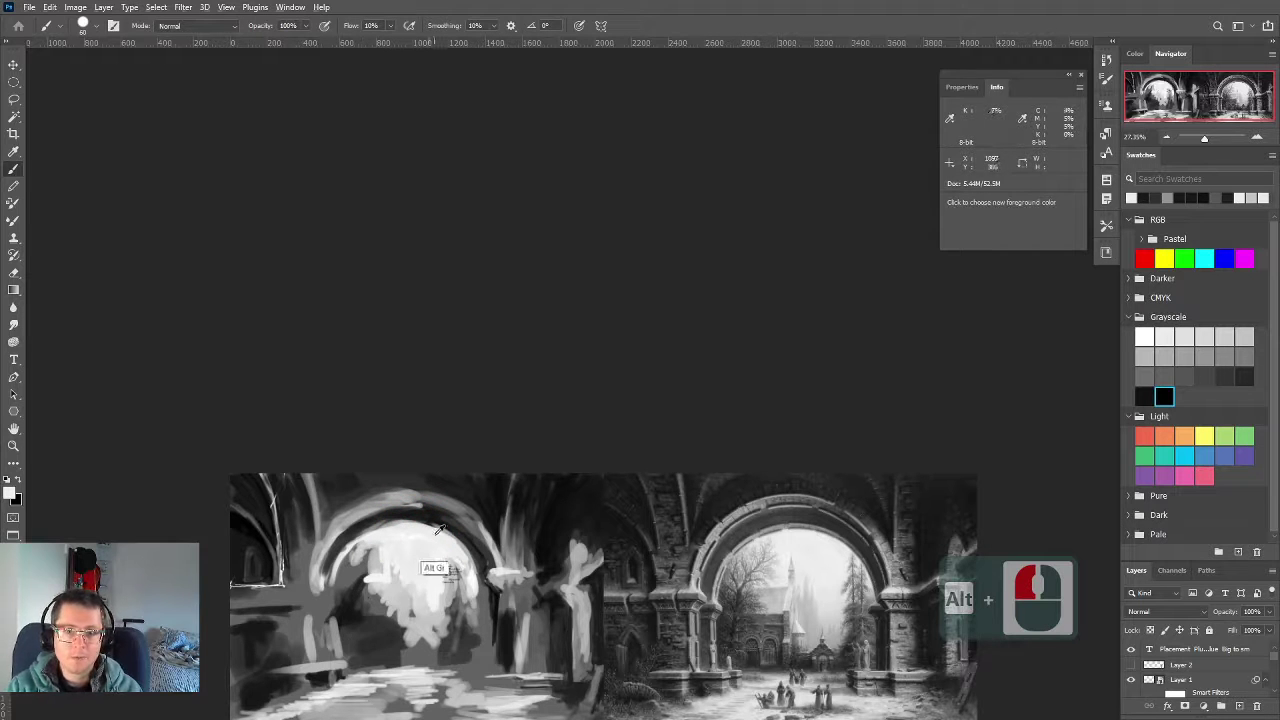
pyautogui.keyDown('alt'); pyautogui.click(467, 535); pyautogui.keyUp('alt')
pyautogui.moveTo(470, 537)
pyautogui.mouseDown()
pyautogui.moveTo(425, 511)
pyautogui.moveTo(462, 526)
pyautogui.moveTo(396, 515)
pyautogui.moveTo(451, 541)
pyautogui.moveTo(406, 523)
pyautogui.moveTo(451, 524)
pyautogui.mouseUp()
pyautogui.keyDown('alt'); pyautogui.click(450, 547); pyautogui.keyUp('alt')
pyautogui.keyDown('alt'); pyautogui.click(423, 513); pyautogui.keyUp('alt')
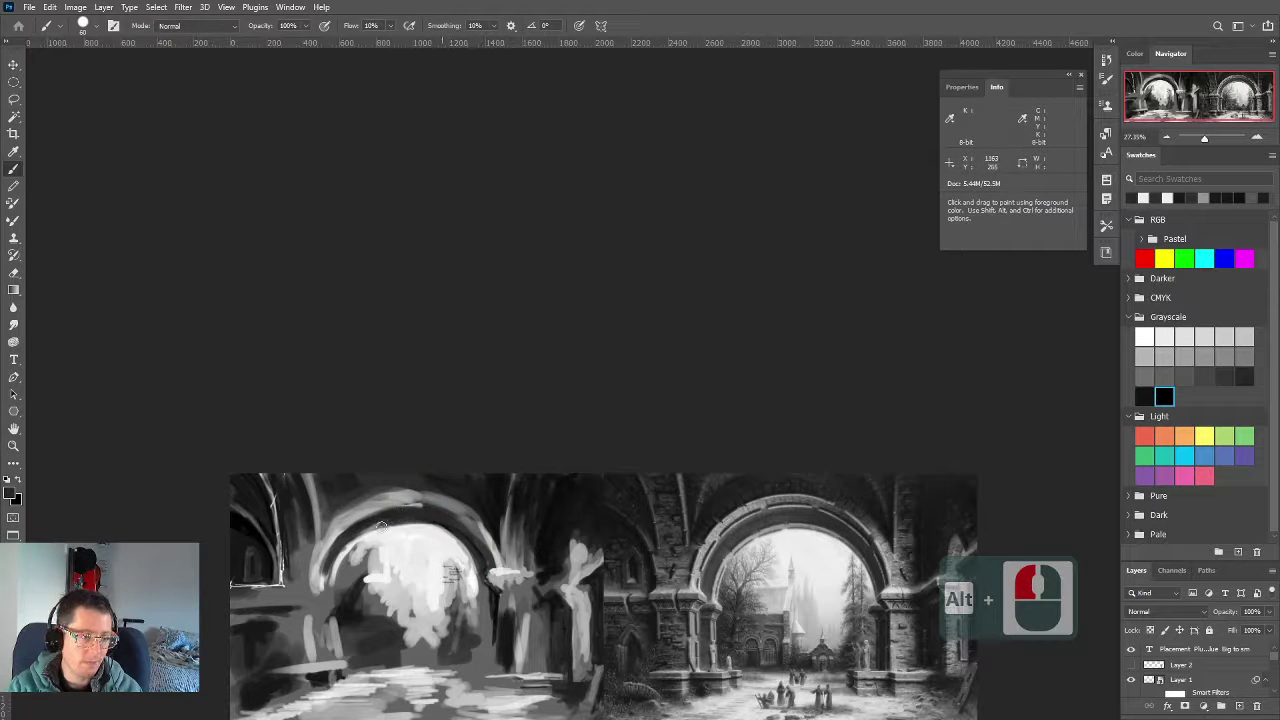
# Reduce the brush size to 40 and refine the left arch's upper rim with sampled dark and mid-grey tones
pyautogui.press('[')
pyautogui.press('[')
pyautogui.press('[')
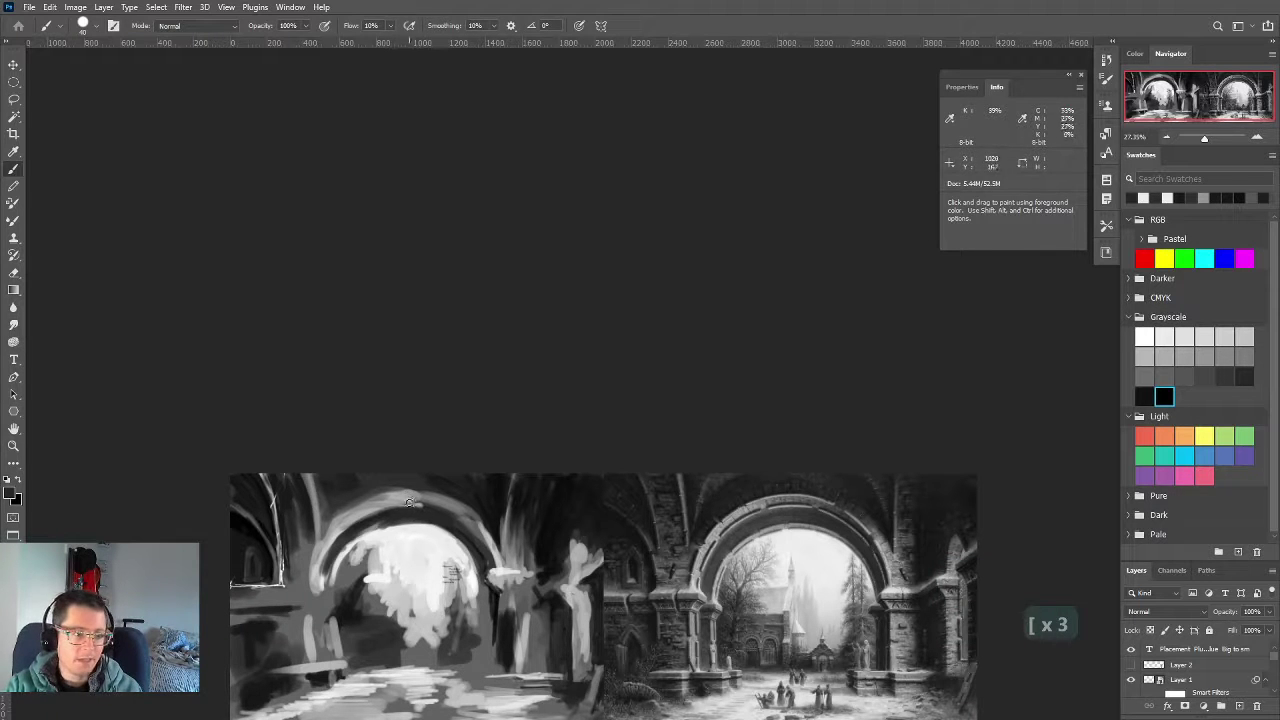
pyautogui.keyDown('alt'); pyautogui.rightClick(409, 503); pyautogui.keyUp('alt')
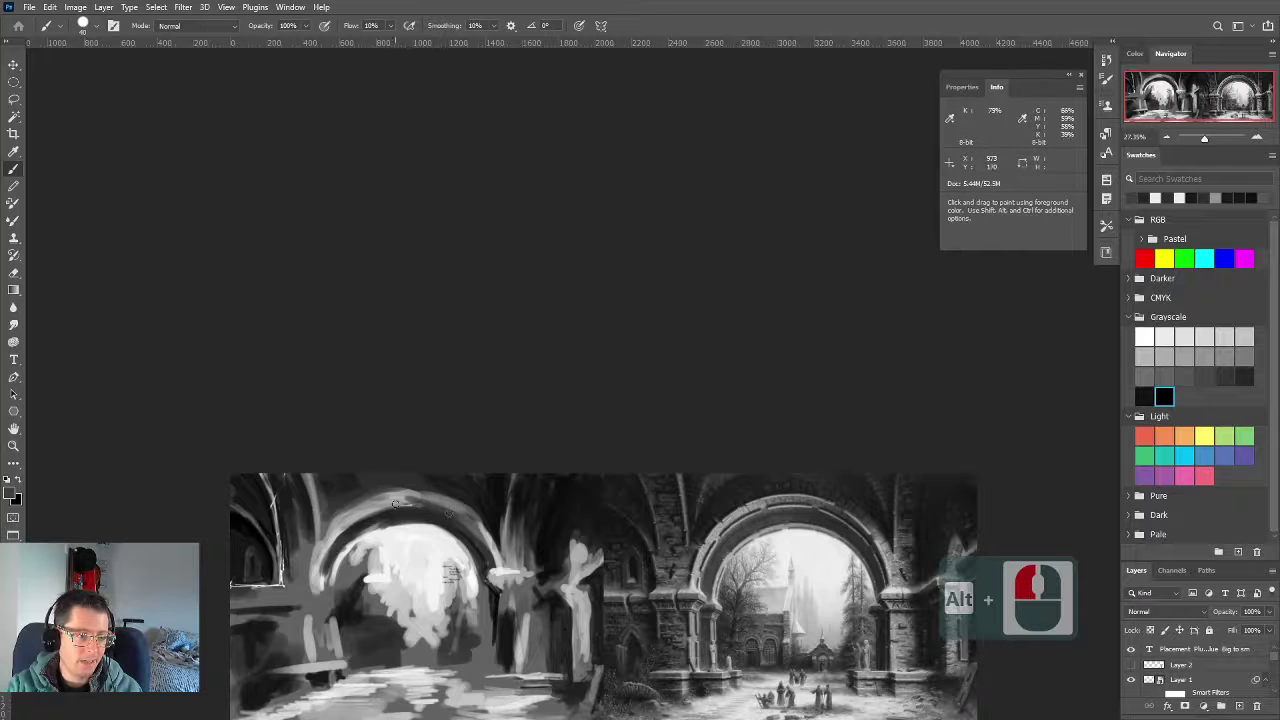
pyautogui.keyDown('alt'); pyautogui.rightClick(395, 503); pyautogui.keyUp('alt')
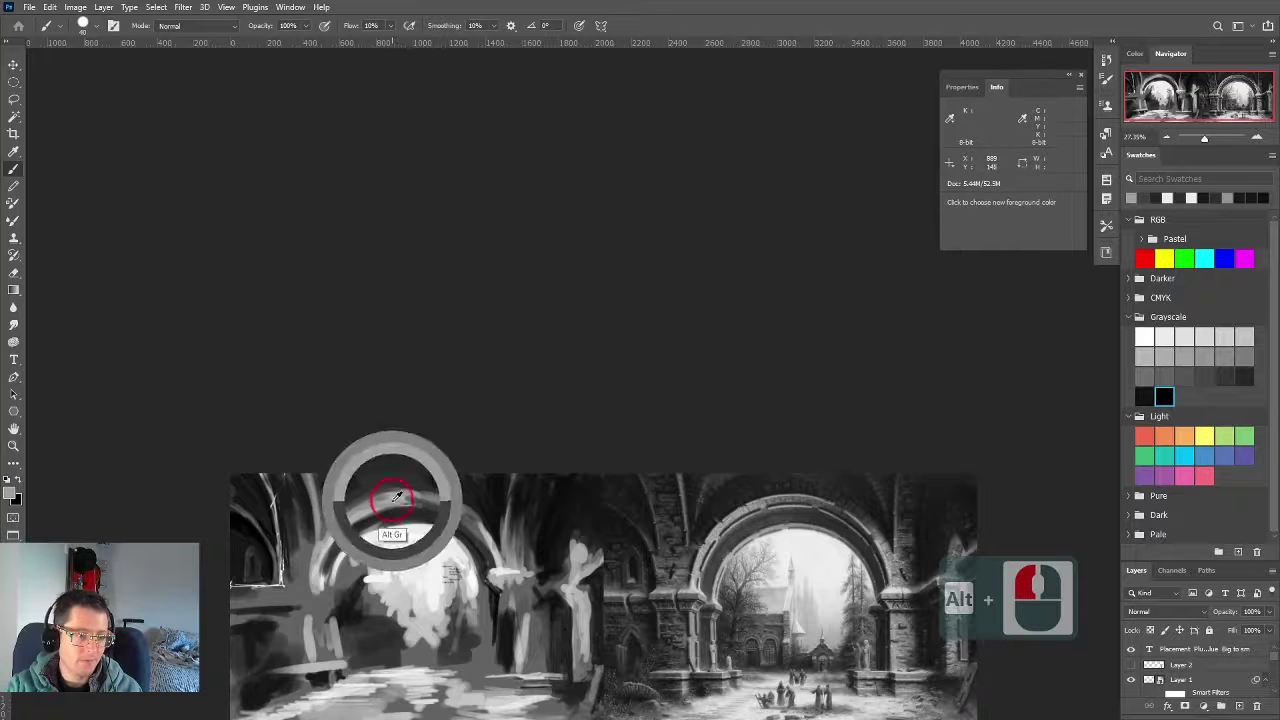
pyautogui.keyDown('alt'); pyautogui.rightClick(460, 514); pyautogui.keyUp('alt')
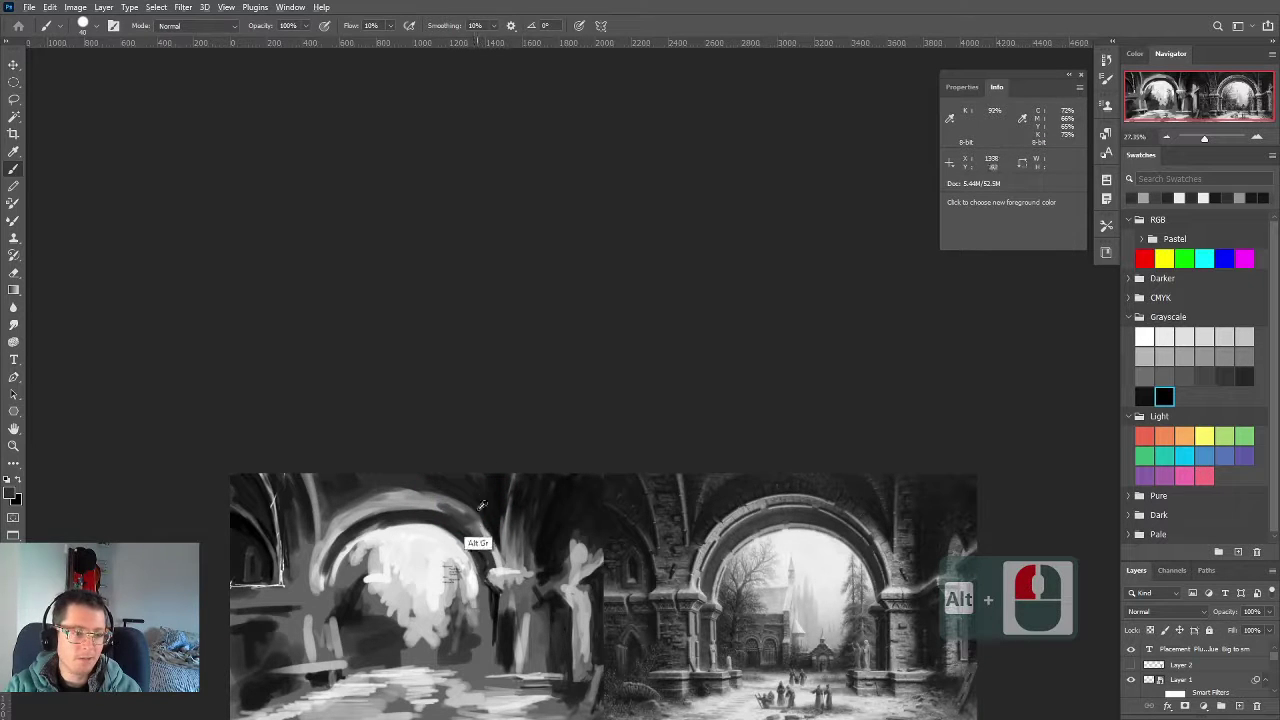
# Sharpen the vertical rib beside the left arch with sampled near-black and grey tones, narrowing the brush to 20
pyautogui.keyDown('alt'); pyautogui.rightClick(490, 495); pyautogui.keyUp('alt')
pyautogui.keyDown('alt'); pyautogui.rightClick(488, 515); pyautogui.keyUp('alt')
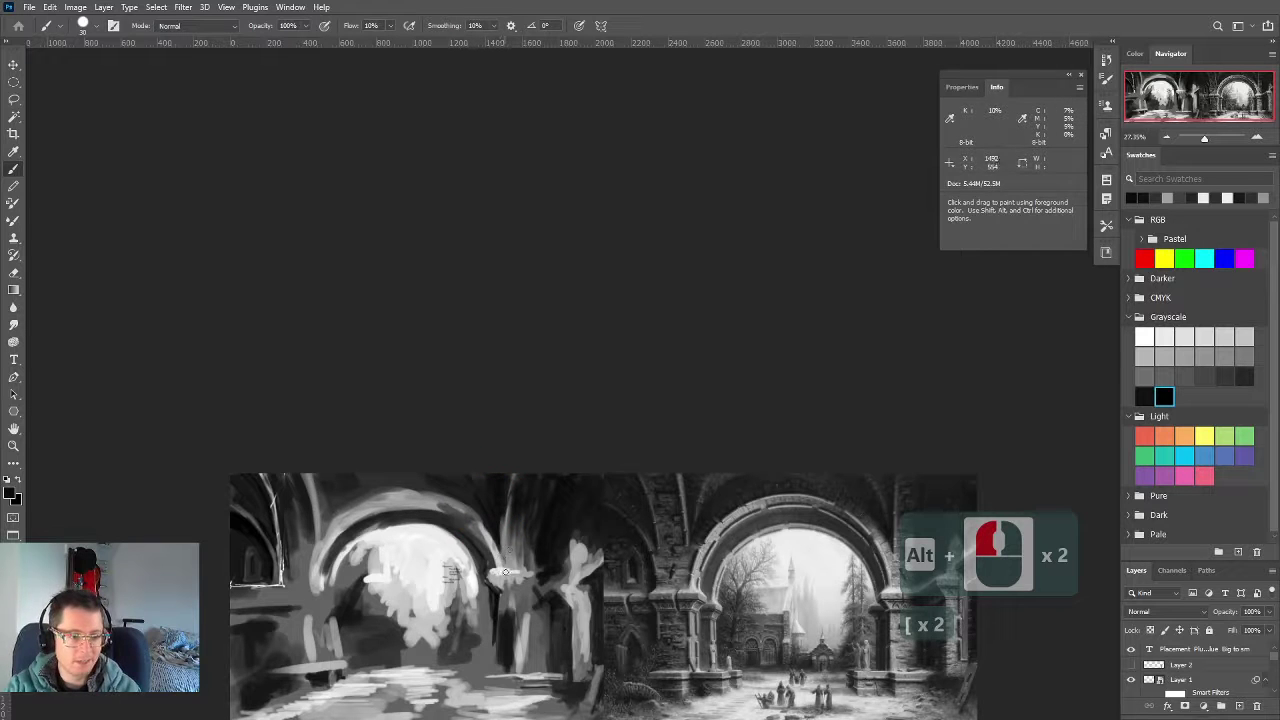
pyautogui.keyDown('alt'); pyautogui.rightClick(499, 528); pyautogui.keyUp('alt')
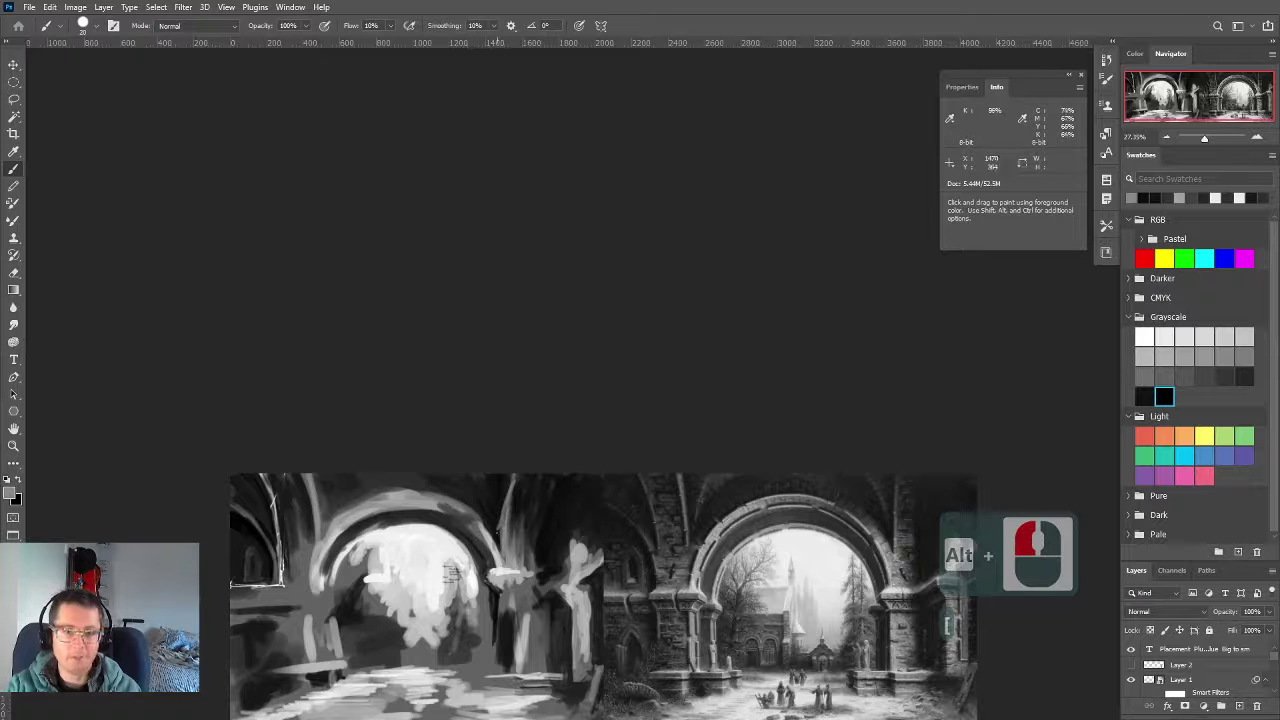
pyautogui.keyDown('alt'); pyautogui.click(510, 514); pyautogui.keyUp('alt')
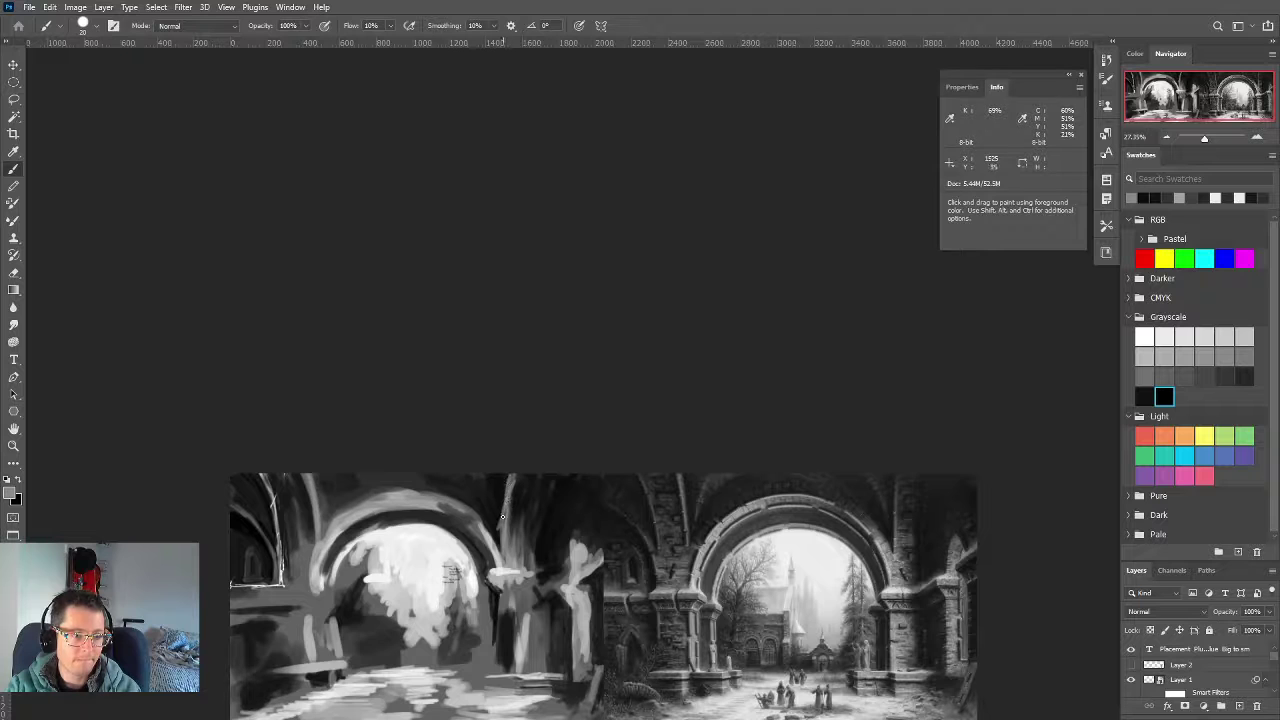
pyautogui.keyDown('alt'); pyautogui.click(503, 489); pyautogui.keyUp('alt')
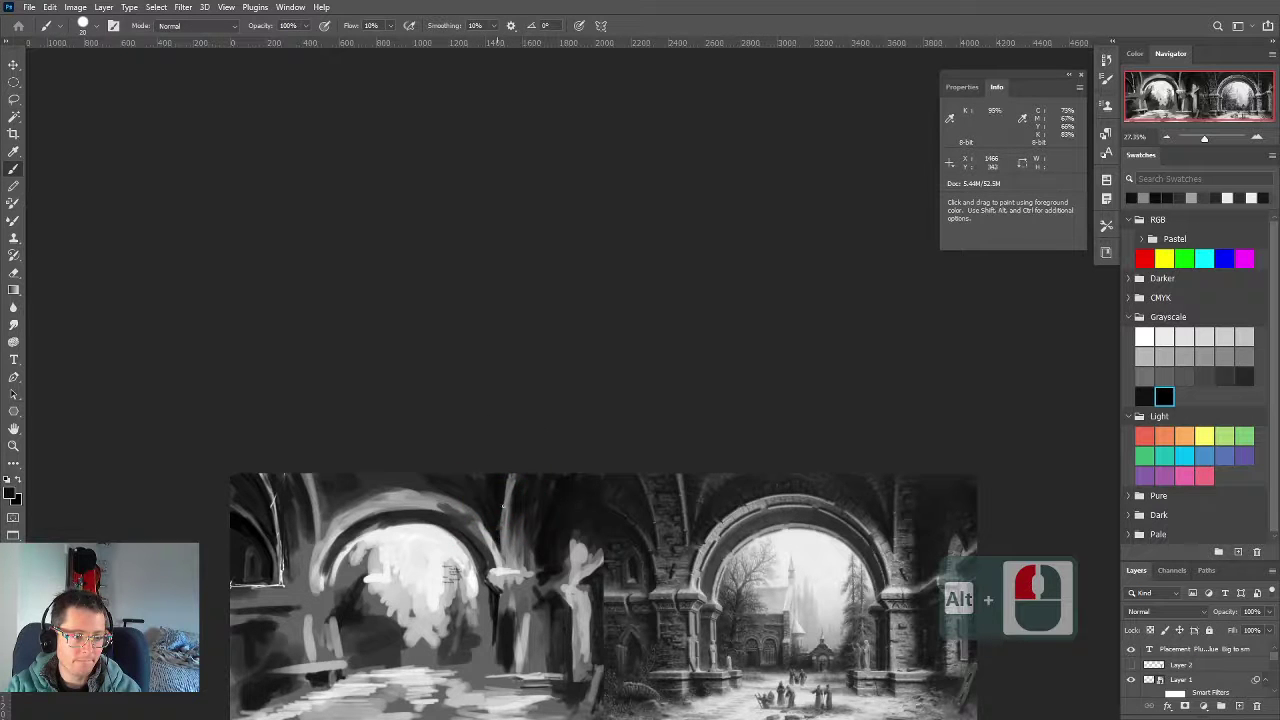
# Darken the wall above and beside the painted statue with sampled near-black tones, enlarging the brush to 50 and 90
pyautogui.press(']')
pyautogui.press(']')
pyautogui.press(']')
pyautogui.press(']')
pyautogui.press(']')
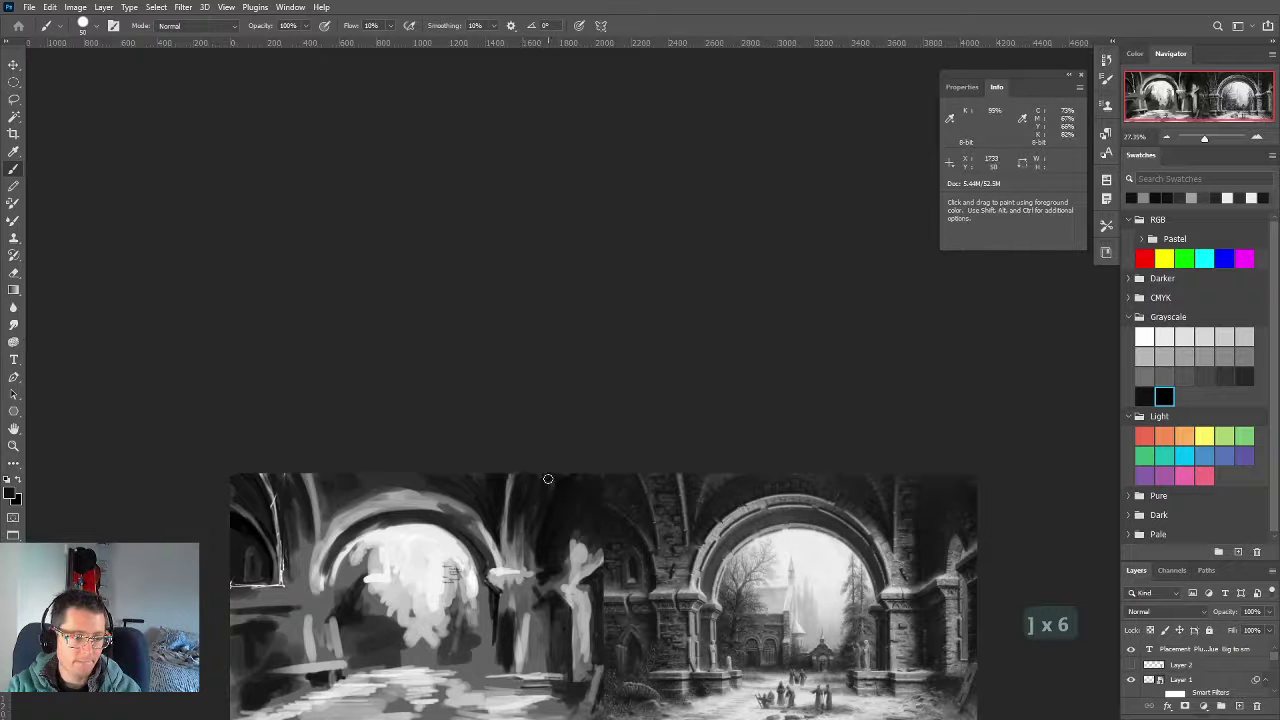
pyautogui.keyDown('alt'); pyautogui.click(548, 480); pyautogui.keyUp('alt')
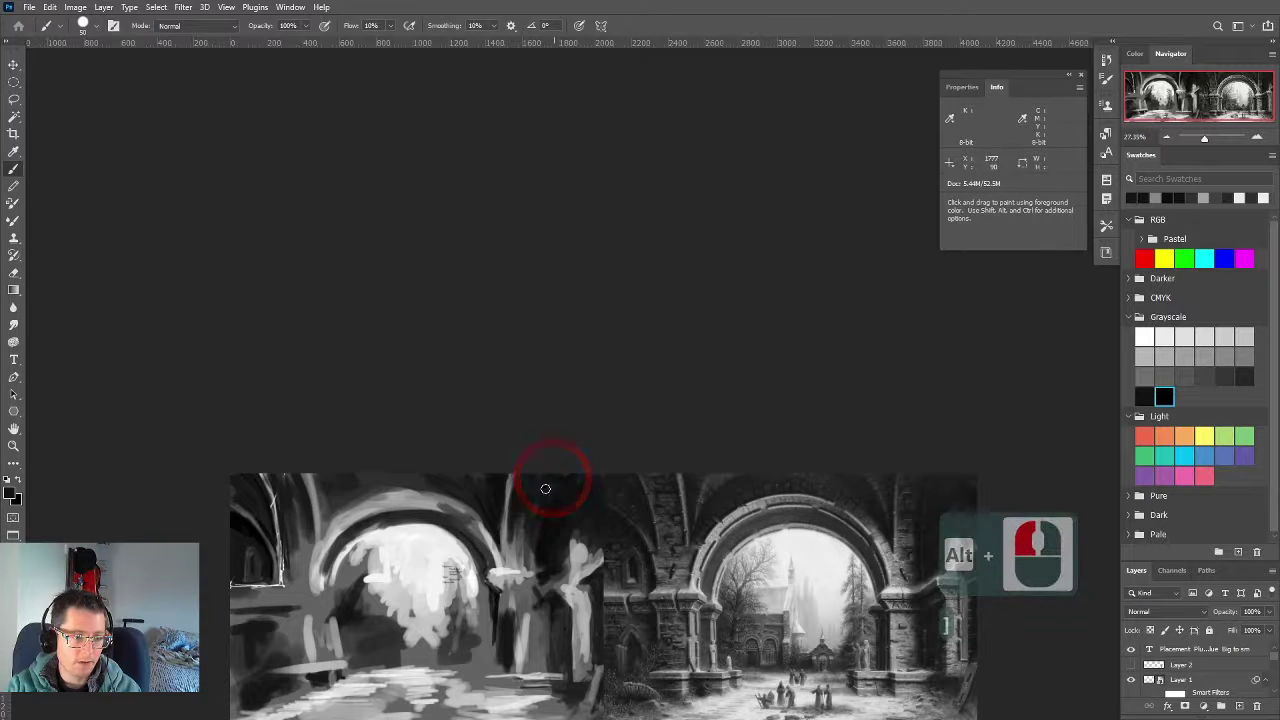
pyautogui.press(']')
pyautogui.press(']')
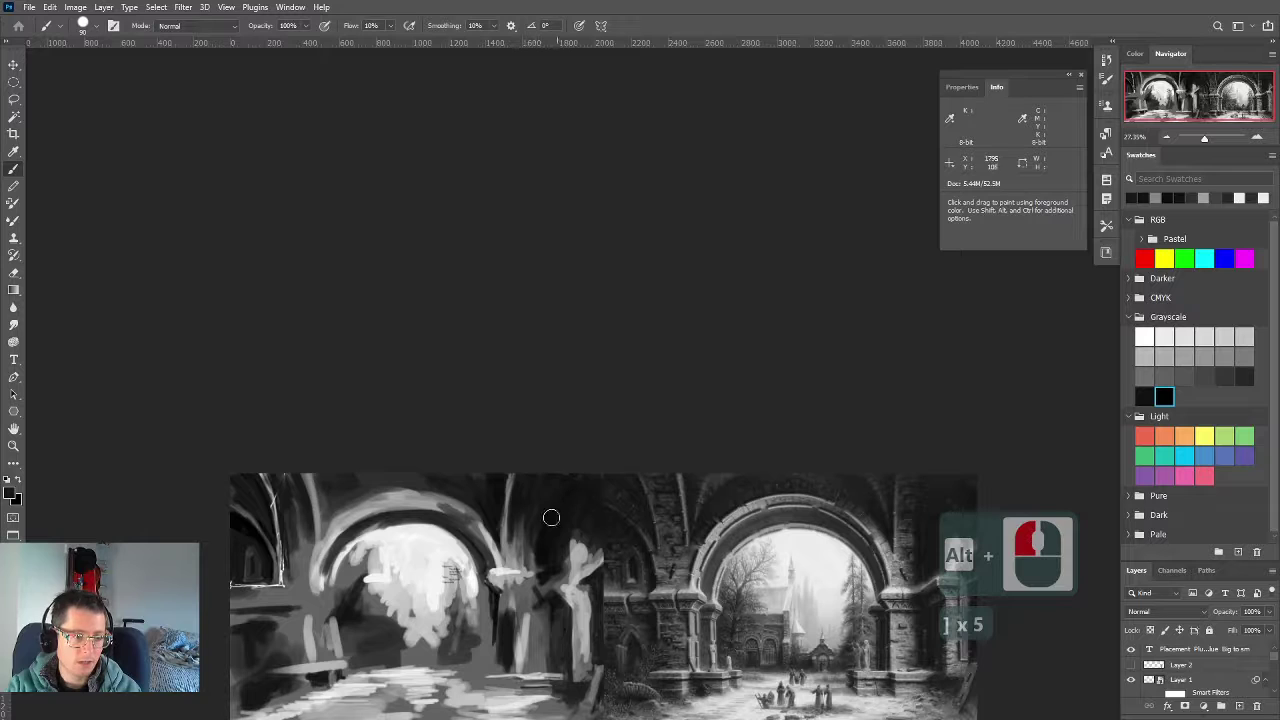
# Reduce the brush size to 70 and shade the pedestal below the painted statue with sampled greys
pyautogui.keyDown('alt'); pyautogui.click(578, 638); pyautogui.keyUp('alt')
pyautogui.press('[')
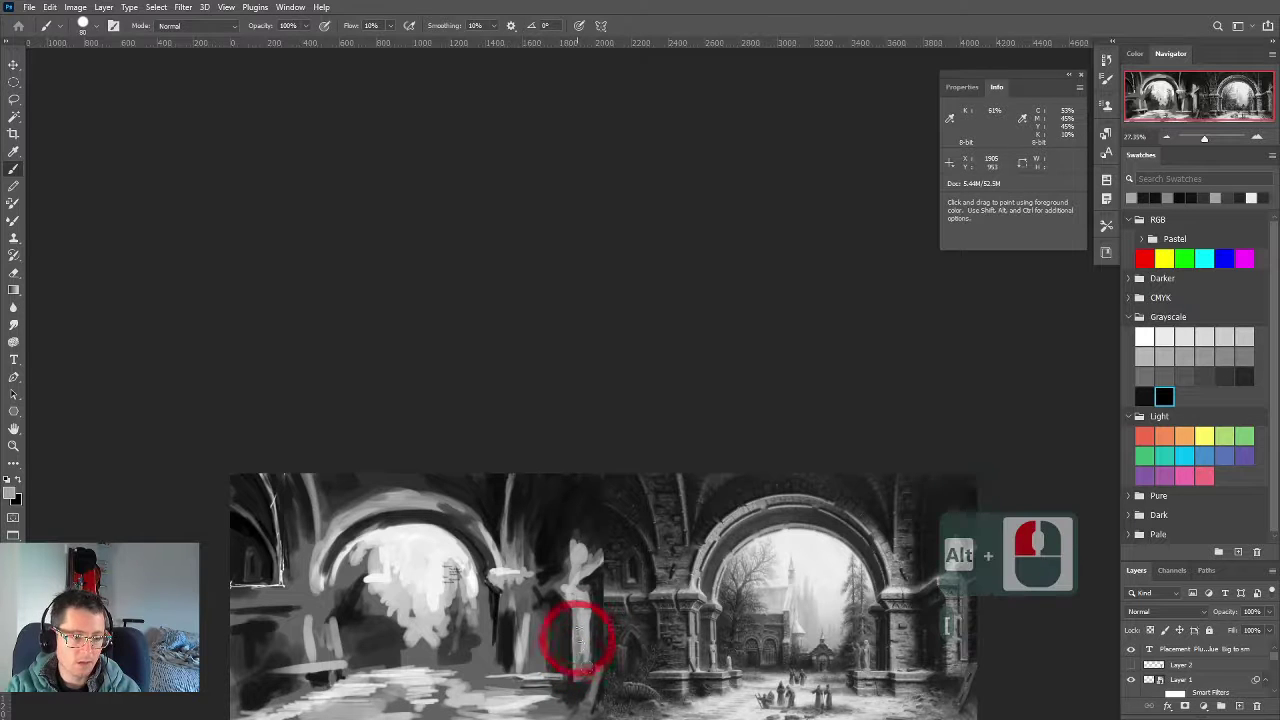
pyautogui.press('[')
pyautogui.keyDown('alt'); pyautogui.click(582, 668); pyautogui.keyUp('alt')
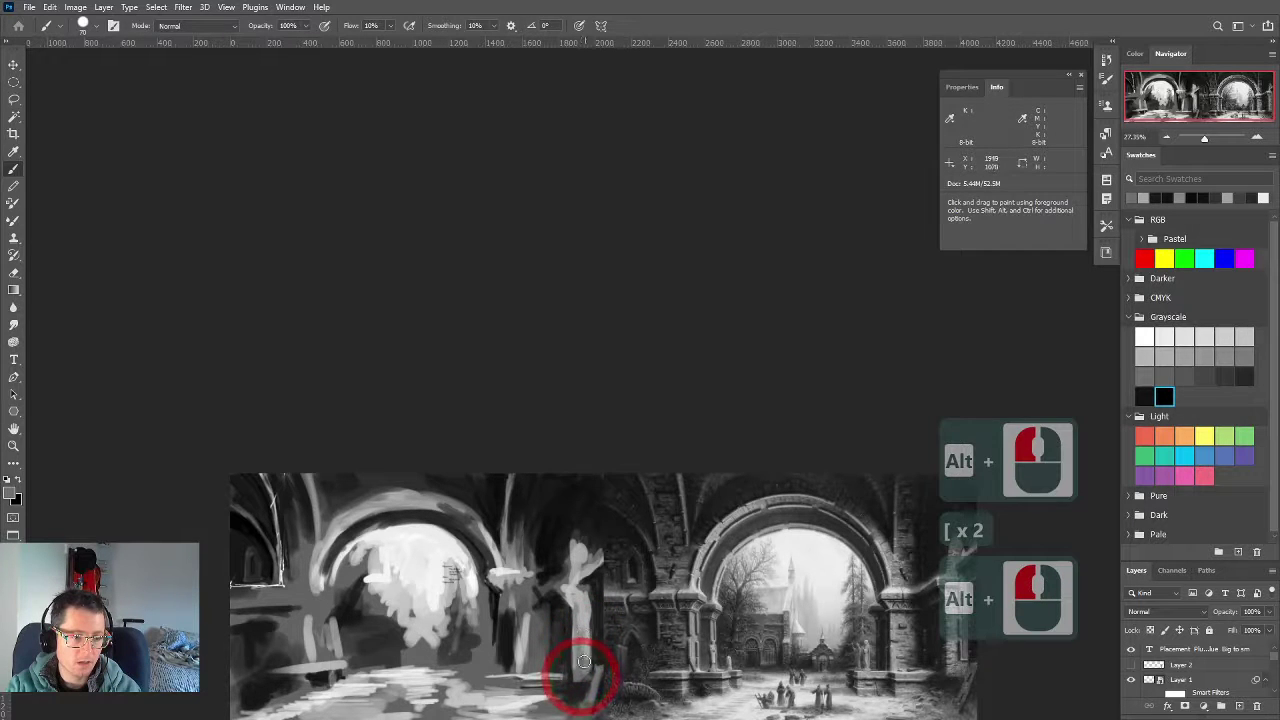
# Define the sides of the statue's pedestal with sampled dark and mid-grey tones, using a brush size of 60
pyautogui.moveTo(530, 602); pyautogui.dragTo(552, 550)
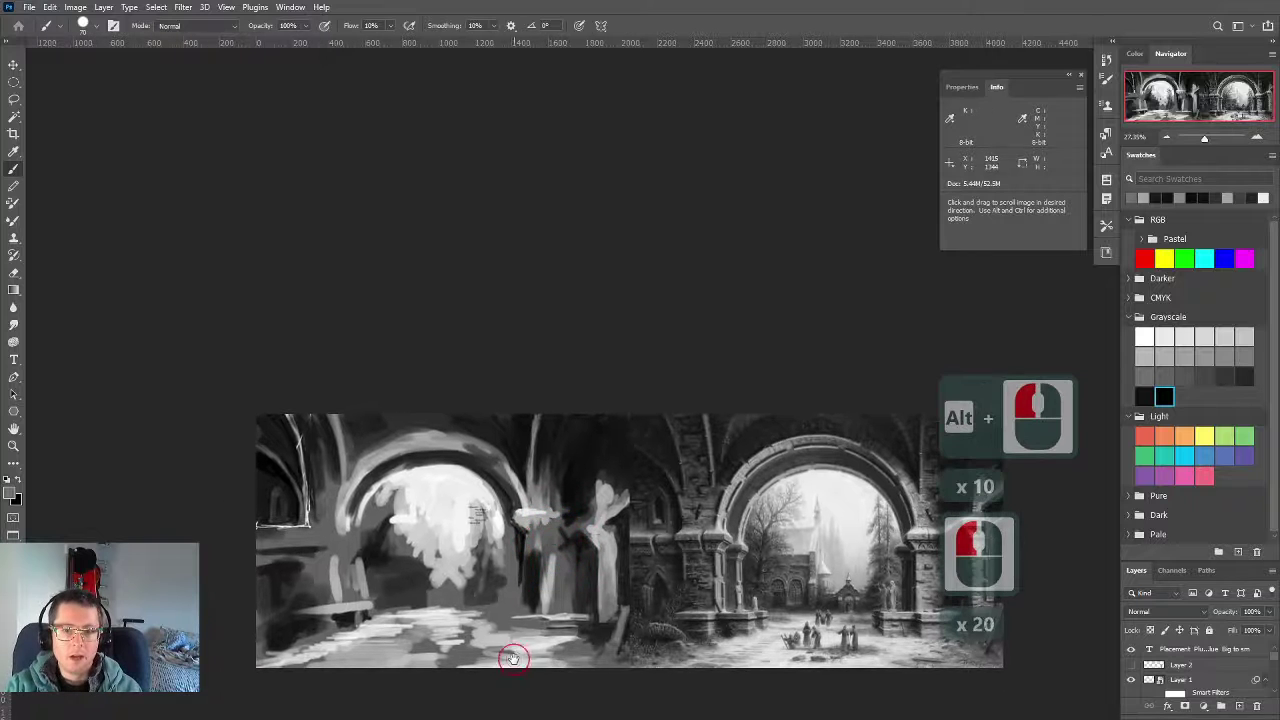
pyautogui.moveTo(513, 659); pyautogui.dragTo(520, 651)
pyautogui.moveTo(540, 606); pyautogui.dragTo(524, 570)
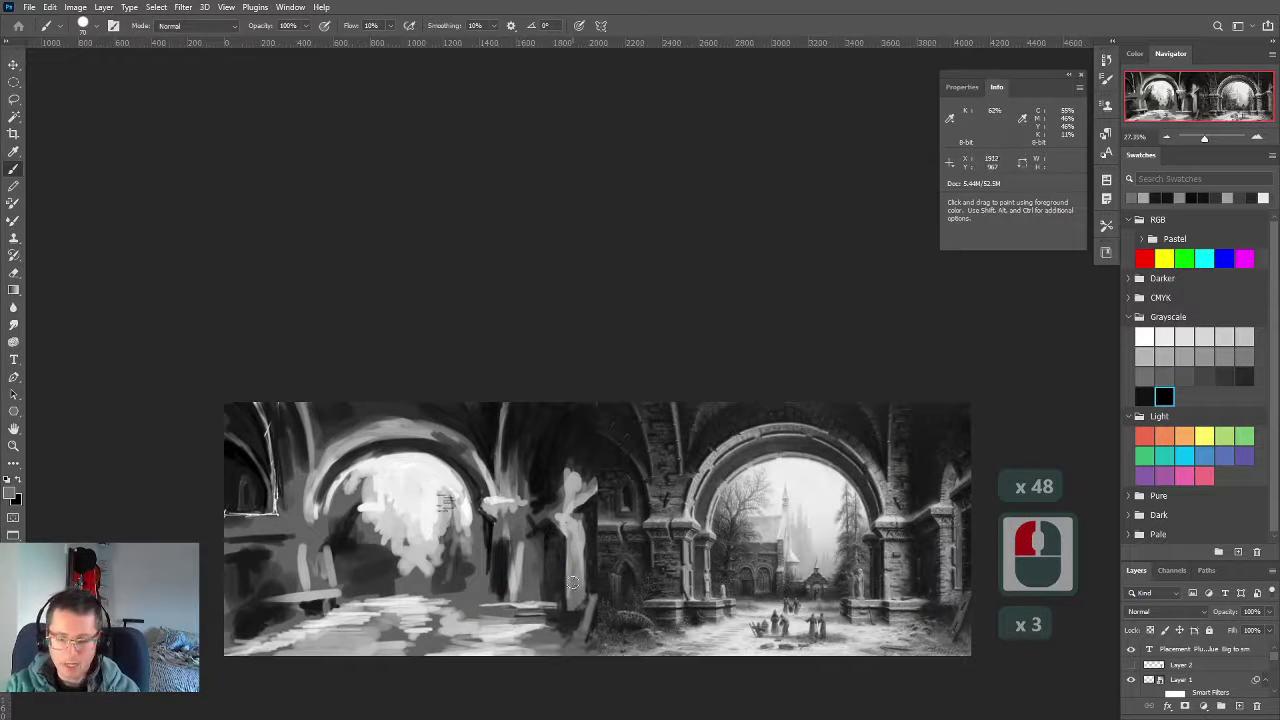
pyautogui.keyDown('alt'); pyautogui.rightClick(573, 582); pyautogui.keyUp('alt')
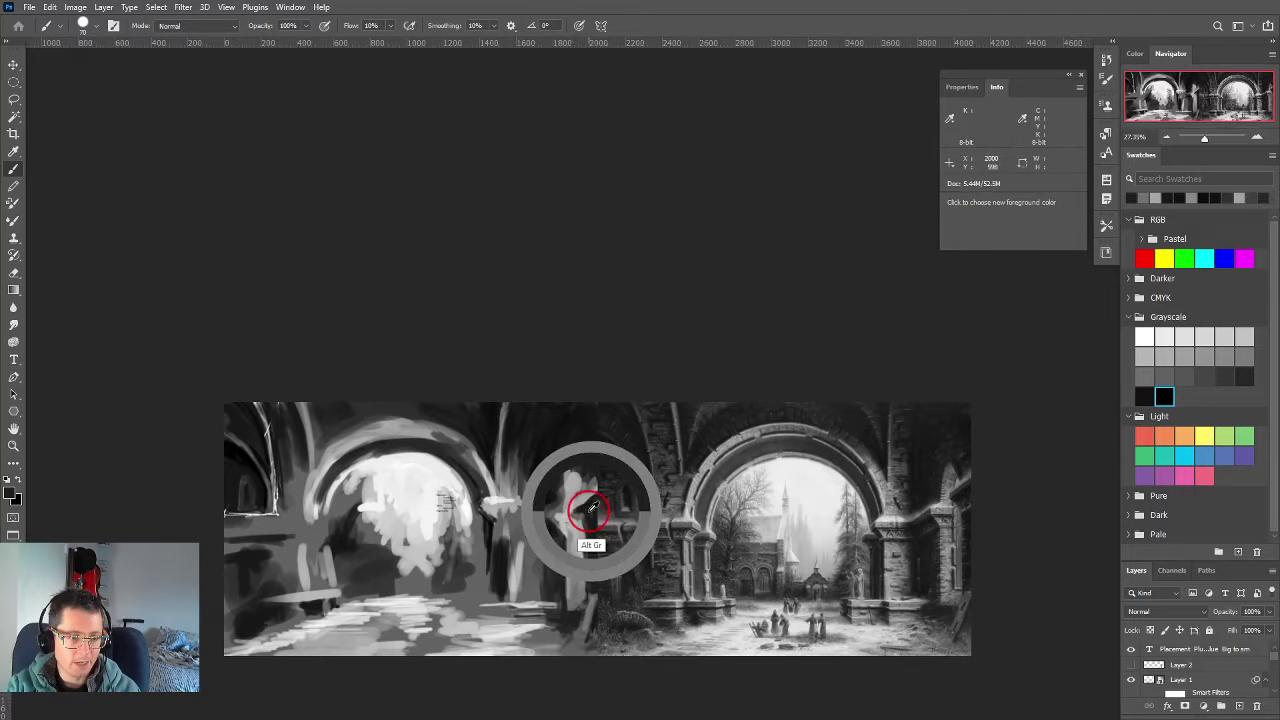
pyautogui.keyDown('alt'); pyautogui.rightClick(573, 585); pyautogui.keyUp('alt')
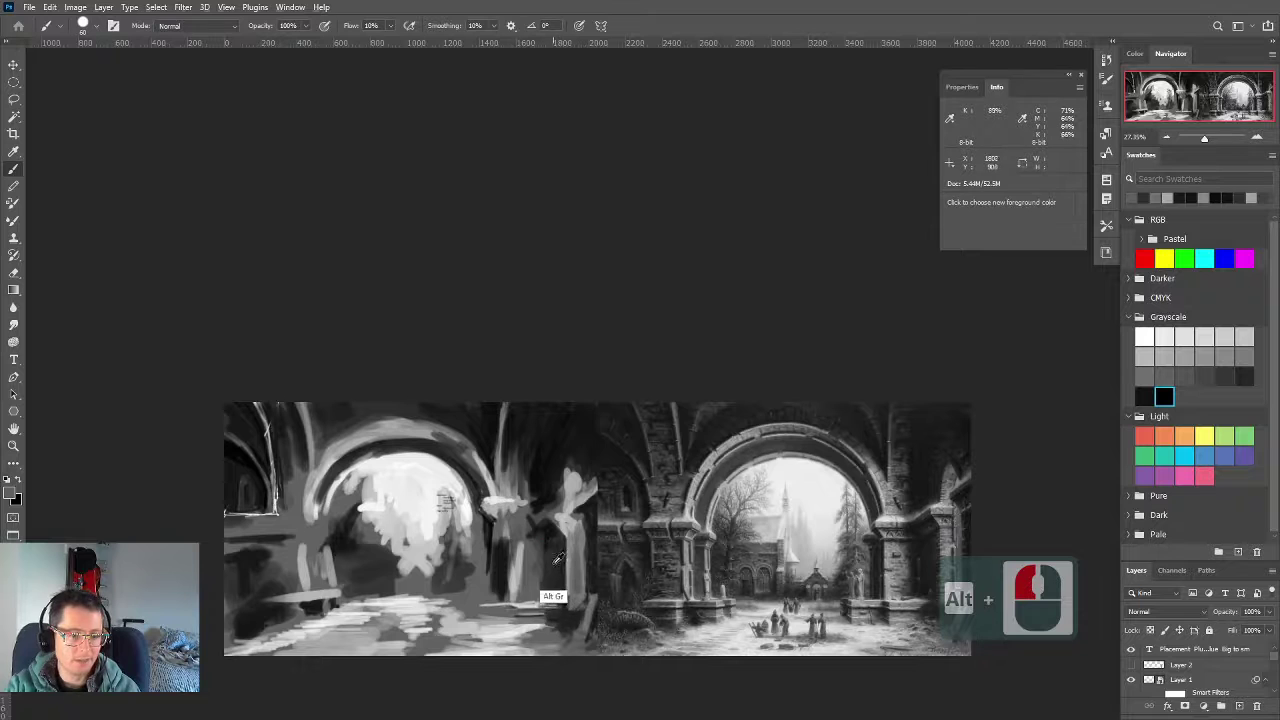
pyautogui.keyDown('alt'); pyautogui.rightClick(558, 571); pyautogui.keyUp('alt')
pyautogui.moveTo(554, 578)
pyautogui.mouseDown()
pyautogui.moveTo(551, 588)
pyautogui.moveTo(556, 572)
pyautogui.mouseUp()
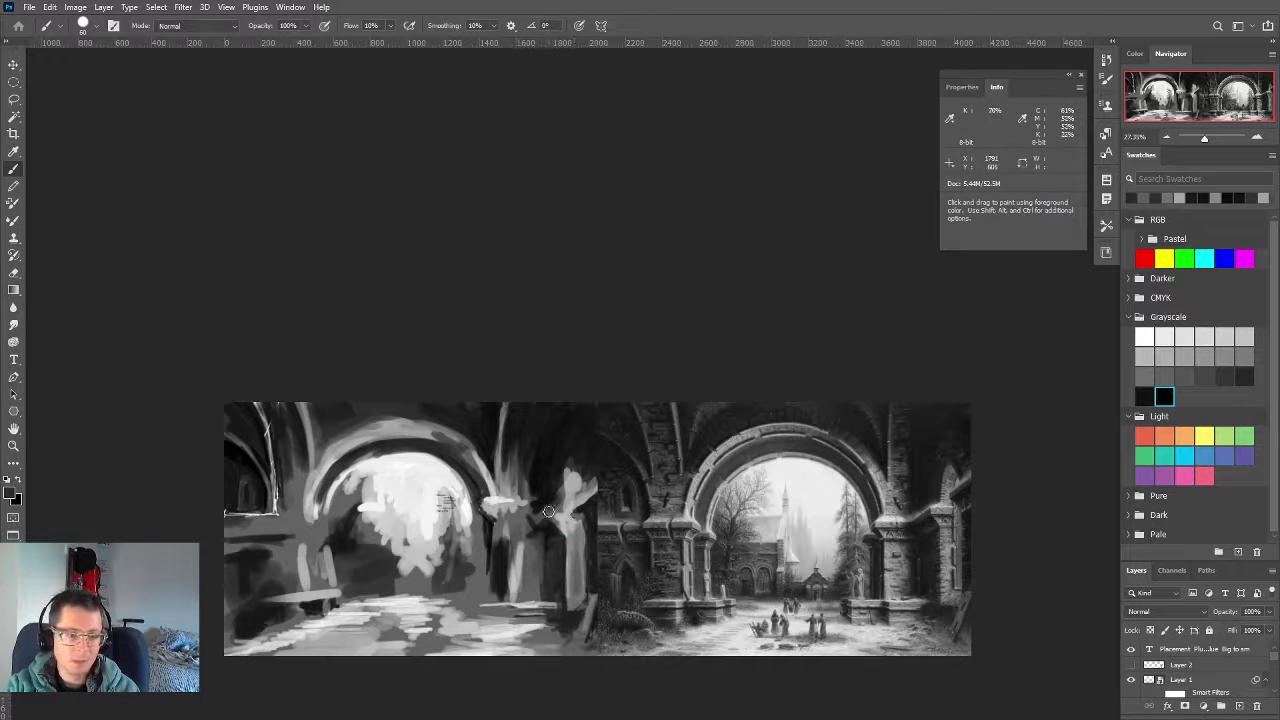
# Paint a near-black shadow line under the pedestal's cap with a sampled tone and a brush size of 20
pyautogui.keyDown('alt'); pyautogui.rightClick(546, 527); pyautogui.keyUp('alt')
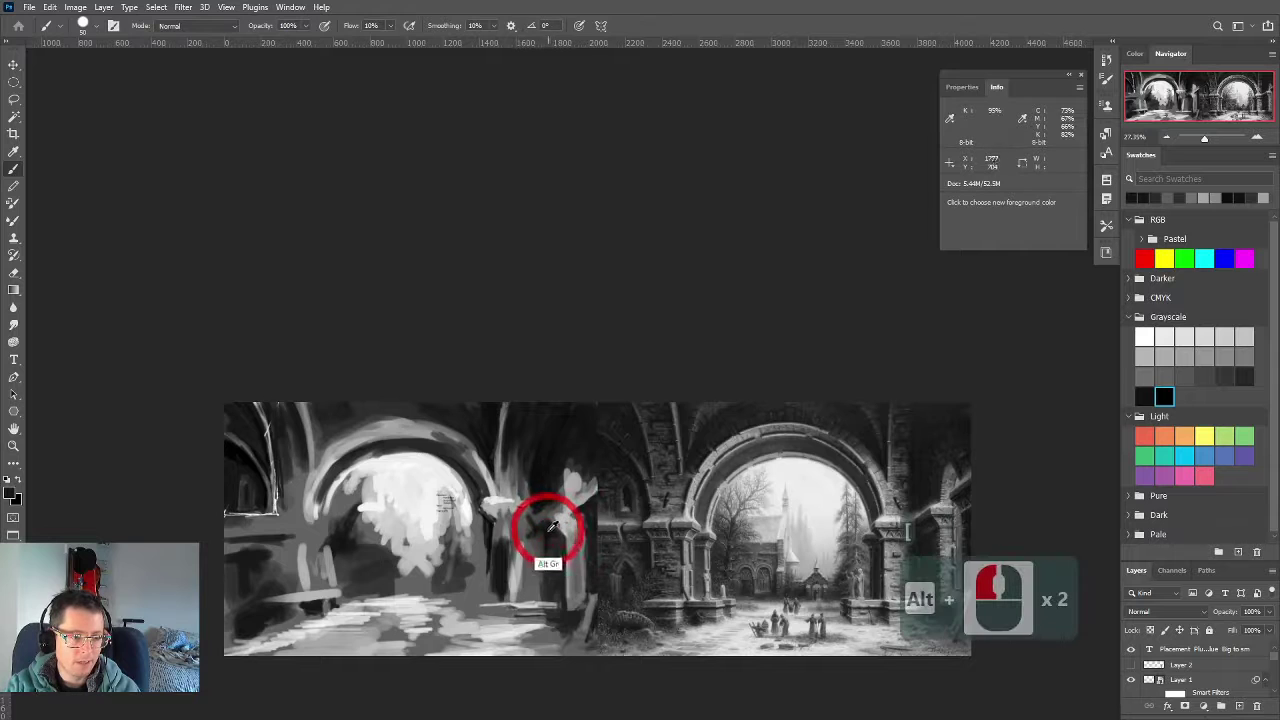
pyautogui.keyDown('alt'); pyautogui.rightClick(548, 527); pyautogui.keyUp('alt')
pyautogui.press('[')
pyautogui.press('[')
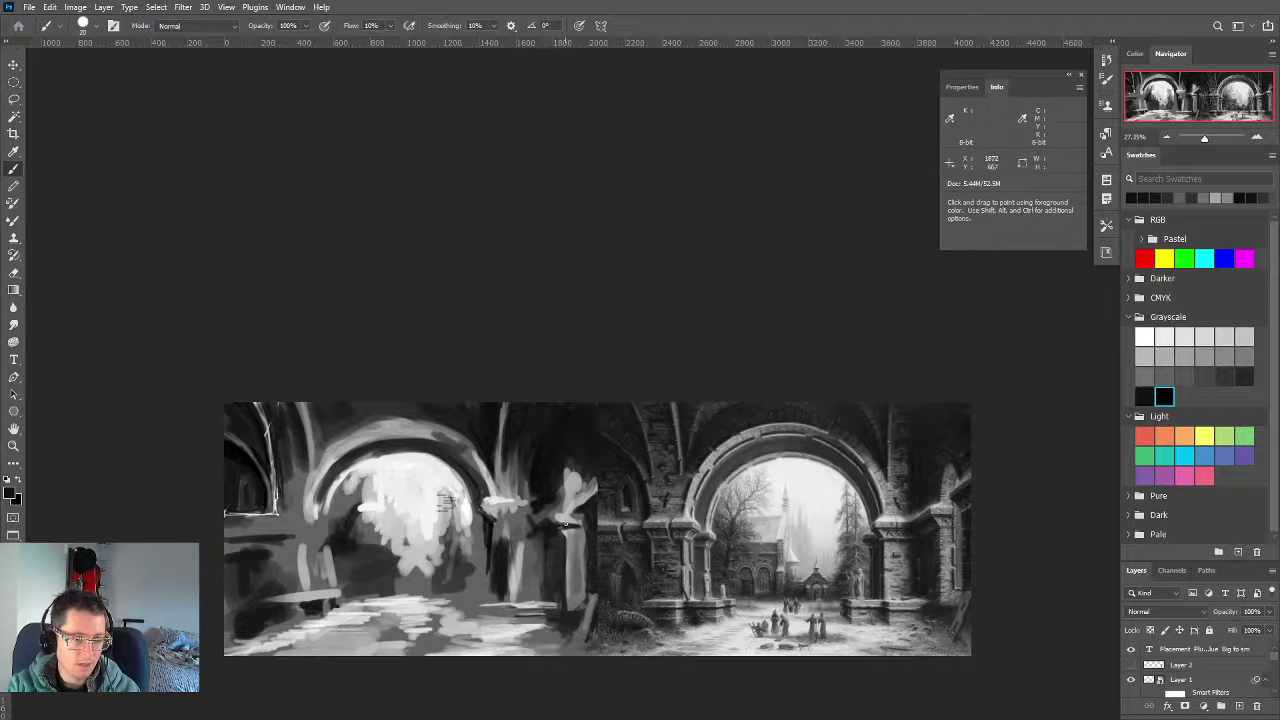
# Shape the pedestal's cap beneath the statue with sampled light and mid greys, enlarging the brush to 35
pyautogui.keyDown('alt'); pyautogui.click(557, 514); pyautogui.keyUp('alt')
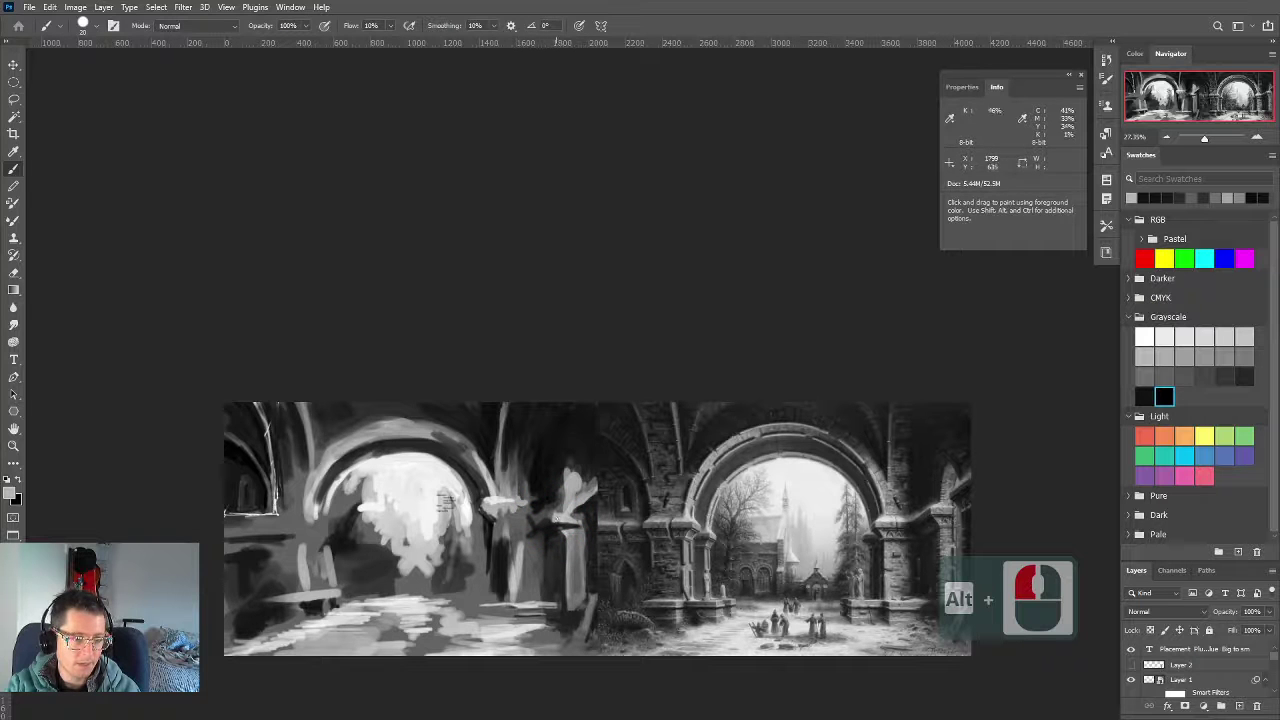
pyautogui.keyDown('alt'); pyautogui.click(557, 518); pyautogui.keyUp('alt')
pyautogui.keyDown('alt'); pyautogui.click(570, 515); pyautogui.keyUp('alt')
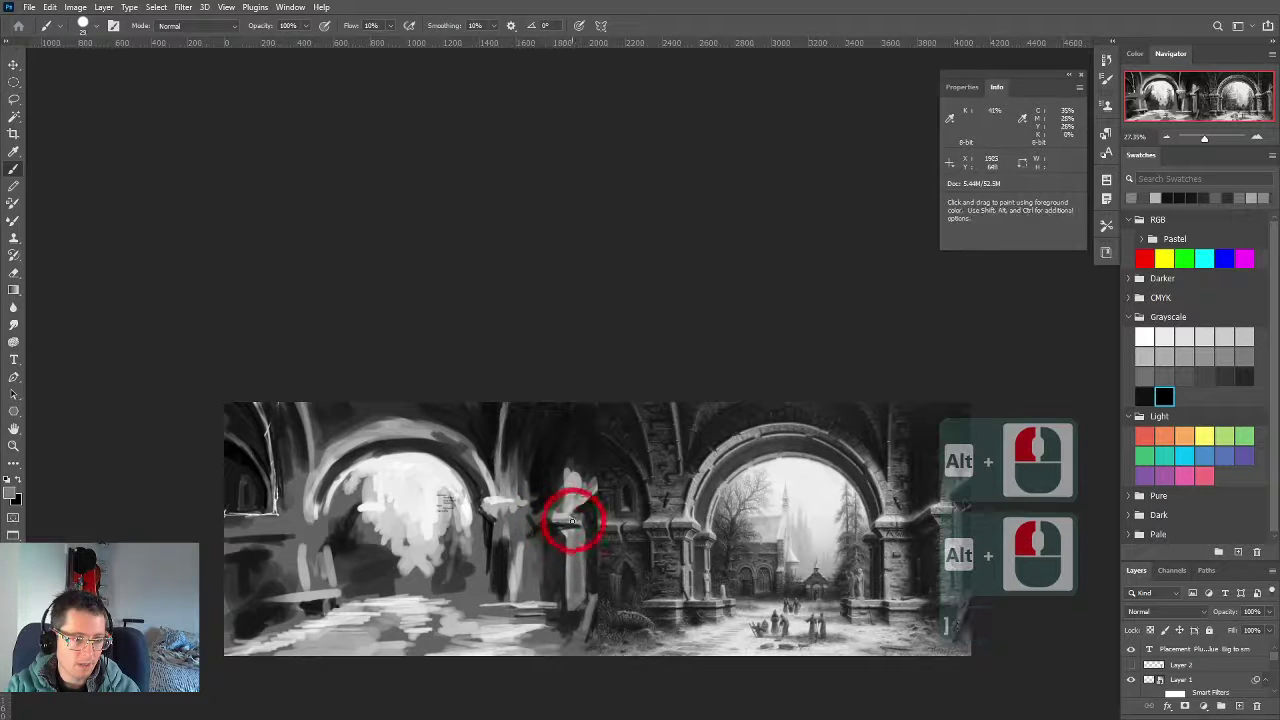
pyautogui.press(']')
pyautogui.press(']')
pyautogui.press(']')
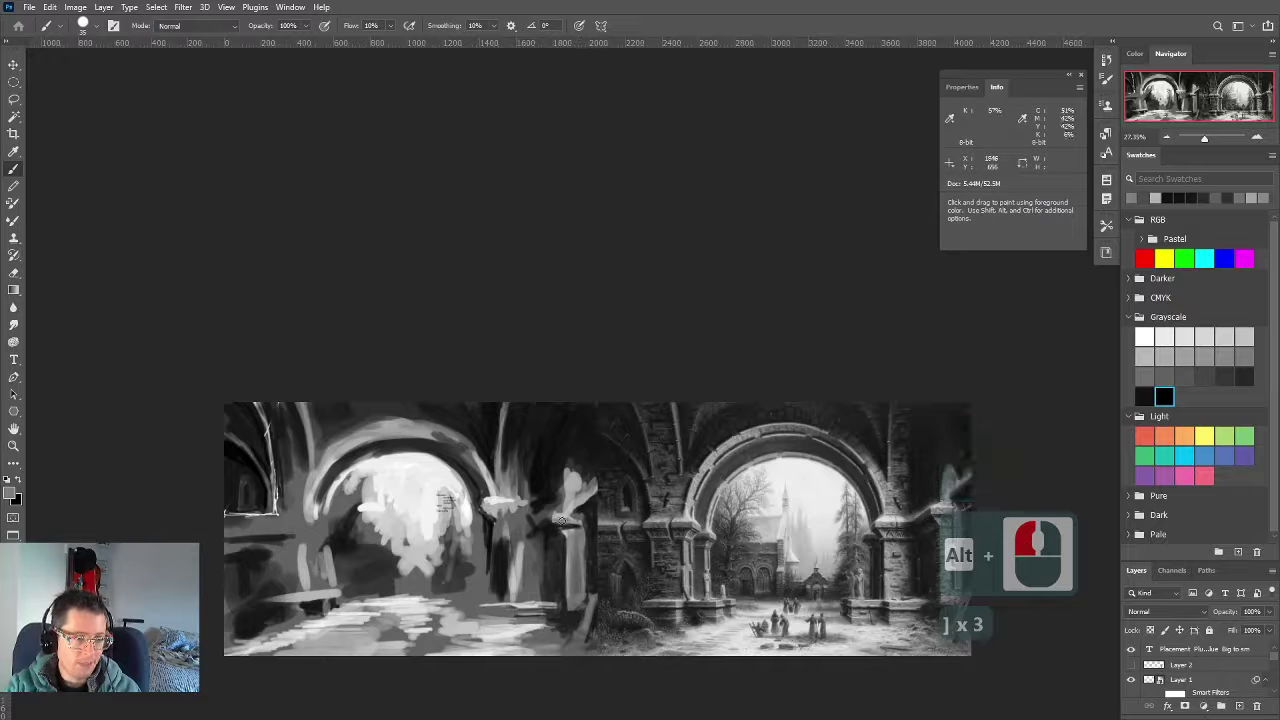
# Paint sampled dark greys into the gap between the arch column and the statue's pedestal
pyautogui.keyDown('alt'); pyautogui.click(536, 516); pyautogui.keyUp('alt')
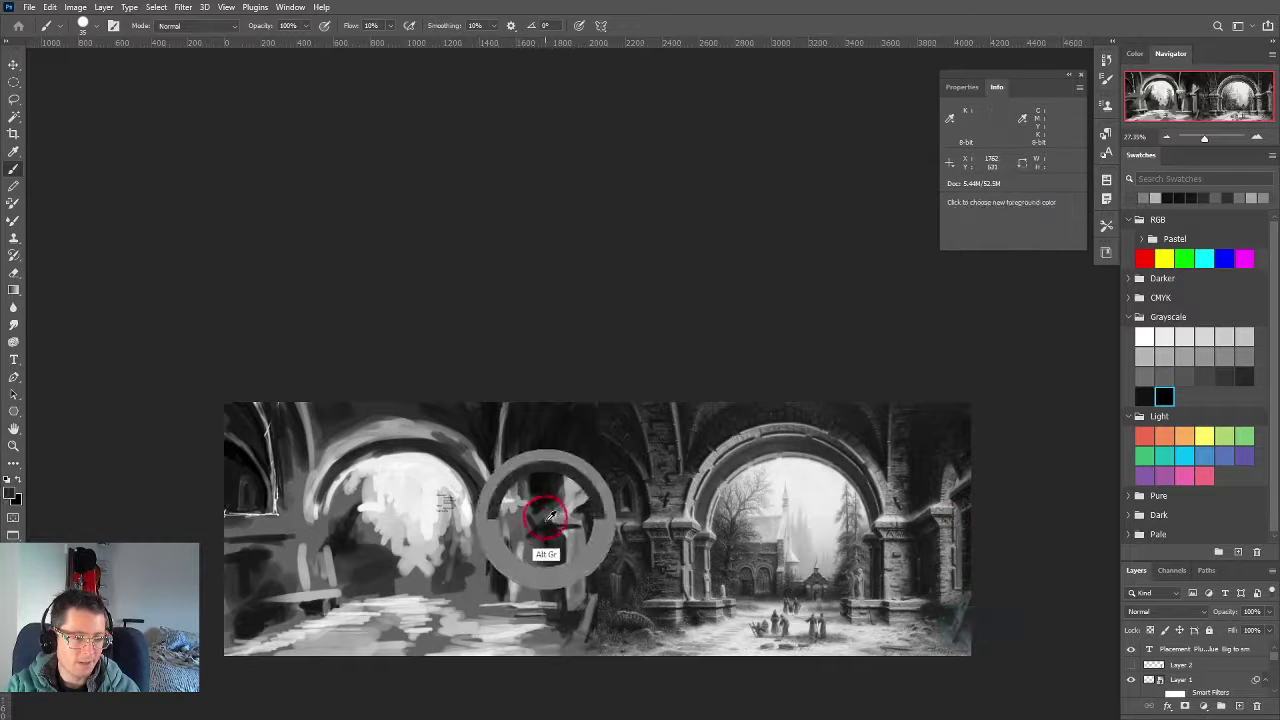
pyautogui.press('[')
pyautogui.moveTo(548, 518); pyautogui.dragTo(549, 521)
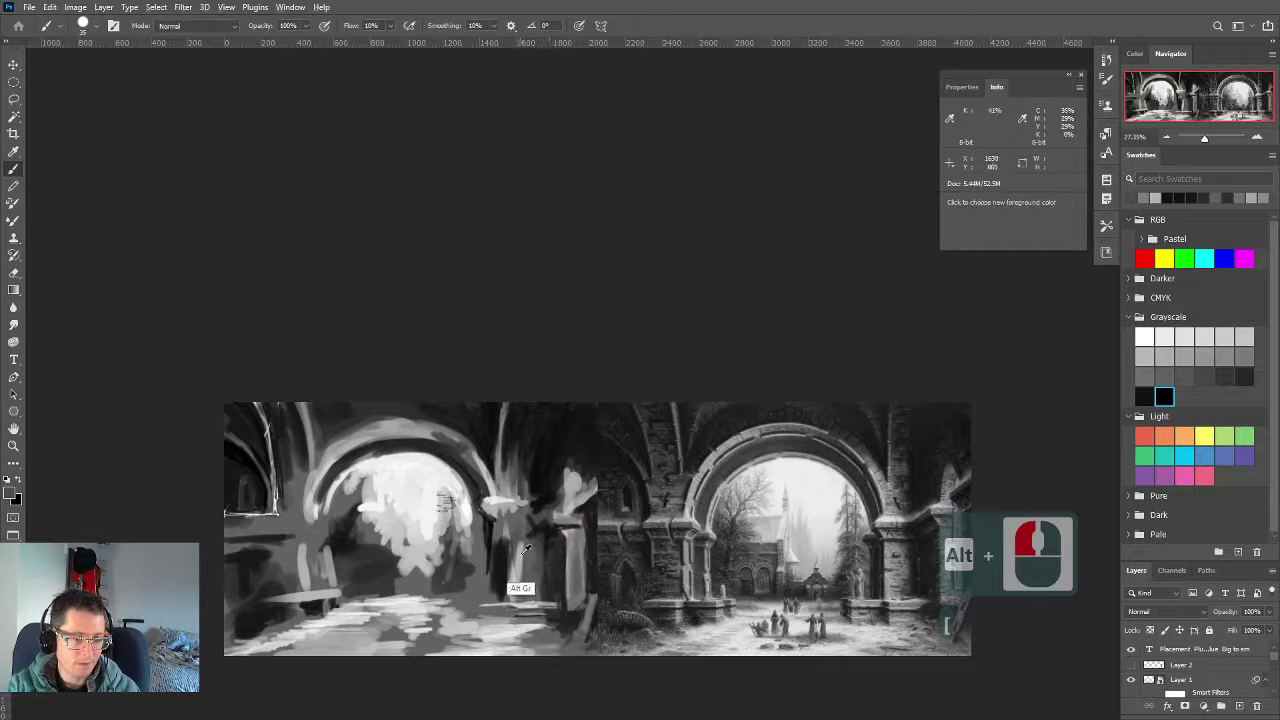
pyautogui.keyDown('alt'); pyautogui.click(545, 514); pyautogui.keyUp('alt')
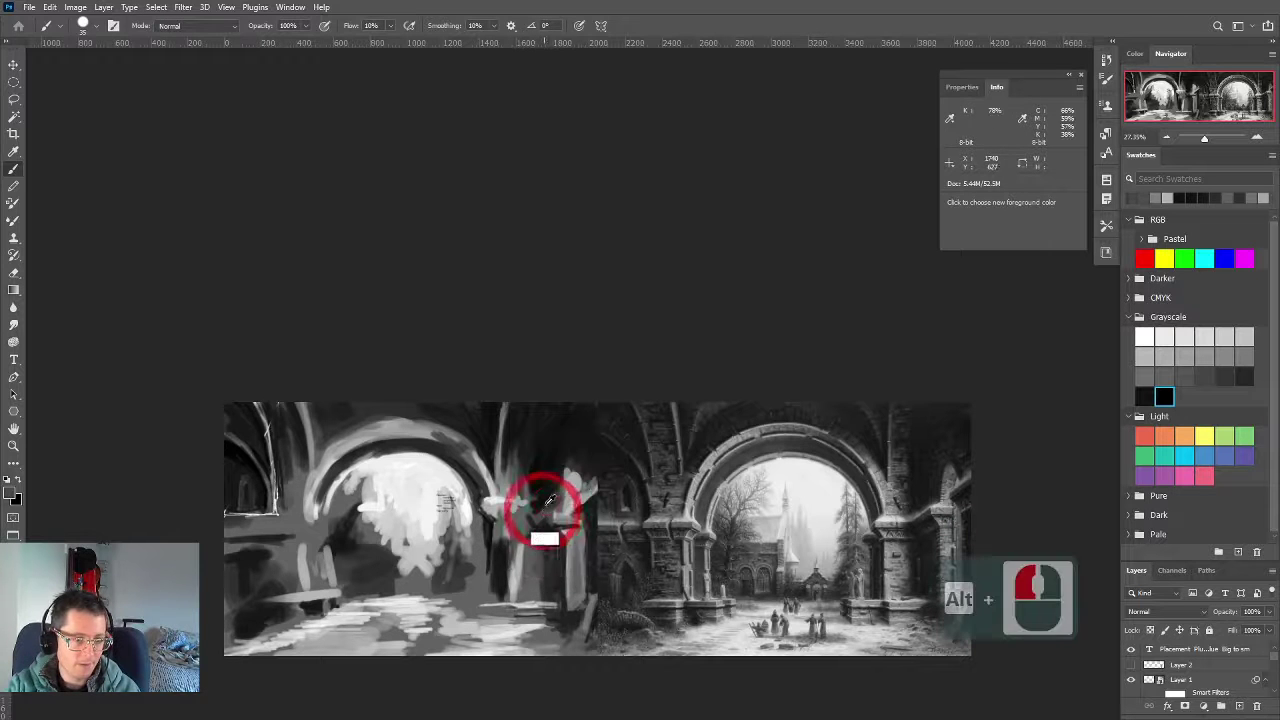
pyautogui.keyDown('alt'); pyautogui.click(545, 513); pyautogui.keyUp('alt')
pyautogui.moveTo(545, 512)
pyautogui.mouseDown()
pyautogui.moveTo(457, 525)
pyautogui.moveTo(428, 482)
pyautogui.moveTo(433, 502)
pyautogui.moveTo(500, 543)
pyautogui.moveTo(535, 515)
pyautogui.mouseUp()
# Sample a bright sky tone and add small highlights beside the pedestal's cap with a smaller brush
pyautogui.keyDown('alt'); pyautogui.click(469, 531); pyautogui.keyUp('alt')
pyautogui.keyDown('alt'); pyautogui.click(432, 499); pyautogui.keyUp('alt')
pyautogui.press('[')
pyautogui.press('[')
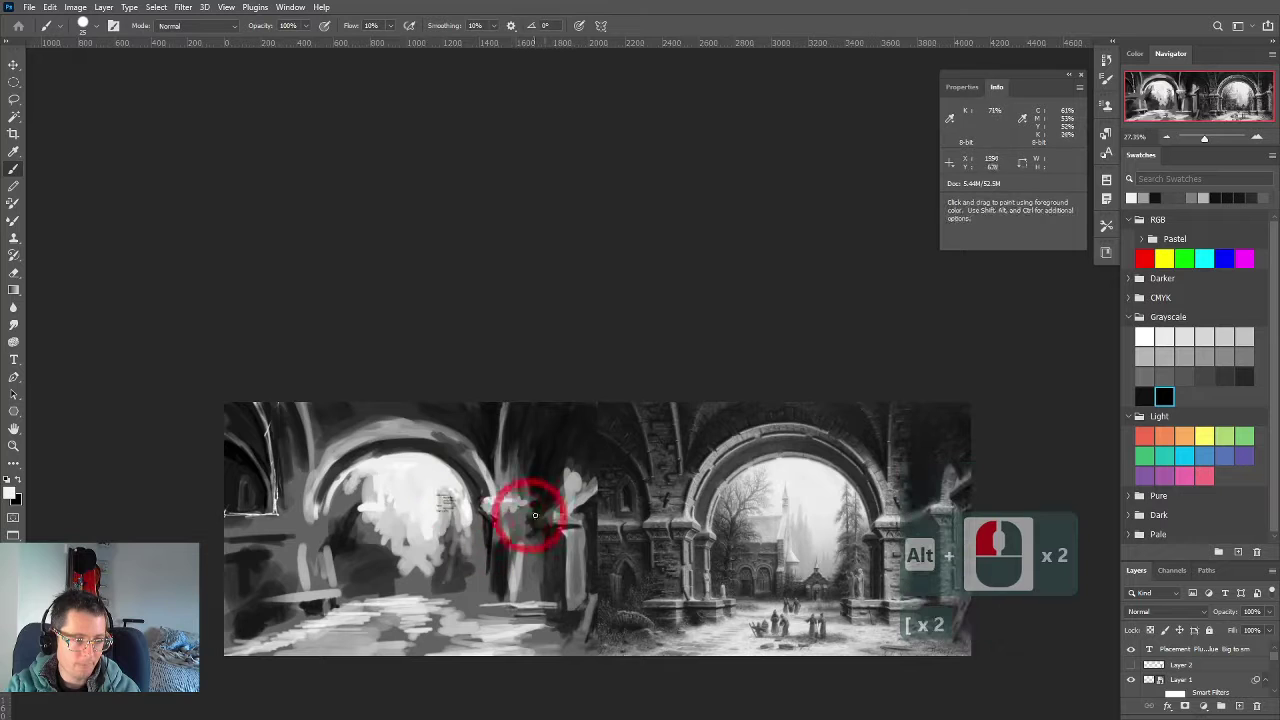
pyautogui.press('[')
pyautogui.press(']')
pyautogui.press(']')
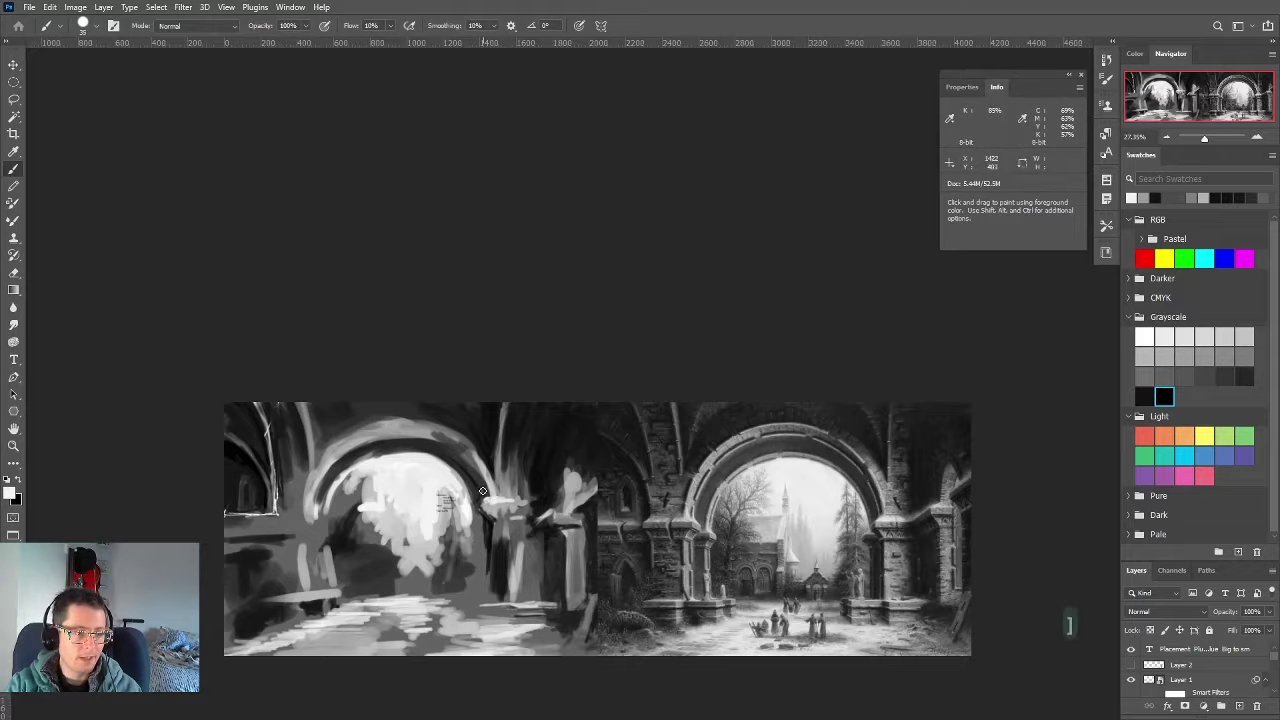
# Enlarge the brush to 45 and darken the arch's inner edge above the column capital with a sampled dark grey
pyautogui.press(']')
pyautogui.press(']')
pyautogui.keyDown('alt'); pyautogui.click(483, 493); pyautogui.keyUp('alt')
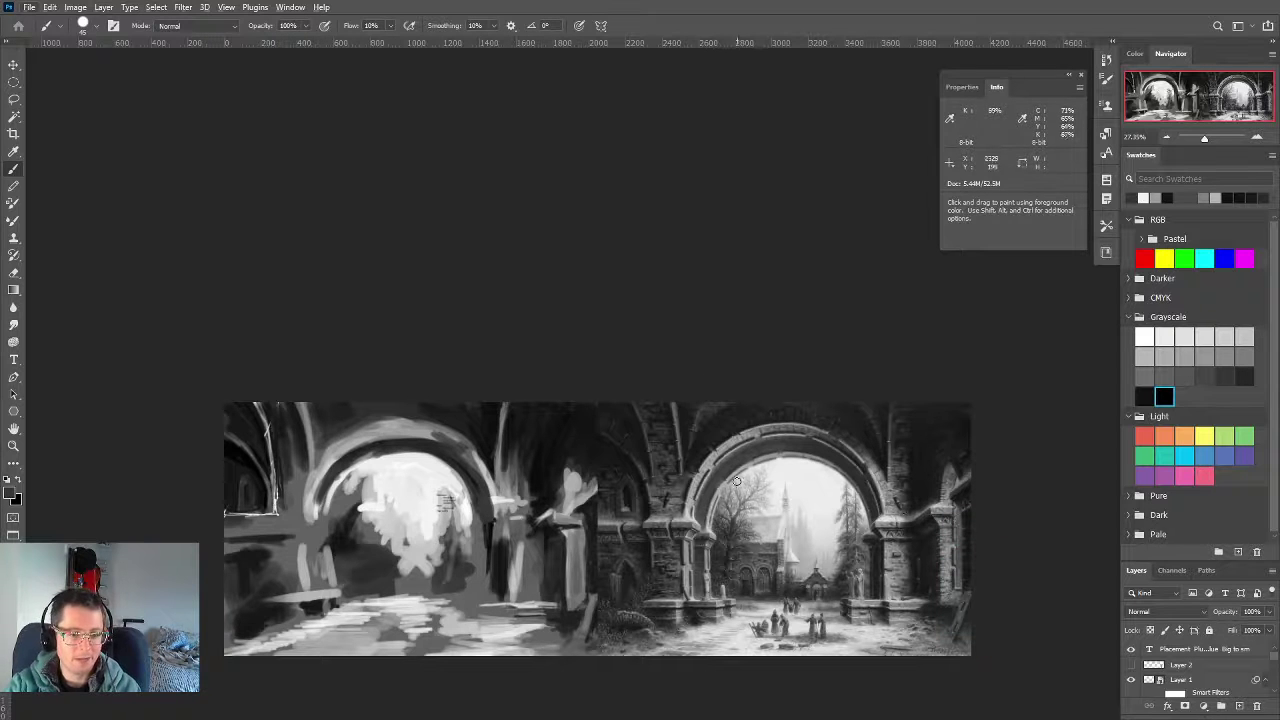
# Place a vertical guide just inside the reference half, and undo a trial horizontal guide at the capitals' height
pyautogui.moveTo(658, 46); pyautogui.dragTo(617, 270)
pyautogui.hotkey('ctrl', 'z')
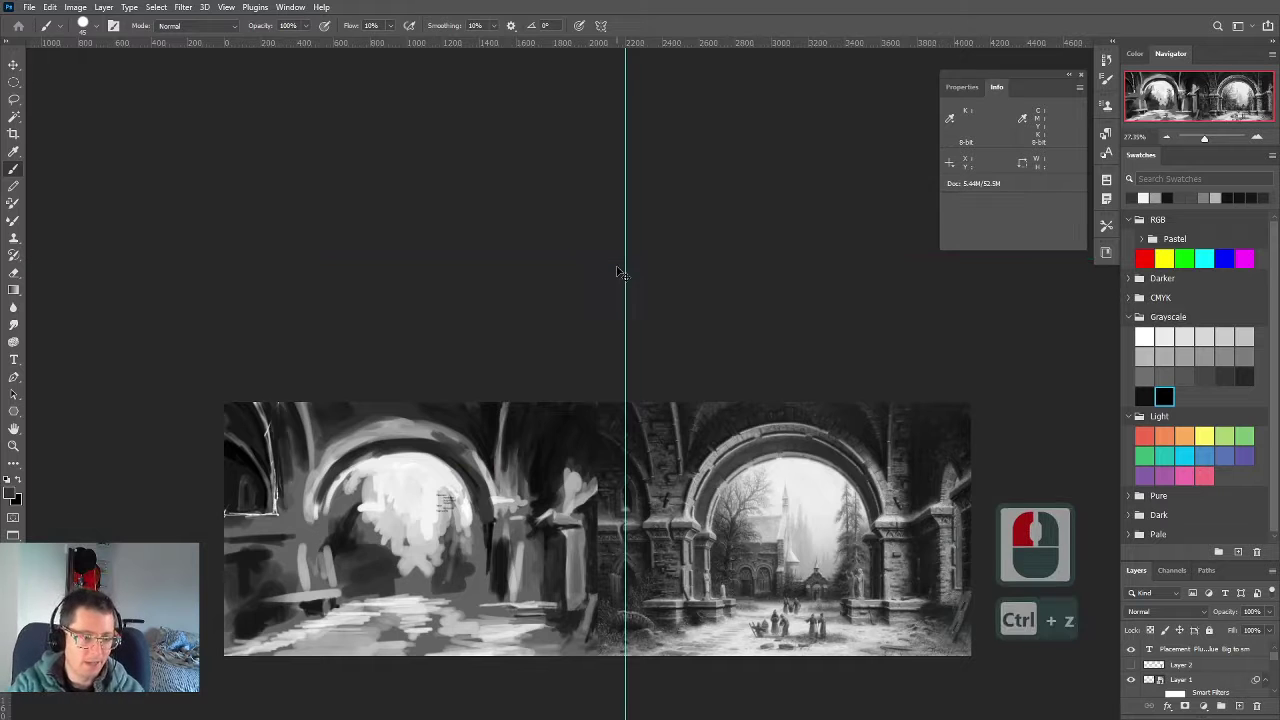
pyautogui.hotkey('ctrl', 'z')
pyautogui.moveTo(562, 45); pyautogui.dragTo(566, 518)
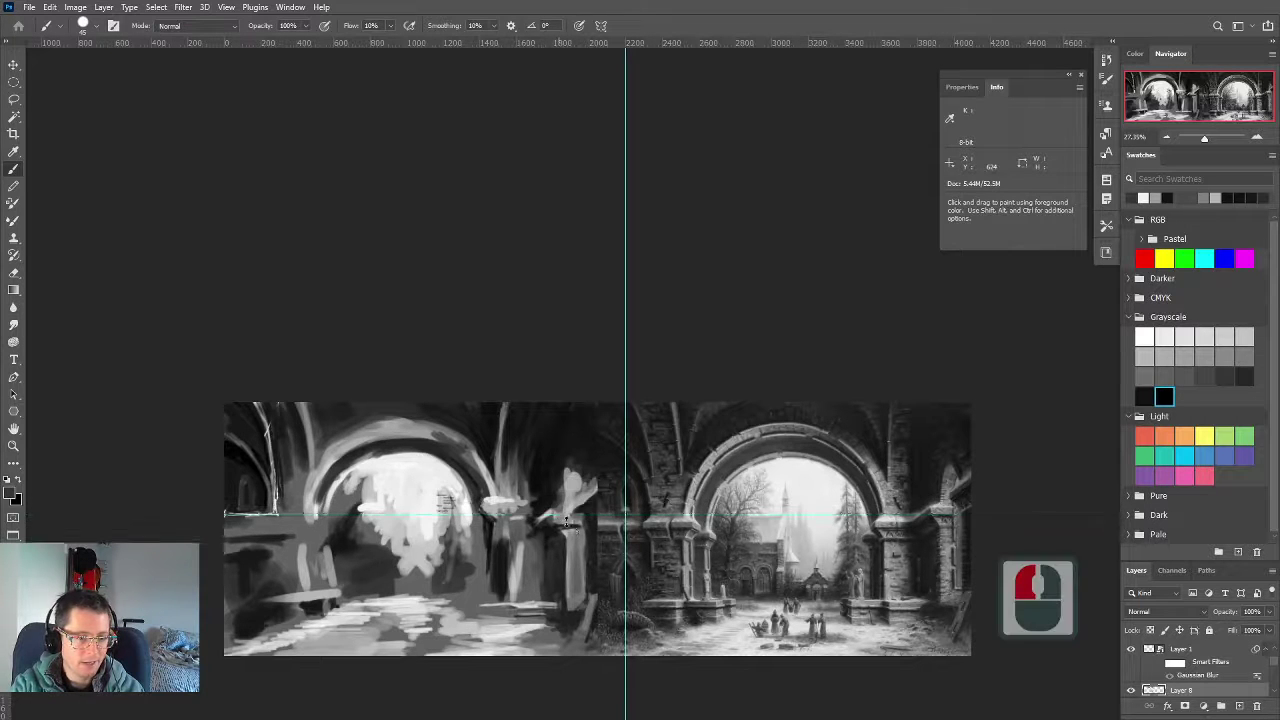
pyautogui.hotkey('ctrl', 'z')
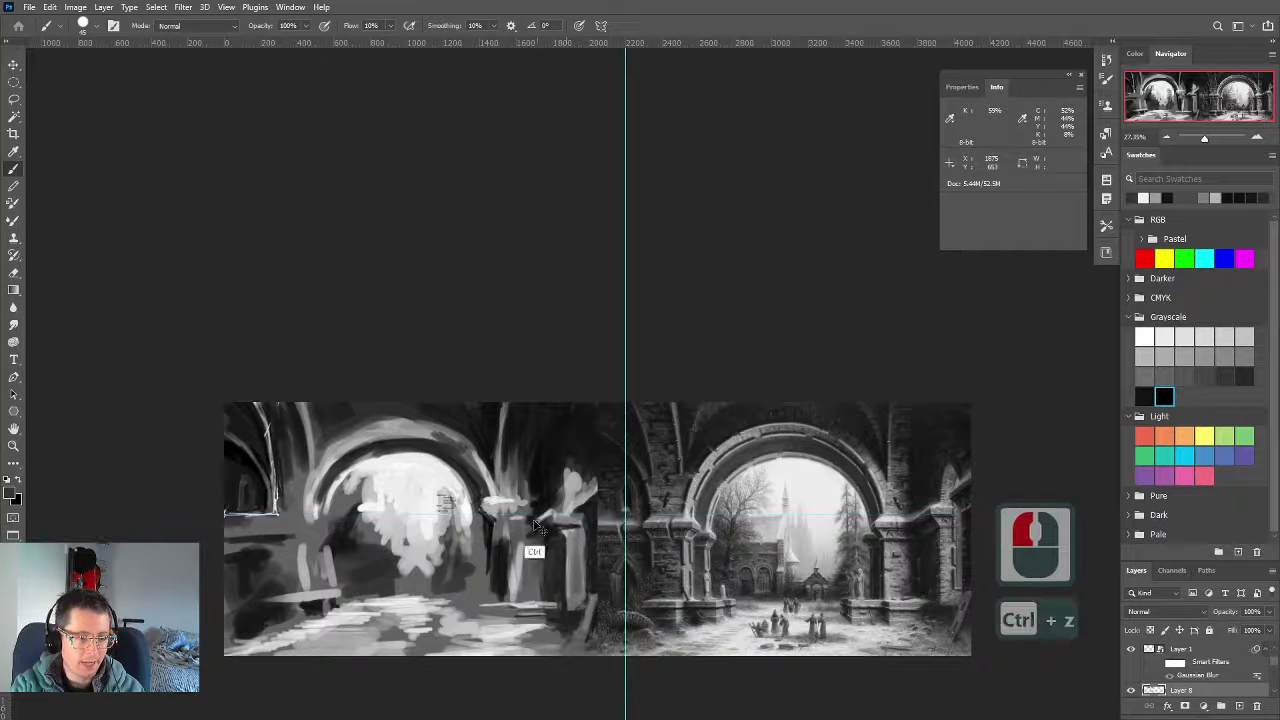
# Sample light greys and refine the highlights on the arch column's capital with a smaller brush
pyautogui.keyDown('alt'); pyautogui.click(484, 487); pyautogui.keyUp('alt')
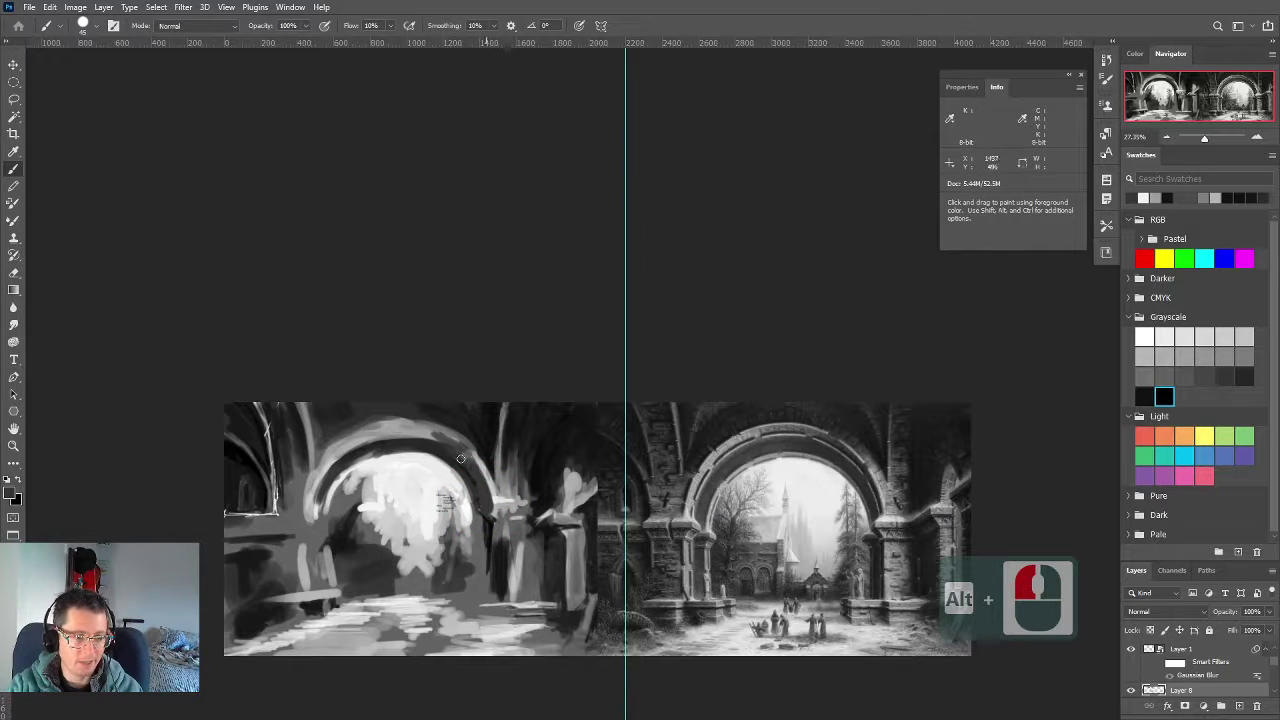
pyautogui.moveTo(515, 513)
pyautogui.mouseDown()
pyautogui.moveTo(535, 513)
pyautogui.moveTo(513, 517)
pyautogui.mouseUp()
pyautogui.press('[')
pyautogui.press('[')
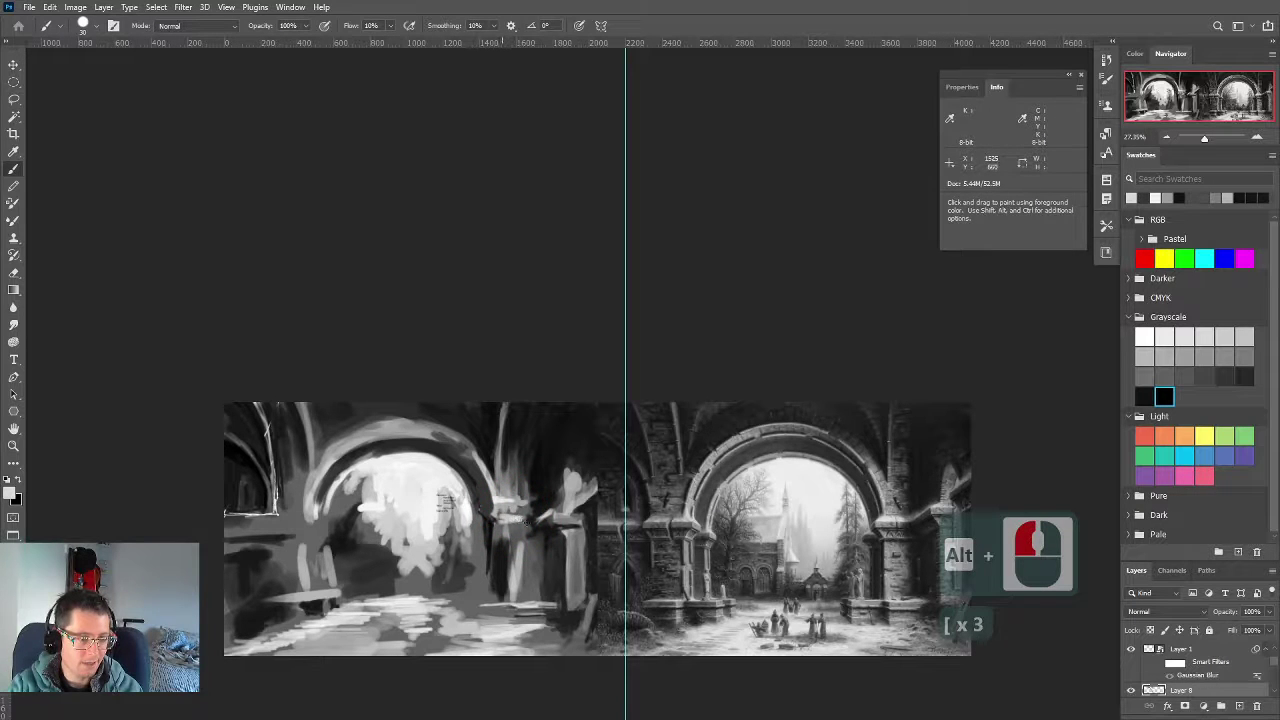
pyautogui.press(']')
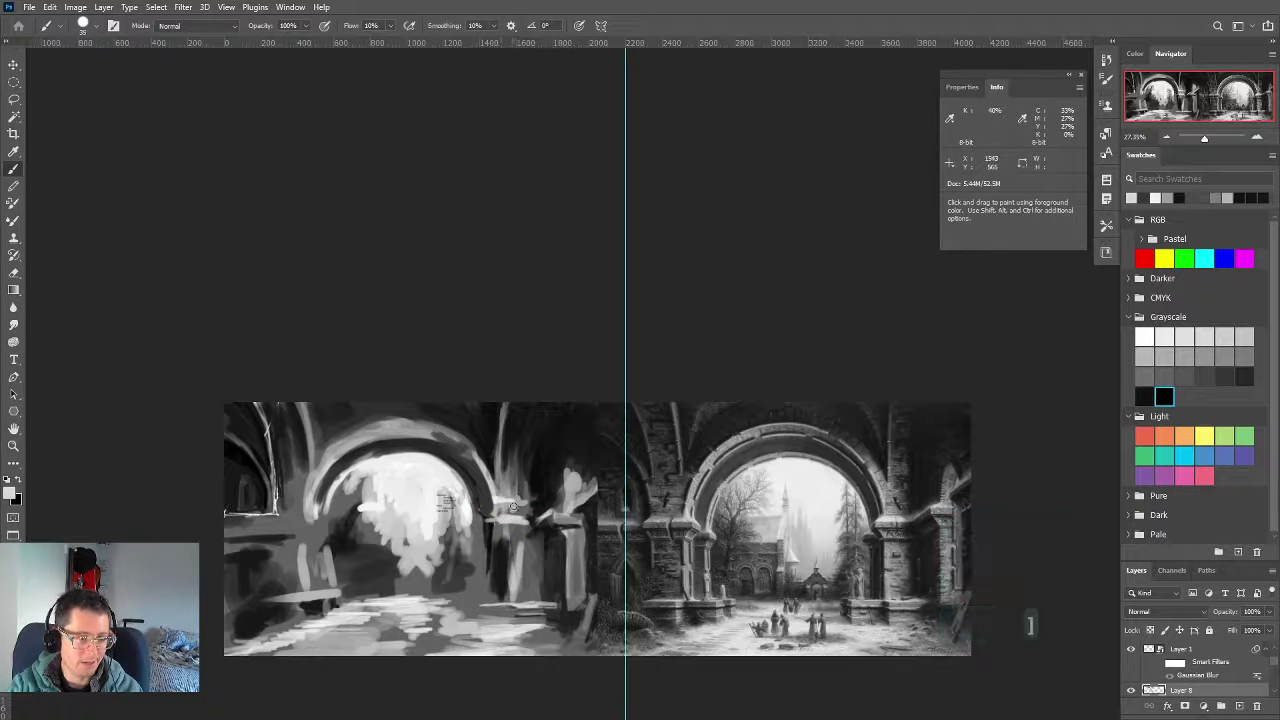
pyautogui.keyDown('alt'); pyautogui.click(518, 489); pyautogui.keyUp('alt')
pyautogui.moveTo(517, 493)
pyautogui.mouseDown()
pyautogui.moveTo(514, 503)
pyautogui.moveTo(522, 474)
pyautogui.moveTo(568, 489)
pyautogui.mouseUp()
# Enlarge the brush to 70 and paint sampled dark greys into the wall above the capital, between the column and the statue
pyautogui.press(']')
pyautogui.press(']')
pyautogui.press(']')
pyautogui.press(']')
pyautogui.press(']')
pyautogui.press(']')
pyautogui.press(']')
pyautogui.press(']')
pyautogui.keyDown('alt'); pyautogui.click(508, 511); pyautogui.keyUp('alt')
pyautogui.keyDown('alt'); pyautogui.click(549, 466); pyautogui.keyUp('alt')
pyautogui.moveTo(543, 434); pyautogui.dragTo(538, 436)
pyautogui.press(']')
pyautogui.press(']')
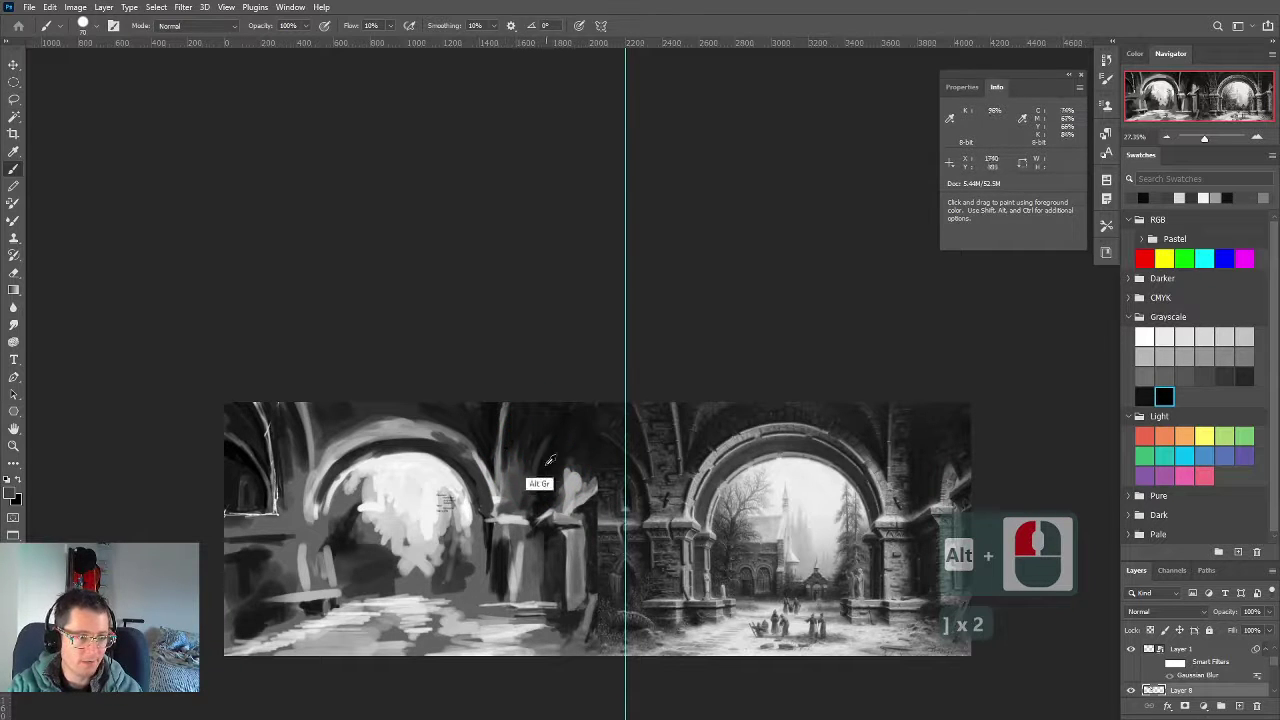
# Sample a light grey and repaint the body of the statue on the pedestal
pyautogui.keyDown('alt'); pyautogui.click(511, 512); pyautogui.keyUp('alt')
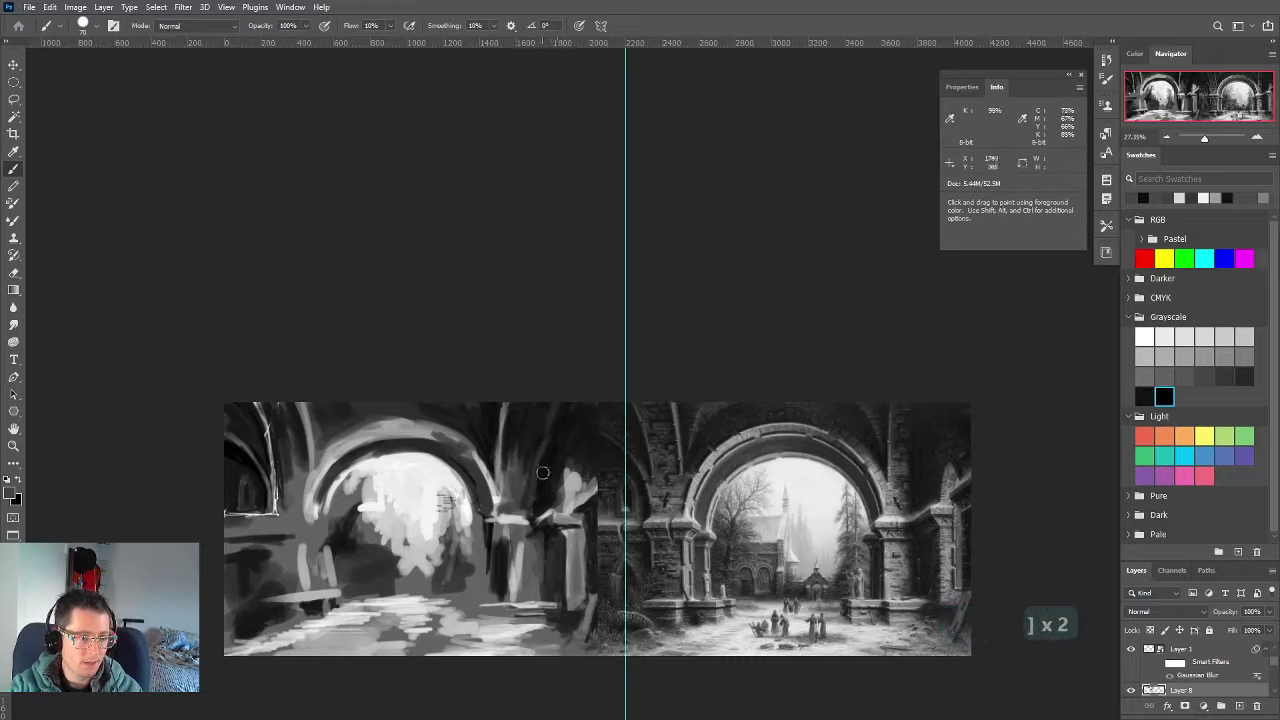
pyautogui.press('alt')
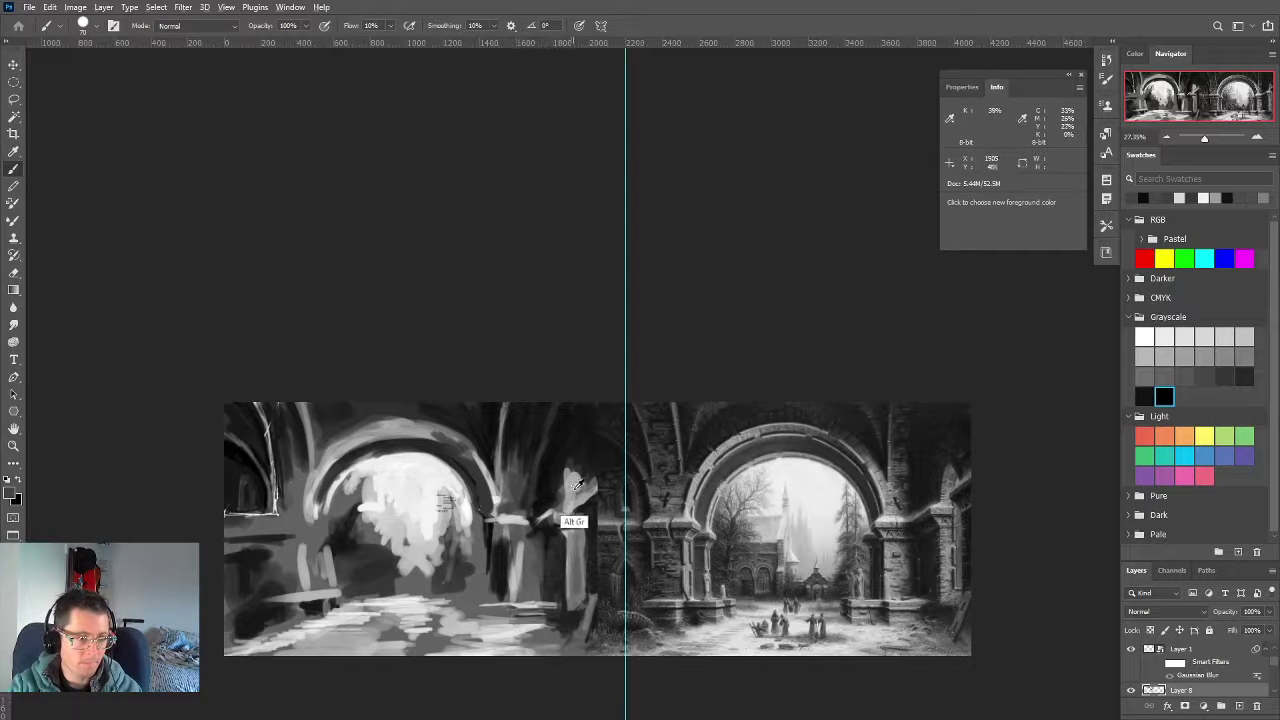
pyautogui.moveTo(558, 512); pyautogui.dragTo(568, 492)
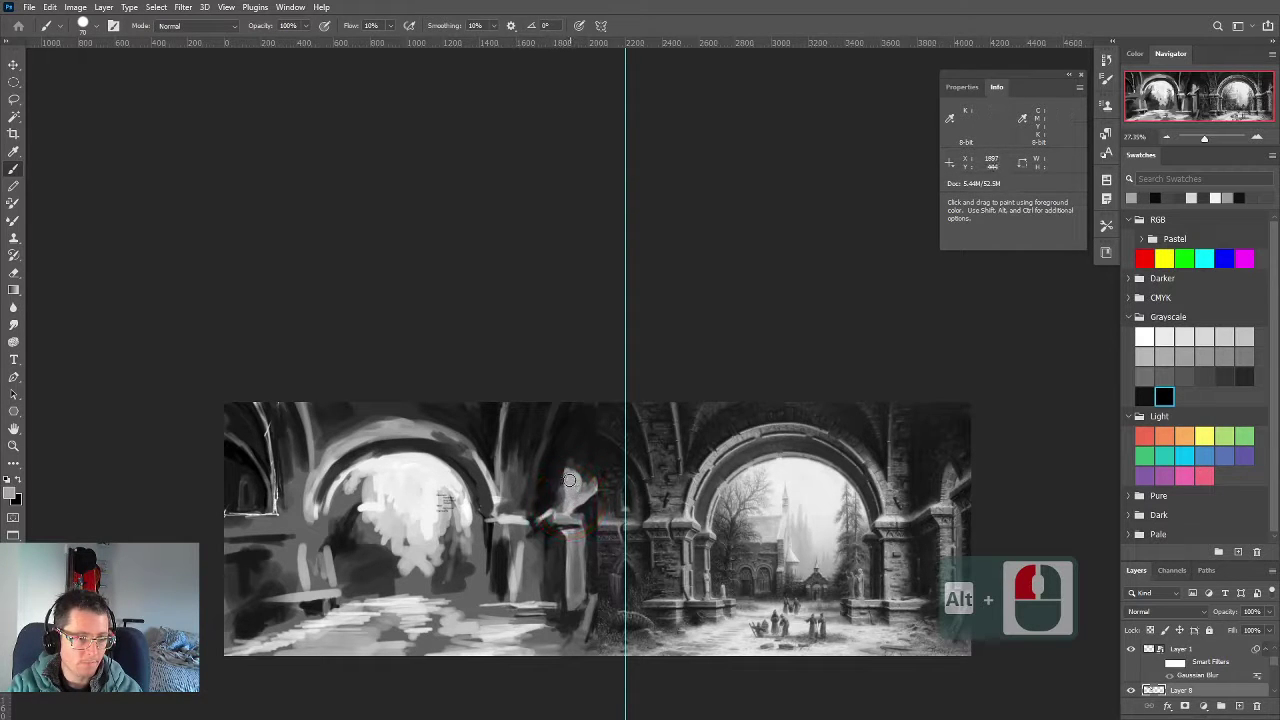
pyautogui.moveTo(583, 449)
pyautogui.mouseDown()
pyautogui.moveTo(557, 457)
pyautogui.moveTo(569, 449)
pyautogui.moveTo(557, 493)
pyautogui.moveTo(587, 474)
pyautogui.moveTo(590, 486)
pyautogui.moveTo(526, 583)
pyautogui.moveTo(492, 577)
pyautogui.moveTo(389, 497)
pyautogui.mouseUp()
# Reduce the brush size and shade the pedestal's shaft in greys, darkening its outer edge
pyautogui.press('[')
pyautogui.press('[')
pyautogui.press('[')
pyautogui.press('[')
pyautogui.press('[')
pyautogui.press(']')
pyautogui.moveTo(442, 534); pyautogui.dragTo(423, 531)
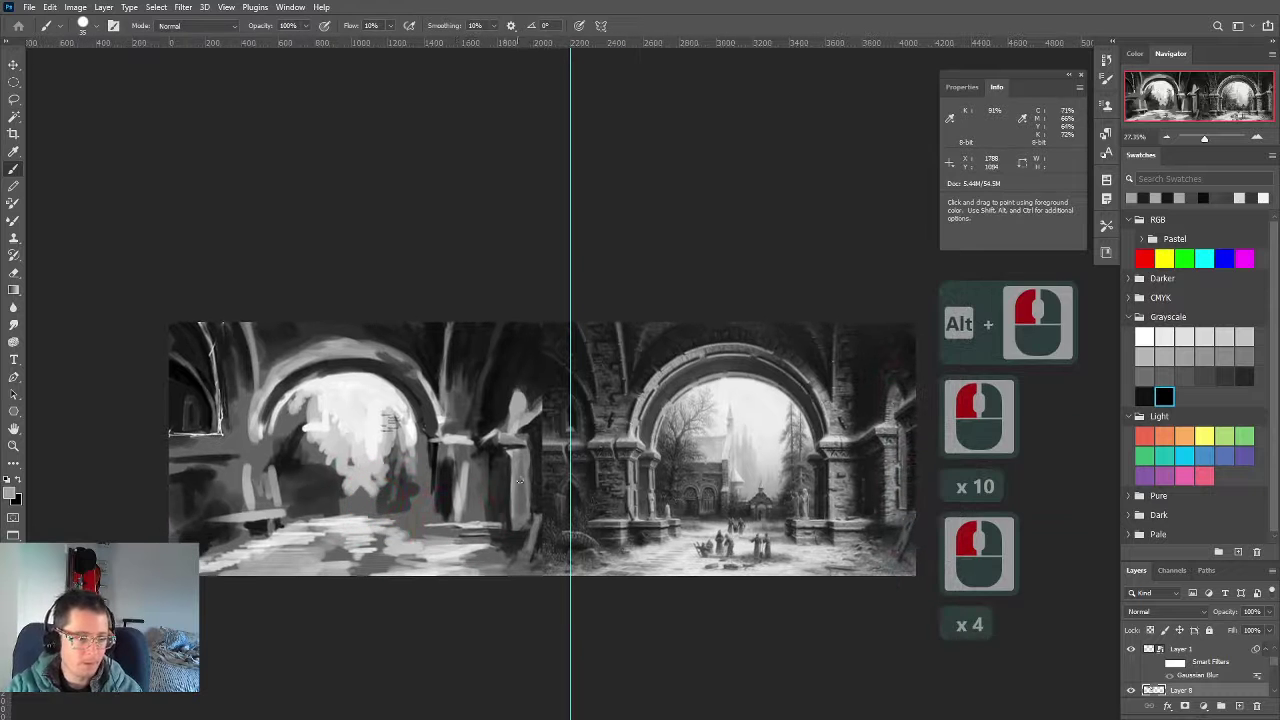
pyautogui.moveTo(498, 486); pyautogui.dragTo(540, 451)
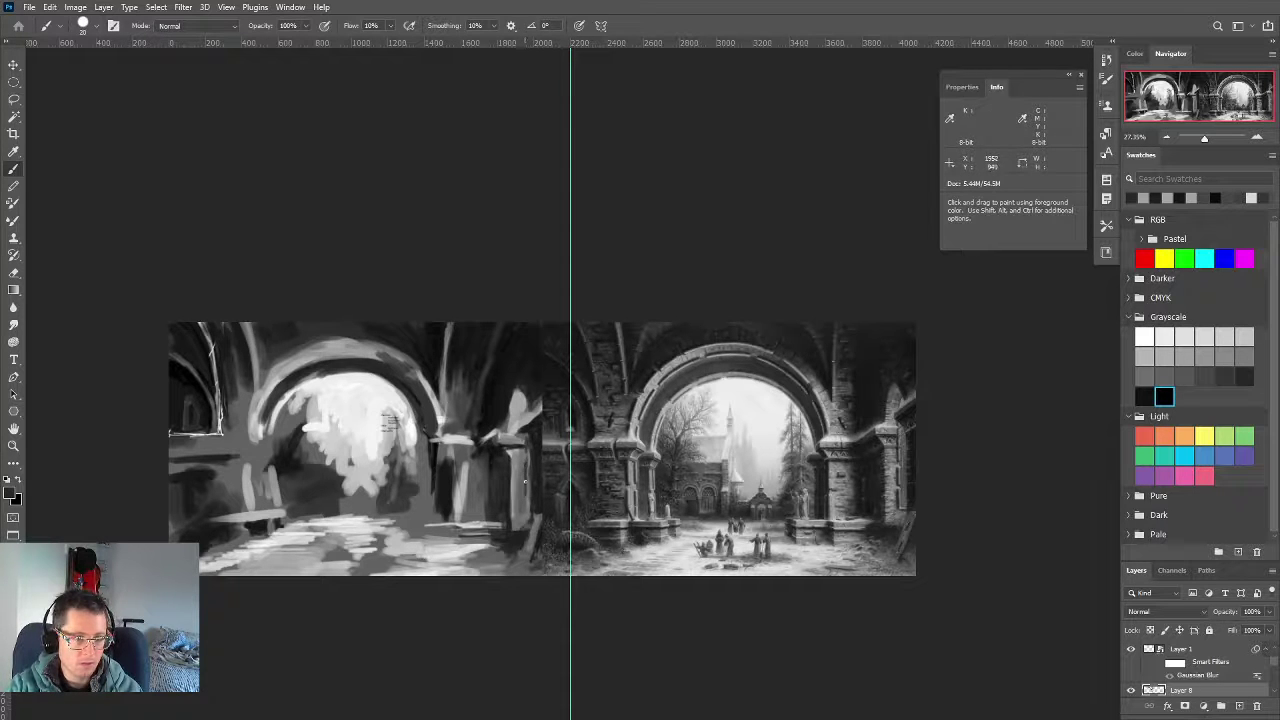
# Sample a bright tone and add small highlights along the outer edge of the pedestal's shaft with a fine brush
pyautogui.keyDown('alt'); pyautogui.click(520, 500); pyautogui.keyUp('alt')
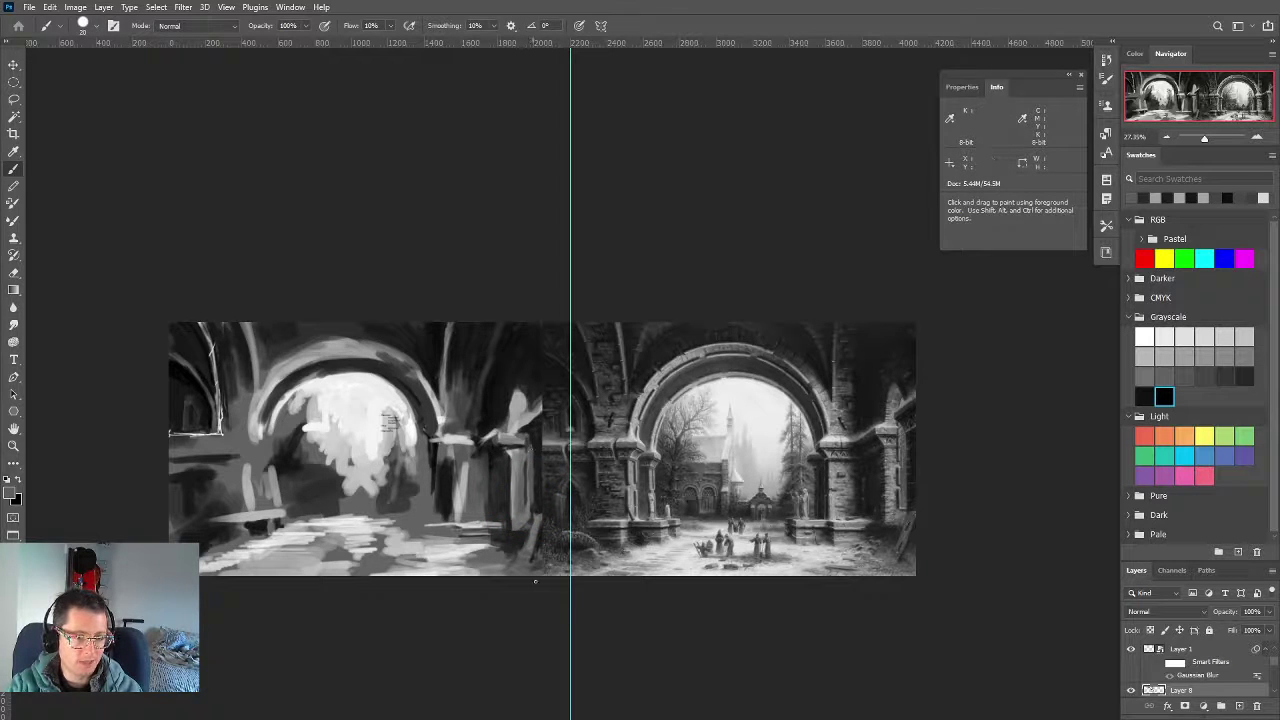
pyautogui.keyDown('alt'); pyautogui.moveTo(357, 400); pyautogui.dragTo(548, 535); pyautogui.keyUp('alt')
pyautogui.keyDown('alt'); pyautogui.click(528, 515); pyautogui.keyUp('alt')
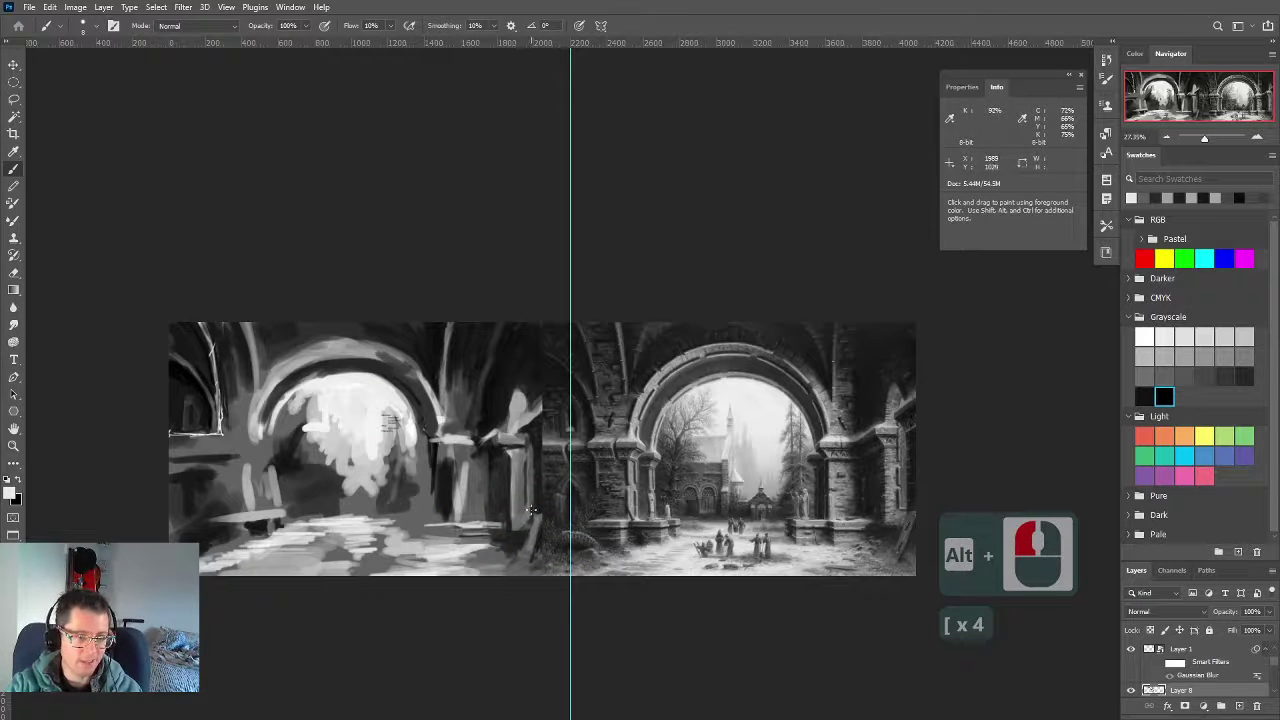
pyautogui.press(']')
pyautogui.press(']')
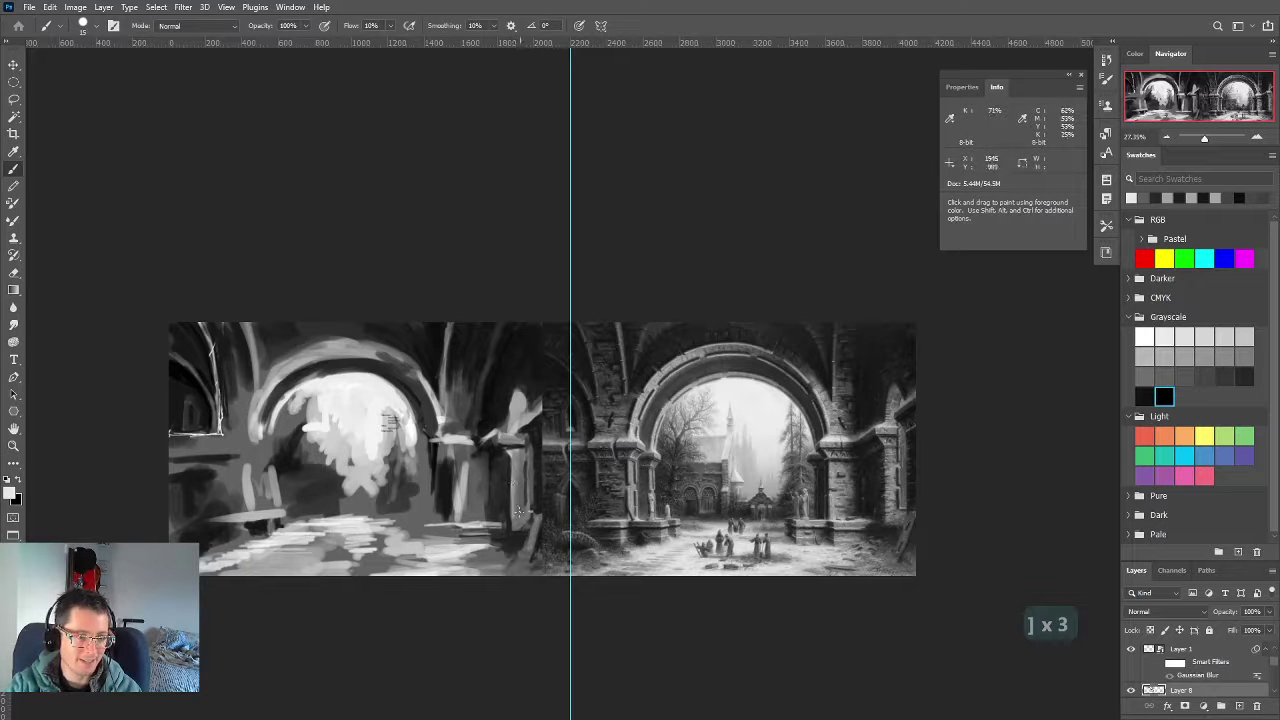
pyautogui.press(']')
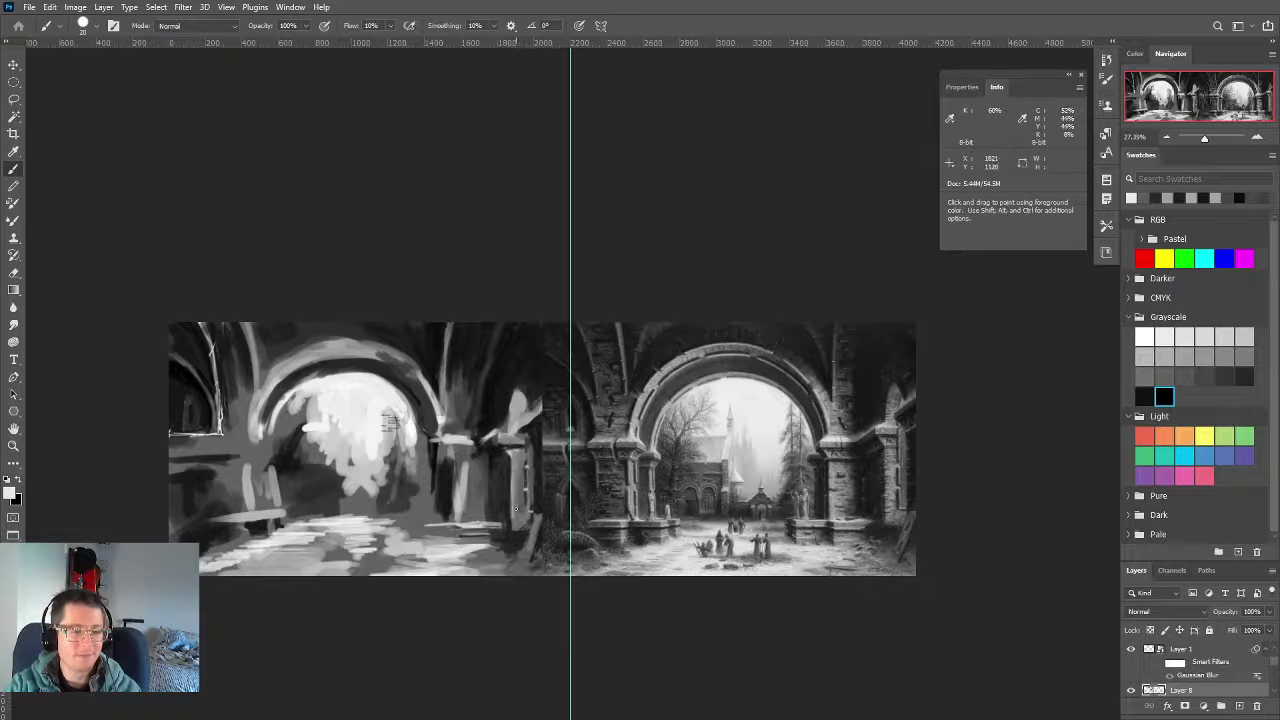
pyautogui.press('[')
pyautogui.press('[')
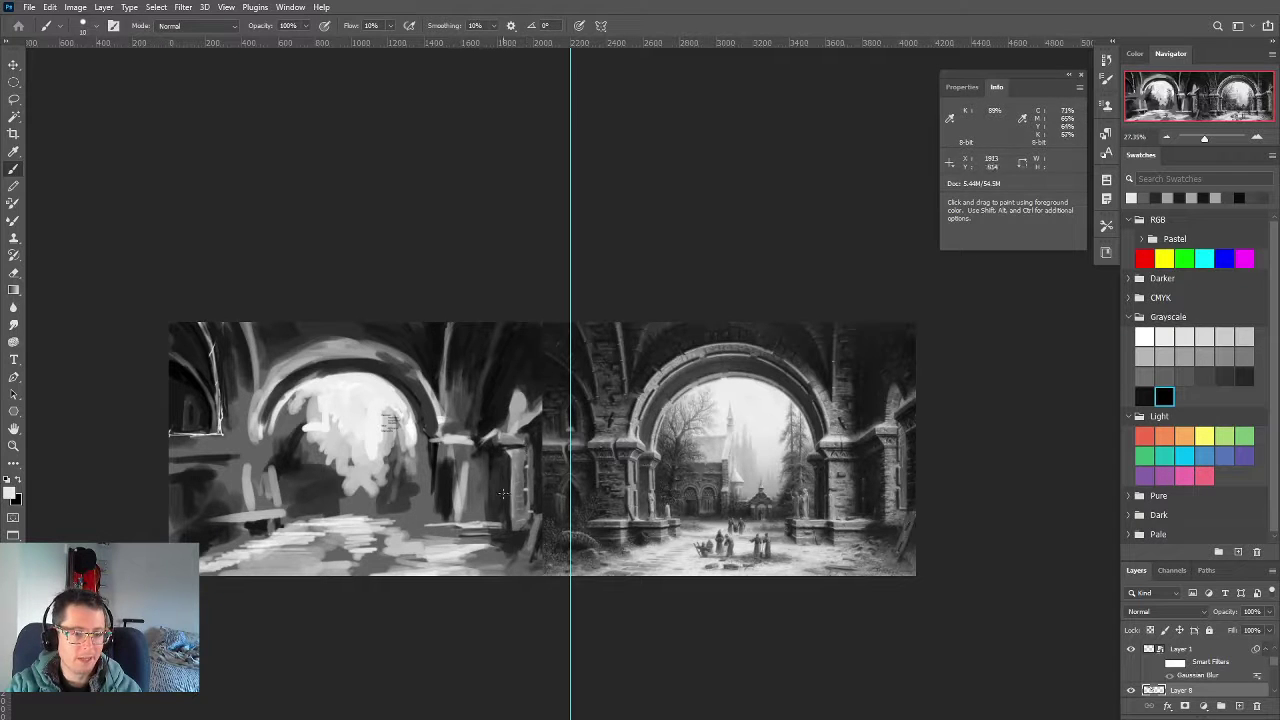
# Rework the area beneath the pedestal's cap with dark and mid greys sampled from around it
pyautogui.keyDown('alt'); pyautogui.click(492, 455); pyautogui.keyUp('alt')
pyautogui.keyDown('alt'); pyautogui.click(493, 450); pyautogui.keyUp('alt')
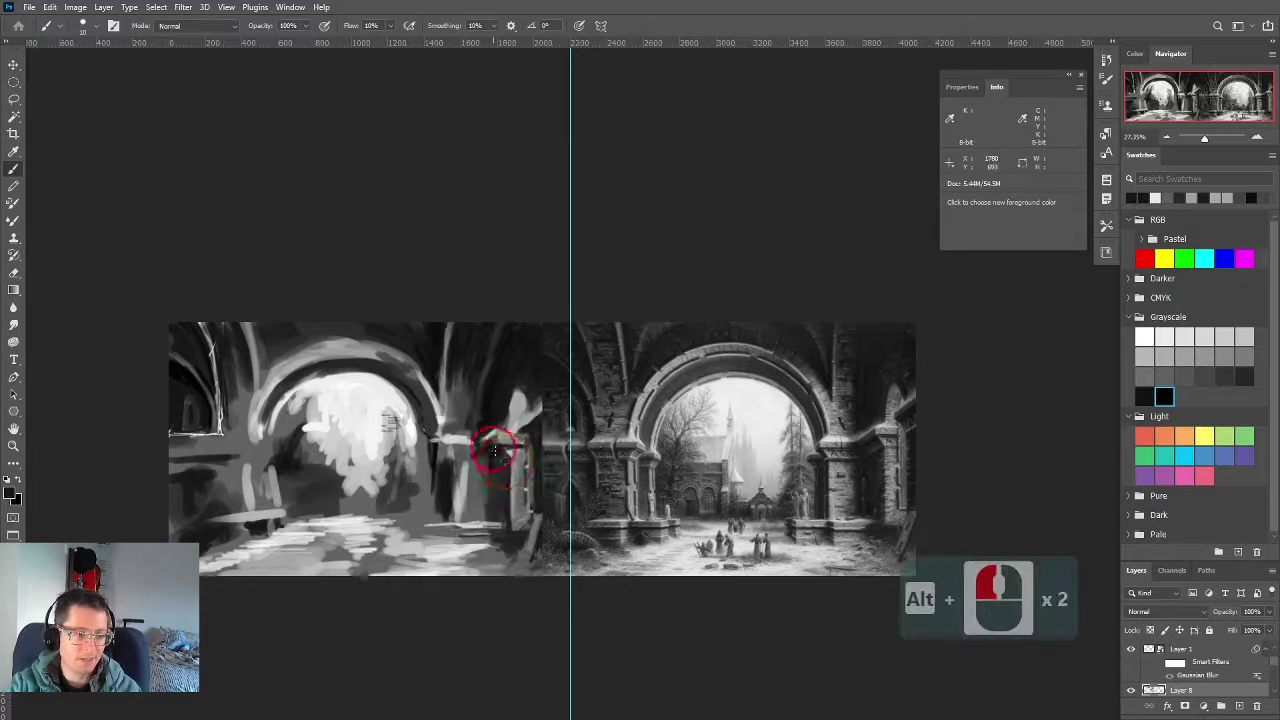
pyautogui.keyDown('alt'); pyautogui.click(518, 450); pyautogui.keyUp('alt')
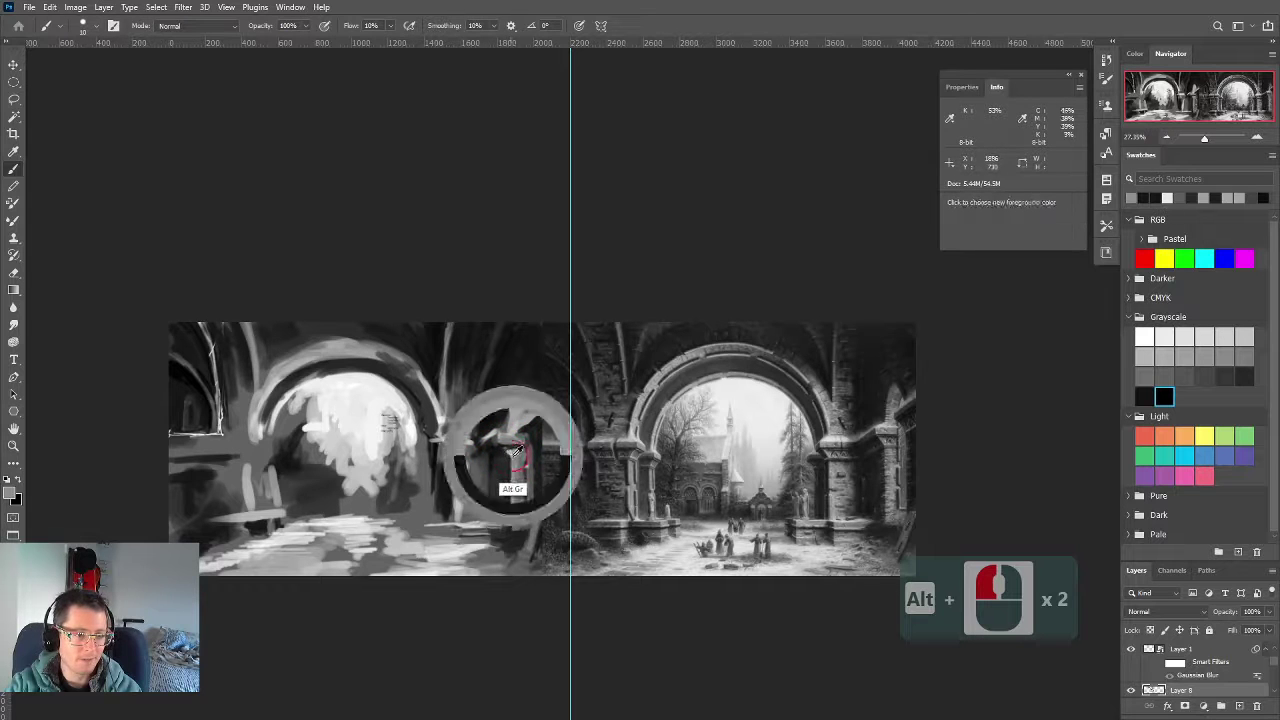
pyautogui.keyDown('alt'); pyautogui.click(510, 450); pyautogui.keyUp('alt')
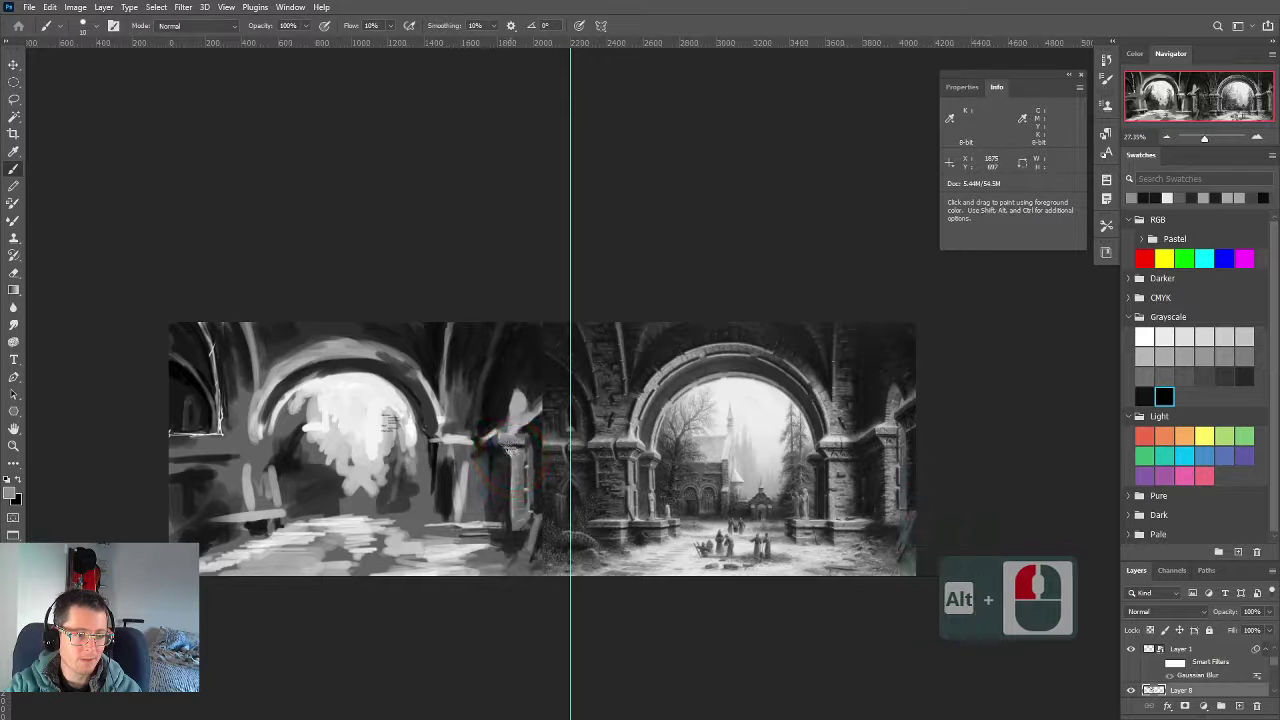
pyautogui.press(']')
pyautogui.press(']')
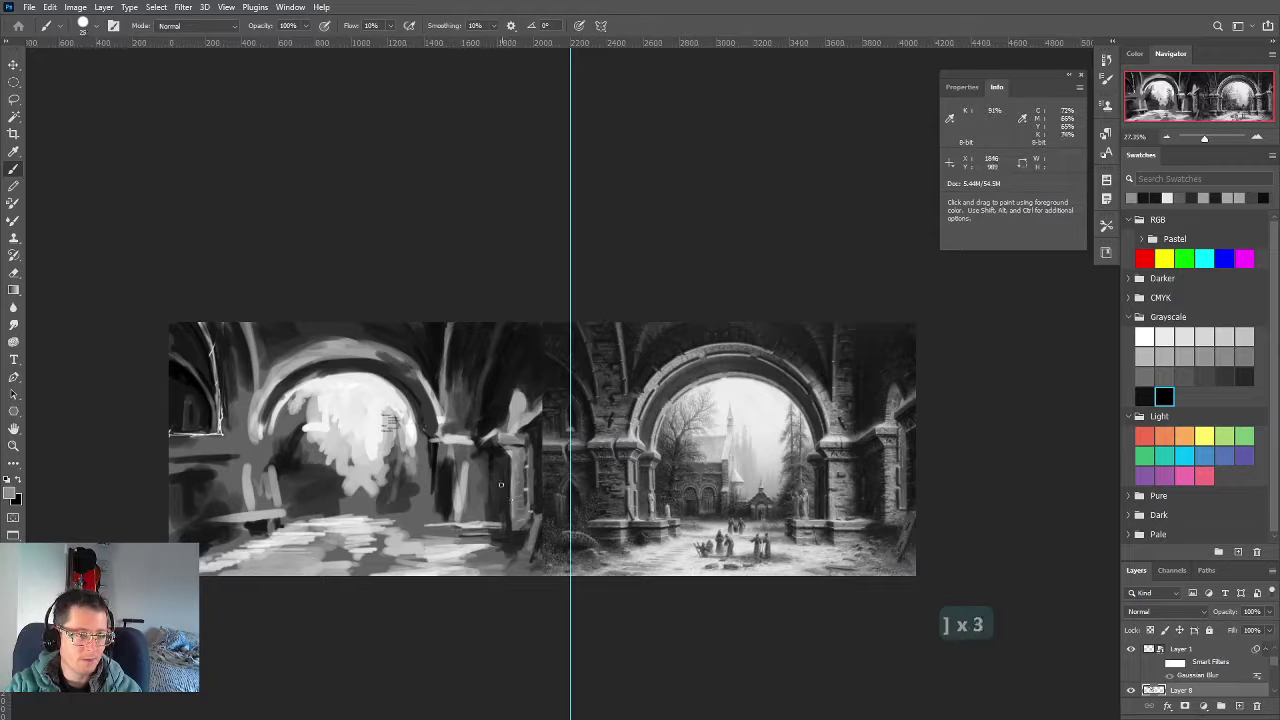
pyautogui.press(']')
# Sample a dark grey and paint shadows along the pedestal's cap, reducing the brush from 30 to 15
pyautogui.keyDown('alt'); pyautogui.click(496, 452); pyautogui.keyUp('alt')
pyautogui.moveTo(501, 447); pyautogui.dragTo(517, 448)
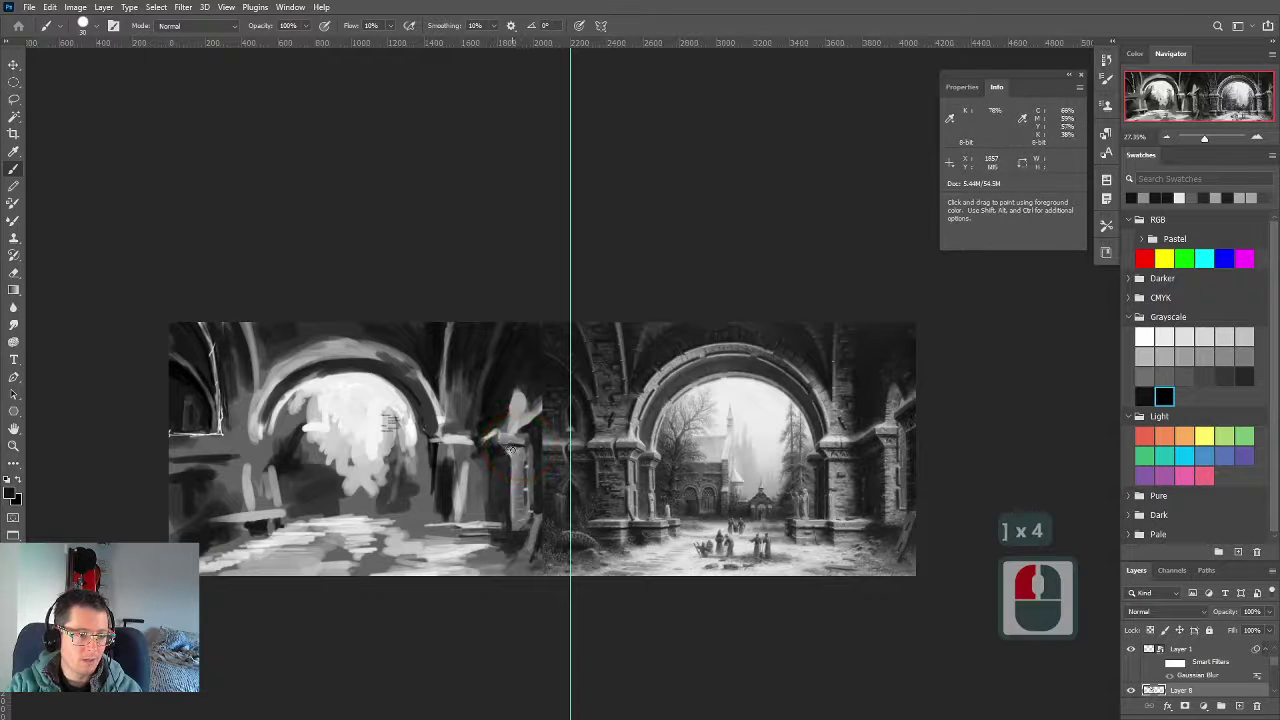
pyautogui.press('[')
pyautogui.press('[')
pyautogui.press('[')
pyautogui.keyDown('alt'); pyautogui.click(510, 445); pyautogui.keyUp('alt')
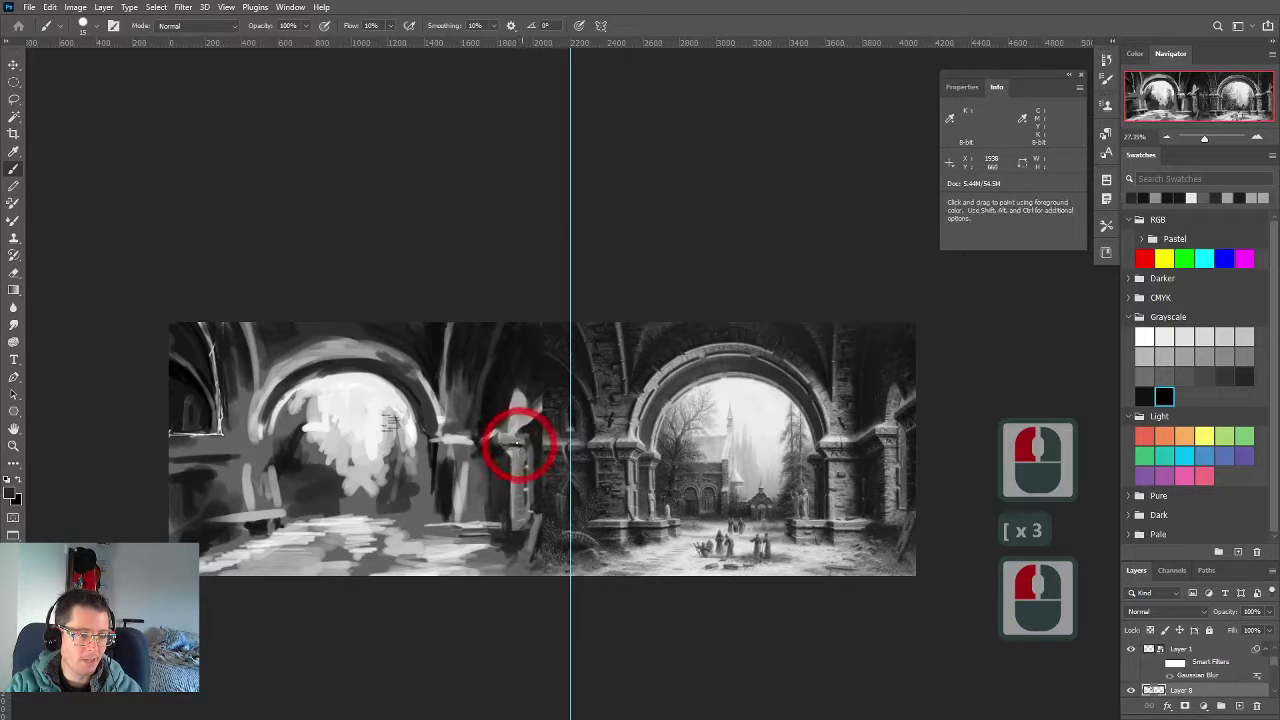
pyautogui.moveTo(505, 432); pyautogui.dragTo(528, 405)
# Sample a mid grey from the pedestal's cap and touch up the join between cap and shaft with varied brush sizes
pyautogui.keyDown('alt'); pyautogui.click(509, 434); pyautogui.keyUp('alt')
pyautogui.press(']')
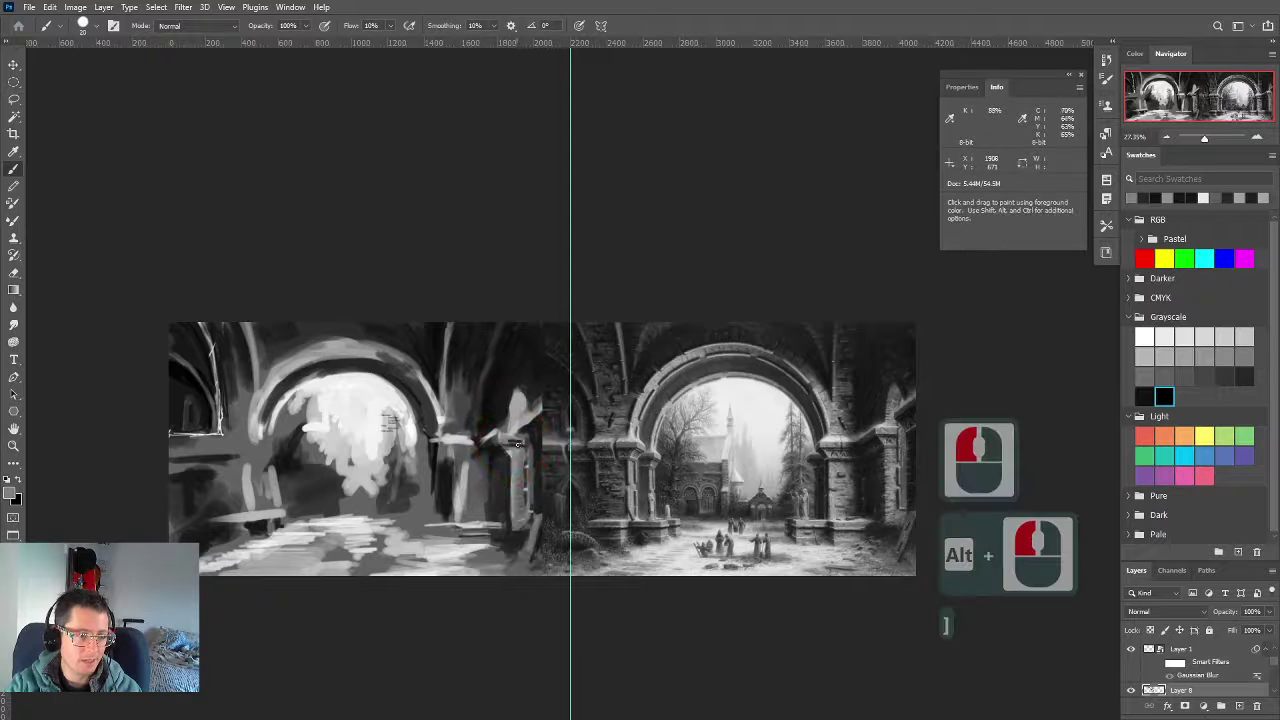
pyautogui.press(']')
pyautogui.press(']')
pyautogui.press(']')
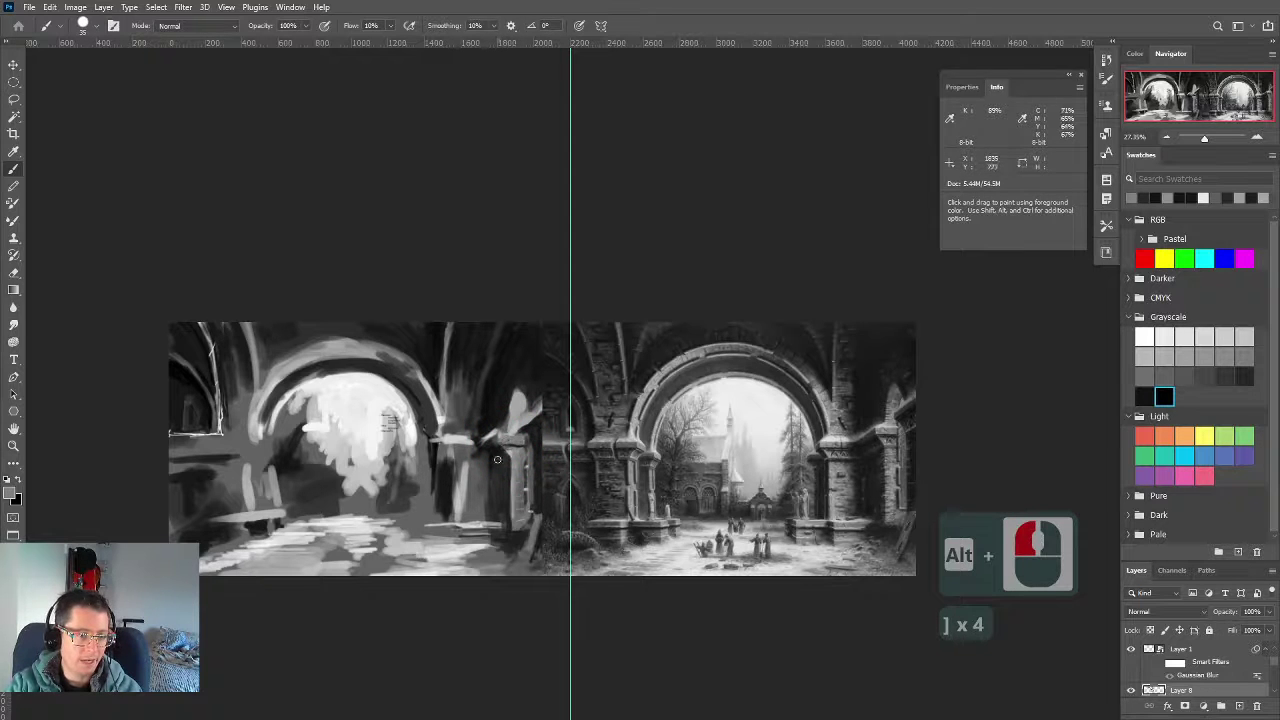
pyautogui.press('[')
pyautogui.press('[')
pyautogui.press('[')
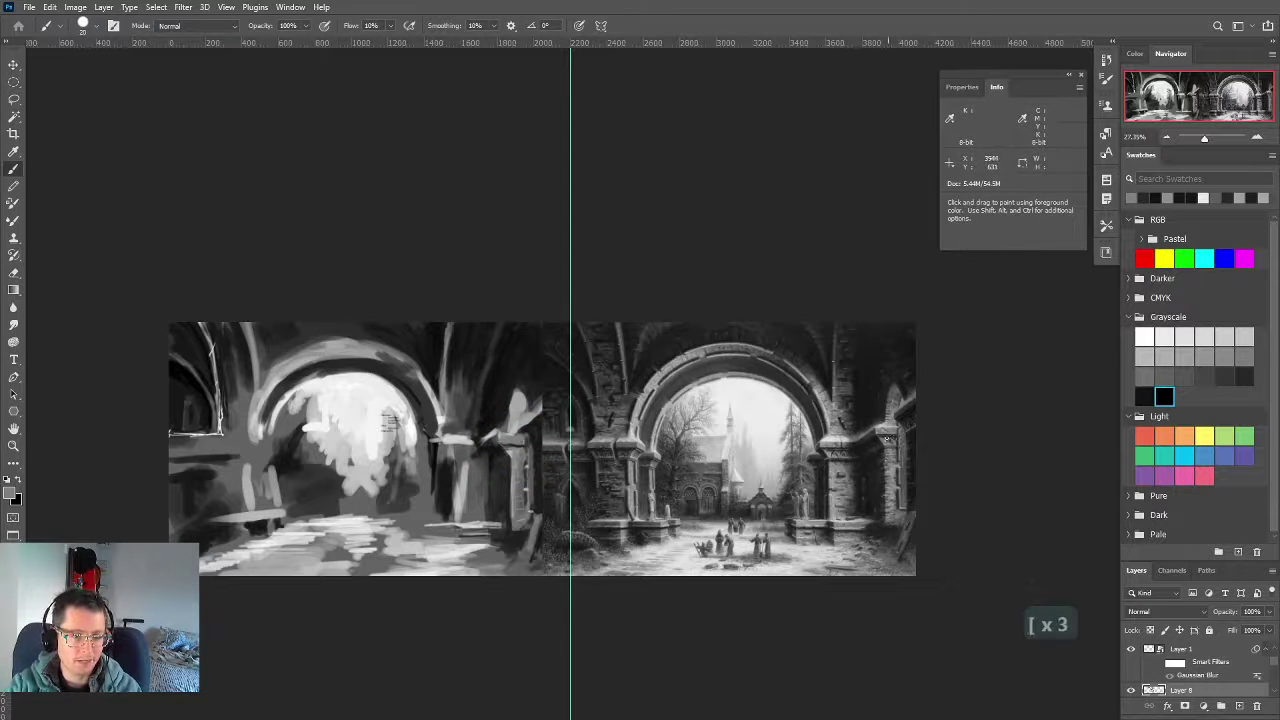
# Add fine dark strokes under the pedestal's cap and in the recess beside it with a size 10 brush
pyautogui.keyDown('alt'); pyautogui.click(514, 443); pyautogui.keyUp('alt')
pyautogui.keyDown('alt'); pyautogui.click(514, 443); pyautogui.keyUp('alt')
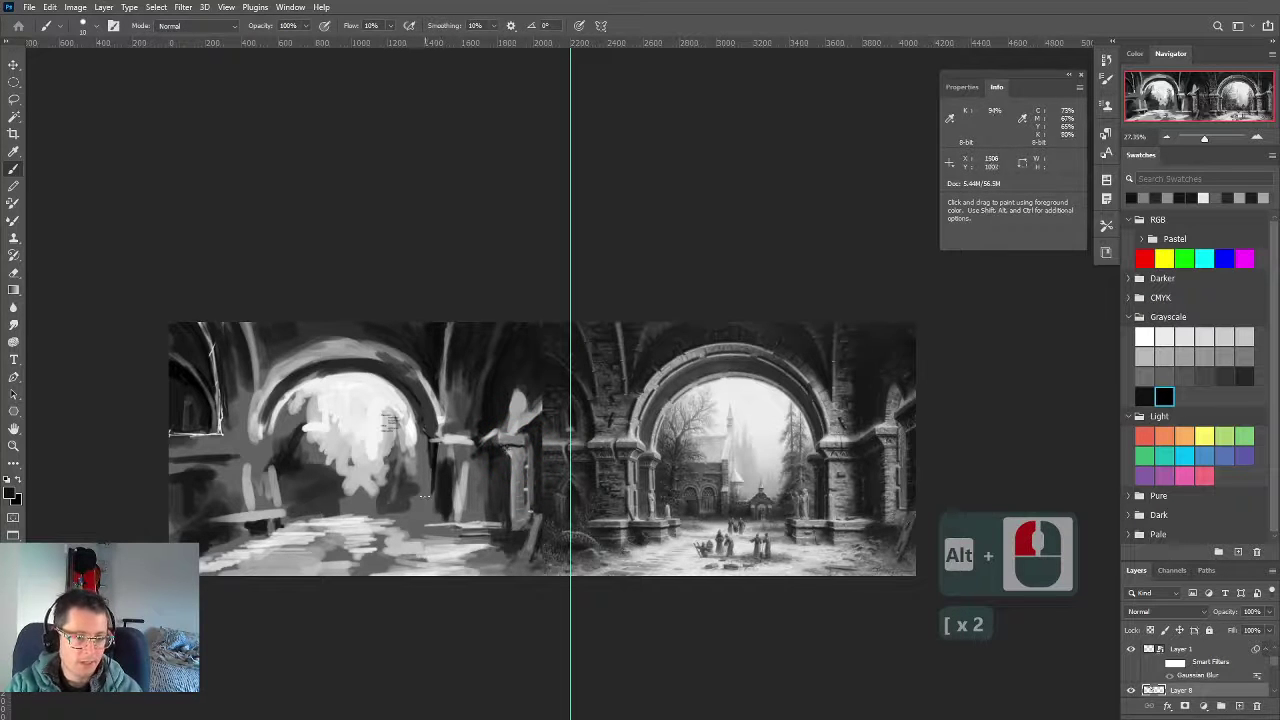
pyautogui.keyDown('alt'); pyautogui.click(492, 448); pyautogui.keyUp('alt')
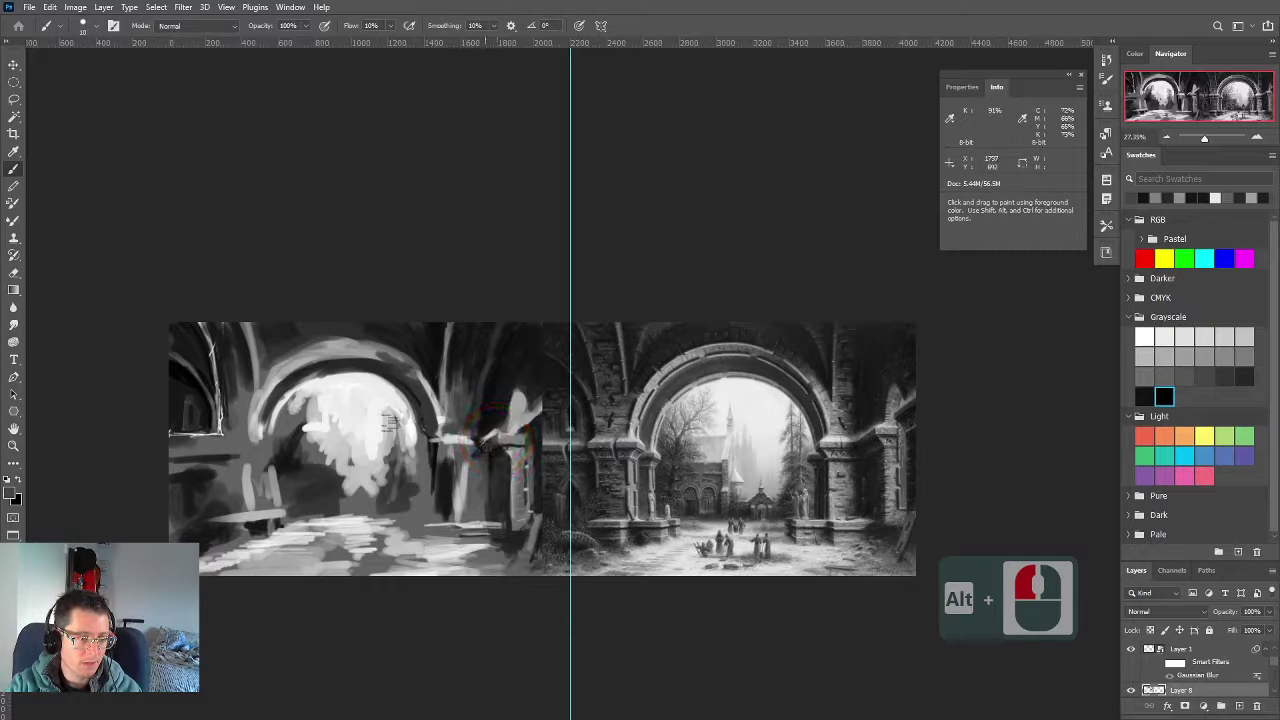
pyautogui.press('alt')
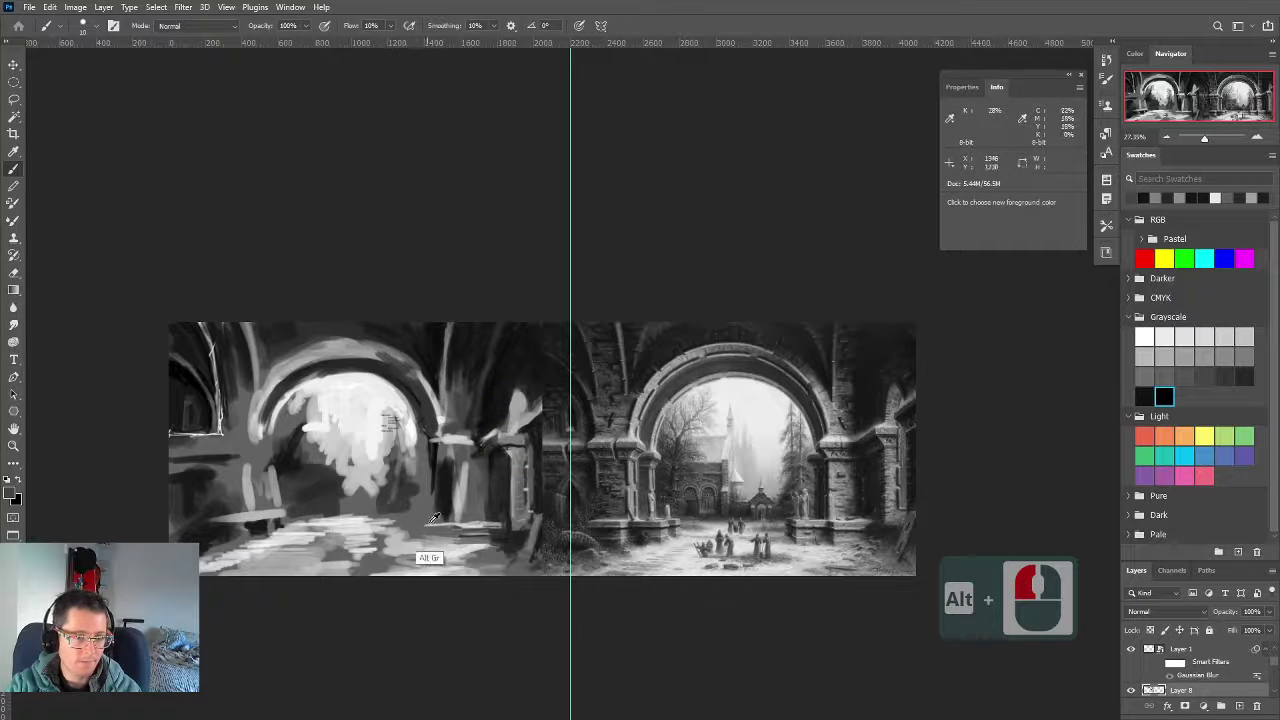
pyautogui.keyDown('alt'); pyautogui.click(477, 440); pyautogui.keyUp('alt')
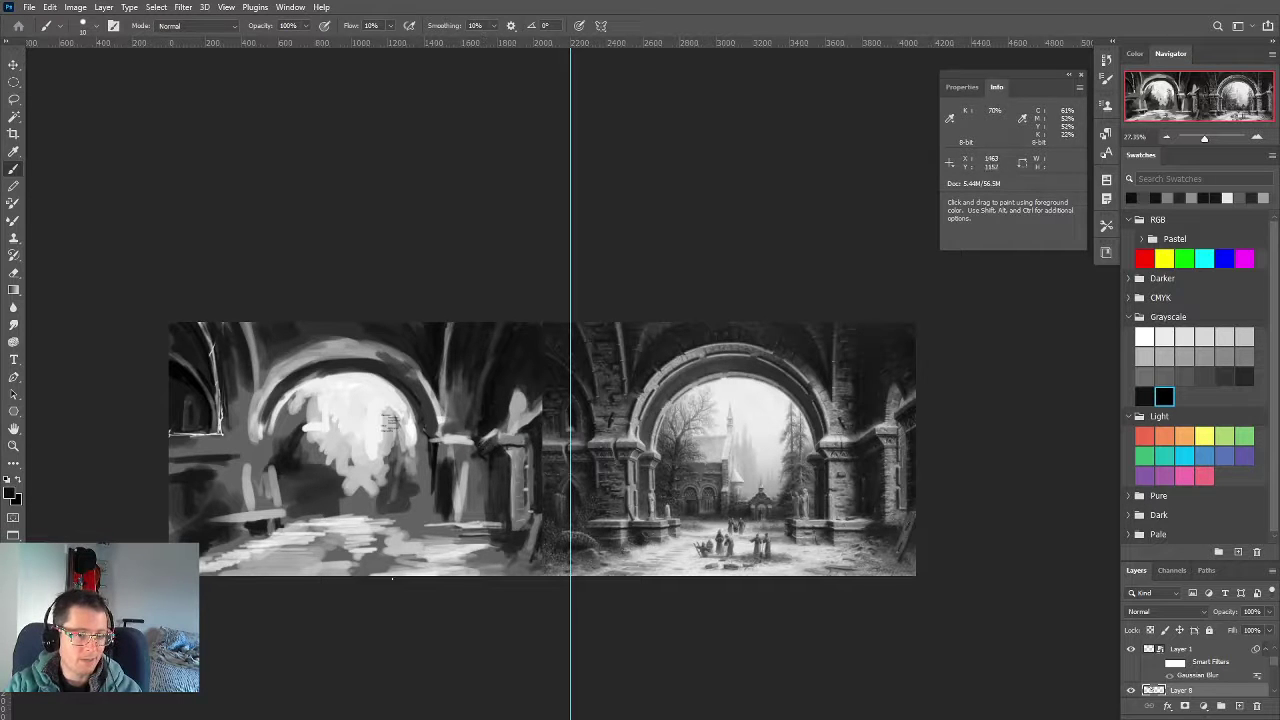
# Enlarge the brush to 25 and tone down the sloping ledge beside the pedestal's cap with sampled mid and dark greys
pyautogui.keyDown('alt'); pyautogui.click(500, 427); pyautogui.keyUp('alt')
pyautogui.press(']')
pyautogui.press(']')
pyautogui.press(']')
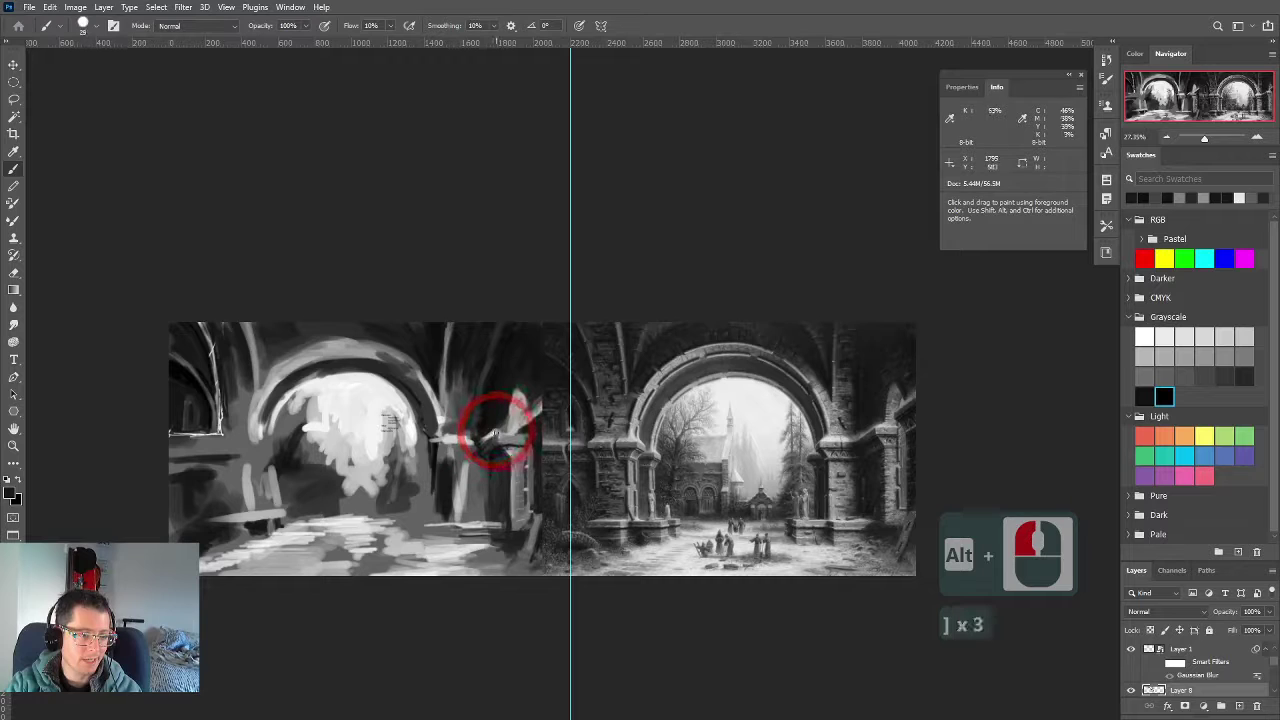
pyautogui.keyDown('alt'); pyautogui.click(486, 434); pyautogui.keyUp('alt')
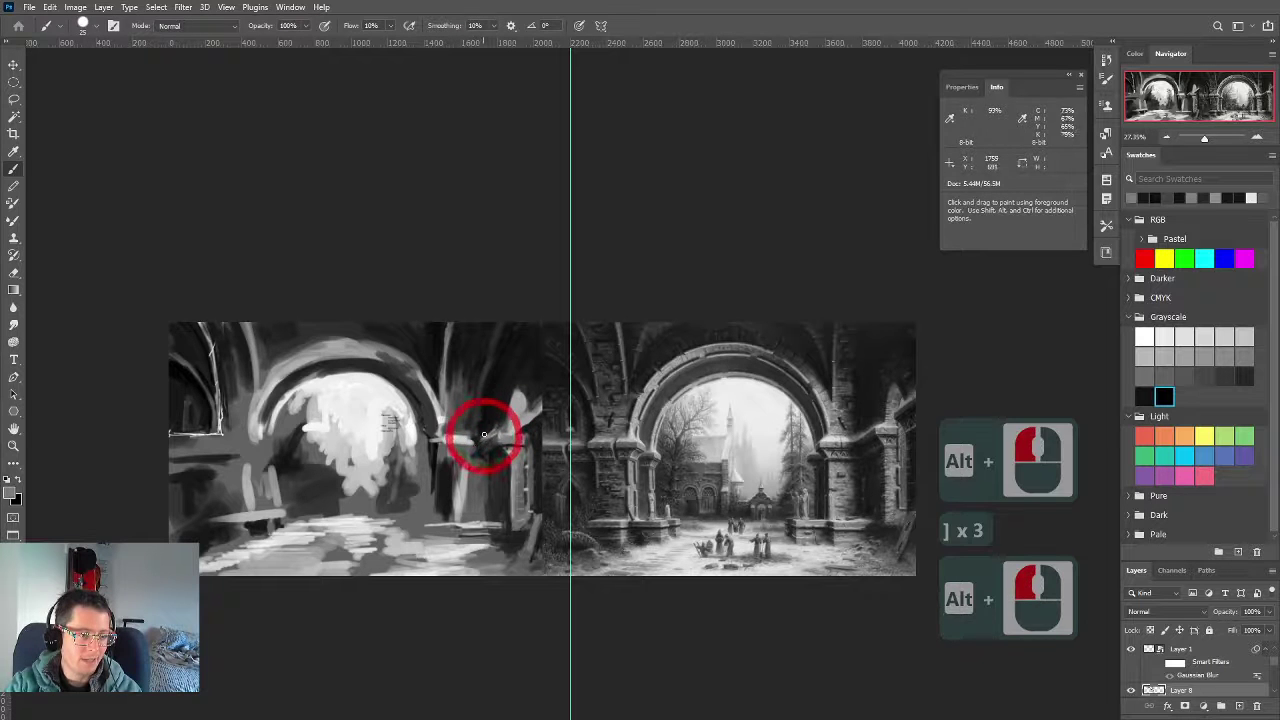
pyautogui.keyDown('alt'); pyautogui.click(486, 437); pyautogui.keyUp('alt')
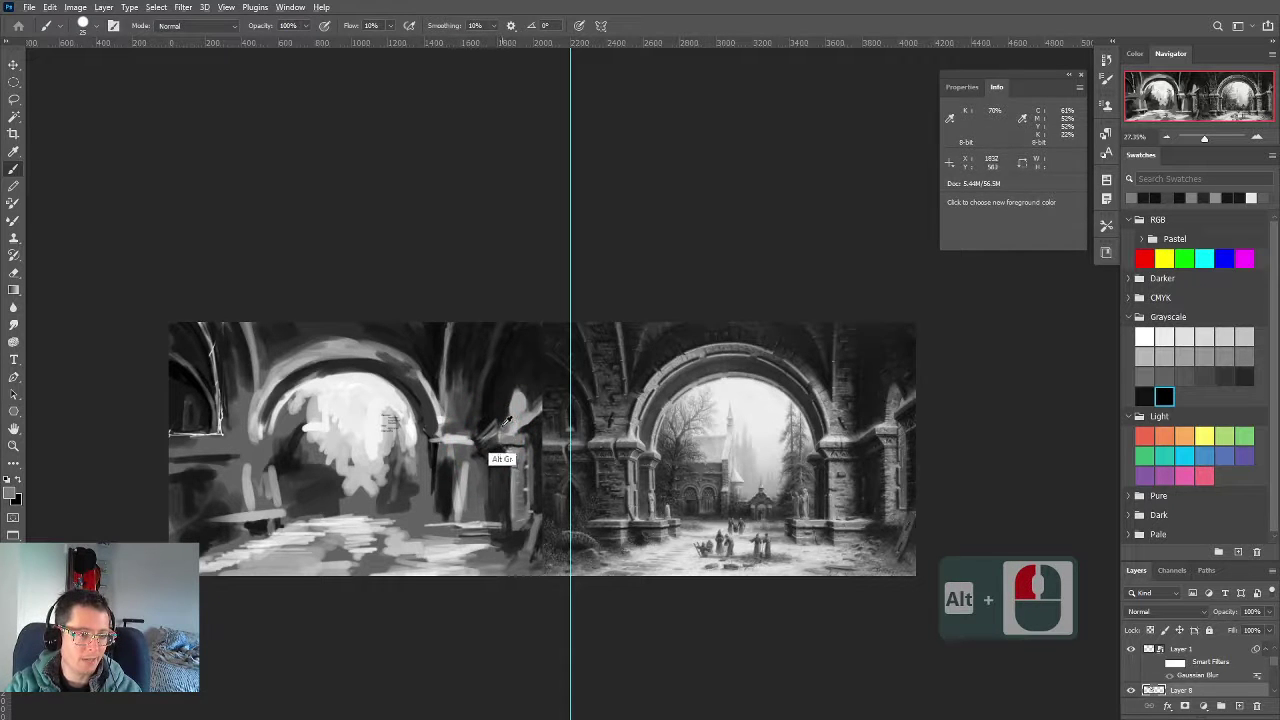
pyautogui.keyDown('alt'); pyautogui.click(505, 422); pyautogui.keyUp('alt')
# Paint sampled dark tones into the background on the arch side of the statue with a larger brush
pyautogui.press(']')
pyautogui.press(']')
pyautogui.press(']')
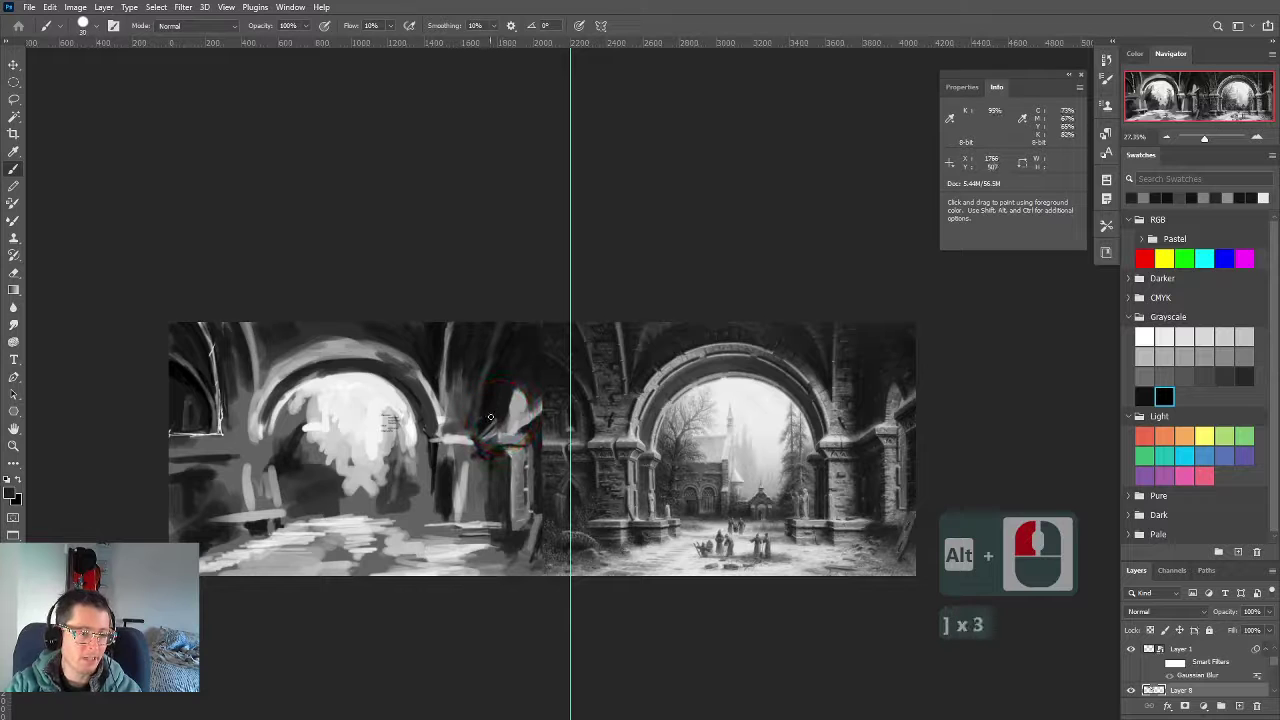
pyautogui.keyDown('alt'); pyautogui.click(490, 415); pyautogui.keyUp('alt')
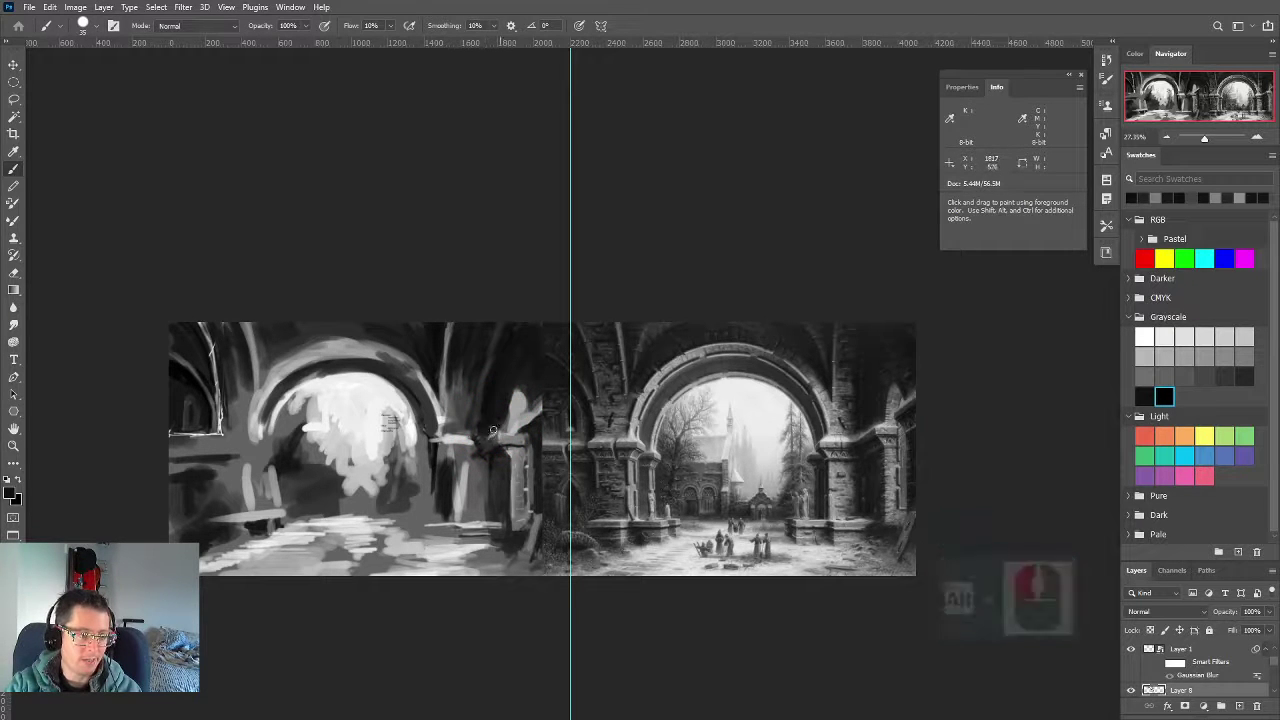
pyautogui.press('alt')
pyautogui.keyDown('alt'); pyautogui.click(506, 384); pyautogui.keyUp('alt')
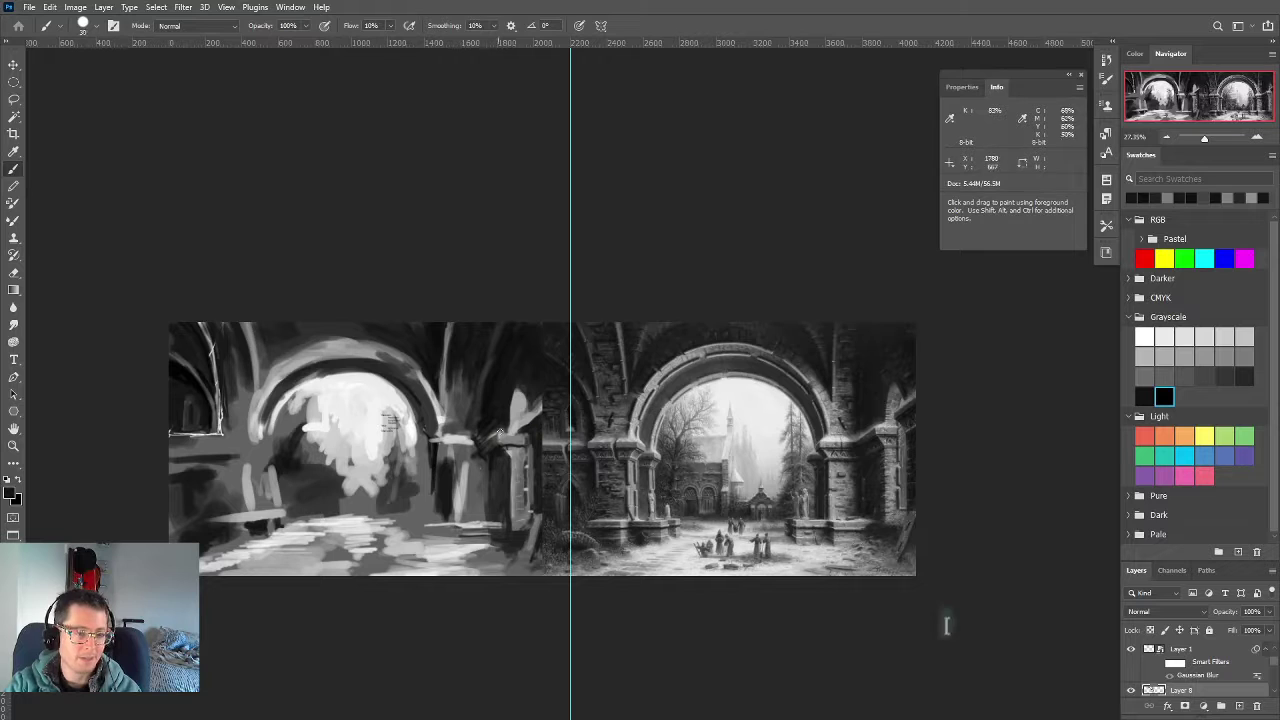
# Refine the statue's light shape and the dark recess around it with sampled light and dark greys at brush size 20
pyautogui.press('[')
pyautogui.press('[')
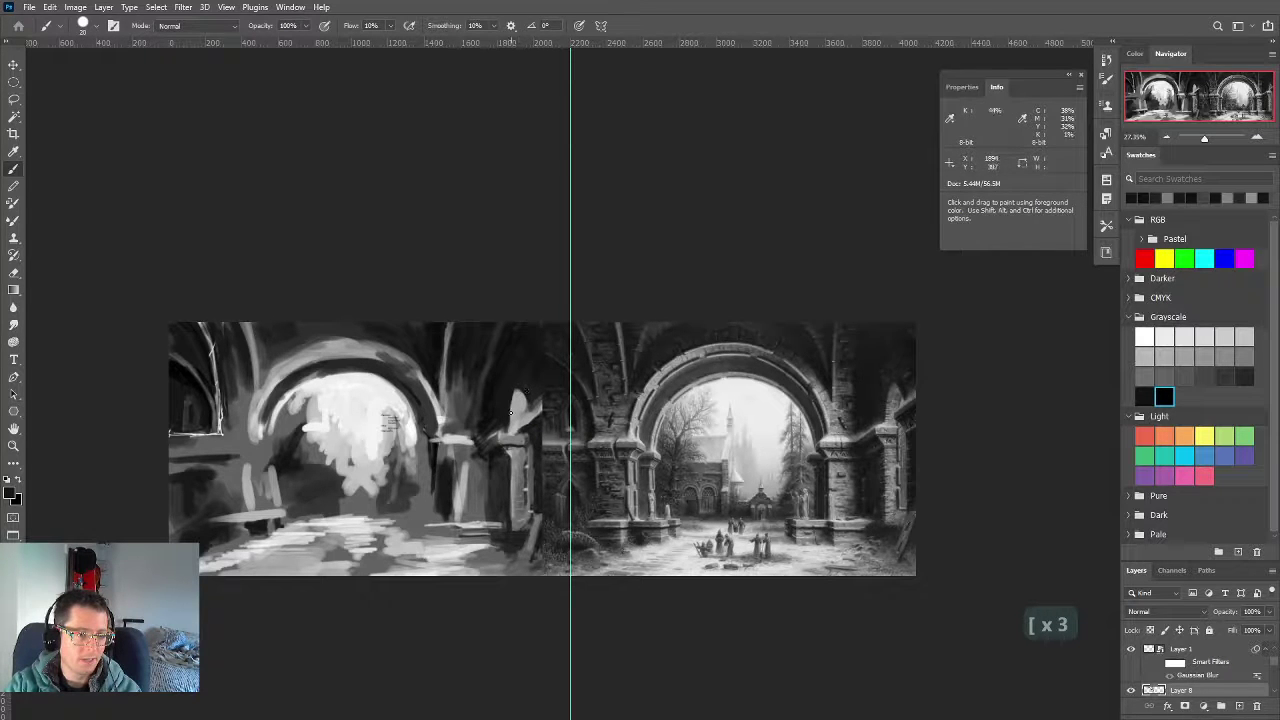
pyautogui.keyDown('alt'); pyautogui.moveTo(518, 404); pyautogui.dragTo(452, 440); pyautogui.keyUp('alt')
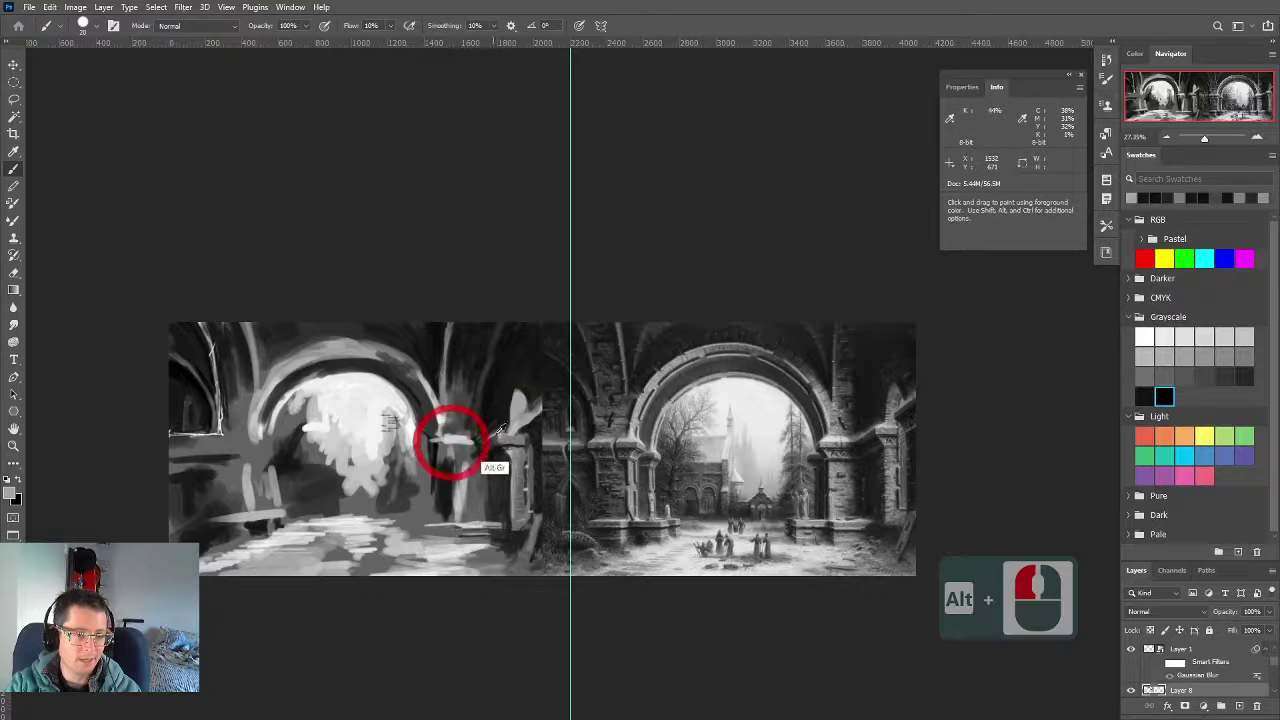
pyautogui.keyDown('alt'); pyautogui.click(522, 408); pyautogui.keyUp('alt')
pyautogui.keyDown('alt'); pyautogui.click(518, 404); pyautogui.keyUp('alt')
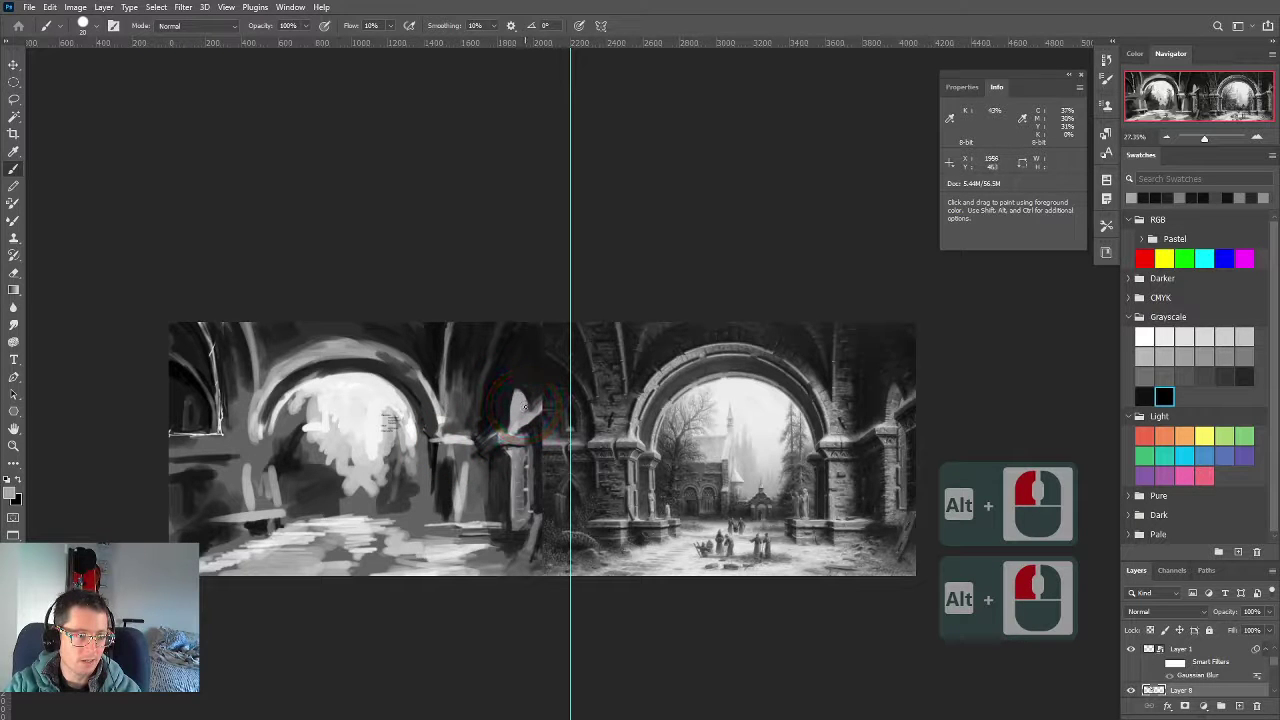
pyautogui.keyDown('alt'); pyautogui.click(506, 406); pyautogui.keyUp('alt')
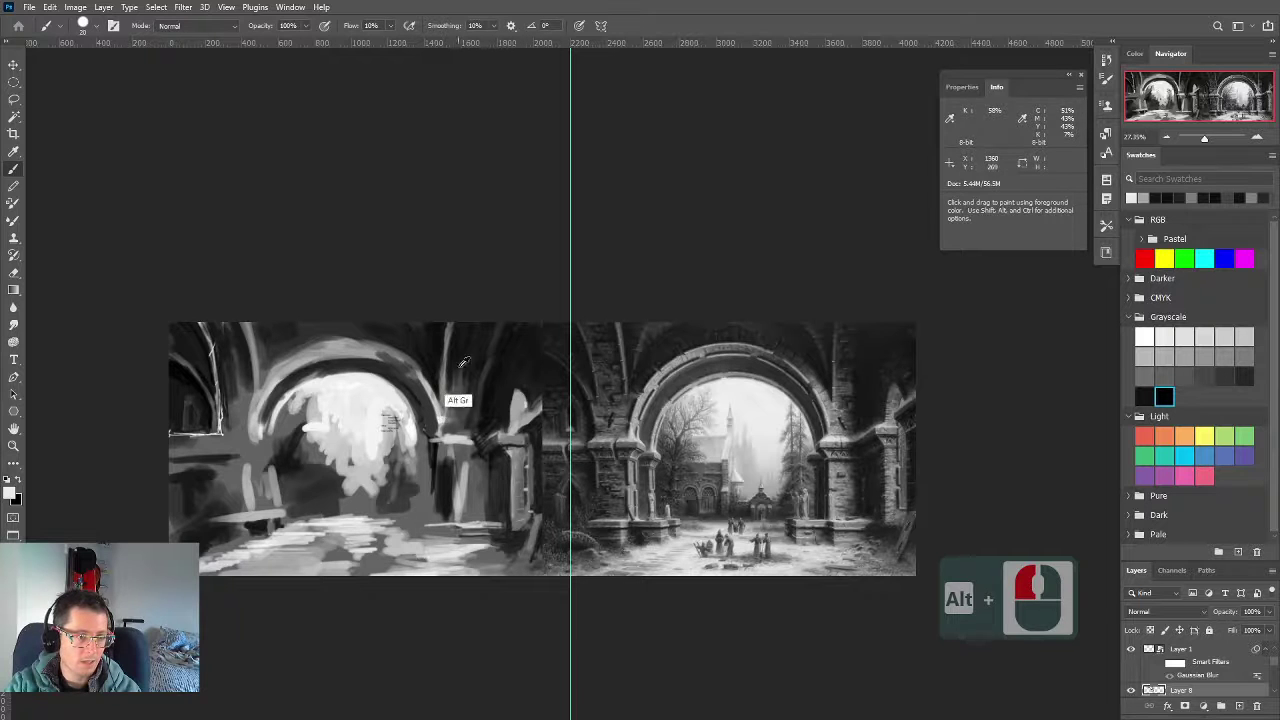
pyautogui.keyDown('alt'); pyautogui.moveTo(512, 362); pyautogui.dragTo(522, 402); pyautogui.keyUp('alt')
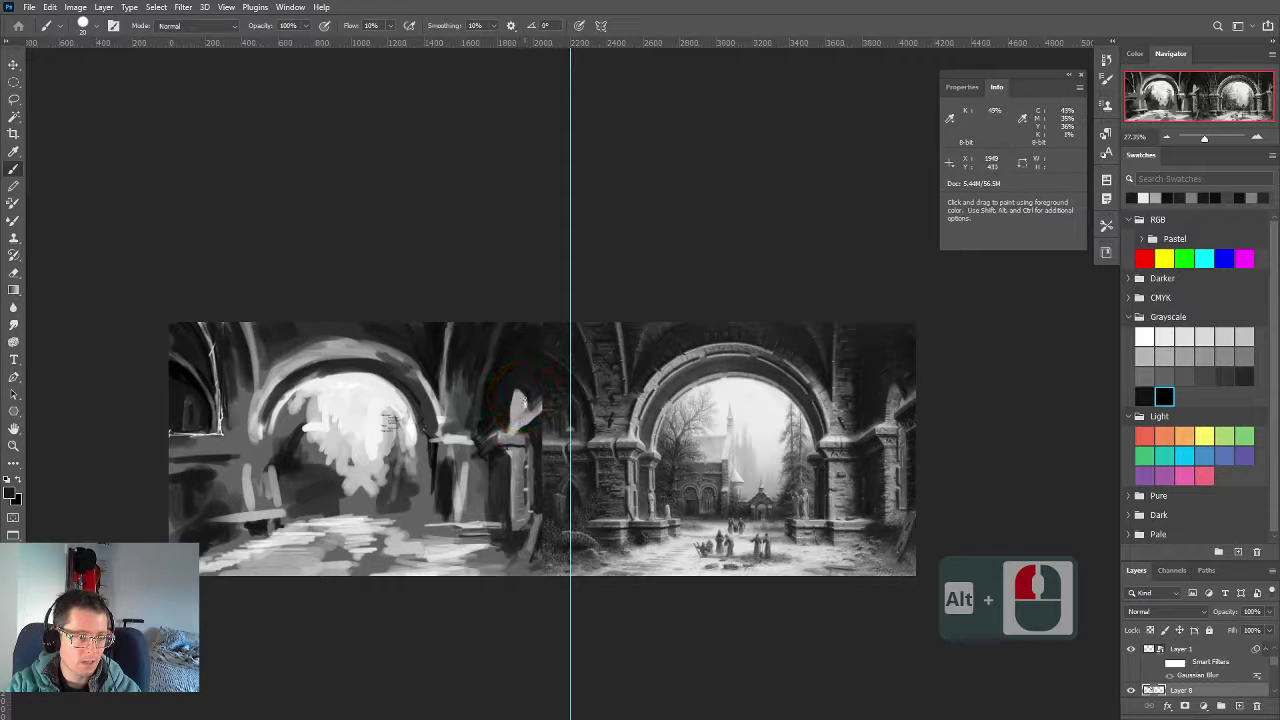
# Enlarge the brush to 35 and tone the statue's top and edges with greys sampled from the statue and its background
pyautogui.press(']')
pyautogui.press(']')
pyautogui.press(']')
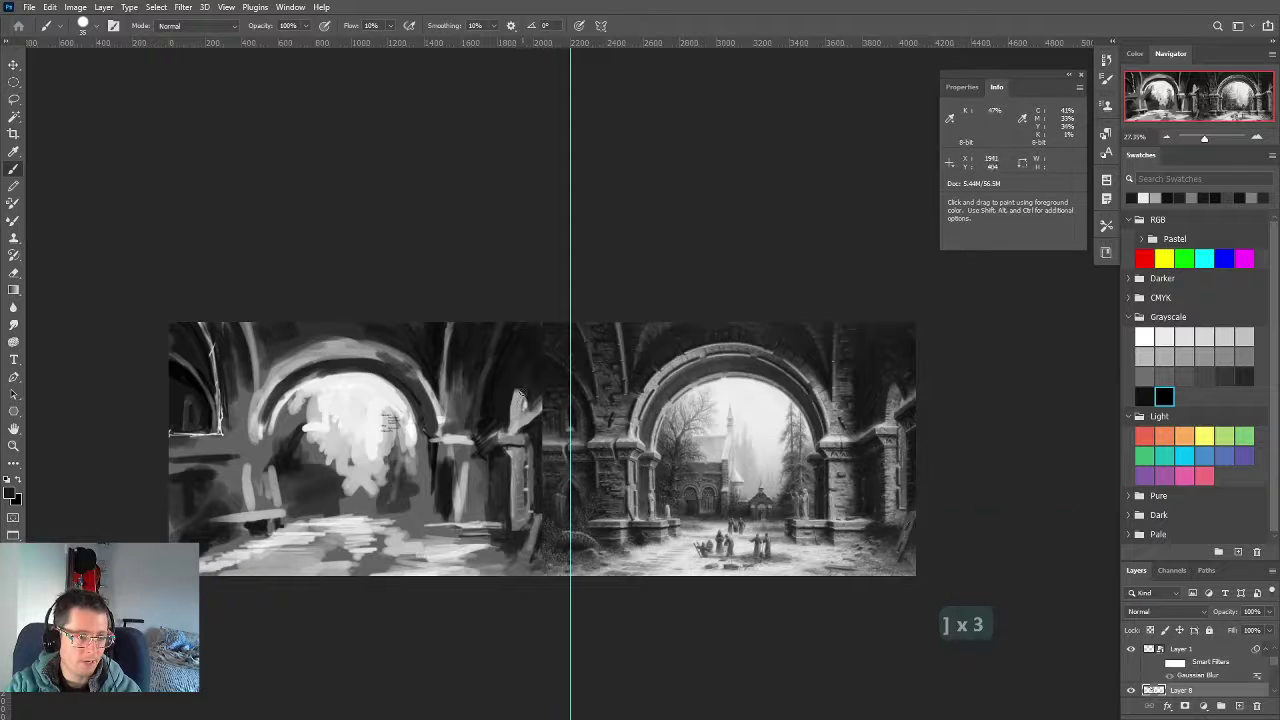
pyautogui.keyDown('alt'); pyautogui.click(518, 400); pyautogui.keyUp('alt')
pyautogui.moveTo(517, 396); pyautogui.dragTo(515, 403)
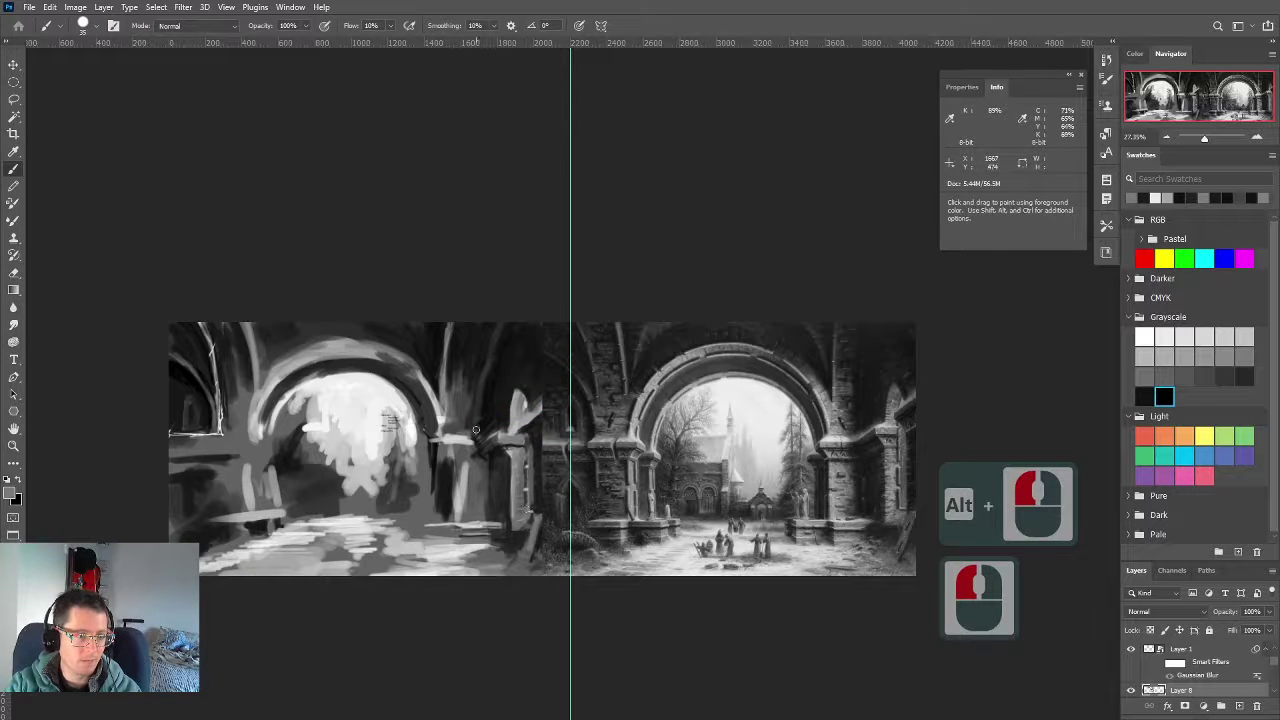
pyautogui.keyDown('alt'); pyautogui.click(508, 392); pyautogui.keyUp('alt')
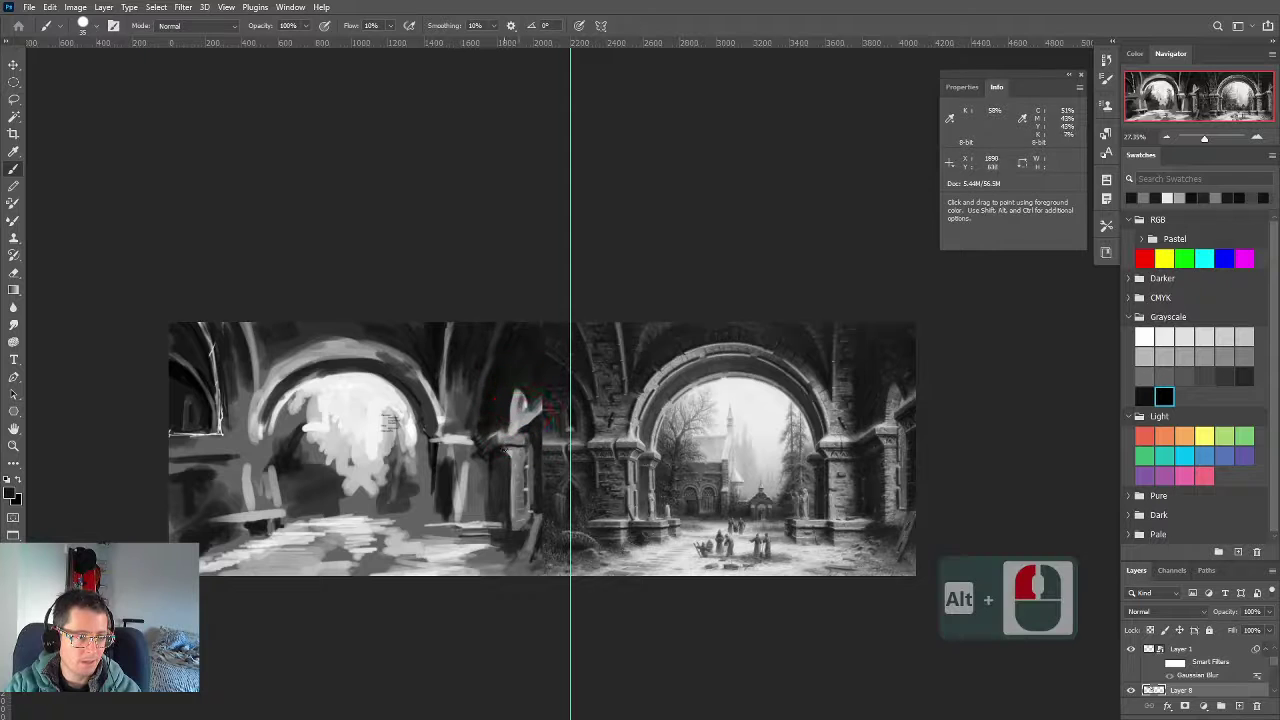
pyautogui.keyDown('alt'); pyautogui.click(514, 400); pyautogui.keyUp('alt')
pyautogui.press('[')
pyautogui.press('[')
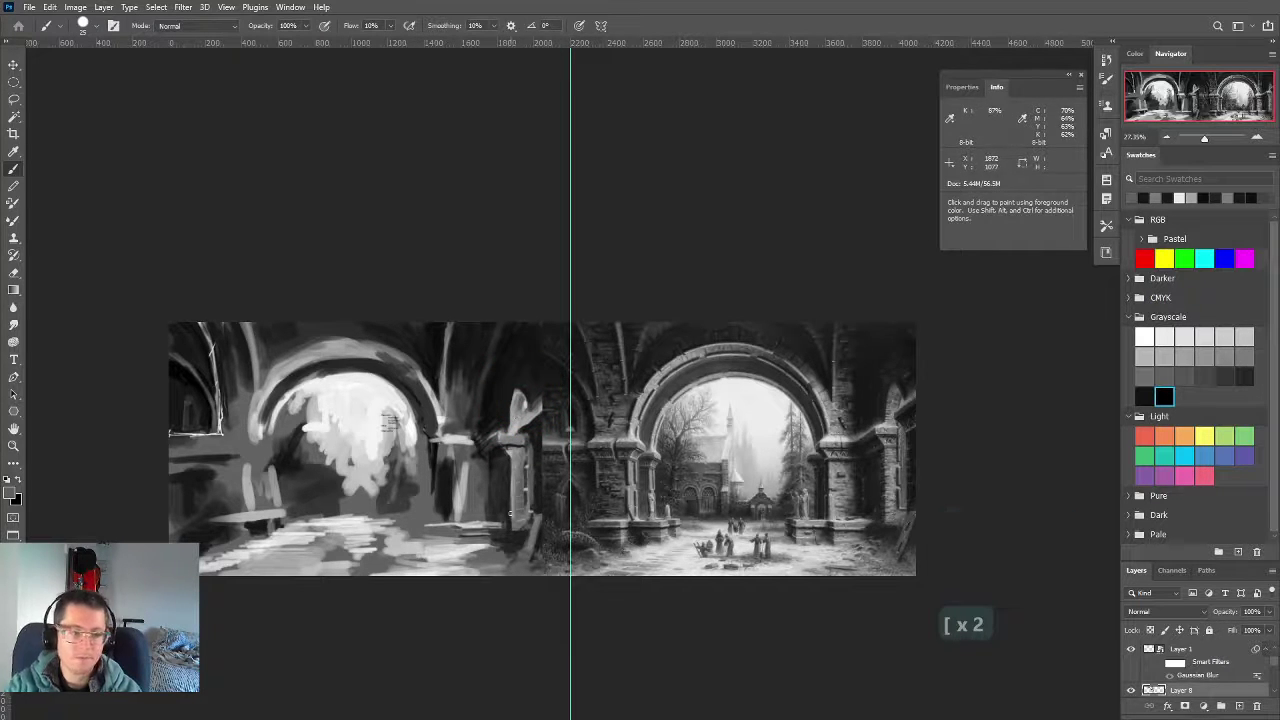
# Sample a dark grey beneath the archway and add small strokes along the far edge of the lit ground with a fine brush
pyautogui.scroll(3, 528, 510)
pyautogui.scroll(8, 528, 510)
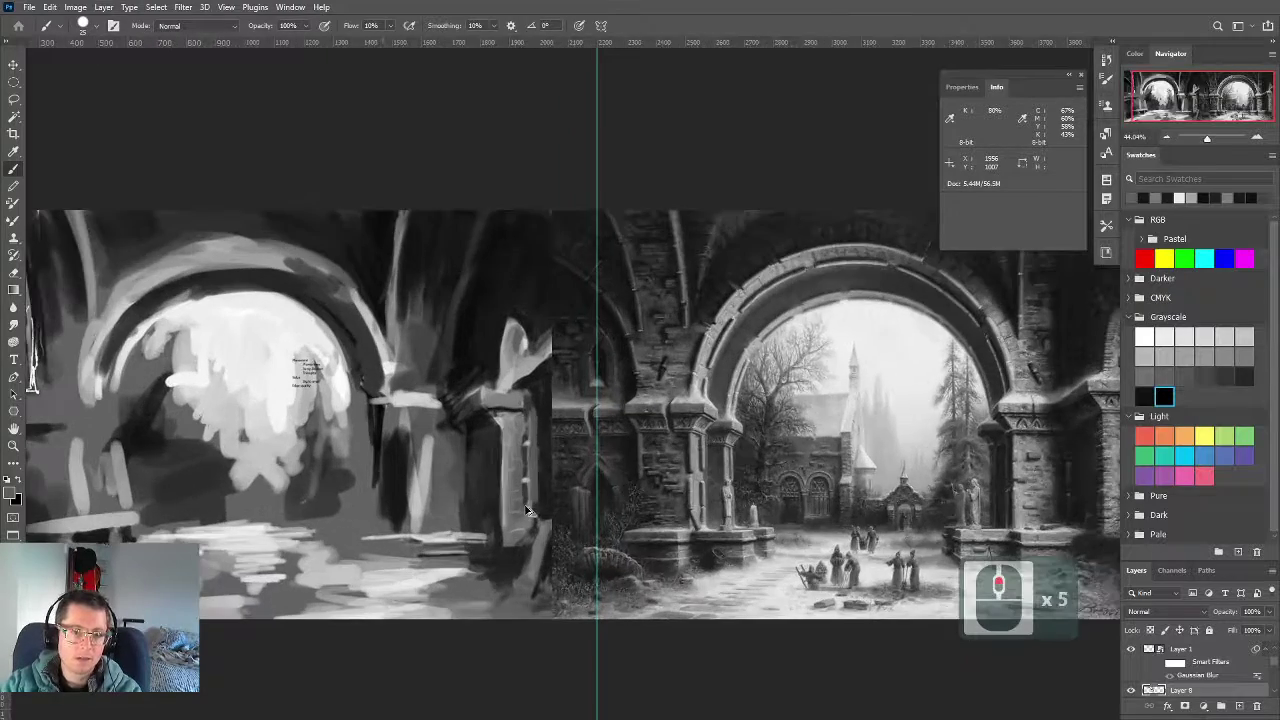
pyautogui.scroll(-9, 470, 460)
pyautogui.moveTo(369, 510); pyautogui.dragTo(372, 502)
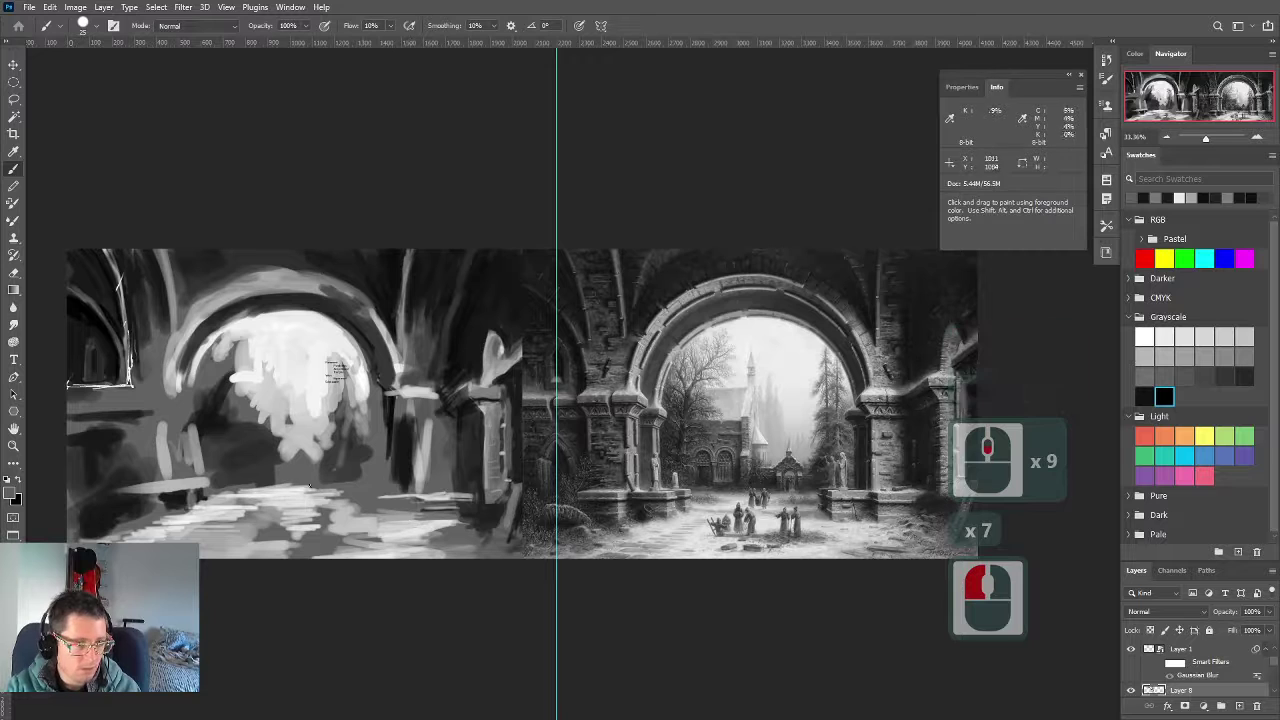
pyautogui.press('[')
pyautogui.press('[')
pyautogui.press('[')
pyautogui.press('[')
pyautogui.press('[')
pyautogui.press(']')
pyautogui.press(']')
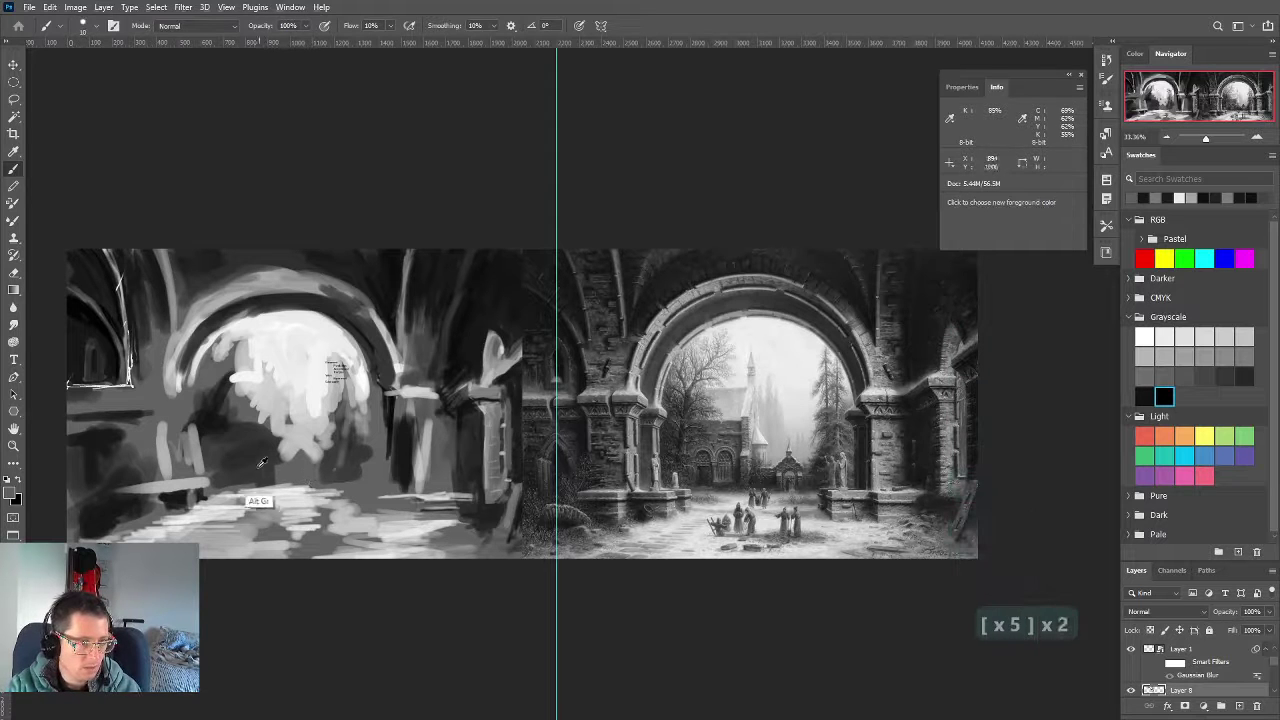
pyautogui.keyDown('alt'); pyautogui.click(294, 477); pyautogui.keyUp('alt')
pyautogui.press('[')
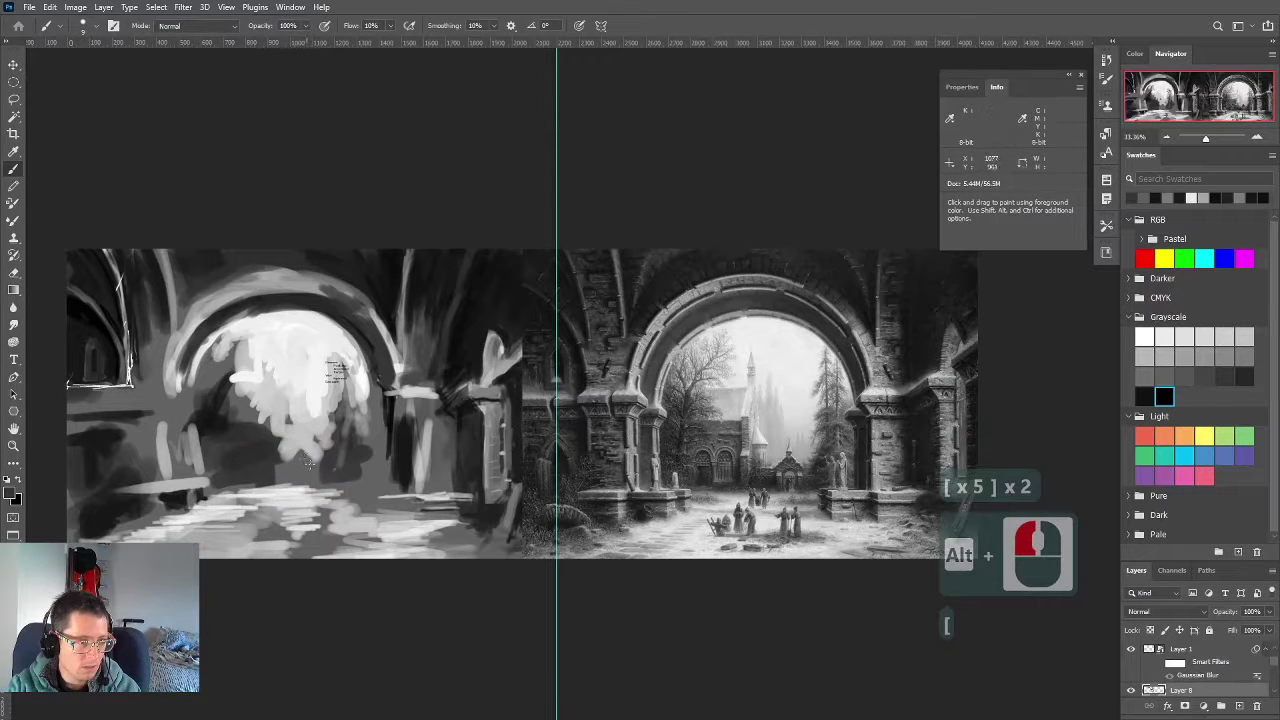
# Enlarge the brush to 30 and fill in the dark background mass below the bright opening of the arch
pyautogui.press(']')
pyautogui.press(']')
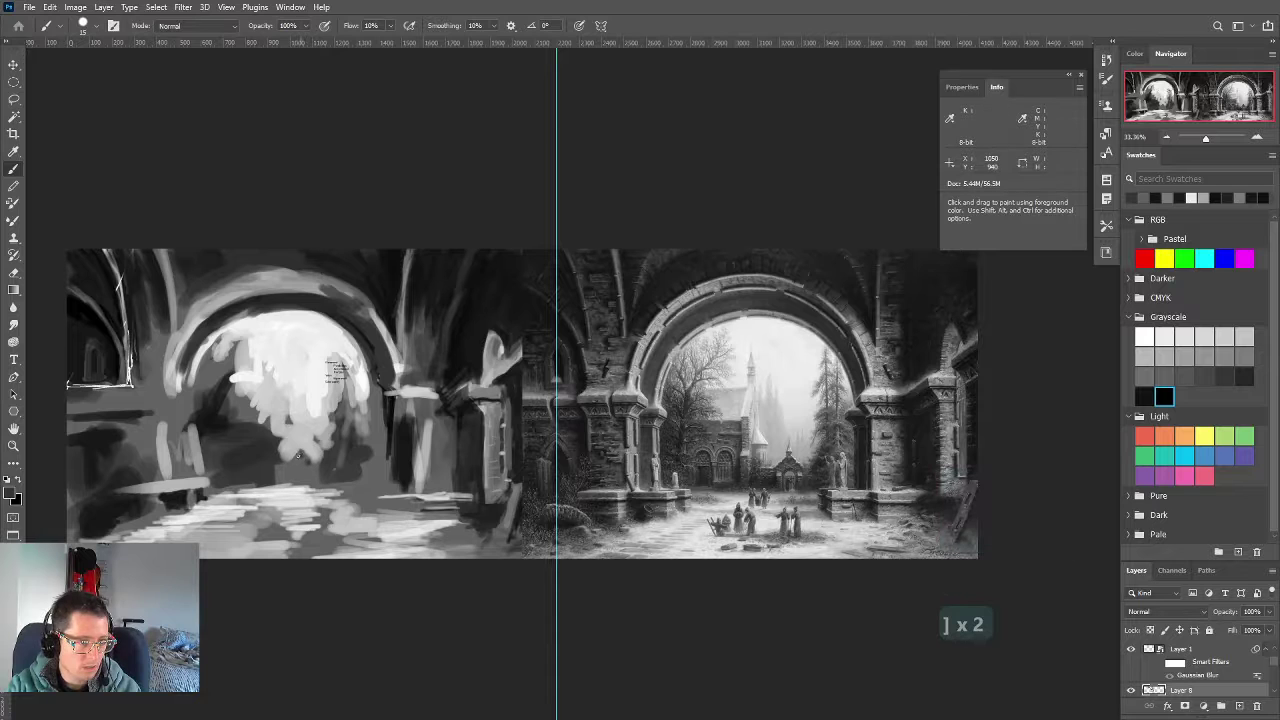
pyautogui.press(']')
pyautogui.press(']')
pyautogui.press(']')
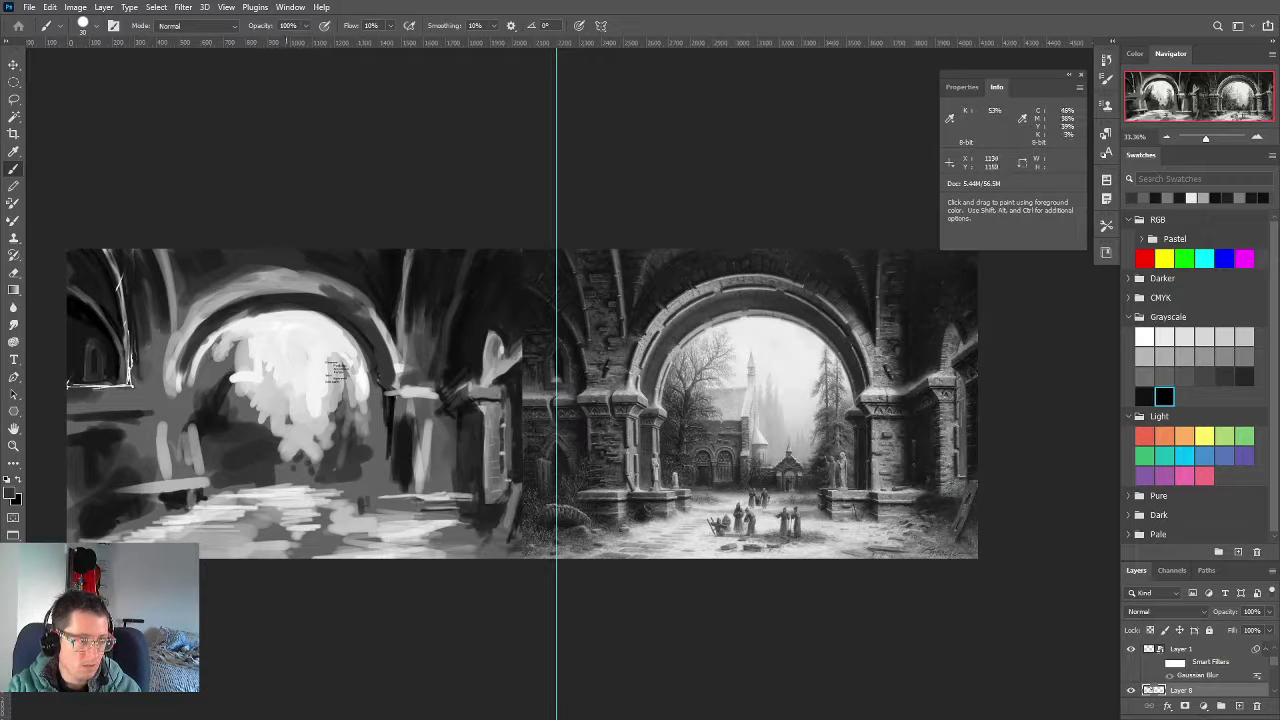
# Paint over the white outline at the side window's lower corner and sill with sampled dark grey
pyautogui.moveTo(301, 450); pyautogui.dragTo(432, 514)
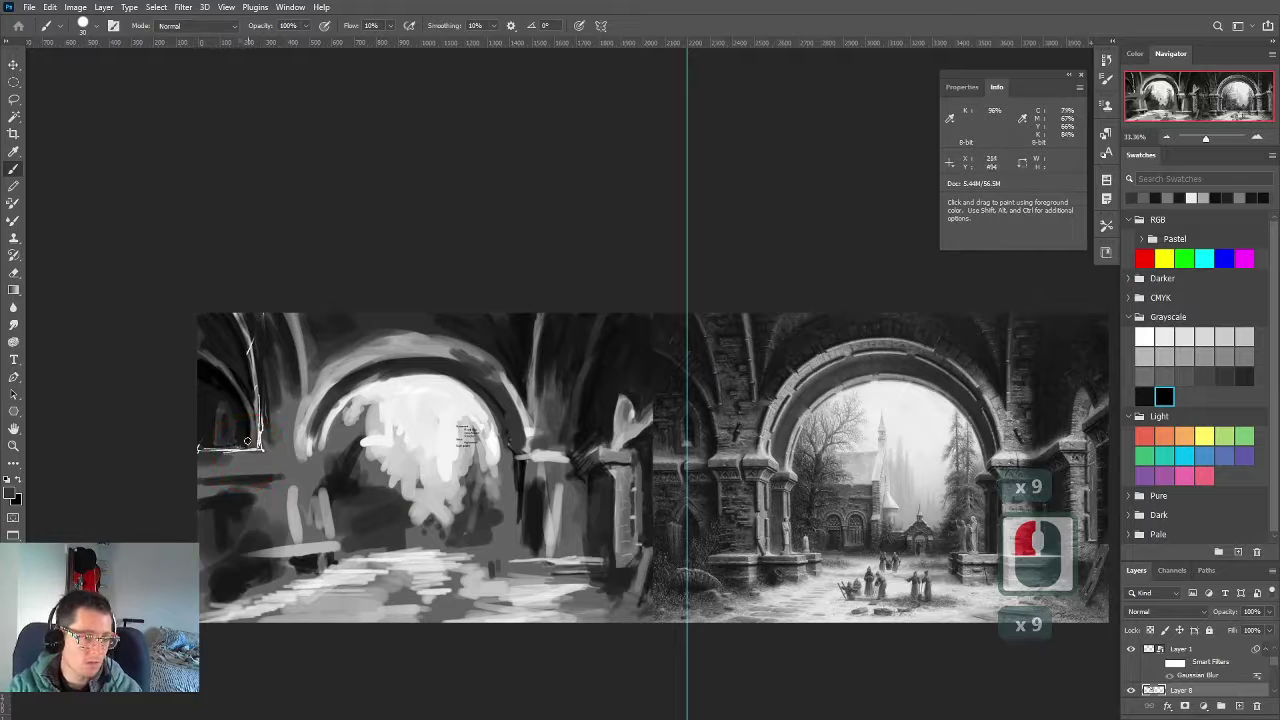
pyautogui.moveTo(247, 441); pyautogui.dragTo(293, 475)
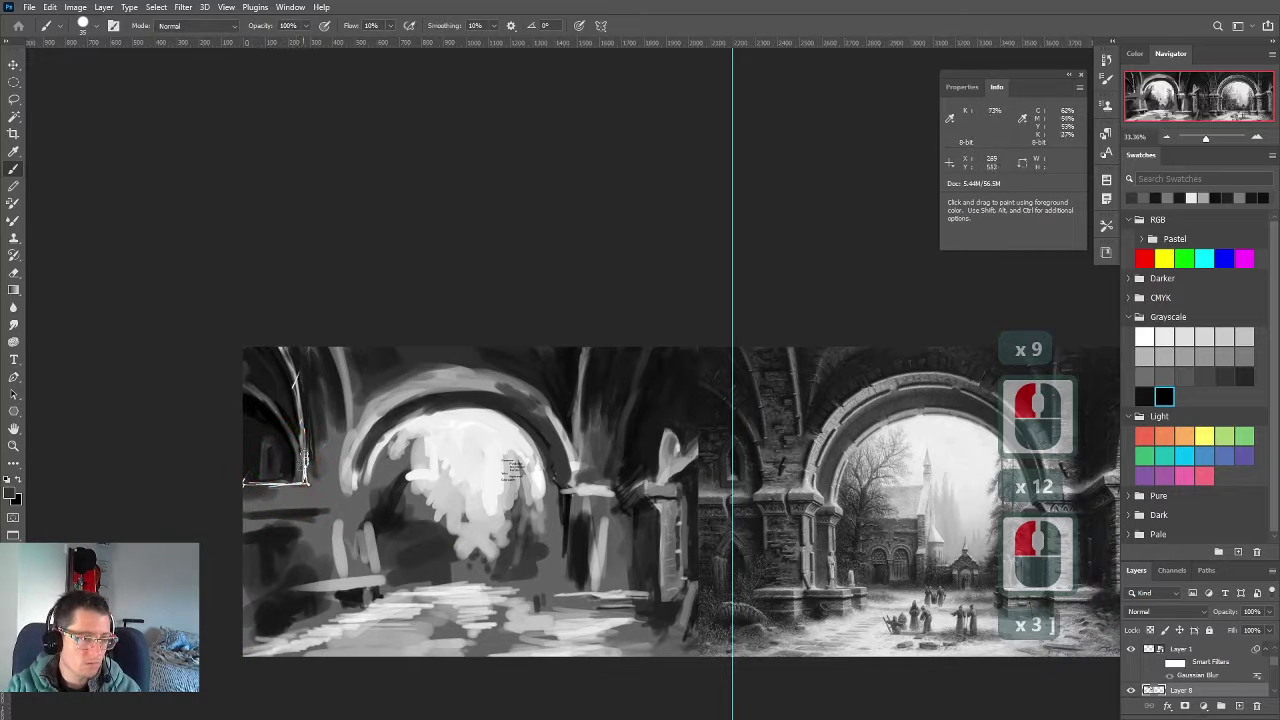
pyautogui.press('[')
pyautogui.keyDown('alt'); pyautogui.click(311, 474); pyautogui.keyUp('alt')
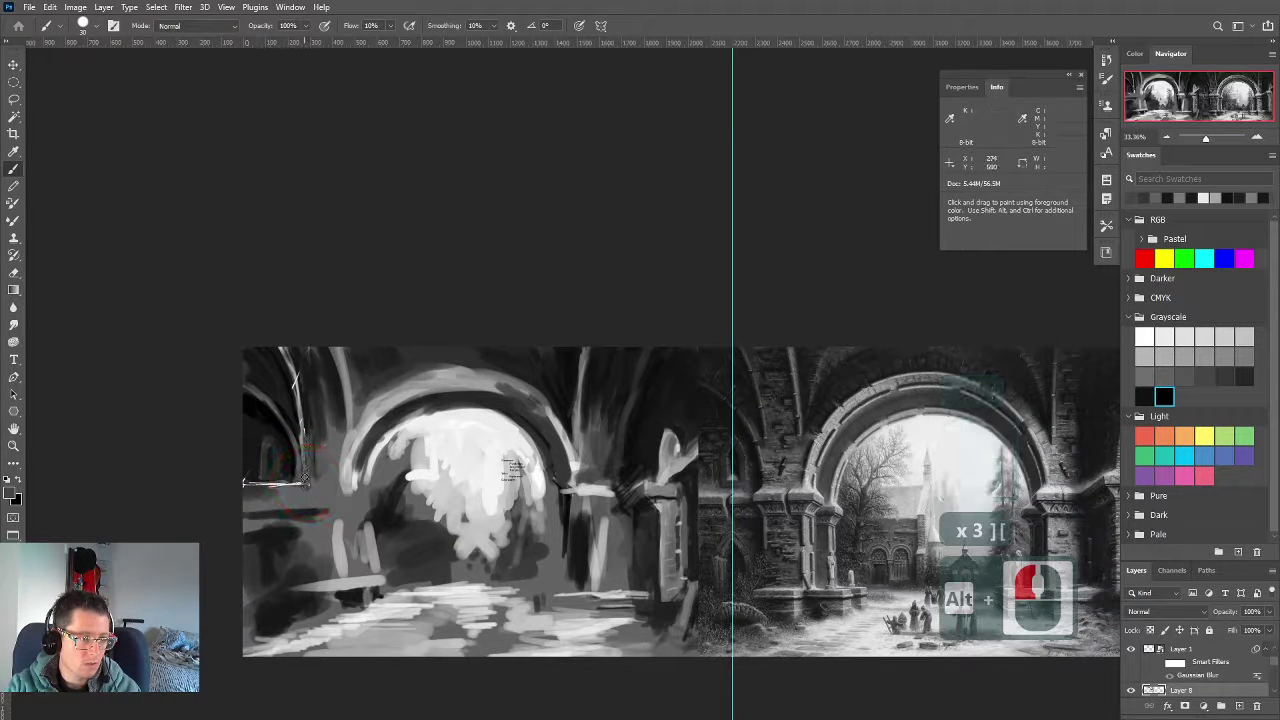
pyautogui.press('alt')
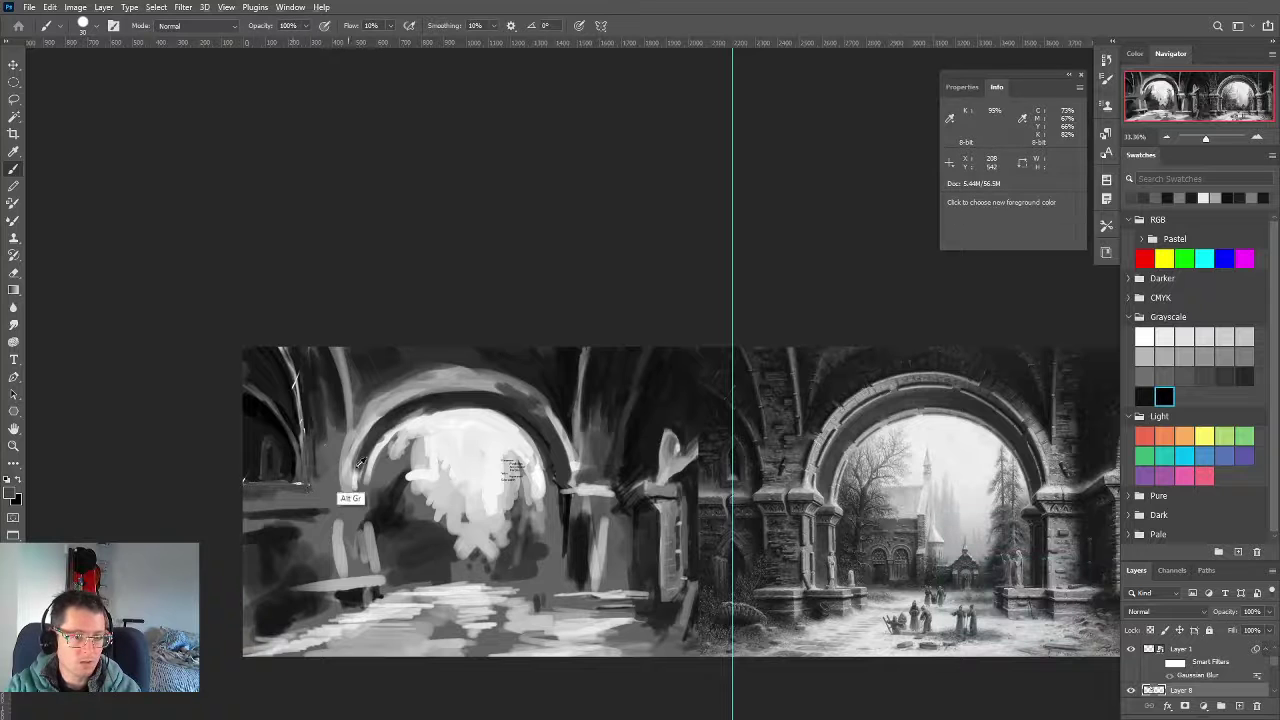
# Darken the wall and vault around the arch's outer edge with sampled dark greys at brush sizes 20 to 30
pyautogui.keyDown('alt'); pyautogui.click(364, 379); pyautogui.keyUp('alt')
pyautogui.keyDown('alt'); pyautogui.click(382, 376); pyautogui.keyUp('alt')
pyautogui.press('[')
pyautogui.moveTo(349, 420); pyautogui.dragTo(348, 437)
pyautogui.press('[')
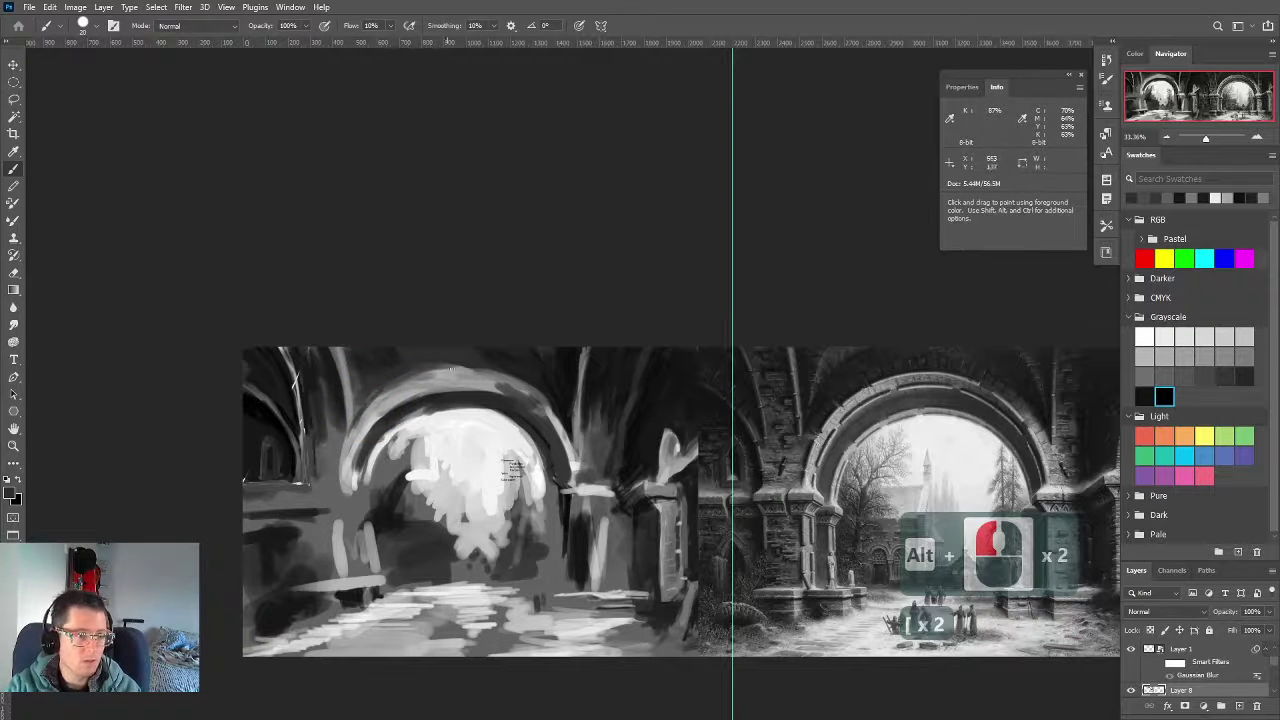
pyautogui.press(']')
pyautogui.press(']')
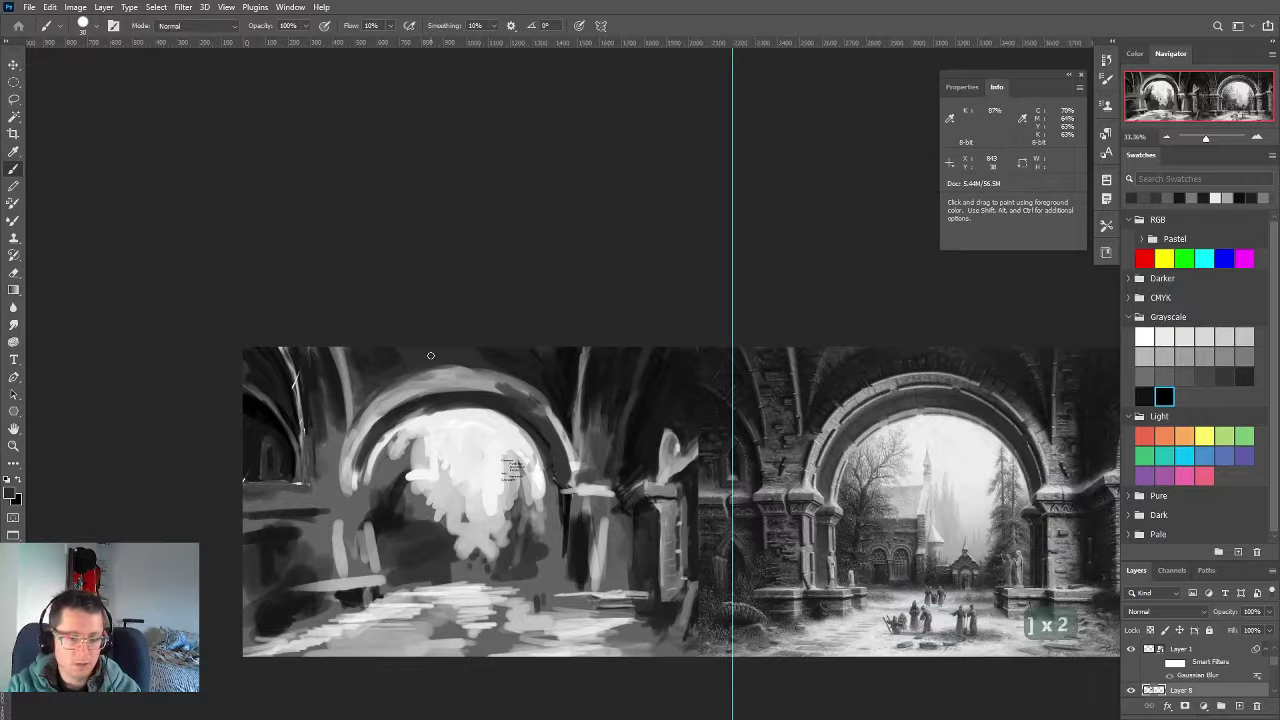
# Create a new layer and paint the arch's inner band and the vault above it with sampled greys at brush size 30
pyautogui.hotkey('ctrl', 'shift', 'n')
pyautogui.press('Return')
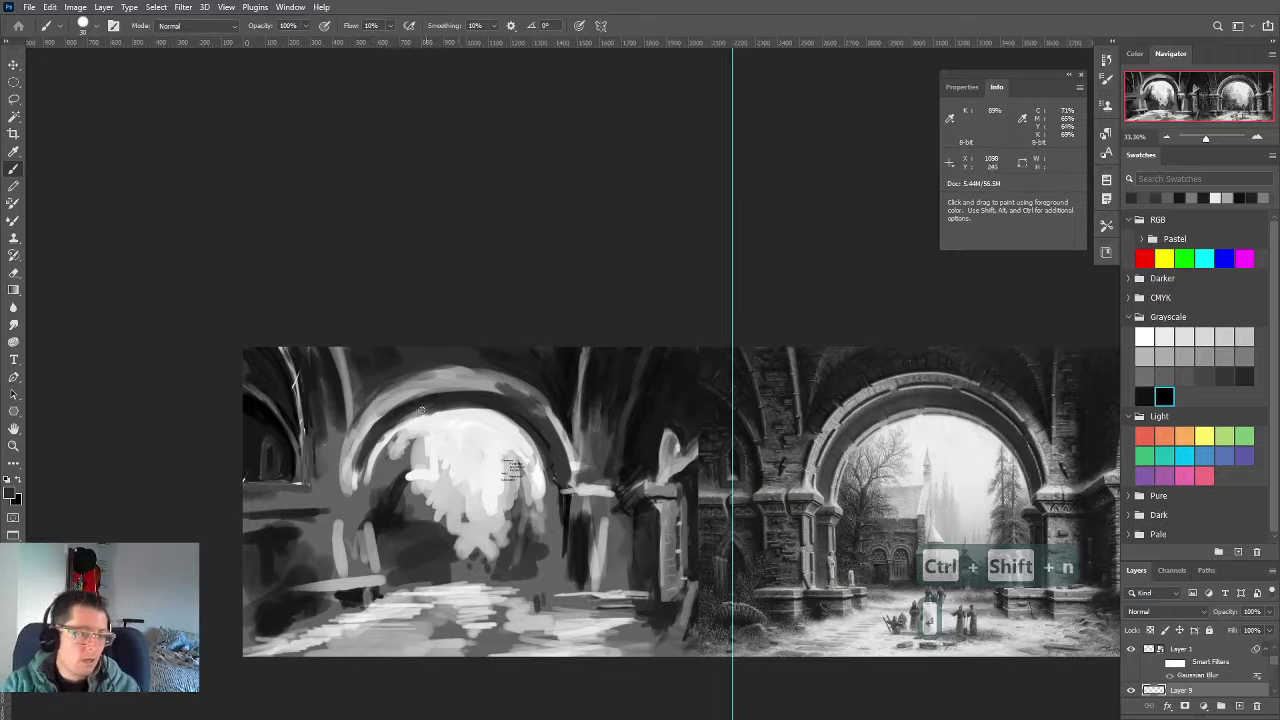
pyautogui.keyDown('alt'); pyautogui.rightClick(476, 422); pyautogui.keyUp('alt')
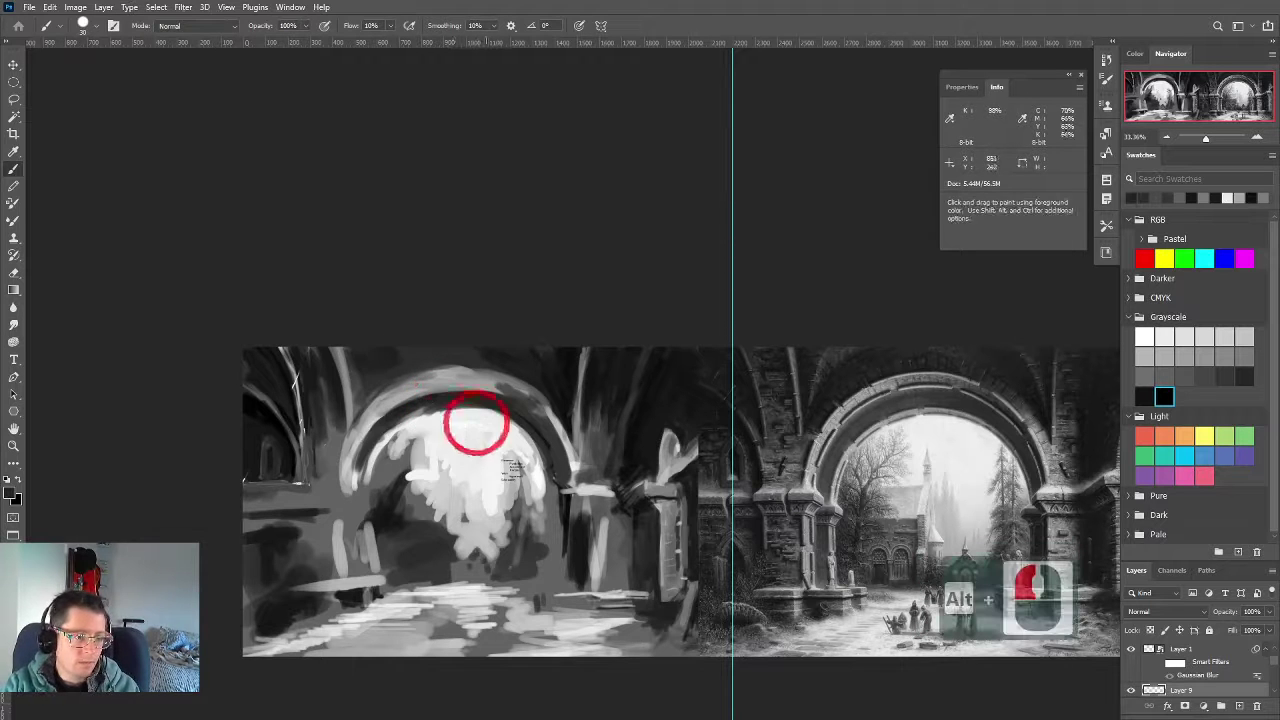
pyautogui.moveTo(476, 422); pyautogui.dragTo(472, 433)
pyautogui.keyDown('alt'); pyautogui.click(549, 359); pyautogui.keyUp('alt')
pyautogui.moveTo(518, 371)
pyautogui.mouseDown()
pyautogui.moveTo(463, 389)
pyautogui.moveTo(483, 394)
pyautogui.mouseUp()
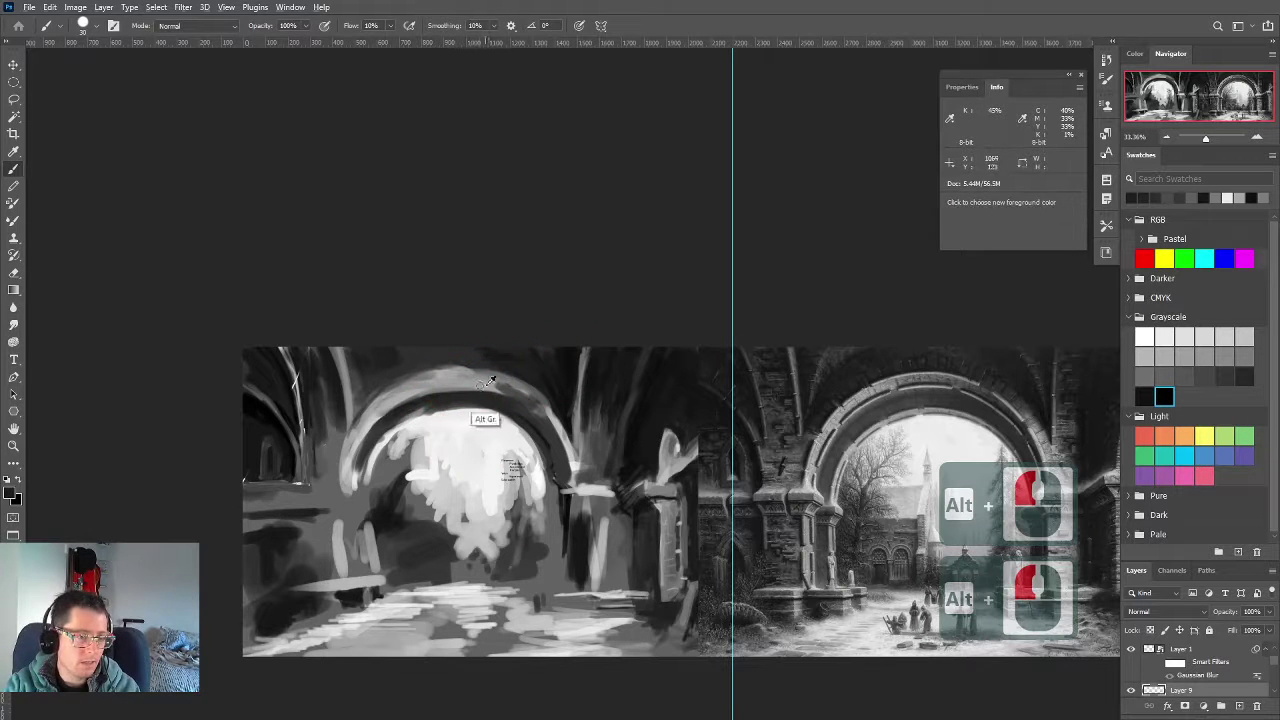
pyautogui.keyDown('alt'); pyautogui.rightClick(492, 358); pyautogui.keyUp('alt')
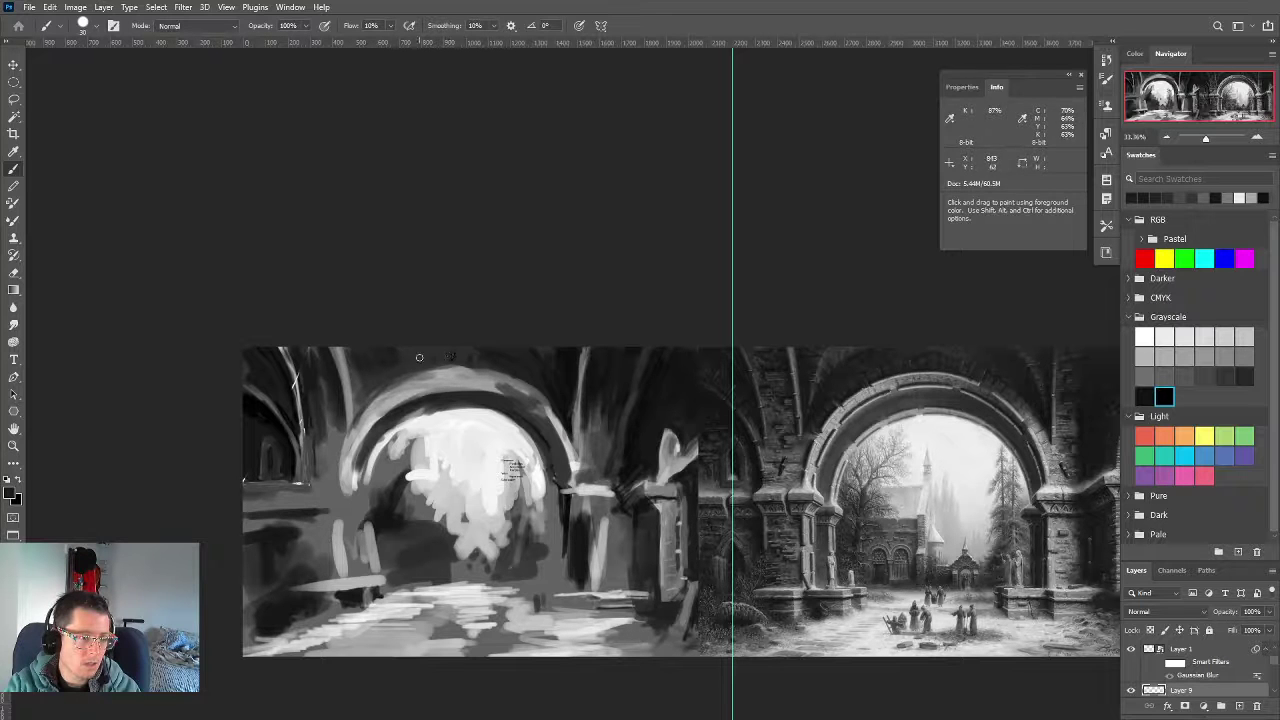
pyautogui.press('alt')
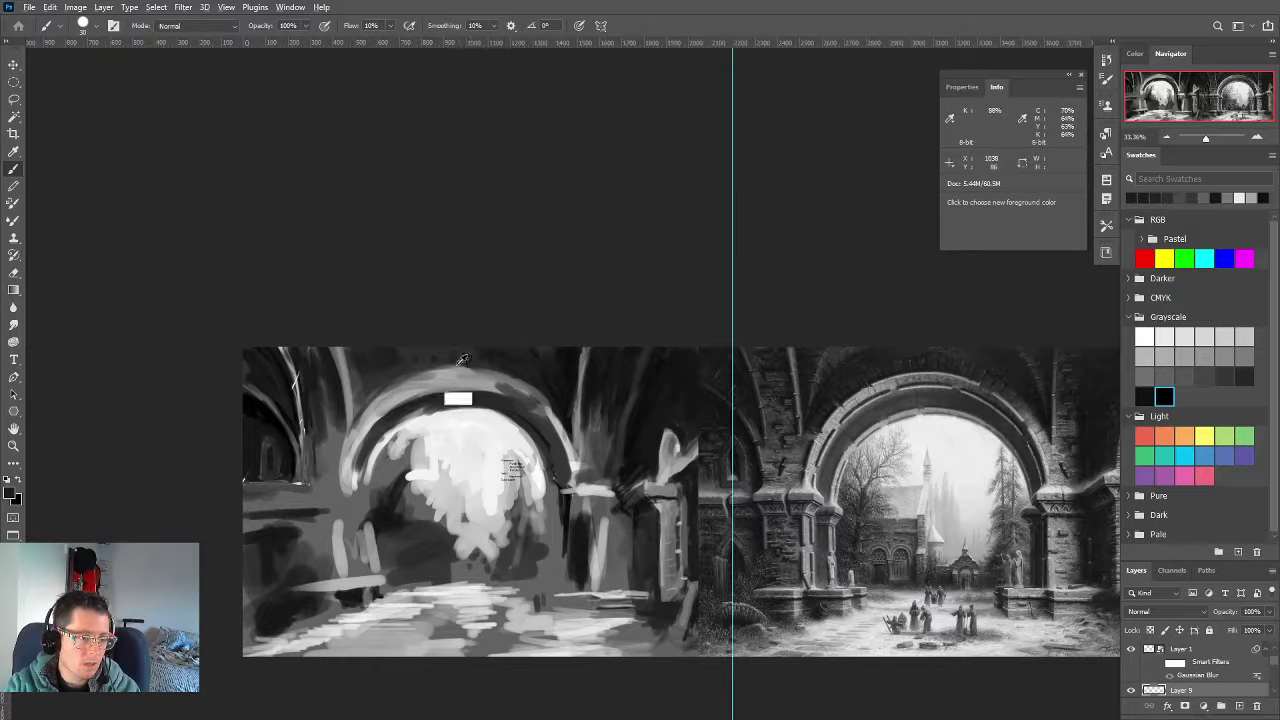
# Sharpen the arch's outer edge with sampled dark grey at brush size 15, and darken the wall beside the side window at size 25
pyautogui.keyDown('alt'); pyautogui.click(463, 361); pyautogui.keyUp('alt')
pyautogui.press('[')
pyautogui.press('[')
pyautogui.moveTo(463, 366)
pyautogui.mouseDown()
pyautogui.moveTo(542, 375)
pyautogui.moveTo(419, 372)
pyautogui.moveTo(461, 367)
pyautogui.mouseUp()
pyautogui.keyDown('alt'); pyautogui.click(541, 375); pyautogui.keyUp('alt')
pyautogui.press('[')
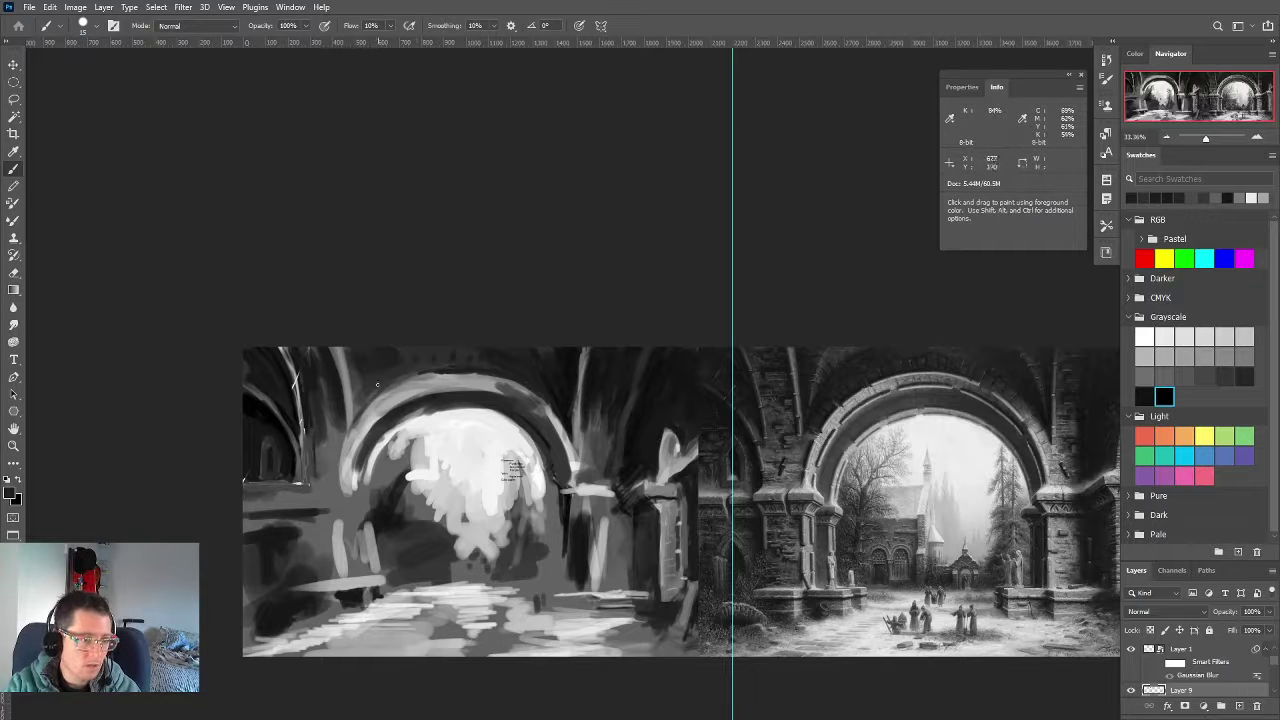
pyautogui.press(']')
pyautogui.press(']')
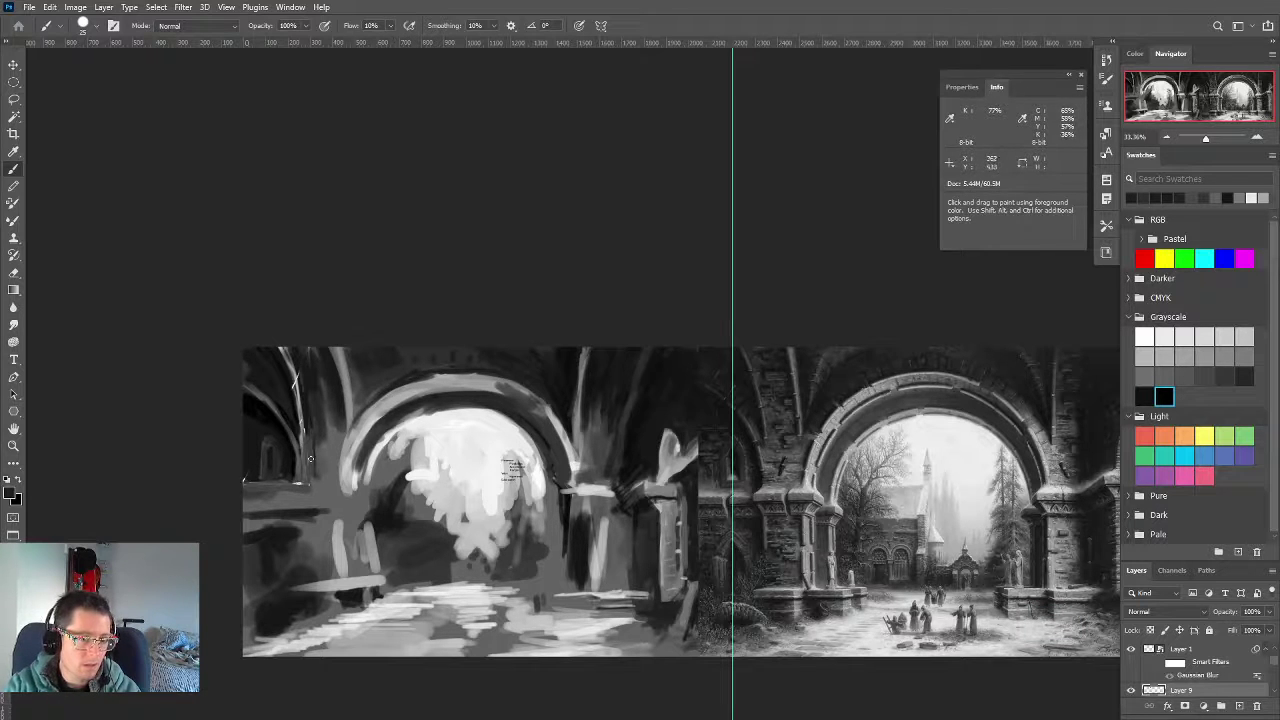
# Paint dark strokes along the window side of the arch's stone band, increasing the brush size from 10 to 20
pyautogui.press('[')
pyautogui.press('[')
pyautogui.press('[')
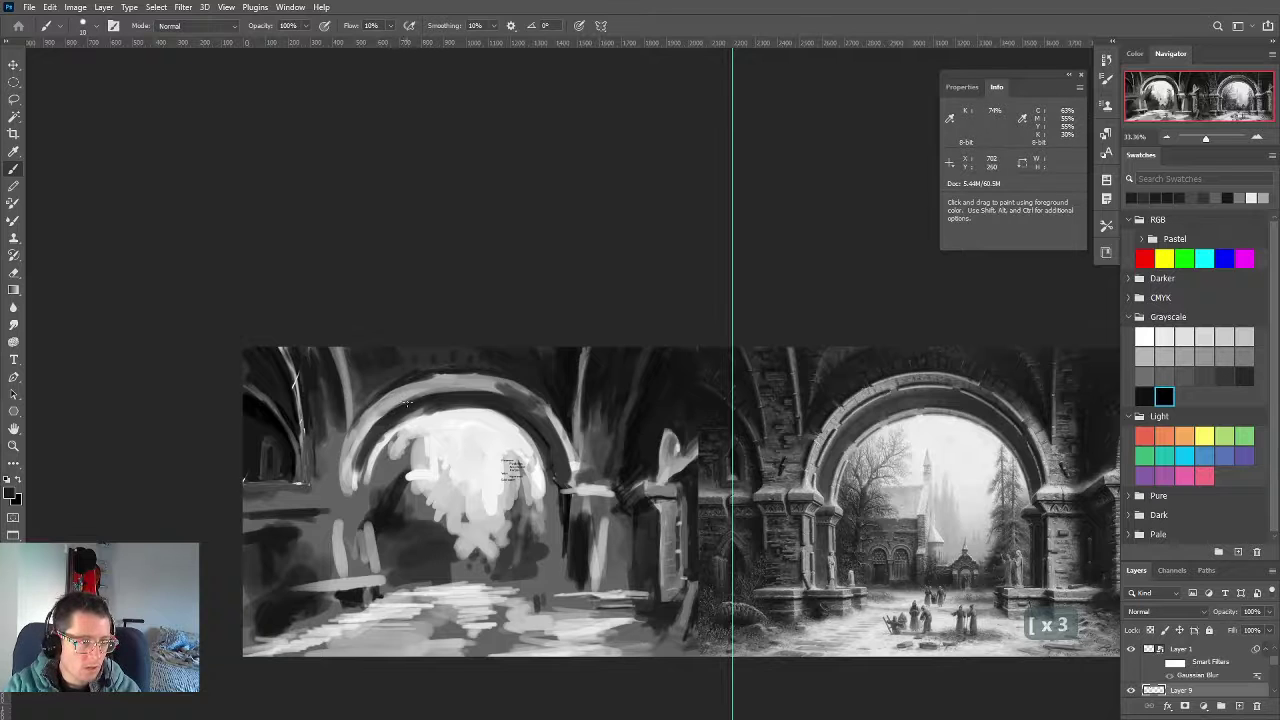
pyautogui.press(']')
pyautogui.press(']')
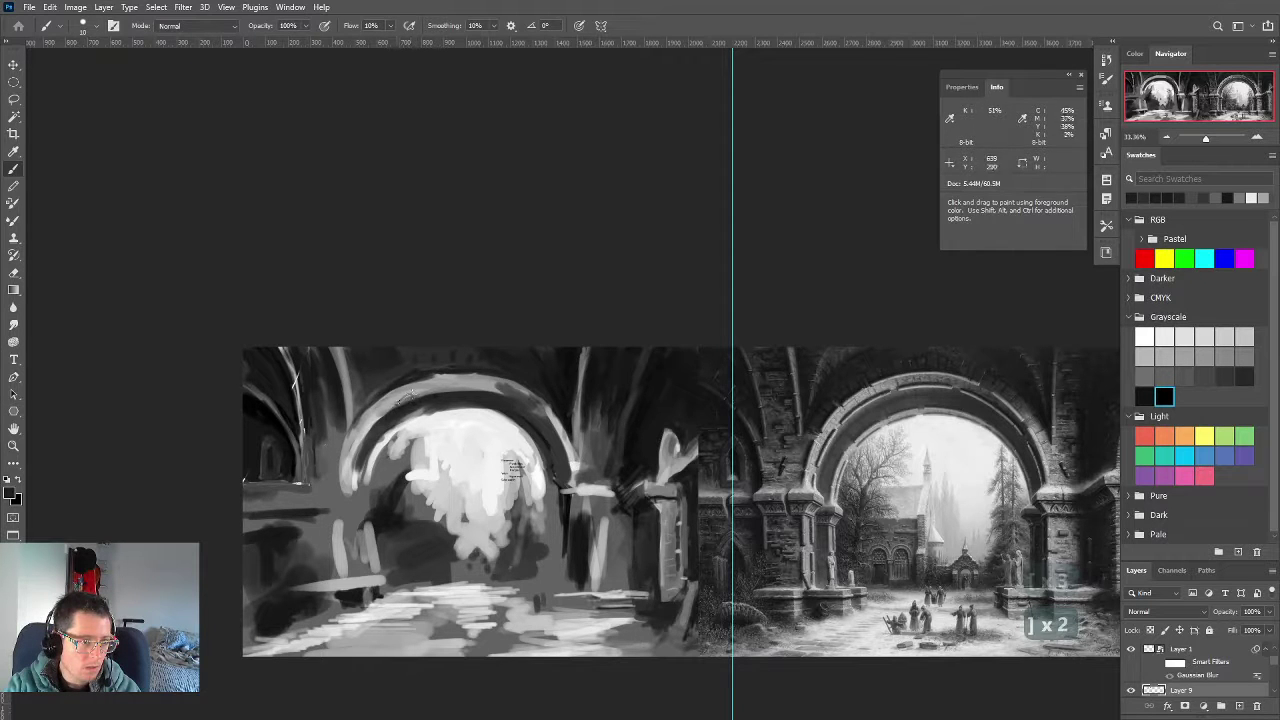
pyautogui.press(']')
pyautogui.press(']')
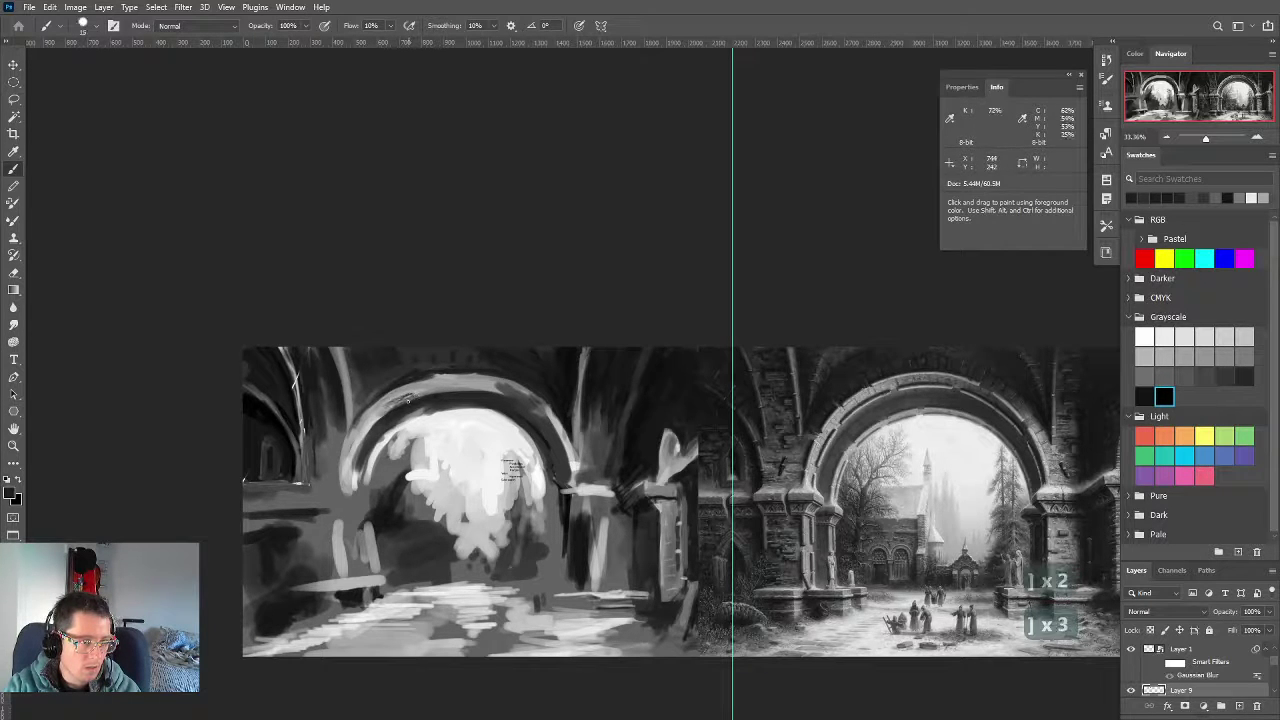
pyautogui.press(']')
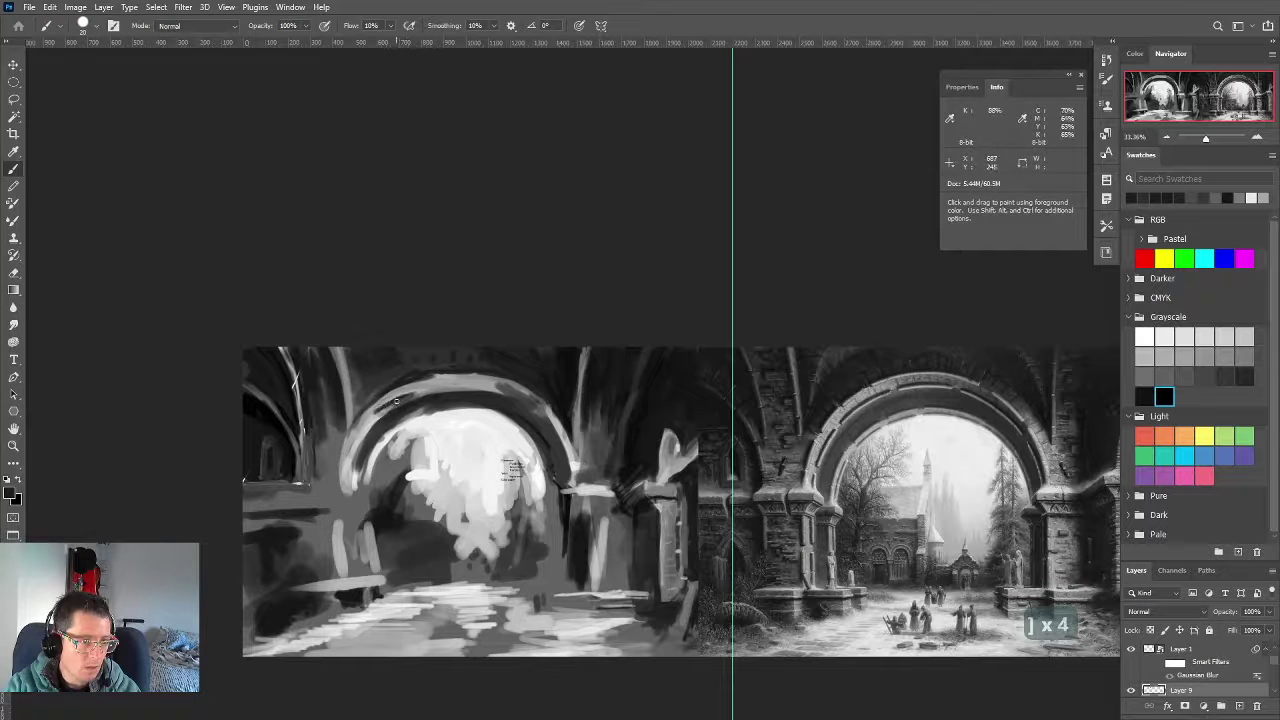
# Rework the light stone band on the window side of the arch with alternately sampled light and dark greys at brush size 20
pyautogui.keyDown('alt'); pyautogui.rightClick(396, 401); pyautogui.keyUp('alt')
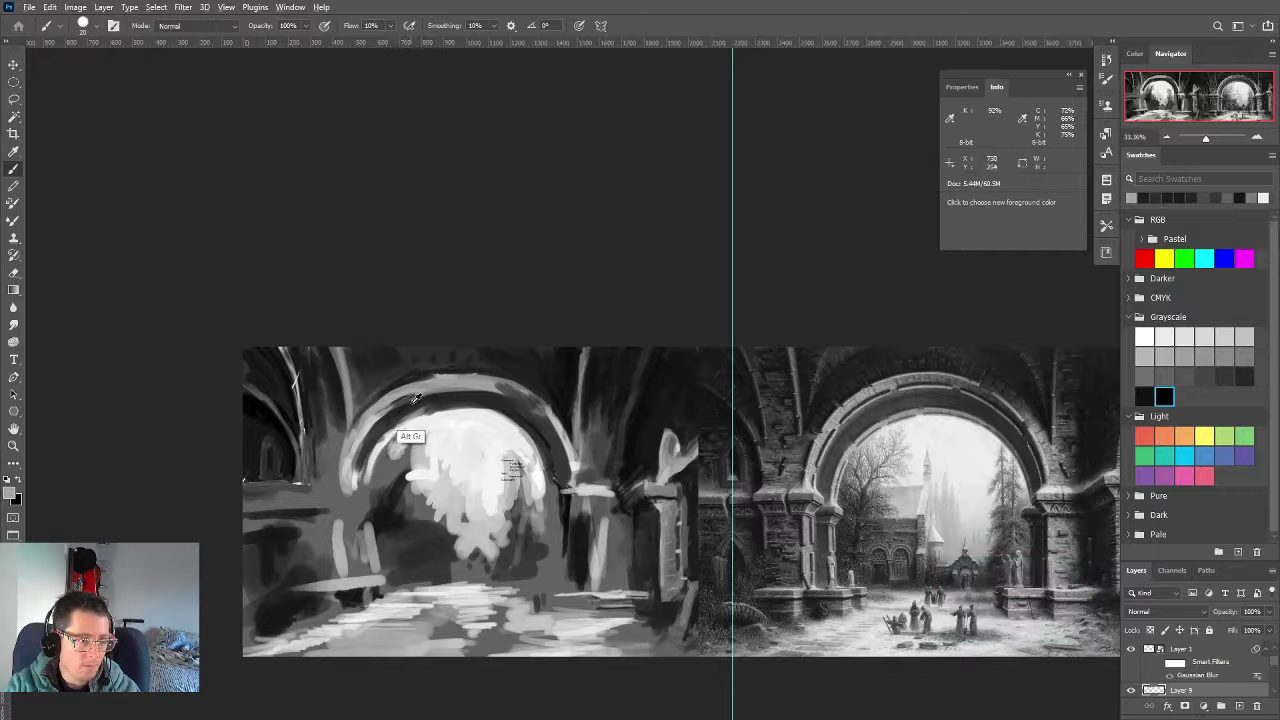
pyautogui.keyDown('alt'); pyautogui.click(404, 399); pyautogui.keyUp('alt')
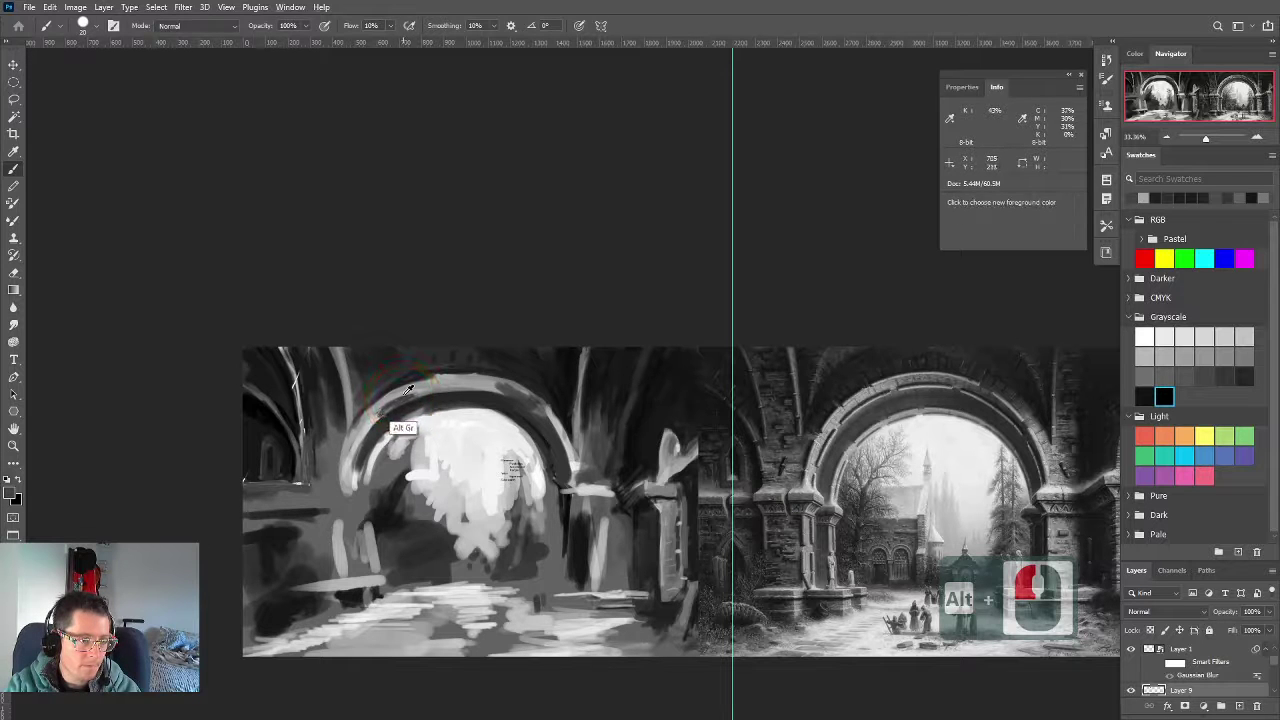
pyautogui.keyDown('alt'); pyautogui.rightClick(396, 400); pyautogui.keyUp('alt')
pyautogui.keyDown('alt'); pyautogui.rightClick(412, 385); pyautogui.keyUp('alt')
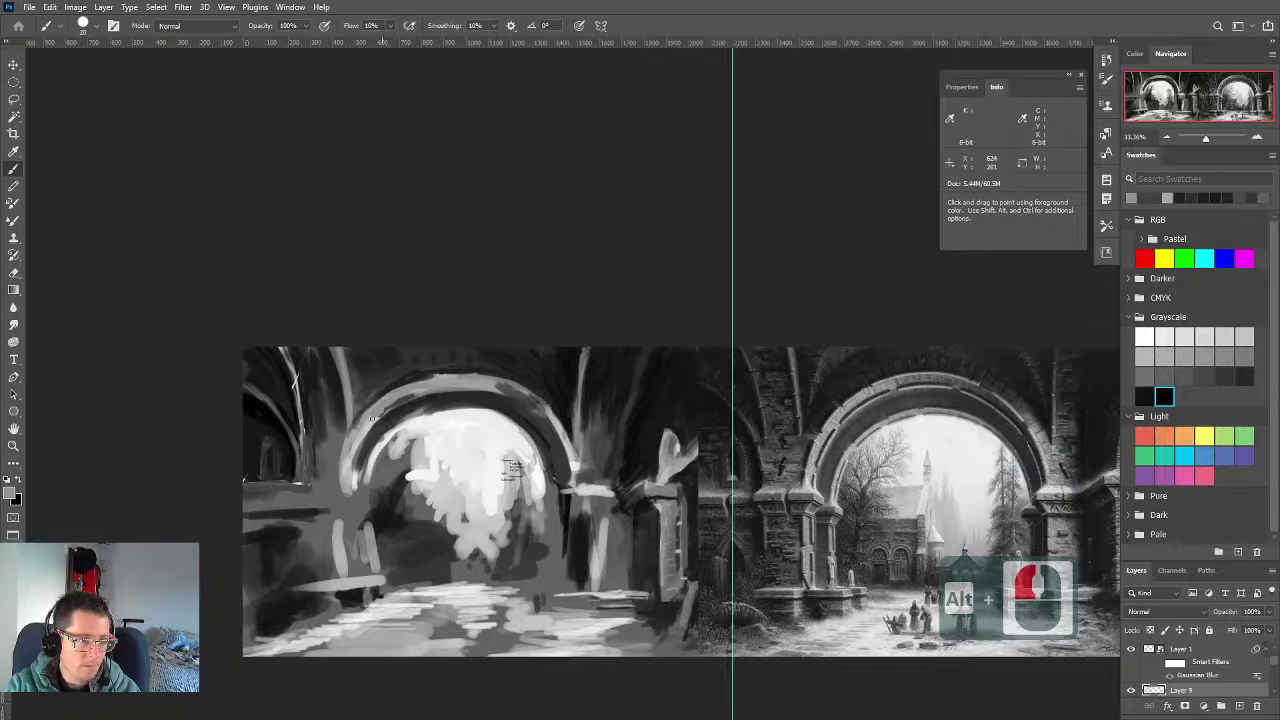
# Paint the arch's inner edge above the bright opening with sampled grey, varying the brush size between 20 and 30
pyautogui.press('alt')
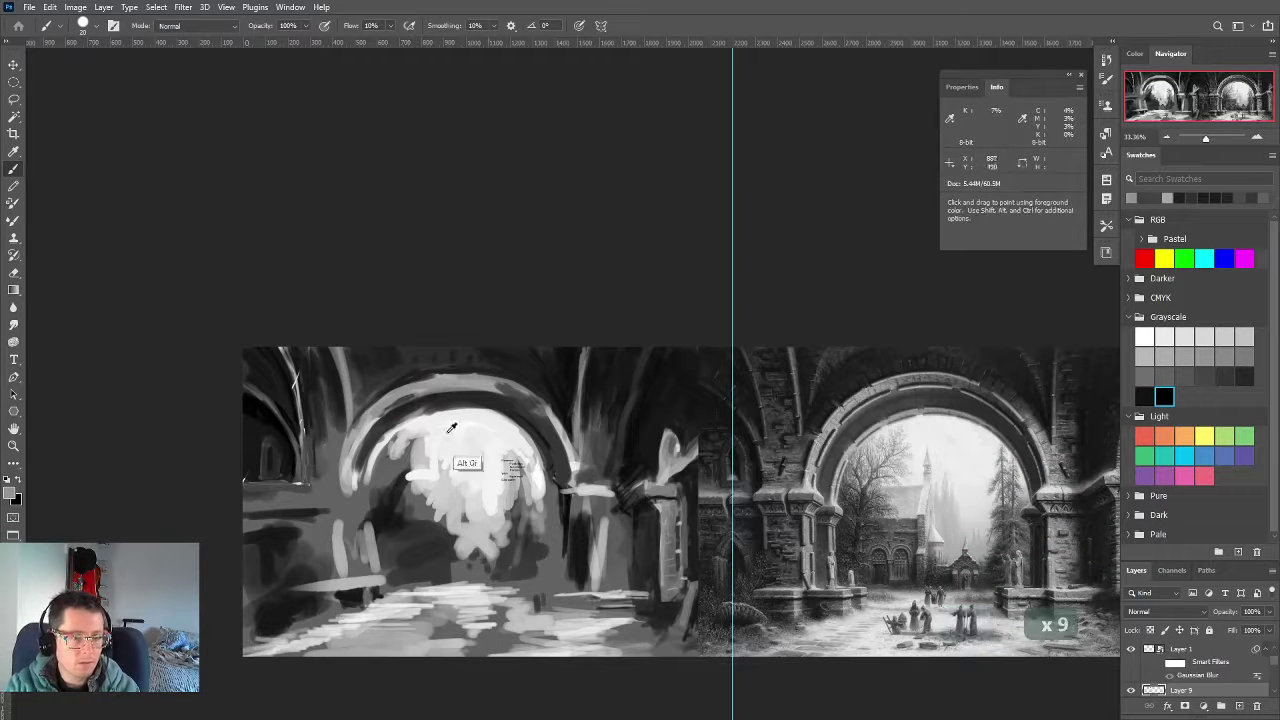
pyautogui.keyDown('alt'); pyautogui.rightClick(513, 440); pyautogui.keyUp('alt')
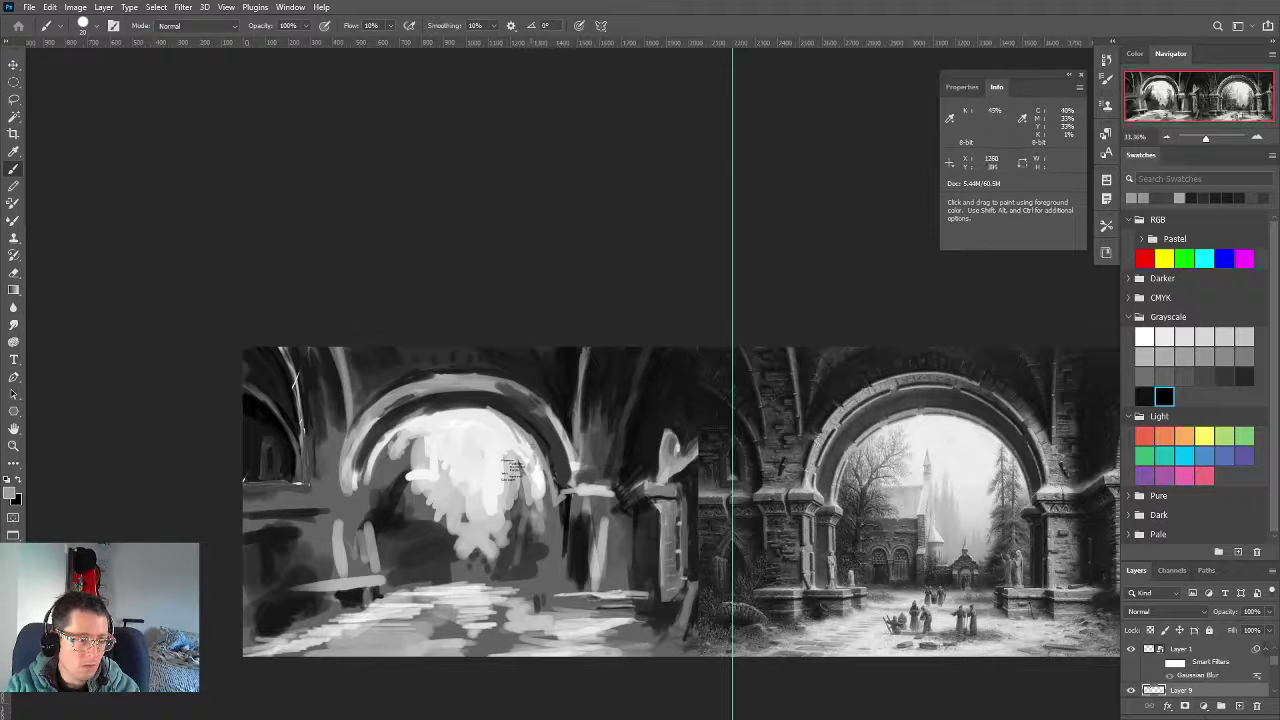
pyautogui.press(']')
pyautogui.press(']')
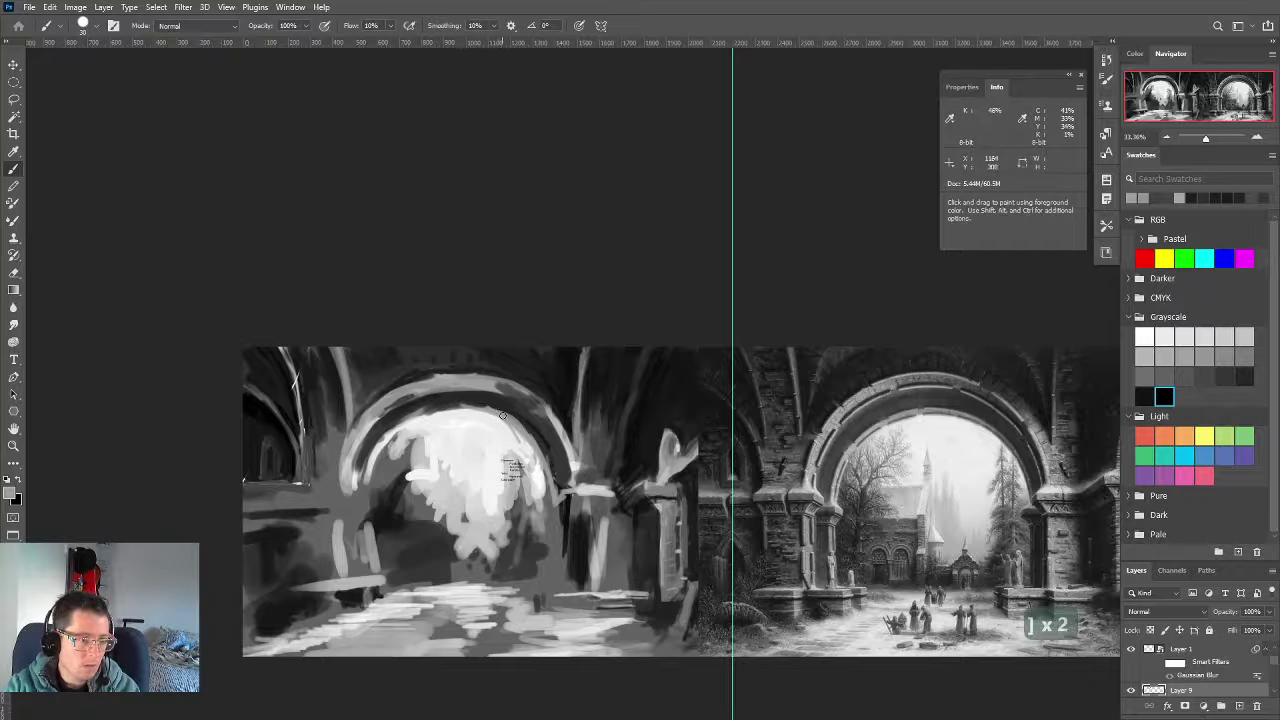
pyautogui.press('[')
pyautogui.press('[')
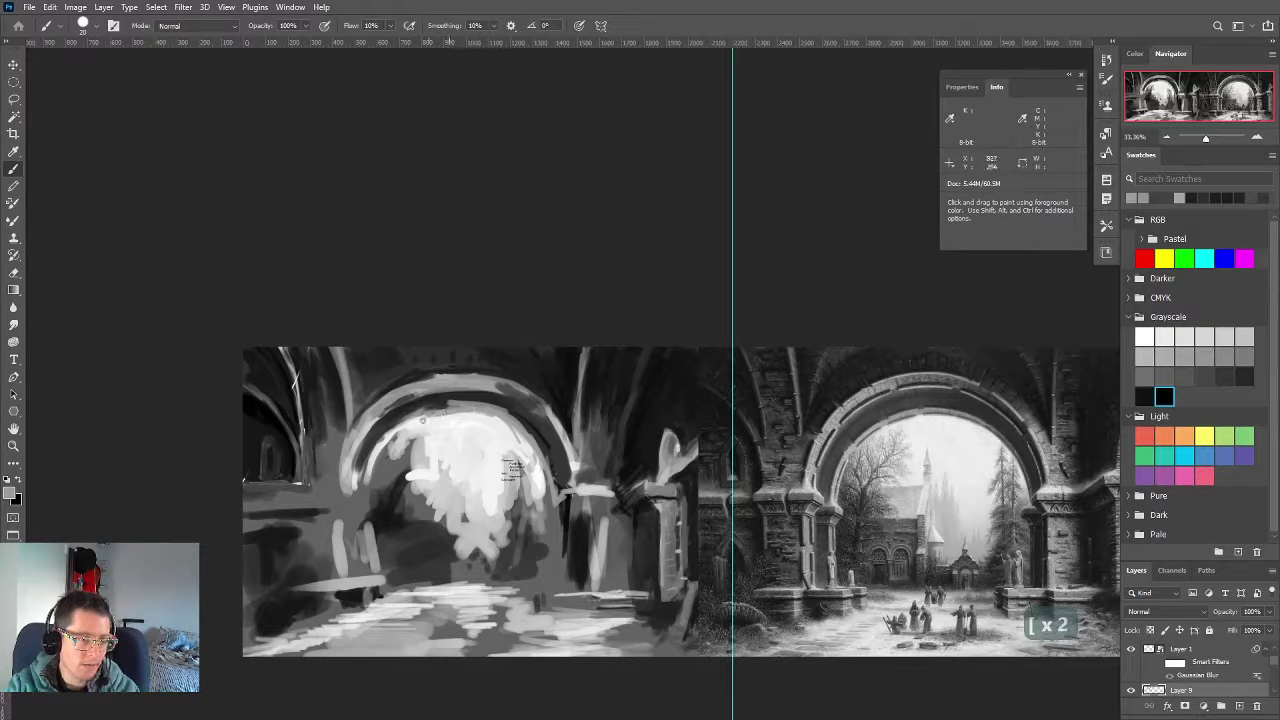
# Redefine the underside of the arch's inner band with sampled dark grey, using brush sizes 15 and 25
pyautogui.press('[')
pyautogui.keyDown('alt'); pyautogui.click(465, 396); pyautogui.keyUp('alt')
pyautogui.moveTo(470, 399); pyautogui.dragTo(528, 429)
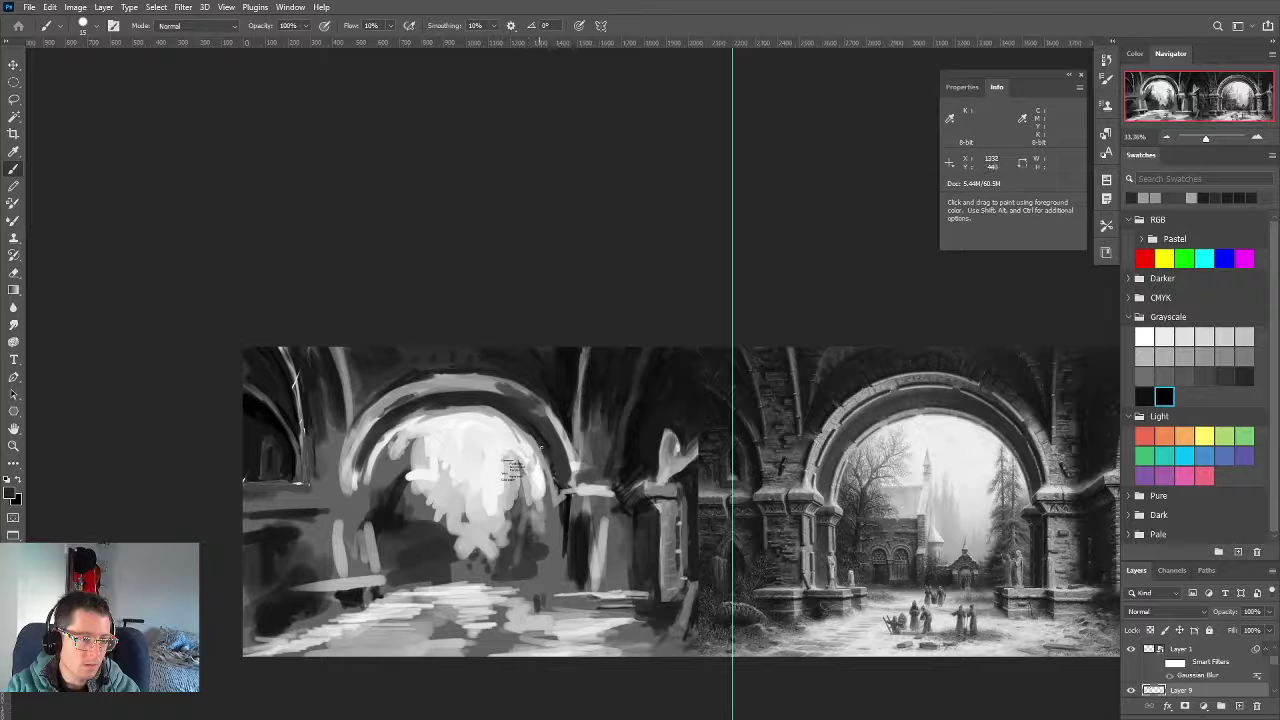
pyautogui.press(']')
pyautogui.press(']')
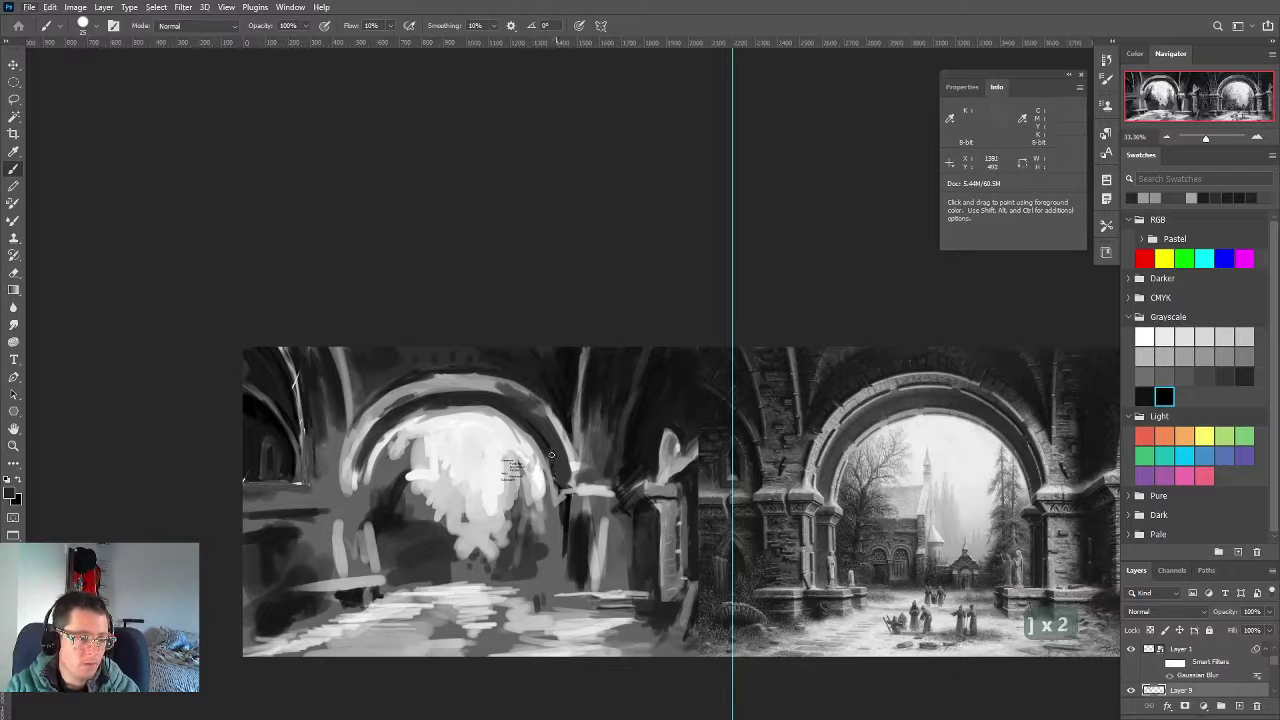
# Touch up the arch's inner edge near the pier capital with a sampled light grey, enlarging the brush from size 25
pyautogui.press('alt')
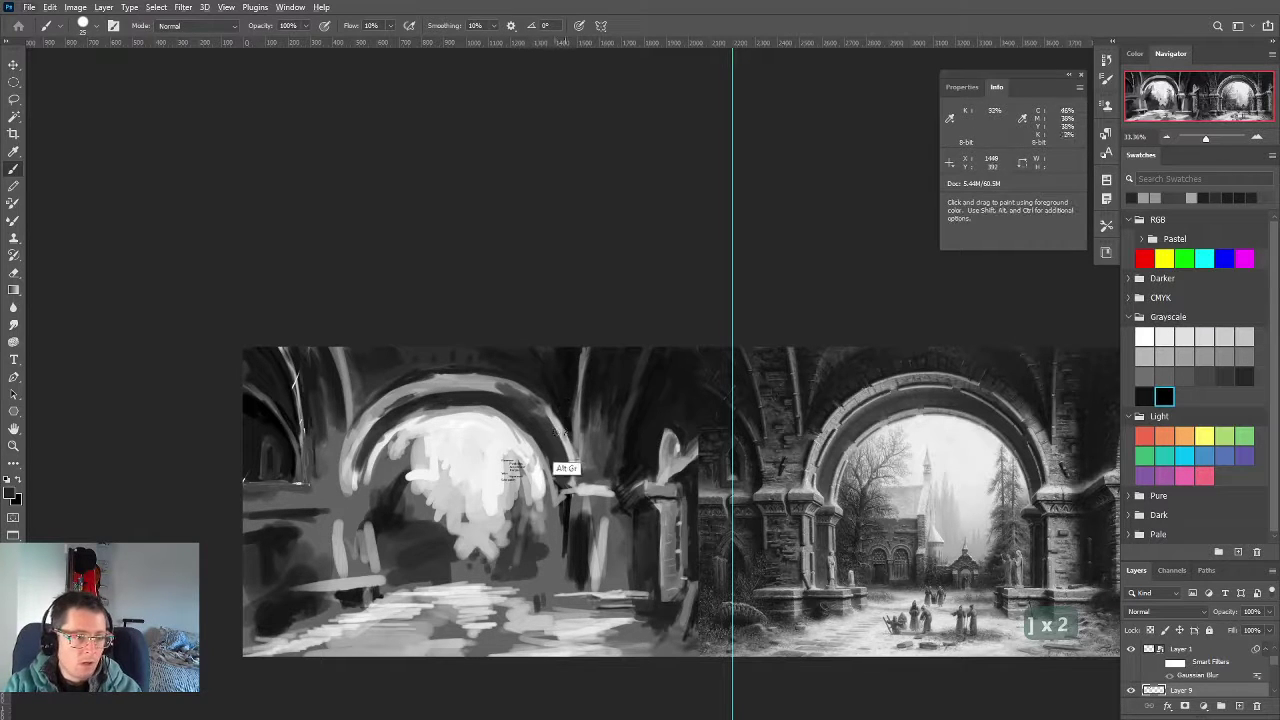
pyautogui.keyDown('alt'); pyautogui.click(565, 438); pyautogui.keyUp('alt')
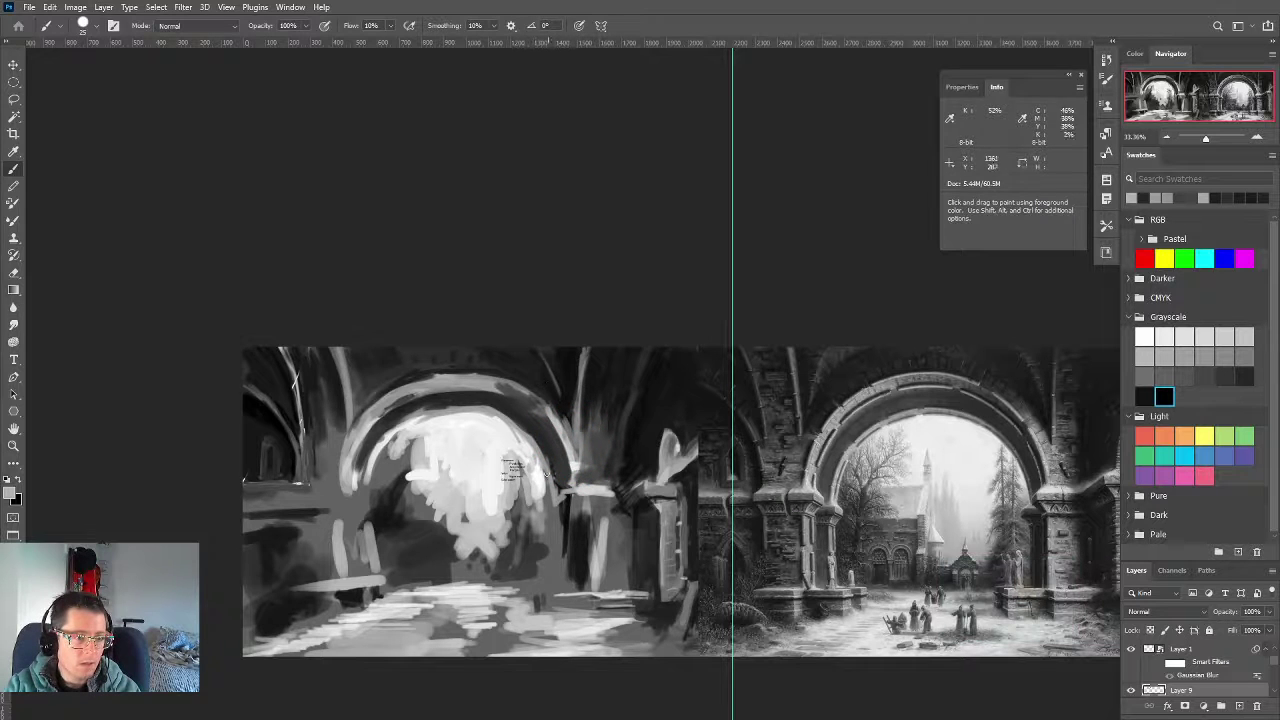
pyautogui.press(']')
pyautogui.press(']')
pyautogui.press(']')
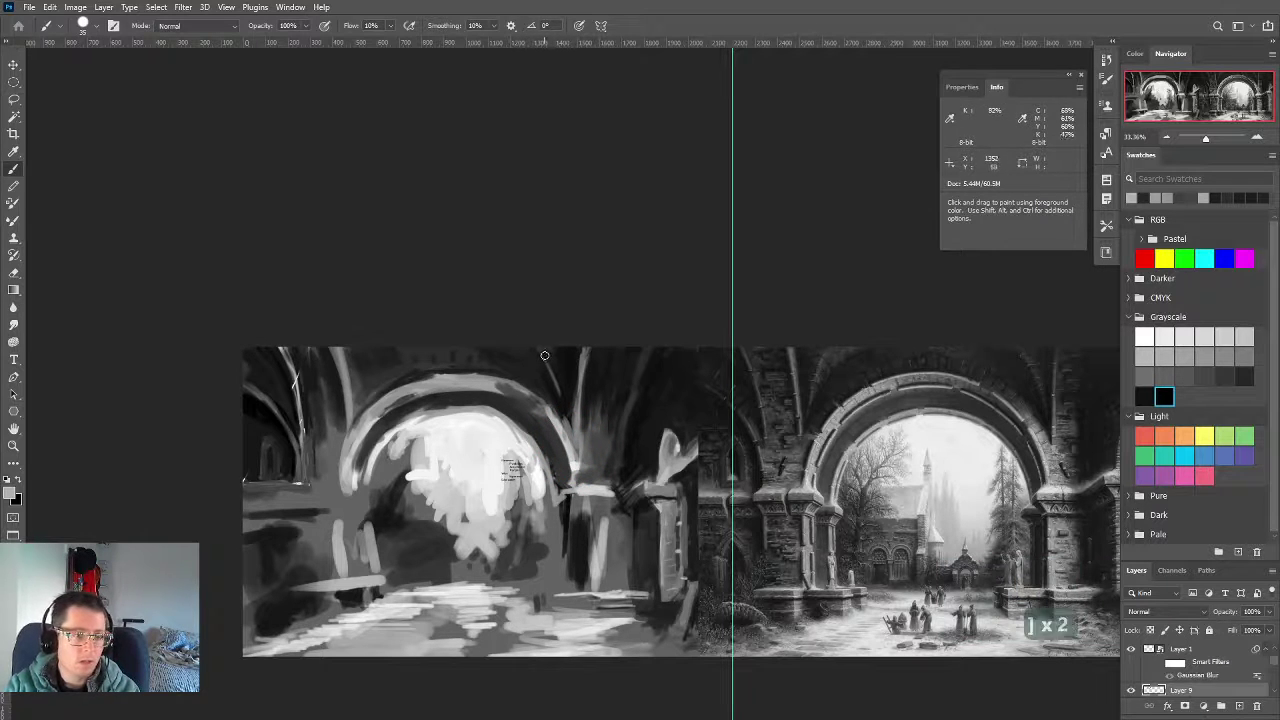
# Darken the side window at brush size 40, and paint a light grey ledge across the pier beside it at size 30
pyautogui.moveTo(330, 534); pyautogui.dragTo(422, 495)
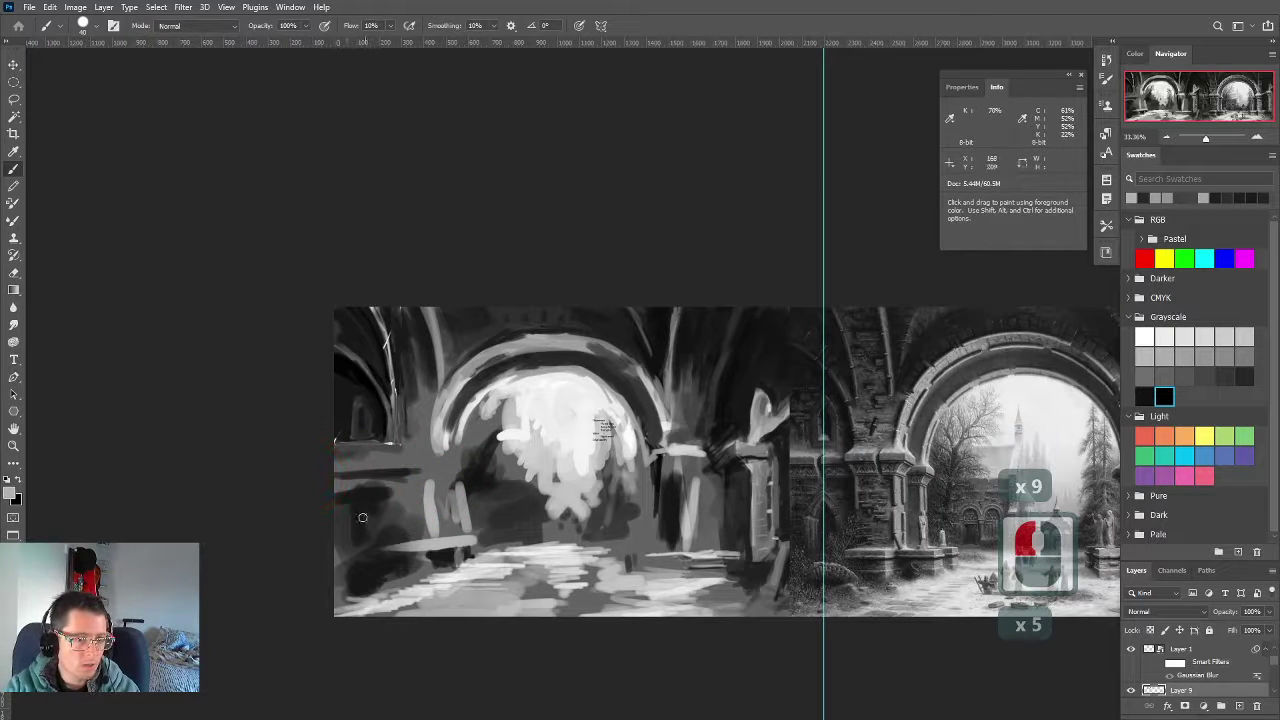
pyautogui.keyDown('alt'); pyautogui.click(375, 425); pyautogui.keyUp('alt')
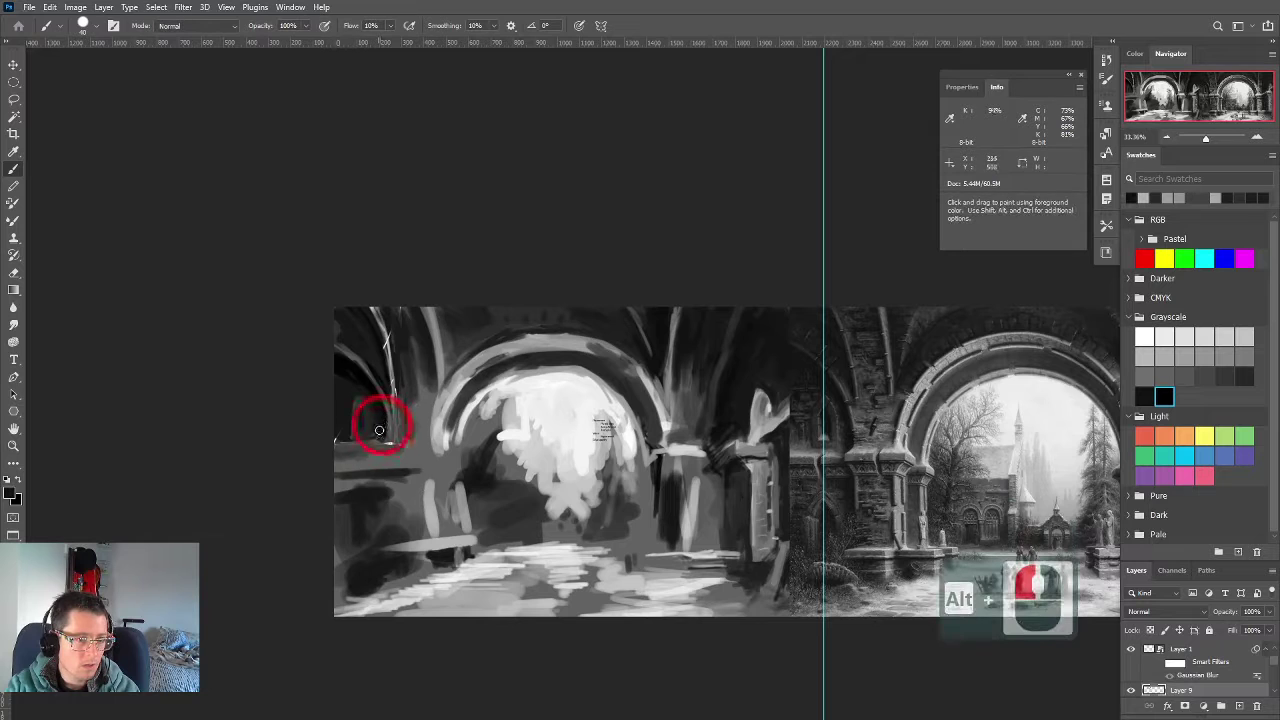
pyautogui.keyDown('alt'); pyautogui.click(439, 425); pyautogui.keyUp('alt')
pyautogui.press('[')
pyautogui.press('[')
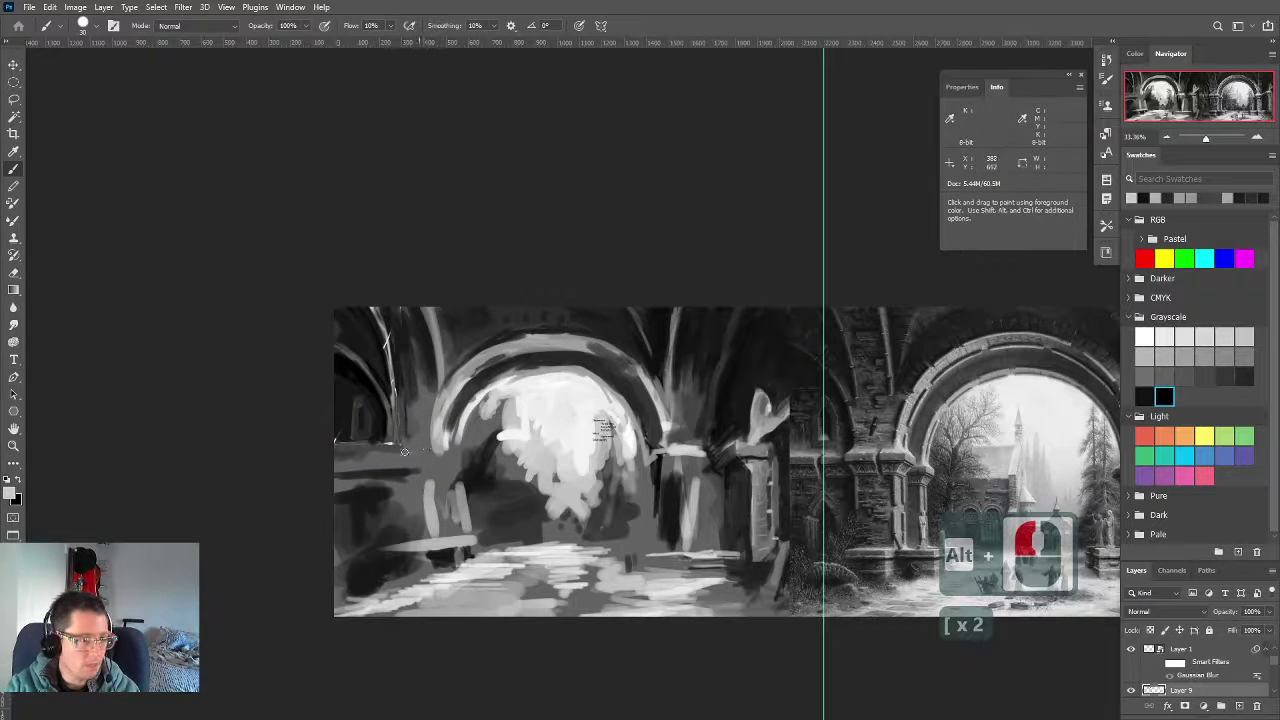
pyautogui.moveTo(428, 445); pyautogui.dragTo(389, 449)
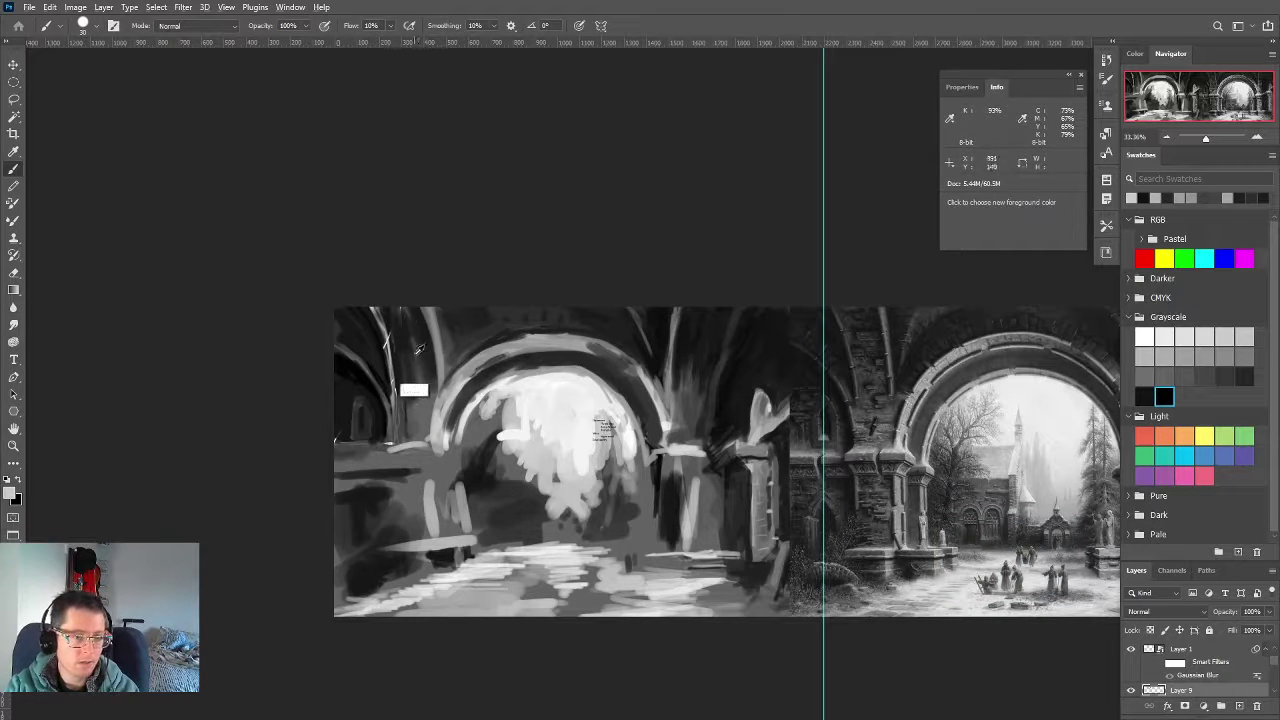
# Paint the vault rib between the side window and the arch at brush size 20, with a light stroke and sampled dark edges
pyautogui.press('[')
pyautogui.press('[')
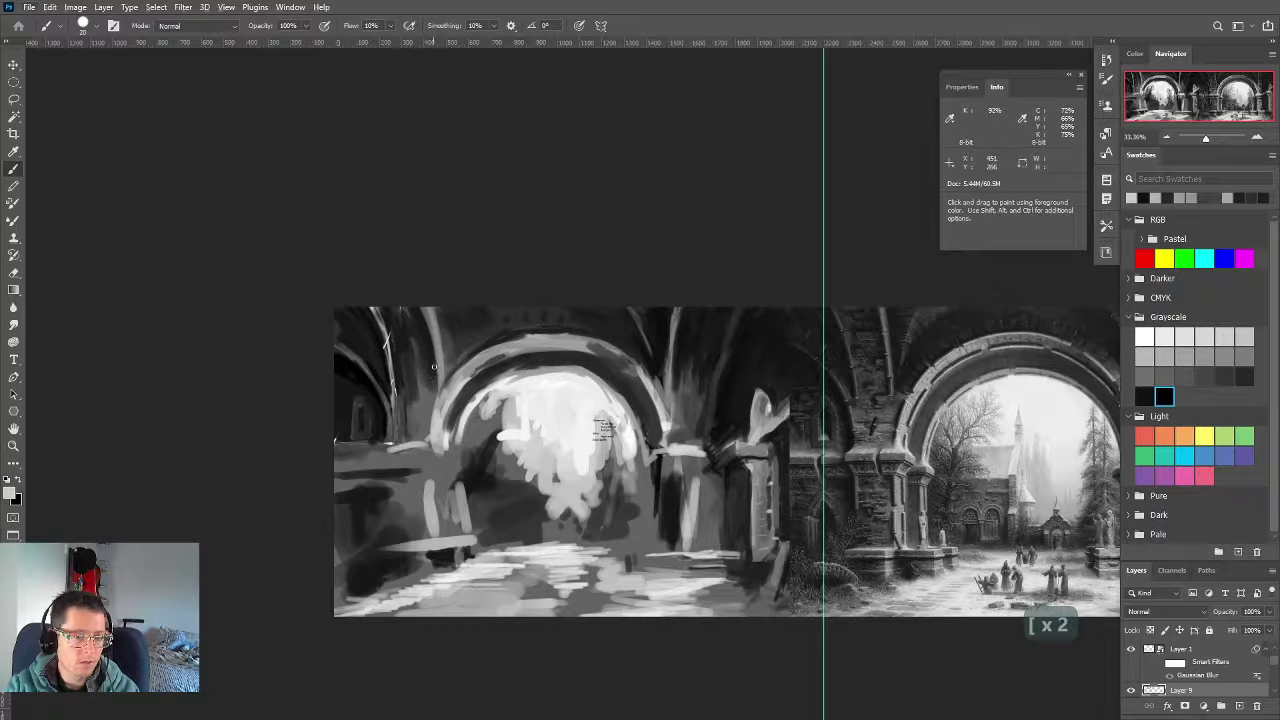
pyautogui.moveTo(434, 375); pyautogui.dragTo(412, 295)
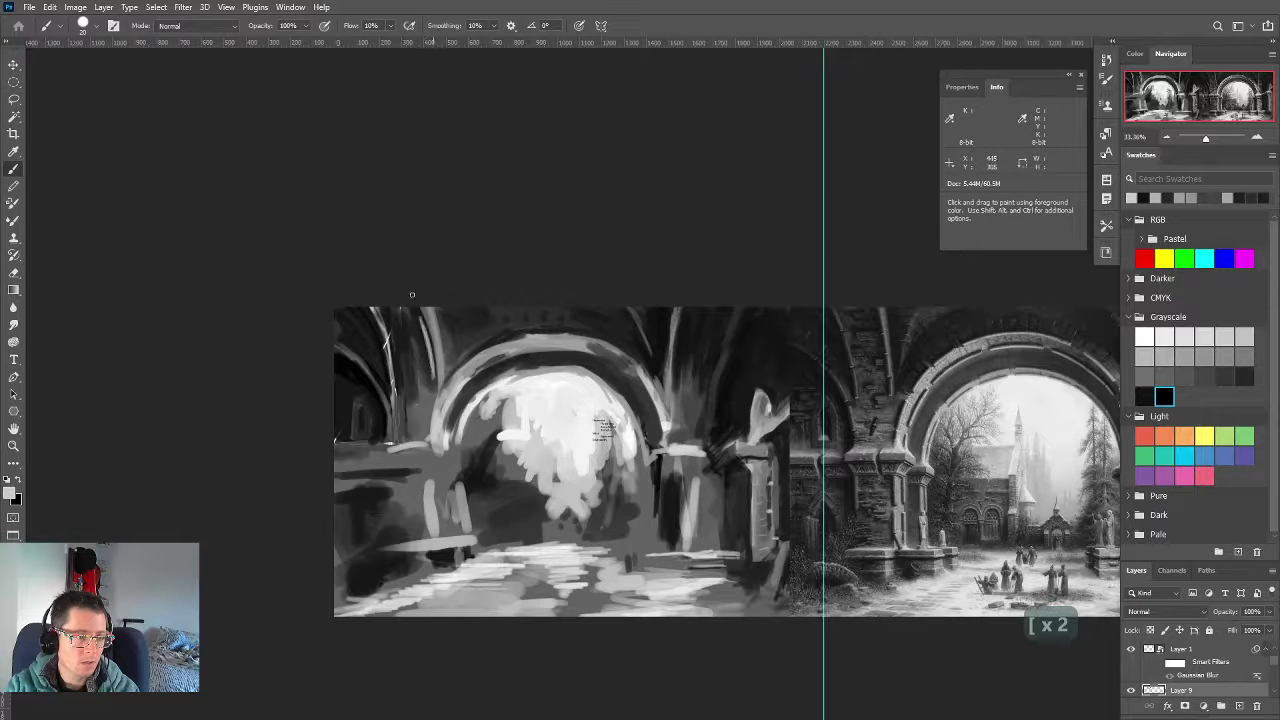
pyautogui.keyDown('alt'); pyautogui.rightClick(432, 388); pyautogui.keyUp('alt')
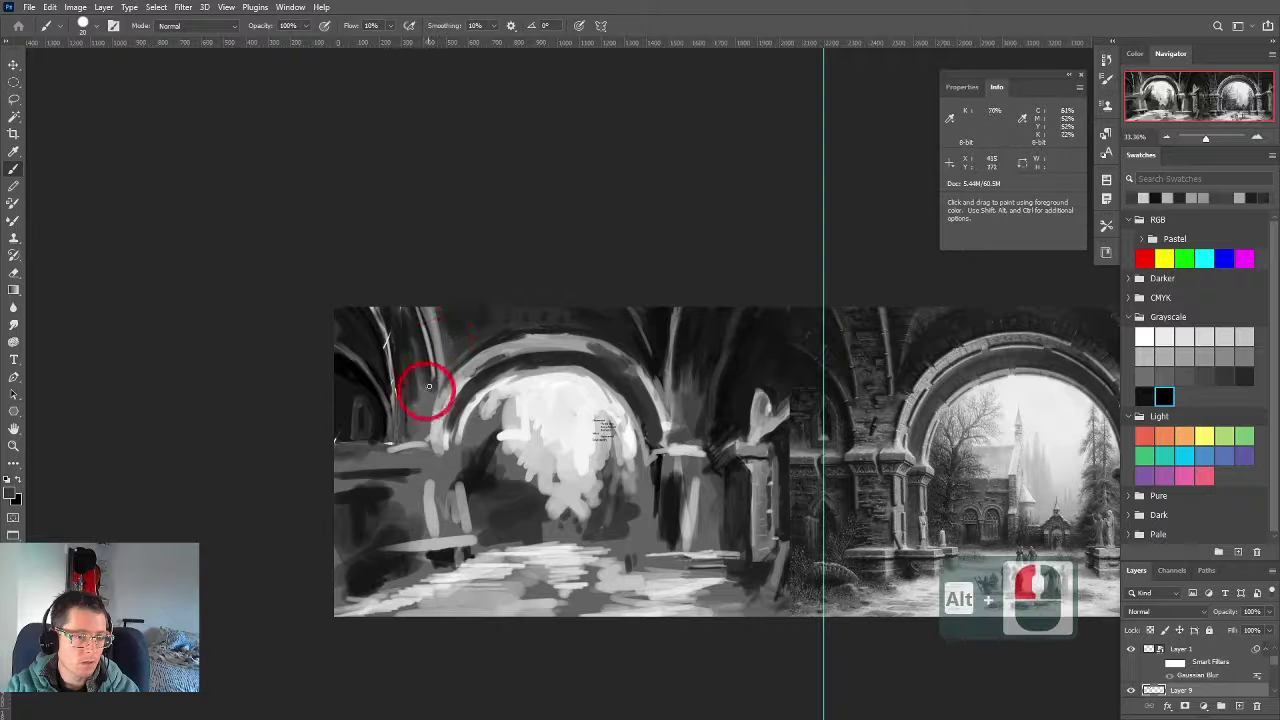
pyautogui.keyDown('alt'); pyautogui.click(440, 316); pyautogui.keyUp('alt')
pyautogui.moveTo(430, 313)
pyautogui.mouseDown()
pyautogui.moveTo(438, 351)
pyautogui.moveTo(431, 315)
pyautogui.mouseUp()
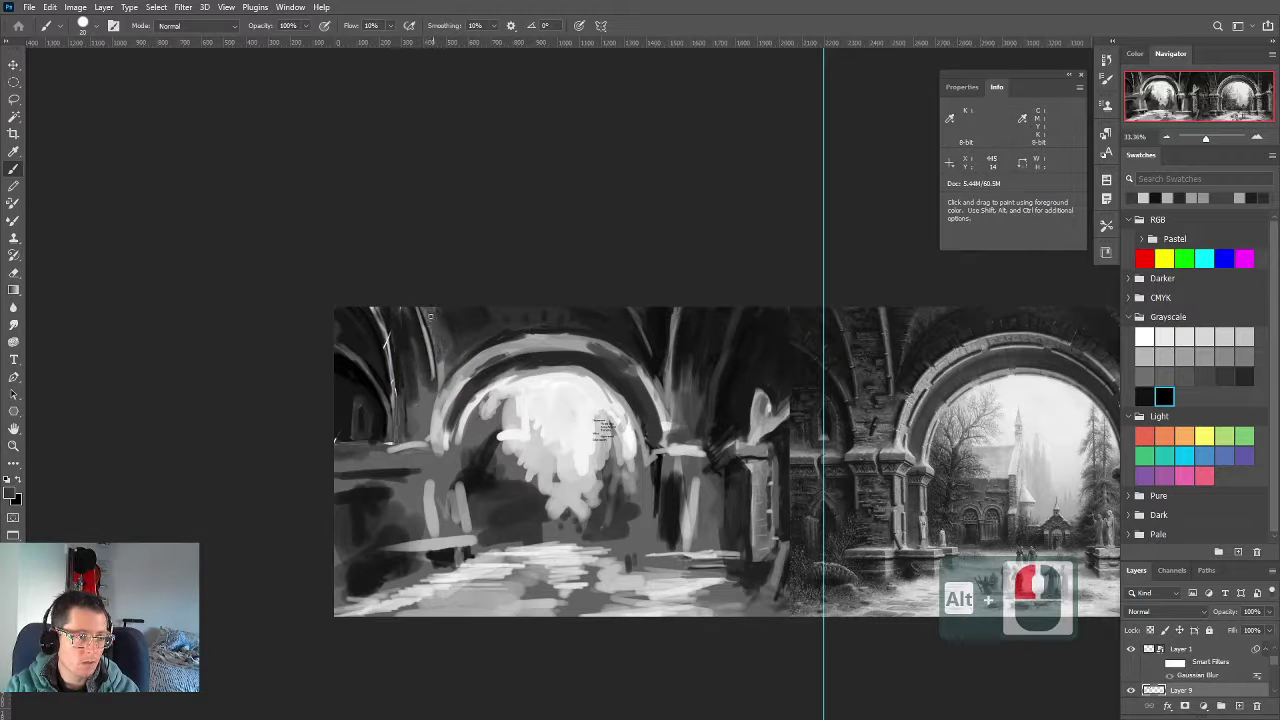
# Tone down the bright line beside the side window with sampled black and mid grey at brush size 40
pyautogui.keyDown('alt'); pyautogui.click(383, 343); pyautogui.keyUp('alt')
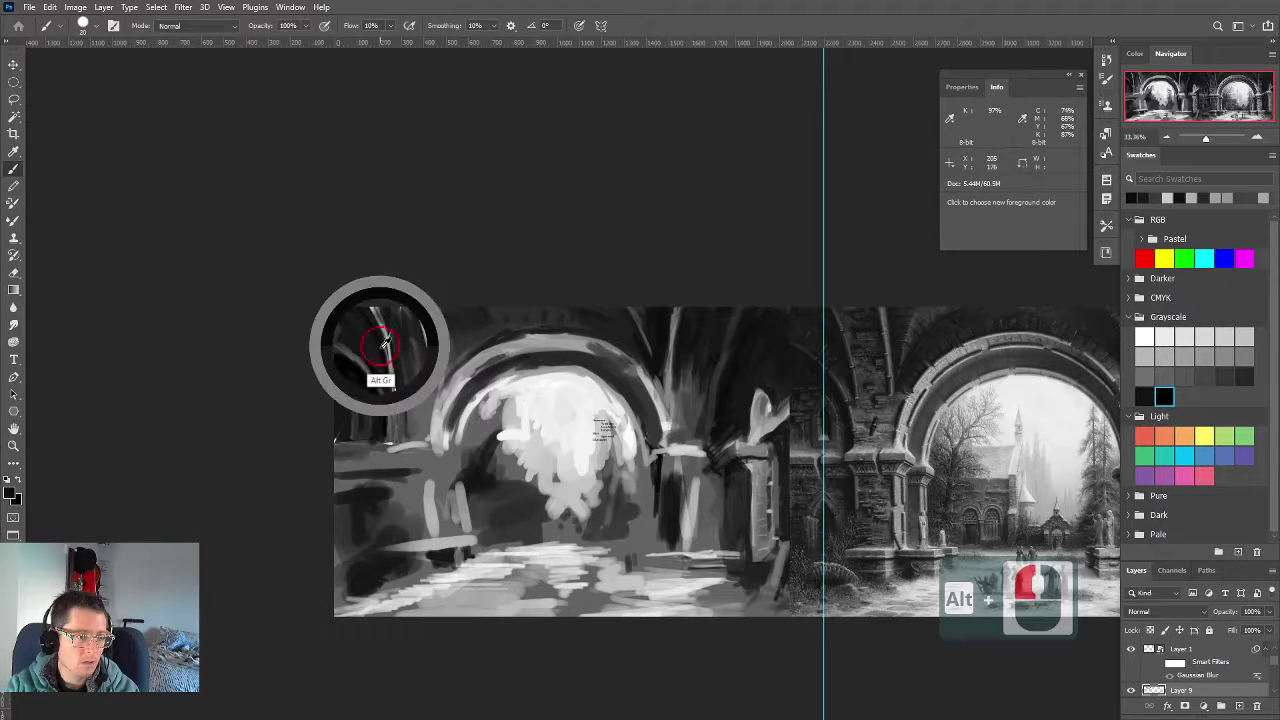
pyautogui.keyDown('alt'); pyautogui.rightClick(382, 352); pyautogui.keyUp('alt')
pyautogui.press(']')
pyautogui.press(']')
pyautogui.press(']')
pyautogui.moveTo(397, 372); pyautogui.dragTo(369, 301)
pyautogui.keyDown('alt'); pyautogui.click(408, 398); pyautogui.keyUp('alt')
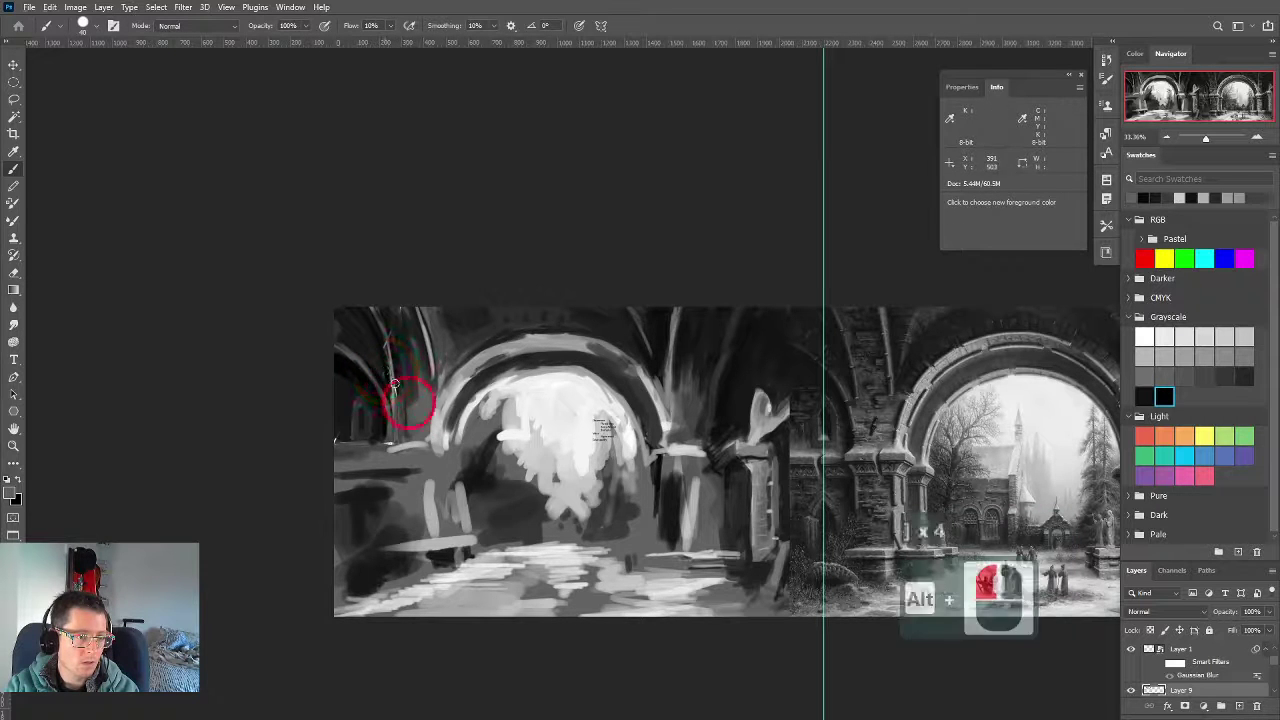
pyautogui.moveTo(389, 367); pyautogui.dragTo(369, 311)
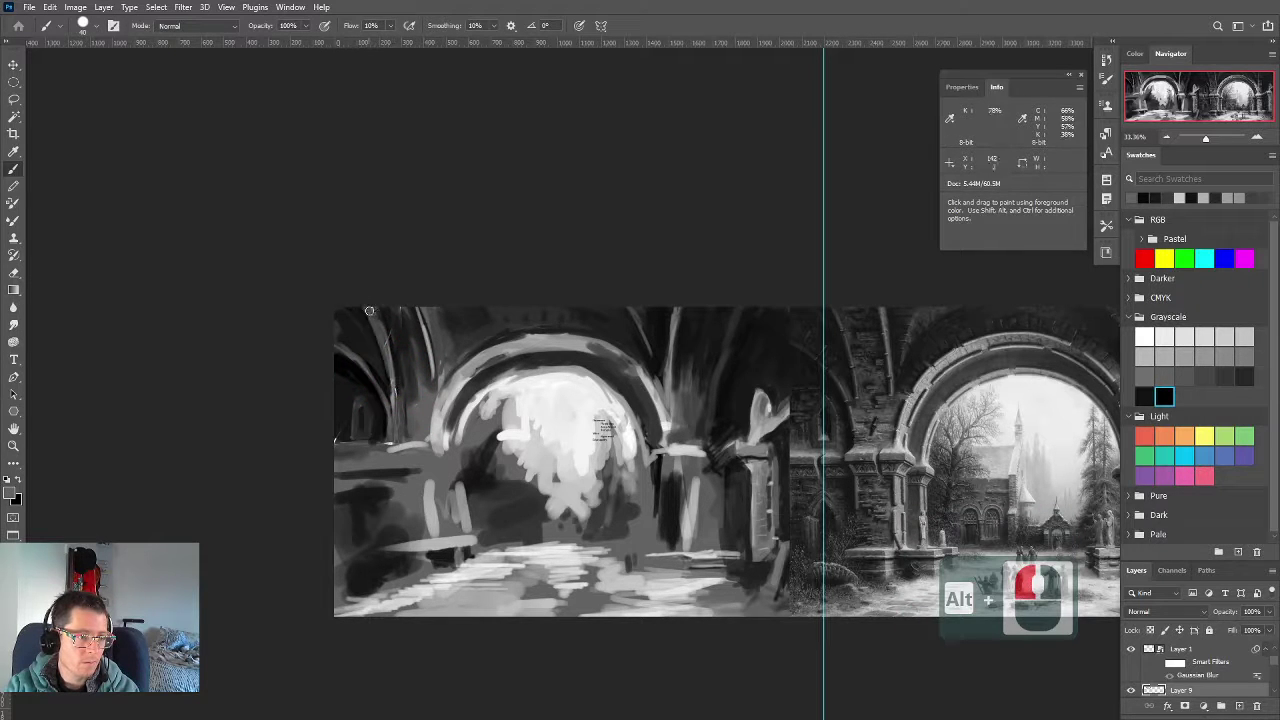
# Darken the wall around the top of the side window with sampled dark tones at brush size 40
pyautogui.keyDown('alt'); pyautogui.click(377, 368); pyautogui.keyUp('alt')
pyautogui.moveTo(372, 382); pyautogui.dragTo(360, 309)
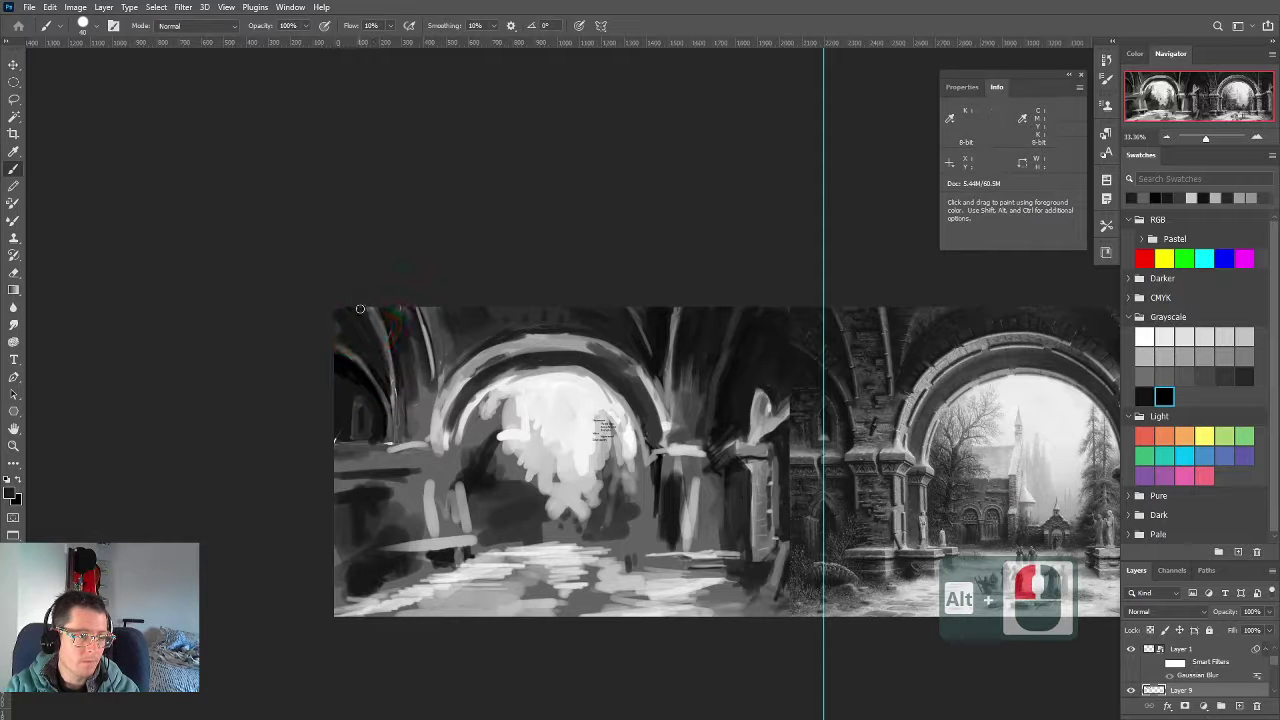
pyautogui.keyDown('alt'); pyautogui.click(347, 373); pyautogui.keyUp('alt')
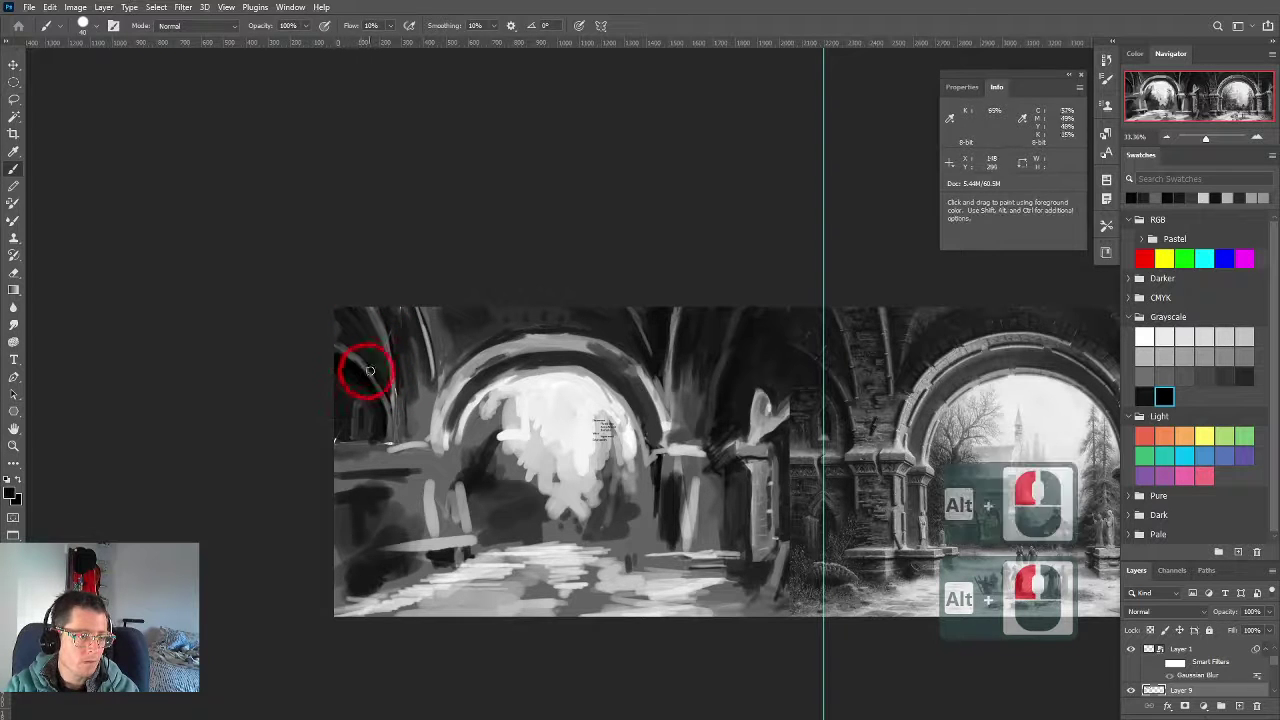
pyautogui.moveTo(368, 371)
pyautogui.mouseDown()
pyautogui.moveTo(383, 389)
pyautogui.moveTo(376, 340)
pyautogui.mouseUp()
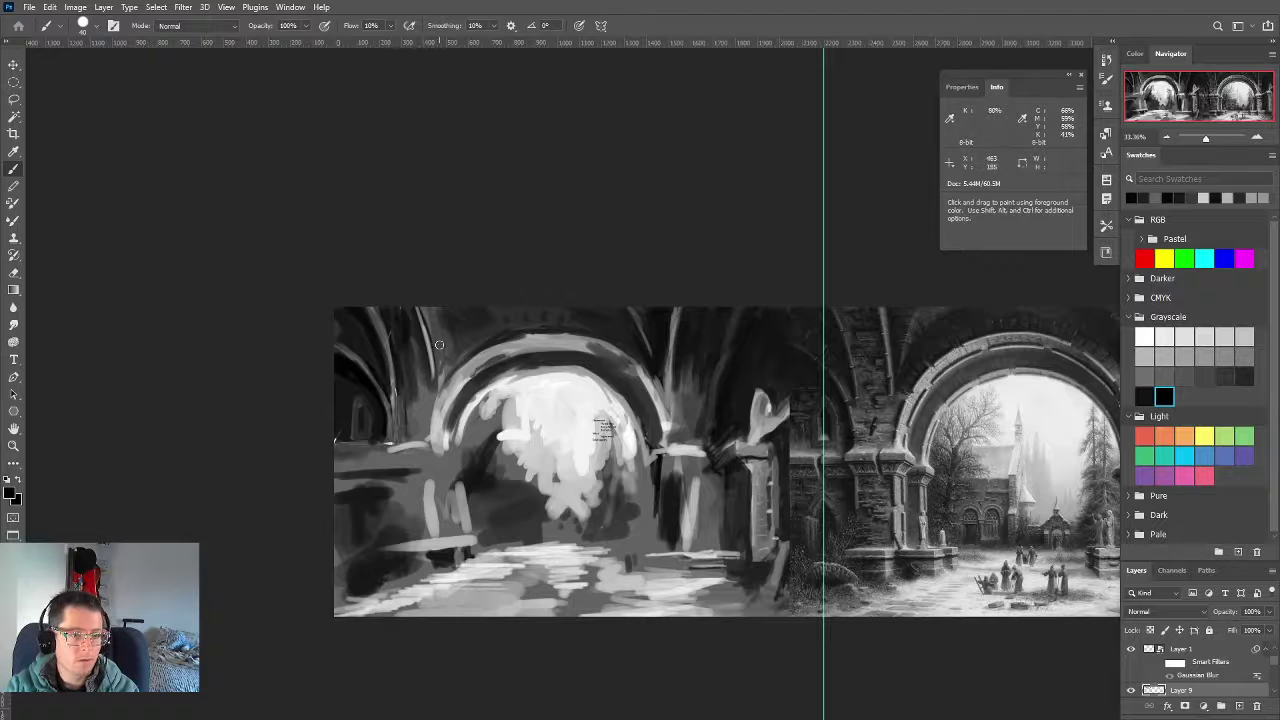
# Sample a tone beside the side window and undo the last two strokes
pyautogui.keyDown('alt'); pyautogui.click(388, 402); pyautogui.keyUp('alt')
pyautogui.hotkey('ctrl', 'z')
pyautogui.hotkey('ctrl', 'z')
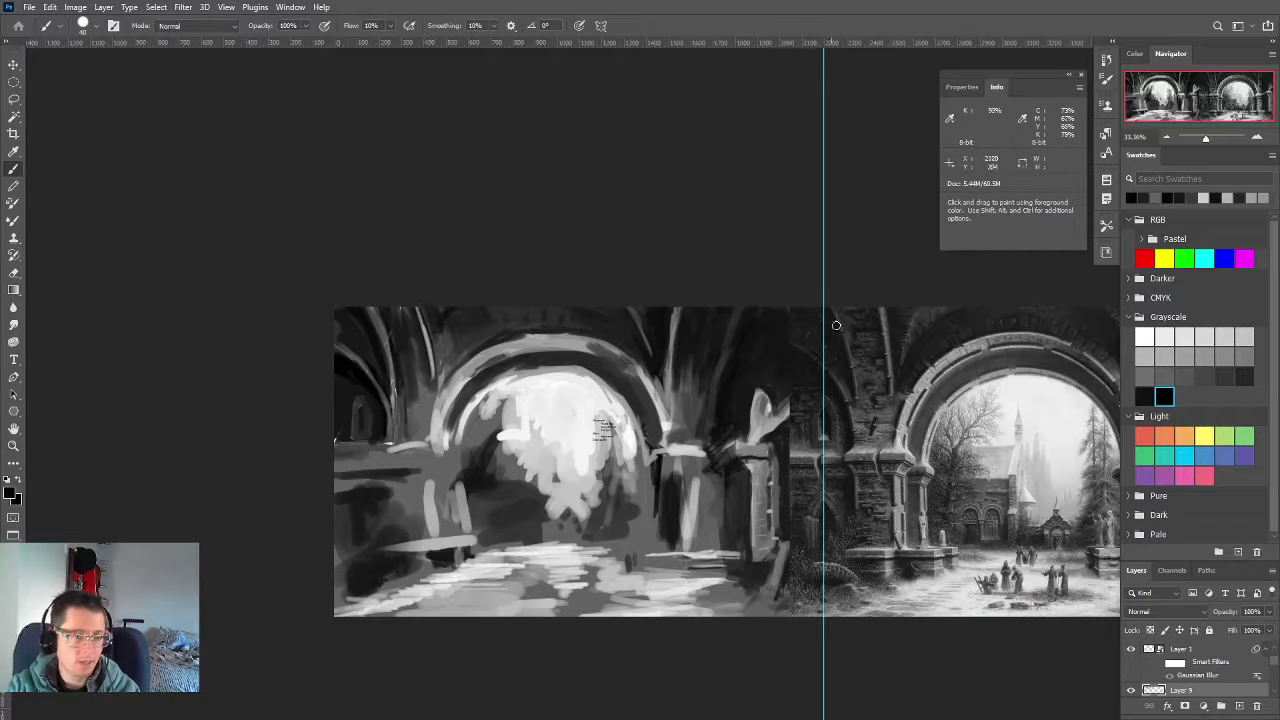
# Paint black shadows in the vault beside the rib near the side window, varying the brush size between 20 and 40
pyautogui.press('[')
pyautogui.press('[')
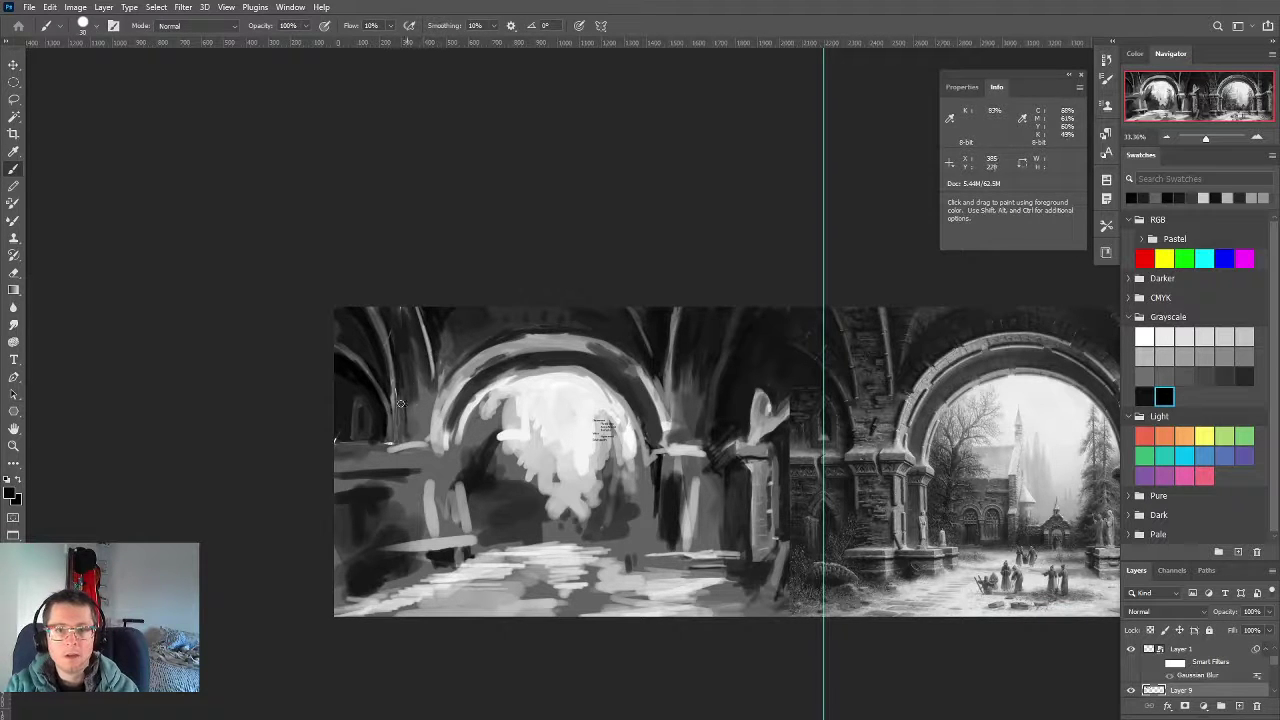
pyautogui.press('[')
pyautogui.press('[')
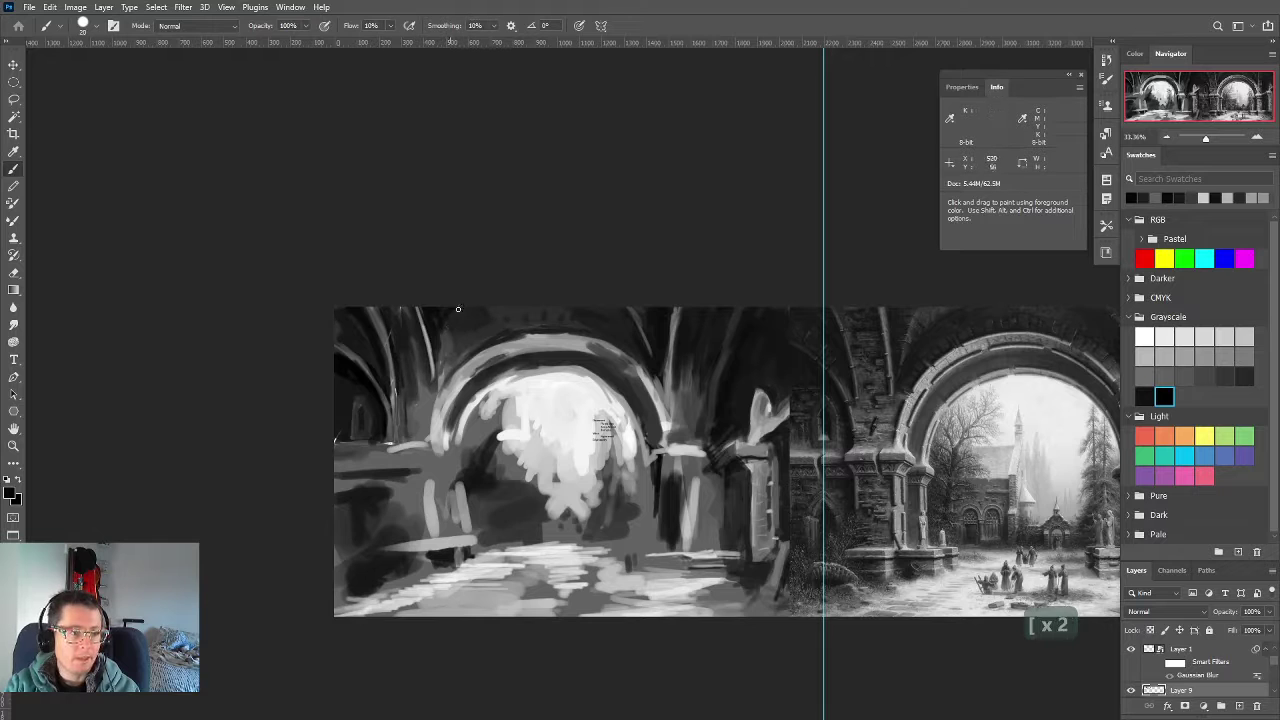
pyautogui.press(']')
pyautogui.press(']')
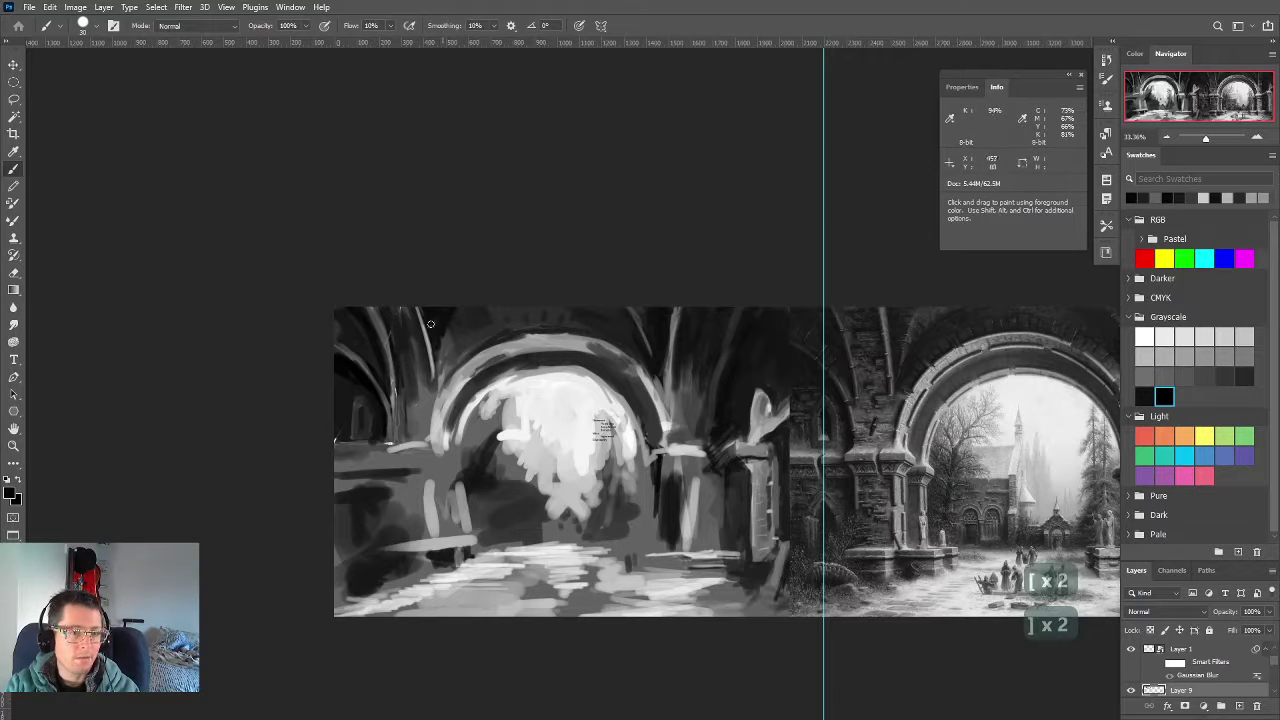
pyautogui.press(']')
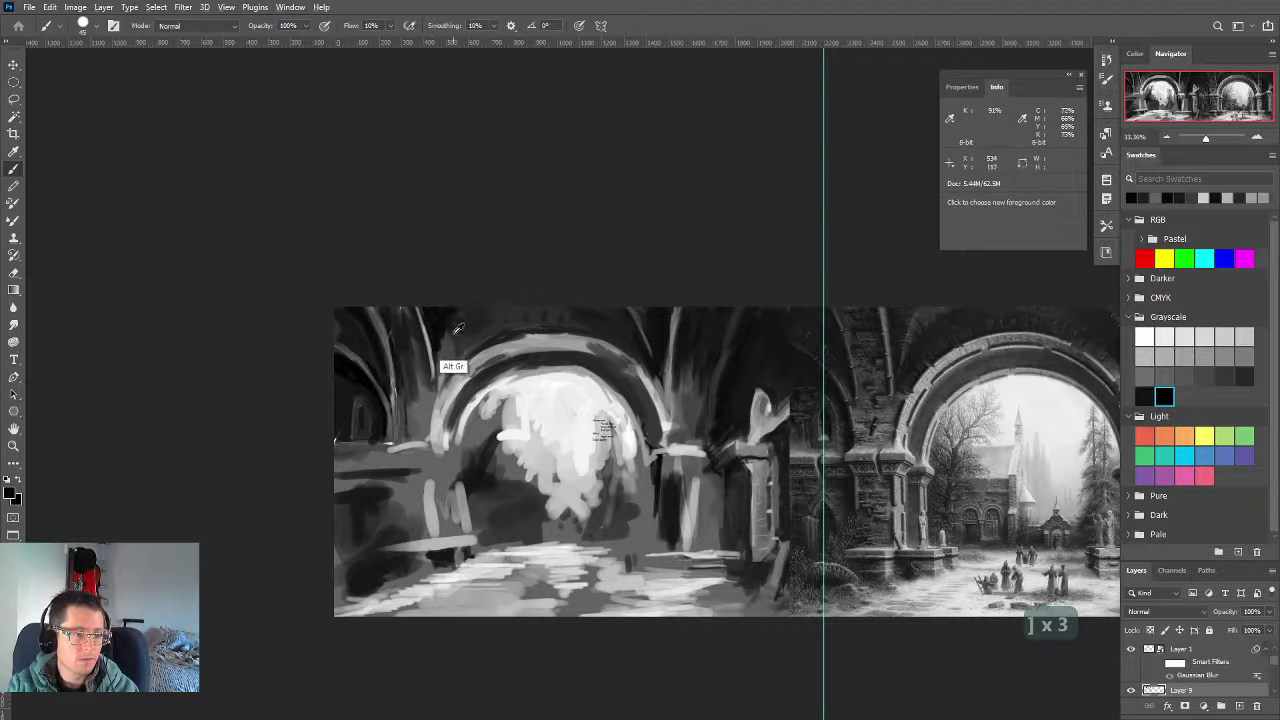
# Repaint the vault above the arch's window side with alternately sampled greys and black at brush sizes 50 and 60
pyautogui.keyDown('alt'); pyautogui.click(446, 325); pyautogui.keyUp('alt')
pyautogui.press(']')
pyautogui.moveTo(448, 317)
pyautogui.mouseDown()
pyautogui.moveTo(444, 352)
pyautogui.moveTo(461, 325)
pyautogui.moveTo(467, 342)
pyautogui.moveTo(511, 331)
pyautogui.mouseUp()
pyautogui.keyDown('alt'); pyautogui.click(469, 335); pyautogui.keyUp('alt')
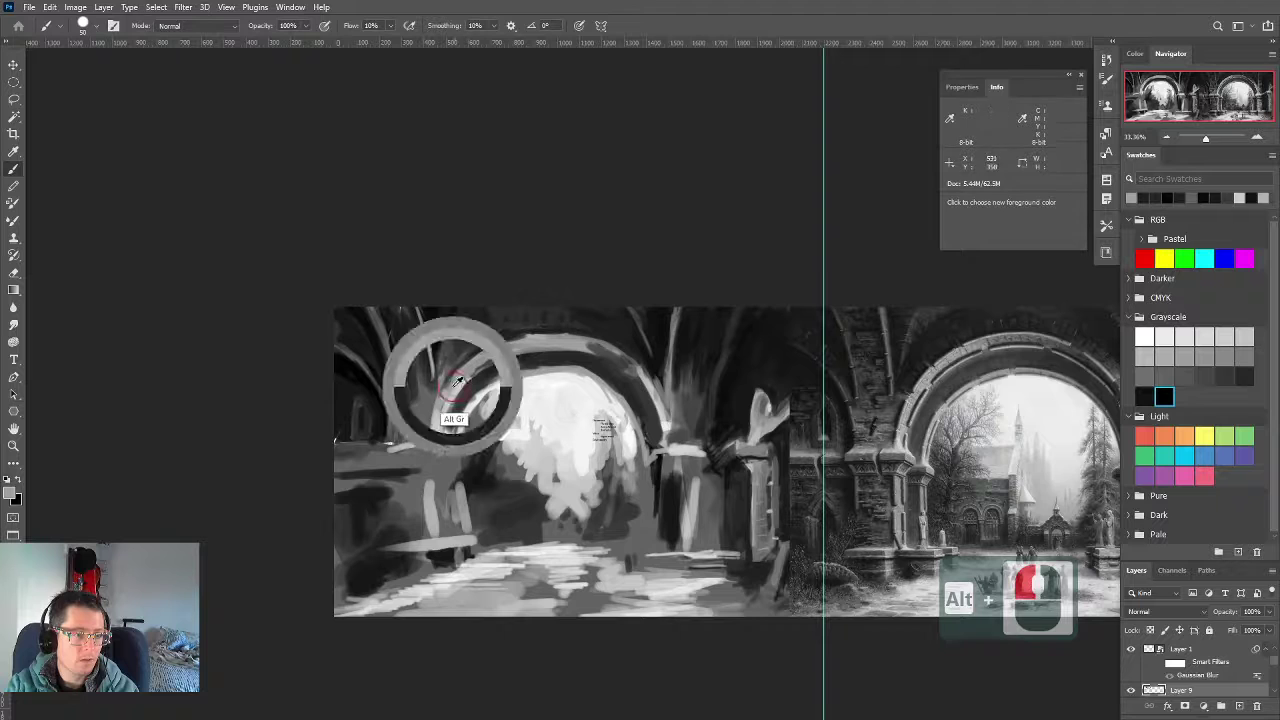
pyautogui.keyDown('alt'); pyautogui.rightClick(484, 314); pyautogui.keyUp('alt')
pyautogui.keyDown('alt'); pyautogui.click(480, 308); pyautogui.keyUp('alt')
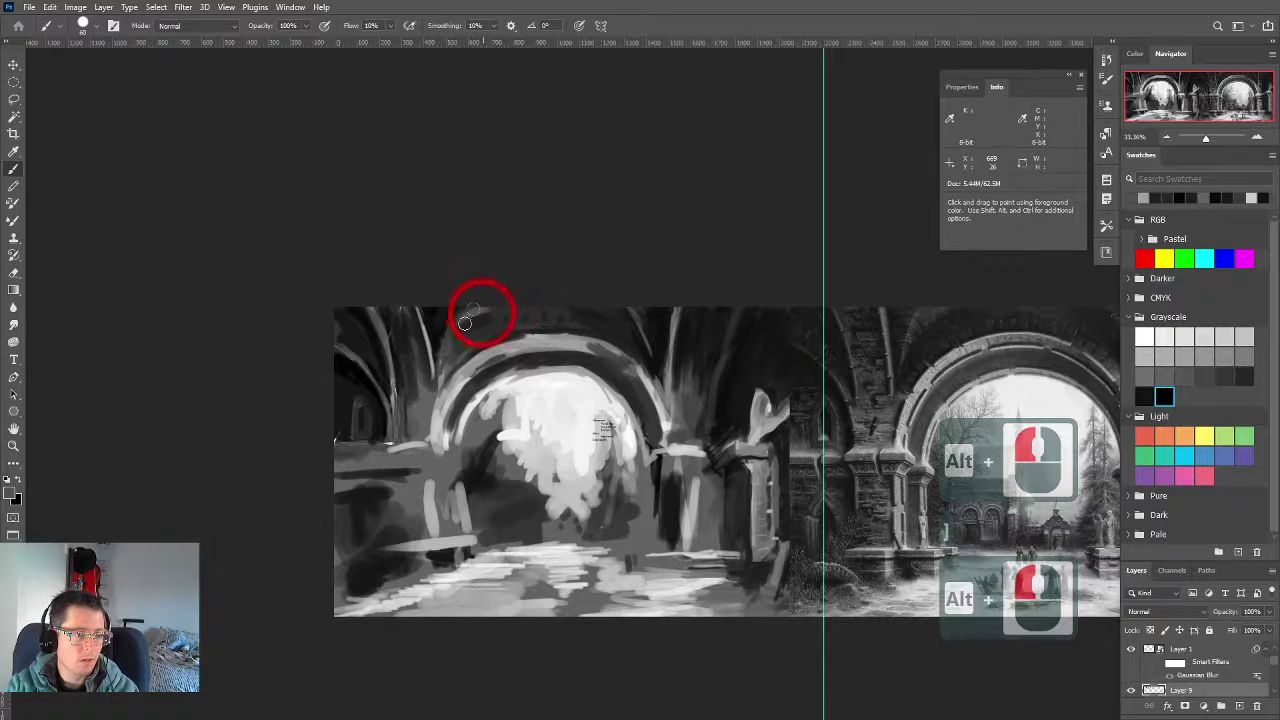
pyautogui.moveTo(468, 326)
pyautogui.mouseDown()
pyautogui.moveTo(458, 342)
pyautogui.moveTo(506, 316)
pyautogui.mouseUp()
pyautogui.keyDown('alt'); pyautogui.click(659, 338); pyautogui.keyUp('alt')
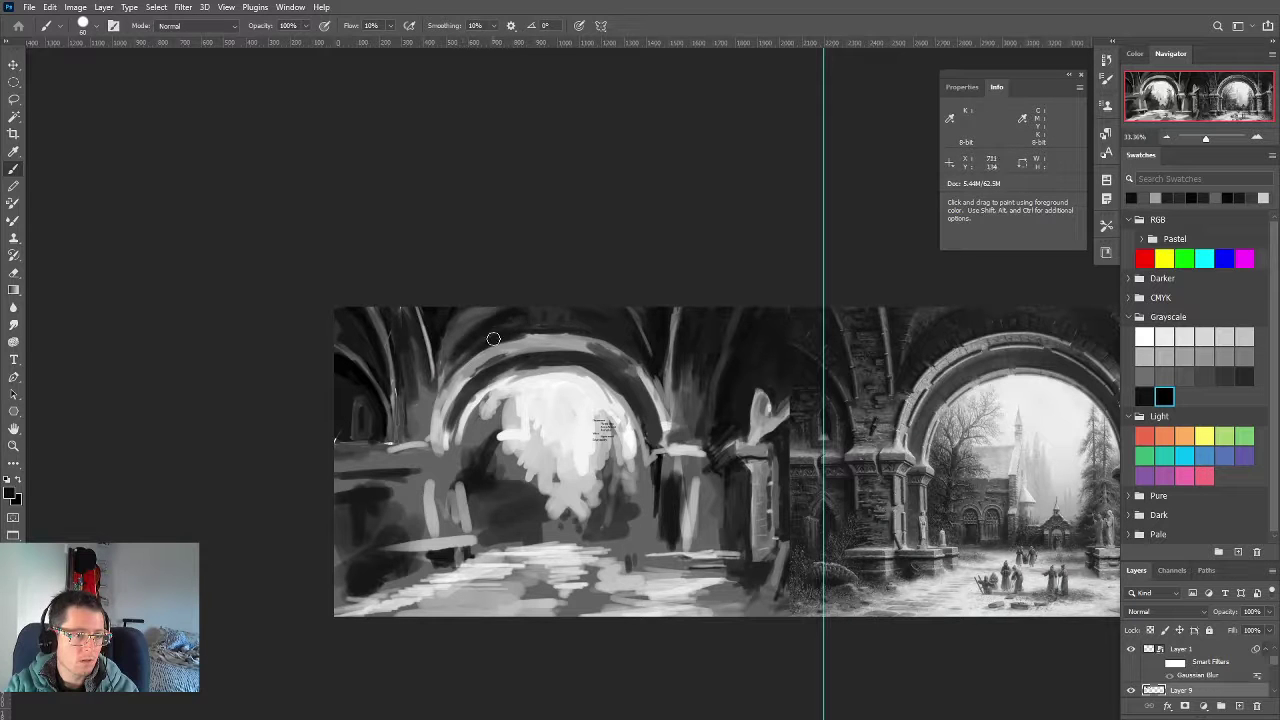
# Touch up the pale sky inside the archway around the distant spire with sampled light greys at brush size 35
pyautogui.moveTo(437, 493); pyautogui.dragTo(365, 461)
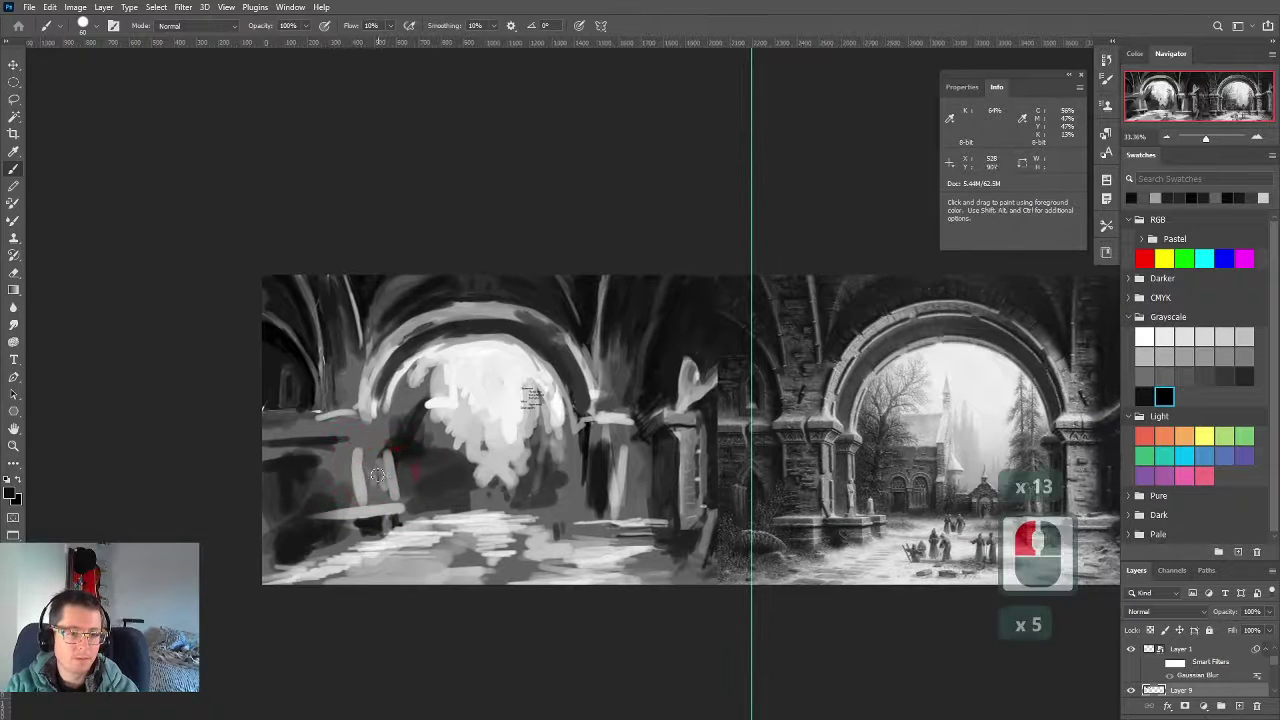
pyautogui.press('[')
pyautogui.press('[')
pyautogui.press('[')
pyautogui.press('[')
pyautogui.press('[')
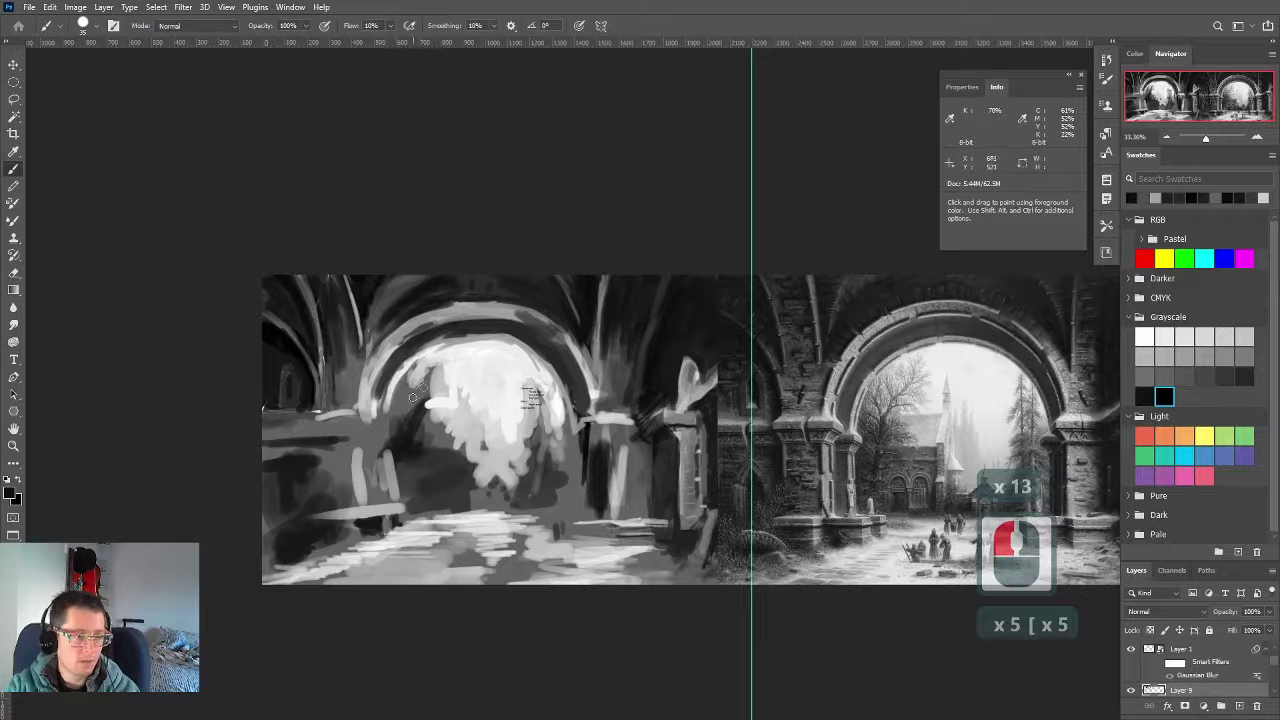
pyautogui.press(']')
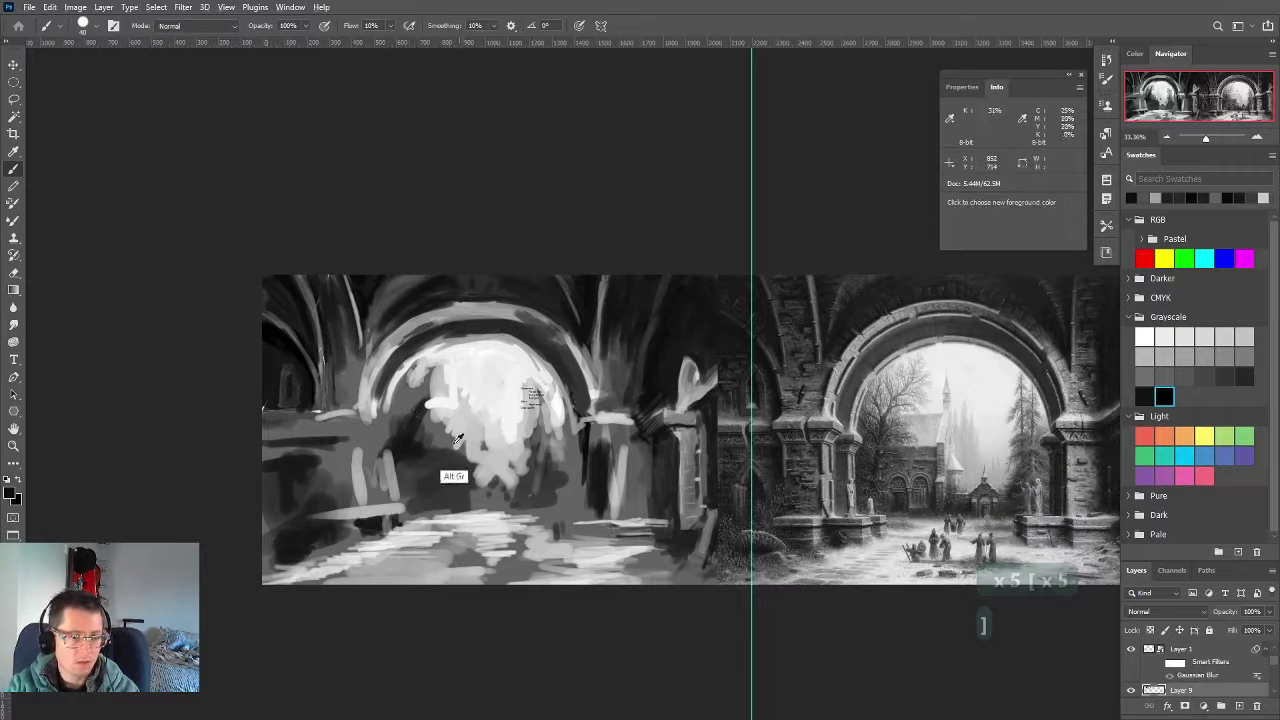
pyautogui.keyDown('alt'); pyautogui.click(460, 408); pyautogui.keyUp('alt')
pyautogui.press('[')
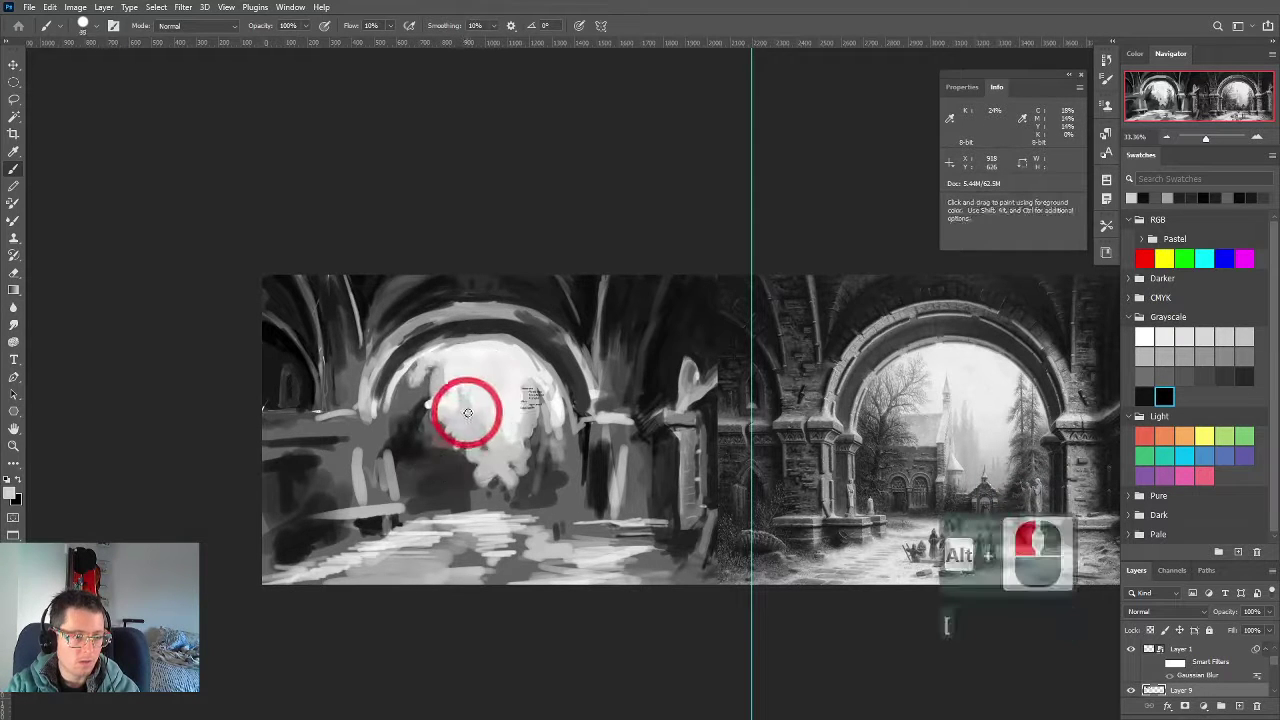
pyautogui.keyDown('alt'); pyautogui.click(458, 385); pyautogui.keyUp('alt')
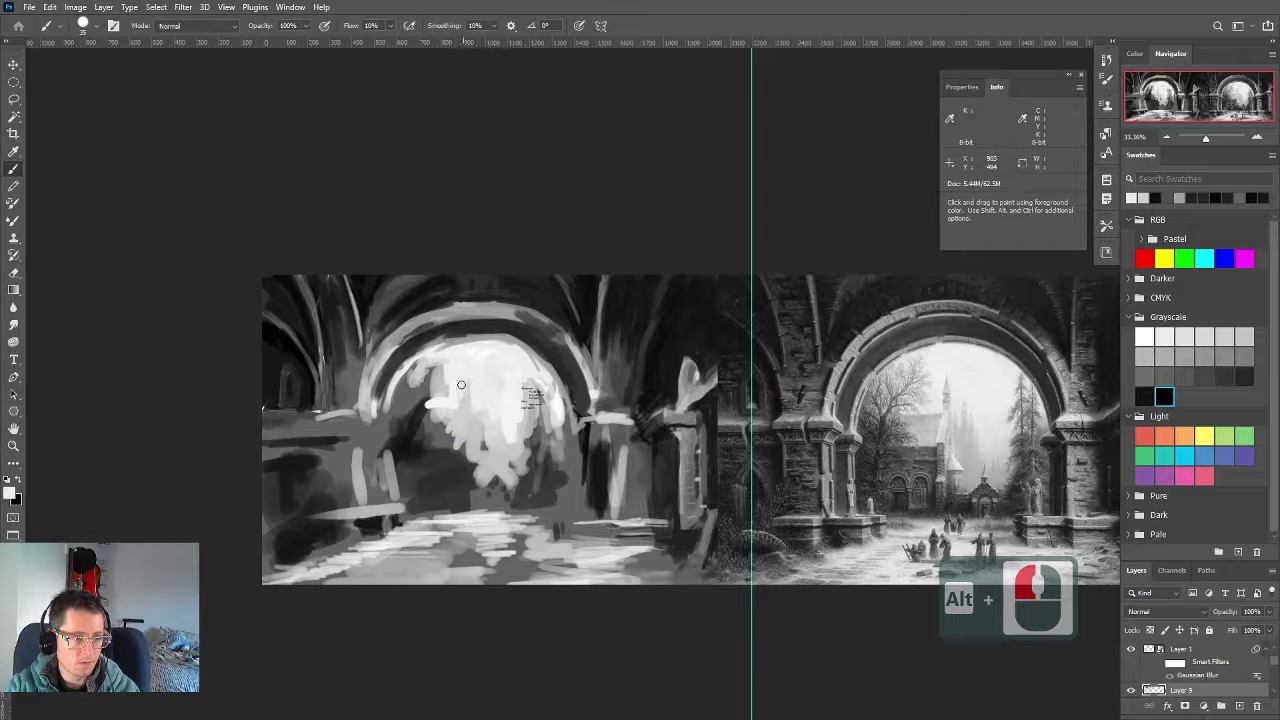
# Paint the small grey church spire inside the arch with sampled tones, using brush sizes 25 and 20
pyautogui.keyDown('alt'); pyautogui.click(423, 439); pyautogui.keyUp('alt')
pyautogui.keyDown('alt'); pyautogui.click(456, 413); pyautogui.keyUp('alt')
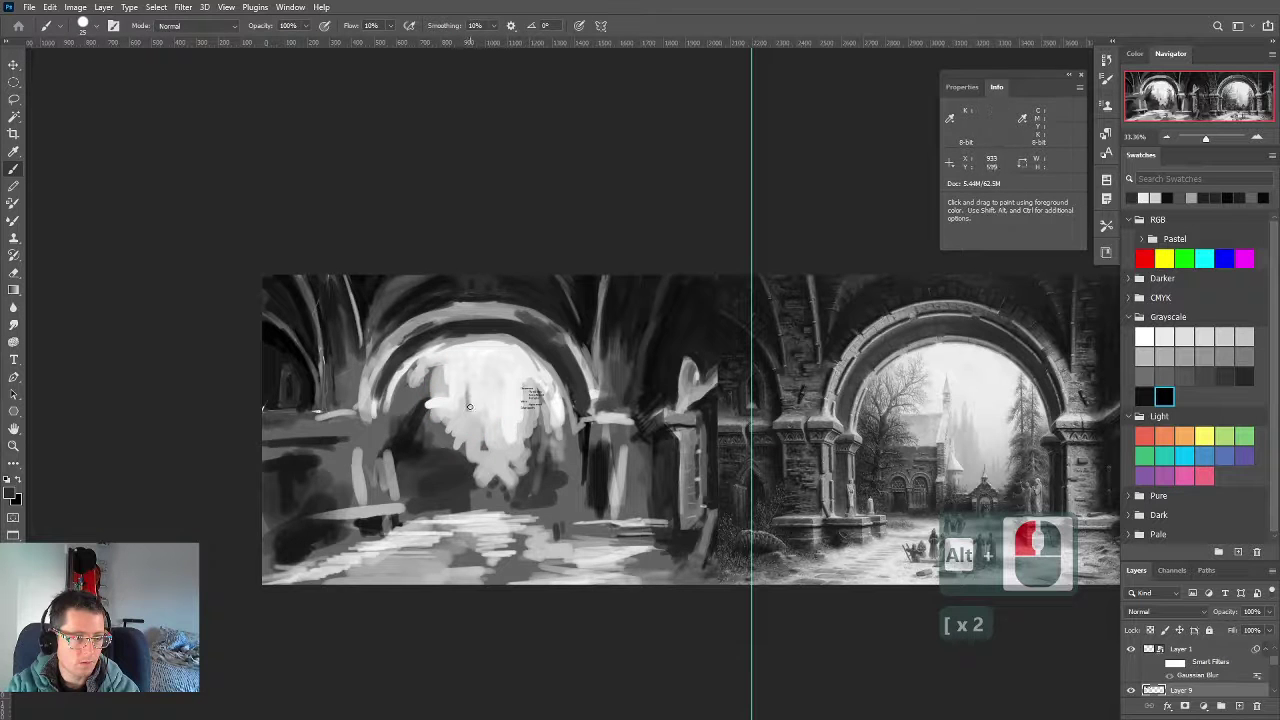
pyautogui.moveTo(463, 403); pyautogui.dragTo(467, 392)
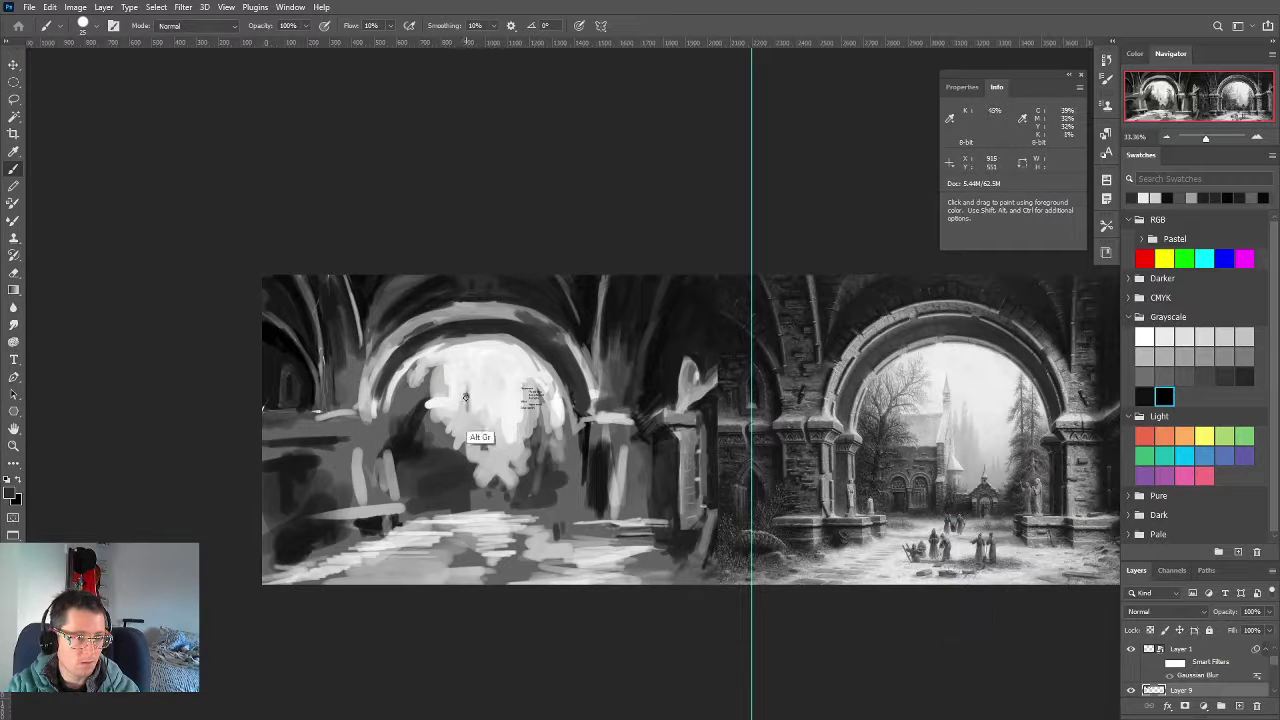
pyautogui.keyDown('alt'); pyautogui.click(465, 401); pyautogui.keyUp('alt')
pyautogui.press('[')
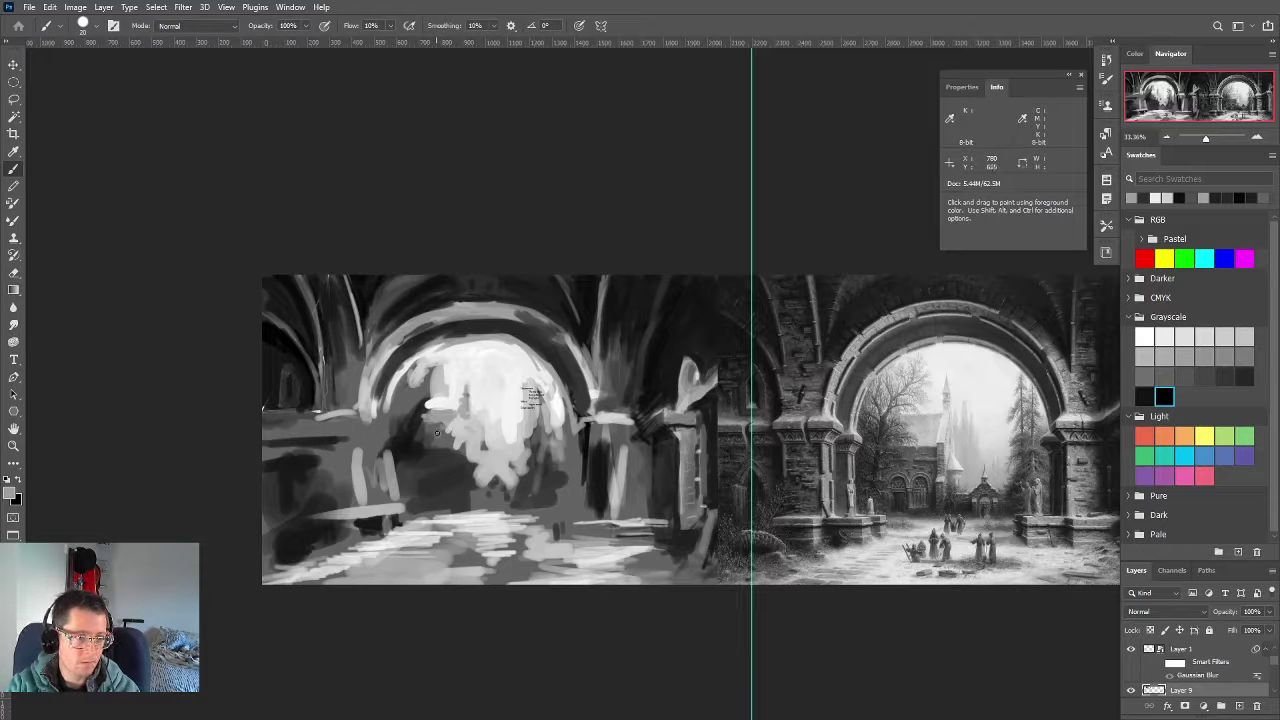
# Paint pale sky along the top of the church roof with a sampled near-white at brush size 35
pyautogui.press(']')
pyautogui.press(']')
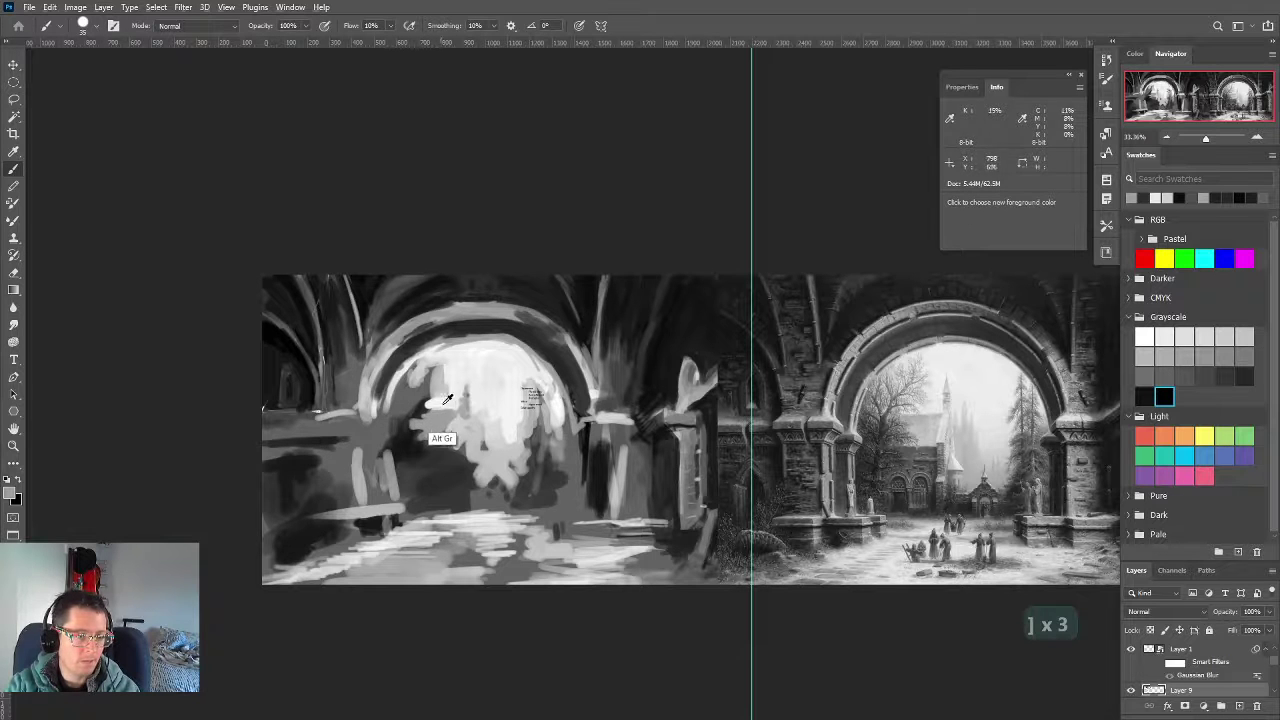
pyautogui.keyDown('alt'); pyautogui.click(445, 404); pyautogui.keyUp('alt')
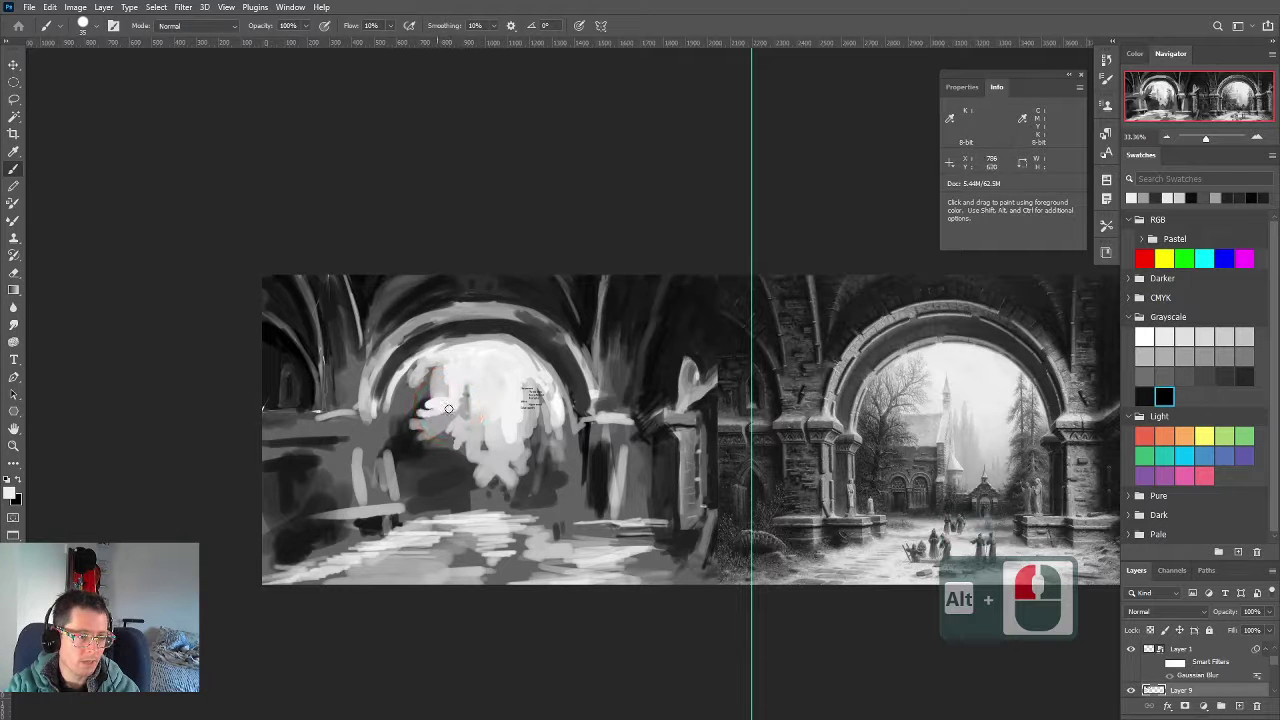
pyautogui.moveTo(426, 410); pyautogui.dragTo(449, 414)
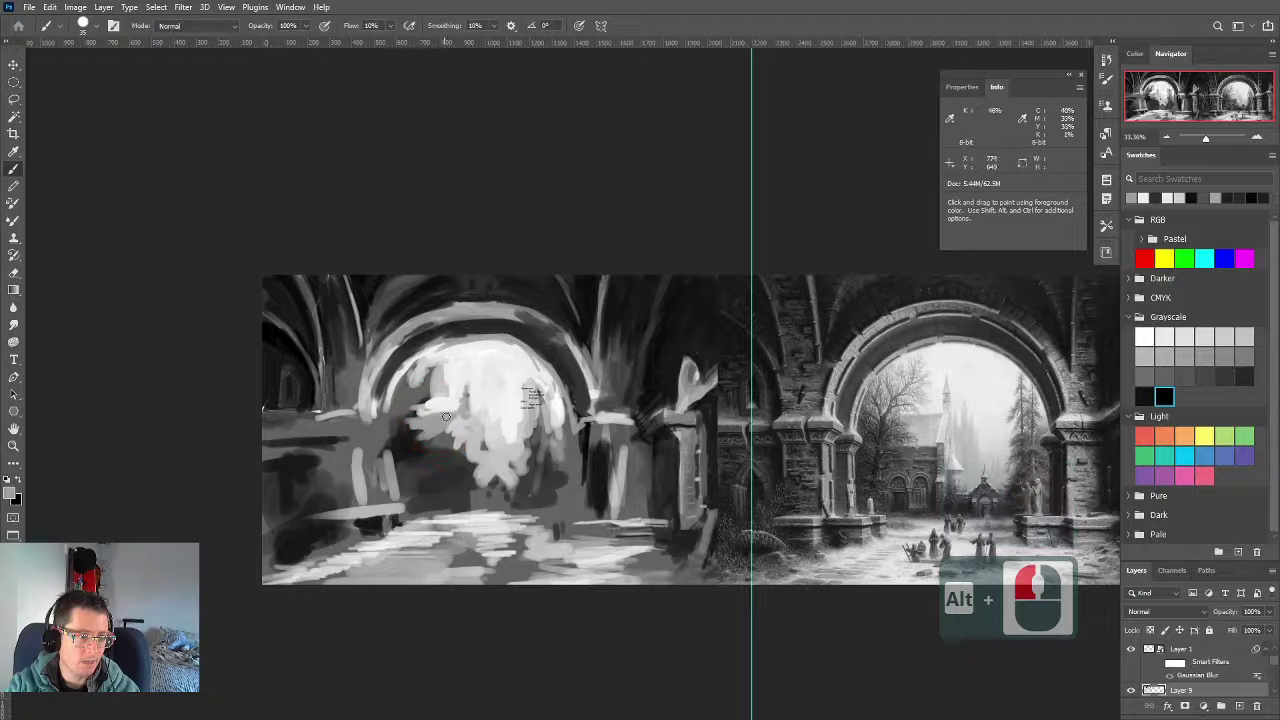
# Refine the church's roof and gable edge with sampled light and mid greys at brush size 20
pyautogui.press('[')
pyautogui.press('[')
pyautogui.press('[')
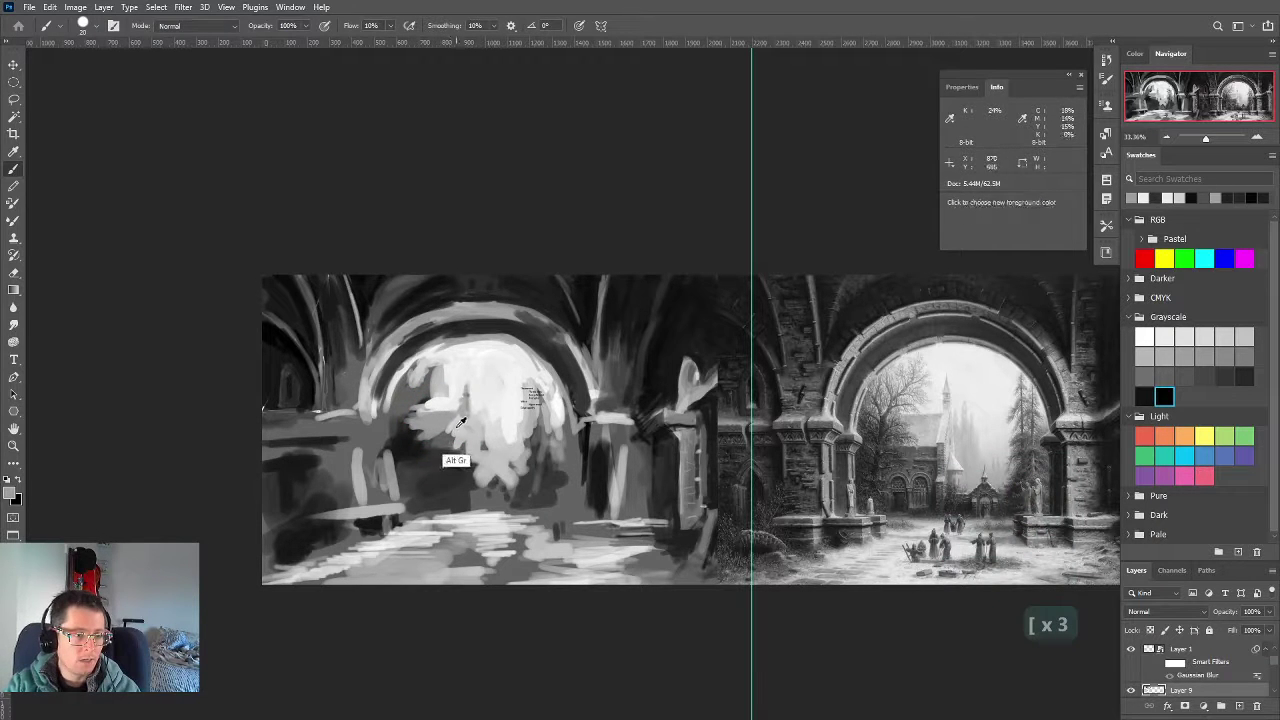
pyautogui.moveTo(449, 451)
pyautogui.mouseDown()
pyautogui.moveTo(460, 414)
pyautogui.moveTo(455, 432)
pyautogui.mouseUp()
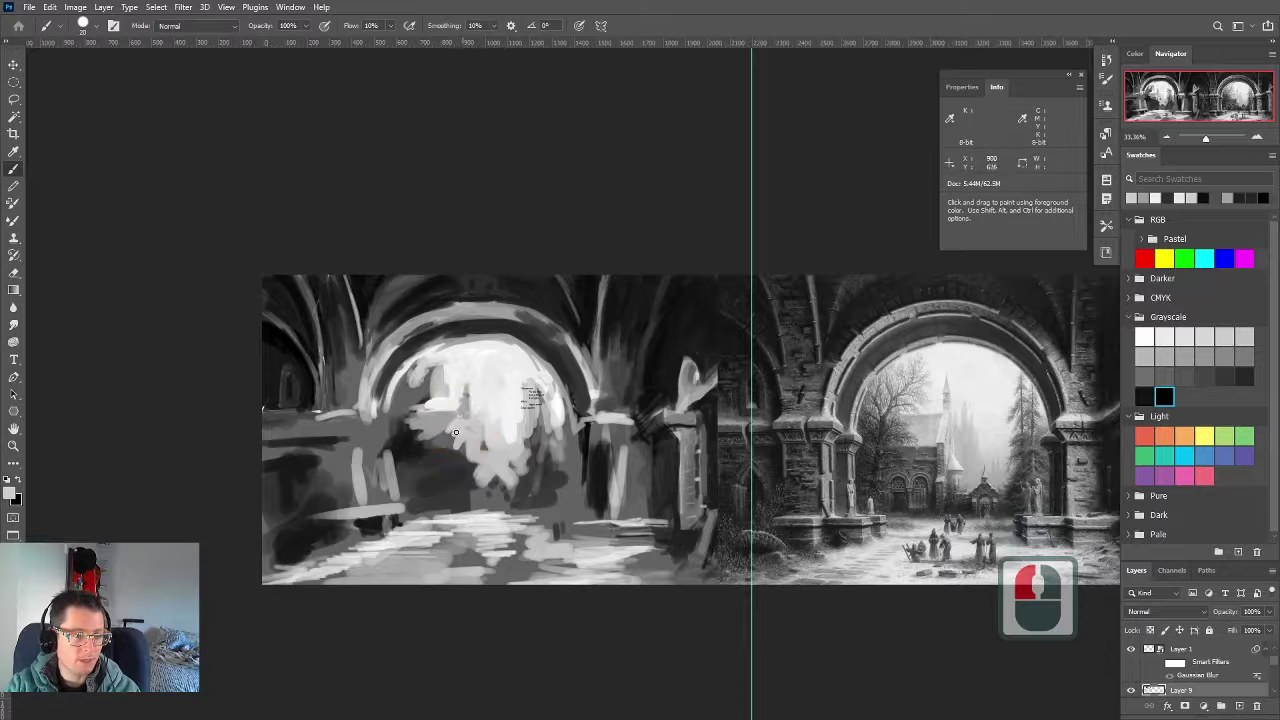
pyautogui.keyDown('alt'); pyautogui.click(443, 438); pyautogui.keyUp('alt')
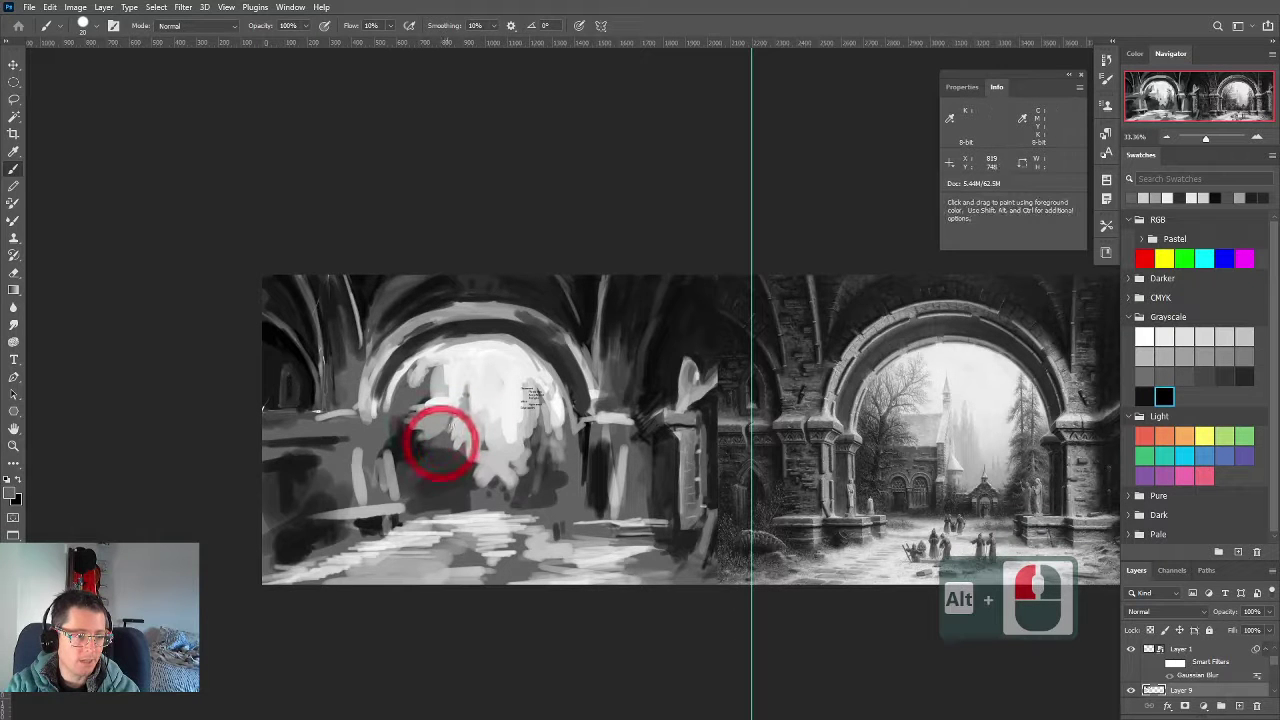
pyautogui.keyDown('alt'); pyautogui.click(434, 423); pyautogui.keyUp('alt')
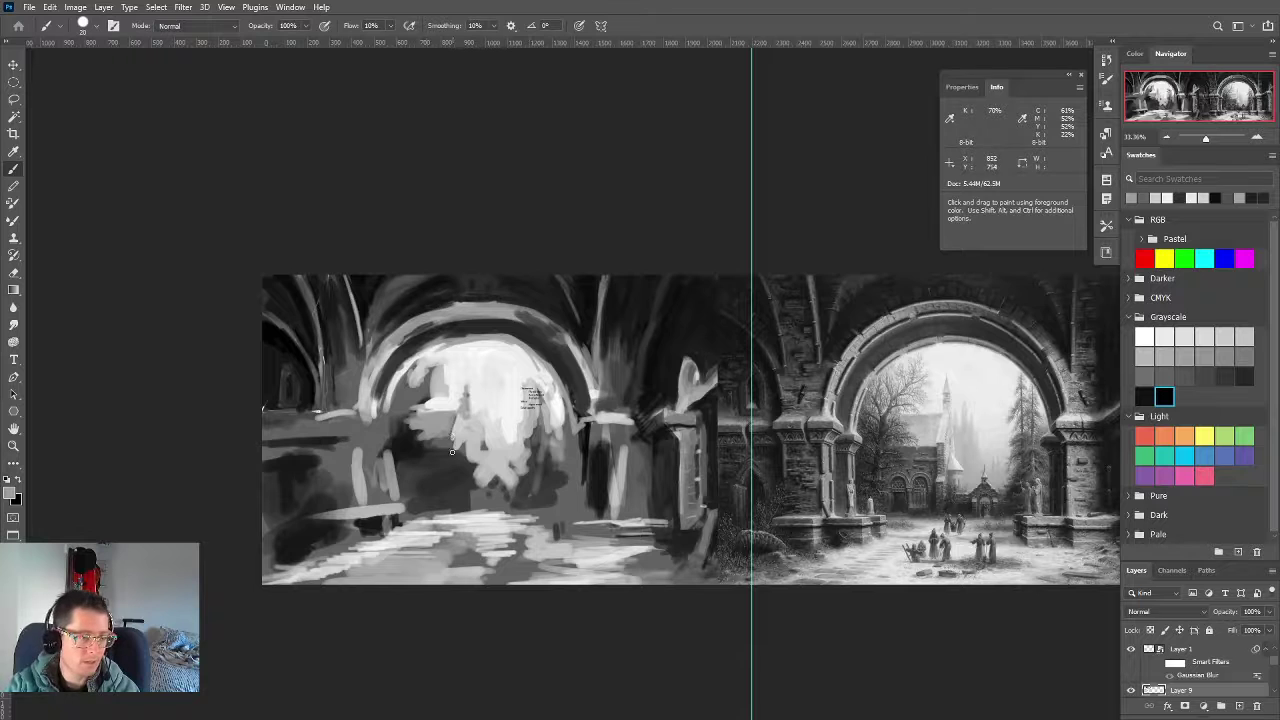
# Paint the narrow wall below the church gable with alternately sampled dark and mid greys, increasing the brush size from 20 to 35
pyautogui.keyDown('alt'); pyautogui.click(447, 462); pyautogui.keyUp('alt')
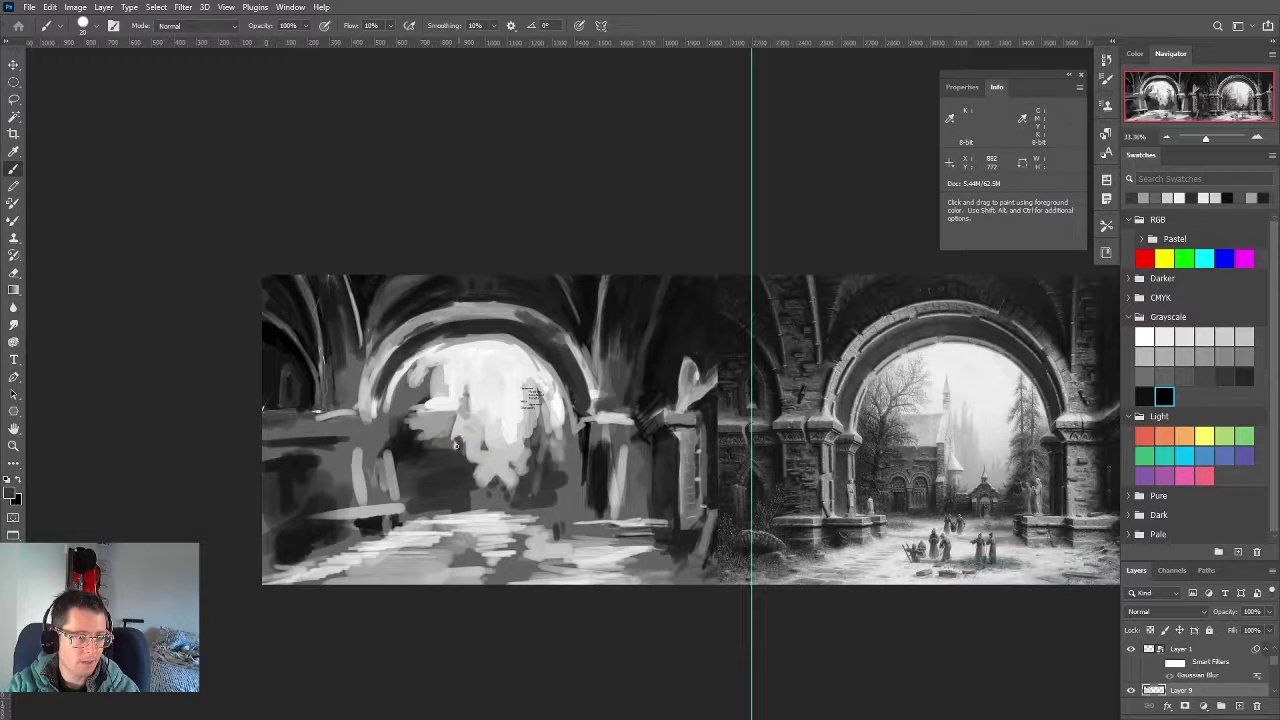
pyautogui.keyDown('alt'); pyautogui.click(455, 446); pyautogui.keyUp('alt')
pyautogui.press(']')
pyautogui.press(']')
pyautogui.press(']')
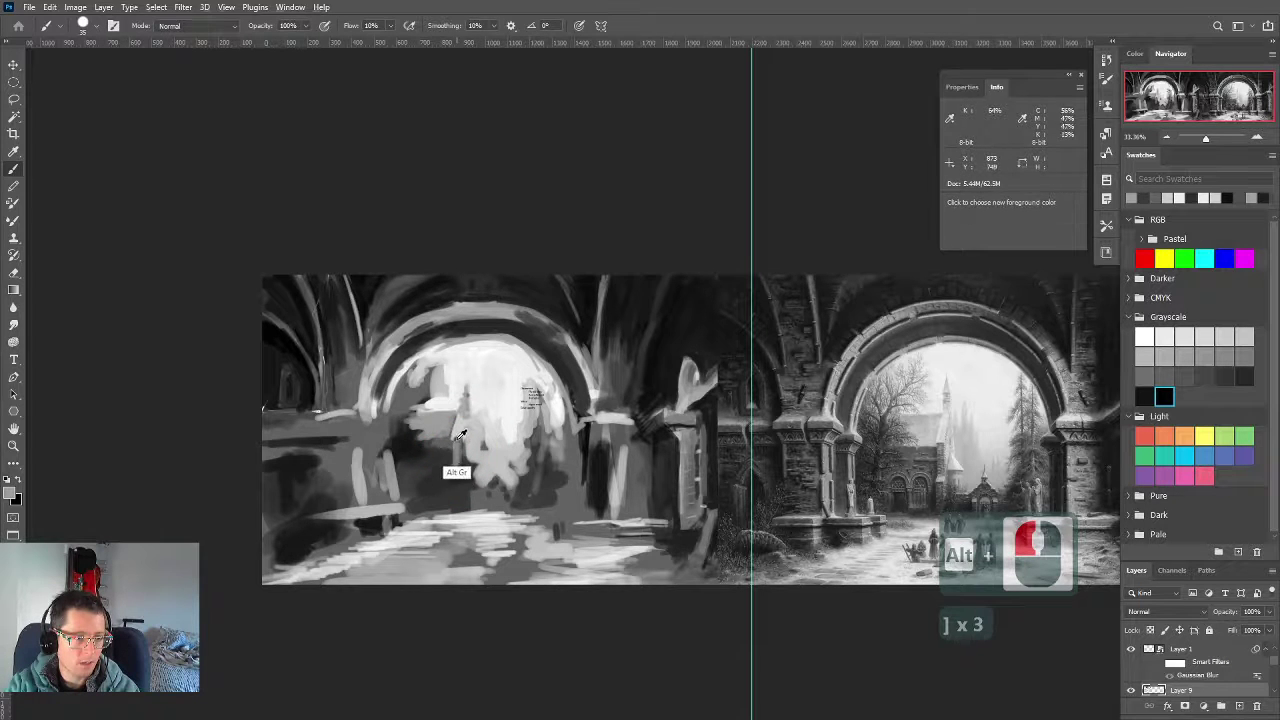
pyautogui.keyDown('alt'); pyautogui.click(457, 442); pyautogui.keyUp('alt')
pyautogui.keyDown('alt'); pyautogui.click(464, 478); pyautogui.keyUp('alt')
pyautogui.keyDown('alt'); pyautogui.click(460, 462); pyautogui.keyUp('alt')
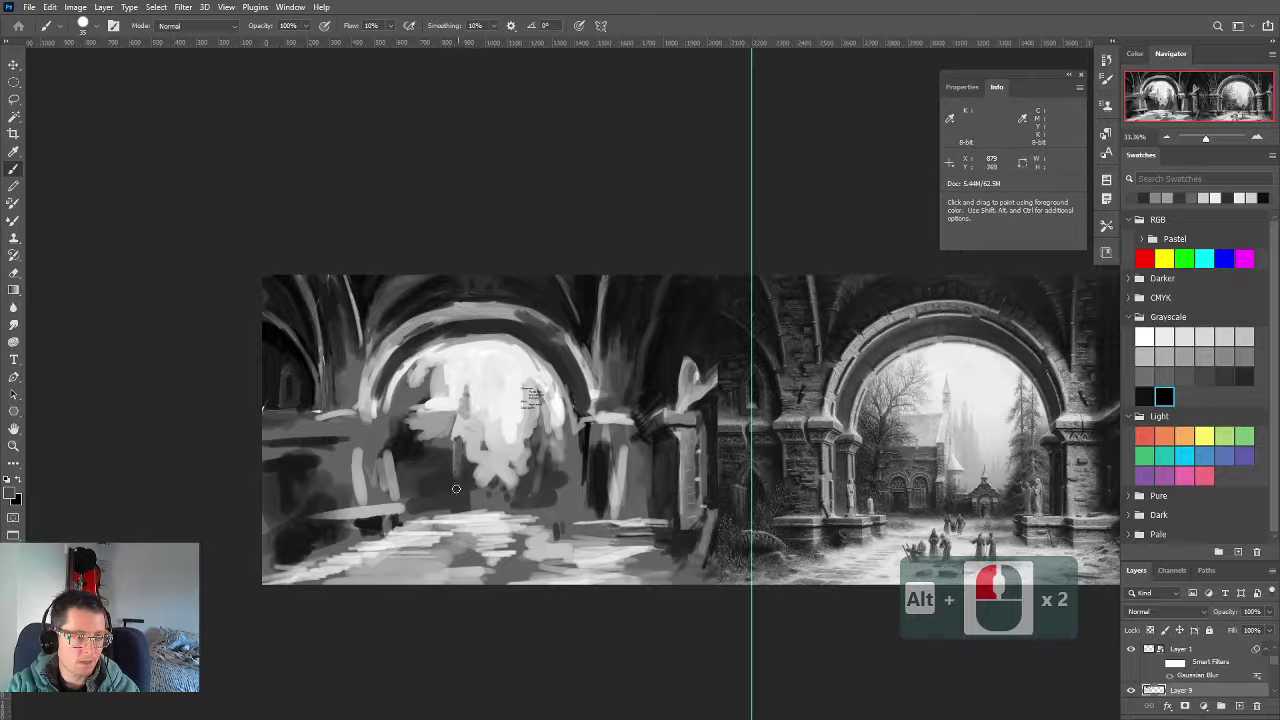
# Darken the church wall below the roof with sampled dark greys, reducing the brush size from 35 to 15
pyautogui.keyDown('alt'); pyautogui.click(414, 451); pyautogui.keyUp('alt')
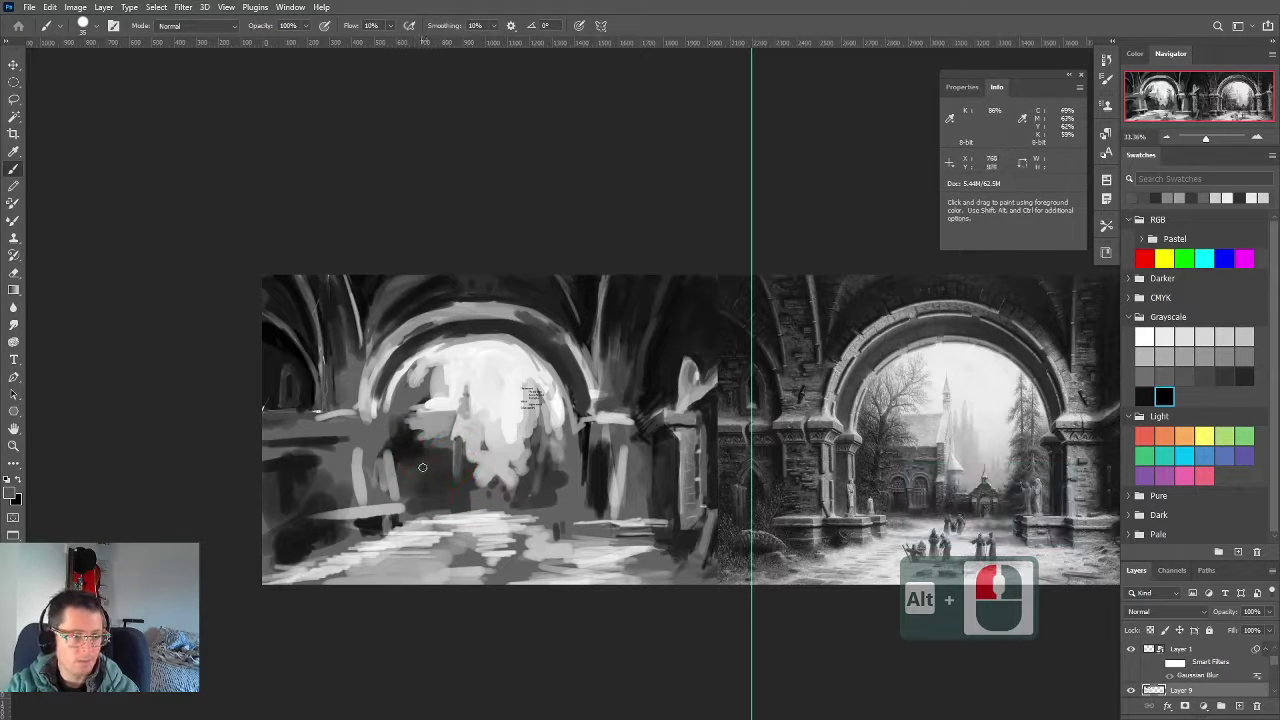
pyautogui.keyDown('alt'); pyautogui.click(423, 459); pyautogui.keyUp('alt')
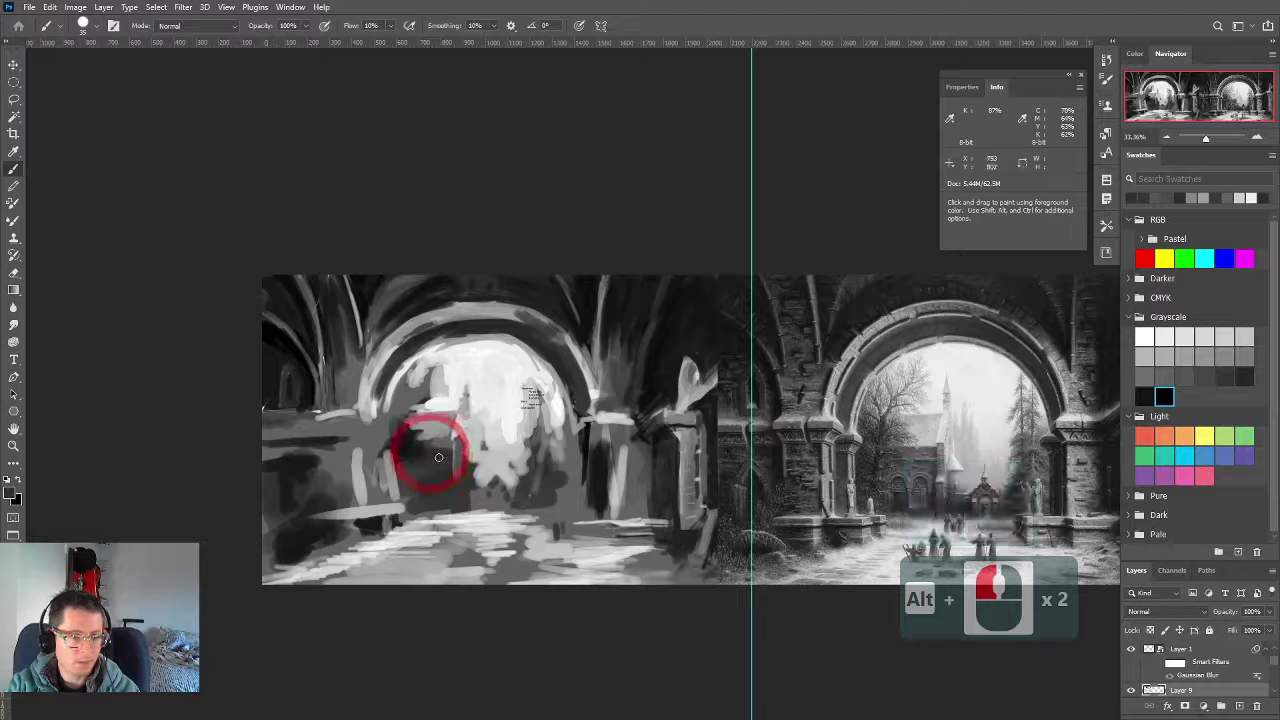
pyautogui.press('[')
pyautogui.press('[')
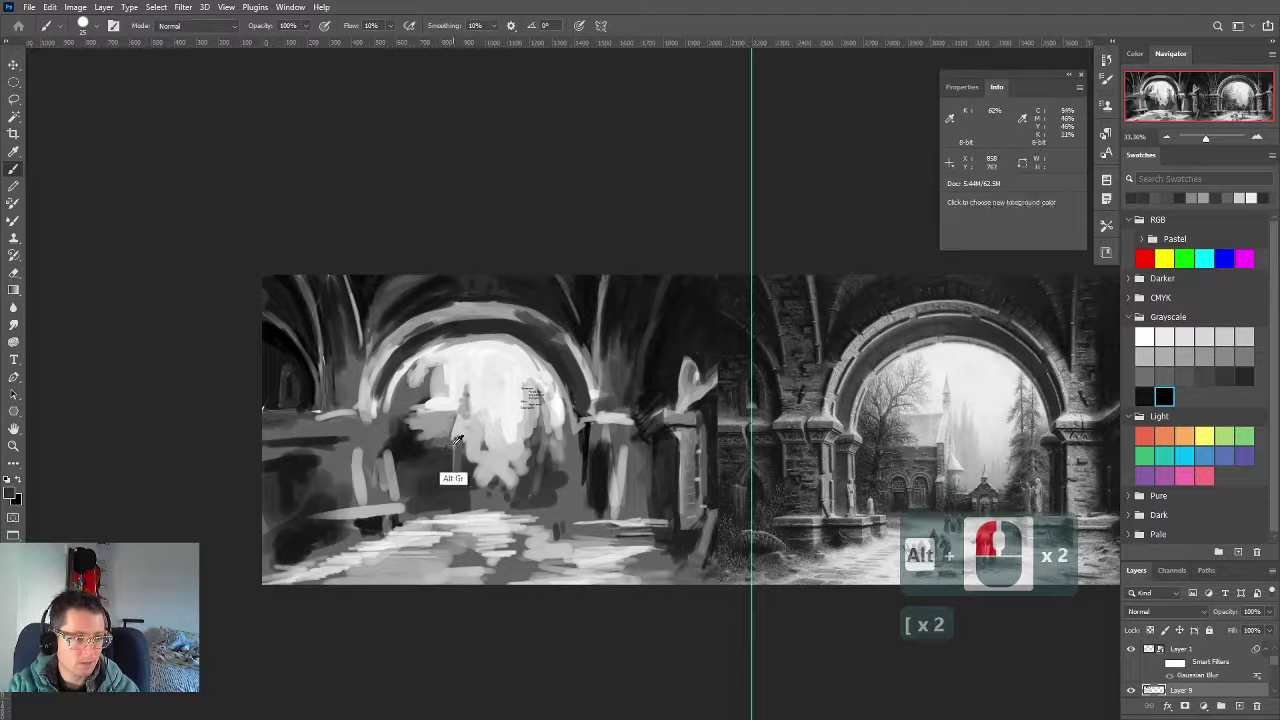
pyautogui.keyDown('alt'); pyautogui.click(451, 438); pyautogui.keyUp('alt')
pyautogui.press('[')
pyautogui.press('[')
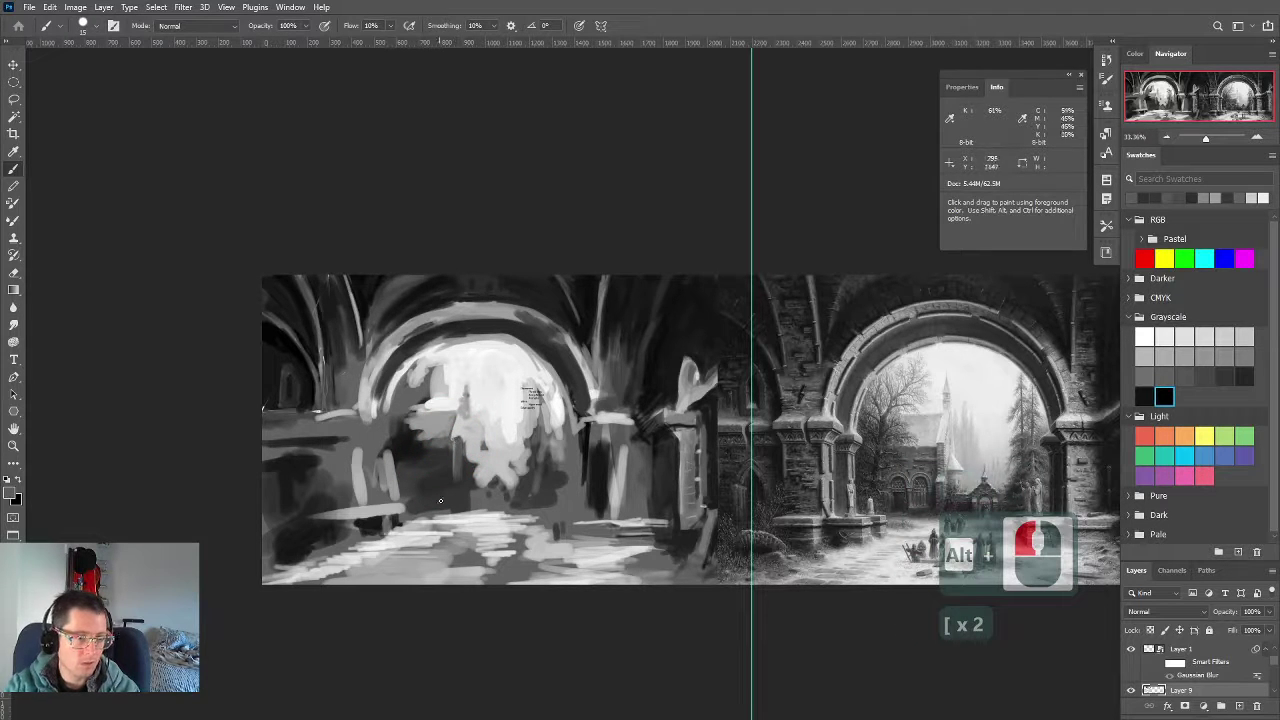
# Open a second window for the same document and return to the standard screen mode
pyautogui.click(226, 7)
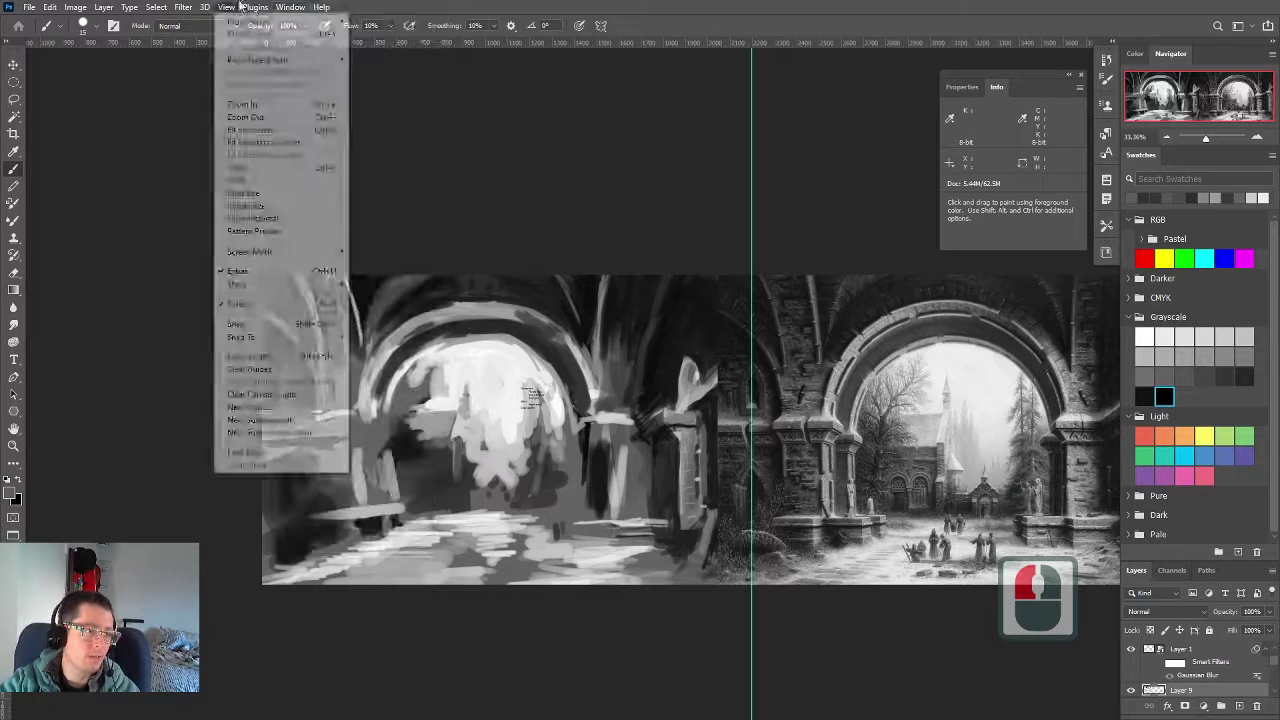
pyautogui.moveTo(292, 7)
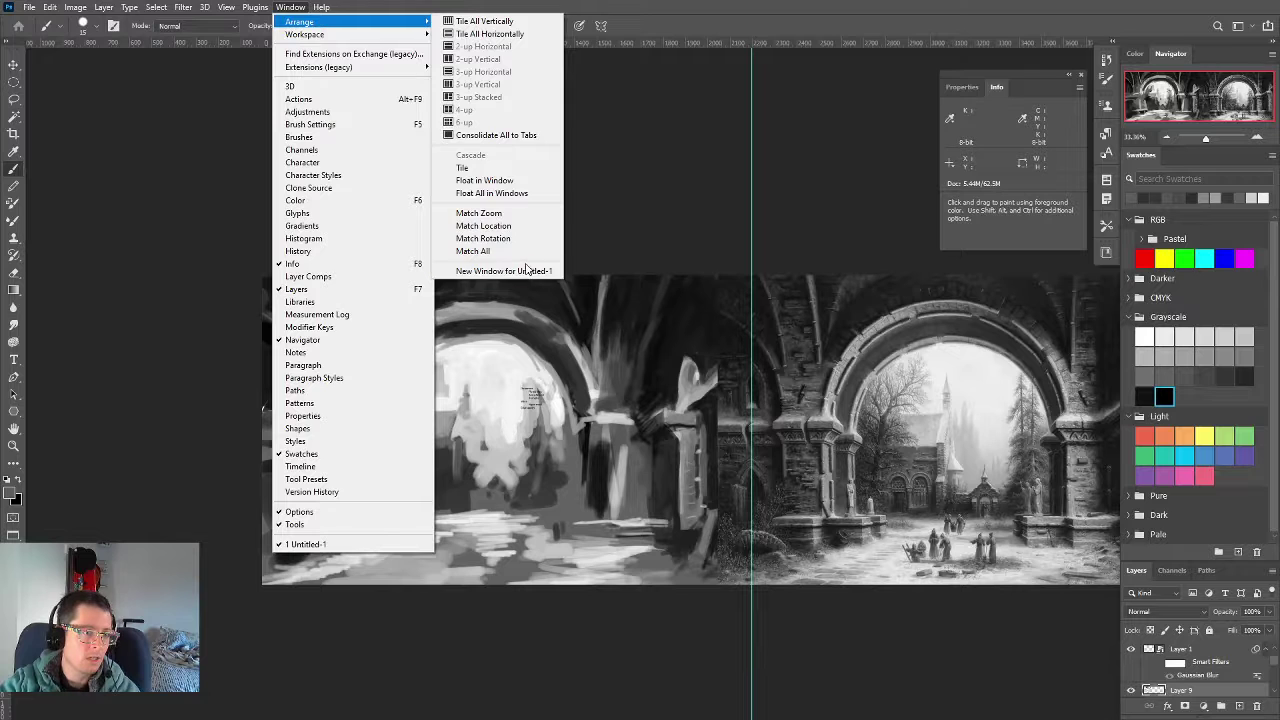
pyautogui.click(527, 270)
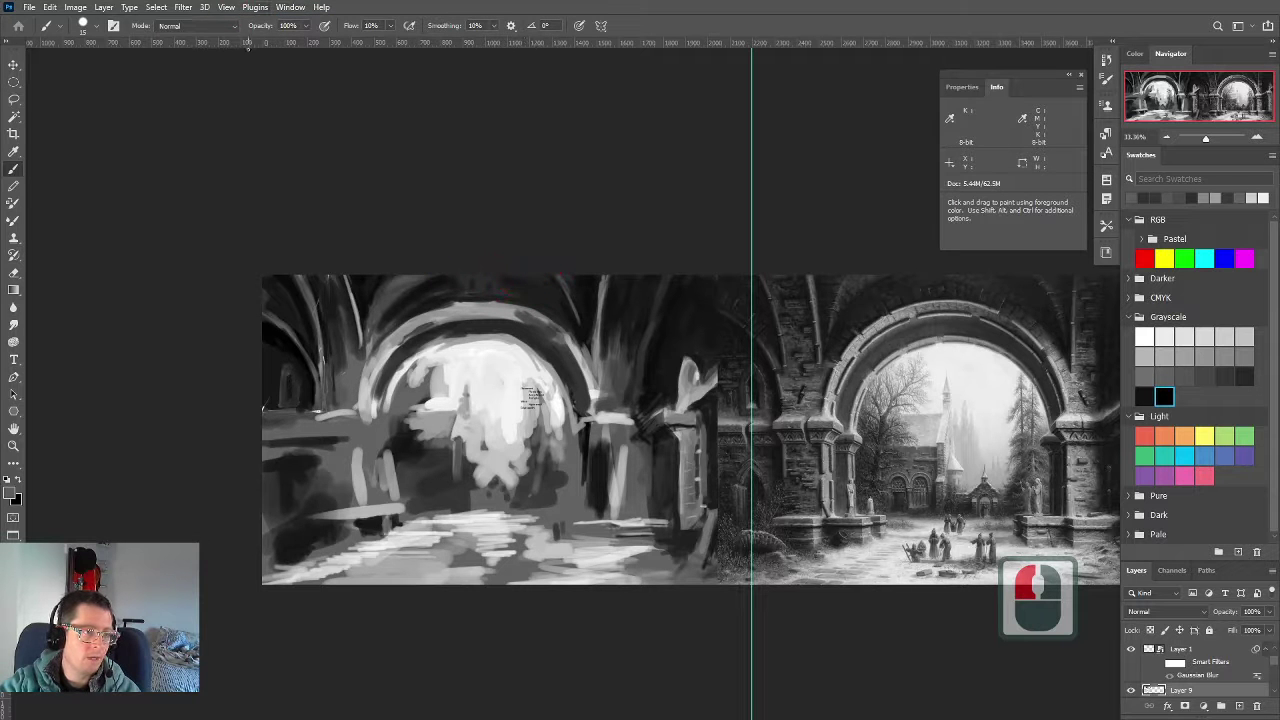
pyautogui.press('f')
pyautogui.press('f')
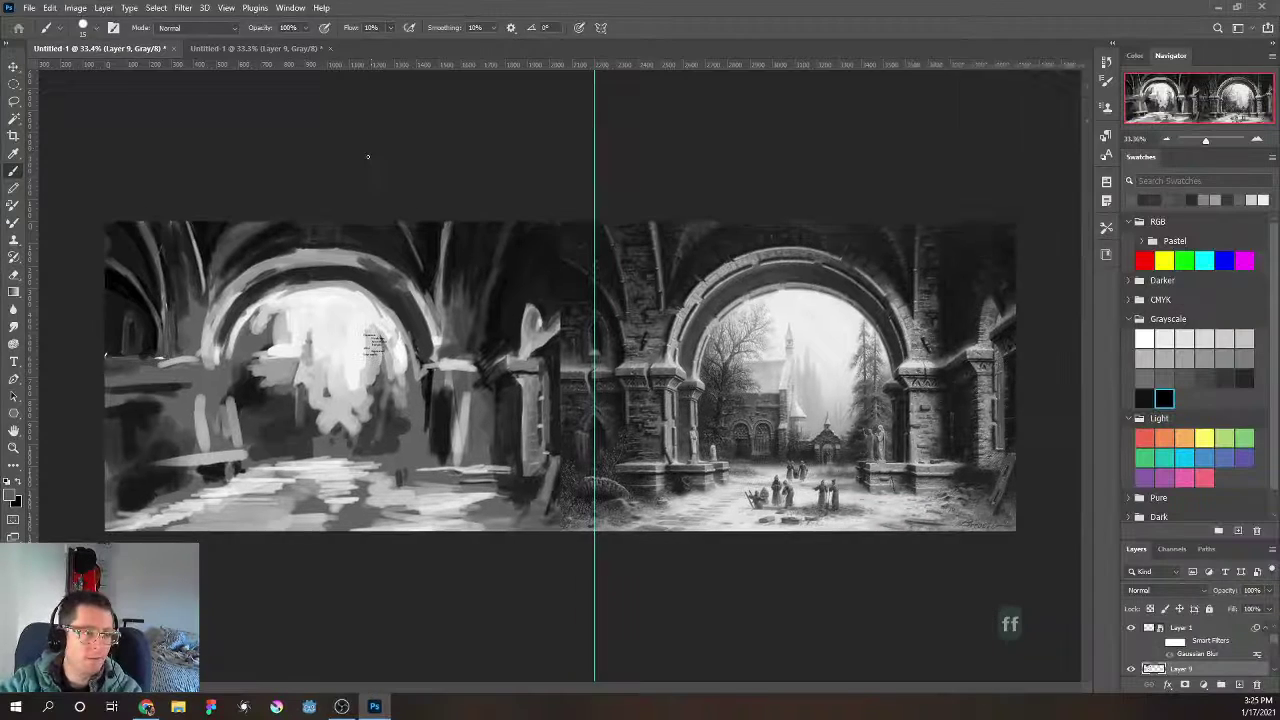
# Arrange the two document windows in the 2-up Vertical layout
pyautogui.click(290, 8)
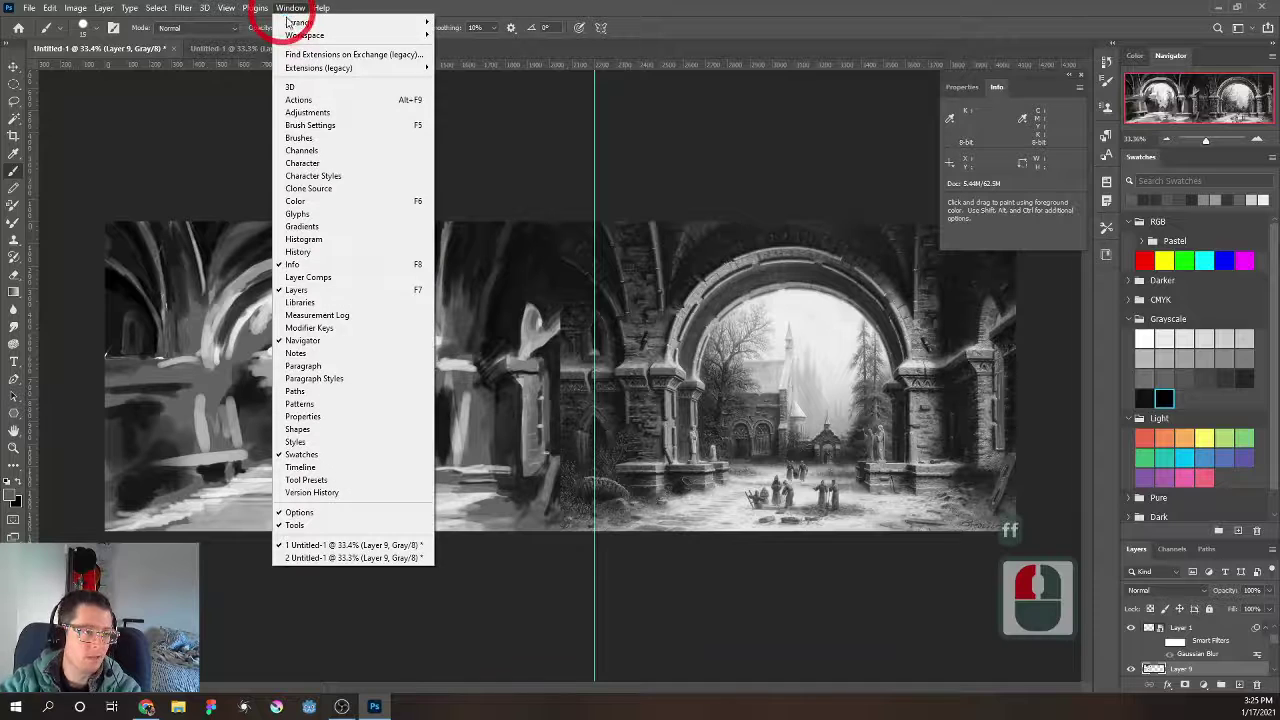
pyautogui.moveTo(330, 22)
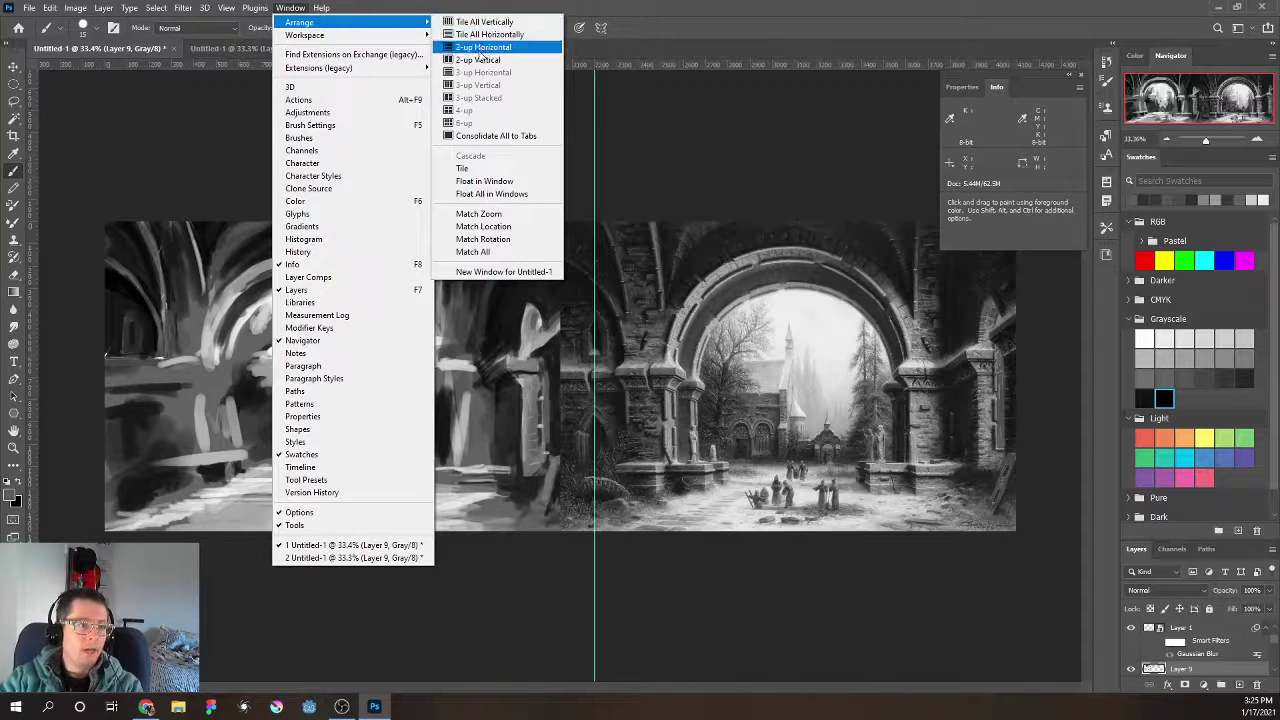
pyautogui.click(478, 59)
# Compare close-ups of the painted archway opening in one window and the reference's church in the other
pyautogui.scroll(3, 270, 428)
pyautogui.scroll(11, 270, 428)
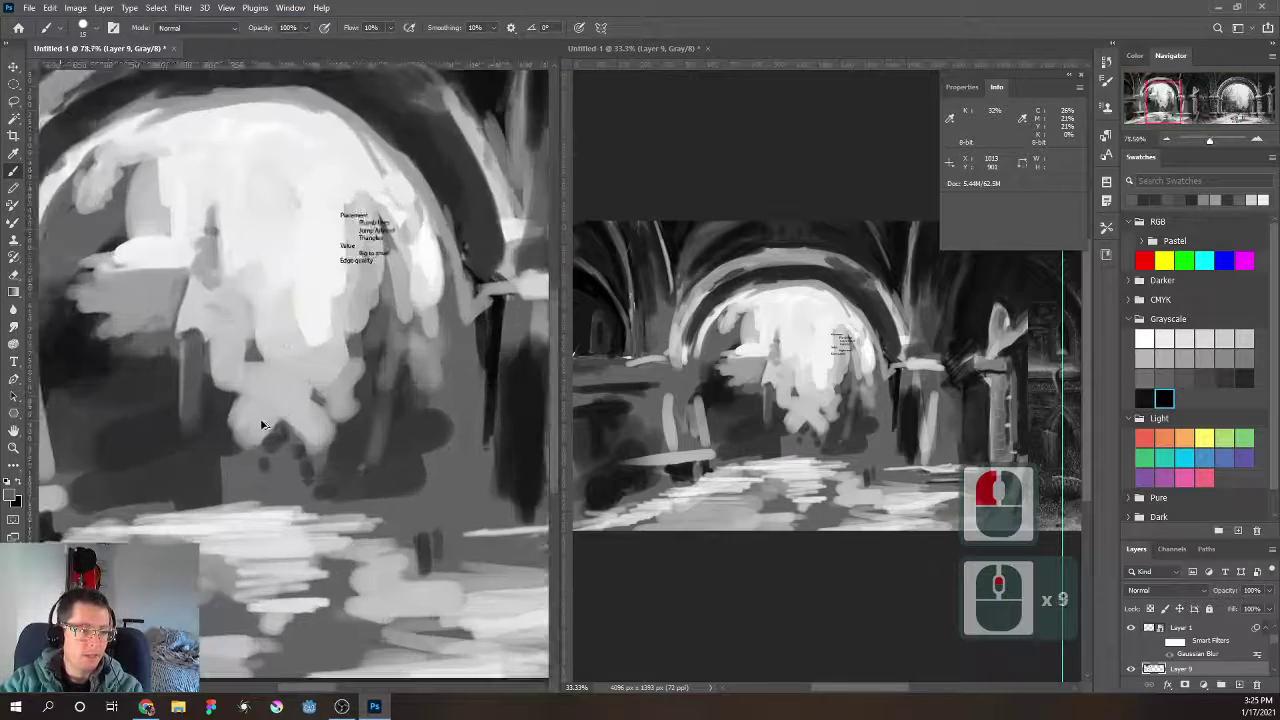
pyautogui.moveTo(143, 277); pyautogui.dragTo(572, 508)
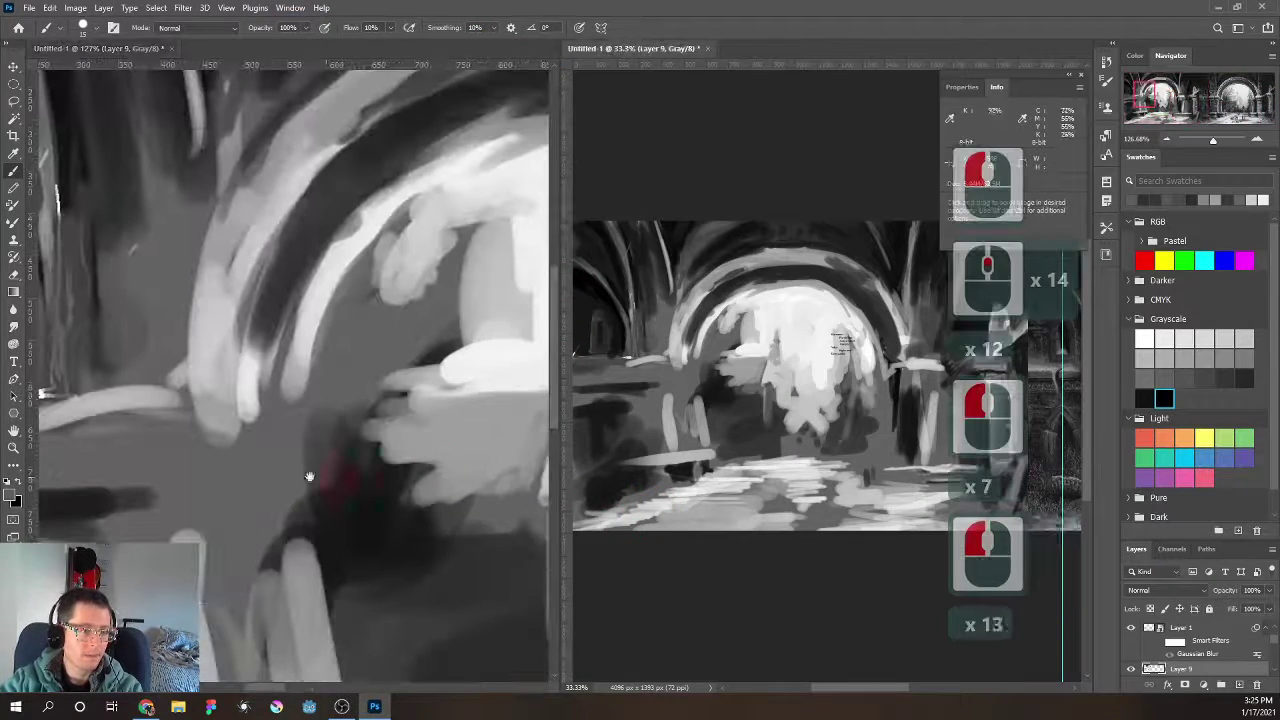
pyautogui.scroll(-9, 314, 455)
pyautogui.moveTo(342, 465); pyautogui.dragTo(275, 457)
pyautogui.scroll(4, 509, 457)
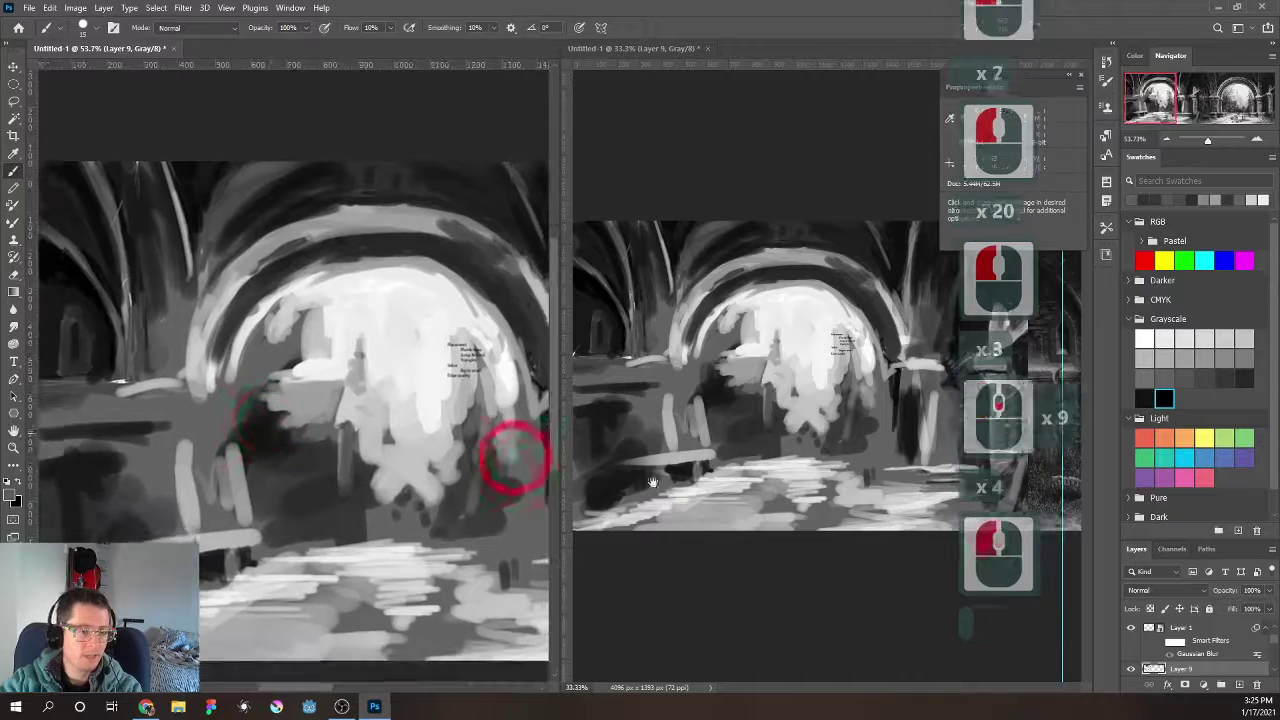
pyautogui.click(826, 595)
pyautogui.moveTo(826, 595); pyautogui.dragTo(464, 604)
pyautogui.moveTo(742, 506); pyautogui.dragTo(668, 480)
pyautogui.scroll(12, 762, 414)
pyautogui.moveTo(753, 315); pyautogui.dragTo(695, 381)
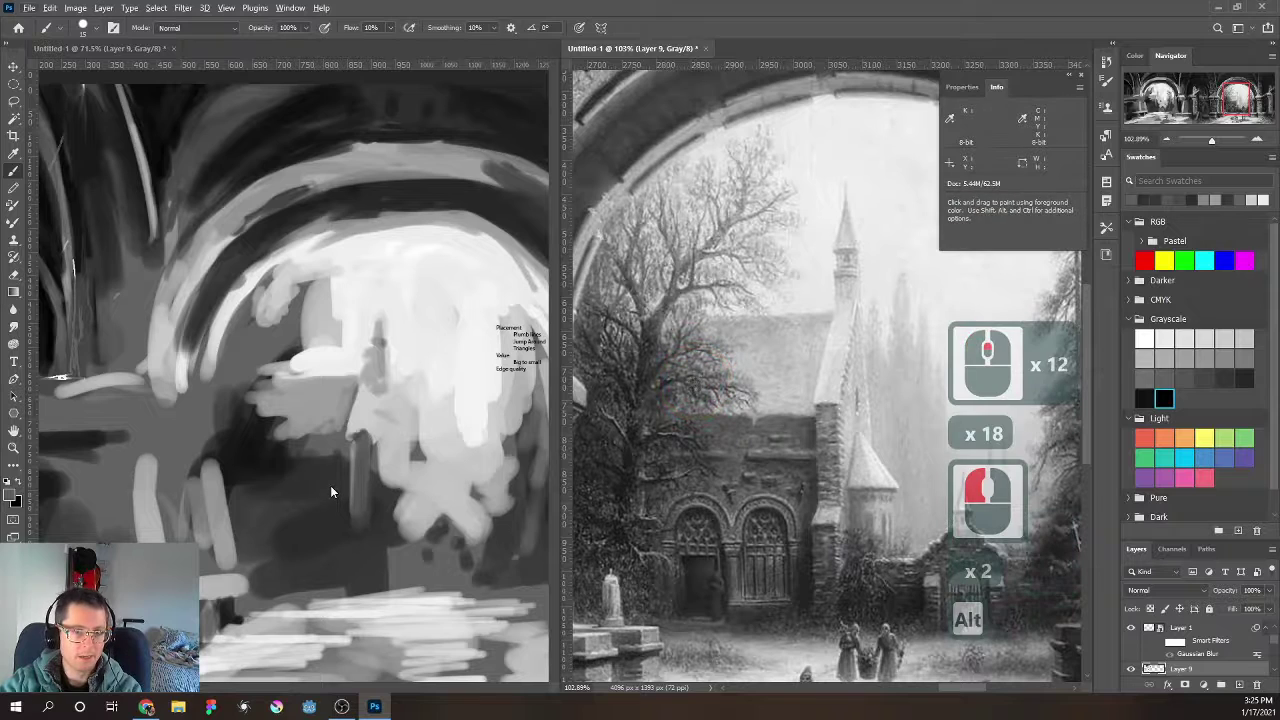
pyautogui.click(377, 434)
pyautogui.scroll(-1, 384, 437)
pyautogui.scroll(3, 384, 437)
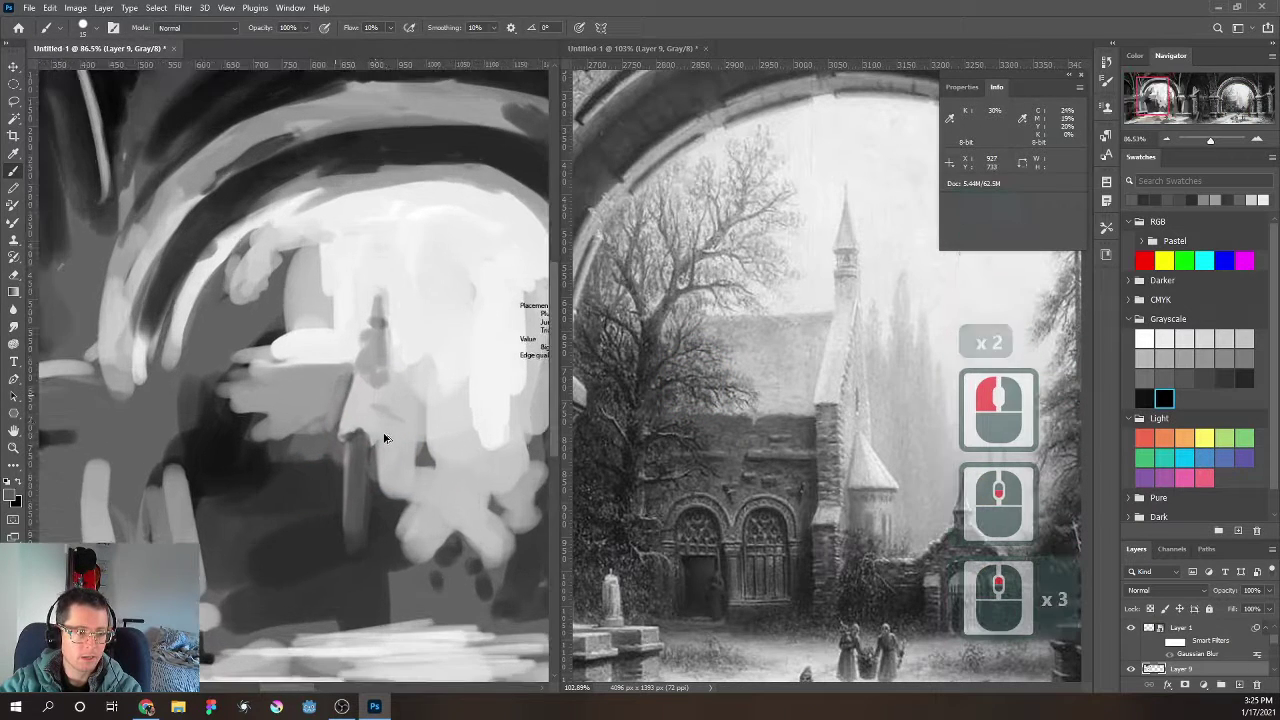
pyautogui.moveTo(320, 357)
pyautogui.mouseDown()
pyautogui.moveTo(260, 360)
pyautogui.moveTo(234, 323)
pyautogui.moveTo(246, 337)
pyautogui.moveTo(291, 291)
pyautogui.mouseUp()
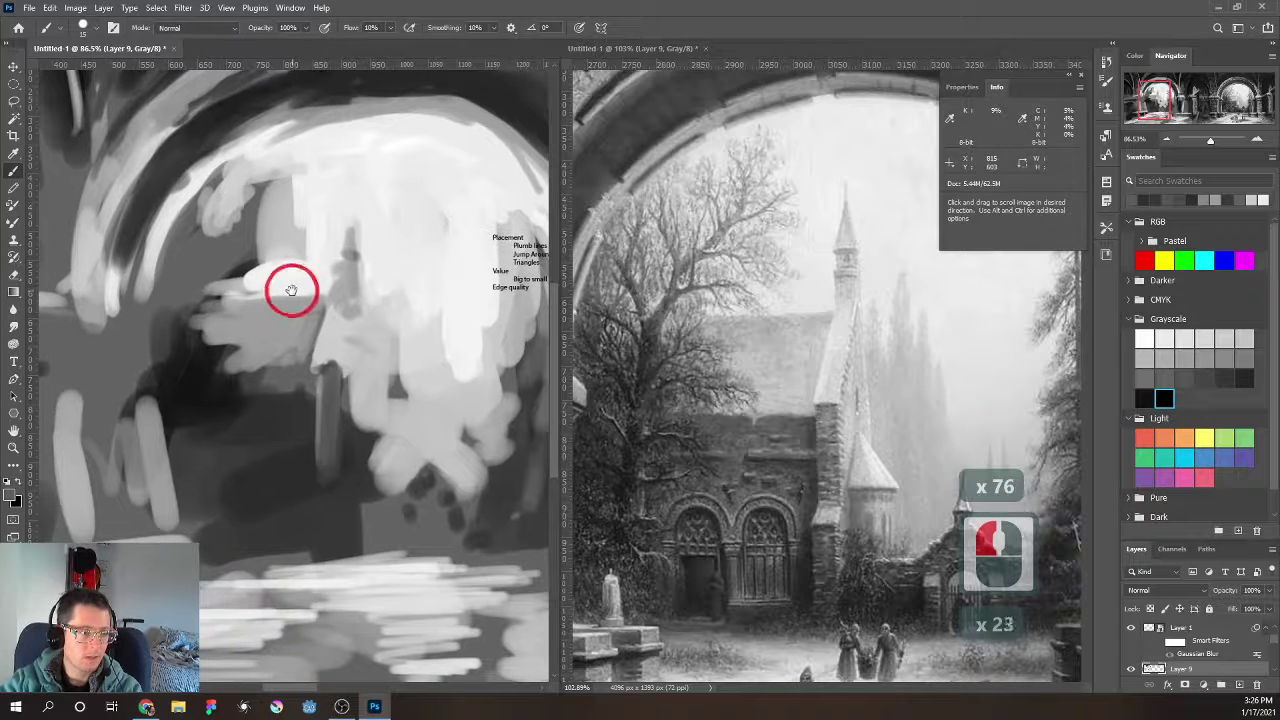
pyautogui.click(289, 297)
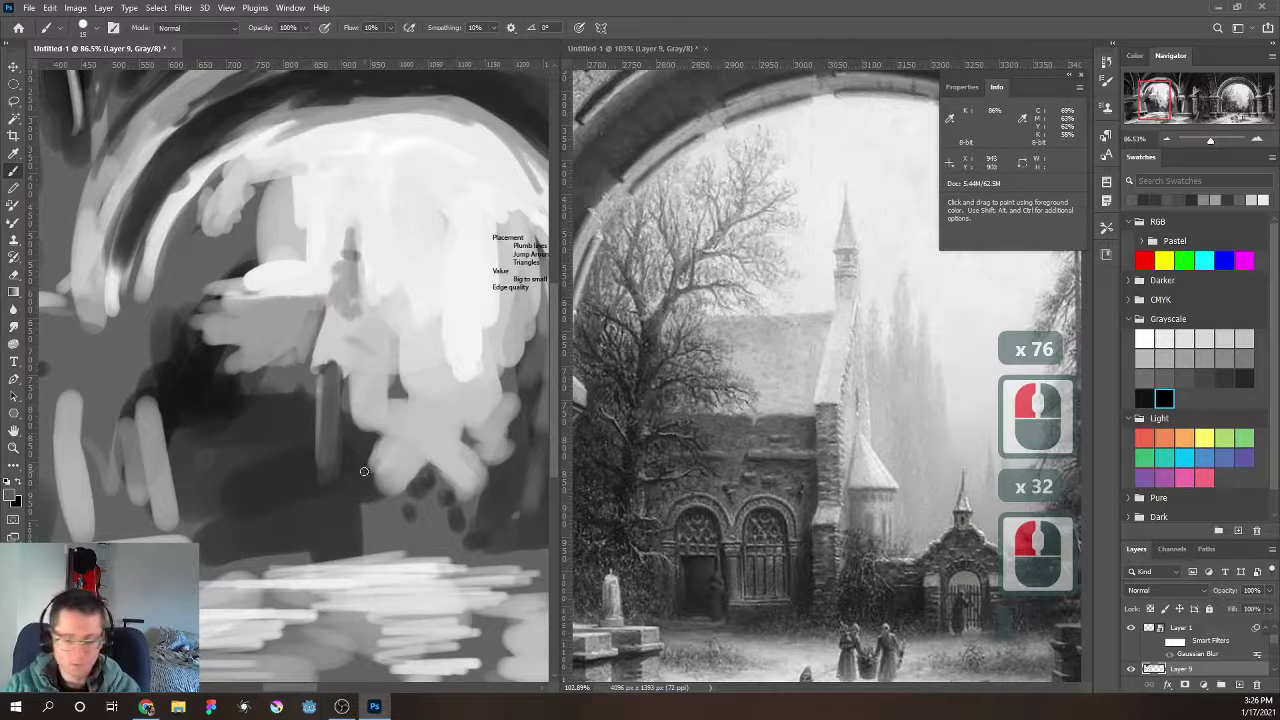
# Refine the distant church spire with a grey sampled from it, reducing the brush size to about 8
pyautogui.press('[')
pyautogui.press('[')
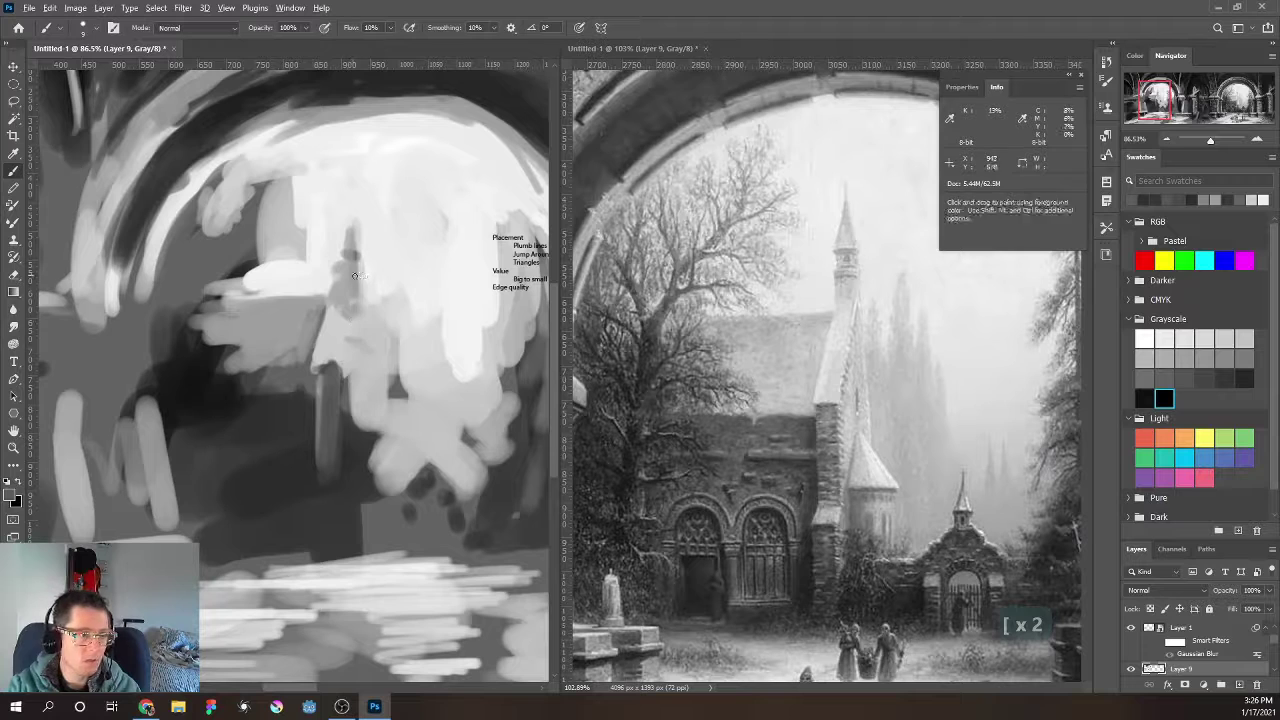
pyautogui.keyDown('alt'); pyautogui.click(355, 275); pyautogui.keyUp('alt')
pyautogui.moveTo(357, 282); pyautogui.dragTo(353, 268)
pyautogui.press('[')
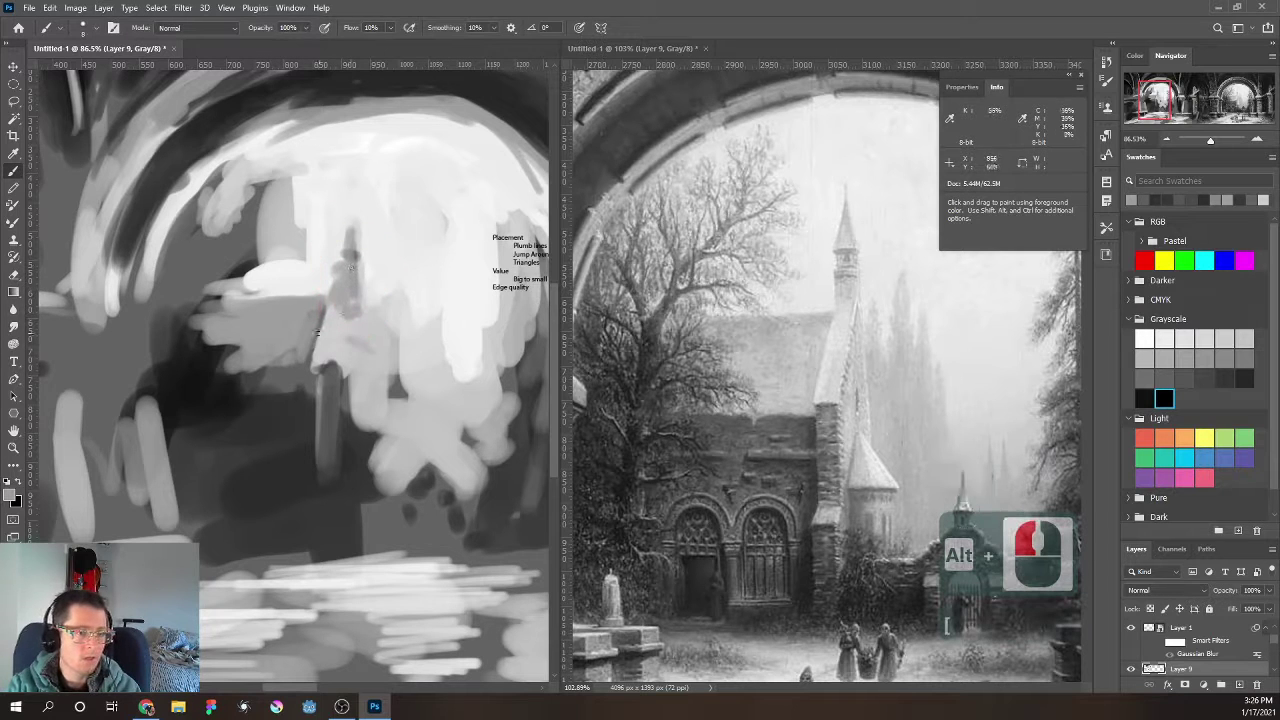
# Smooth the bright sky beside the spire with sampled light greys, enlarging the brush size to 45
pyautogui.press(']')
pyautogui.press(']')
pyautogui.press(']')
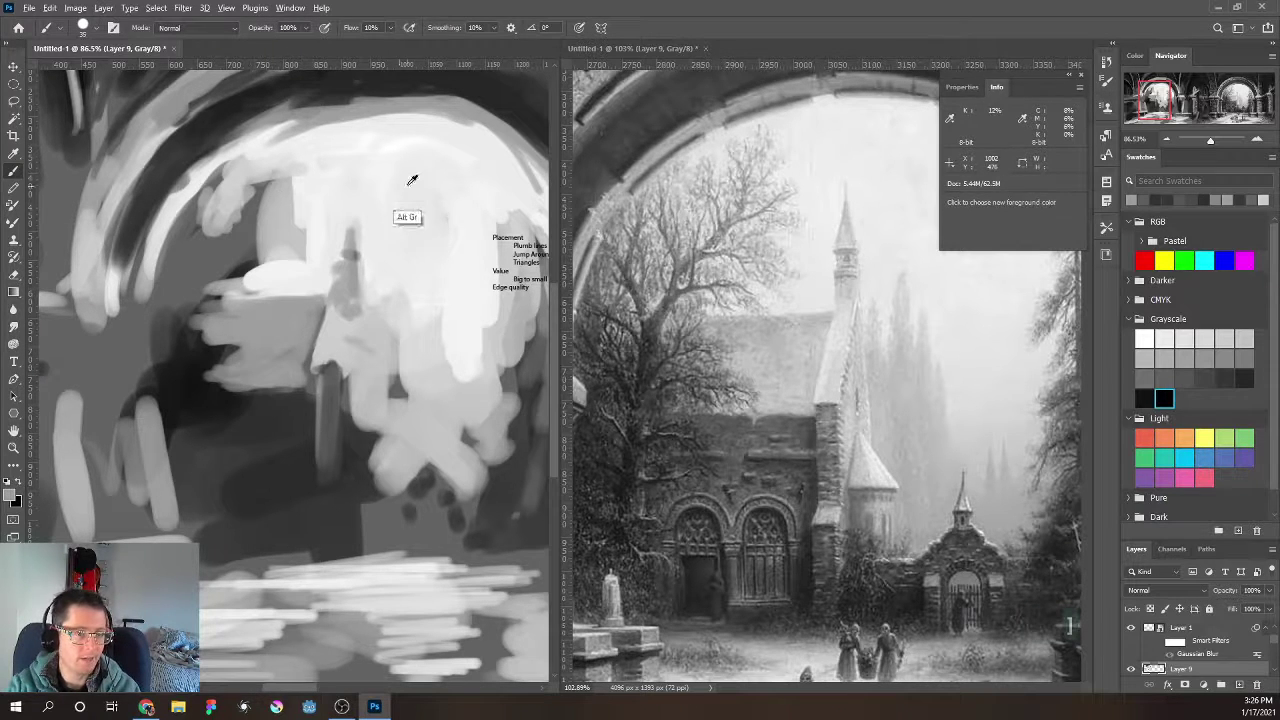
pyautogui.keyDown('alt'); pyautogui.click(423, 229); pyautogui.keyUp('alt')
pyautogui.keyDown('alt'); pyautogui.click(466, 209); pyautogui.keyUp('alt')
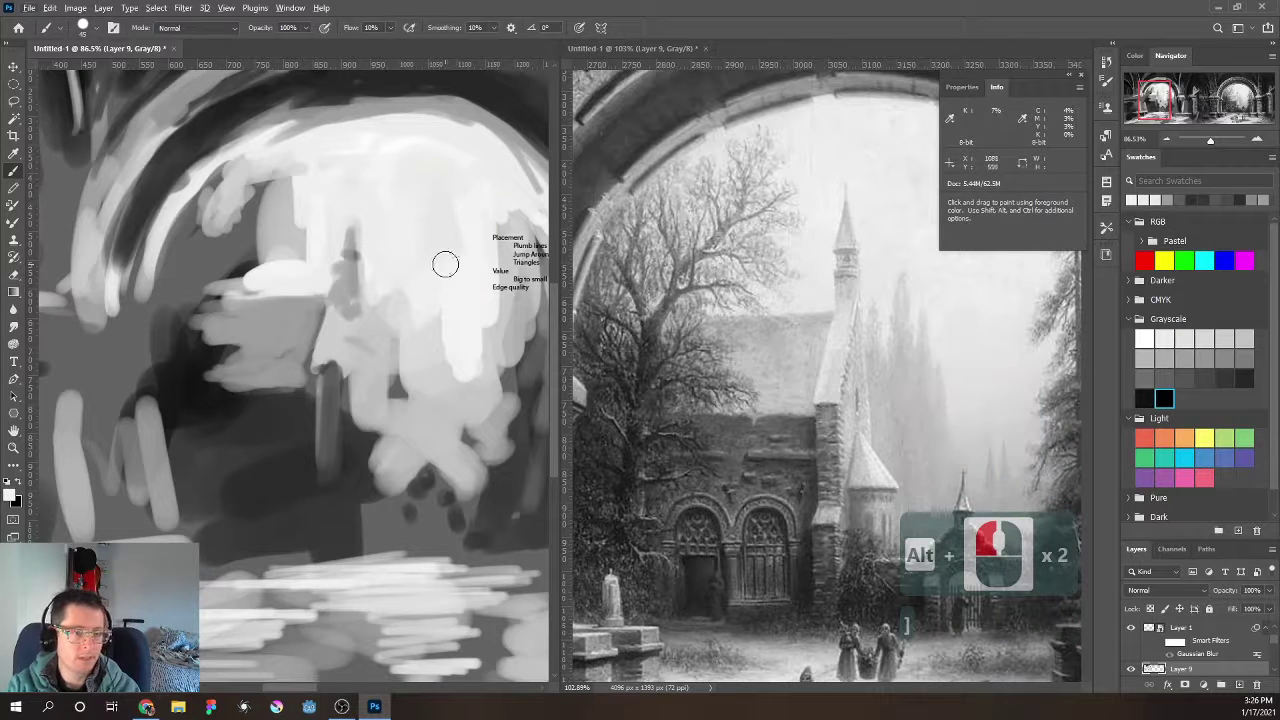
pyautogui.moveTo(445, 264); pyautogui.dragTo(329, 283)
# Fill the sky under the arch's right curve with sampled light greys, matching the same area of the reference
pyautogui.click(749, 420)
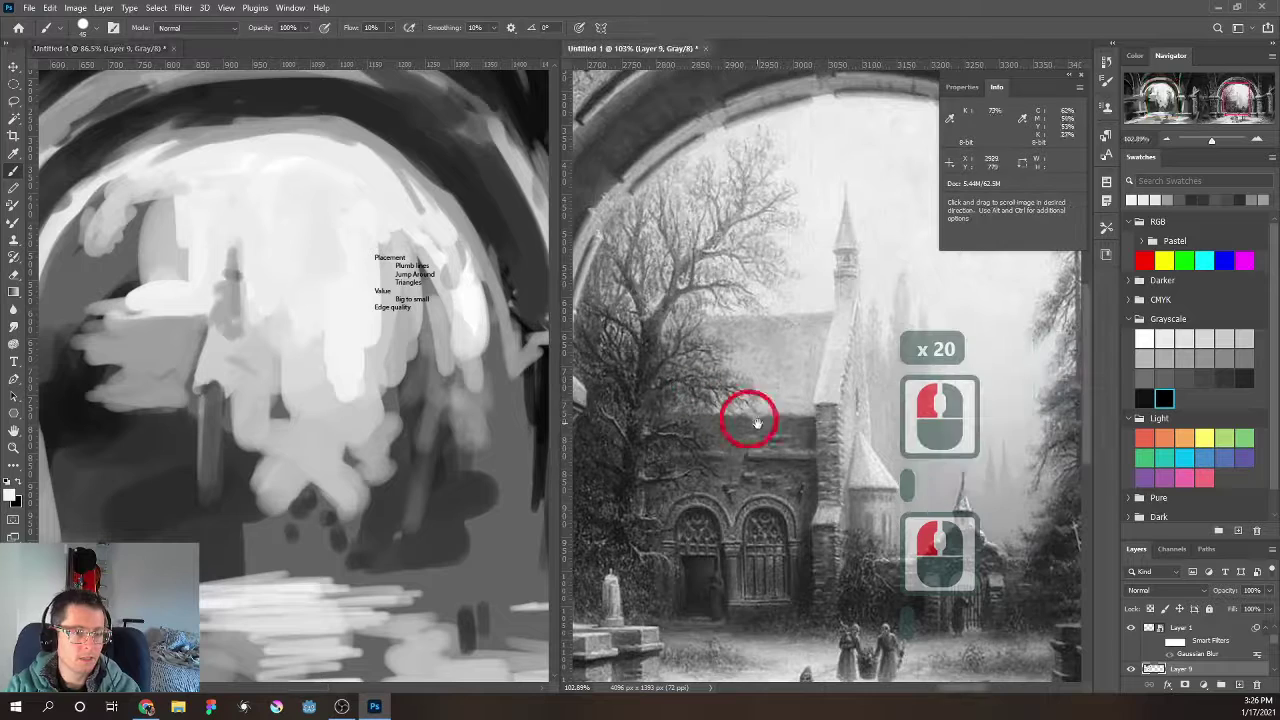
pyautogui.moveTo(757, 424); pyautogui.dragTo(581, 444)
pyautogui.click(364, 197)
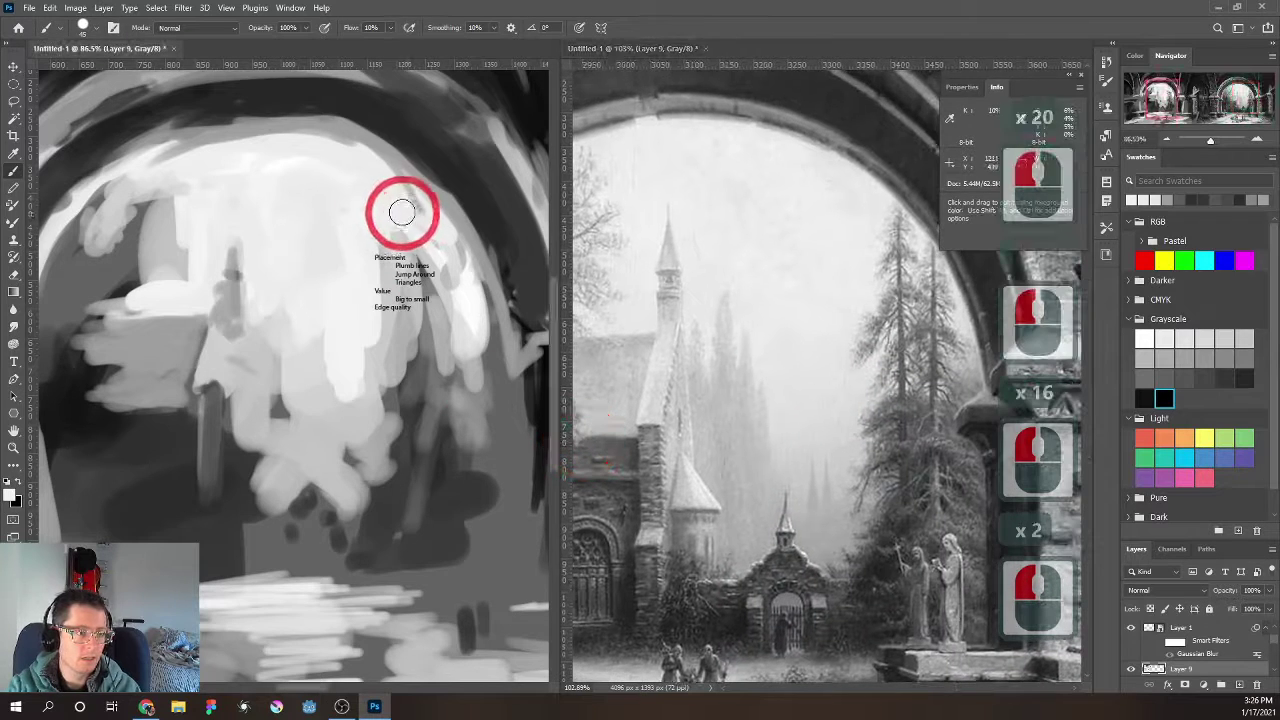
pyautogui.keyDown('alt'); pyautogui.click(389, 193); pyautogui.keyUp('alt')
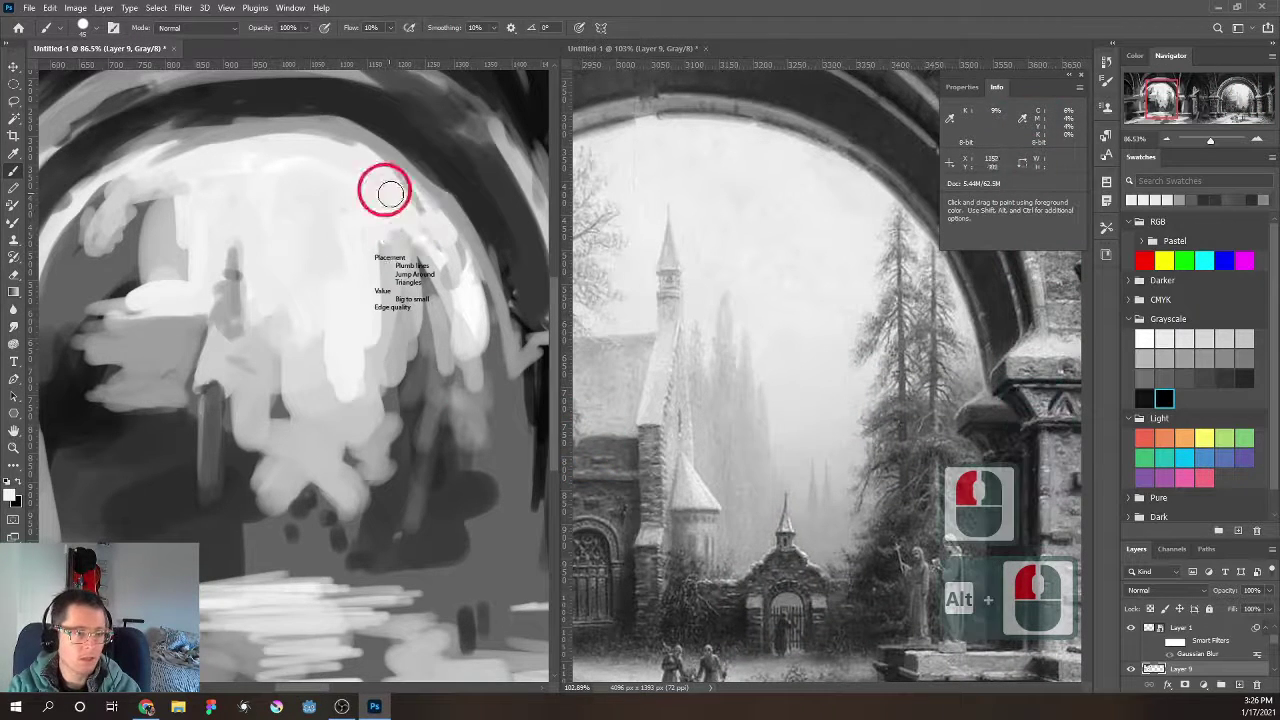
pyautogui.keyDown('alt'); pyautogui.click(406, 220); pyautogui.keyUp('alt')
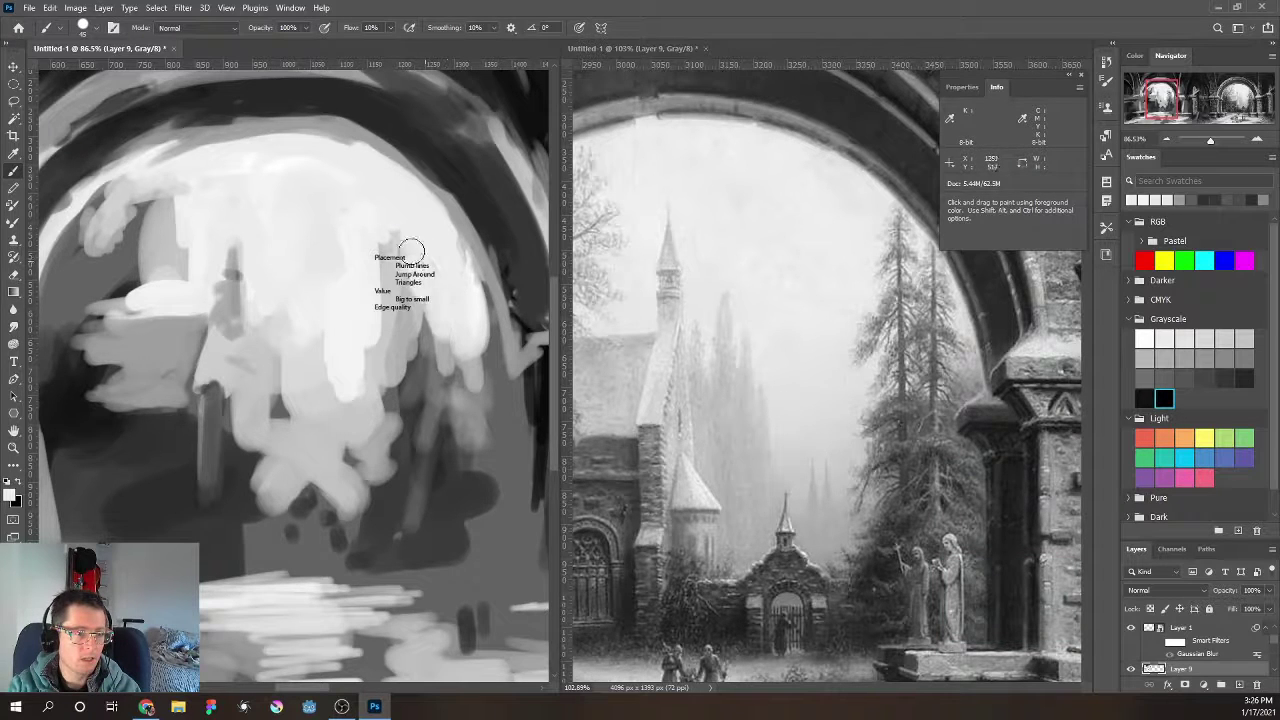
# Paint the tall fir trunks at the opening's right side in sampled dark grey, varying the brush size between 30 and 9
pyautogui.keyDown('alt'); pyautogui.click(413, 383); pyautogui.keyUp('alt')
pyautogui.moveTo(423, 384); pyautogui.dragTo(425, 321)
pyautogui.press('[')
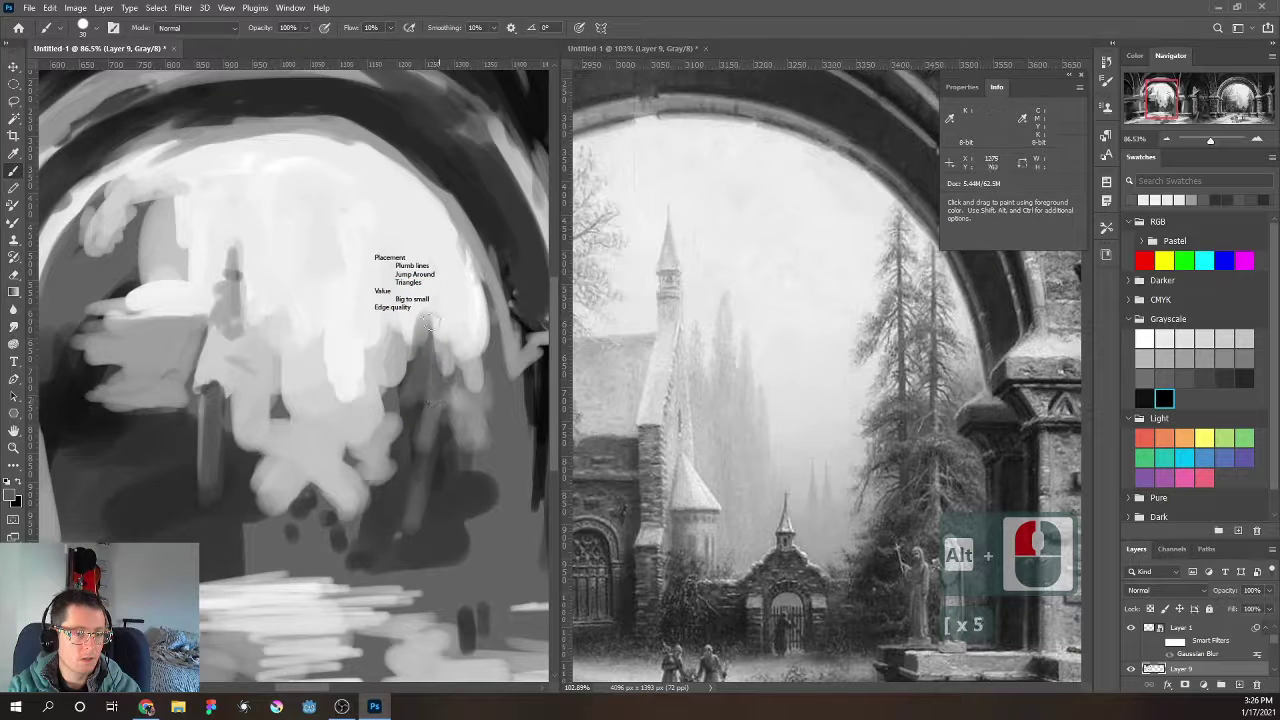
pyautogui.moveTo(432, 374); pyautogui.dragTo(440, 272)
pyautogui.press('[')
pyautogui.press('[')
pyautogui.press('[')
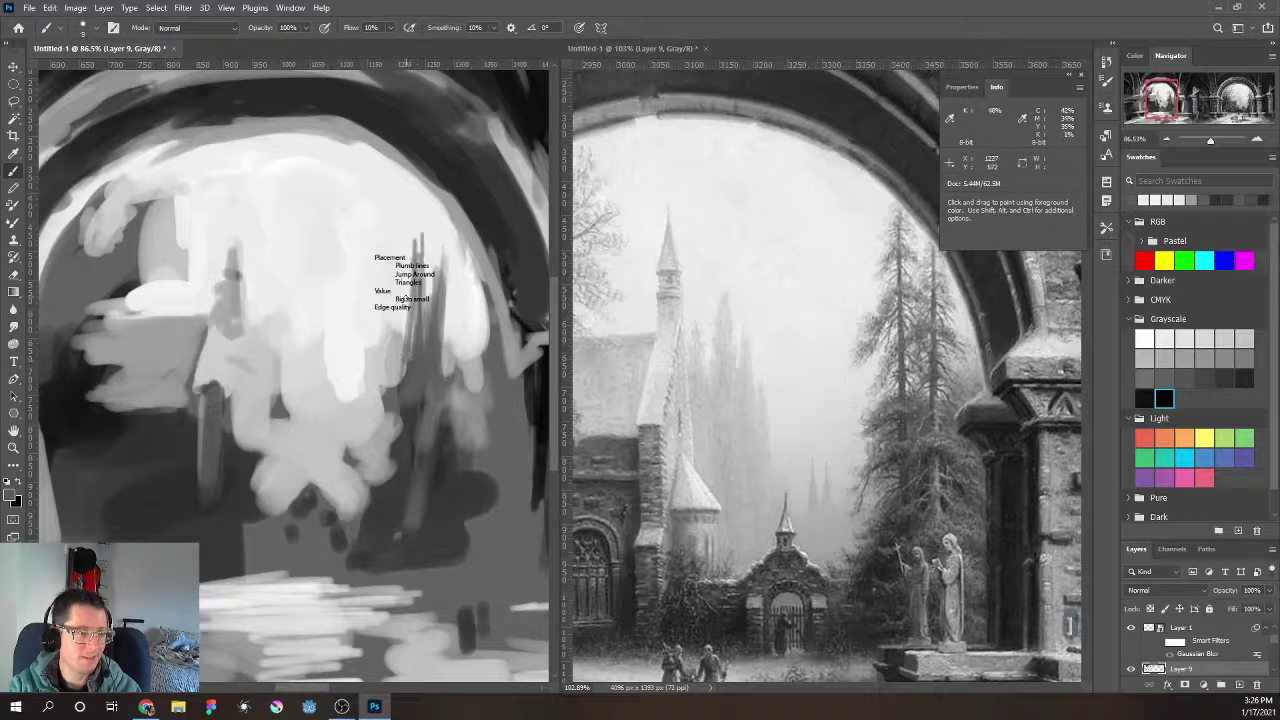
pyautogui.press(']')
pyautogui.press(']')
pyautogui.press(']')
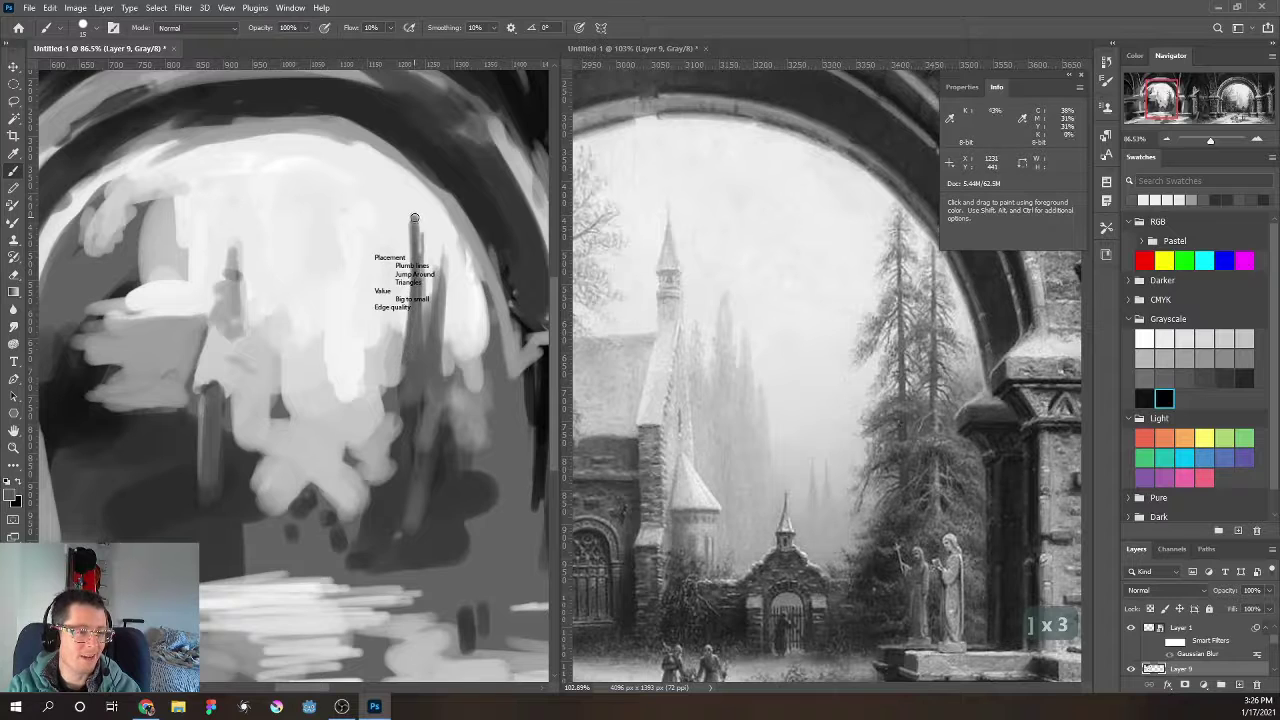
# Create a new layer and extend the base of the fir trees on it with sampled greys, raising the brush size to 25
pyautogui.hotkey('ctrl', 'shift', 'n')
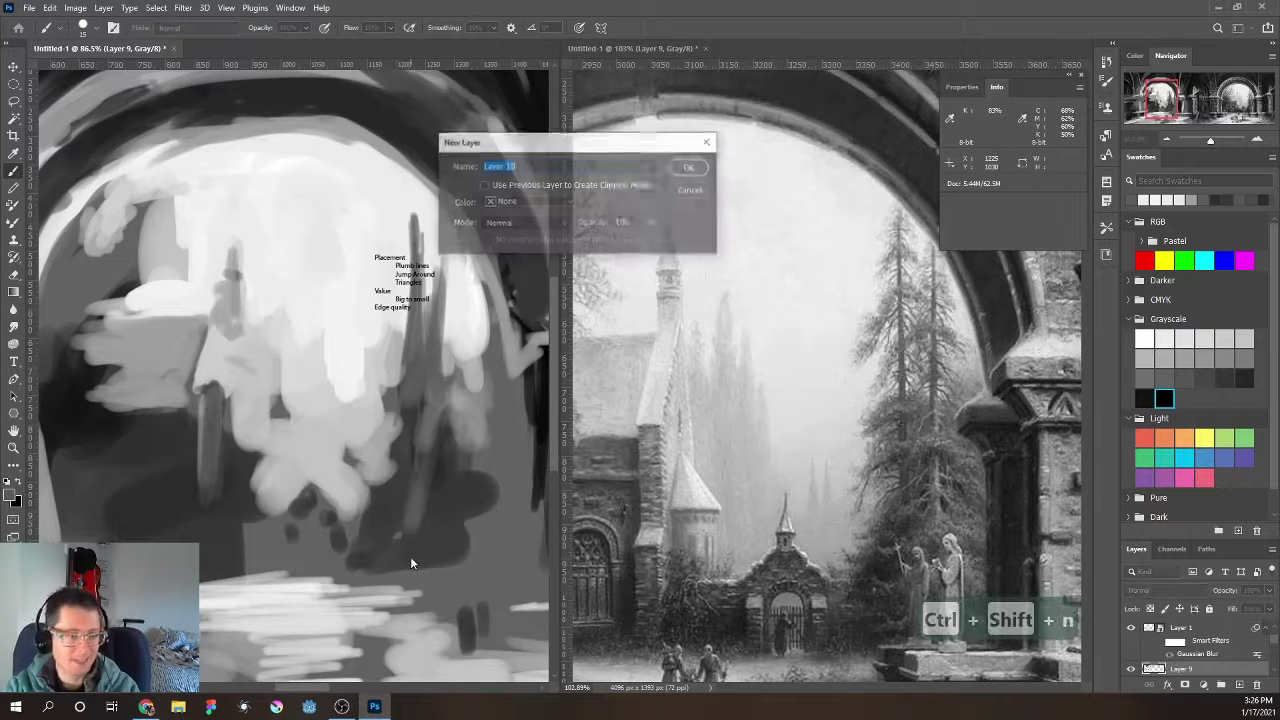
pyautogui.press('Return')
pyautogui.moveTo(400, 512)
pyautogui.mouseDown()
pyautogui.moveTo(357, 523)
pyautogui.moveTo(381, 515)
pyautogui.mouseUp()
pyautogui.moveTo(427, 417)
pyautogui.mouseDown()
pyautogui.moveTo(371, 443)
pyautogui.moveTo(474, 391)
pyautogui.moveTo(480, 366)
pyautogui.moveTo(449, 403)
pyautogui.mouseUp()
pyautogui.keyDown('alt'); pyautogui.click(461, 303); pyautogui.keyUp('alt')
pyautogui.press(']')
pyautogui.keyDown('alt'); pyautogui.click(460, 518); pyautogui.keyUp('alt')
pyautogui.press(']')
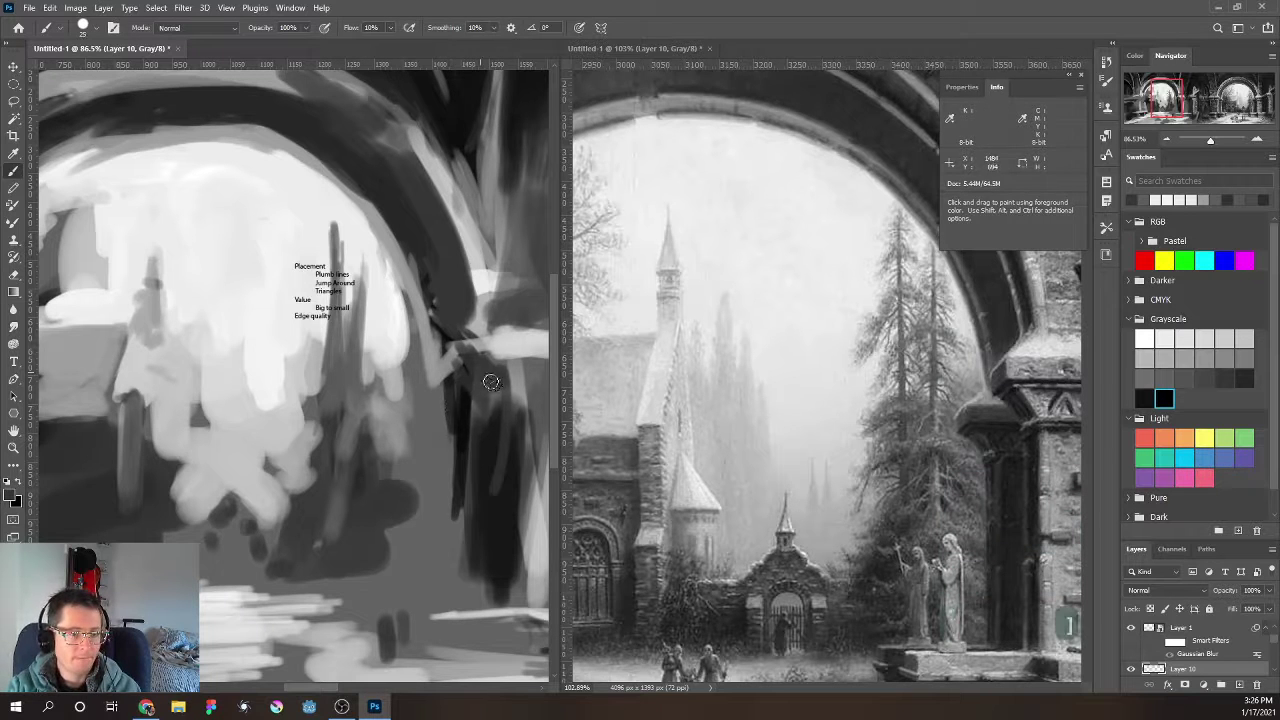
# Rework the shadowed cornice between the two right-hand pillars with sampled mid and dark greys at brush sizes 20 to 30
pyautogui.press('space')
pyautogui.moveTo(444, 451); pyautogui.dragTo(228, 366)
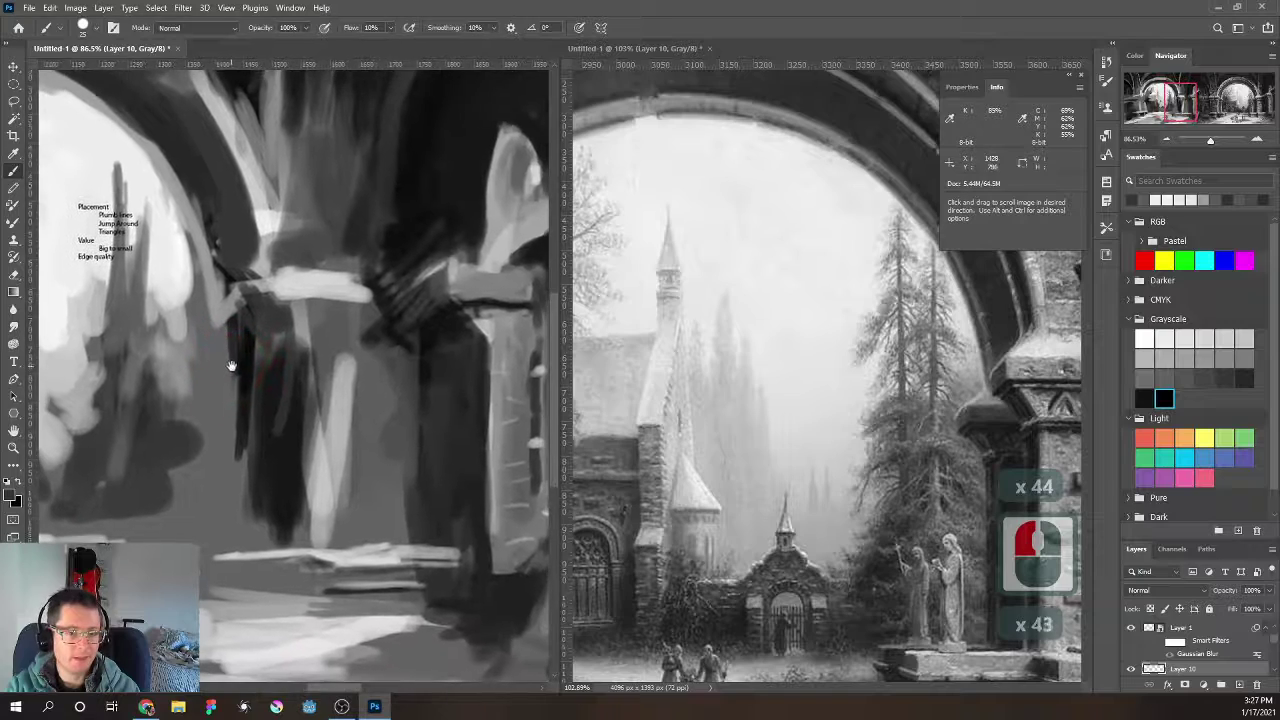
pyautogui.moveTo(709, 491)
pyautogui.mouseDown()
pyautogui.moveTo(591, 534)
pyautogui.moveTo(463, 463)
pyautogui.moveTo(270, 477)
pyautogui.moveTo(209, 449)
pyautogui.moveTo(323, 460)
pyautogui.moveTo(354, 448)
pyautogui.moveTo(388, 476)
pyautogui.moveTo(389, 464)
pyautogui.mouseUp()
pyautogui.moveTo(421, 301); pyautogui.dragTo(405, 320)
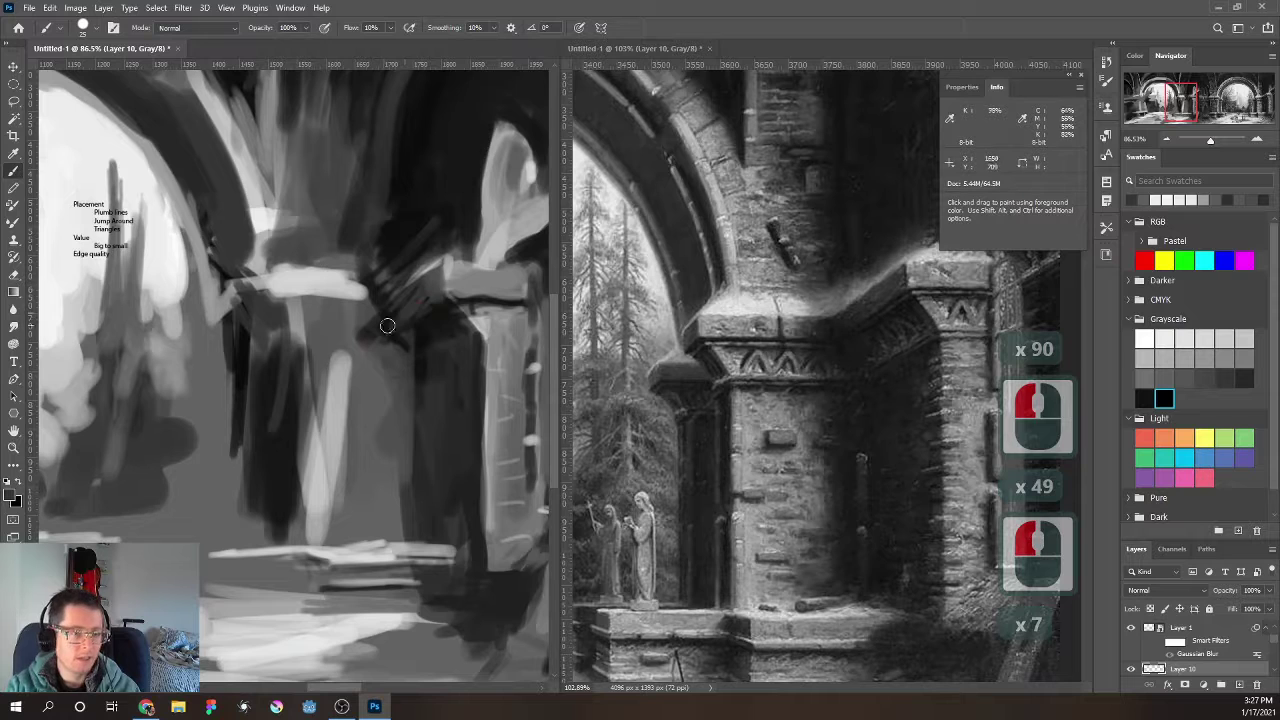
pyautogui.press(']')
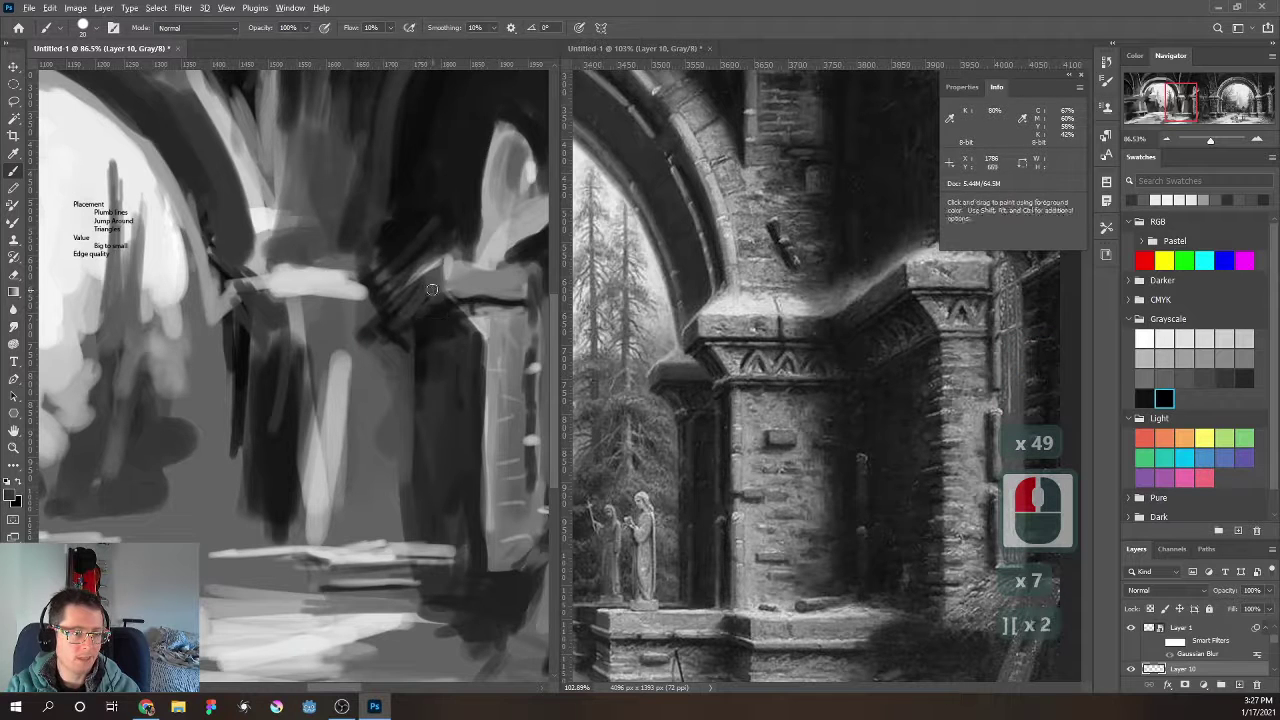
pyautogui.keyDown('alt'); pyautogui.click(429, 287); pyautogui.keyUp('alt')
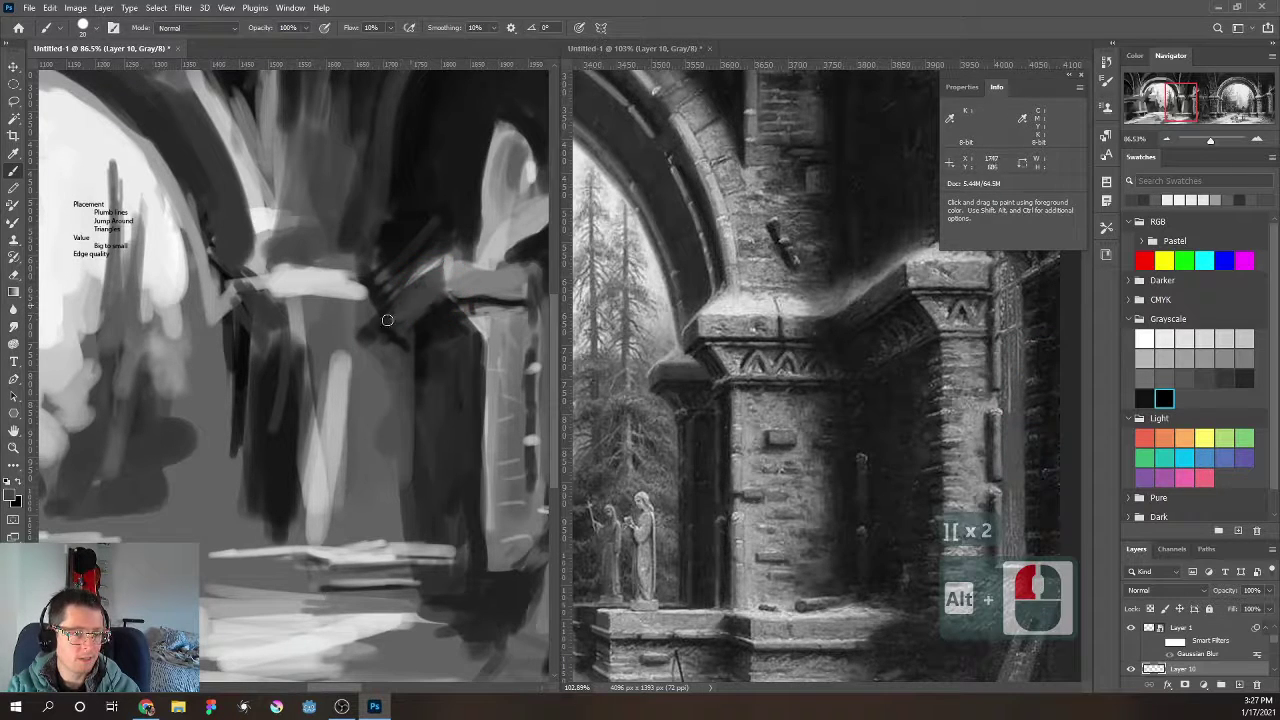
pyautogui.keyDown('alt'); pyautogui.click(399, 312); pyautogui.keyUp('alt')
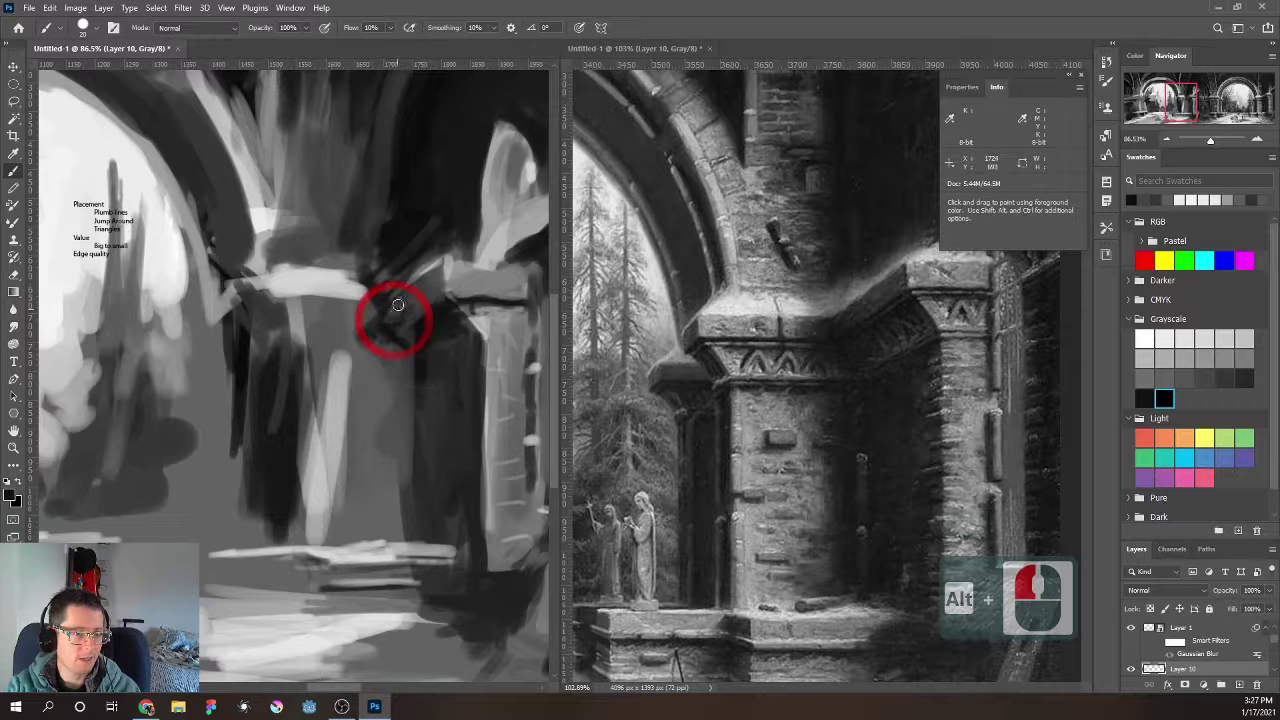
pyautogui.press(']')
pyautogui.press(']')
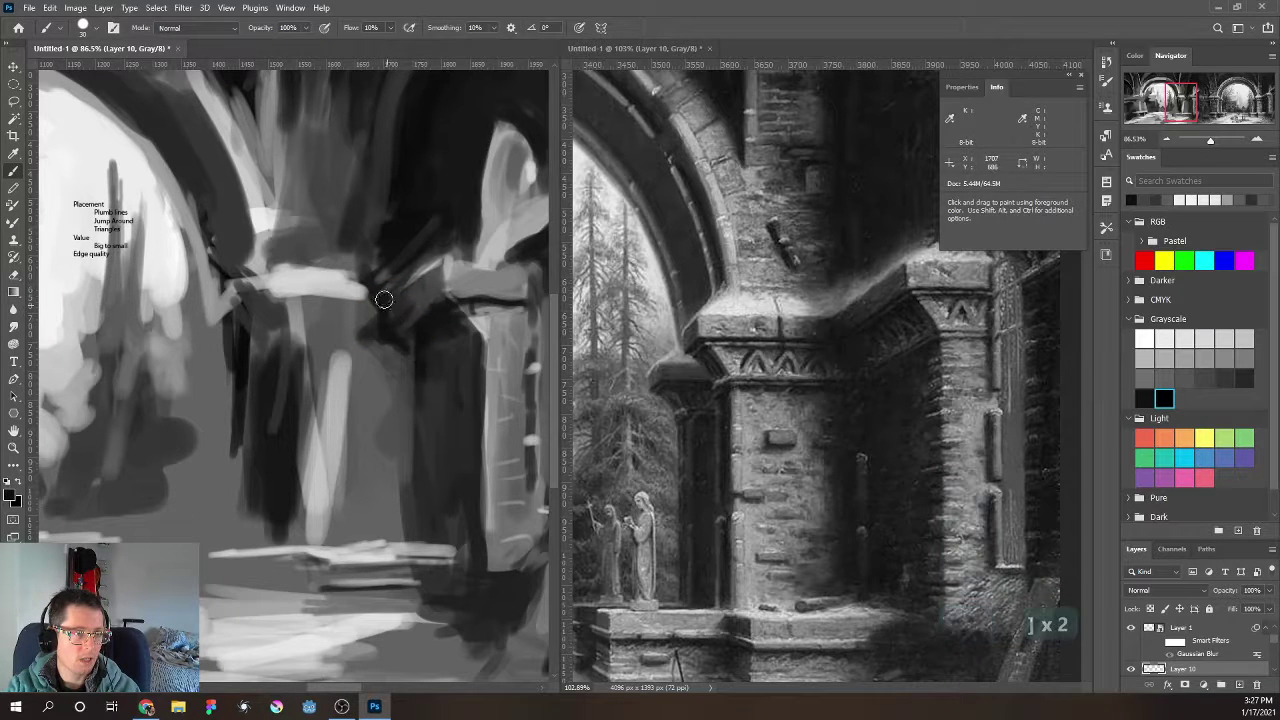
# Draw a dark shadow line beneath the near pillar's capital, starting at brush size 5 and thickening it with larger sizes
pyautogui.press('[')
pyautogui.press('[')
pyautogui.press('[')
pyautogui.press('[')
pyautogui.press('[')
pyautogui.press('[')
pyautogui.press('[')
pyautogui.press('[')
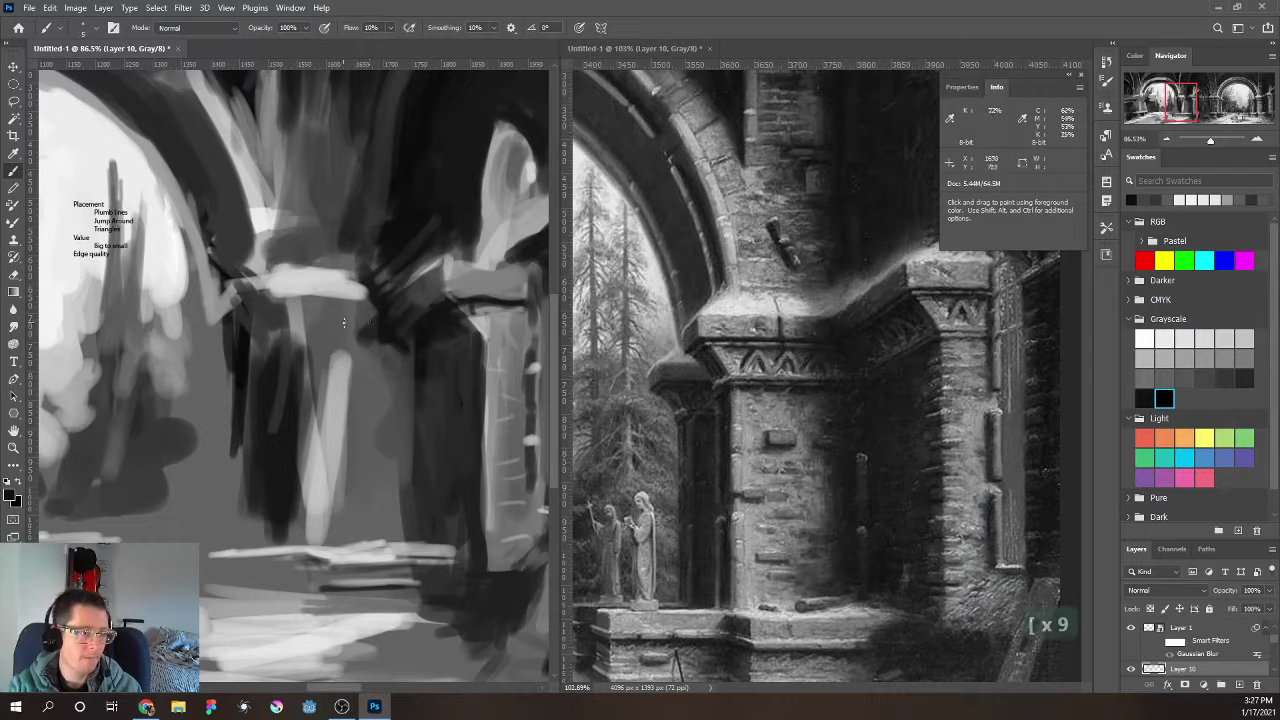
pyautogui.press(']')
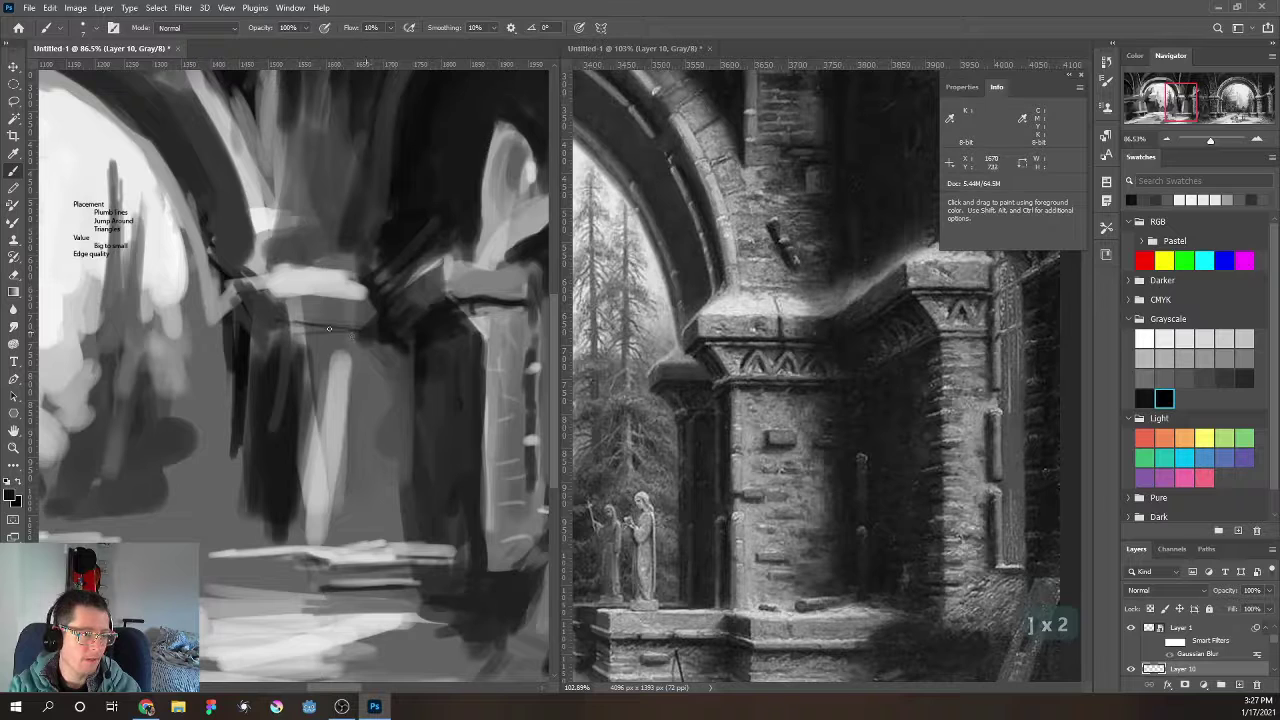
pyautogui.press(']')
pyautogui.press(']')
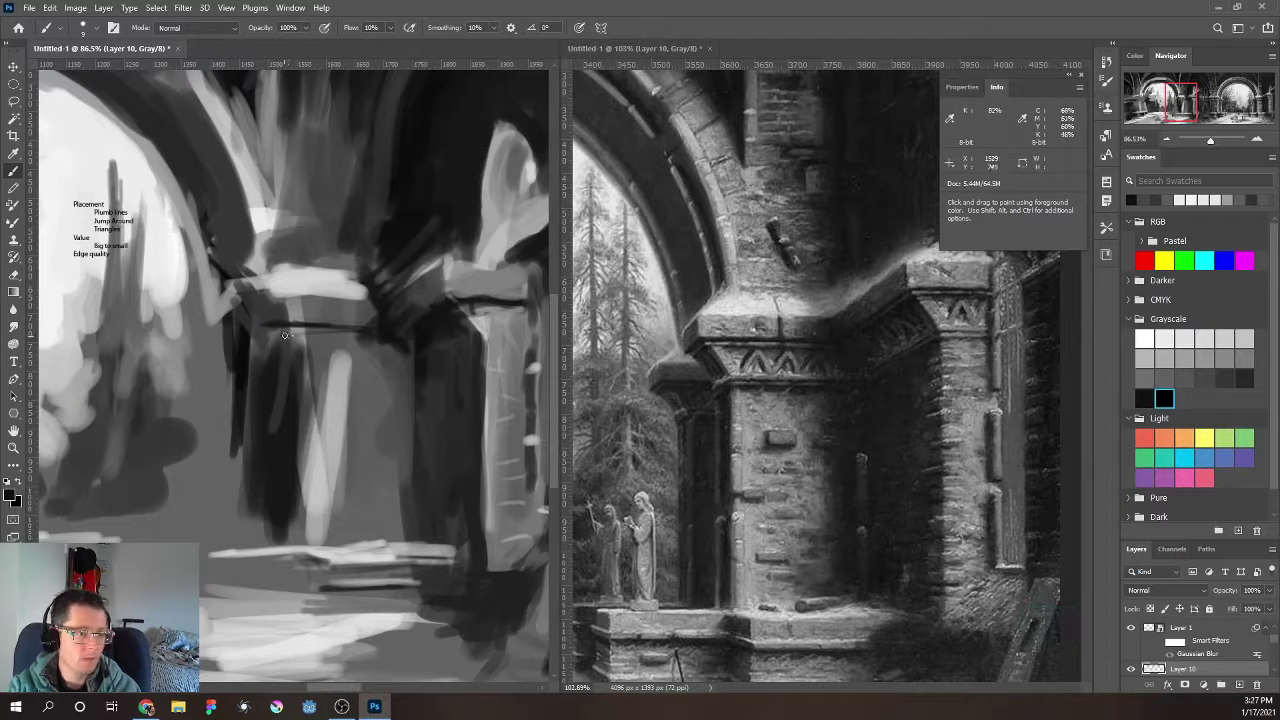
pyautogui.press(']')
pyautogui.press(']')
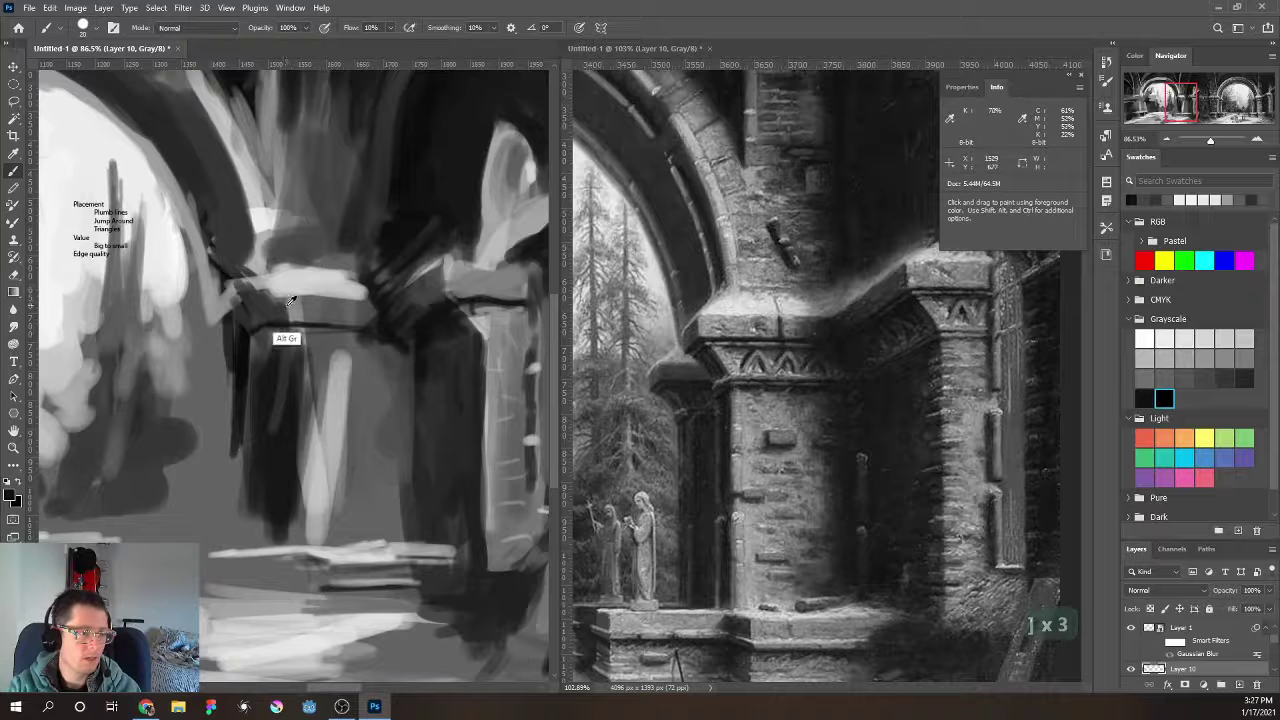
# Block in the near pillar's capital with its sampled mid grey over the dark line, using brush size 60
pyautogui.keyDown('alt'); pyautogui.click(318, 309); pyautogui.keyUp('alt')
pyautogui.press(']')
pyautogui.press(']')
pyautogui.press(']')
pyautogui.press(']')
pyautogui.press(']')
pyautogui.press(']')
pyautogui.press(']')
pyautogui.moveTo(300, 309)
pyautogui.mouseDown()
pyautogui.moveTo(333, 302)
pyautogui.moveTo(265, 313)
pyautogui.mouseUp()
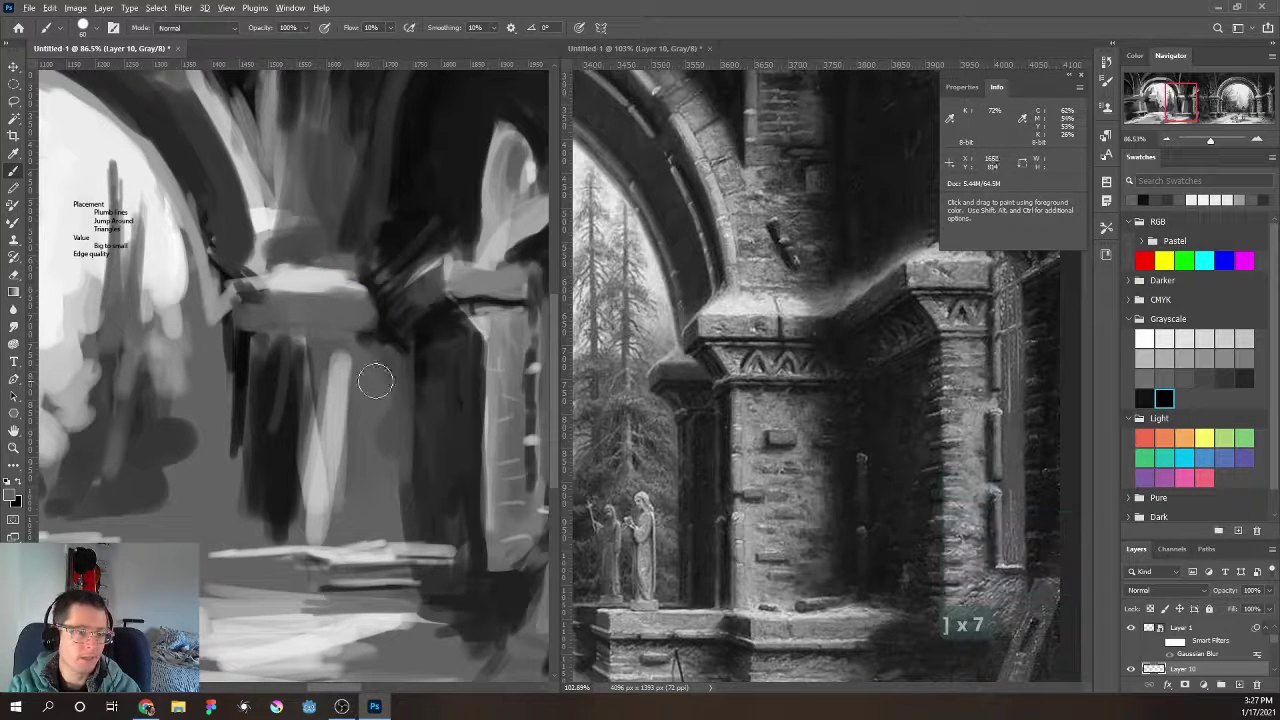
# Paint the slanted lower edge of the capital in sampled light grey and tone down the light streak on the shaft
pyautogui.keyDown('alt'); pyautogui.rightClick(320, 345); pyautogui.keyUp('alt')
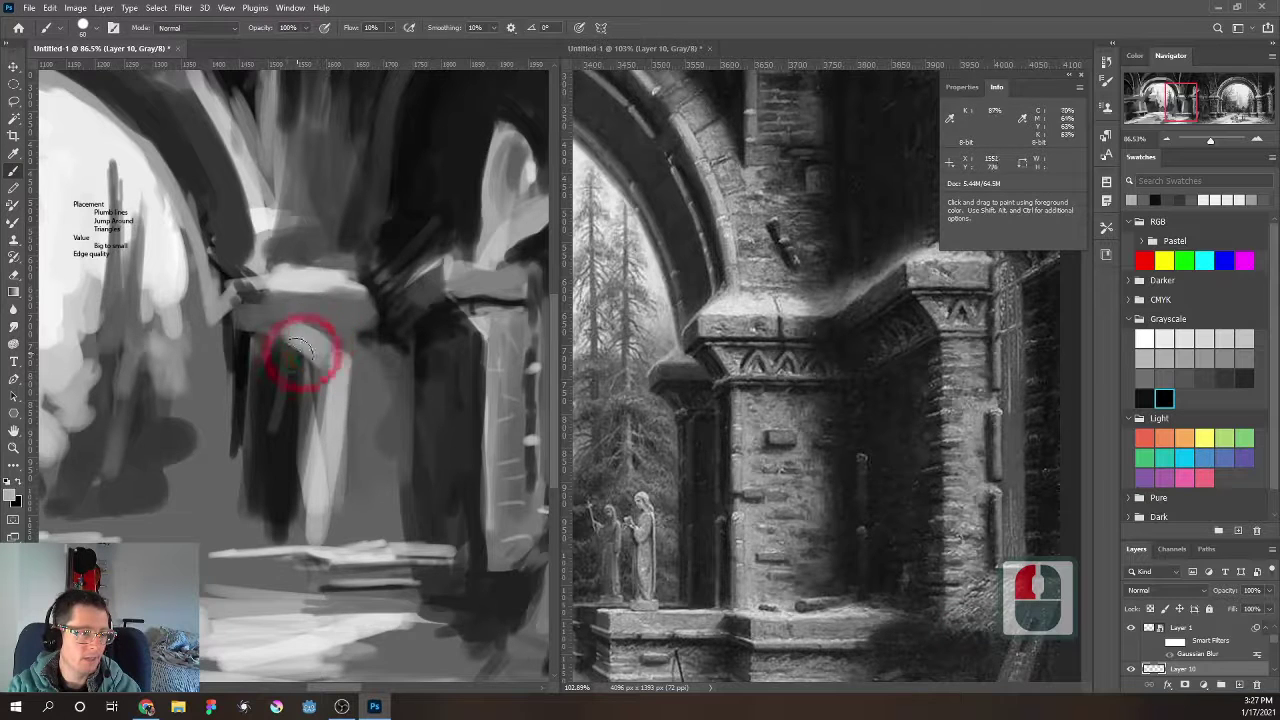
pyautogui.press('[')
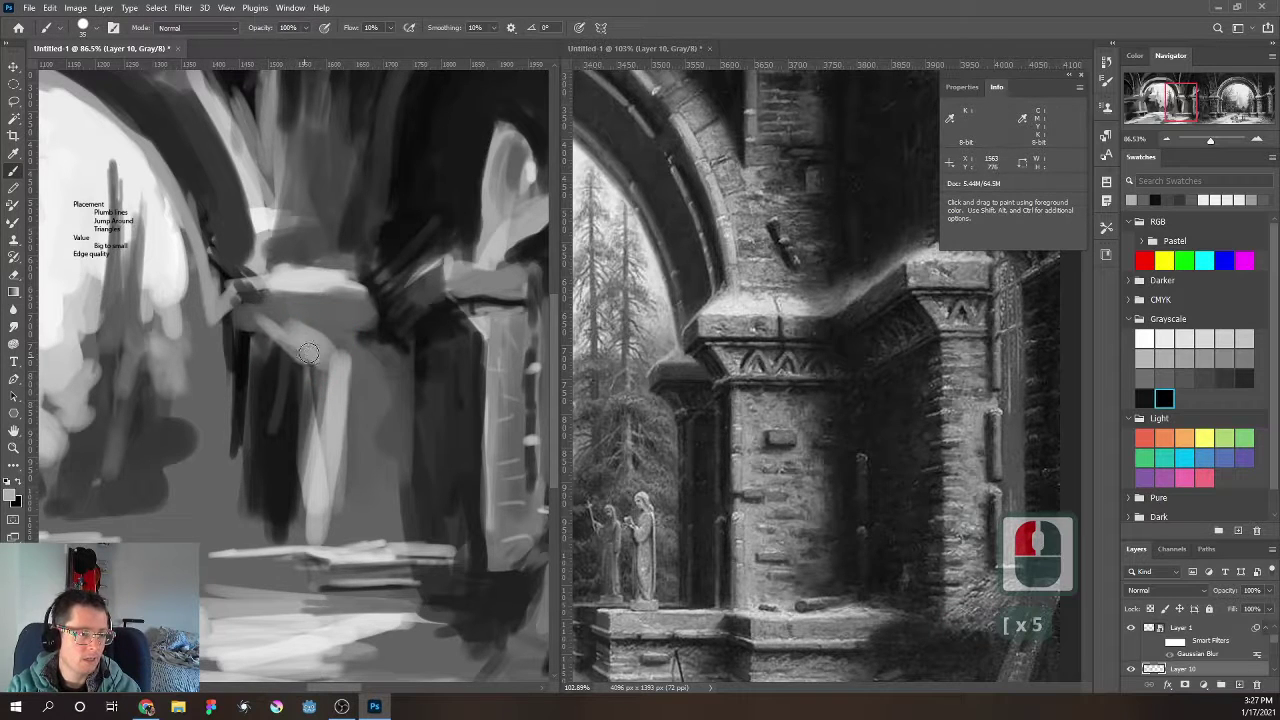
pyautogui.moveTo(308, 352); pyautogui.dragTo(366, 348)
pyautogui.keyDown('alt'); pyautogui.rightClick(345, 380); pyautogui.keyUp('alt')
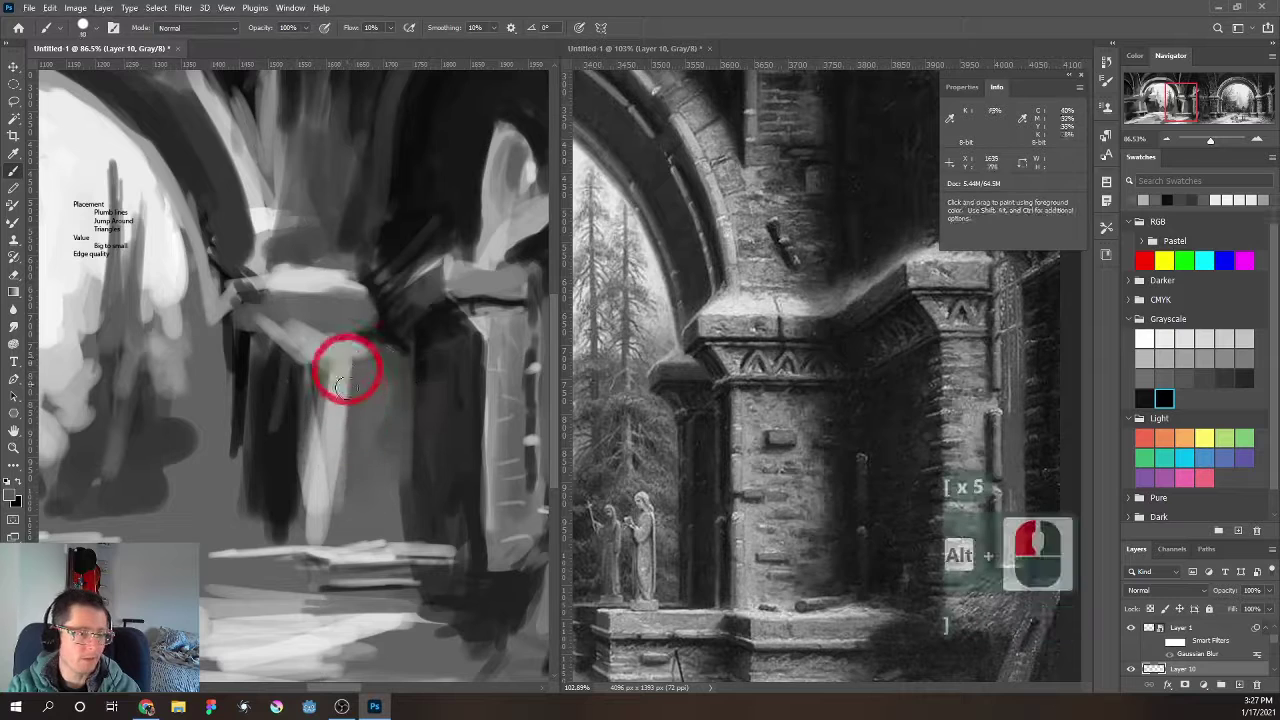
pyautogui.moveTo(330, 368); pyautogui.dragTo(323, 506)
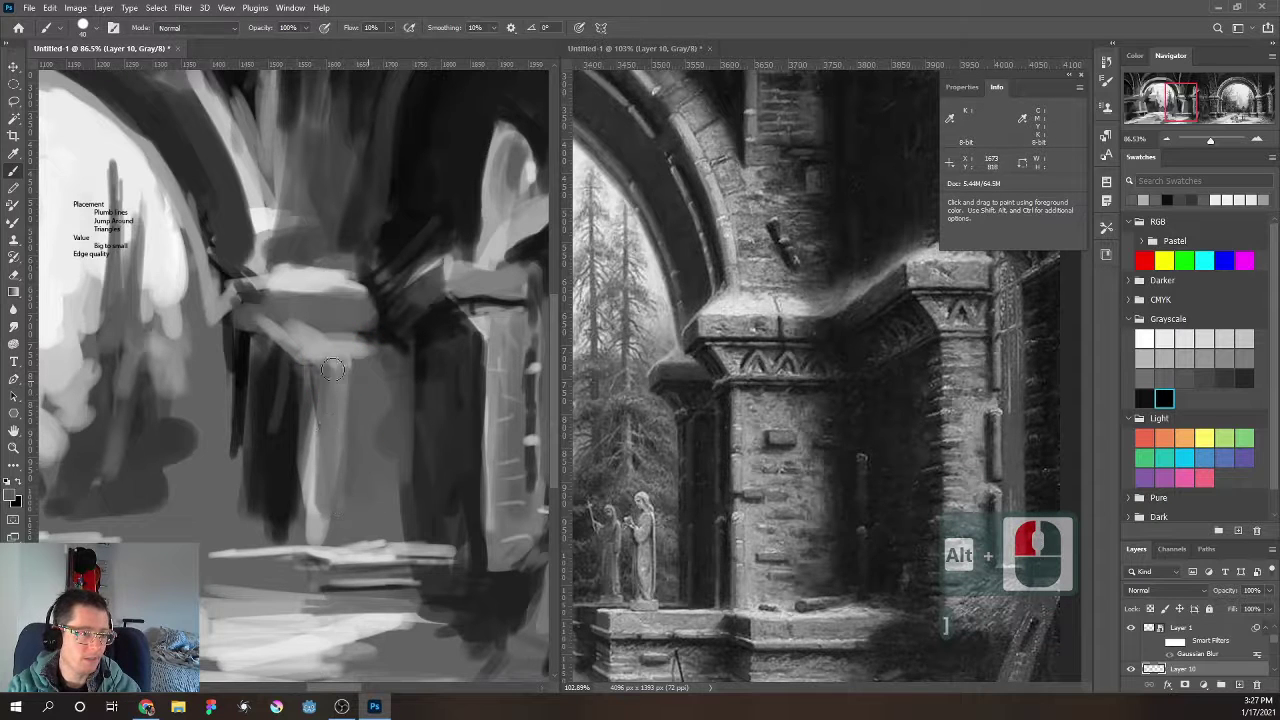
# Blend the near pillar's capital with sampled greys at brush size 30, and add finer touches at size 8
pyautogui.keyDown('alt'); pyautogui.rightClick(290, 325); pyautogui.keyUp('alt')
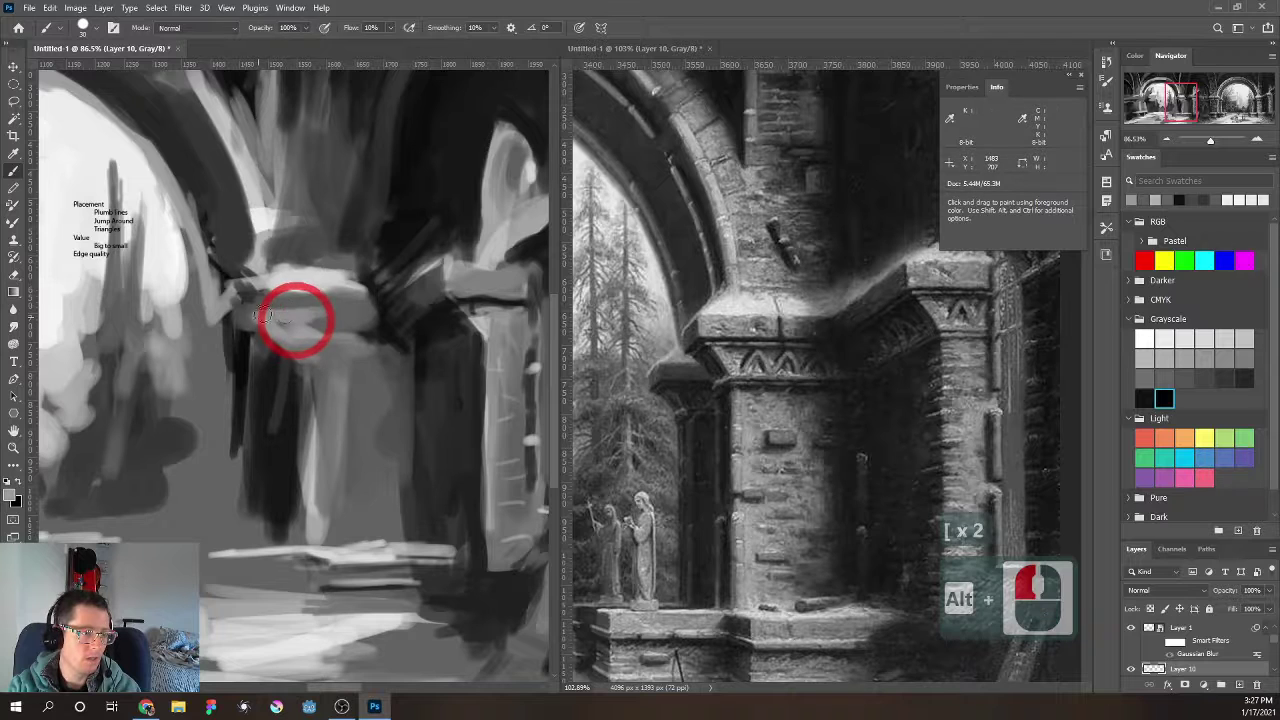
pyautogui.keyDown('alt'); pyautogui.click(325, 310); pyautogui.keyUp('alt')
pyautogui.keyDown('alt'); pyautogui.click(325, 310); pyautogui.keyUp('alt')
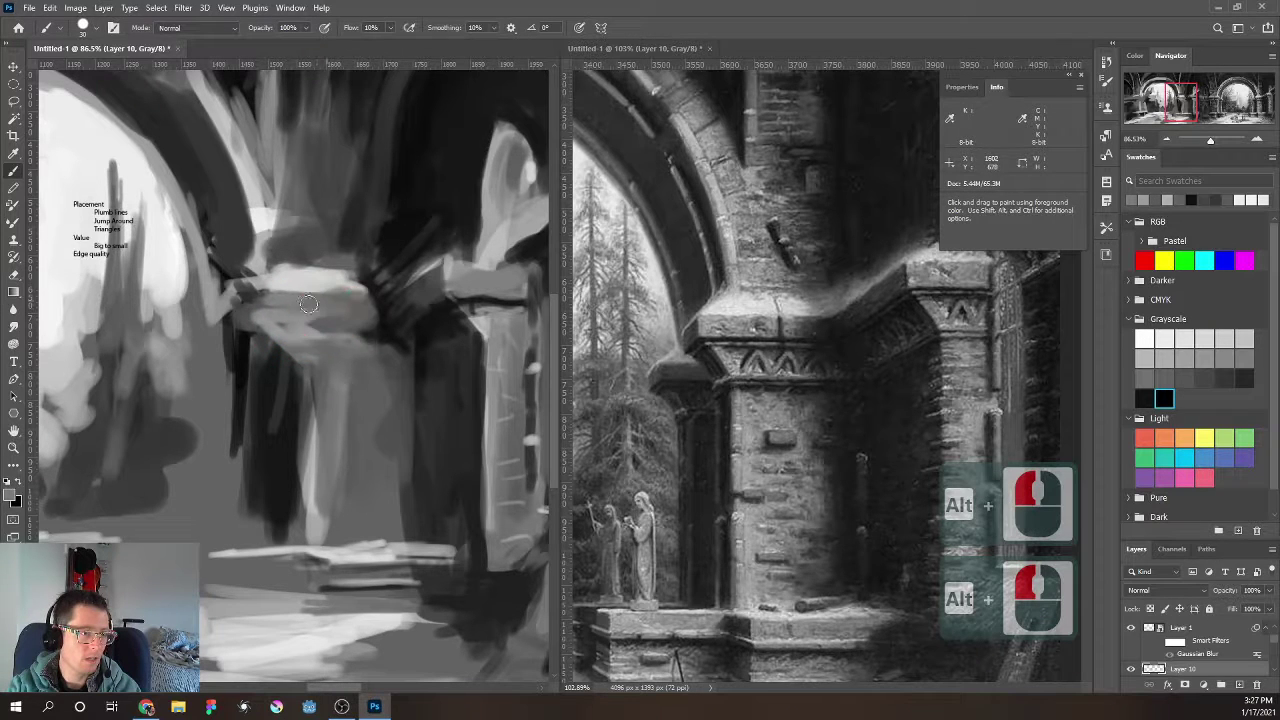
pyautogui.press('[')
pyautogui.press('[')
pyautogui.press('[')
pyautogui.press('[')
pyautogui.press('[')
pyautogui.press('[')
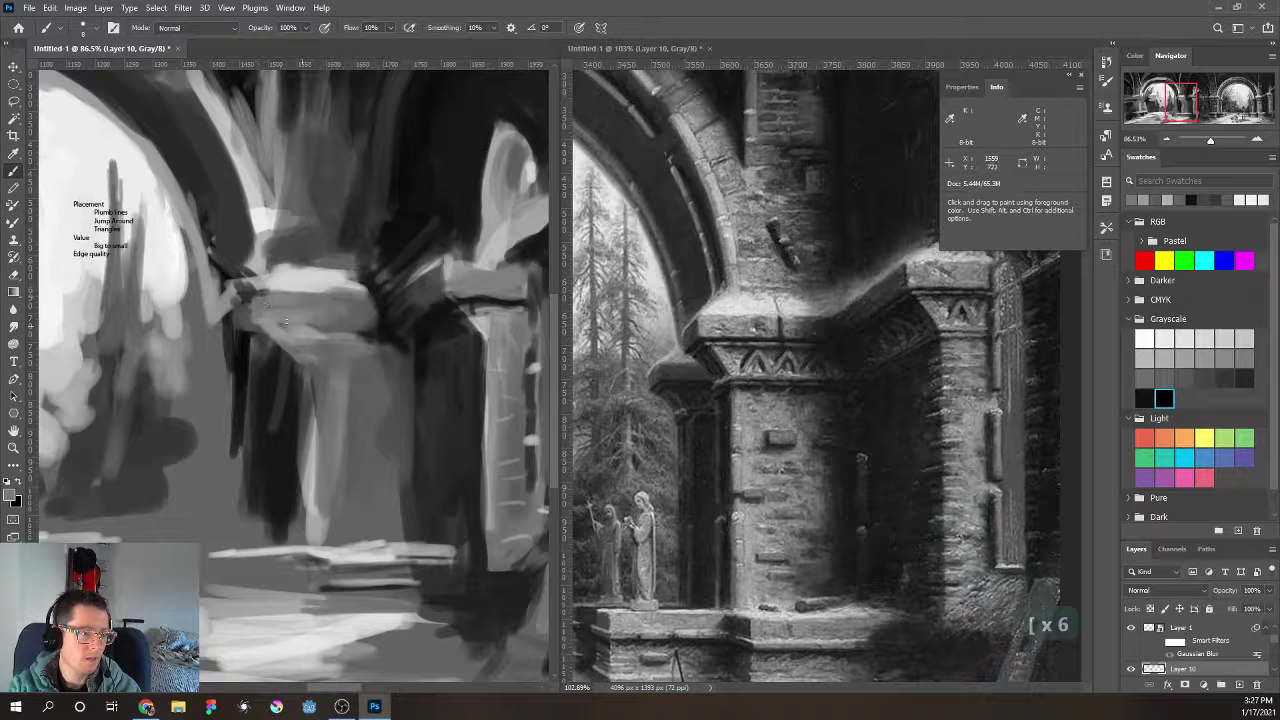
# Paint a dark shadow line along the underside of the near pillar's capital slab with sampled dark grey, using brush sizes 20 to 25
pyautogui.press(']')
pyautogui.press(']')
pyautogui.press('alt')
pyautogui.keyDown('alt'); pyautogui.click(274, 386); pyautogui.keyUp('alt')
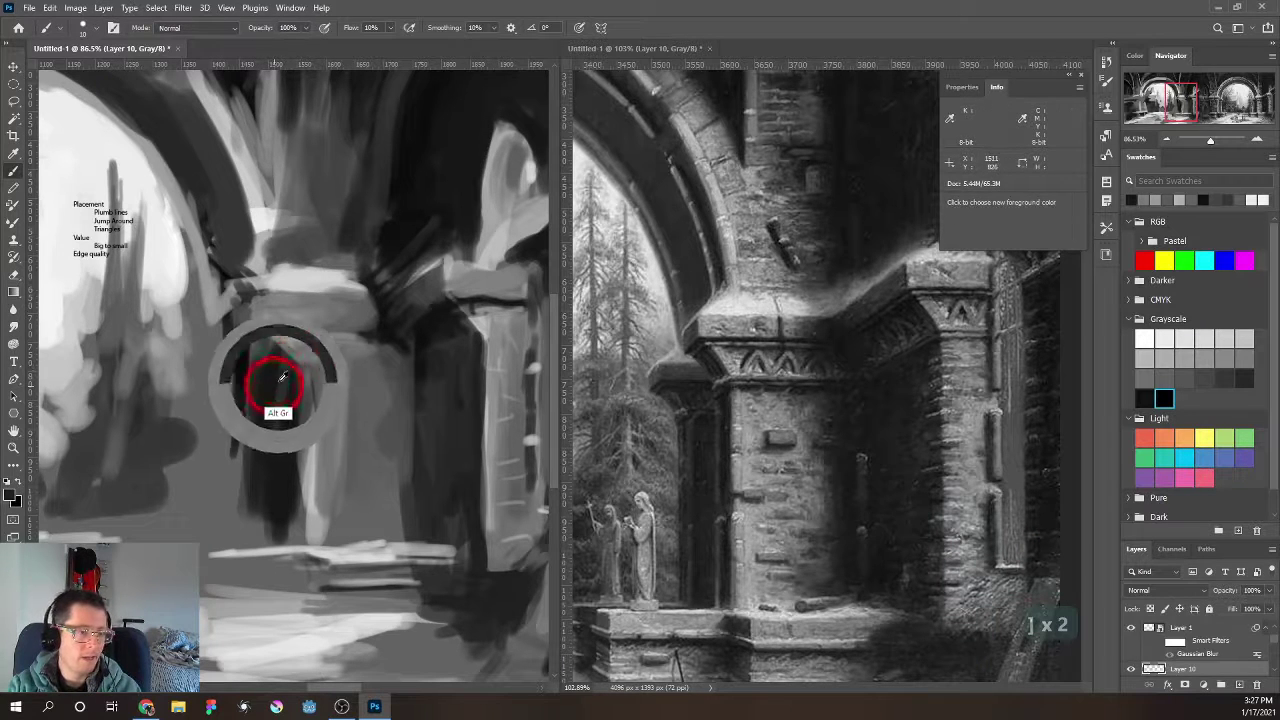
pyautogui.keyDown('alt'); pyautogui.click(268, 390); pyautogui.keyUp('alt')
pyautogui.keyDown('alt'); pyautogui.click(322, 342); pyautogui.keyUp('alt')
pyautogui.press(']')
pyautogui.moveTo(322, 342); pyautogui.dragTo(355, 330)
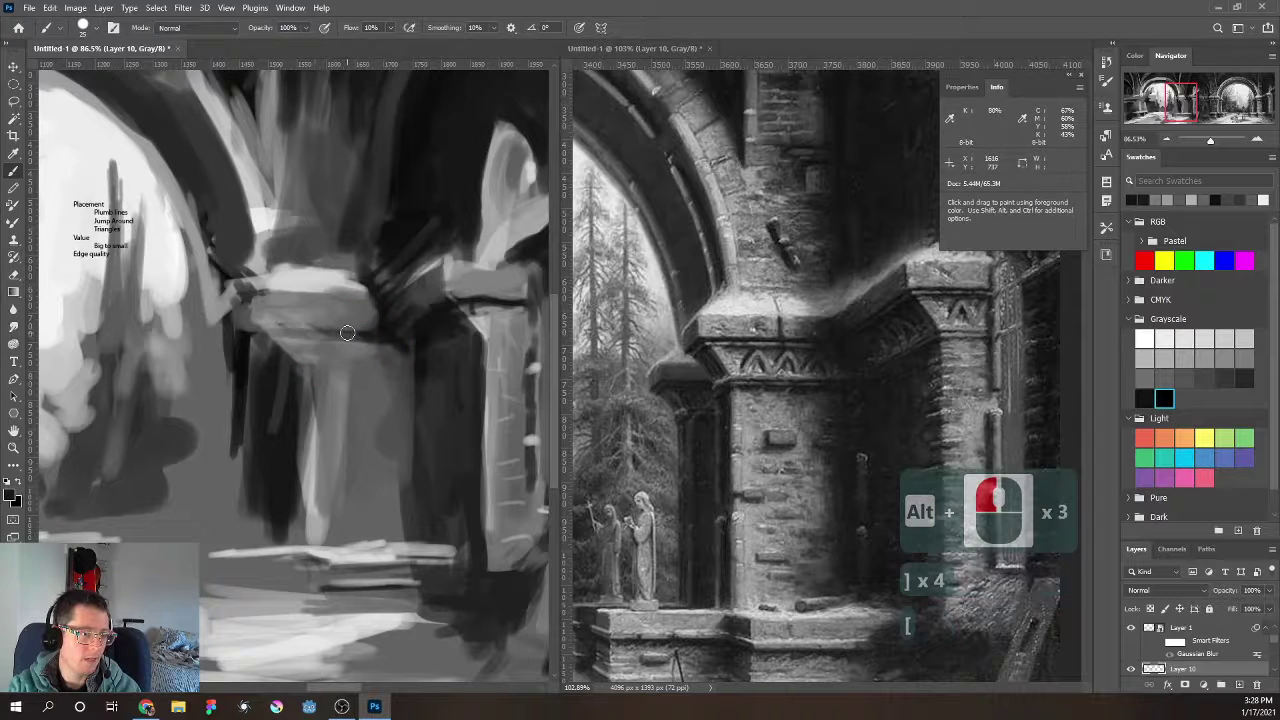
pyautogui.press('[')
pyautogui.press('[')
pyautogui.press('[')
pyautogui.press('[')
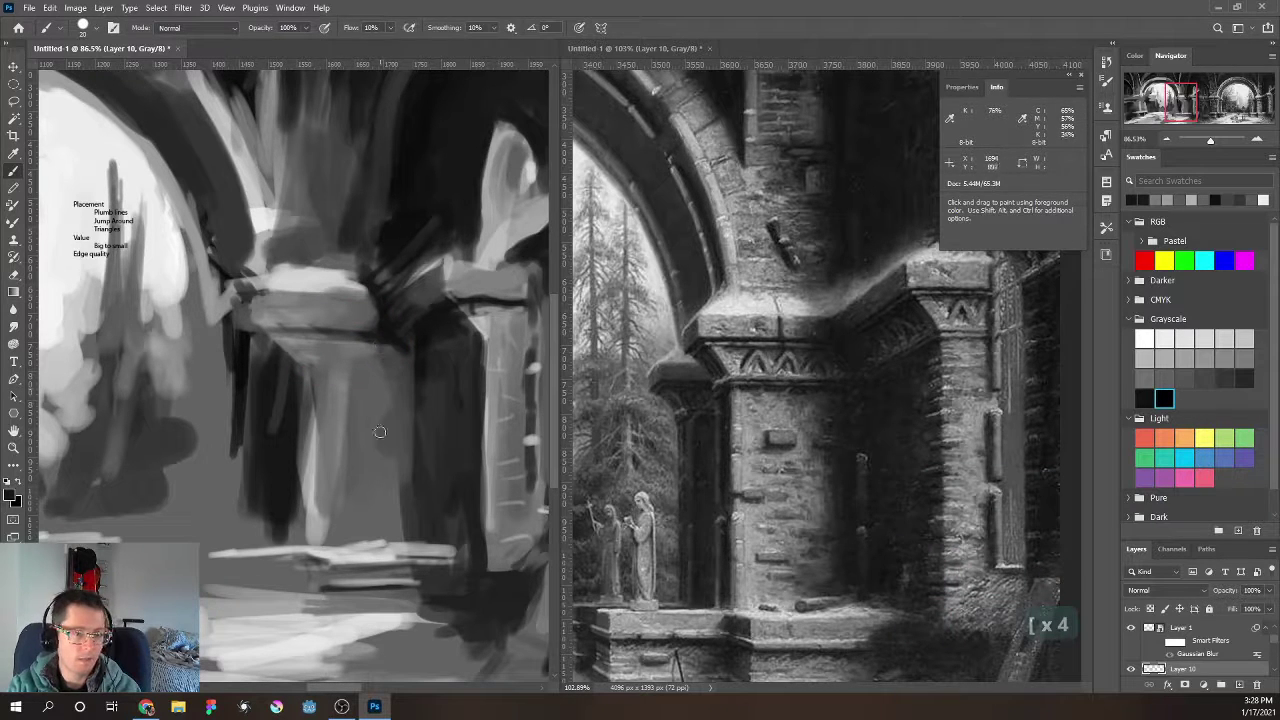
# Extend the dark shadow under the capital's shaded end and across the top of the shaft, enlarging the brush to size 40
pyautogui.press(']')
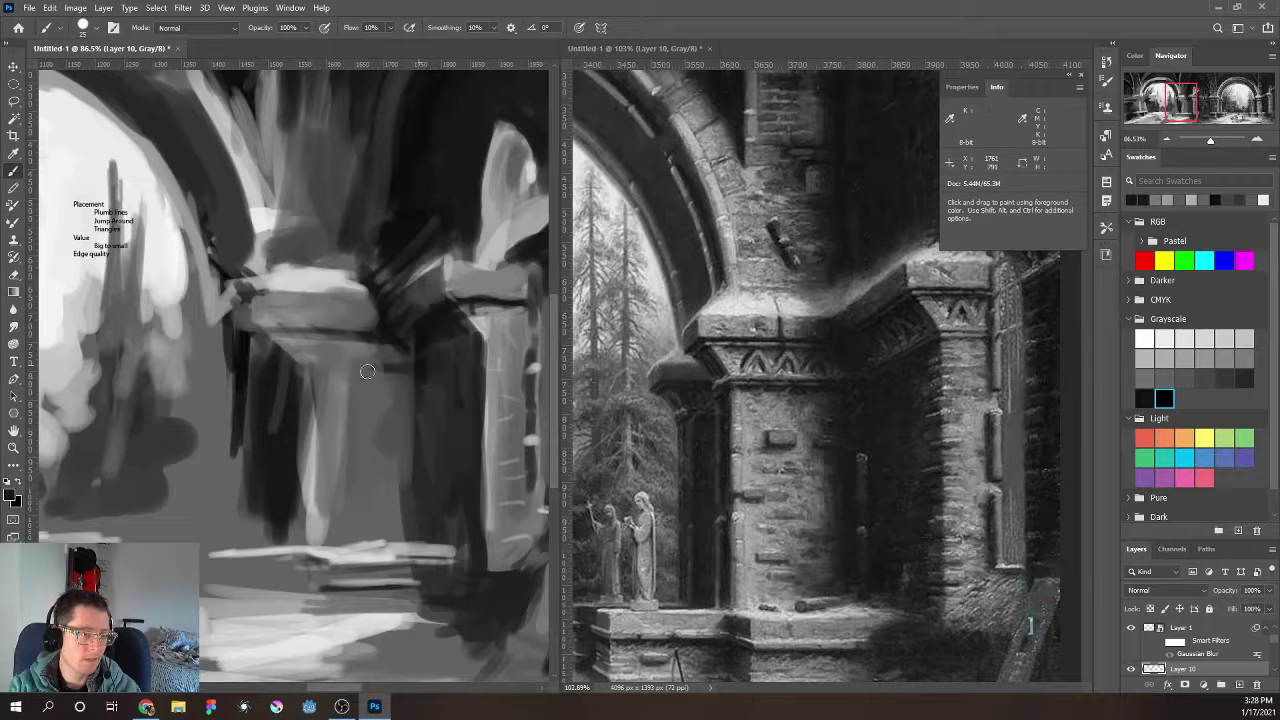
pyautogui.press(']')
pyautogui.press(']')
pyautogui.press(']')
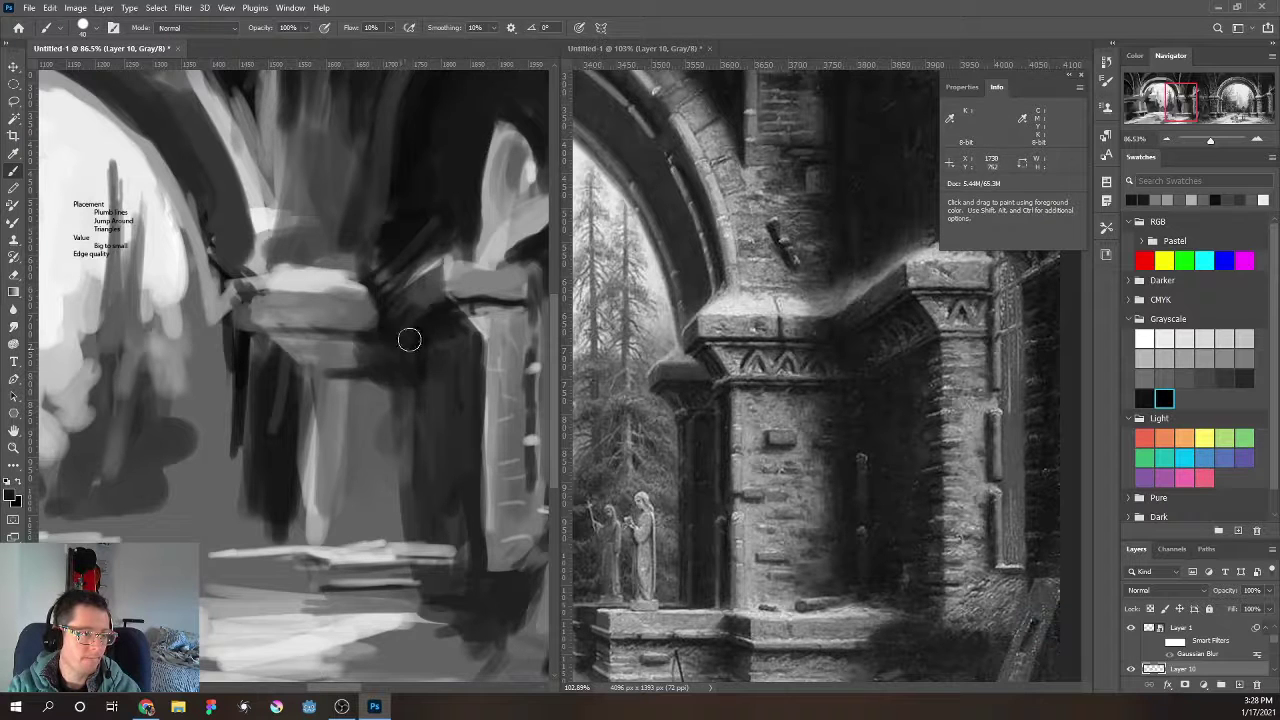
# Darken the shaded side of the near pillar's shaft with dark grey strokes, ending at brush size 40
pyautogui.press('[')
pyautogui.press('[')
pyautogui.moveTo(402, 408)
pyautogui.mouseDown()
pyautogui.moveTo(403, 438)
pyautogui.moveTo(418, 488)
pyautogui.moveTo(359, 517)
pyautogui.moveTo(402, 448)
pyautogui.moveTo(373, 528)
pyautogui.moveTo(394, 526)
pyautogui.moveTo(390, 472)
pyautogui.moveTo(369, 461)
pyautogui.moveTo(382, 523)
pyautogui.moveTo(386, 413)
pyautogui.moveTo(409, 492)
pyautogui.mouseUp()
pyautogui.press('[')
pyautogui.press(']')
pyautogui.press(']')
pyautogui.press(']')
pyautogui.press(']')
pyautogui.press(']')
pyautogui.press(']')
pyautogui.press(']')
pyautogui.press(']')
pyautogui.press(']')
pyautogui.press(']')
pyautogui.press(']')
pyautogui.press(']')
pyautogui.press('[')
pyautogui.press('[')
pyautogui.press('[')
pyautogui.press('[')
pyautogui.press('[')
pyautogui.press('[')
pyautogui.press('[')
pyautogui.press('[')
pyautogui.press('[')
pyautogui.press('[')
pyautogui.press('[')
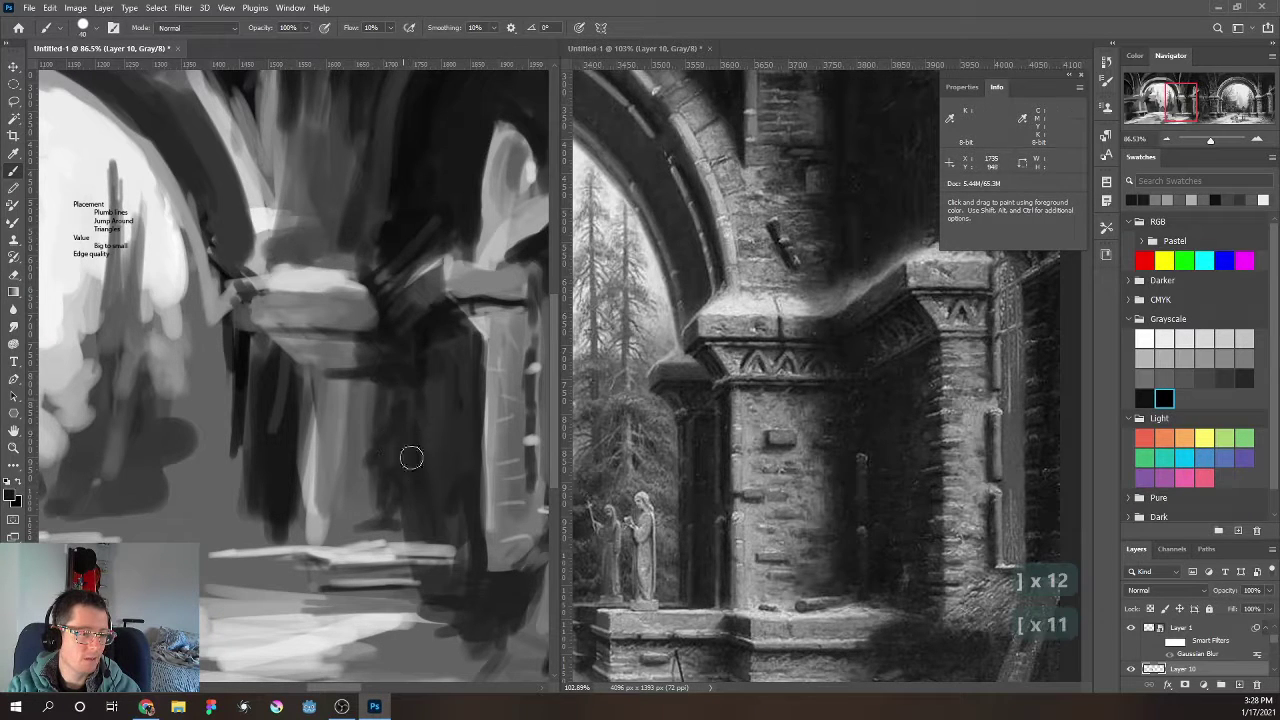
# Deepen the recess beside the near pillar's capital with a sampled near-black, working up from a small brush to size 20
pyautogui.keyDown('alt'); pyautogui.click(423, 320); pyautogui.keyUp('alt')
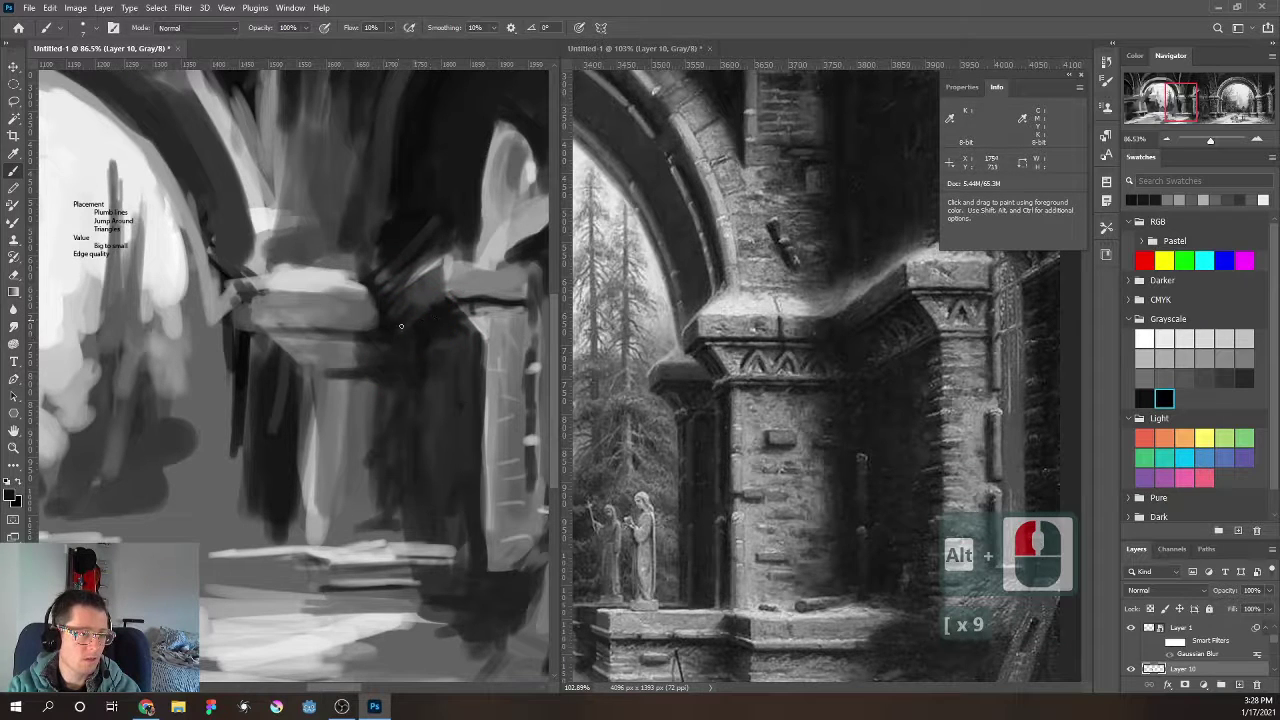
pyautogui.press(']')
pyautogui.press(']')
pyautogui.press(']')
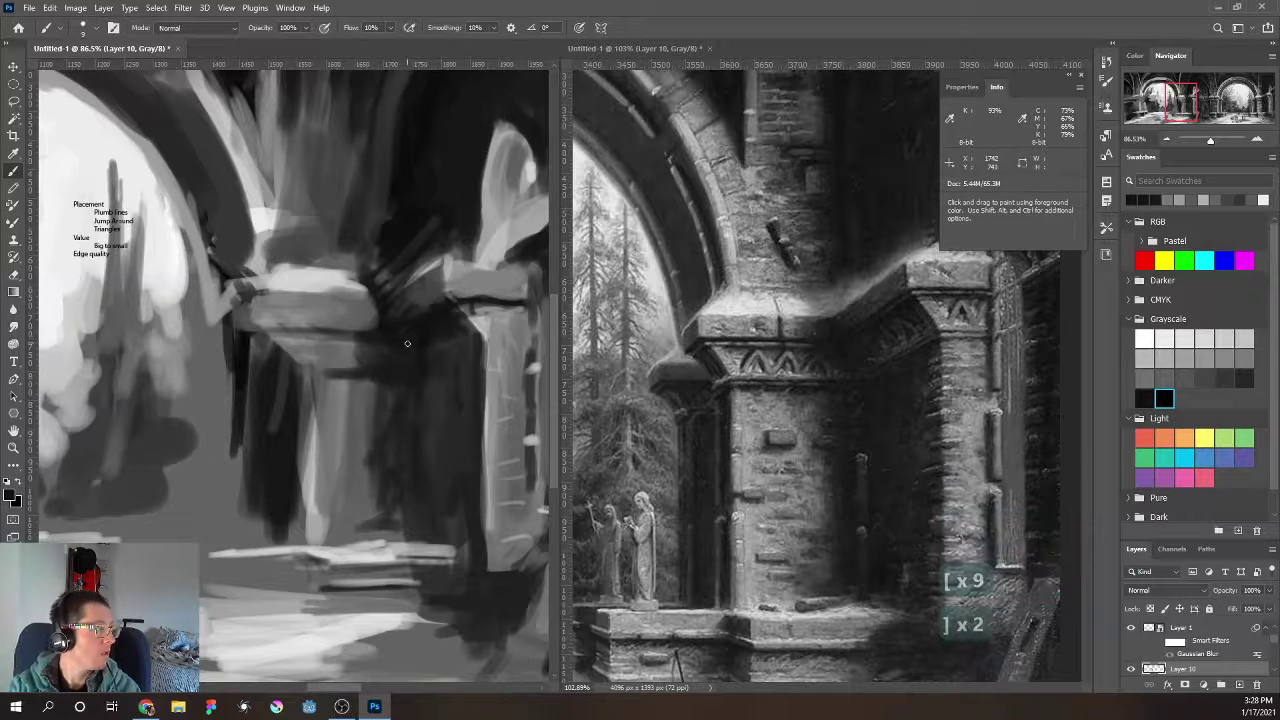
pyautogui.press(']')
pyautogui.press(']')
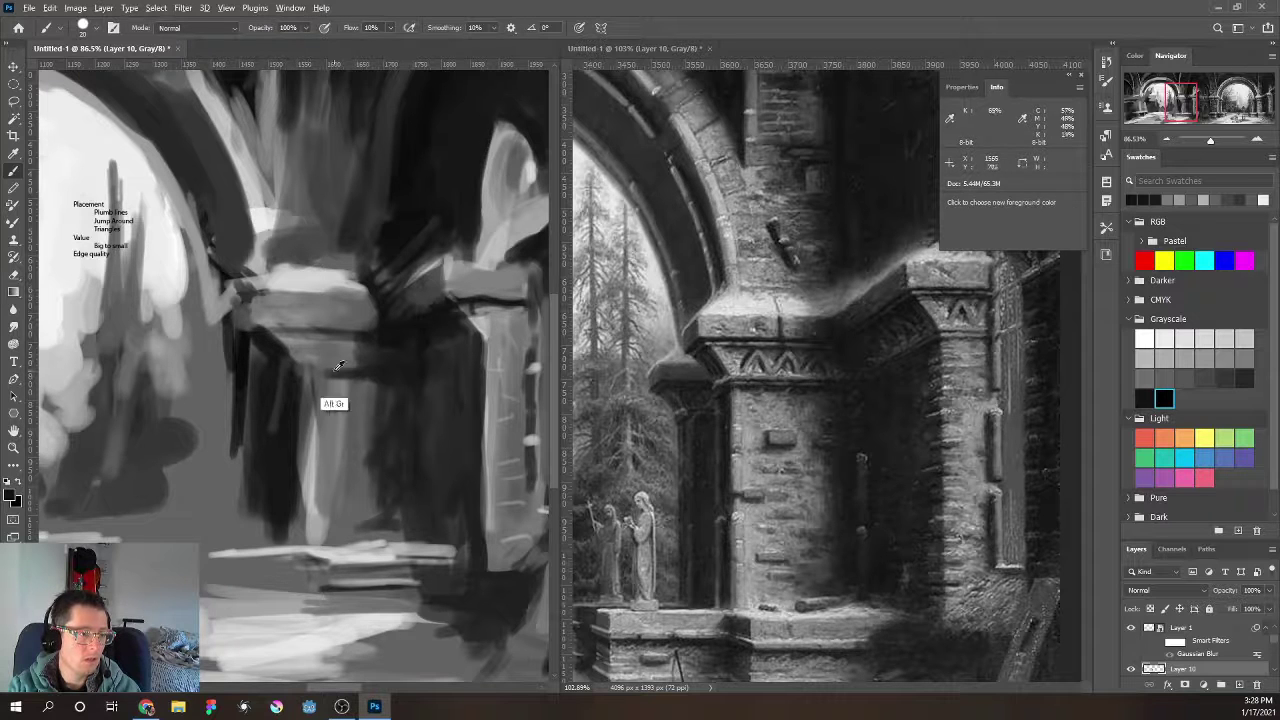
# Outline the capital's lower band and draw its dark carved triangles at brush size 10, then touch them up in sampled mid grey
pyautogui.press('[')
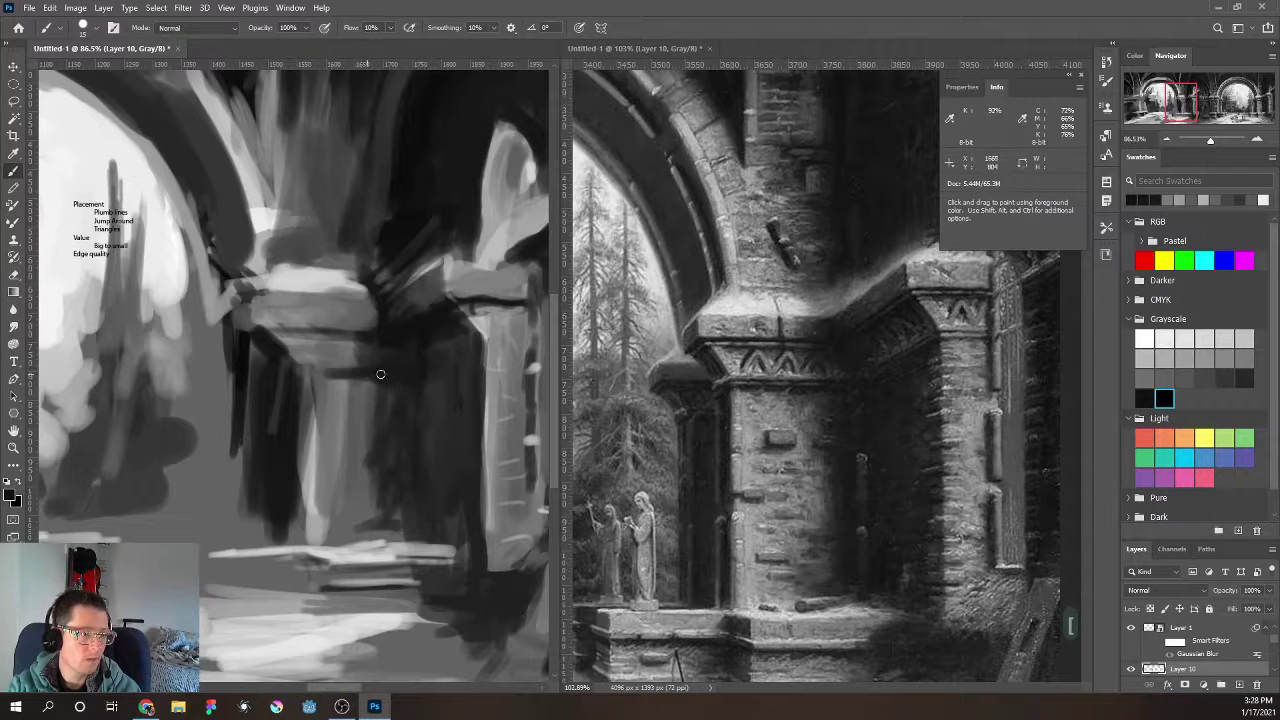
pyautogui.press('[')
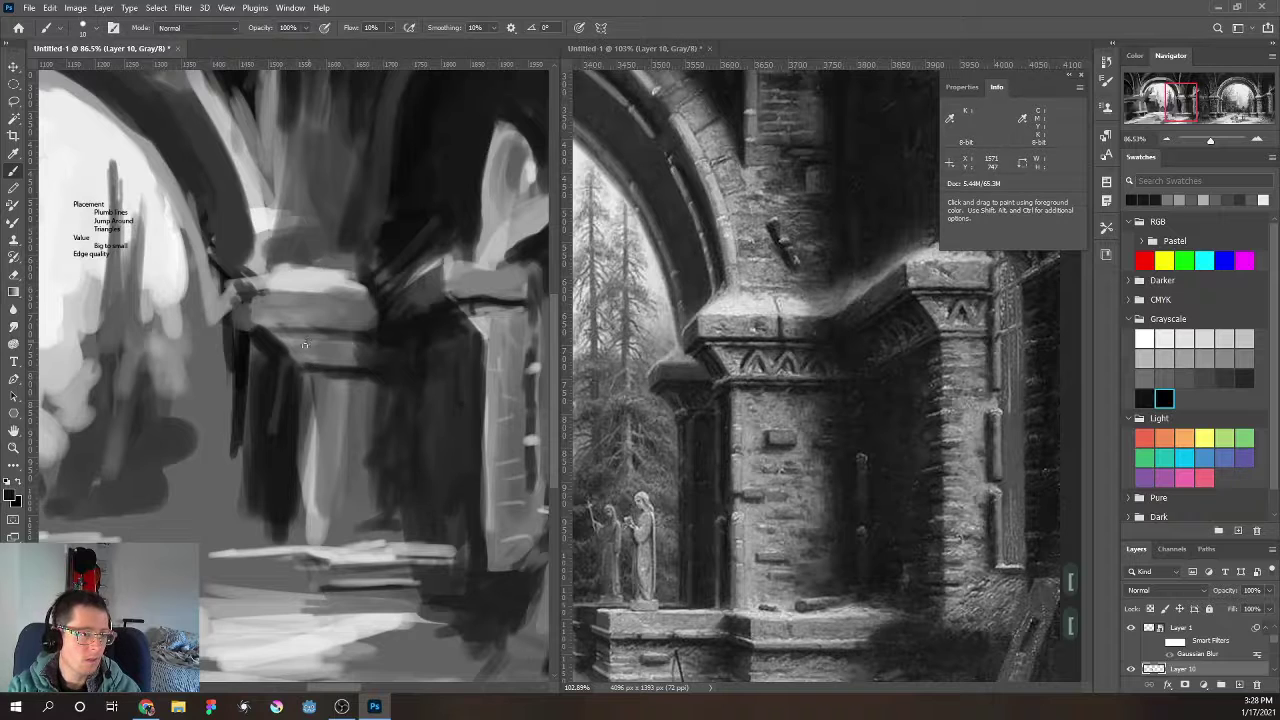
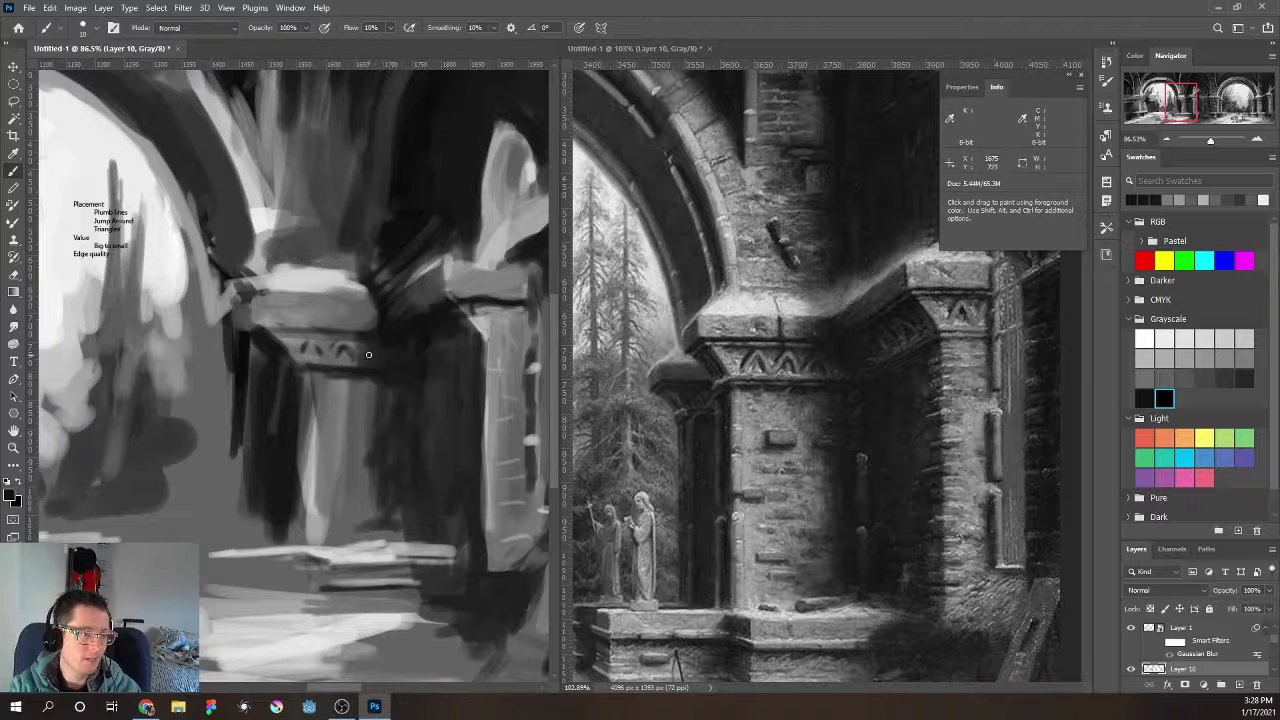
pyautogui.keyDown('alt'); pyautogui.click(360, 348); pyautogui.keyUp('alt')
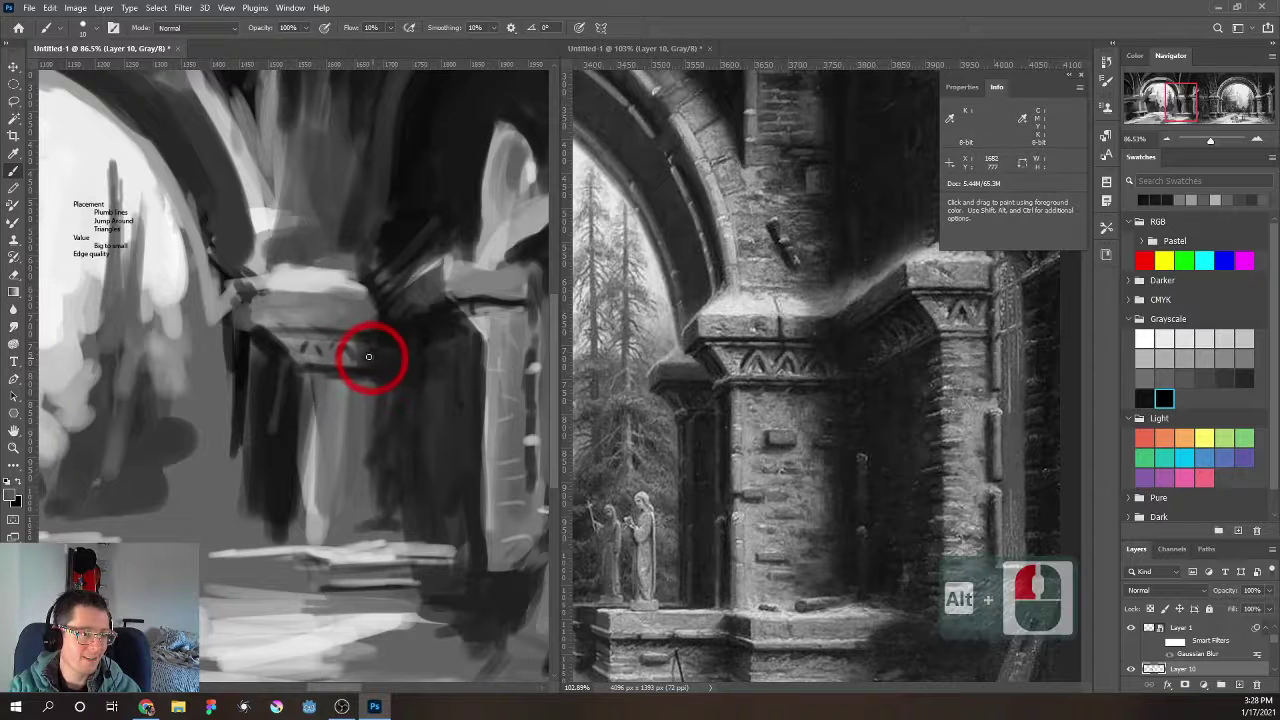
pyautogui.press('[')
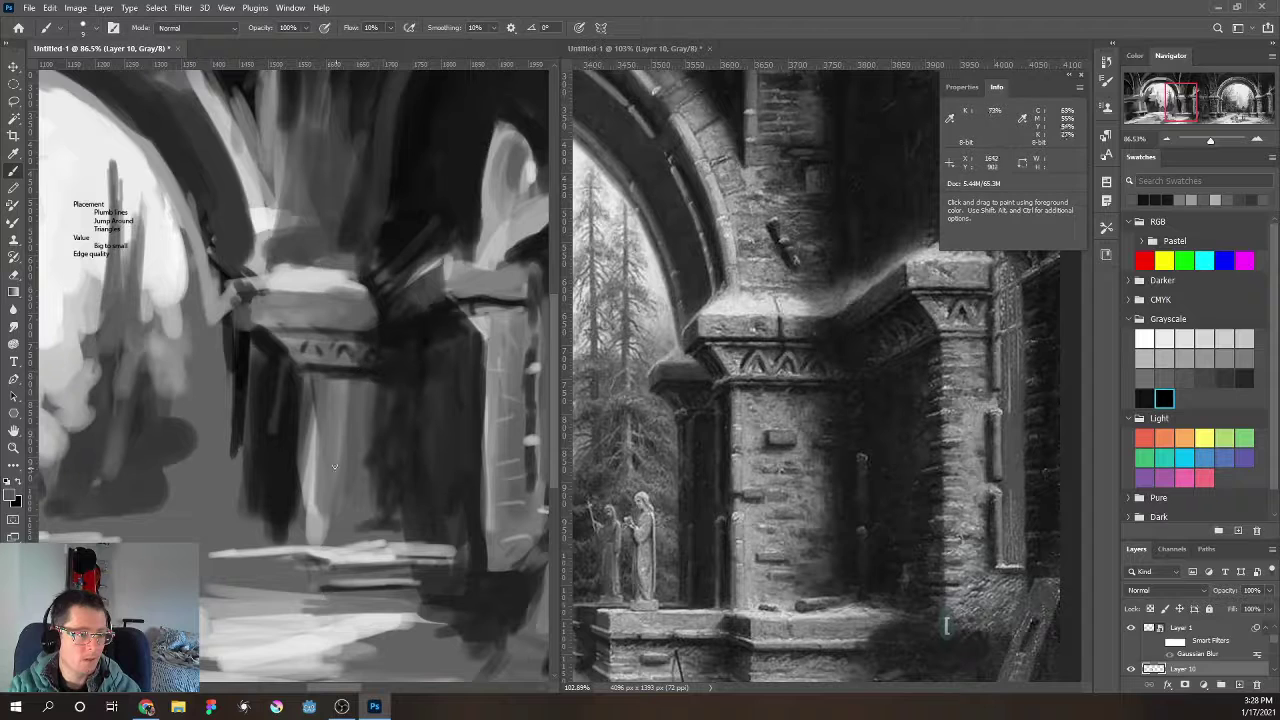
# Highlight the capital's carved triangles and the ledge beneath them with sampled light grey, using a very small brush
pyautogui.keyDown('alt'); pyautogui.click(325, 338); pyautogui.keyUp('alt')
pyautogui.press('[')
pyautogui.press('[')
pyautogui.press('[')
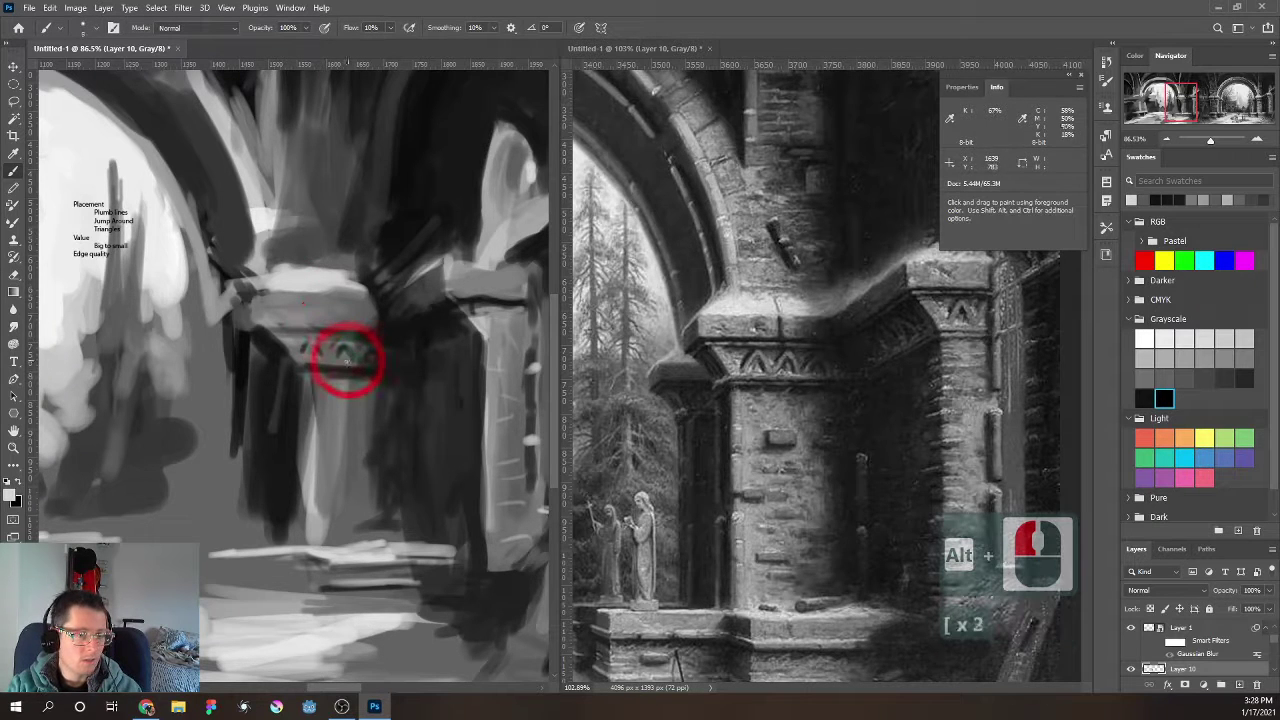
pyautogui.press(']')
pyautogui.press(']')
pyautogui.press(']')
pyautogui.press(']')
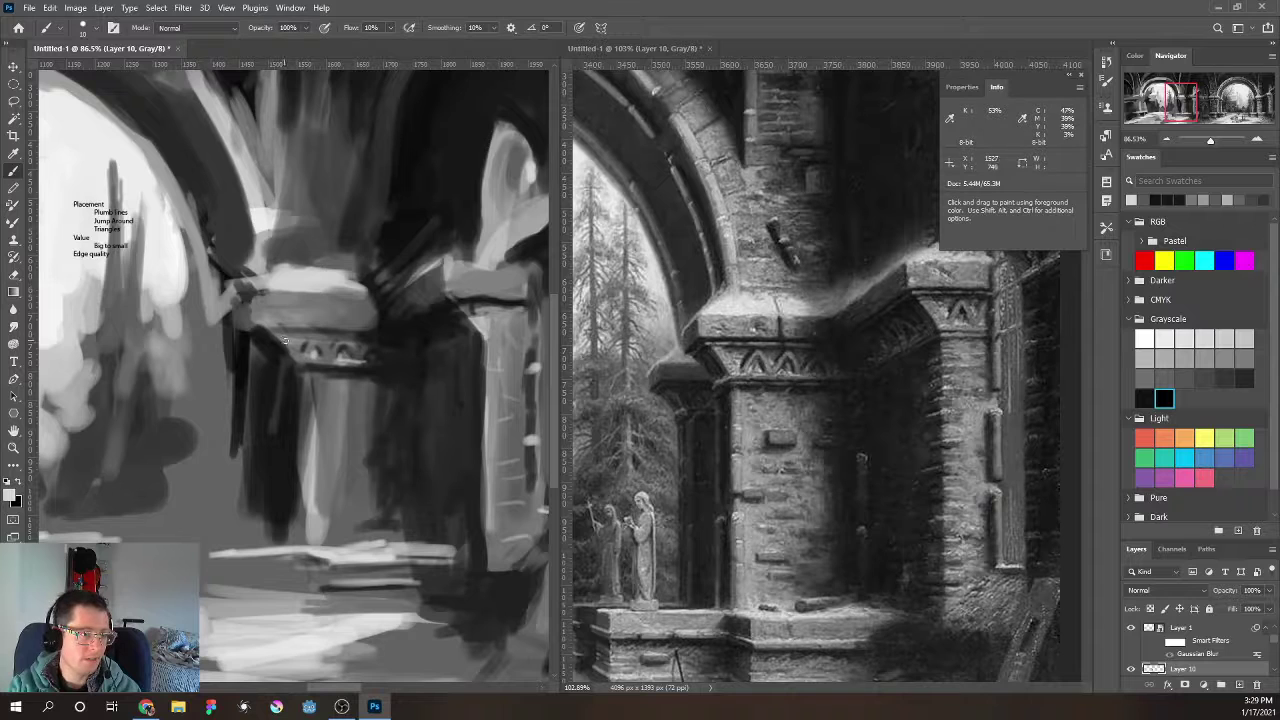
# Add light accents along the slanted edge and lower ledge of the carved band at brush sizes 9 to 10
pyautogui.press(']')
pyautogui.press(']')
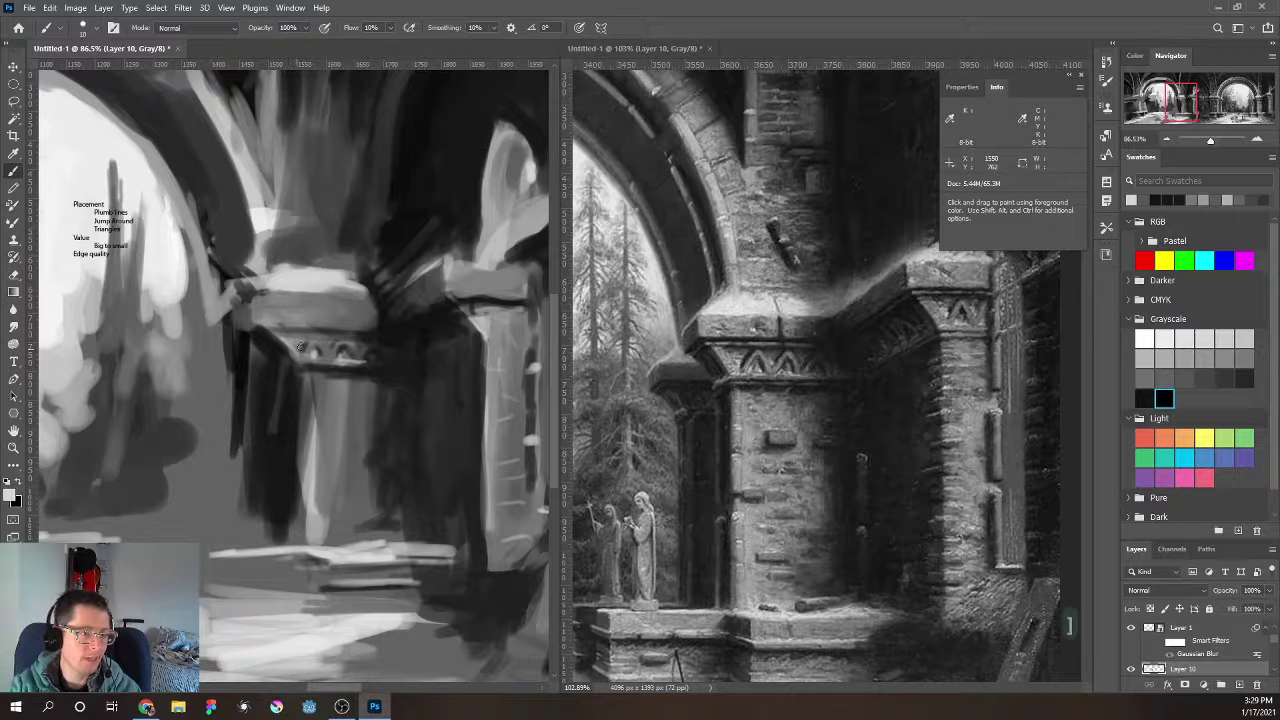
pyautogui.press('[')
pyautogui.press('[')
pyautogui.press('[')
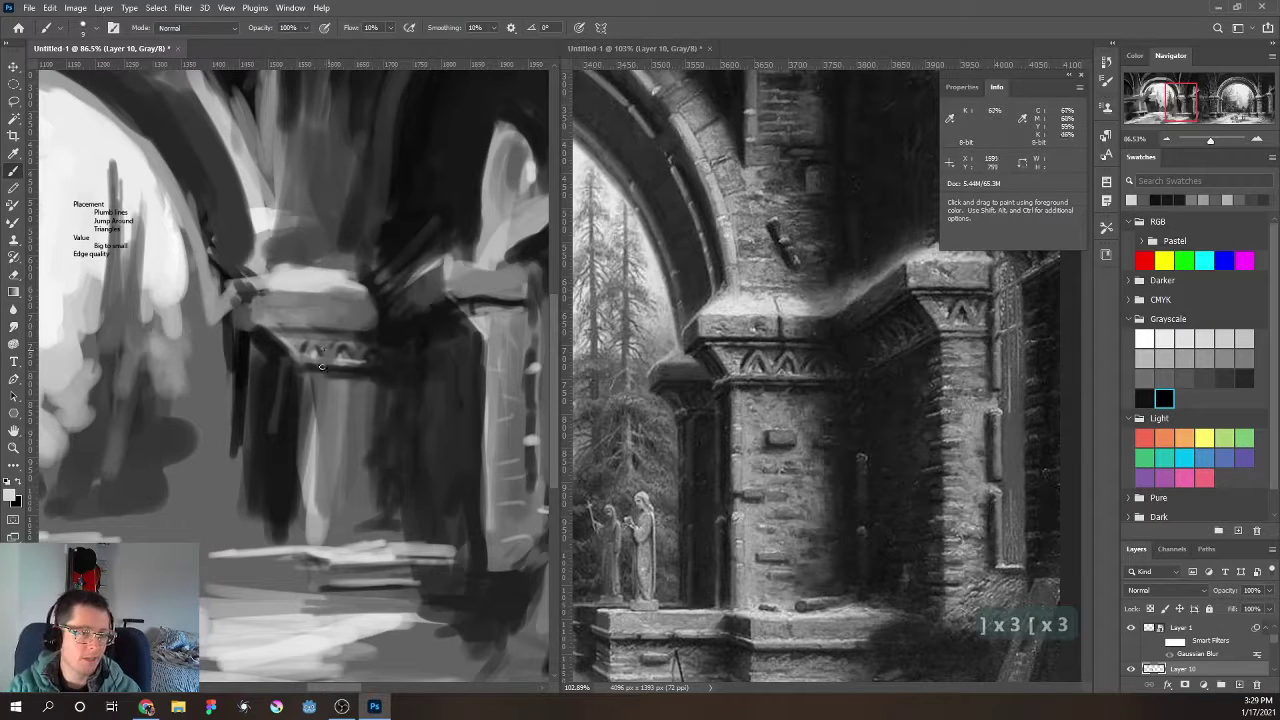
pyautogui.press(']')
pyautogui.press('[')
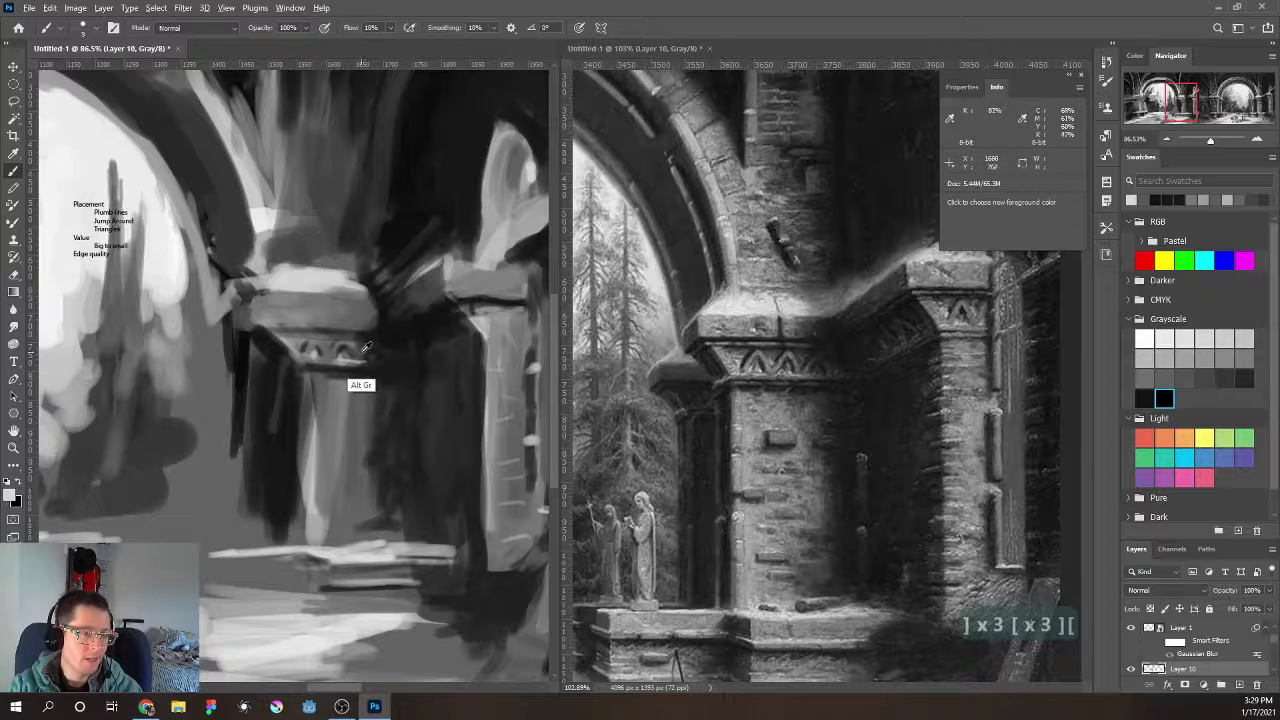
# Redefine the shadows around the carved triangles with sampled dark grey, enlarging the brush from size 10
pyautogui.keyDown('alt'); pyautogui.click(363, 347); pyautogui.keyUp('alt')
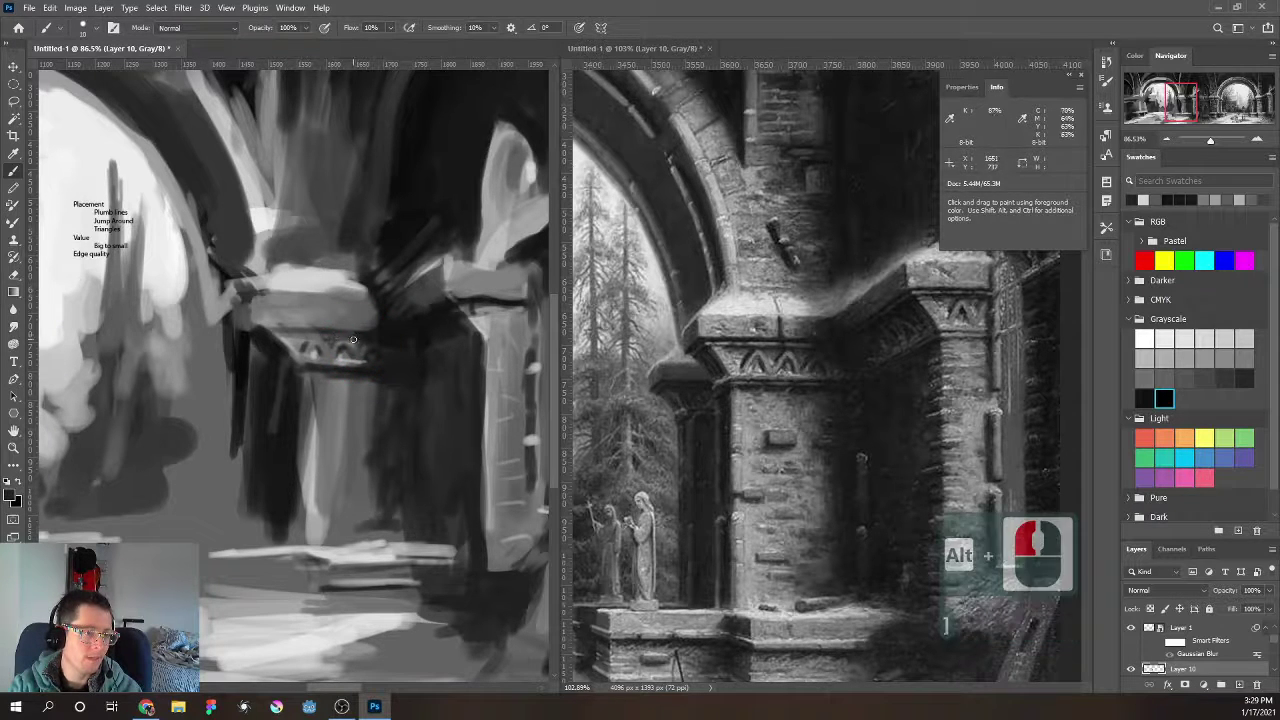
pyautogui.press(']')
pyautogui.press(']')
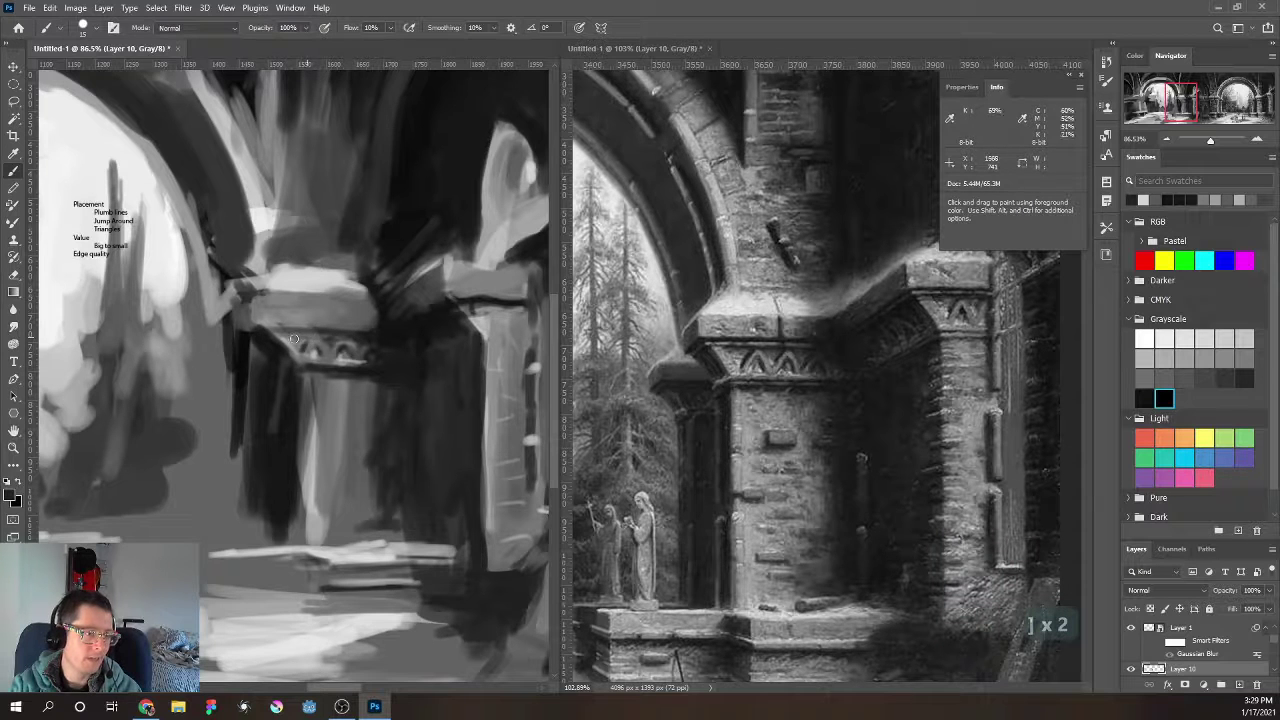
pyautogui.press('alt')
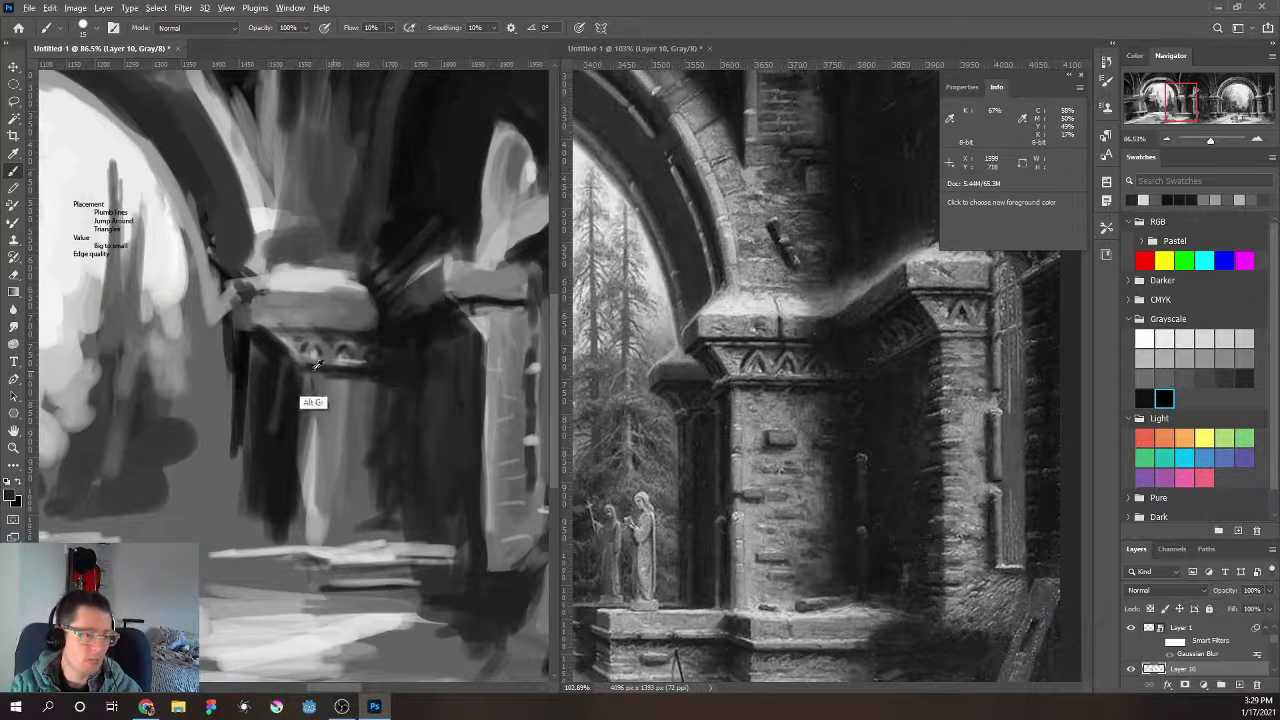
# Paint a thin light line along the top of the carved band with sampled light grey at brush size 9
pyautogui.keyDown('alt'); pyautogui.click(335, 355); pyautogui.keyUp('alt')
pyautogui.keyDown('alt'); pyautogui.click(343, 337); pyautogui.keyUp('alt')
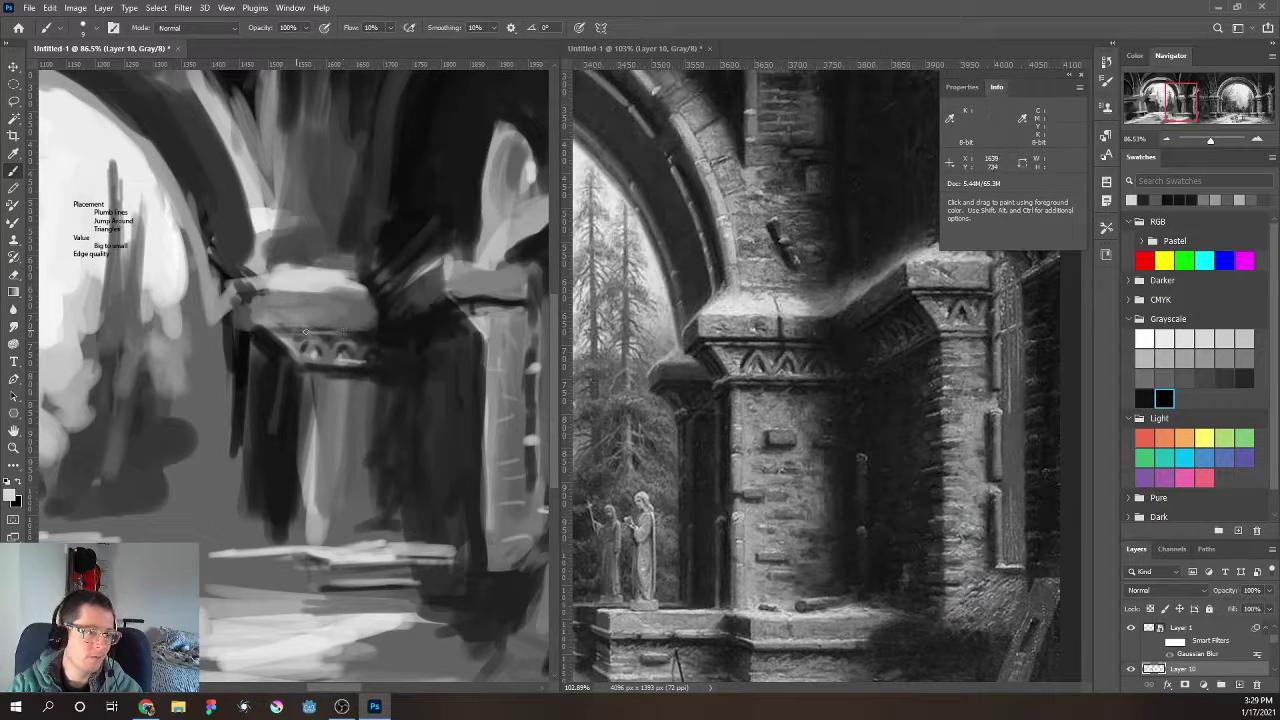
pyautogui.keyDown('alt'); pyautogui.click(343, 337); pyautogui.keyUp('alt')
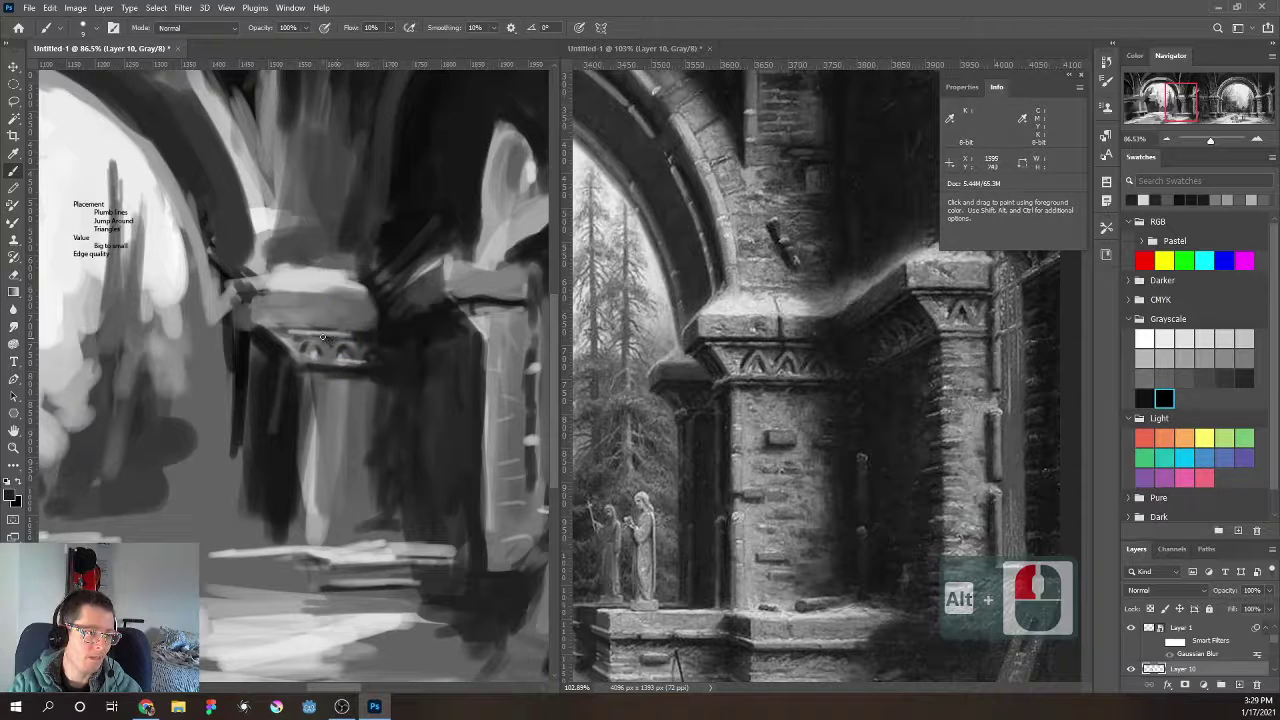
# Soften the top of the carved band and darken the outer end of the capital slab with sampled dark grey, down to brush size 15
pyautogui.keyDown('alt'); pyautogui.click(320, 337); pyautogui.keyUp('alt')
pyautogui.keyDown('alt'); pyautogui.click(333, 337); pyautogui.keyUp('alt')
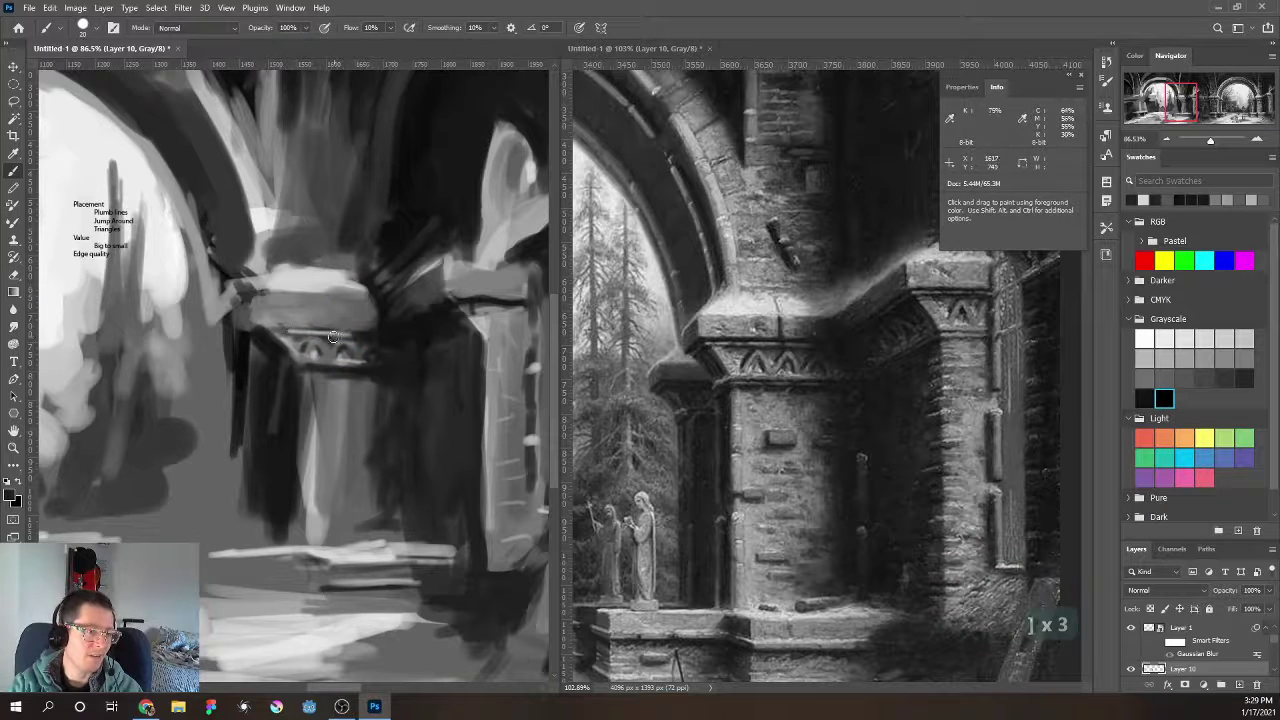
pyautogui.press('[')
pyautogui.press('[')
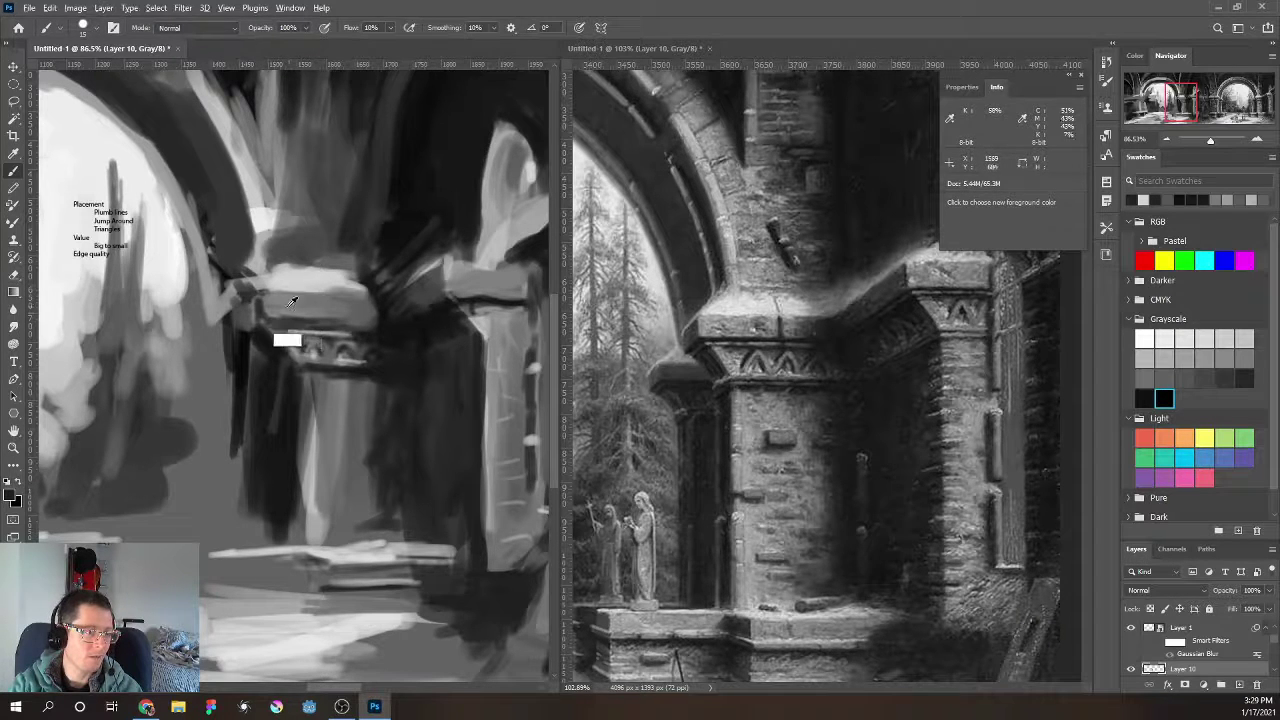
# Draw a light highlight along the lower edge of the capital slab with sampled light grey at brush size 15
pyautogui.keyDown('alt'); pyautogui.click(276, 324); pyautogui.keyUp('alt')
pyautogui.keyDown('alt'); pyautogui.click(278, 319); pyautogui.keyUp('alt')
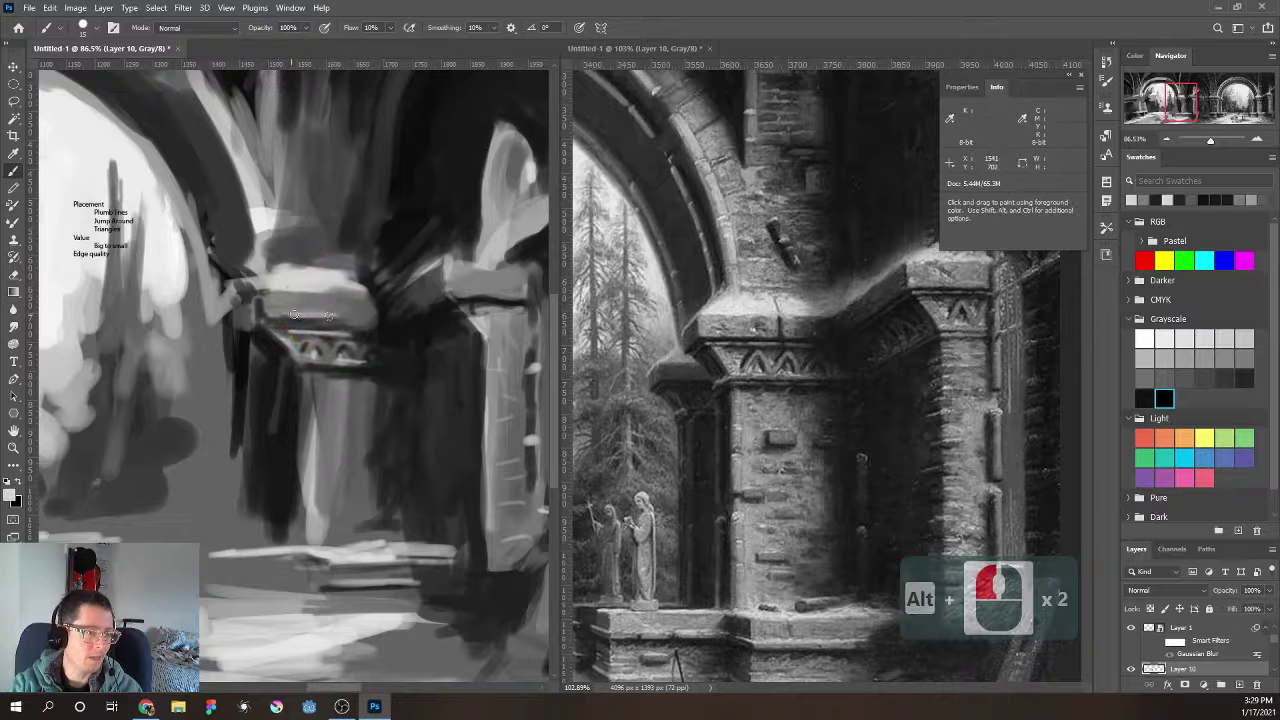
pyautogui.moveTo(292, 314); pyautogui.dragTo(352, 324)
# Blend the face of the capital slab with sampled mid grey, using brush size 35 and then smaller
pyautogui.keyDown('alt'); pyautogui.click(308, 320); pyautogui.keyUp('alt')
pyautogui.press(']')
pyautogui.press(']')
pyautogui.press(']')
pyautogui.press(']')
pyautogui.press(']')
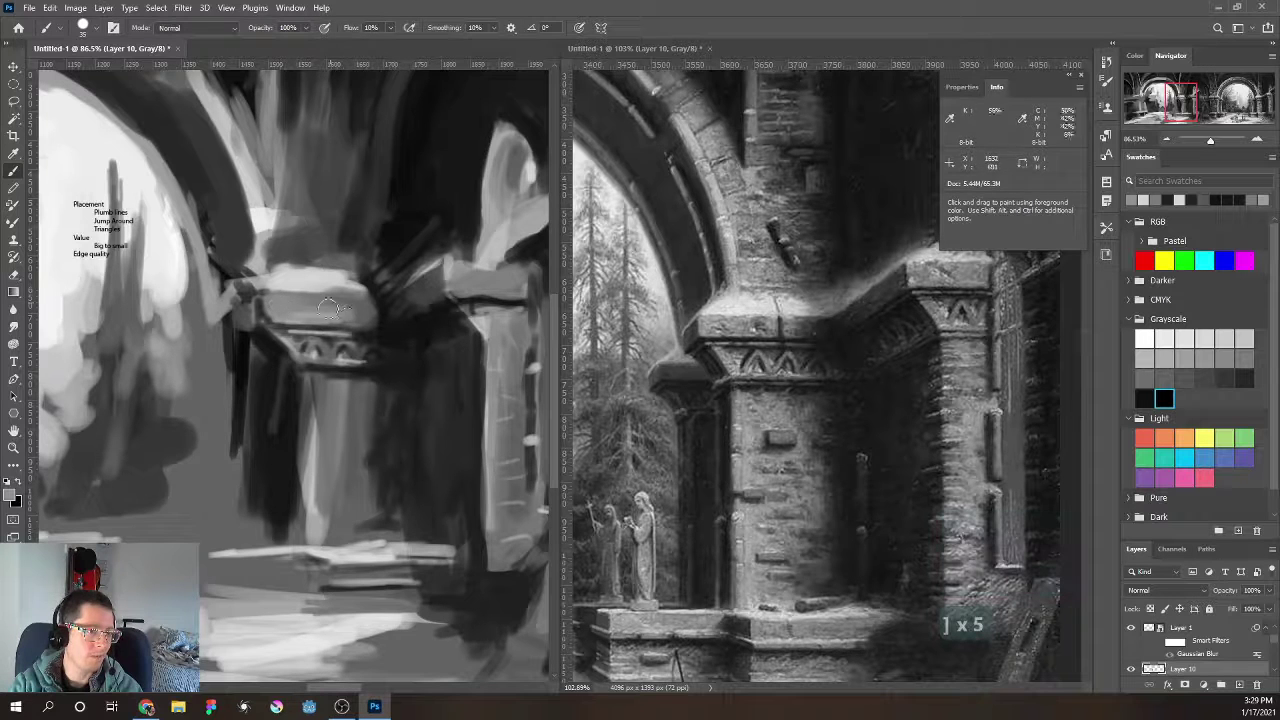
pyautogui.press('[')
pyautogui.press('[')
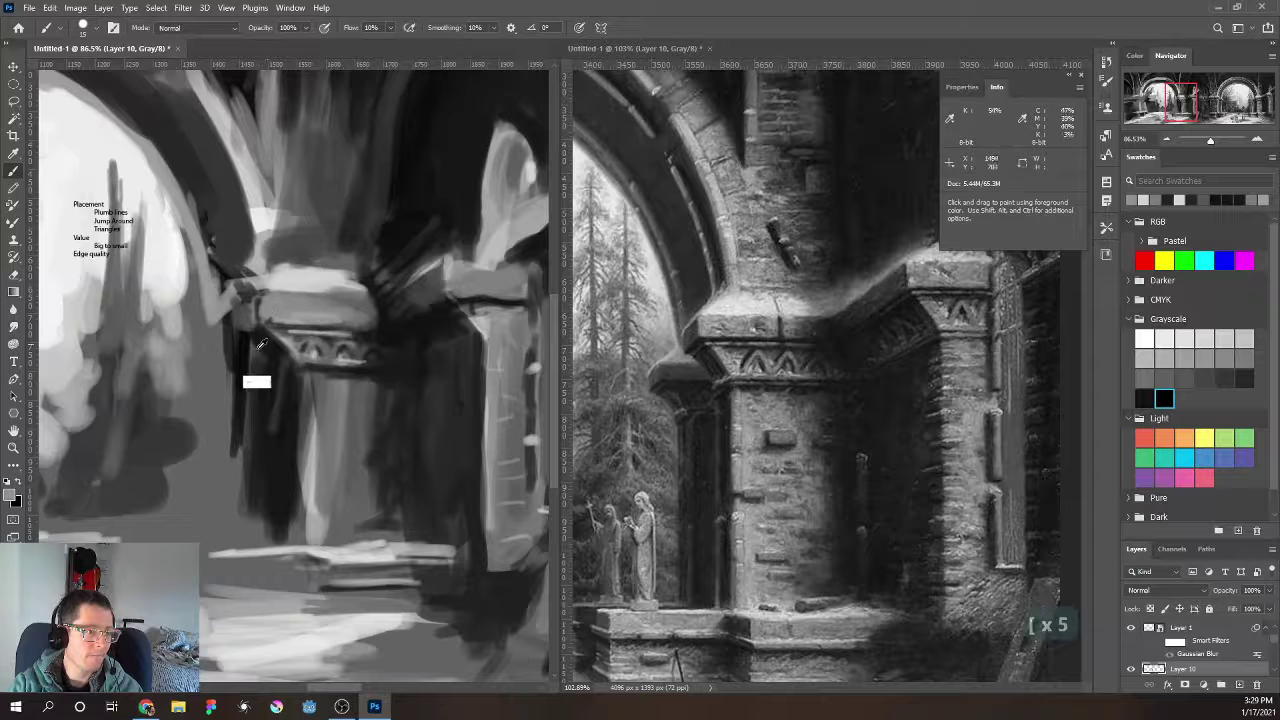
# Block in the dark gap between the near pillar's capital and the arch base with sampled dark grey, up to brush size 25
pyautogui.keyDown('alt'); pyautogui.click(251, 336); pyautogui.keyUp('alt')
pyautogui.keyDown('alt'); pyautogui.click(246, 309); pyautogui.keyUp('alt')
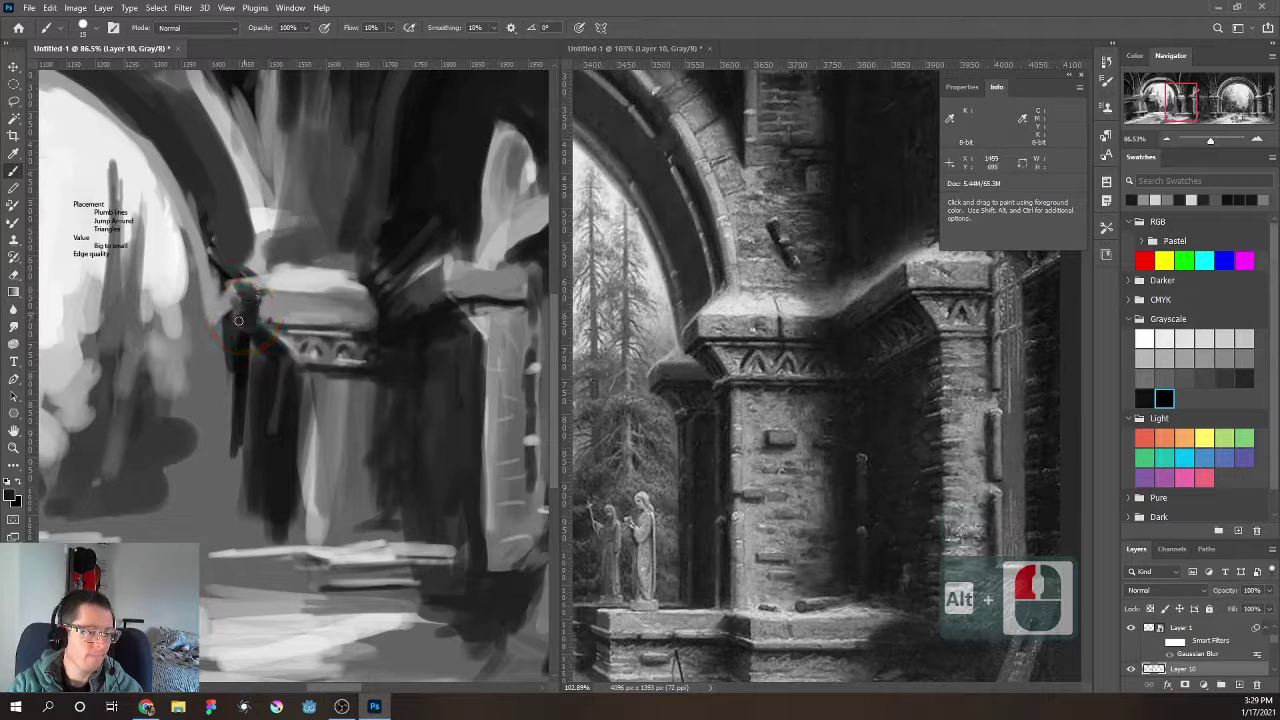
pyautogui.press(']')
pyautogui.press(']')
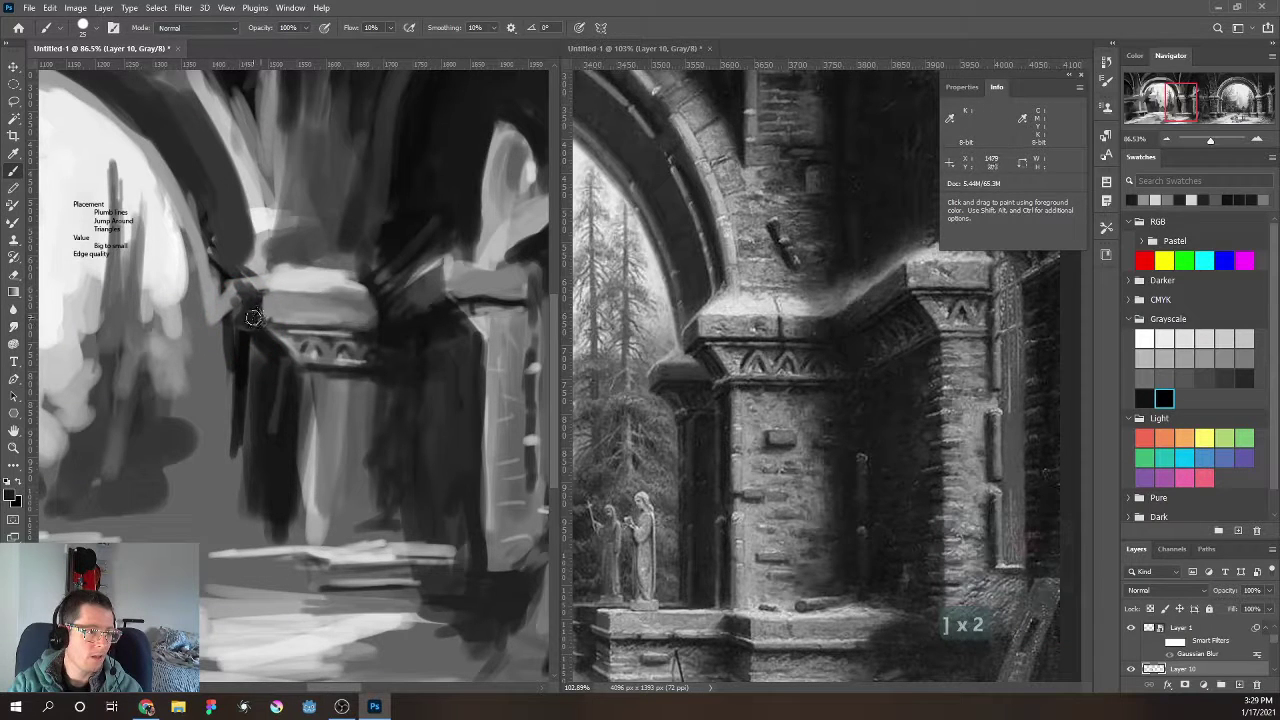
# Paint thin light strokes on the small capital beside the near pillar with sampled light grey, down to brush size 10
pyautogui.keyDown('alt'); pyautogui.click(251, 278); pyautogui.keyUp('alt')
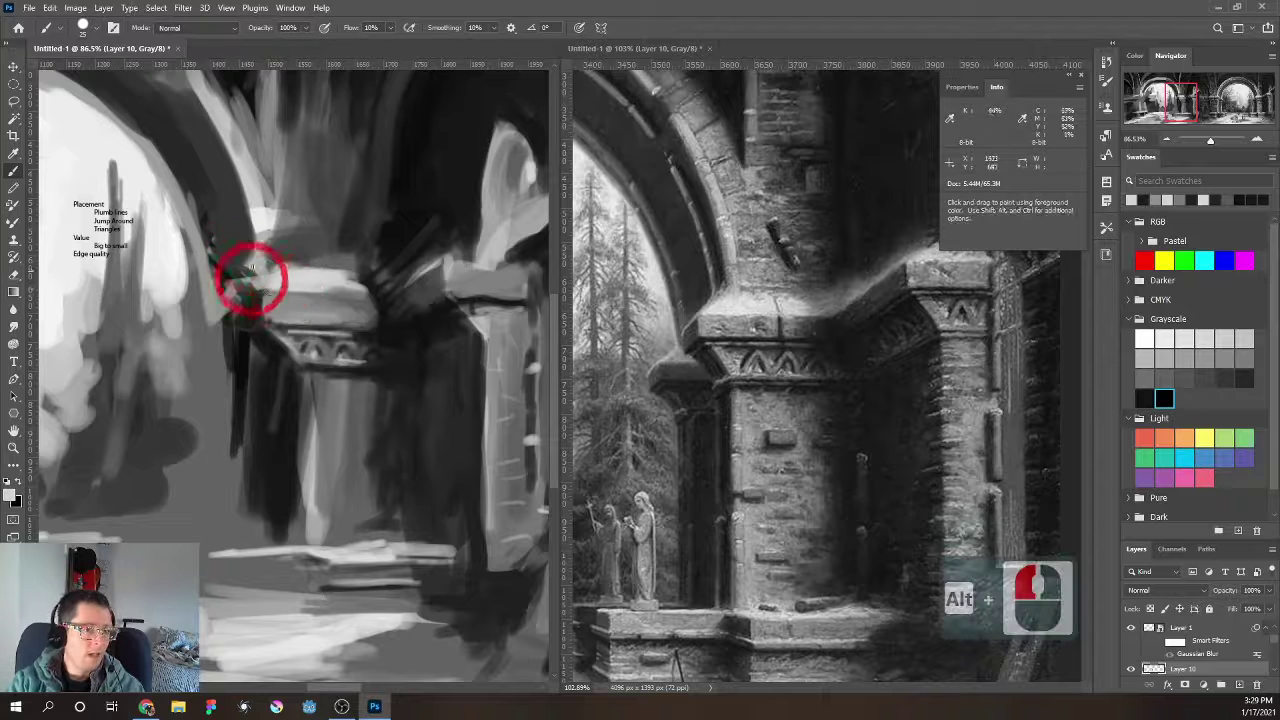
pyautogui.press('[')
pyautogui.press('[')
pyautogui.press('[')
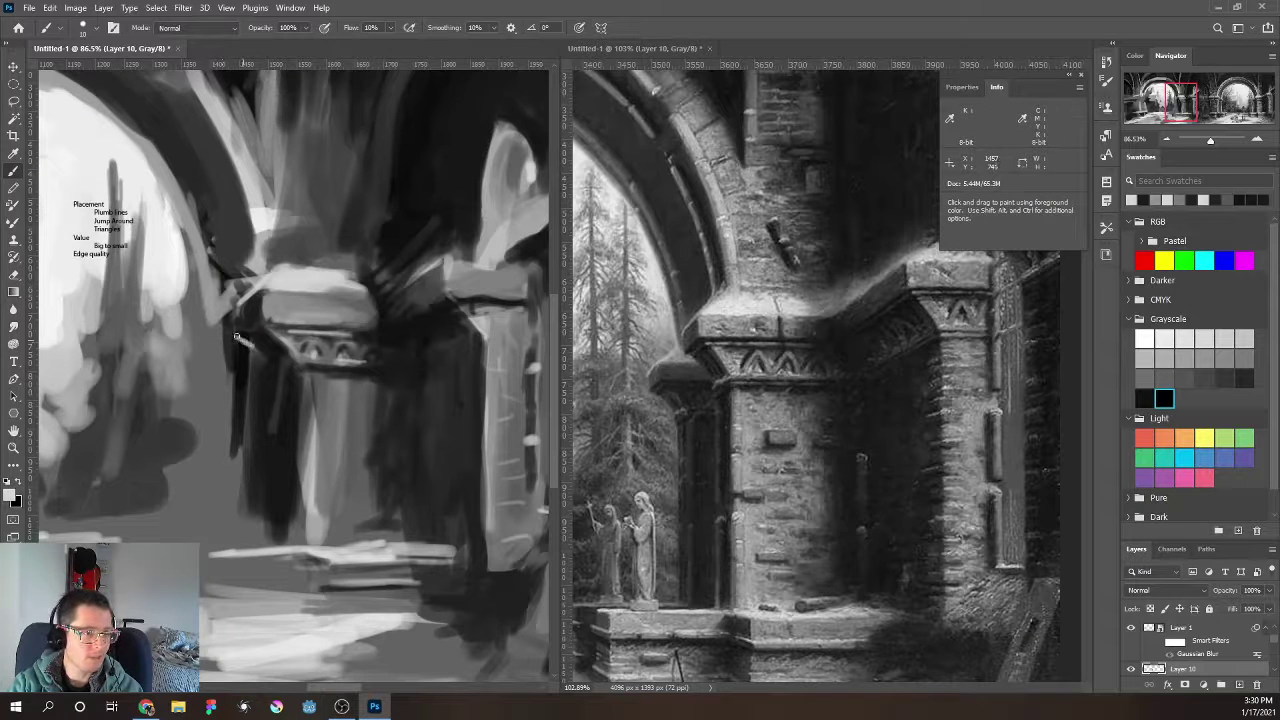
# Extend the lower rim of the small capital outward with sampled mid grey, using brush size 25 and then down to 15
pyautogui.keyDown('alt'); pyautogui.click(244, 343); pyautogui.keyUp('alt')
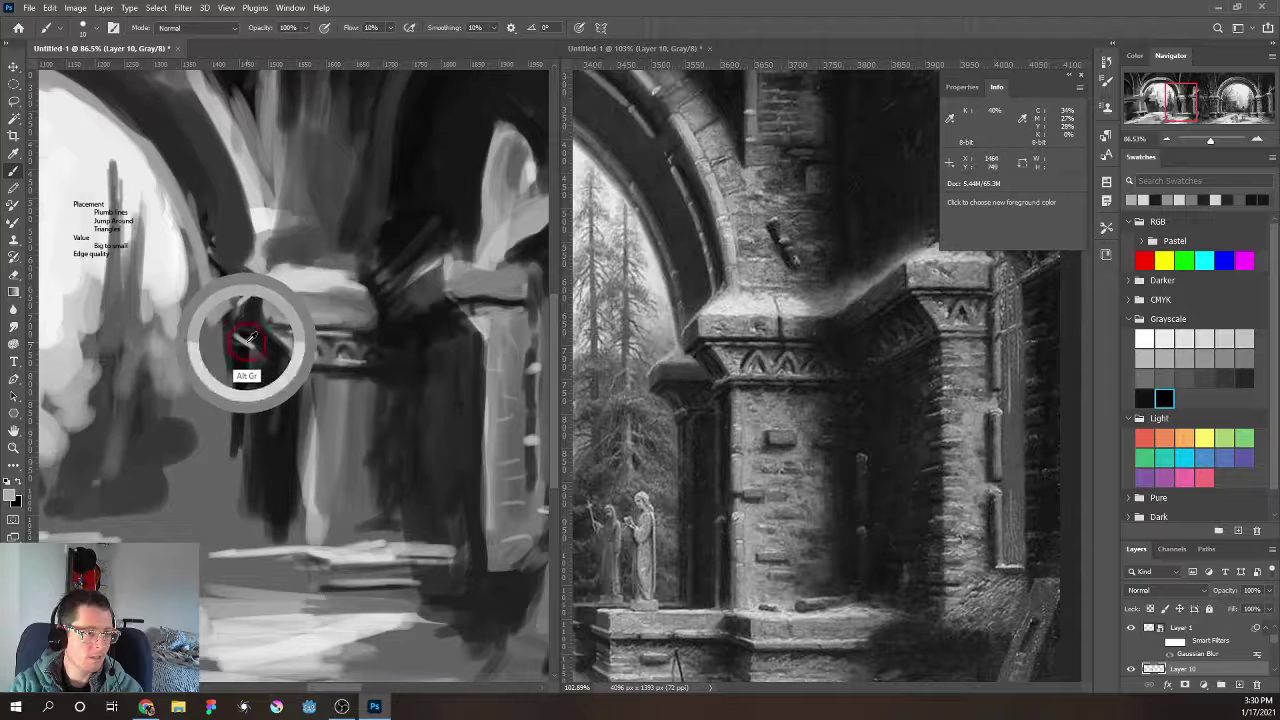
pyautogui.keyDown('alt'); pyautogui.click(246, 343); pyautogui.keyUp('alt')
pyautogui.keyDown('alt'); pyautogui.click(251, 344); pyautogui.keyUp('alt')
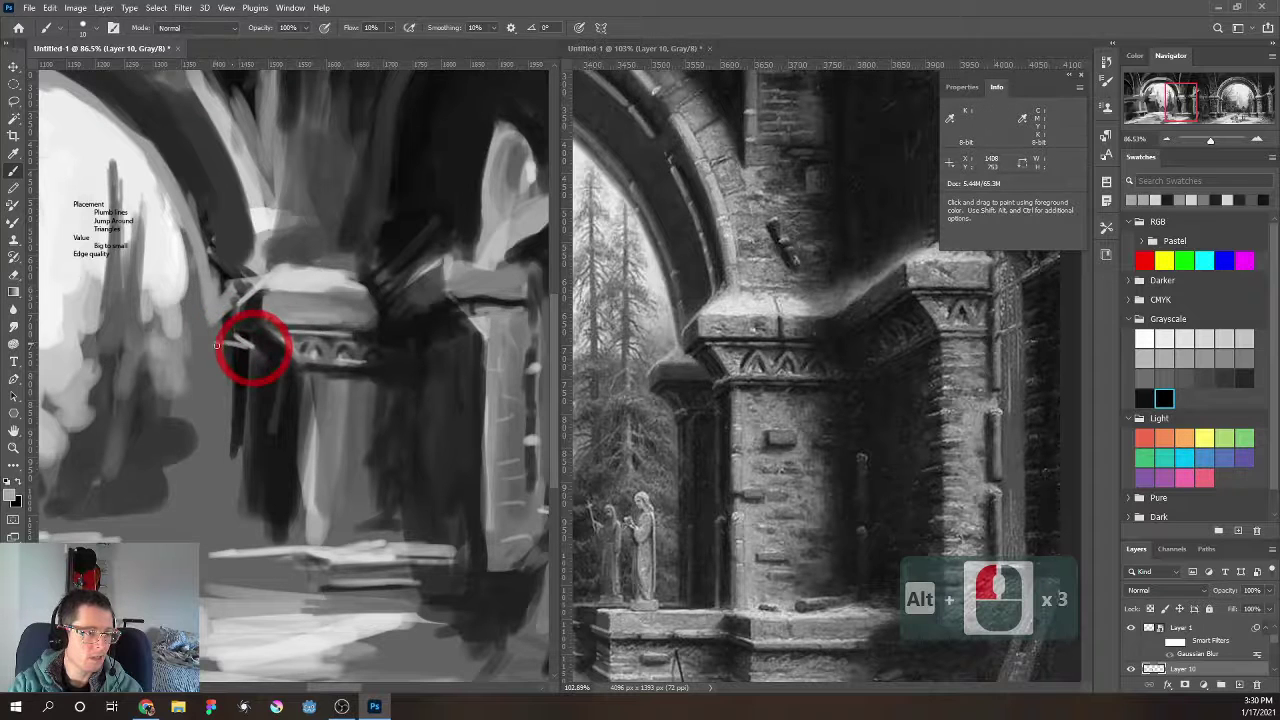
pyautogui.press(']')
pyautogui.press(']')
pyautogui.press(']')
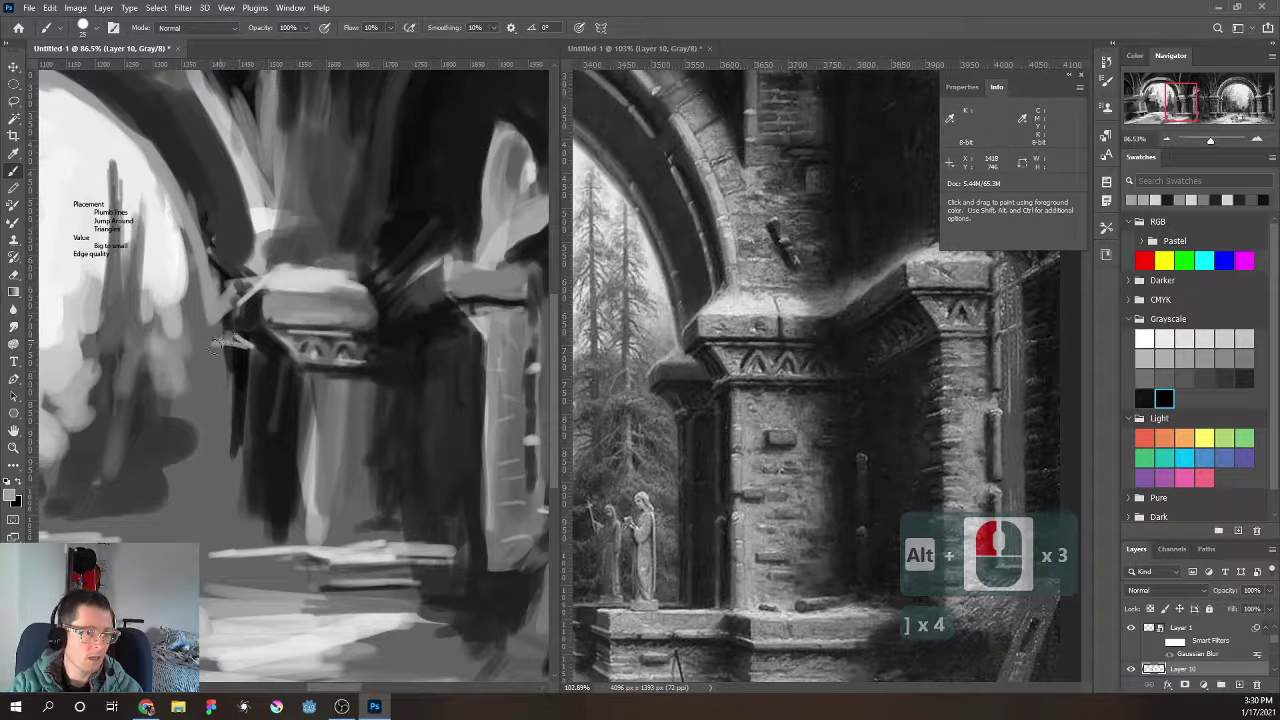
pyautogui.press('[')
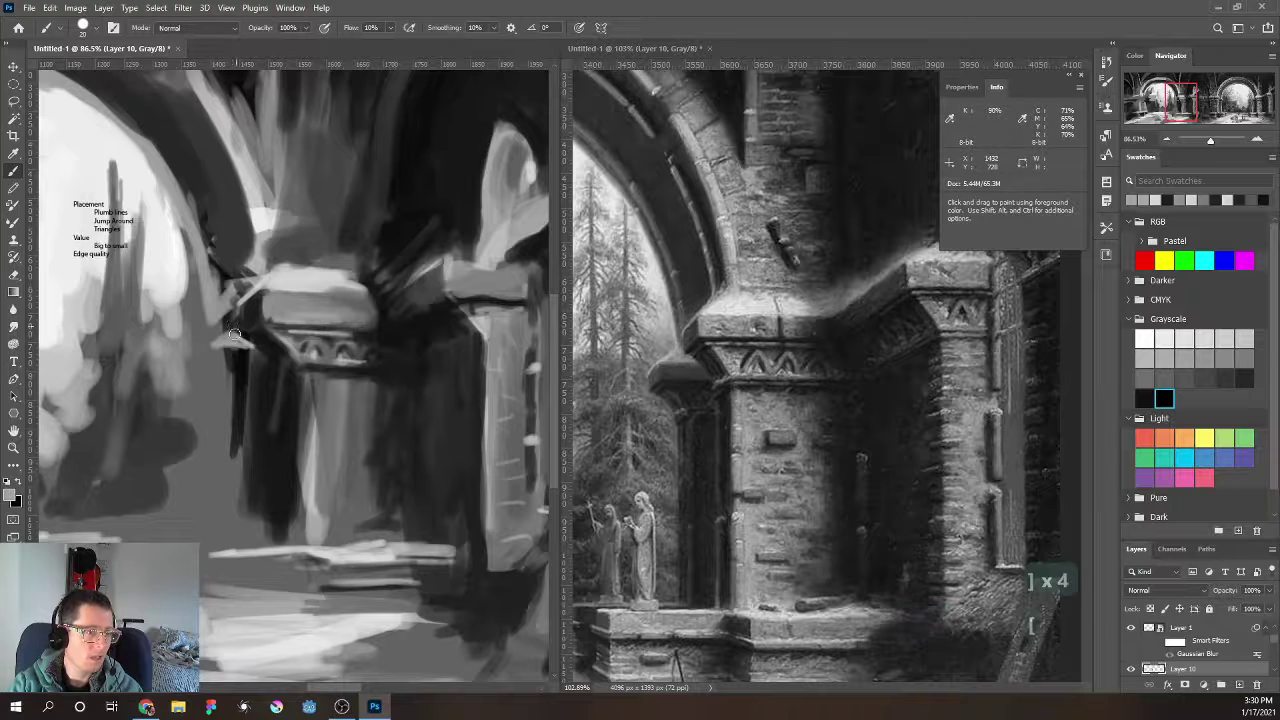
pyautogui.press('[')
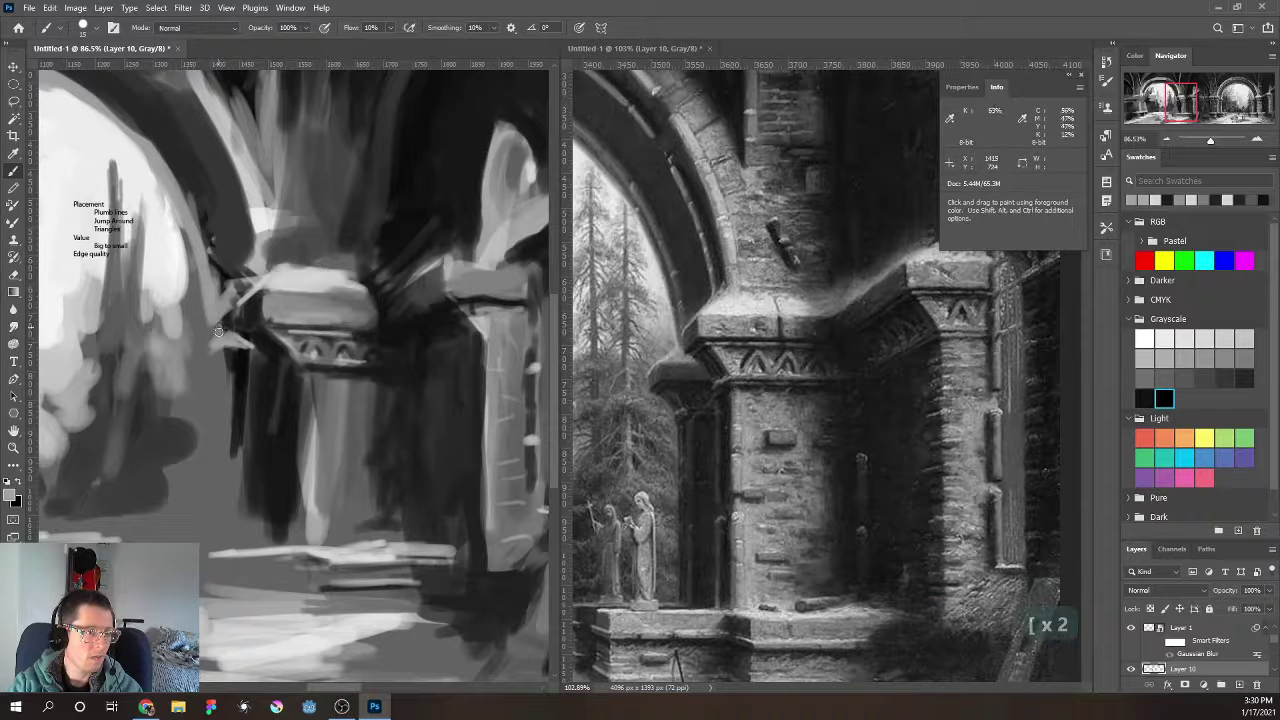
# Darken the face of the small capital and the lower end of the arch with sampled dark greys at brush size 15
pyautogui.keyDown('alt'); pyautogui.click(225, 315); pyautogui.keyUp('alt')
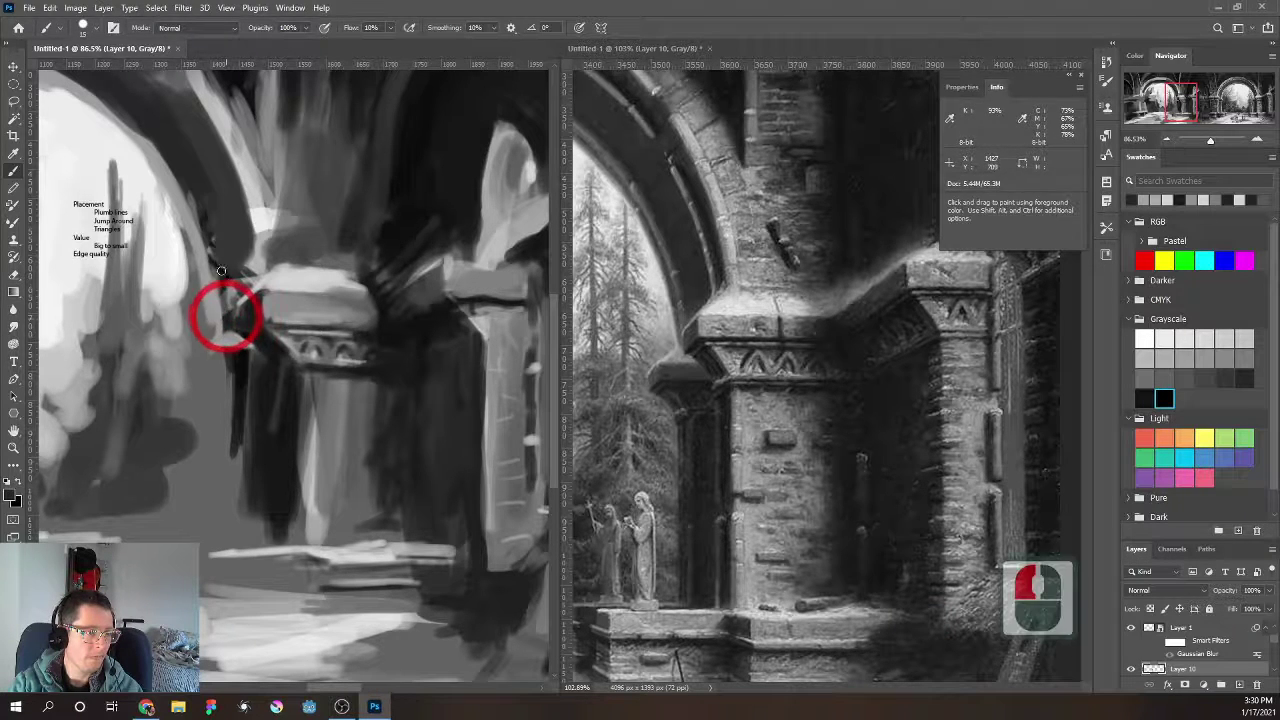
pyautogui.keyDown('alt'); pyautogui.click(212, 220); pyautogui.keyUp('alt')
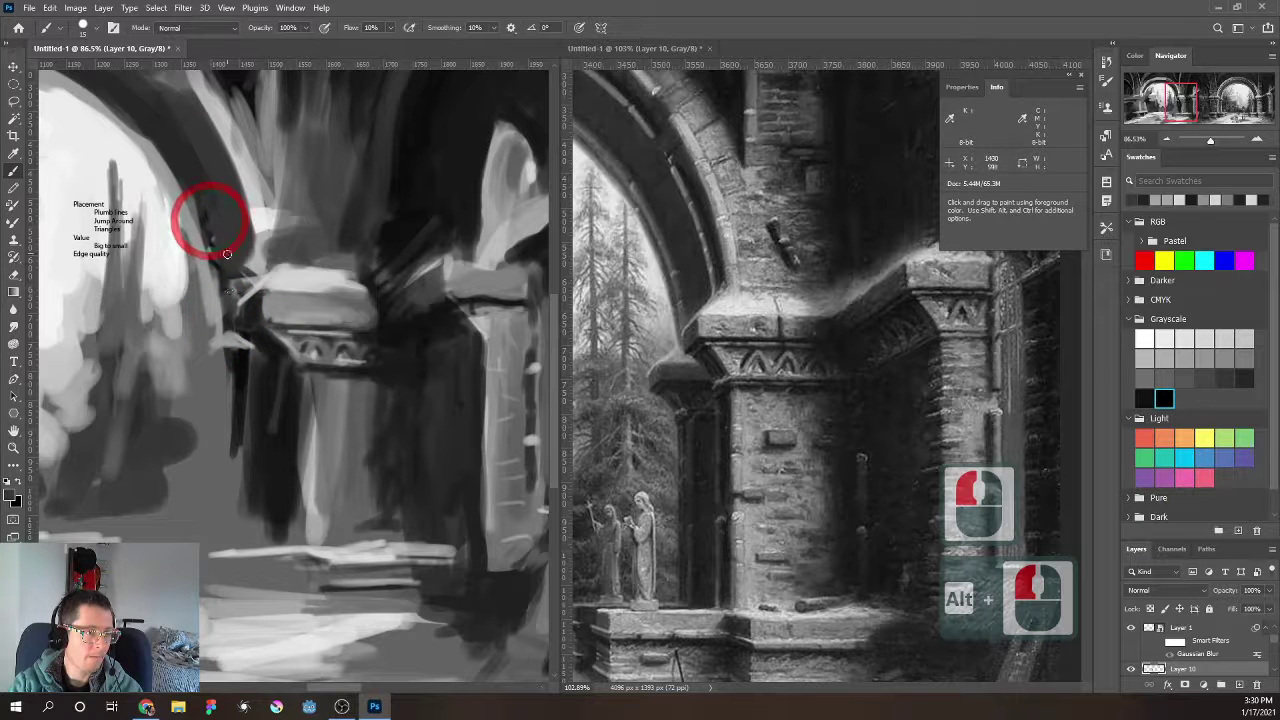
# Draw a thin straight vertical line down the dark shaft beside the near pillar with sampled grey at brush size 10
pyautogui.keyDown('alt'); pyautogui.click(282, 392); pyautogui.keyUp('alt')
pyautogui.keyDown('alt'); pyautogui.click(277, 376); pyautogui.keyUp('alt')
pyautogui.press('[')
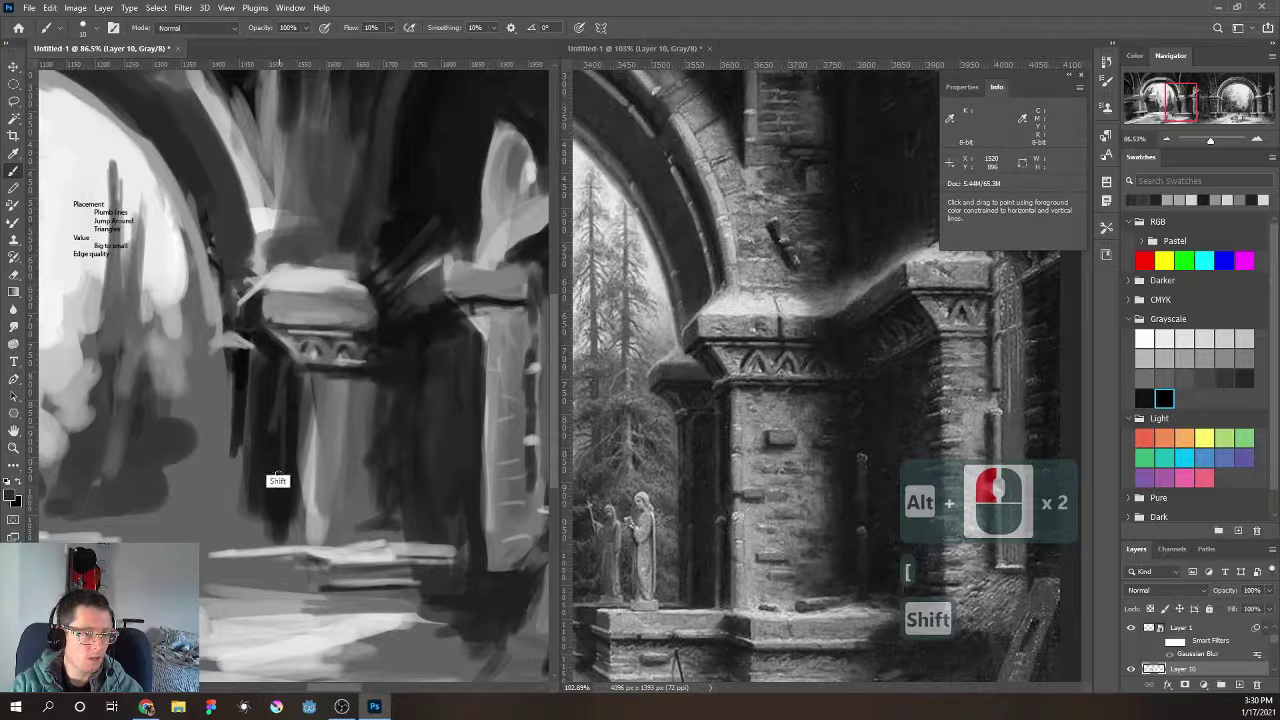
pyautogui.keyDown('alt'); pyautogui.click(302, 402); pyautogui.keyUp('alt')
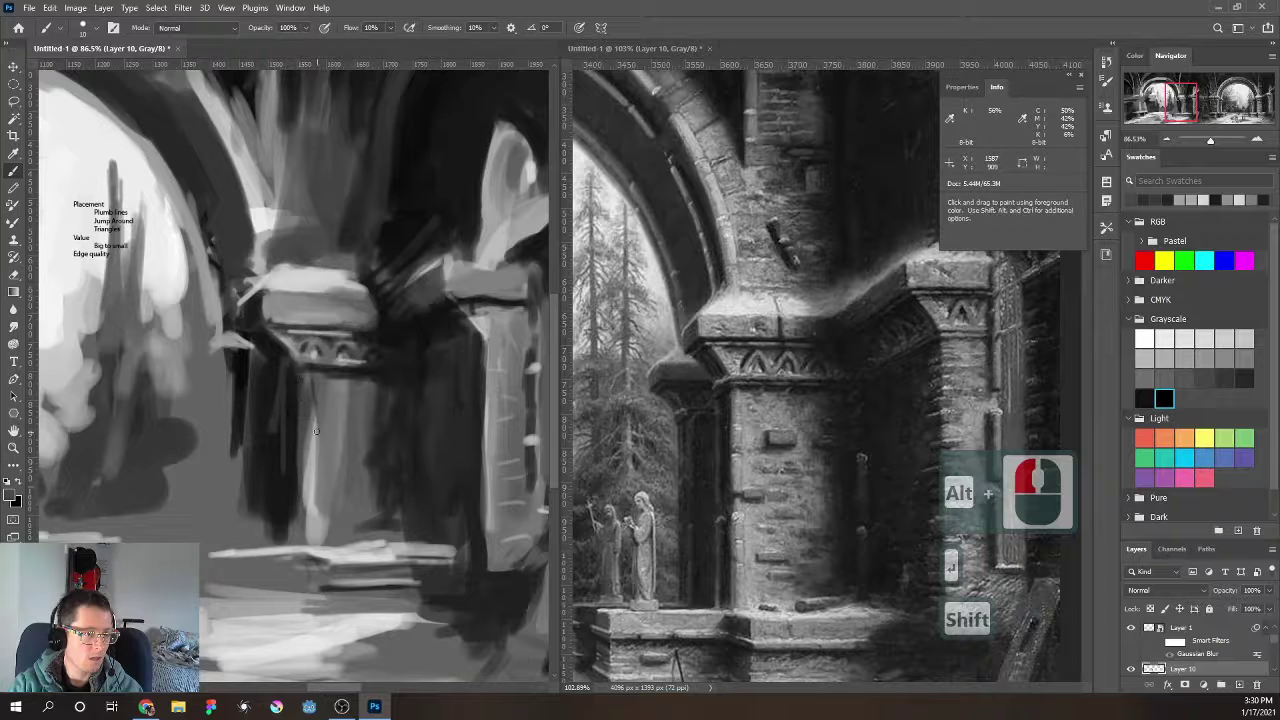
pyautogui.press('BackSpace')
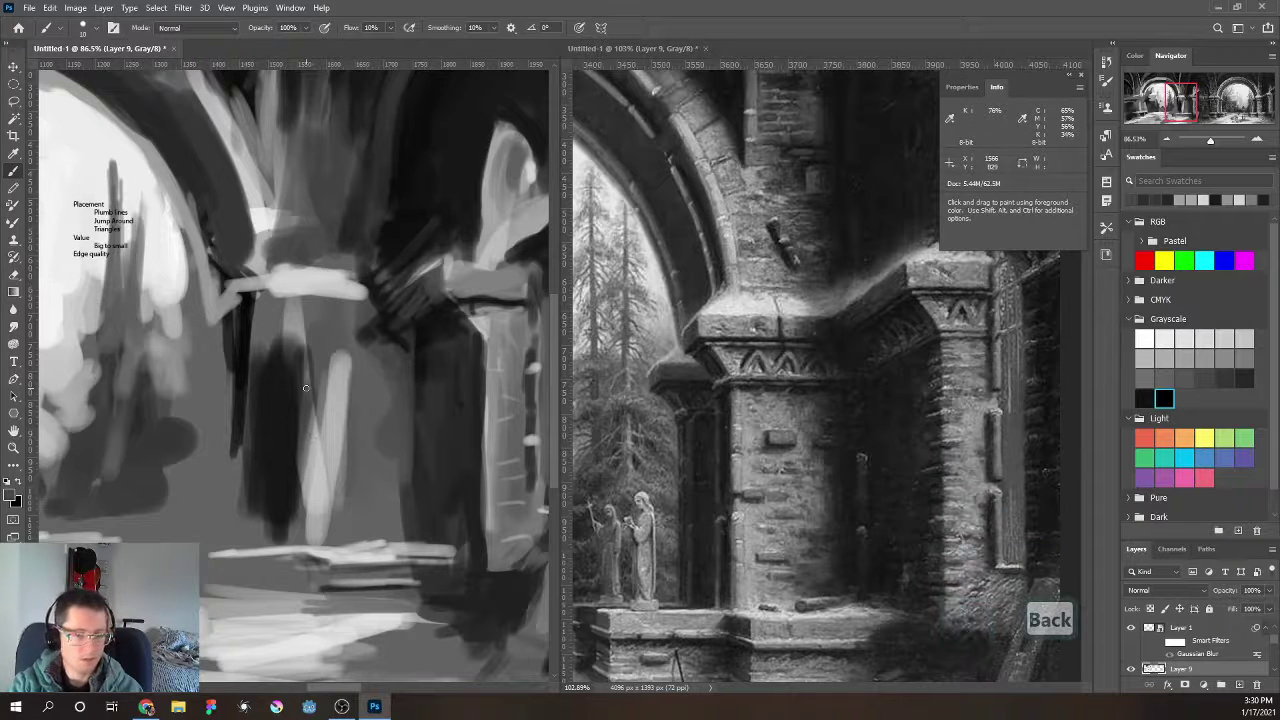
pyautogui.hotkey('ctrl', 'z')
# Examine the whole painted archway alongside the finished archway at several magnifications to judge how the overall values read
pyautogui.scroll(-20, 306, 388)
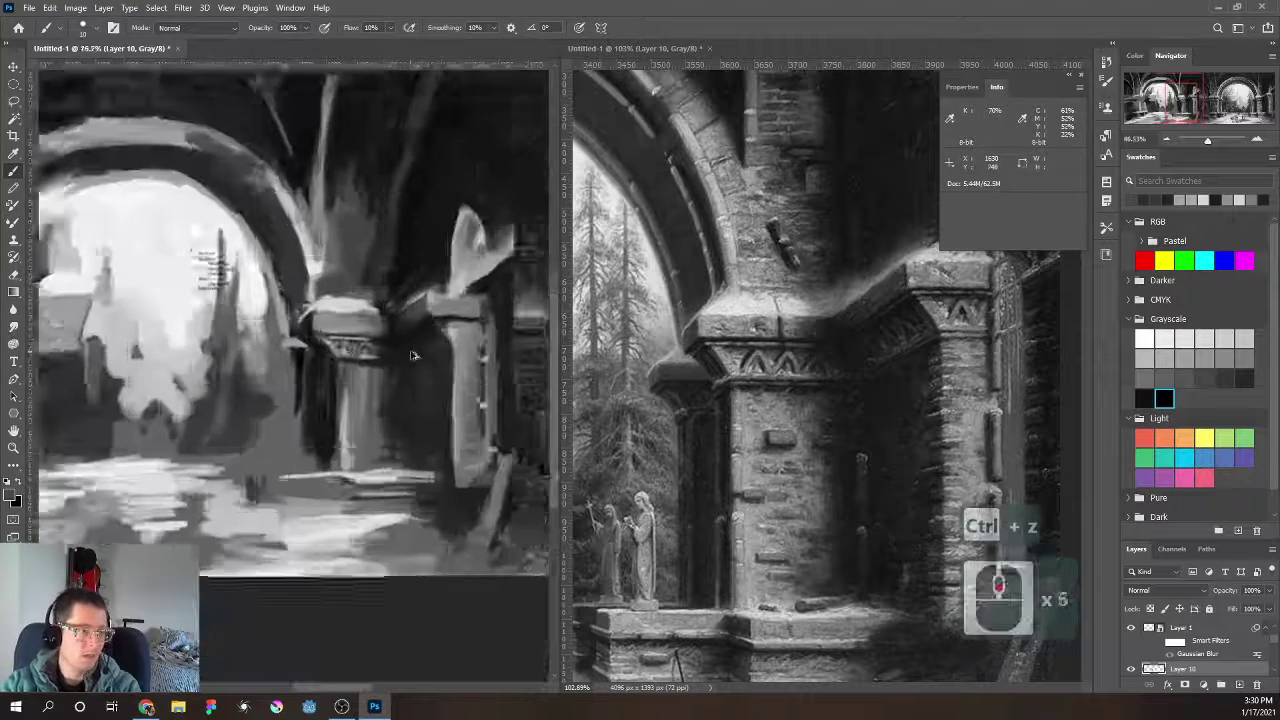
pyautogui.scroll(-1, 395, 416)
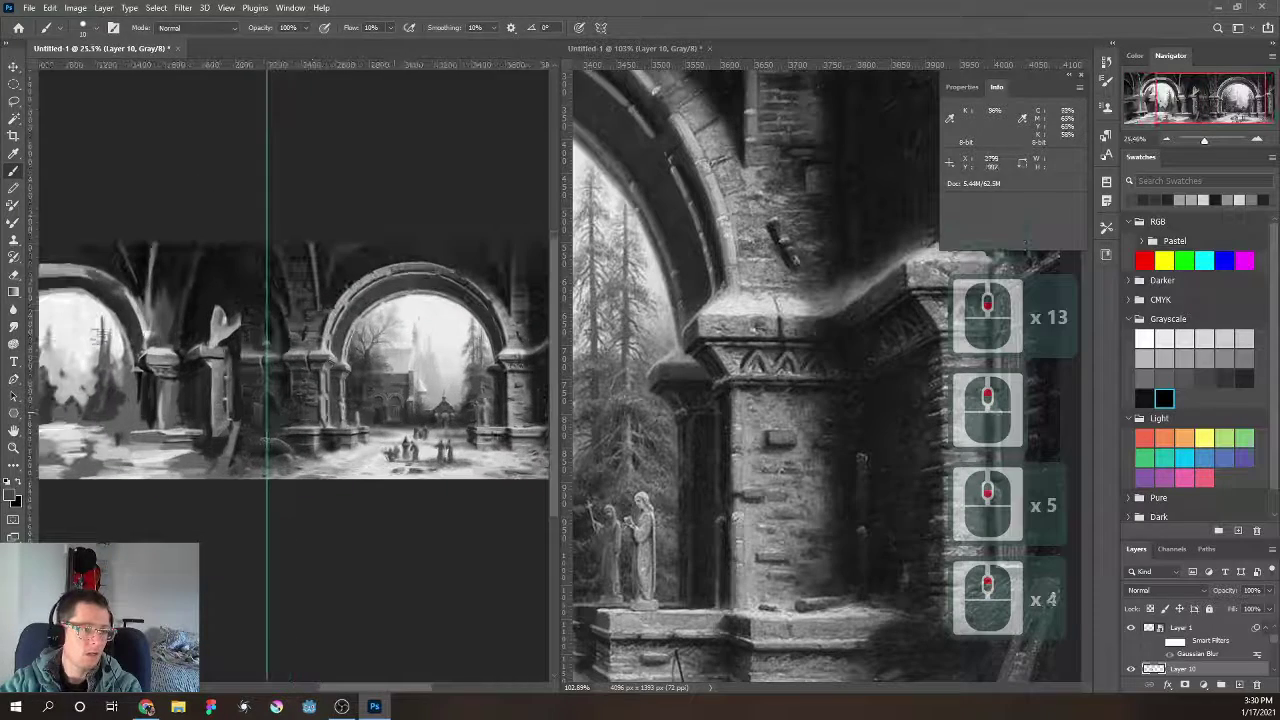
pyautogui.scroll(-5, 280, 414)
pyautogui.scroll(10, 280, 414)
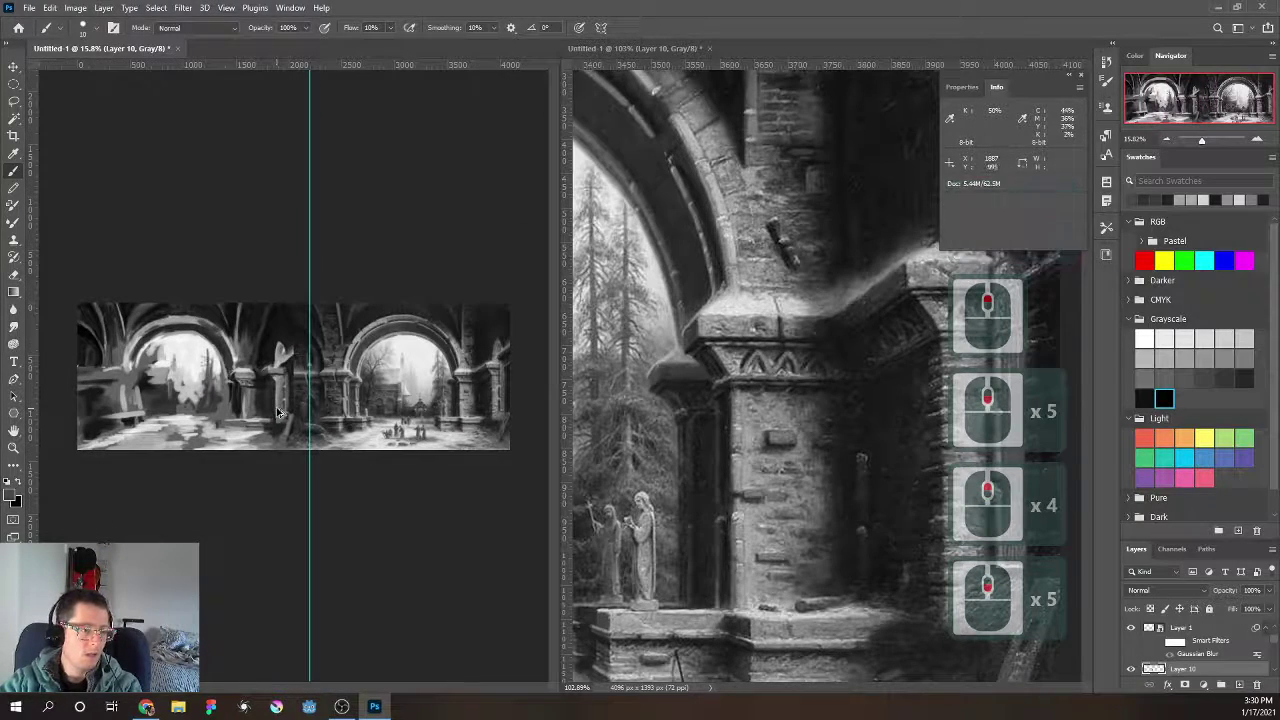
pyautogui.press('space')
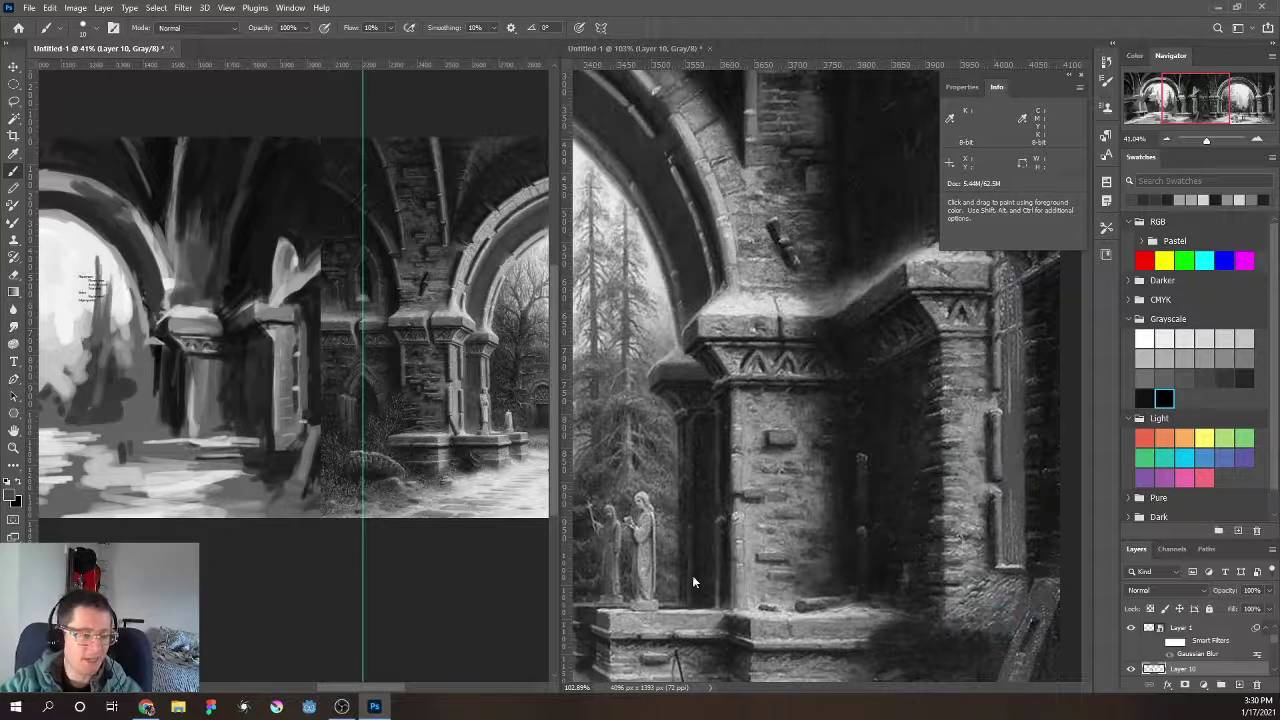
pyautogui.scroll(-12, 270, 503)
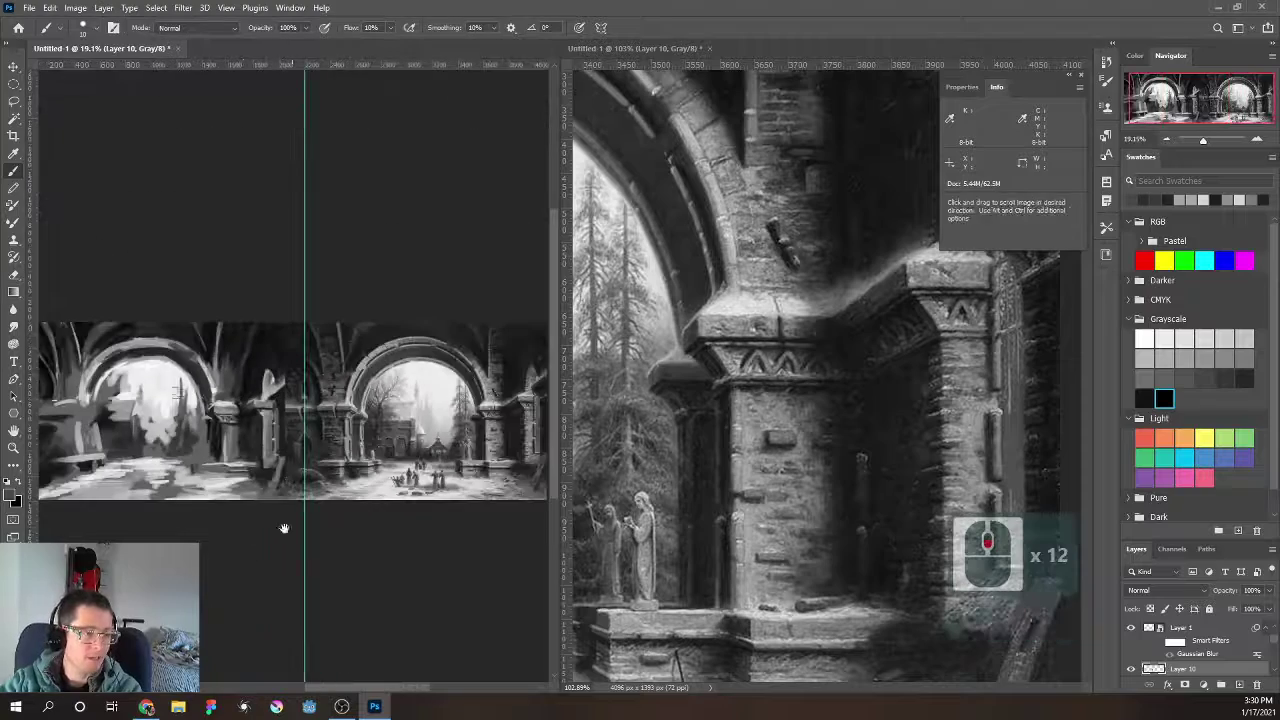
pyautogui.hscroll(-3, 242, 546)
pyautogui.hscroll(11, 157, 525)
pyautogui.scroll(11, 223, 523)
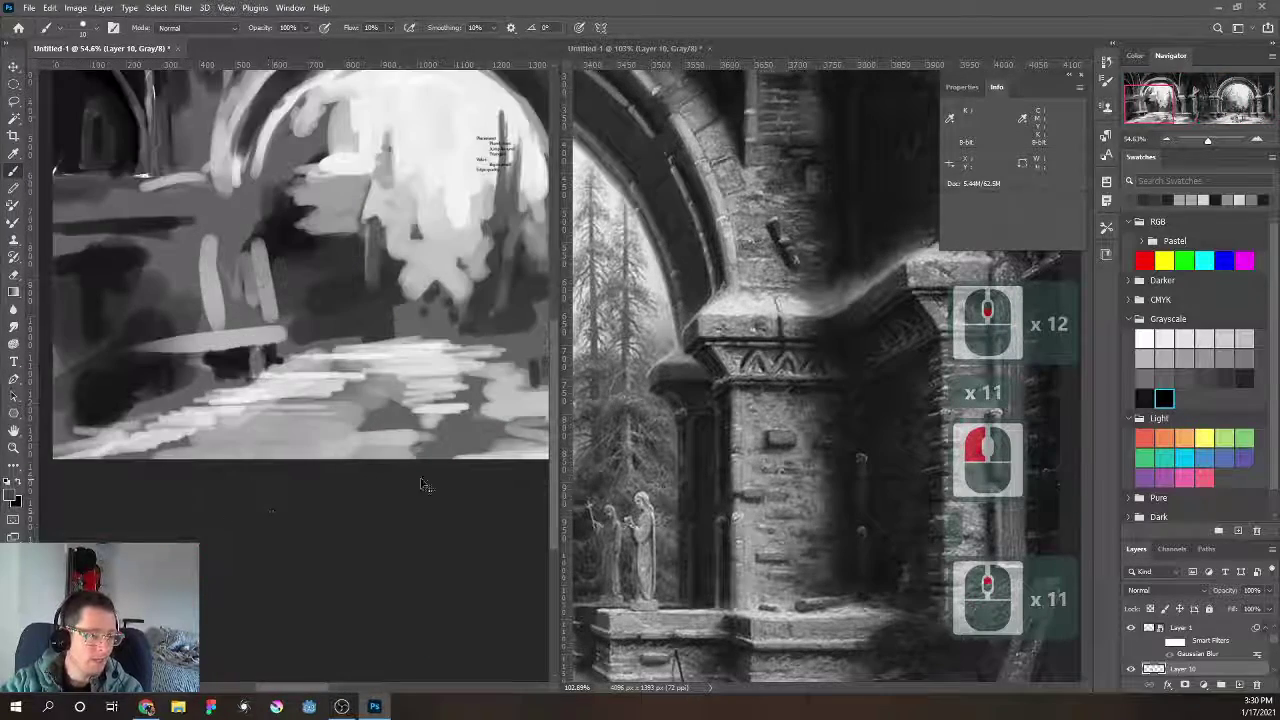
pyautogui.scroll(2, 404, 469)
pyautogui.scroll(1, 404, 469)
pyautogui.hscroll(13, 206, 500)
pyautogui.scroll(-12, 205, 545)
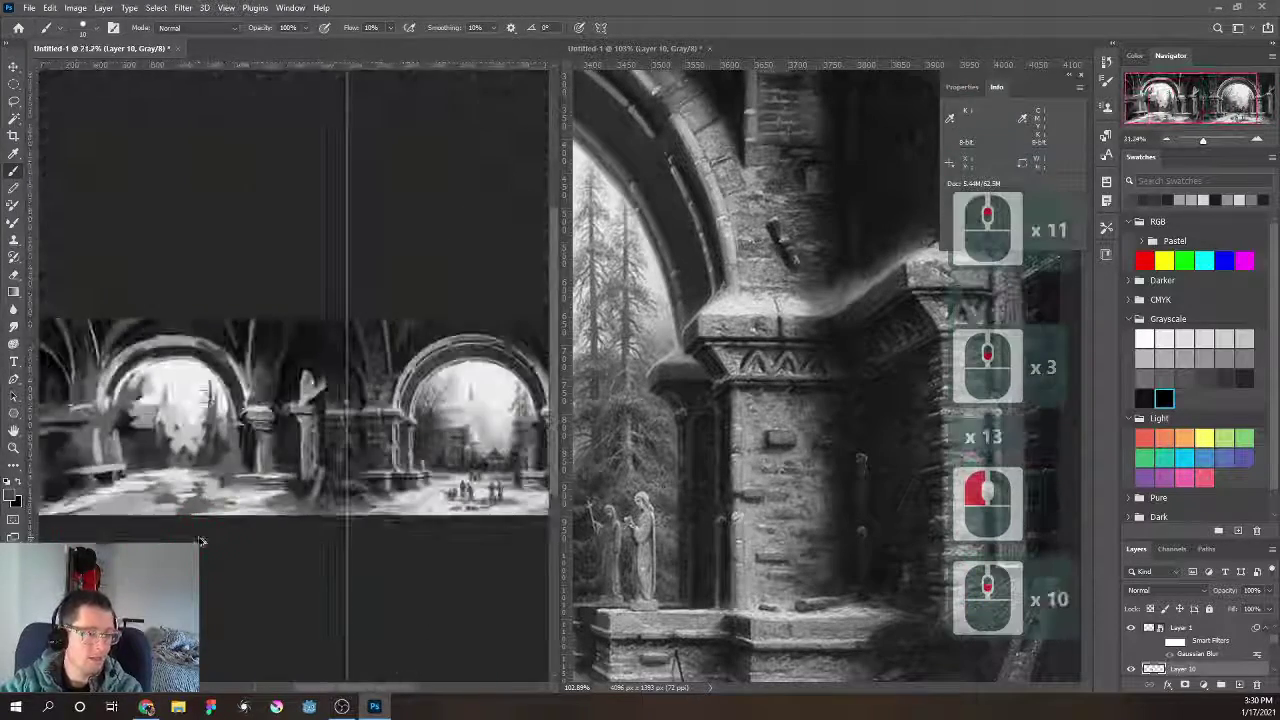
pyautogui.scroll(-5, 210, 551)
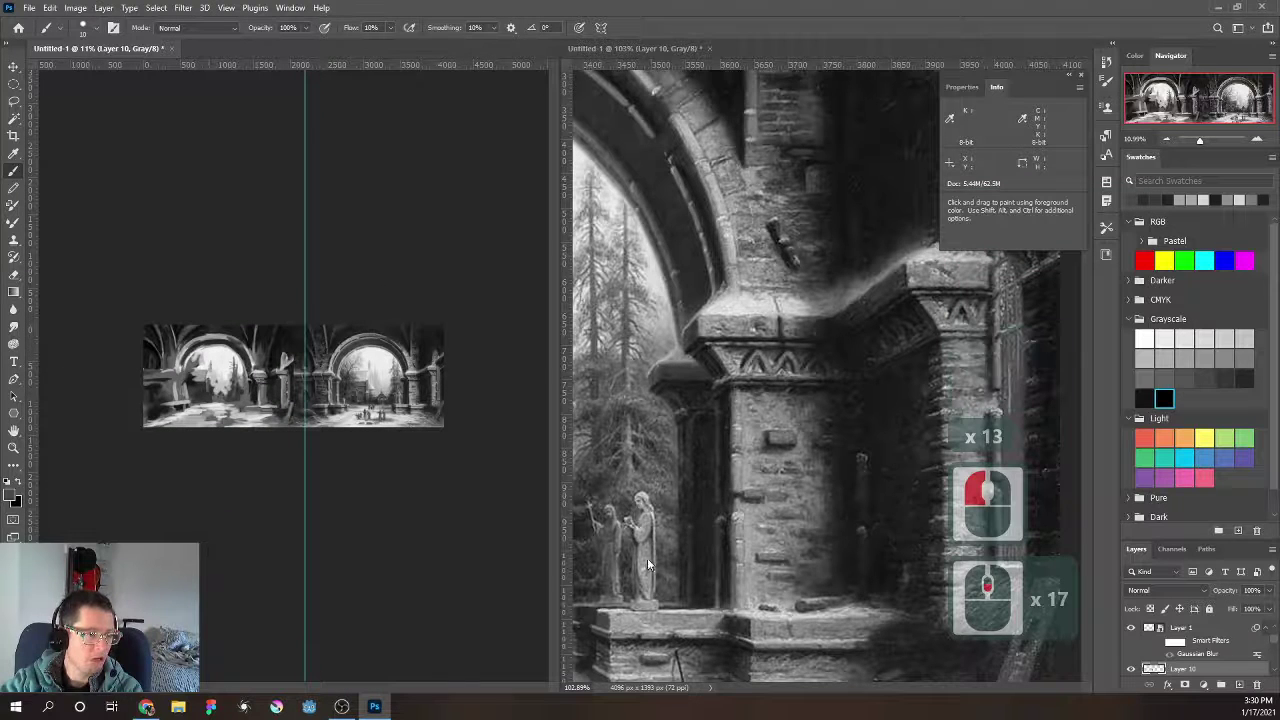